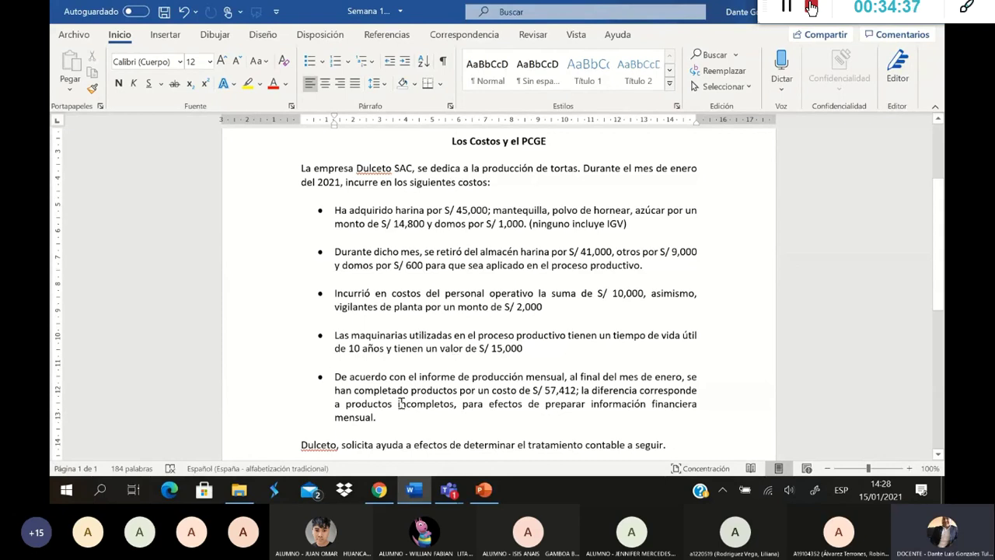
# Step: Switch to File Explorer and open the TM folder under IDAT, Ciclo 2020-II, An y Gest de Costos y Presupuestos
pyautogui.click(240, 489)
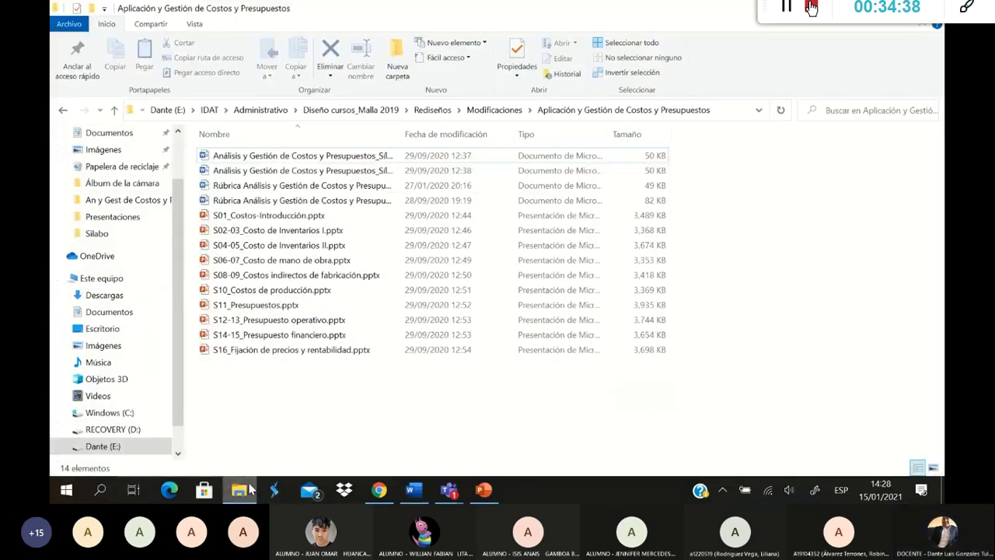
pyautogui.click(64, 110)
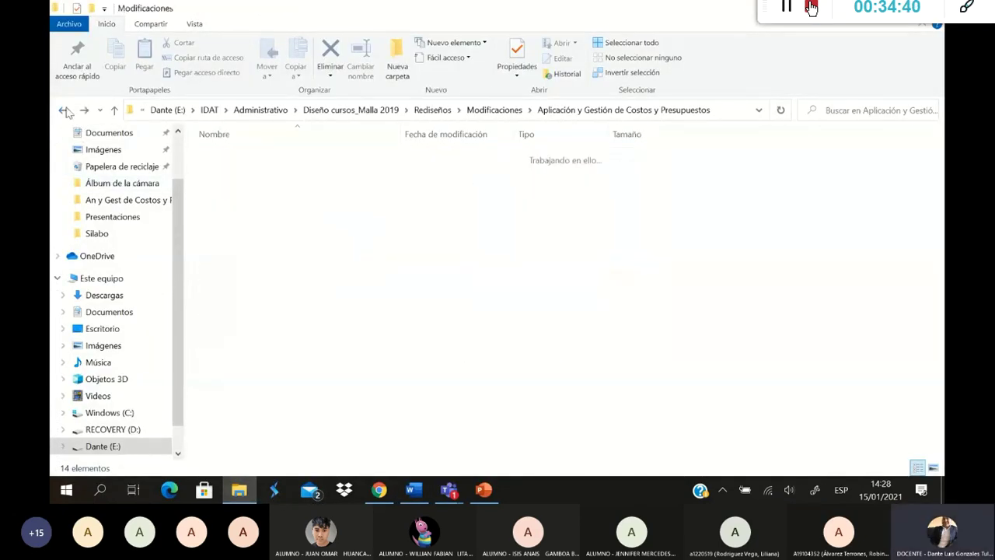
pyautogui.click(63, 111)
pyautogui.click(64, 110)
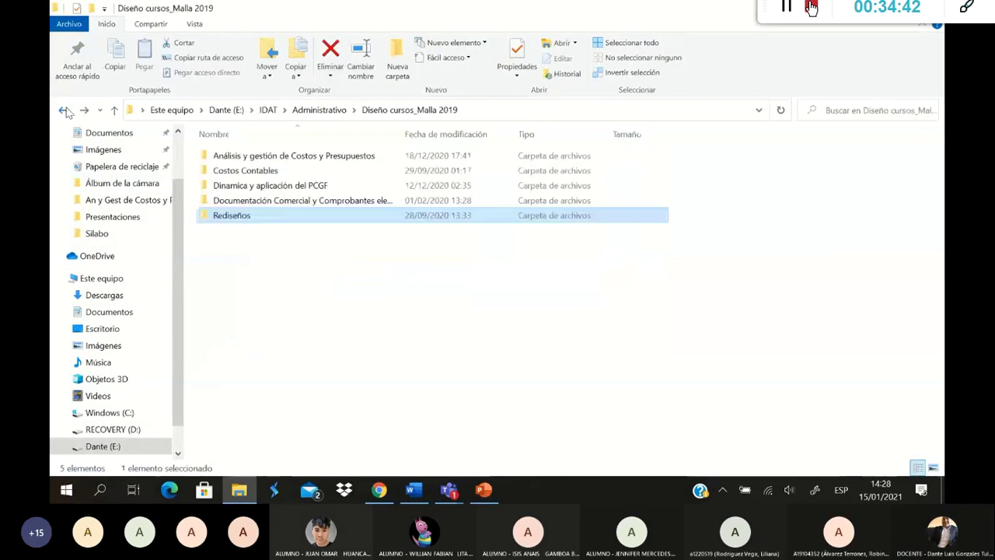
pyautogui.click(63, 111)
pyautogui.click(64, 111)
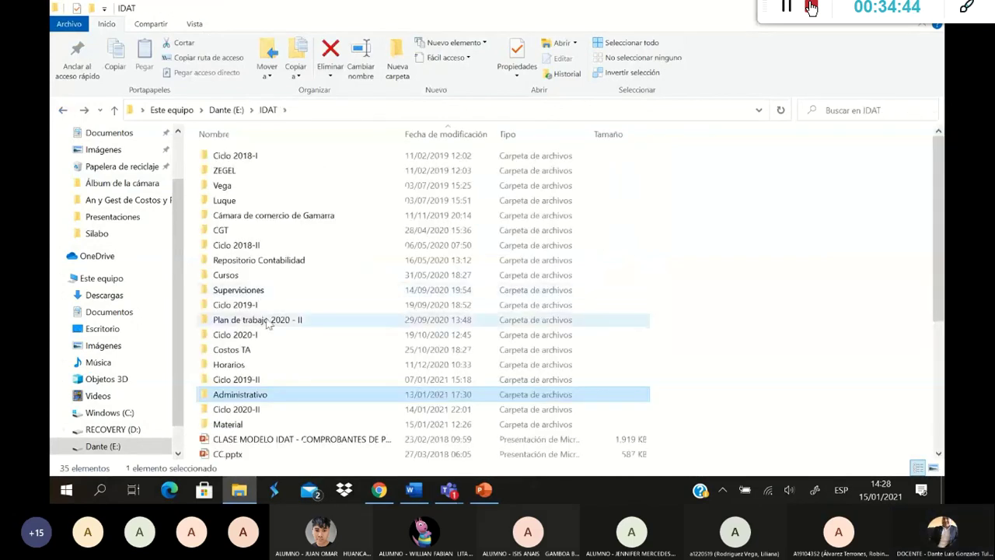
pyautogui.doubleClick(246, 412)
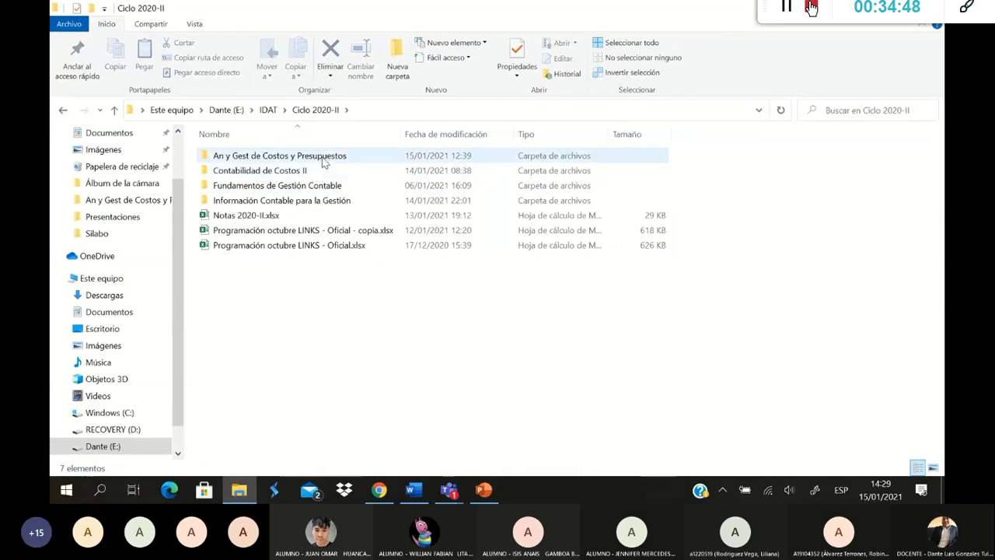
pyautogui.doubleClick(323, 159)
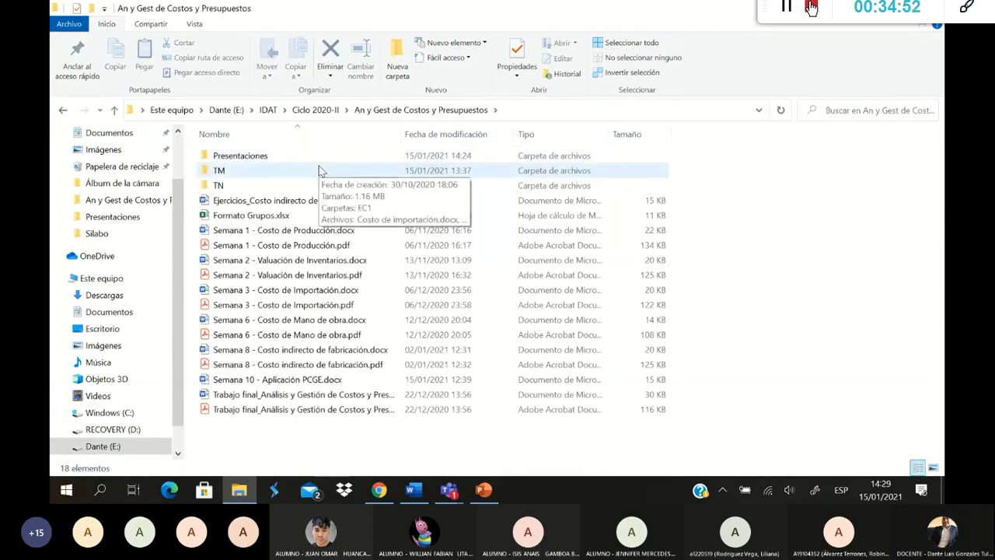
pyautogui.doubleClick(319, 171)
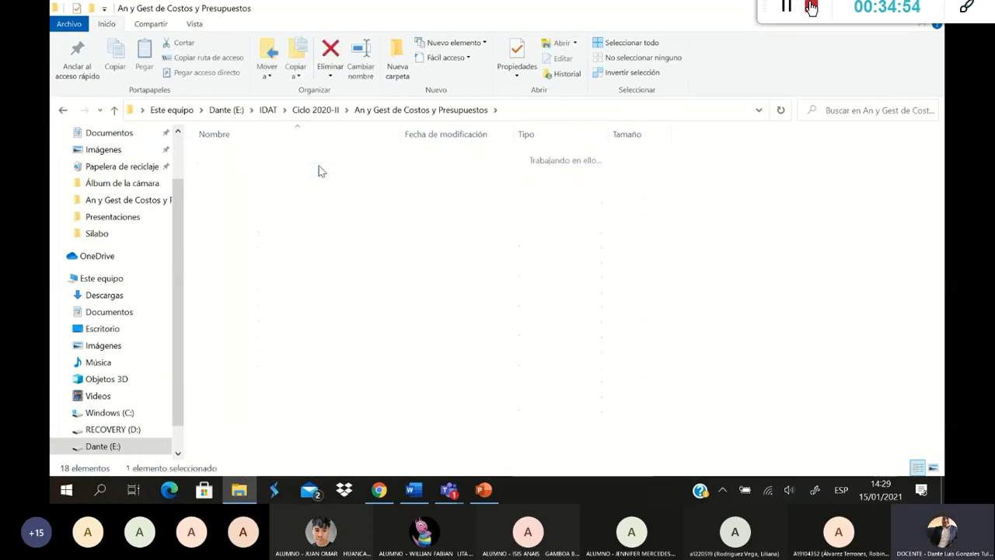
# Step: Duplicate the workbook Costo de importación_04-12.xlsx within the TM folder
pyautogui.click(328, 188)
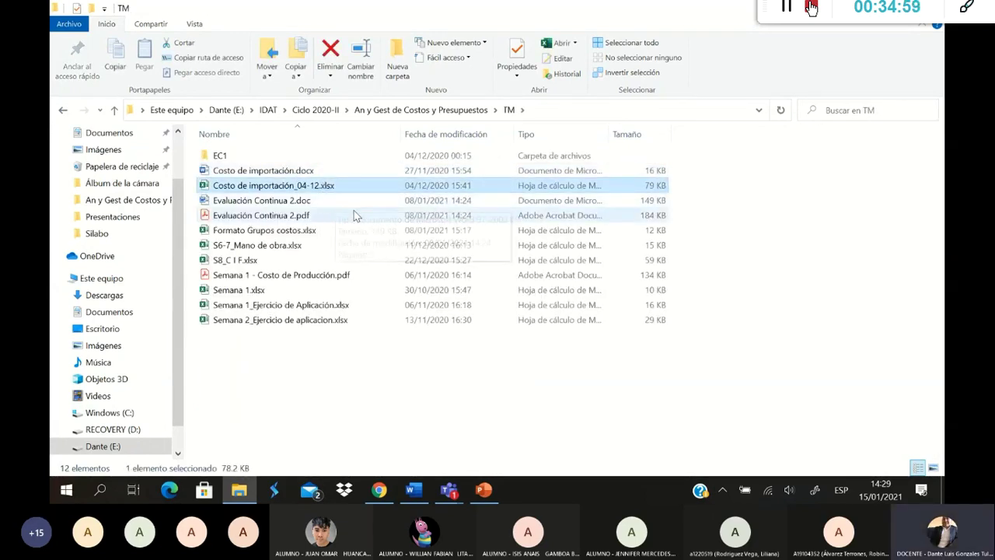
pyautogui.hotkey('ctrl', 'c')
pyautogui.hotkey('ctrl', 'v')
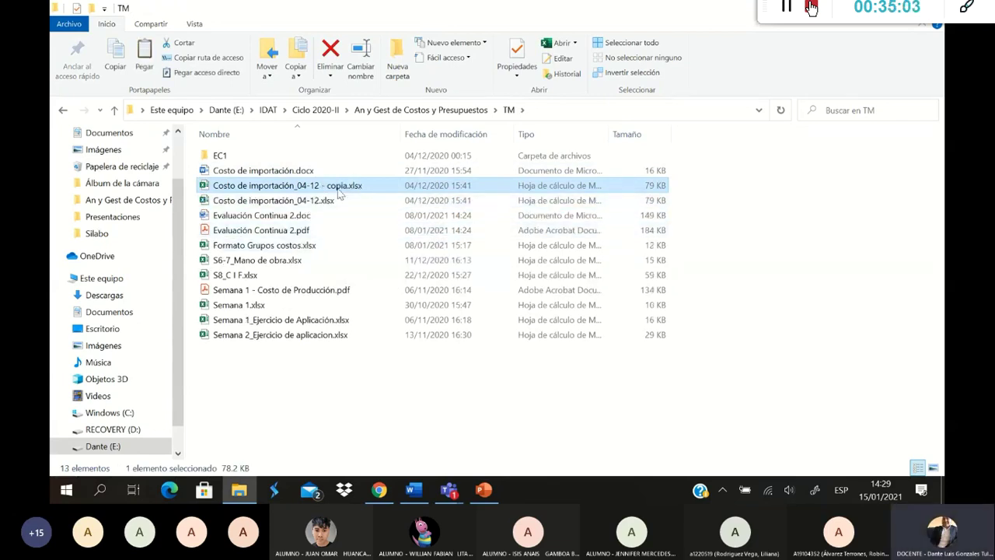
# Step: Rename the copied workbook as "Semana 10_Costos y PCGE", keeping the .xlsx extension
pyautogui.press('F2')
pyautogui.write('Sema')
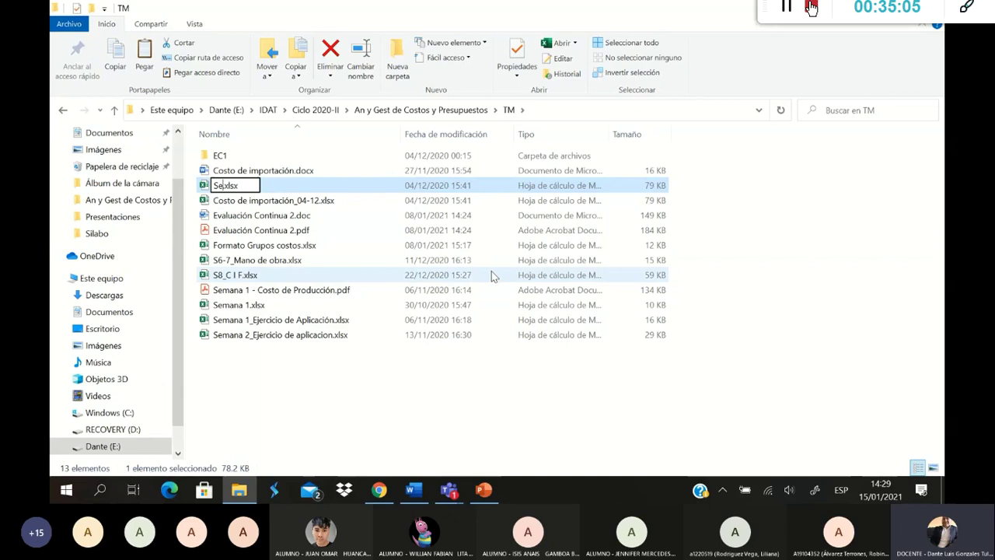
pyautogui.write('na ')
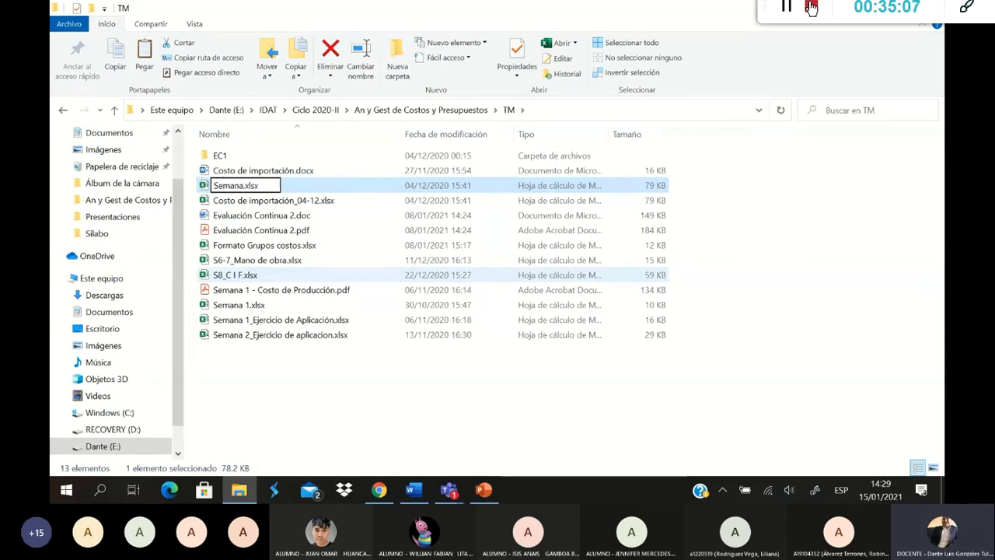
pyautogui.write('10')
pyautogui.write('_Cos')
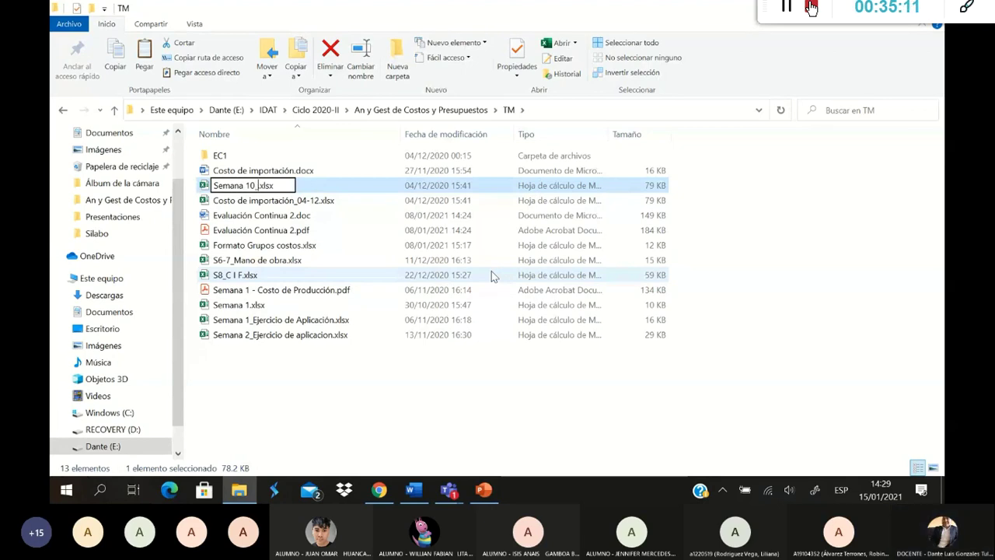
pyautogui.write('tos ')
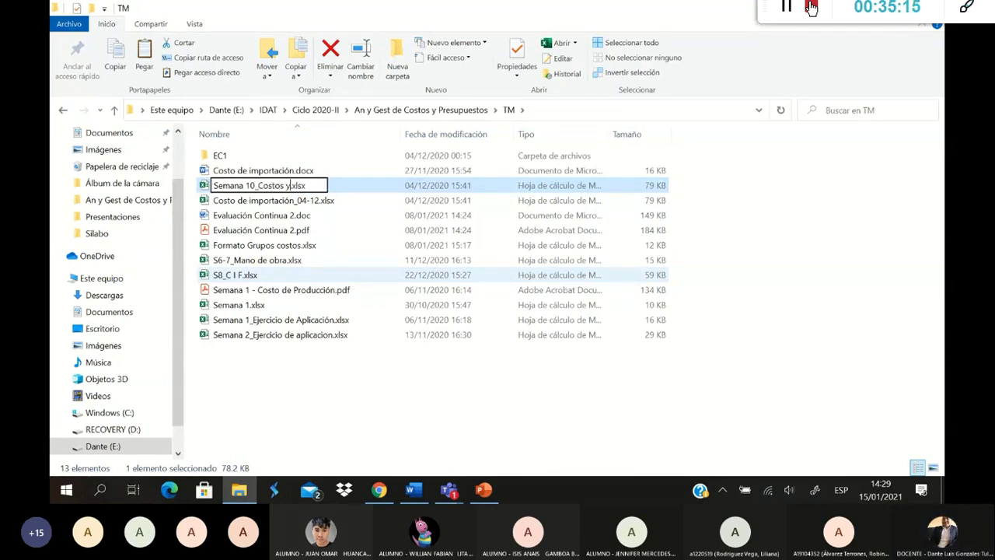
pyautogui.write('y PCGE')
pyautogui.press('Return')
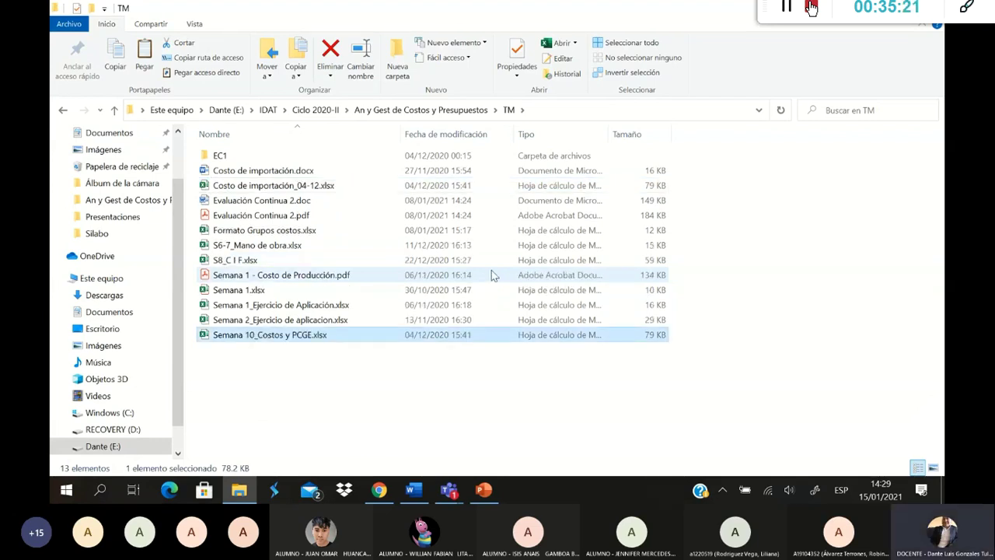
# Step: Open Semana 10_Costos y PCGE.xlsx in a maximized window and delete its "Costo de importación" sheet
pyautogui.doubleClick(303, 341)
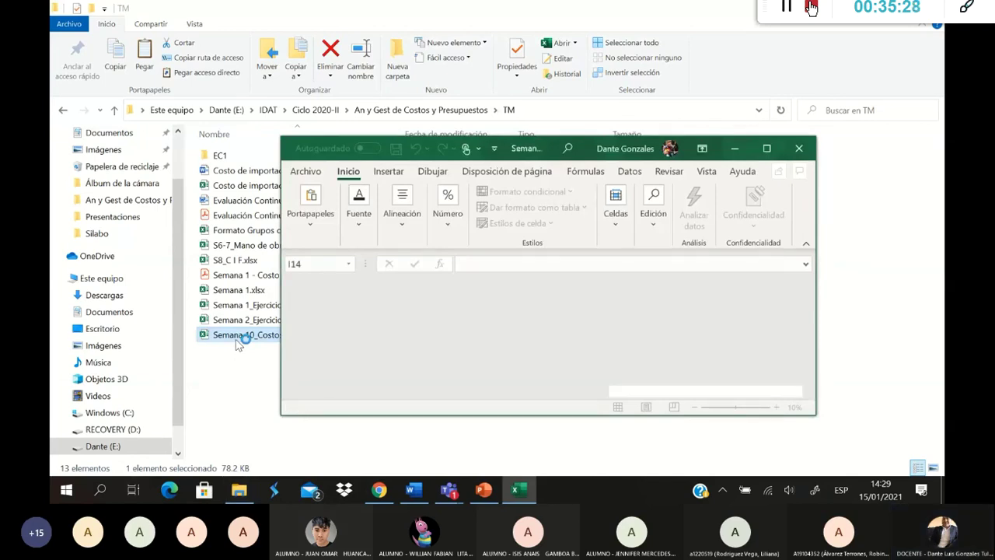
pyautogui.click(769, 149)
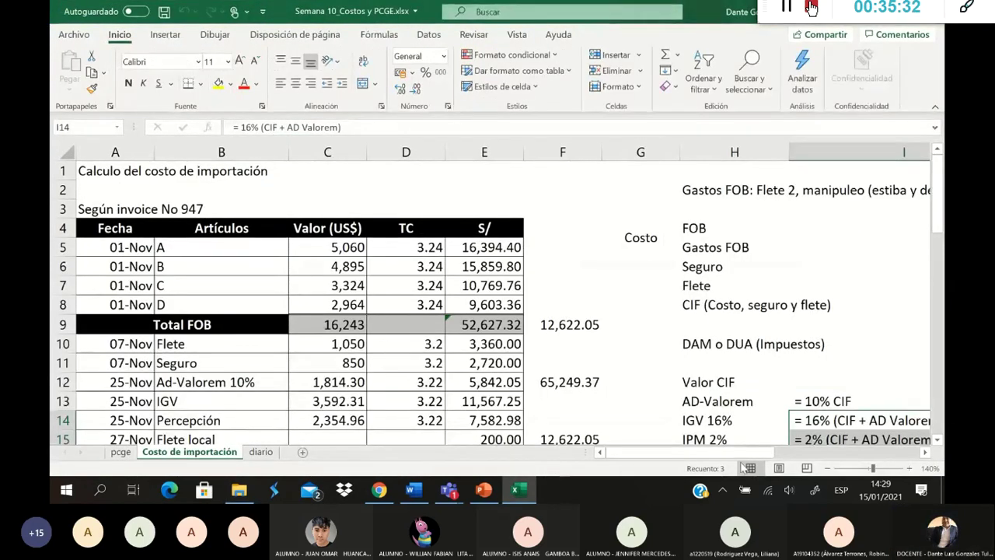
pyautogui.rightClick(237, 457)
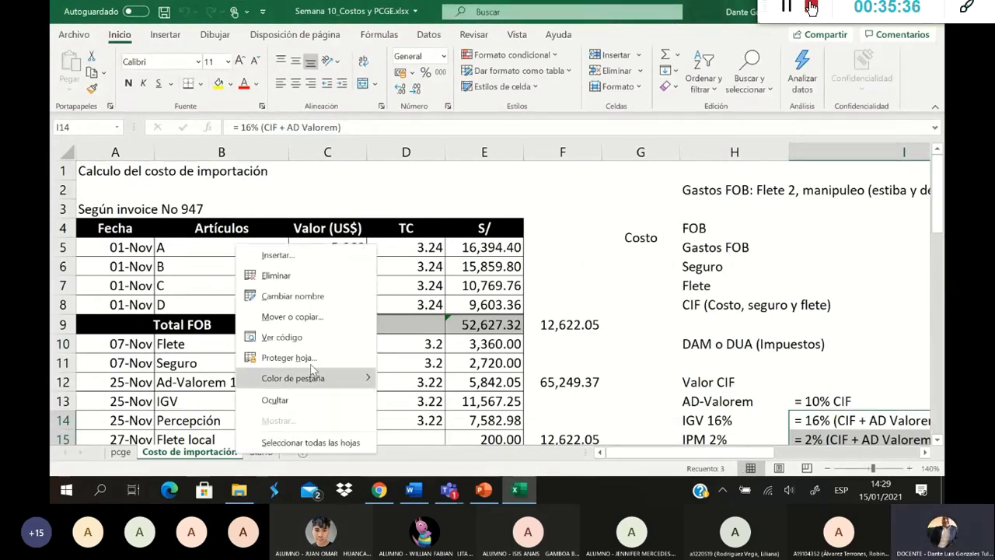
pyautogui.click(337, 276)
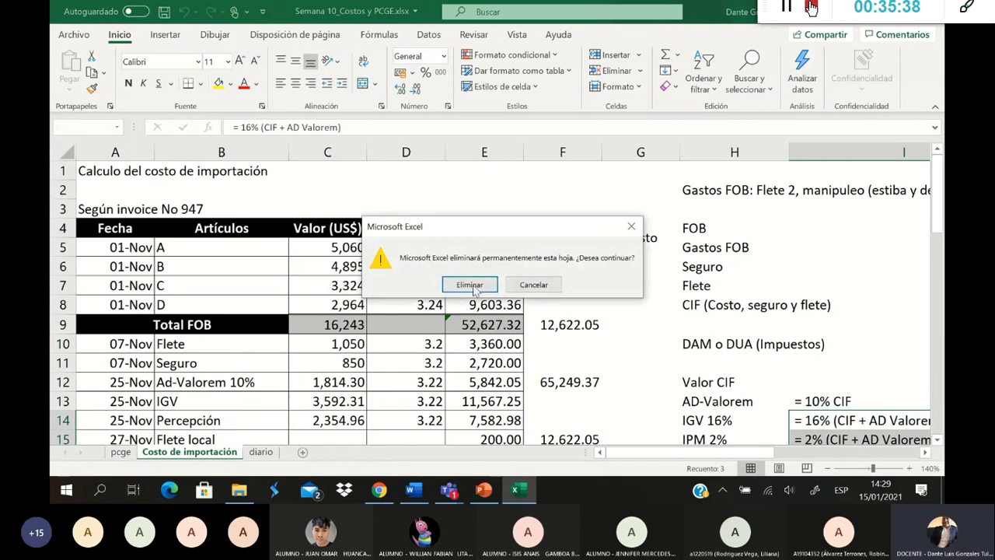
pyautogui.click(478, 284)
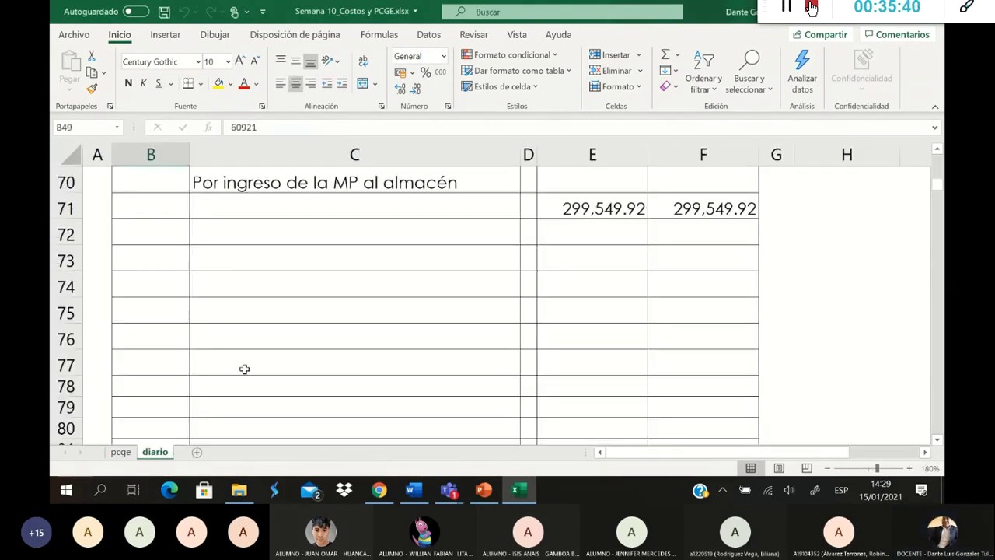
# Step: Delete rows 10 to 71 with the old journal entries from the diario sheet, keeping the header and entry number 1
pyautogui.scroll(7, 245, 367)
pyautogui.scroll(14, 245, 367)
pyautogui.scroll(-6, 245, 367)
pyautogui.scroll(-4, 245, 367)
pyautogui.scroll(7, 245, 367)
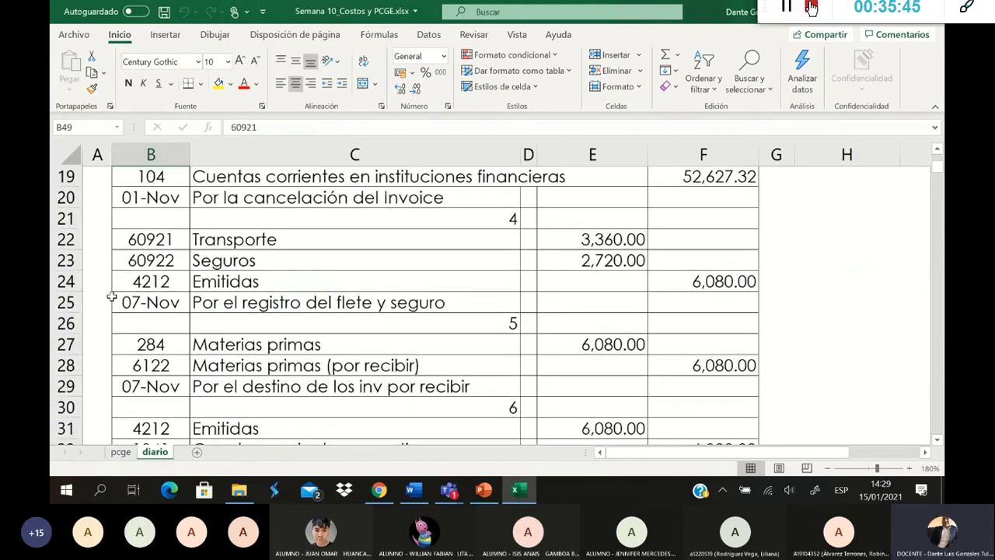
pyautogui.scroll(2, 92, 264)
pyautogui.moveTo(63, 200); pyautogui.dragTo(74, 281)
pyautogui.scroll(2, 72, 422)
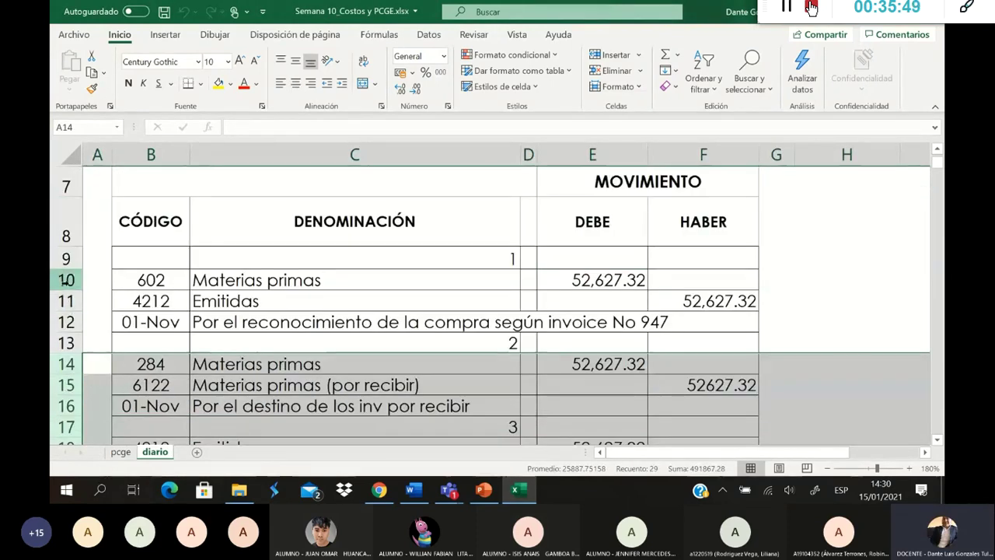
pyautogui.moveTo(93, 420); pyautogui.dragTo(156, 282)
pyautogui.rightClick(71, 286)
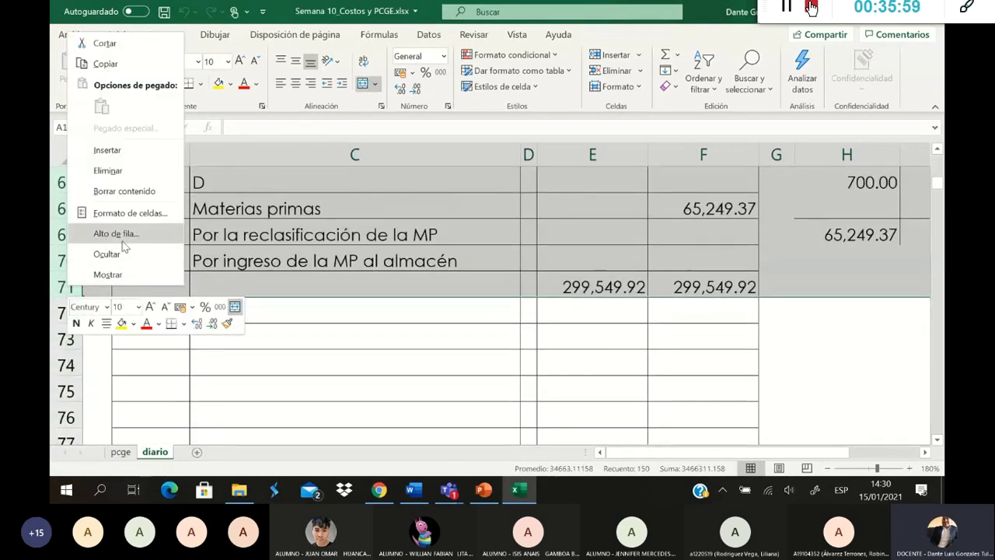
pyautogui.press('Escape')
pyautogui.scroll(20, 142, 172)
pyautogui.press('Delete')
pyautogui.click(384, 290)
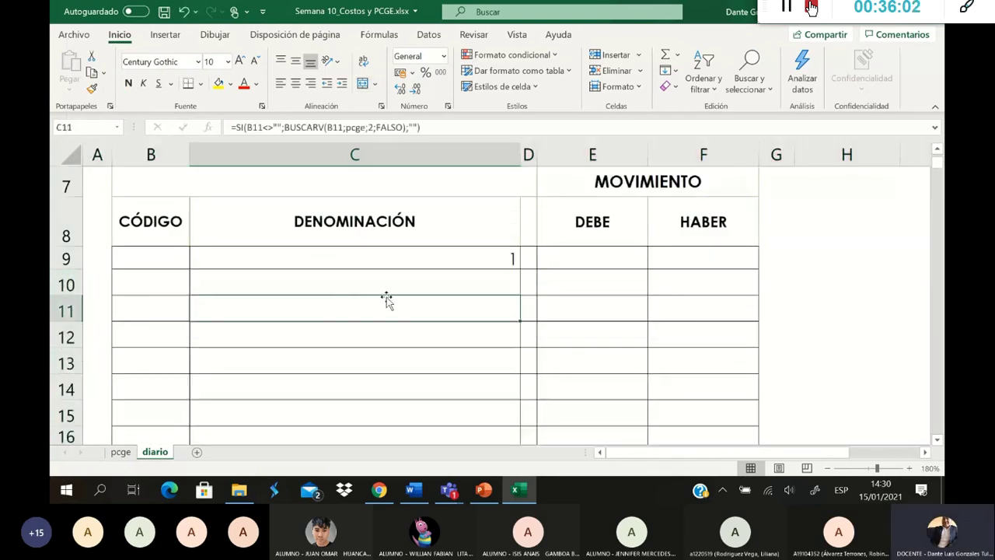
pyautogui.click(174, 282)
pyautogui.click(311, 283)
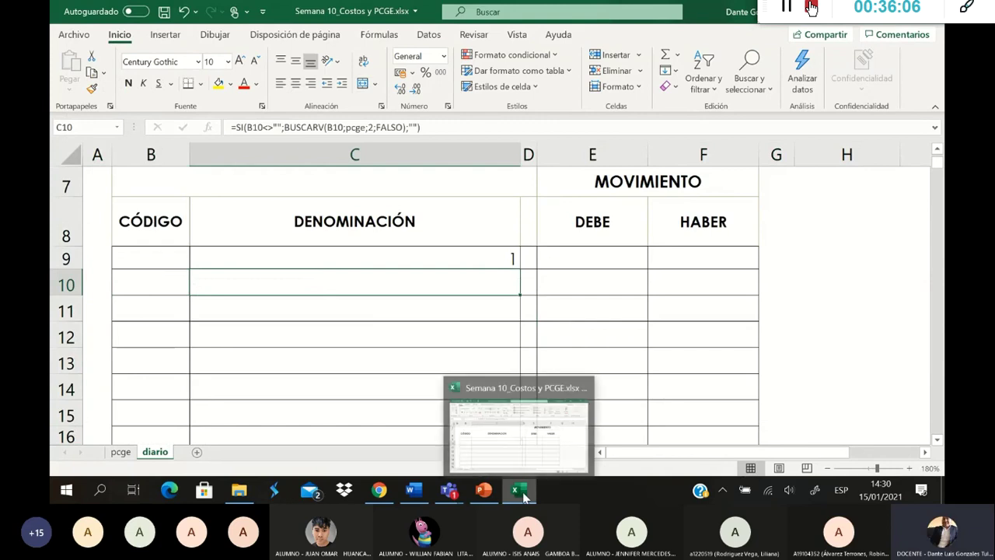
# Step: Switch to the Word document and review the "Los Costos y el PCGE" case from its beginning
pyautogui.moveTo(414, 492)
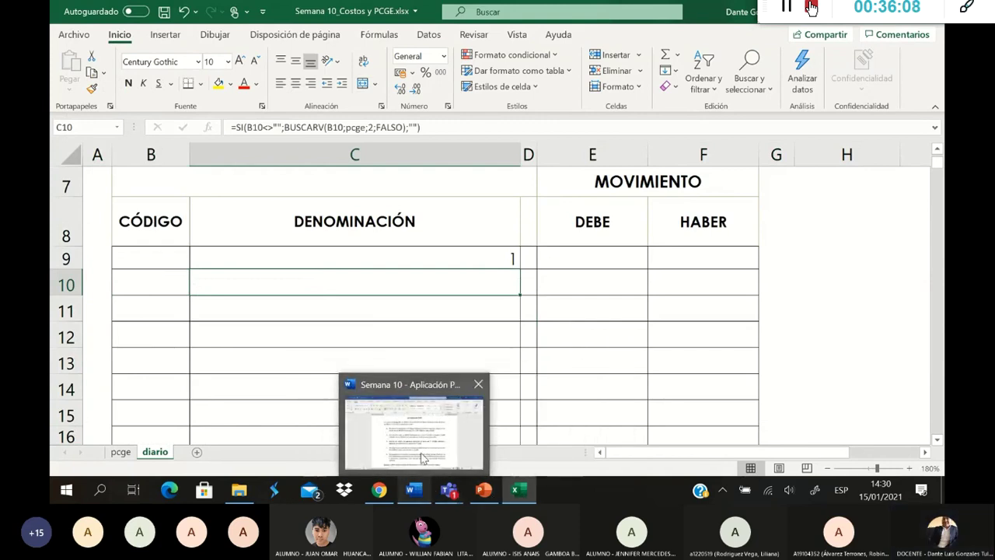
pyautogui.click(423, 458)
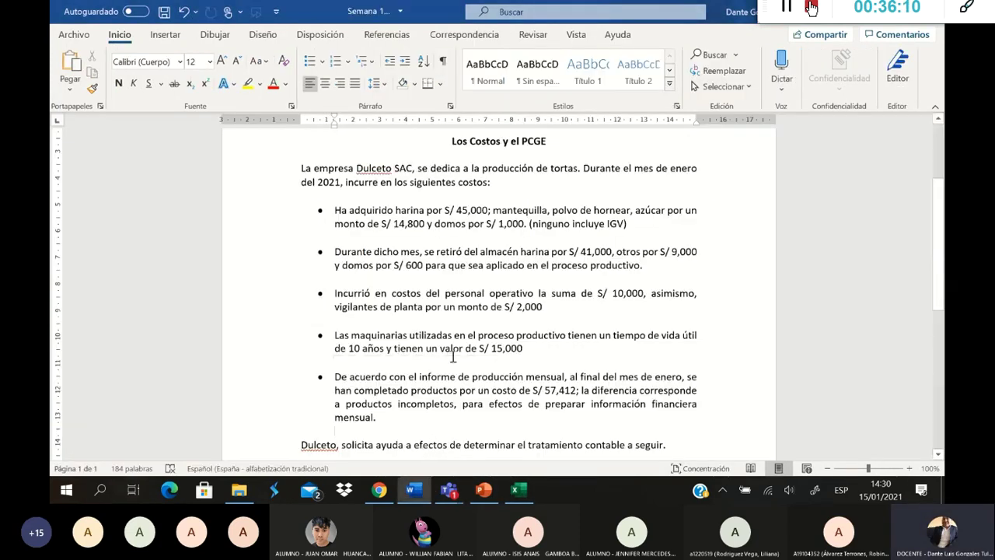
pyautogui.scroll(3, 454, 356)
pyautogui.scroll(1, 460, 348)
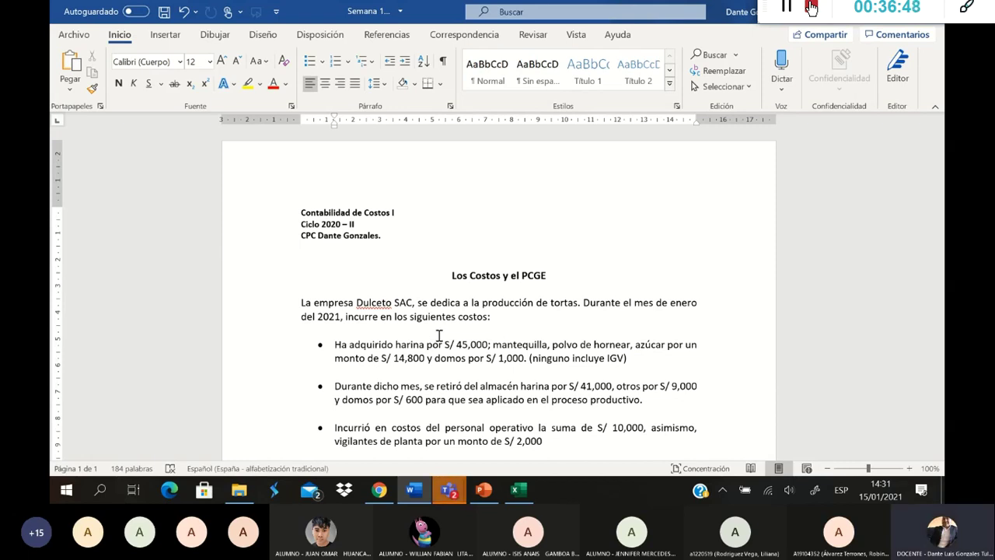
# Step: Return to the Excel workbook and add a new blank sheet after diario
pyautogui.click(517, 490)
pyautogui.moveTo(715, 452); pyautogui.dragTo(818, 453)
pyautogui.click(925, 452)
pyautogui.click(926, 452)
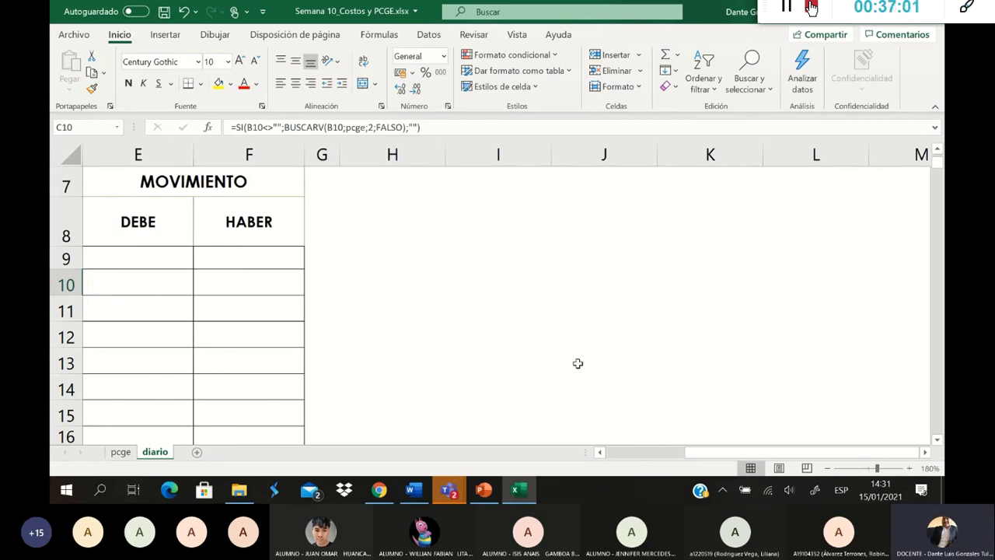
pyautogui.click(197, 452)
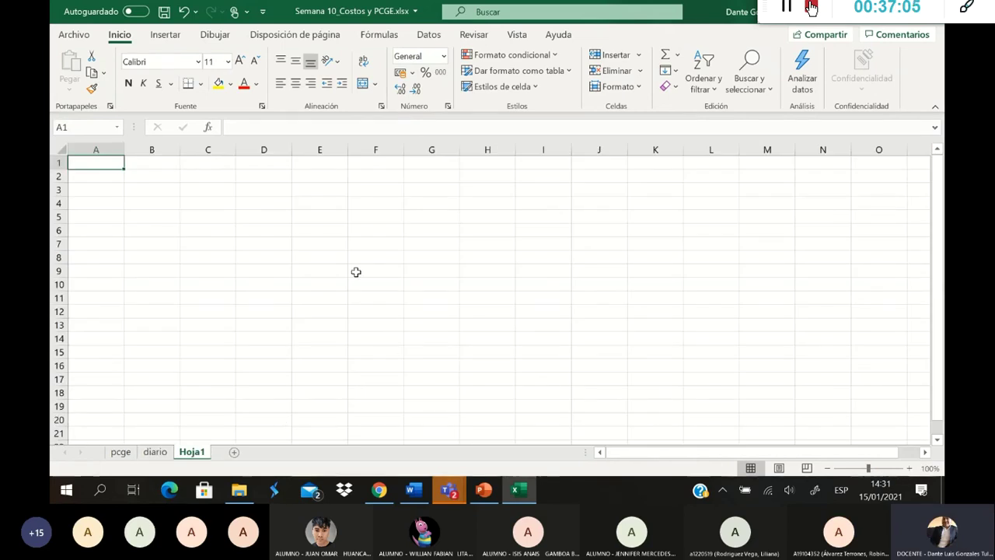
# Step: Enter 1000 in C6 and 180 in C7, and add them in C8 with =C6+C7
pyautogui.click(219, 233)
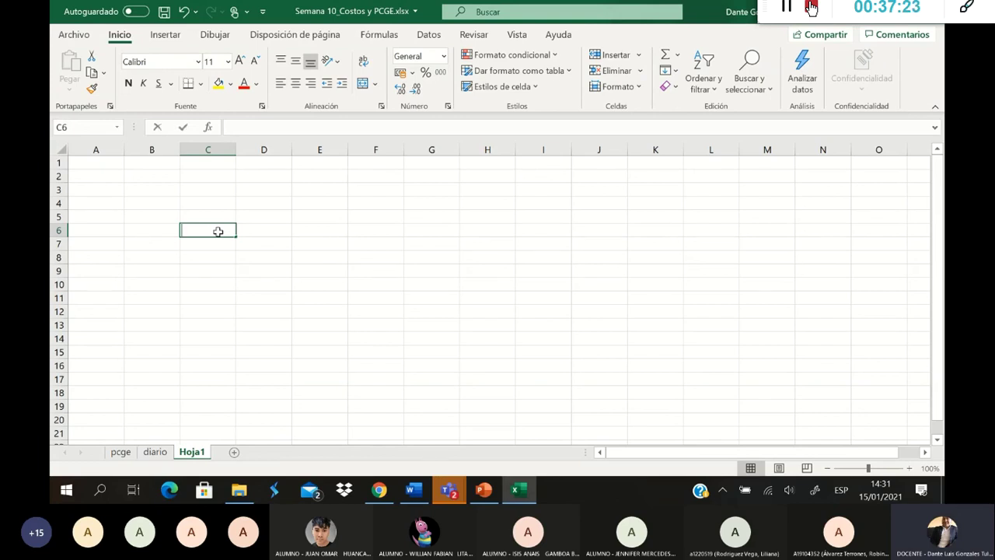
pyautogui.write('1000')
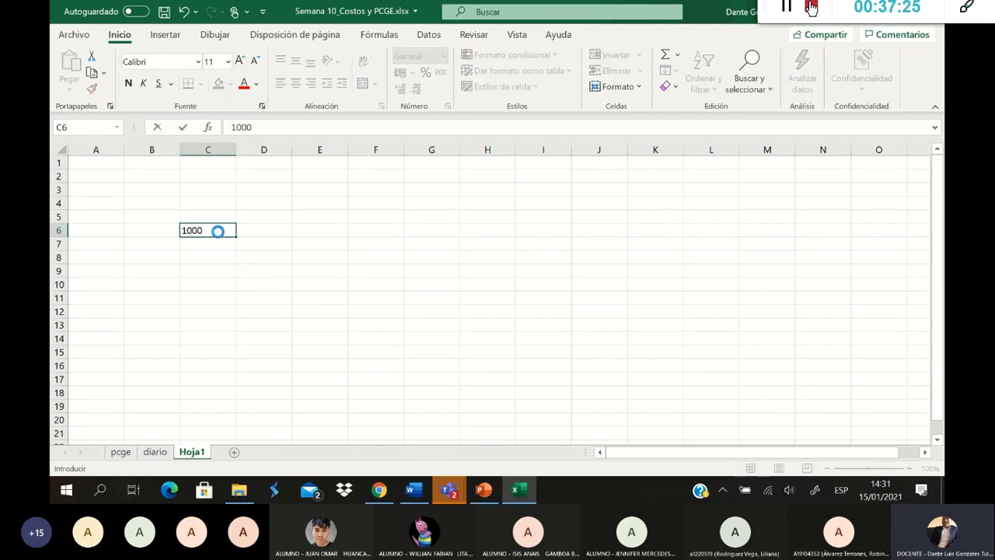
pyautogui.press('Return')
pyautogui.write('1')
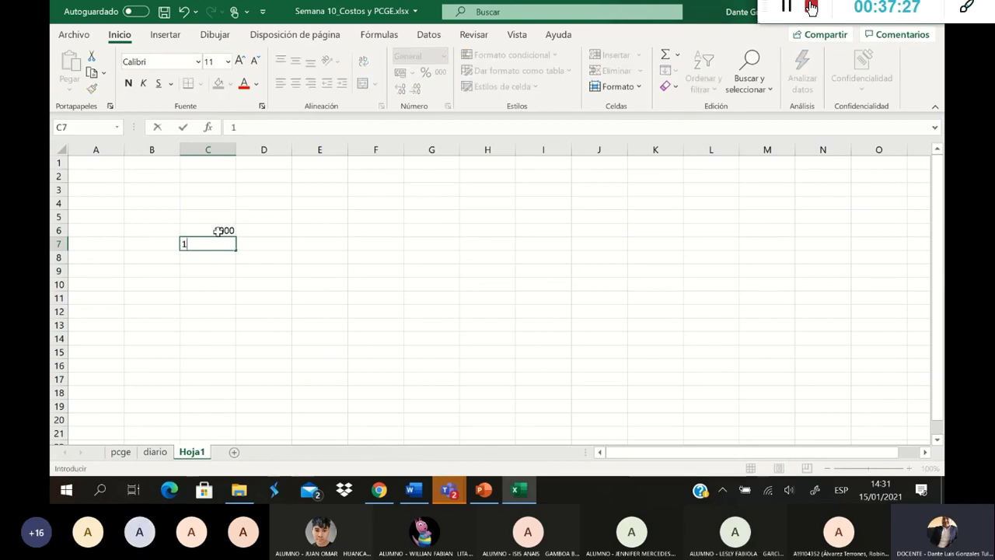
pyautogui.write('80=')
pyautogui.click(219, 230)
pyautogui.write('+C7')
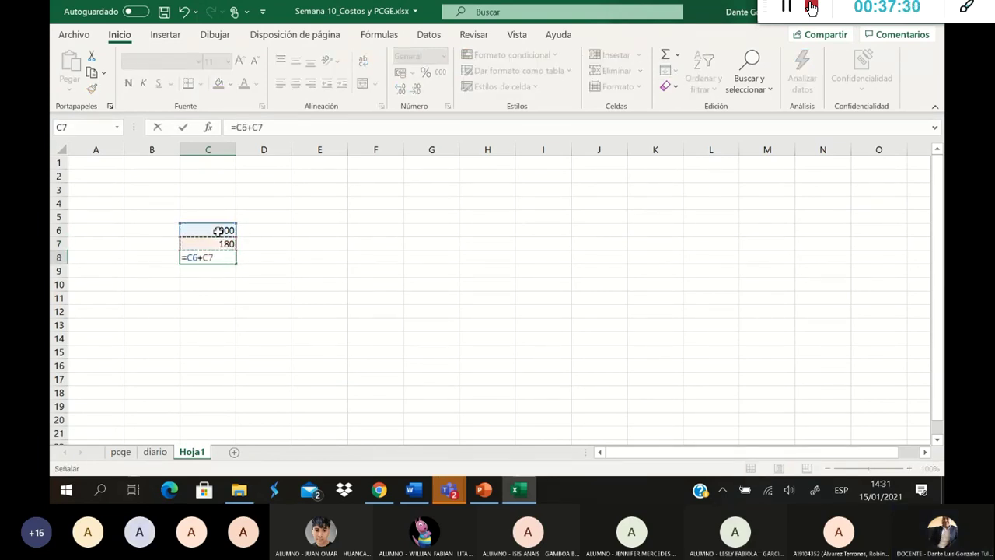
pyautogui.press('Return')
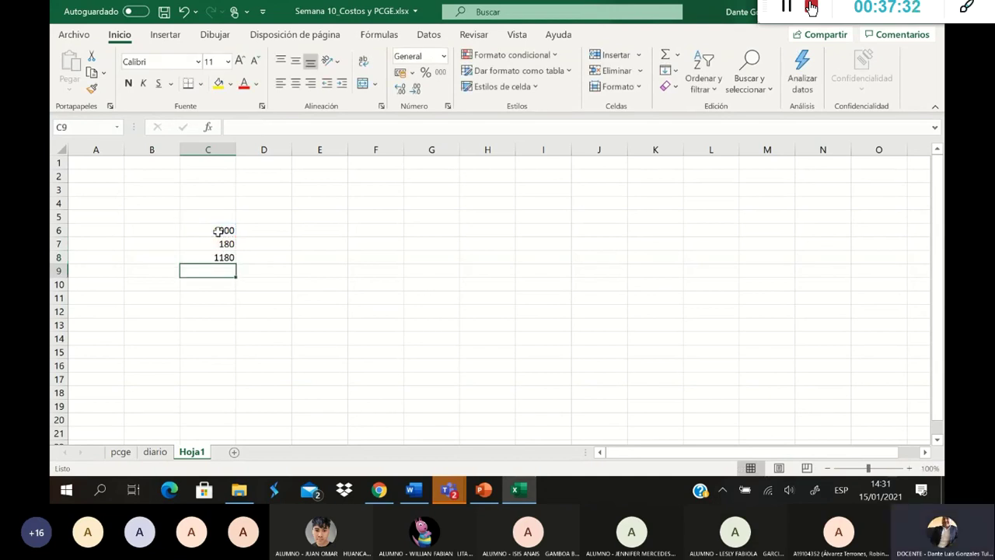
# Step: Label the 1000 amount as "VC" in cell B6
pyautogui.click(177, 230)
pyautogui.write('VC')
pyautogui.press('Return')
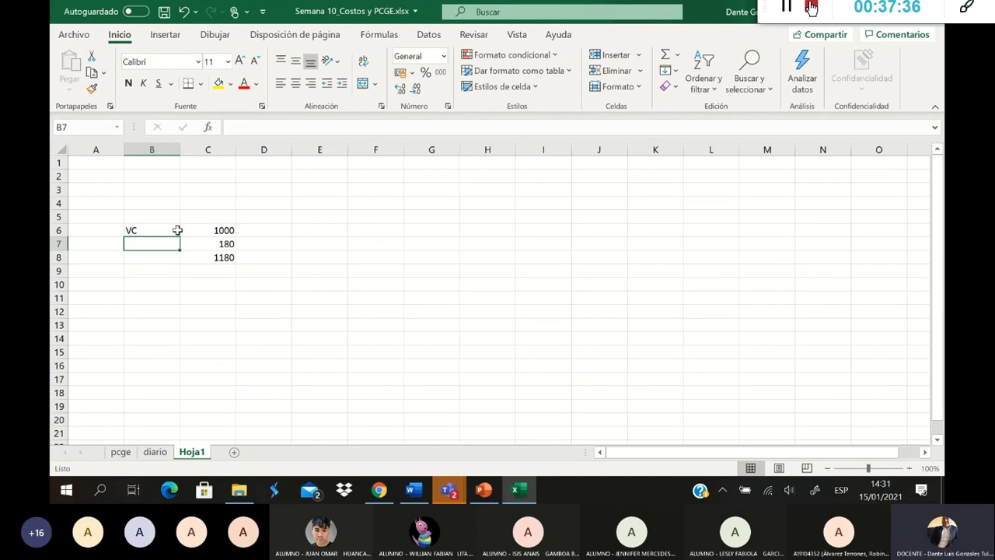
# Step: Label the 180 amount as "IGV" in cell B7 and the total as "PC" in cell B8
pyautogui.write('IGV')
pyautogui.press('Return')
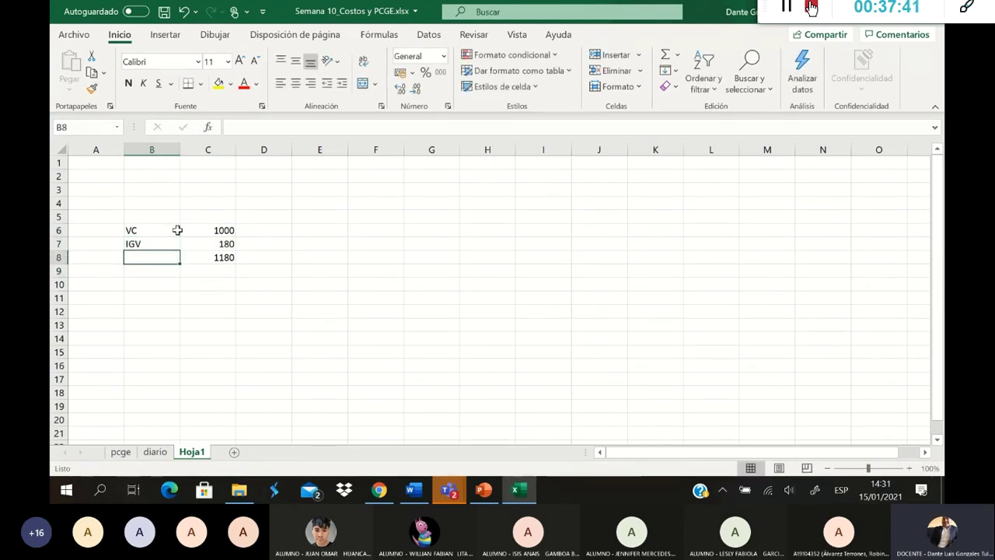
pyautogui.write('PC')
pyautogui.press('Tab')
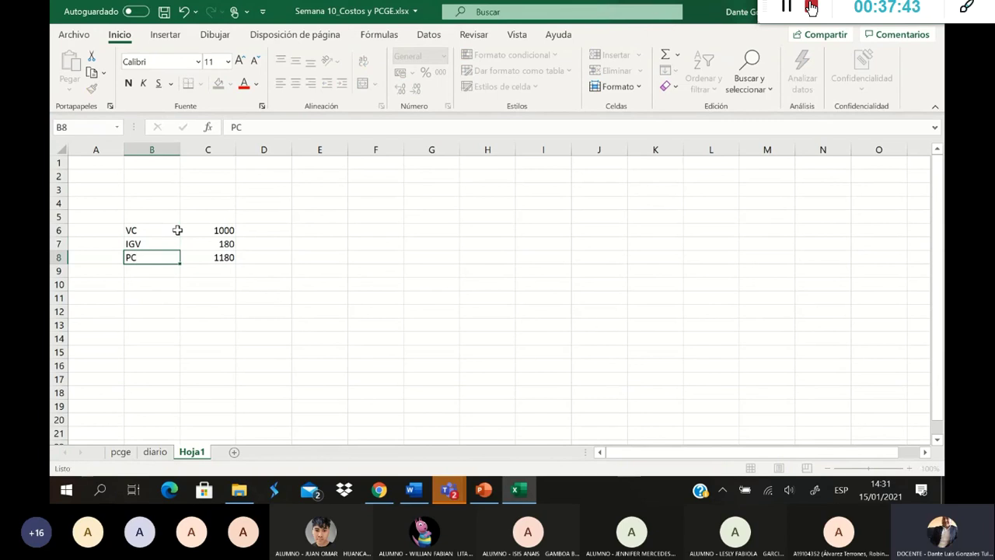
# Step: Hide the gridlines on the Hoja1 sheet
pyautogui.click(517, 34)
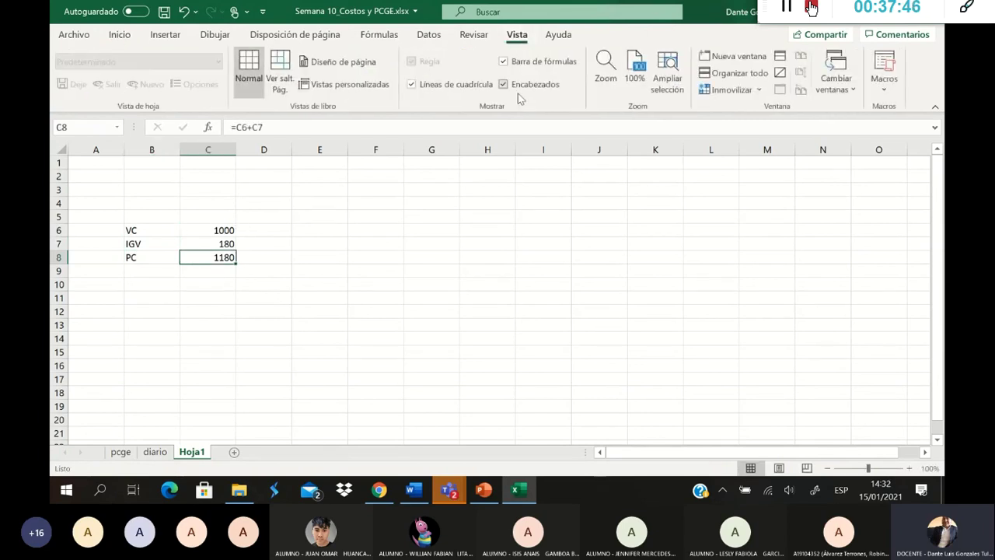
pyautogui.click(461, 87)
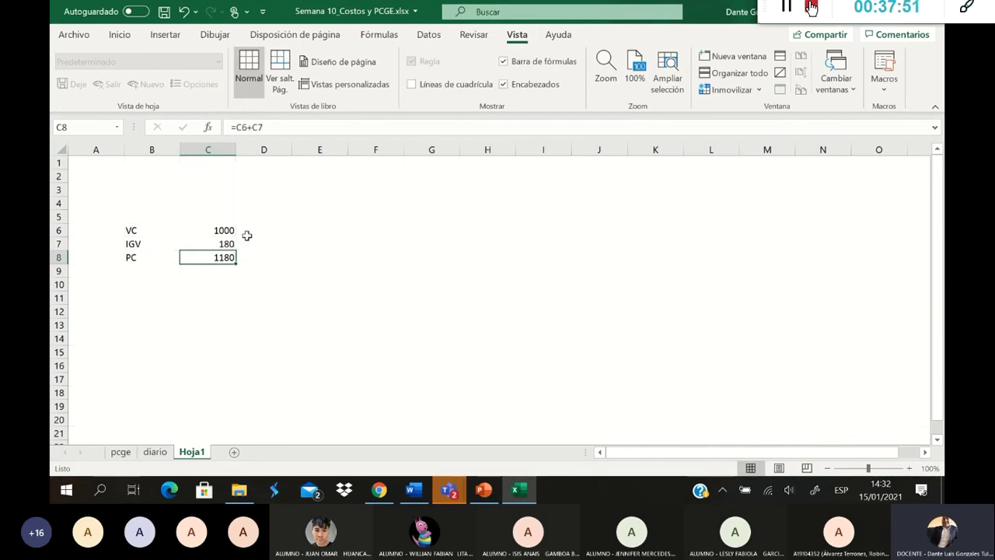
pyautogui.click(121, 35)
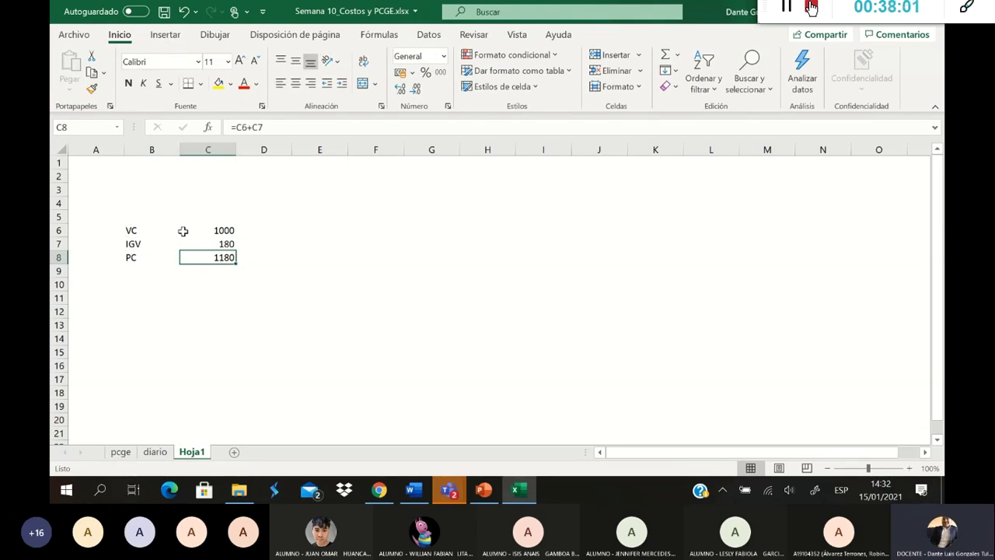
pyautogui.click(244, 244)
pyautogui.click(230, 231)
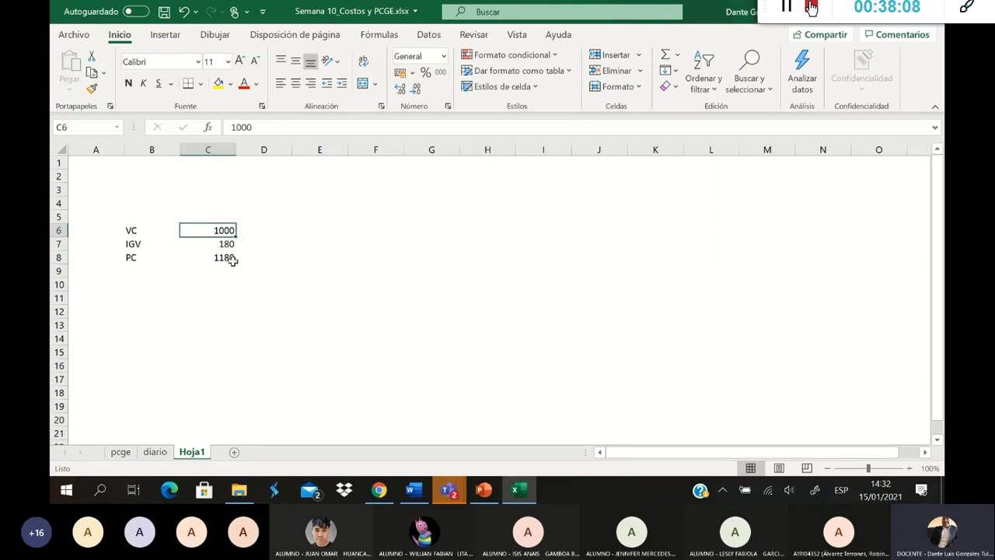
pyautogui.click(194, 217)
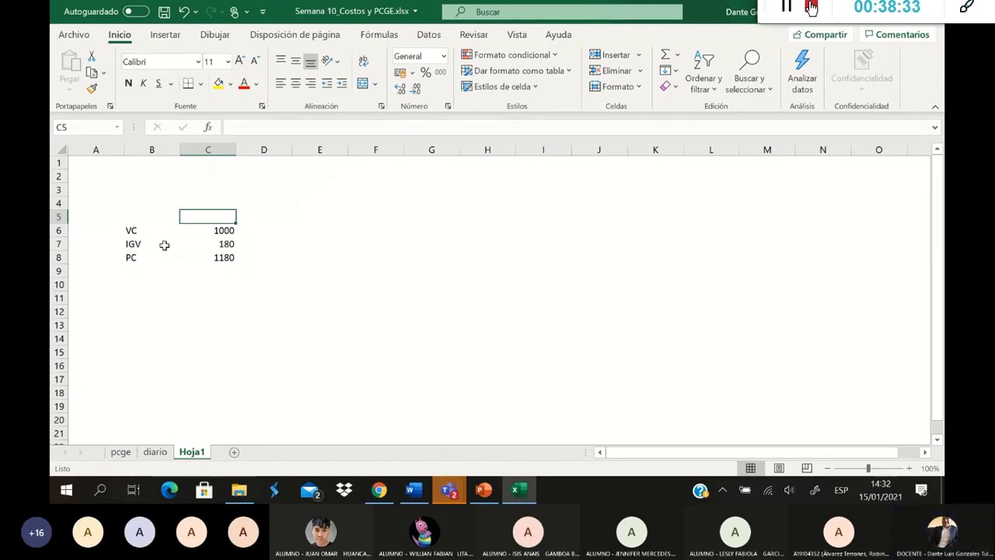
pyautogui.click(226, 243)
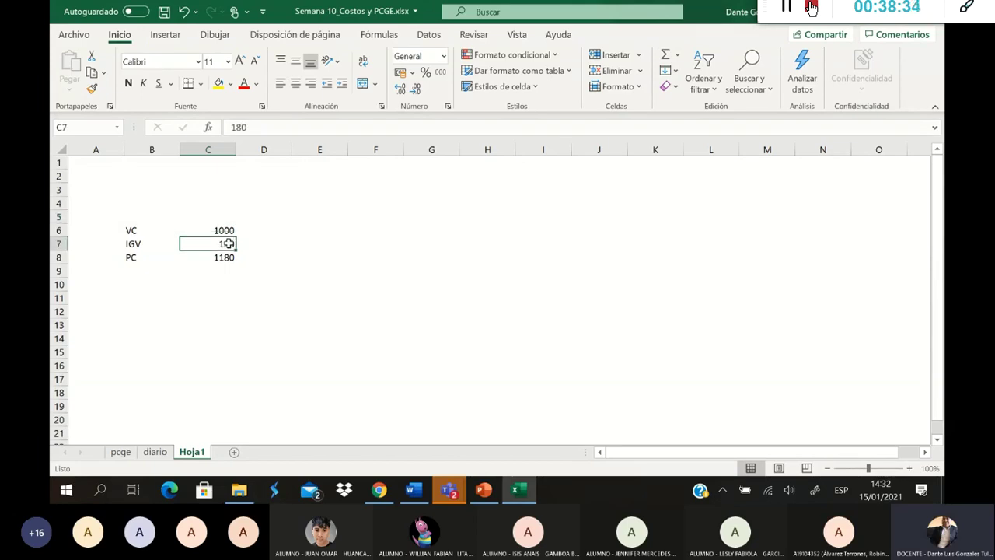
# Step: Enter account 4011 in cell D10 and describe it as "Compras al crédito" in E10
pyautogui.click(249, 285)
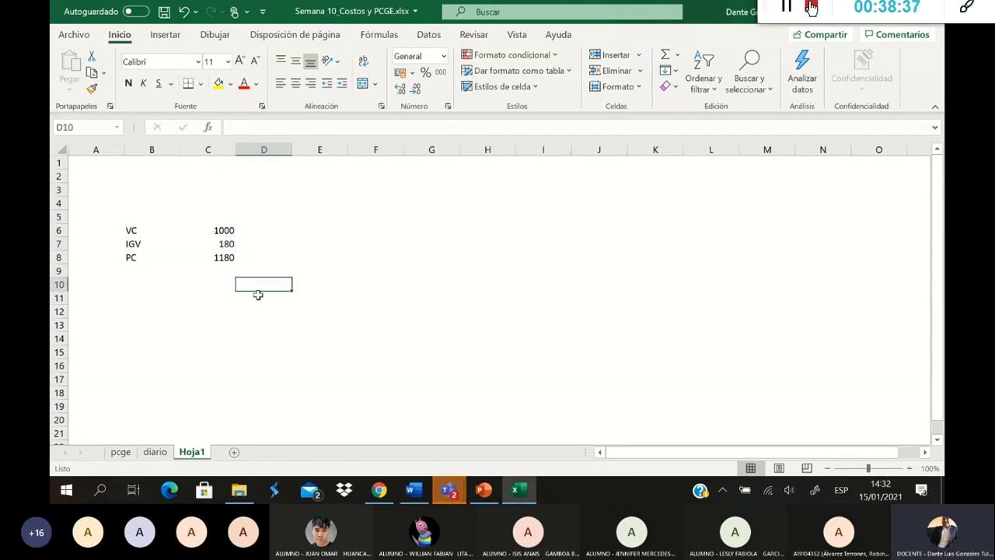
pyautogui.write('4011')
pyautogui.press('Tab')
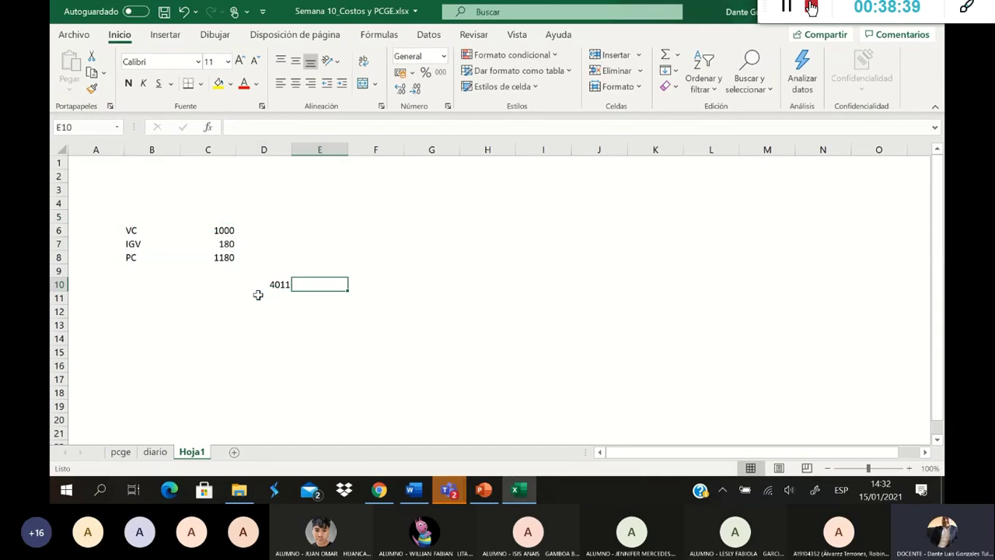
pyautogui.write('IFi')
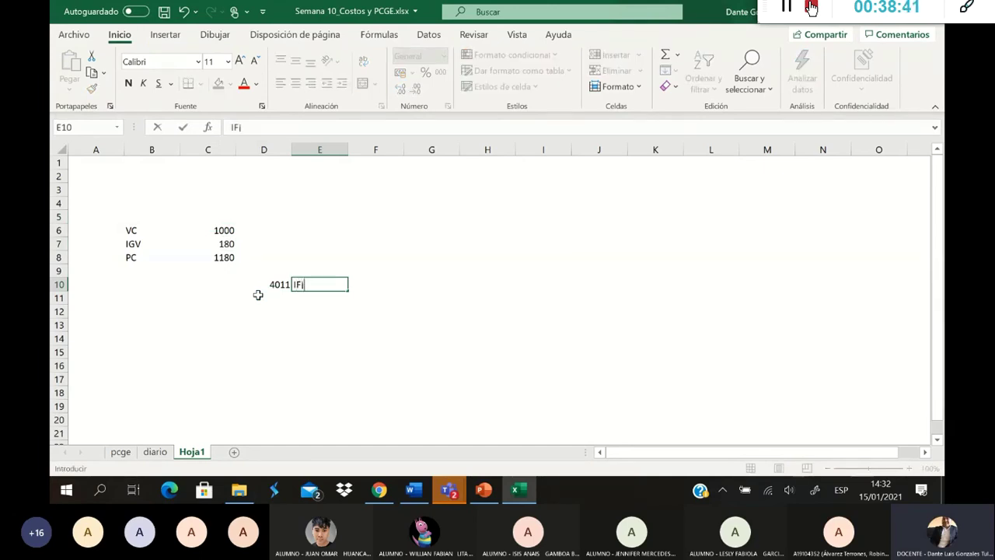
pyautogui.press('BackSpace')
pyautogui.press('BackSpace')
pyautogui.write('GV')
pyautogui.press('BackSpace')
pyautogui.press('BackSpace')
pyautogui.press('BackSpace')
pyautogui.write('Compra ')
pyautogui.write('al cre')
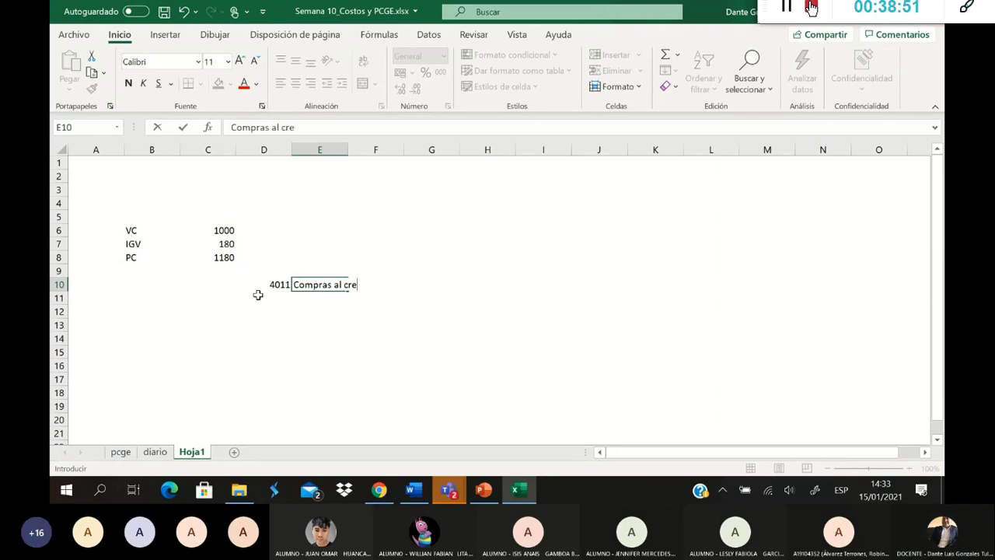
pyautogui.write('édito')
pyautogui.press('Return')
# Step: Enter "Compras al contado" in cell E11, below the credit purchases description
pyautogui.write('Conpra')
pyautogui.press('BackSpace')
pyautogui.press('BackSpace')
pyautogui.press('BackSpace')
pyautogui.press('BackSpace')
pyautogui.write('mpras')
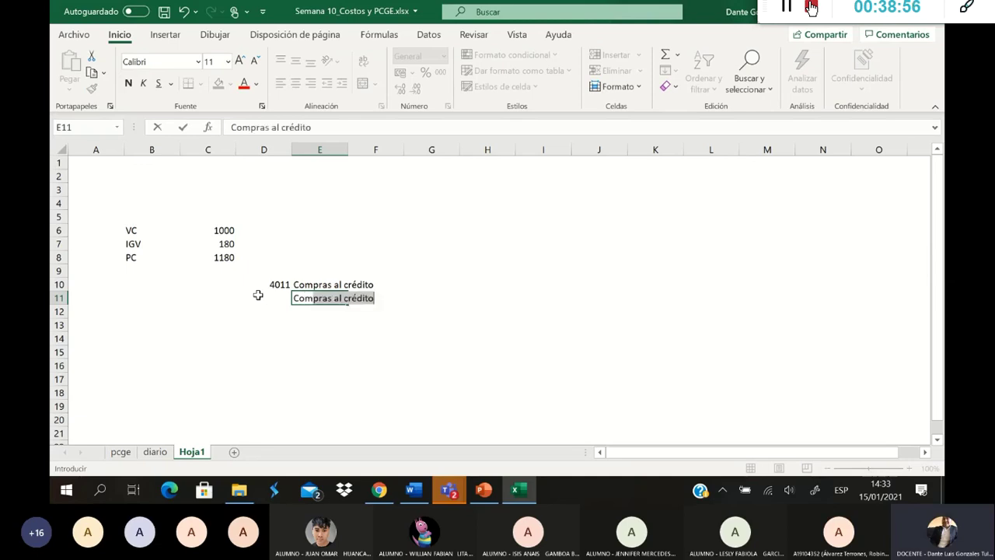
pyautogui.write(' al contado')
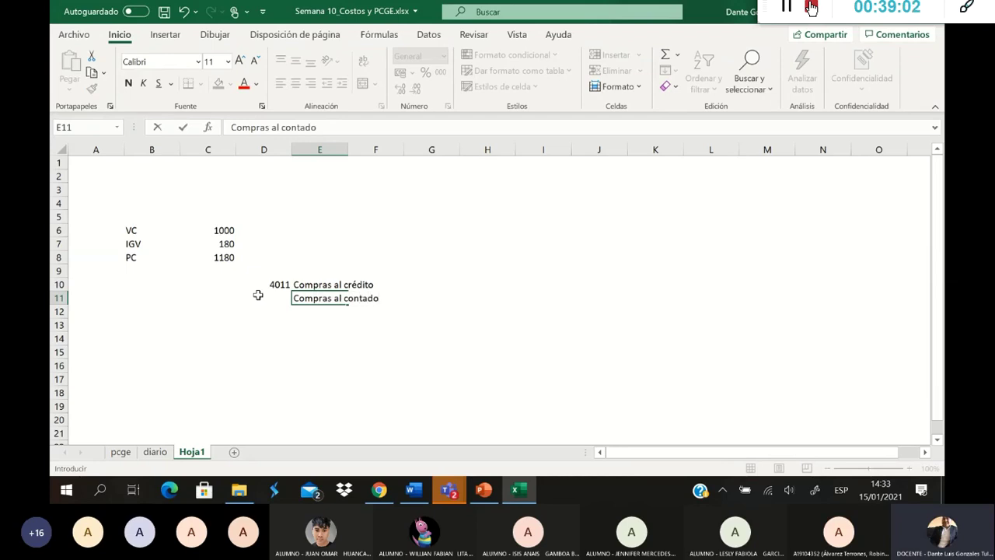
pyautogui.press('Right')
pyautogui.press('Right')
pyautogui.press('Down')
pyautogui.press('Down')
pyautogui.press('Left')
pyautogui.press('Left')
pyautogui.press('Left')
pyautogui.press('Right')
pyautogui.press('Right')
pyautogui.press('Down')
pyautogui.press('Left')
pyautogui.press('Left')
pyautogui.press('Right')
pyautogui.press('Left')
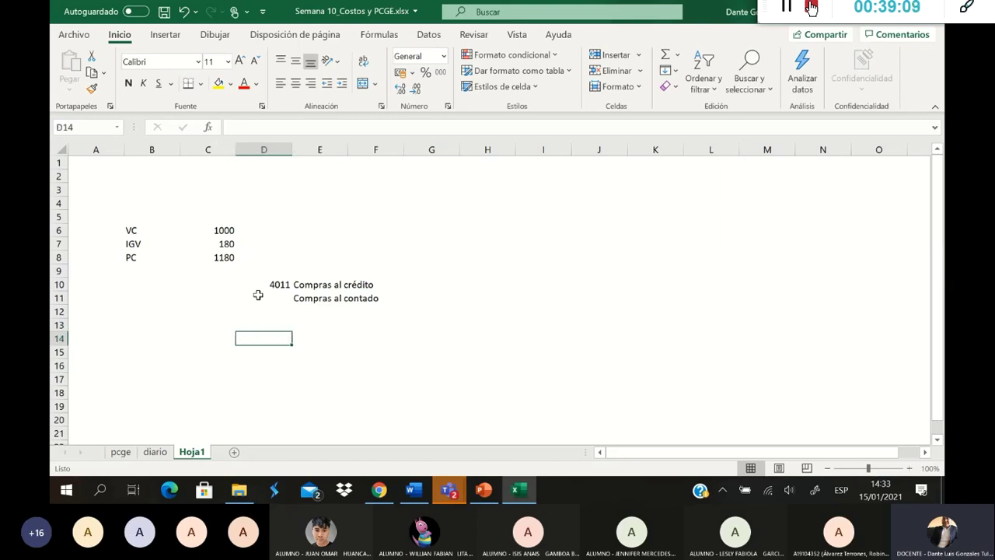
# Step: Move account 4011 down to D11 beside "Compras al contado" and enter 1673 in D10
pyautogui.click(285, 284)
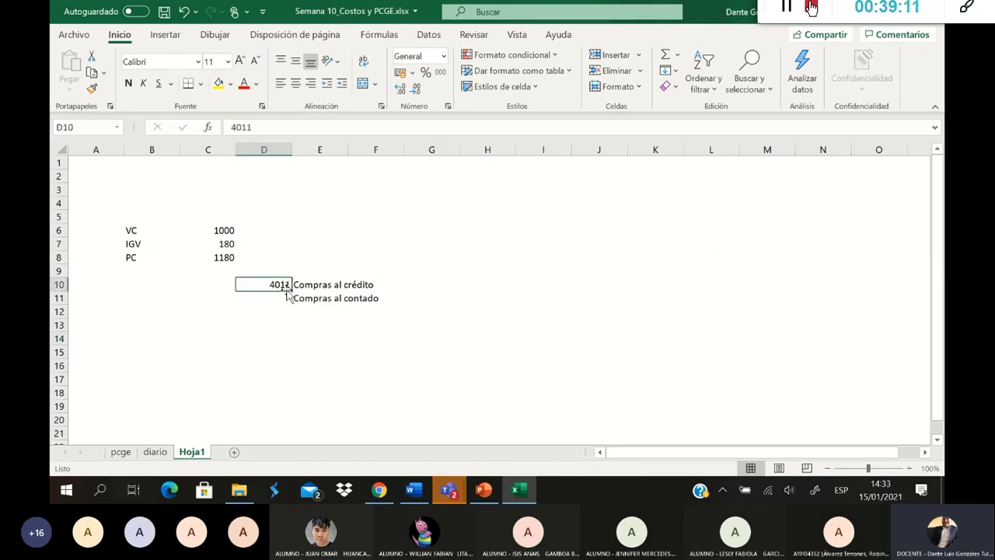
pyautogui.moveTo(288, 294); pyautogui.dragTo(285, 311)
pyautogui.click(278, 285)
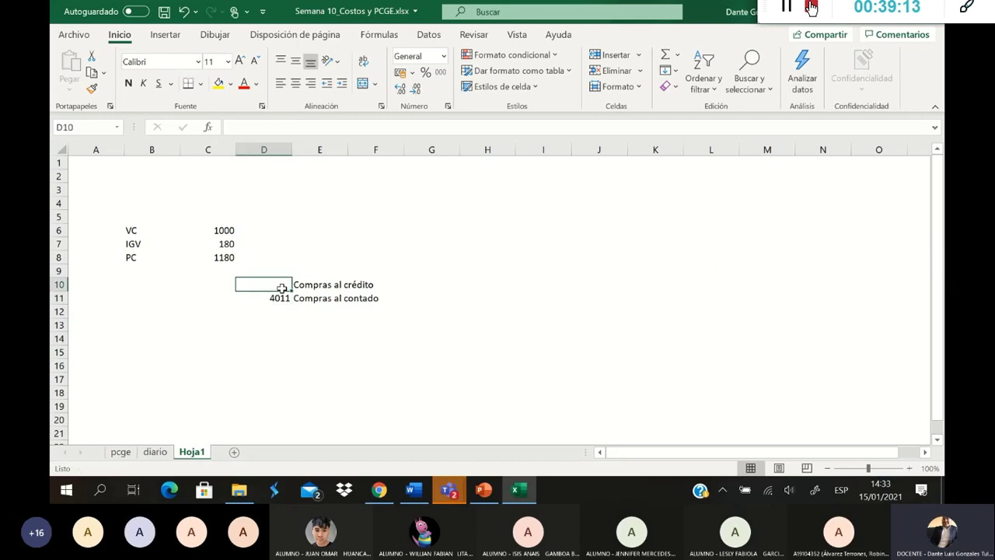
pyautogui.write('16')
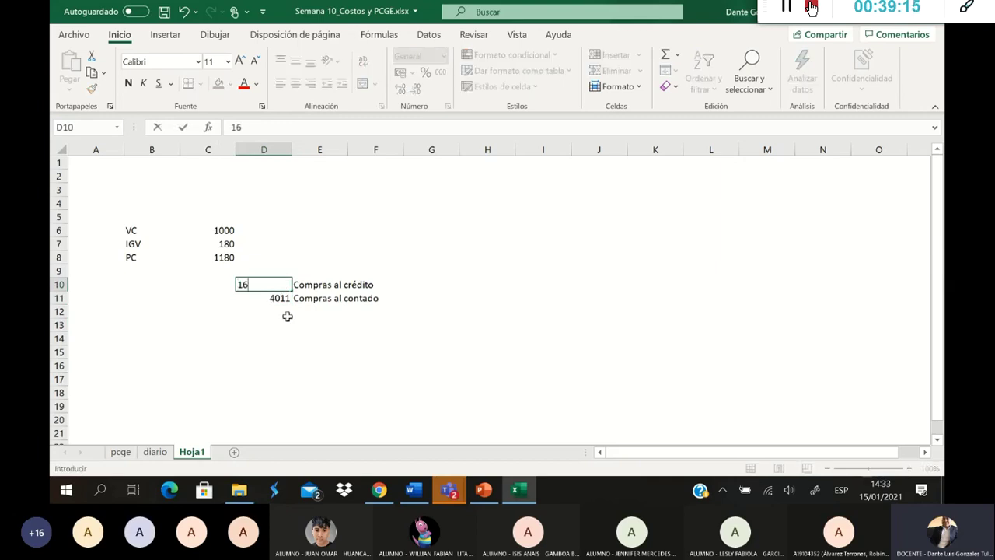
pyautogui.write('73')
pyautogui.press('Return')
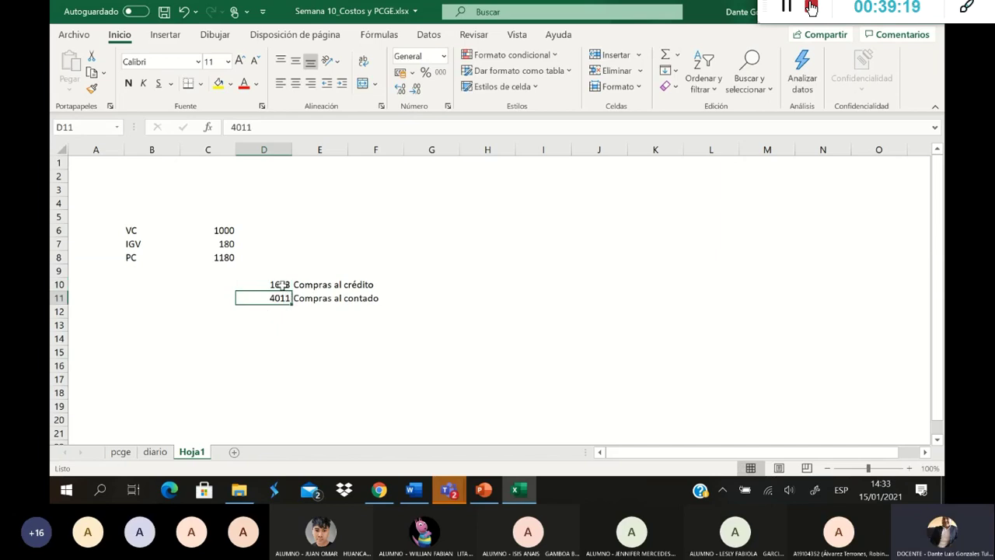
pyautogui.moveTo(118, 244); pyautogui.dragTo(215, 252)
pyautogui.click(216, 252)
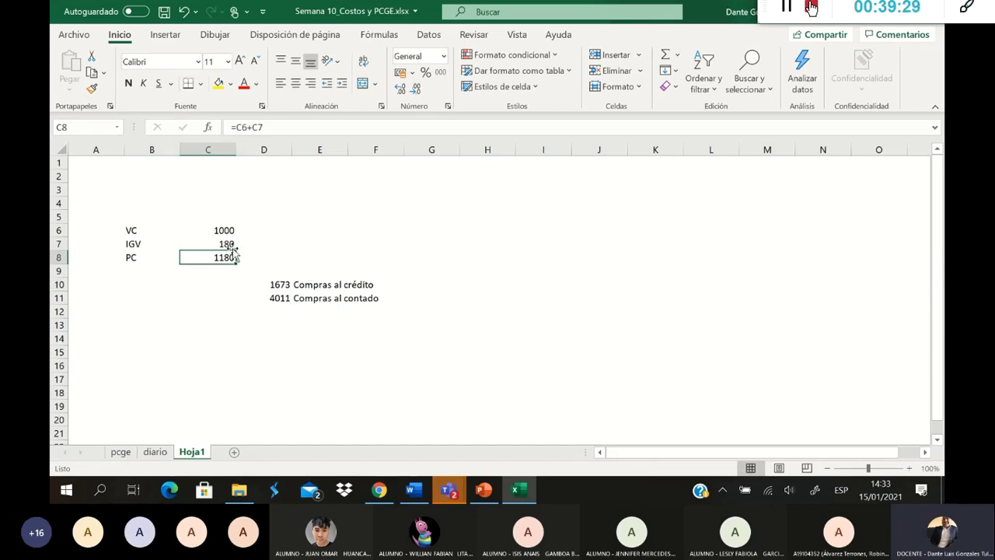
pyautogui.click(197, 326)
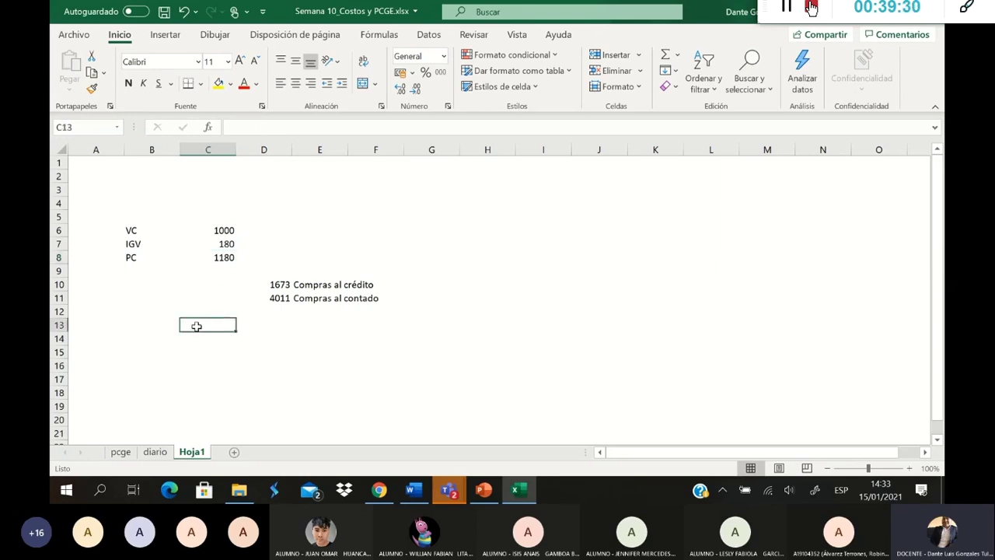
# Step: Enter the note "Detracción no pagada" in cell B14
pyautogui.click(169, 335)
pyautogui.write('D')
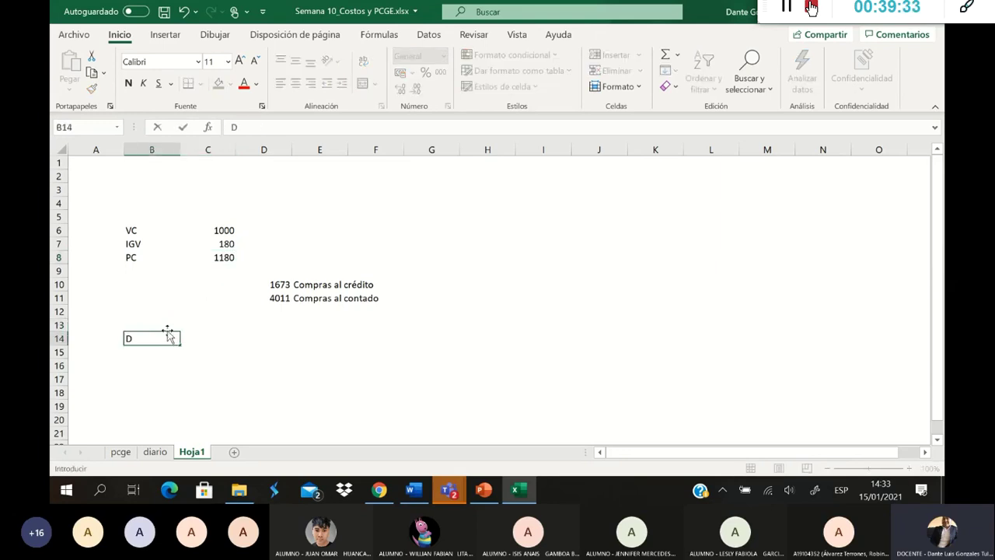
pyautogui.write('etracciónm')
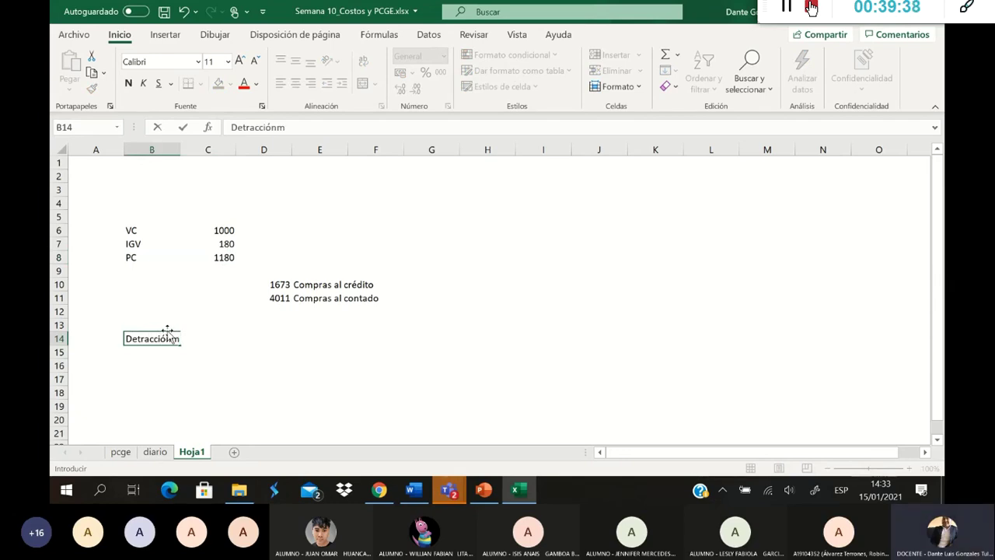
pyautogui.press('BackSpace')
pyautogui.write(' no pagada')
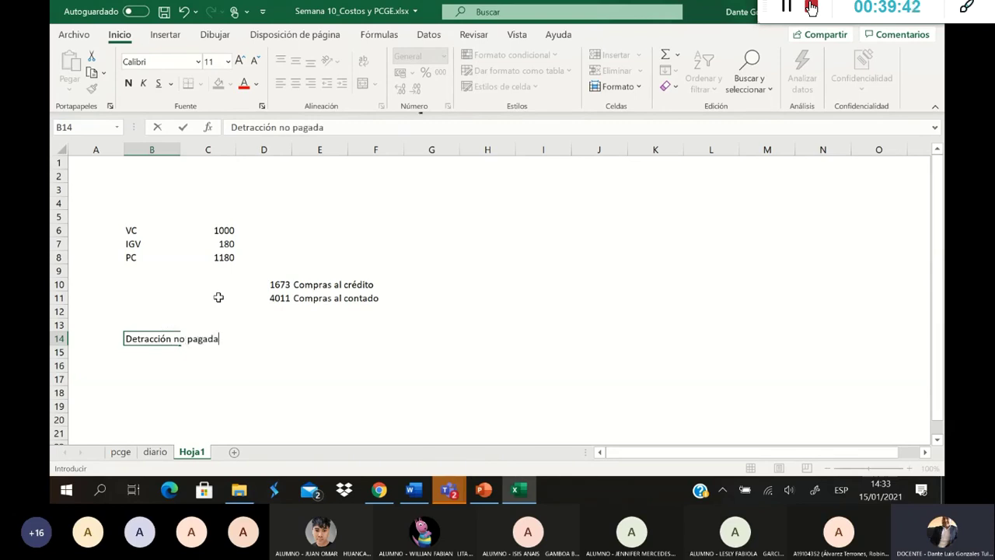
pyautogui.press('Return')
# Step: Enter "No puedes usar el crédito" in cell D14, beside the unpaid detraction note
pyautogui.press('Up')
pyautogui.press('Right')
pyautogui.press('Right')
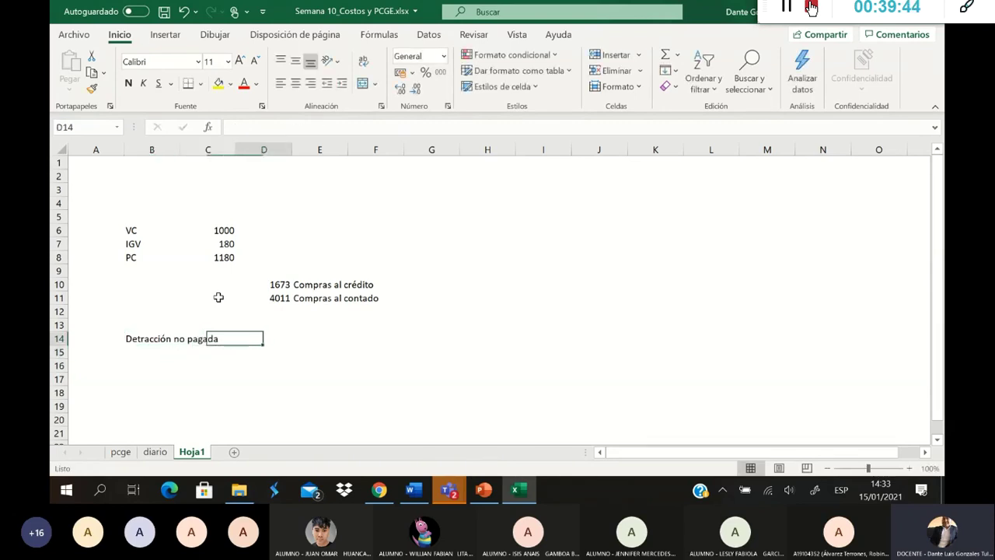
pyautogui.write('No')
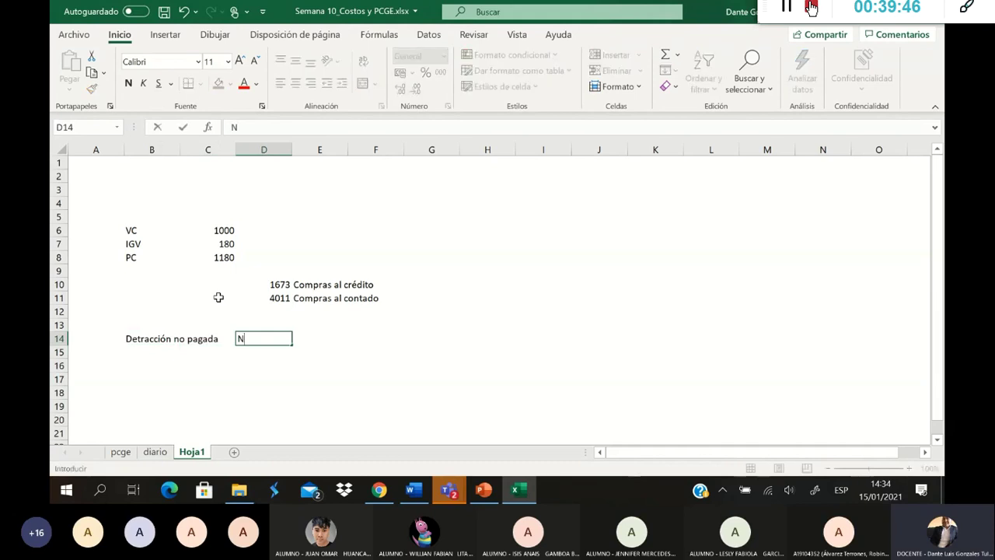
pyautogui.press('BackSpace')
pyautogui.press('BackSpace')
pyautogui.write('No')
pyautogui.press('BackSpace')
pyautogui.press('BackSpace')
pyautogui.write('No puedes usa')
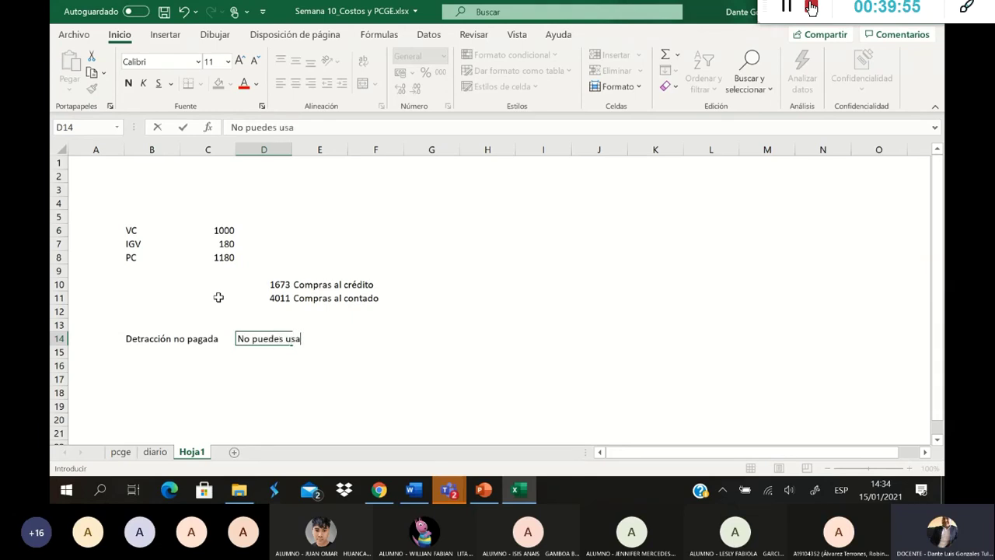
pyautogui.write('r el crédito')
pyautogui.press('Return')
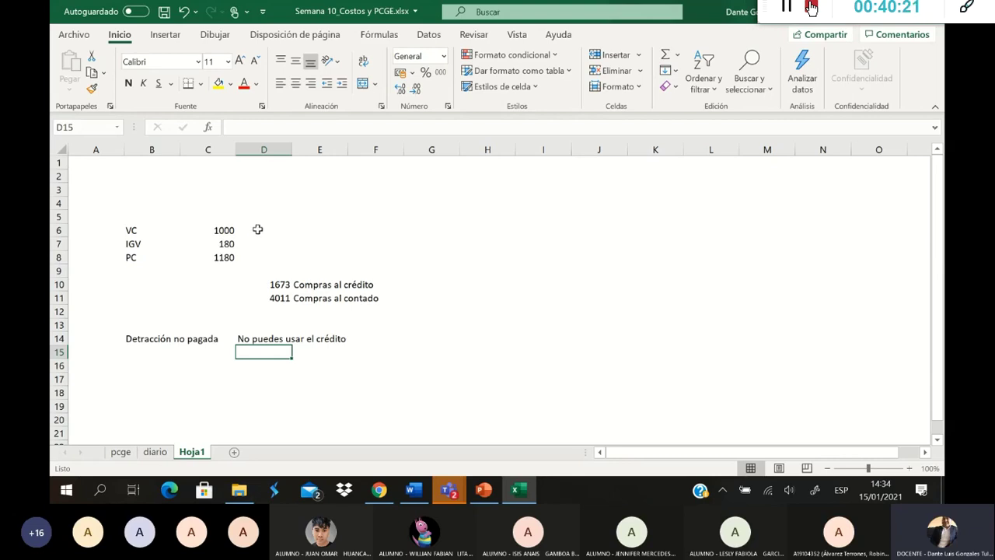
pyautogui.click(230, 242)
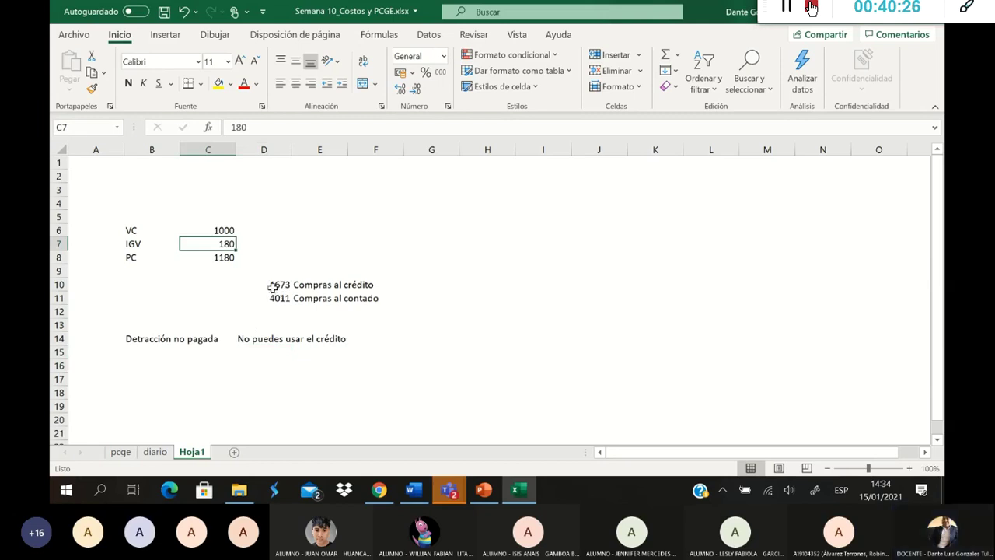
pyautogui.click(283, 285)
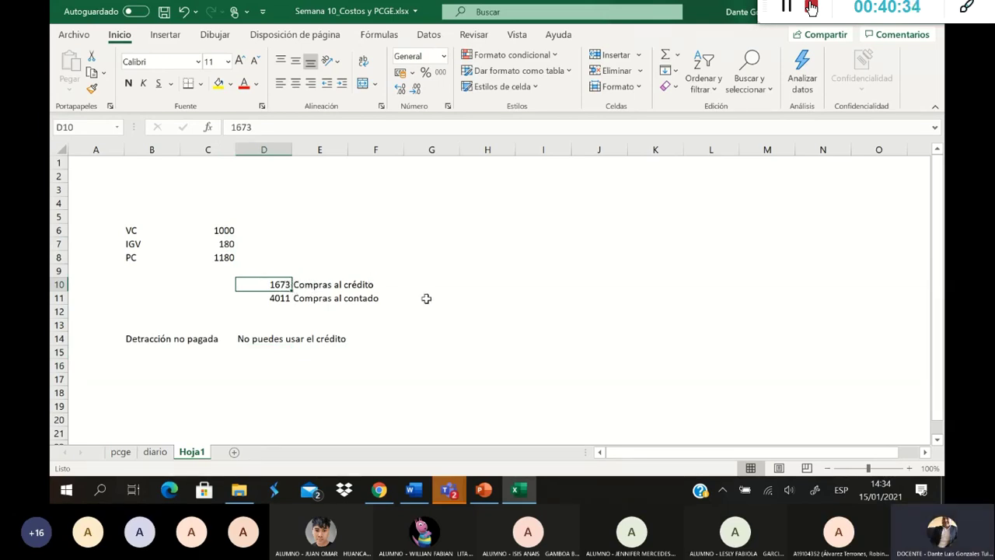
# Step: Enter account 1673 in cell G13
pyautogui.click(429, 324)
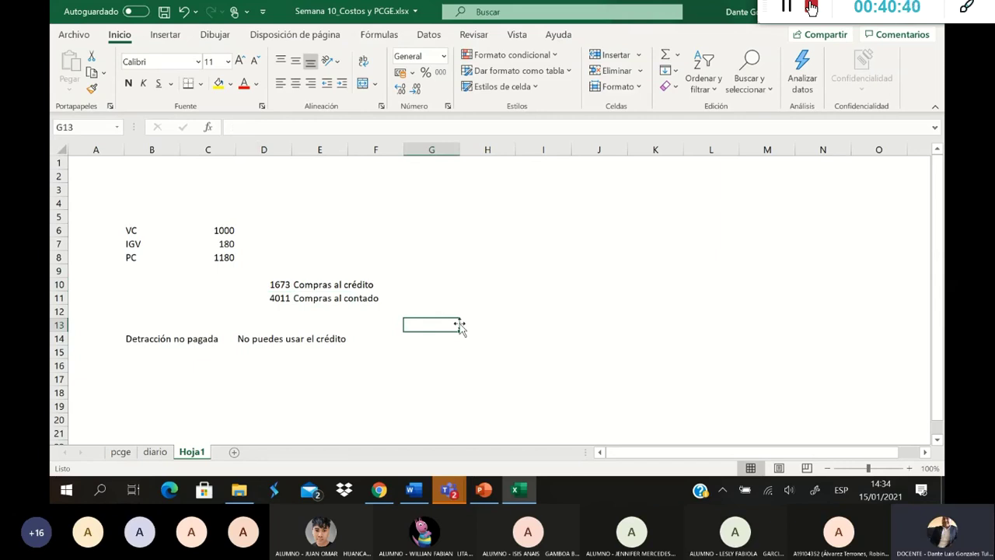
pyautogui.write('1673')
pyautogui.press('Right')
pyautogui.press('Right')
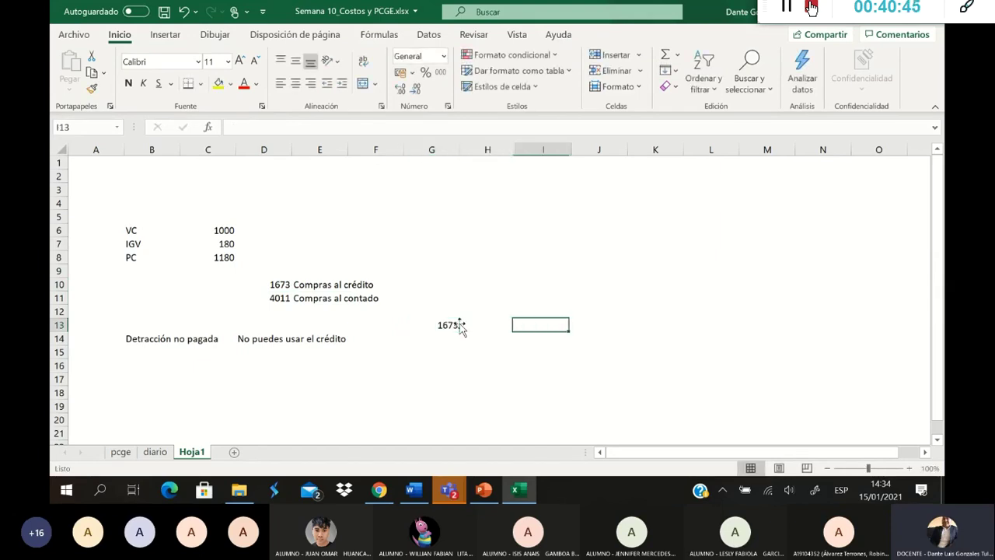
pyautogui.press('Left')
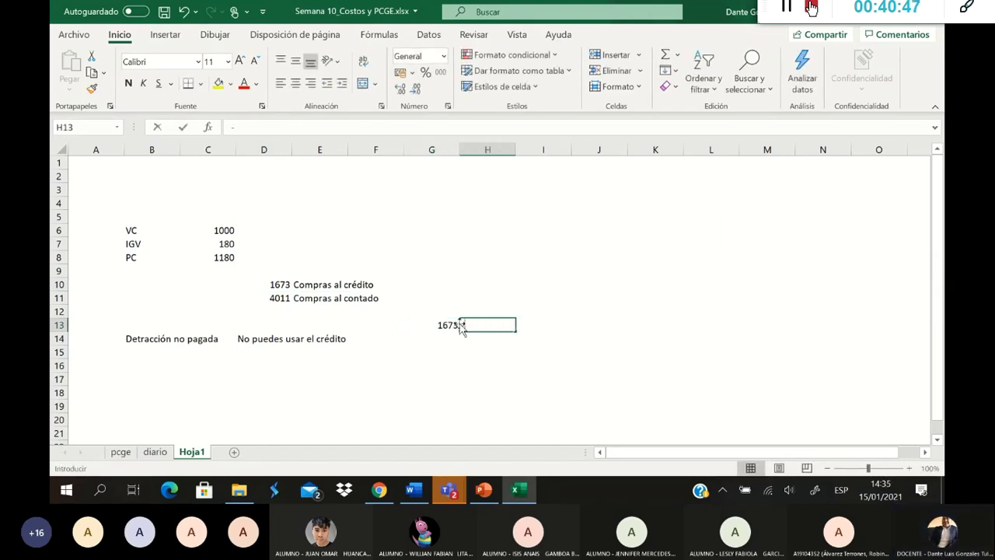
pyautogui.write('--------')
pyautogui.press('Right')
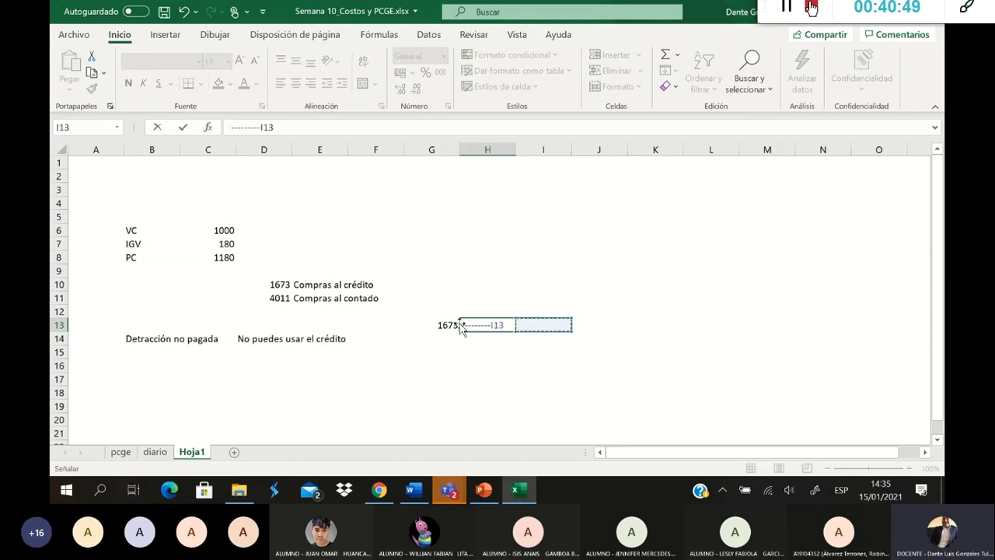
pyautogui.press('Escape')
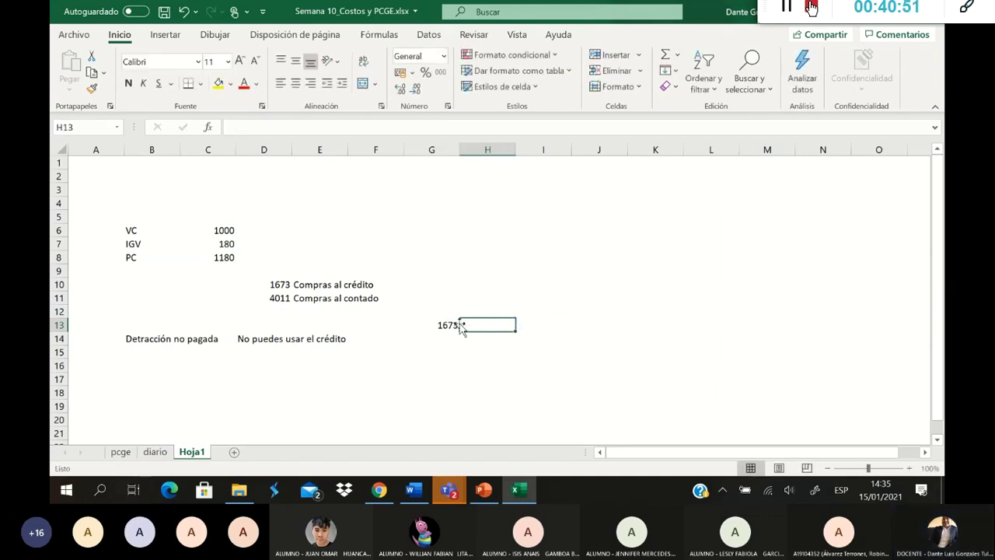
# Step: Enter a row of dashes in H13 and account 4011 in I13, linking it to account 1673
pyautogui.write('---------')
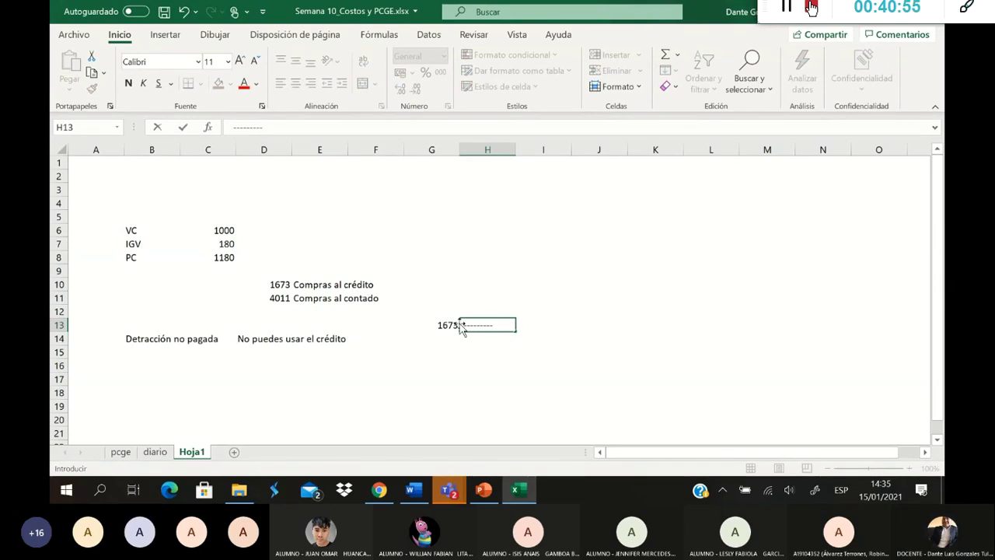
pyautogui.press('Return')
pyautogui.press('Up')
pyautogui.press('Right')
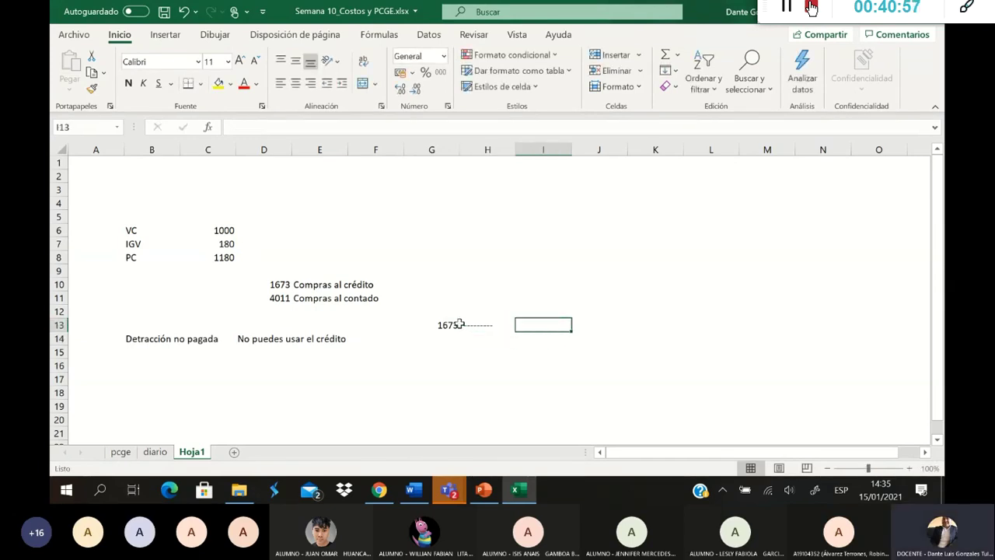
pyautogui.write('4011')
pyautogui.press('Return')
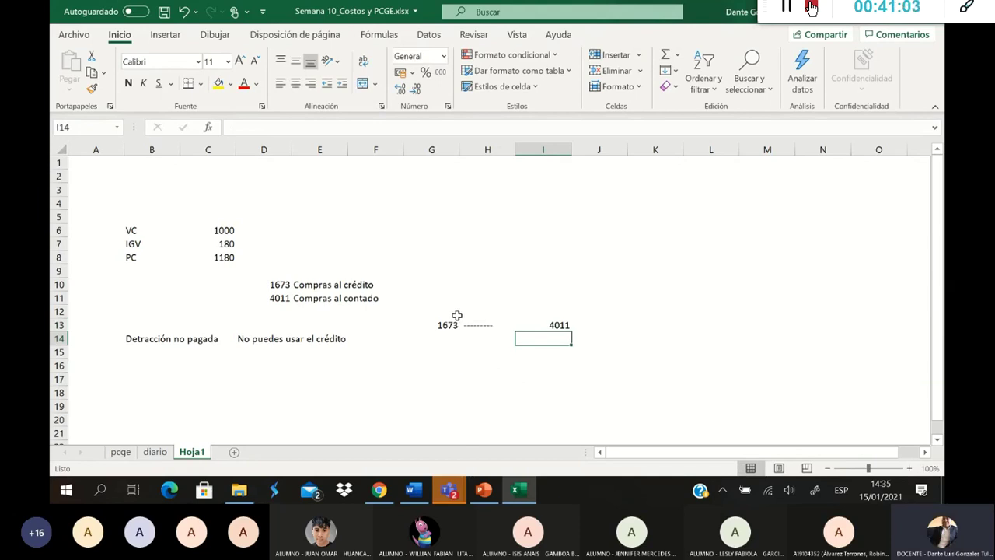
# Step: List the purchase entry accounts 6322, 1673 and 4212 in cells B18, B19 and B20
pyautogui.click(208, 257)
pyautogui.click(153, 391)
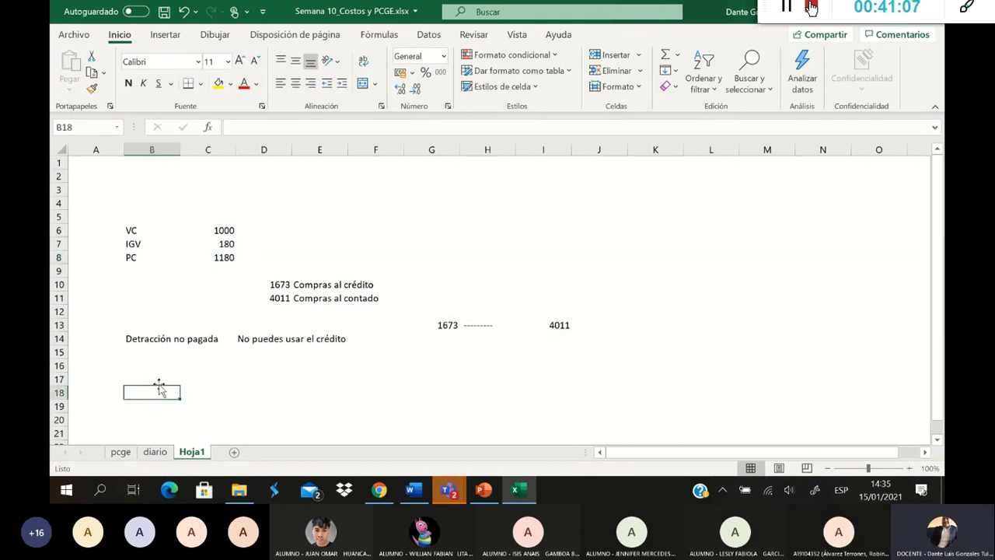
pyautogui.write('633')
pyautogui.press('BackSpace')
pyautogui.press('BackSpace')
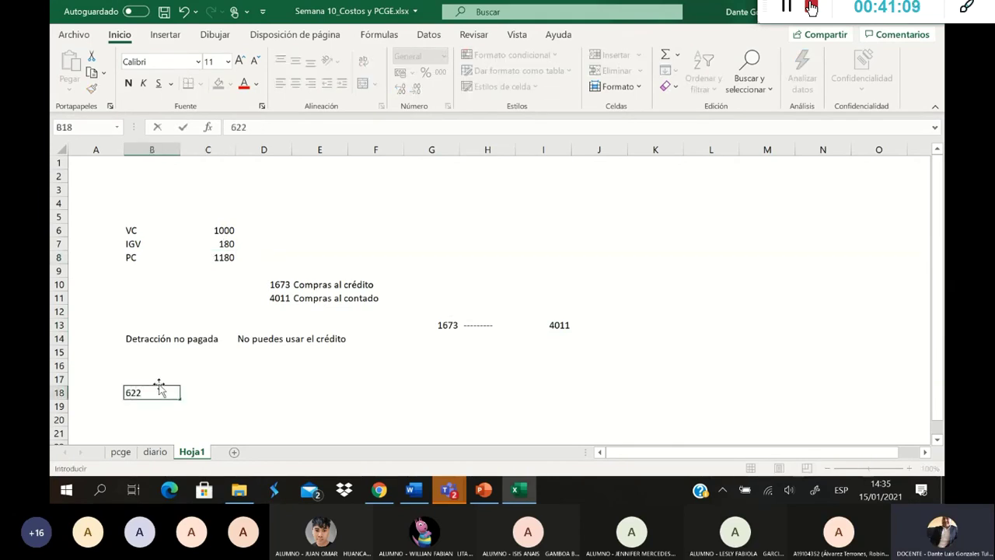
pyautogui.write('322')
pyautogui.press('Tab')
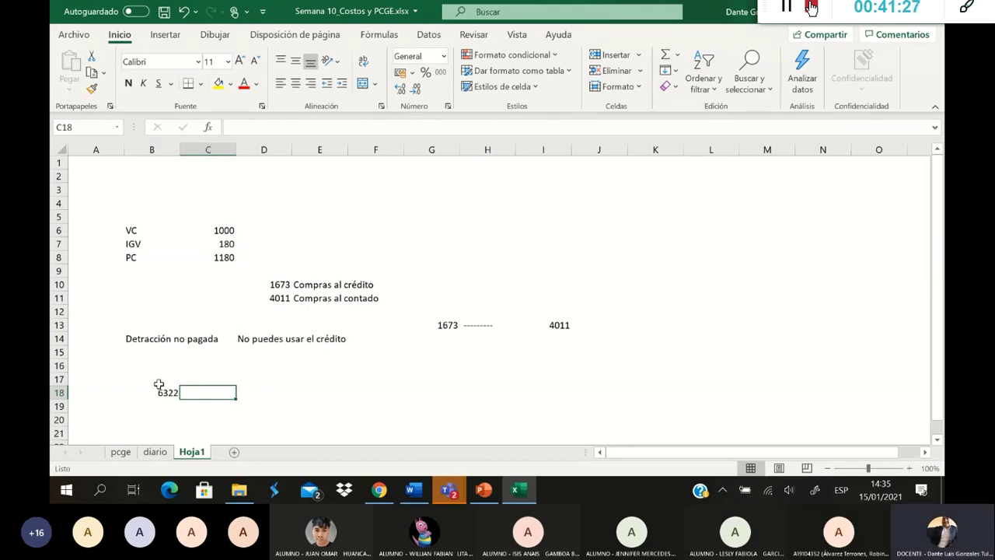
pyautogui.press('Return')
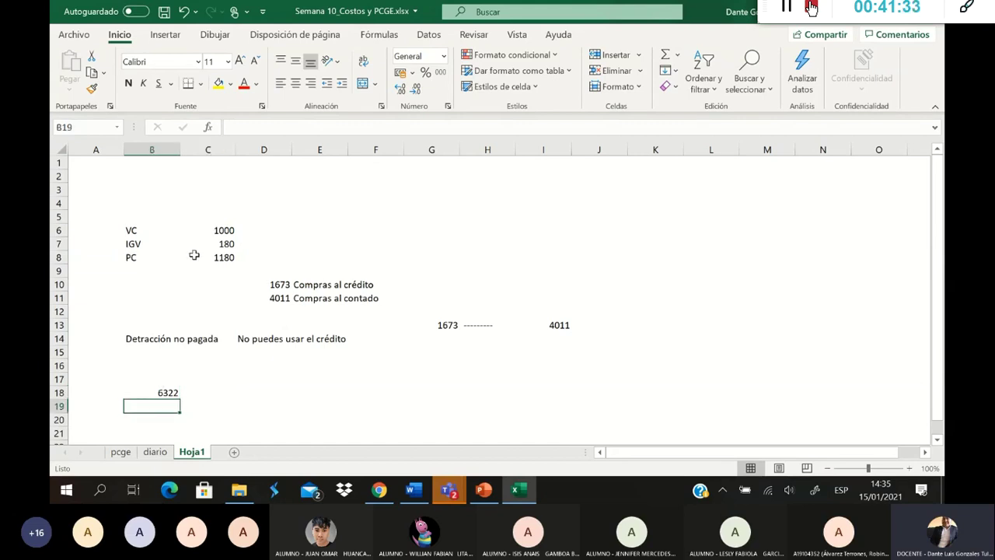
pyautogui.write('1673')
pyautogui.press('Return')
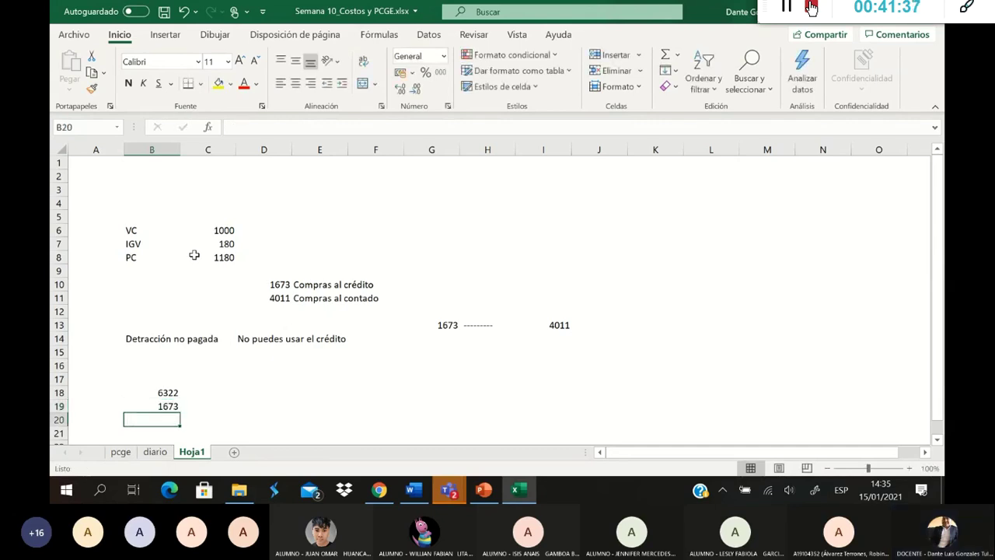
pyautogui.write('4')
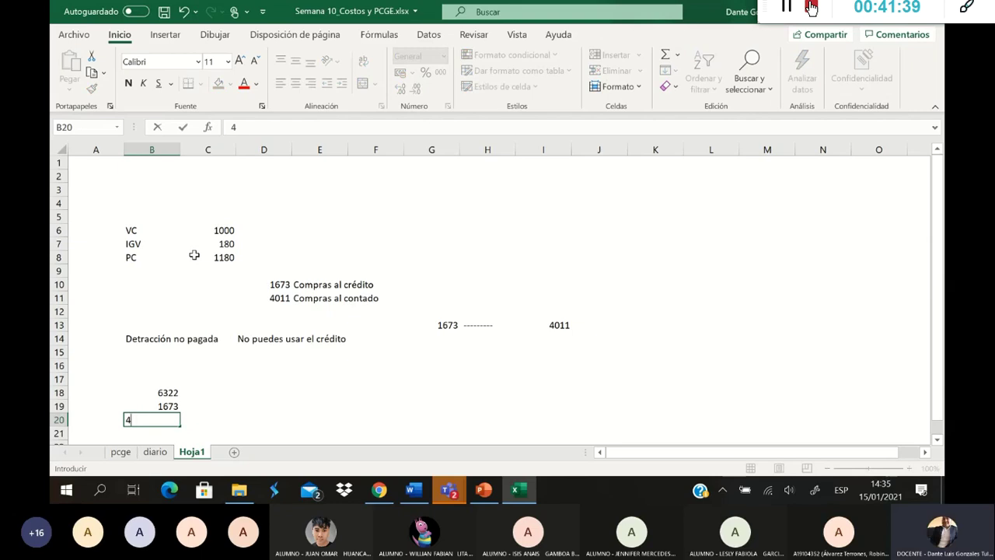
pyautogui.write('2121')
# Step: Enter the debit amounts 1000 in D18 for account 6322 and 180 in D19 for account 1673
pyautogui.press('Right')
pyautogui.press('Up')
pyautogui.press('Right')
pyautogui.press('Up')
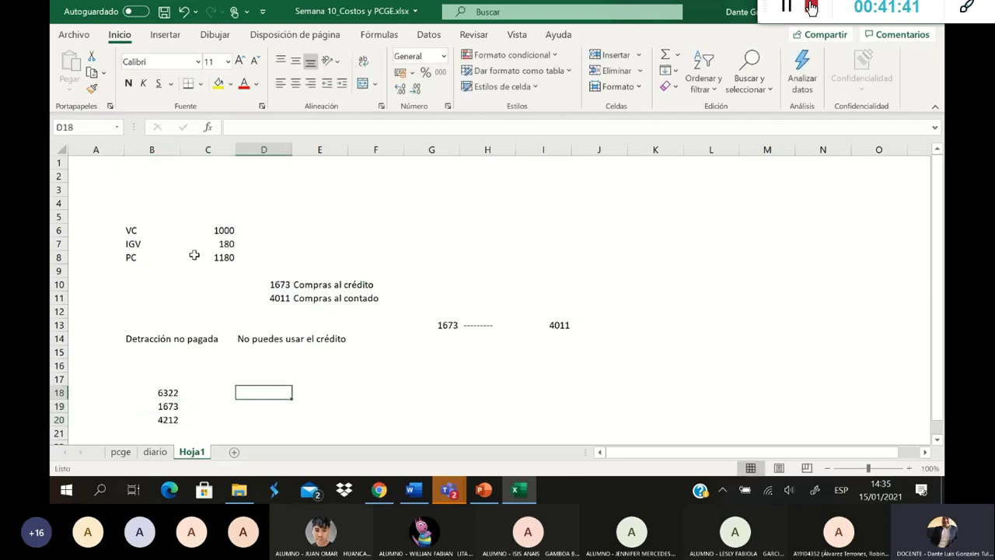
pyautogui.write('1000')
pyautogui.press('Return')
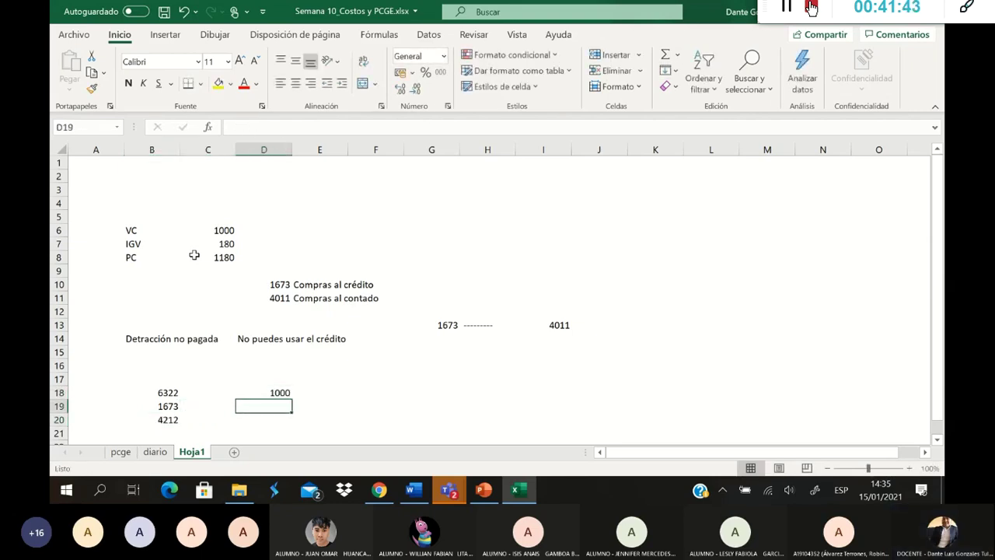
pyautogui.write('180')
# Step: Enter a formula in E20 that adds D18 and D19 as the credit for account 4212
pyautogui.press('Right')
pyautogui.press('Down')
pyautogui.write('=')
pyautogui.press('Up')
pyautogui.press('Up')
pyautogui.press('Left')
pyautogui.write('+')
pyautogui.press('Down')
pyautogui.press('Left')
pyautogui.press('Up')
pyautogui.press('Up')
pyautogui.press('Return')
# Step: Enter the note "Al cancelar la detracción" in cell A22, below the purchase entry
pyautogui.scroll(-2, 194, 256)
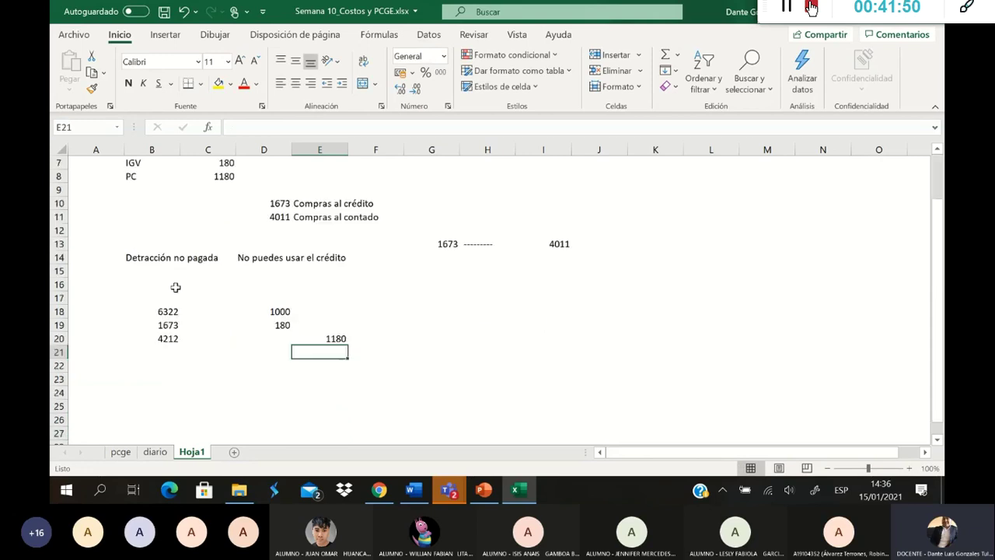
pyautogui.click(177, 402)
pyautogui.click(172, 393)
pyautogui.click(164, 369)
pyautogui.click(93, 364)
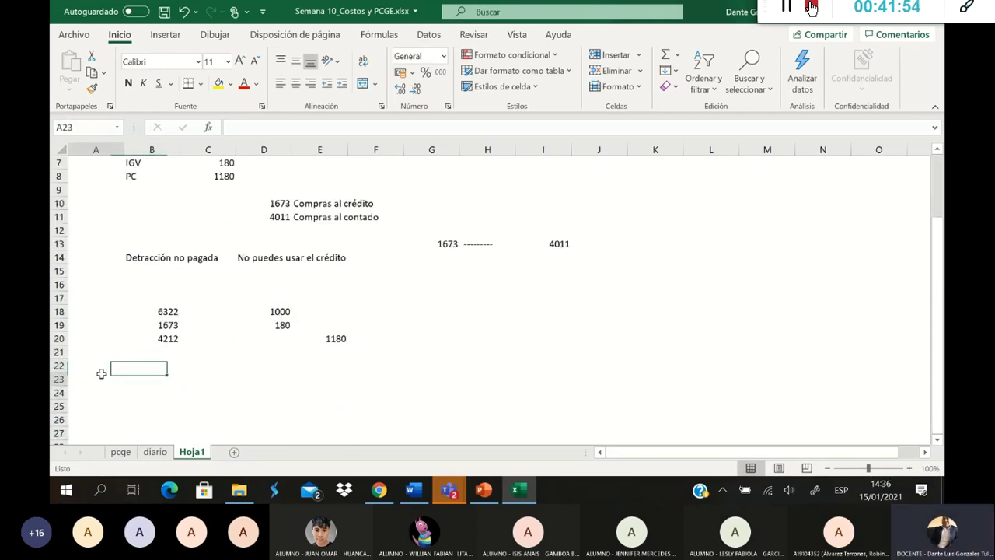
pyautogui.write('Al')
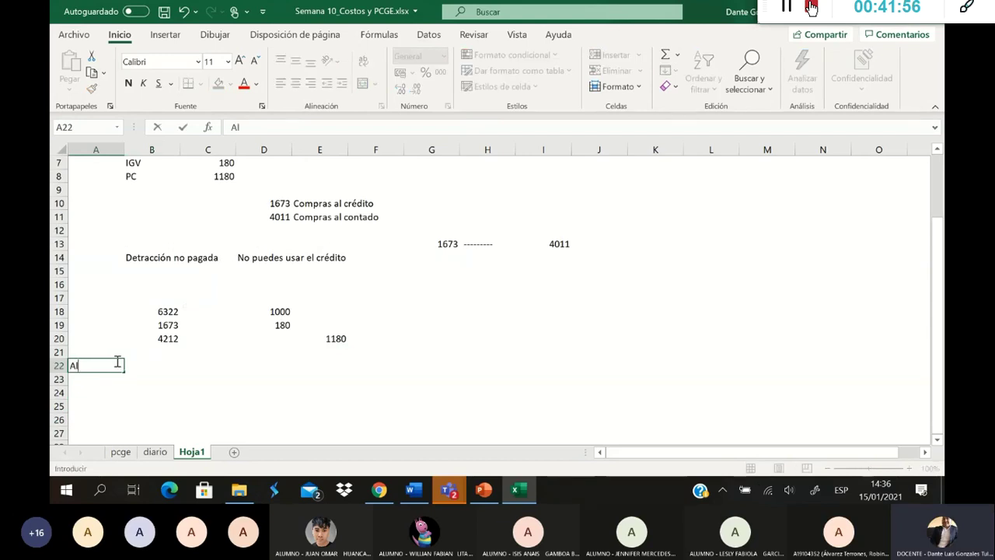
pyautogui.write(' cancel')
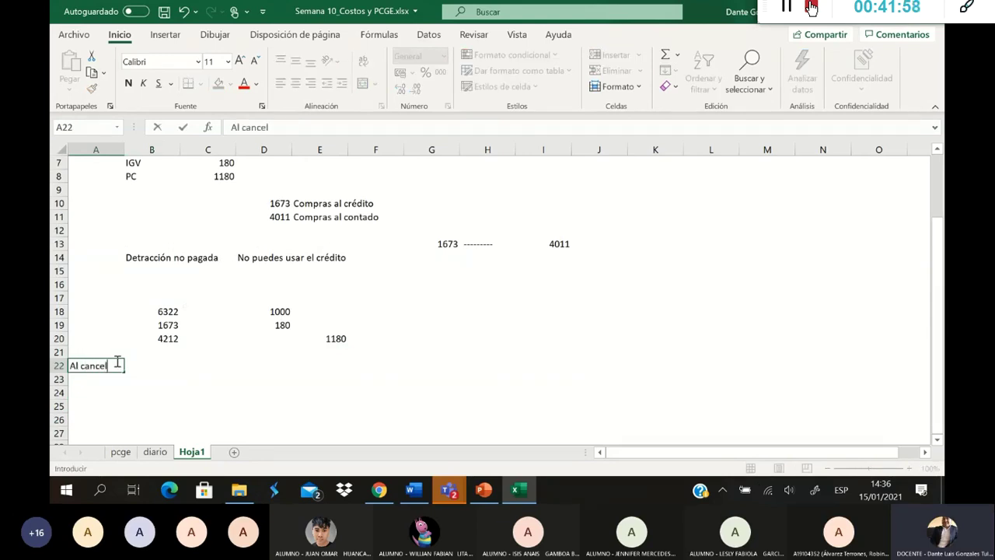
pyautogui.write('ar la det')
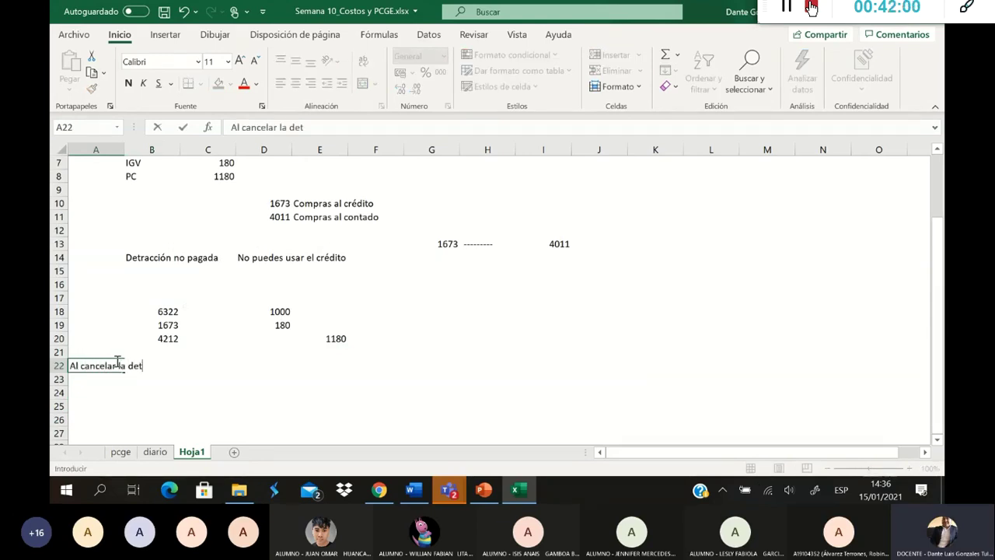
pyautogui.write('racción')
pyautogui.press('Return')
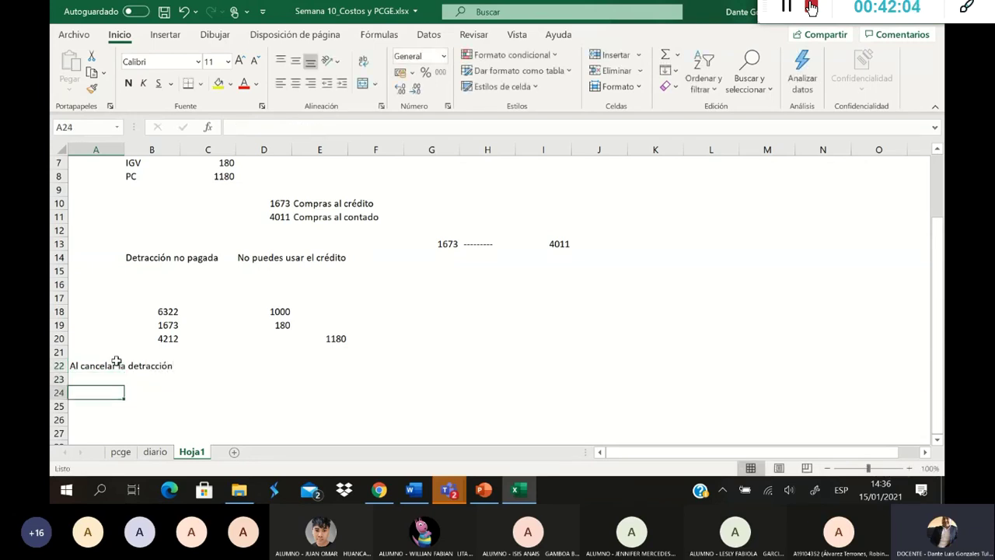
# Step: Enter account 1673 in B25 with a credit of 180 in E25
pyautogui.press('Down')
pyautogui.press('Right')
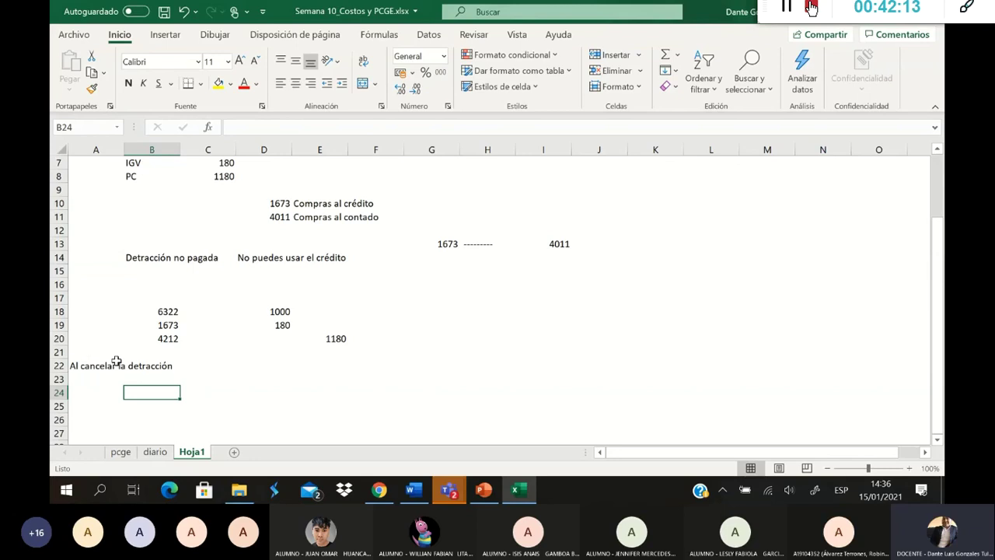
pyautogui.press('Down')
pyautogui.write('167')
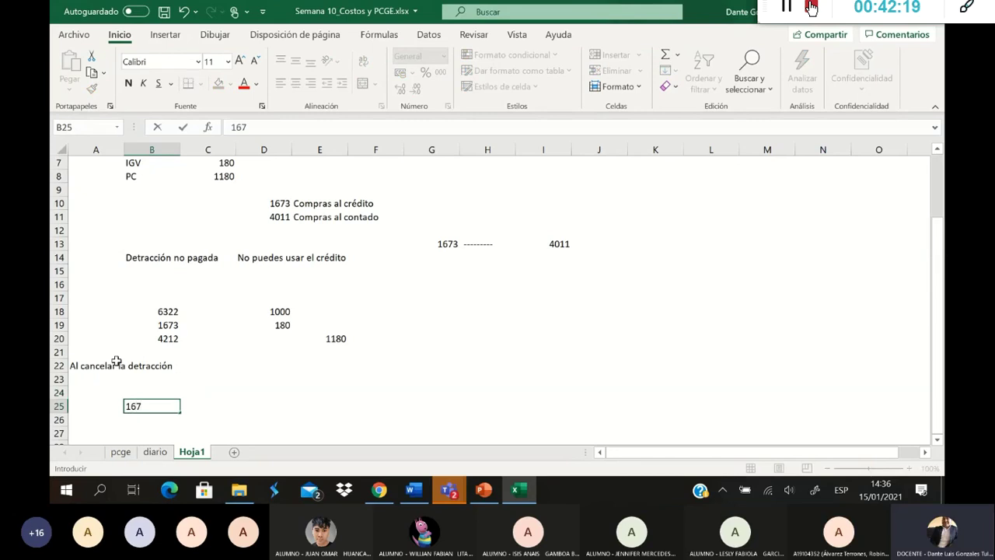
pyautogui.write('3')
pyautogui.press('Tab')
pyautogui.press('Tab')
pyautogui.press('Tab')
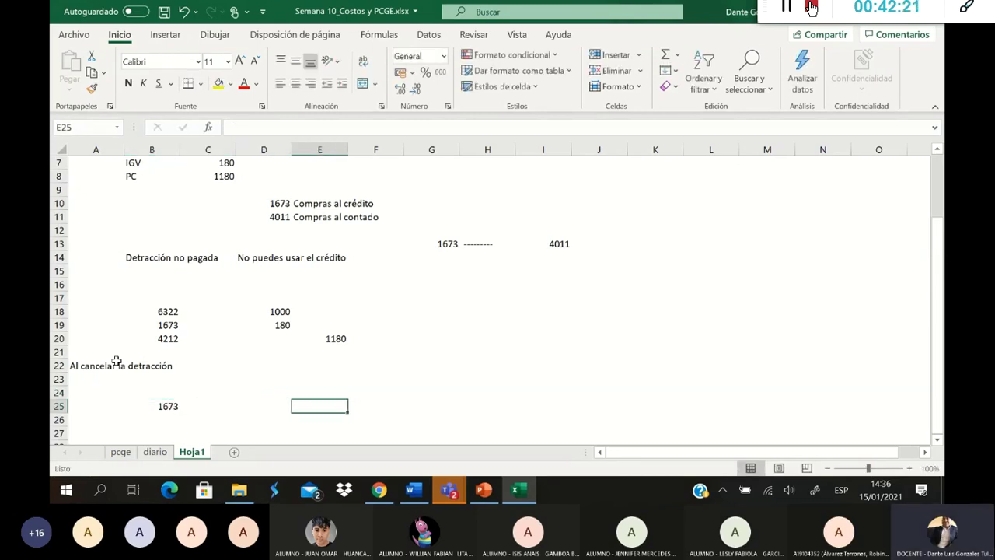
pyautogui.write('180')
# Step: Enter account 4011 in B24 with a debit of 180 in D24, above the 1673 credit line
pyautogui.press('Left')
pyautogui.press('Left')
pyautogui.press('Left')
pyautogui.press('Up')
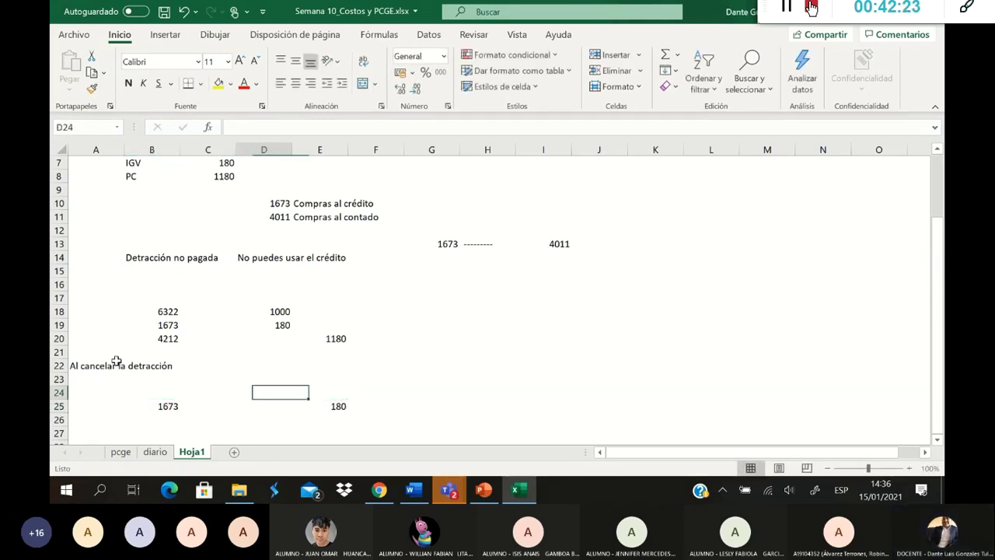
pyautogui.write('4011')
pyautogui.press('Tab')
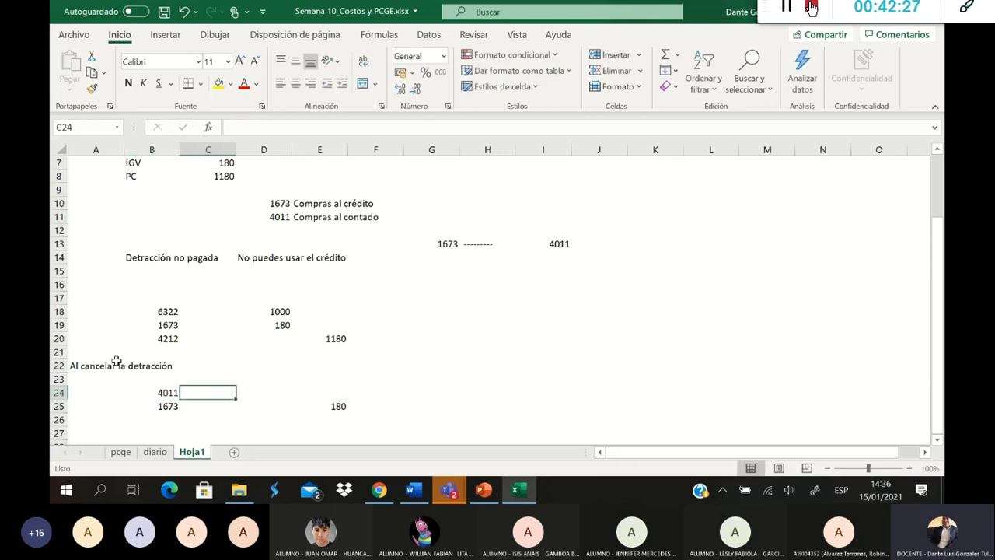
pyautogui.press('Right')
pyautogui.press('Right')
pyautogui.press('Left')
pyautogui.write('180')
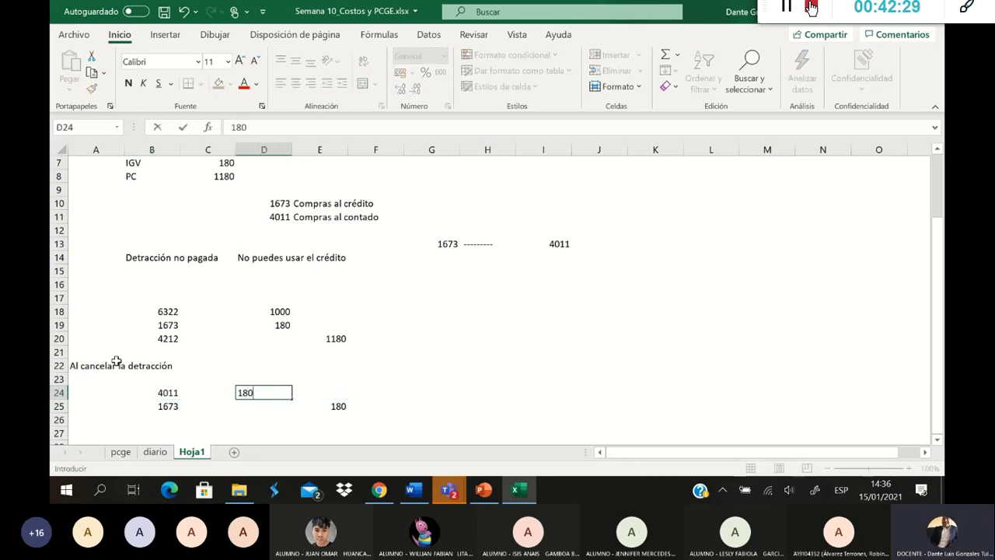
pyautogui.press('Return')
# Step: Enter the entry description "Por la reclasificación del IGV por acreditar" in cell C26
pyautogui.press('Down')
pyautogui.press('Left')
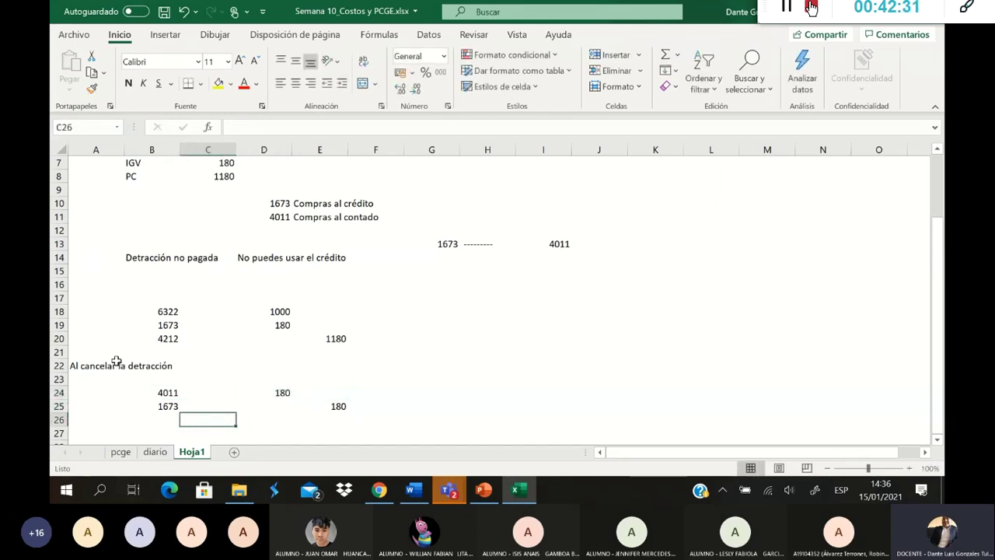
pyautogui.write('Por l')
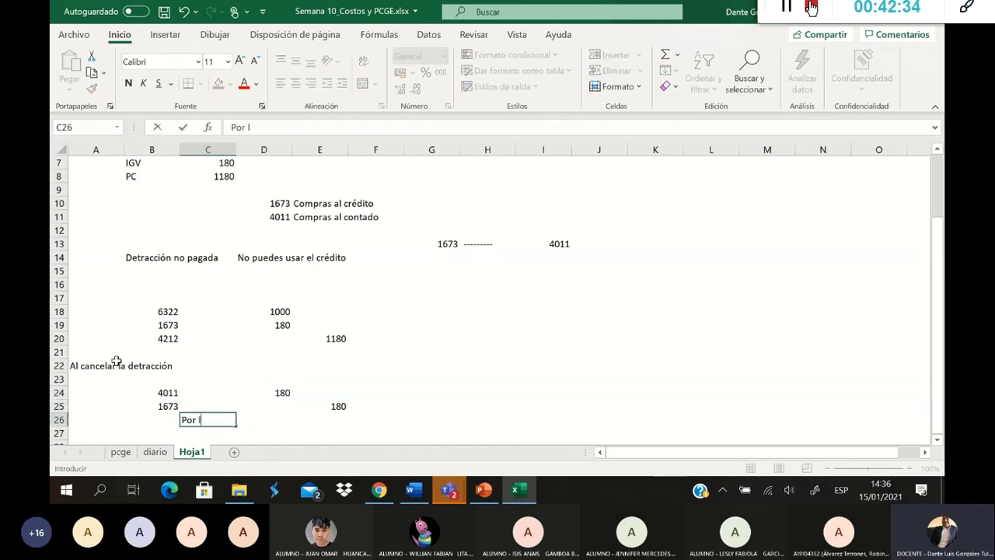
pyautogui.write('a cancelación')
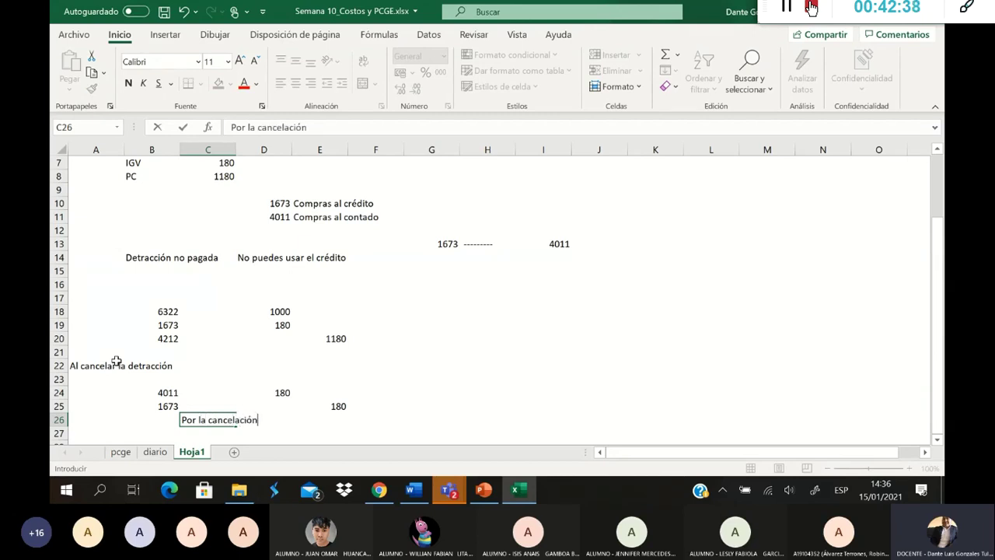
pyautogui.press('BackSpace')
pyautogui.press('BackSpace')
pyautogui.press('BackSpace')
pyautogui.press('BackSpace')
pyautogui.press('BackSpace')
pyautogui.press('BackSpace')
pyautogui.press('BackSpace')
pyautogui.press('BackSpace')
pyautogui.press('BackSpace')
pyautogui.press('BackSpace')
pyautogui.press('BackSpace')
pyautogui.press('BackSpace')
pyautogui.write('recla')
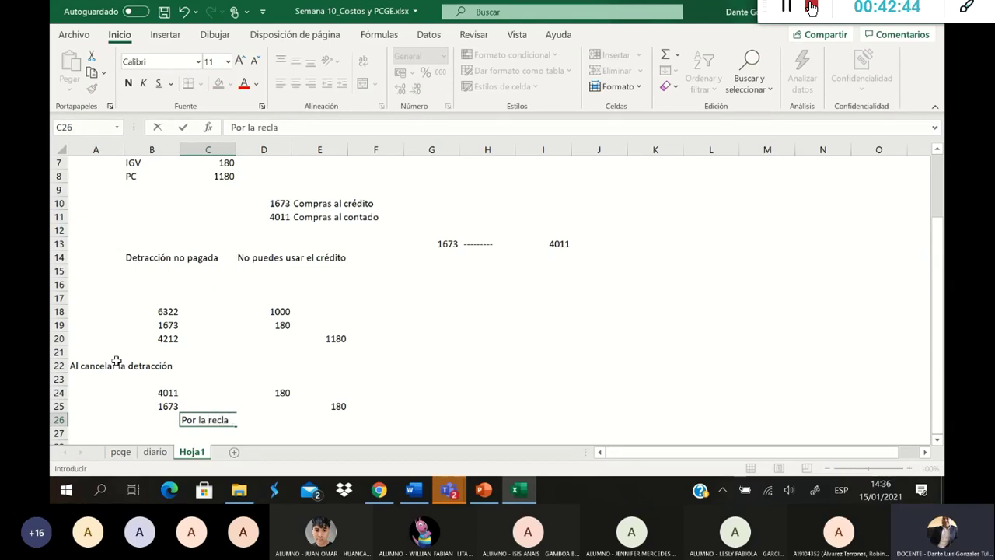
pyautogui.write('sificación del')
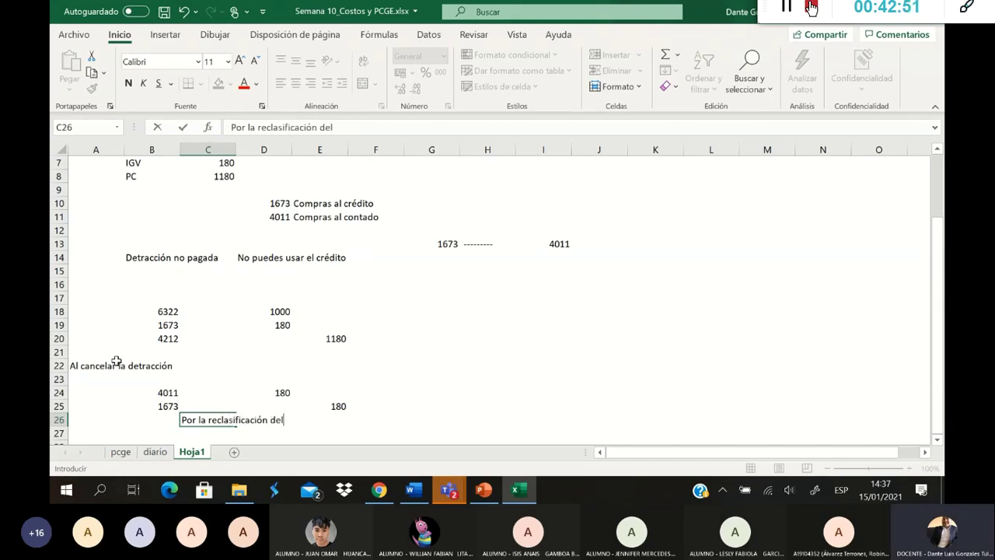
pyautogui.write(' l')
pyautogui.write('GV por acreditar')
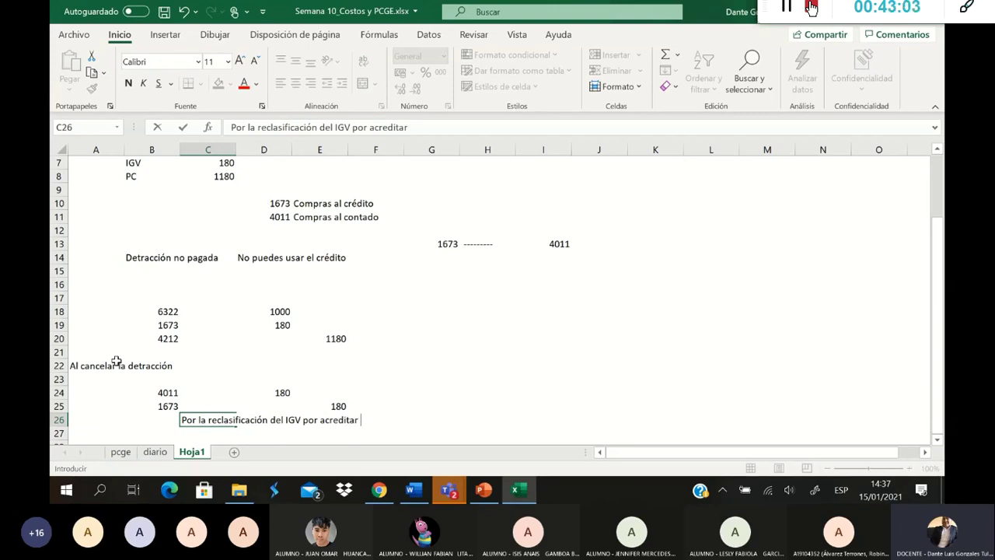
pyautogui.press('Return')
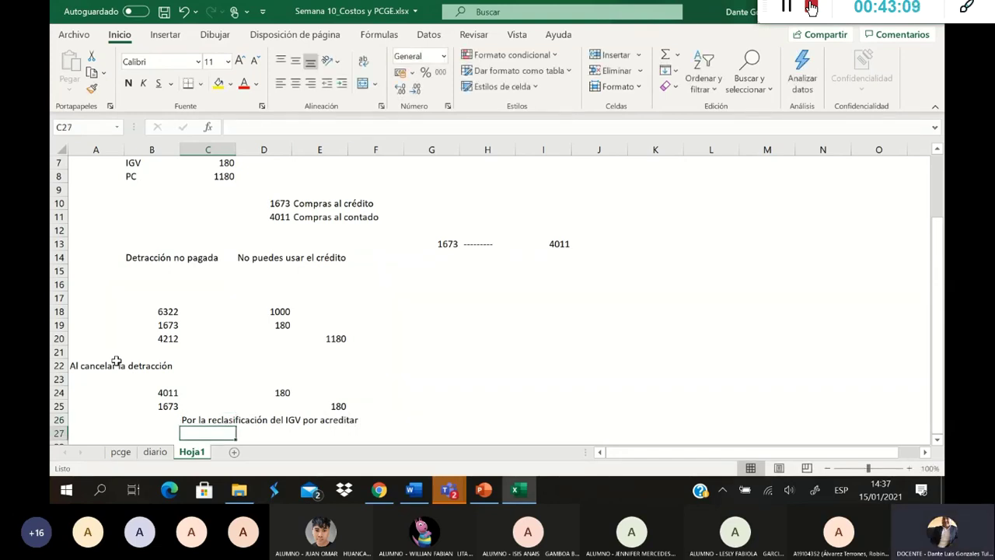
# Step: Enter account 1673 in H21 and merge and centre it across H21:I21 as a T-account heading
pyautogui.click(445, 243)
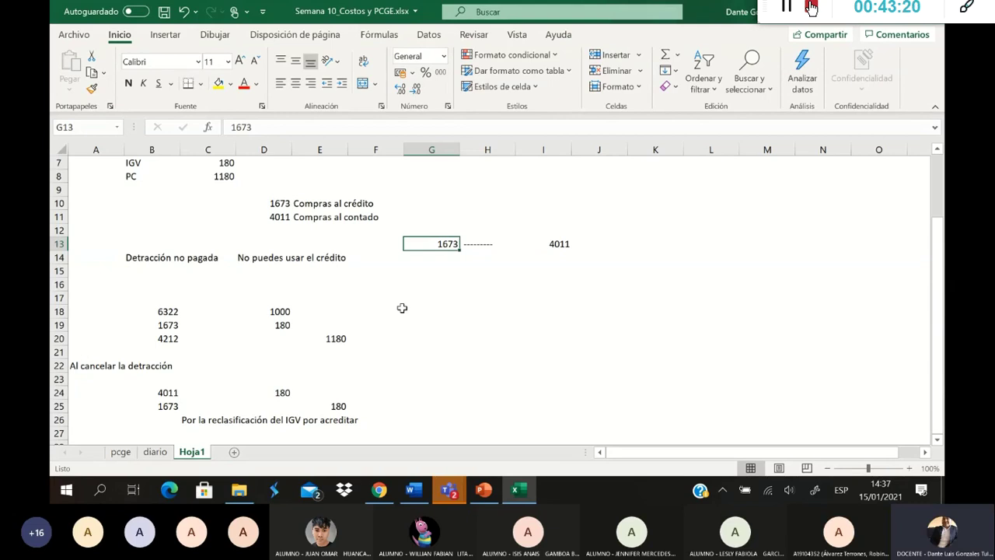
pyautogui.scroll(-1, 401, 342)
pyautogui.click(433, 313)
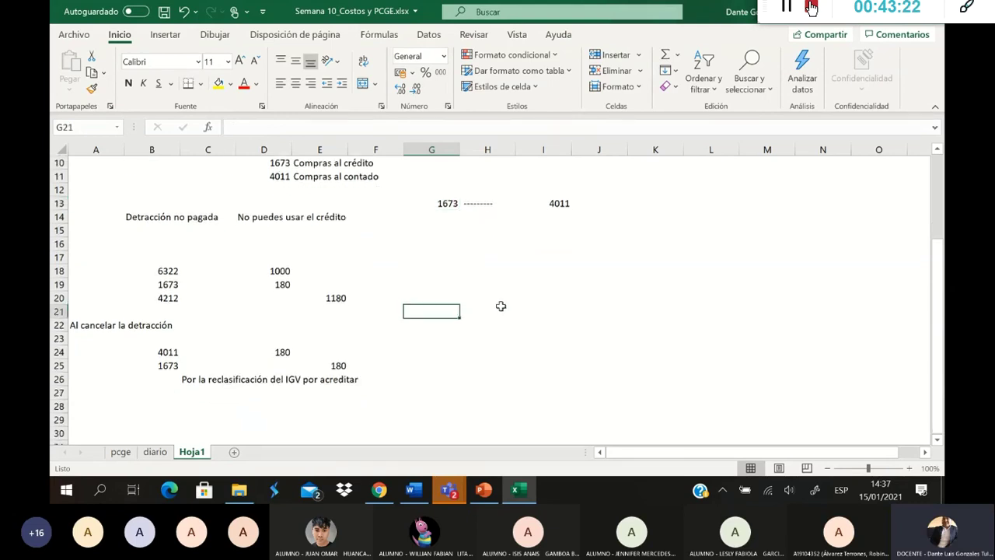
pyautogui.click(500, 307)
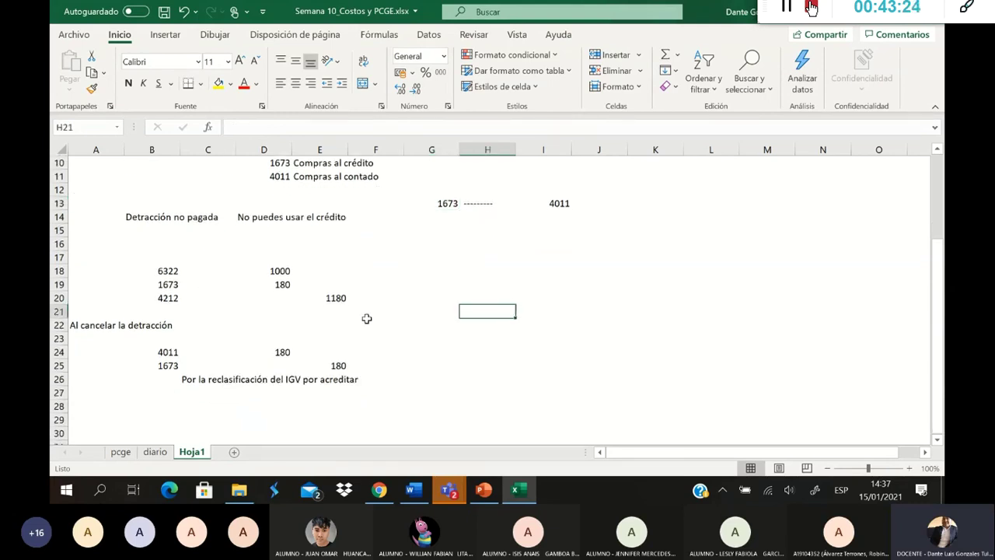
pyautogui.write('16')
pyautogui.write('7')
pyautogui.press('BackSpace')
pyautogui.write('673')
pyautogui.press('Tab')
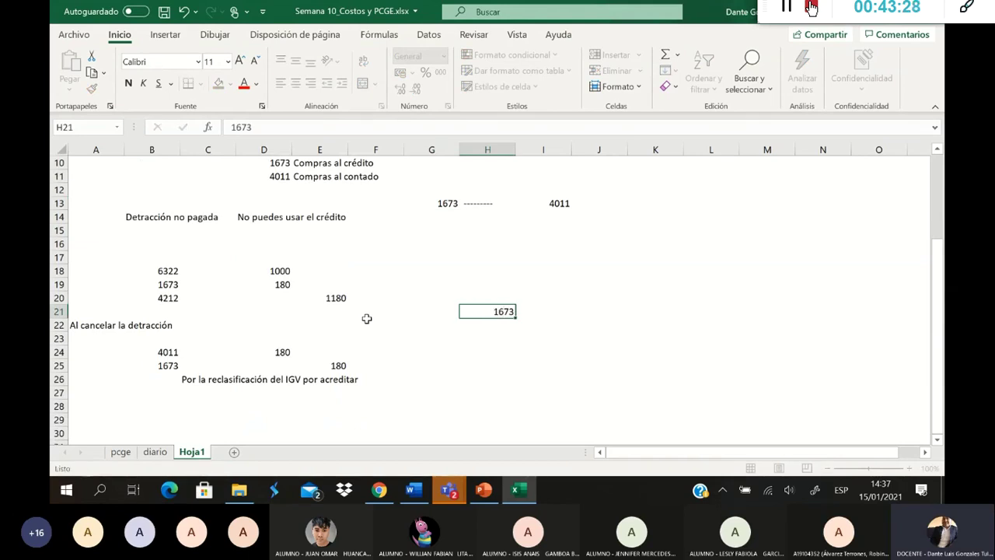
pyautogui.moveTo(509, 311); pyautogui.dragTo(536, 311)
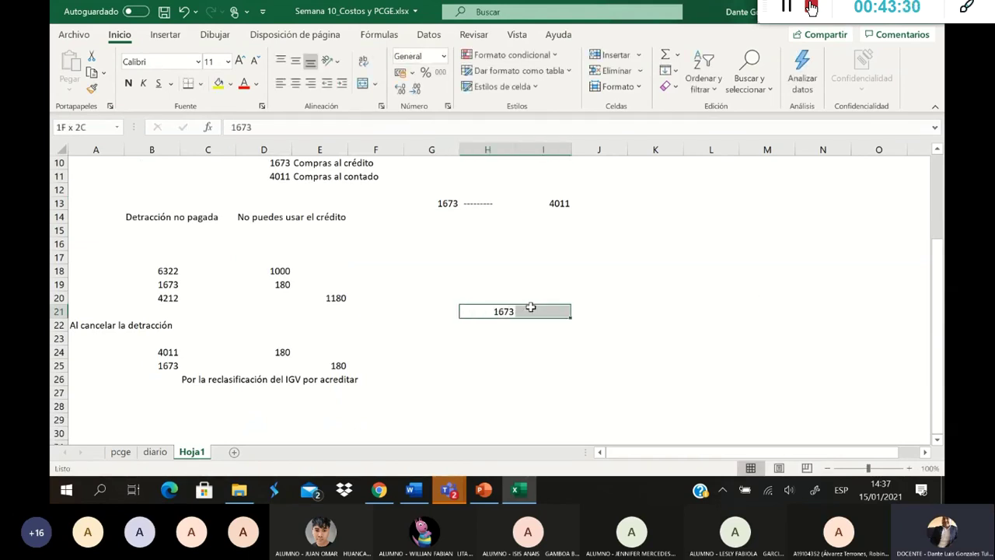
pyautogui.click(363, 84)
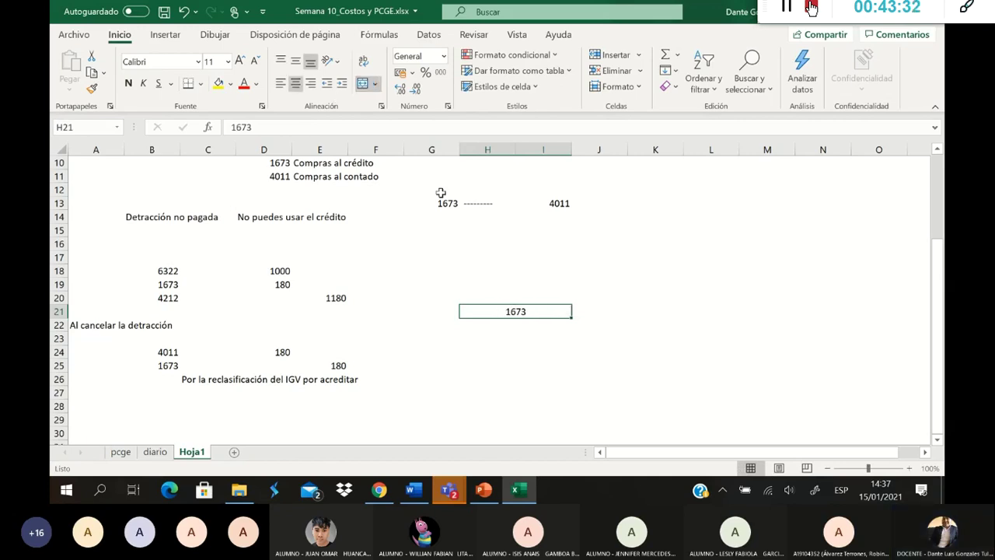
# Step: Draw the T-account lines with a left border on I22:I23 and a bottom border under the merged 1673 heading
pyautogui.click(527, 322)
pyautogui.moveTo(527, 323); pyautogui.dragTo(527, 337)
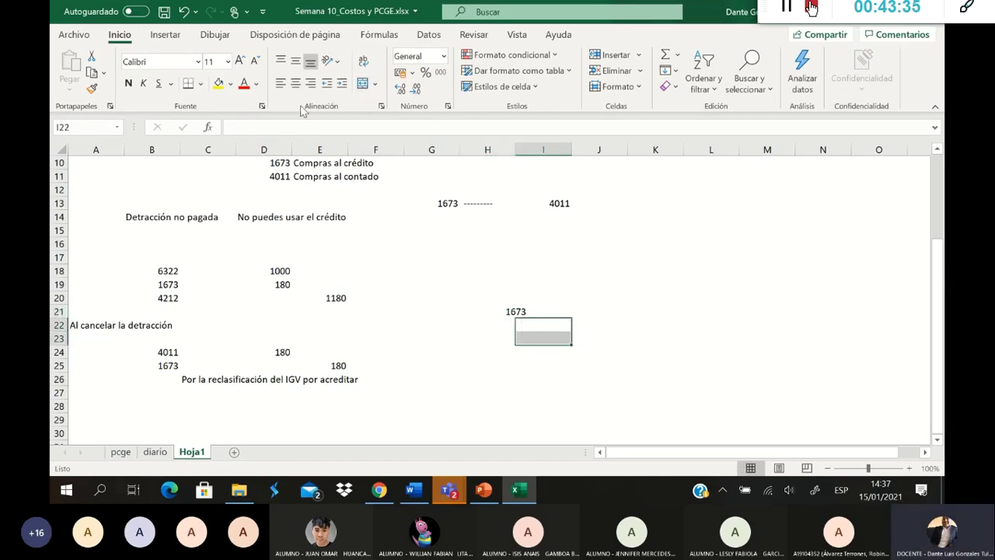
pyautogui.click(200, 84)
pyautogui.click(226, 163)
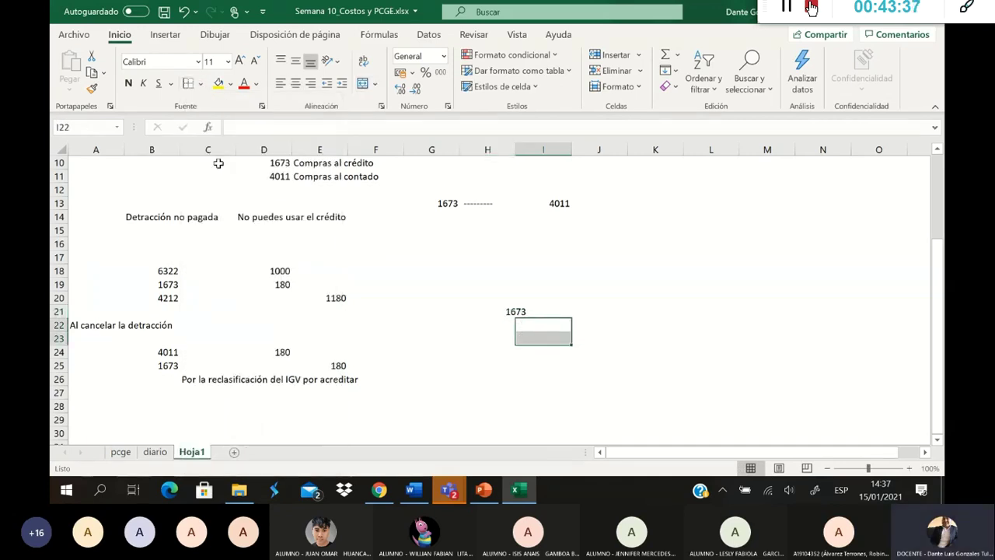
pyautogui.click(541, 309)
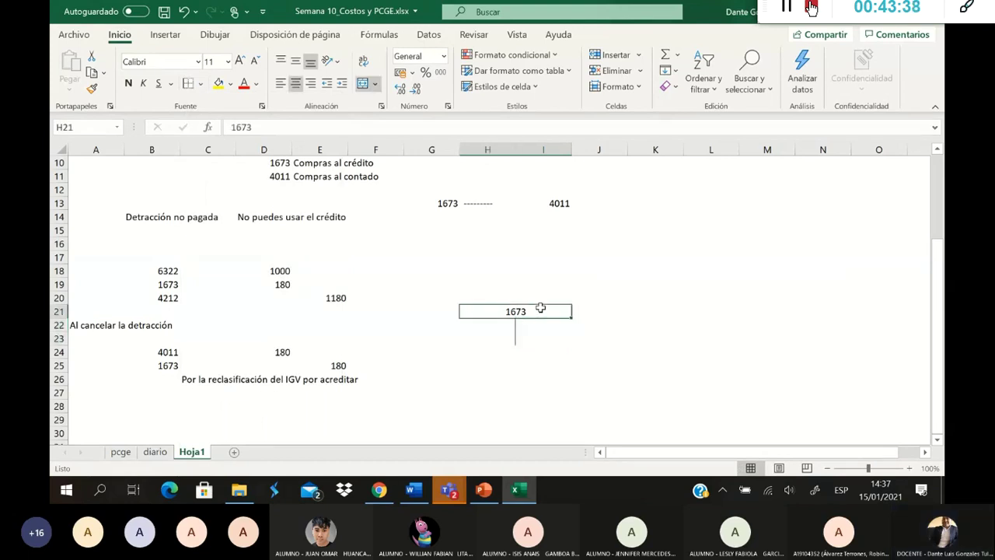
pyautogui.click(201, 84)
pyautogui.click(249, 126)
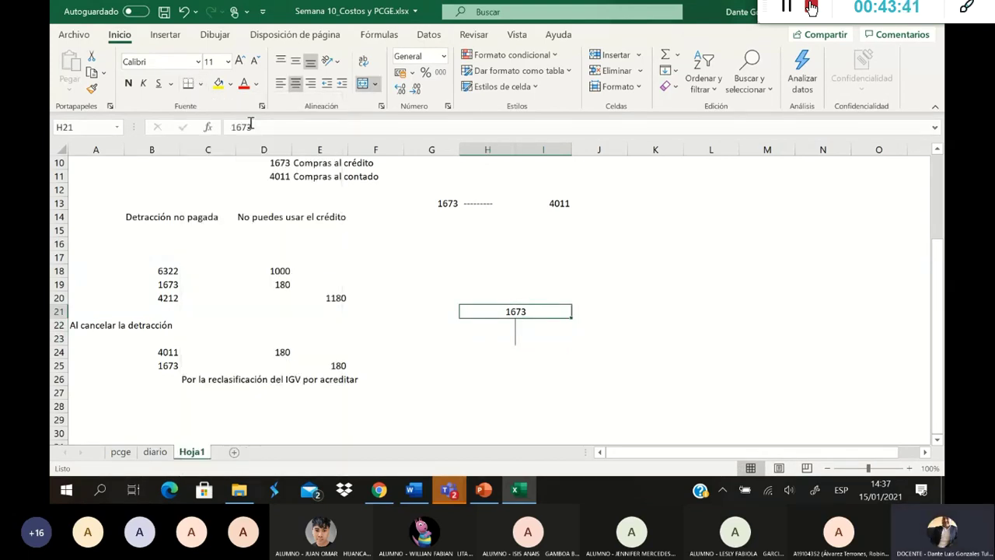
# Step: Fill the 1673 T-account by linking H22 to the debit in D19 and I22 to the credit in E25
pyautogui.click(483, 325)
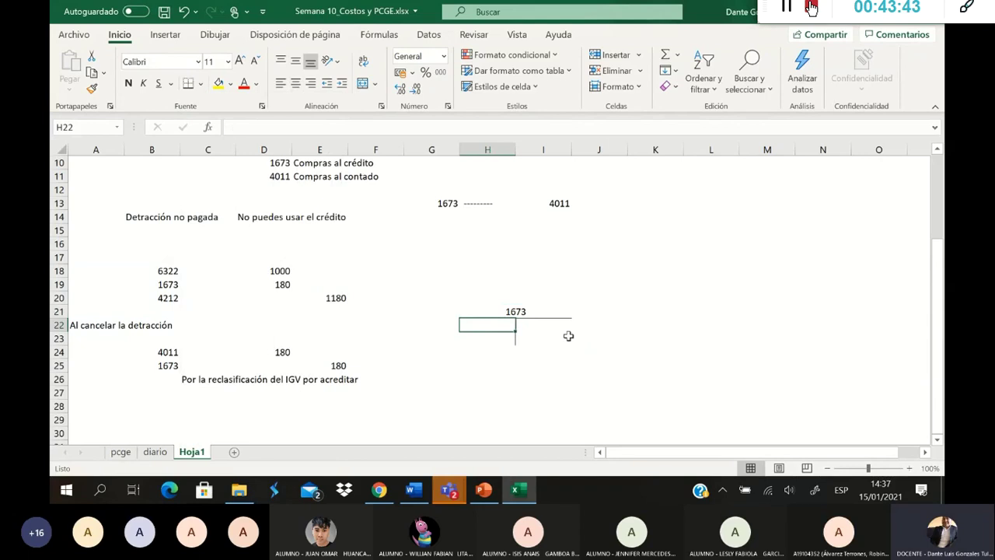
pyautogui.write('=')
pyautogui.click(278, 284)
pyautogui.press('Return')
pyautogui.press('Right')
pyautogui.press('Up')
pyautogui.write('=')
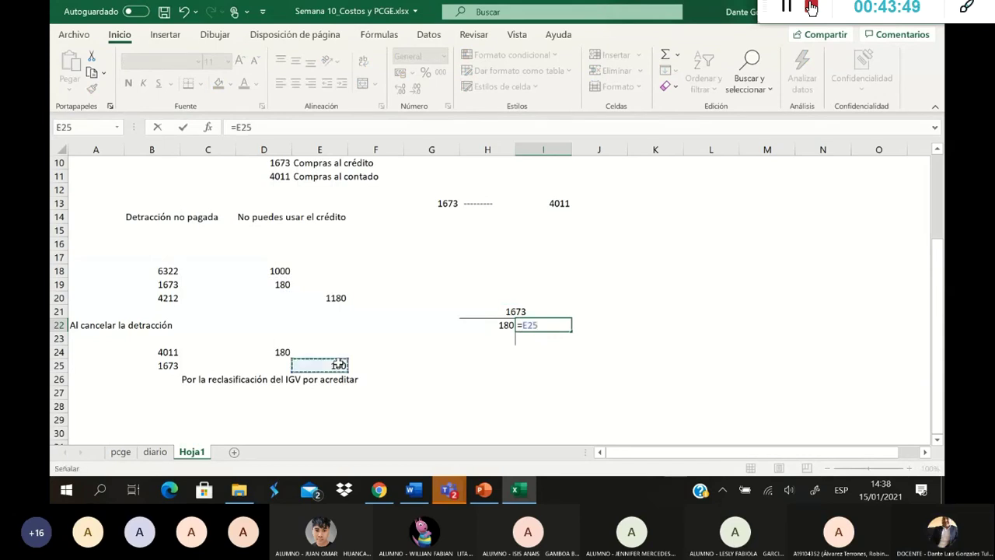
pyautogui.click(342, 365)
pyautogui.press('Return')
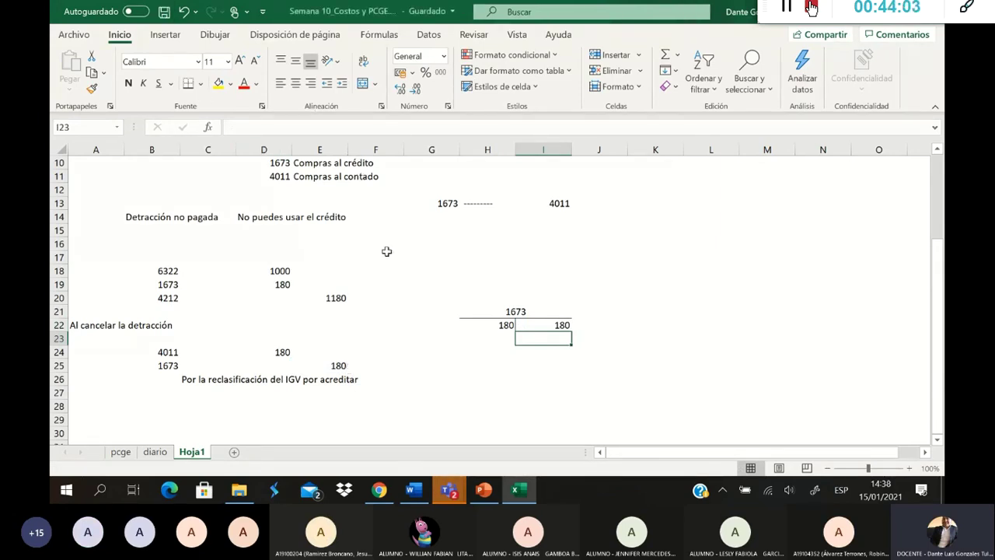
# Step: Review the IGV breakdown, the purchase and reclassification entries and the 1673 T-account on Hoja1
pyautogui.scroll(3, 386, 250)
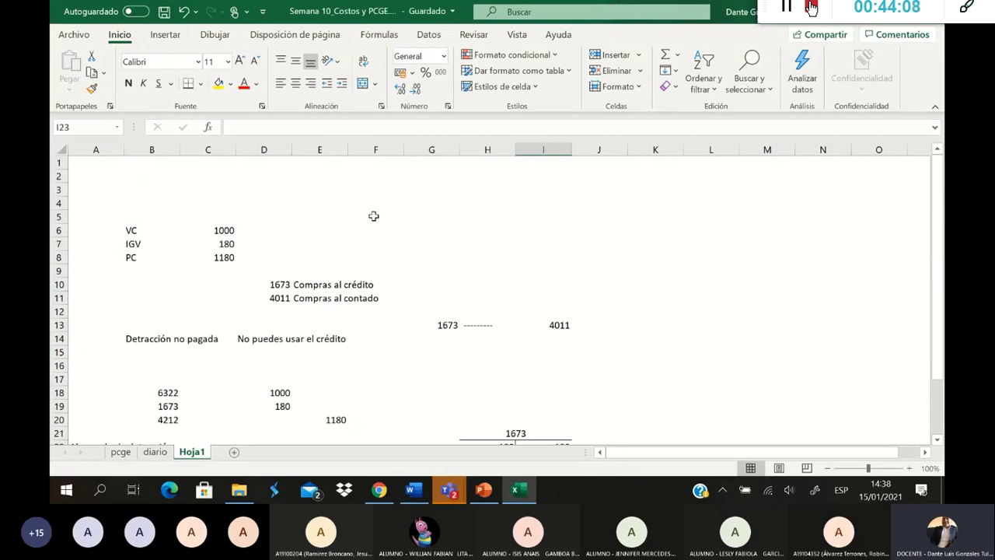
pyautogui.click(414, 489)
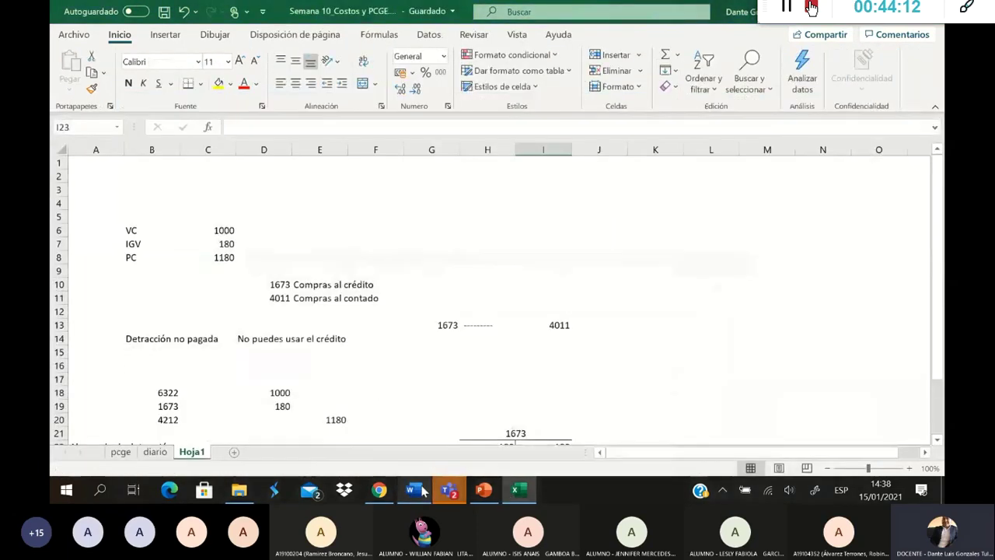
pyautogui.click(413, 489)
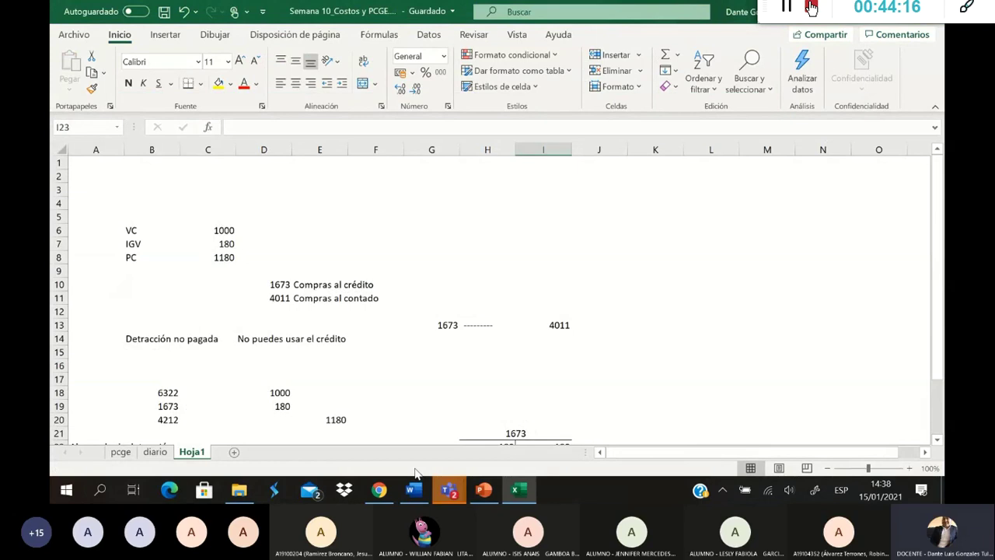
pyautogui.scroll(-2, 424, 401)
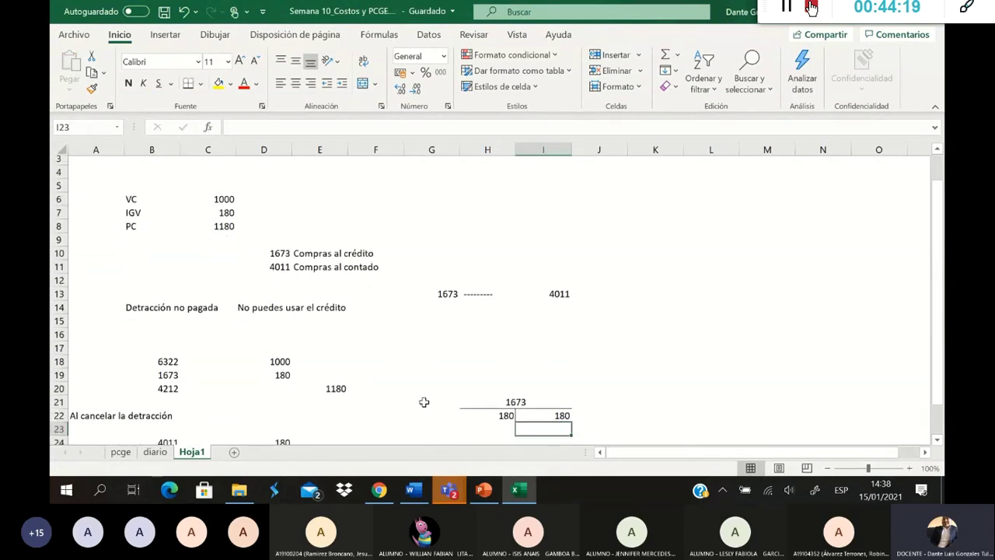
pyautogui.scroll(1, 416, 384)
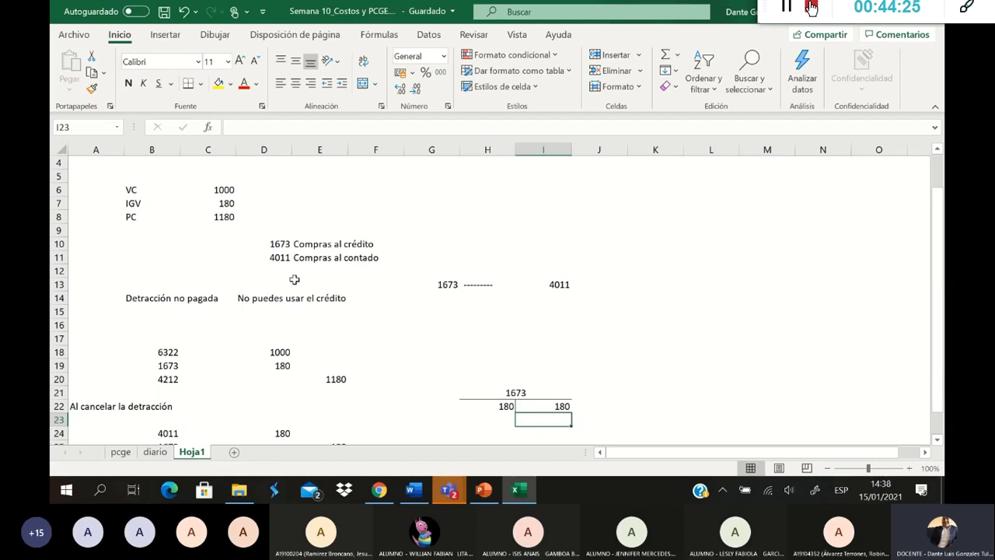
pyautogui.scroll(-1, 303, 280)
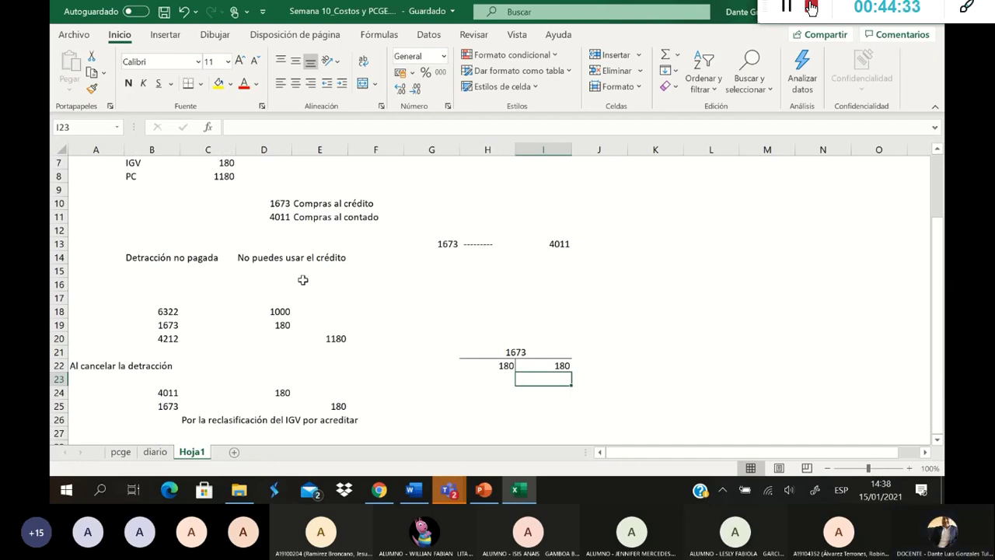
pyautogui.click(177, 393)
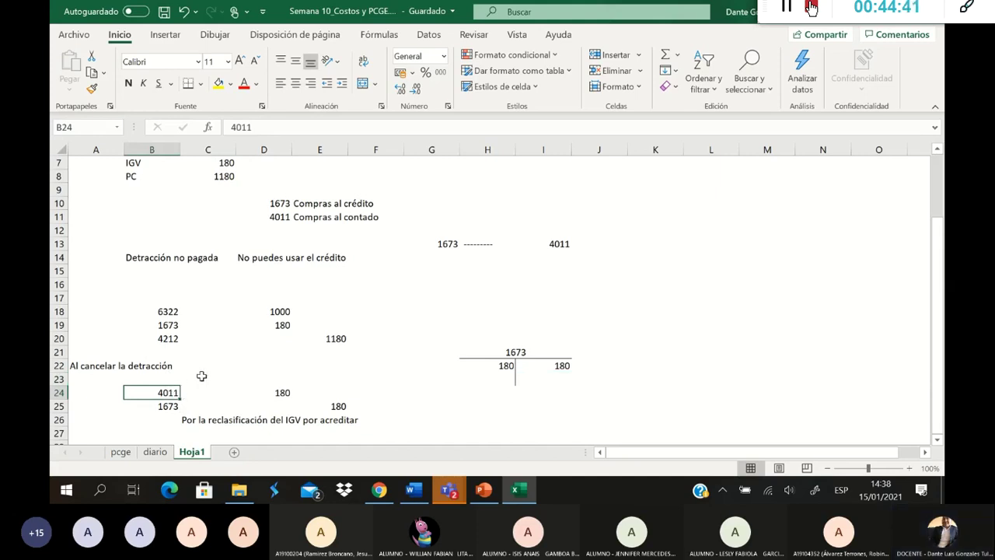
pyautogui.scroll(2, 200, 376)
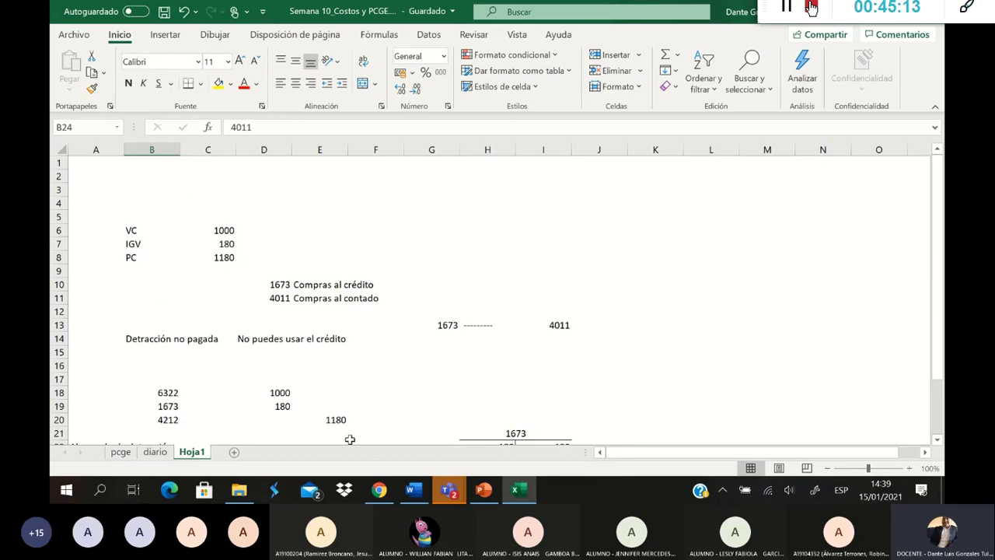
# Step: Go to the diario sheet and select B10, the first account code cell of entry 1
pyautogui.click(155, 452)
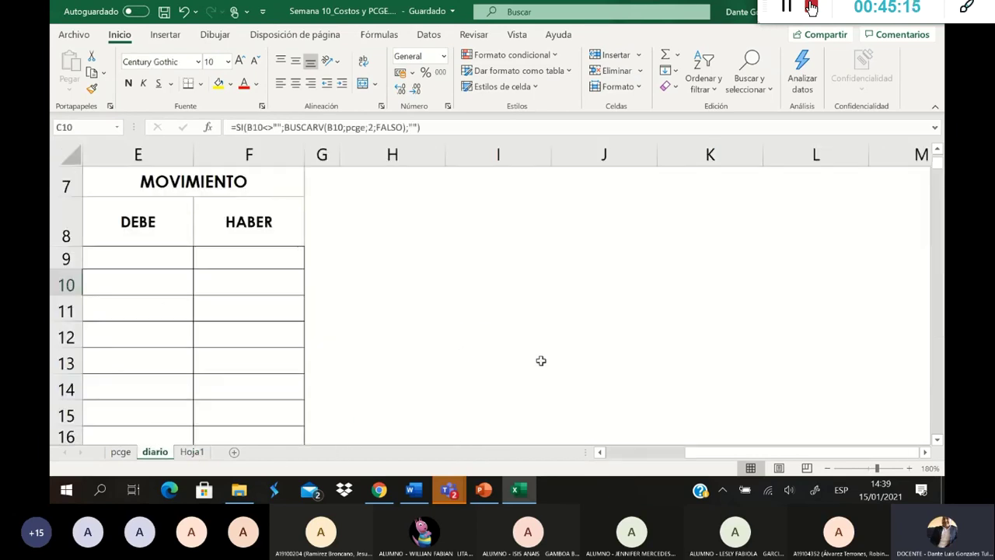
pyautogui.moveTo(707, 451); pyautogui.dragTo(600, 451)
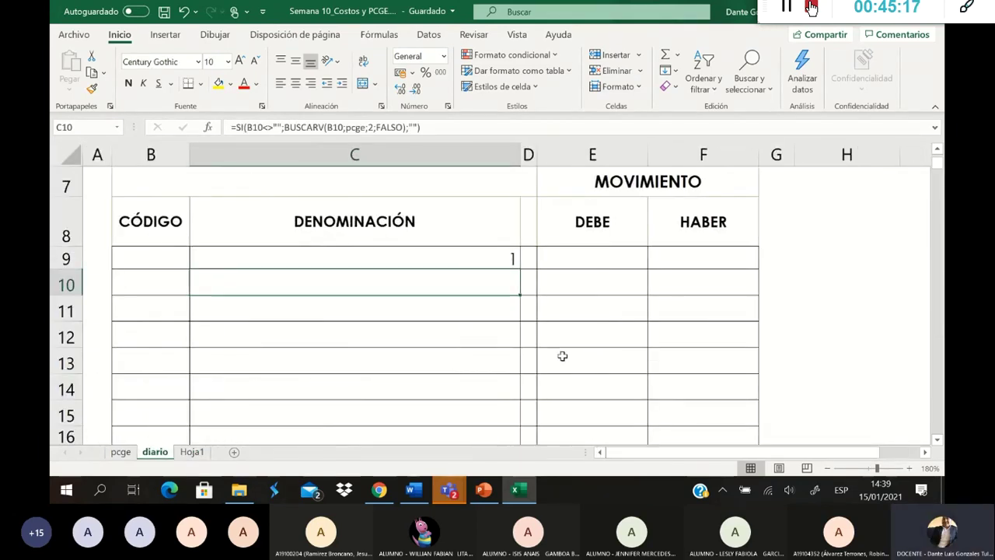
pyautogui.click(158, 305)
pyautogui.click(156, 285)
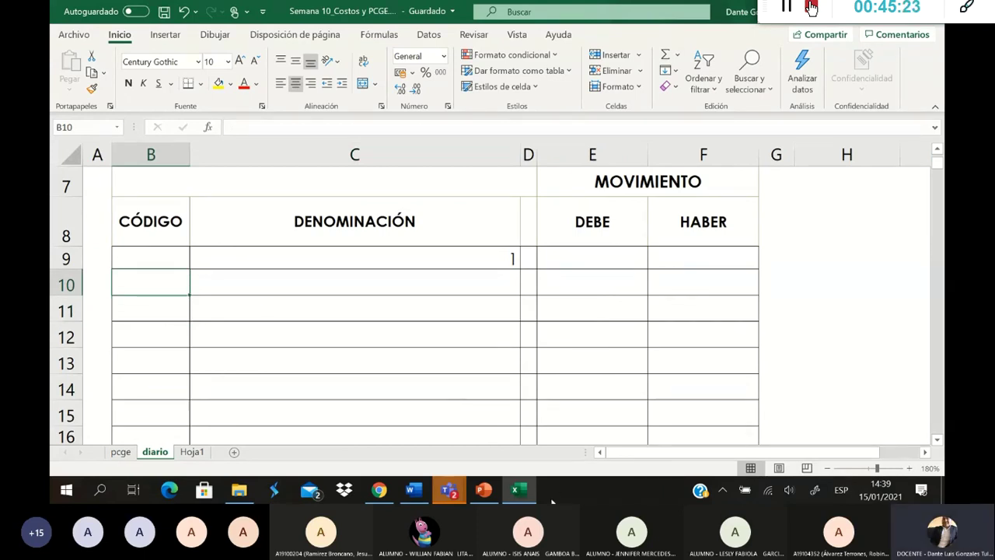
# Step: Switch to Word, save the case document Semana 10 - Aplicación PCGE.docx and return to Excel
pyautogui.click(421, 489)
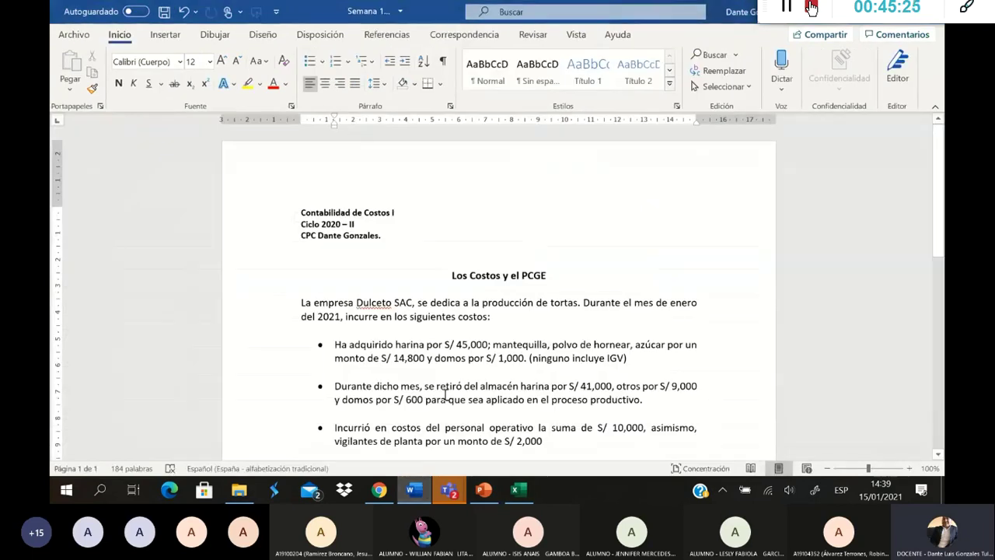
pyautogui.scroll(-2, 446, 370)
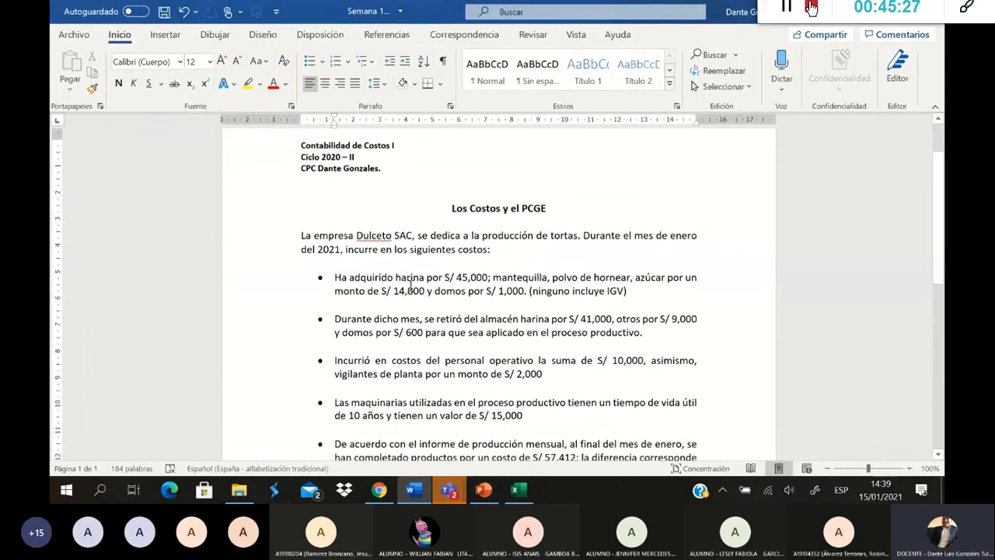
pyautogui.click(164, 11)
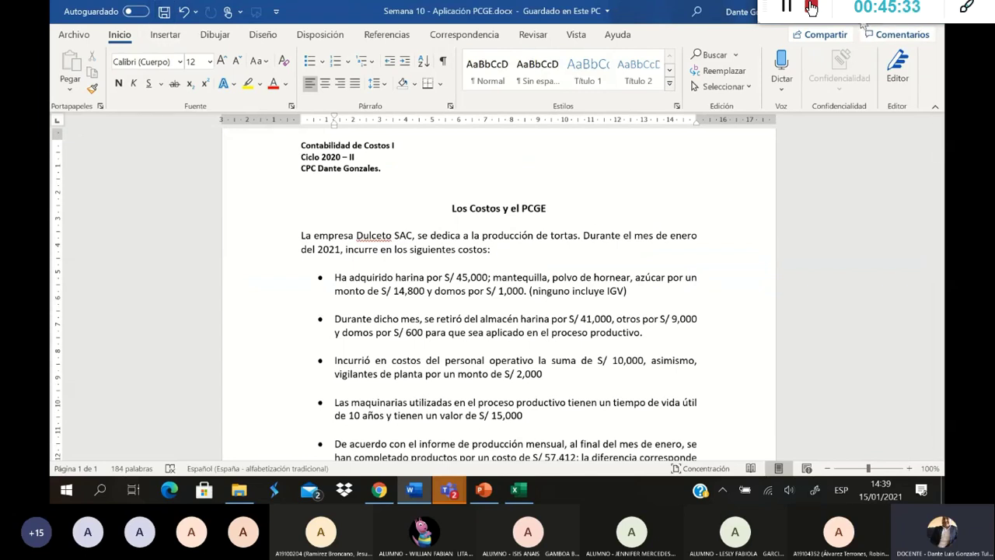
pyautogui.hotkey('alt', 'Tab')
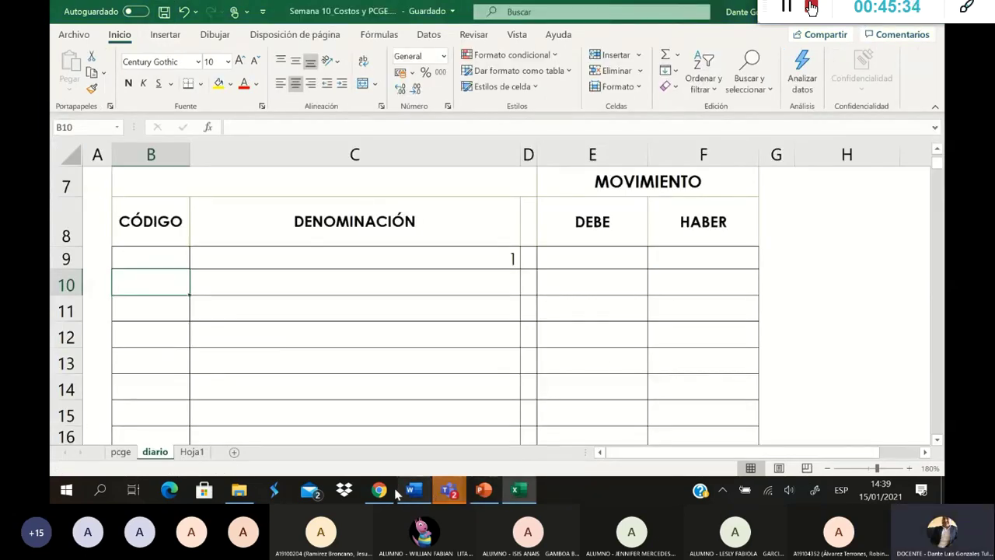
# Step: Switch to the Teams meeting and bring up the TM folder in a reduced File Explorer window beside the meeting chat
pyautogui.moveTo(448, 489)
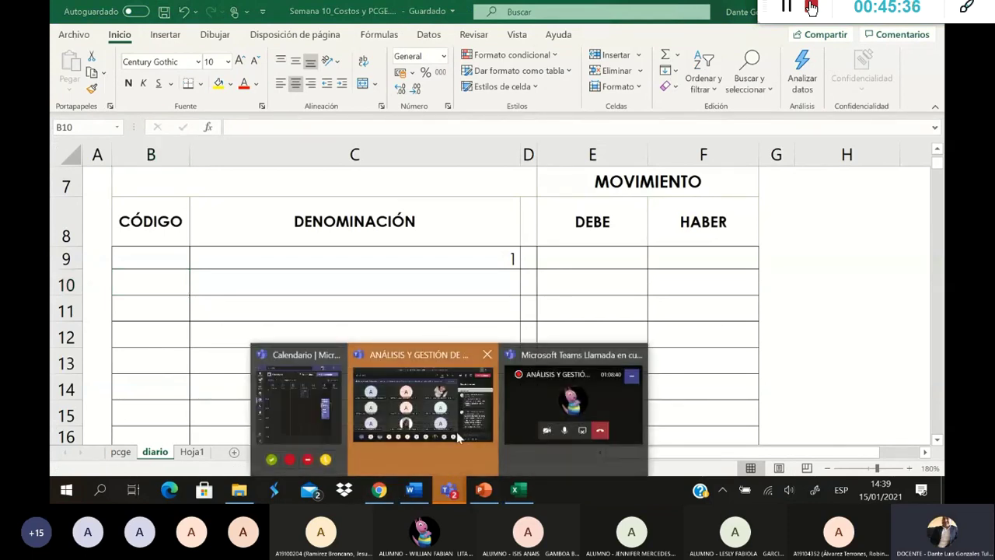
pyautogui.click(465, 398)
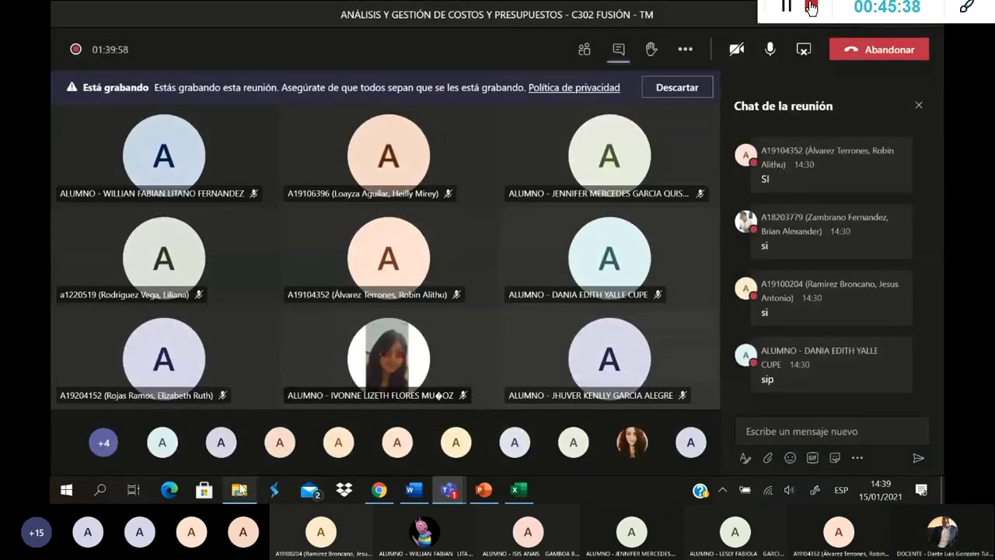
pyautogui.moveTo(243, 491)
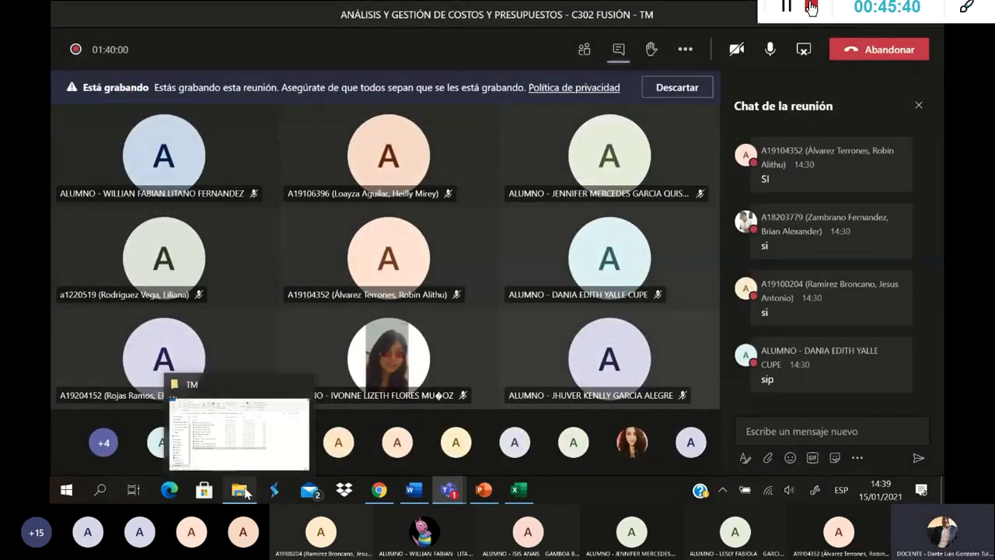
pyautogui.click(248, 451)
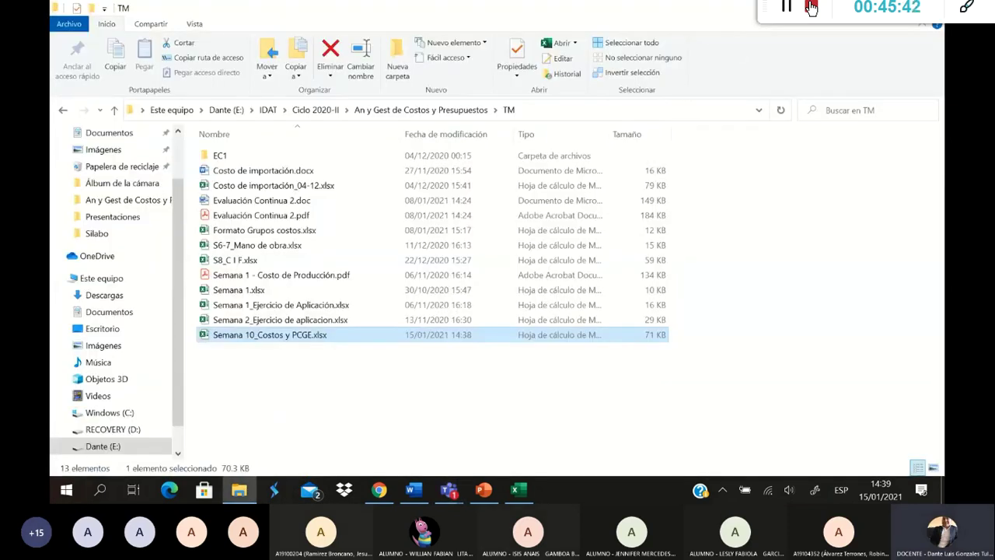
pyautogui.click(911, 6)
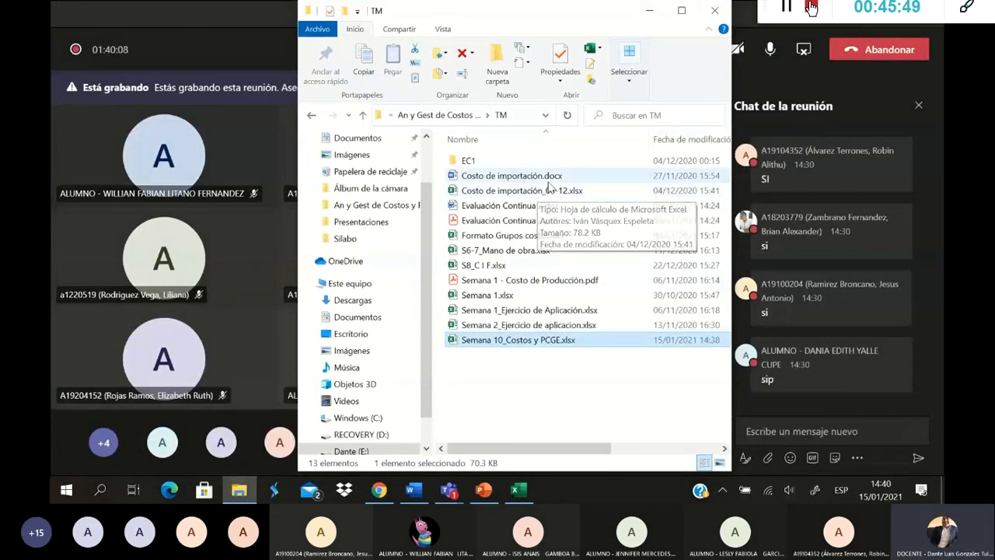
# Step: Go back to the An y Gest de Costos y Presupuestos folder and attach Semana 10 - Aplicación PCGE.docx to the meeting chat message
pyautogui.click(312, 116)
pyautogui.hscroll(1, 533, 352)
pyautogui.hscroll(-1, 533, 351)
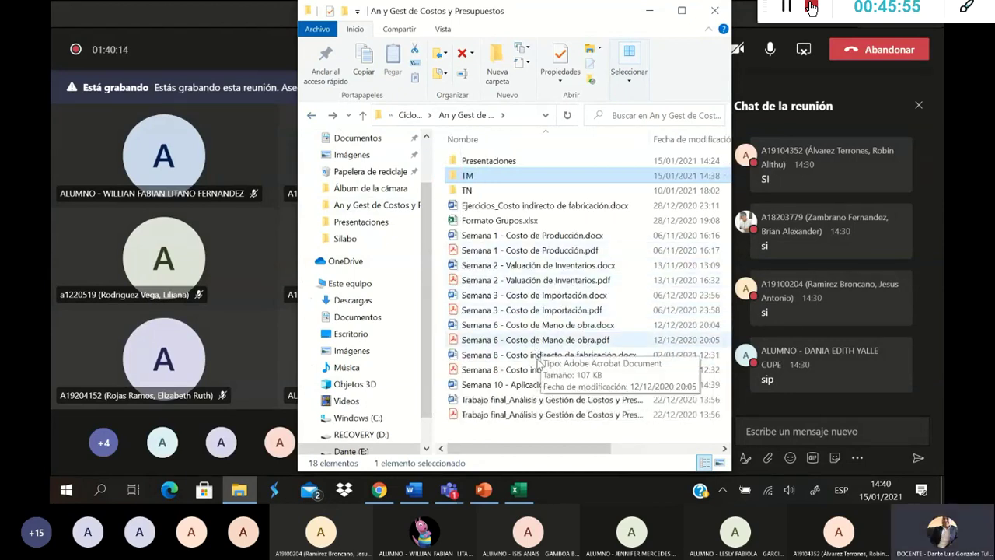
pyautogui.click(526, 385)
pyautogui.moveTo(765, 410); pyautogui.dragTo(809, 475)
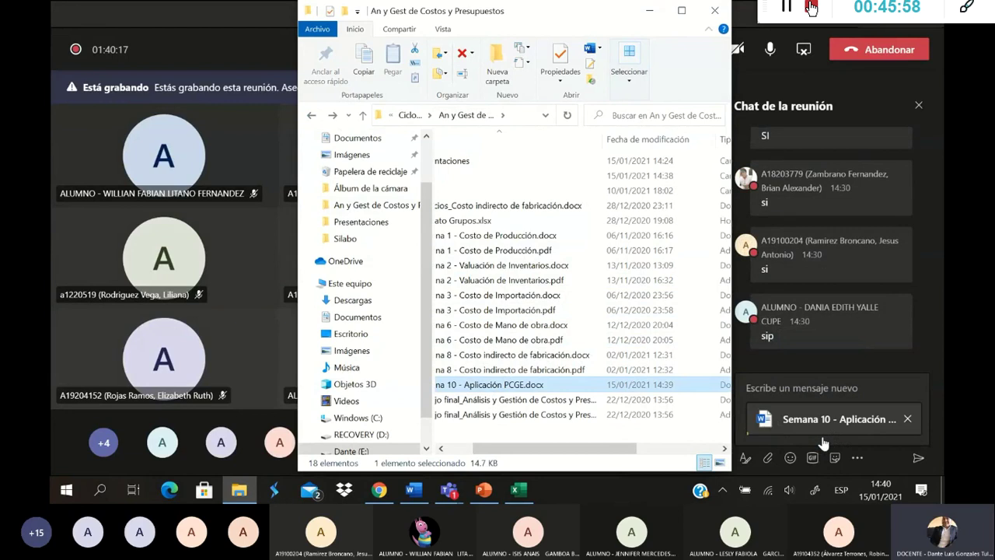
# Step: Send the attached Semana 10 - Aplicación PCGE.docx to the meeting chat, return to the Excel diario sheet and minimize the floating meeting window
pyautogui.click(654, 18)
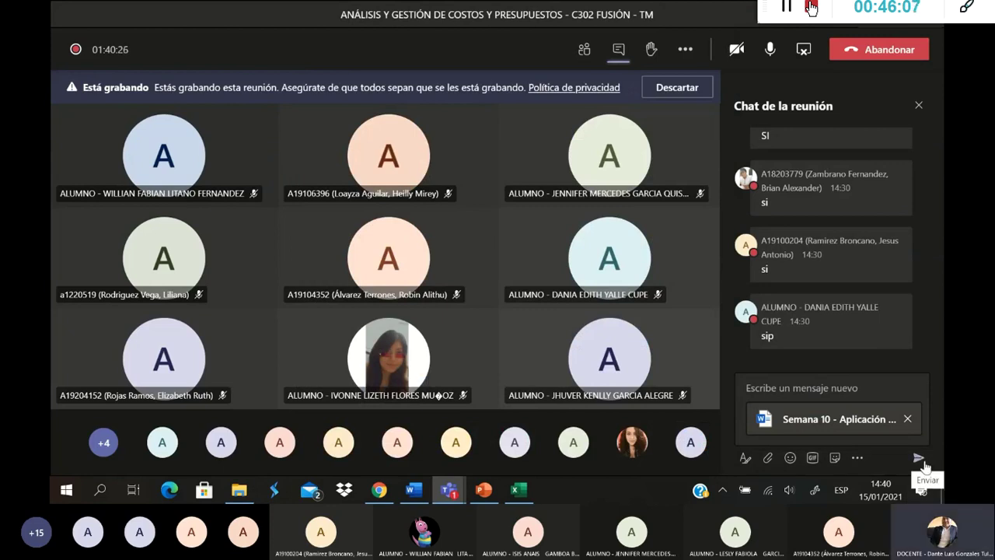
pyautogui.click(923, 463)
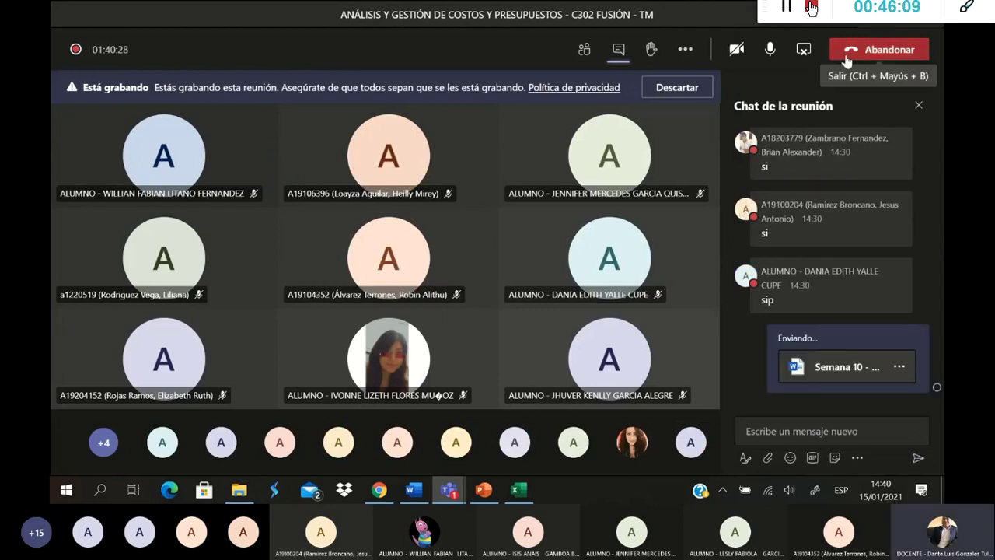
pyautogui.hotkey('alt', 'Tab')
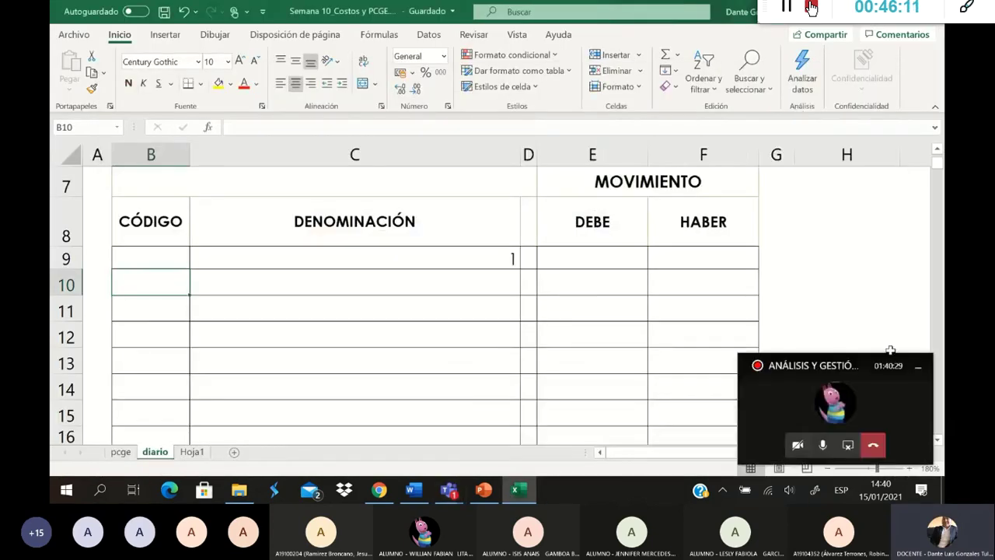
pyautogui.click(918, 365)
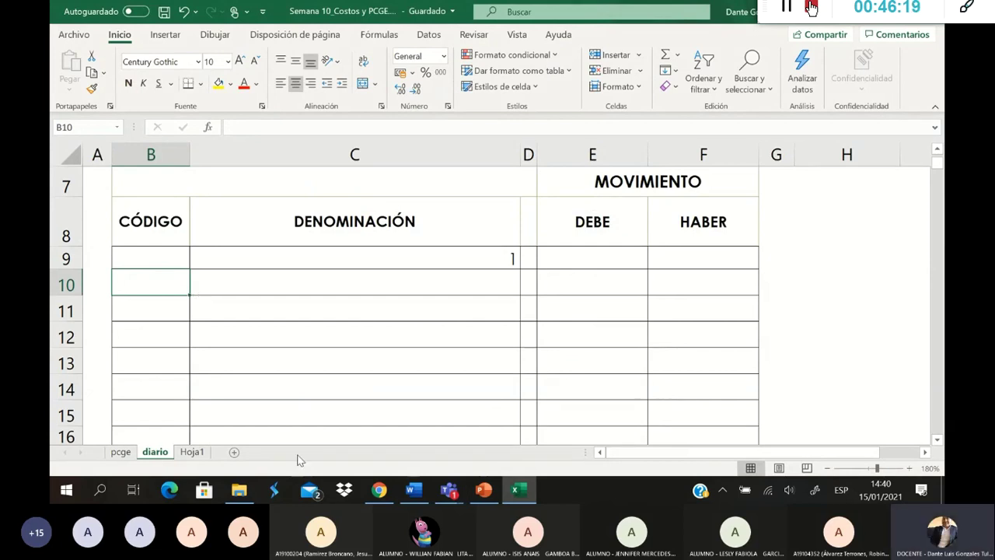
# Step: Open the Trabajo final_Análisis y Gestión de Costos y Presupuestos PDF from the course folder and bring it up in Acrobat Reader
pyautogui.click(413, 489)
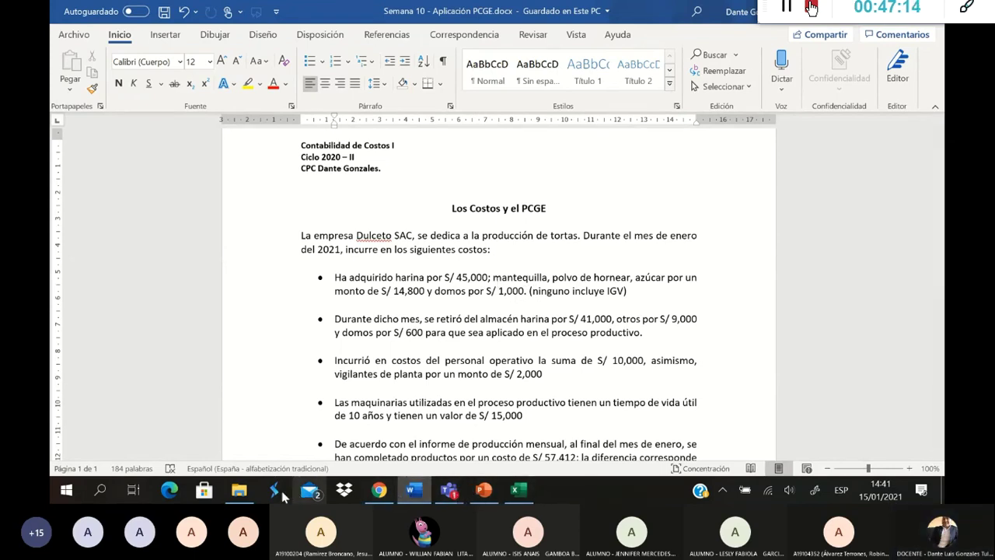
pyautogui.click(240, 490)
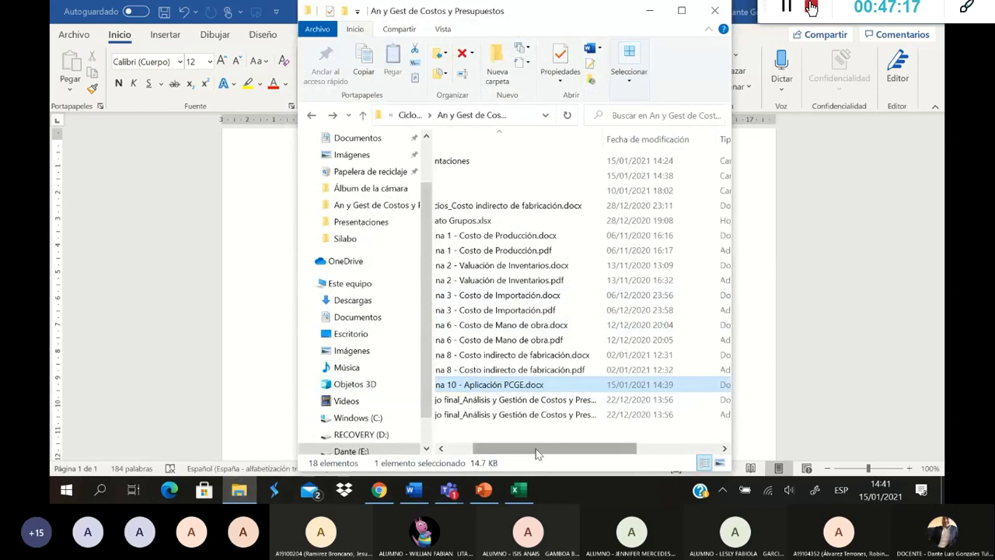
pyautogui.moveTo(535, 449); pyautogui.dragTo(511, 449)
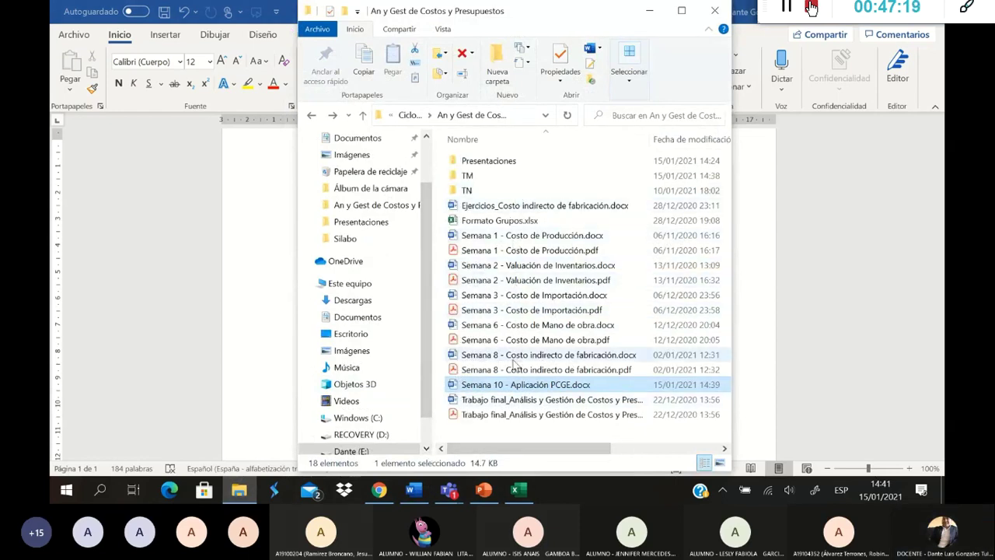
pyautogui.click(499, 414)
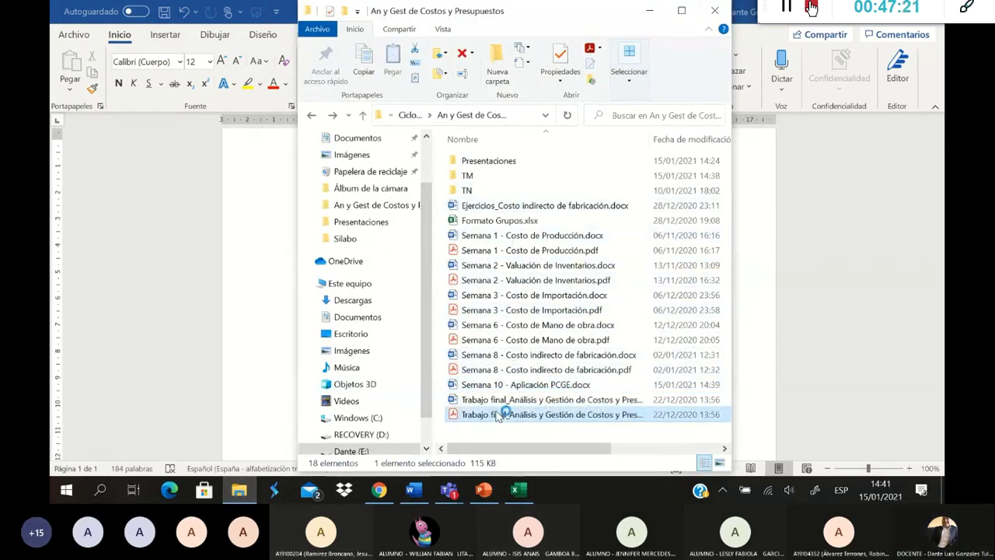
pyautogui.click(651, 11)
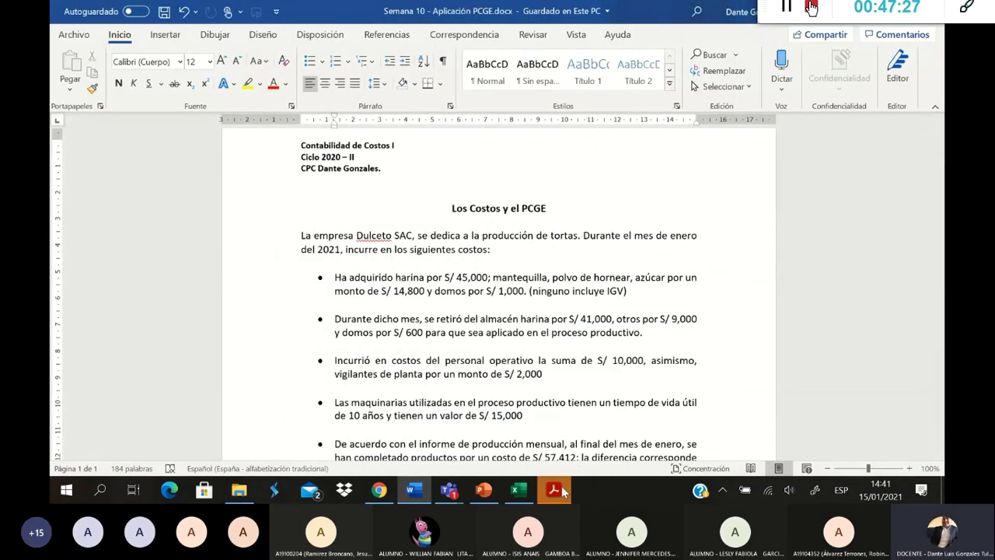
pyautogui.moveTo(555, 499)
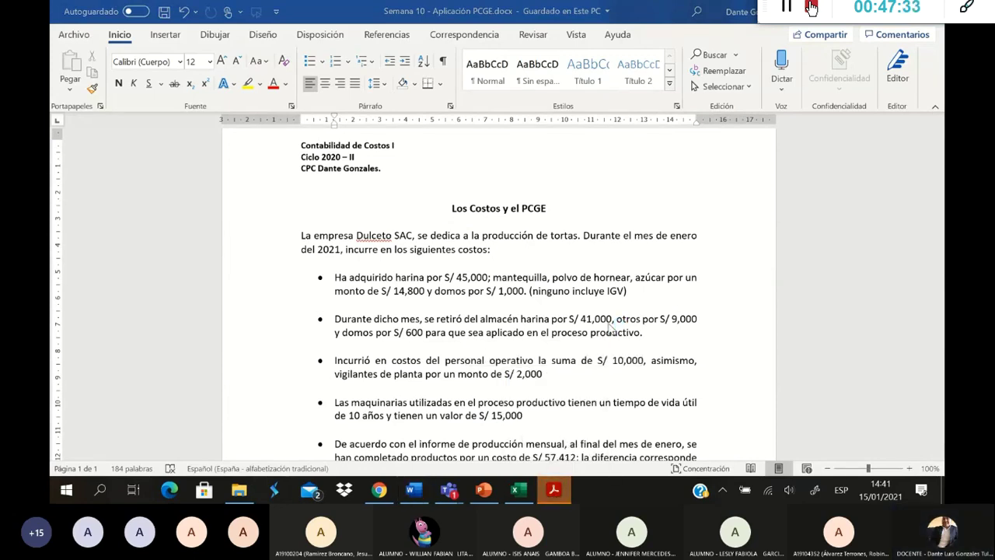
pyautogui.click(564, 488)
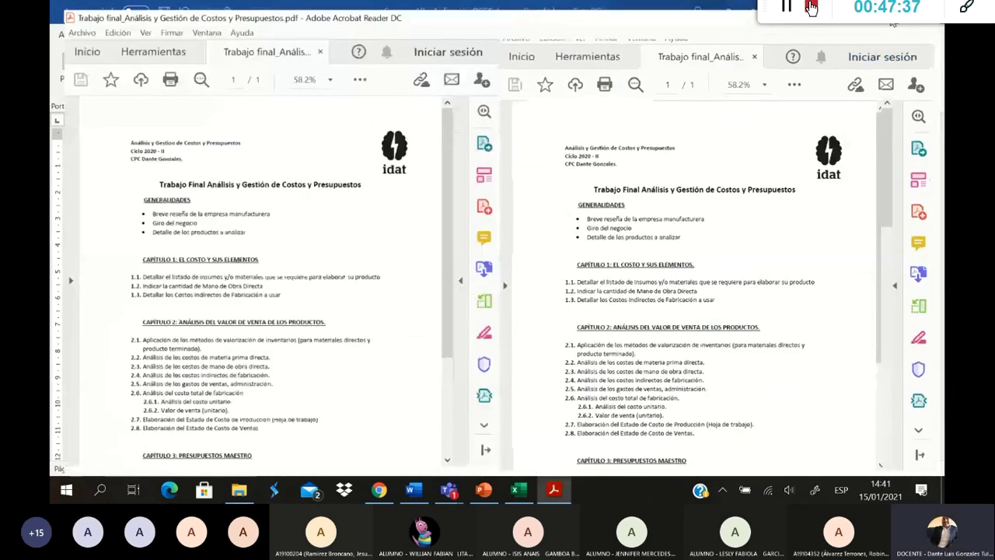
# Step: Examine the requirements of chapters 1 and 2 in the final project PDF, switching between it and the Word case
pyautogui.scroll(-1, 552, 338)
pyautogui.scroll(-5, 552, 338)
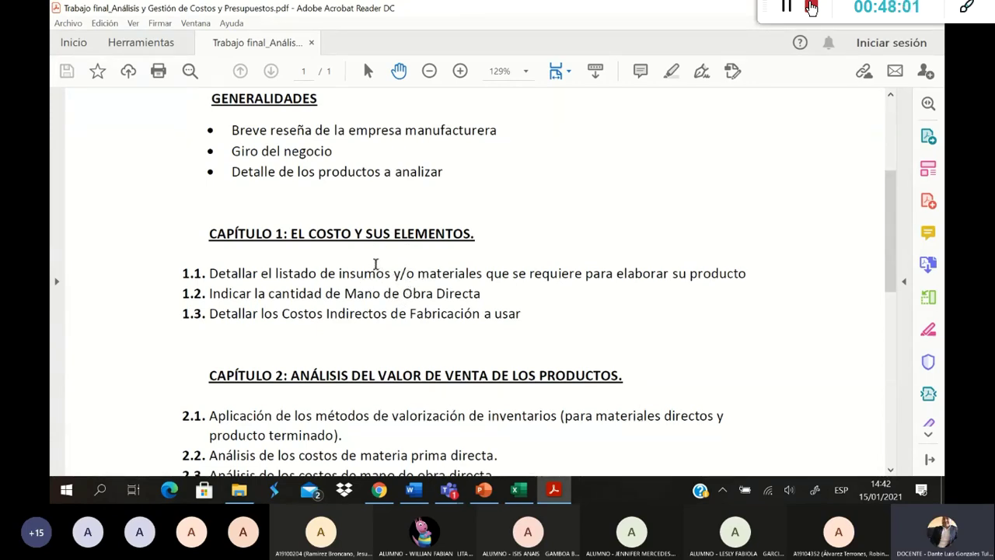
pyautogui.scroll(-5, 376, 266)
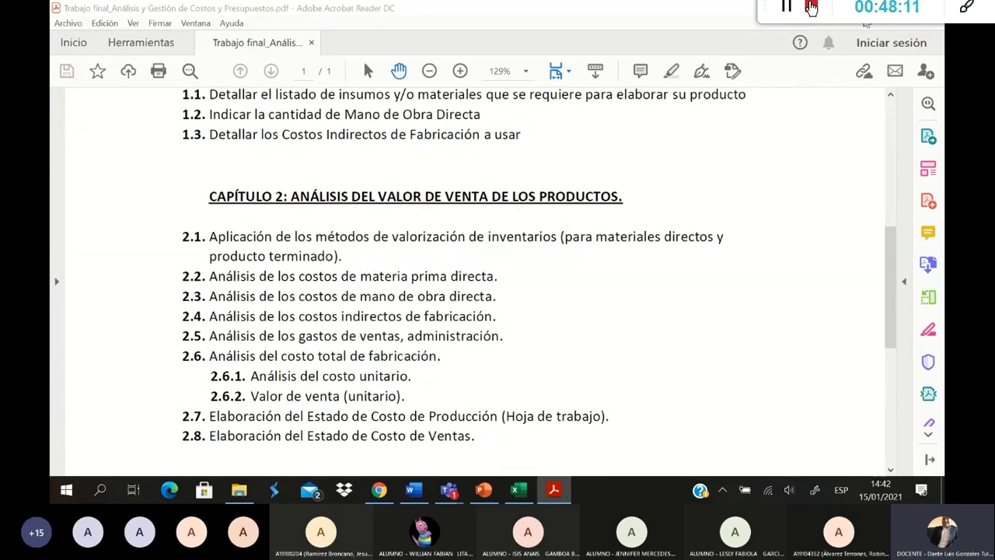
pyautogui.hotkey('alt', 'Tab')
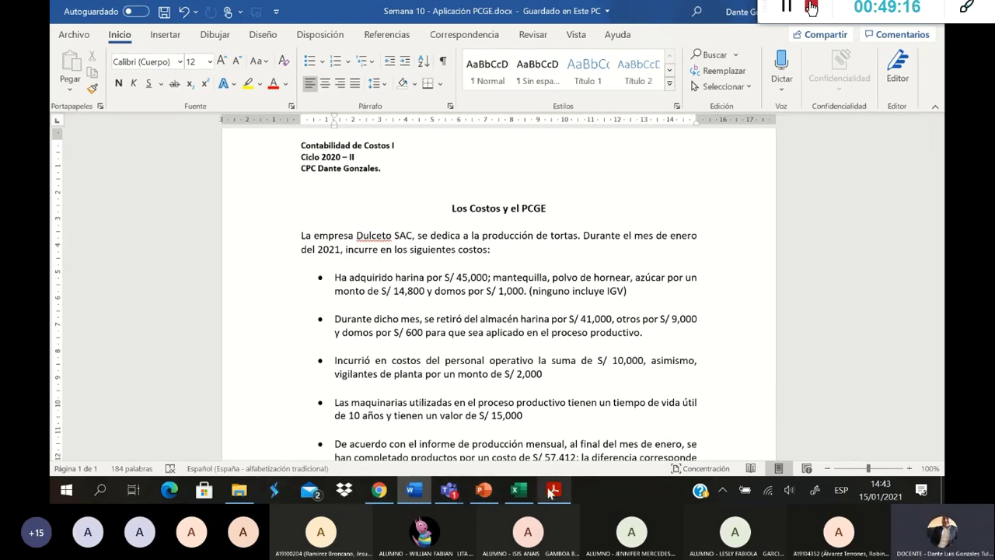
pyautogui.click(552, 492)
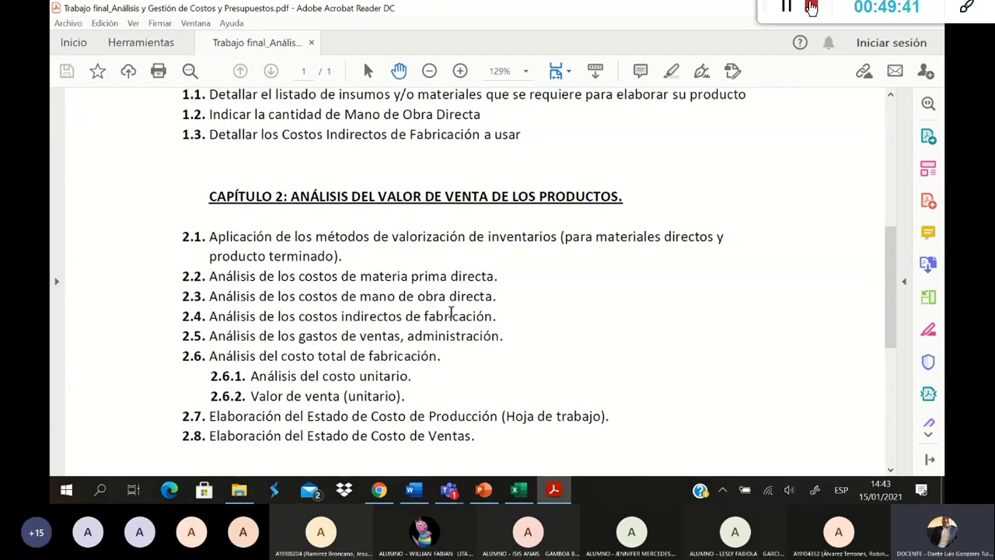
pyautogui.hotkey('alt', 'Tab')
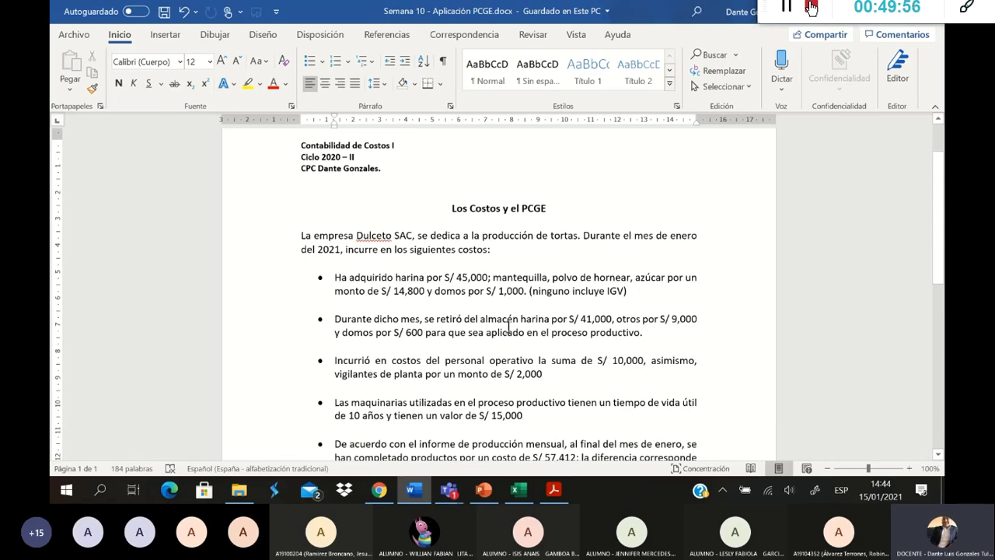
pyautogui.click(554, 489)
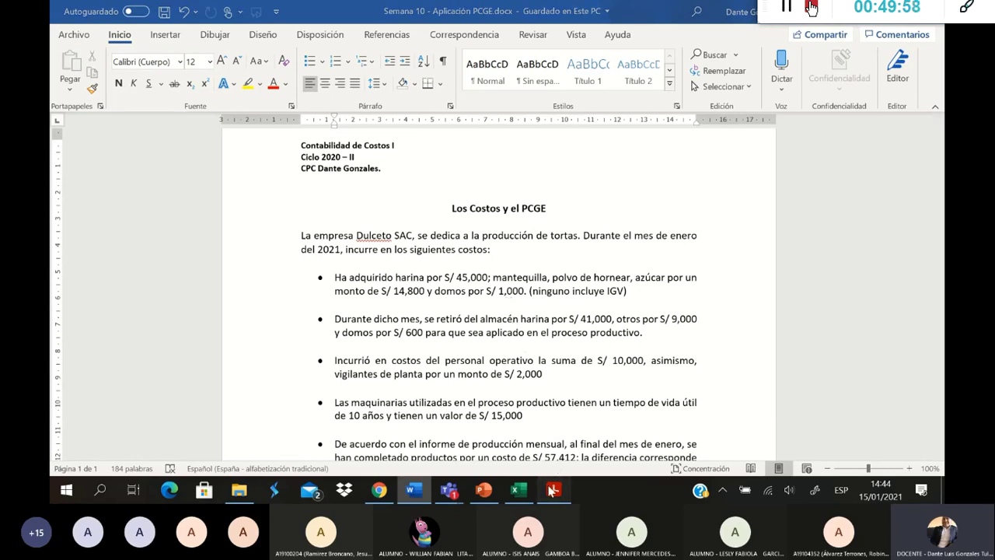
pyautogui.scroll(-3, 518, 363)
pyautogui.scroll(1, 517, 354)
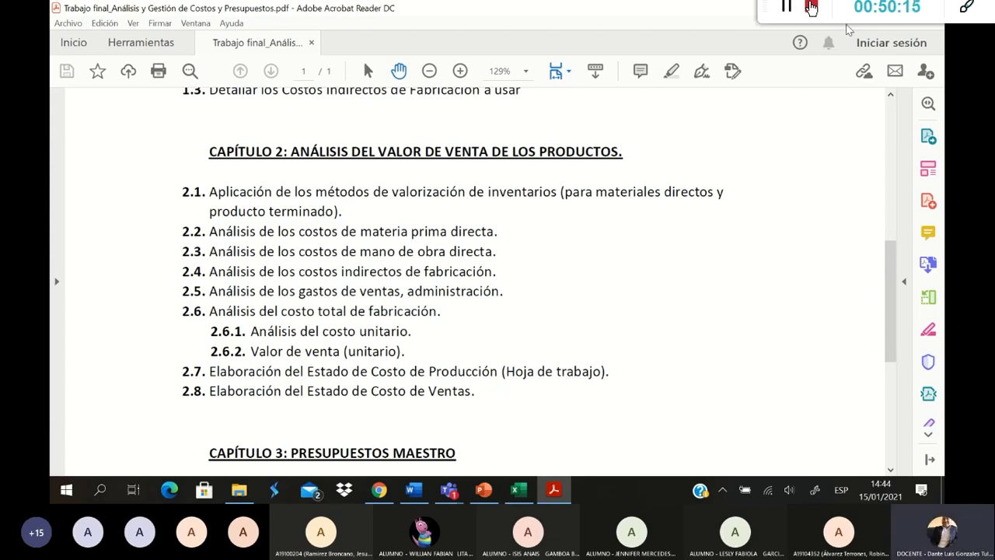
# Step: Check the flour purchase in the Word case and enter account code 602 in B10 of the Excel diario sheet
pyautogui.hotkey('alt', 'Tab')
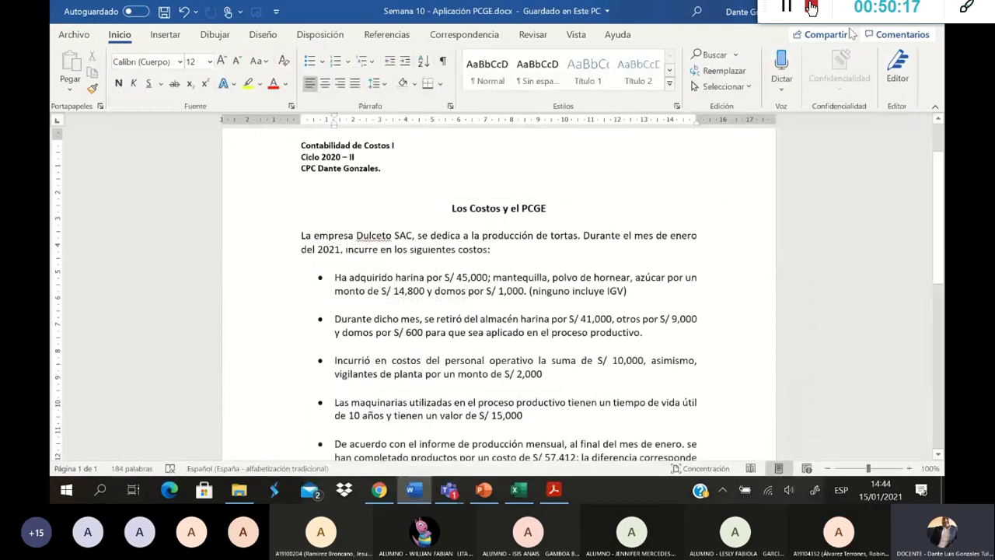
pyautogui.scroll(-1, 520, 267)
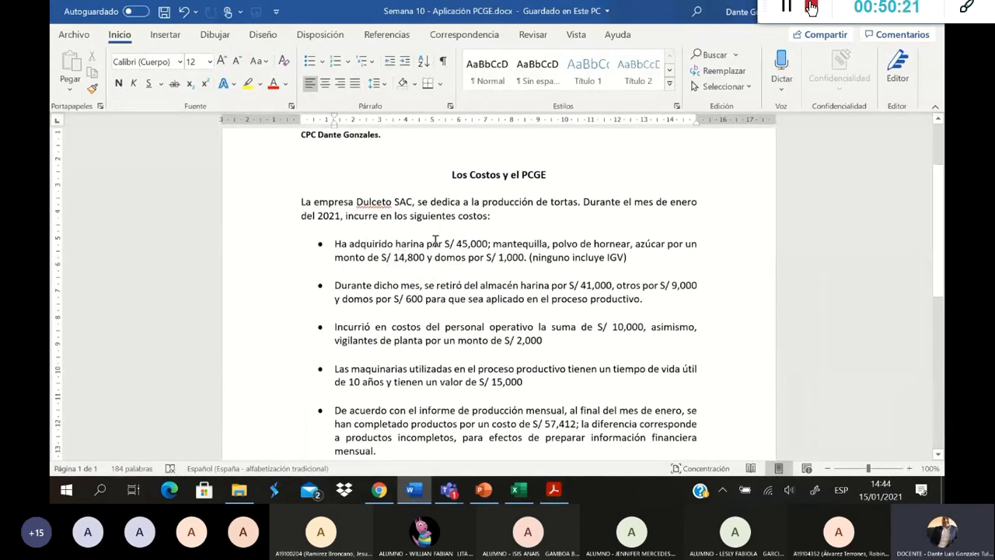
pyautogui.click(519, 490)
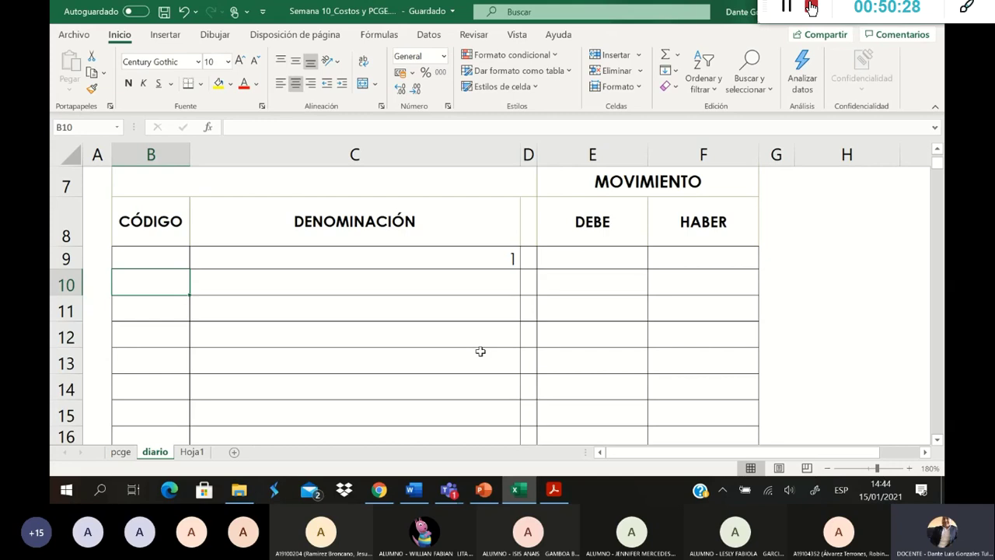
pyautogui.write('602')
pyautogui.press('Tab')
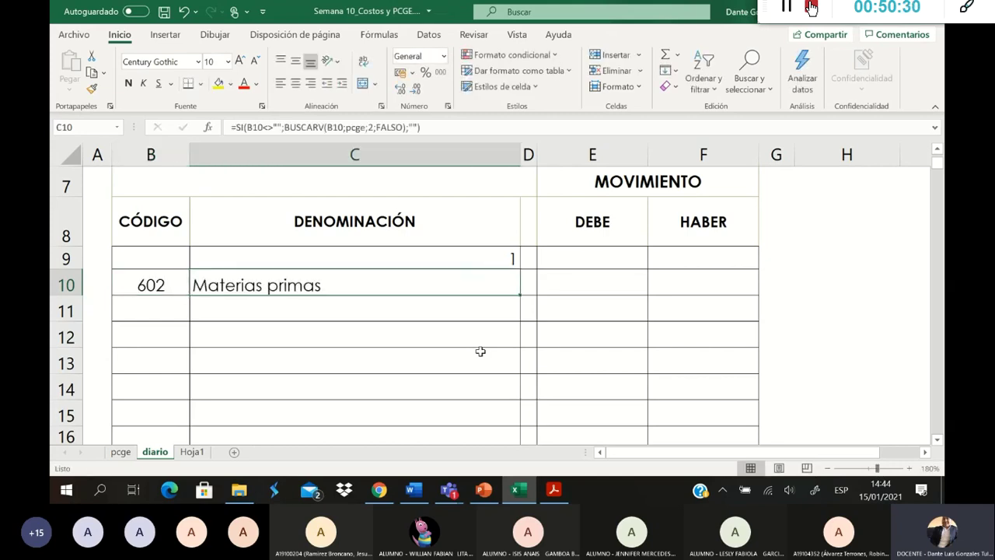
# Step: Enter 45000 as the debit amount for account 602 in E10
pyautogui.press('Down')
pyautogui.press('Right')
pyautogui.press('Down')
pyautogui.press('Up')
pyautogui.press('Up')
pyautogui.press('Right')
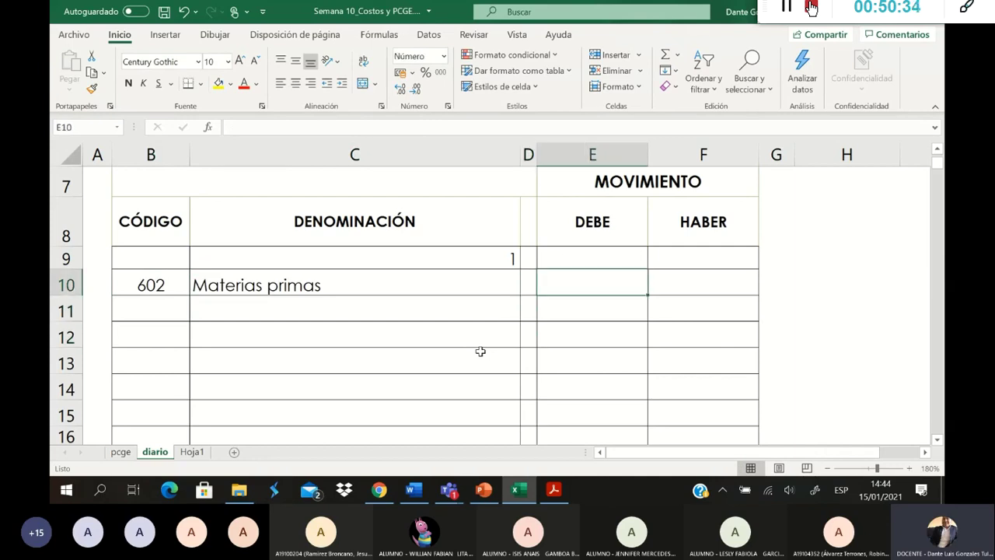
pyautogui.write('45,')
pyautogui.write('000')
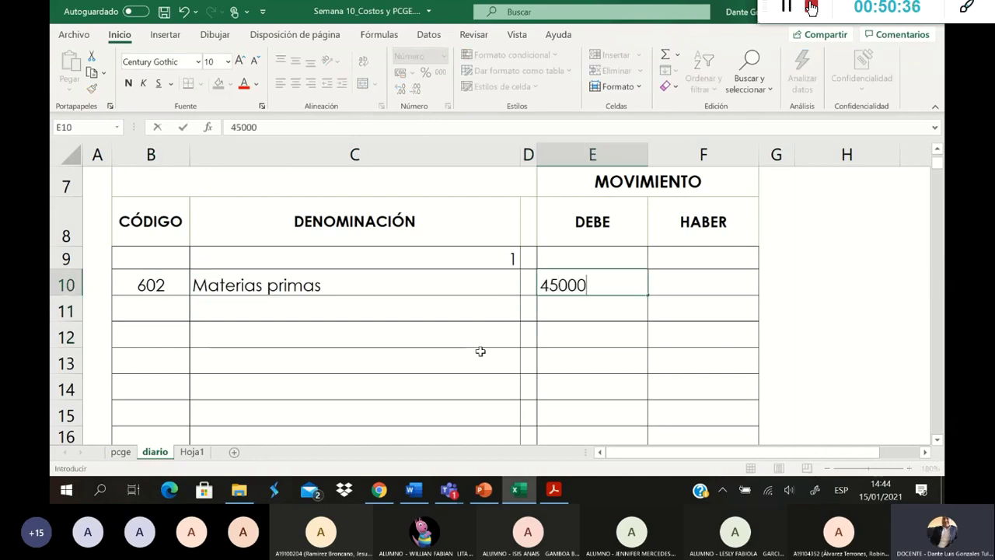
pyautogui.press('Return')
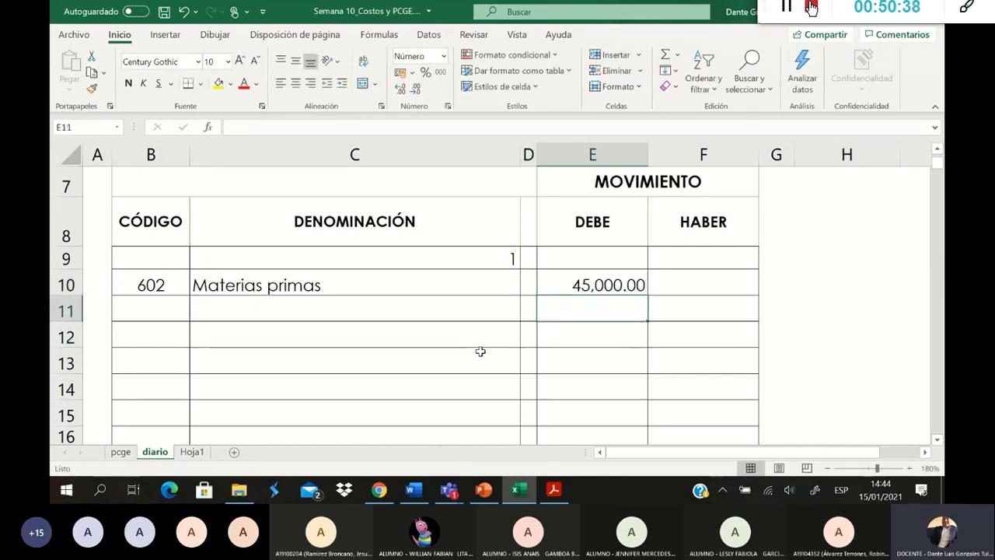
# Step: With B11 selected, consult the final project PDF and the purchases in the Word case, and return to the diario sheet
pyautogui.press('Left')
pyautogui.press('Left')
pyautogui.press('Left')
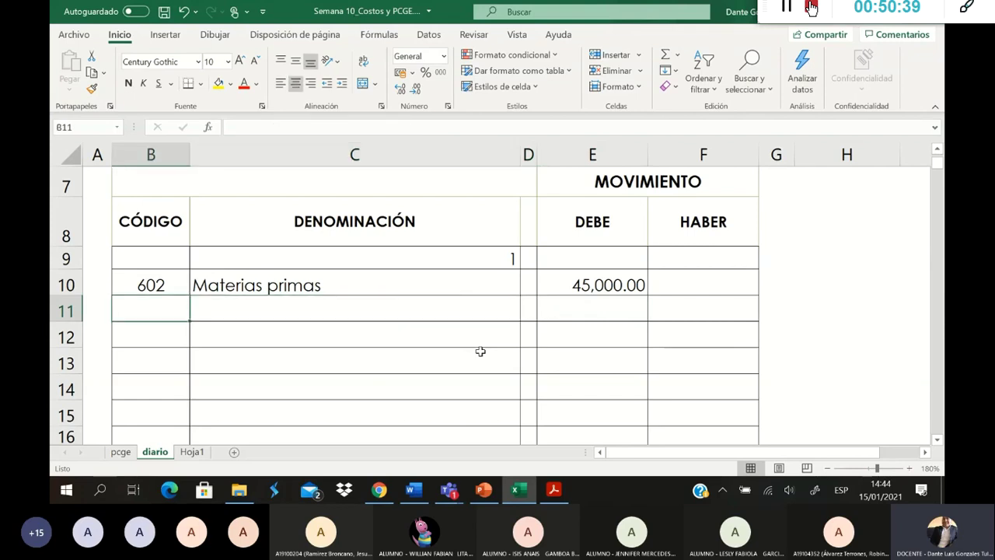
pyautogui.click(551, 490)
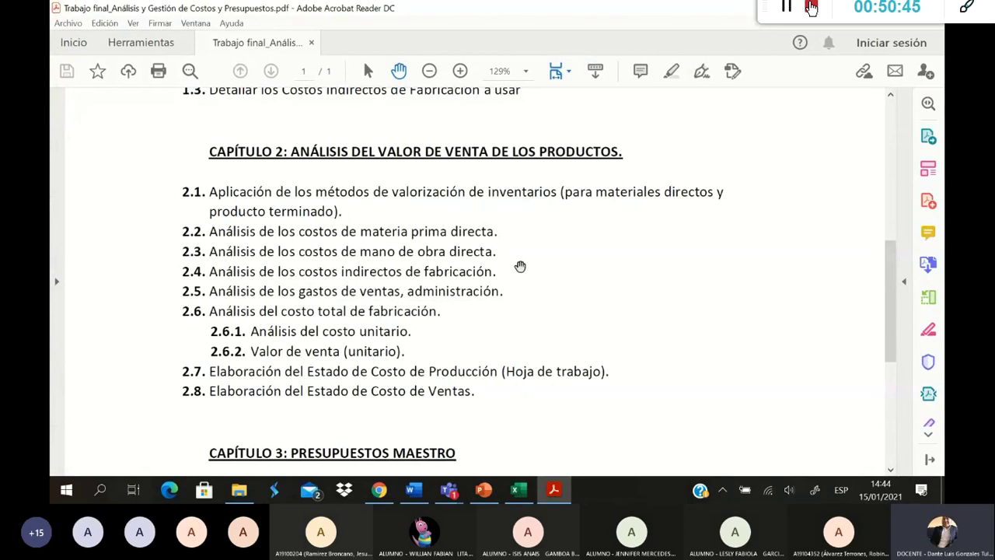
pyautogui.click(519, 490)
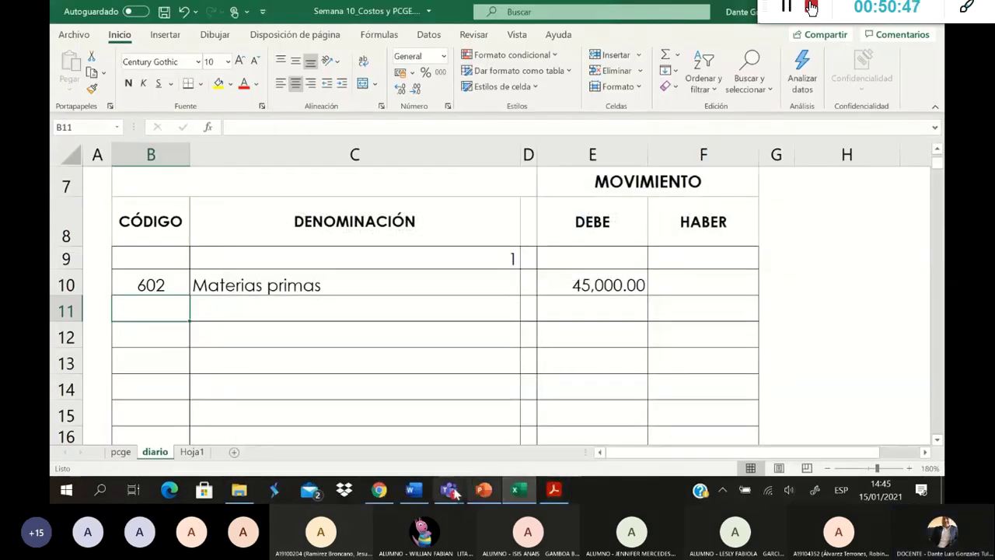
pyautogui.click(414, 489)
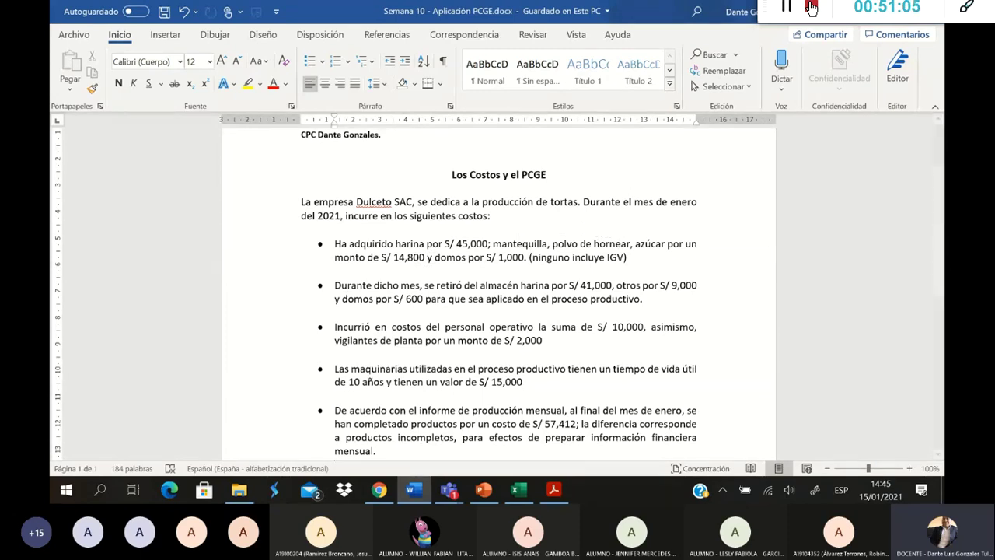
pyautogui.hotkey('alt', 'Tab')
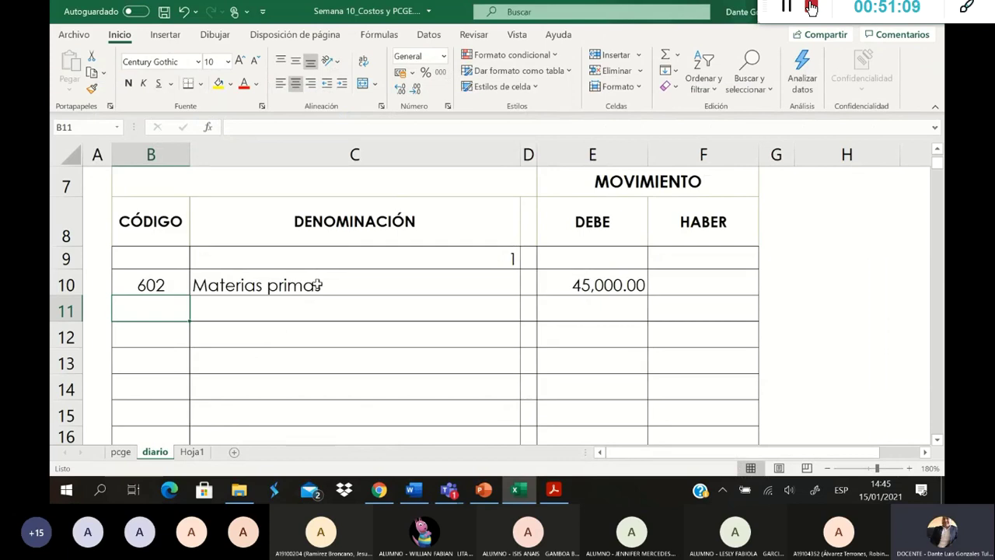
# Step: Enter account code 603 in B11 and refine it to 6031 for auxiliary materials
pyautogui.write('60')
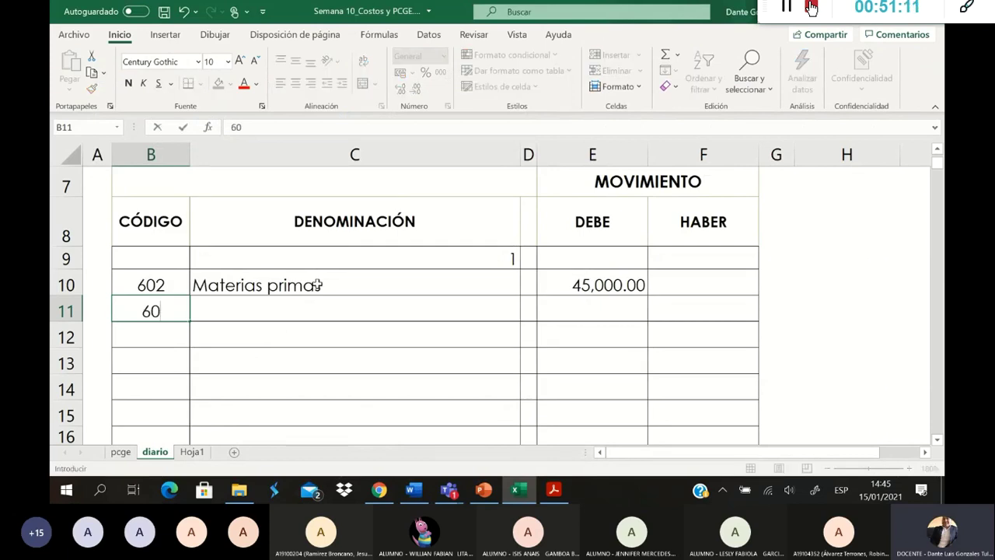
pyautogui.write('3')
pyautogui.press('Return')
pyautogui.press('Up')
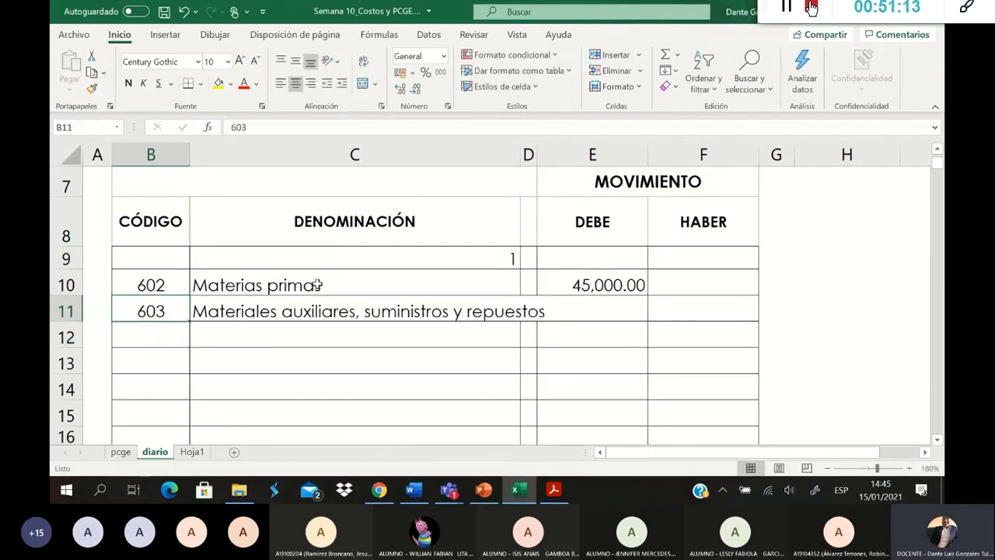
pyautogui.doubleClick(166, 316)
pyautogui.write('1')
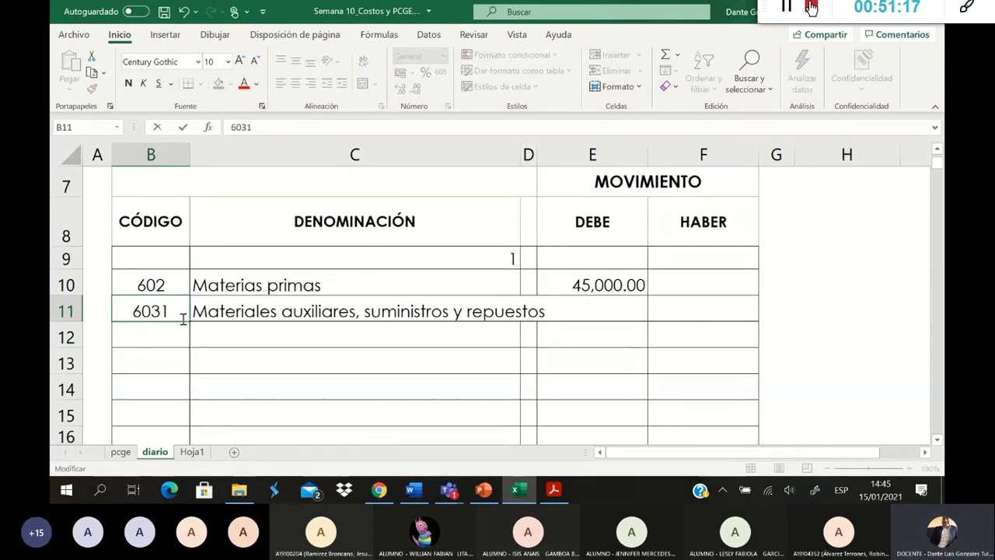
pyautogui.press('Return')
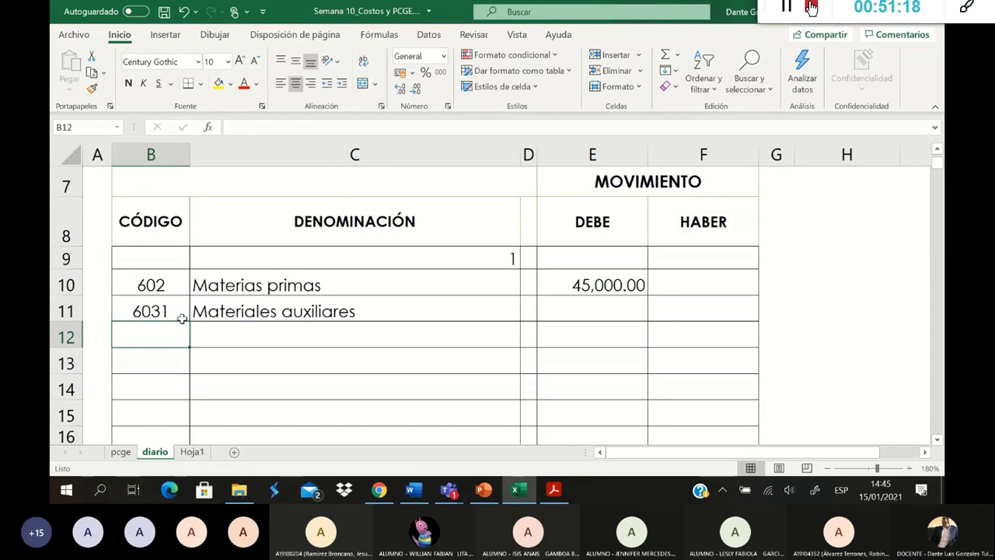
# Step: Check the auxiliary materials purchase in the Word case and enter 14,800 as the debit amount for account 6031 in E11
pyautogui.press('Up')
pyautogui.press('Right')
pyautogui.press('Right')
pyautogui.press('Right')
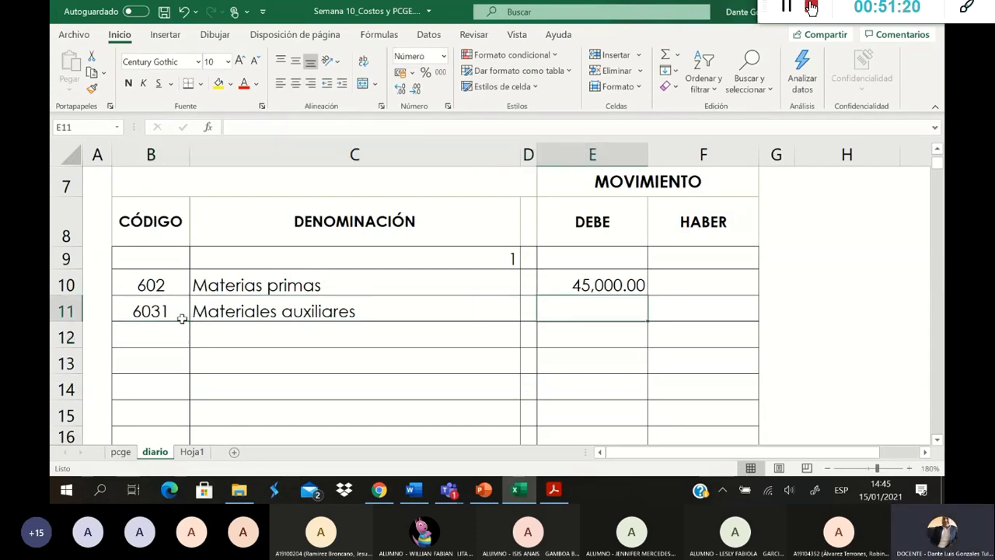
pyautogui.click(422, 493)
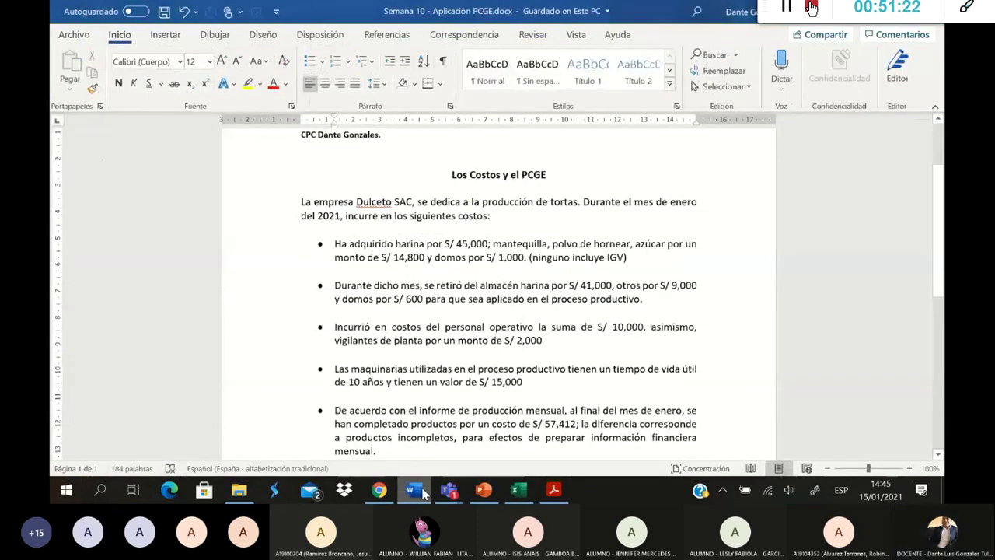
pyautogui.hotkey('alt', 'Tab')
pyautogui.write('1')
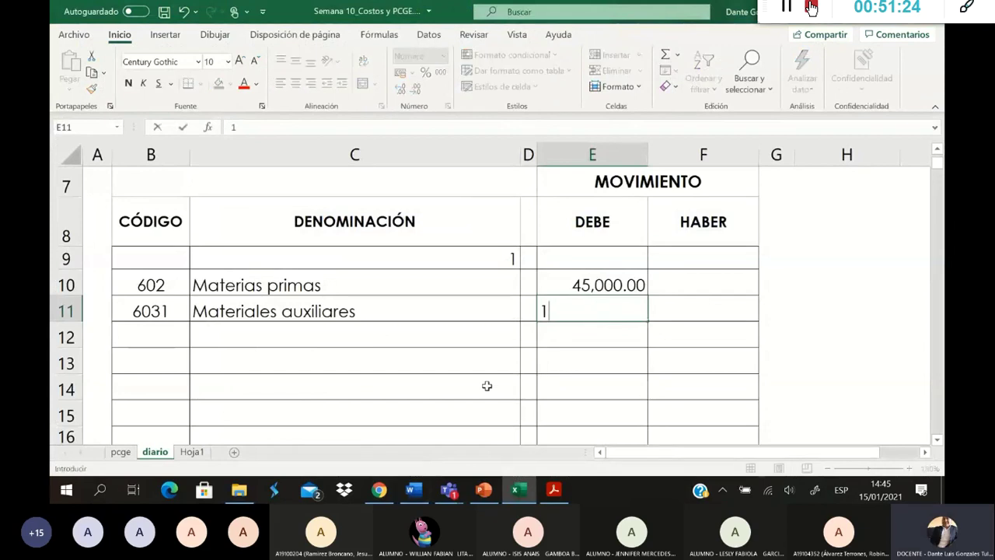
pyautogui.write('4,800')
pyautogui.press('Return')
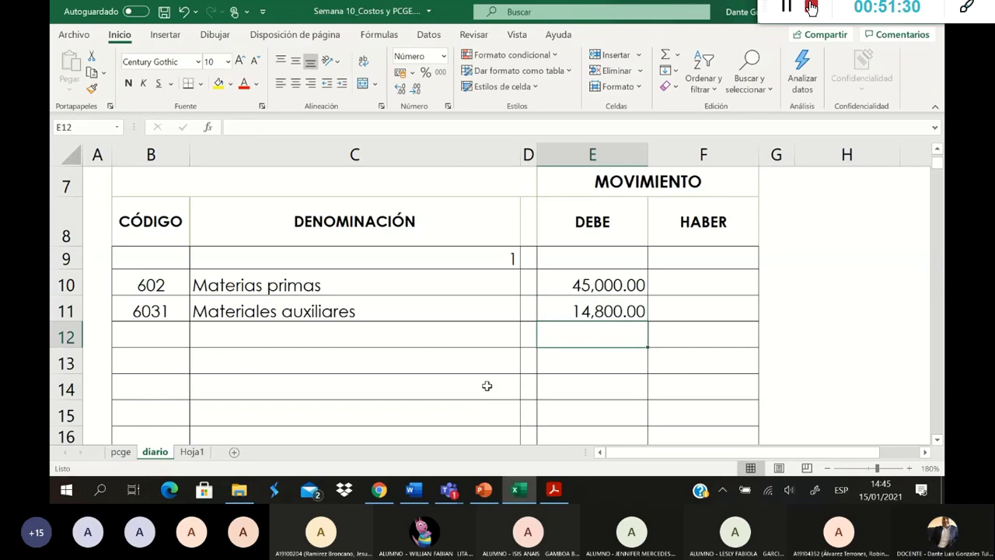
# Step: Check the domos purchase in the Word case and enter account code 6041 in B12 of the Excel diario sheet
pyautogui.click(424, 495)
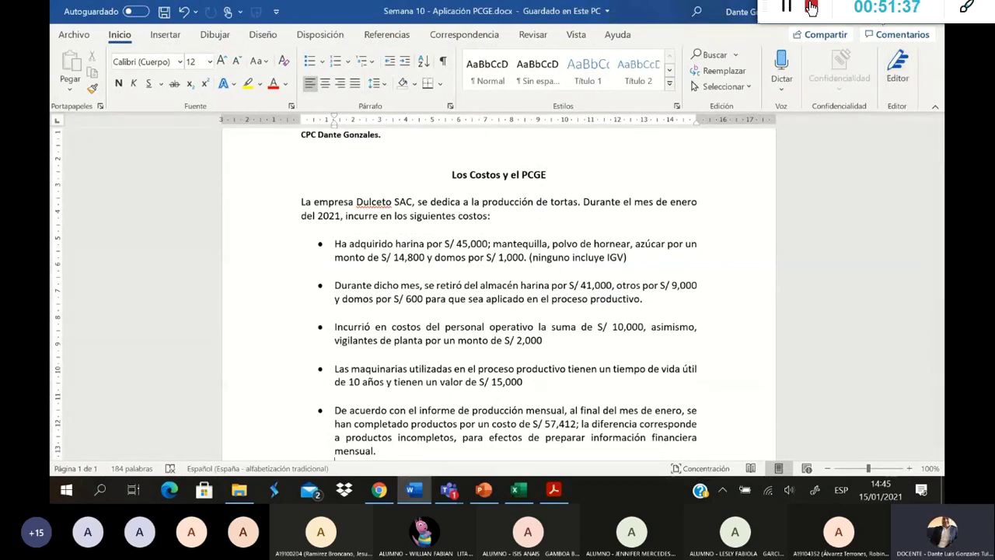
pyautogui.hotkey('alt', 'Tab')
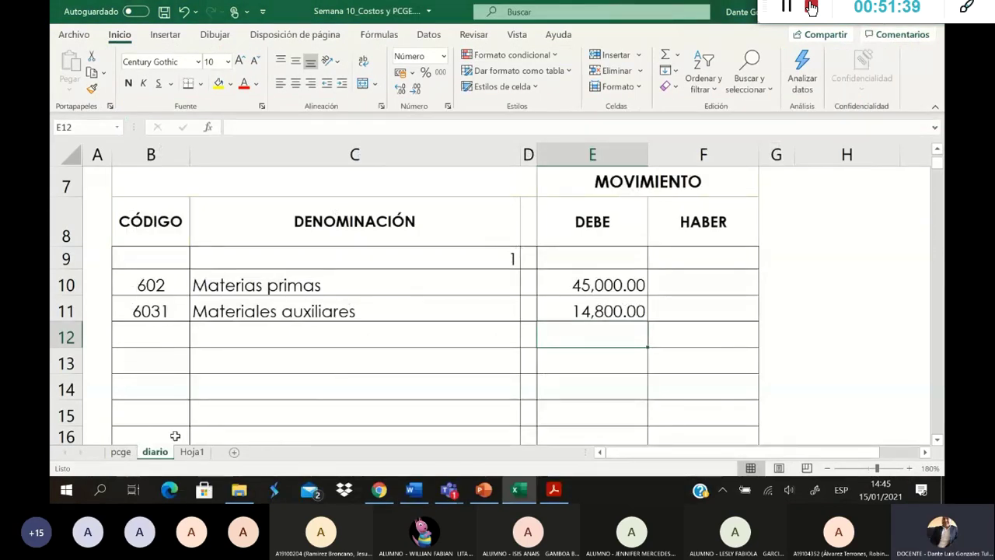
pyautogui.click(150, 339)
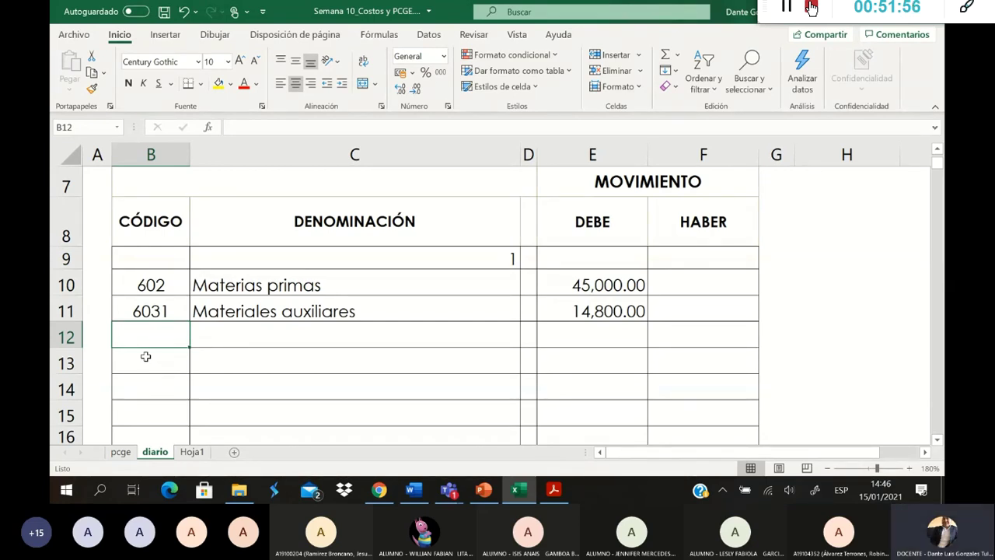
pyautogui.write('6041')
pyautogui.press('Return')
# Step: Enter 1000 as the debit amount for account 6041 in E12
pyautogui.press('Up')
pyautogui.press('Right')
pyautogui.press('Right')
pyautogui.press('Right')
pyautogui.press('Right')
pyautogui.press('Left')
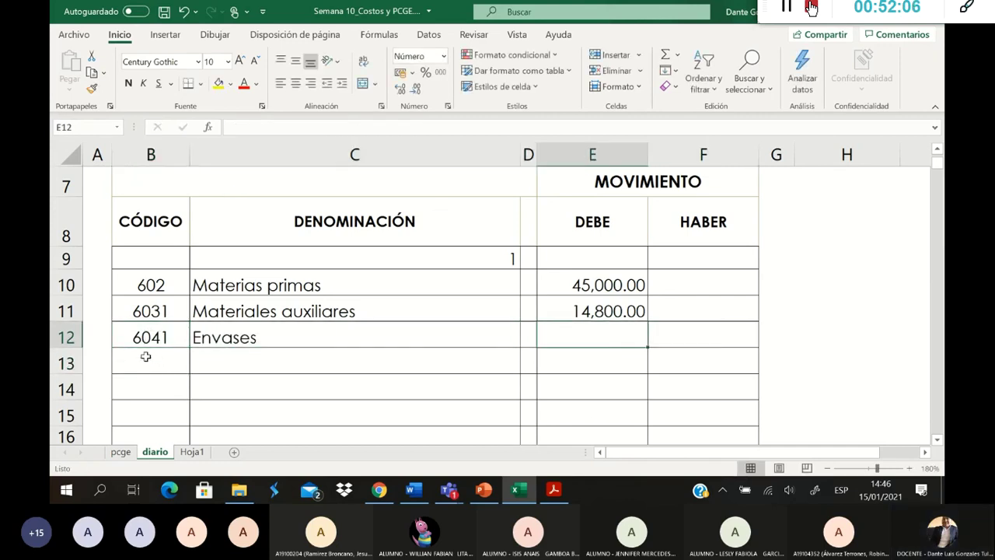
pyautogui.write('1000')
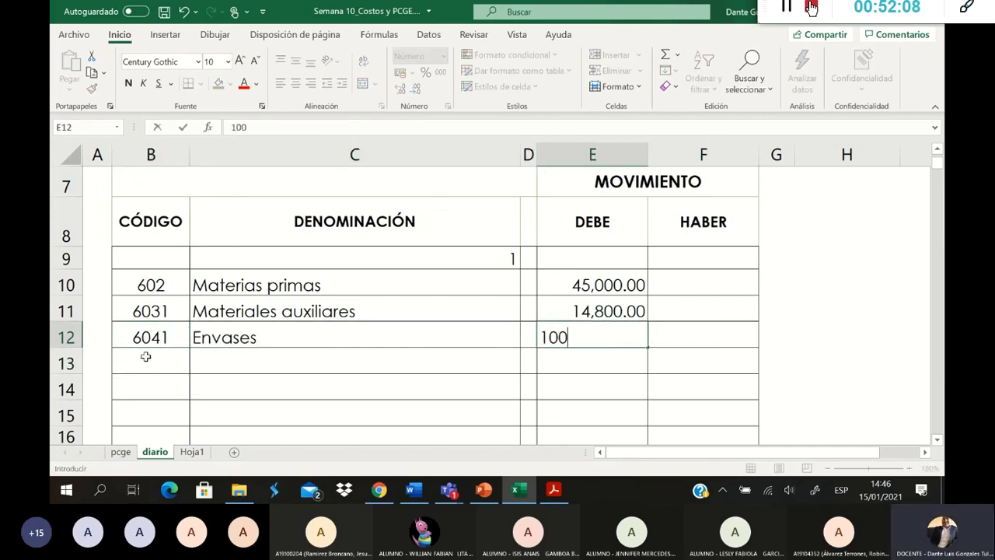
pyautogui.press('Return')
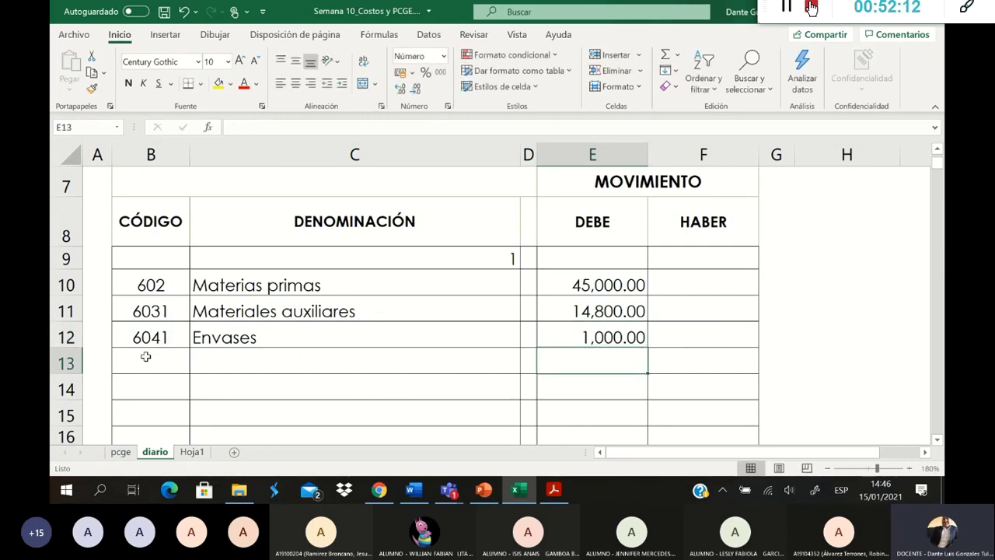
# Step: Enter account code 1673 in B13 for the IGV on the purchases
pyautogui.press('Left')
pyautogui.press('Left')
pyautogui.press('Left')
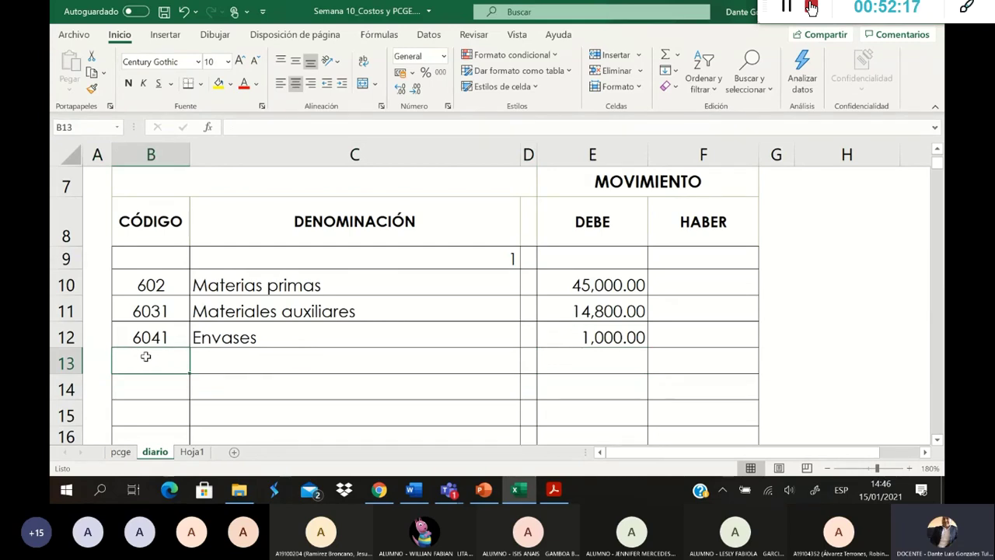
pyautogui.write('1673')
pyautogui.press('Tab')
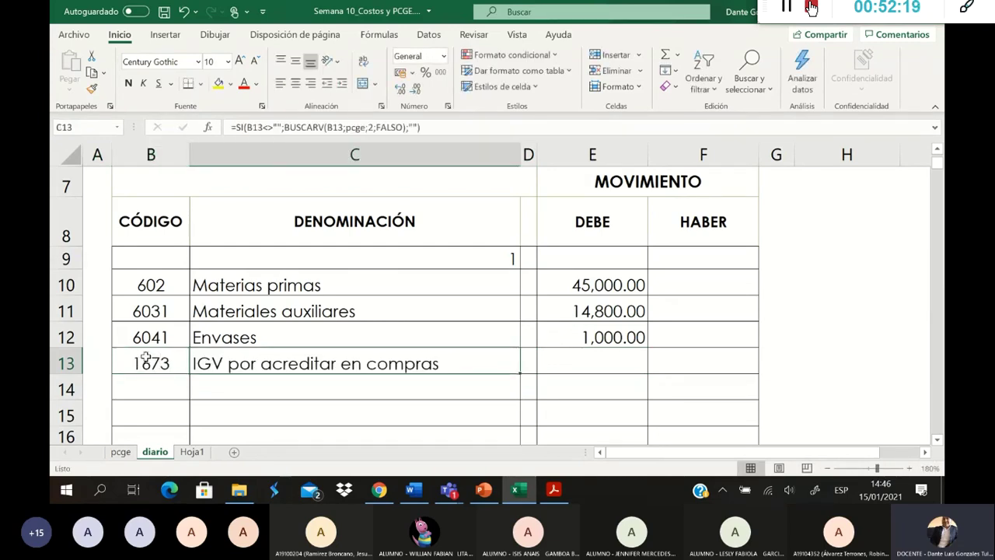
# Step: Add the note "Si es compra al crédito" in G13 beside the IGV line
pyautogui.press('Tab')
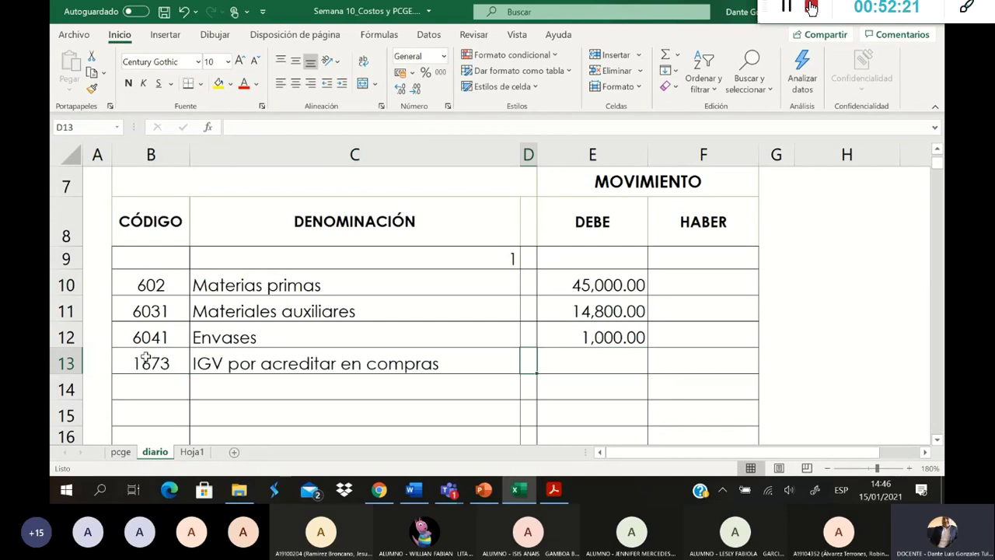
pyautogui.press('Tab')
pyautogui.press('Tab')
pyautogui.press('Tab')
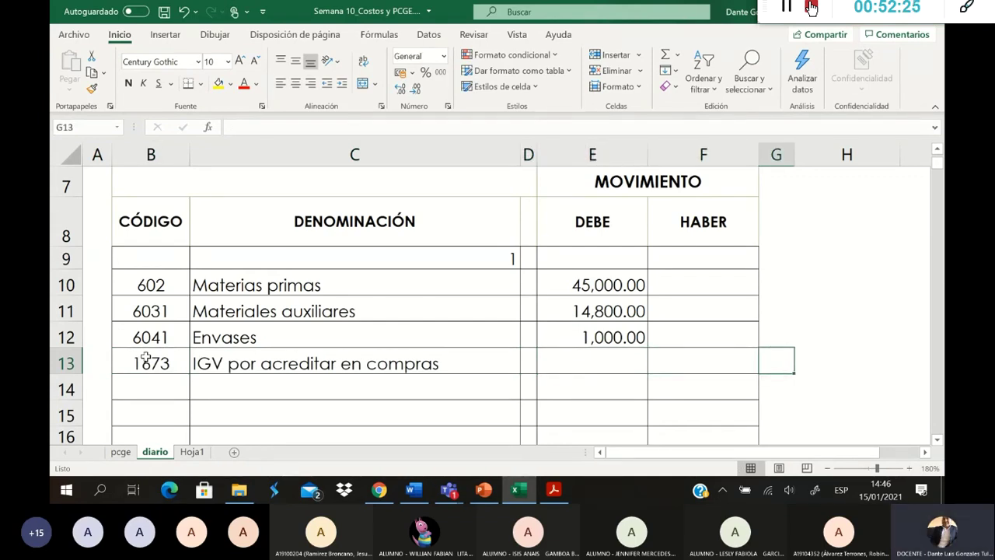
pyautogui.write('Si es compra a')
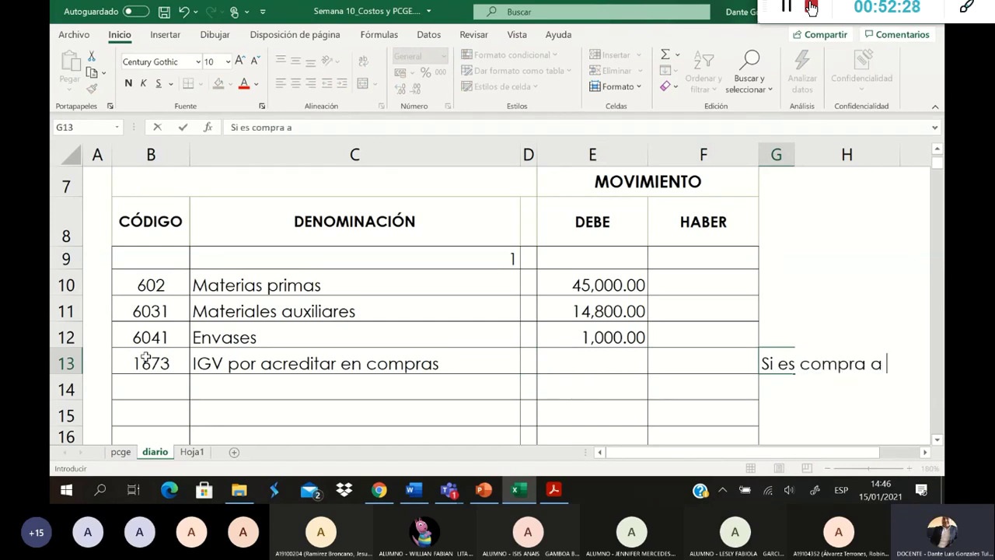
pyautogui.press('BackSpace')
pyautogui.write('l crédito')
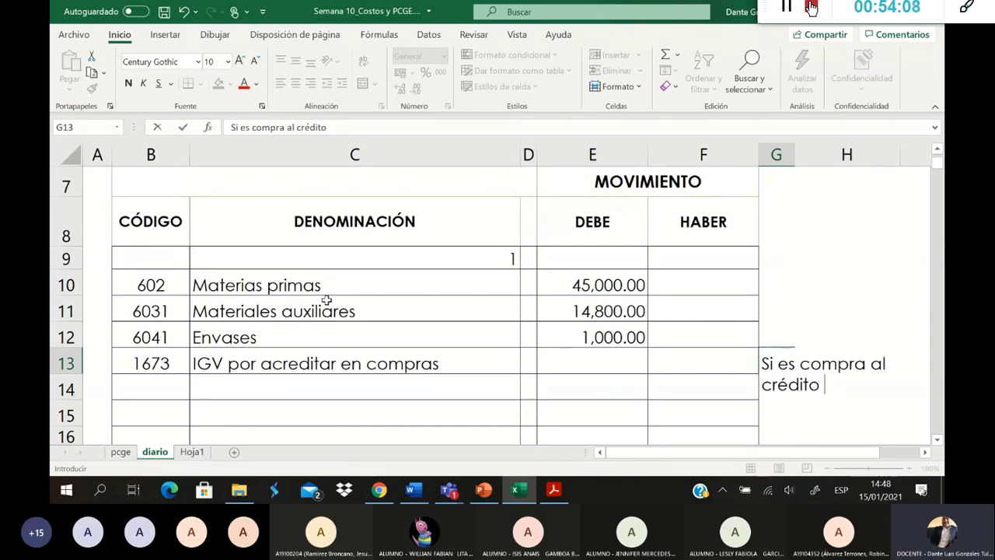
pyautogui.press('Return')
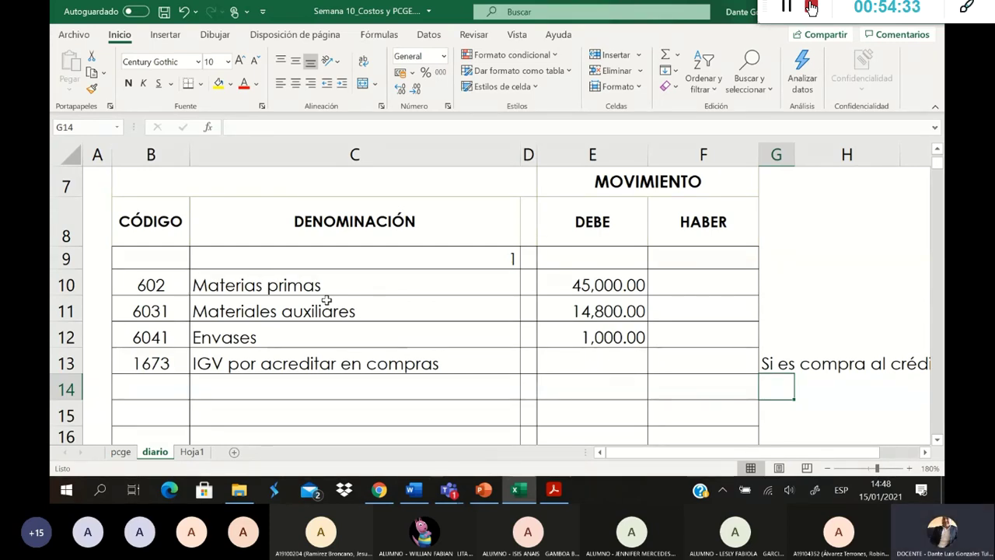
# Step: Extend the note in G13 with "usar la 1673"
pyautogui.press('Right')
pyautogui.press('Right')
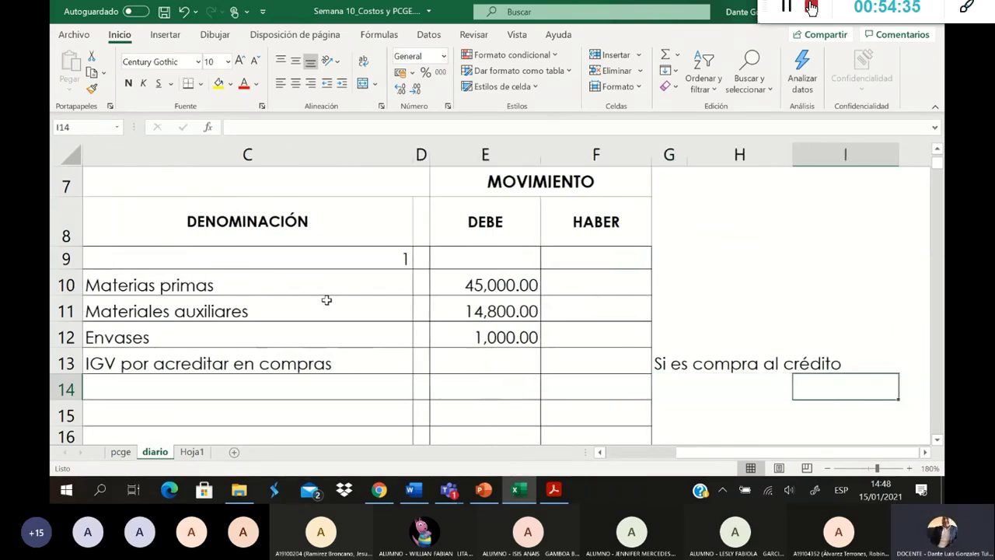
pyautogui.press('Left')
pyautogui.press('Left')
pyautogui.press('Up')
pyautogui.press('Right')
pyautogui.press('Down')
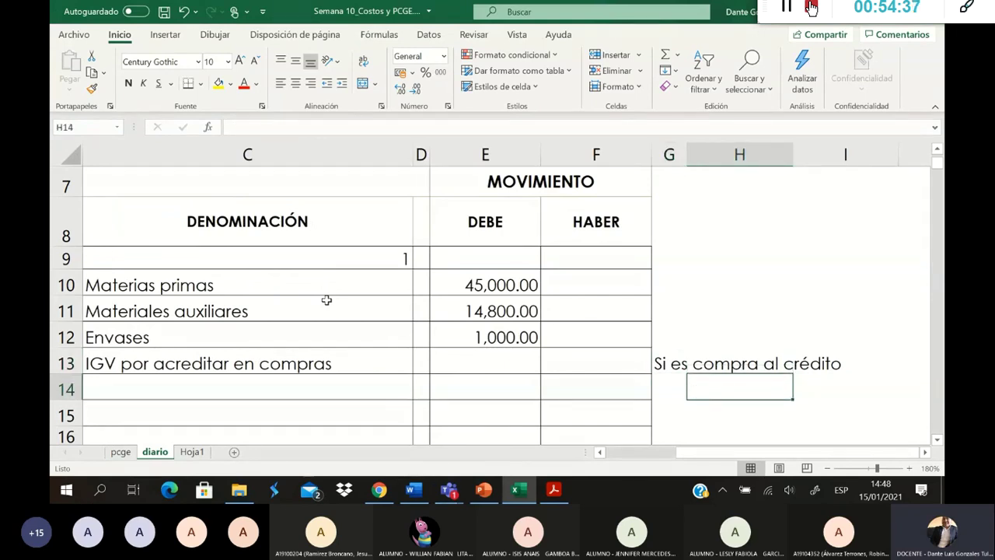
pyautogui.click(677, 366)
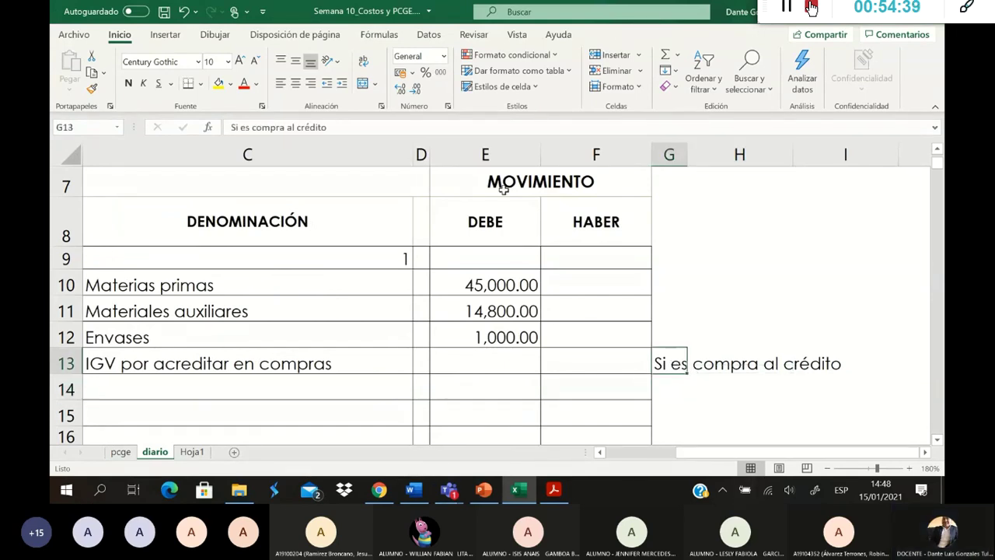
pyautogui.click(446, 128)
pyautogui.write('usar la 1673')
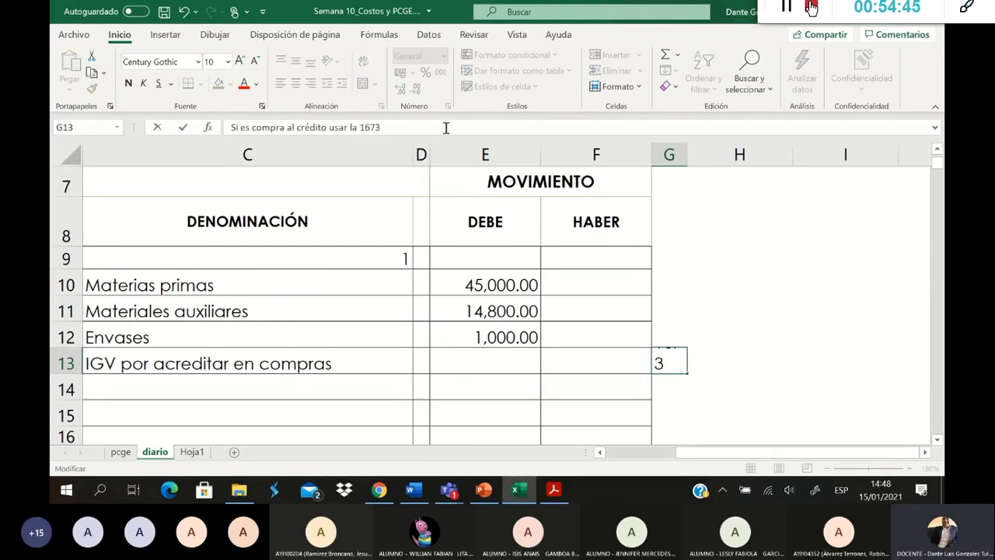
pyautogui.press('Return')
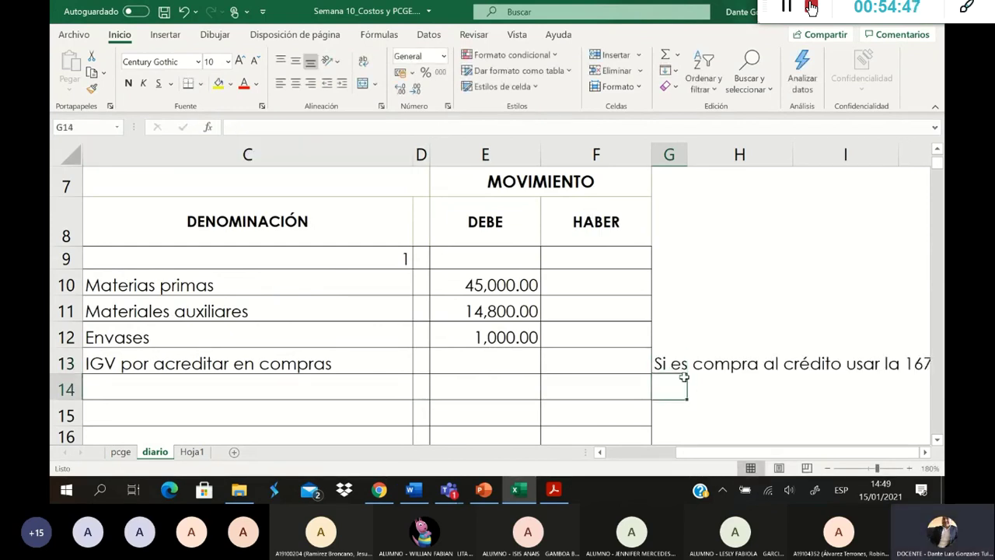
# Step: Replace the IGV account code in B13 with 4011
pyautogui.press('Up')
pyautogui.press('Left')
pyautogui.press('Left')
pyautogui.press('Left')
pyautogui.press('Left')
pyautogui.press('Left')
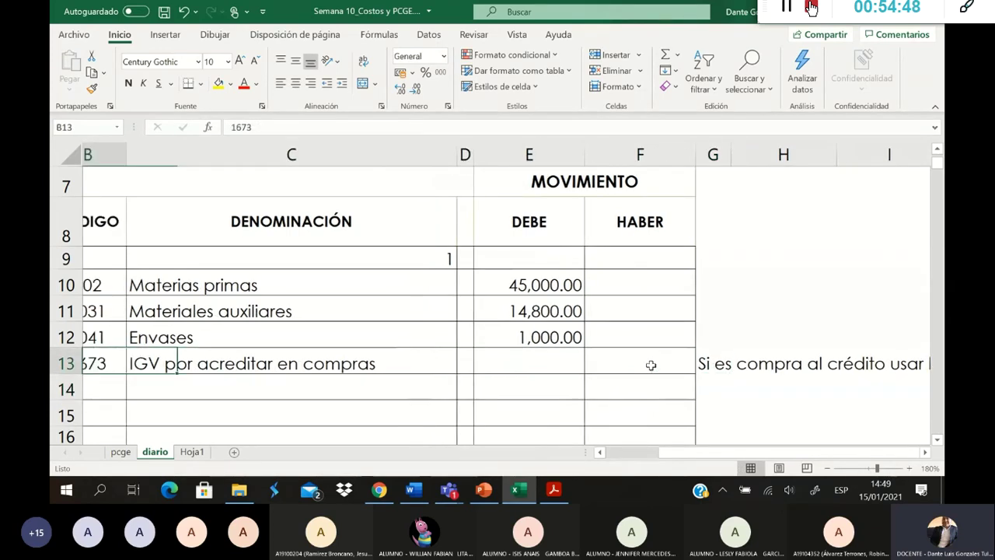
pyautogui.write('401')
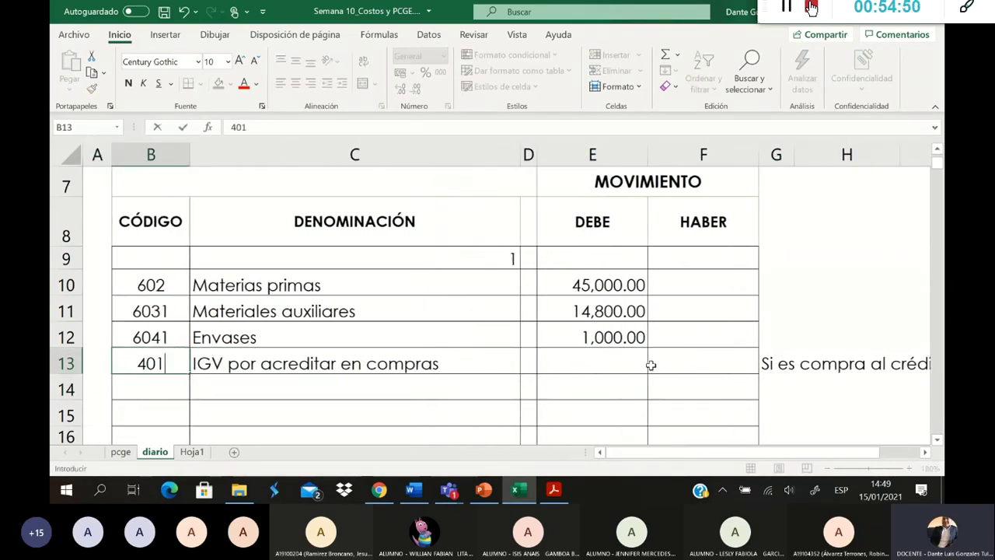
pyautogui.write('1')
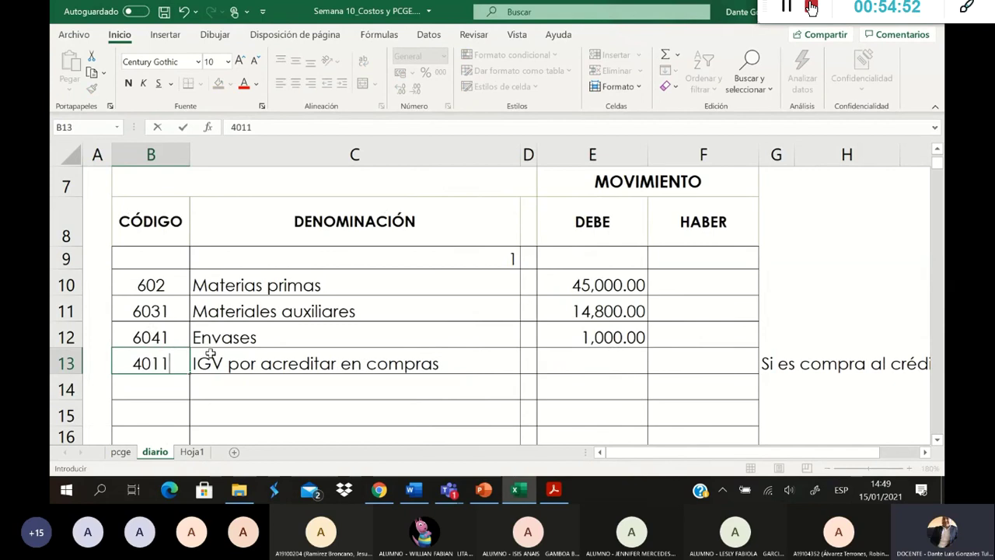
pyautogui.press('Return')
# Step: Review the IGV reclassification example on Hoja1, and return to the diario sheet to examine the note in G13
pyautogui.click(184, 454)
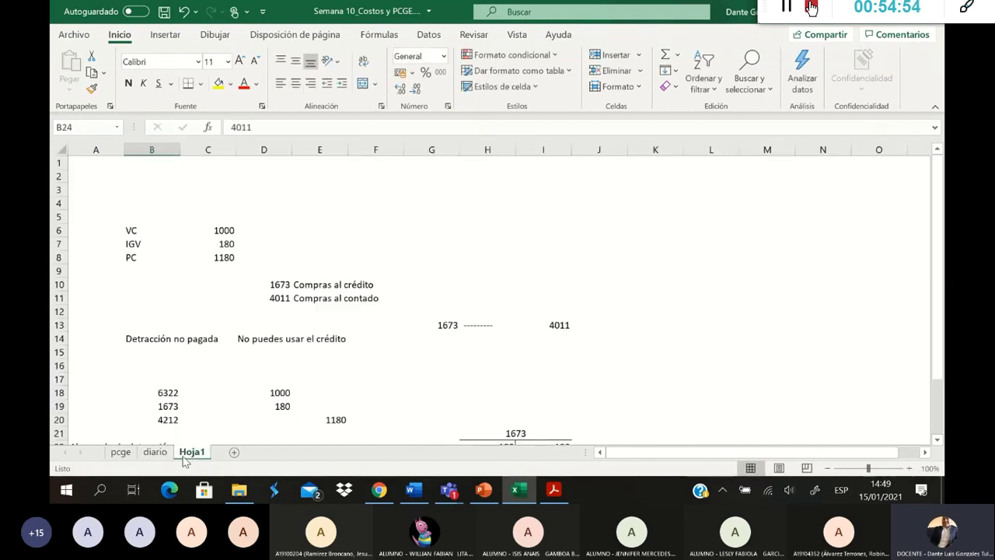
pyautogui.scroll(-3, 226, 378)
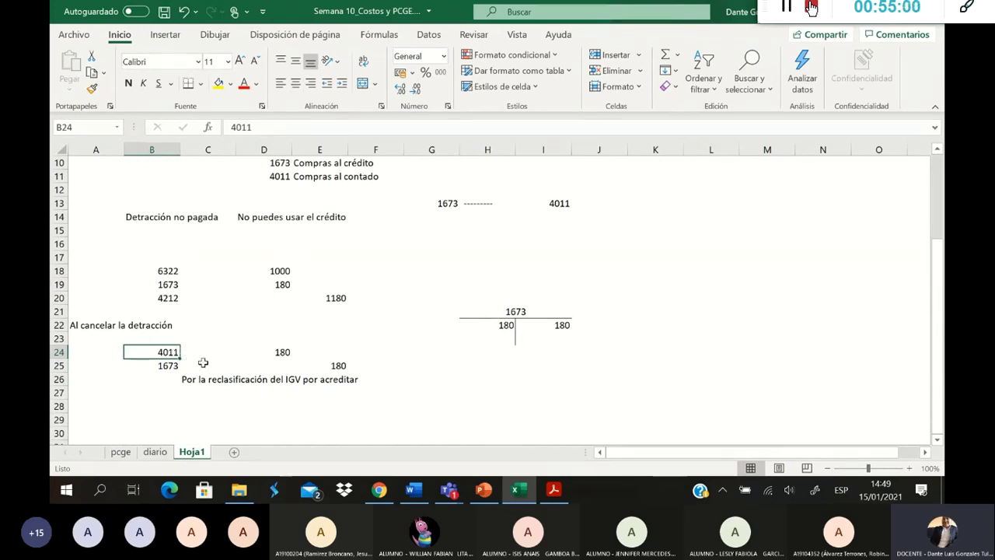
pyautogui.click(264, 365)
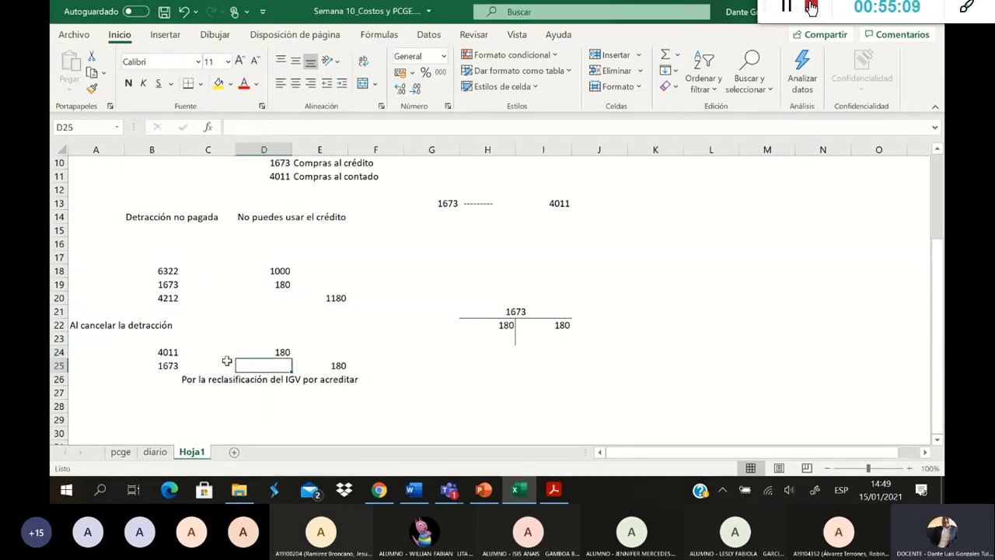
pyautogui.click(155, 451)
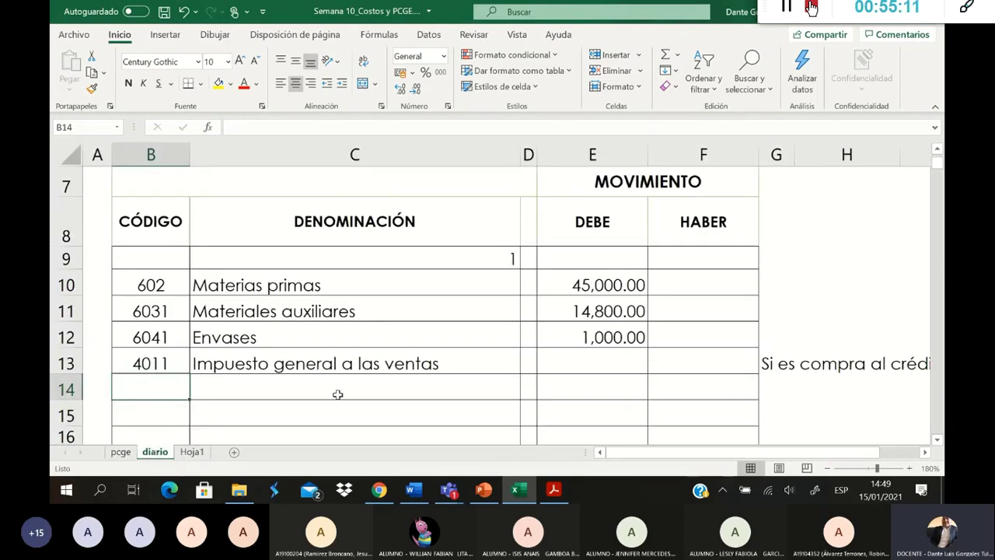
pyautogui.scroll(-1, 342, 398)
pyautogui.click(787, 254)
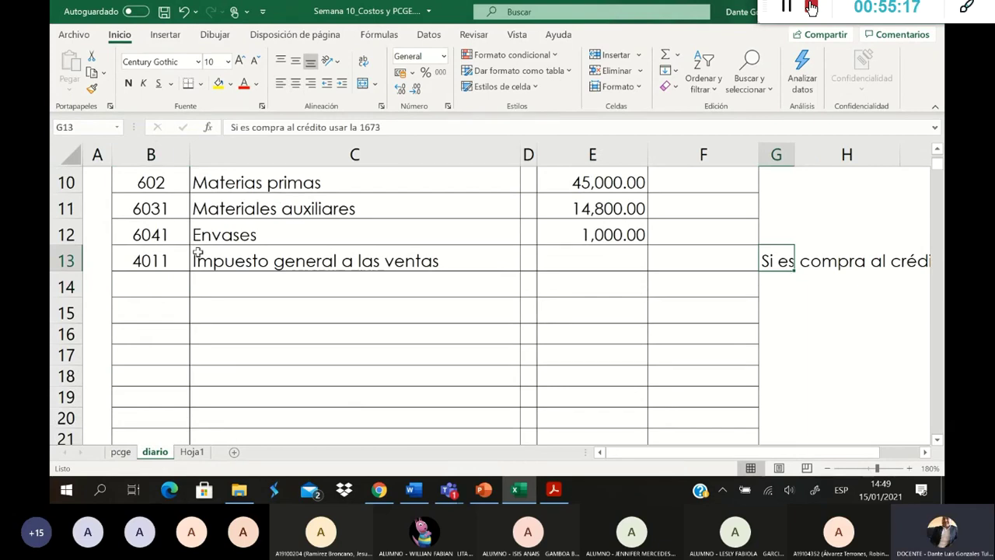
pyautogui.scroll(1, 196, 259)
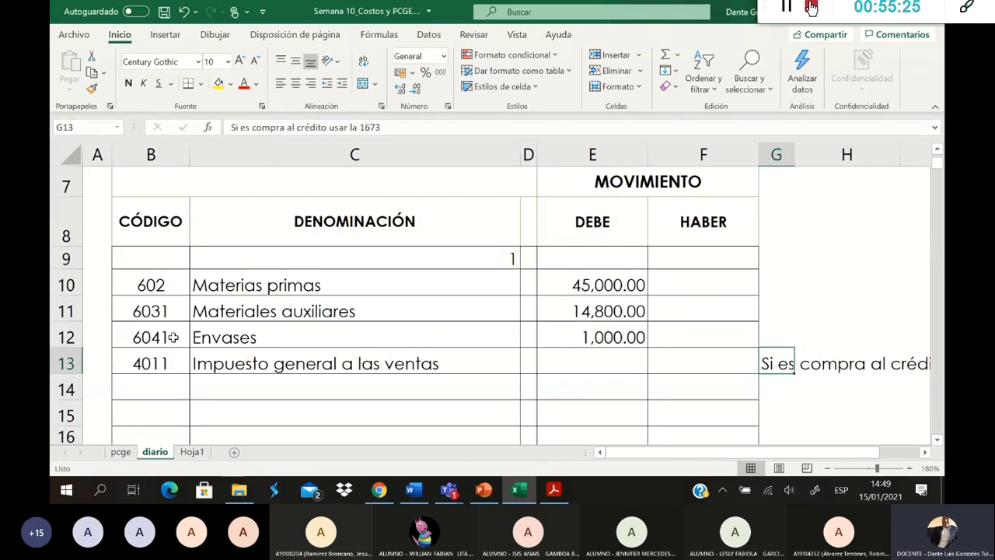
pyautogui.scroll(-1, 173, 337)
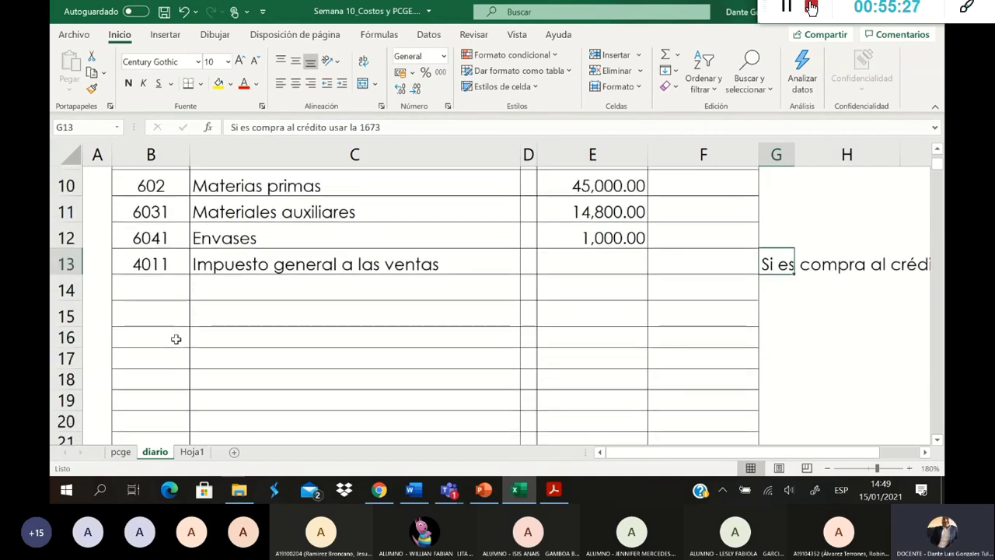
pyautogui.click(173, 289)
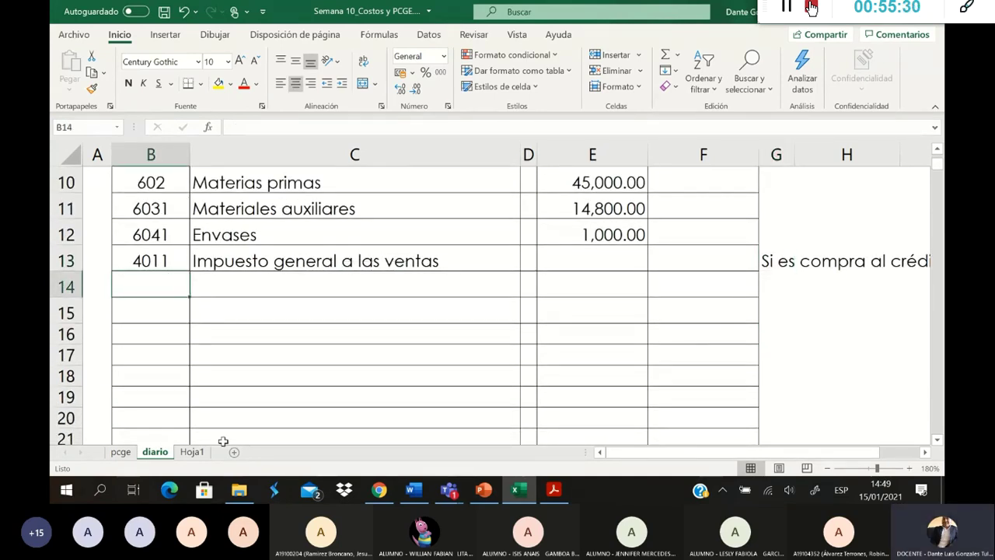
pyautogui.click(121, 452)
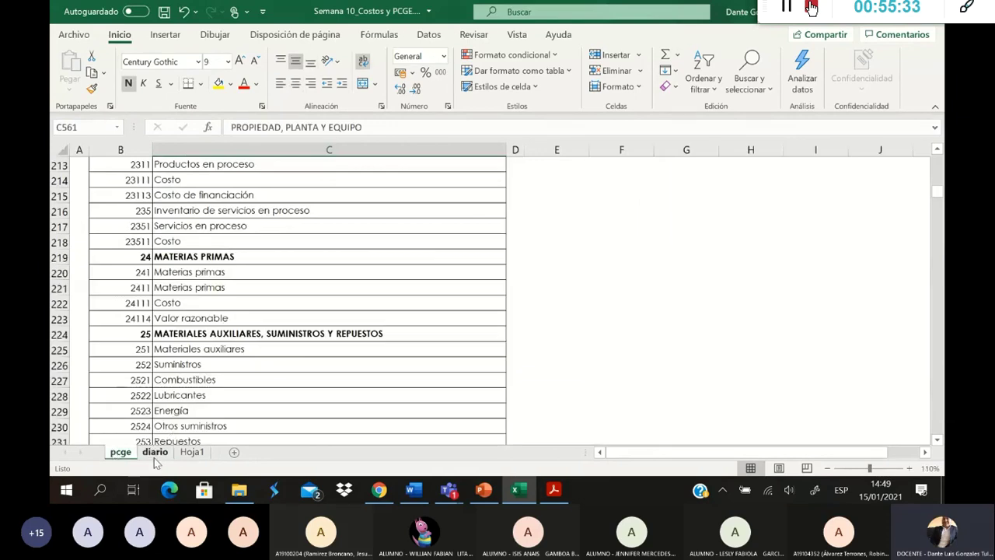
pyautogui.click(156, 451)
pyautogui.write('02')
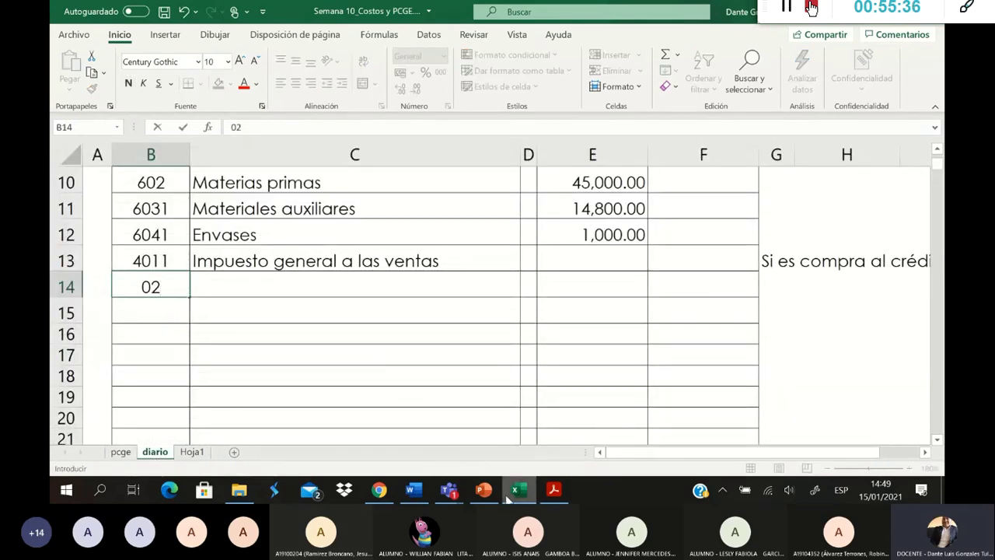
pyautogui.click(421, 493)
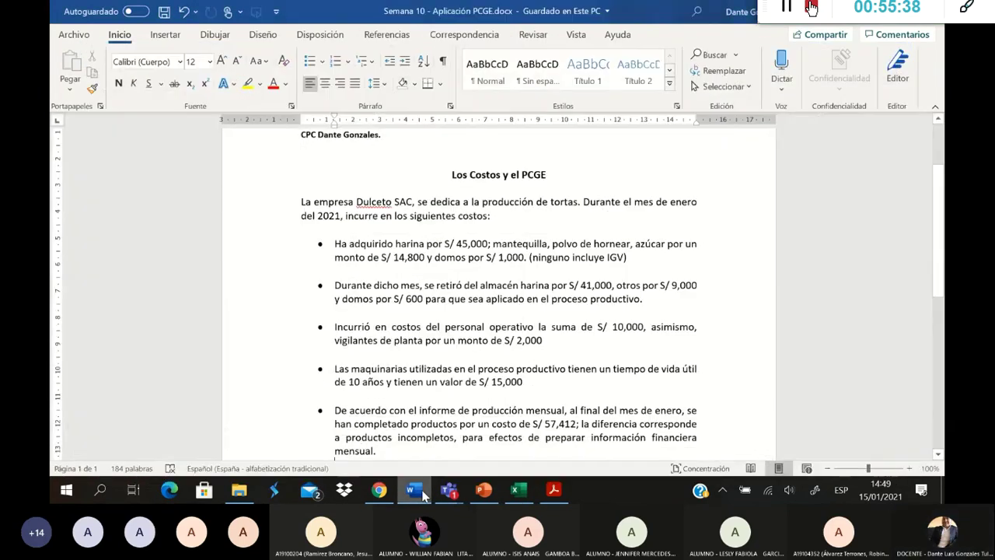
pyautogui.click(420, 492)
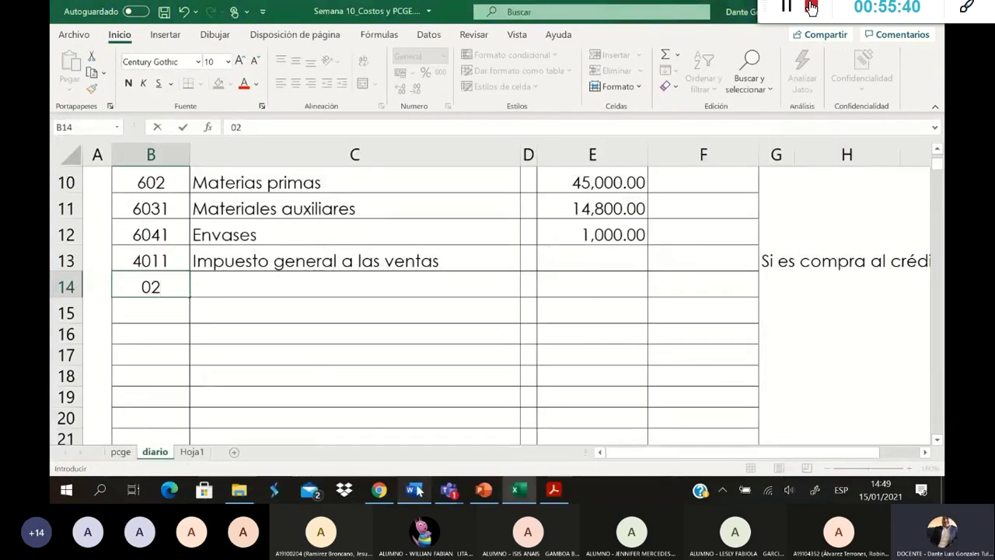
pyautogui.write('-01')
pyautogui.press('Tab')
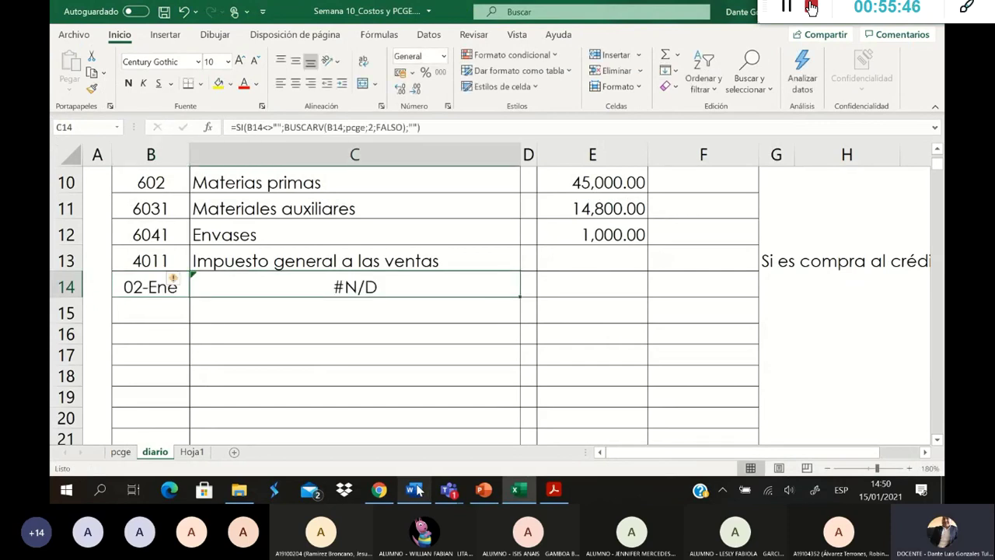
pyautogui.write('<')
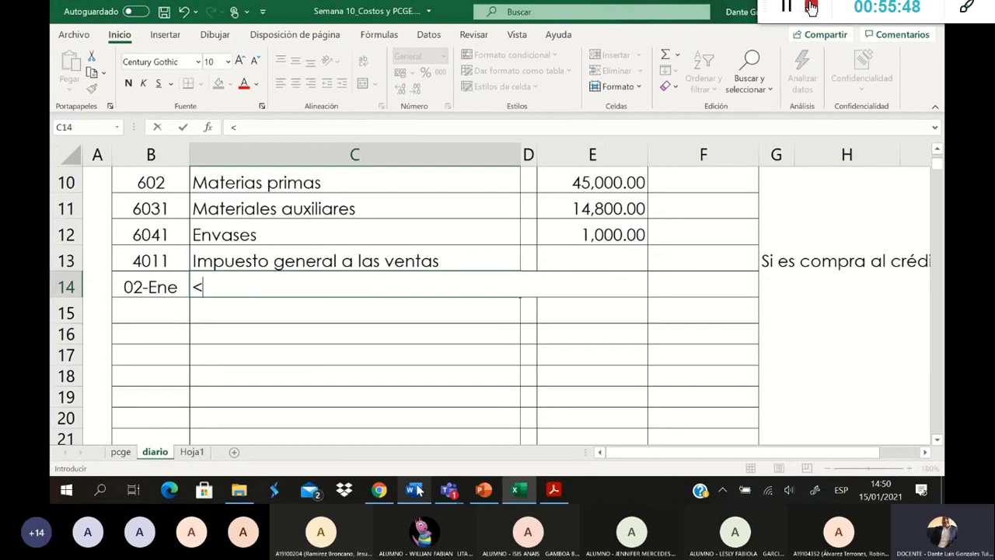
pyautogui.press('Escape')
pyautogui.press('Left')
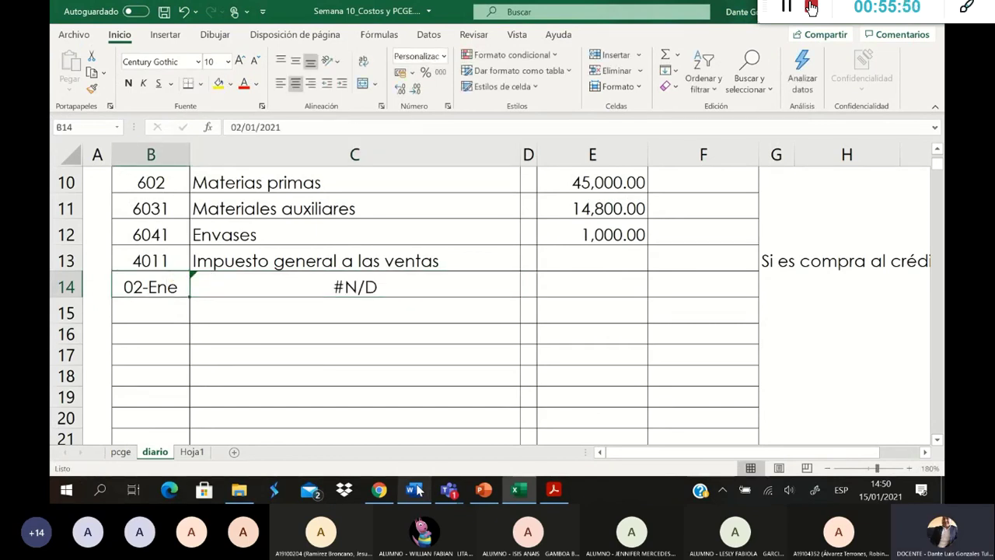
pyautogui.press('Delete')
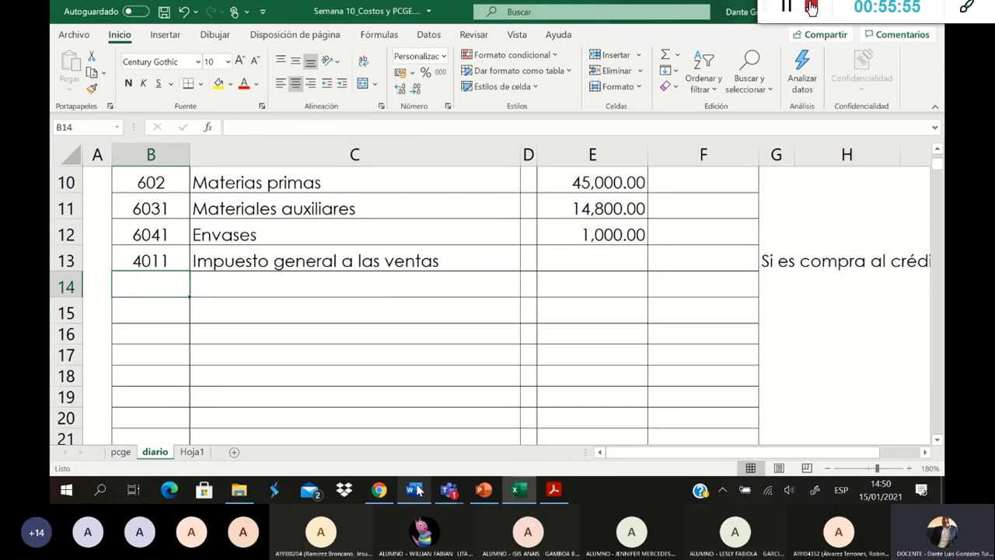
pyautogui.press('Right')
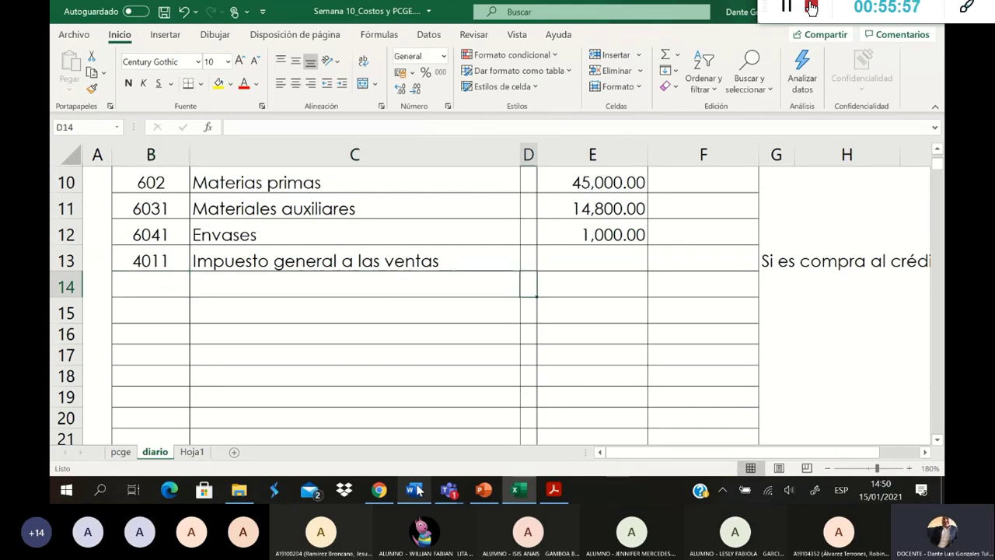
pyautogui.press('Right')
pyautogui.press('Up')
pyautogui.press('Right')
pyautogui.press('Up')
pyautogui.press('Down')
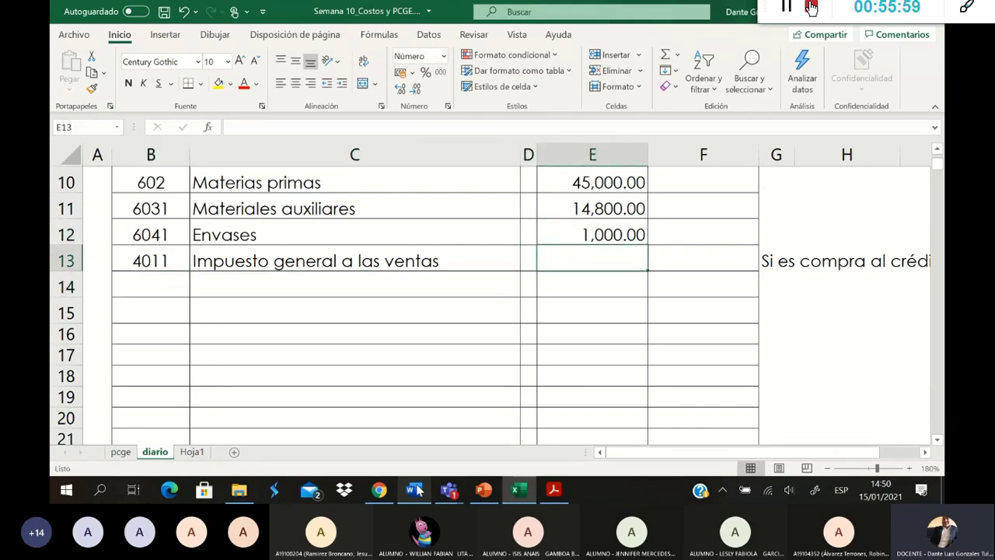
pyautogui.write('=')
pyautogui.press('Escape')
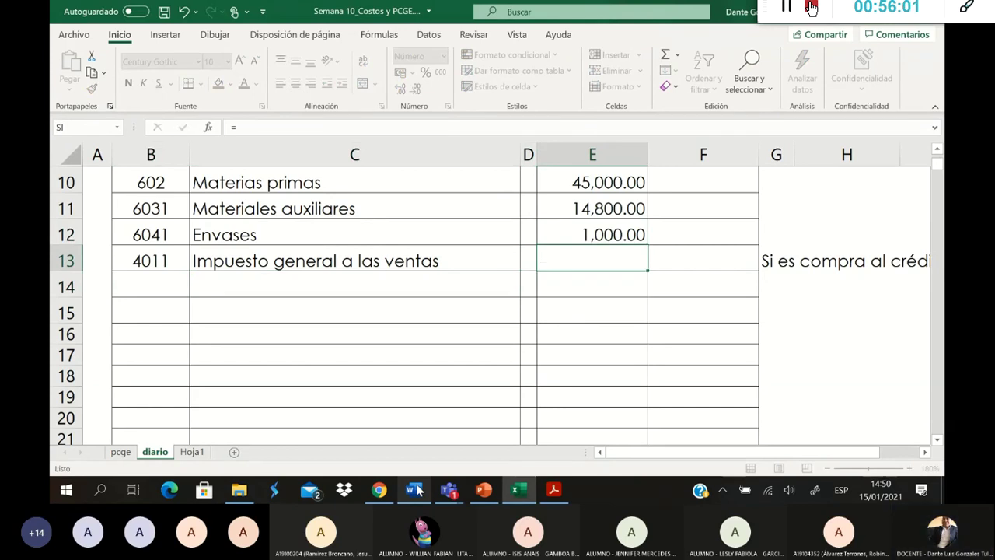
# Step: Label H10 as VC and sum the purchase amounts E10:E12 in I10
pyautogui.click(823, 187)
pyautogui.scroll(1, 831, 217)
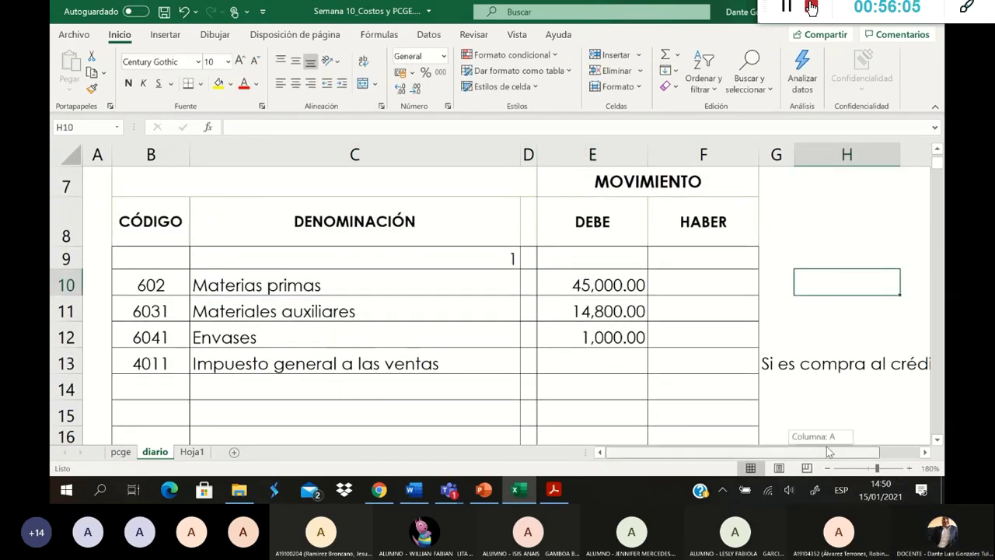
pyautogui.click(923, 453)
pyautogui.click(923, 452)
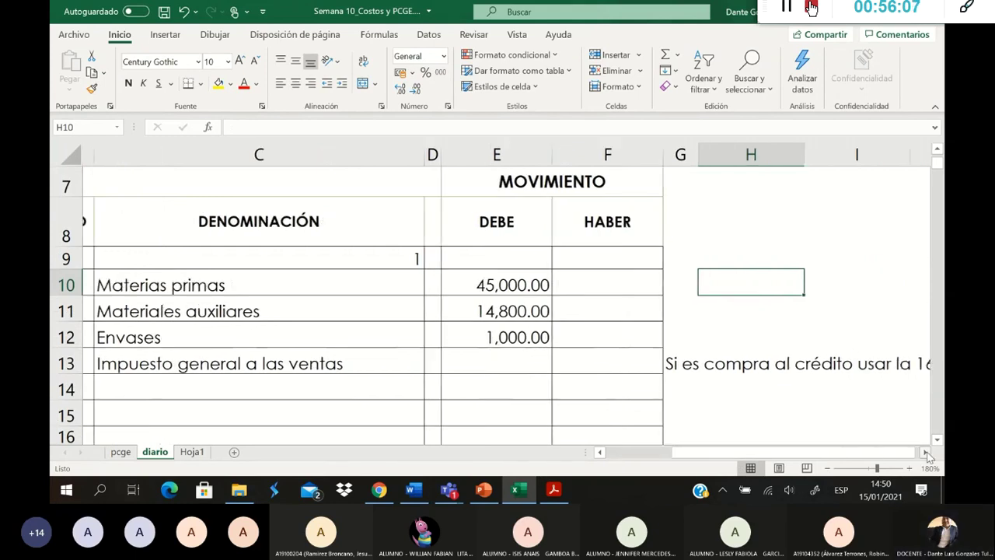
pyautogui.click(923, 453)
pyautogui.write('VC')
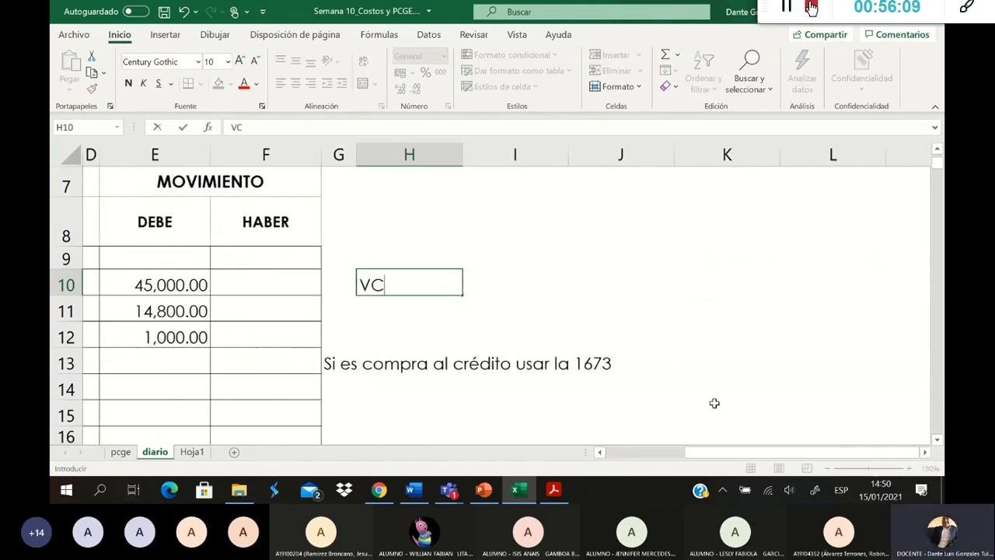
pyautogui.press('Tab')
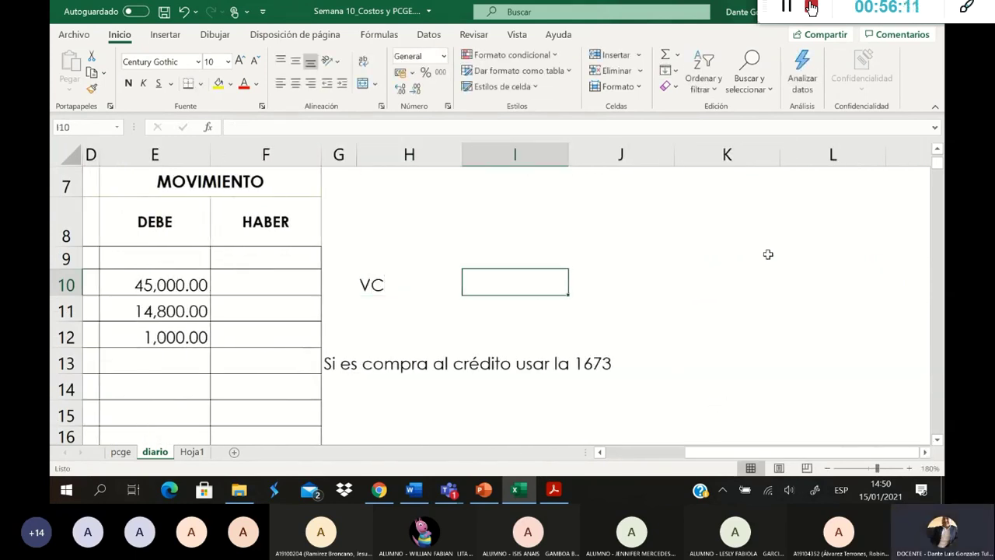
pyautogui.click(674, 56)
pyautogui.moveTo(189, 288); pyautogui.dragTo(196, 331)
pyautogui.press('Return')
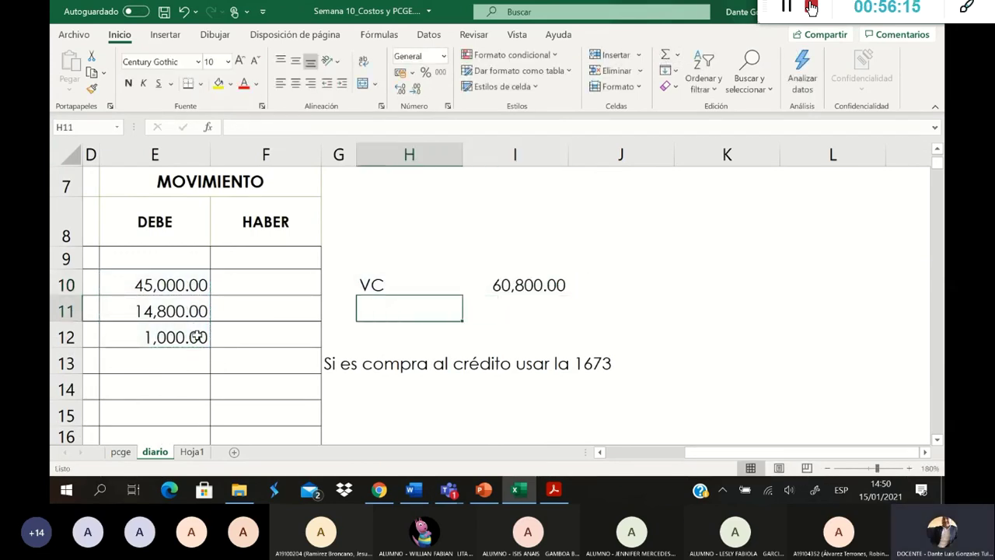
# Step: Label H11 as IGV and calculate 18% of the VC amount in I11
pyautogui.write('IGV')
pyautogui.press('Tab')
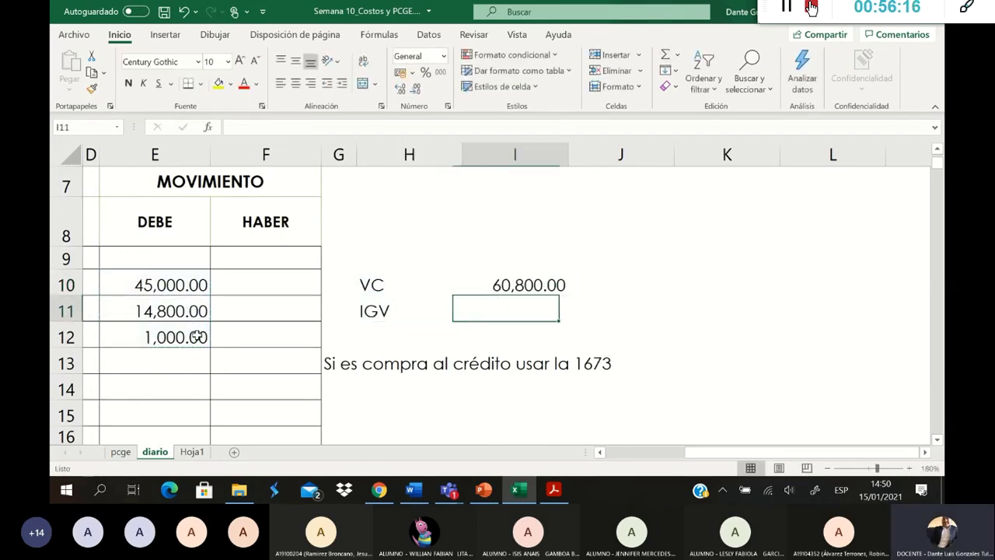
pyautogui.write('=')
pyautogui.press('Up')
pyautogui.write('*18%')
pyautogui.press('Return')
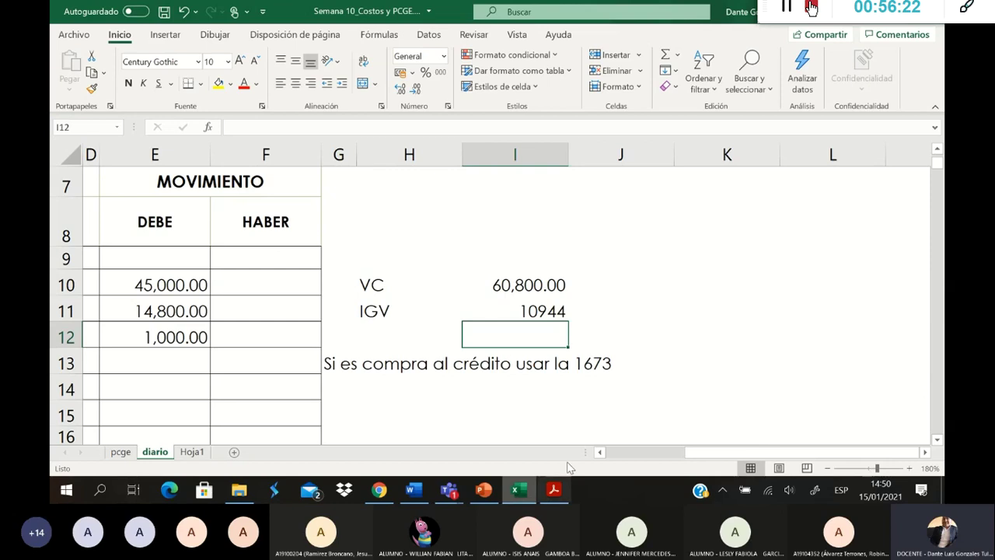
# Step: Enter 10944 as the debit for the Impuesto general a las ventas line in E13
pyautogui.hscroll(-5, 629, 460)
pyautogui.click(580, 363)
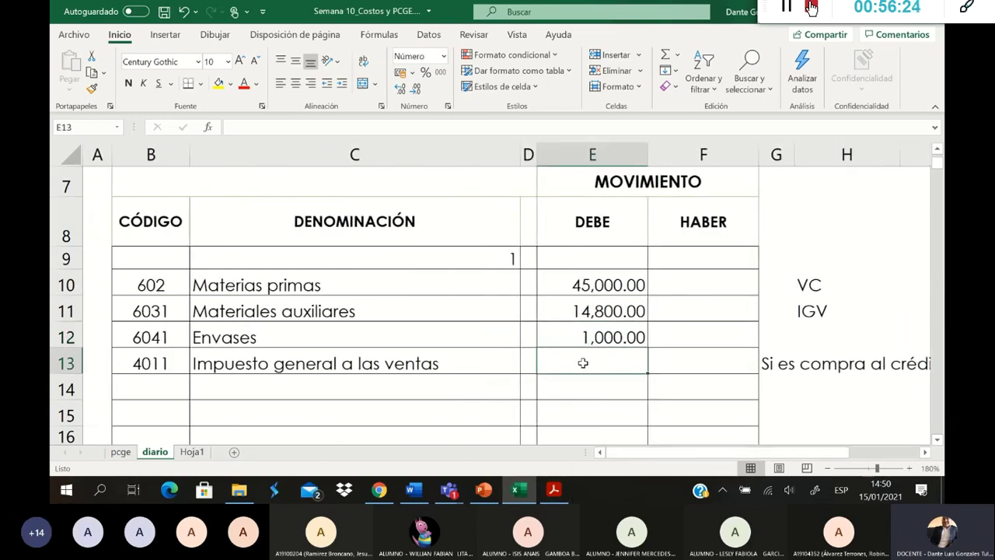
pyautogui.write('10944')
pyautogui.press('Tab')
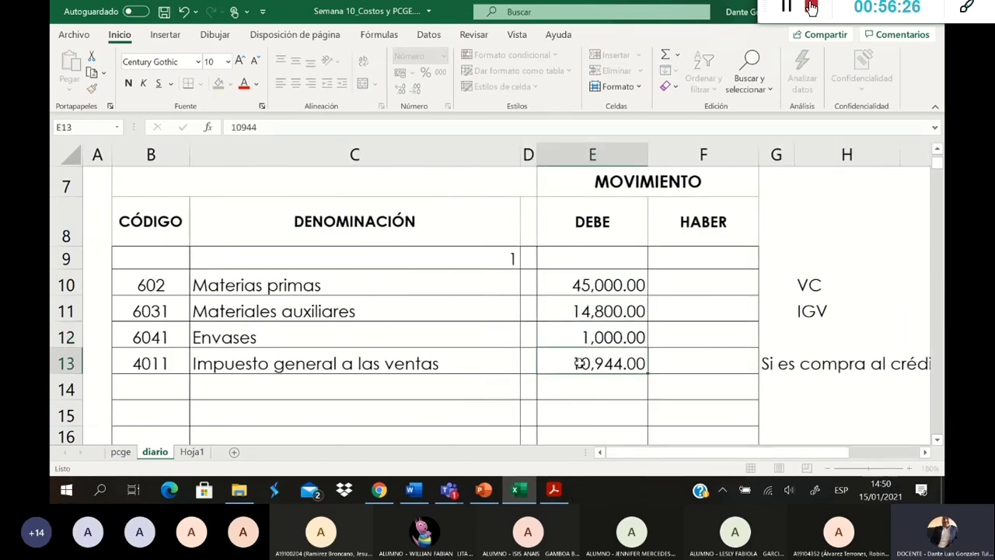
# Step: Enter account code 4212 in B14 and copy the cell format of B13 onto it
pyautogui.press('Return')
pyautogui.press('Left')
pyautogui.press('Left')
pyautogui.press('Left')
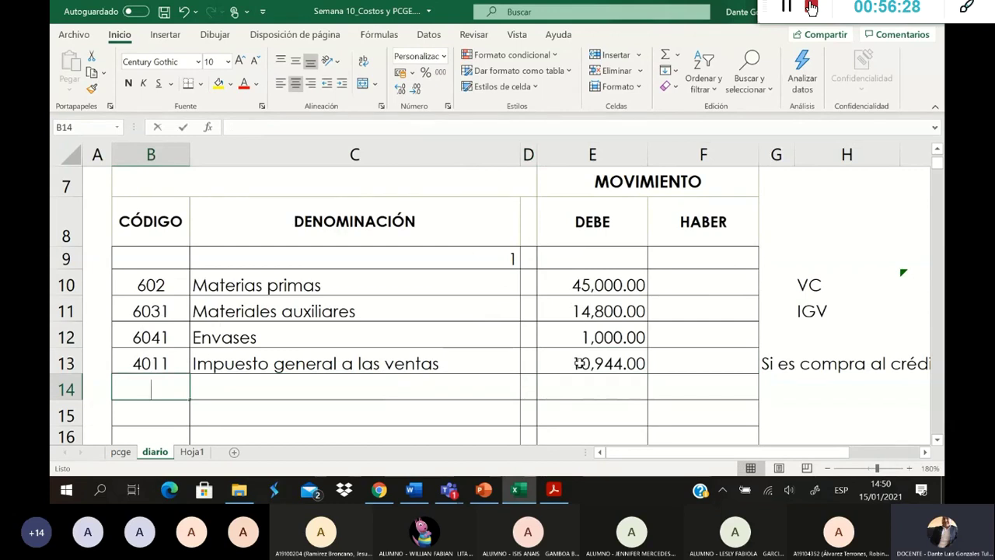
pyautogui.write('4212')
pyautogui.press('Tab')
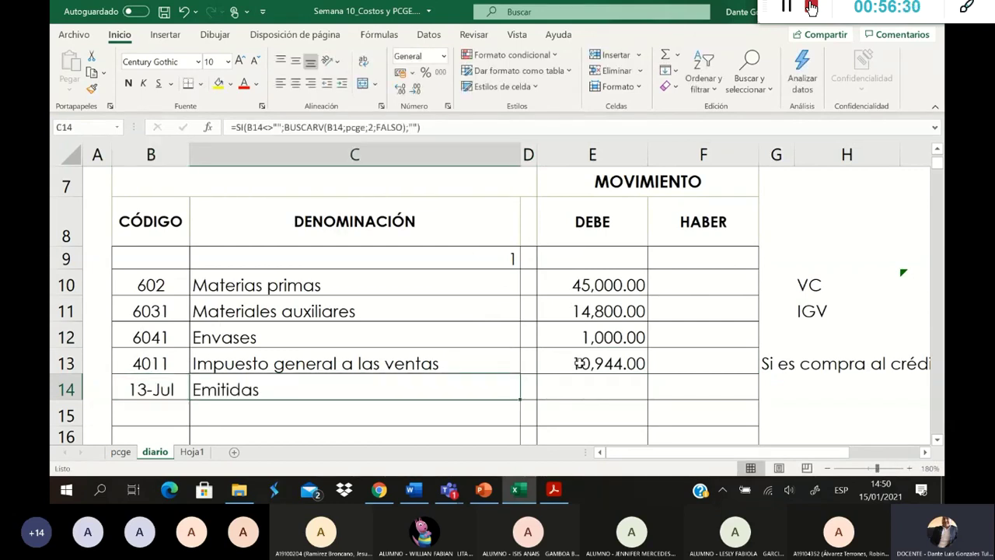
pyautogui.press('Left')
pyautogui.click(173, 361)
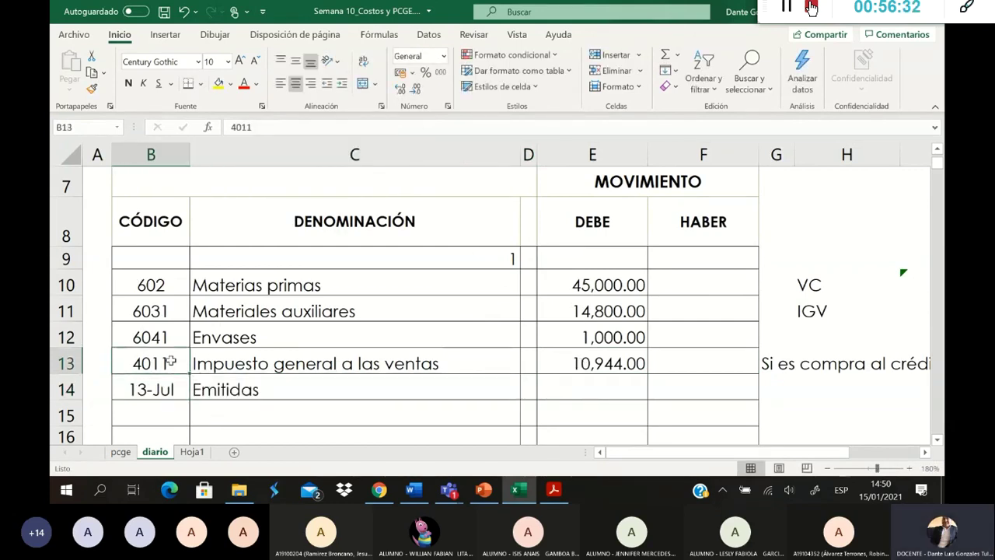
pyautogui.click(92, 87)
pyautogui.click(148, 385)
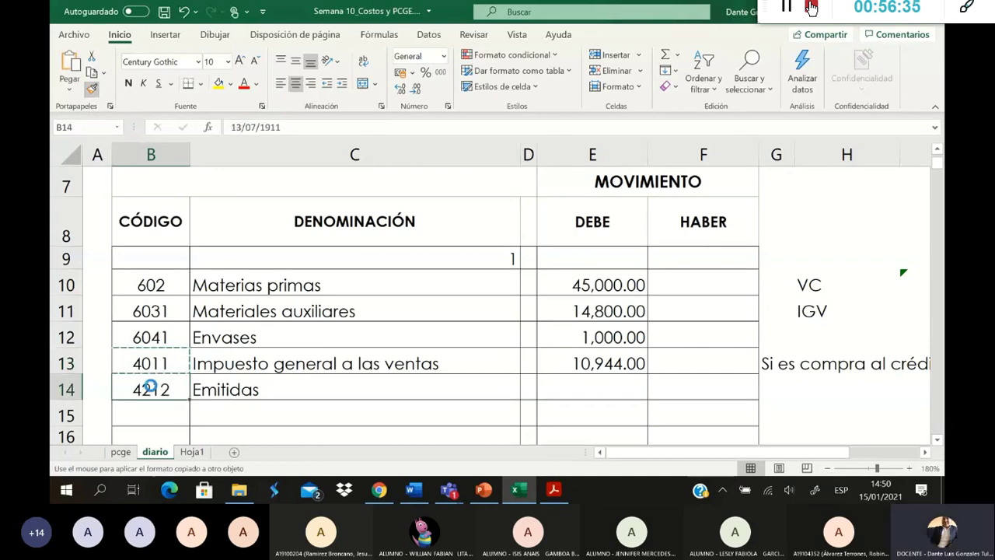
# Step: Calculate the credit for account 4212 in F14 as the sum of the debits E10:E13
pyautogui.click(585, 389)
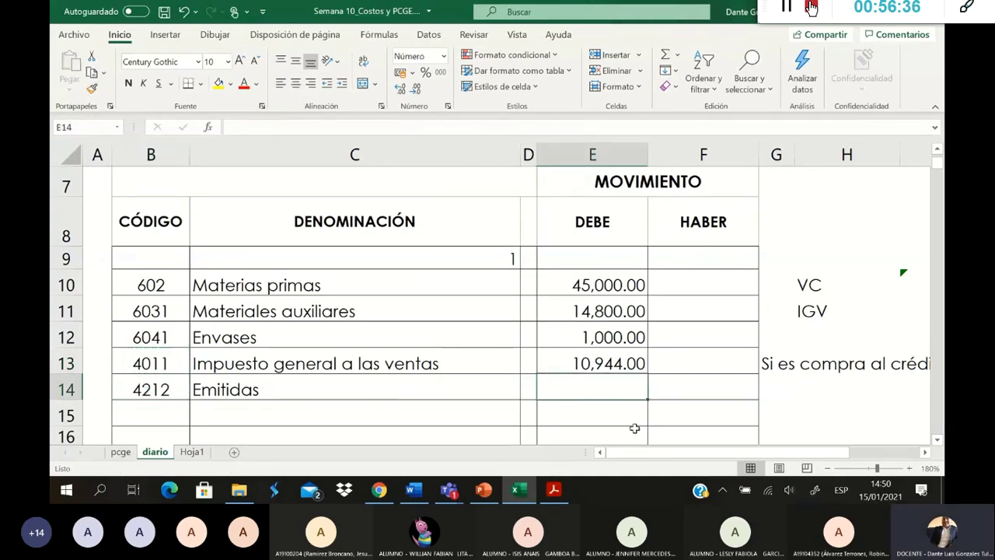
pyautogui.click(719, 388)
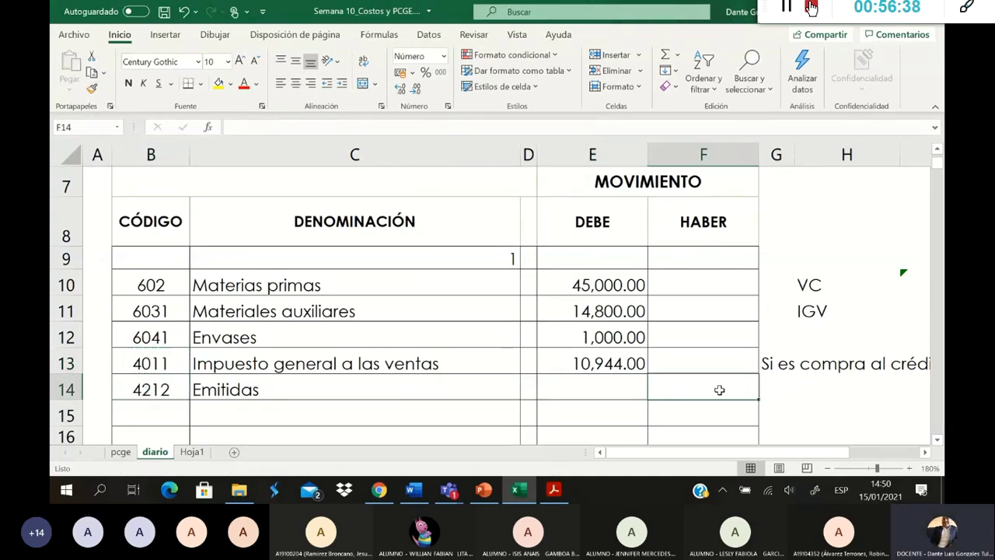
pyautogui.click(665, 56)
pyautogui.moveTo(606, 284); pyautogui.dragTo(617, 362)
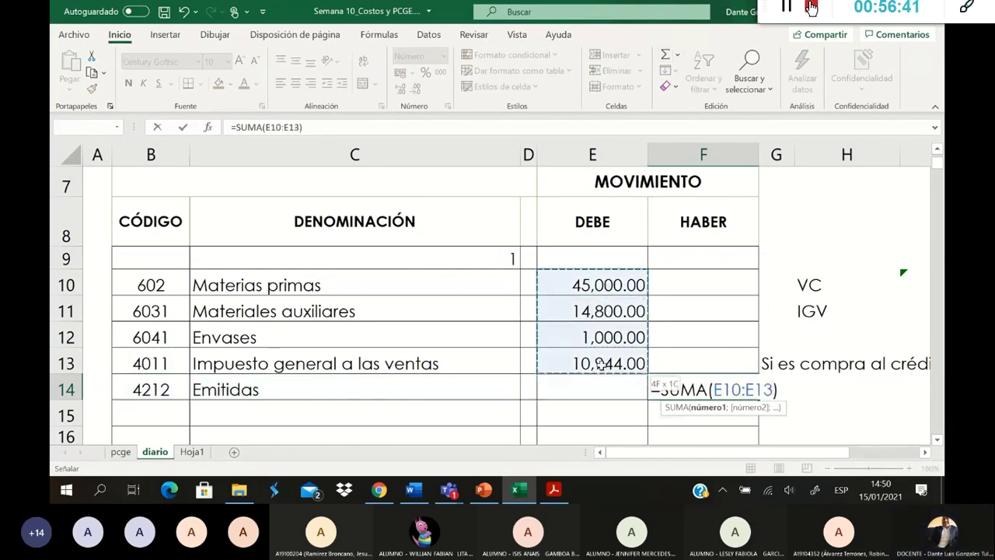
pyautogui.press('Return')
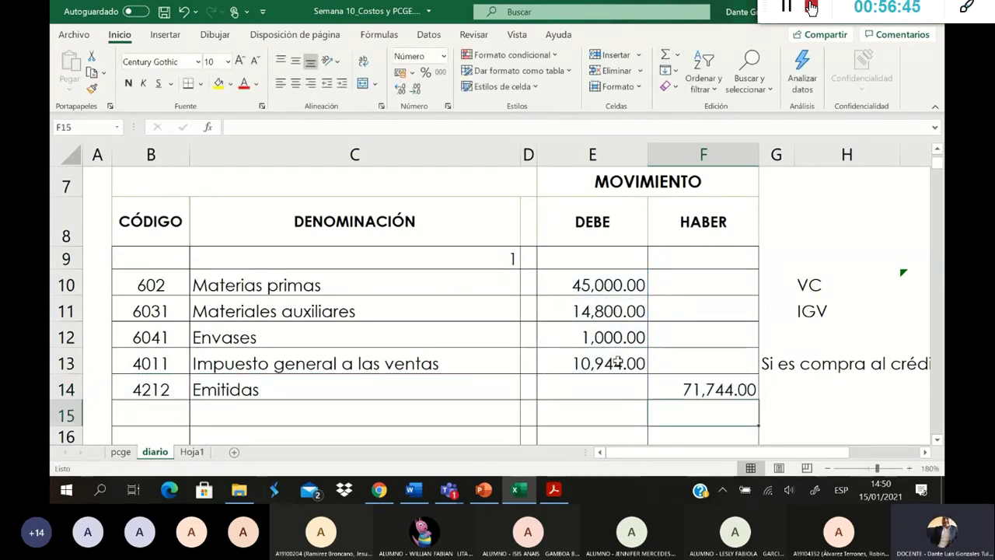
# Step: Enter 02-01 as the date of the first journal entry in B15
pyautogui.press('Down')
pyautogui.press('Left')
pyautogui.press('Left')
pyautogui.press('Left')
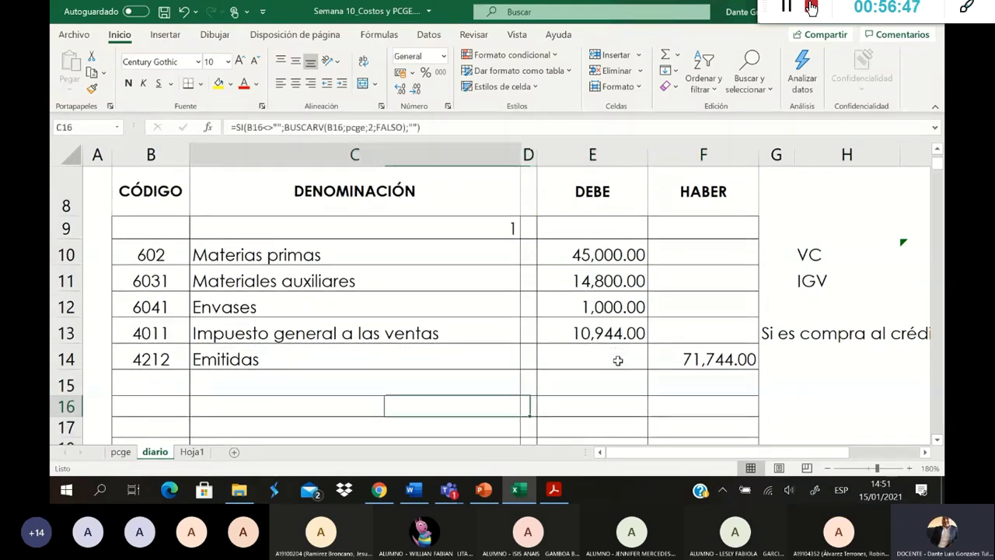
pyautogui.press('Up')
pyautogui.press('Left')
pyautogui.write('02')
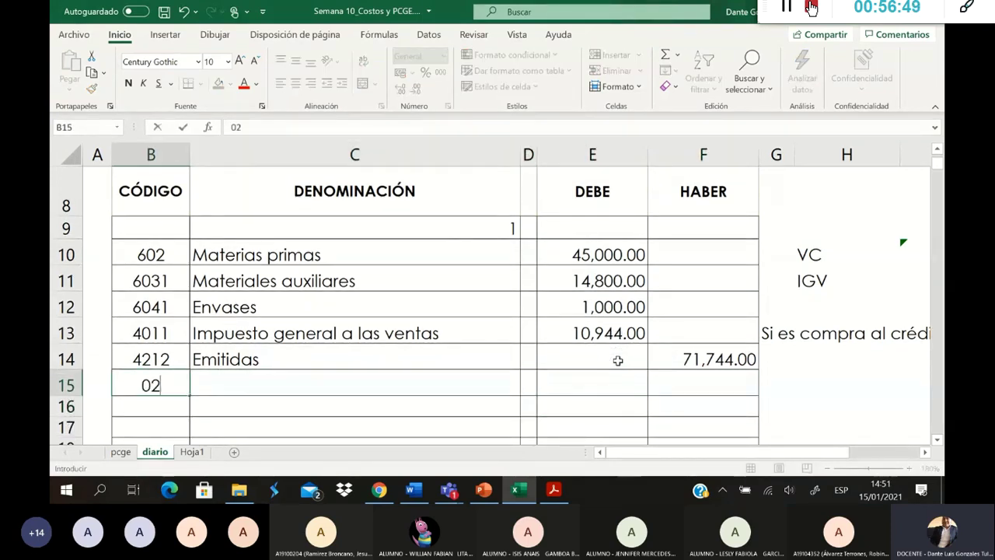
pyautogui.write('-01')
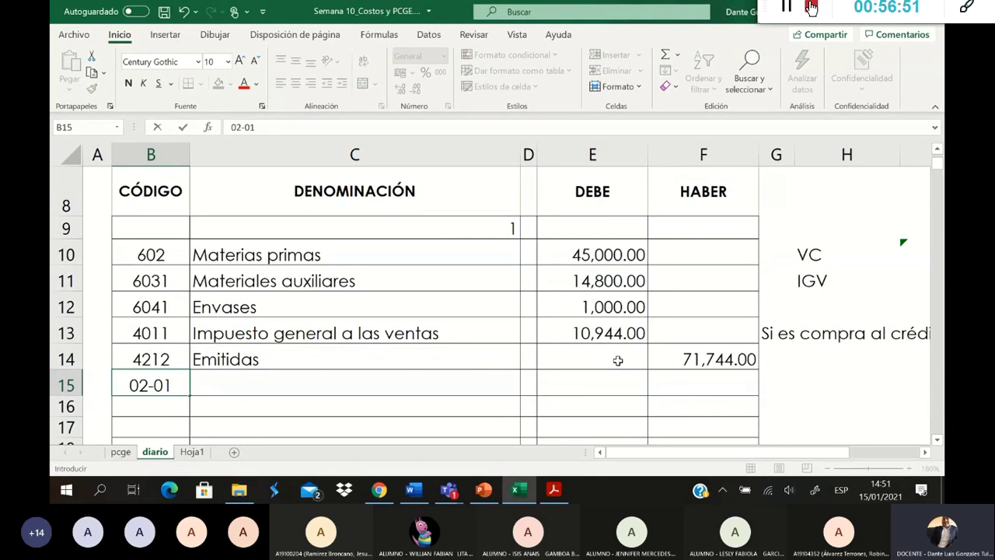
pyautogui.press('Tab')
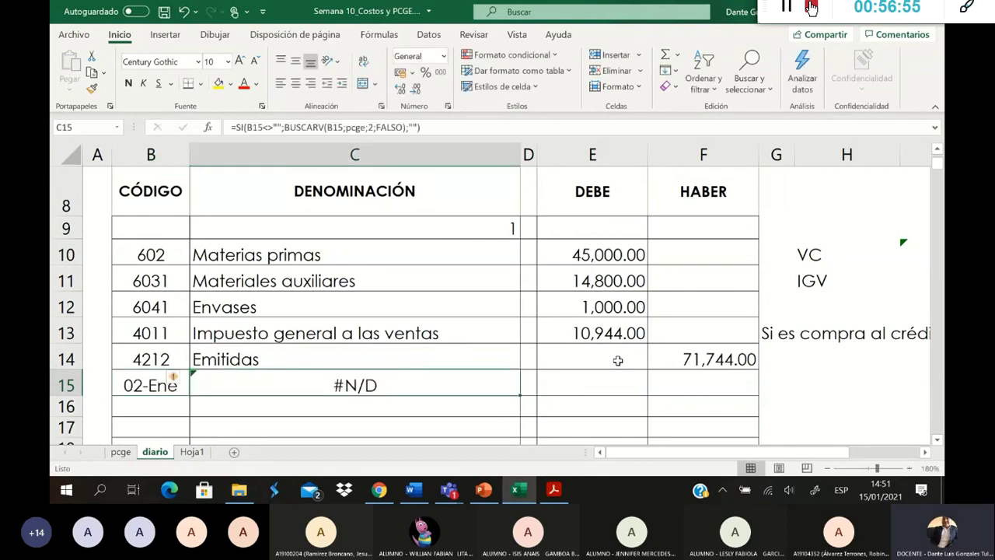
# Step: Enter "Por la compra de inv para prod" as the description of the first entry in C15
pyautogui.write('Po')
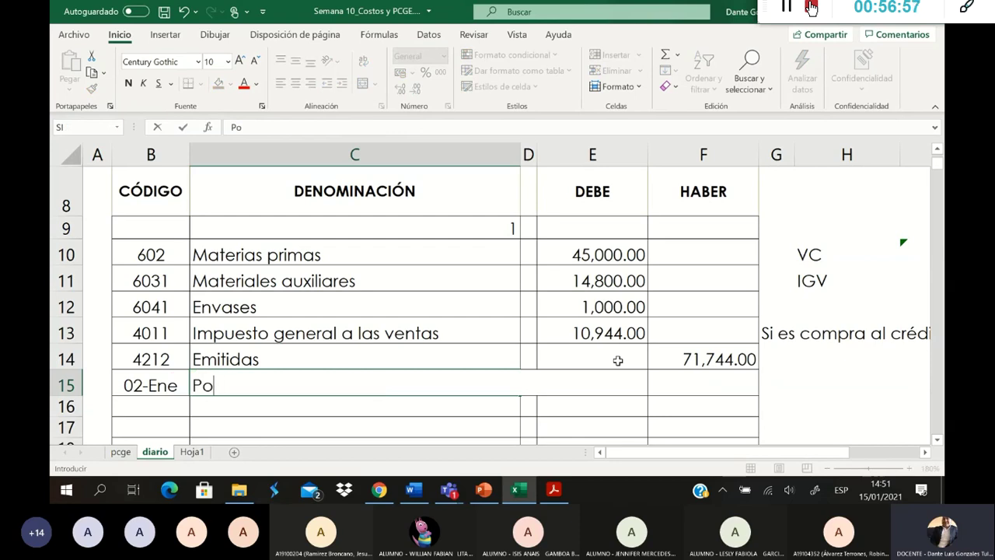
pyautogui.write('r la compr')
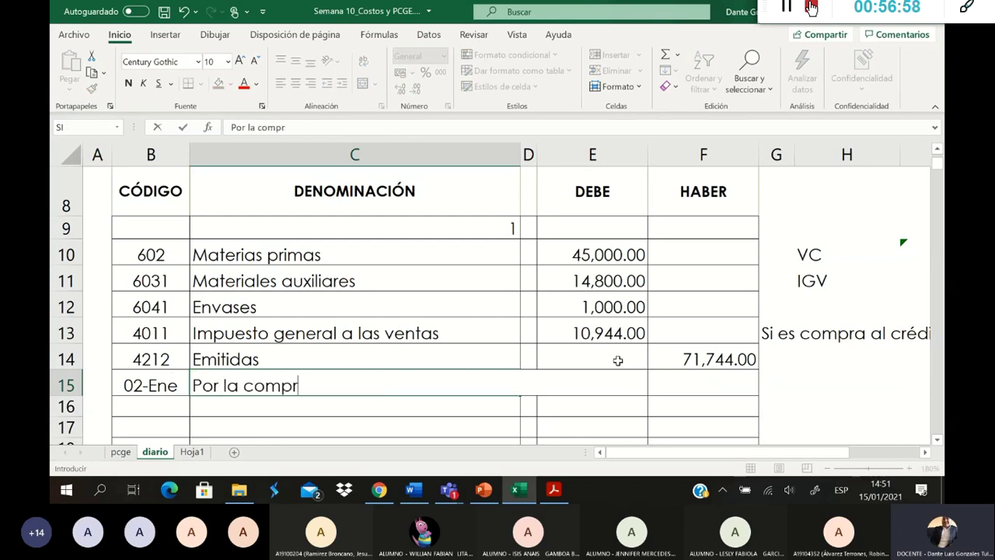
pyautogui.write('a de')
pyautogui.write('inv para ')
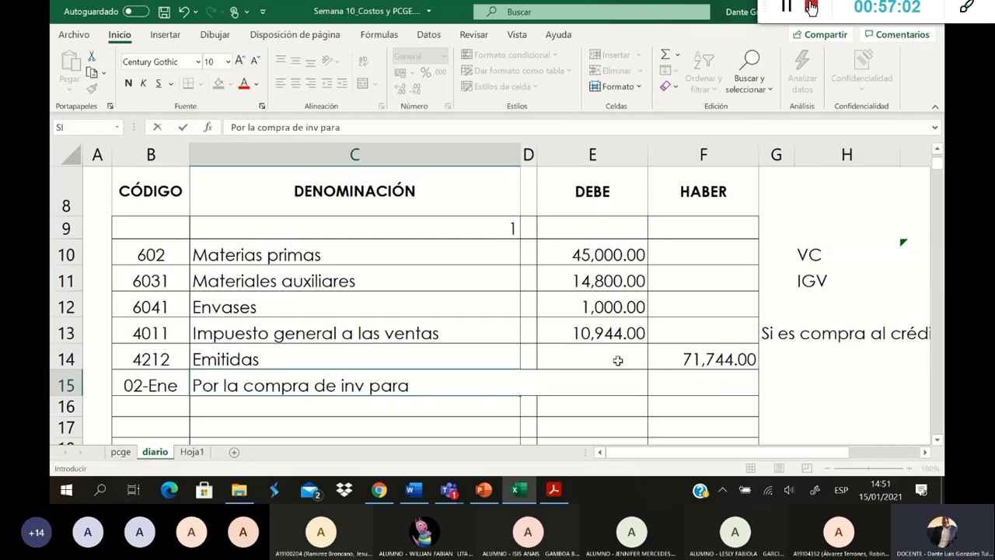
pyautogui.write('prod')
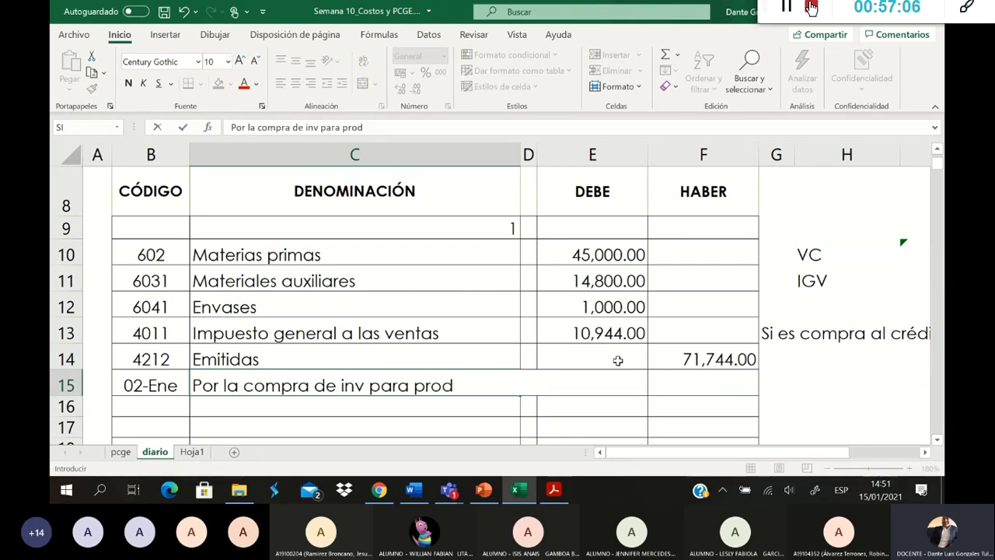
pyautogui.press('Return')
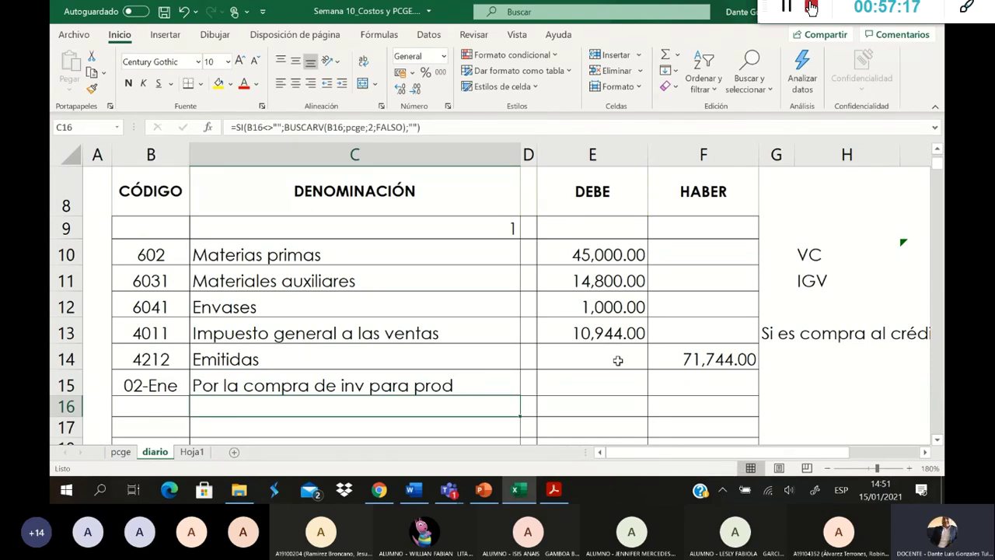
# Step: Number the second journal entry by entering 2 in C16
pyautogui.press('Left')
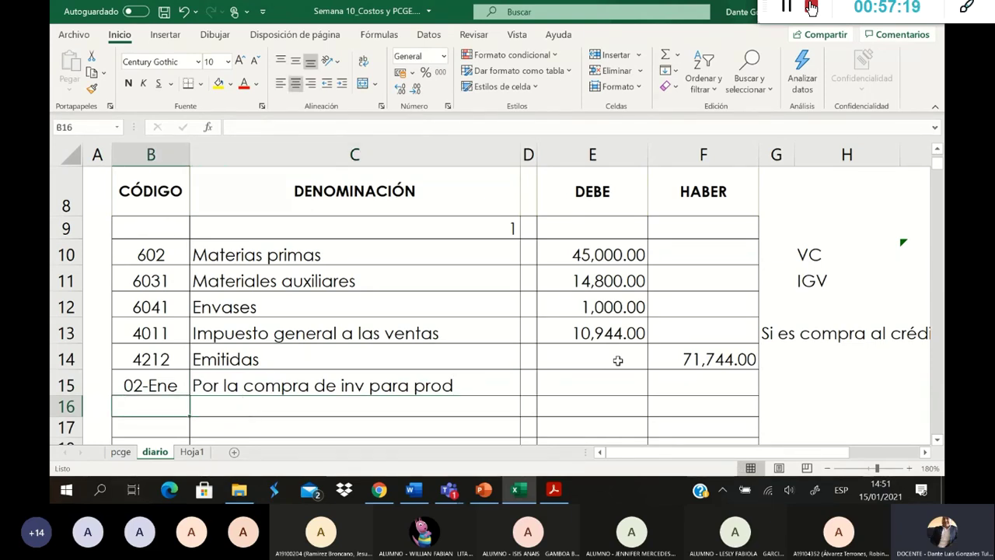
pyautogui.press('Right')
pyautogui.write('2')
pyautogui.press('Return')
pyautogui.press('Left')
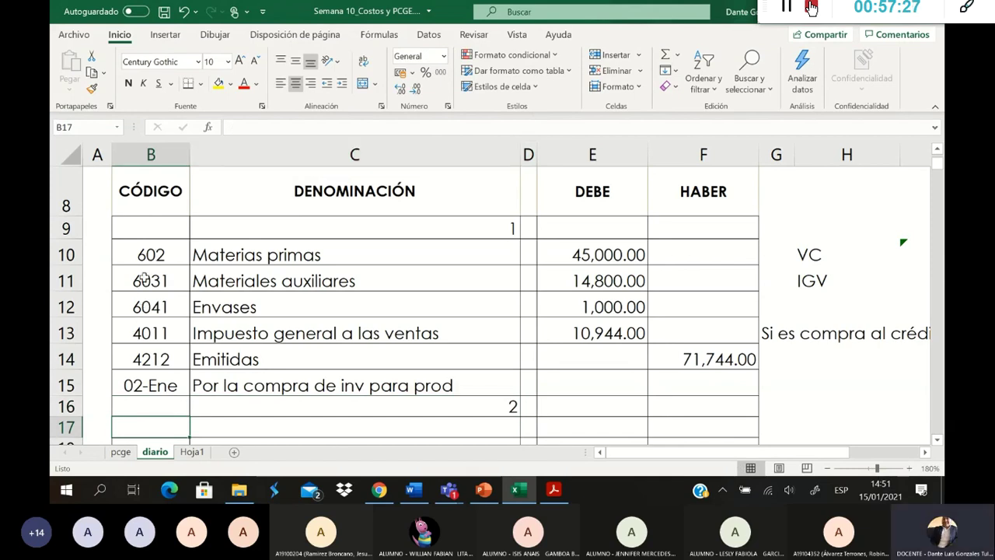
# Step: Switch to the Microsoft Teams class meeting and look through its participant list
pyautogui.scroll(-1, 143, 276)
pyautogui.scroll(-2, 144, 276)
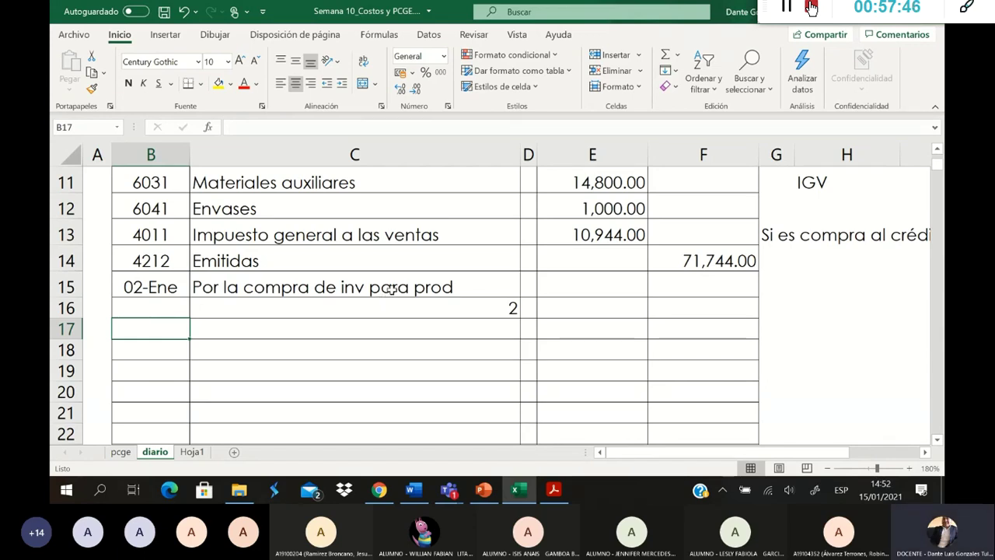
pyautogui.scroll(1, 393, 288)
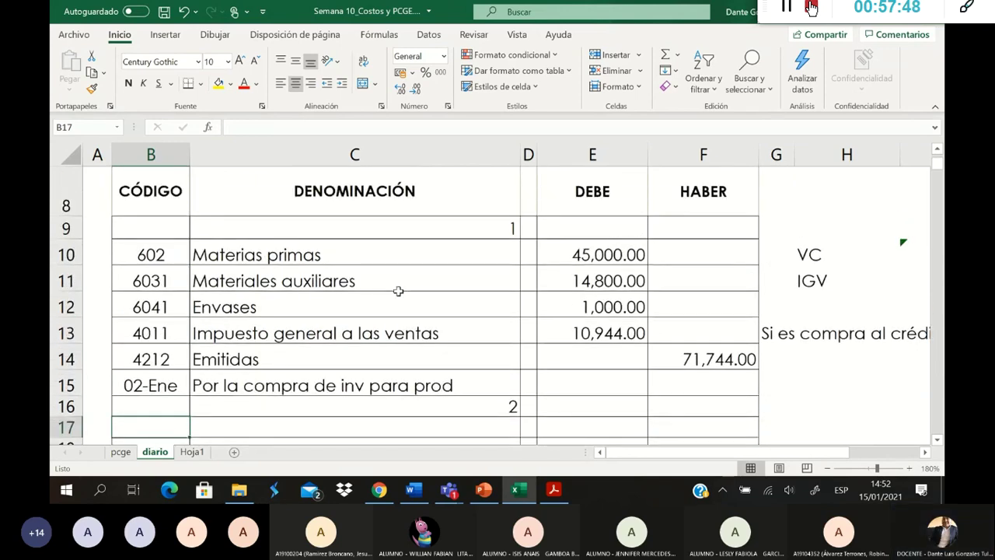
pyautogui.scroll(-1, 398, 291)
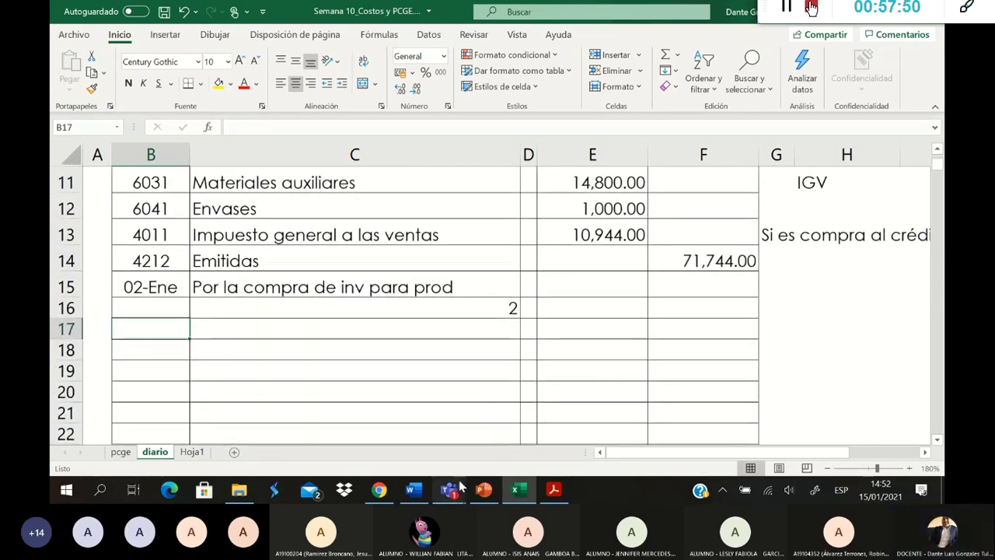
pyautogui.moveTo(461, 494)
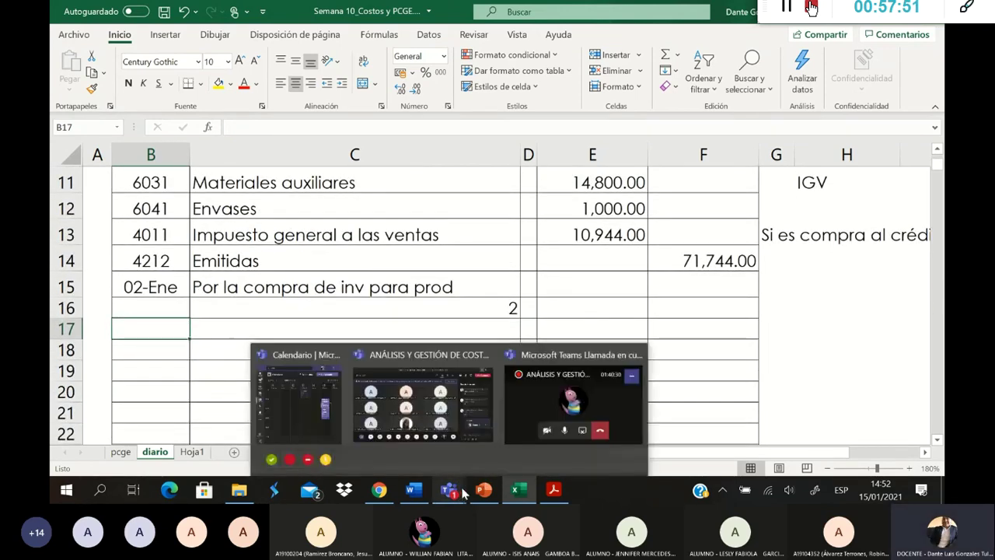
pyautogui.click(470, 420)
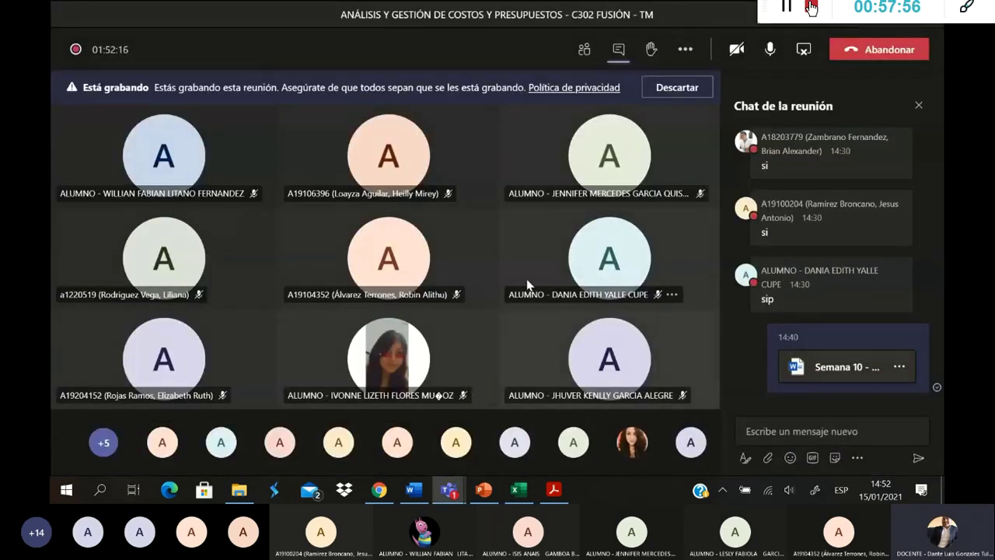
pyautogui.click(584, 49)
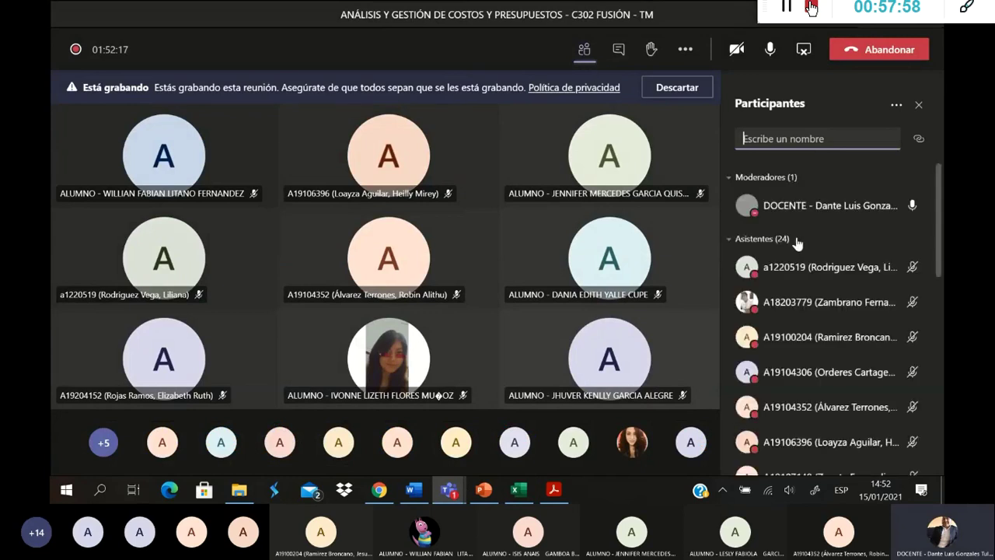
pyautogui.scroll(-8, 794, 249)
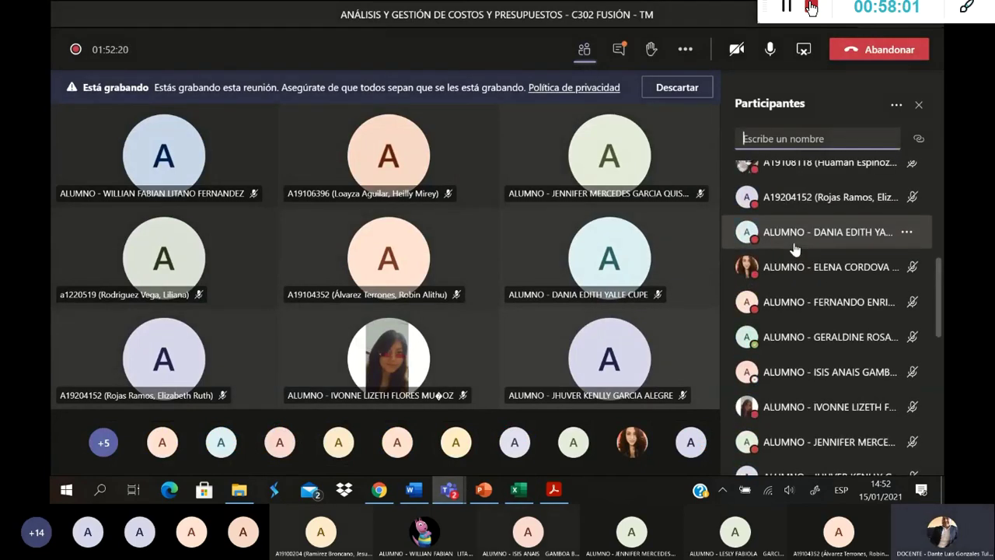
pyautogui.scroll(-3, 794, 249)
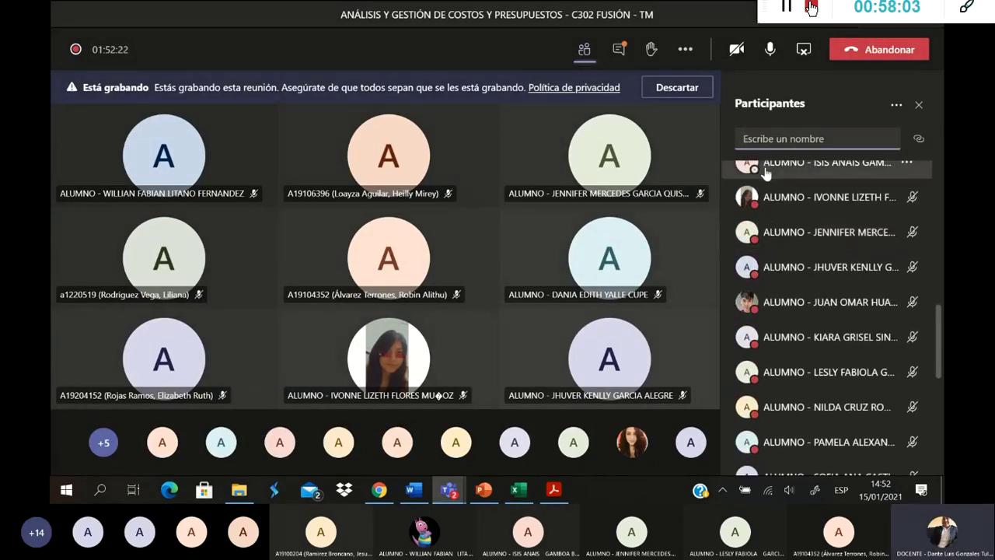
pyautogui.scroll(-4, 778, 233)
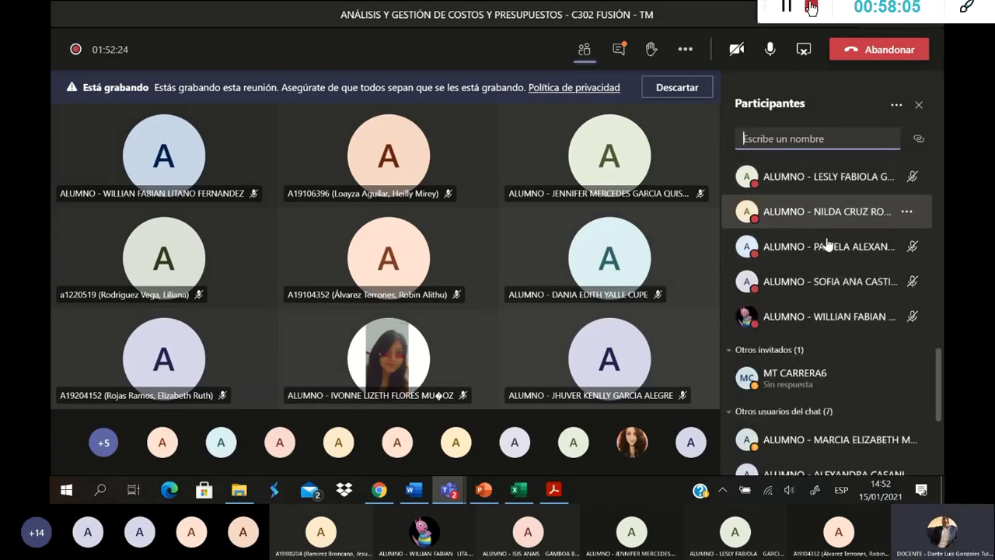
pyautogui.scroll(15, 758, 233)
pyautogui.click(824, 132)
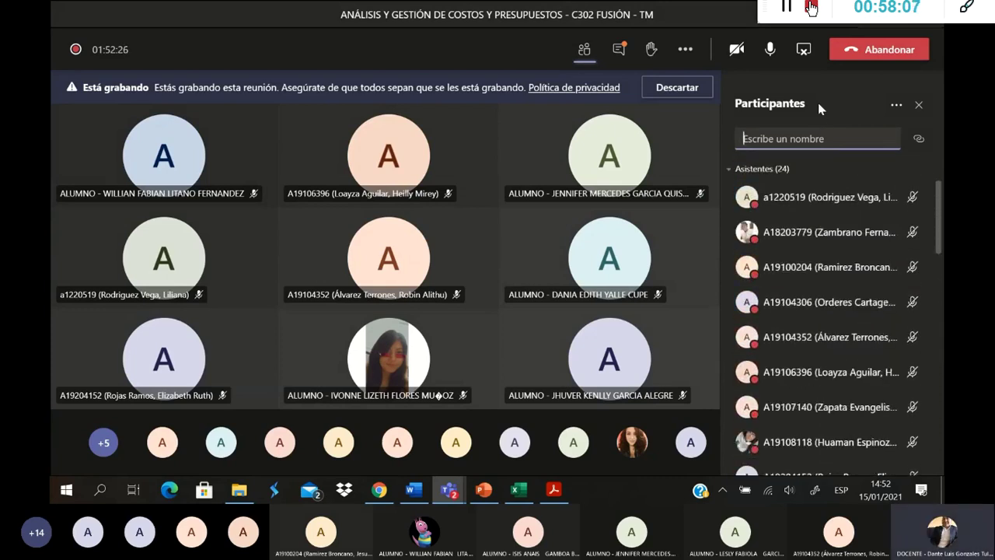
# Step: Read the students' replies in the meeting chat and return to Excel to review the Materias primas line in row 10
pyautogui.click(626, 57)
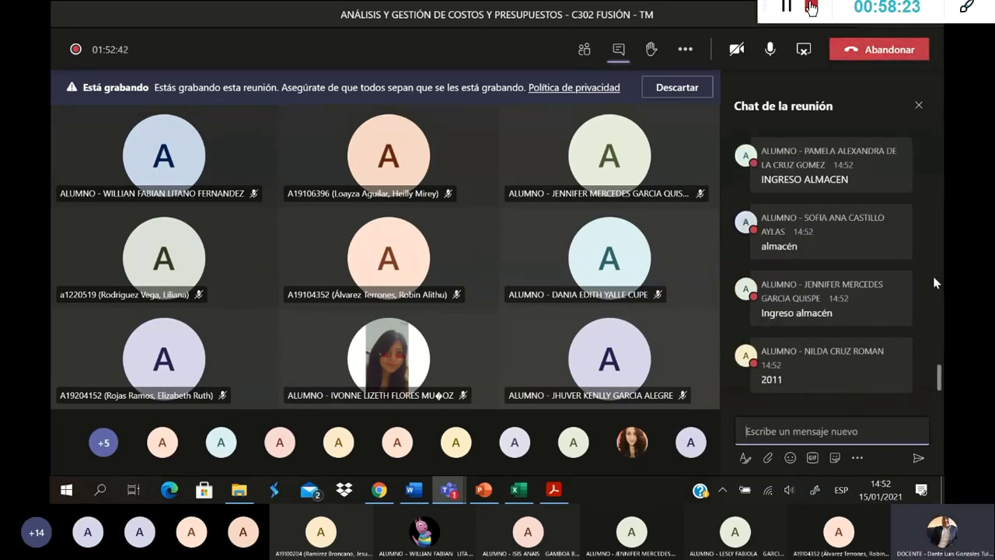
pyautogui.hotkey('alt', 'Tab')
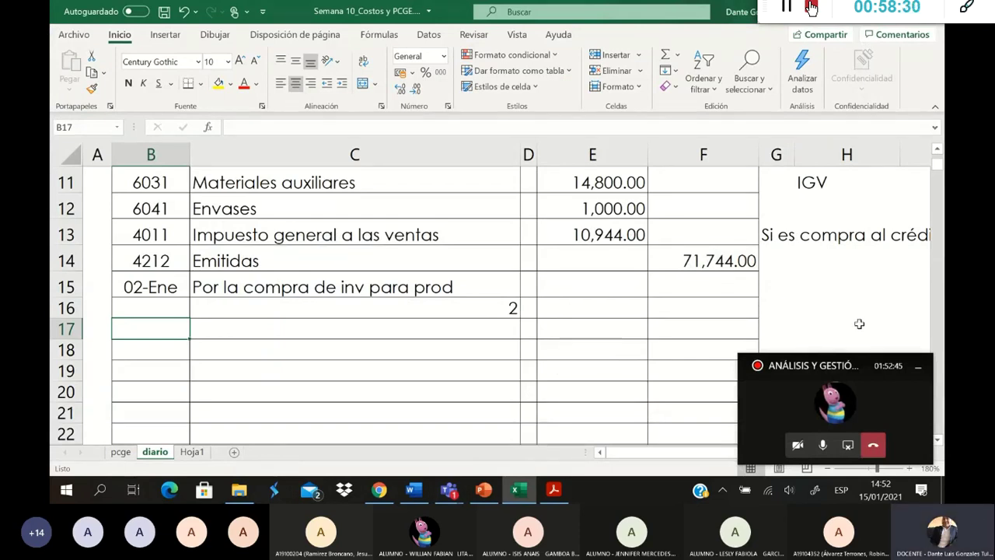
pyautogui.scroll(1, 860, 324)
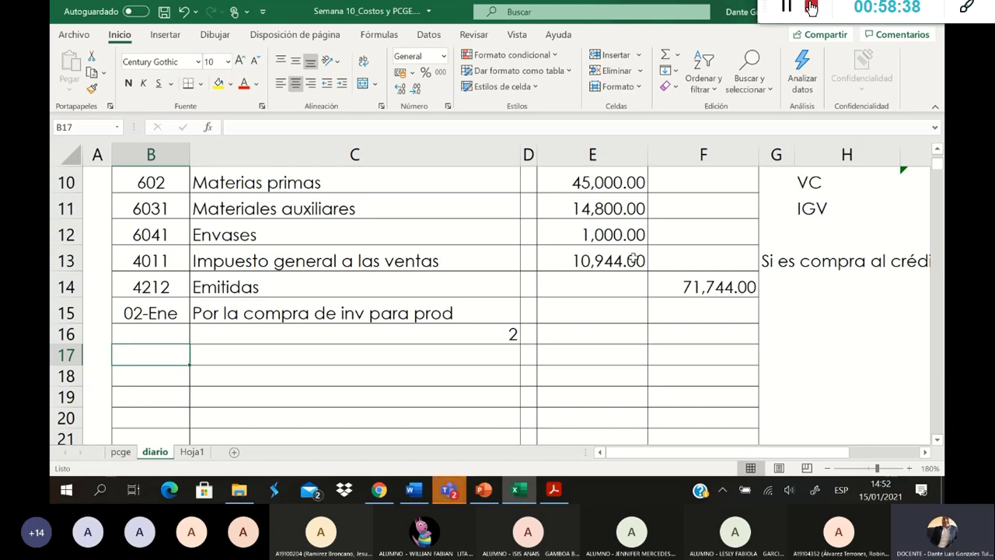
pyautogui.click(307, 189)
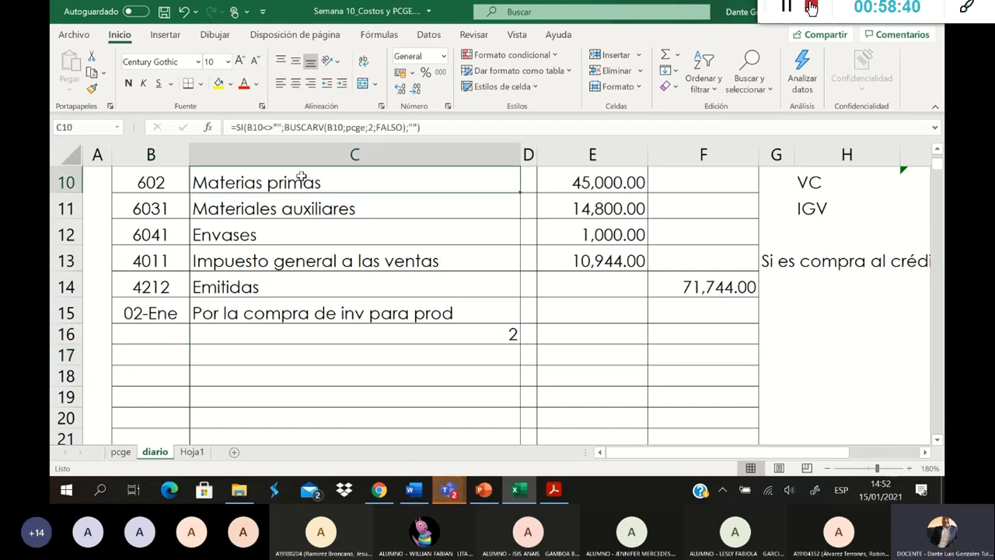
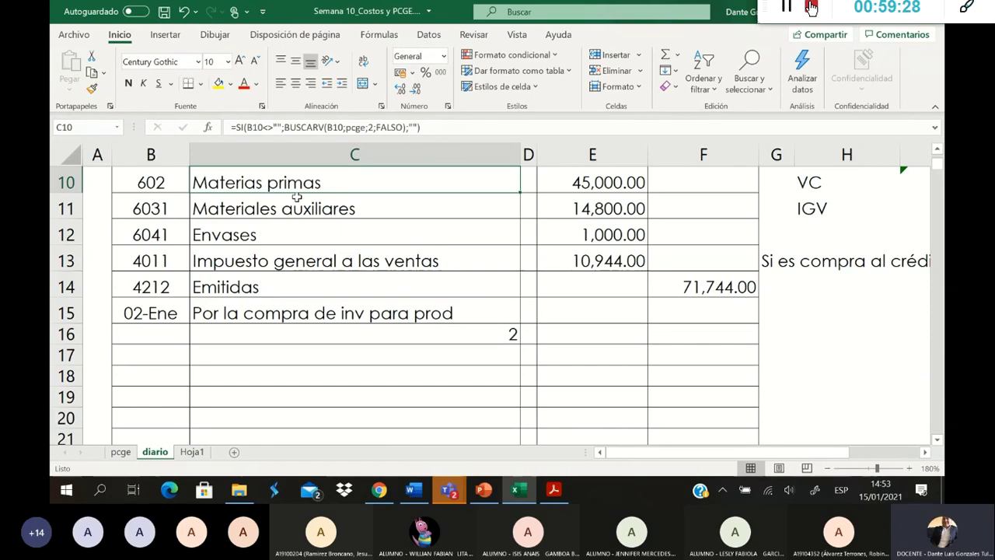
pyautogui.click(187, 354)
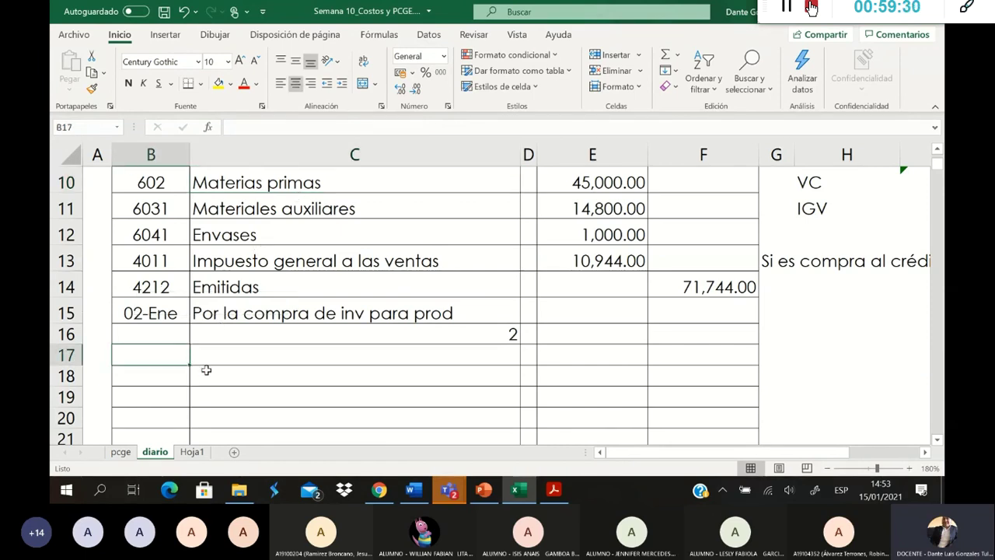
pyautogui.click(218, 180)
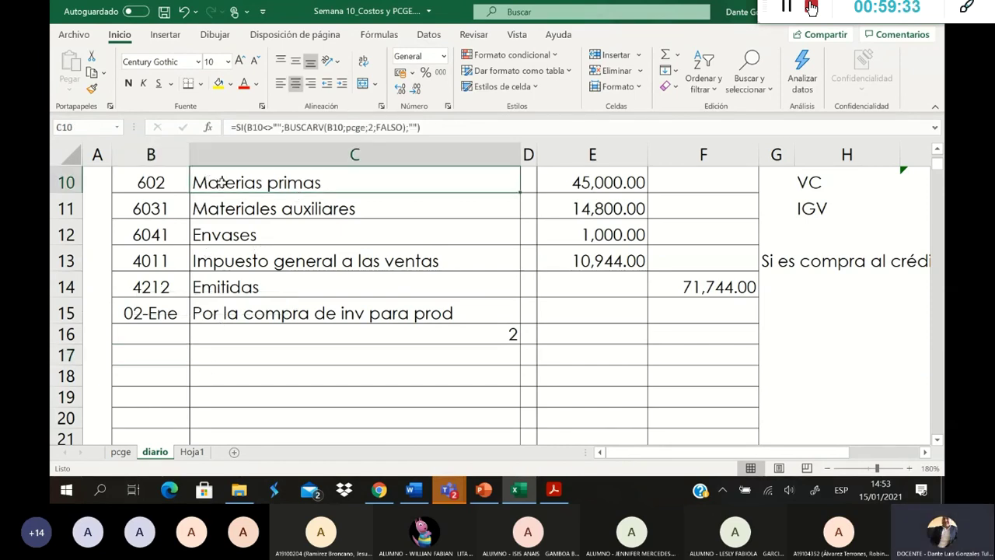
# Step: Try account code 2011 on the first line of the second entry in B17
pyautogui.click(161, 351)
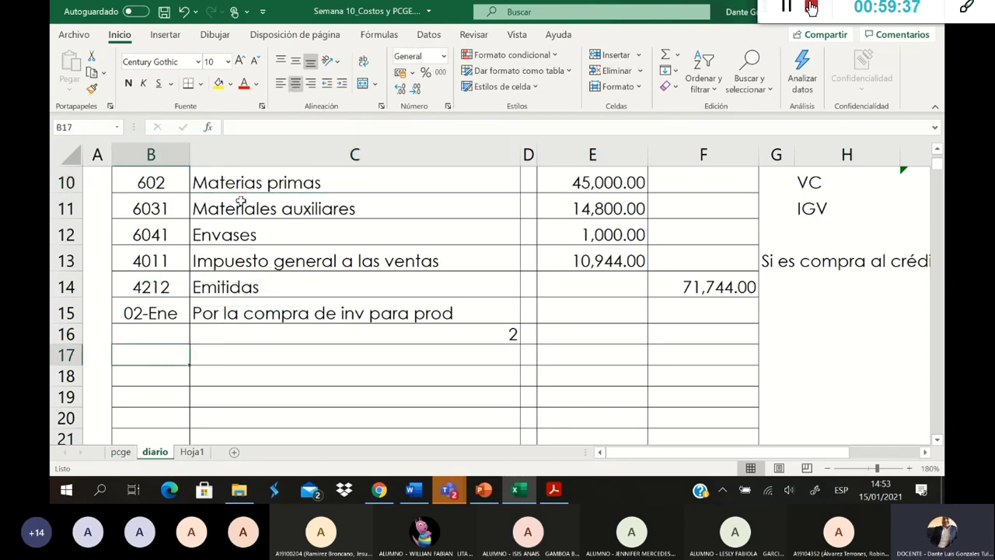
pyautogui.write('2011')
pyautogui.press('Return')
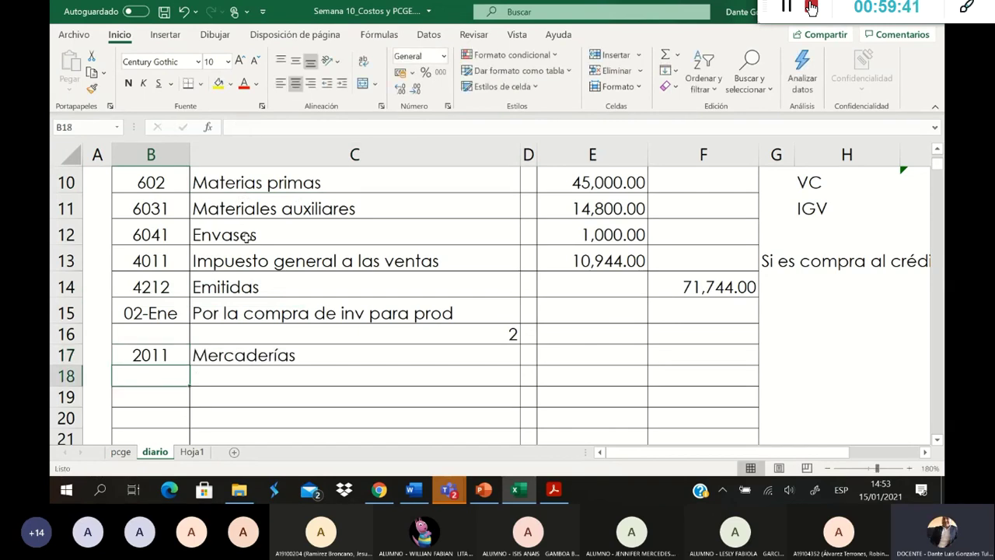
# Step: Set the account code in B17 to 2411
pyautogui.press('Up')
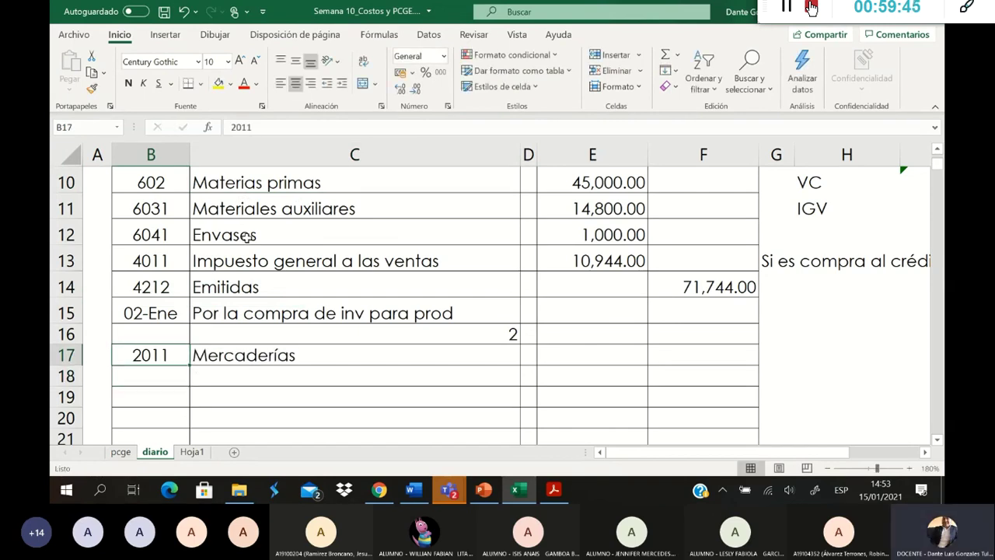
pyautogui.write('2411')
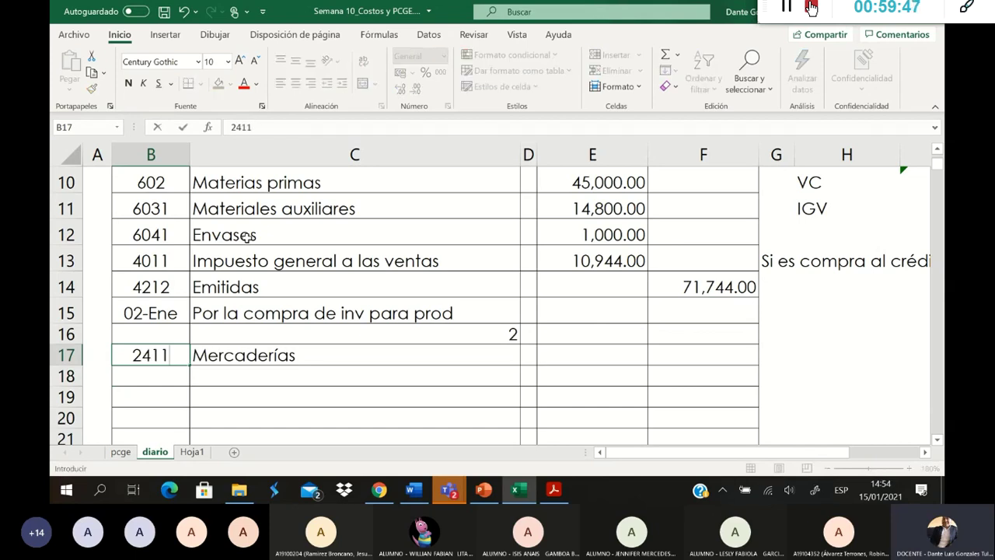
pyautogui.press('Return')
pyautogui.press('Up')
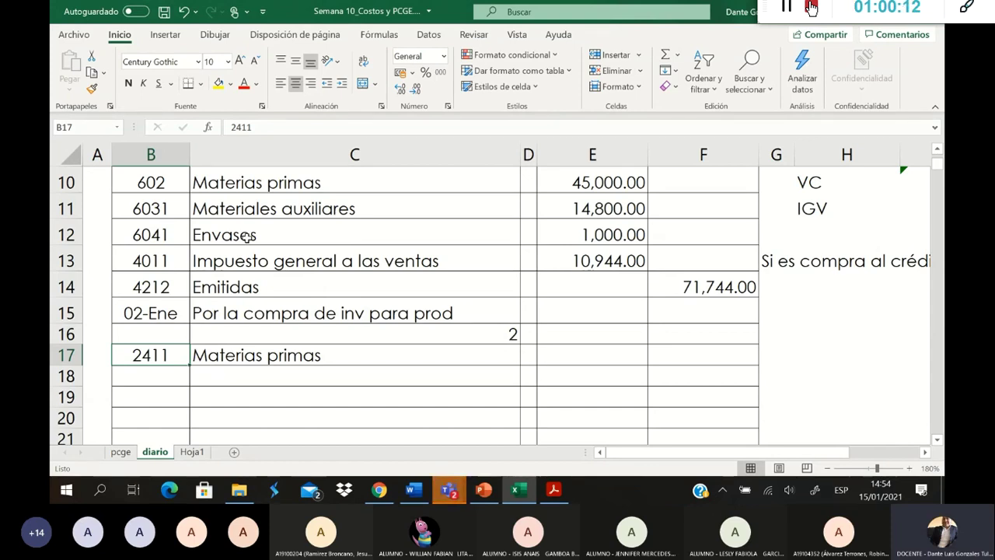
# Step: Link the debit of account 2411 in E17 to the Materias primas purchase amount in E10
pyautogui.press('Right')
pyautogui.press('Right')
pyautogui.press('Right')
pyautogui.write('=')
pyautogui.click(587, 183)
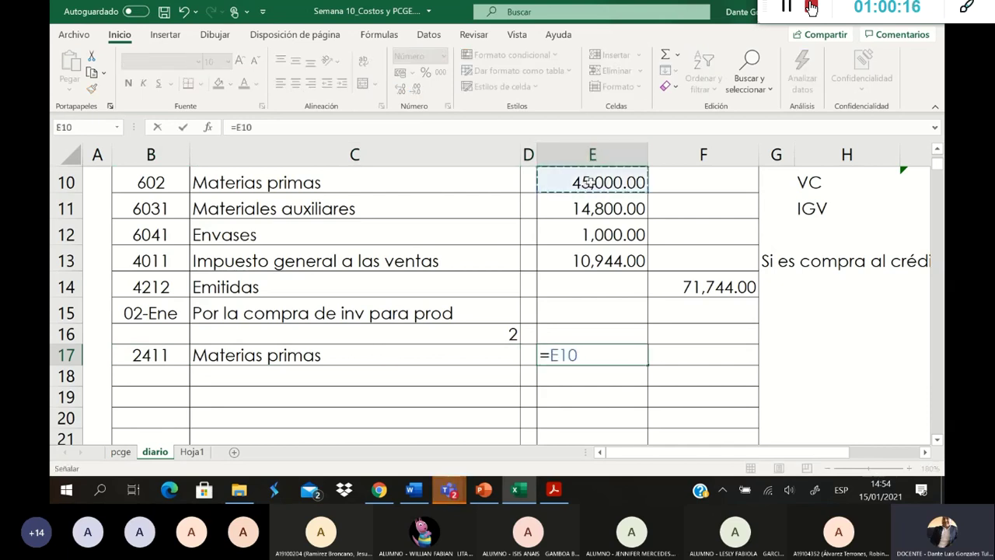
pyautogui.press('Return')
pyautogui.press('Left')
pyautogui.press('Left')
pyautogui.press('Left')
pyautogui.press('Left')
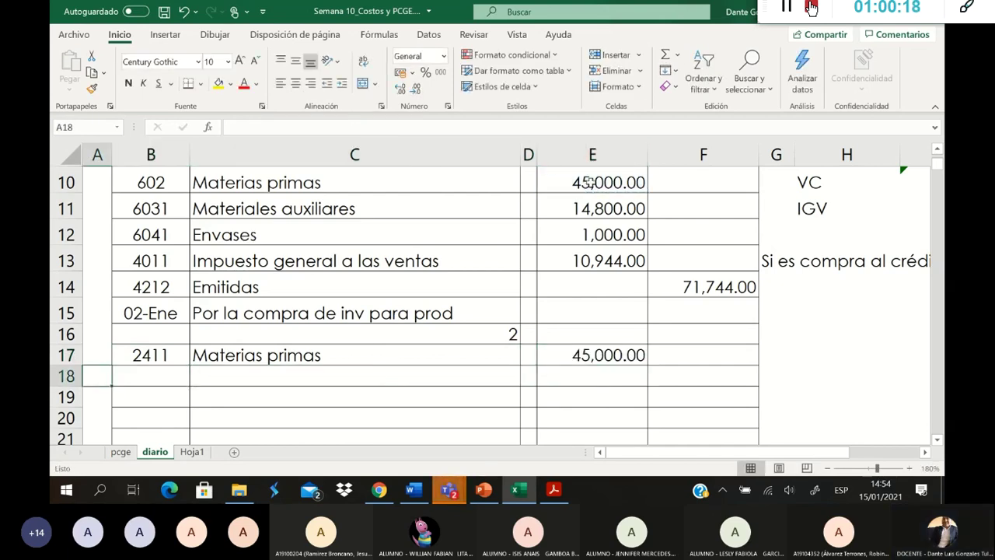
# Step: Enter account code 251 in B18 for the Materiales auxiliares line of the second entry
pyautogui.press('Right')
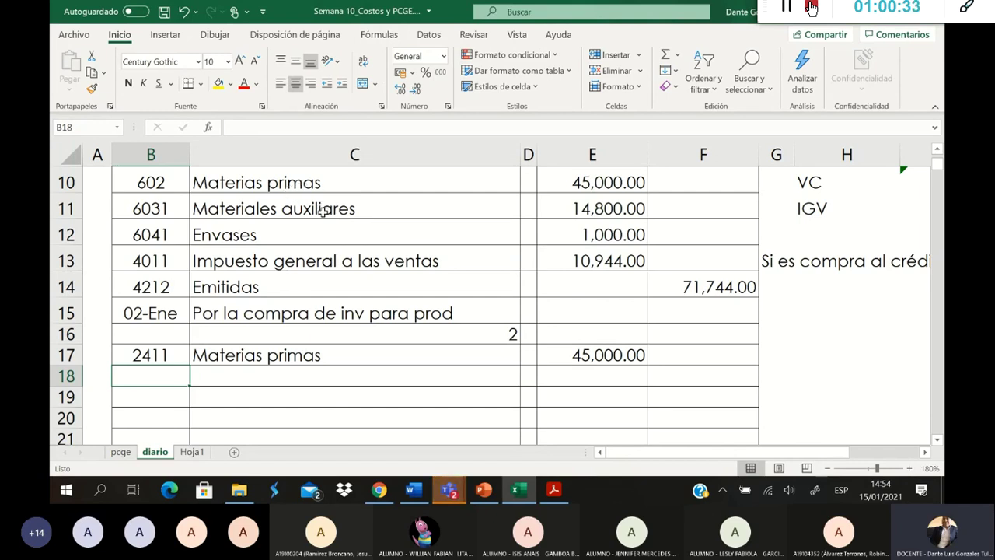
pyautogui.click(355, 184)
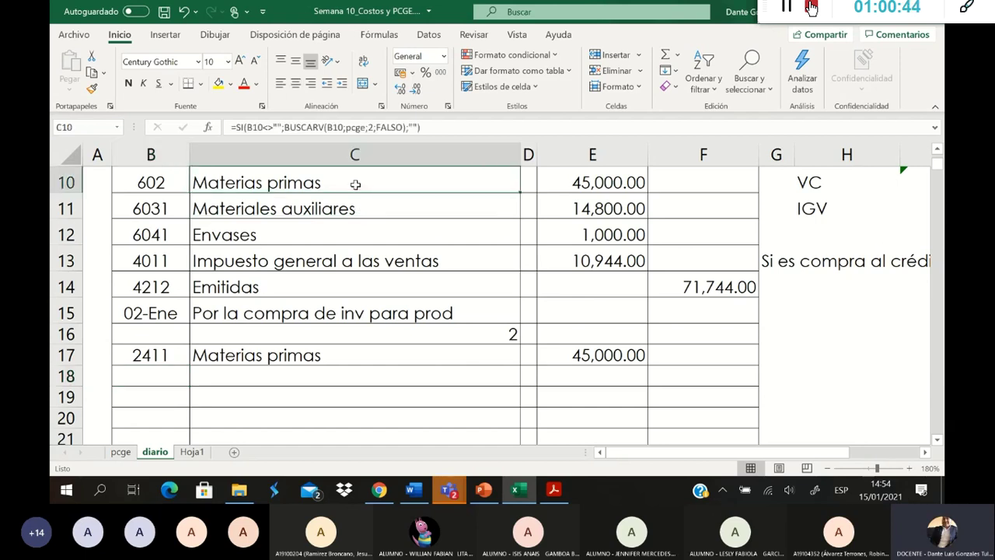
pyautogui.click(185, 356)
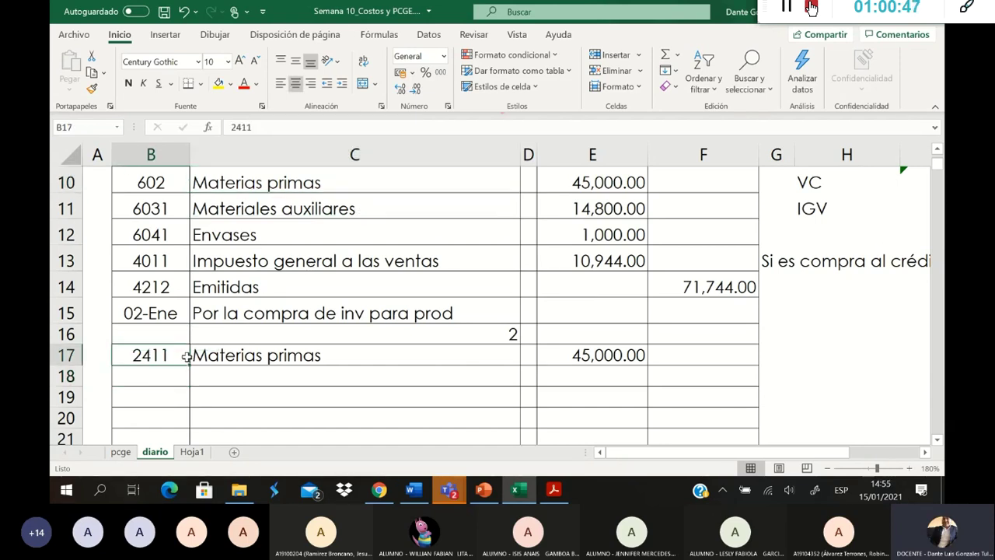
pyautogui.click(242, 211)
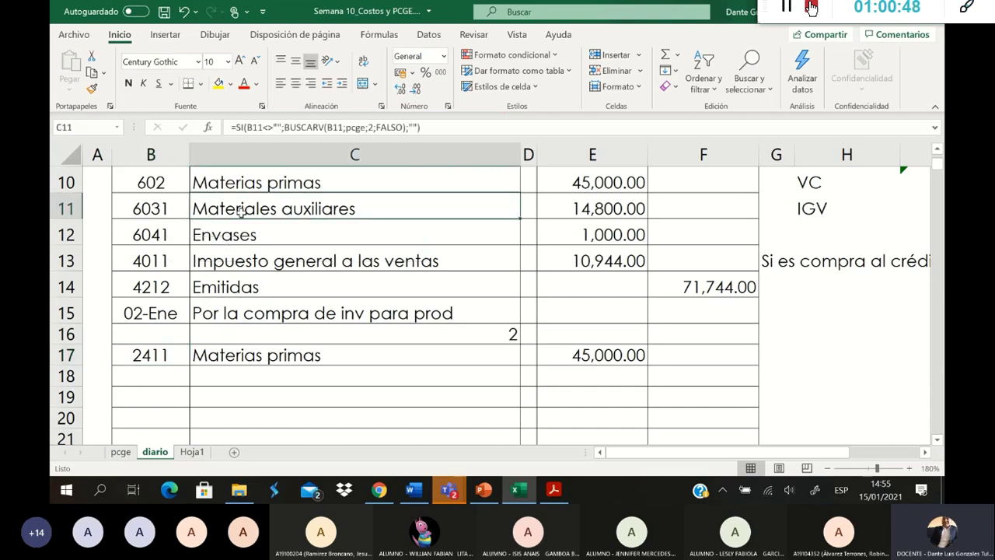
pyautogui.click(163, 376)
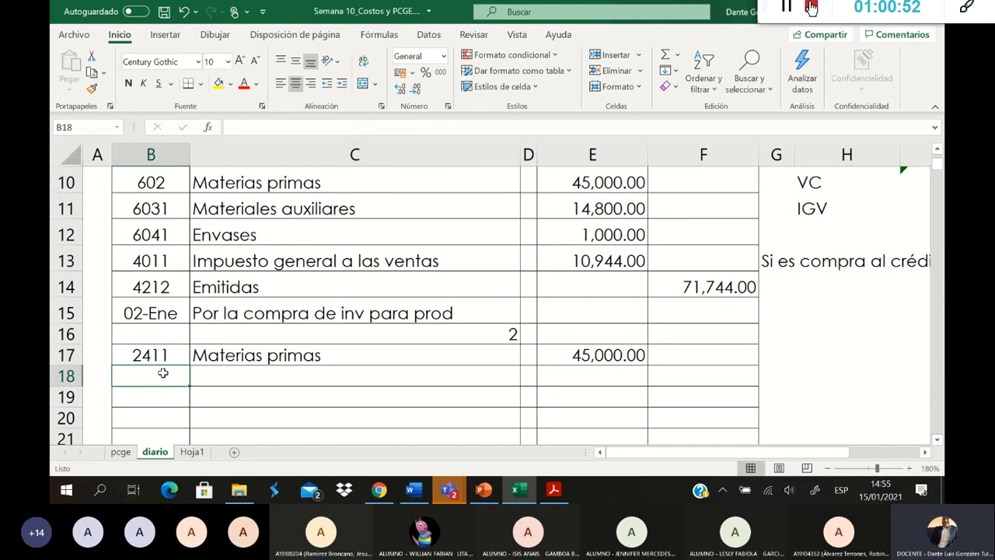
pyautogui.write('252')
pyautogui.press('BackSpace')
pyautogui.write('1')
# Step: Link the debit of account 251 in E18 to the Materiales auxiliares purchase amount in E11
pyautogui.press('Tab')
pyautogui.press('Tab')
pyautogui.press('Tab')
pyautogui.write('=')
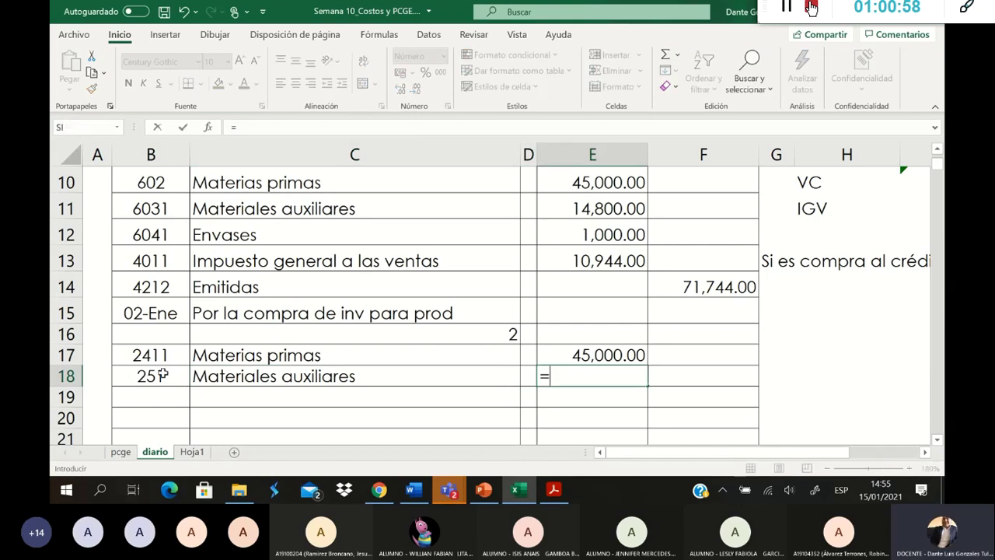
pyautogui.press('Up')
pyautogui.press('Up')
pyautogui.press('Up')
pyautogui.press('Up')
pyautogui.press('Up')
pyautogui.press('Up')
pyautogui.press('Up')
pyautogui.press('Up')
pyautogui.press('Down')
pyautogui.press('Return')
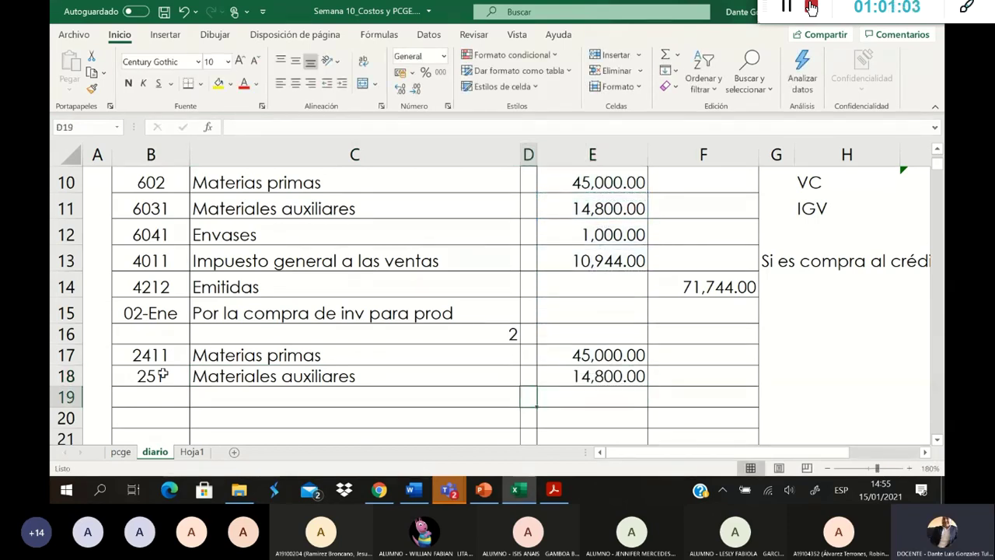
# Step: Enter account code 261 in B19 for the Envases line of the second entry
pyautogui.press('Right')
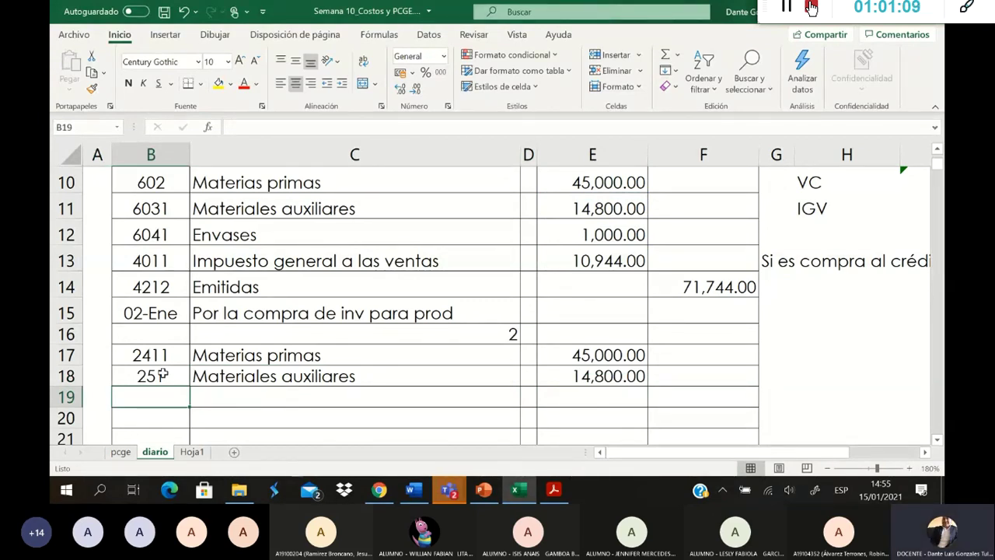
pyautogui.write('261')
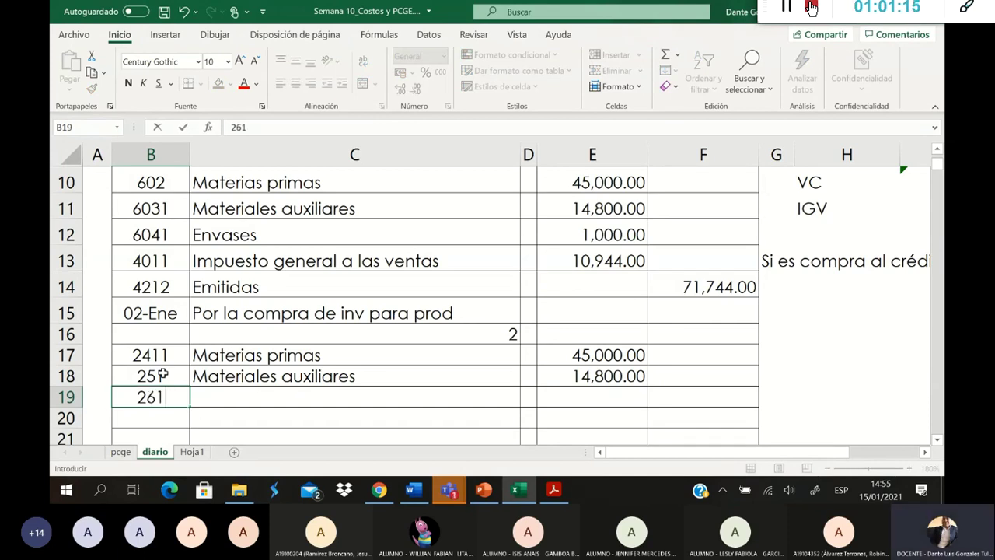
pyautogui.press('Return')
pyautogui.press('Up')
pyautogui.press('Right')
pyautogui.press('Right')
pyautogui.press('Right')
pyautogui.press('Right')
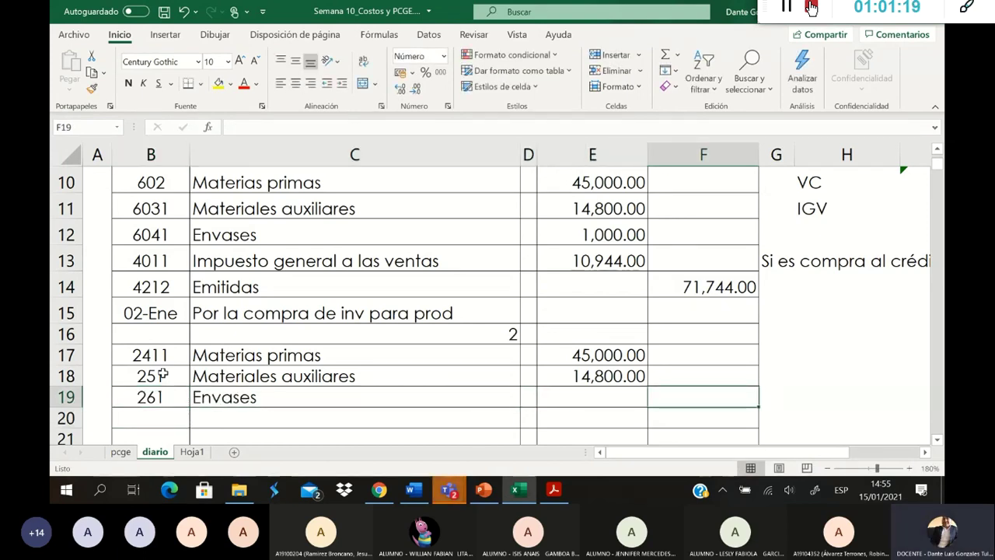
pyautogui.write('=')
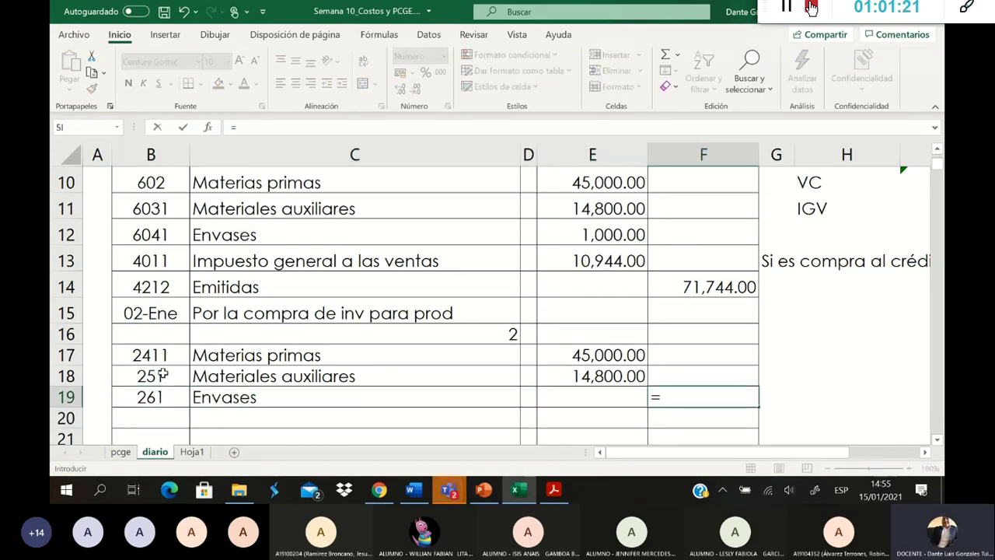
pyautogui.press('Escape')
pyautogui.press('Left')
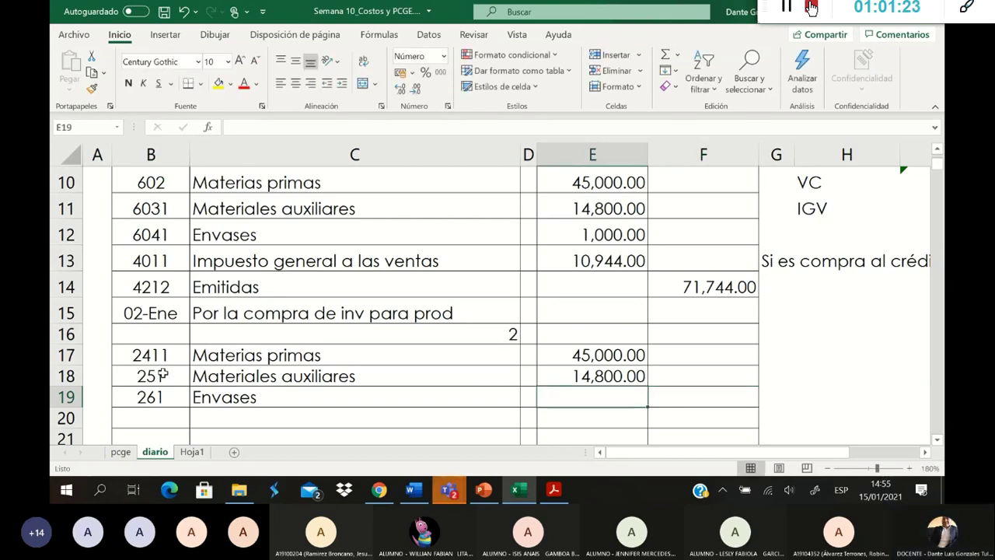
# Step: Link the debit of account 261 in E19 to the Envases purchase amount in E12
pyautogui.write('=')
pyautogui.press('Up')
pyautogui.press('Up')
pyautogui.press('Up')
pyautogui.press('Up')
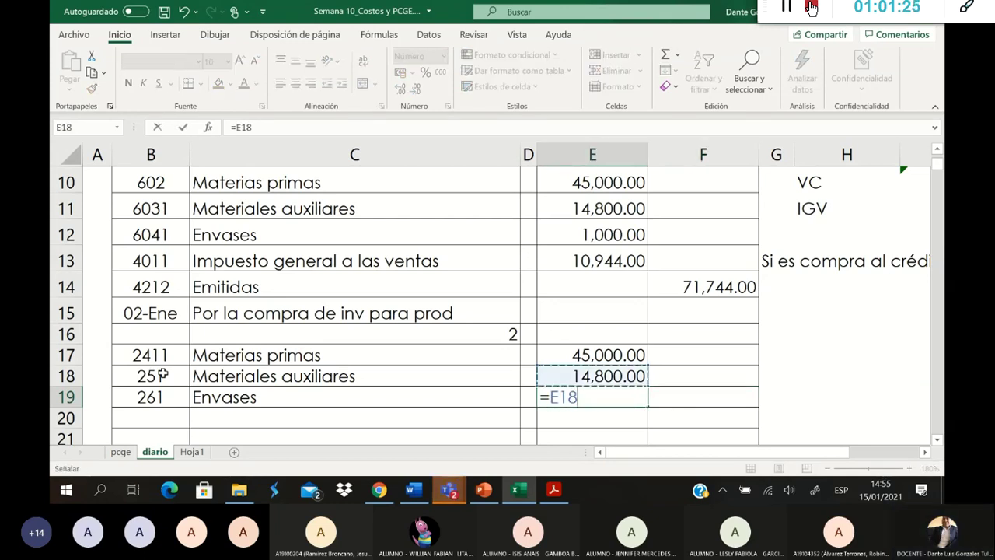
pyautogui.press('Up')
pyautogui.press('Up')
pyautogui.press('Up')
pyautogui.press('Return')
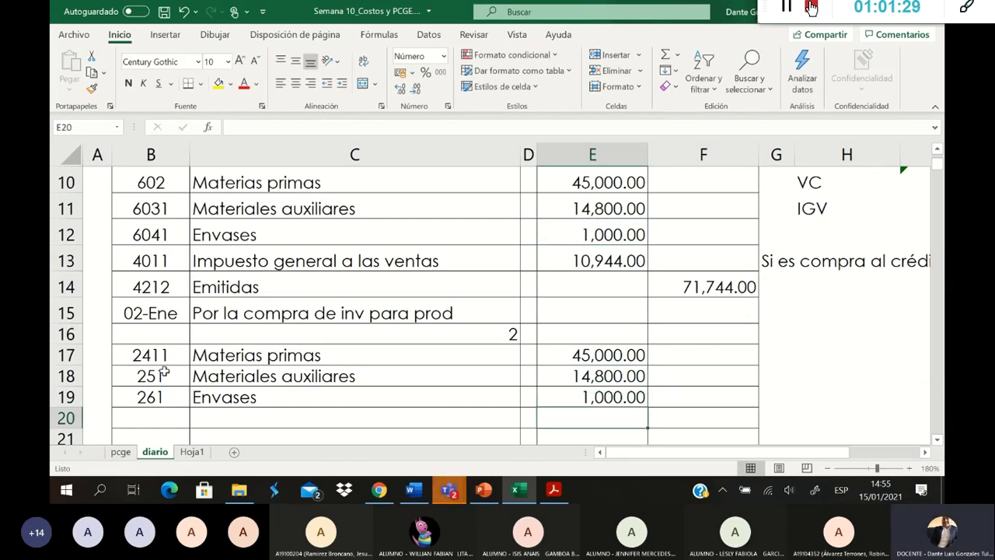
# Step: Increase the height of rows 14 to 88 to match the taller purchase-entry rows above
pyautogui.click(69, 224)
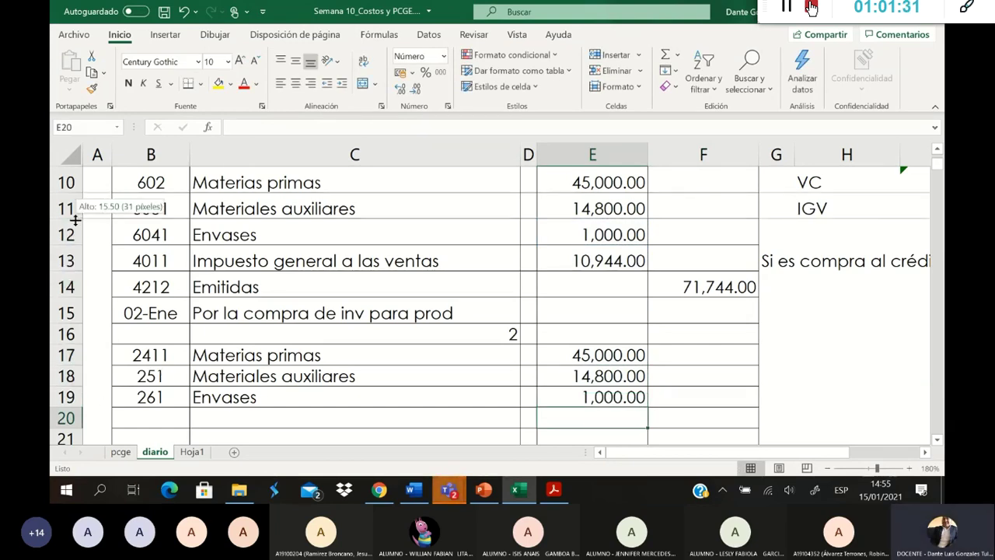
pyautogui.scroll(-2, 70, 234)
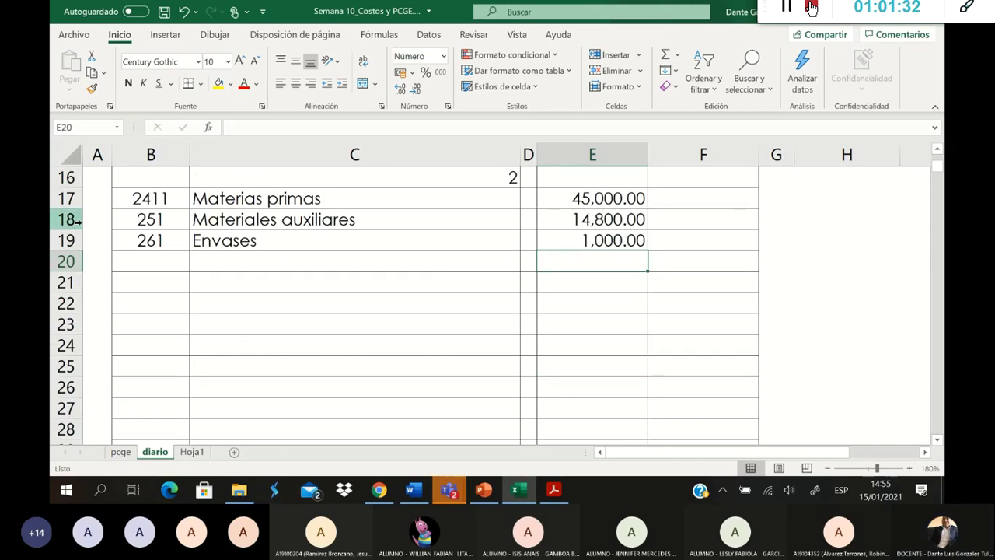
pyautogui.scroll(1, 82, 222)
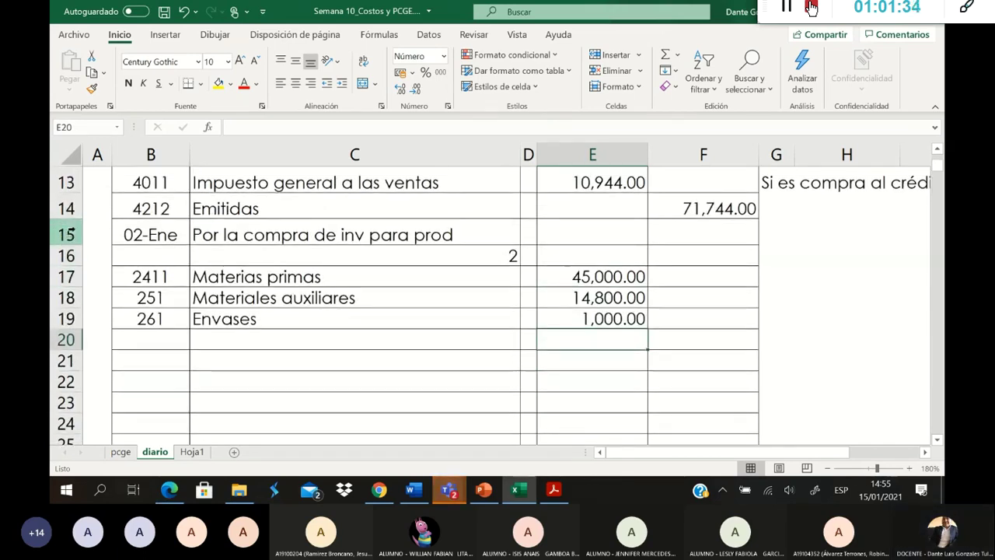
pyautogui.moveTo(70, 209); pyautogui.dragTo(68, 412)
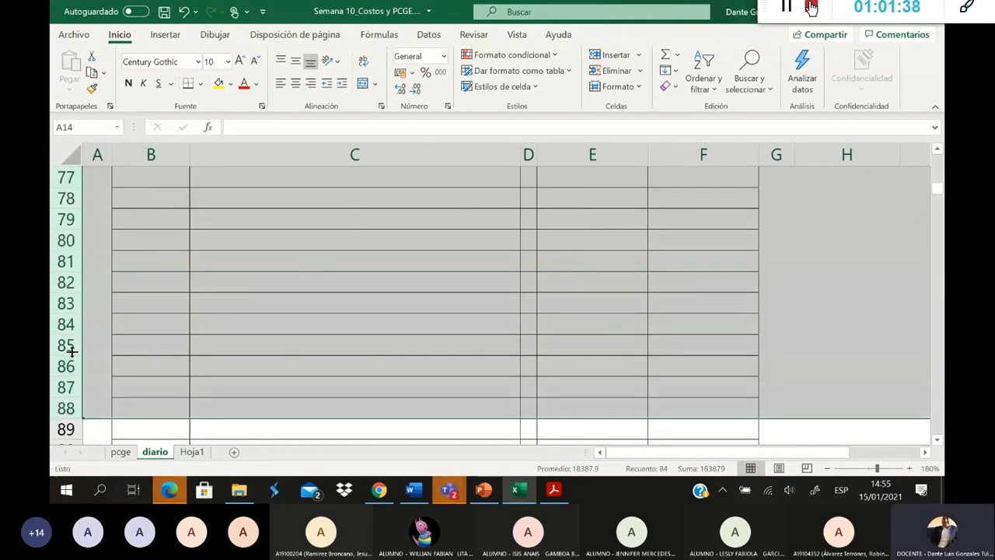
pyautogui.moveTo(71, 353); pyautogui.dragTo(71, 361)
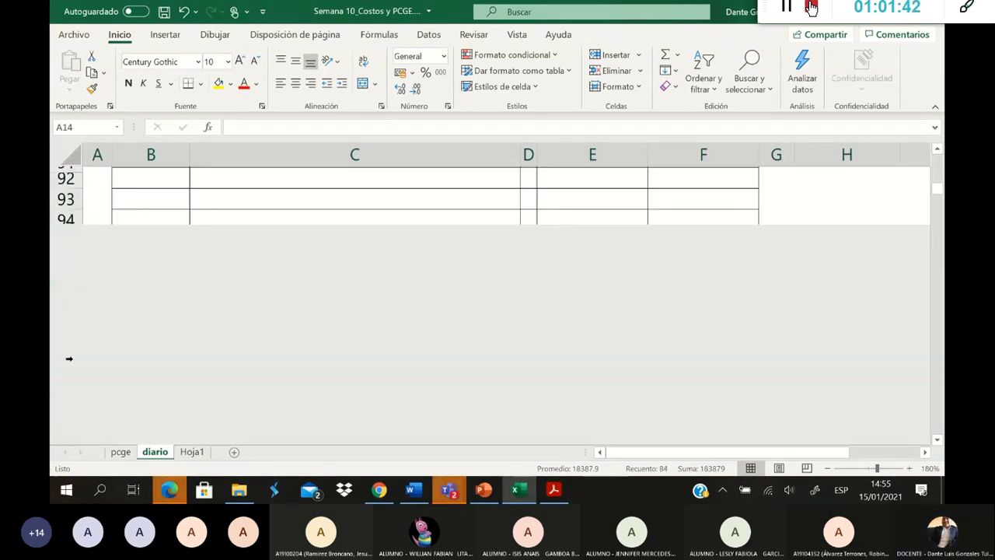
pyautogui.scroll(19, 132, 315)
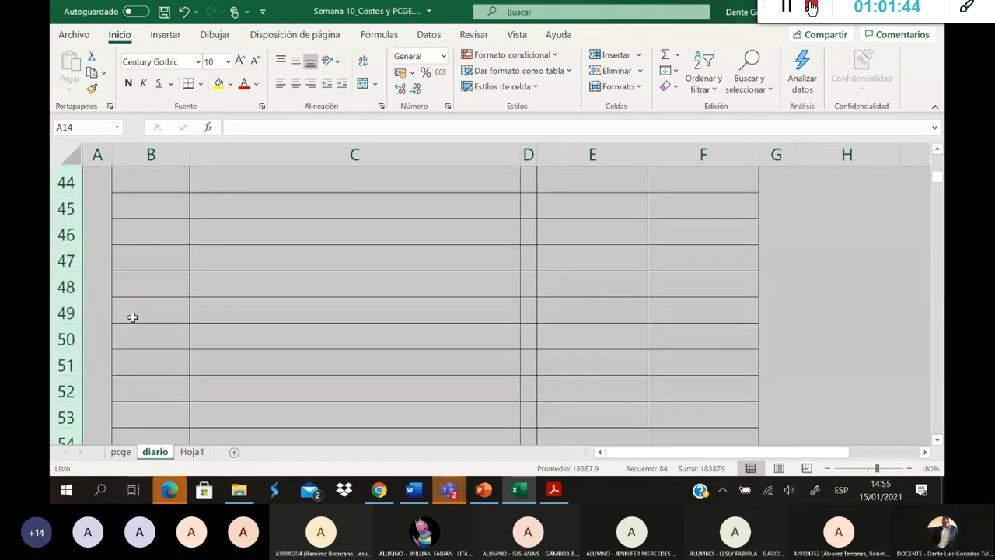
pyautogui.scroll(4, 133, 315)
pyautogui.scroll(-2, 182, 351)
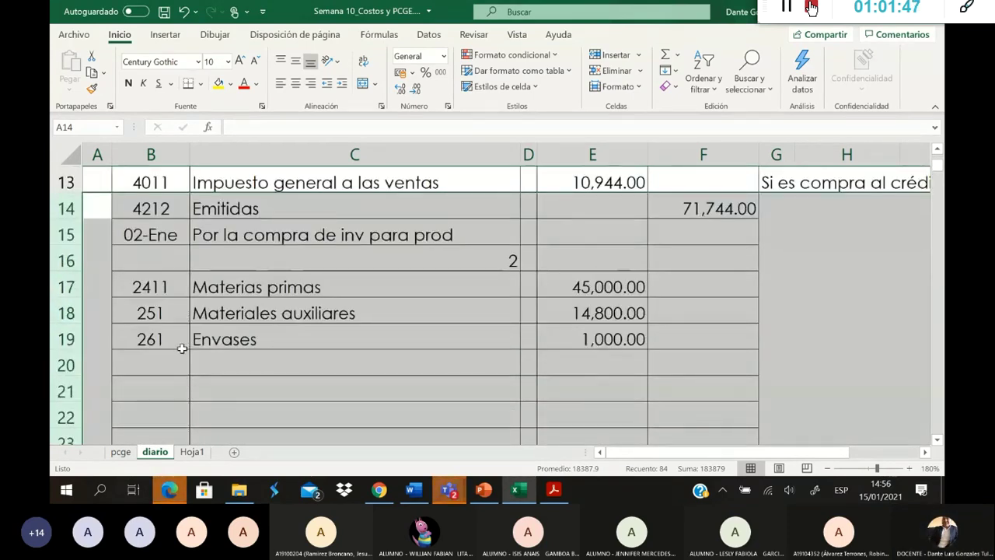
# Step: Review the three purchase lines in rows 10 to 12 and enter account code 6121 in B20
pyautogui.click(177, 361)
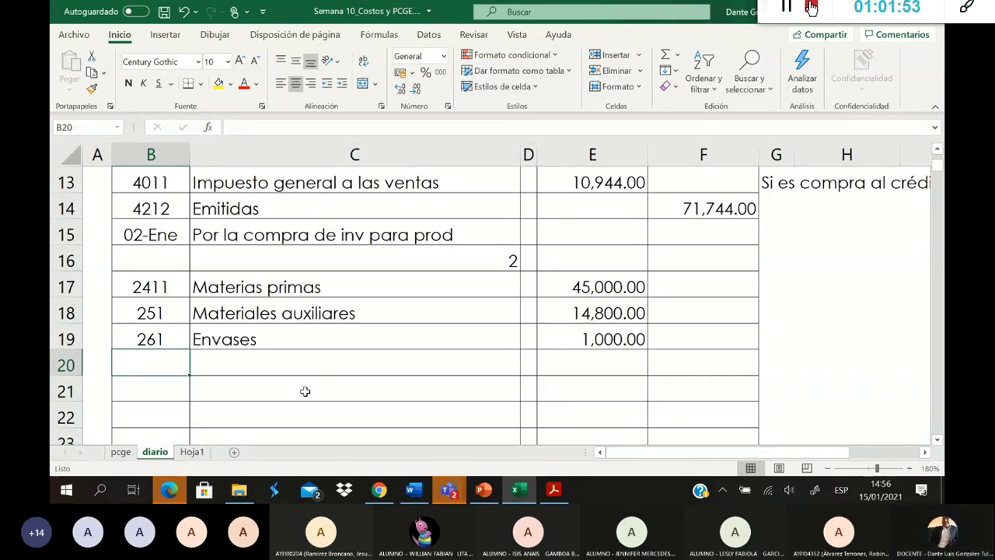
pyautogui.scroll(2, 292, 346)
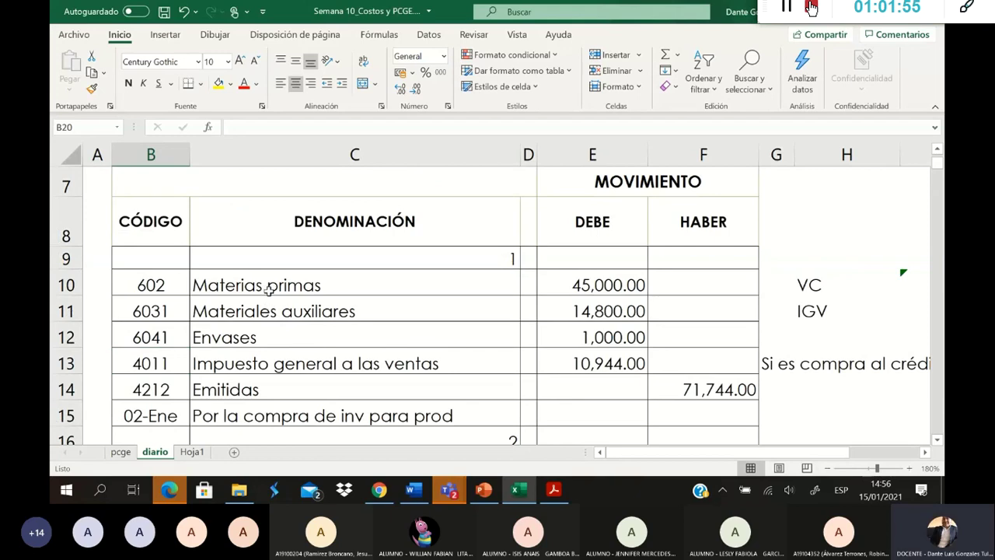
pyautogui.click(303, 281)
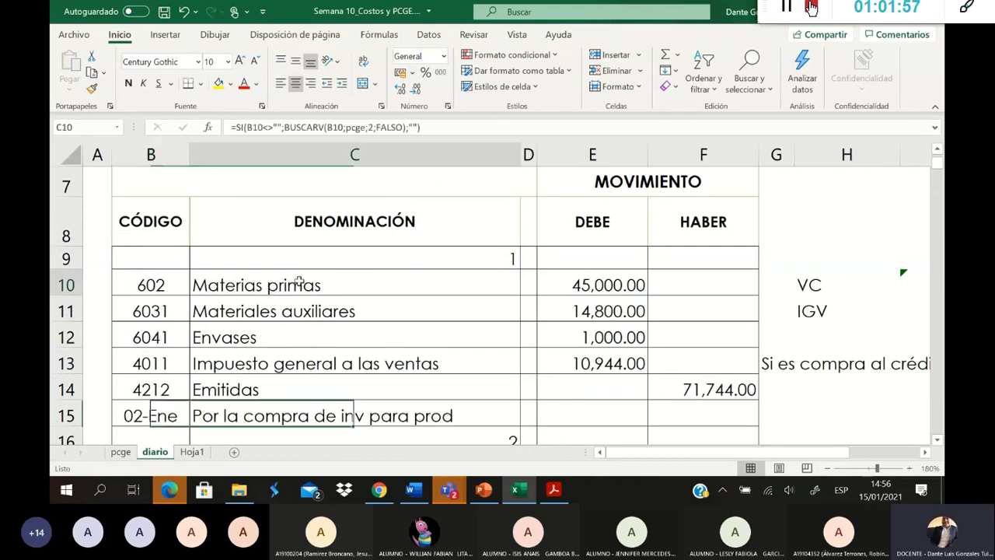
pyautogui.click(309, 308)
pyautogui.click(304, 342)
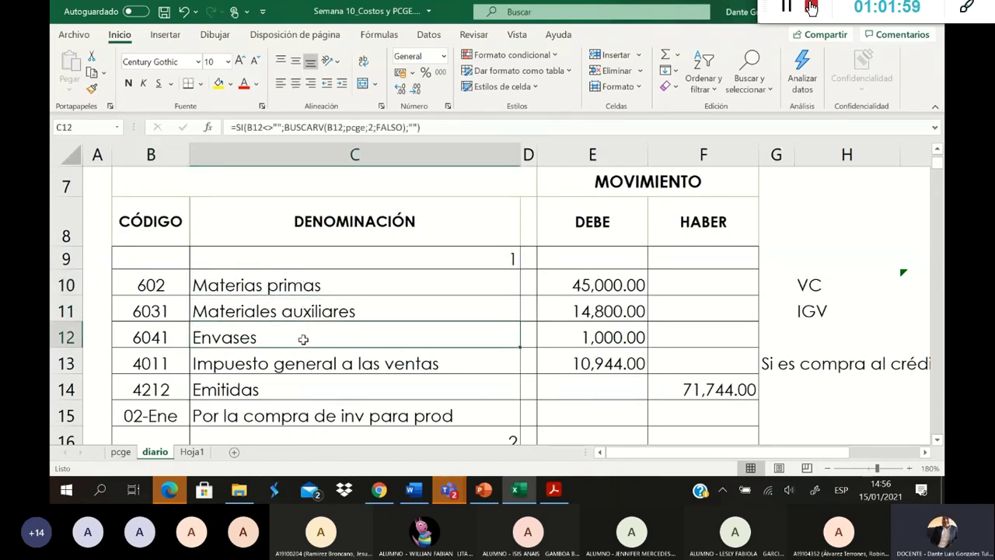
pyautogui.scroll(-2, 302, 344)
pyautogui.click(178, 367)
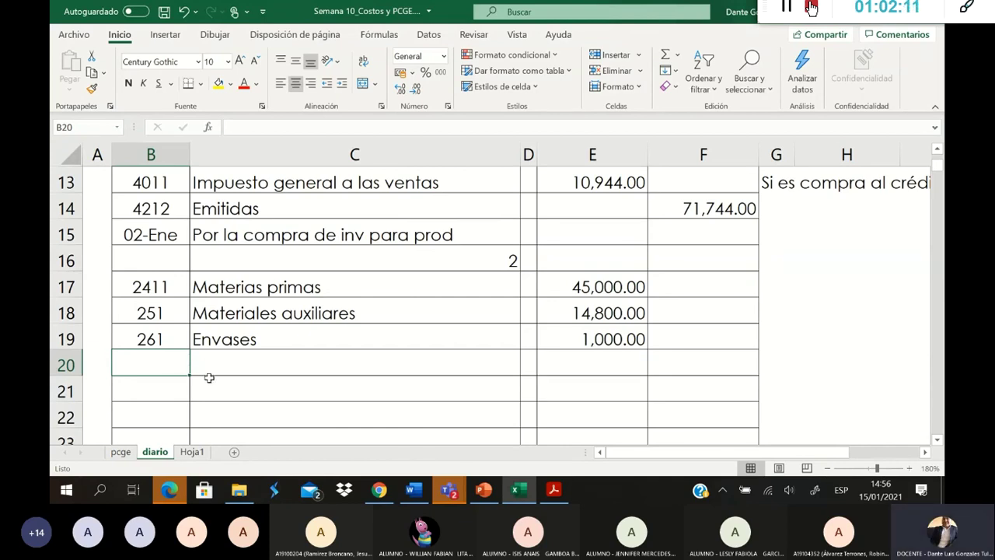
pyautogui.write('6121')
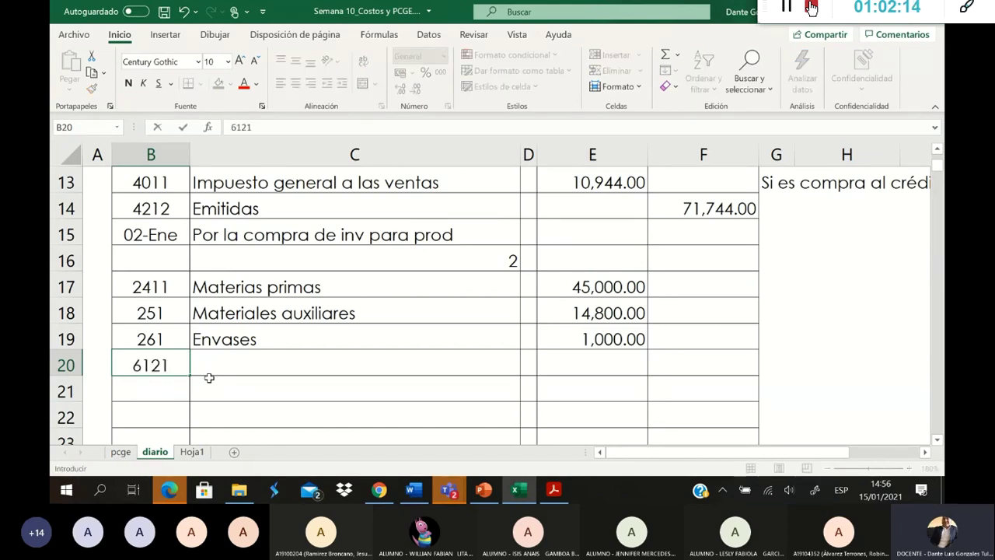
# Step: Link the credit of account 6121 in F20 to the Materias primas debit in E17
pyautogui.press('Tab')
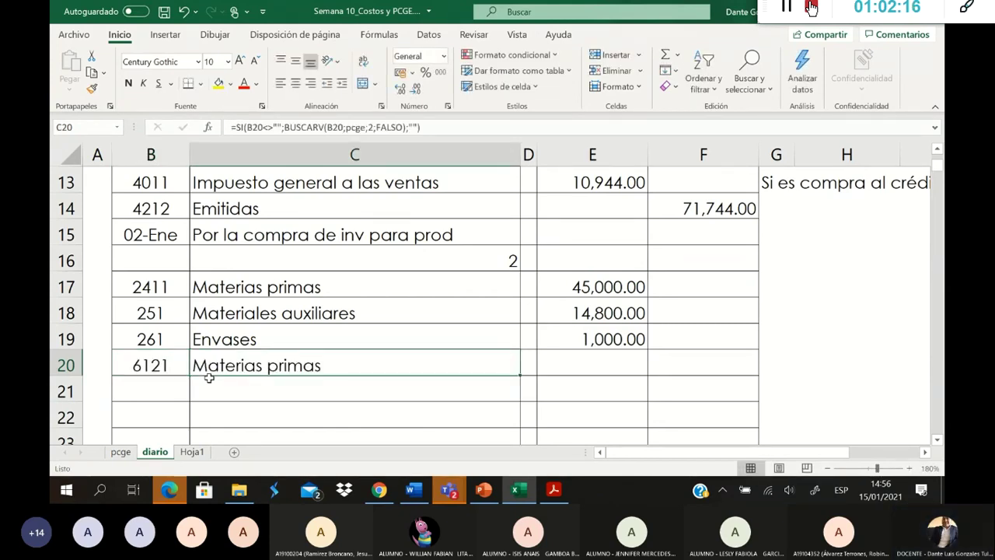
pyautogui.press('Tab')
pyautogui.press('Tab')
pyautogui.press('Tab')
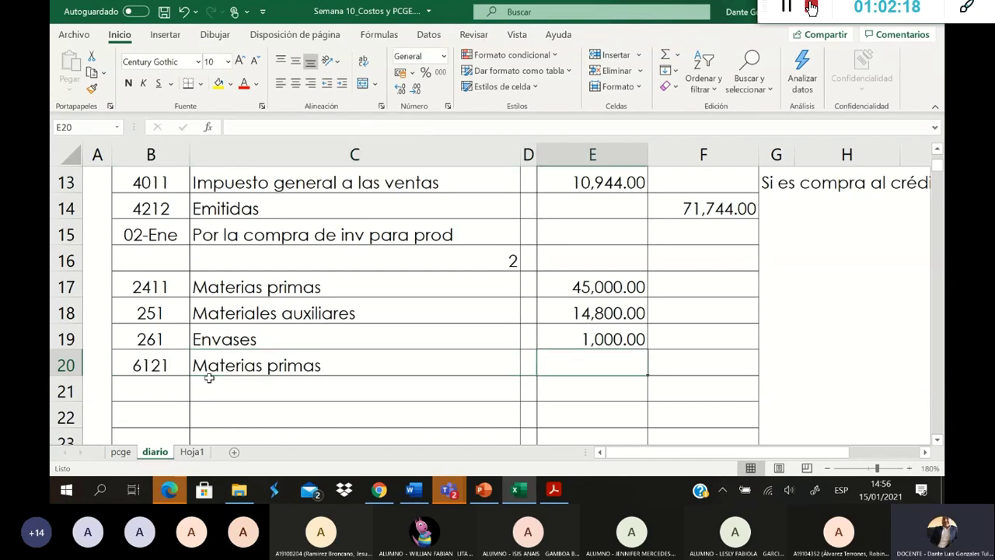
pyautogui.write('=')
pyautogui.press('Up')
pyautogui.press('Up')
pyautogui.press('Up')
pyautogui.press('Left')
pyautogui.press('Return')
# Step: Enter account code 6131 in B21 for the Materiales auxiliares credit line
pyautogui.press('Left')
pyautogui.press('Left')
pyautogui.press('Left')
pyautogui.press('Left')
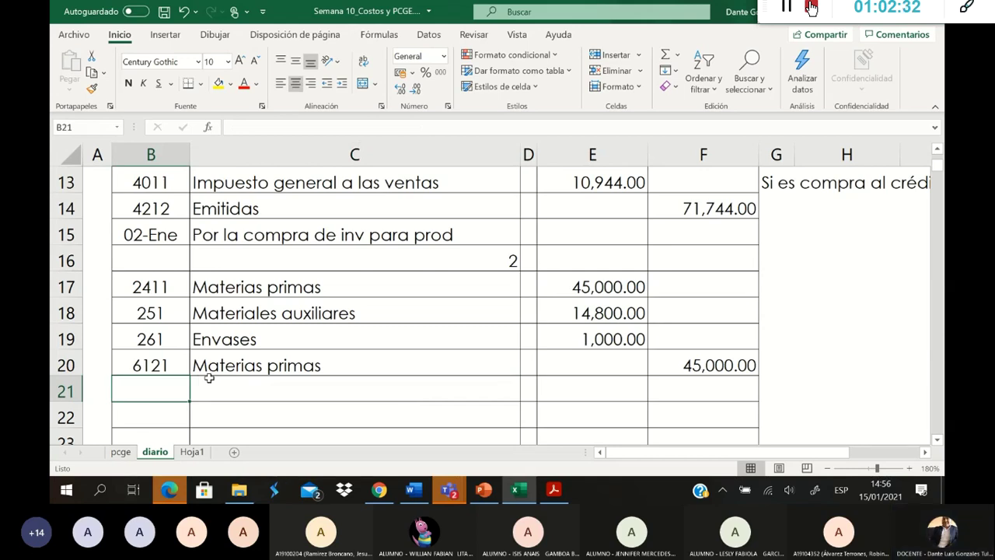
pyautogui.write('6131')
pyautogui.press('Tab')
pyautogui.write('Materiales auxiliares')
# Step: Link the credit of account 6131 in F21 to the Materiales auxiliares debit in E18
pyautogui.press('Tab')
pyautogui.press('Tab')
pyautogui.press('Tab')
pyautogui.press('Tab')
pyautogui.press('Left')
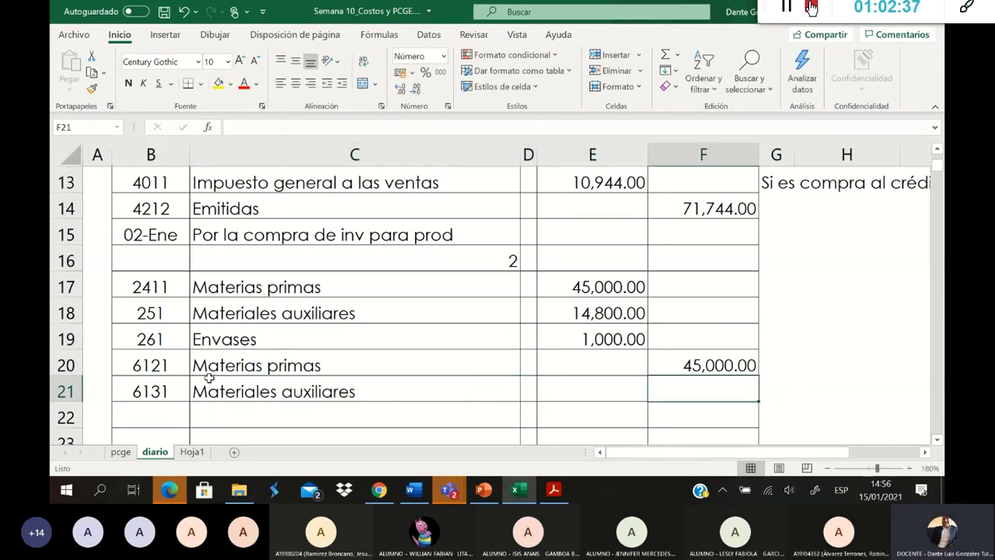
pyautogui.write('=')
pyautogui.press('Up')
pyautogui.press('Up')
pyautogui.press('Up')
pyautogui.press('Left')
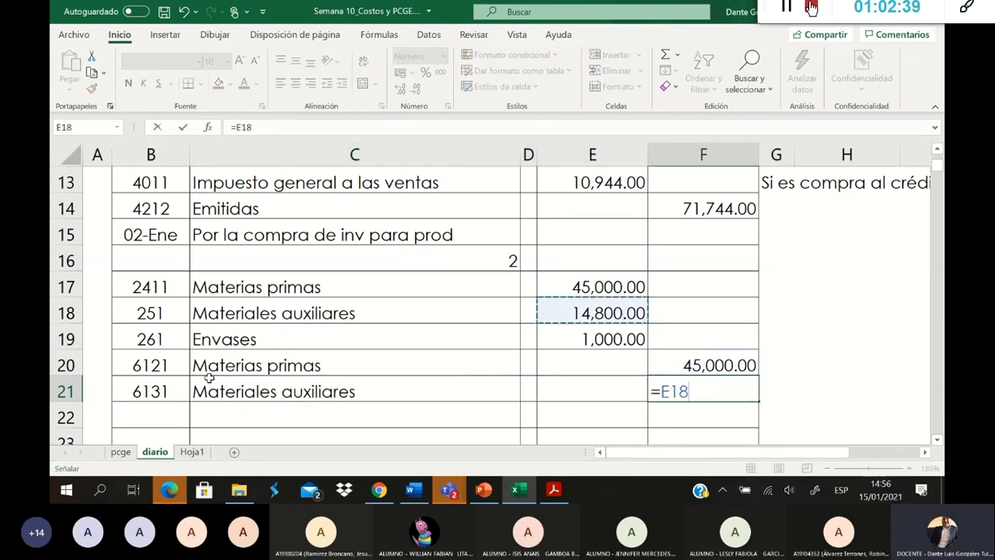
pyautogui.press('Return')
# Step: Enter account code 6141 in B22 for the Envases credit line
pyautogui.press('Left')
pyautogui.press('Left')
pyautogui.press('Left')
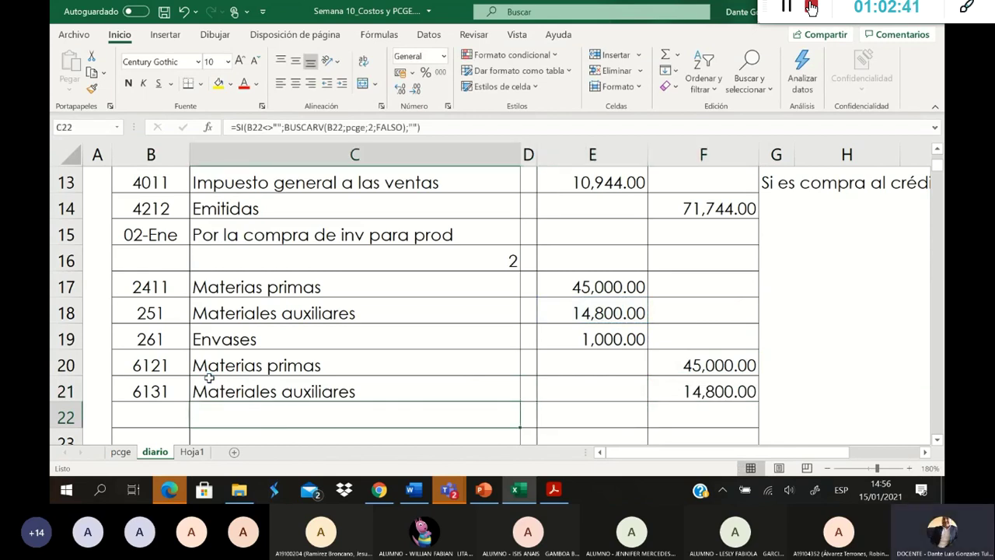
pyautogui.press('Left')
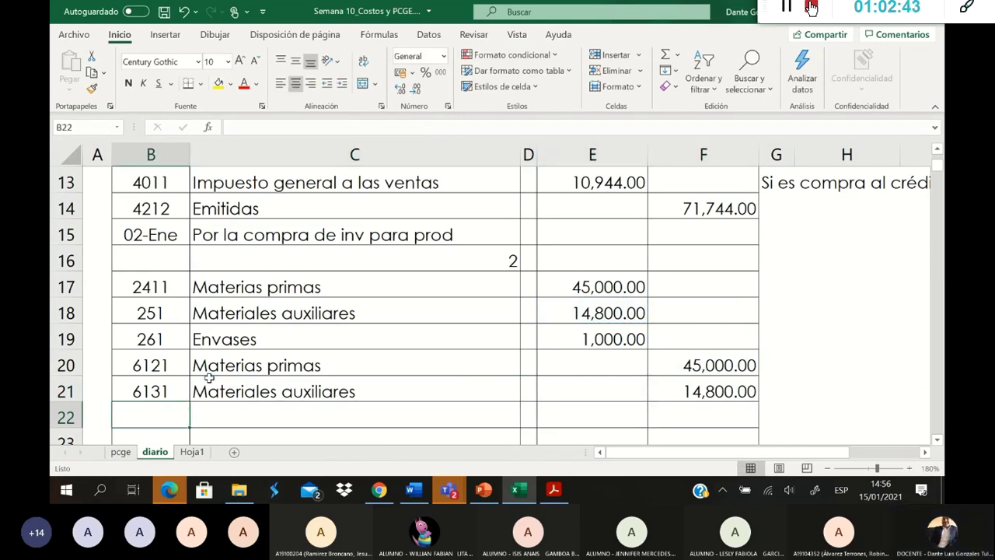
pyautogui.write('6141')
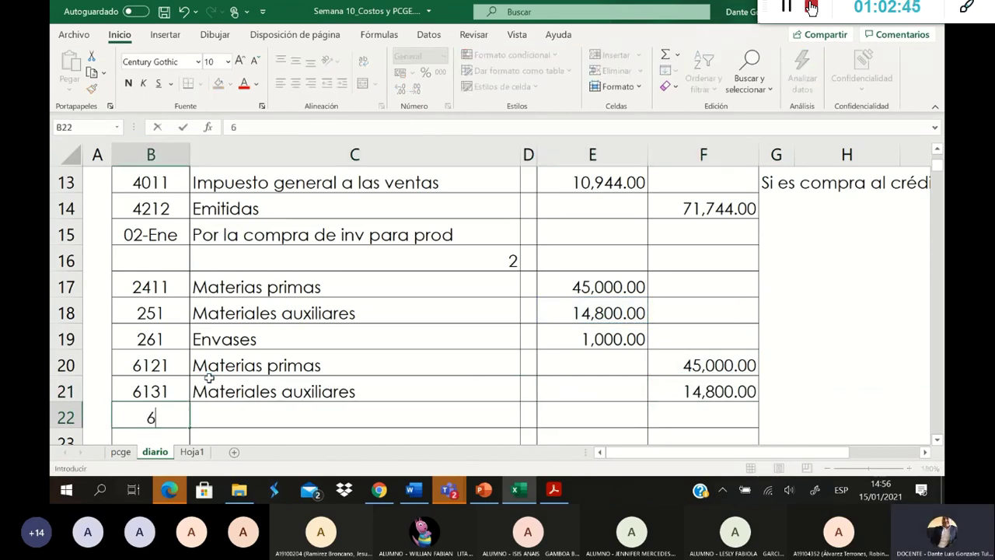
# Step: Link the credit of account 6141 in F22 to the Envases debit in E19
pyautogui.press('Right')
pyautogui.press('Right')
pyautogui.press('Right')
pyautogui.press('Right')
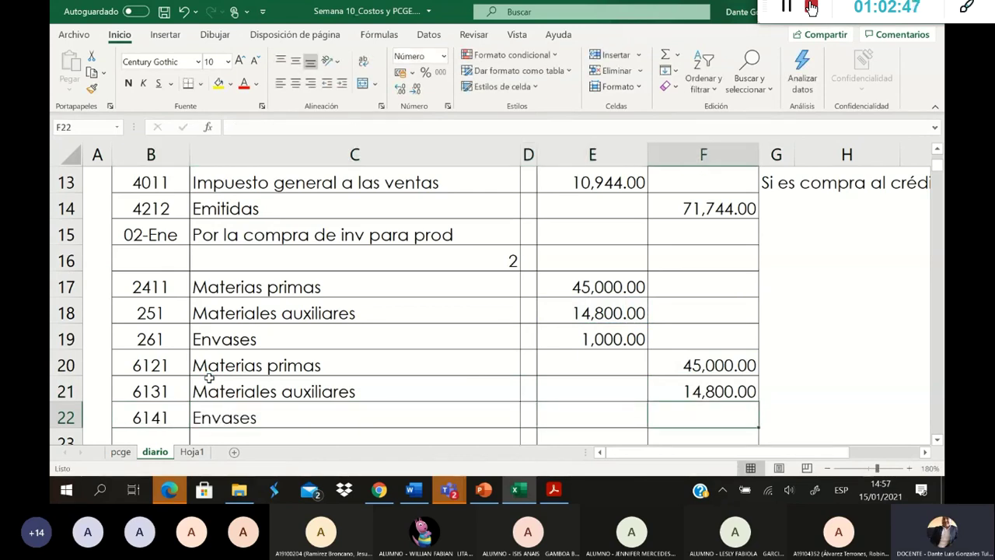
pyautogui.write(')')
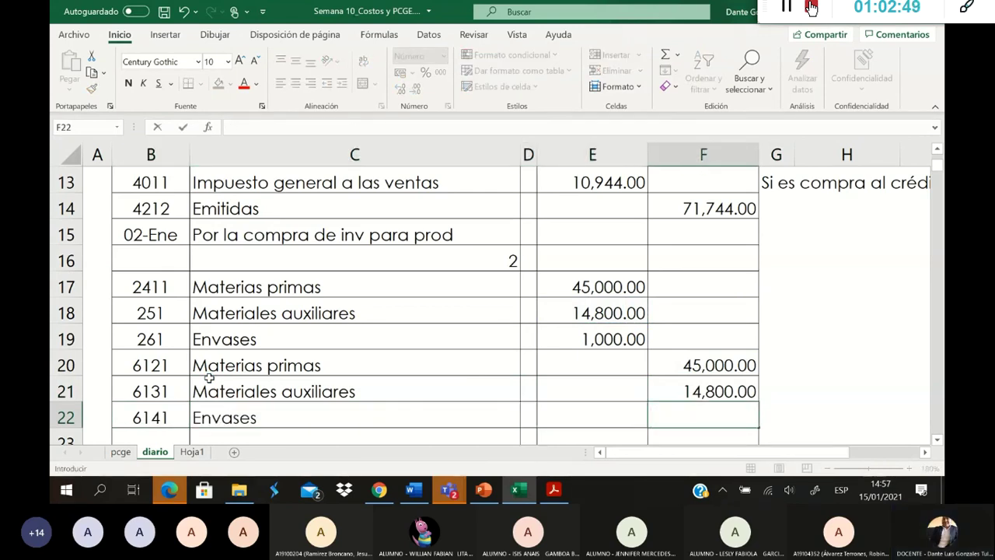
pyautogui.write('=')
pyautogui.press('Up')
pyautogui.press('Up')
pyautogui.press('Up')
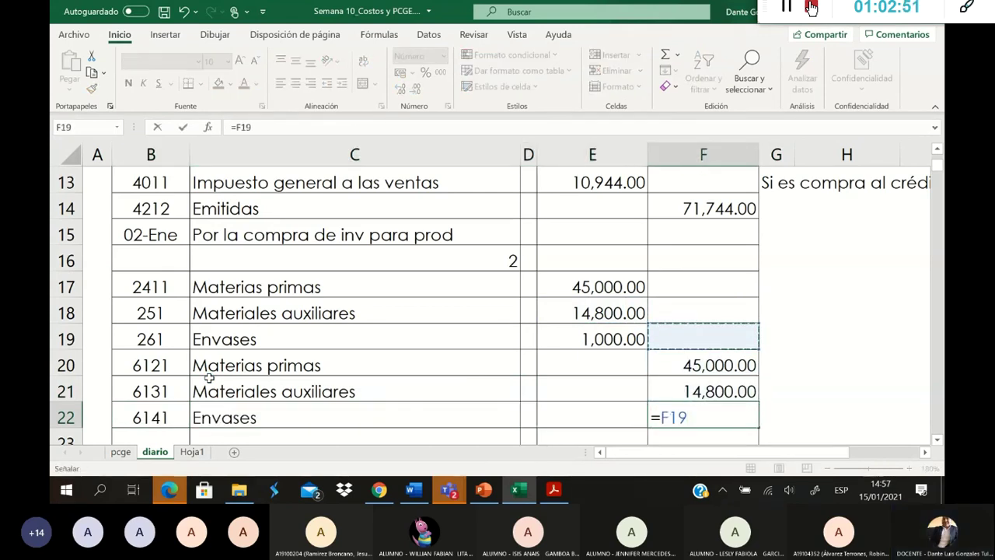
pyautogui.press('Return')
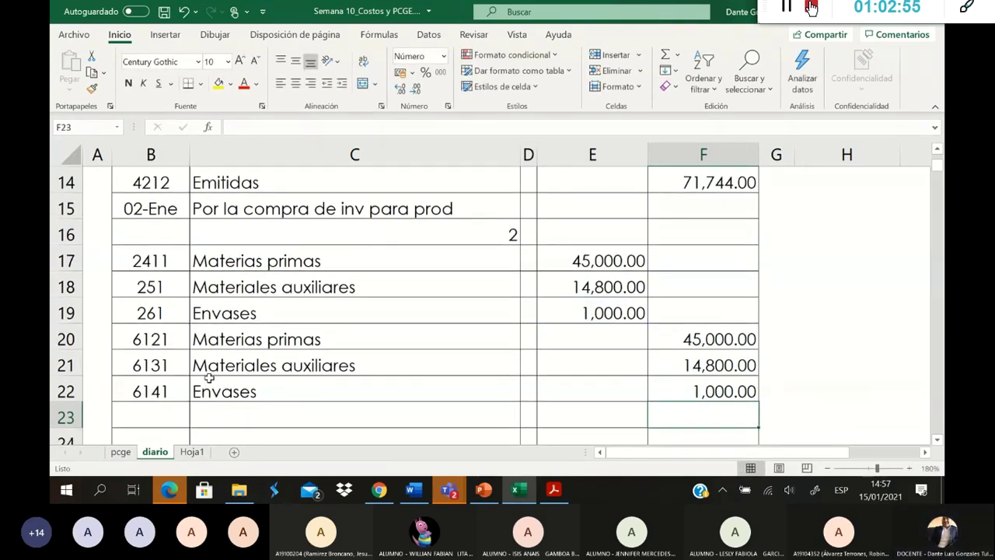
# Step: Date the warehouse entry 02-01 in B23 and describe it in C23 as "Por el ingreso al almacén"
pyautogui.press('Left')
pyautogui.press('Left')
pyautogui.press('Left')
pyautogui.press('Left')
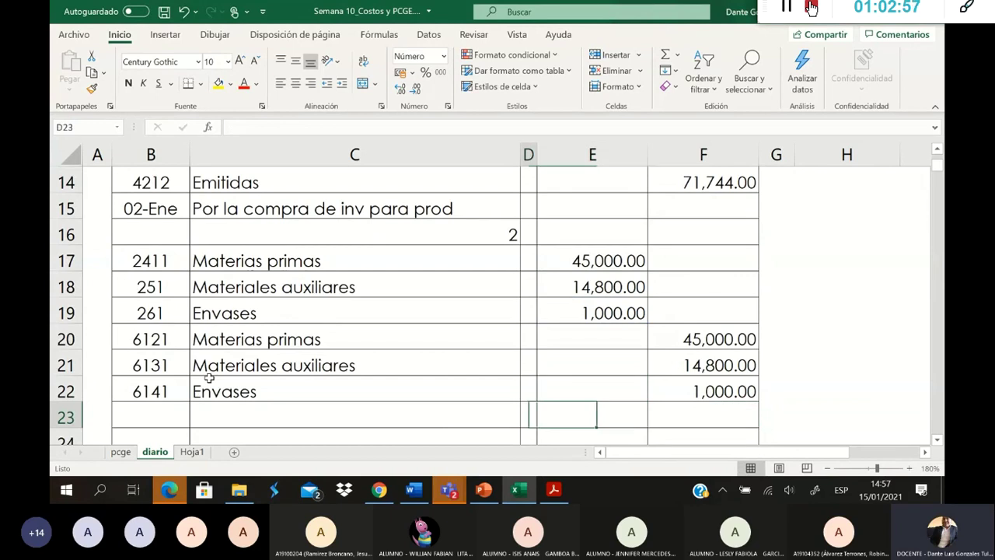
pyautogui.write('02-')
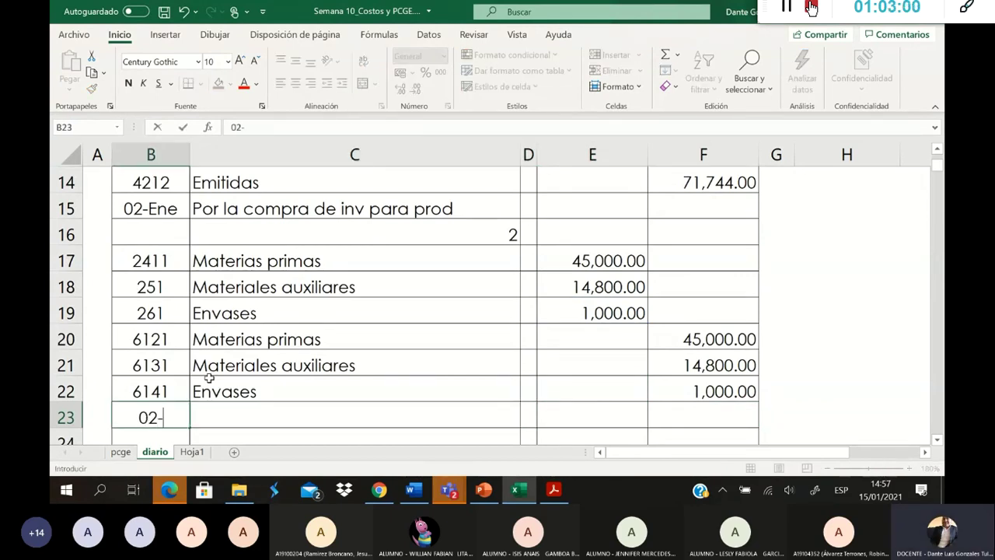
pyautogui.write('01')
pyautogui.press('Tab')
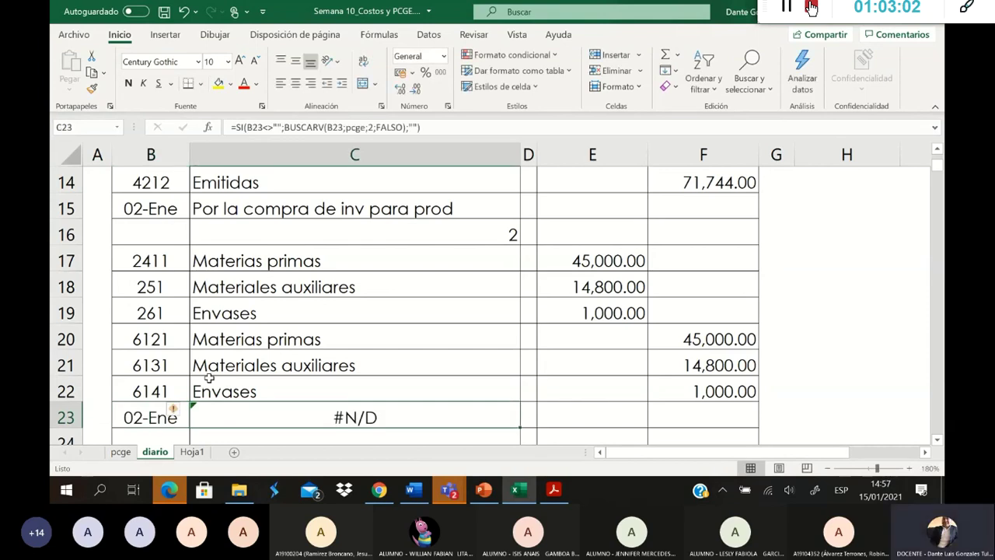
pyautogui.write('Por ')
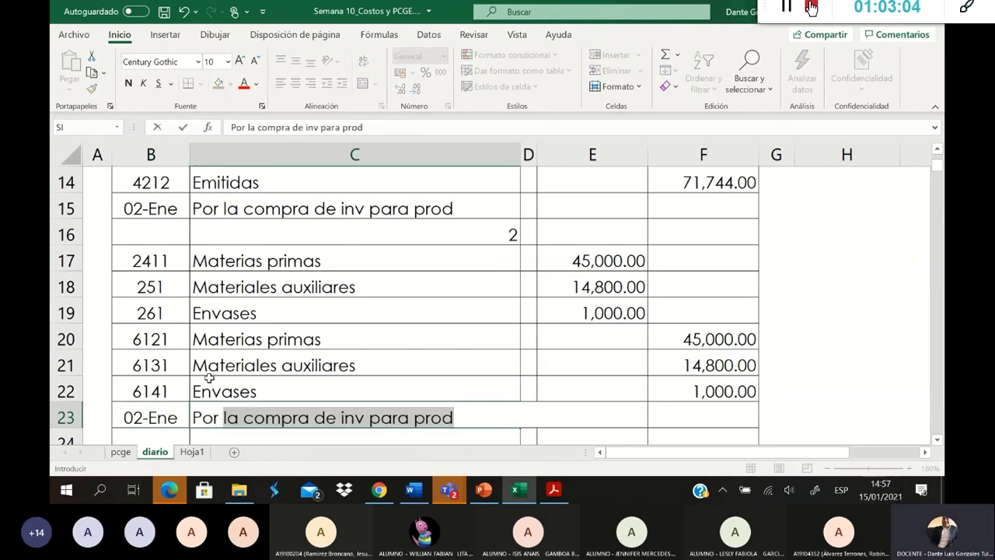
pyautogui.write('el ingreso al almacén')
pyautogui.press('Return')
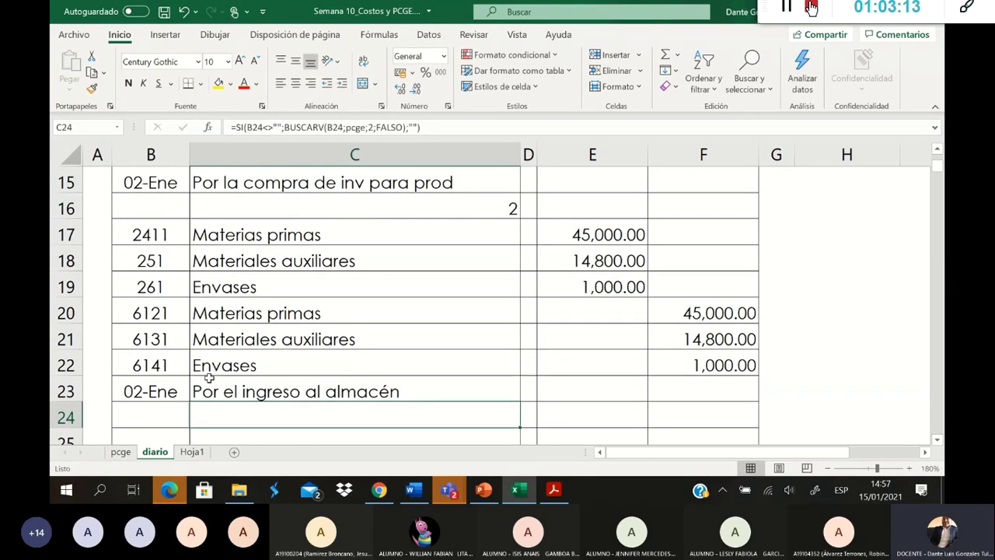
# Step: Number the new journal entry 3 in C24
pyautogui.press('Up')
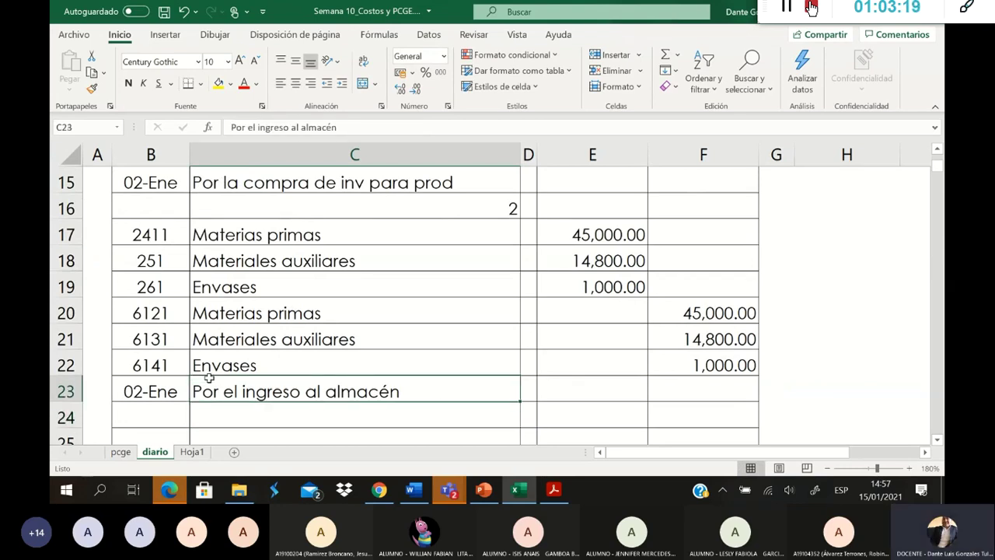
pyautogui.press('Down')
pyautogui.press('Left')
pyautogui.press('Right')
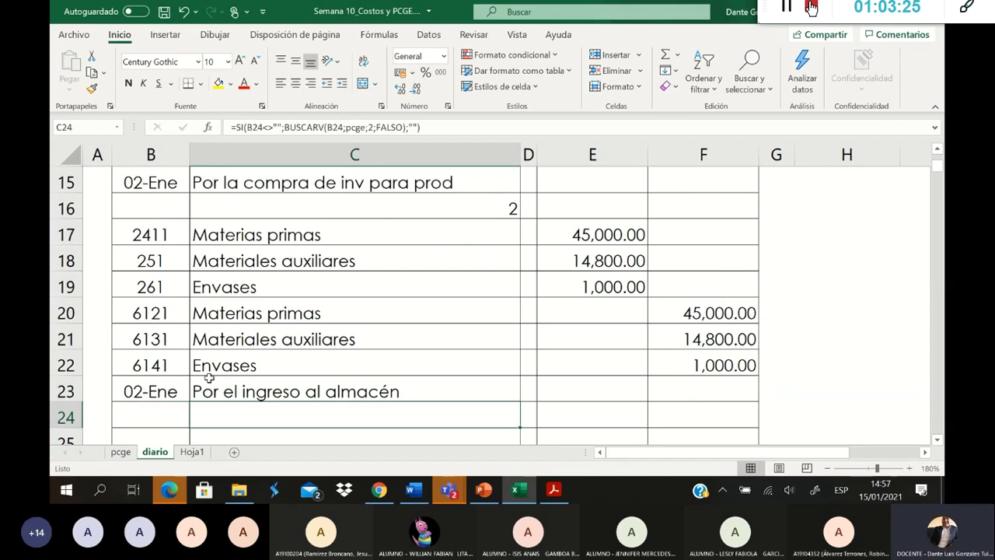
pyautogui.write('3')
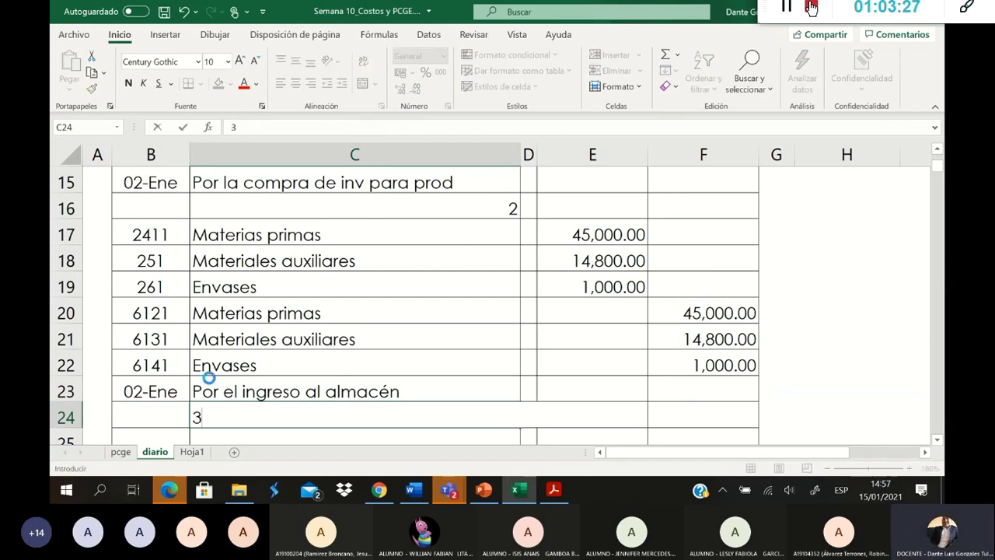
pyautogui.press('Return')
pyautogui.press('Left')
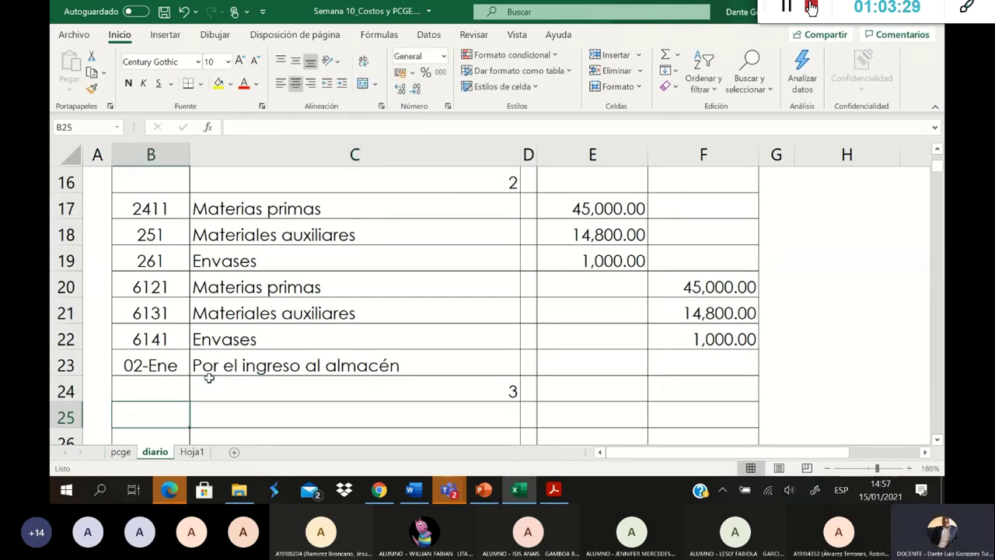
# Step: Review the credit purchase note in G13 and the 4011 and 4212 lines of the first journal entry
pyautogui.scroll(2, 222, 358)
pyautogui.scroll(1, 251, 324)
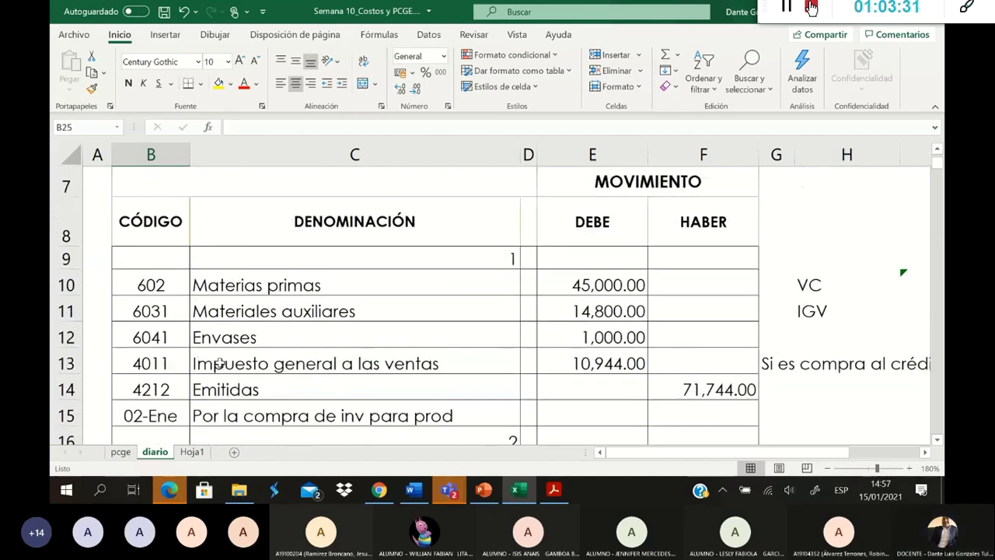
pyautogui.click(801, 365)
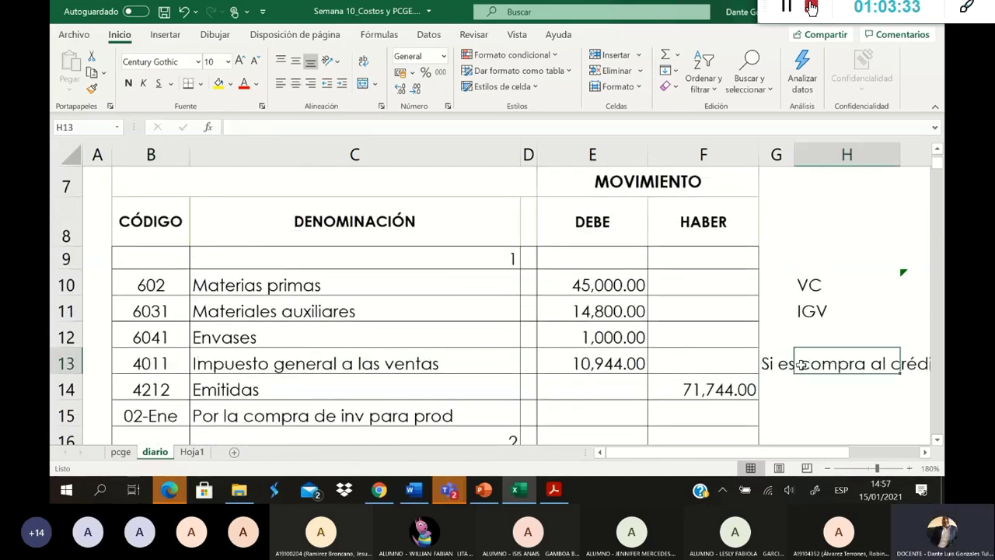
pyautogui.click(779, 365)
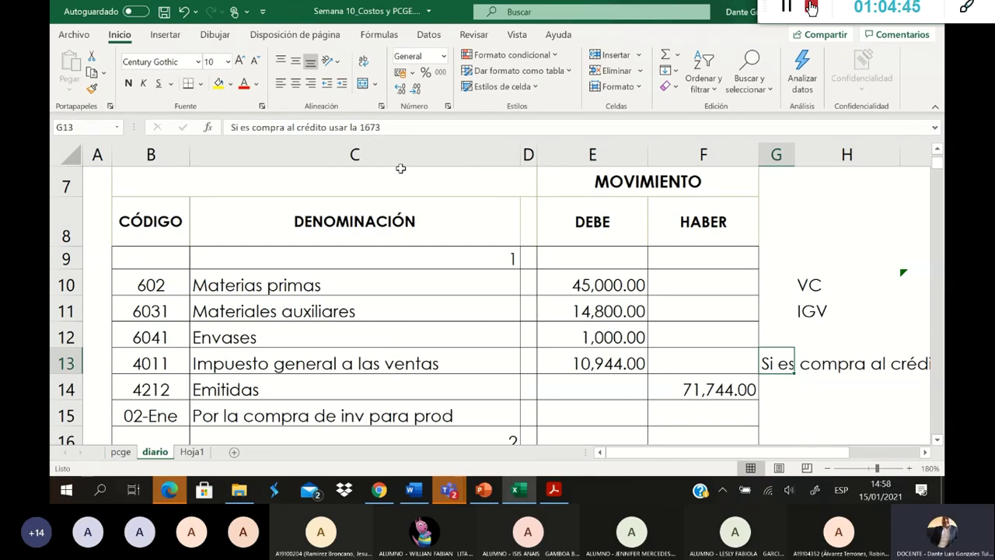
pyautogui.moveTo(720, 451); pyautogui.dragTo(859, 453)
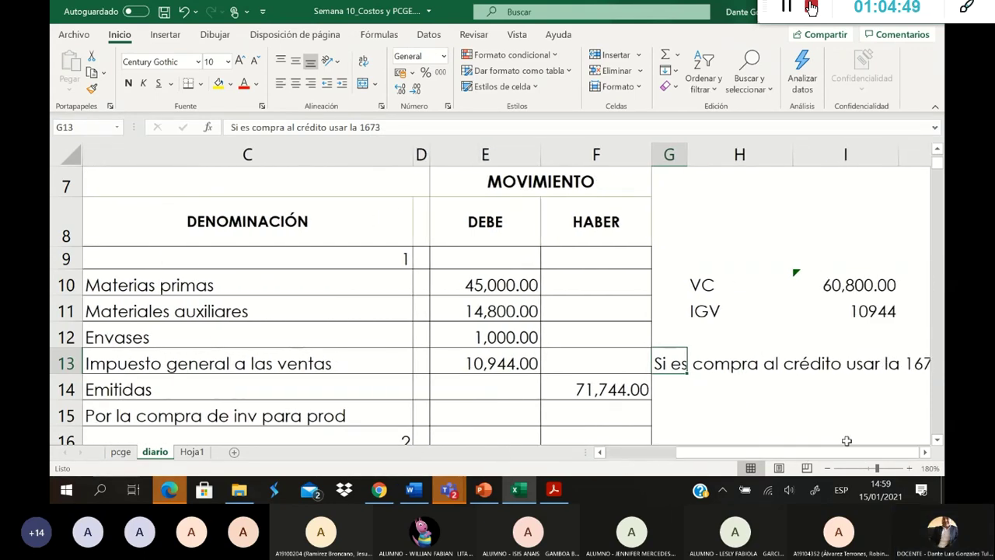
pyautogui.click(678, 383)
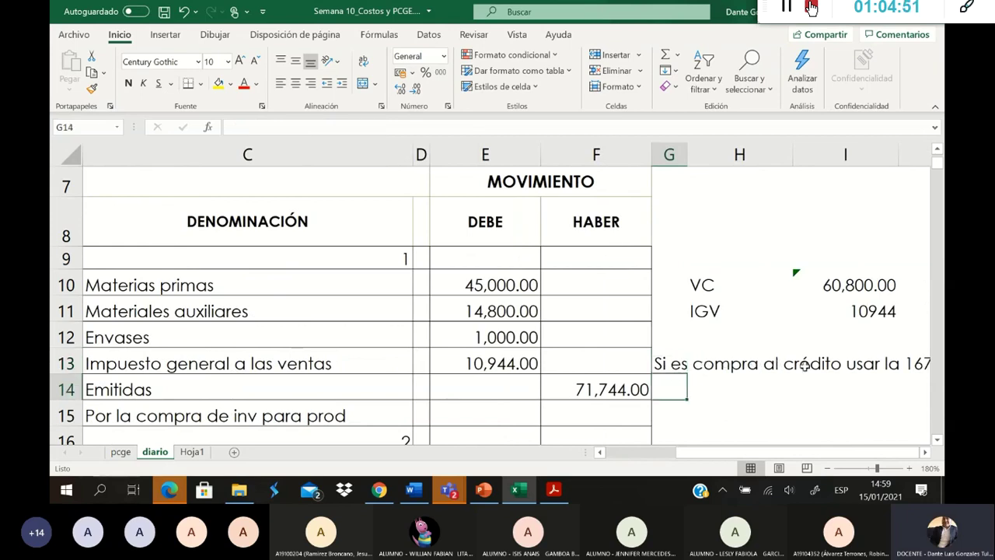
pyautogui.moveTo(818, 452); pyautogui.dragTo(746, 452)
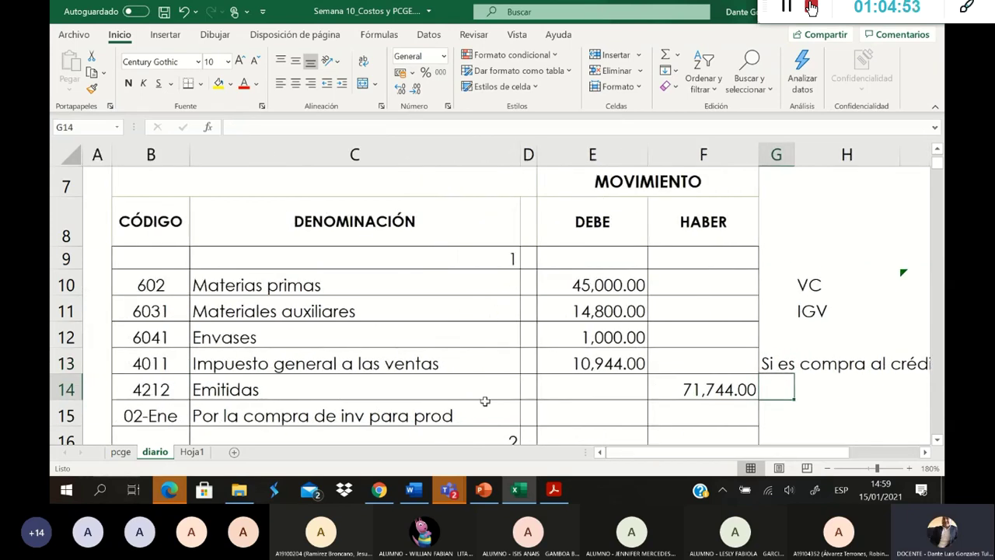
pyautogui.click(150, 361)
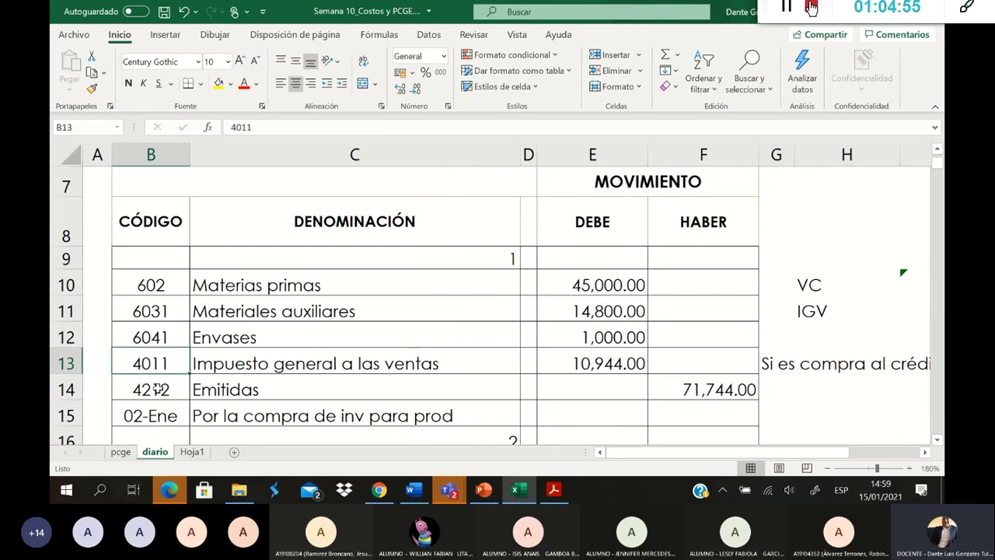
# Step: Enter account codes 4212 in B25 and 1041 in B26 for entry 3
pyautogui.scroll(-4, 166, 387)
pyautogui.click(168, 347)
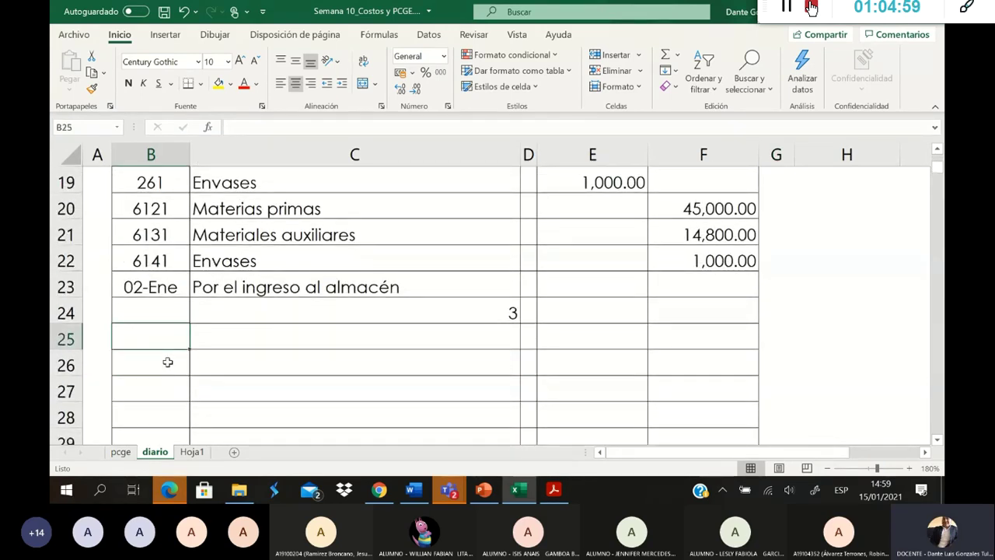
pyautogui.write('4212')
pyautogui.press('Return')
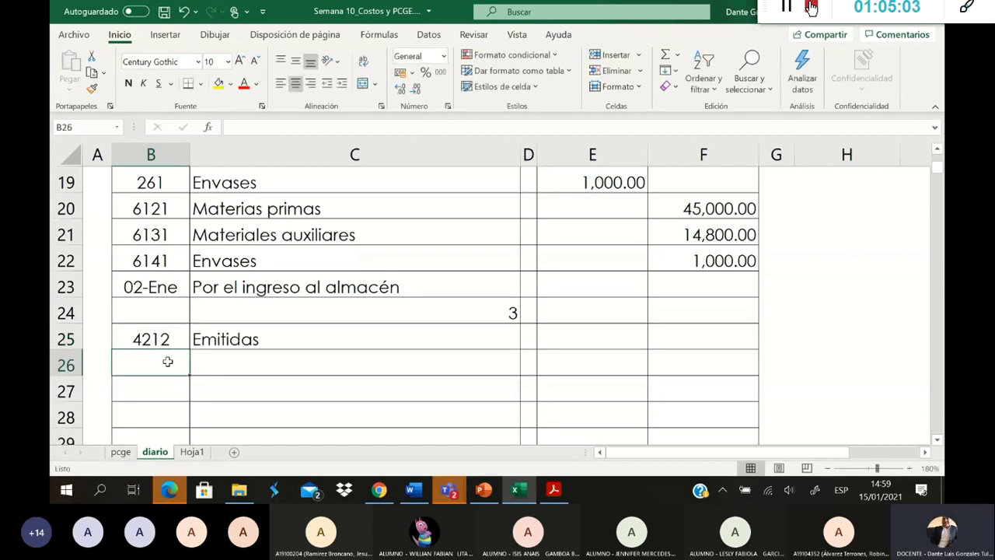
pyautogui.write('1041')
# Step: Link the debit of account 4212 in E25 to the Emitidas credit of the purchase entry in F14
pyautogui.press('Right')
pyautogui.press('Right')
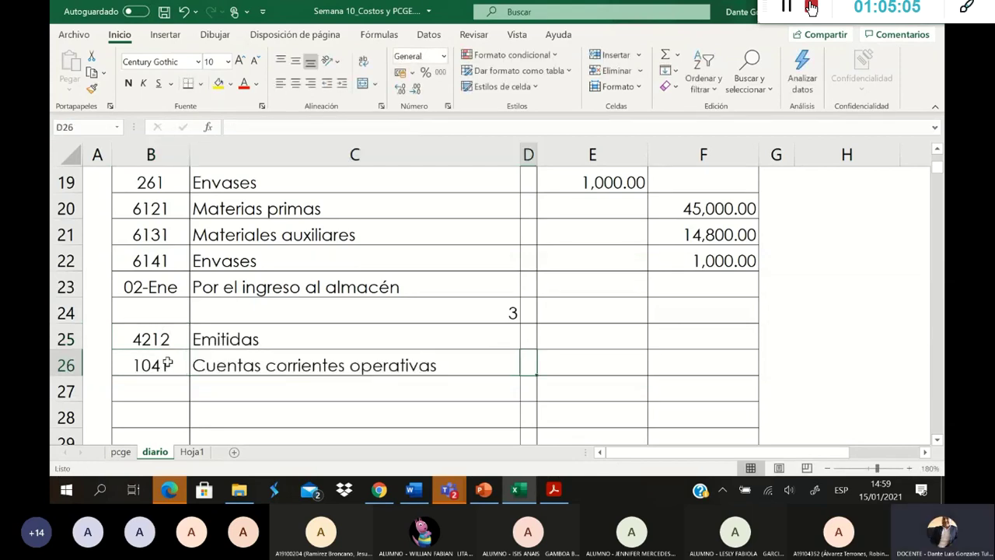
pyautogui.press('Up')
pyautogui.press('Right')
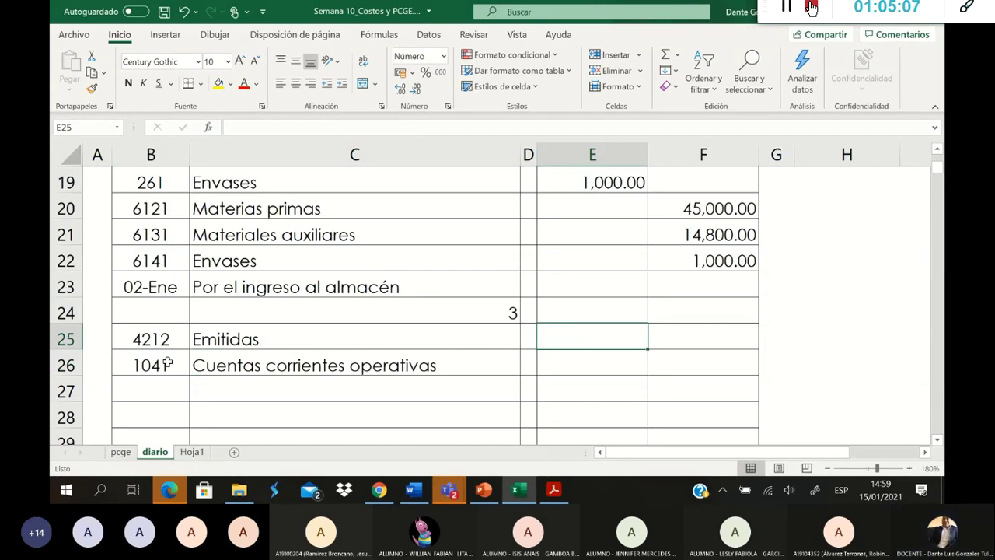
pyautogui.write('=')
pyautogui.scroll(2, 267, 377)
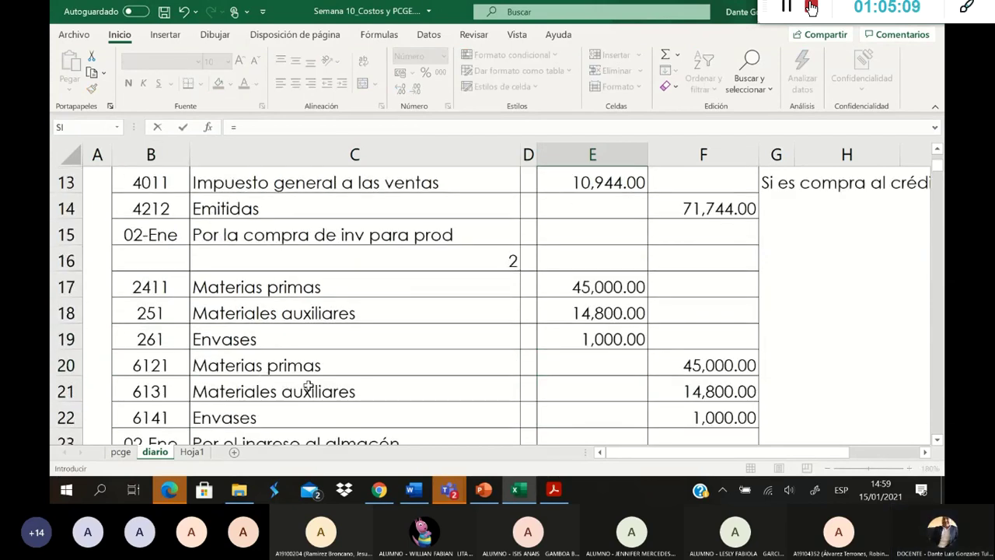
pyautogui.press('Escape')
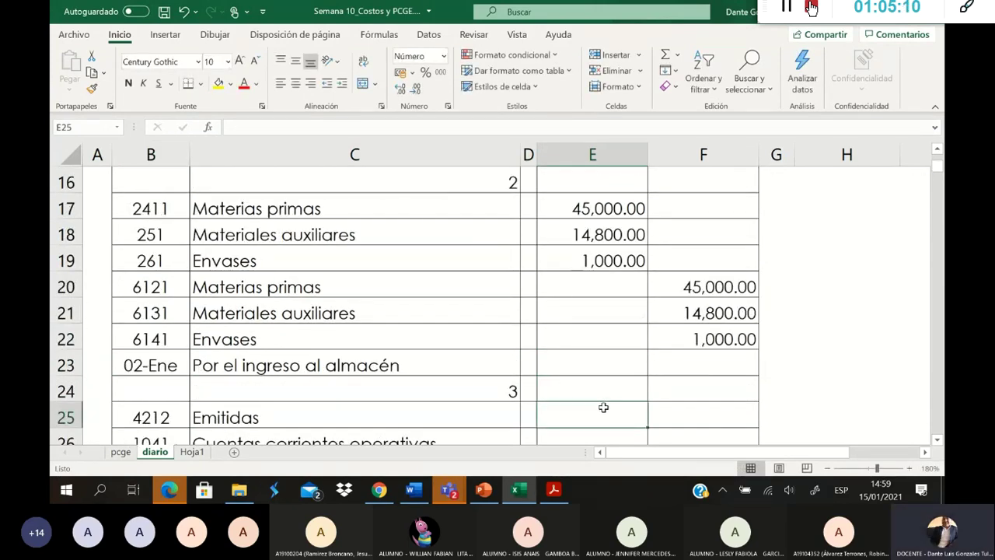
pyautogui.write('=')
pyautogui.scroll(3, 604, 407)
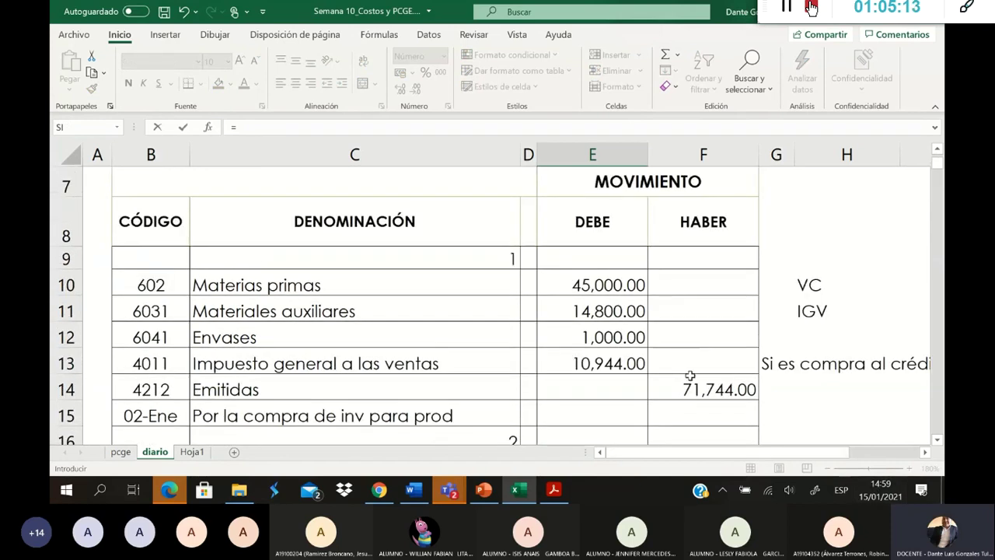
pyautogui.click(691, 381)
pyautogui.press('Return')
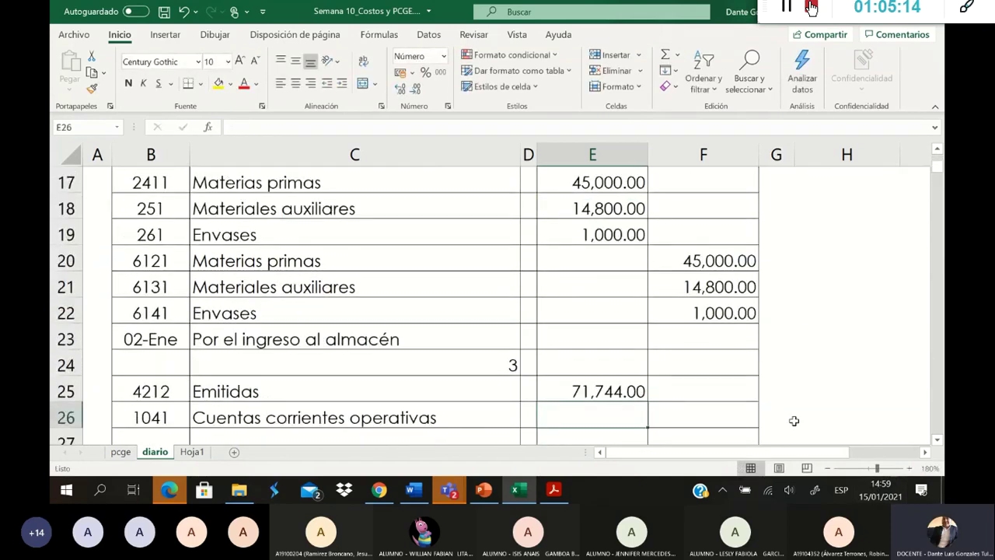
# Step: Link the credit of account 1041 in F26 to the Emitidas debit in E25
pyautogui.press('Right')
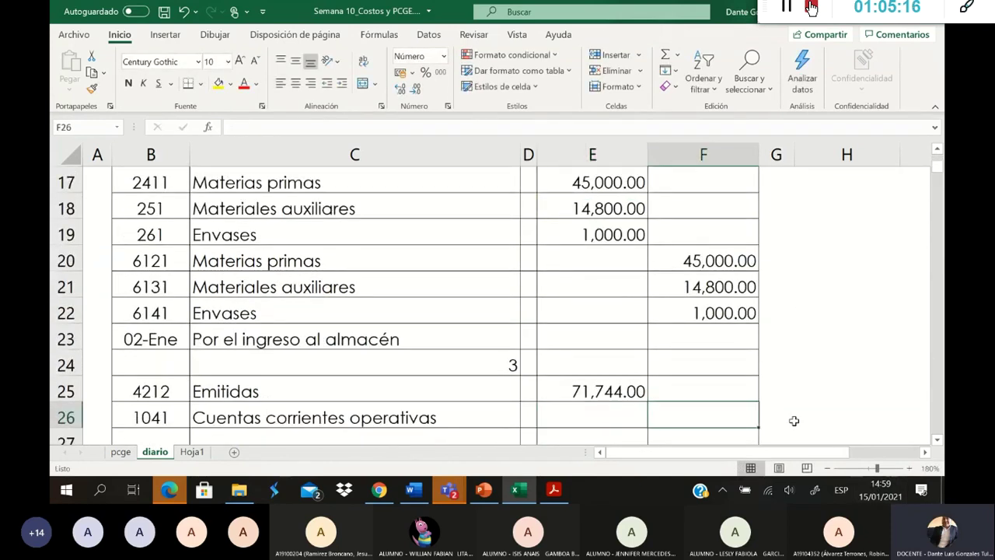
pyautogui.write('=')
pyautogui.press('Up')
pyautogui.press('Left')
pyautogui.press('Return')
# Step: Enter the entry 3 description "Por la cancelación de la fact #" in C27
pyautogui.scroll(-2, 650, 421)
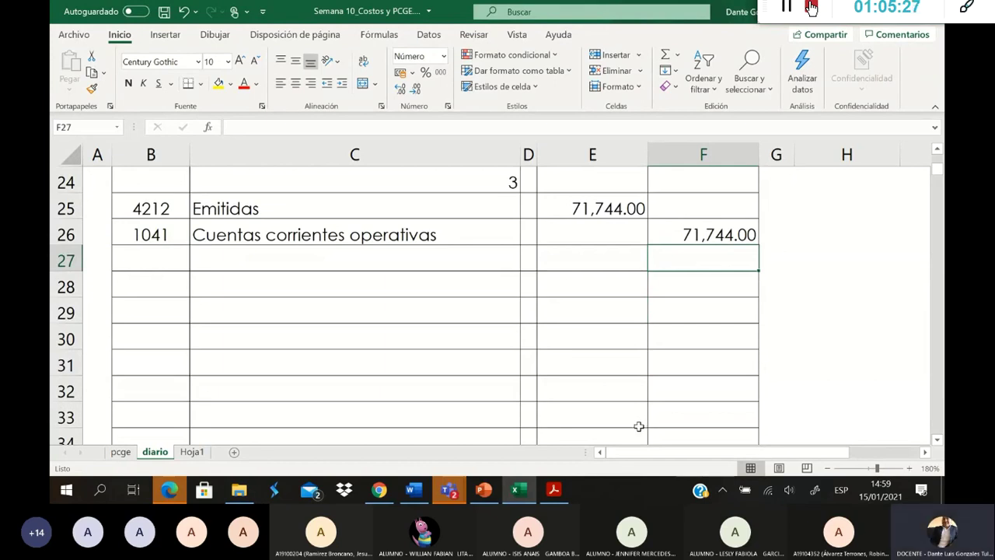
pyautogui.click(451, 255)
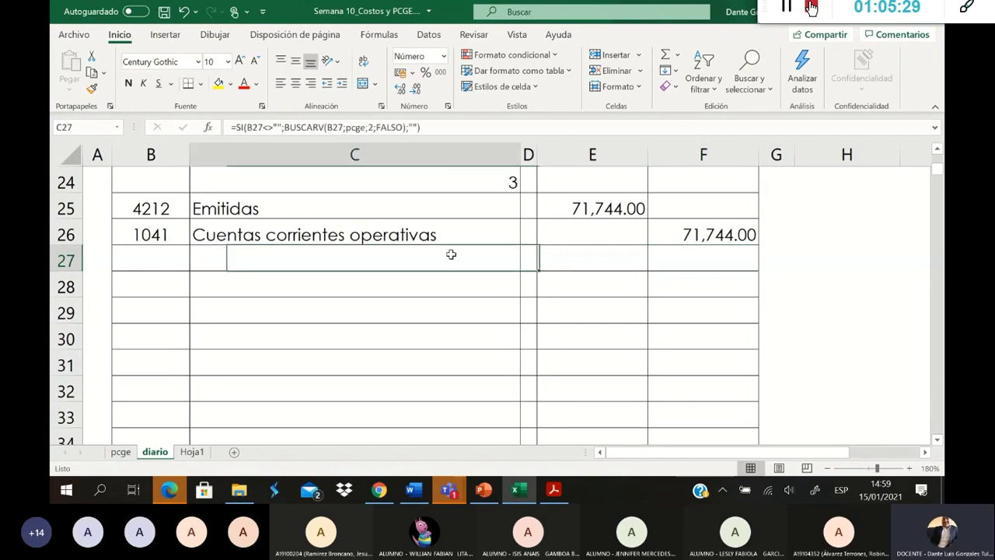
pyautogui.write('Por la cab')
pyautogui.press('BackSpace')
pyautogui.write('ncelación ')
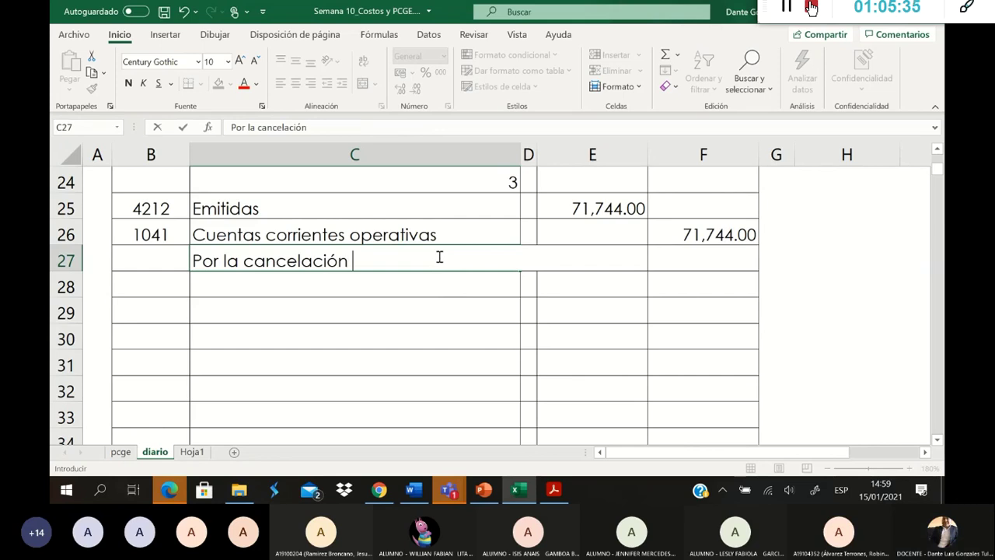
pyautogui.write('de ña')
pyautogui.press('BackSpace')
pyautogui.press('BackSpace')
pyautogui.write('la')
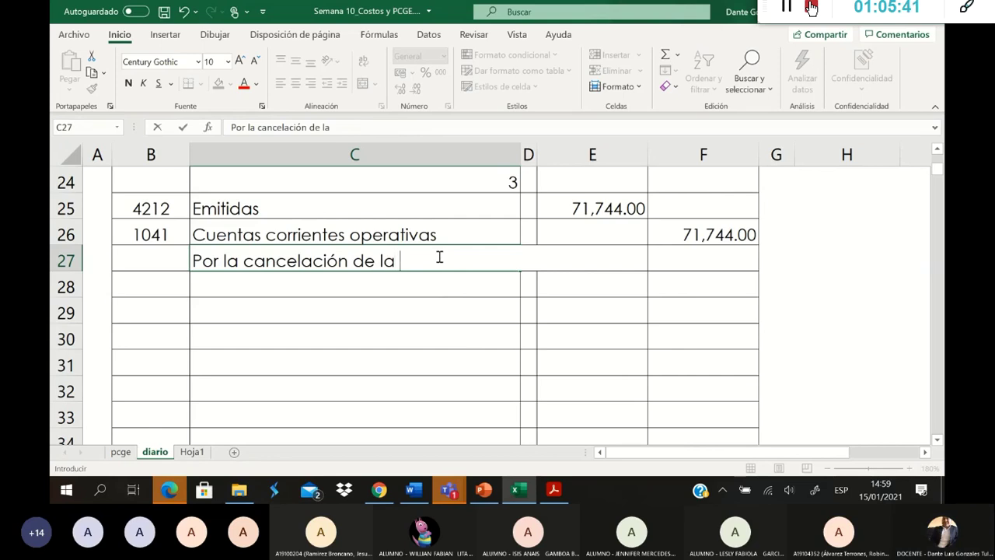
pyautogui.write(' fact #')
pyautogui.press('Return')
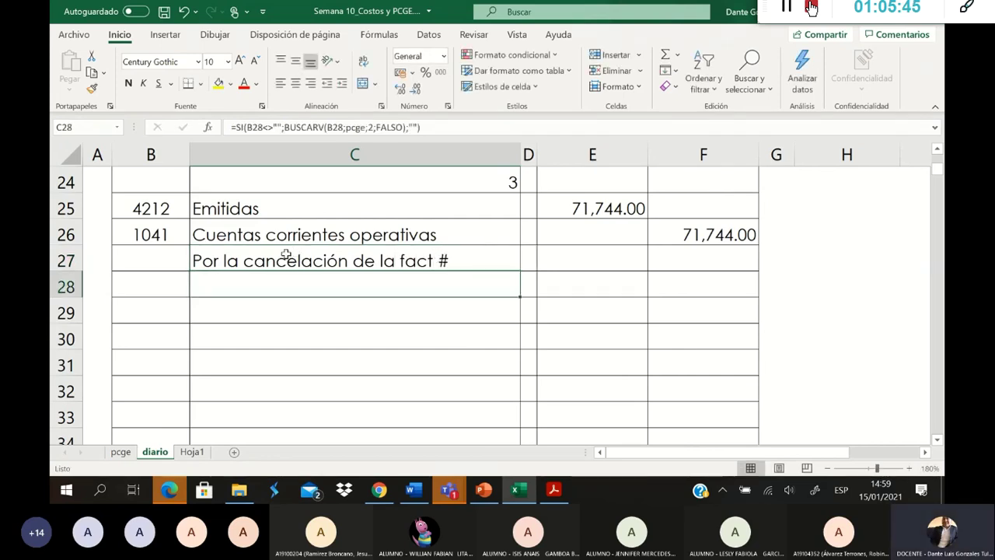
# Step: Date entry 3 as 02-01 in B27, beside its description
pyautogui.click(151, 260)
pyautogui.scroll(2, 153, 261)
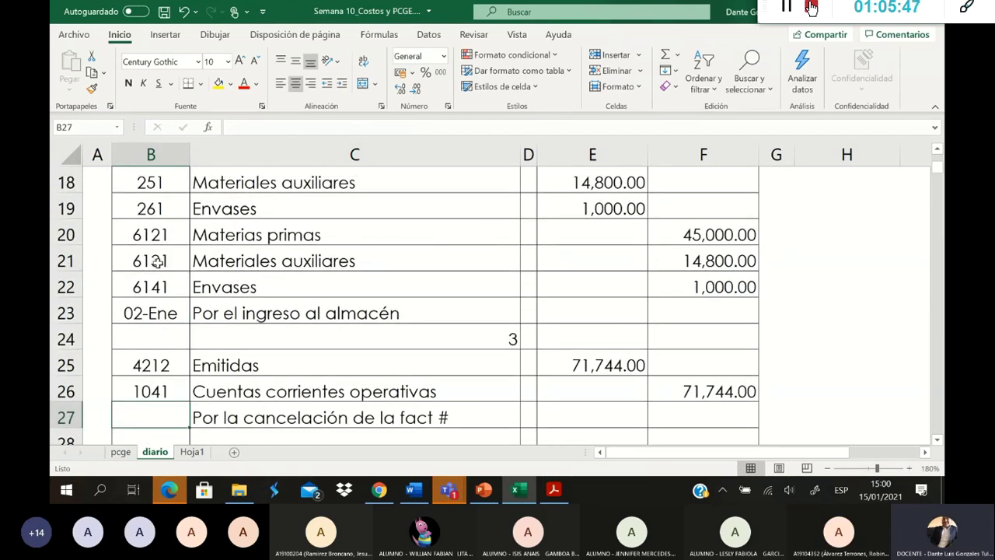
pyautogui.write('02-01')
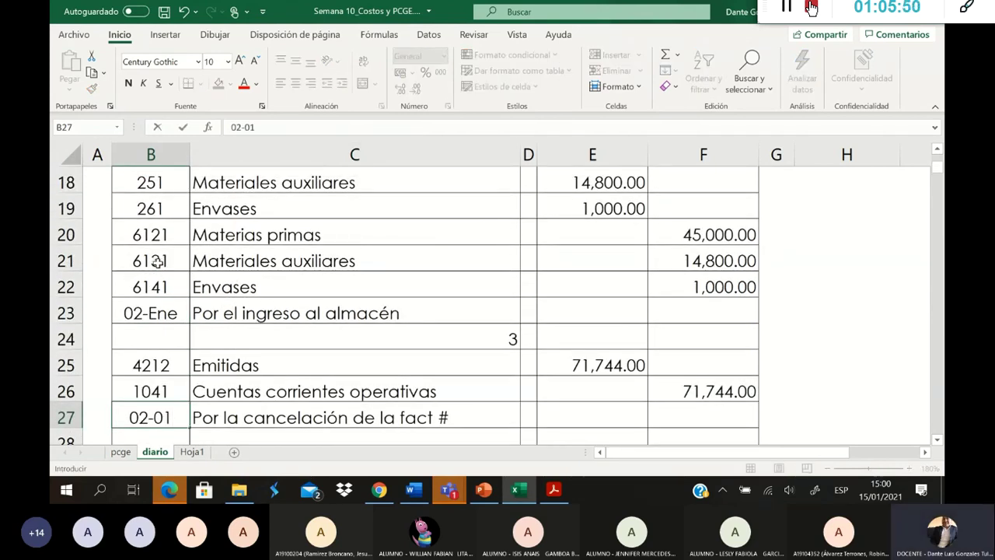
pyautogui.press('Return')
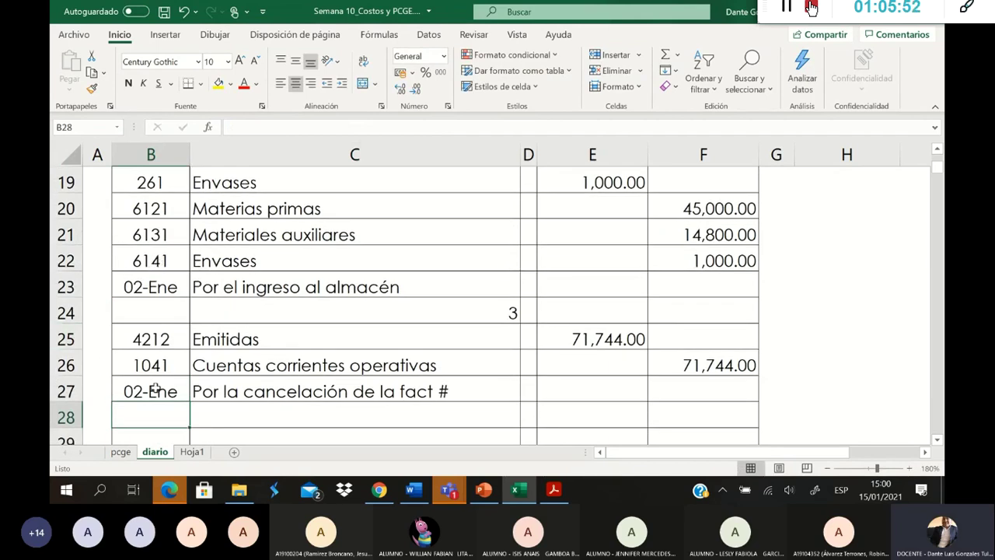
# Step: Review the recorded purchase and payment entries, and read the Dulceto SAC case in the Word document Semana 10 - Aplicación PCGE
pyautogui.scroll(3, 148, 391)
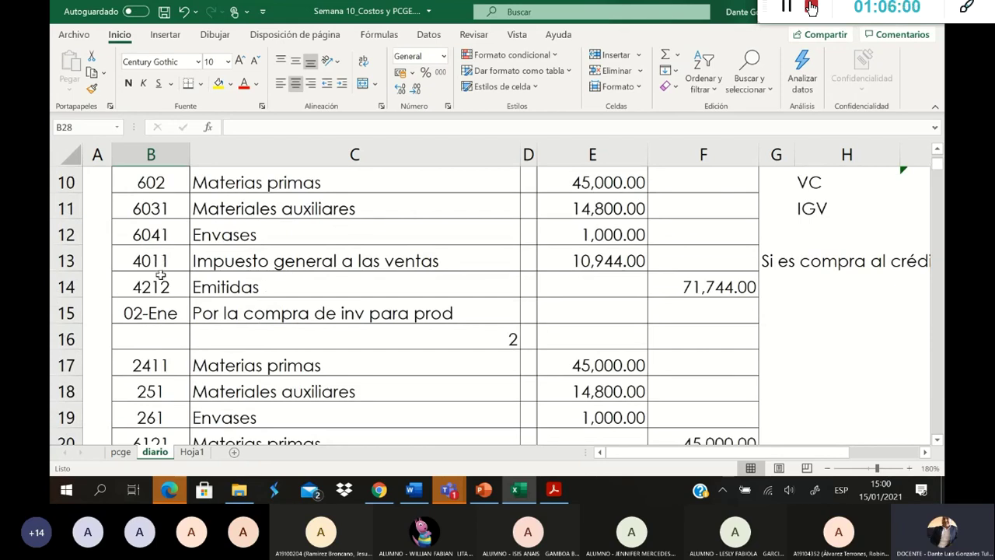
pyautogui.scroll(-4, 157, 268)
pyautogui.scroll(-1, 158, 285)
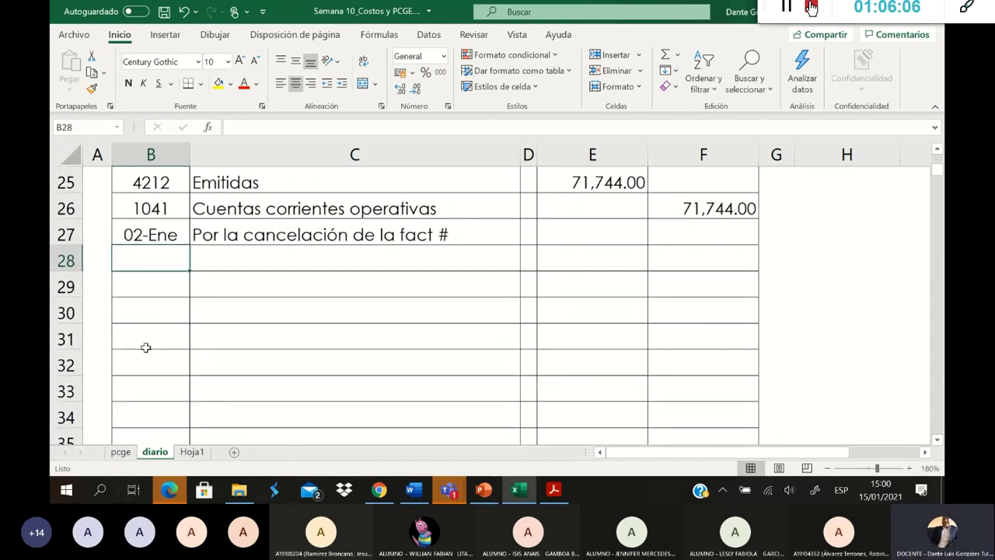
pyautogui.click(412, 491)
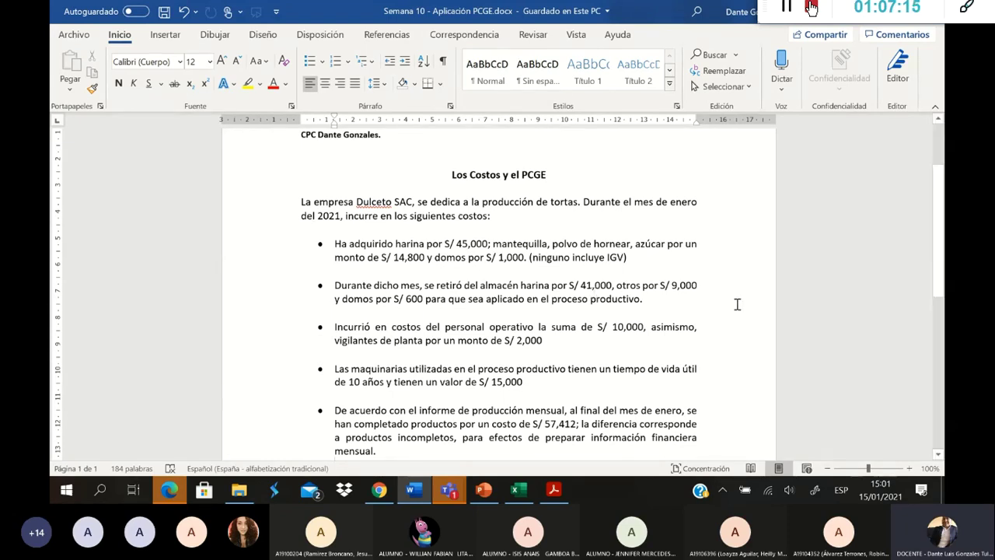
pyautogui.hotkey('alt', 'Tab')
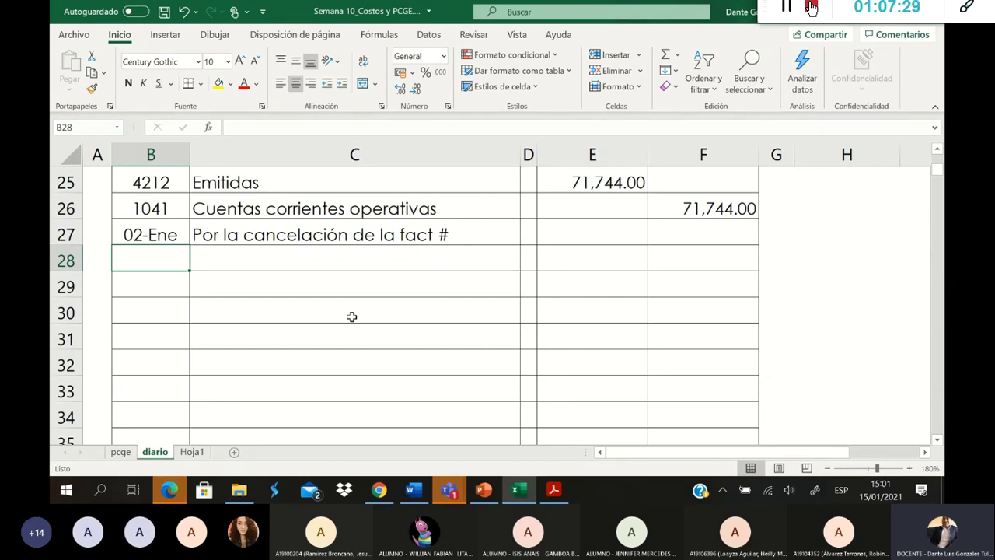
pyautogui.click(721, 212)
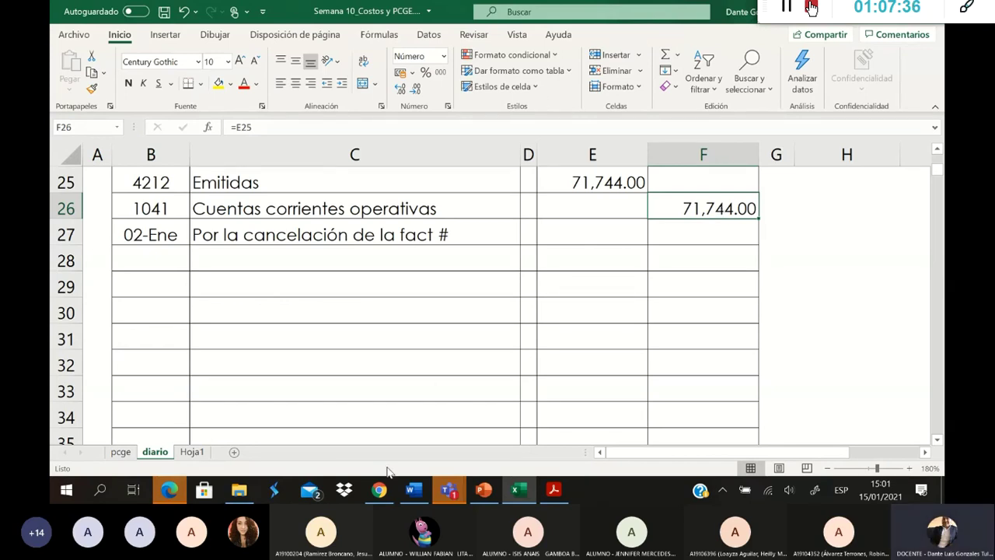
# Step: Open the workbook Semana 2_Ejercicio de aplicacion.xlsx from the TM folder in File Explorer
pyautogui.click(248, 490)
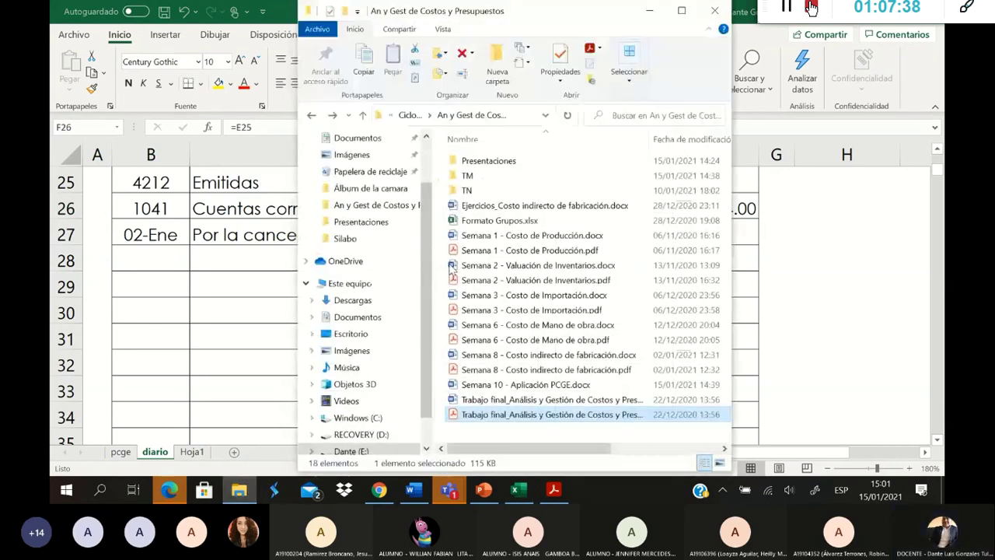
pyautogui.doubleClick(480, 177)
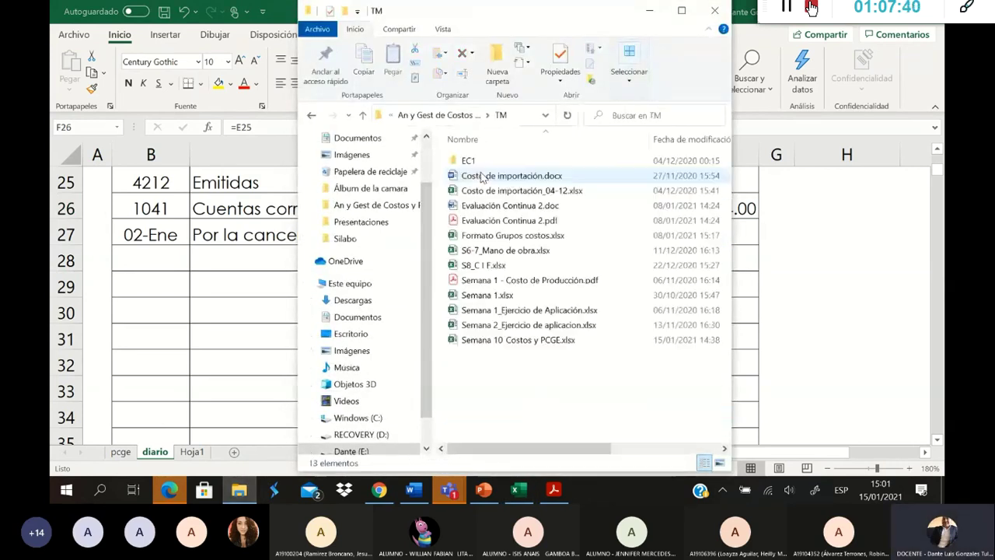
pyautogui.click(563, 327)
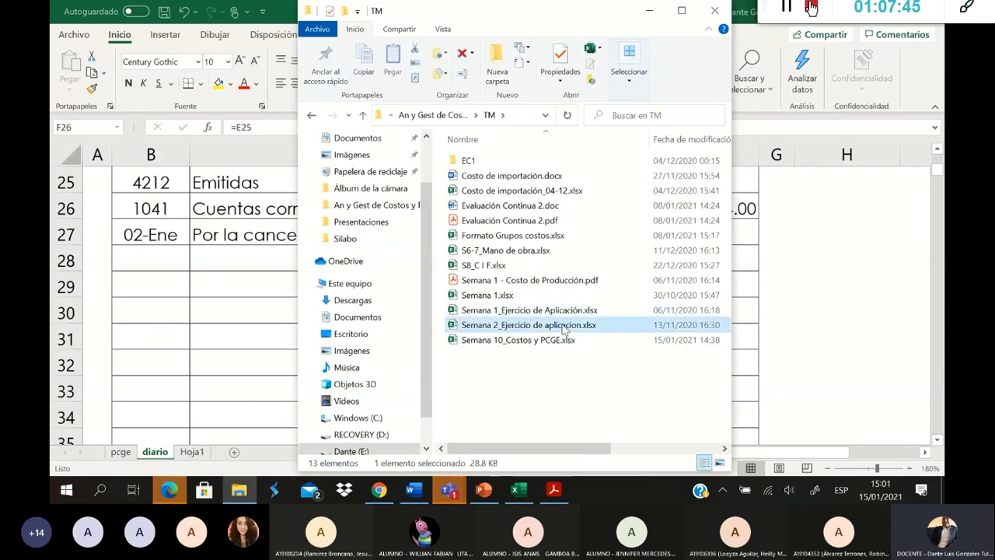
pyautogui.doubleClick(563, 327)
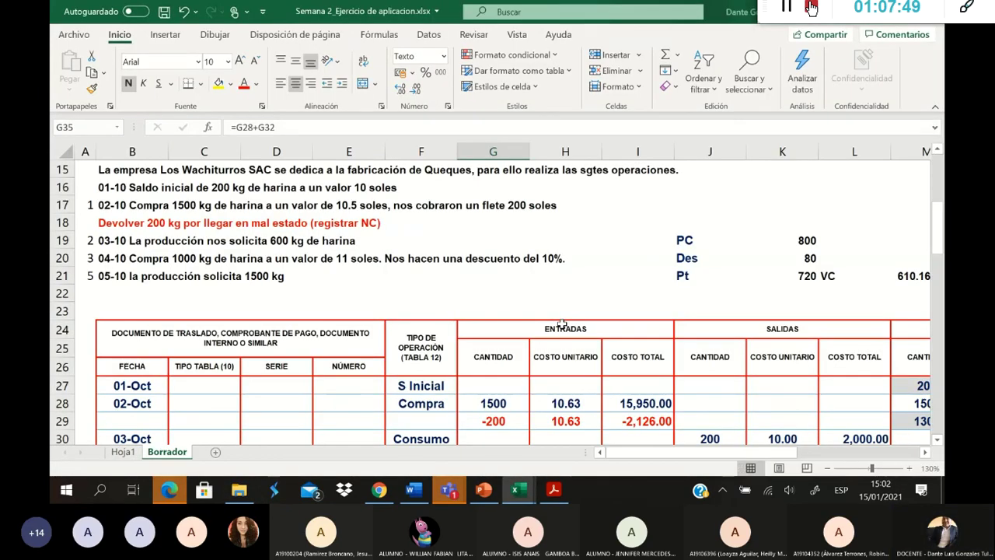
# Step: Examine the flour inventory exercise on the Borrador sheet and the kardex table and summaries on Hoja1
pyautogui.scroll(-4, 519, 325)
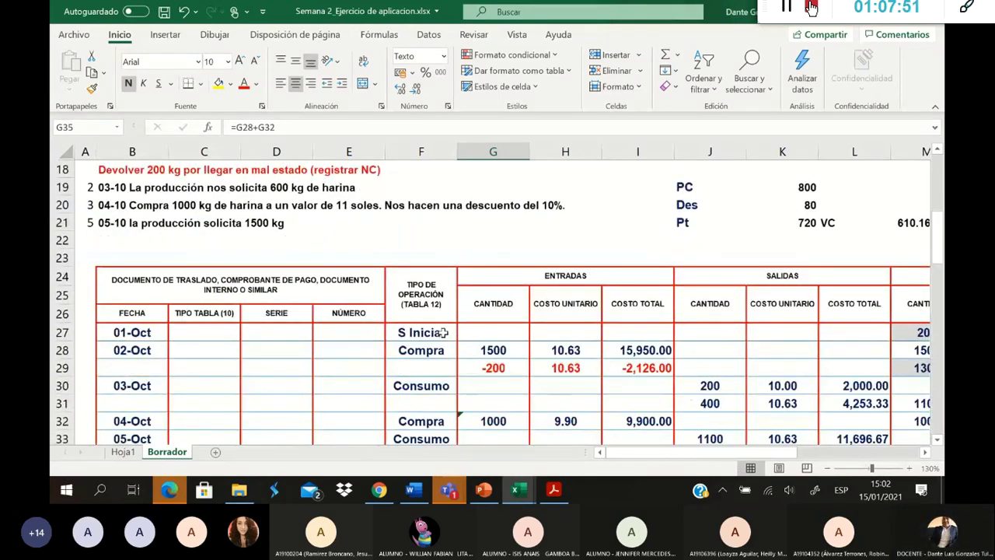
pyautogui.scroll(2, 166, 251)
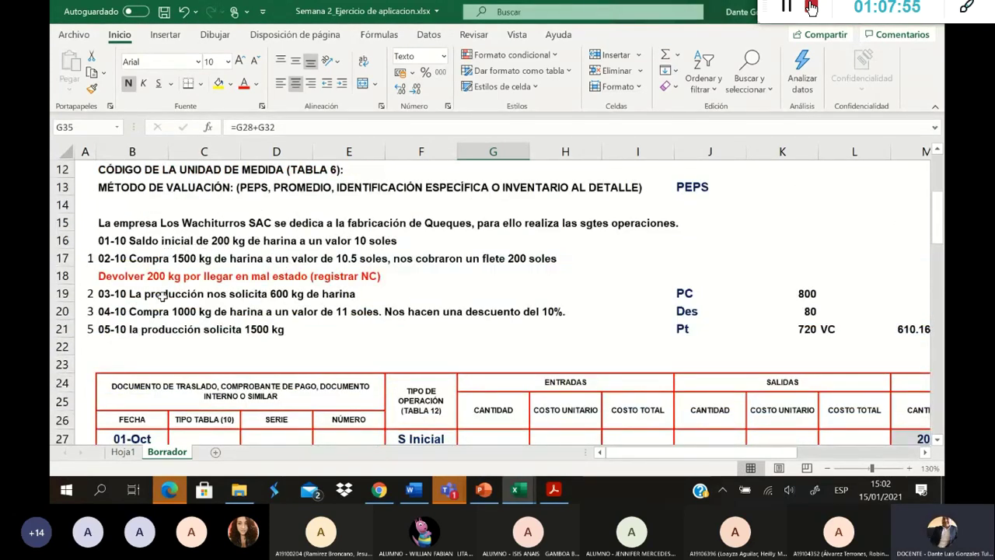
pyautogui.click(123, 452)
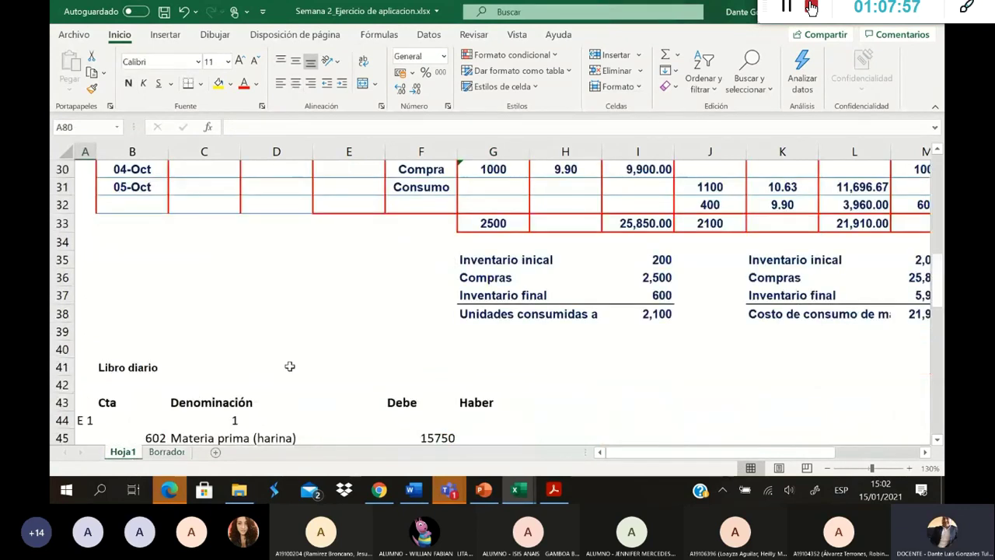
pyautogui.scroll(-1, 288, 362)
pyautogui.scroll(3, 289, 362)
pyautogui.scroll(8, 353, 325)
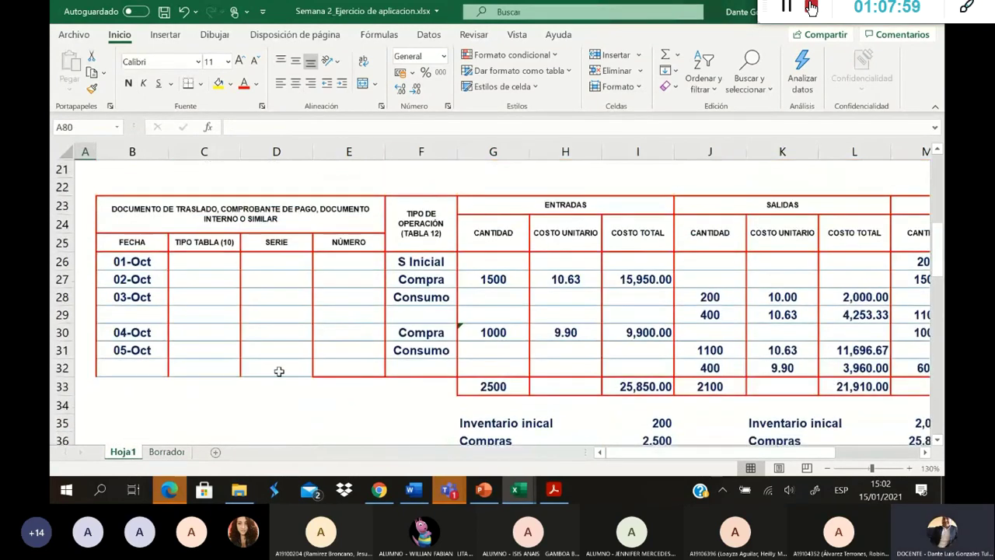
pyautogui.scroll(-4, 337, 351)
pyautogui.scroll(4, 337, 351)
pyautogui.scroll(-6, 336, 350)
pyautogui.scroll(-3, 339, 351)
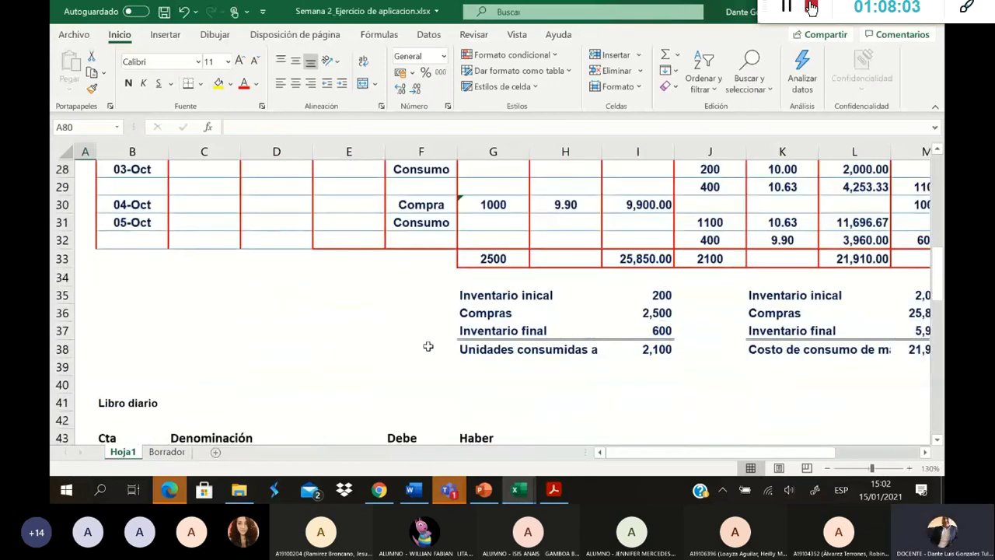
# Step: Inspect the units-consumed and raw-material consumption cost labels below the Hoja1 kardex, and the total quantity of Entradas in G33
pyautogui.click(535, 352)
pyautogui.click(504, 350)
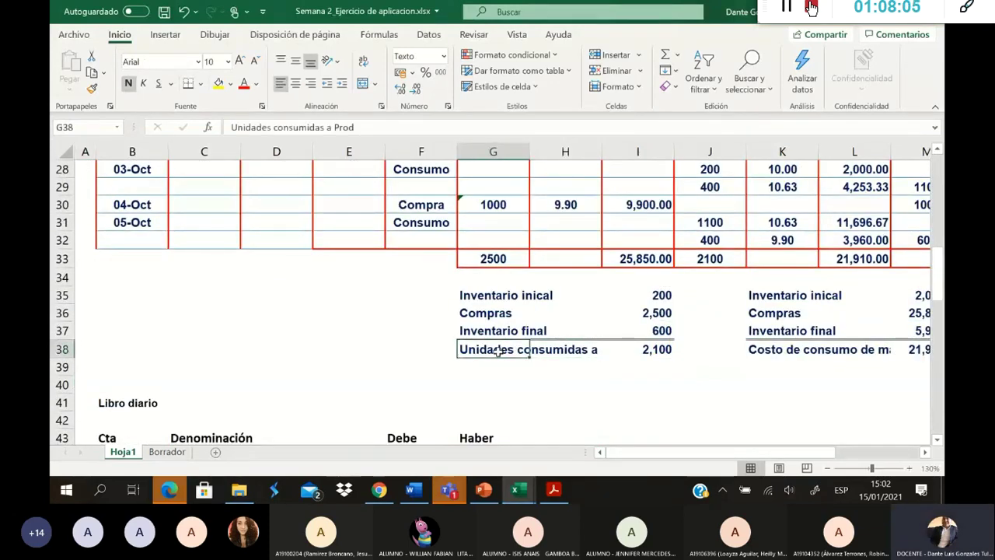
pyautogui.moveTo(691, 457); pyautogui.dragTo(756, 452)
pyautogui.click(626, 351)
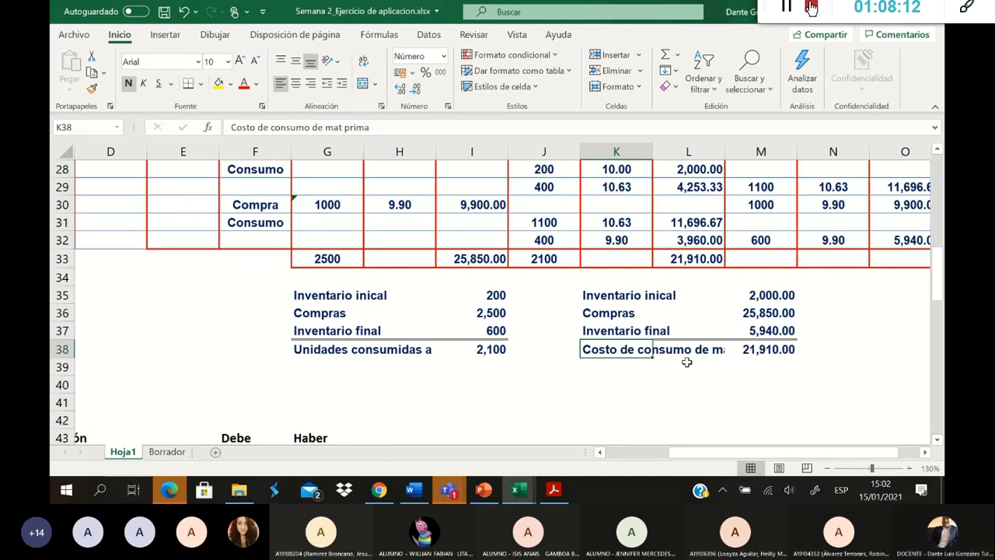
pyautogui.scroll(1, 687, 362)
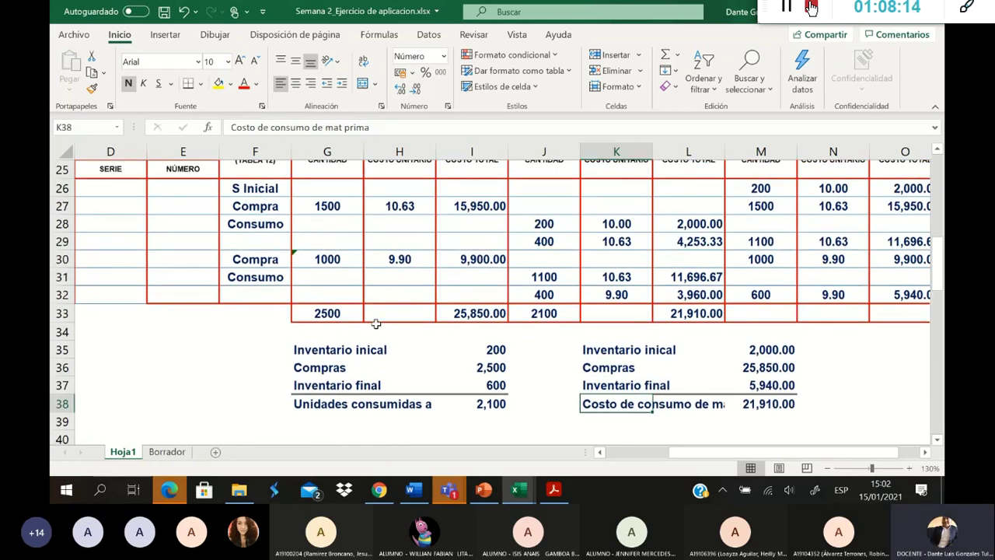
pyautogui.click(342, 311)
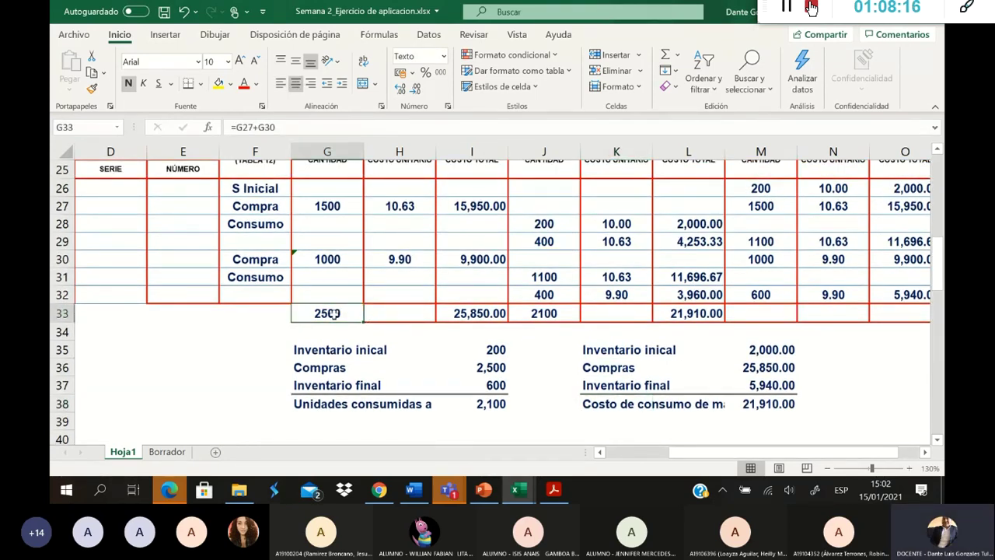
pyautogui.scroll(1, 312, 309)
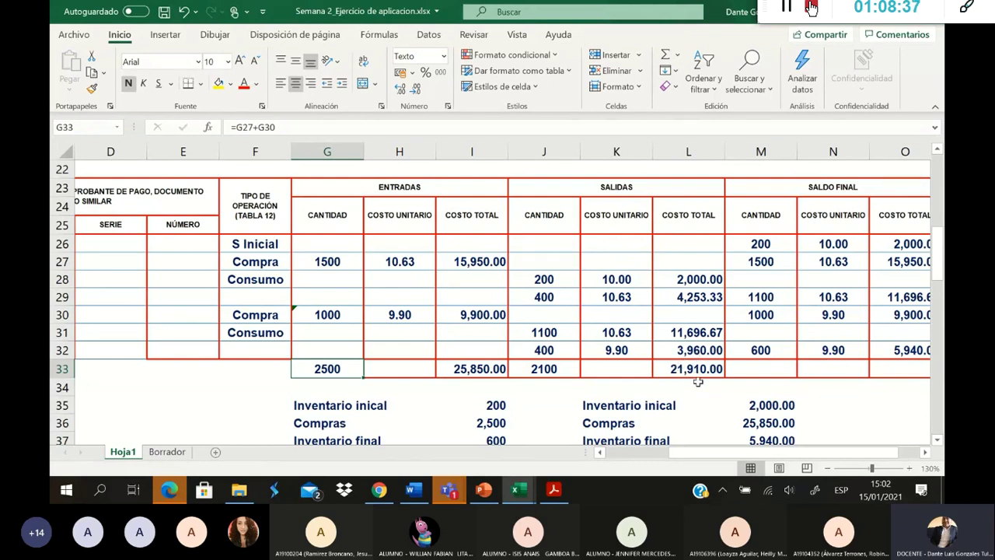
# Step: Check the Dulceto SAC case in Word and return to the Semana 2 workbook in Excel
pyautogui.click(414, 489)
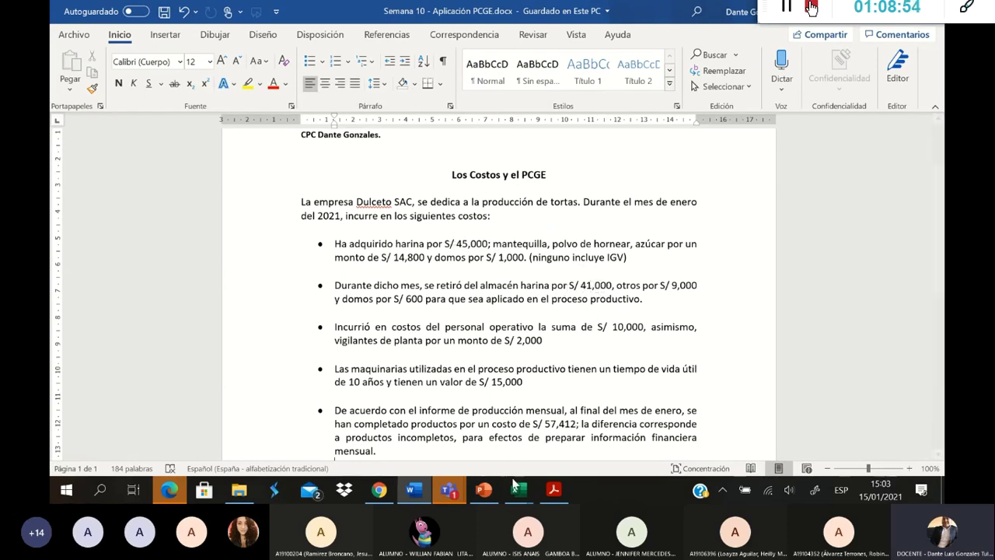
pyautogui.moveTo(519, 489)
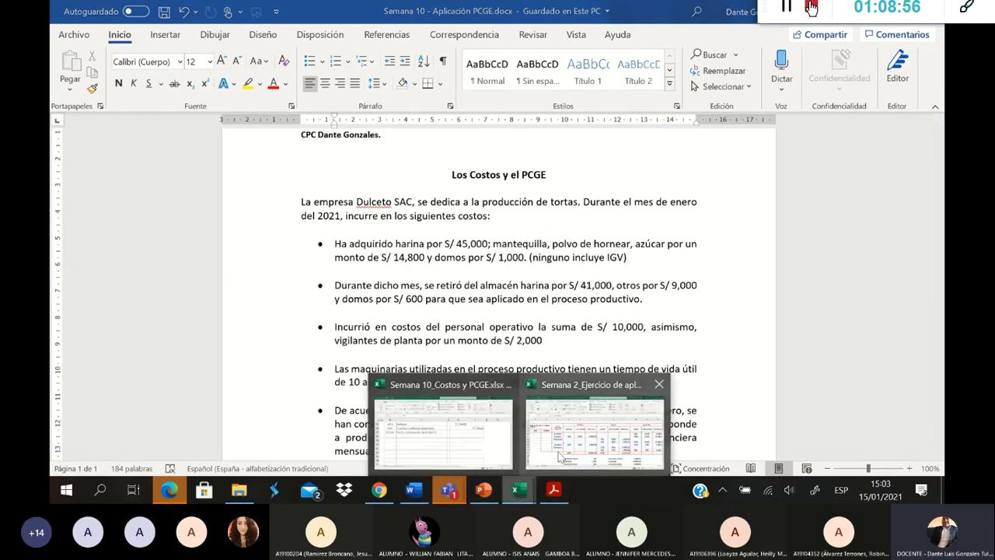
pyautogui.click(577, 412)
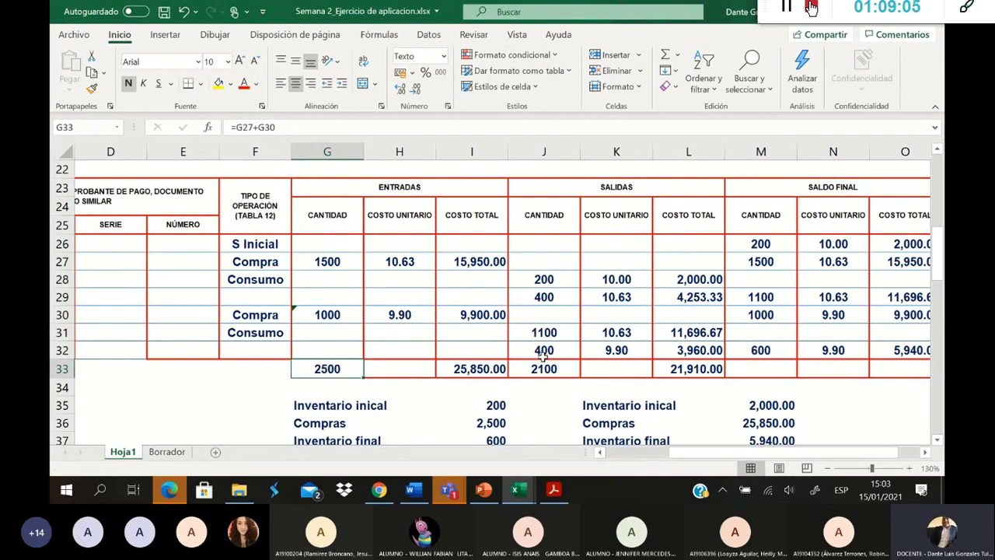
# Step: Compare the kardex totals in J33, I33 and L33 with the consumption formulas in I38 and M38, and review the exercise statement
pyautogui.click(544, 369)
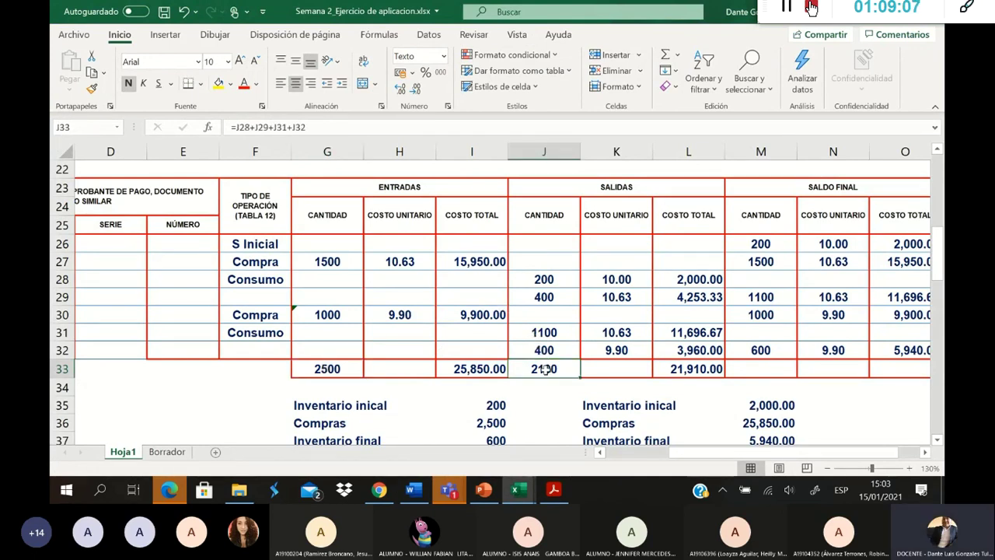
pyautogui.click(474, 367)
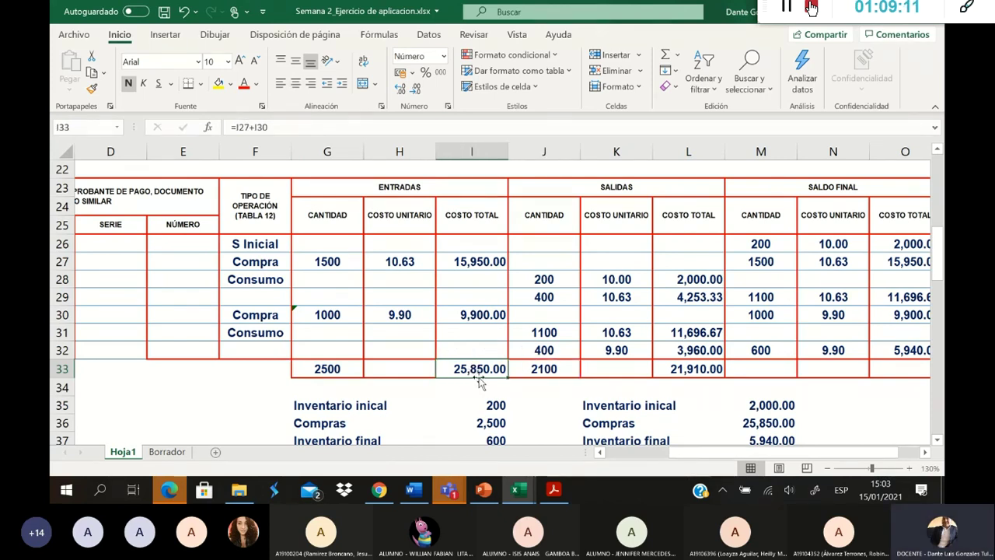
pyautogui.click(709, 375)
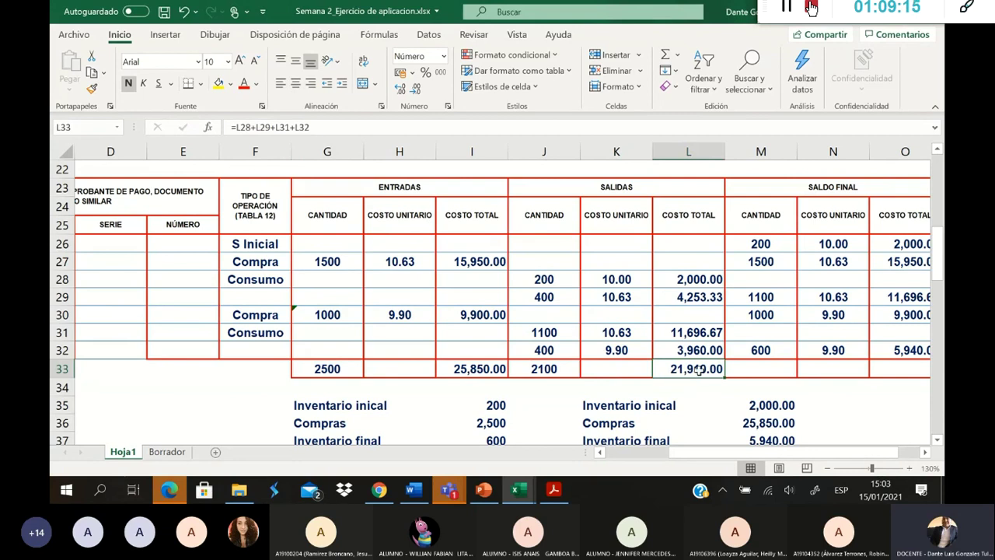
pyautogui.scroll(-1, 697, 370)
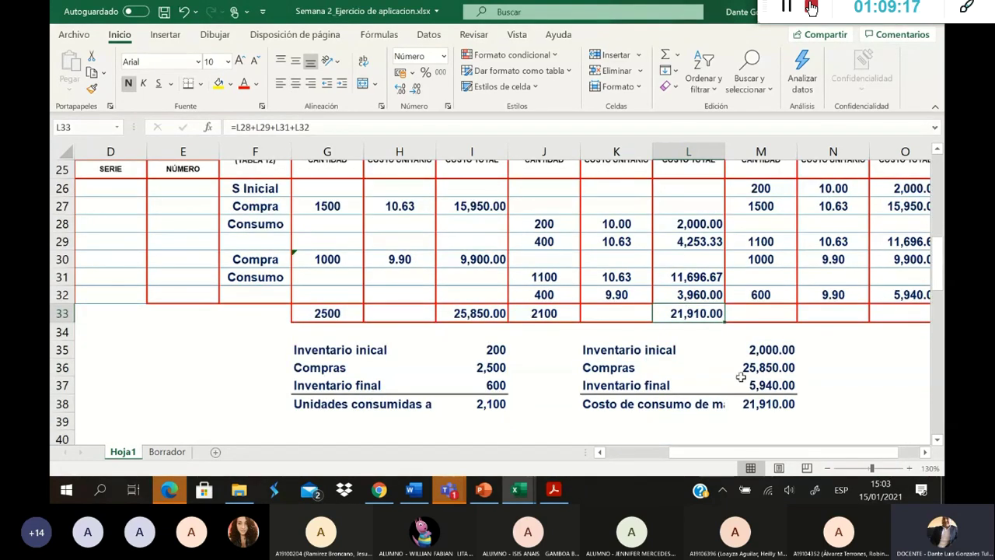
pyautogui.click(770, 406)
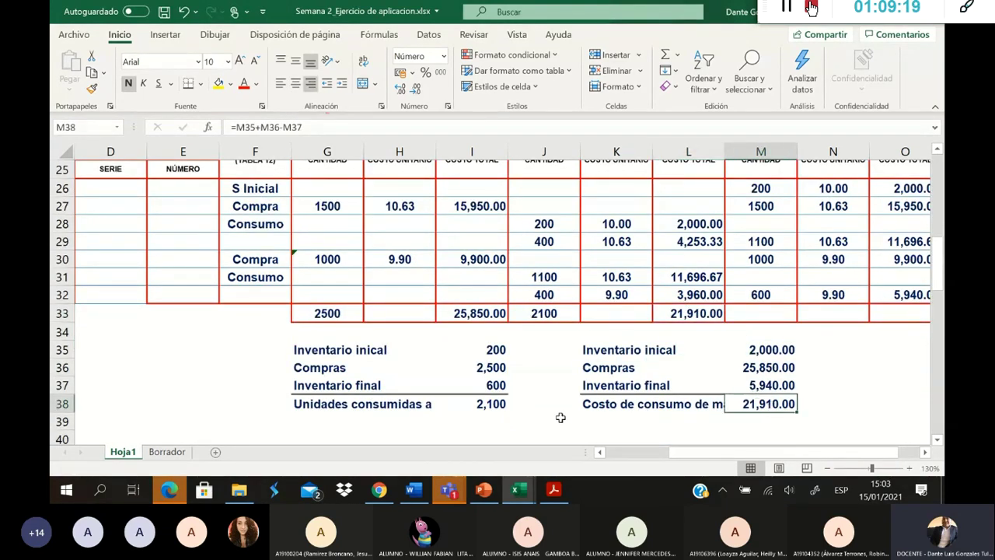
pyautogui.click(482, 404)
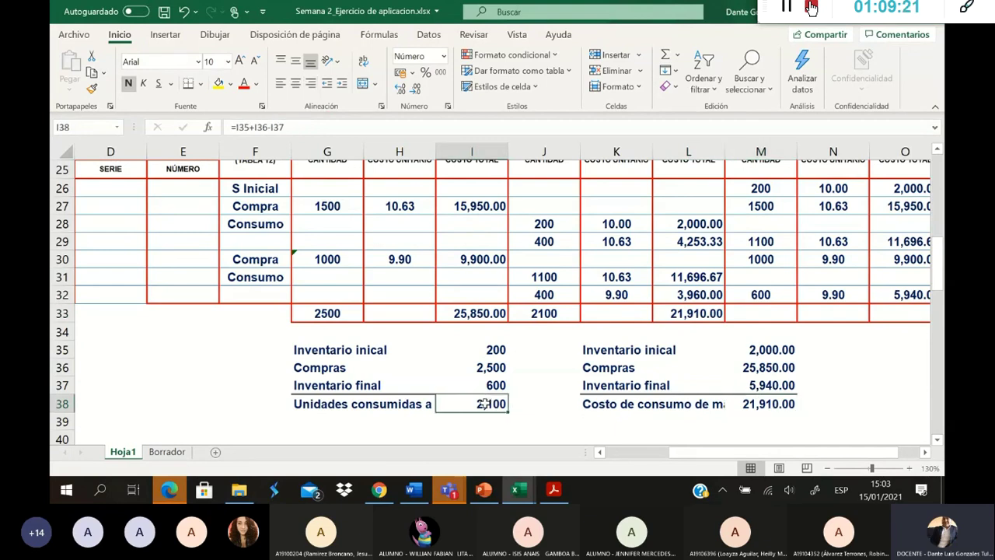
pyautogui.click(748, 403)
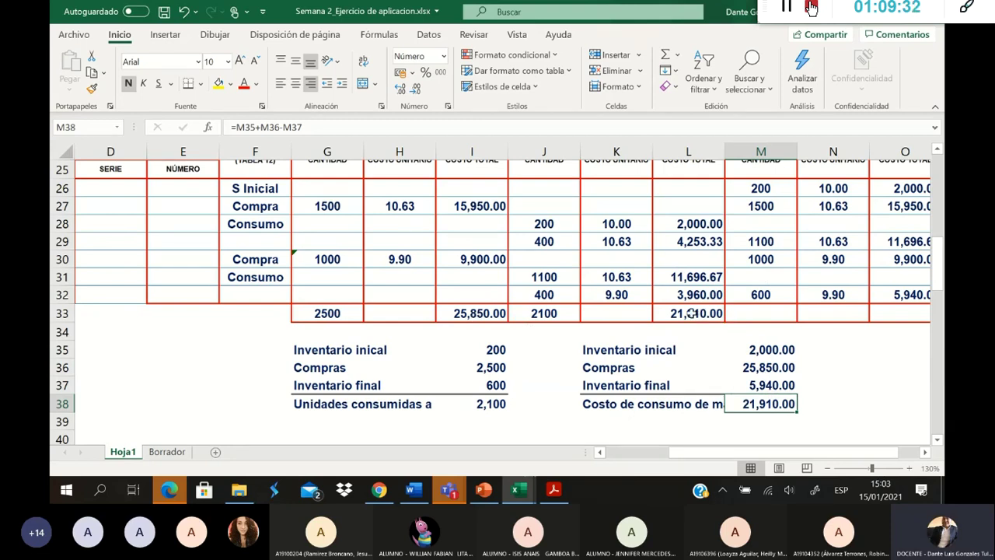
pyautogui.scroll(1, 690, 311)
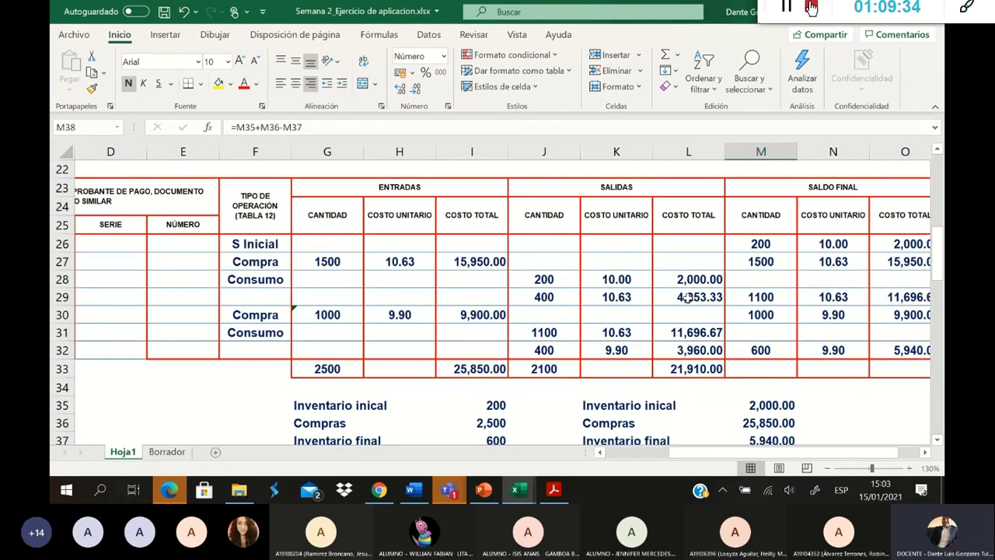
pyautogui.scroll(4, 655, 302)
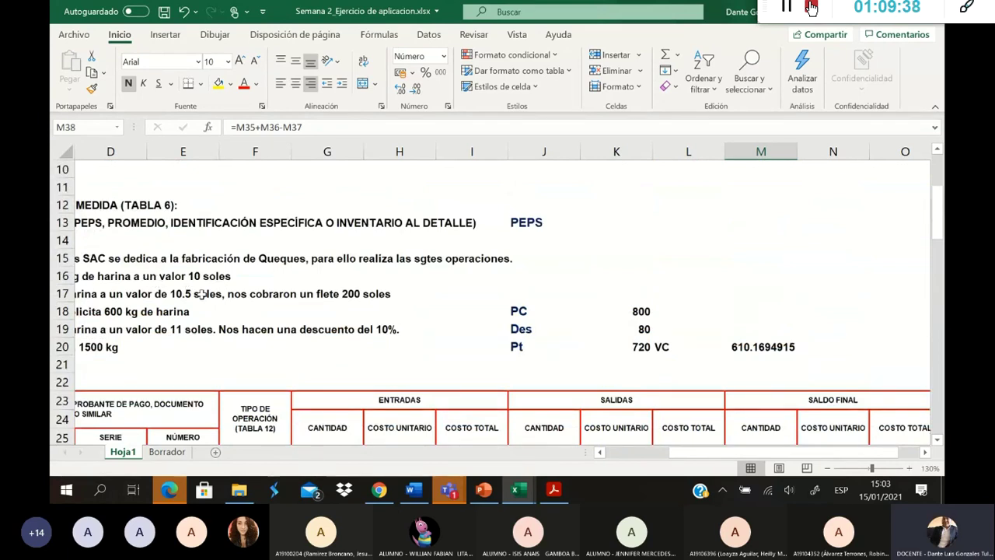
# Step: Review the units-consumed and raw-material consumption cost summaries below the inventory table
pyautogui.scroll(-6, 202, 323)
pyautogui.click(295, 352)
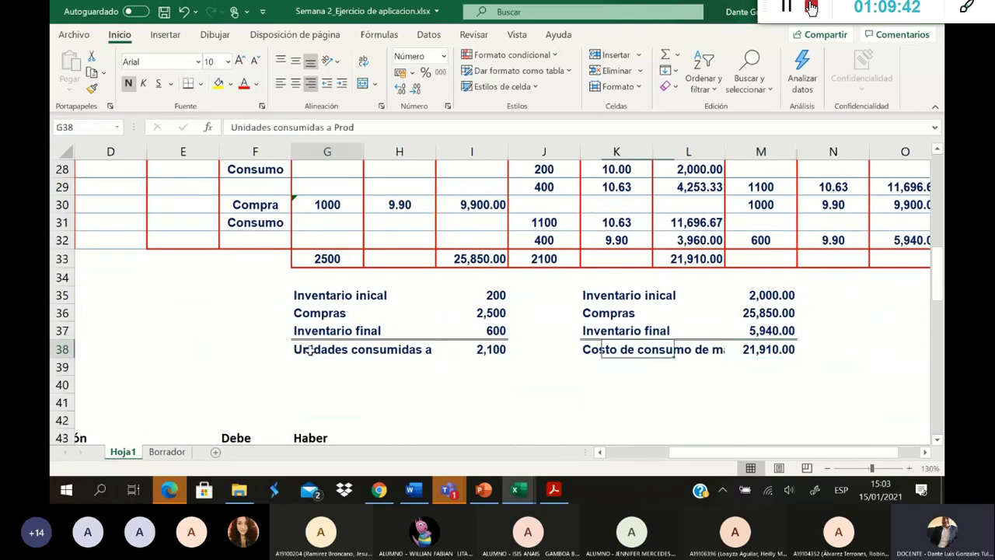
pyautogui.click(616, 349)
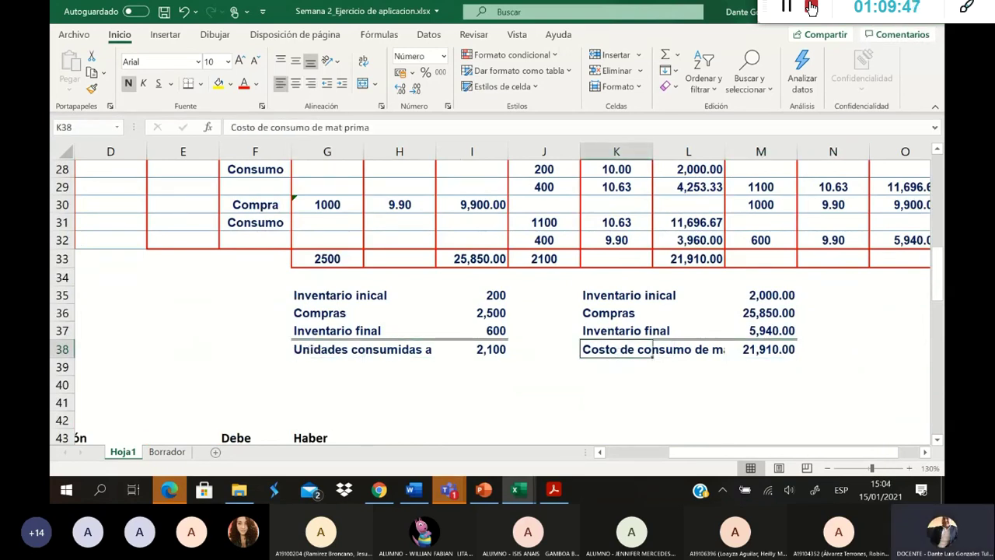
# Step: Switch to the Semana 10_Costos y PCGE workbook and number the new journal entry 4 in cell C28
pyautogui.hotkey('alt', 'Tab')
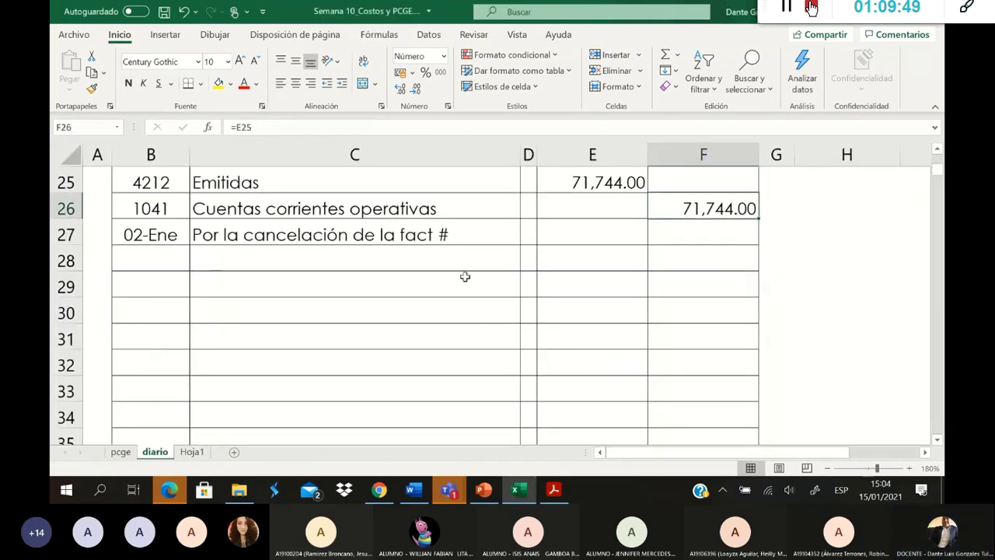
pyautogui.scroll(1, 477, 282)
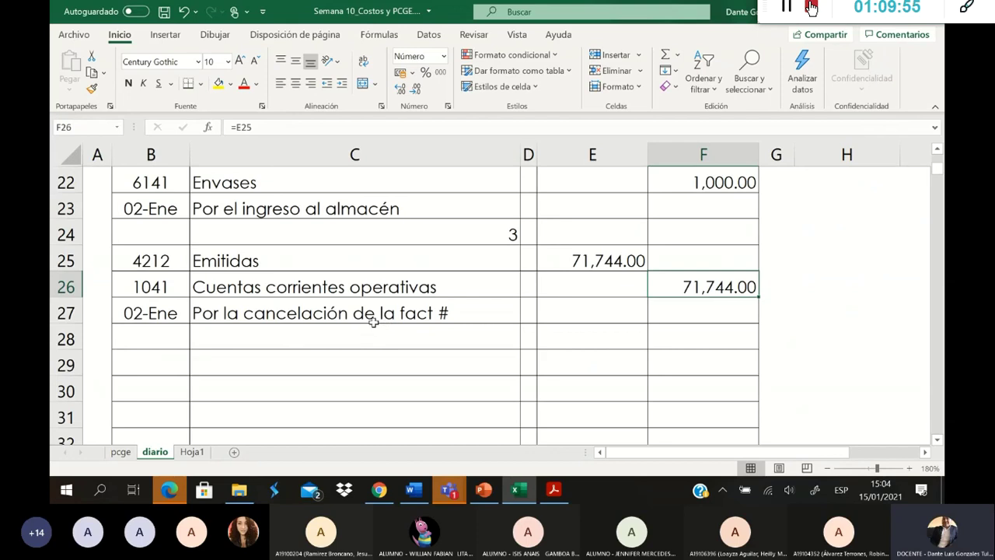
pyautogui.click(147, 343)
pyautogui.click(230, 341)
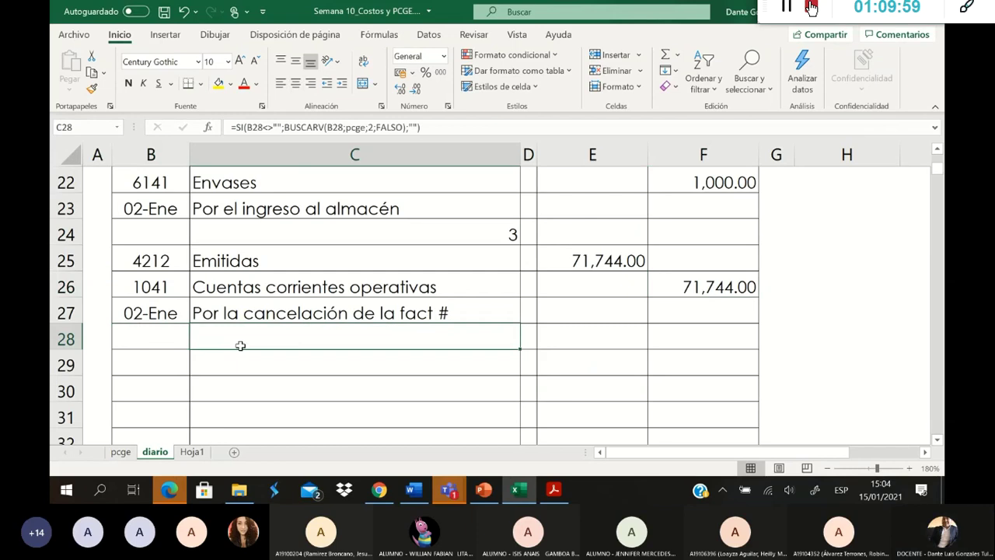
pyautogui.write('4')
pyautogui.press('Return')
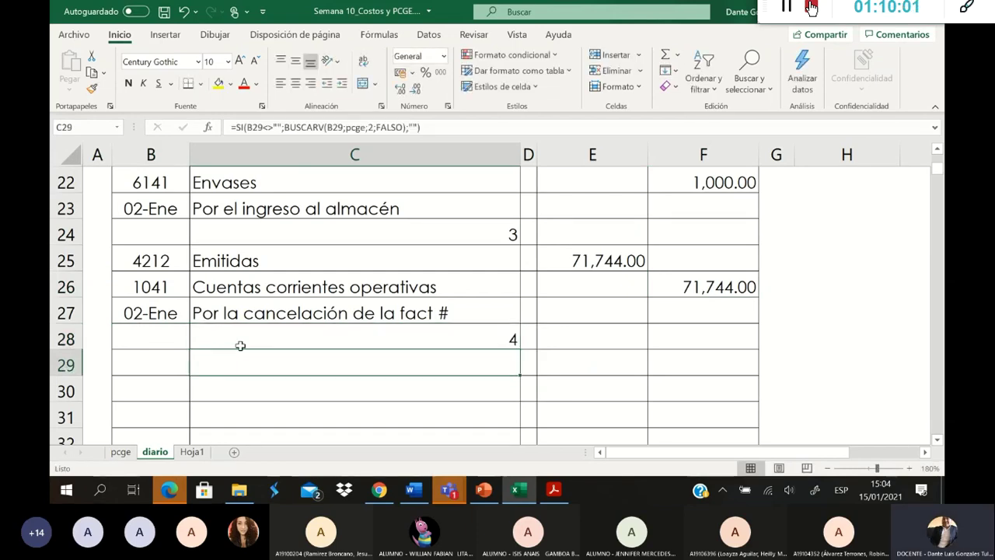
# Step: Check the warehouse withdrawal in the Word exercise and the raw material account codes used in journal entry 2
pyautogui.click(553, 489)
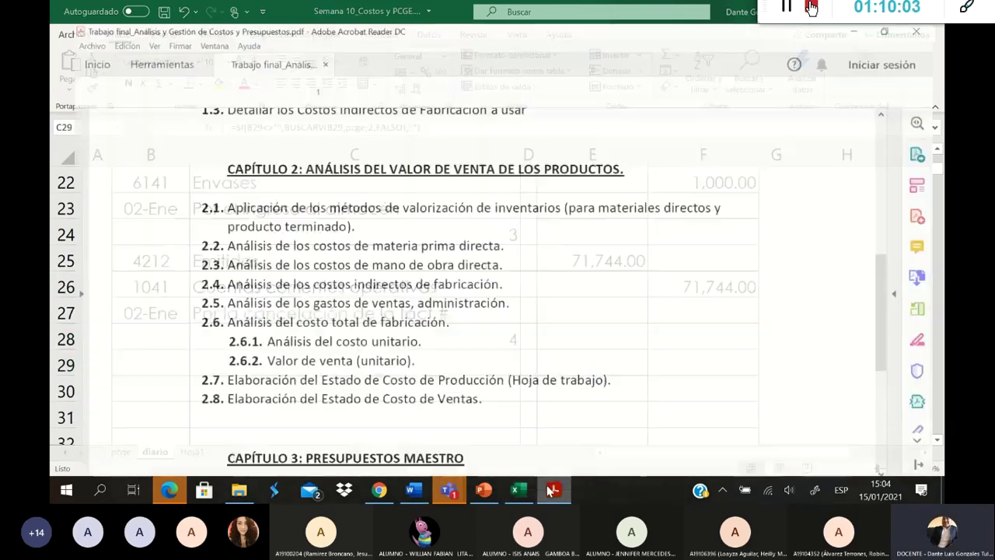
pyautogui.click(414, 489)
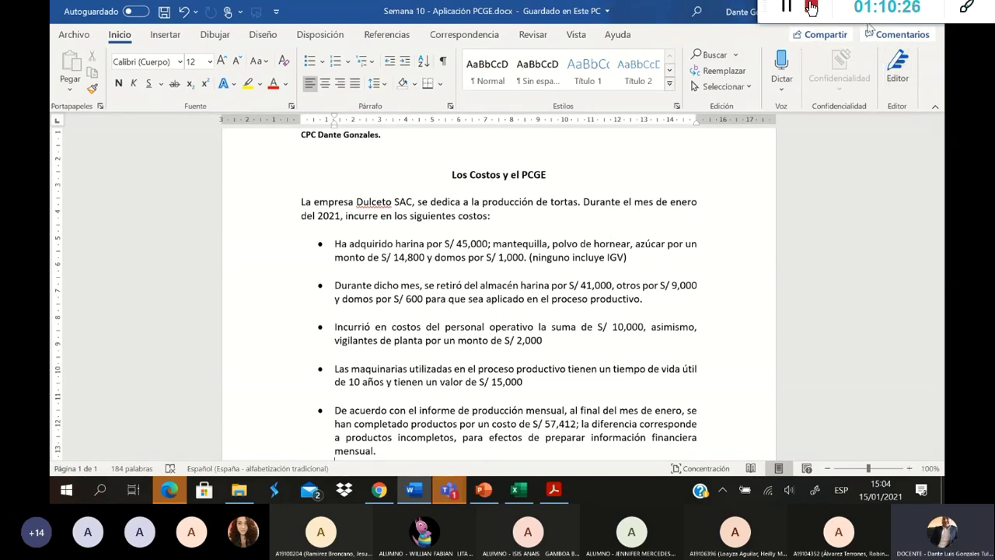
pyautogui.hotkey('alt', 'Tab')
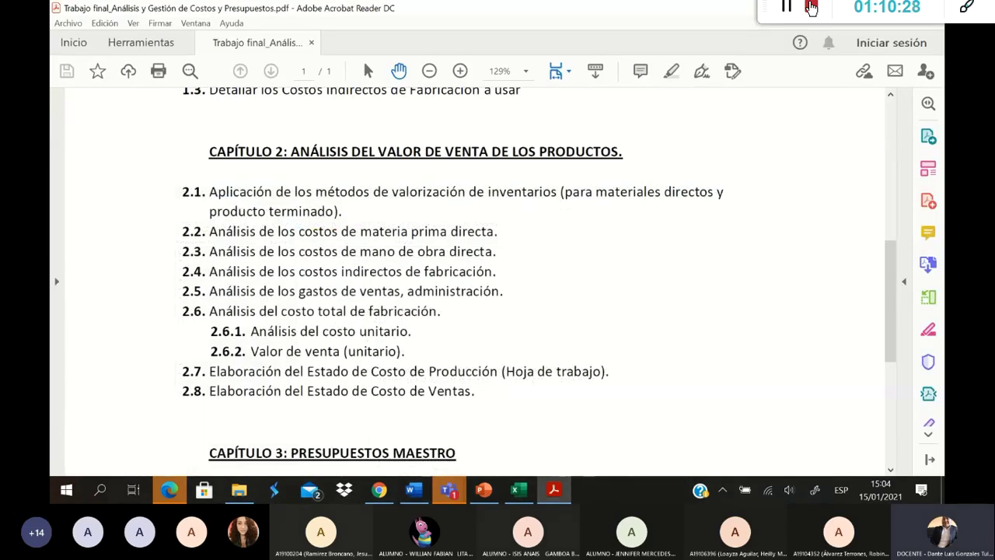
pyautogui.hotkey('alt', 'Tab')
pyautogui.click(172, 369)
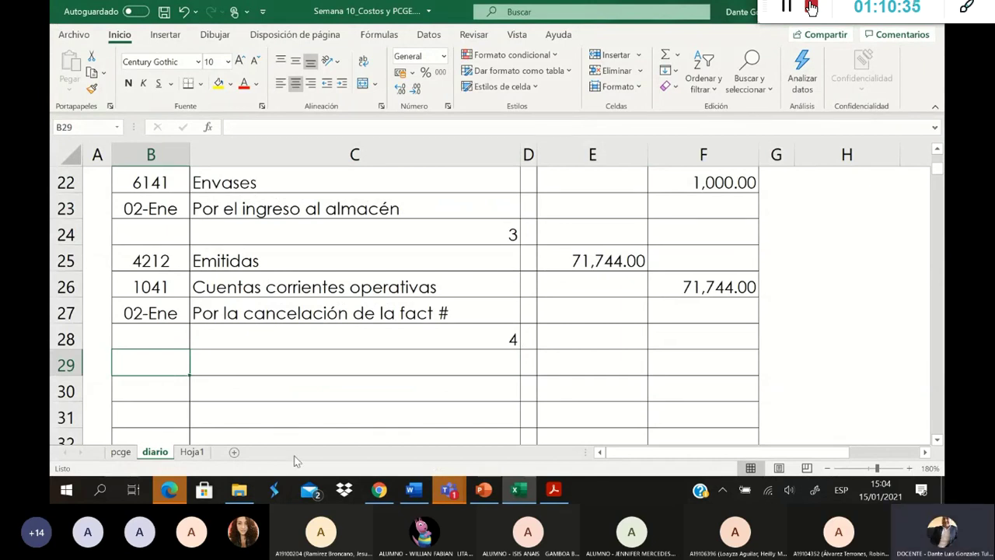
pyautogui.scroll(2, 244, 346)
pyautogui.scroll(1, 243, 346)
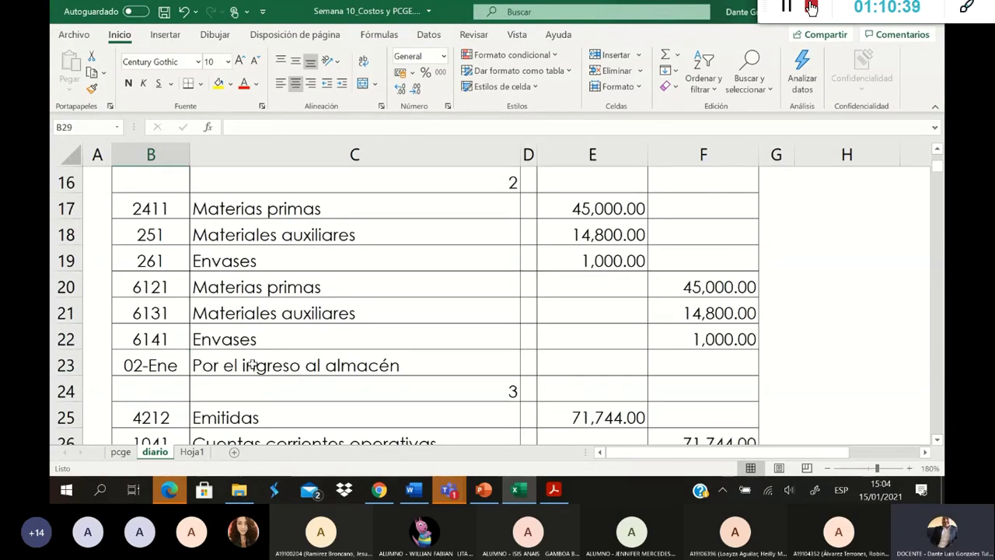
pyautogui.click(162, 207)
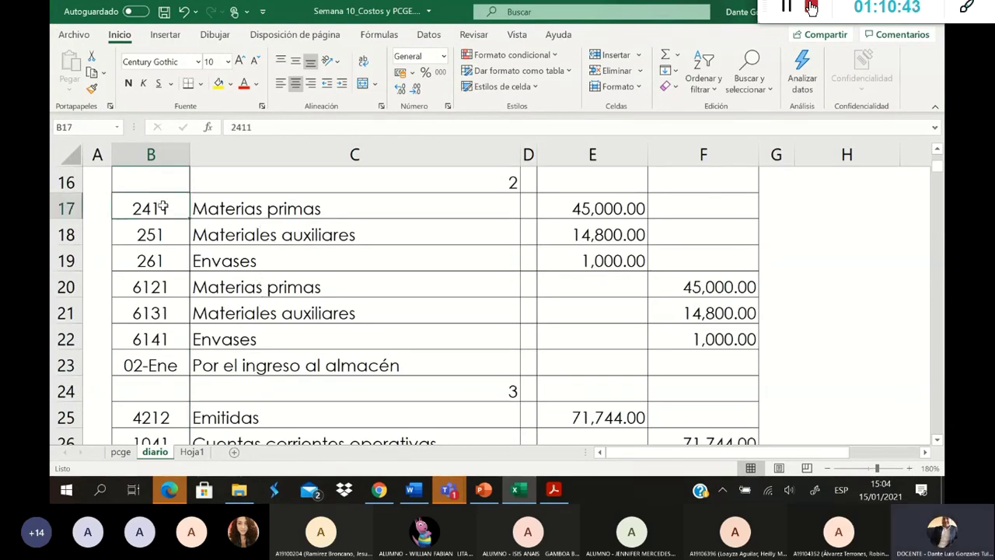
pyautogui.click(169, 286)
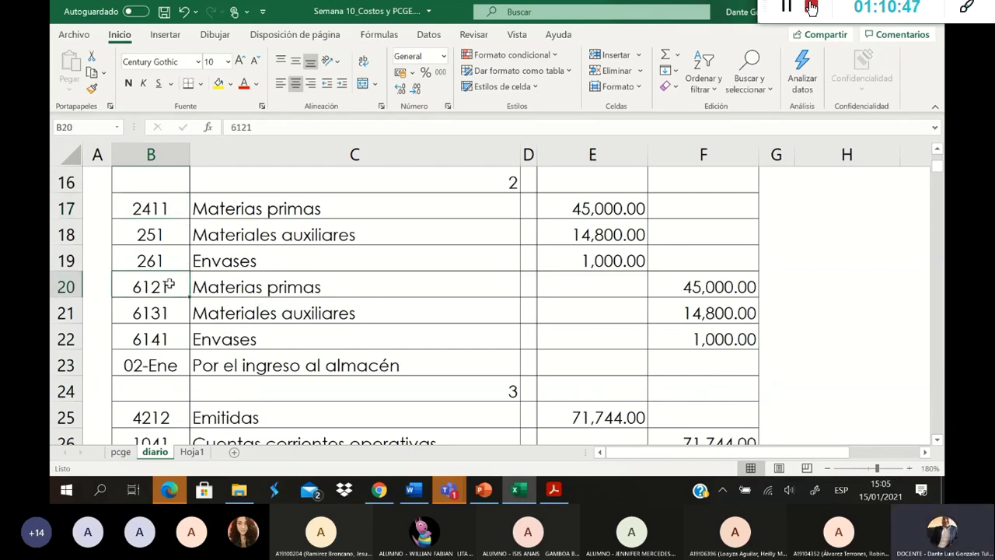
# Step: Enter account code 6121 in cell B29 as the first line of journal entry 4
pyautogui.scroll(-4, 168, 286)
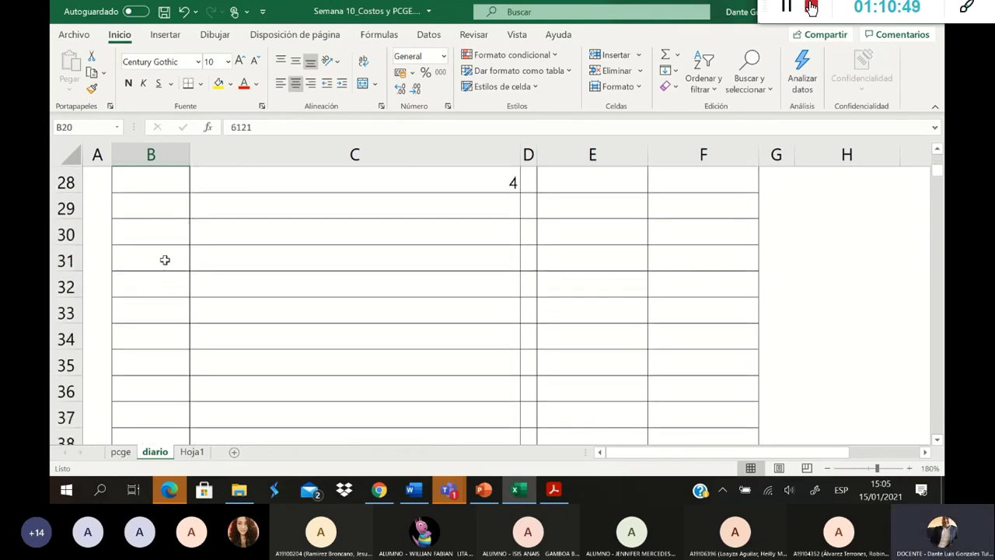
pyautogui.click(168, 209)
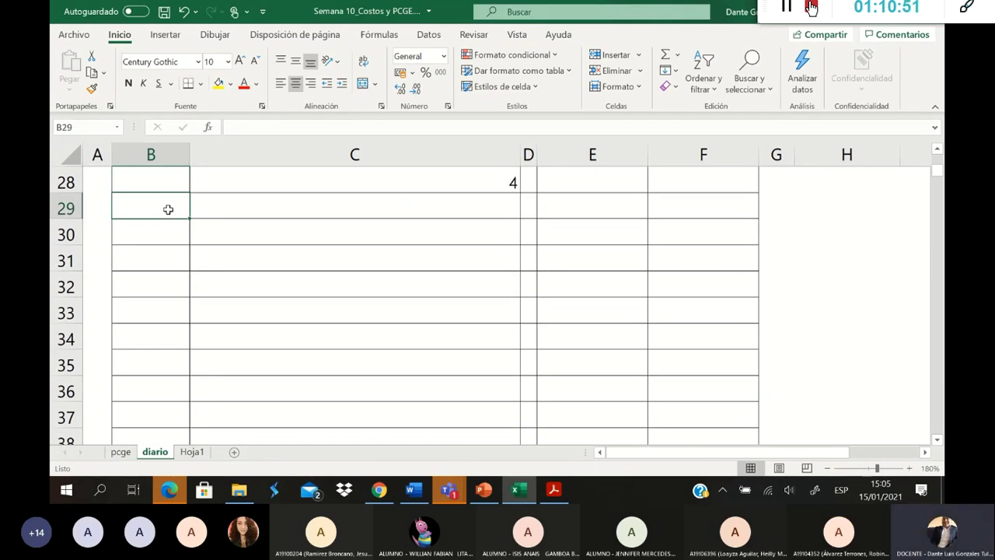
pyautogui.write('61')
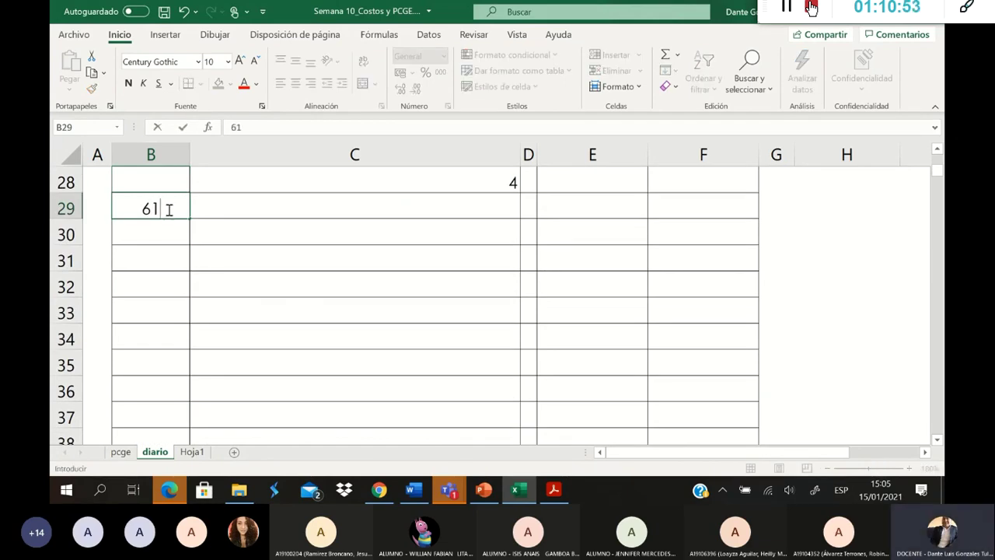
pyautogui.scroll(4, 238, 251)
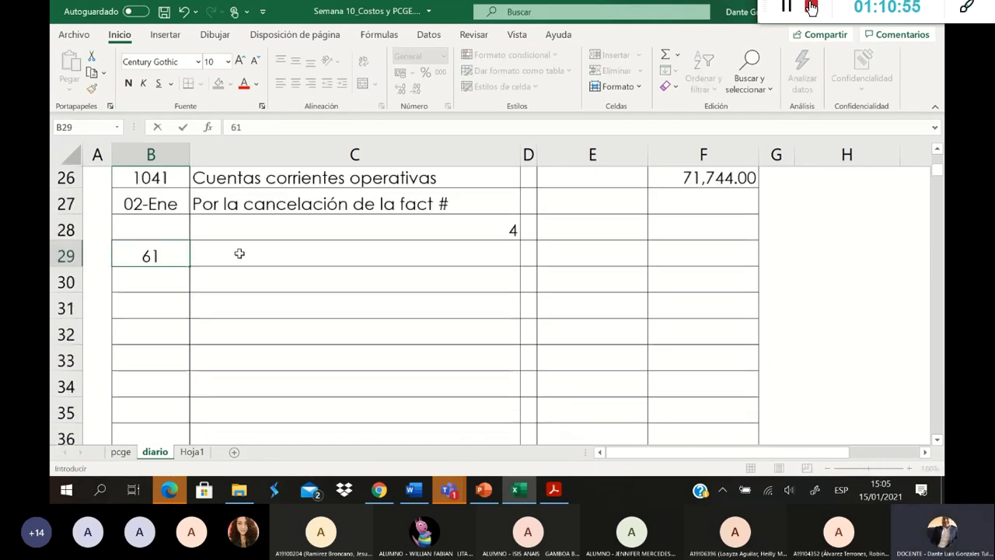
pyautogui.scroll(-2, 199, 286)
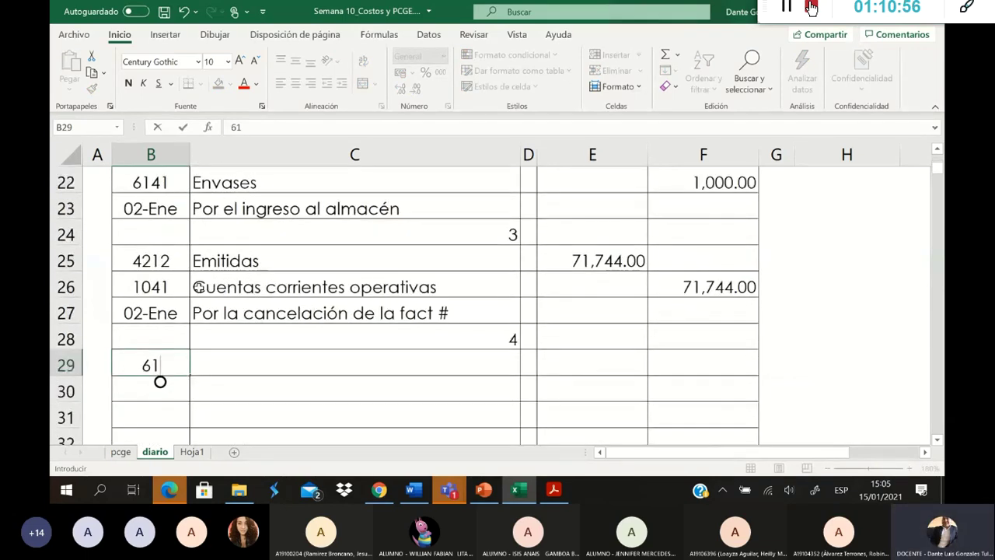
pyautogui.write('21')
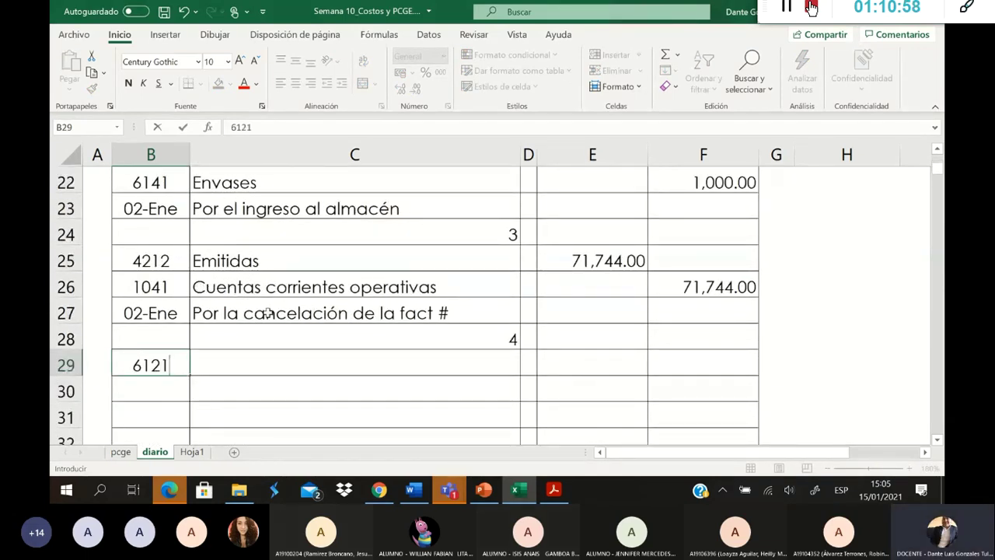
pyautogui.press('Return')
pyautogui.scroll(-1, 295, 320)
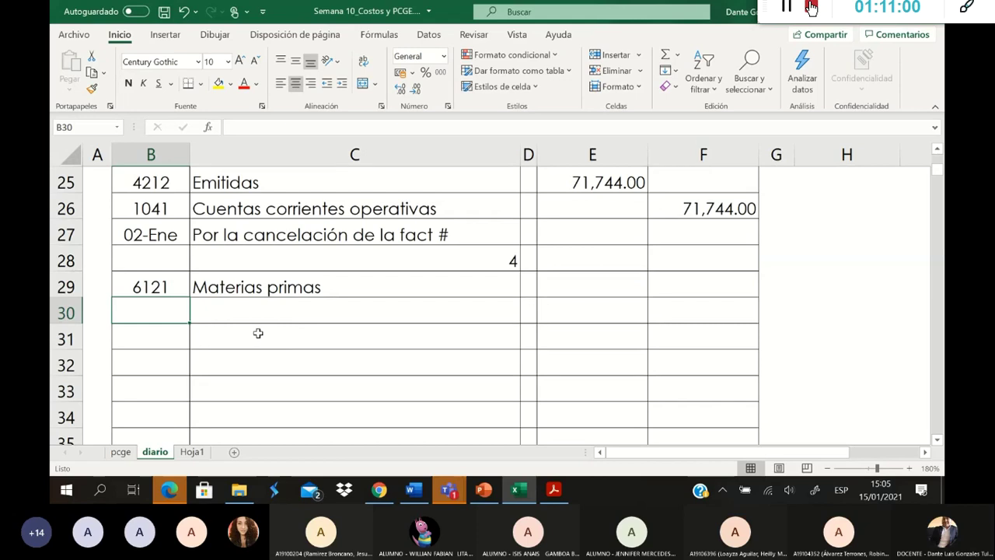
# Step: Enter a debit of 41,000 for account 6121 in cell E29
pyautogui.click(186, 364)
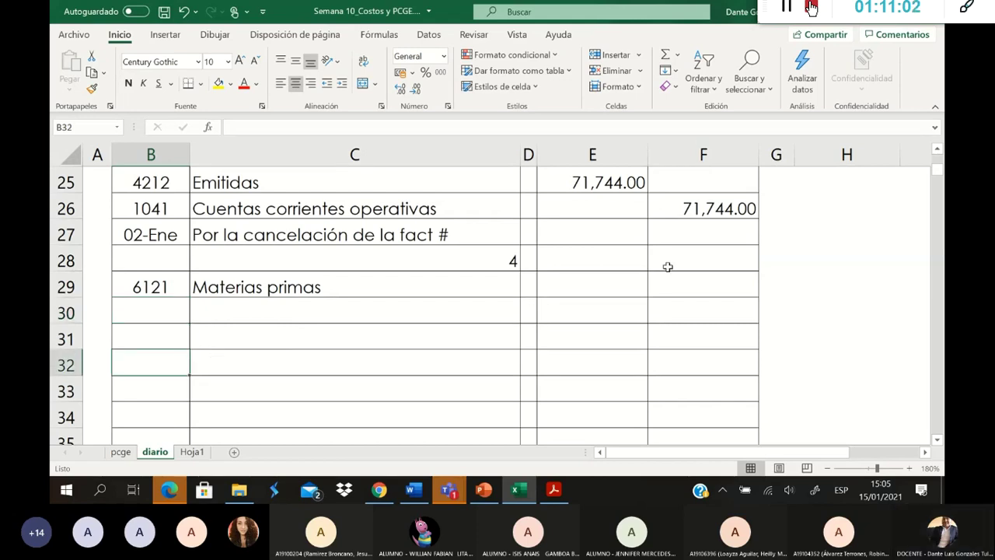
pyautogui.click(610, 282)
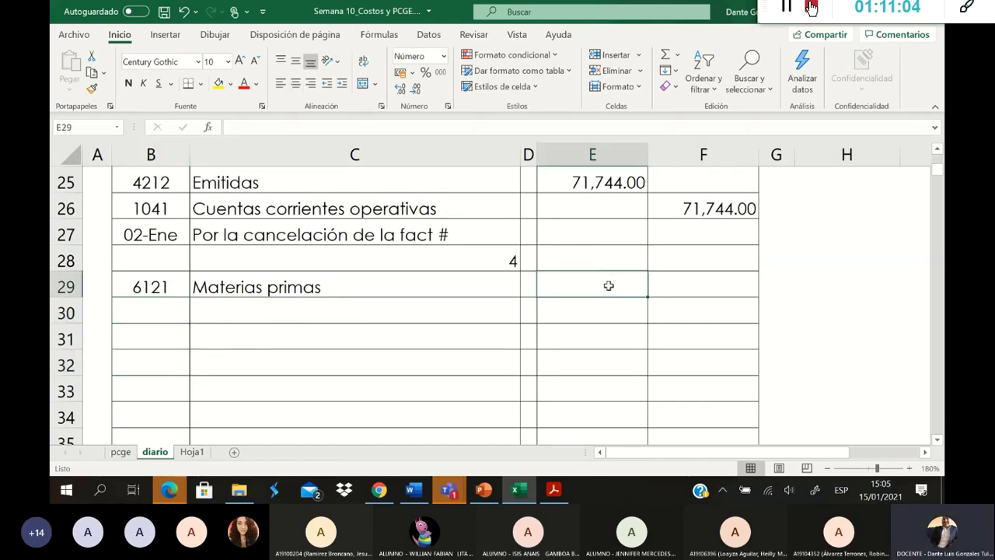
pyautogui.write('41,000')
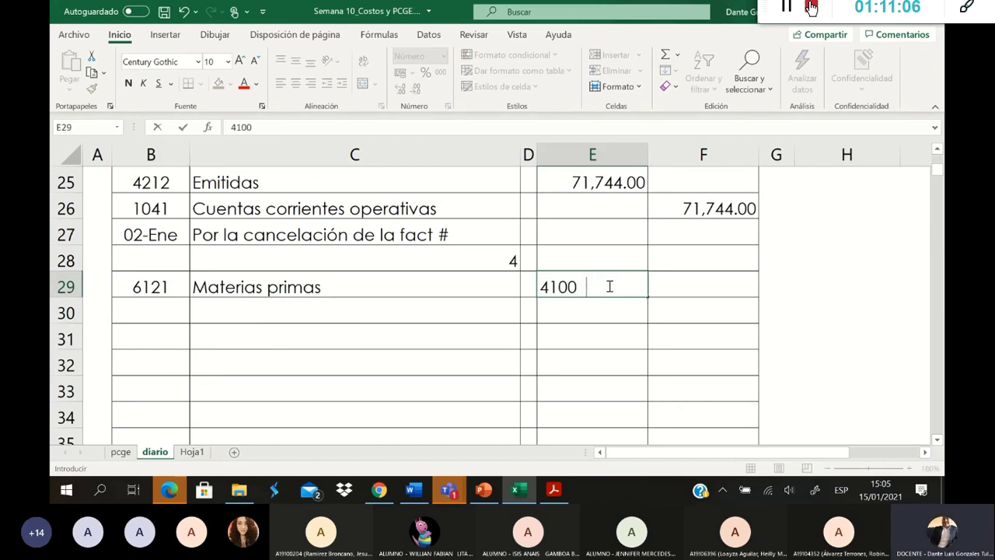
pyautogui.press('Return')
pyautogui.press('Down')
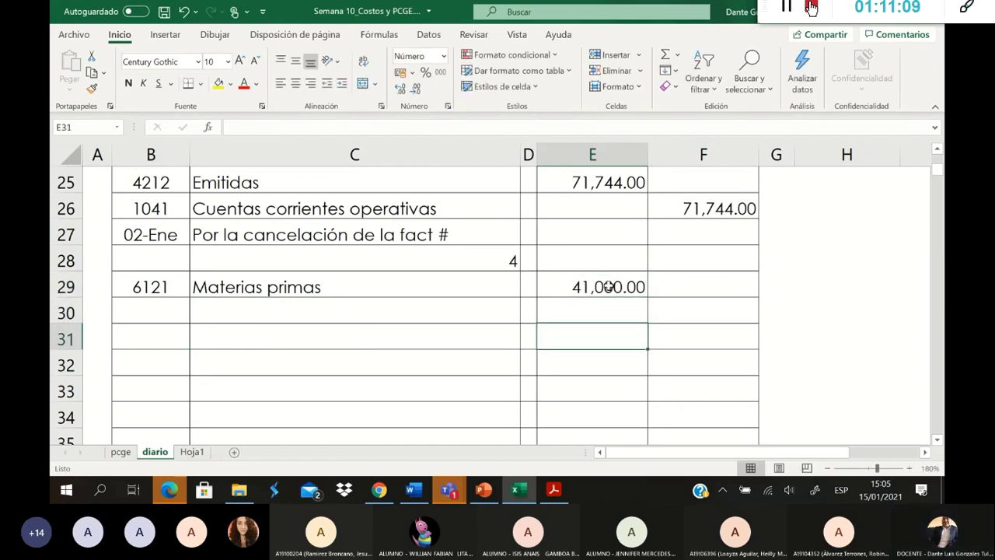
# Step: Add account 2411 in cell B32 and credit it with 41000 in cell F32
pyautogui.press('Left')
pyautogui.press('Left')
pyautogui.press('Left')
pyautogui.press('Down')
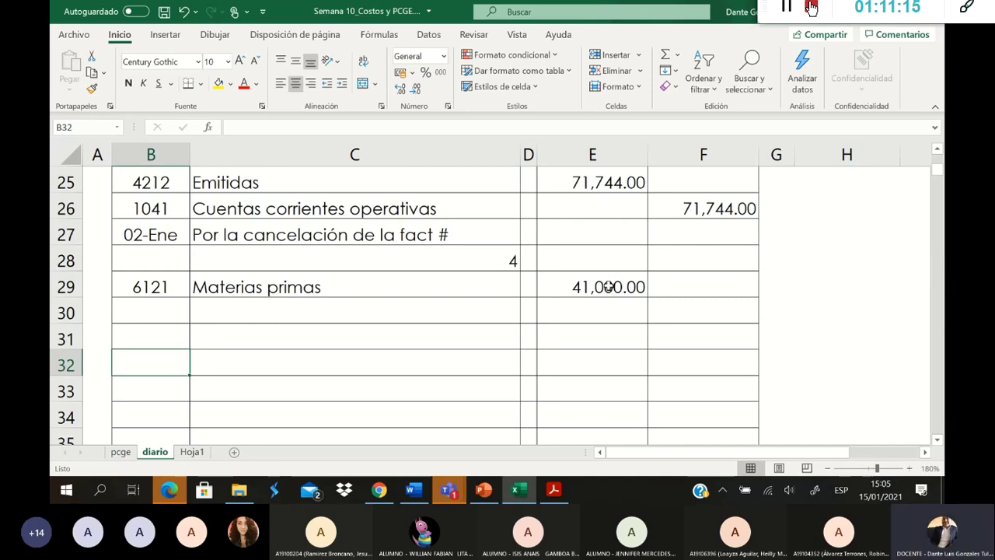
pyautogui.write('2411')
pyautogui.press('Return')
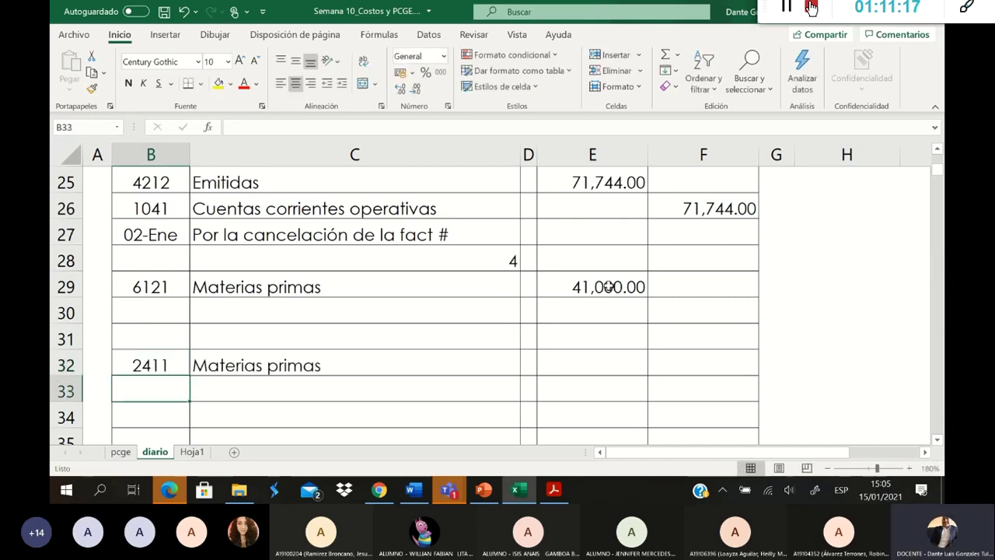
pyautogui.click(733, 366)
pyautogui.write('41000')
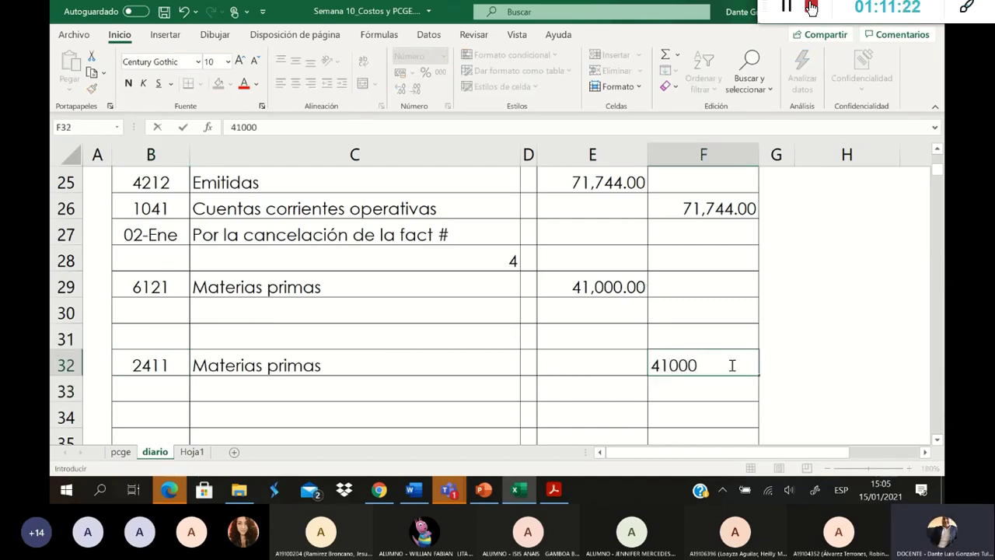
pyautogui.press('Return')
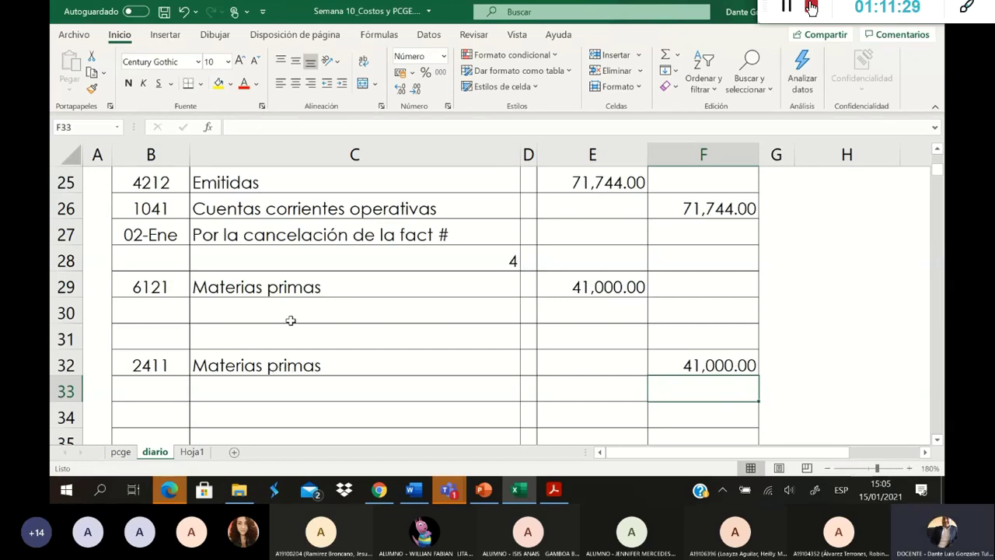
# Step: Switch to the Word exercise and replace "otros" in the second bullet with "mantequilla, polvo de hornear, azúcar" copied from the first bullet
pyautogui.click(551, 492)
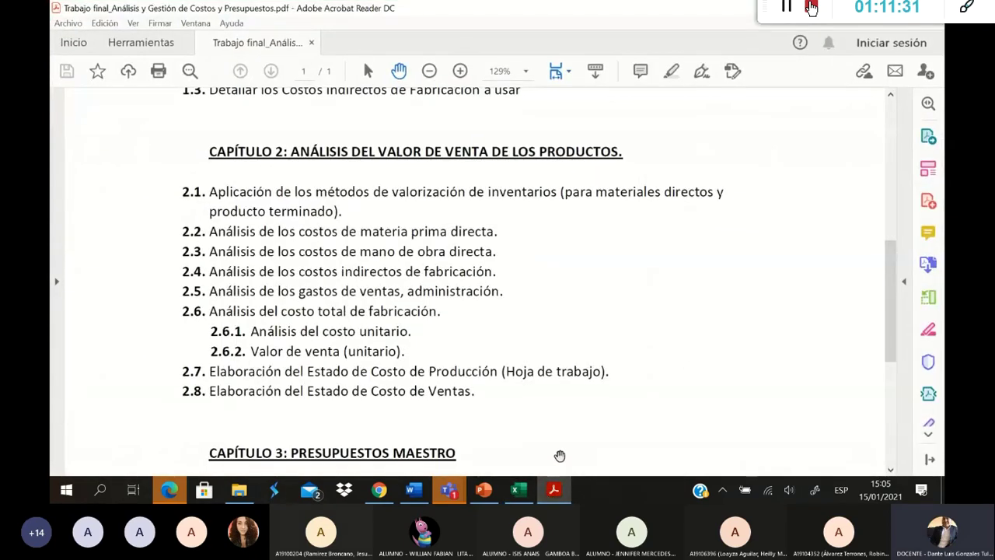
pyautogui.click(519, 490)
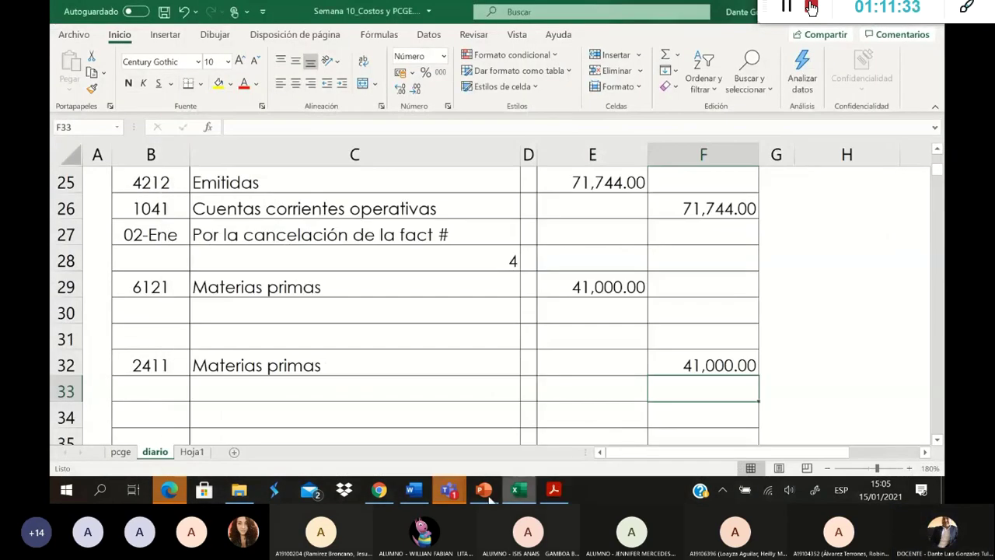
pyautogui.click(413, 490)
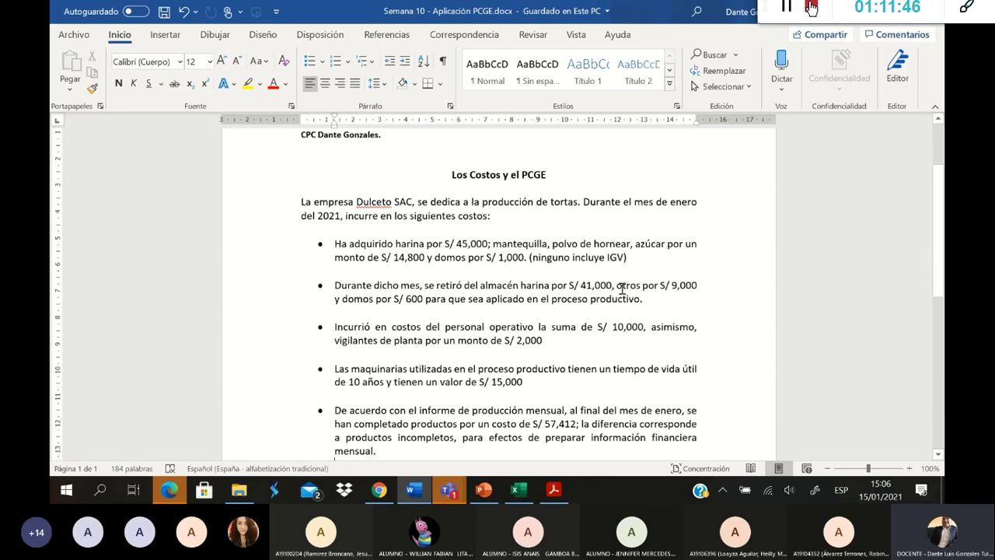
pyautogui.moveTo(501, 244); pyautogui.dragTo(666, 247)
pyautogui.hotkey('ctrl', 'c')
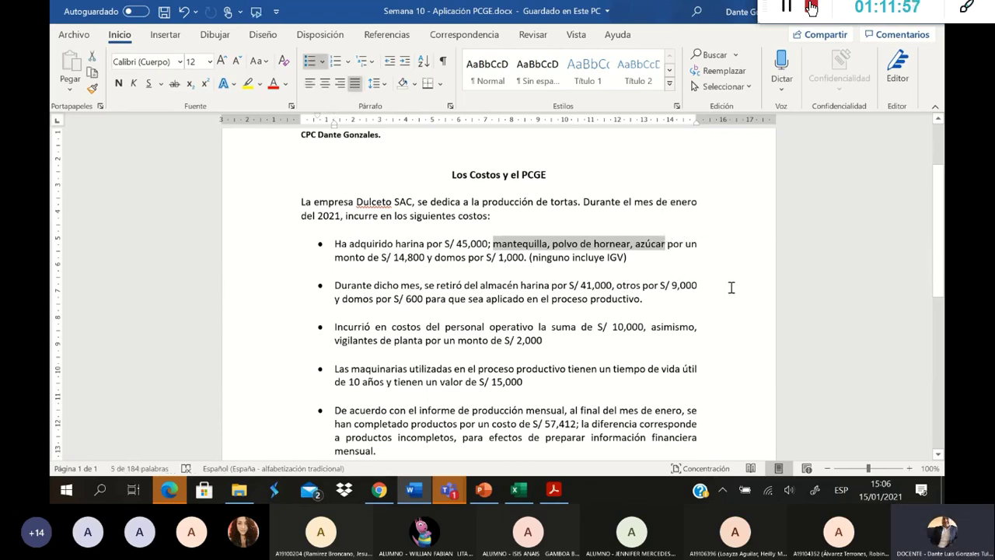
pyautogui.moveTo(618, 286); pyautogui.dragTo(642, 286)
pyautogui.hotkey('ctrl', 'v')
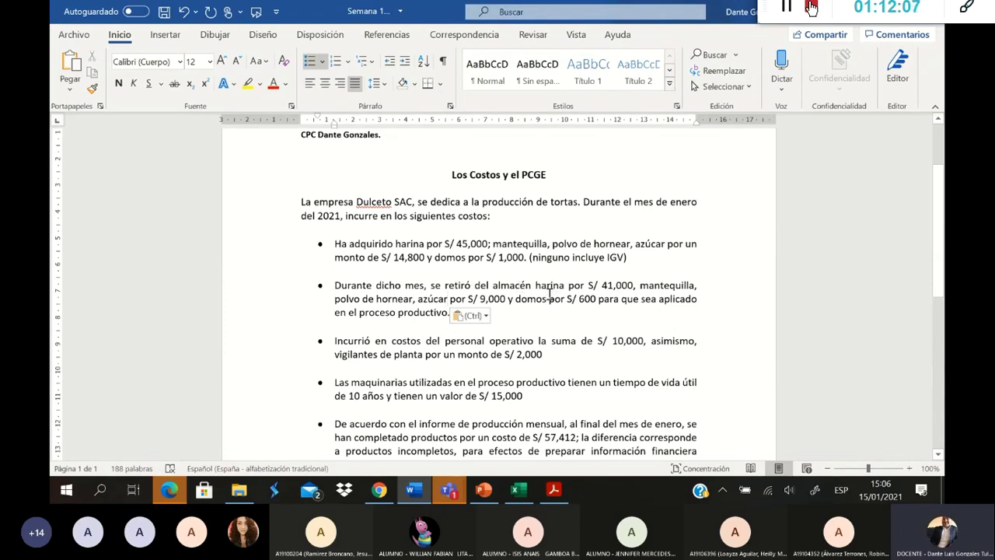
# Step: Replace the comma after "S/ 41,000" in the second bullet with a semicolon
pyautogui.click(543, 325)
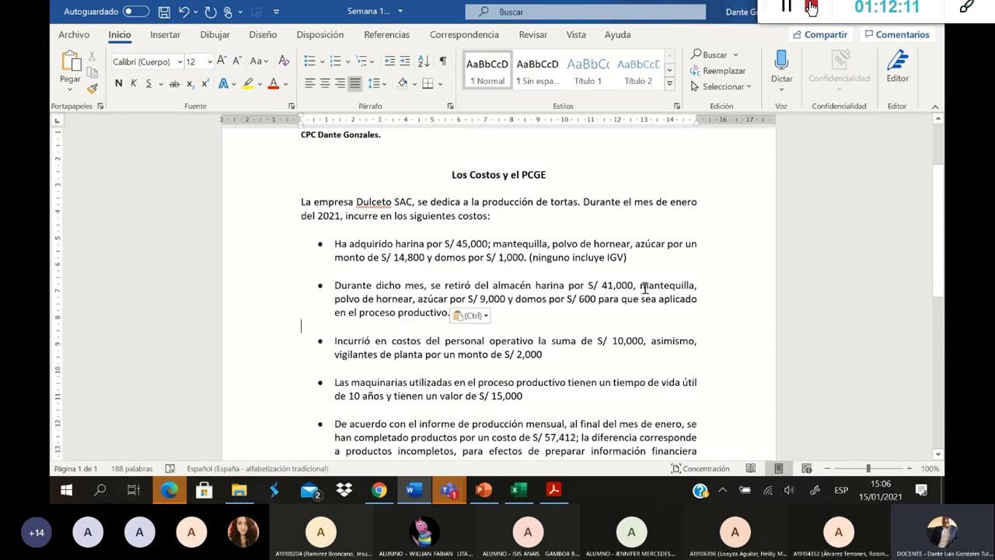
pyautogui.click(636, 287)
pyautogui.press('BackSpace')
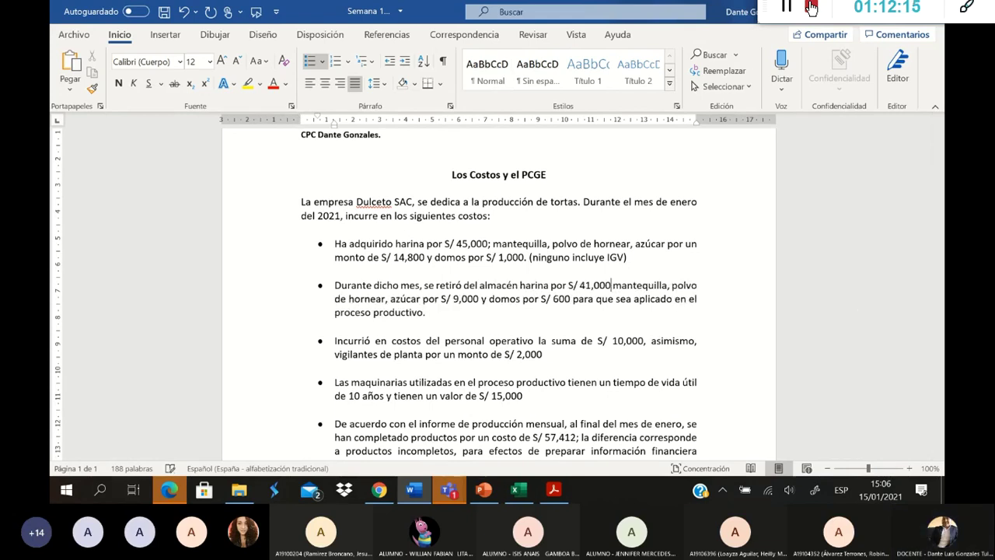
pyautogui.write(';')
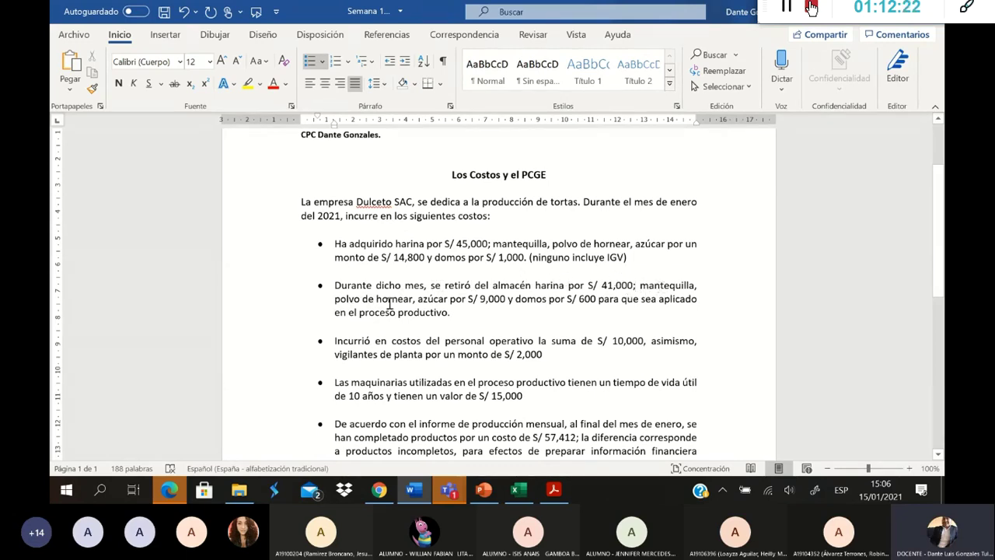
# Step: Switch to the Excel journal and enter account code 6131 in cell B30 as the second debit line of entry 4
pyautogui.click(517, 490)
pyautogui.click(146, 321)
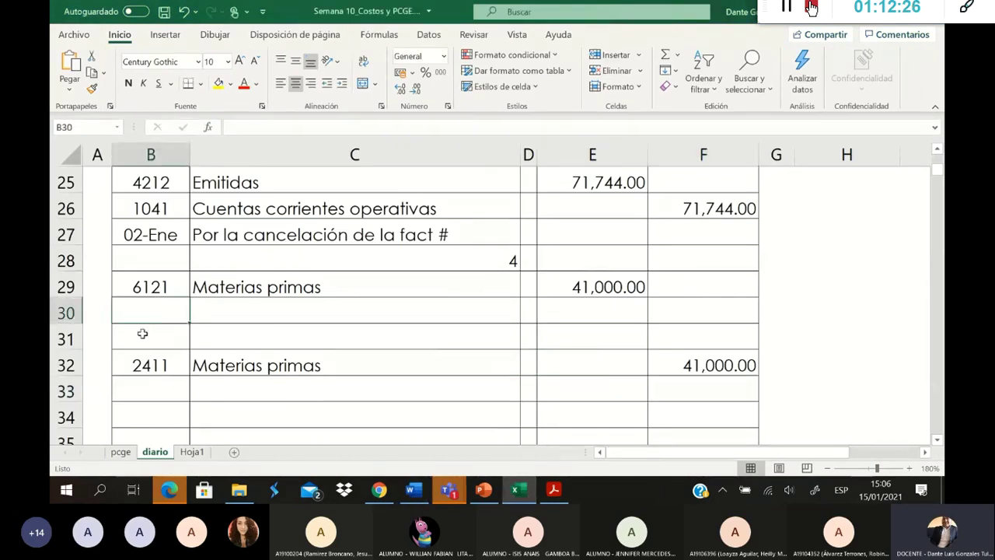
pyautogui.scroll(1, 173, 379)
pyautogui.scroll(2, 172, 378)
pyautogui.scroll(-1, 186, 389)
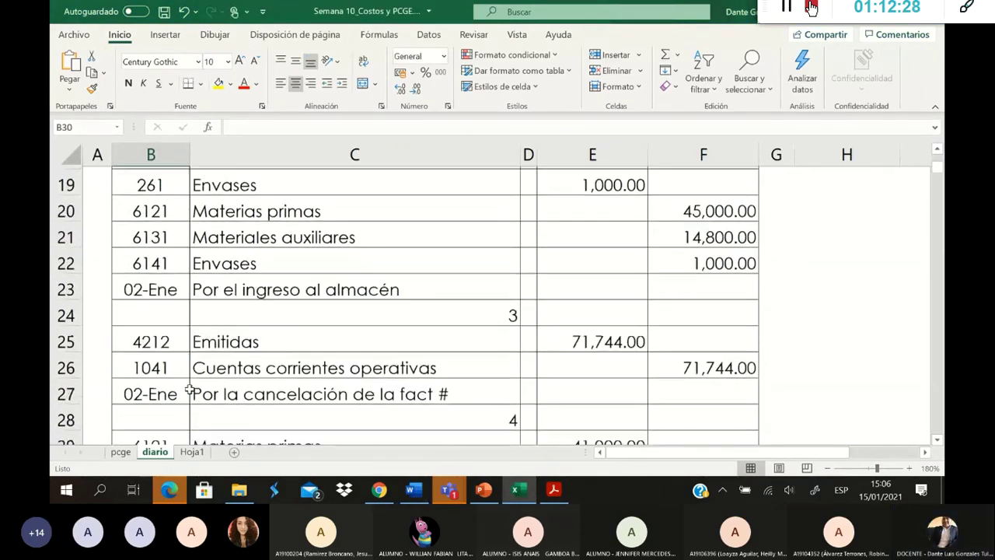
pyautogui.scroll(-2, 158, 259)
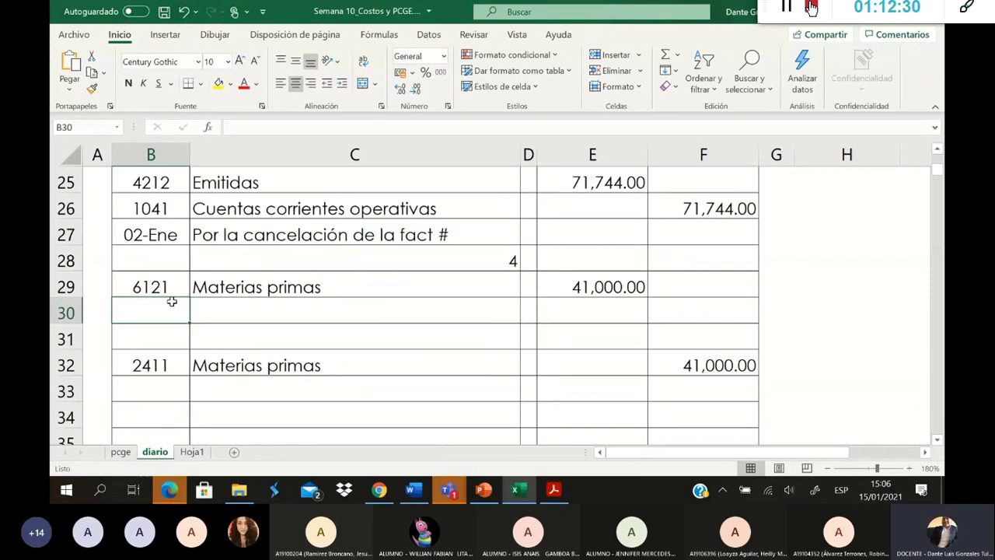
pyautogui.write('62')
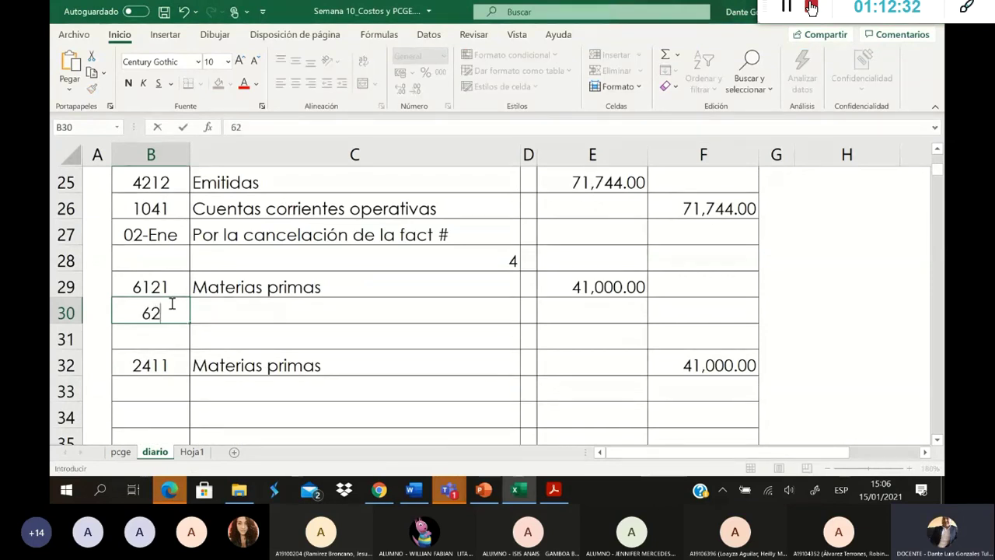
pyautogui.write('31')
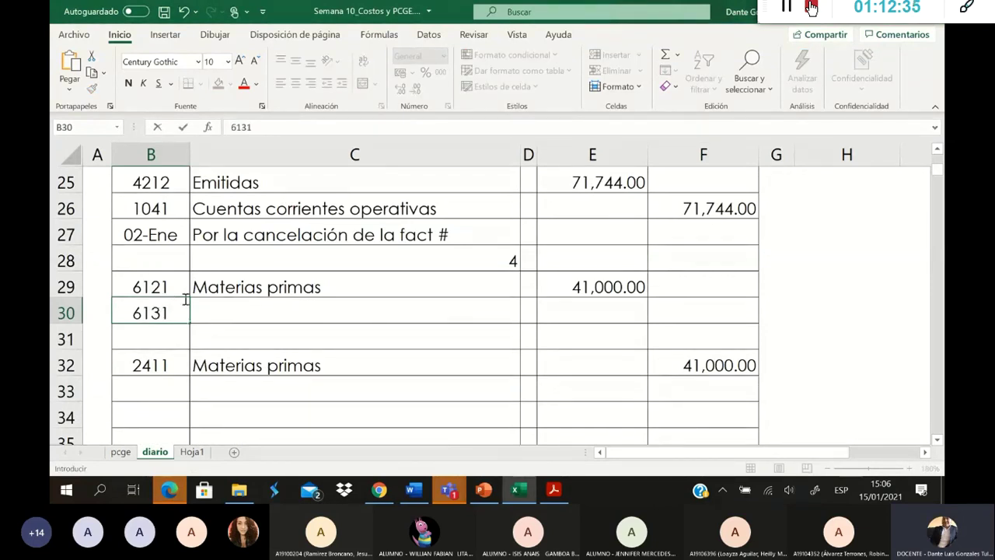
pyautogui.press('Tab')
# Step: Check the auxiliary materials amount in the Word exercise and debit account 6131 with 9000 in cell E30
pyautogui.scroll(1, 218, 305)
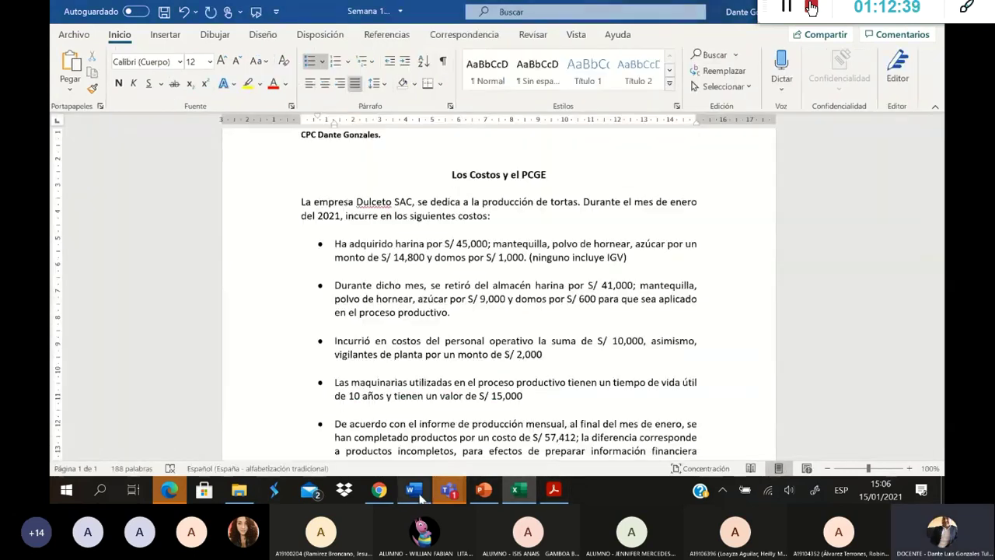
pyautogui.click(419, 494)
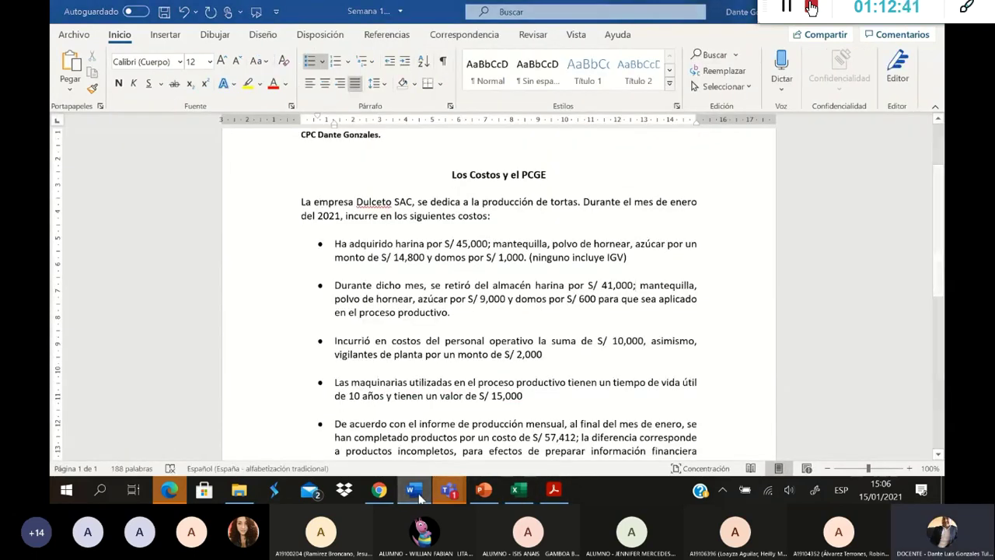
pyautogui.click(418, 491)
pyautogui.click(629, 394)
pyautogui.write('9000')
pyautogui.press('Return')
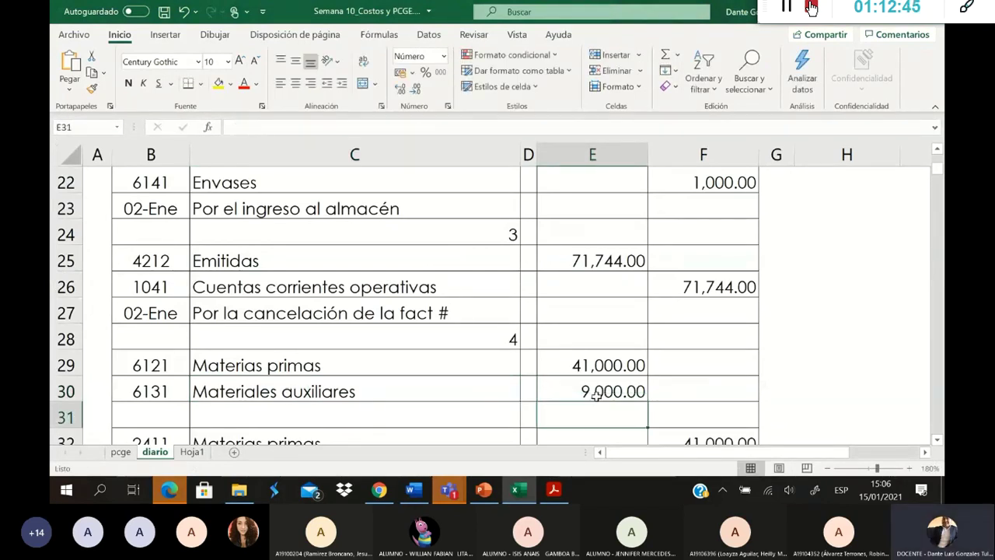
# Step: Add account 251 in cell B33 and credit it with 9000 in cell F33
pyautogui.scroll(-1, 595, 395)
pyautogui.click(154, 393)
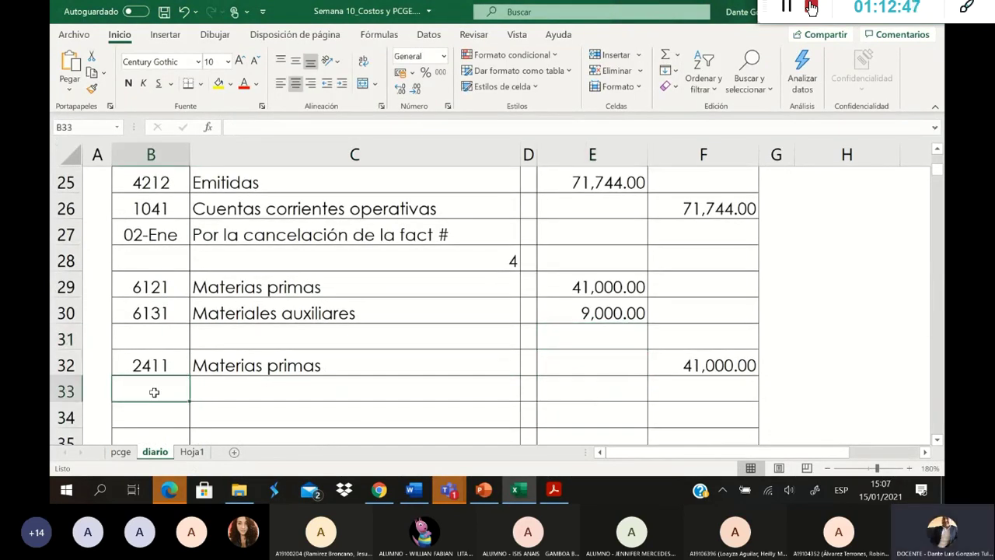
pyautogui.scroll(3, 154, 393)
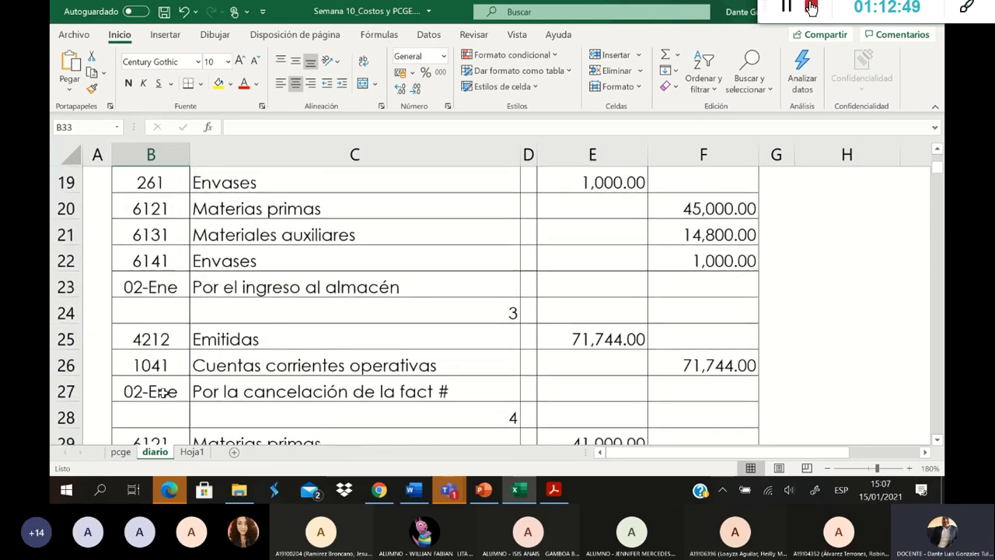
pyautogui.scroll(-2, 177, 314)
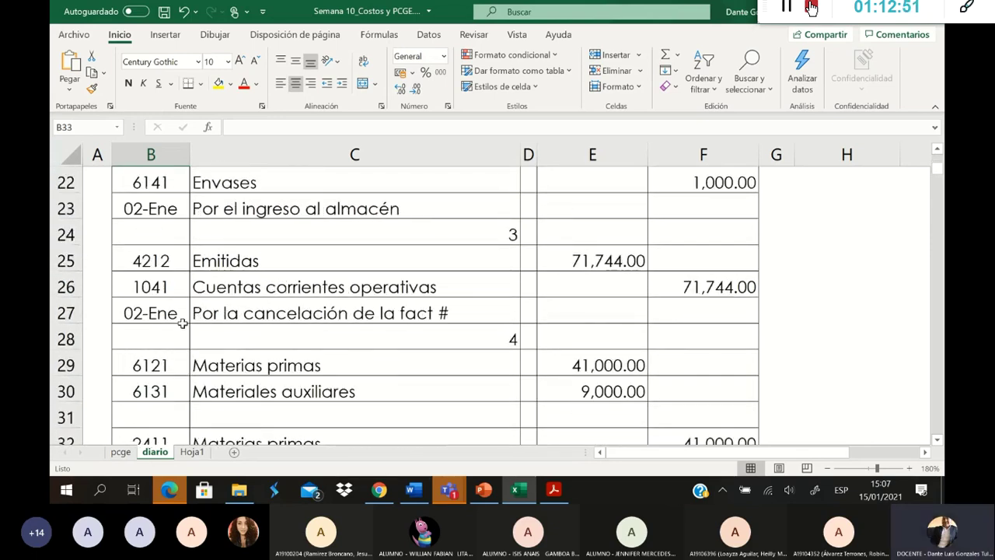
pyautogui.scroll(-2, 181, 329)
pyautogui.write('251')
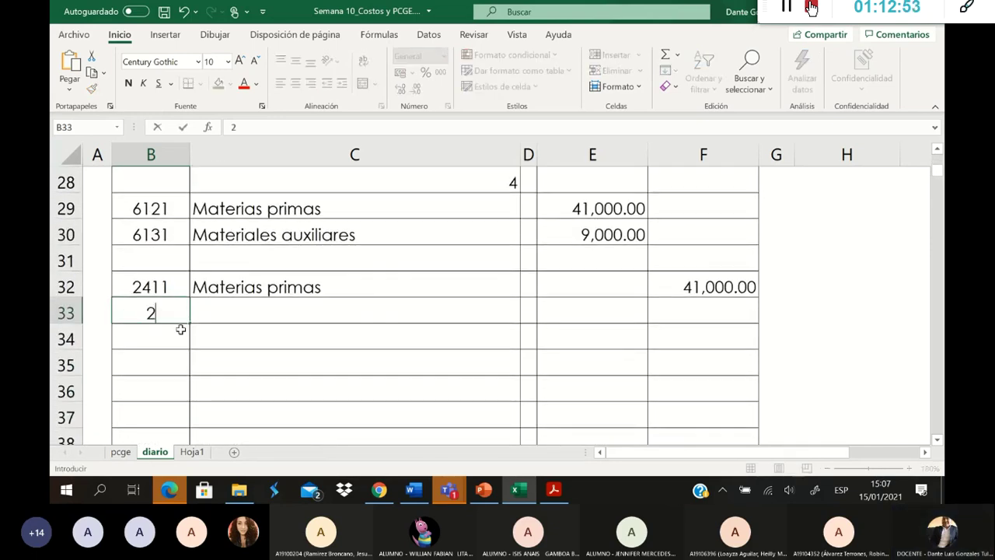
pyautogui.click(662, 313)
pyautogui.write('9000')
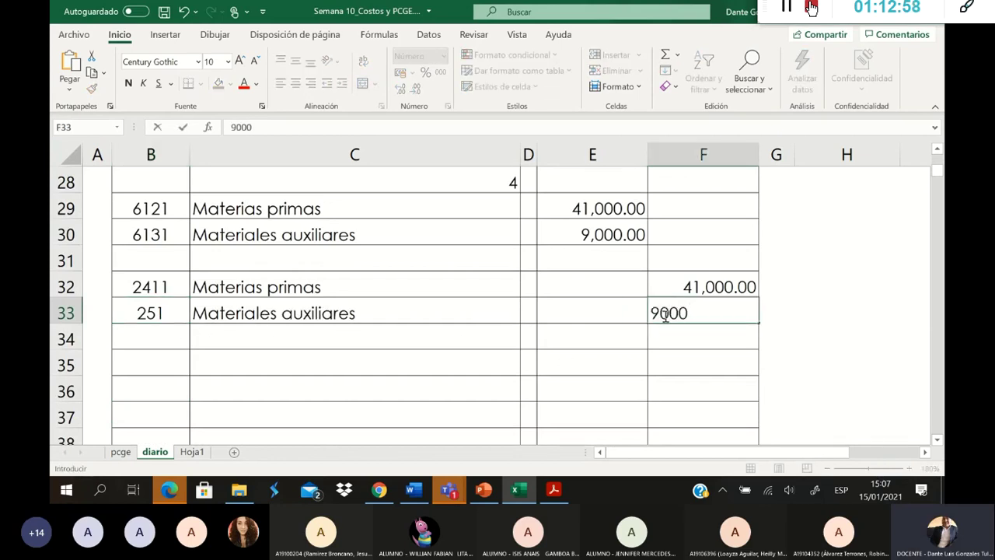
pyautogui.press('Return')
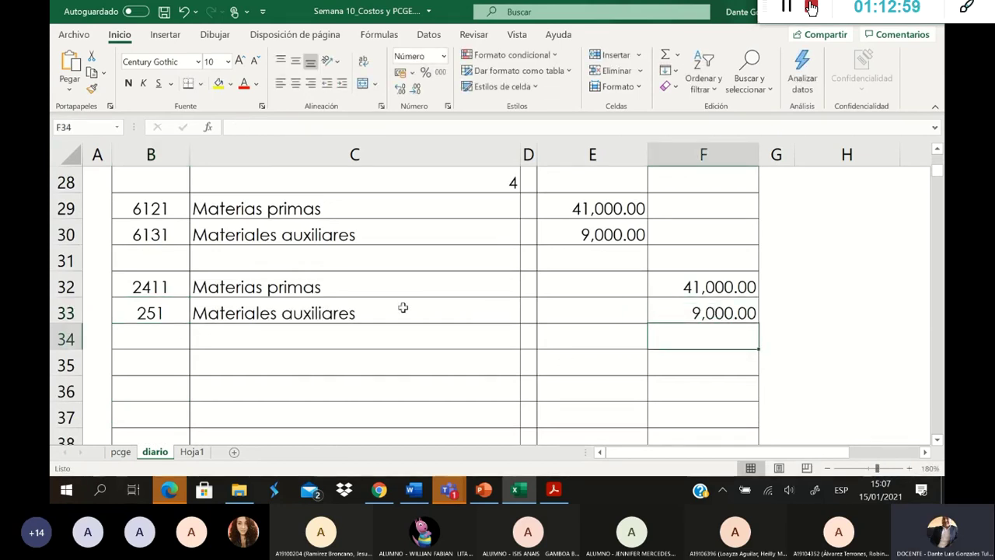
# Step: Review the withdrawals in the Word exercise, then enter account code 6141 in cell B31 of the Excel journal
pyautogui.click(185, 261)
pyautogui.scroll(3, 185, 262)
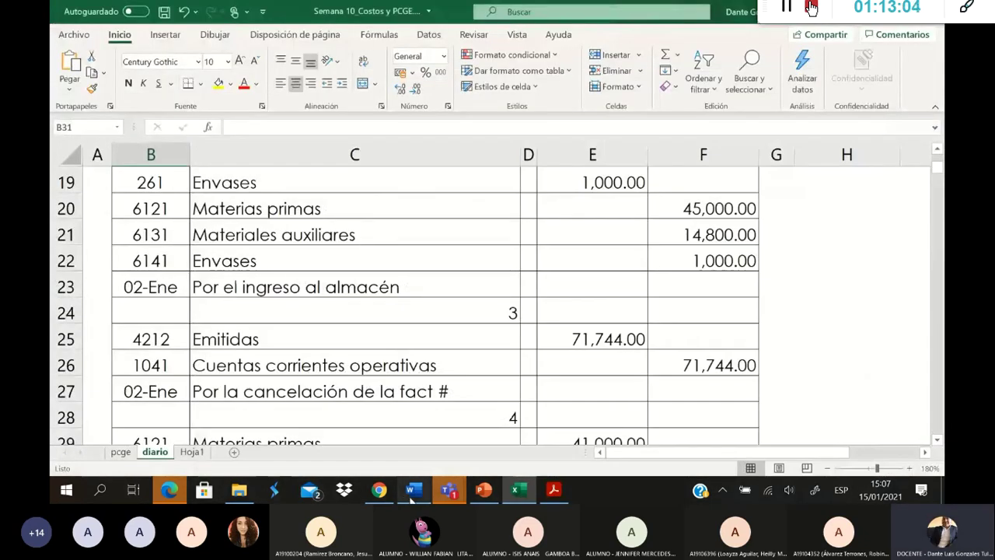
pyautogui.click(413, 492)
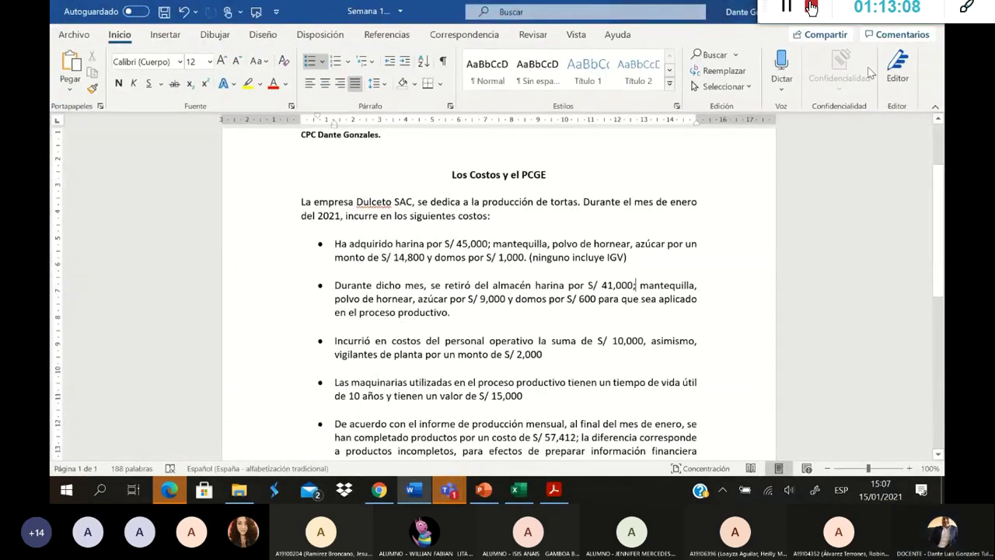
pyautogui.click(515, 489)
pyautogui.scroll(-3, 475, 382)
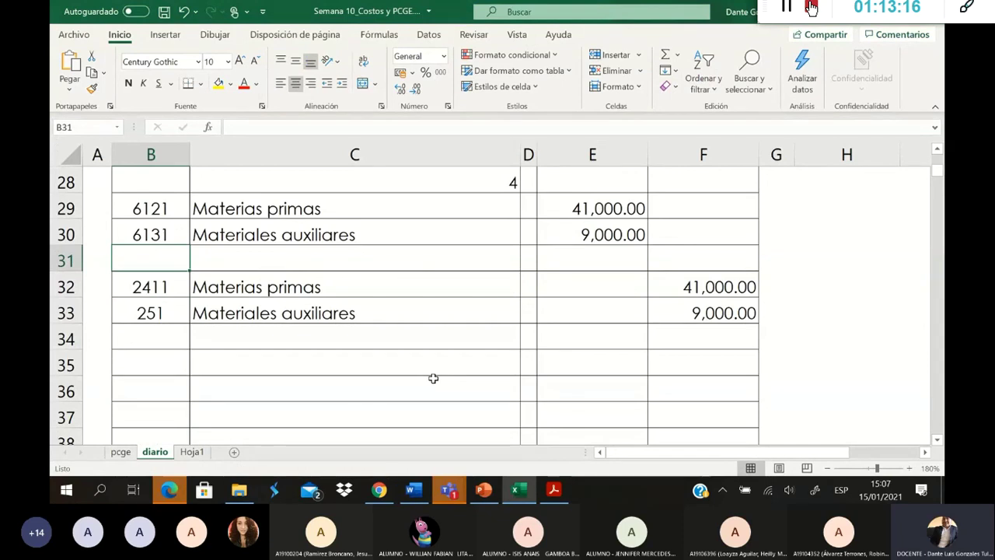
pyautogui.scroll(3, 434, 378)
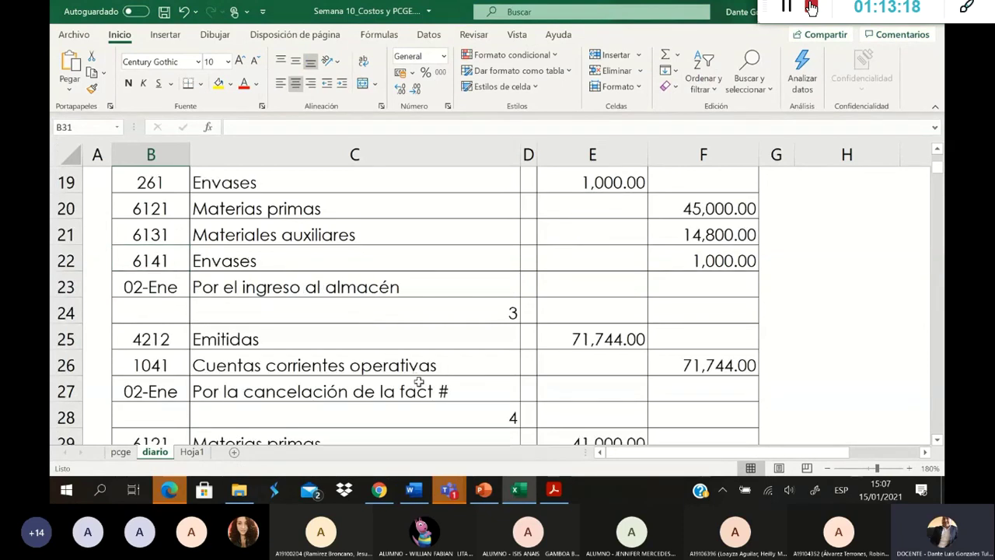
pyautogui.scroll(-3, 185, 268)
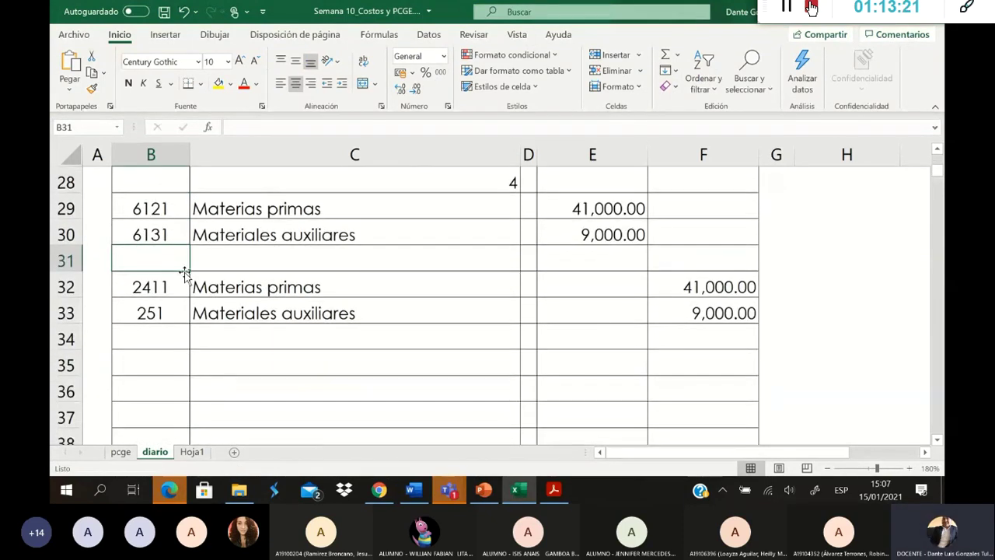
pyautogui.write('6141')
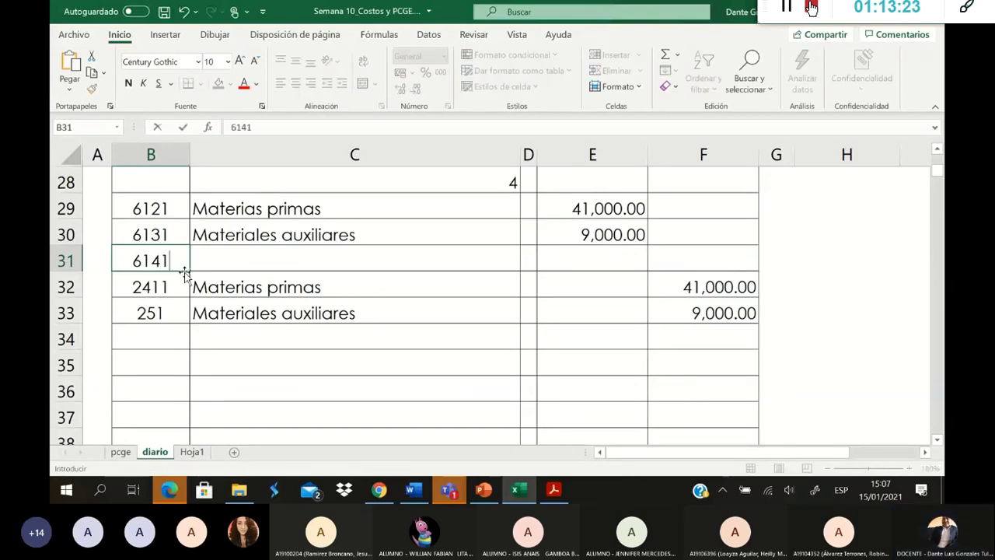
pyautogui.press('Tab')
pyautogui.write('Envases')
pyautogui.press('Tab')
pyautogui.press('Tab')
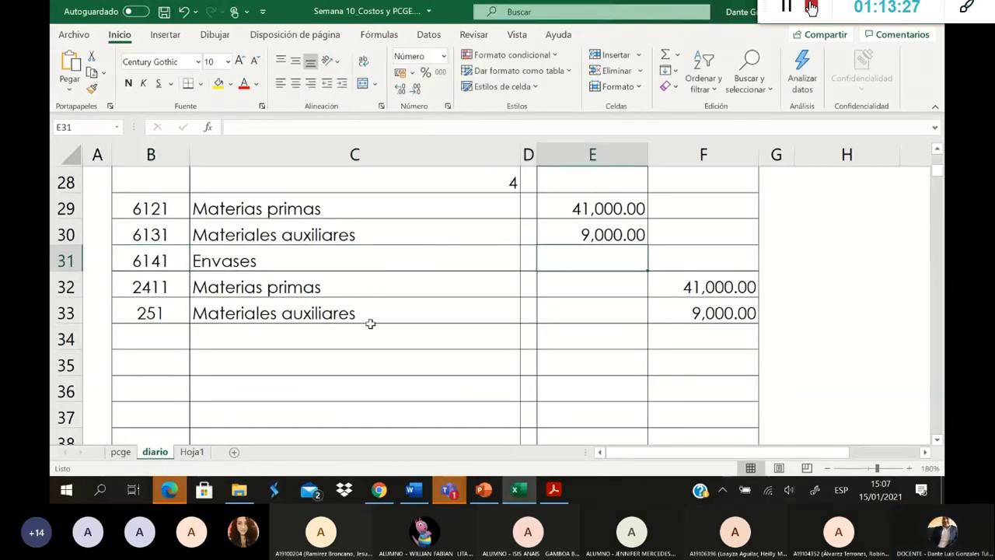
pyautogui.scroll(3, 371, 320)
pyautogui.scroll(-2, 397, 320)
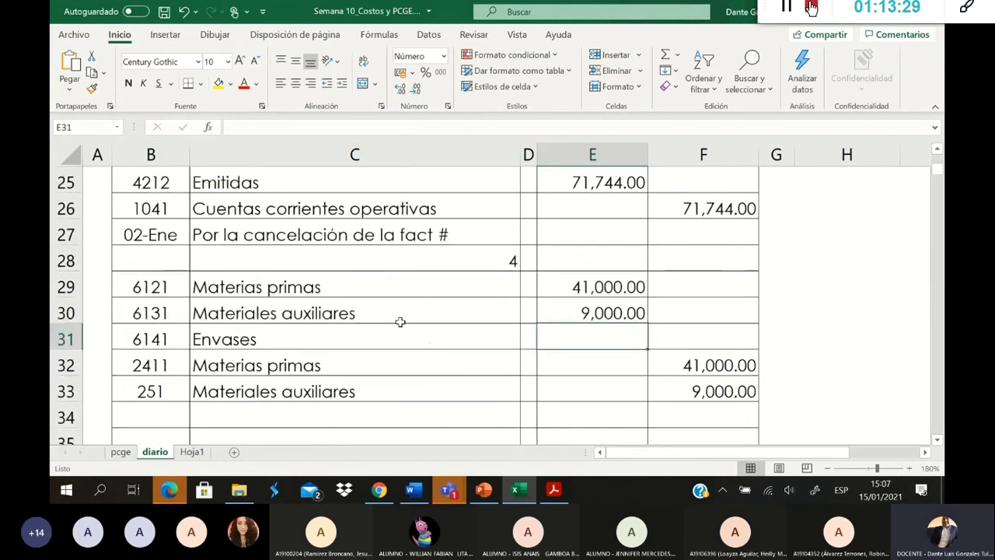
pyautogui.write('100')
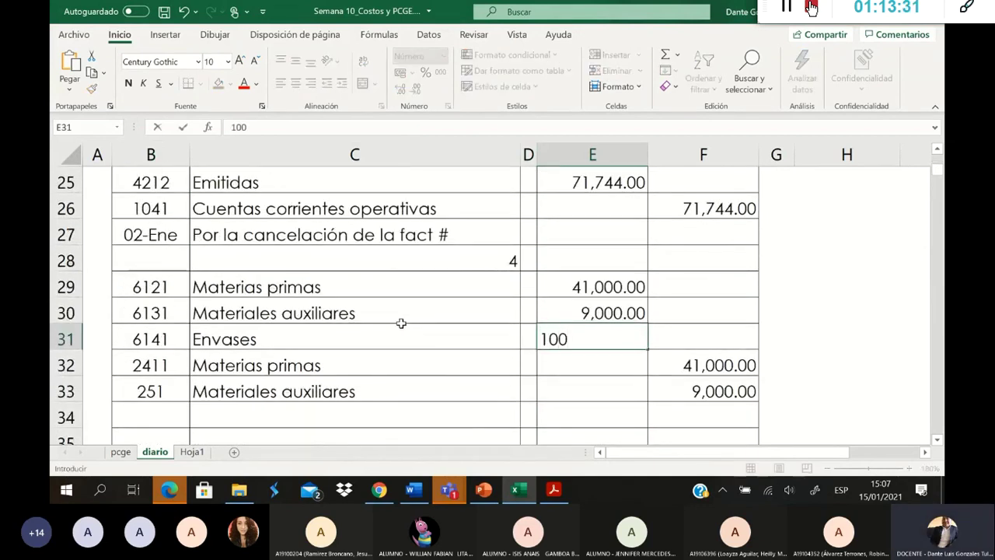
pyautogui.press('Escape')
# Step: Check the withdrawn "domos" amount in the Word exercise and debit account 6141 with 600 in cell E31
pyautogui.scroll(4, 534, 347)
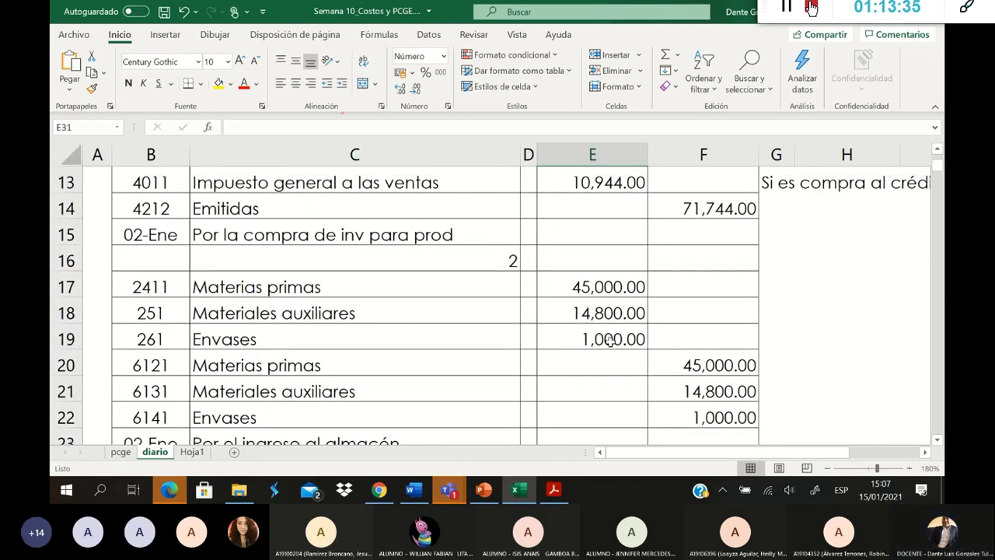
pyautogui.click(413, 490)
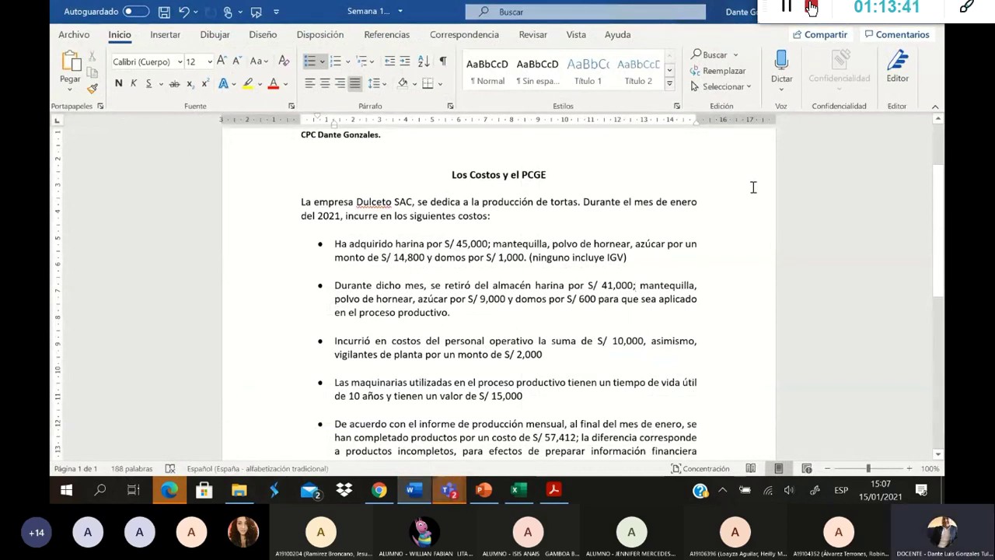
pyautogui.hotkey('alt', 'Tab')
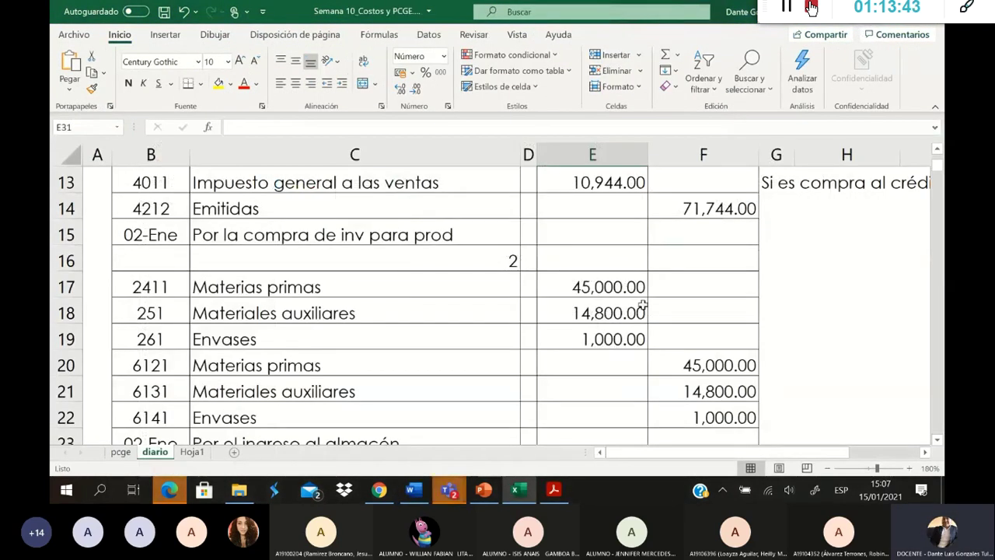
pyautogui.scroll(-3, 643, 305)
pyautogui.scroll(-1, 639, 305)
pyautogui.write('600')
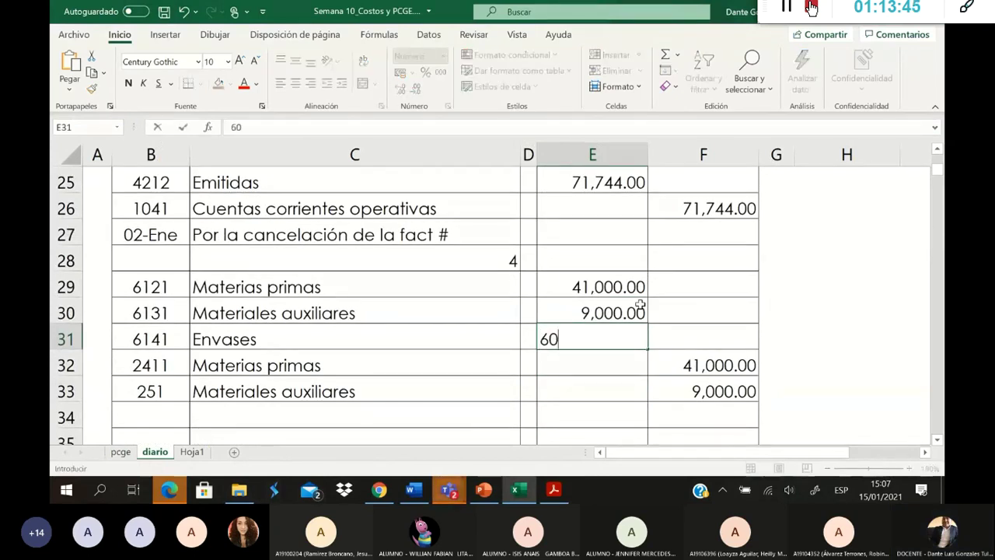
pyautogui.press('Right')
pyautogui.press('Right')
pyautogui.press('Right')
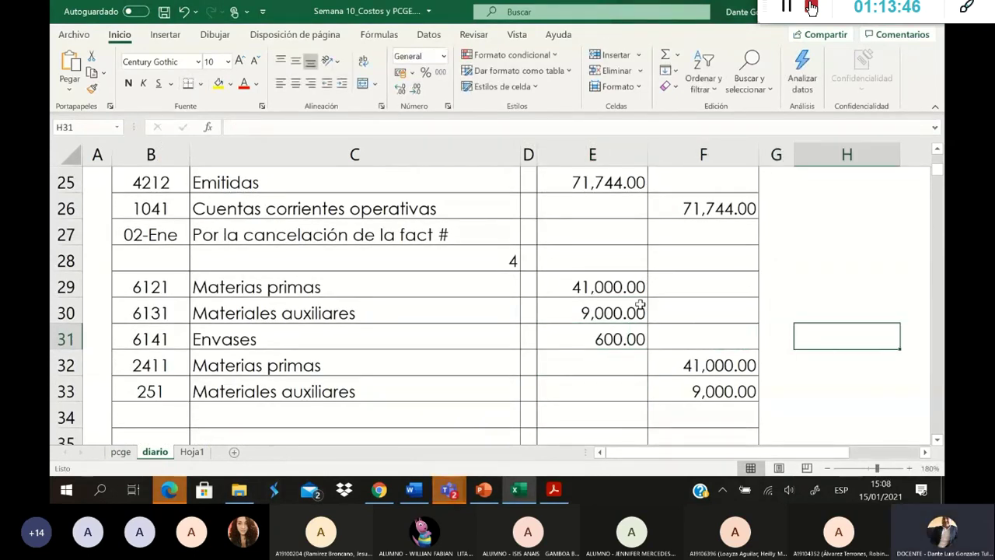
# Step: Enter a credit of 600 in cell F34 for the packaging line of entry 4
pyautogui.press('Left')
pyautogui.press('Left')
pyautogui.press('Down')
pyautogui.press('Down')
pyautogui.press('Down')
pyautogui.write('600')
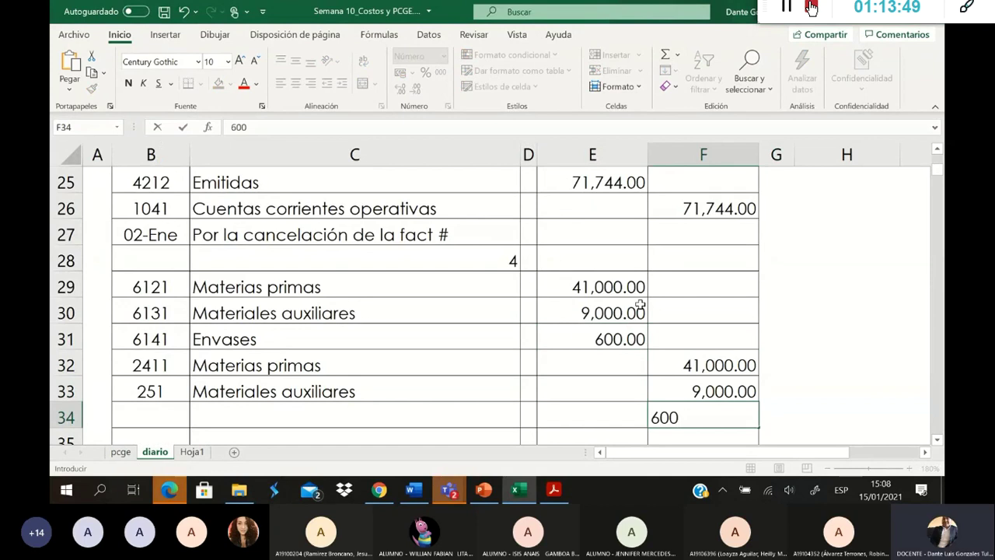
pyautogui.press('Return')
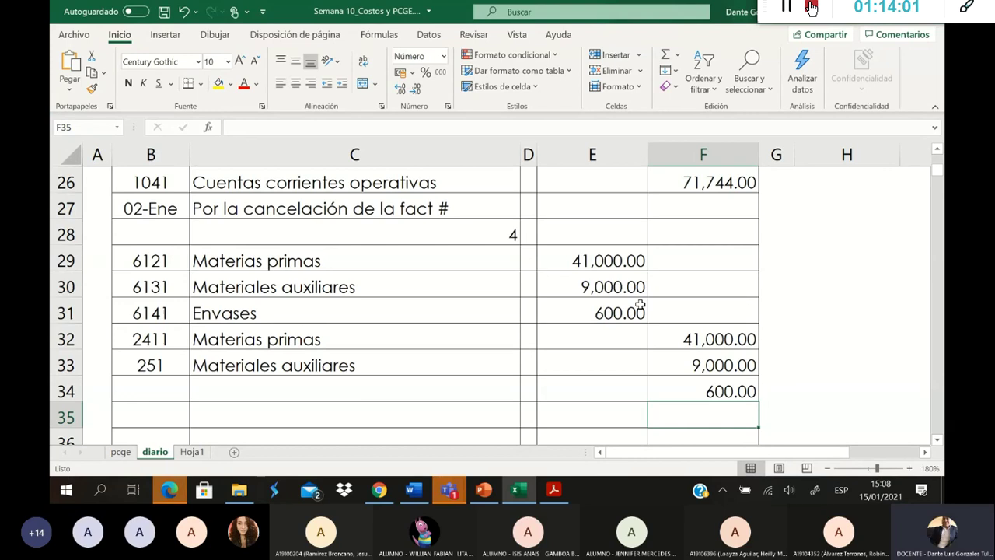
# Step: Enter account code 6141 in cell B34 for the 600 packaging credit line of entry 4
pyautogui.press('Left')
pyautogui.press('Left')
pyautogui.press('Left')
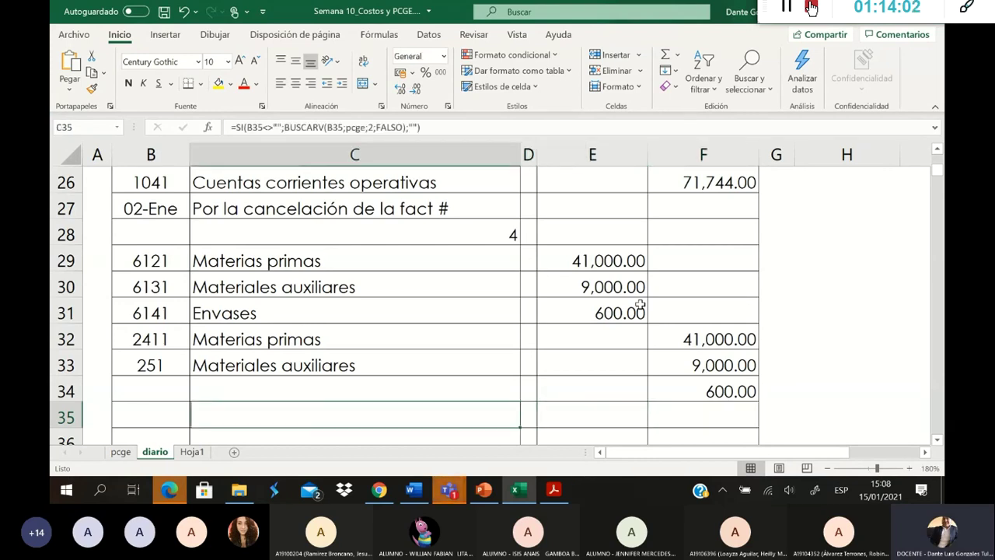
pyautogui.press('Left')
pyautogui.press('Up')
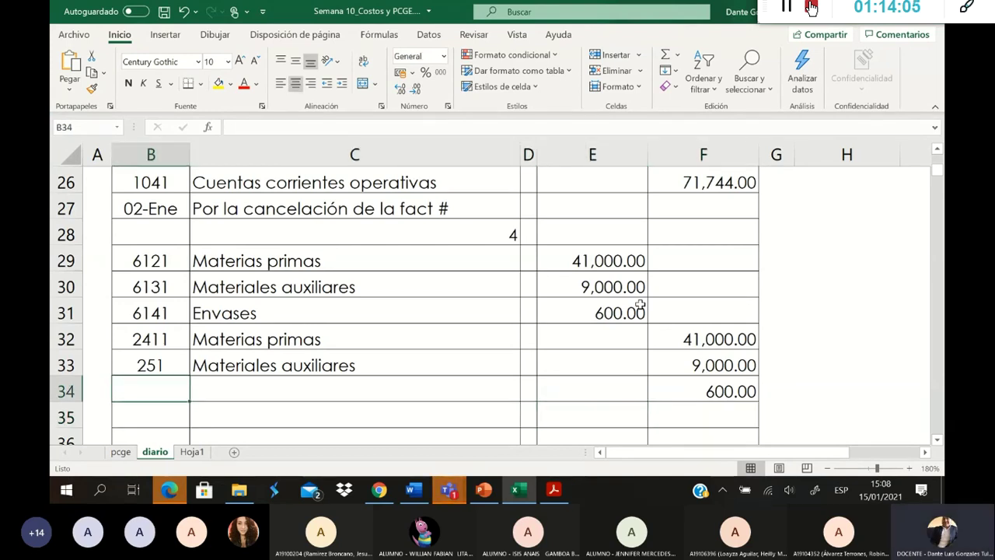
pyautogui.scroll(2, 666, 293)
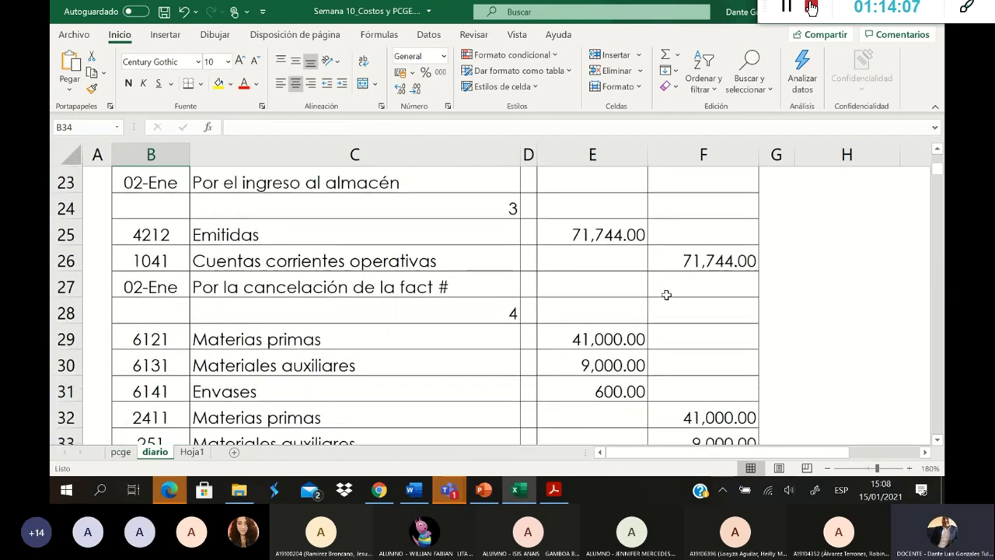
pyautogui.scroll(-2, 666, 294)
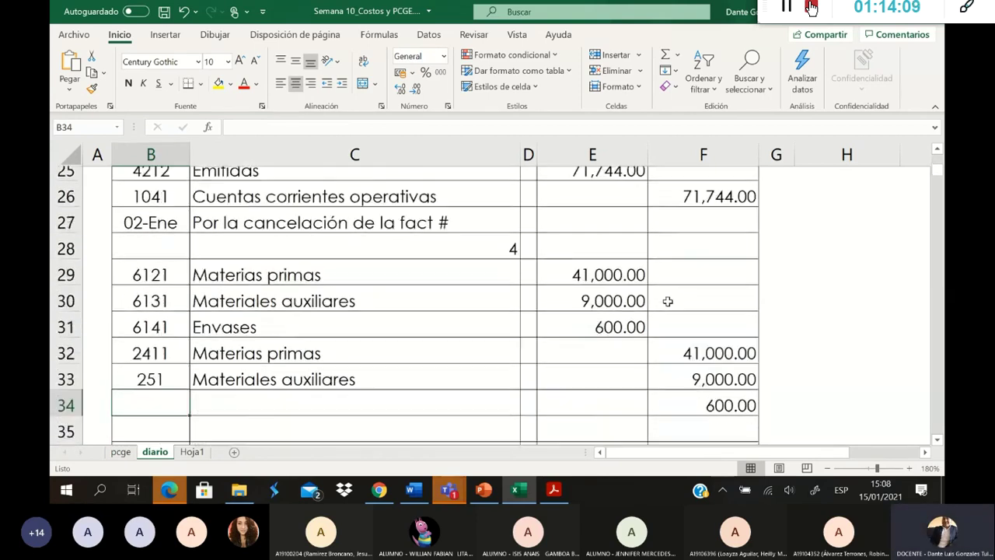
pyautogui.write('61')
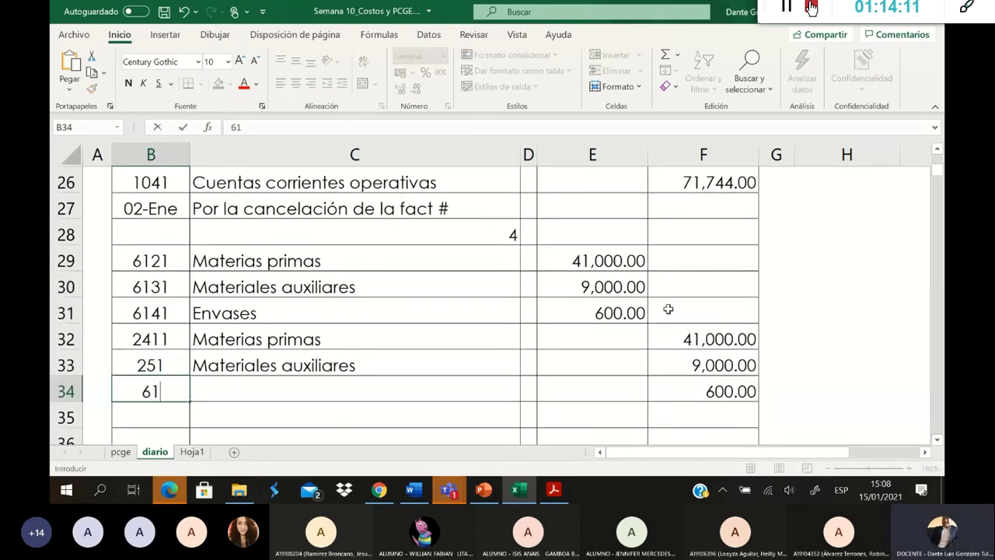
pyautogui.write('41')
pyautogui.scroll(2, 668, 310)
pyautogui.scroll(-1, 668, 311)
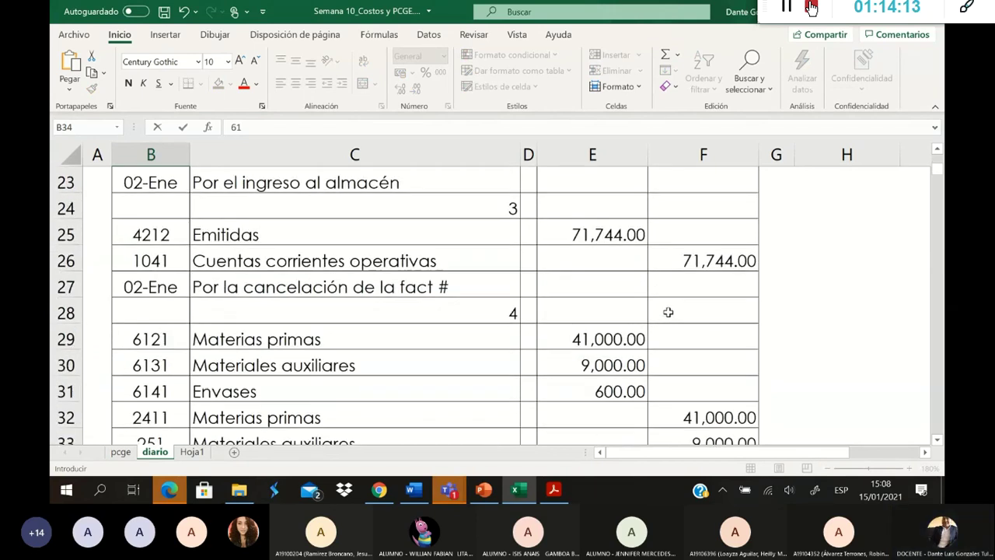
pyautogui.press('Return')
pyautogui.scroll(-2, 666, 311)
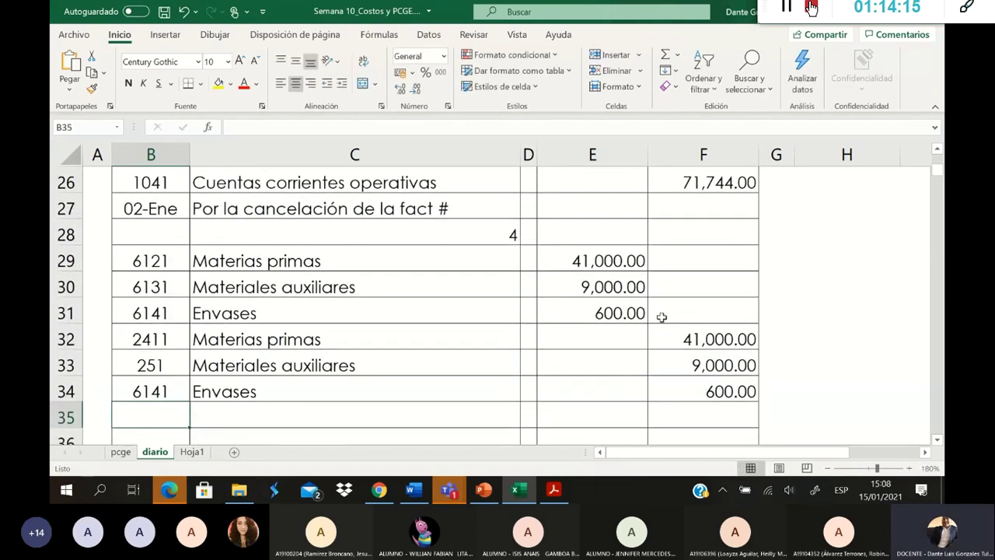
# Step: Check the withdrawals in the Word exercise, then replace the account code in cell B34 of the Excel journal with 261
pyautogui.click(413, 489)
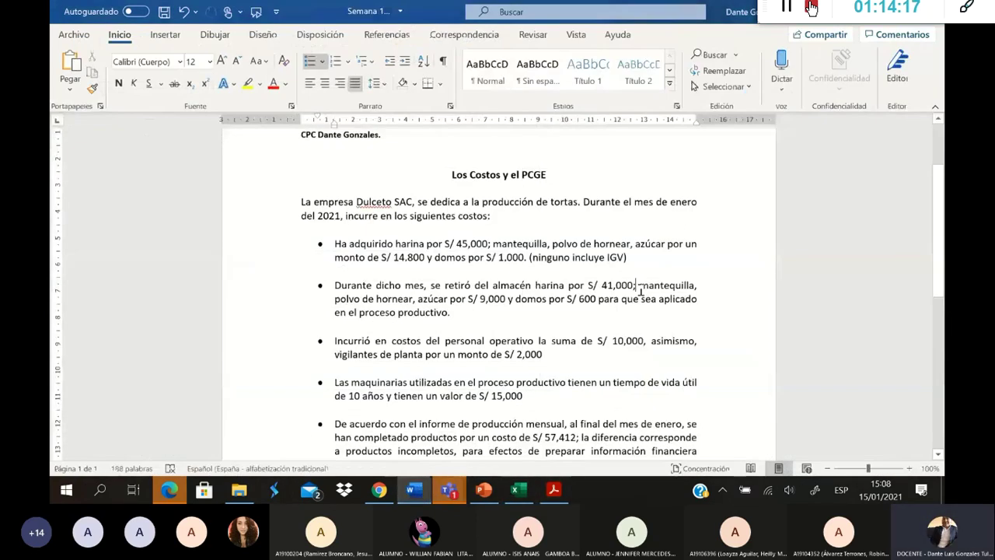
pyautogui.hotkey('alt', 'Tab')
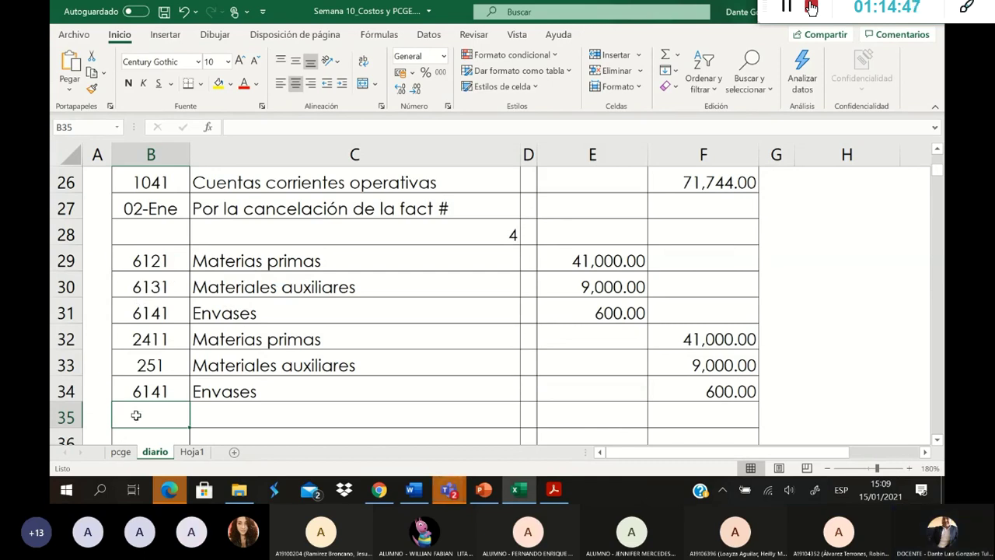
pyautogui.click(152, 391)
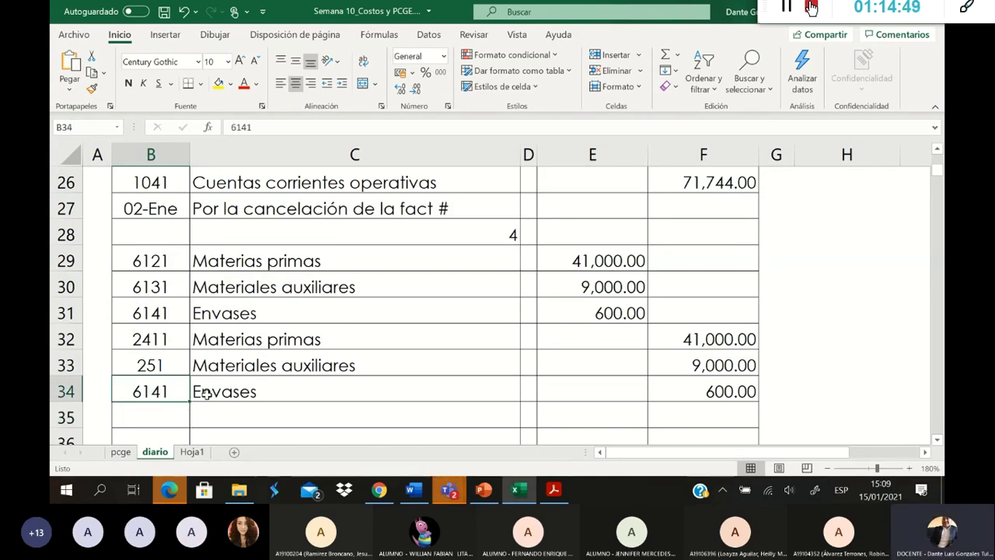
pyautogui.write('2')
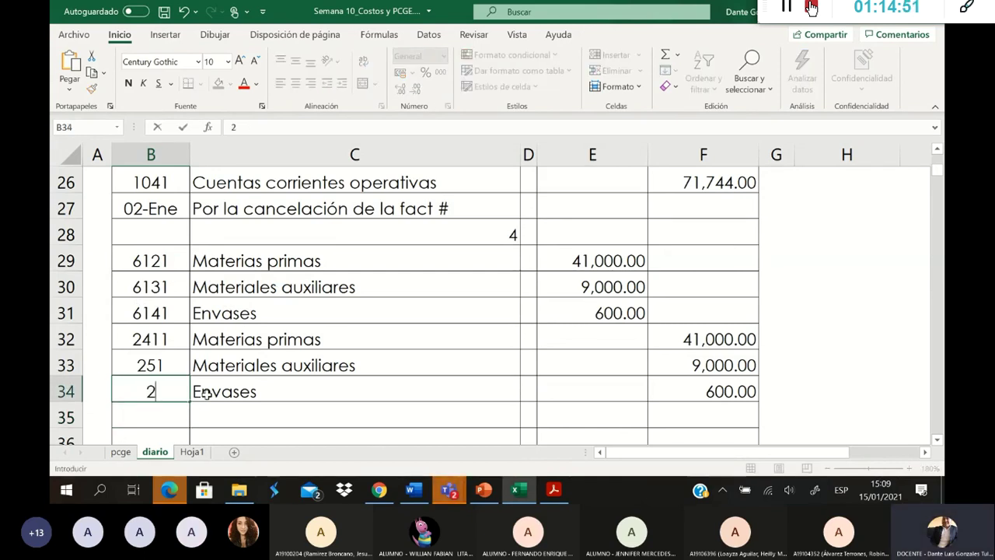
pyautogui.write('61')
pyautogui.press('Return')
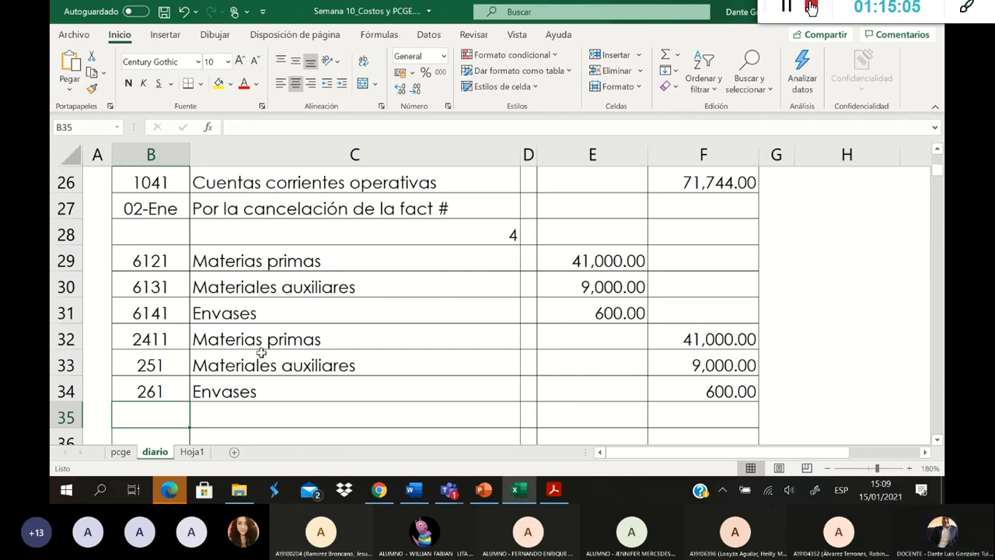
# Step: Review the account lines of entry 4 in the journal and compare them with the withdrawals in the Word exercise
pyautogui.scroll(-1, 268, 346)
pyautogui.scroll(1, 280, 337)
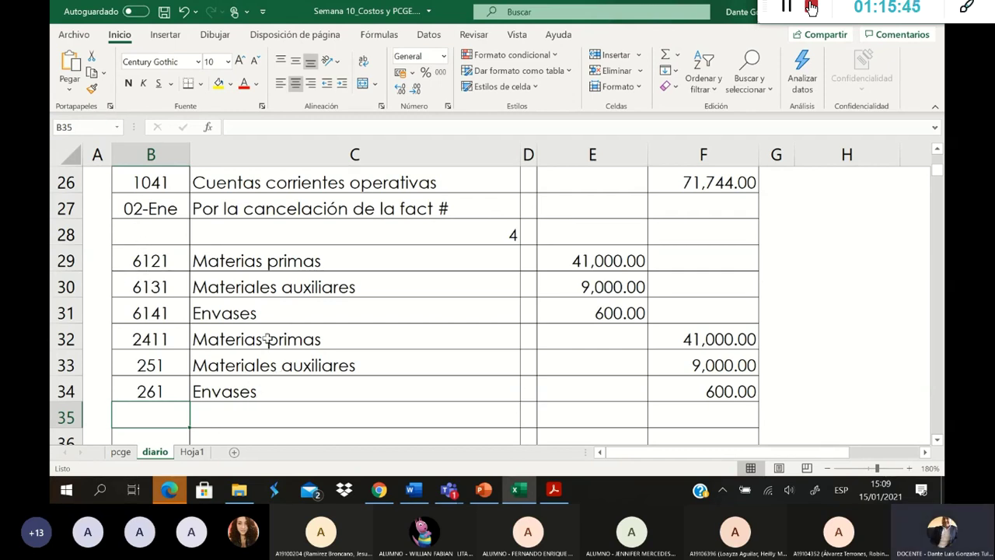
pyautogui.click(298, 263)
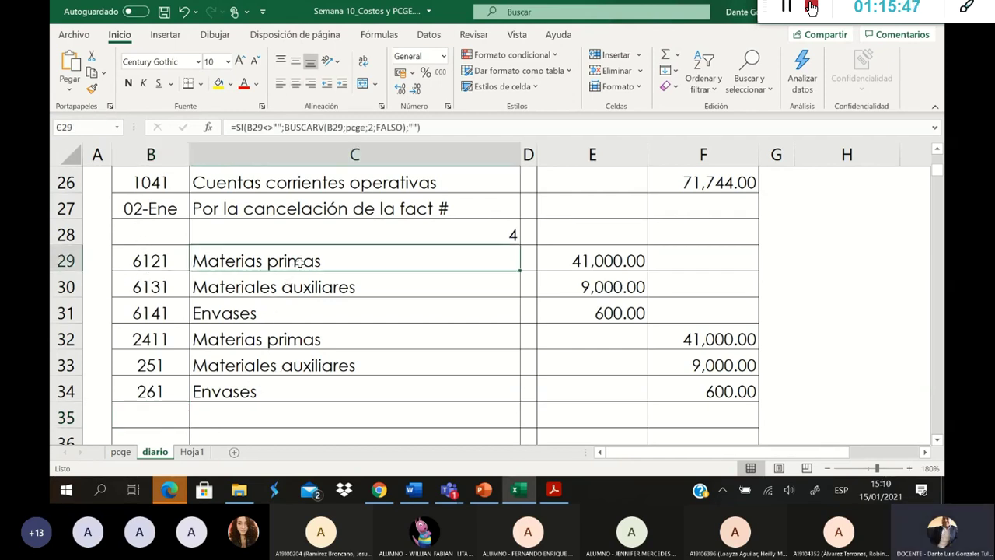
pyautogui.click(295, 281)
pyautogui.click(272, 311)
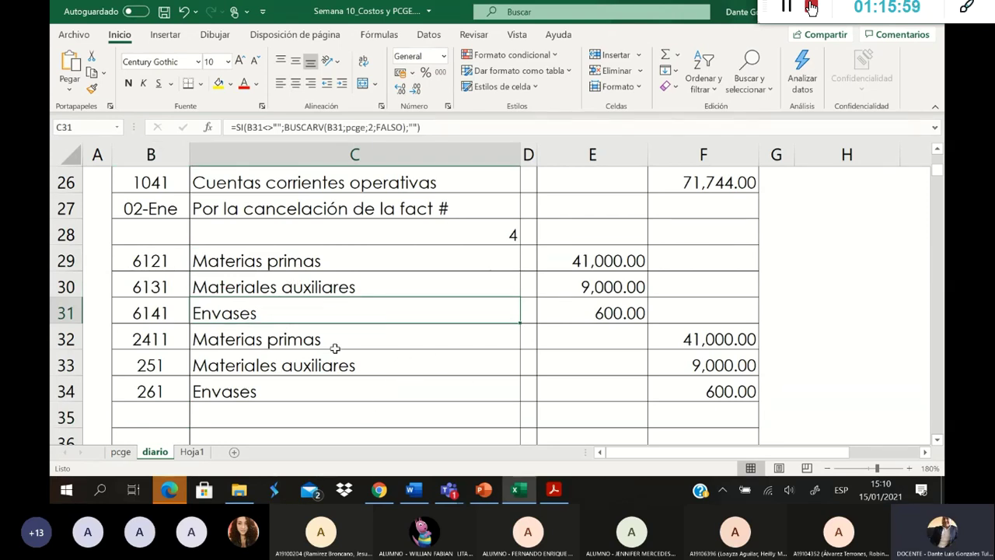
pyautogui.click(420, 495)
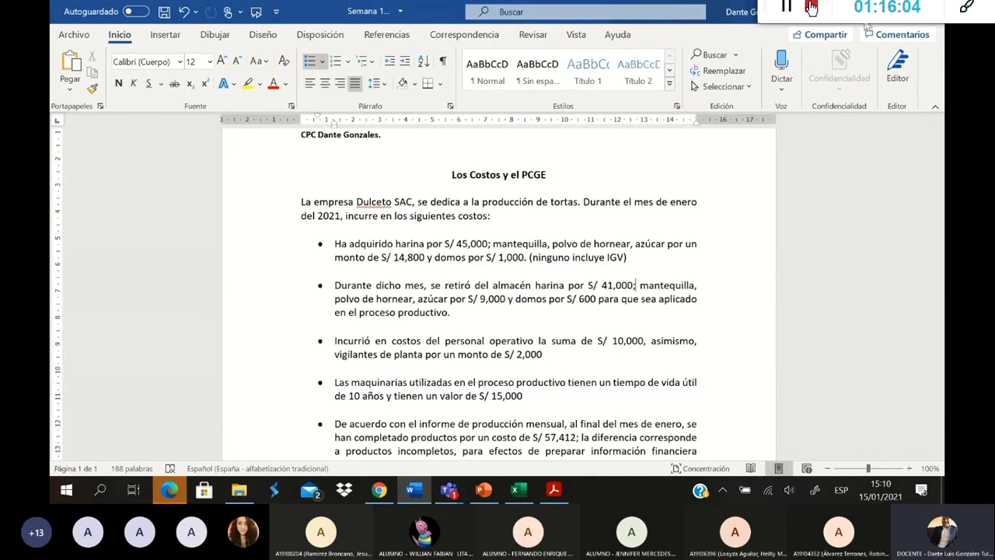
pyautogui.hotkey('alt', 'Tab')
# Step: Enter the date 03-01 for entry 4 in cell B35 of the Excel journal
pyautogui.click(301, 412)
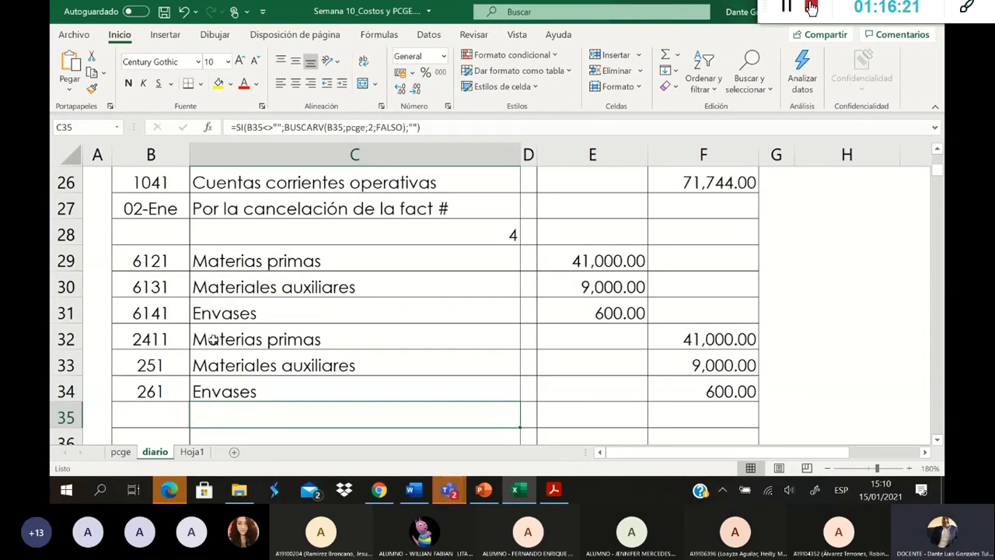
pyautogui.press('Left')
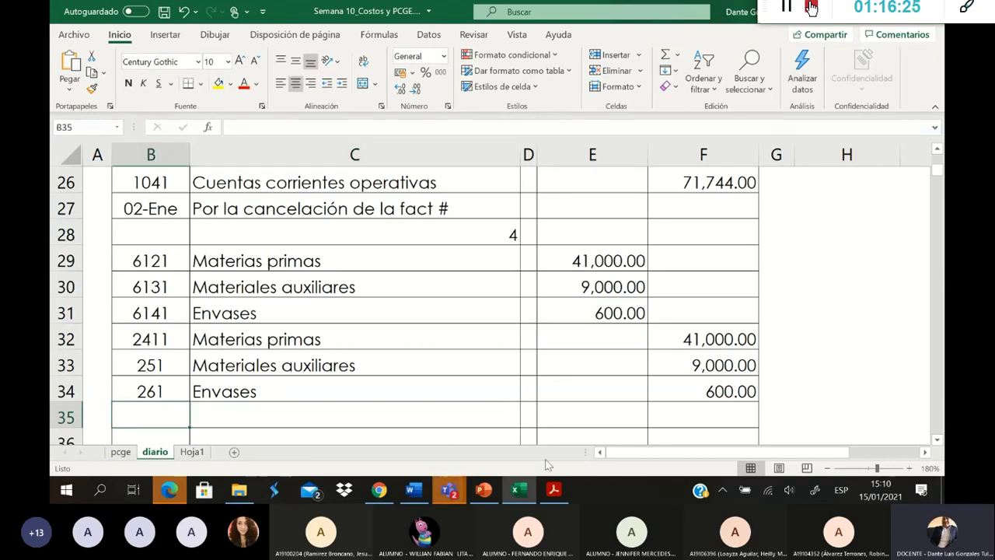
pyautogui.click(556, 490)
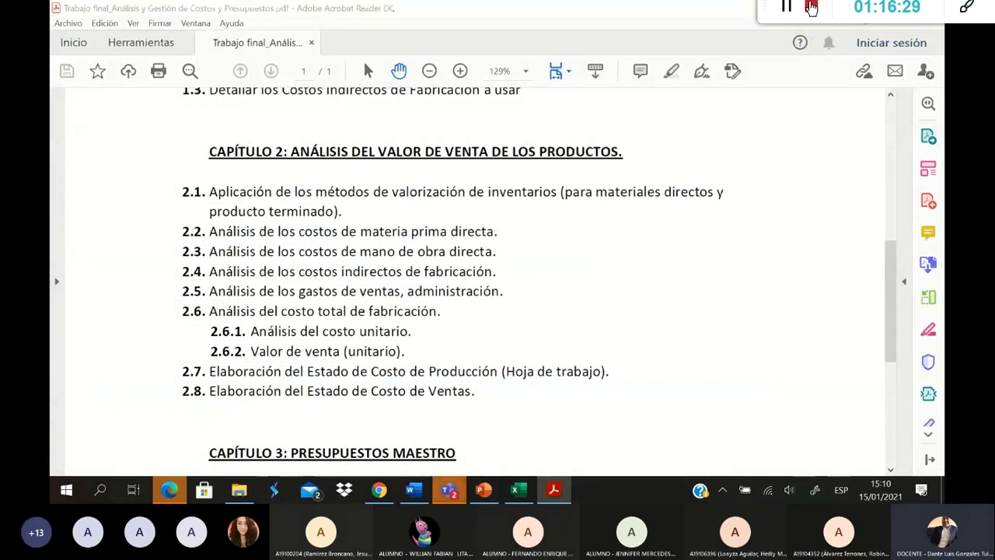
pyautogui.hotkey('alt', 'Tab')
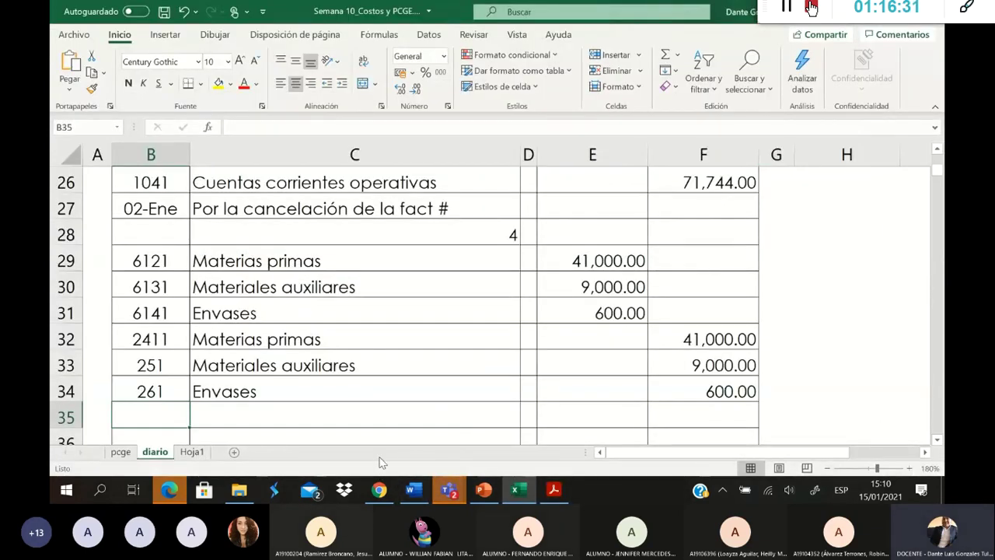
pyautogui.write('03')
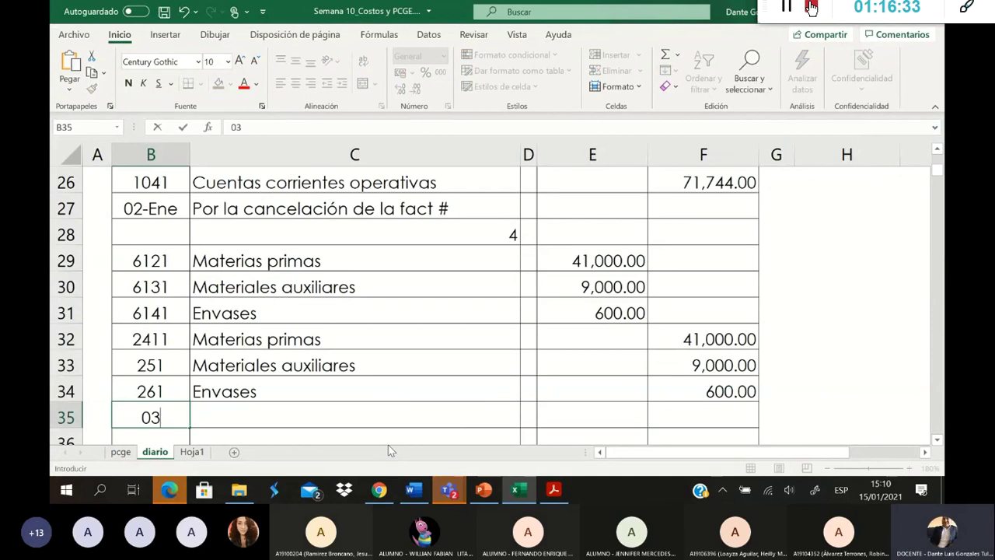
pyautogui.write('-01')
pyautogui.press('Tab')
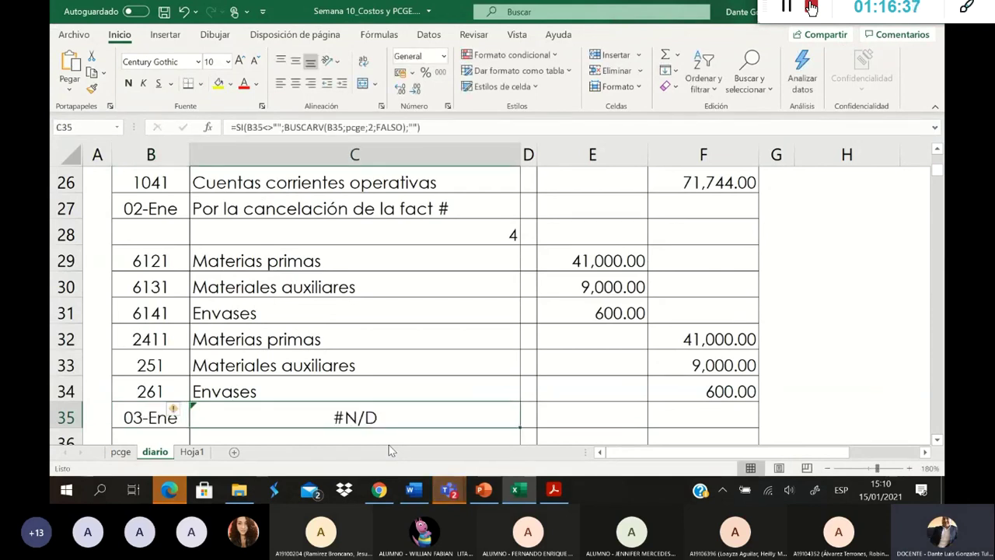
# Step: Enter the description "Por salida de inv del almacén" for entry 4 in cell C35
pyautogui.write('Po')
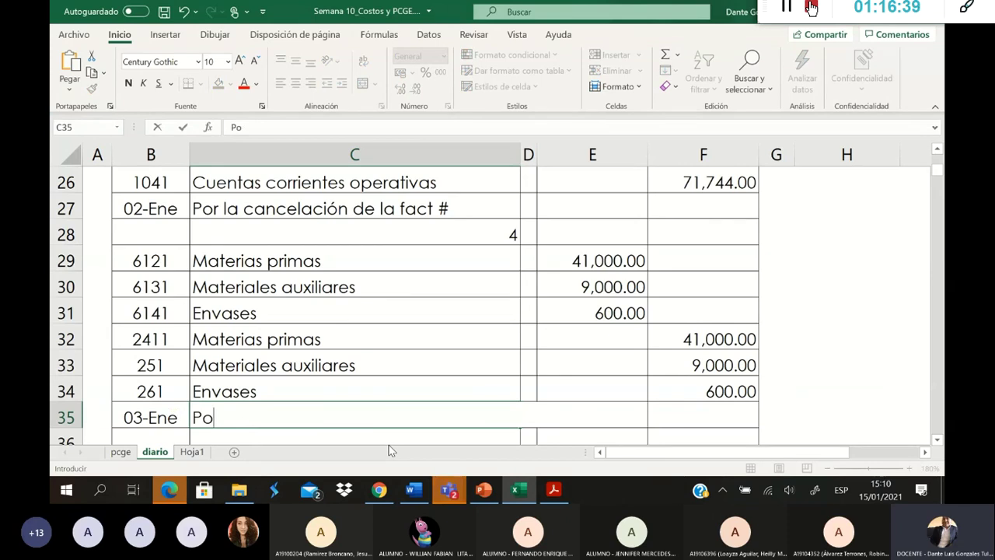
pyautogui.write('r salida')
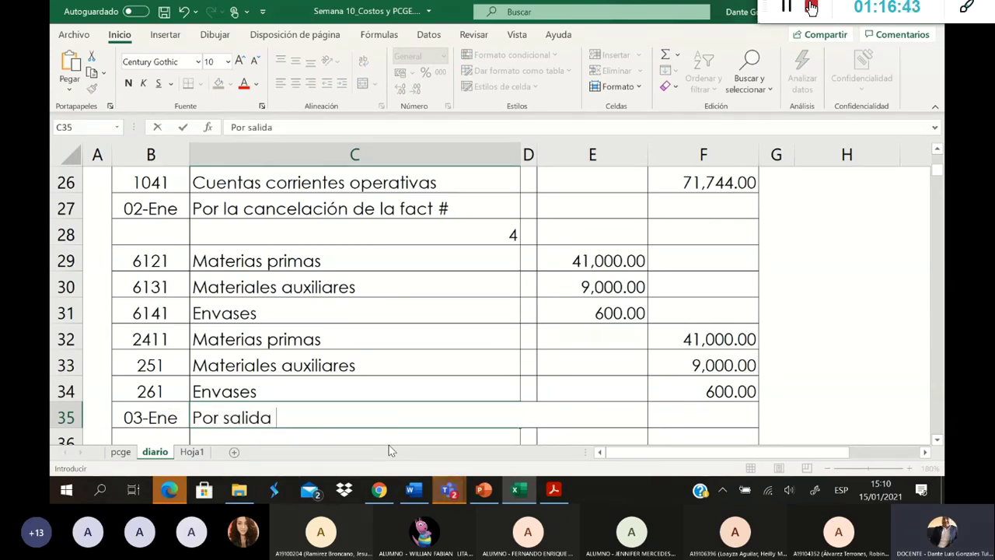
pyautogui.press('BackSpace')
pyautogui.press('BackSpace')
pyautogui.press('BackSpace')
pyautogui.write('ida de')
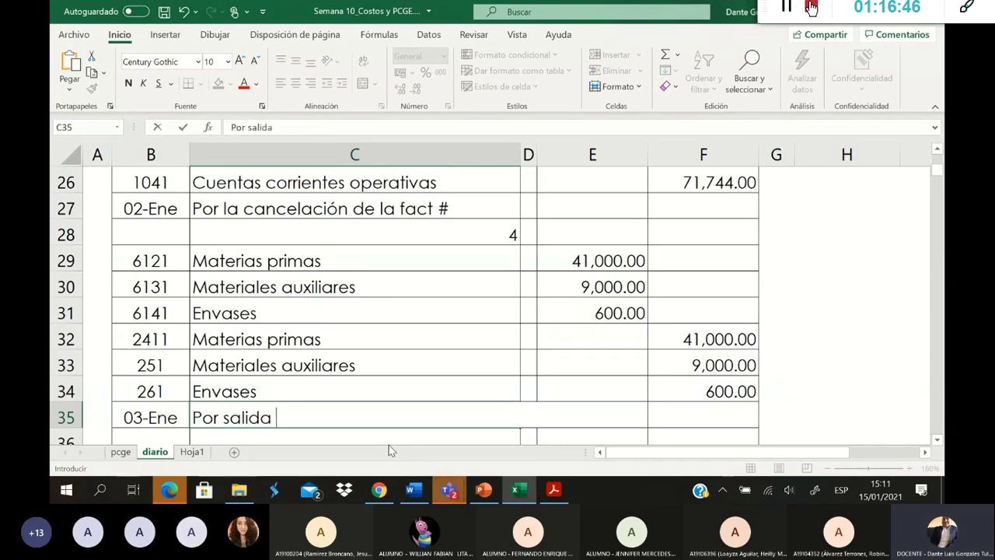
pyautogui.write(' inv')
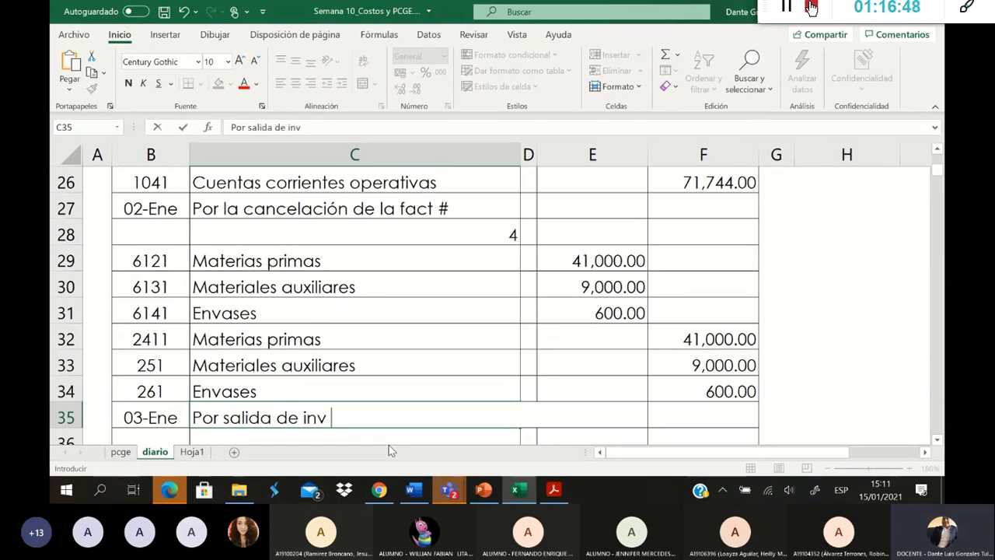
pyautogui.write(' del almac')
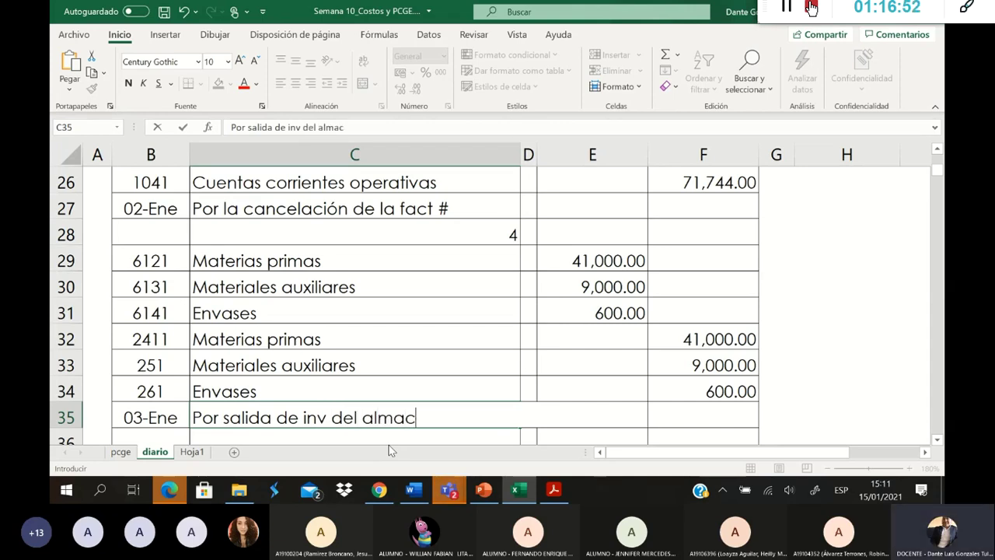
pyautogui.write('én')
pyautogui.hotkey('ctrl', 'Return')
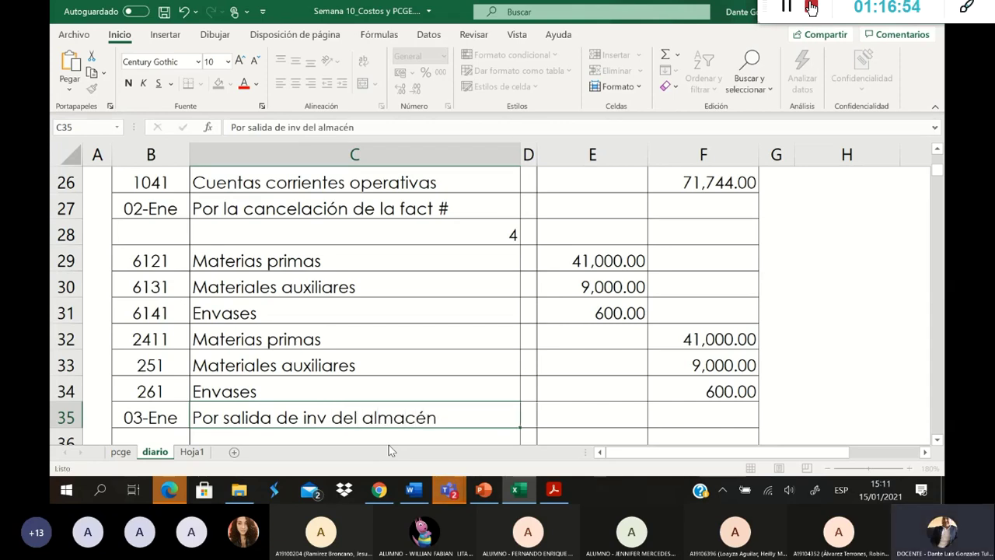
pyautogui.press('Return')
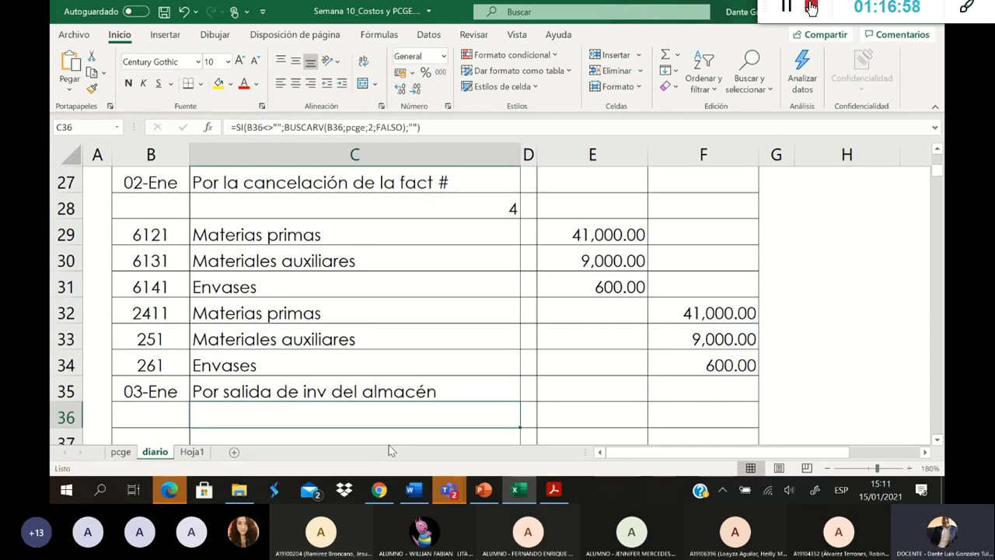
# Step: Number the next journal entry 5 in cell C36
pyautogui.press('F2')
pyautogui.press('Return')
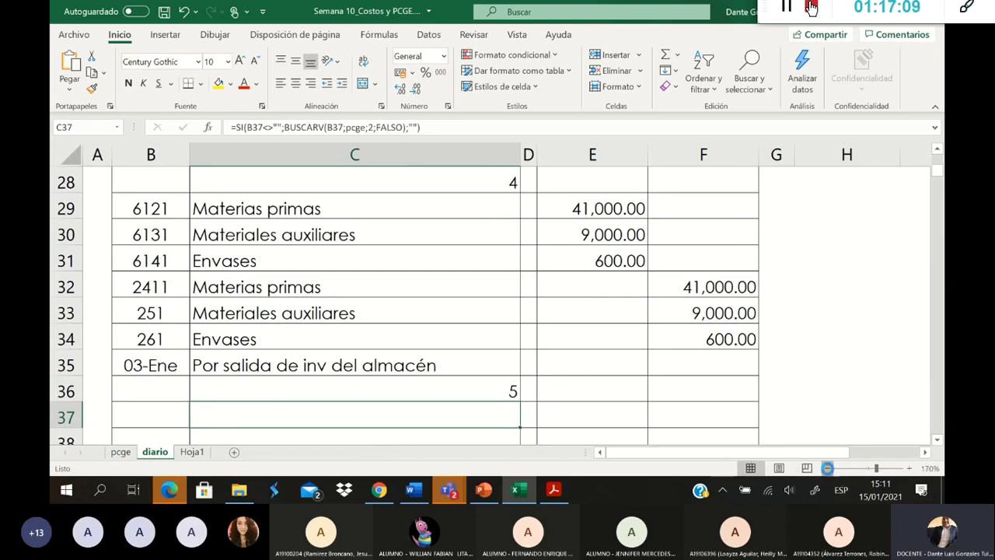
pyautogui.click(828, 470)
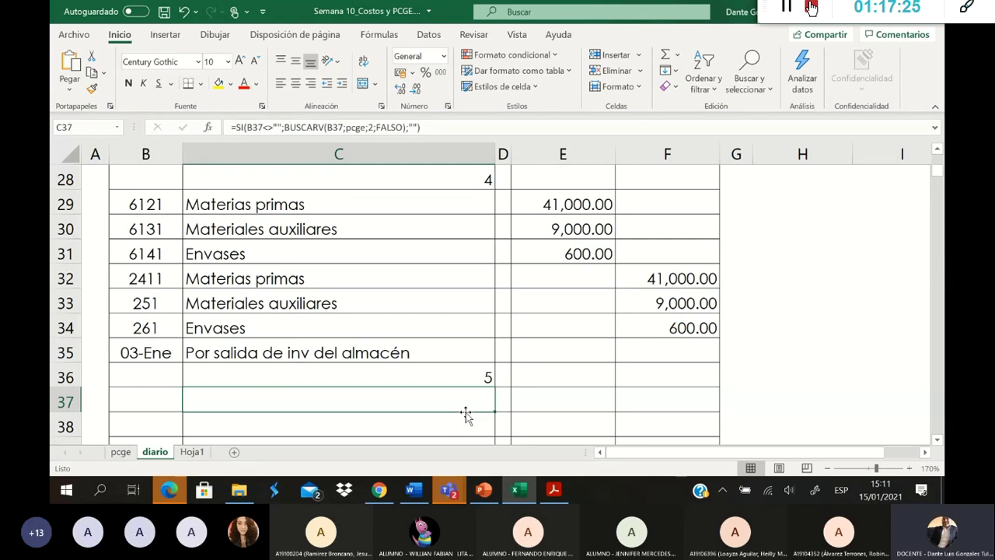
# Step: Switch to the PowerPoint course slides and look through them for the proposed Element 9 accounts on slide 10
pyautogui.scroll(5, 695, 322)
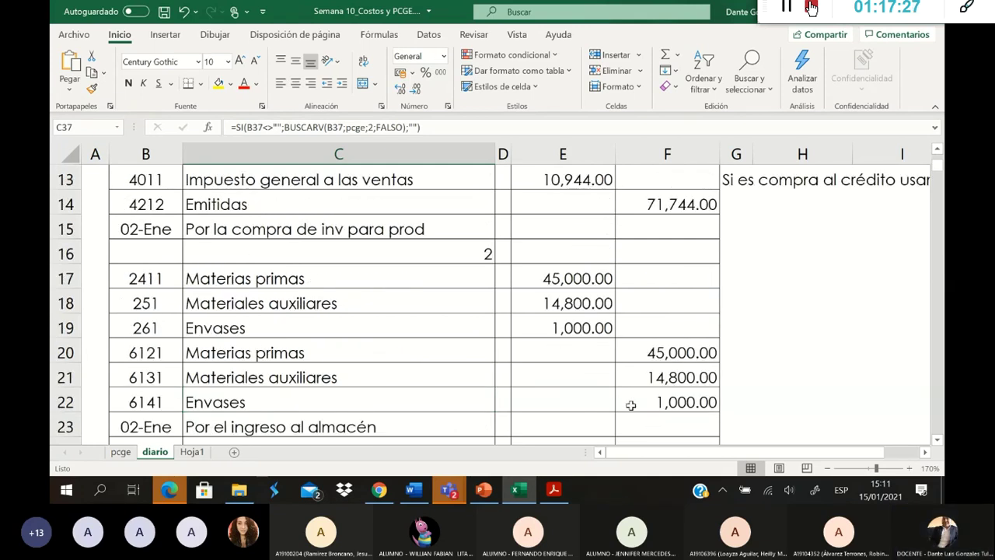
pyautogui.click(484, 490)
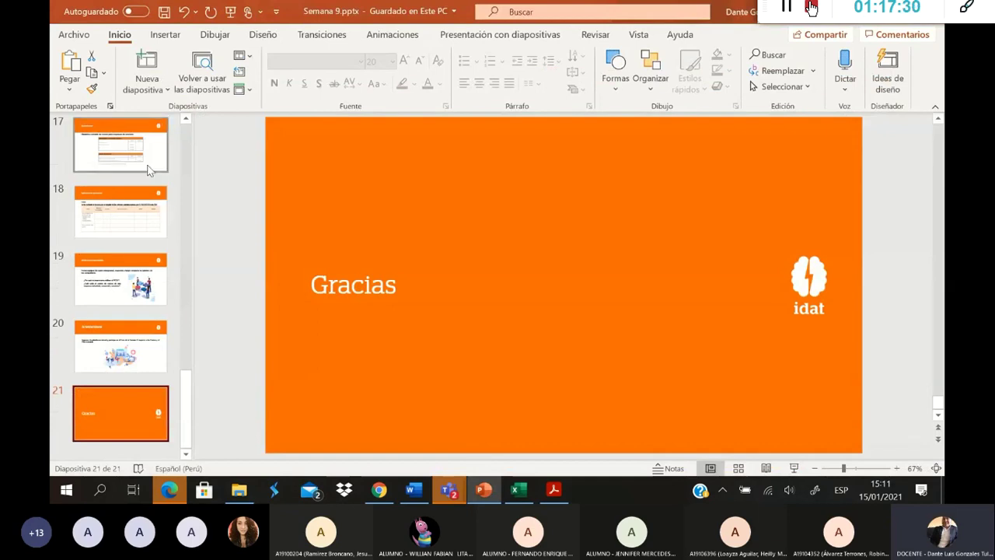
pyautogui.click(147, 169)
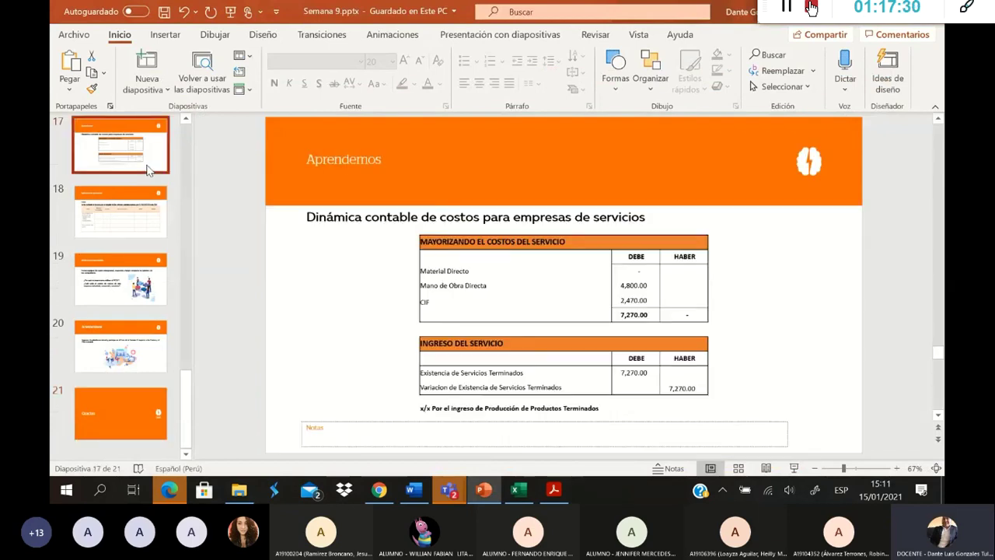
pyautogui.press('Up')
pyautogui.press('Up')
pyautogui.press('Up')
pyautogui.press('Up')
pyautogui.press('Up')
pyautogui.press('Up')
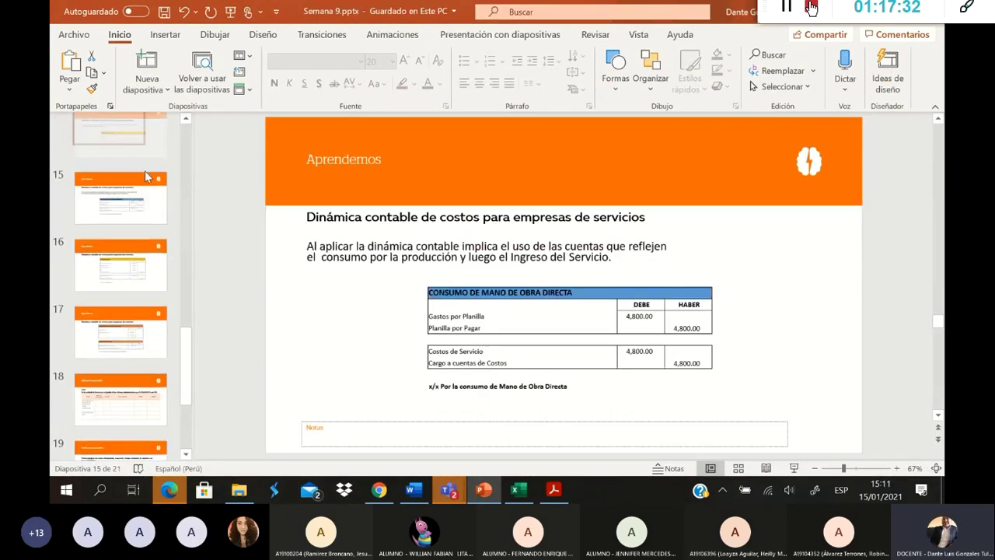
pyautogui.press('Up')
pyautogui.press('Up')
pyautogui.press('Up')
pyautogui.press('Up')
pyautogui.press('Up')
pyautogui.press('Up')
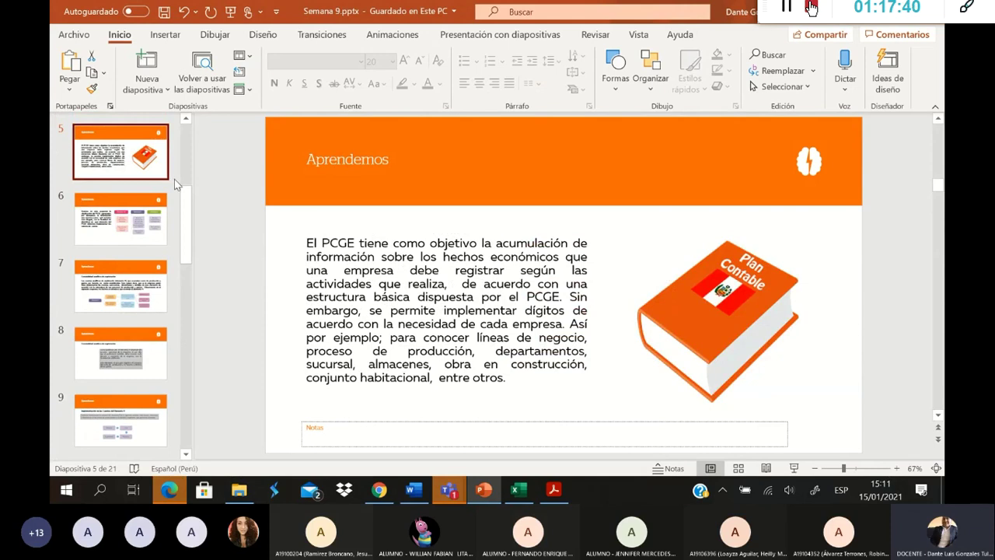
pyautogui.press('Down')
pyautogui.press('Down')
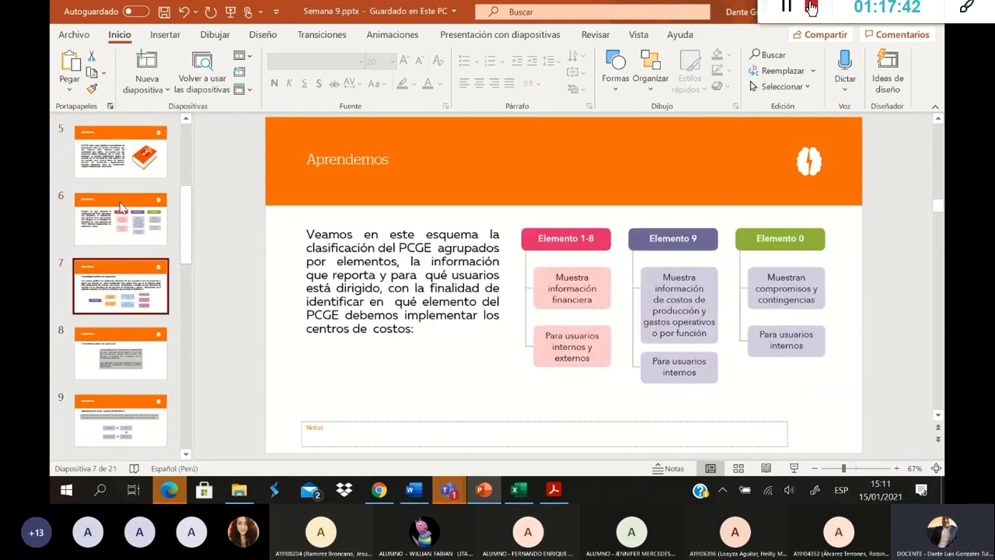
pyautogui.press('Down')
pyautogui.press('Down')
pyautogui.press('Down')
pyautogui.press('Down')
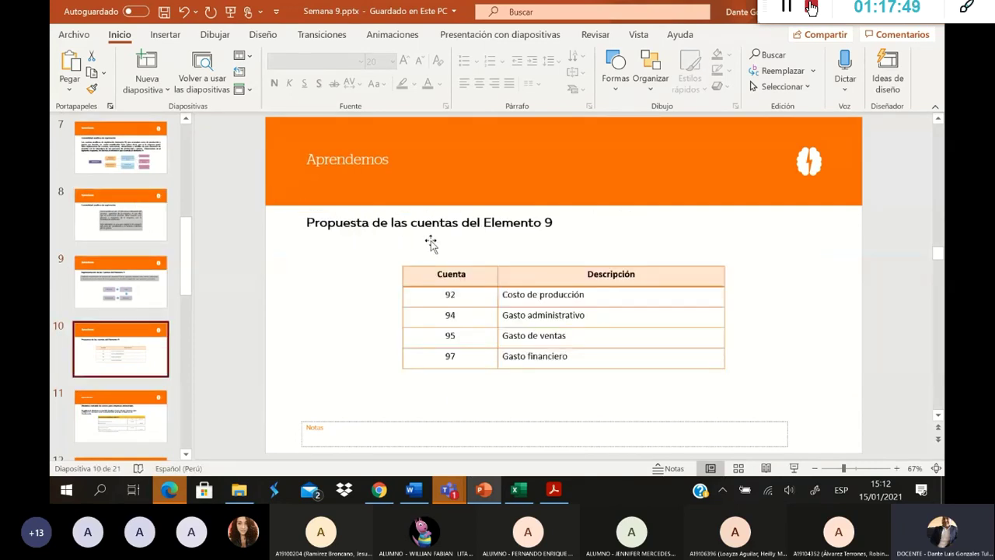
# Step: Return to the Excel workbook and search the pcge chart of accounts for "explotación", going through several matches
pyautogui.hotkey('alt', 'Tab')
pyautogui.scroll(2, 762, 294)
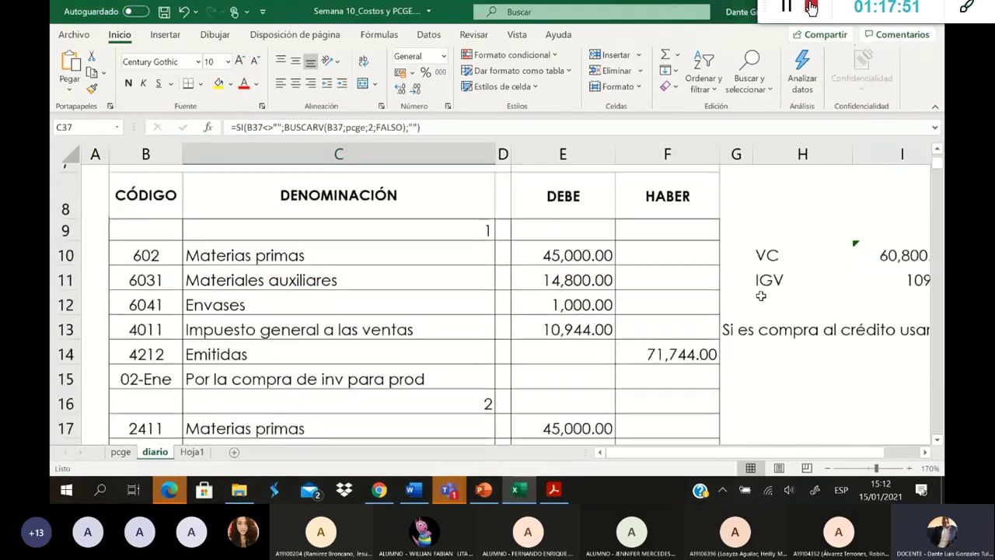
pyautogui.scroll(-3, 762, 297)
pyautogui.scroll(-3, 761, 296)
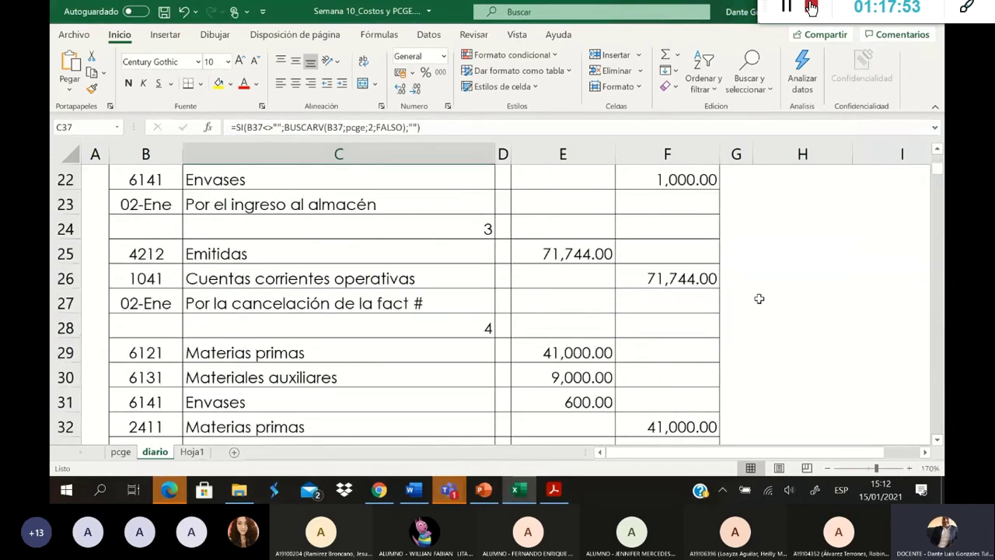
pyautogui.click(121, 452)
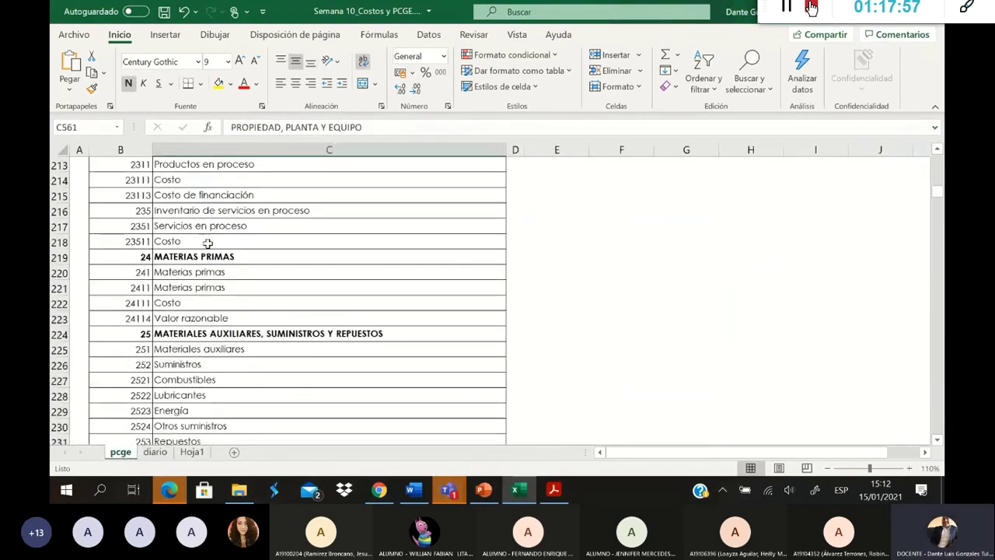
pyautogui.click(222, 300)
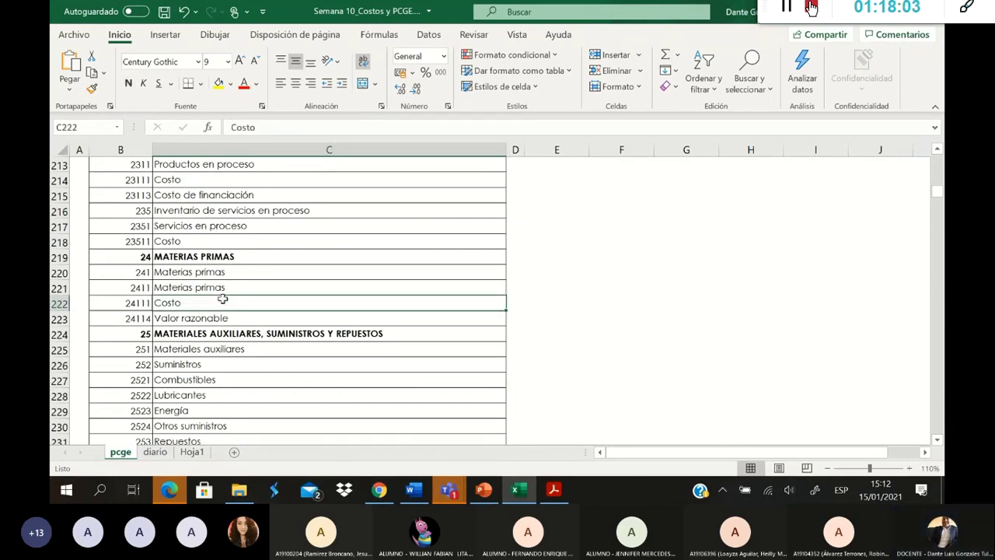
pyautogui.hotkey('ctrl', 'b')
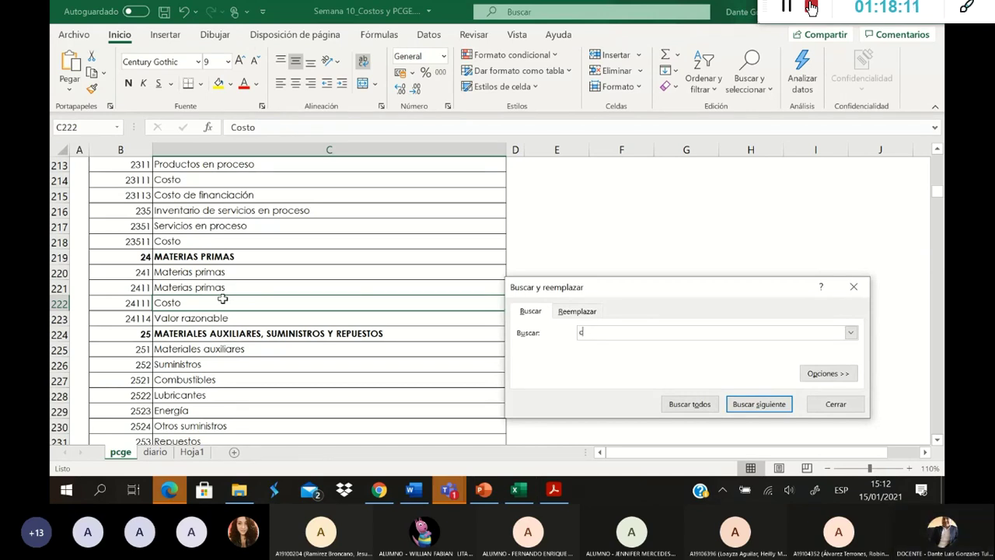
pyautogui.write('explo')
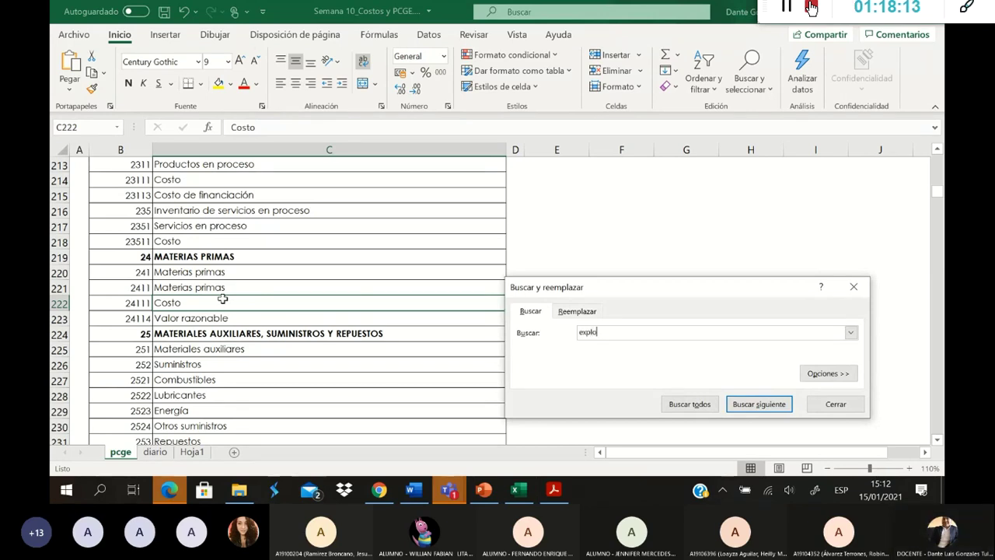
pyautogui.write('tación')
pyautogui.press('Return')
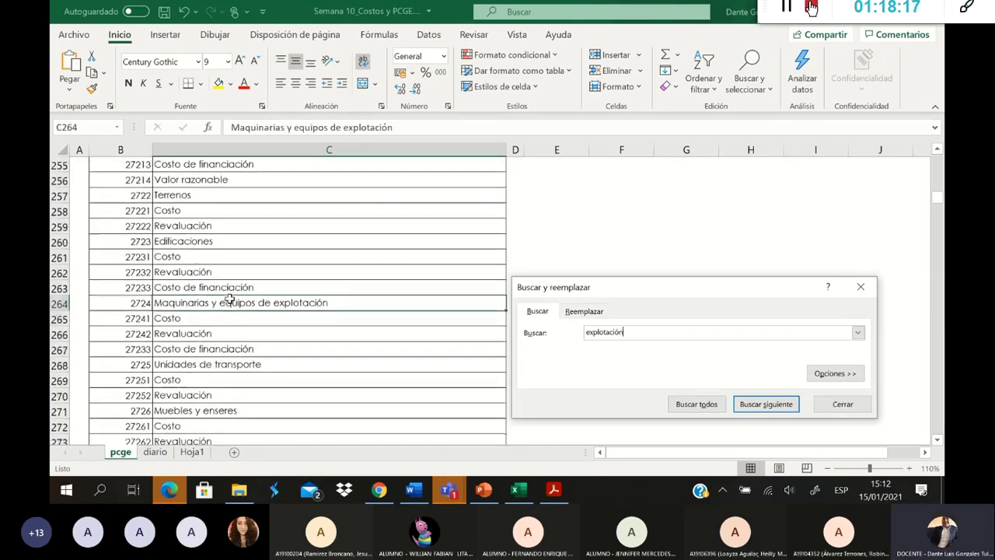
pyautogui.press('Return')
pyautogui.press('Return')
pyautogui.press('Return')
pyautogui.press('Return')
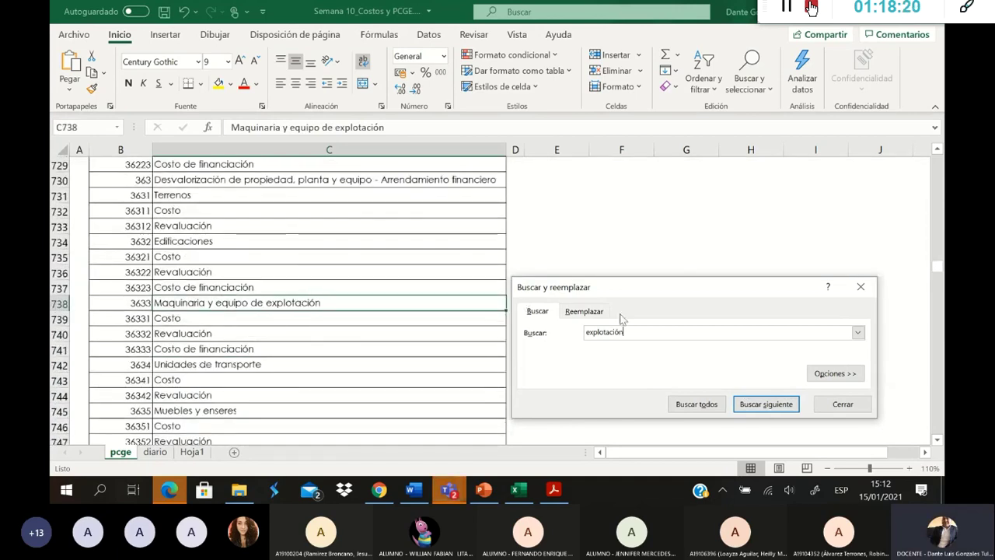
pyautogui.click(861, 287)
# Step: Examine the end of the pcge chart of accounts for the Element 9 cost accounts, from group 77 to the 0-series accounts
pyautogui.scroll(-15, 478, 337)
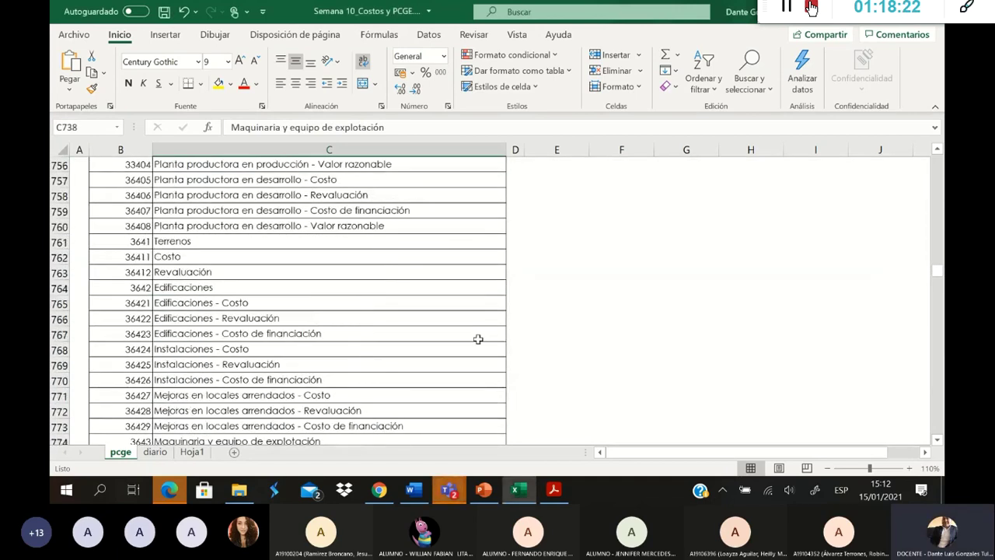
pyautogui.moveTo(938, 276); pyautogui.dragTo(939, 416)
pyautogui.scroll(-5, 732, 361)
pyautogui.scroll(-1, 732, 362)
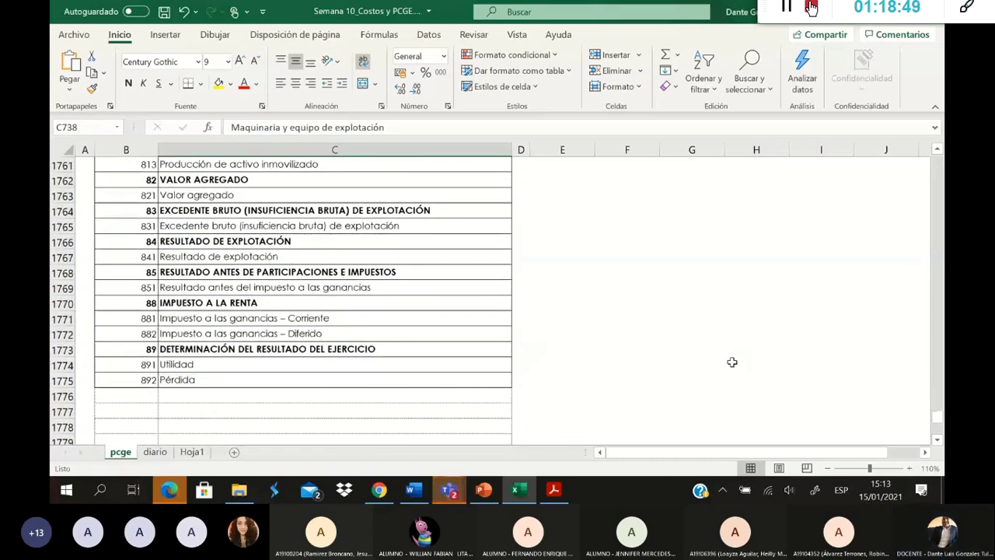
pyautogui.scroll(3, 731, 361)
pyautogui.scroll(18, 732, 360)
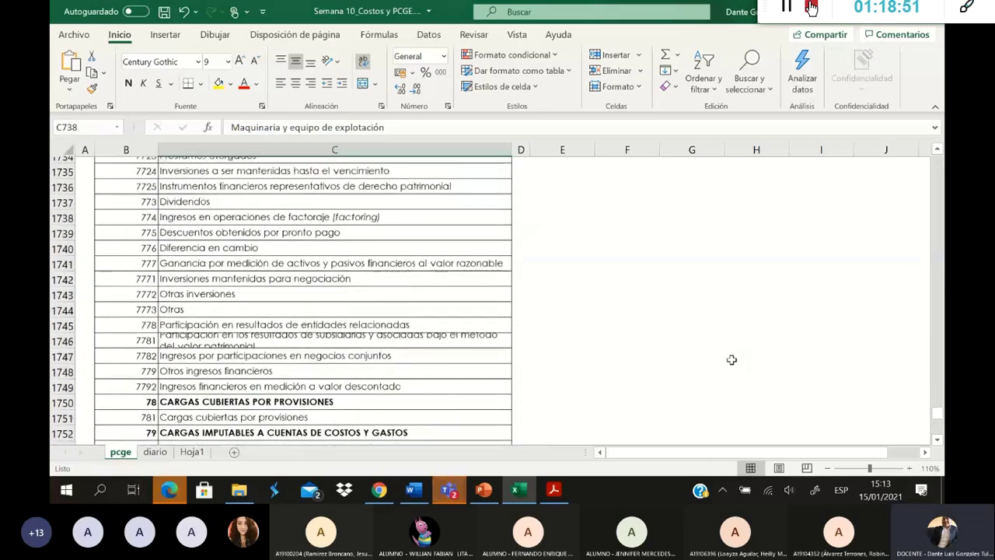
pyautogui.moveTo(938, 405); pyautogui.dragTo(940, 433)
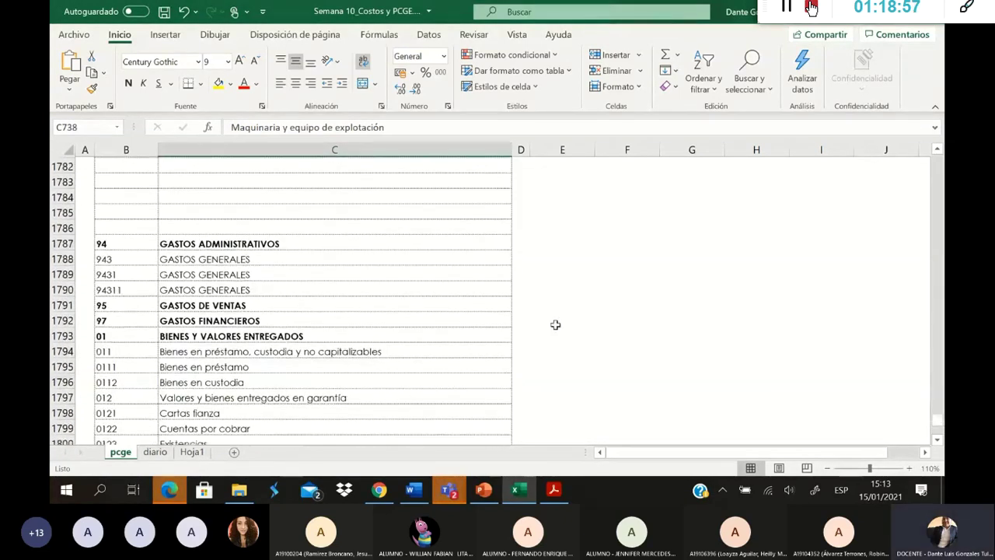
pyautogui.click(236, 269)
pyautogui.scroll(-3, 237, 272)
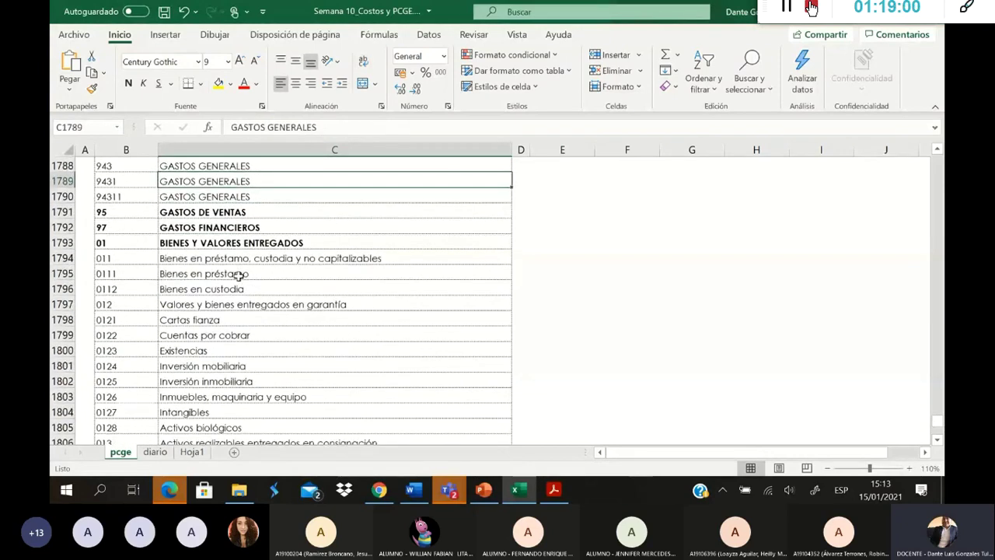
pyautogui.scroll(5, 239, 276)
pyautogui.scroll(-20, 239, 278)
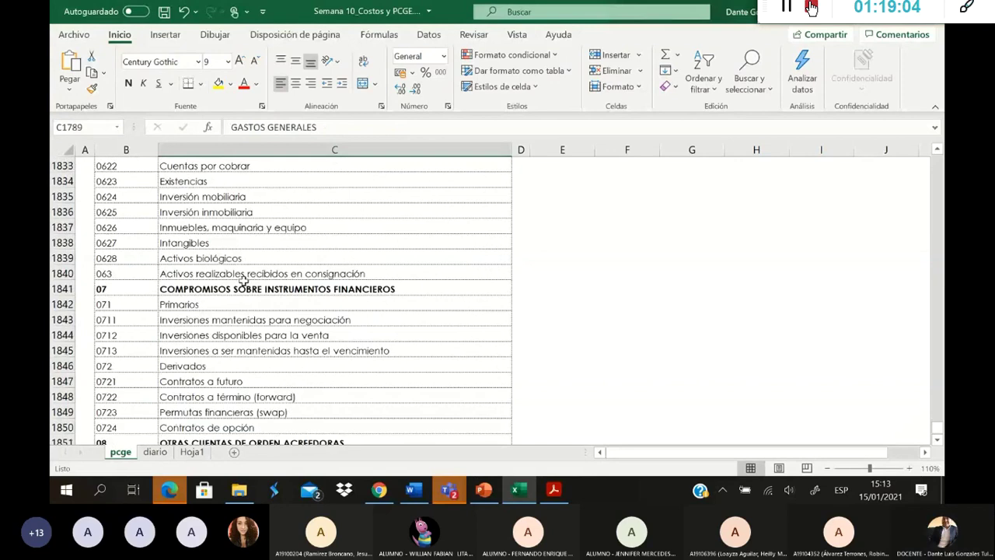
pyautogui.scroll(-4, 244, 280)
pyautogui.scroll(7, 245, 281)
pyautogui.scroll(1, 245, 281)
# Step: Try account code 92 for entry 5 in cell B37 of the diario sheet, and clear it again
pyautogui.click(155, 451)
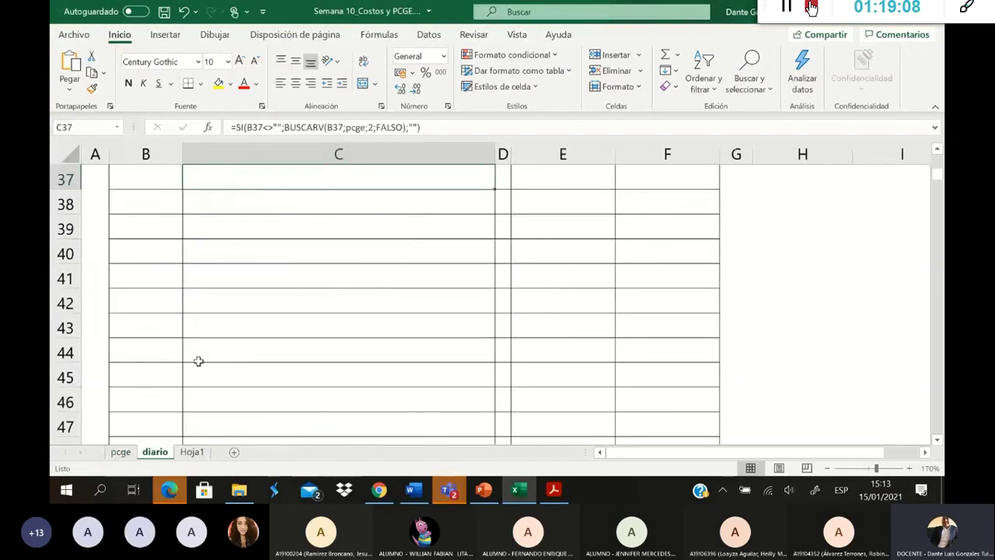
pyautogui.scroll(2, 198, 361)
pyautogui.click(156, 323)
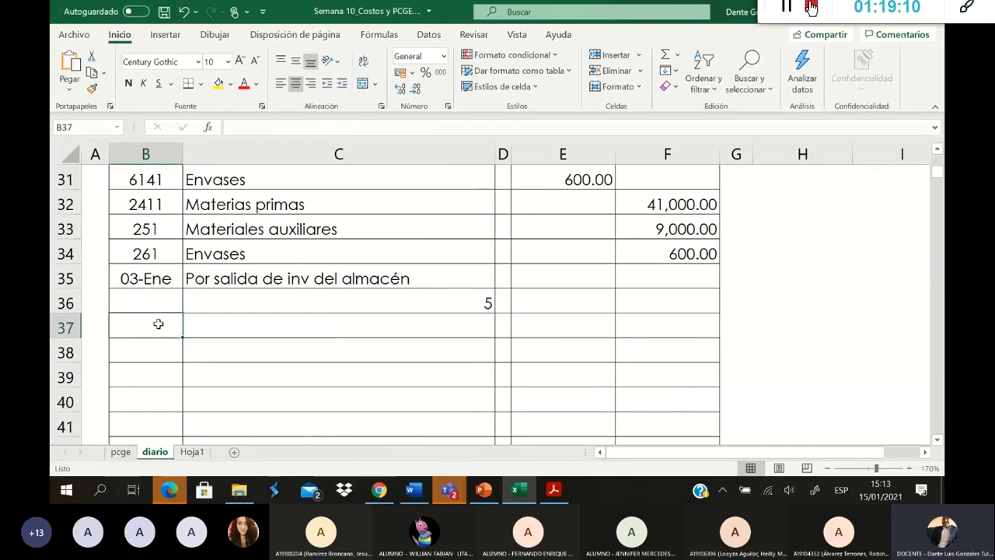
pyautogui.write('92')
pyautogui.press('Return')
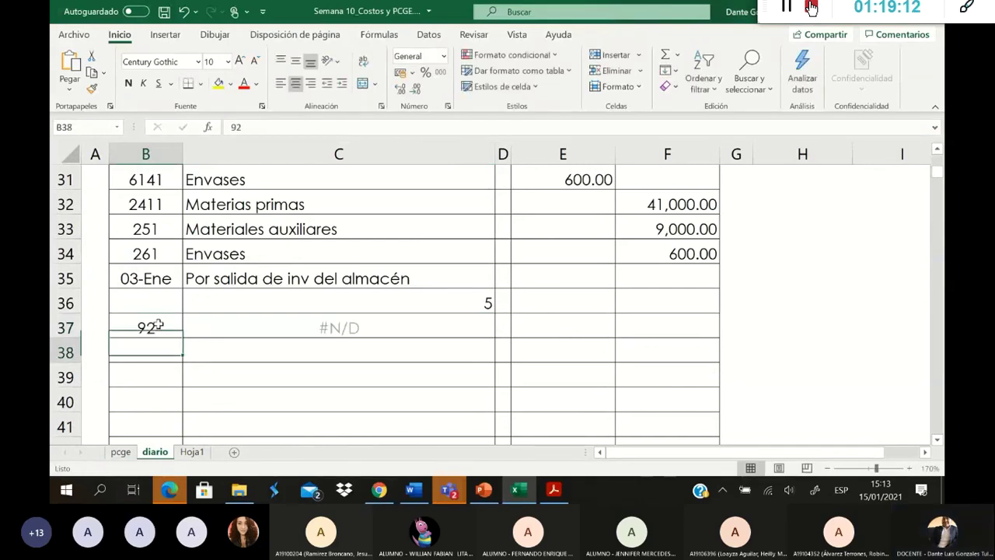
pyautogui.click(162, 322)
pyautogui.press('Delete')
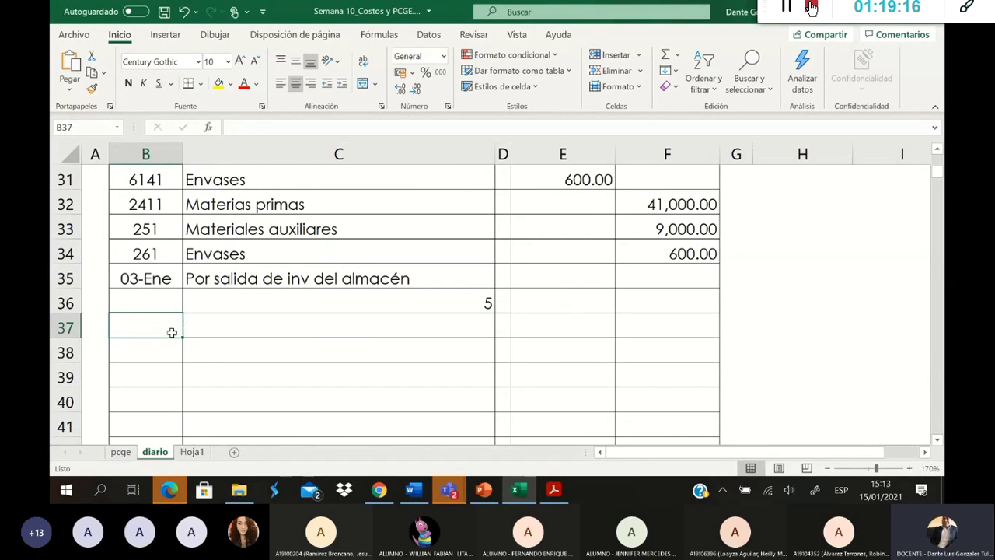
# Step: Add account 92 with the name CP in row 1776 of the pcge sheet, just below account 892
pyautogui.click(125, 453)
pyautogui.scroll(10, 127, 304)
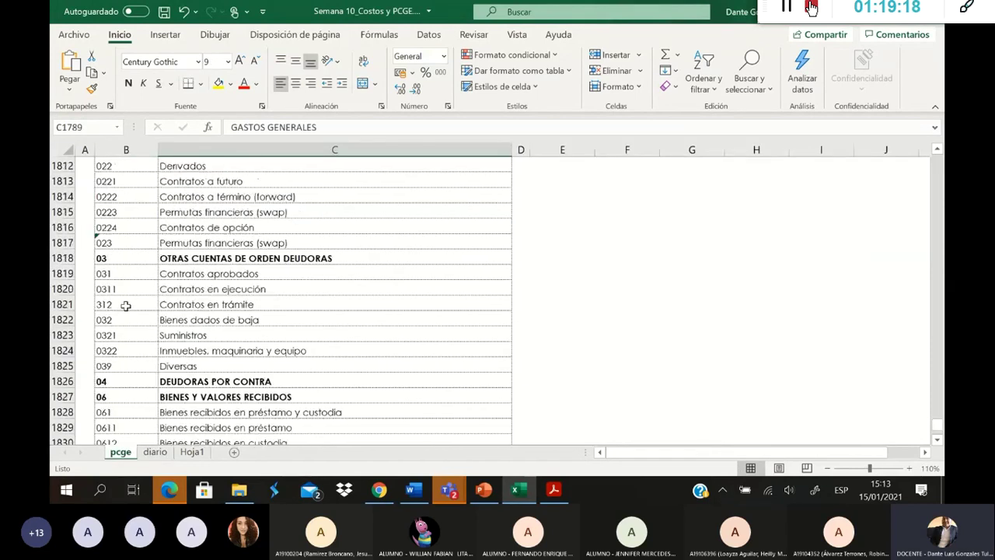
pyautogui.scroll(8, 125, 305)
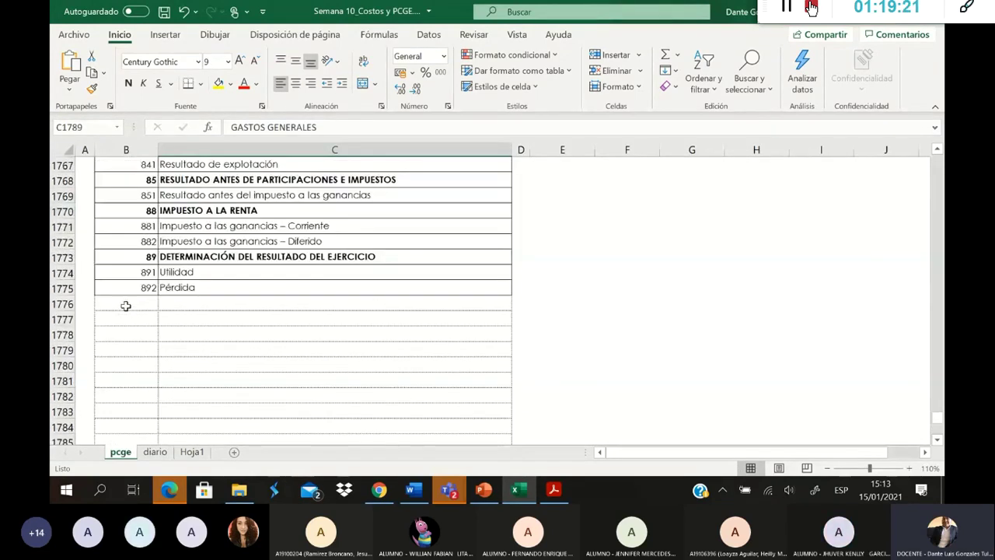
pyautogui.click(126, 307)
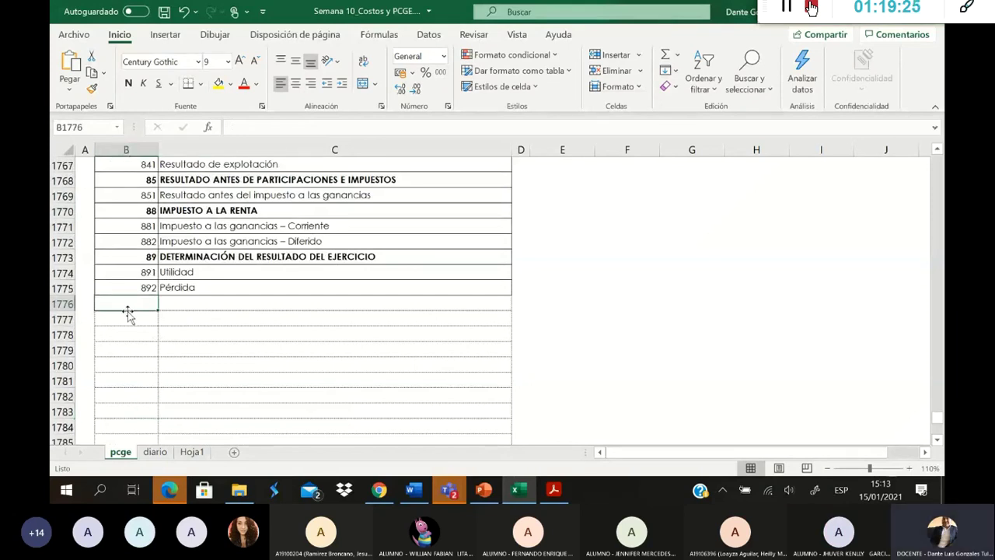
pyautogui.write('92')
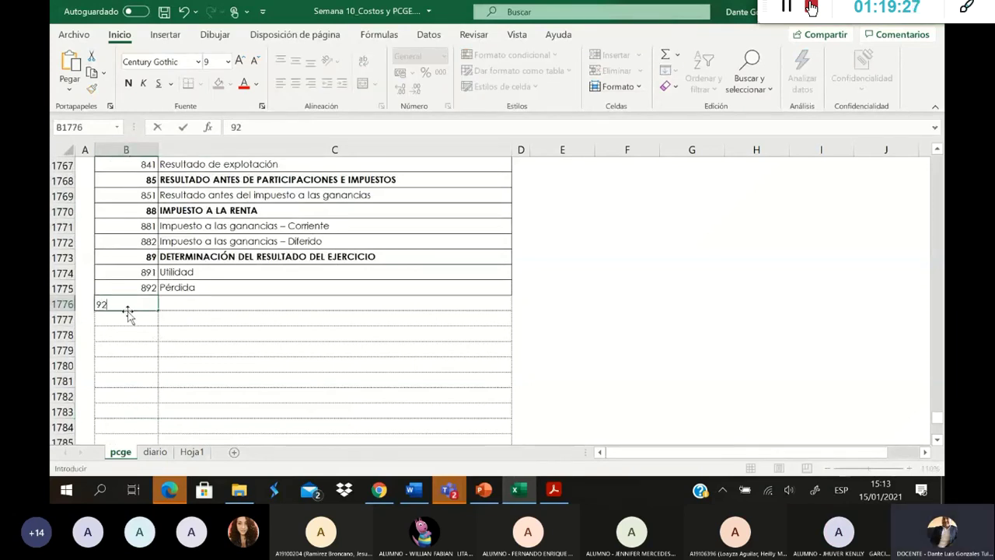
pyautogui.press('Tab')
pyautogui.click(127, 311)
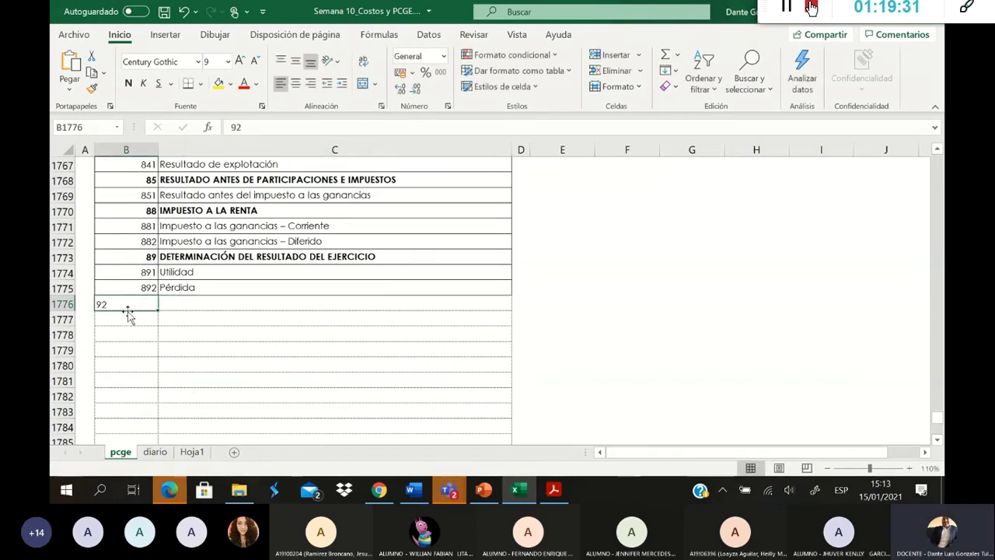
pyautogui.click(377, 303)
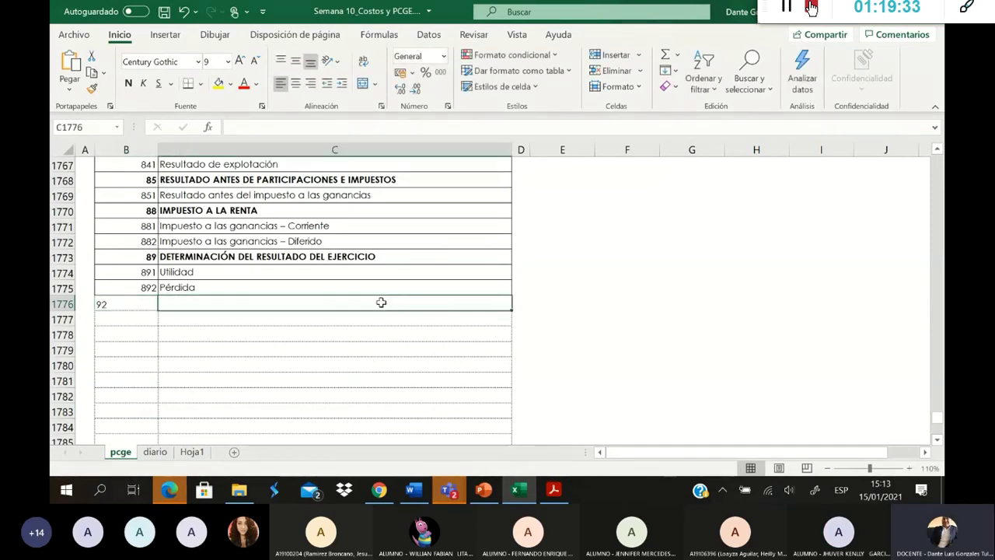
pyautogui.write('C')
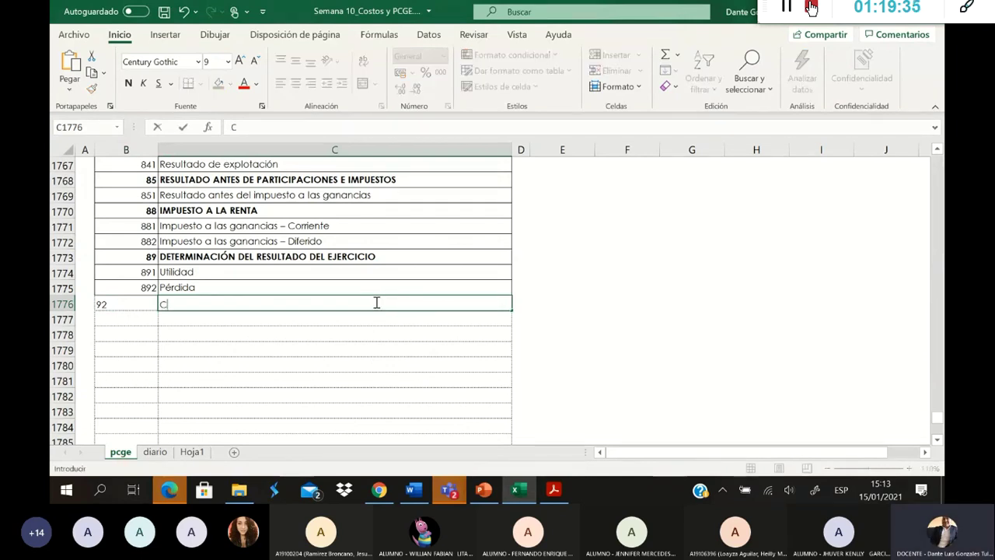
pyautogui.write('P')
pyautogui.press('Return')
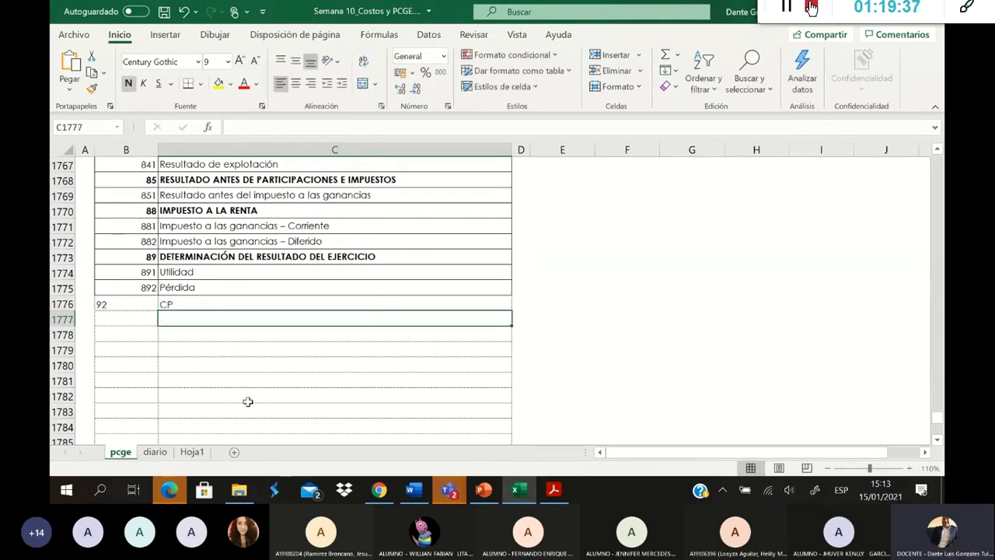
# Step: Enter account code 92 as the first line of entry 5 in cell B37 of the diario sheet
pyautogui.click(154, 452)
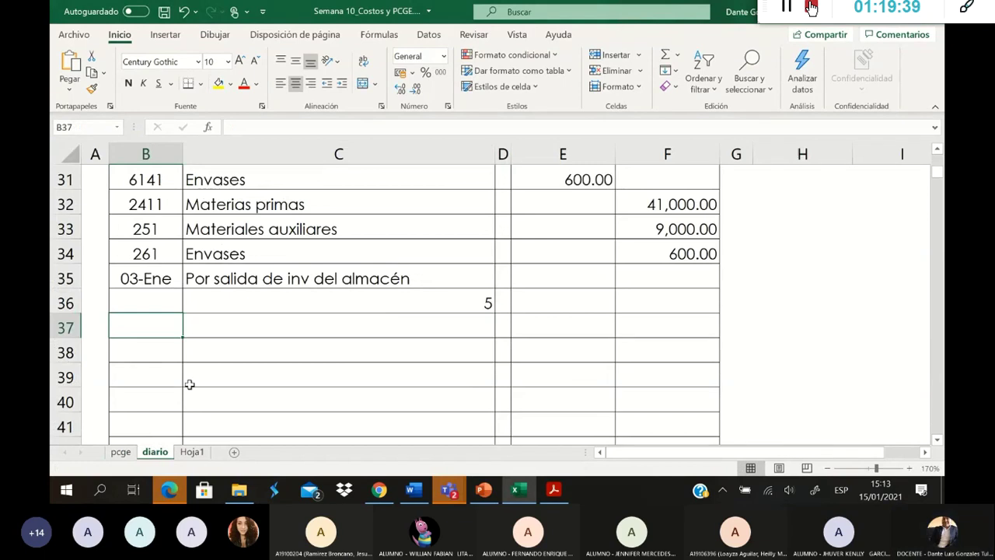
pyautogui.write('92')
pyautogui.press('Tab')
pyautogui.write('CP')
pyautogui.press('Return')
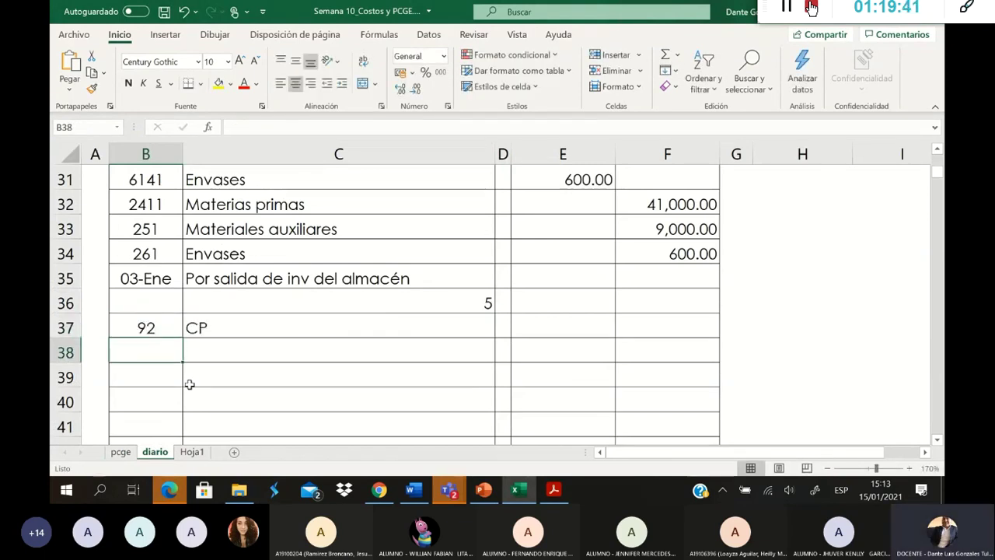
# Step: Clear account code 92 from the first line of entry 5 in cell B37 of the diario sheet
pyautogui.press('Up')
pyautogui.press('Delete')
pyautogui.press('Delete')
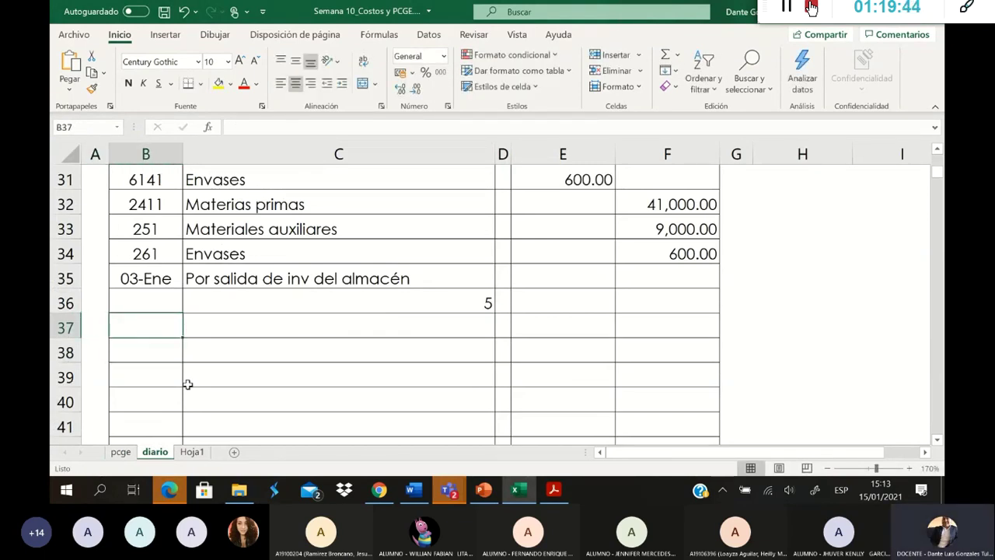
# Step: Rename account 92 in cell C1776 of the pcge sheet as COSTO DE PRODUCCIÓN
pyautogui.click(120, 452)
pyautogui.click(143, 308)
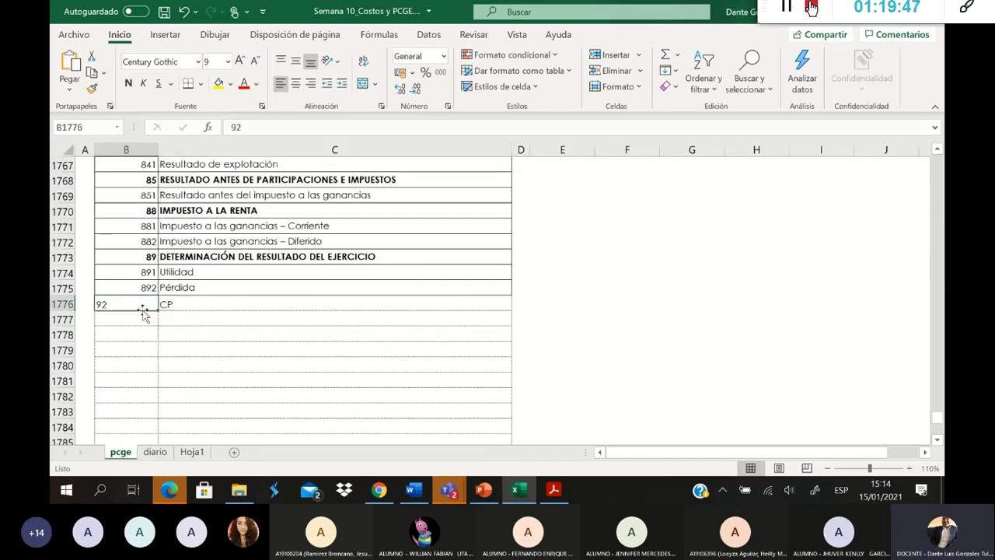
pyautogui.click(169, 306)
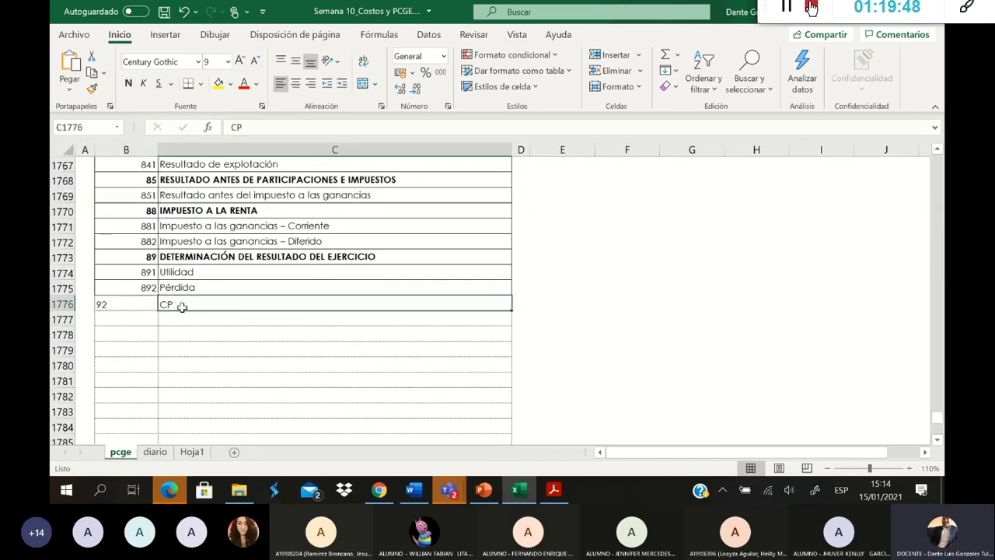
pyautogui.write('Costo de por')
pyautogui.press('BackSpace')
pyautogui.press('BackSpace')
pyautogui.press('BackSpace')
pyautogui.press('BackSpace')
pyautogui.press('BackSpace')
pyautogui.press('BackSpace')
pyautogui.press('BackSpace')
pyautogui.press('BackSpace')
pyautogui.press('BackSpace')
pyautogui.press('BackSpace')
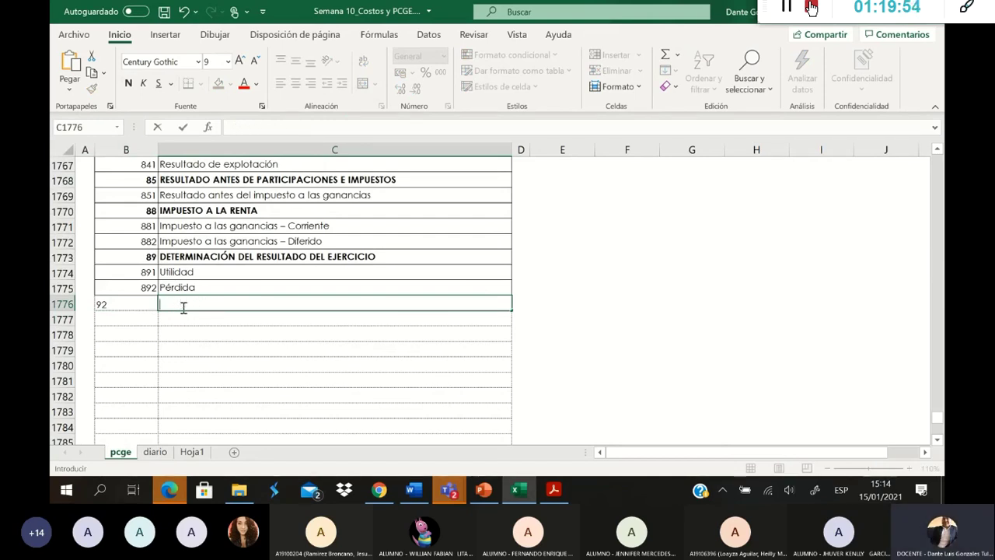
pyautogui.write('OSTO ')
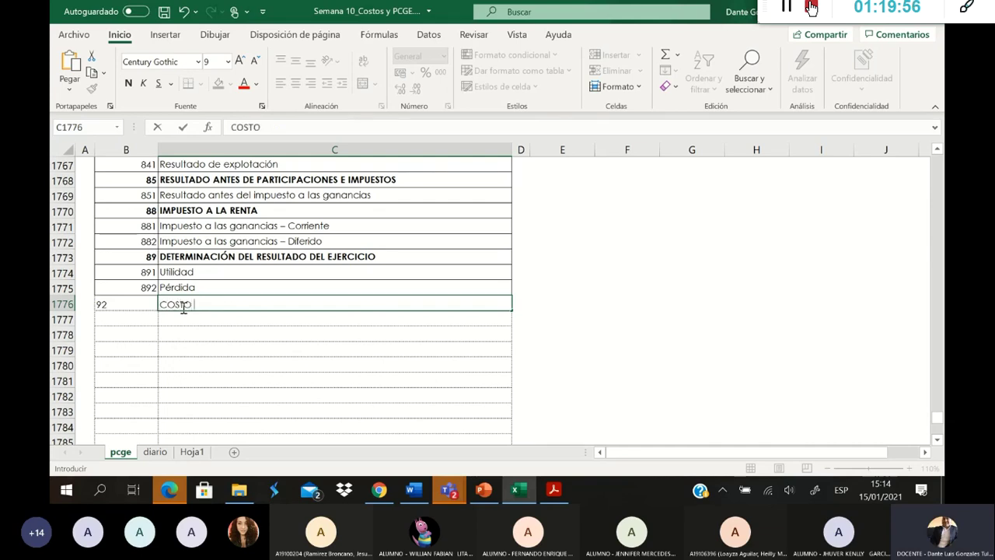
pyautogui.write('DE PRODUCCU')
pyautogui.press('BackSpace')
pyautogui.write('IÓN')
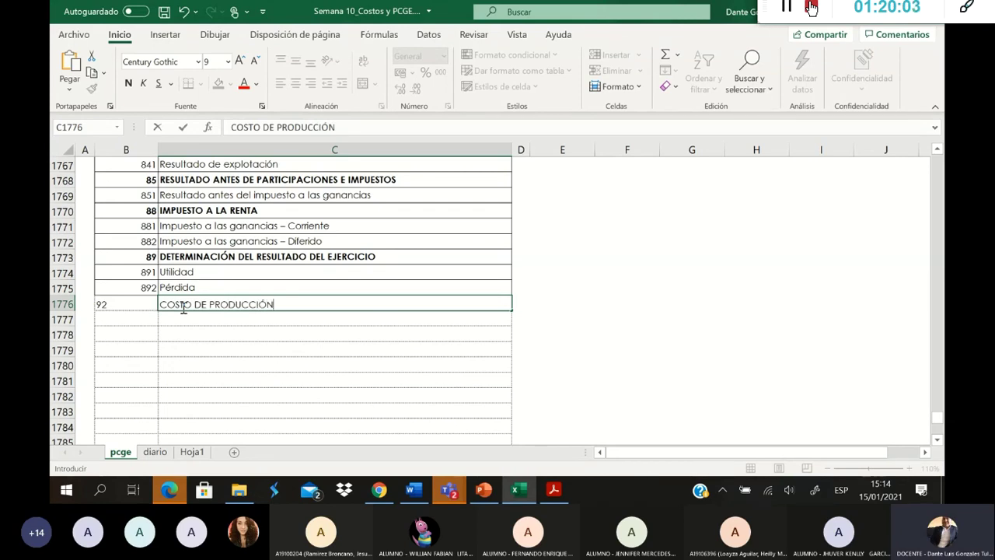
pyautogui.press('Return')
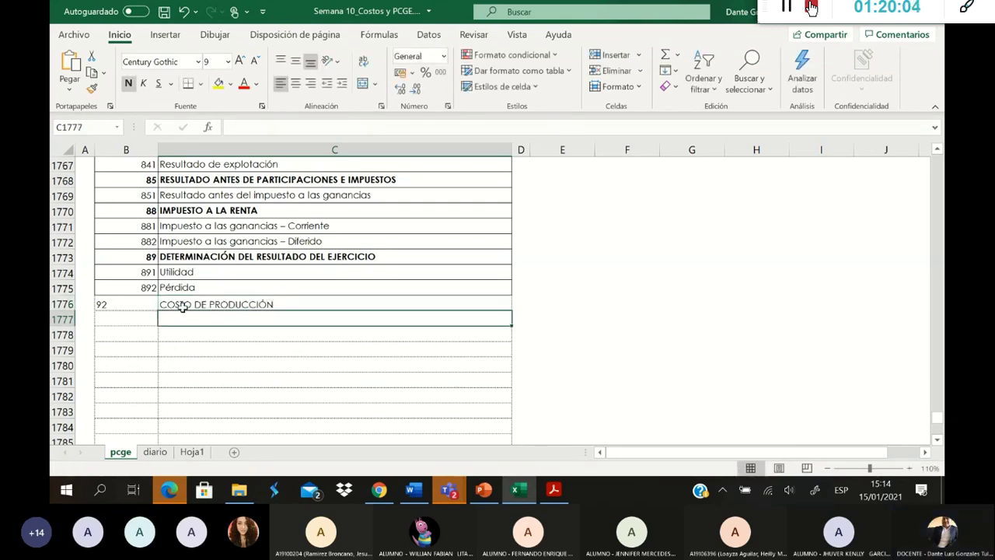
# Step: Add subaccount 921 with the name Materia Prima in row 1777, just below account 92
pyautogui.press('Left')
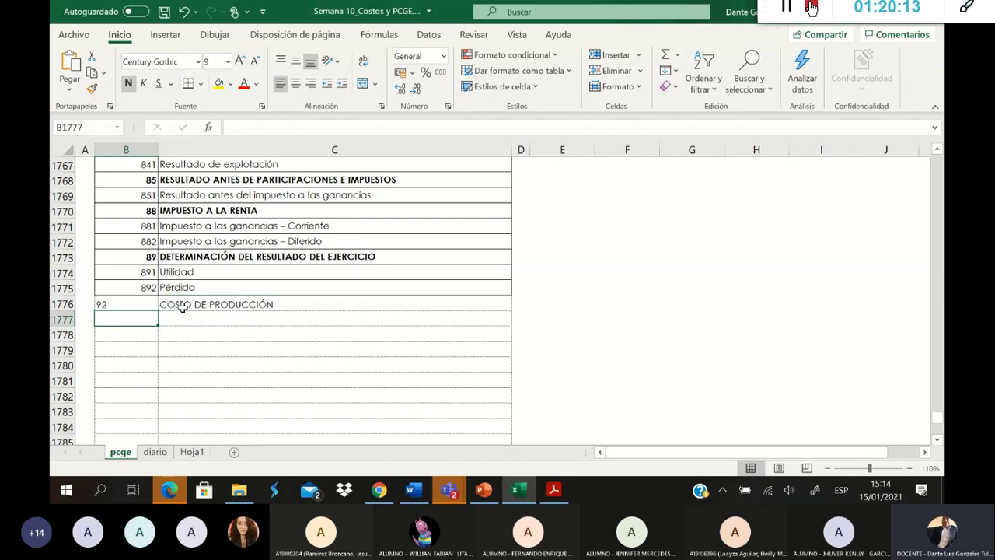
pyautogui.write('921')
pyautogui.press('Tab')
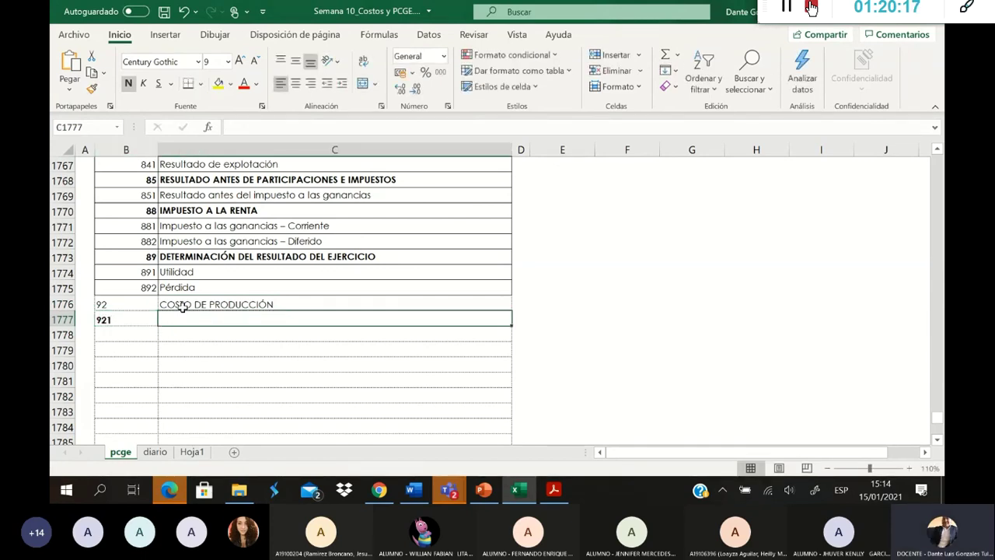
pyautogui.write('Materia')
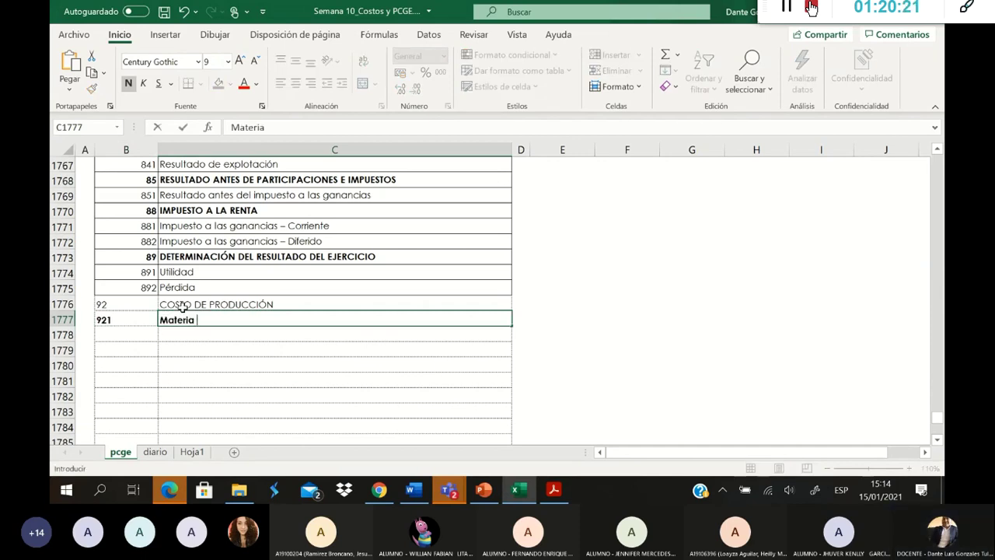
pyautogui.write('Pro')
pyautogui.write('ima')
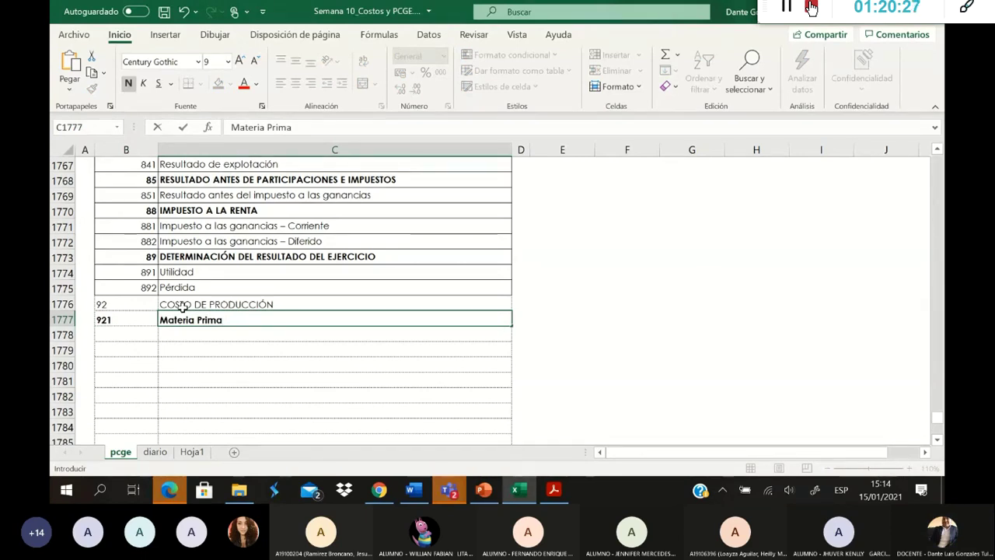
pyautogui.press('Return')
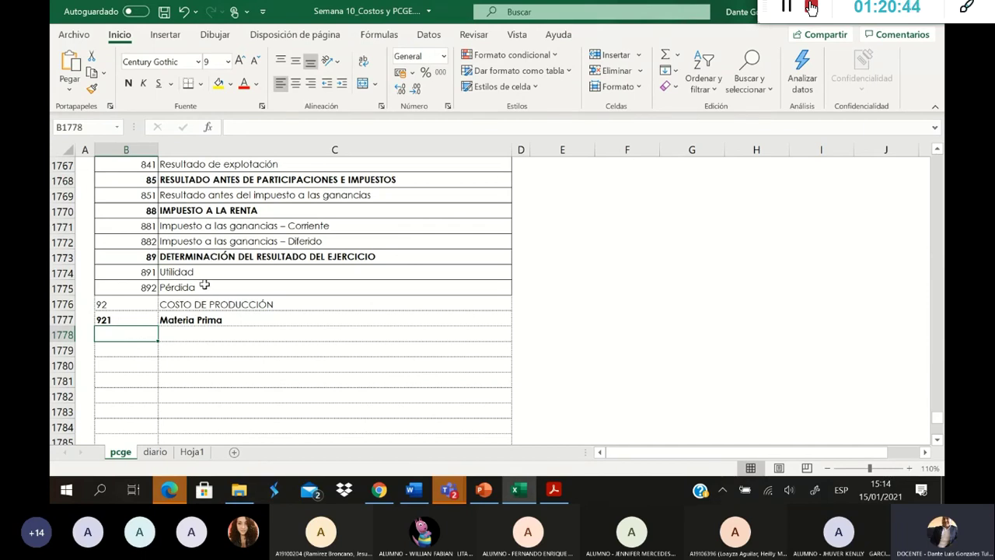
# Step: Add subaccount 922 with the name Mano de obra in row 1778 of the pcge sheet
pyautogui.write('9')
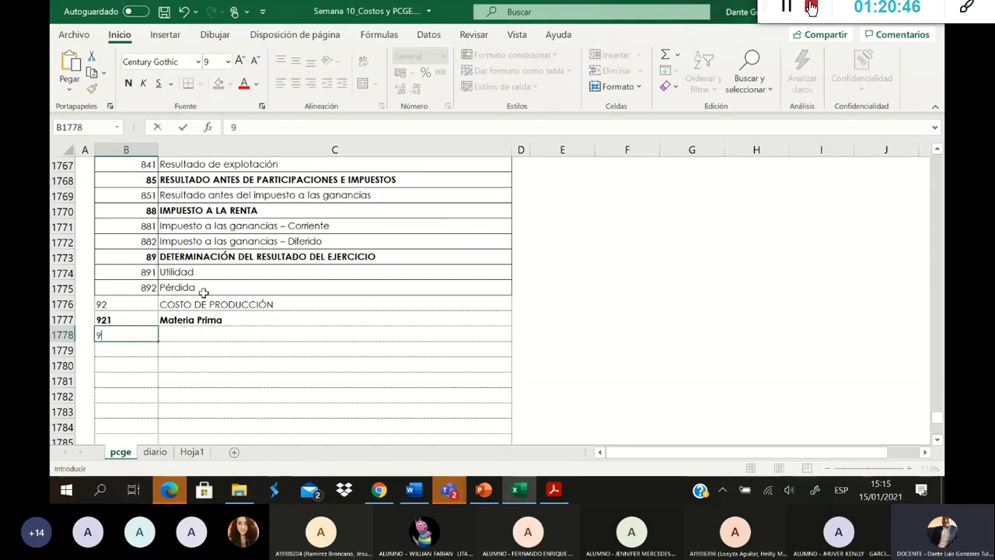
pyautogui.write('22')
pyautogui.press('Tab')
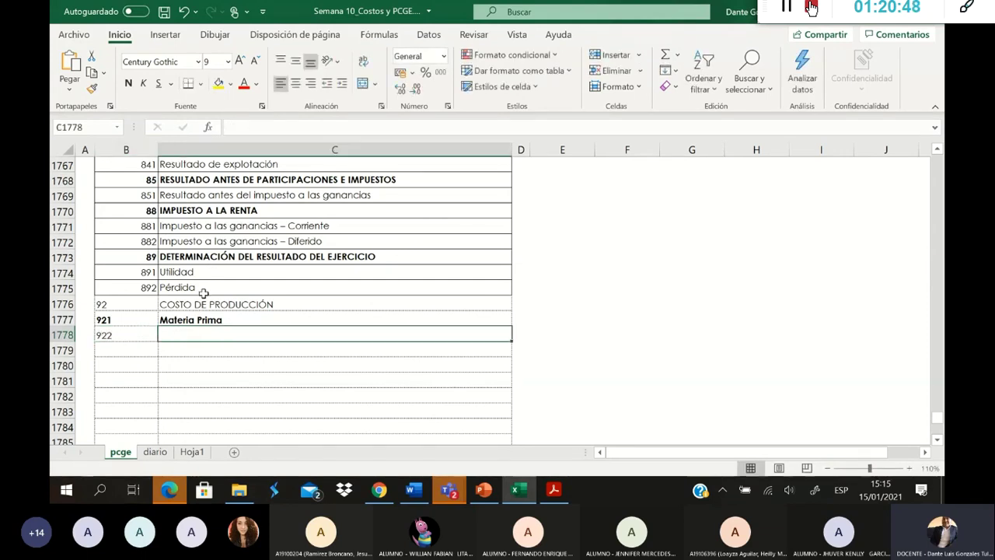
pyautogui.write('M')
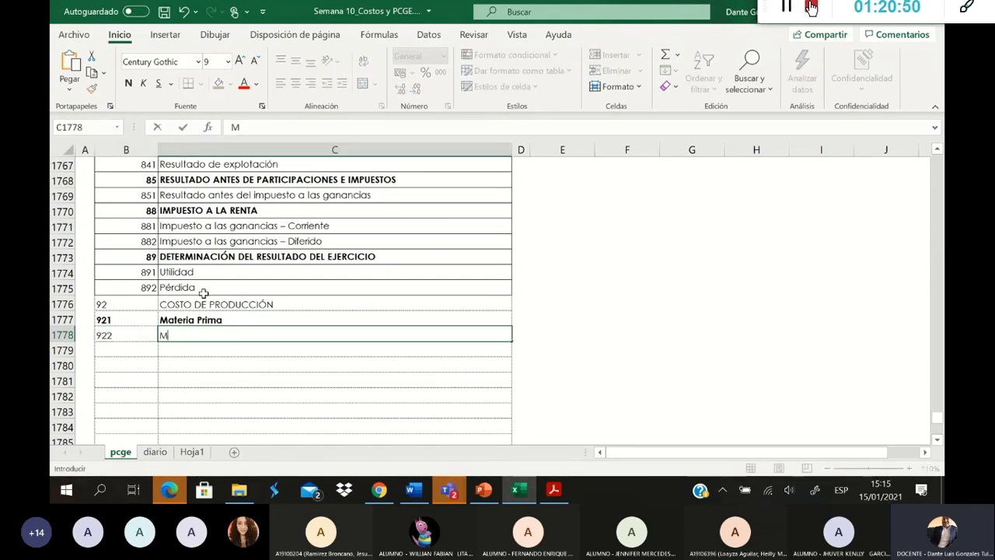
pyautogui.write('ano de obra')
pyautogui.press('Return')
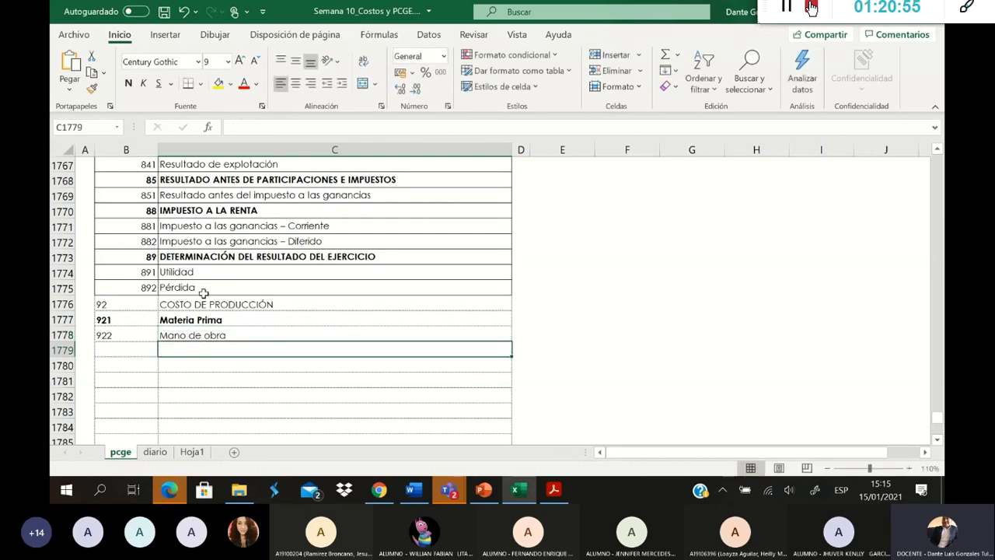
# Step: Add subaccount 923 with the name Costo indirecto de fabricación in row 1779 of the pcge sheet
pyautogui.press('Left')
pyautogui.write('923')
pyautogui.press('Right')
pyautogui.write('C')
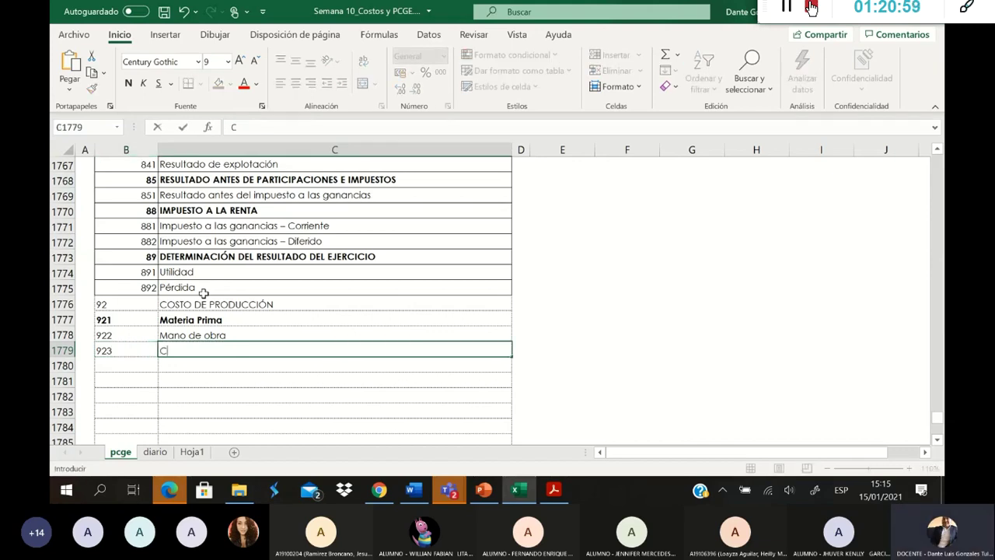
pyautogui.write('osyo')
pyautogui.write('to indire')
pyautogui.write('cto')
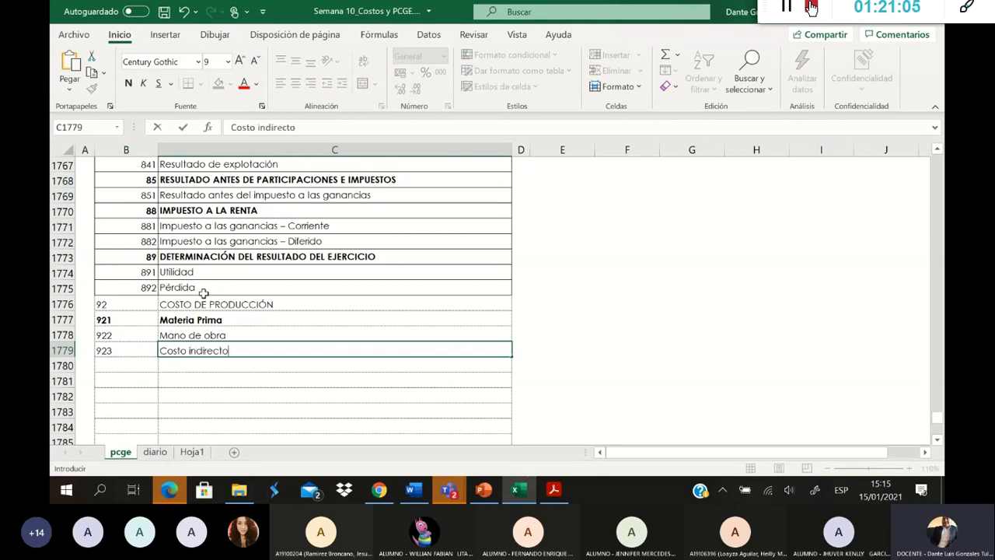
pyautogui.write(' de fabricación')
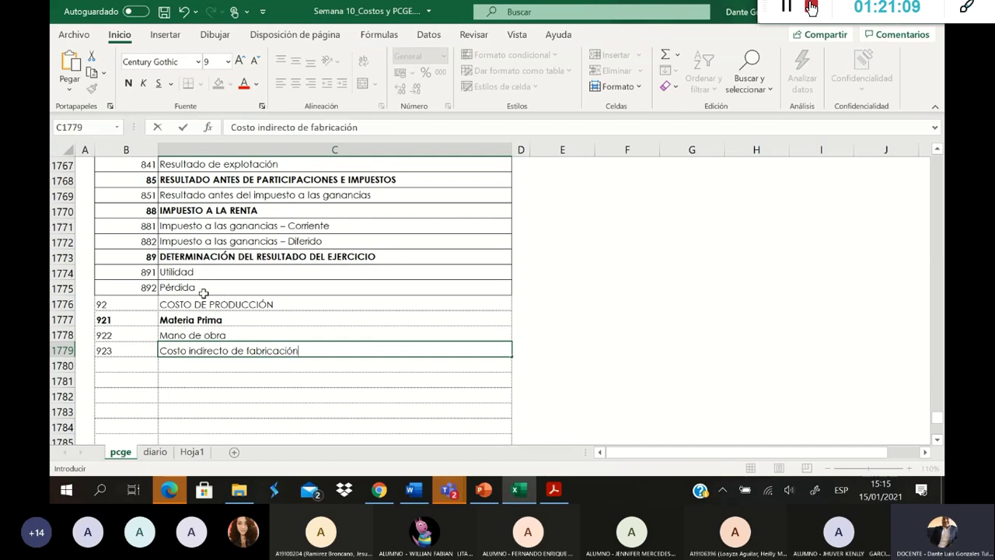
pyautogui.press('Return')
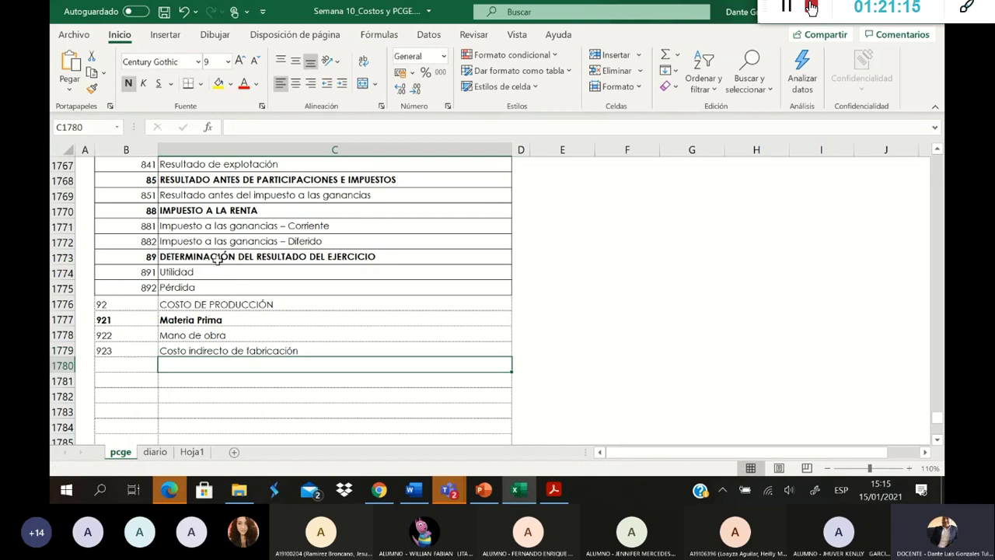
# Step: Copy the heading format of the account 89 row to the account 92 row, cells B1776:C1776
pyautogui.click(211, 260)
pyautogui.moveTo(149, 260); pyautogui.dragTo(210, 258)
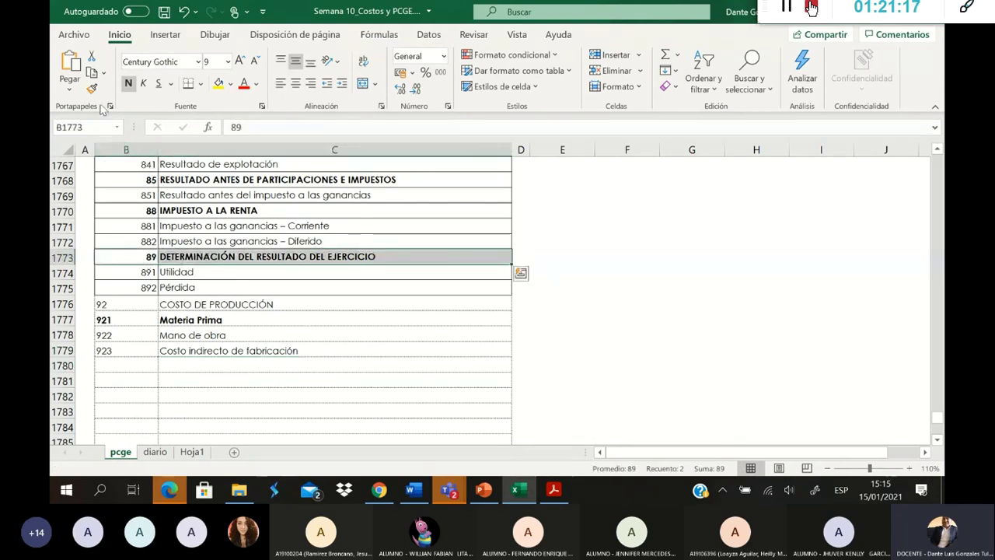
pyautogui.click(92, 88)
pyautogui.moveTo(122, 307)
pyautogui.mouseDown()
pyautogui.moveTo(219, 306)
pyautogui.moveTo(220, 316)
pyautogui.mouseUp()
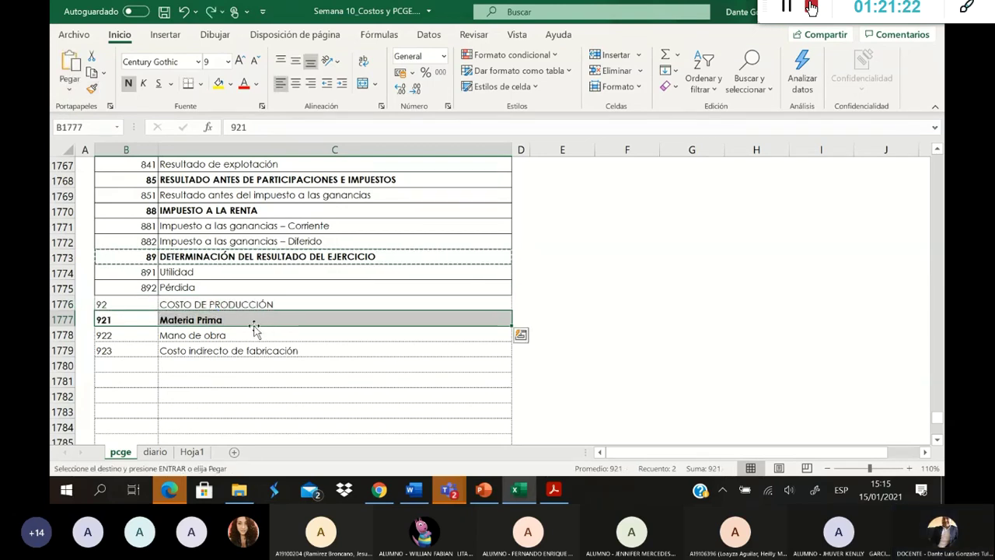
pyautogui.moveTo(155, 258); pyautogui.dragTo(171, 257)
pyautogui.click(91, 88)
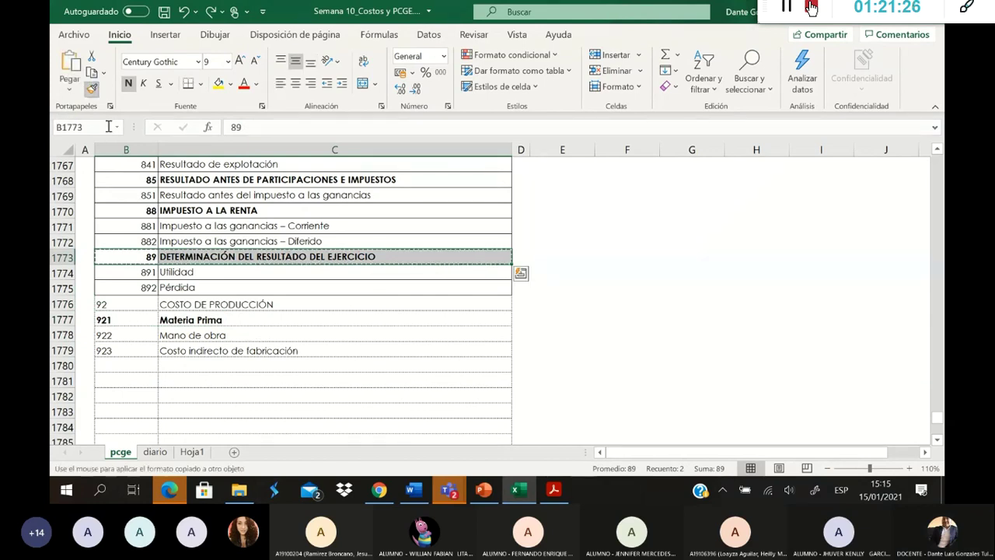
pyautogui.moveTo(144, 304); pyautogui.dragTo(304, 304)
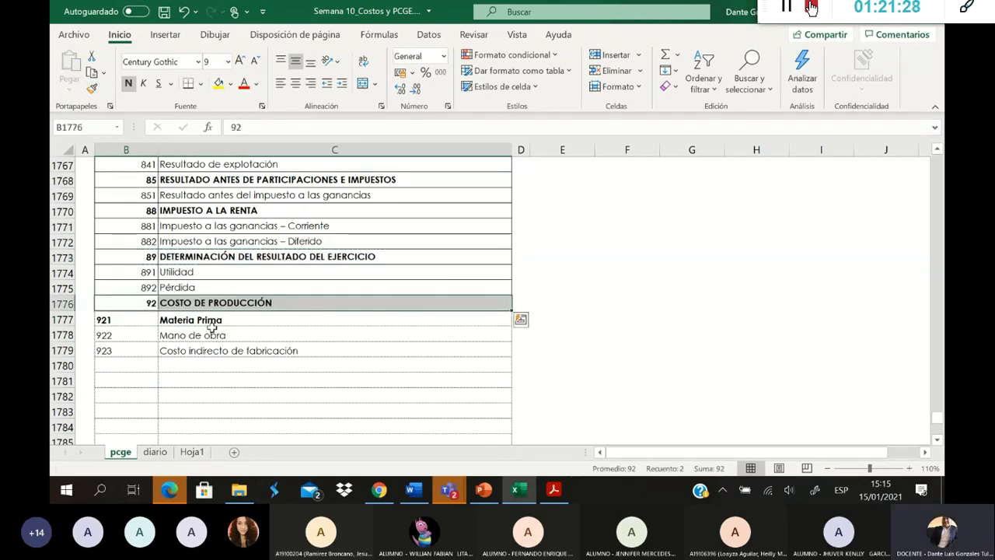
# Step: Copy the format of the account 891 row to the rows of subaccounts 921, 922 and 923
pyautogui.click(140, 321)
pyautogui.click(147, 272)
pyautogui.moveTo(147, 272); pyautogui.dragTo(202, 272)
pyautogui.click(92, 88)
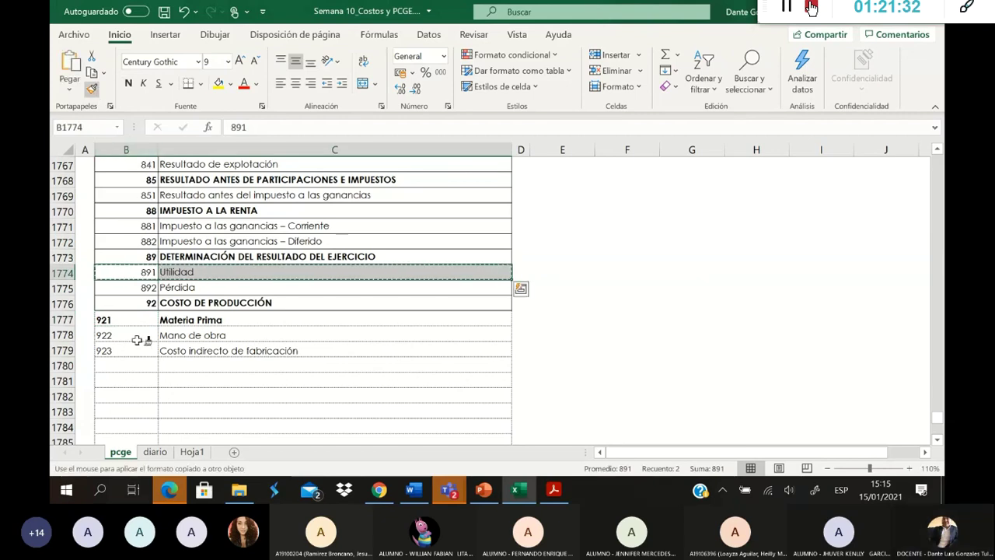
pyautogui.moveTo(144, 319); pyautogui.dragTo(209, 348)
pyautogui.click(282, 323)
pyautogui.click(224, 348)
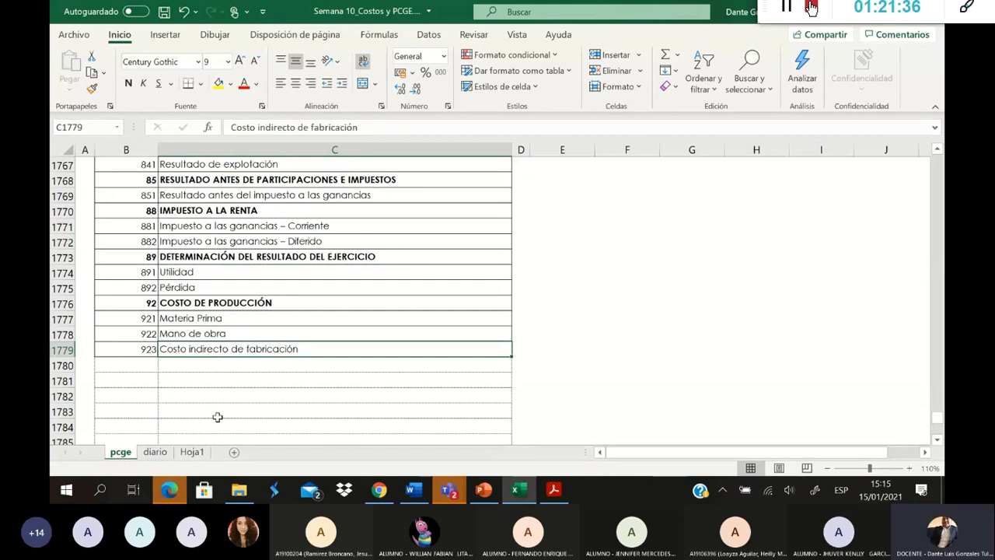
# Step: Enter account code 921 as the first line of entry 5 in cell B37 of the diario sheet
pyautogui.click(155, 452)
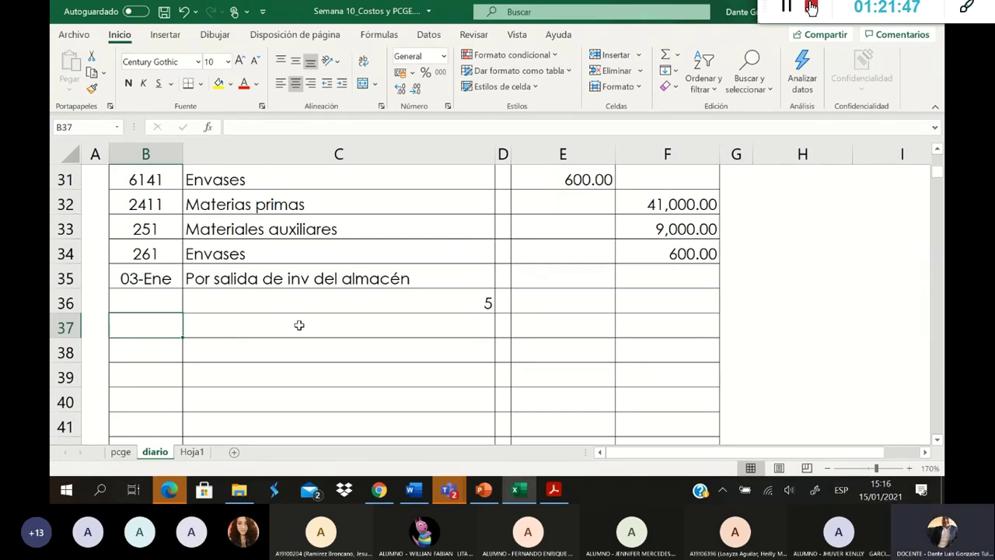
pyautogui.scroll(1, 298, 324)
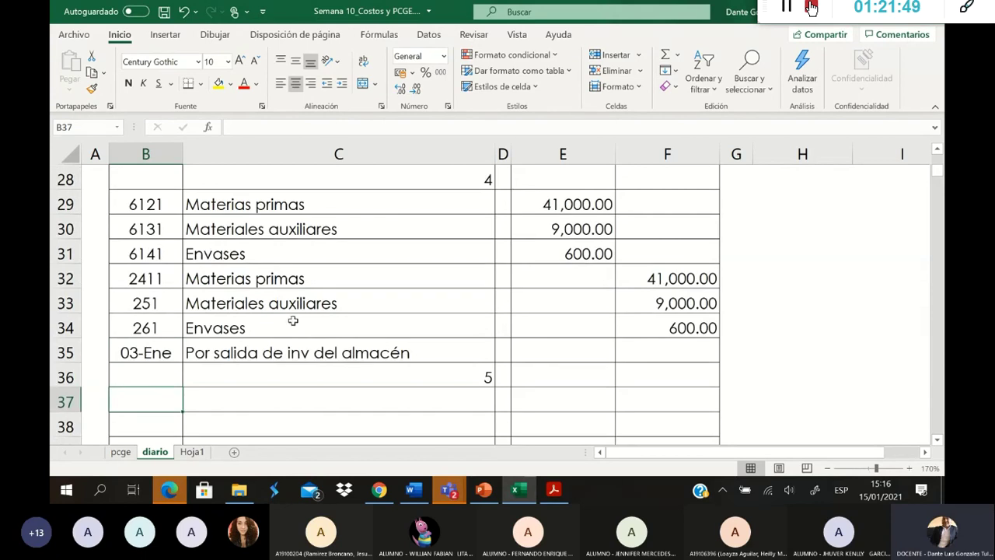
pyautogui.click(308, 208)
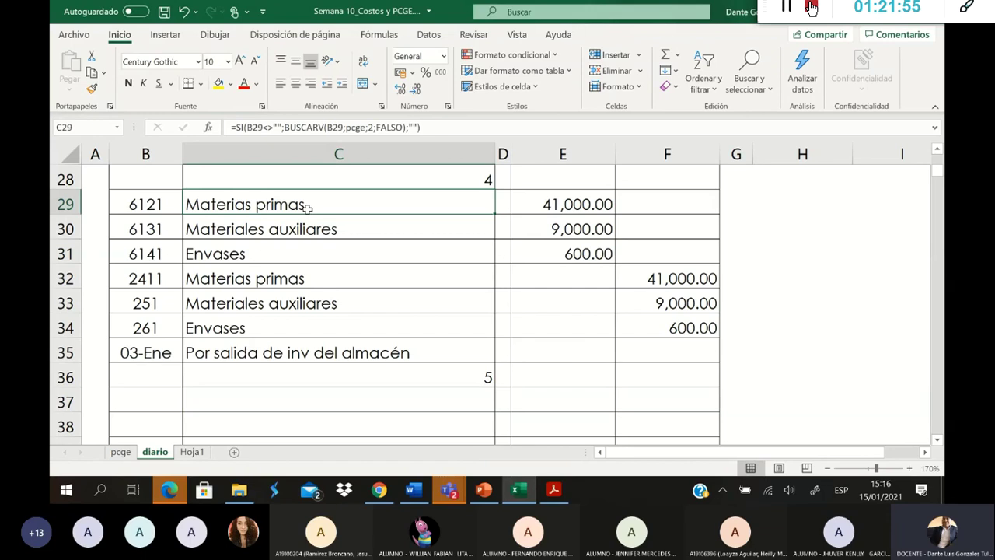
pyautogui.click(300, 228)
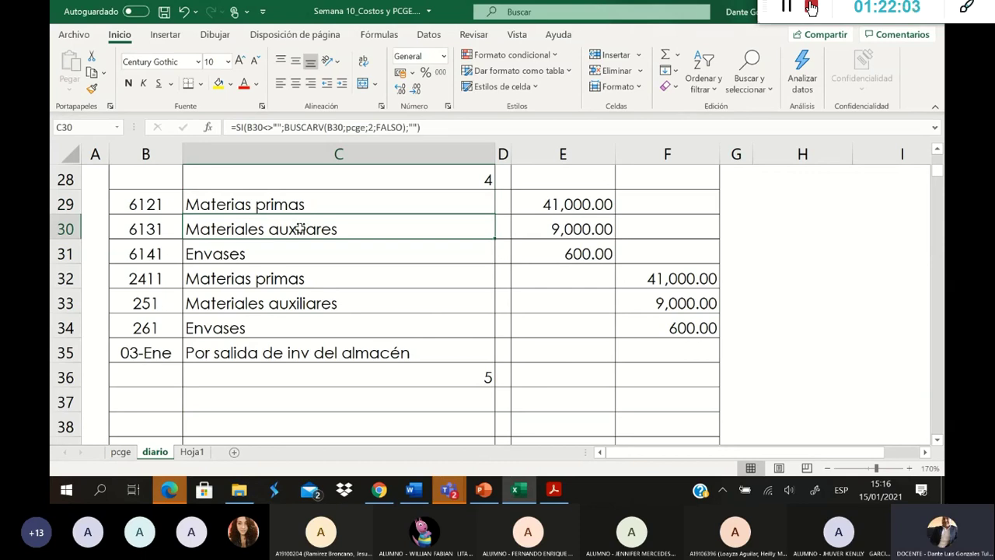
pyautogui.click(143, 393)
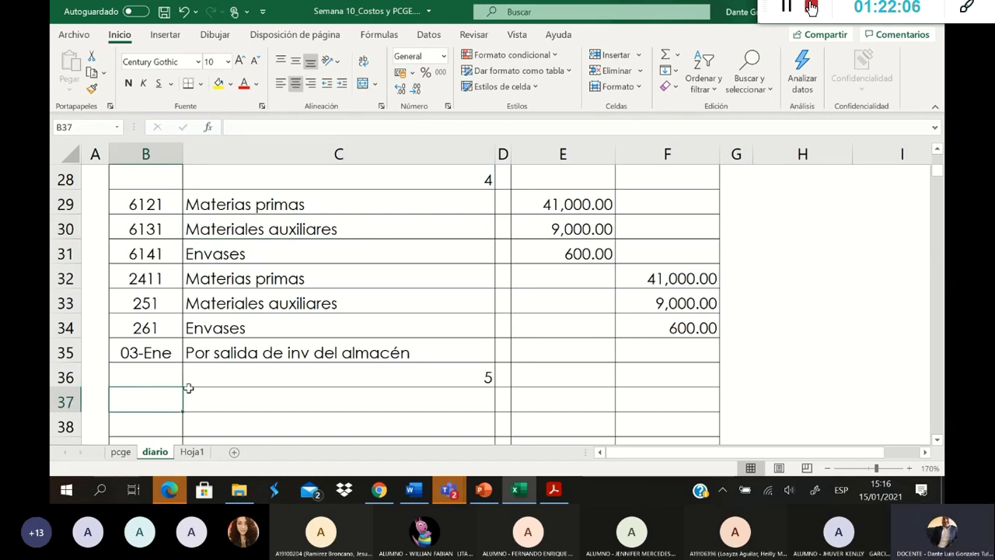
pyautogui.write('921')
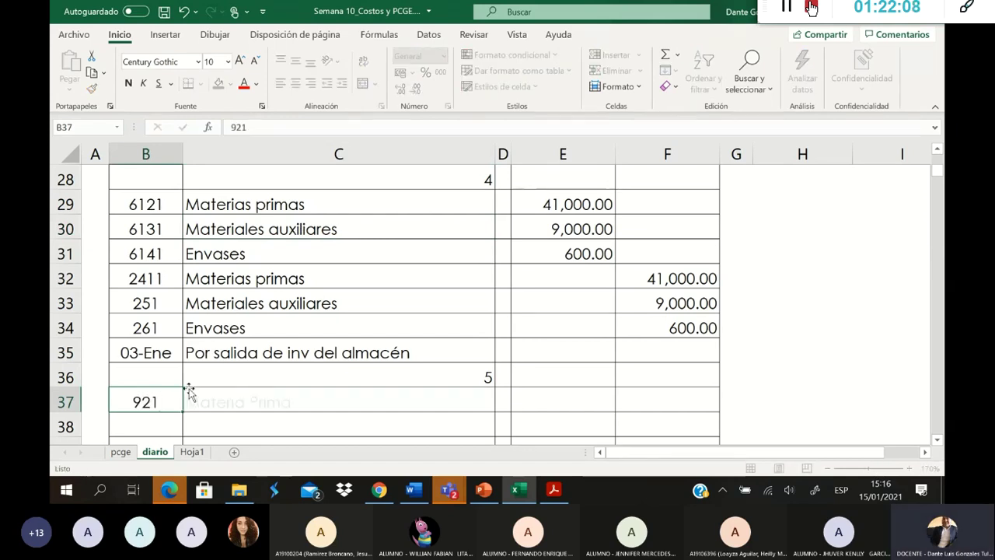
pyautogui.press('Tab')
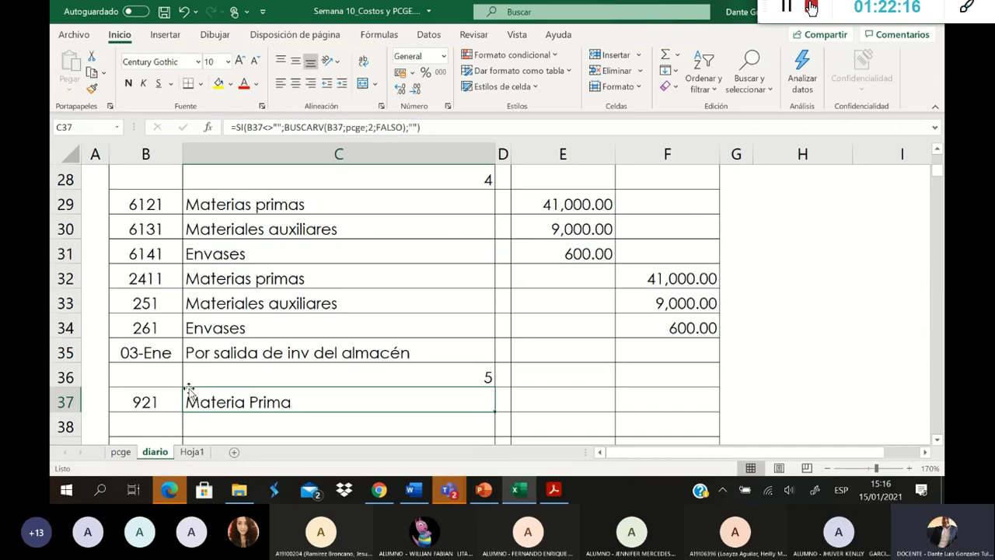
# Step: Review the lines of entry 4 from row 36 up to row 30, and select cell B38 for entry 5's second line
pyautogui.press('Up')
pyautogui.press('Up')
pyautogui.press('Up')
pyautogui.press('Up')
pyautogui.press('Up')
pyautogui.press('Up')
pyautogui.press('Up')
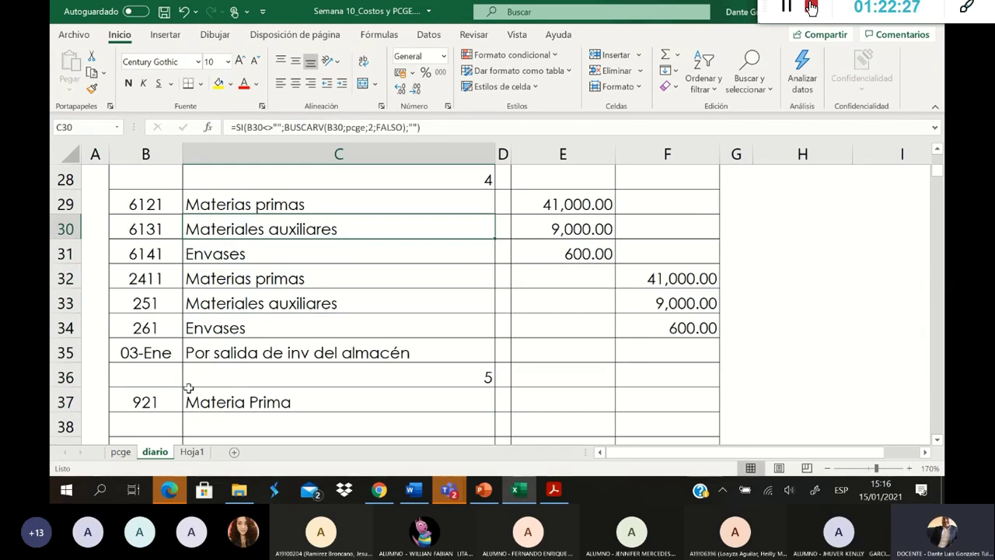
pyautogui.press('Down')
pyautogui.press('Down')
pyautogui.press('Down')
pyautogui.press('Down')
pyautogui.press('Down')
pyautogui.press('Down')
pyautogui.press('Down')
pyautogui.press('Down')
pyautogui.press('Left')
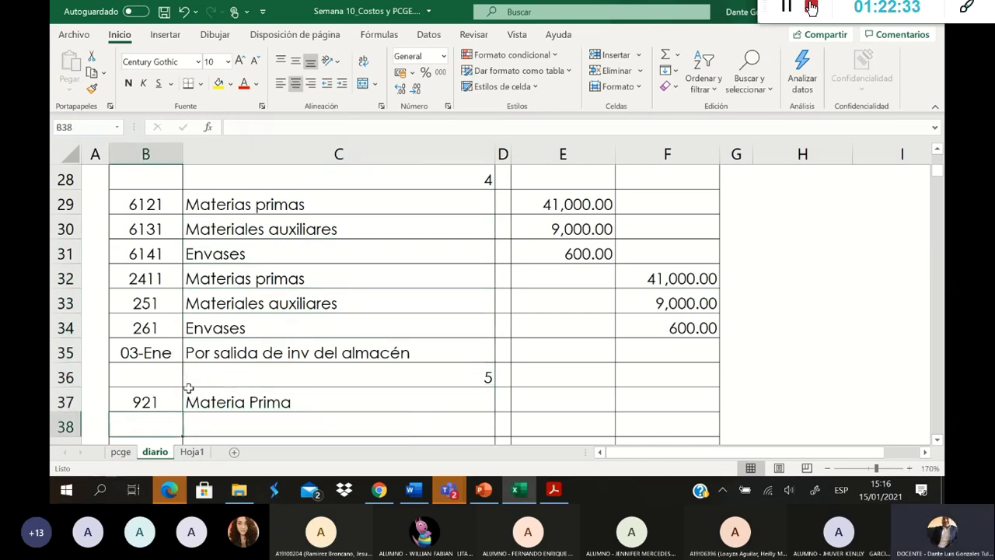
# Step: Enter account code 923 as the second line of entry 5 in cell B38
pyautogui.write('92')
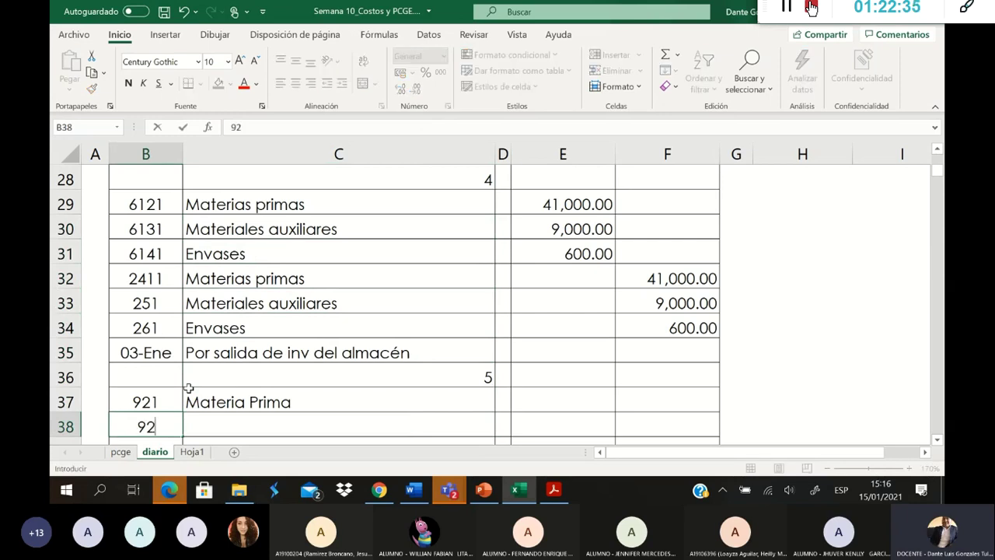
pyautogui.write('3')
pyautogui.press('Tab')
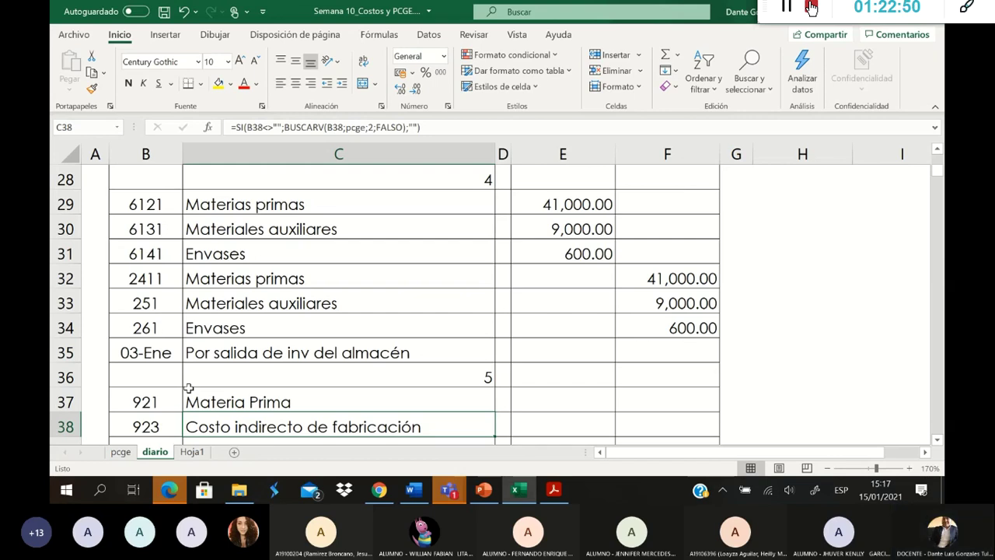
# Step: Enter a debit of 41000 for account 921 in cell E37
pyautogui.press('Right')
pyautogui.press('Up')
pyautogui.press('Right')
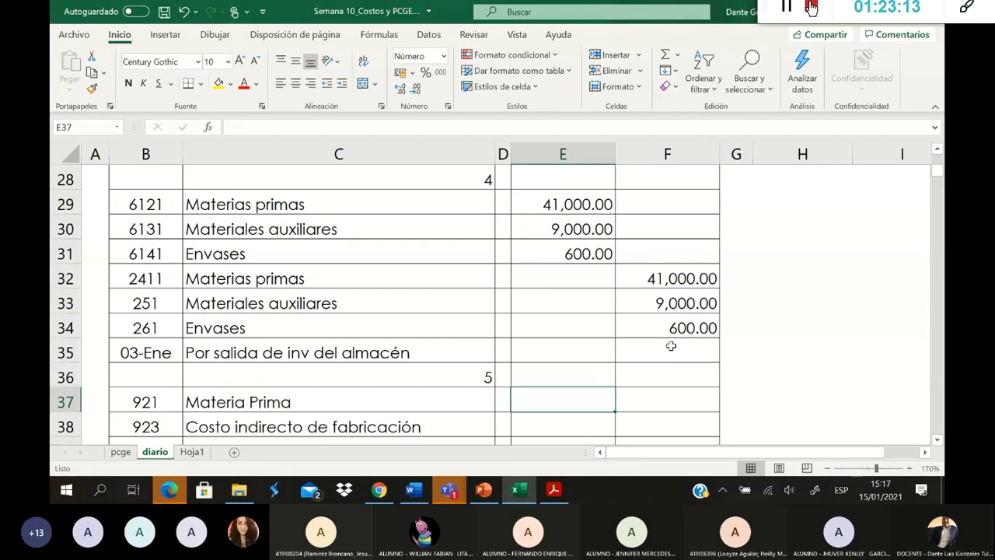
pyautogui.write('41000')
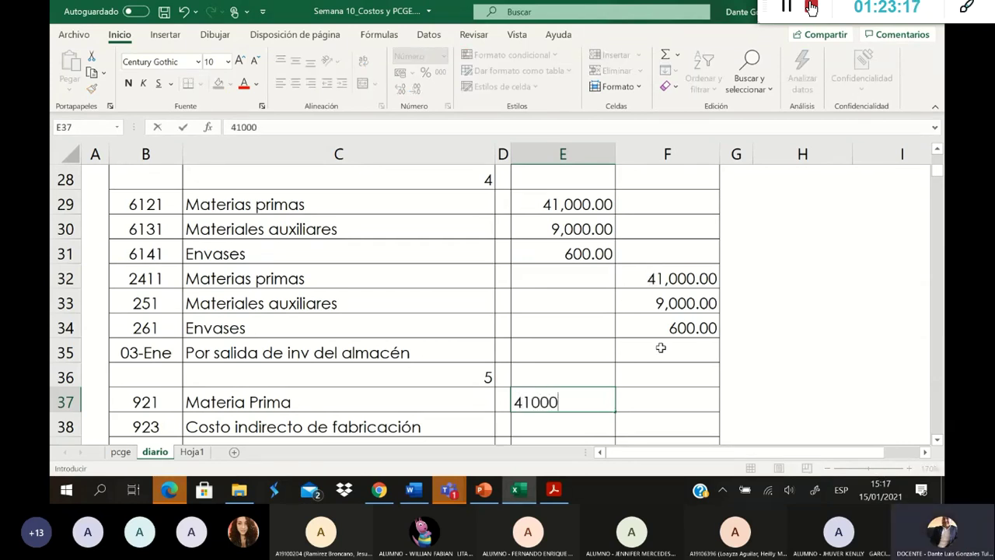
pyautogui.press('Return')
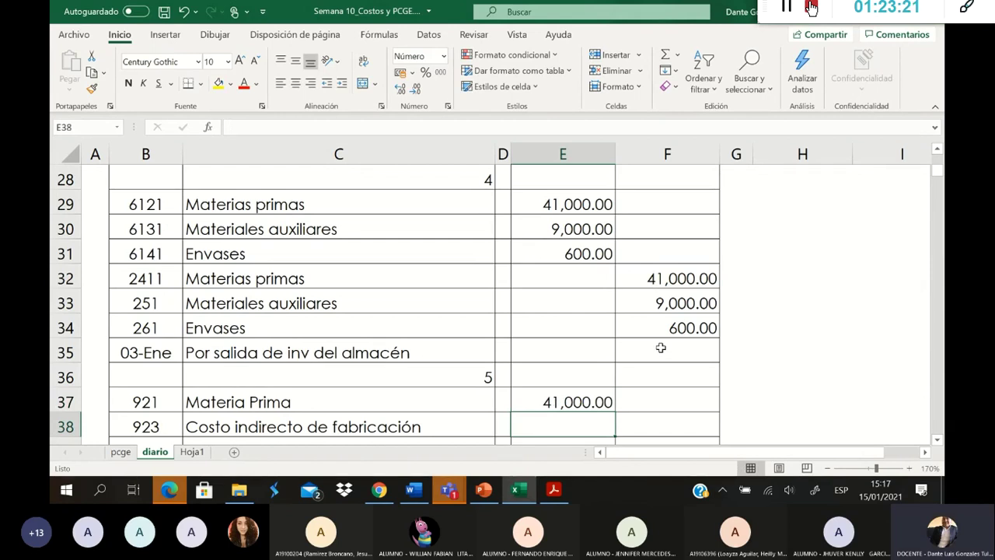
# Step: Check entry 4's auxiliary materials and packaging amounts, and enter a debit of 9600 for account 923 in cell E38
pyautogui.click(609, 234)
pyautogui.click(604, 250)
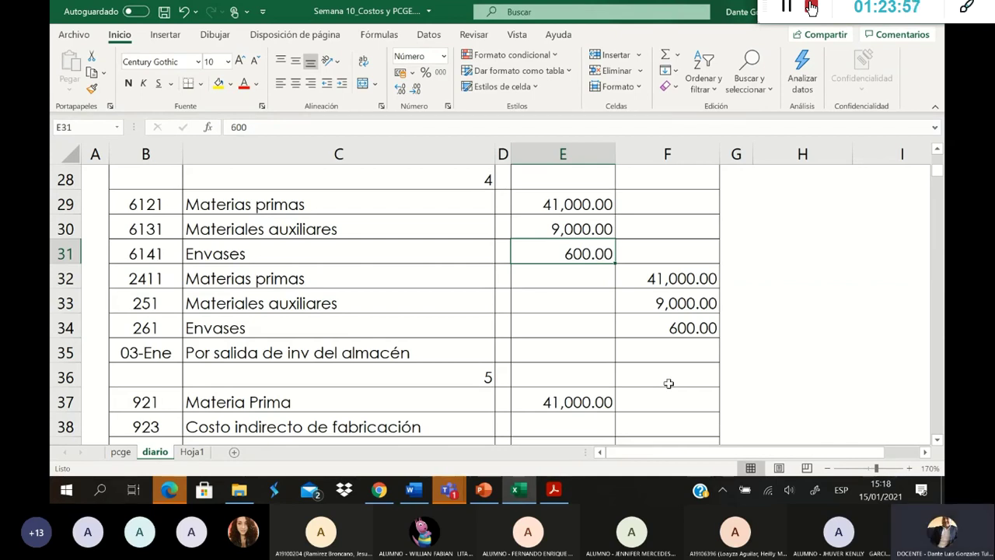
pyautogui.click(565, 421)
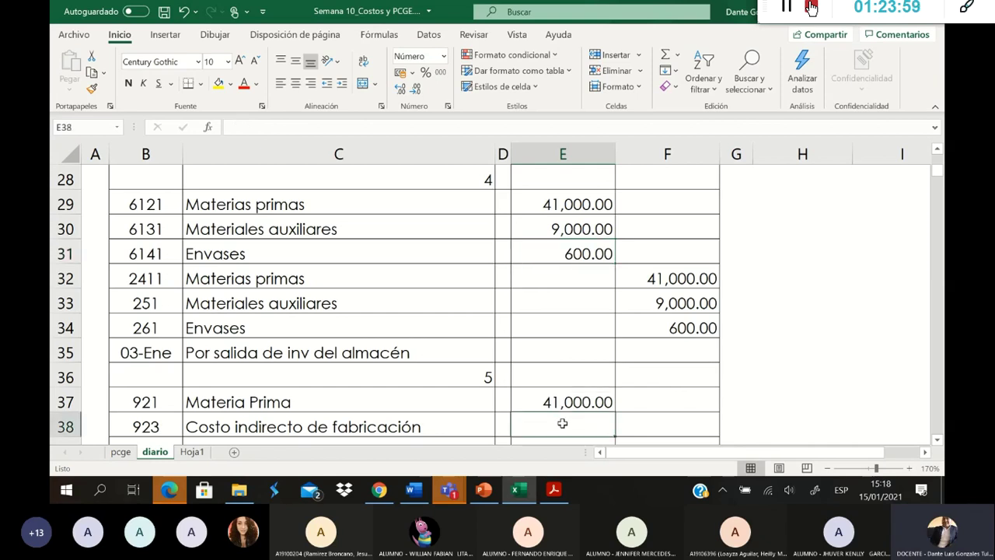
pyautogui.write('96000')
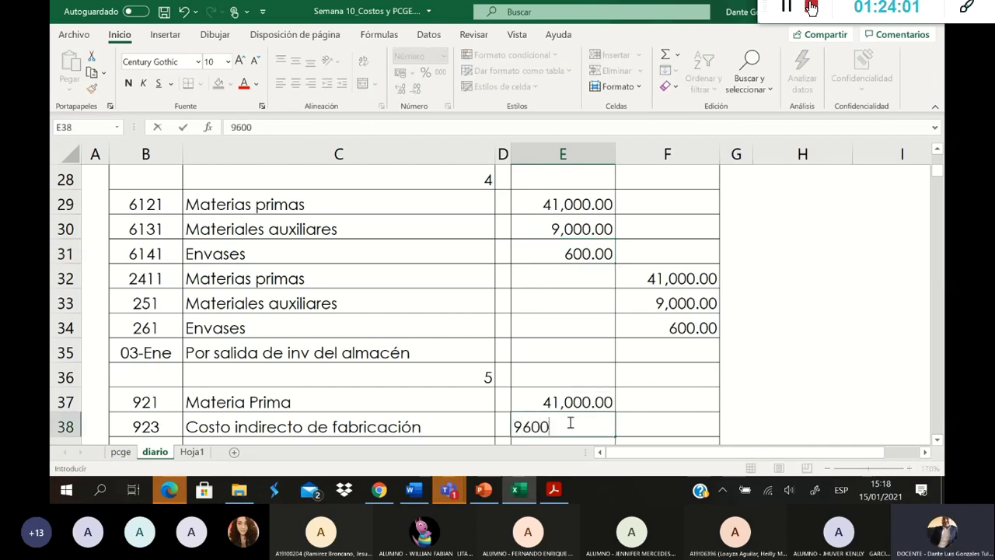
pyautogui.press('Return')
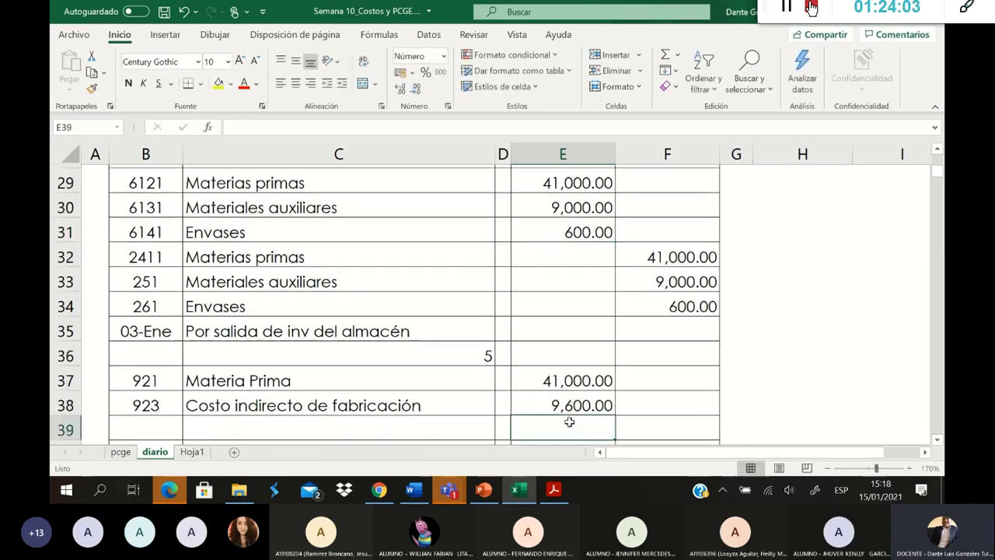
# Step: Review production cost subaccounts 921, 922 and 923 on the pcge sheet and return to the diario sheet
pyautogui.click(286, 196)
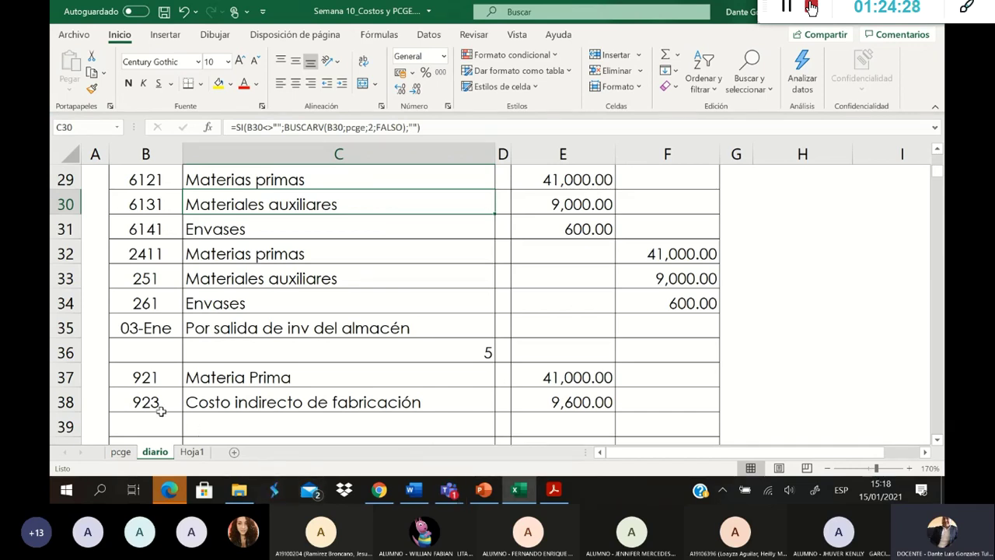
pyautogui.click(121, 452)
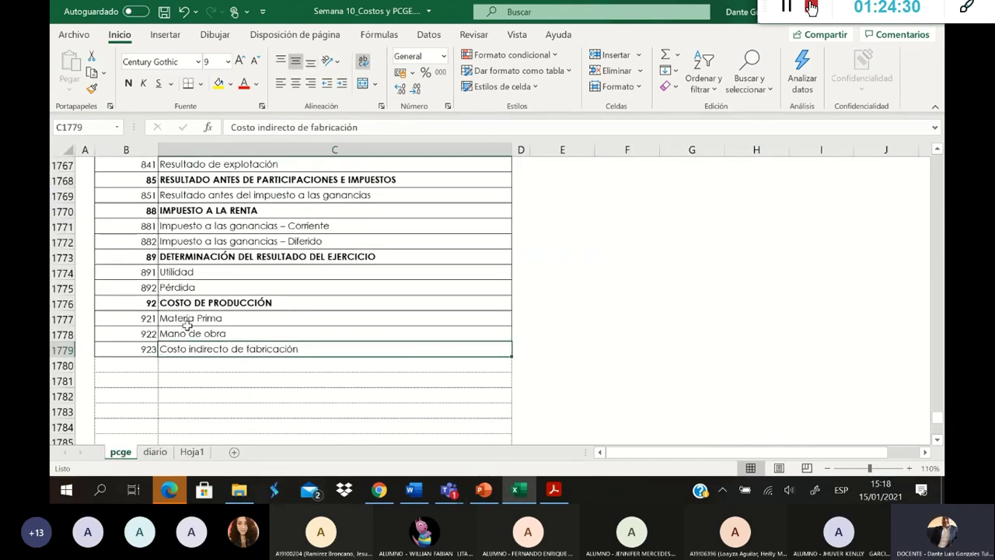
pyautogui.moveTo(144, 336); pyautogui.dragTo(192, 336)
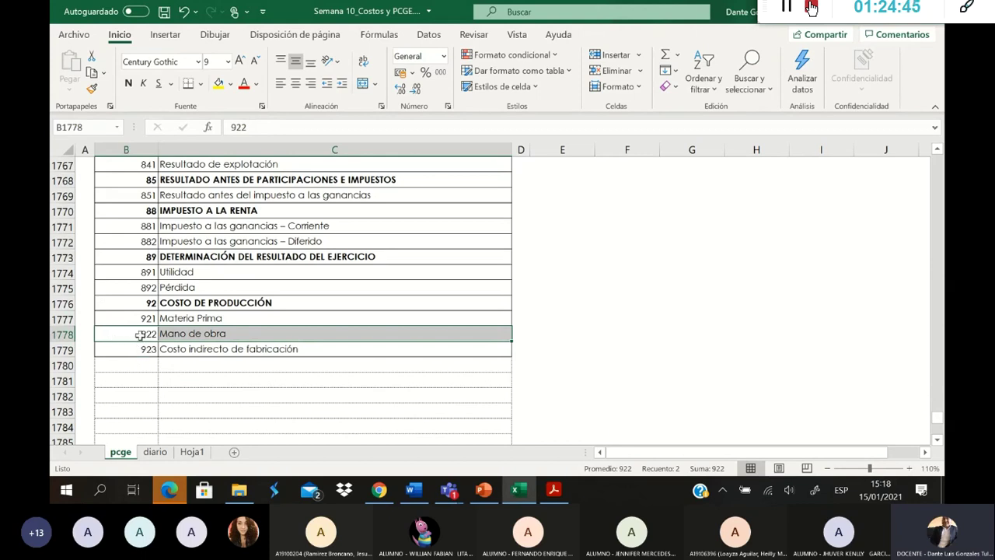
pyautogui.click(138, 322)
pyautogui.moveTo(138, 322); pyautogui.dragTo(144, 352)
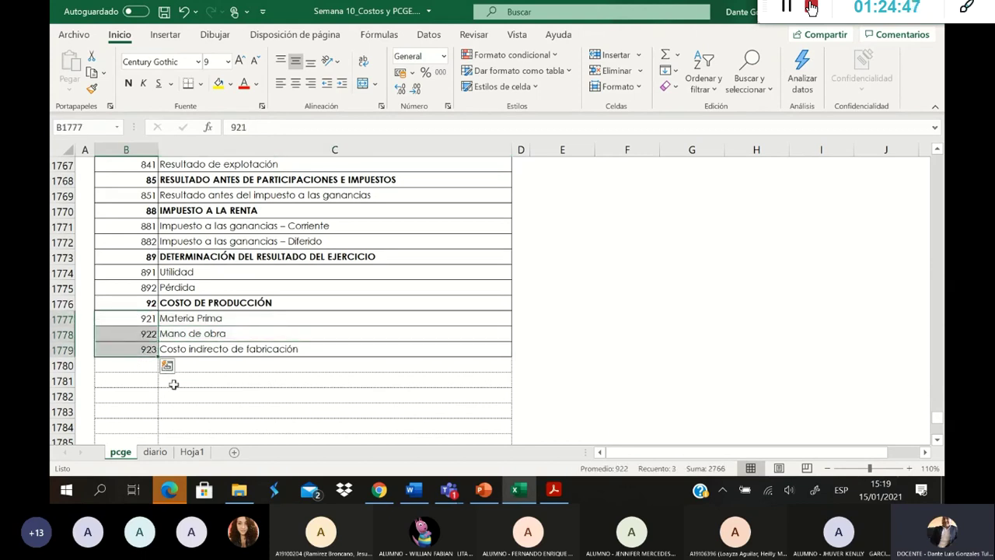
pyautogui.click(155, 452)
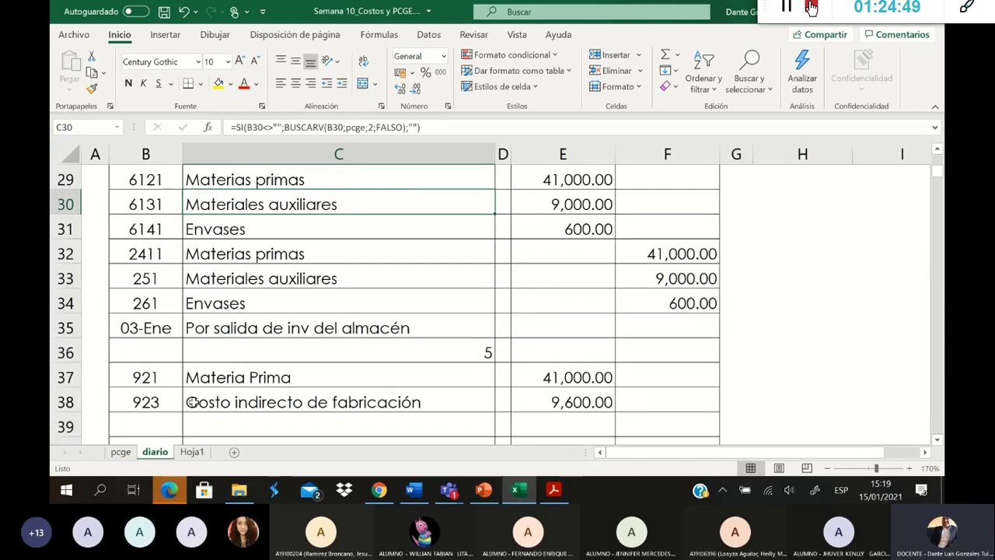
pyautogui.scroll(-1, 177, 393)
pyautogui.click(160, 355)
pyautogui.write('922')
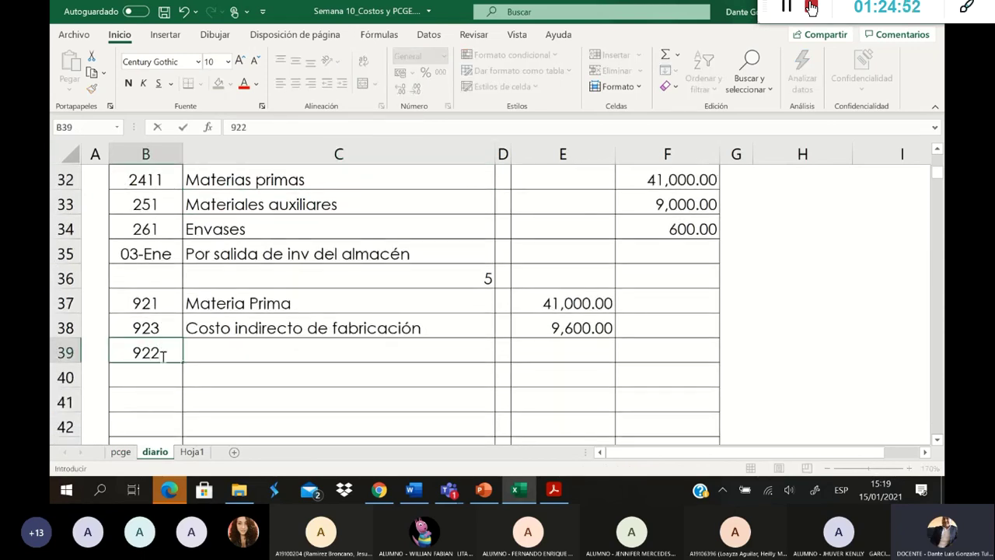
pyautogui.press('Tab')
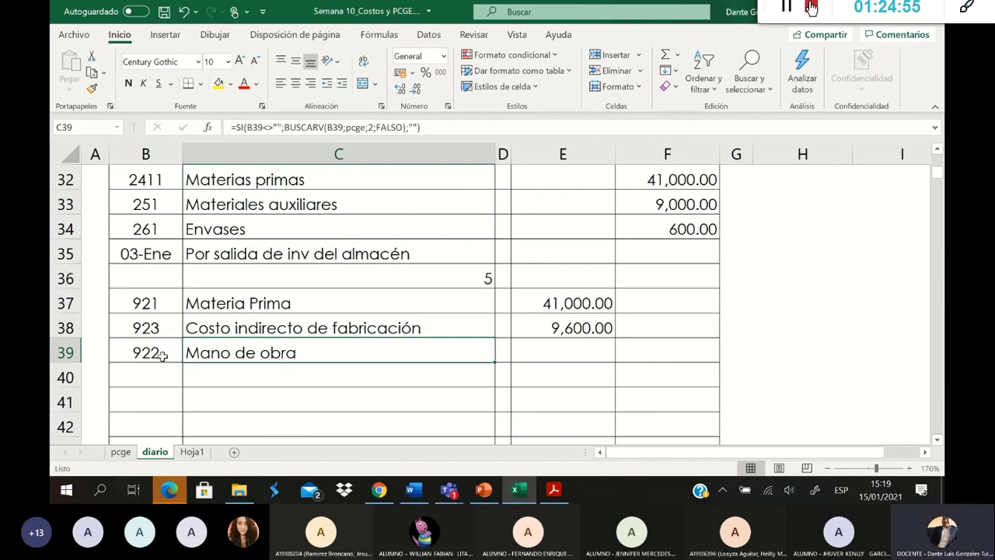
pyautogui.click(162, 355)
pyautogui.press('Delete')
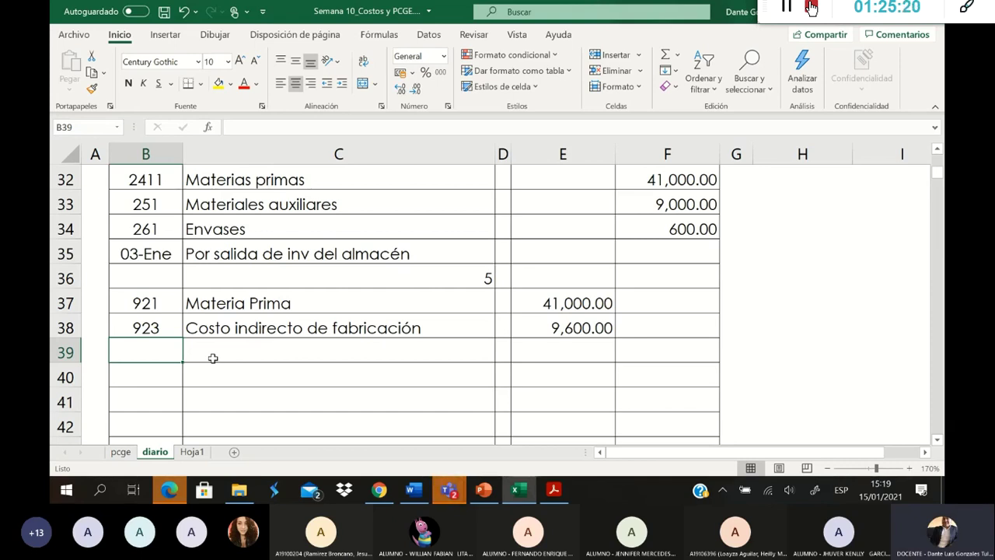
# Step: Enter account code 791 as the third line of entry 5 in cell B39
pyautogui.press('F2')
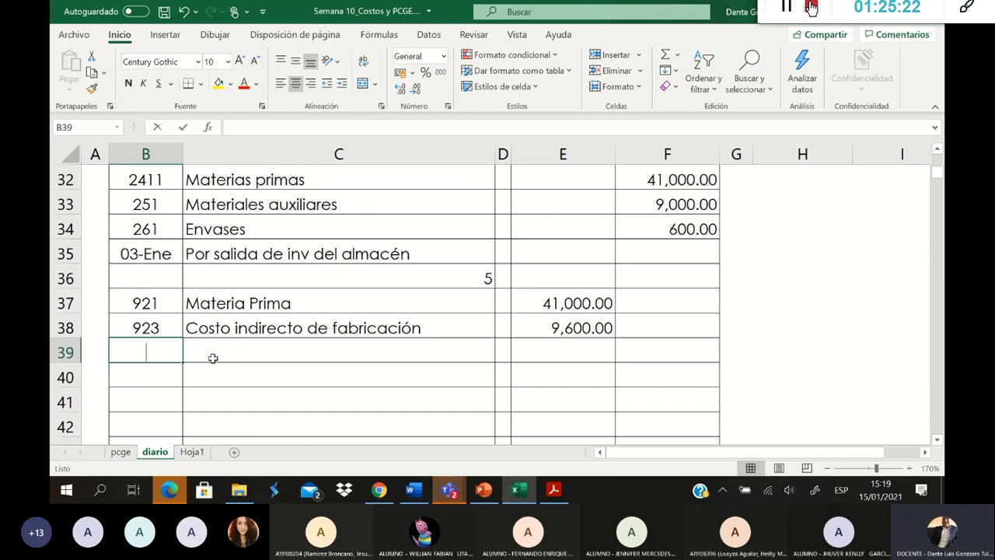
pyautogui.write('791')
pyautogui.press('Tab')
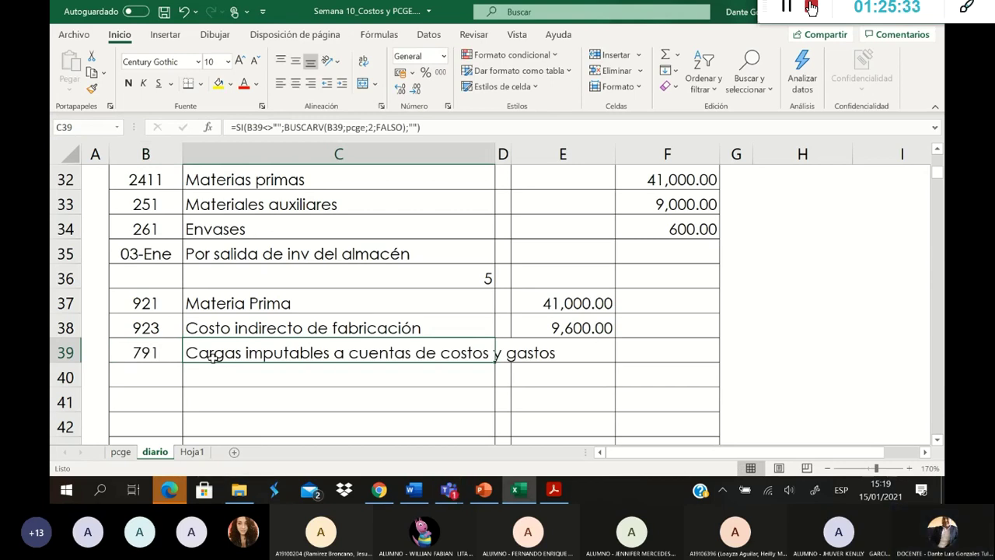
# Step: Credit account 791 in cell F39 with the sum of debits E37:E38, and compare it with entry 4's debits E29:E31
pyautogui.press('Right')
pyautogui.press('Right')
pyautogui.press('Right')
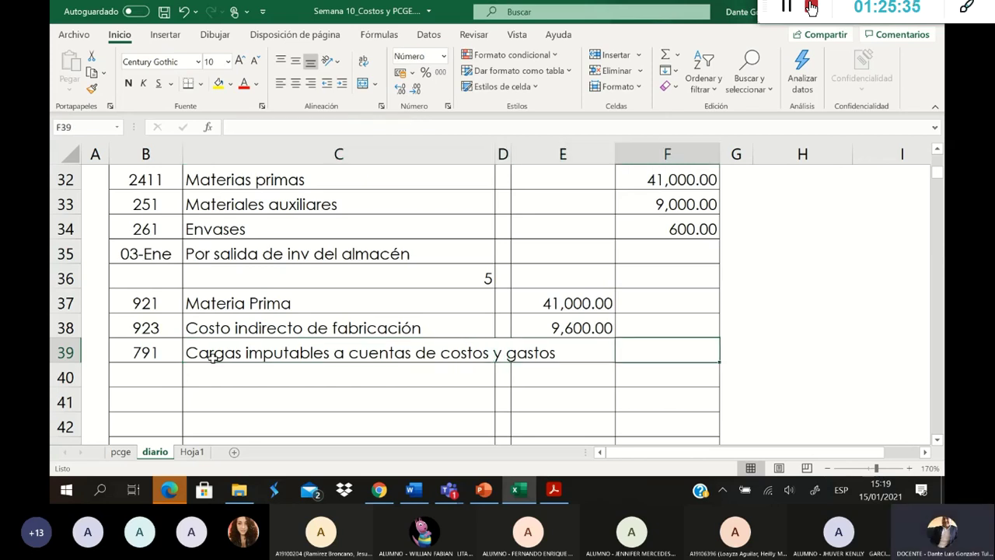
pyautogui.click(664, 55)
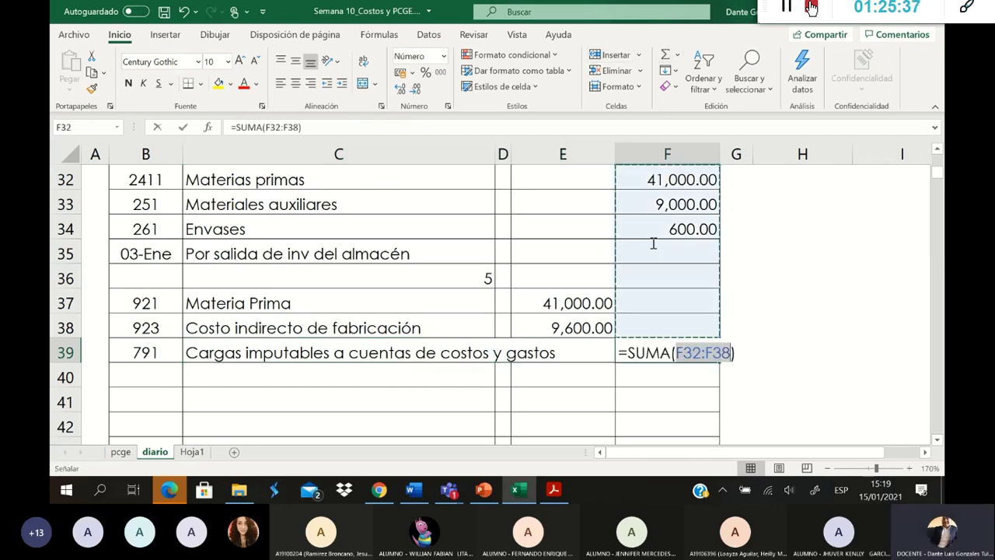
pyautogui.moveTo(575, 303); pyautogui.dragTo(575, 327)
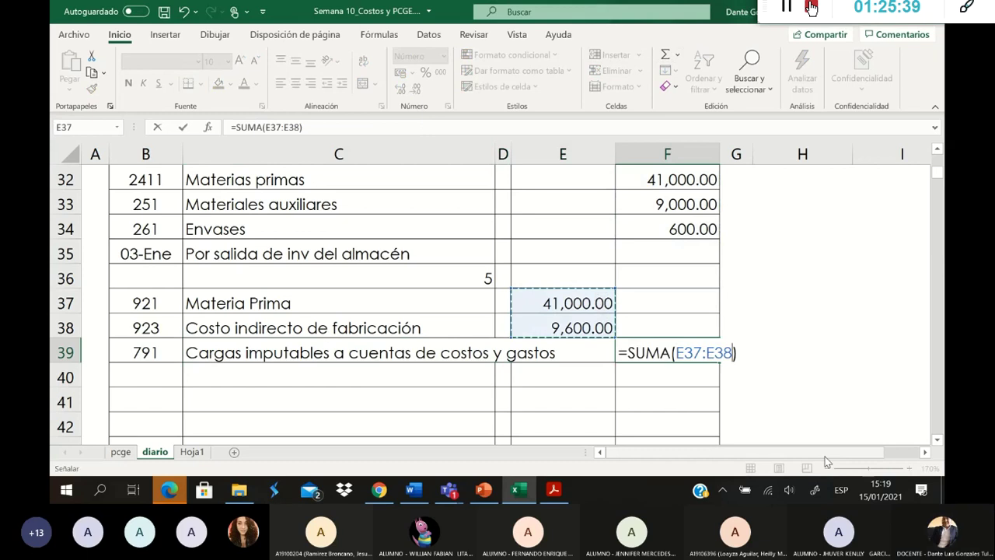
pyautogui.press('Return')
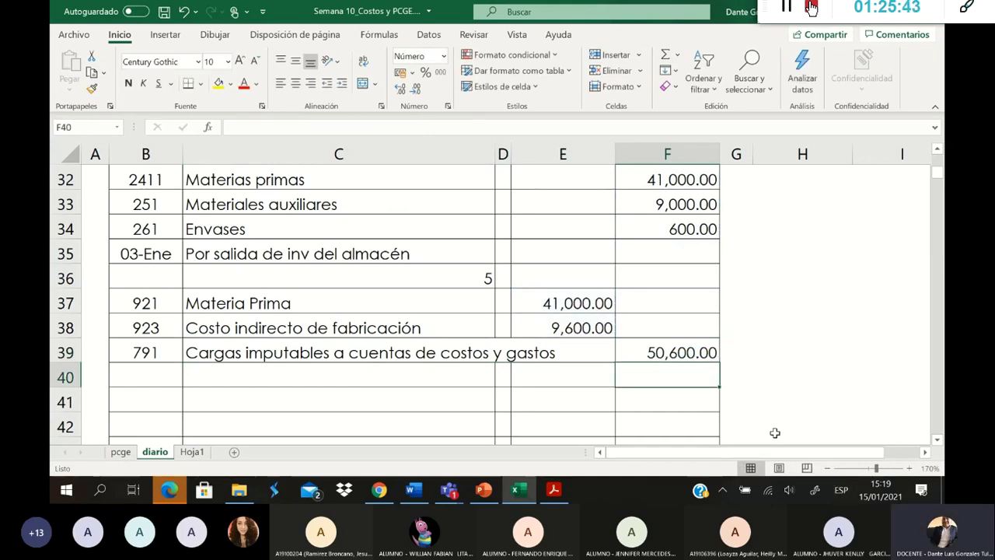
pyautogui.scroll(1, 746, 408)
pyautogui.scroll(1, 660, 333)
pyautogui.moveTo(589, 252); pyautogui.dragTo(592, 300)
pyautogui.scroll(-2, 658, 398)
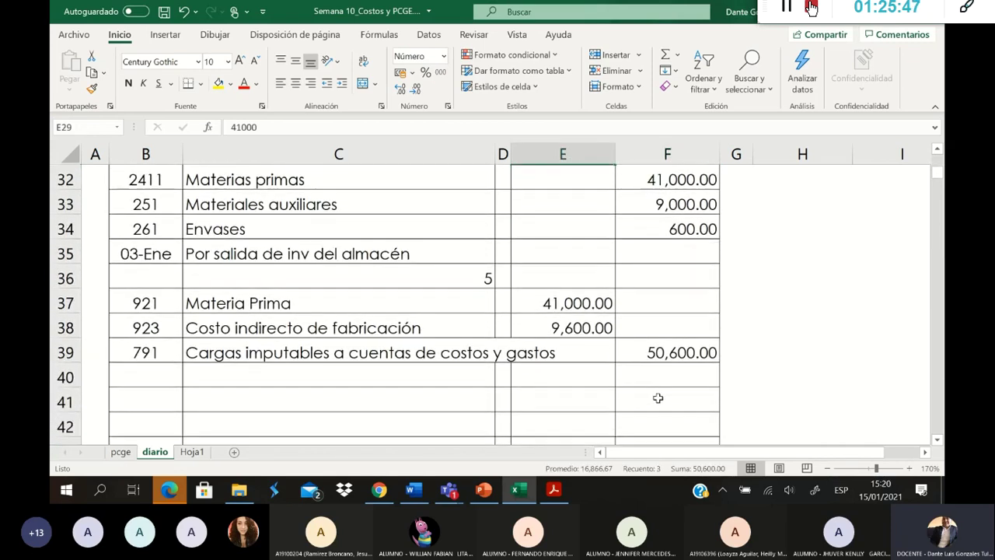
# Step: Enter the date 03-01 for entry 5 in cell B40
pyautogui.click(315, 382)
pyautogui.click(147, 374)
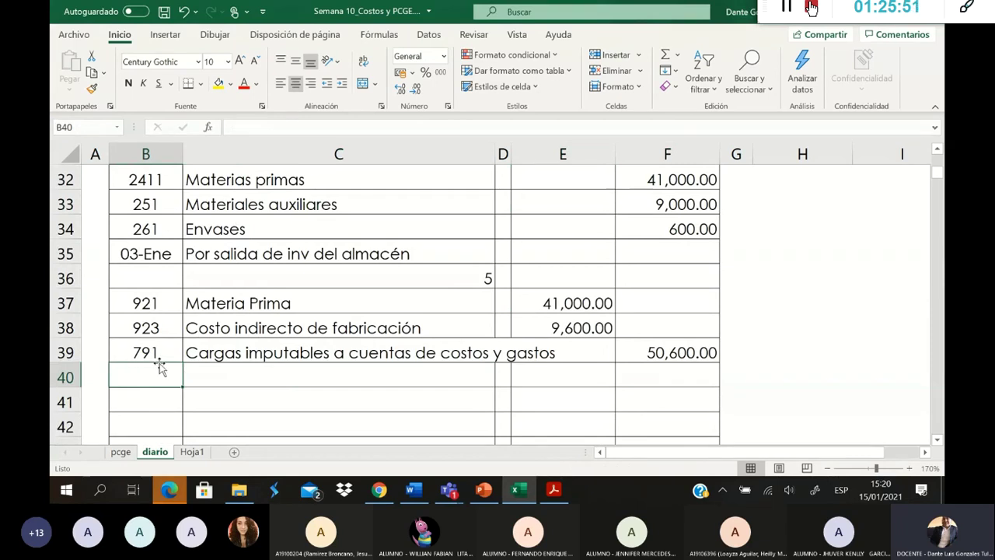
pyautogui.write('0')
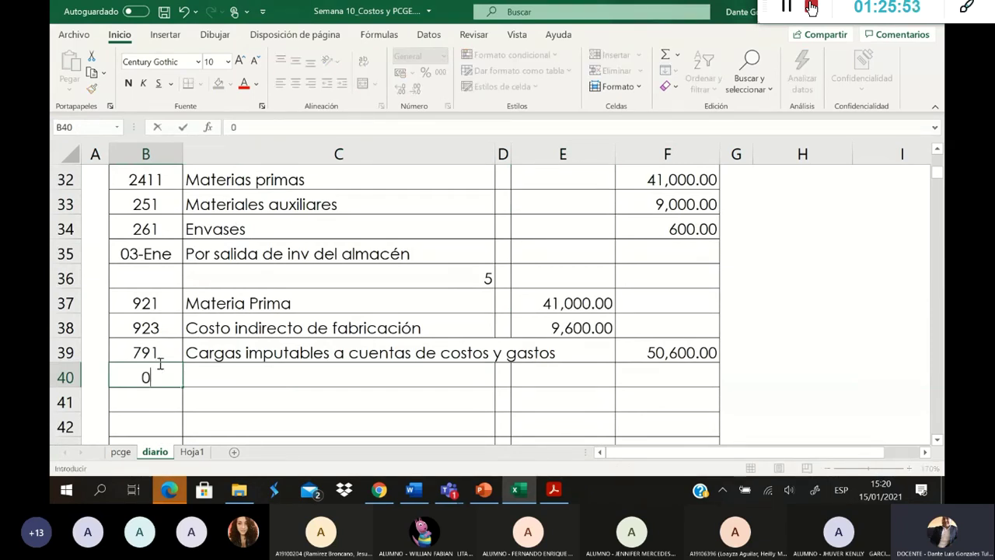
pyautogui.write('3-01')
pyautogui.press('Tab')
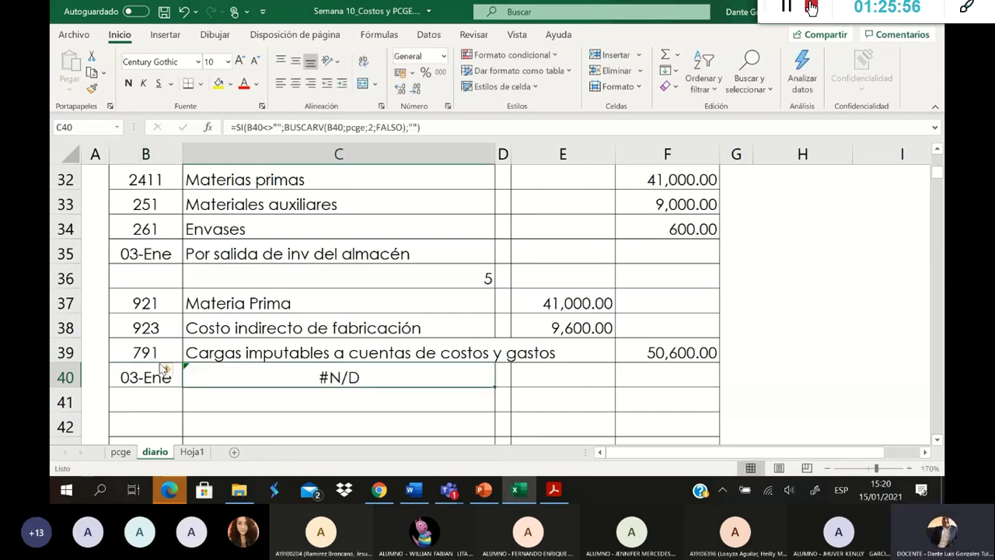
# Step: Enter the description "Por el ingreso de los inv al proceso producctivo" for entry 5 in cell C40 and reselect that cell
pyautogui.write('Por el')
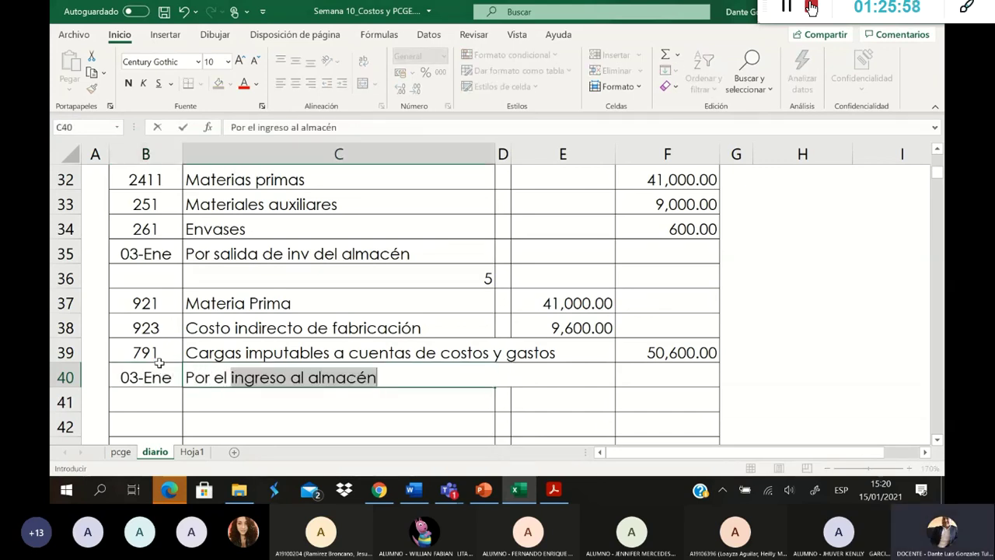
pyautogui.write(' ingreso a')
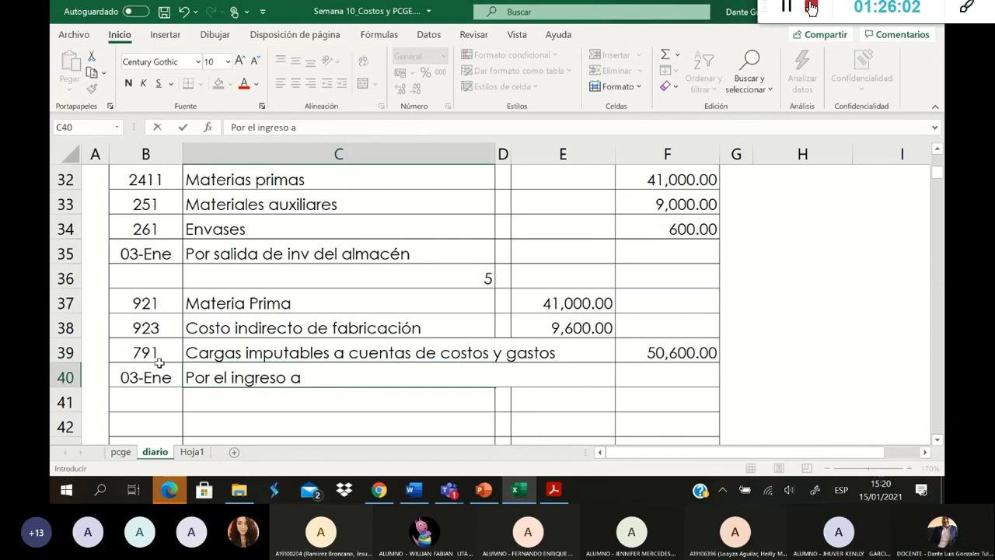
pyautogui.press('BackSpace')
pyautogui.write('de l')
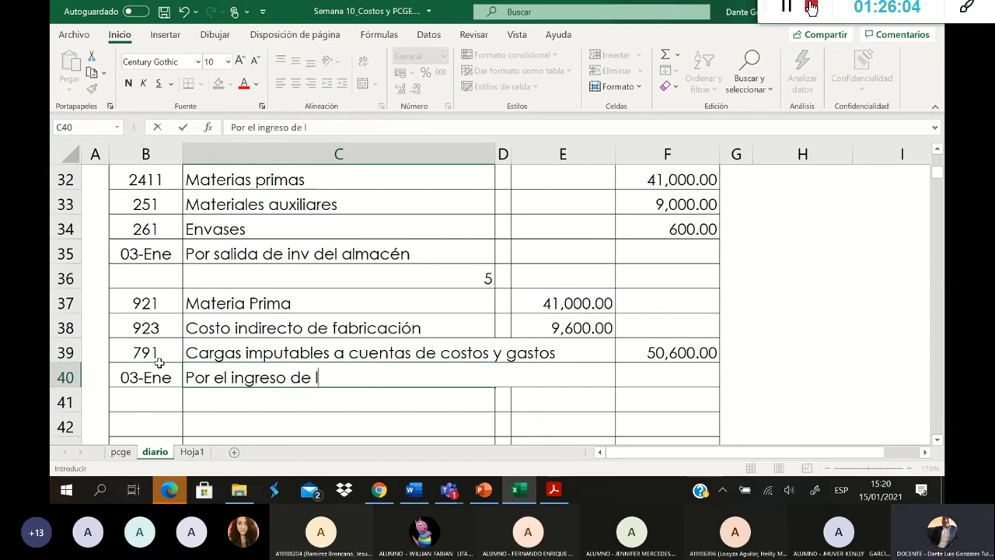
pyautogui.write('os inv a ')
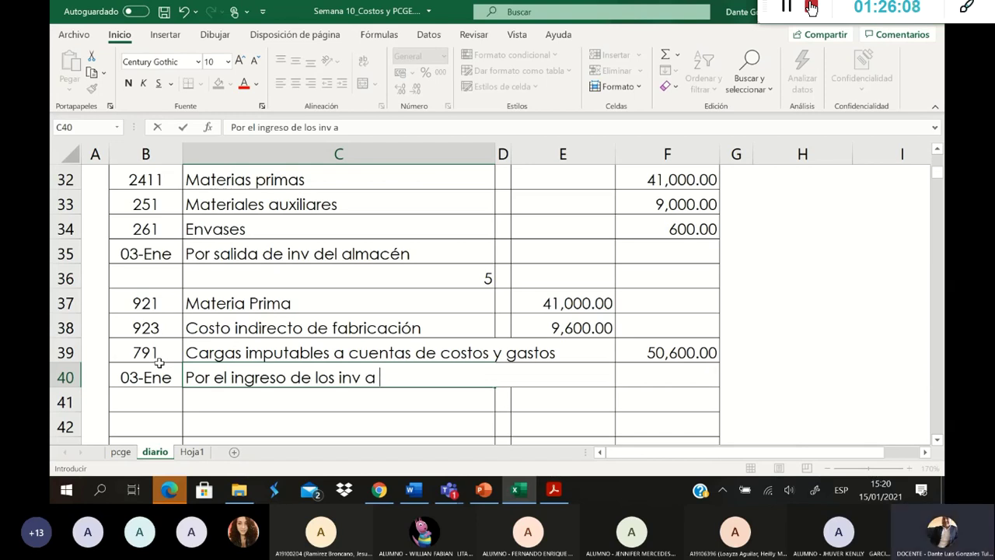
pyautogui.write('l proceso prod')
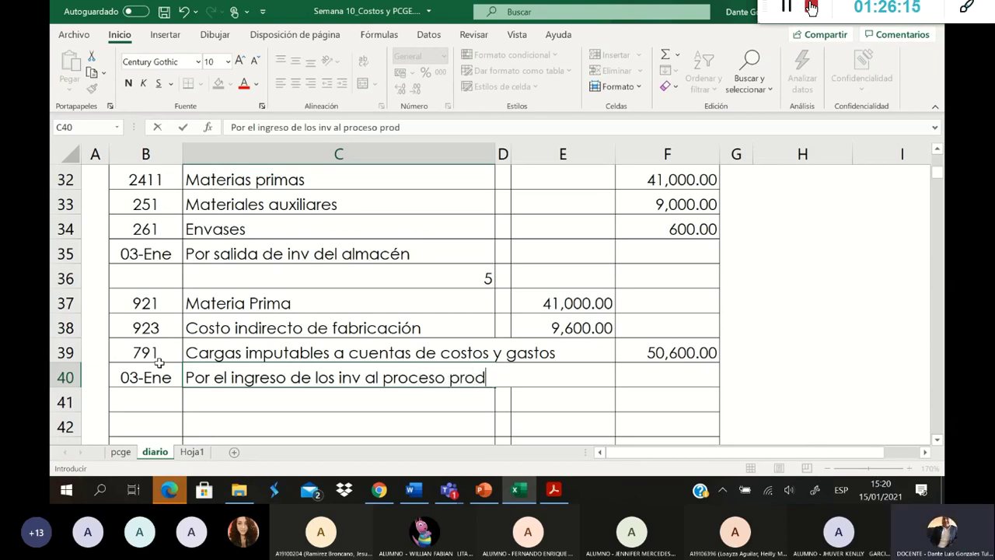
pyautogui.write('ucctivo')
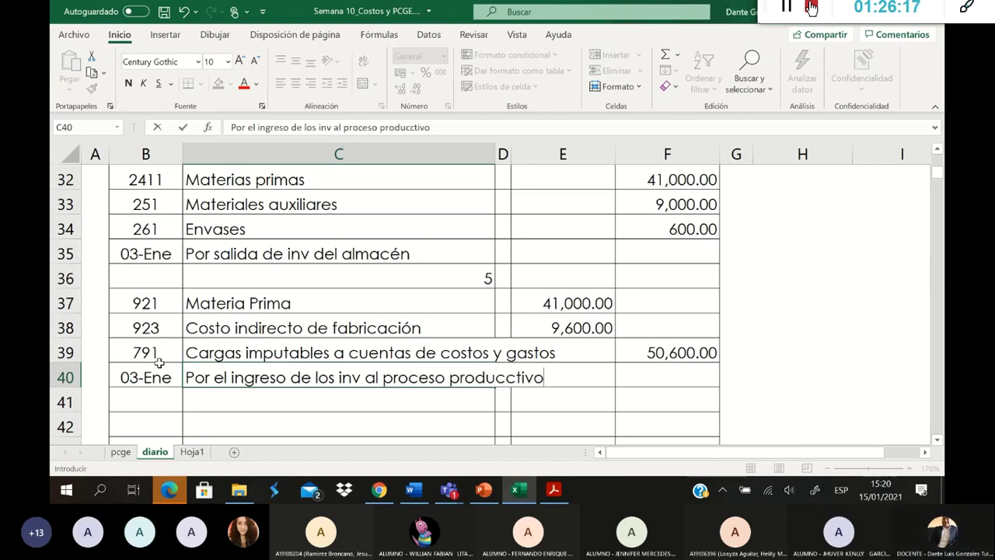
pyautogui.press('Return')
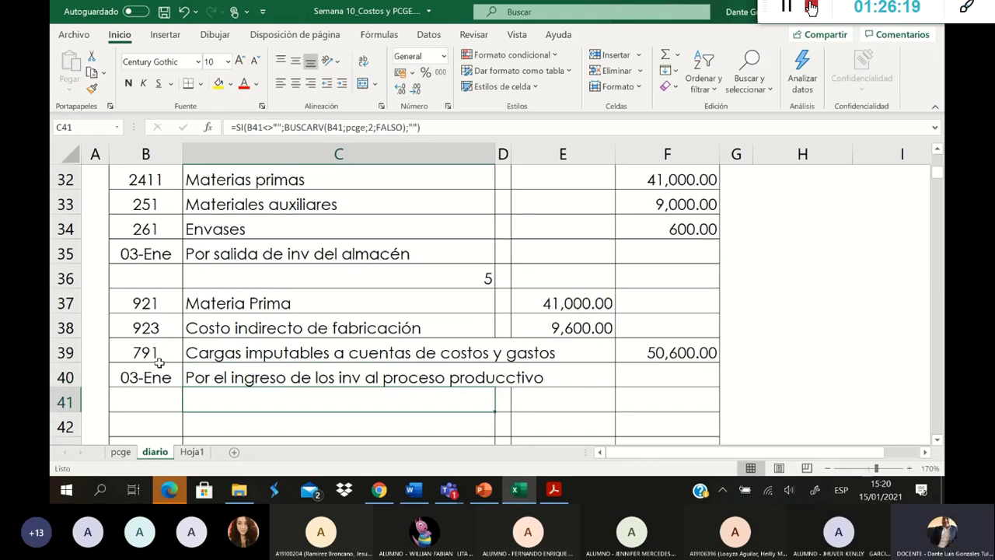
pyautogui.click(223, 373)
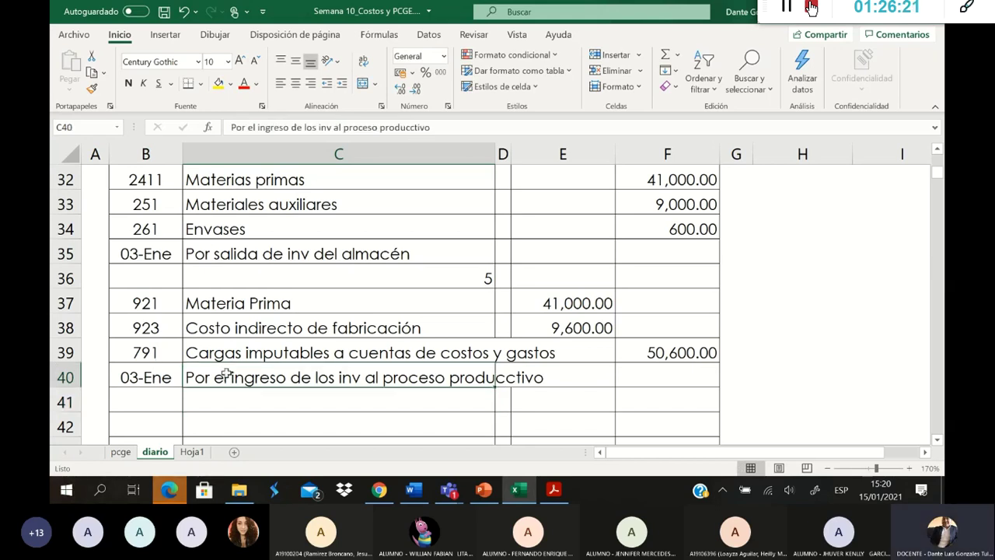
# Step: Correct the spelling of "producctivo" to "productivo" in entry 5's description in cell C40
pyautogui.click(406, 128)
pyautogui.press('Delete')
pyautogui.press('Return')
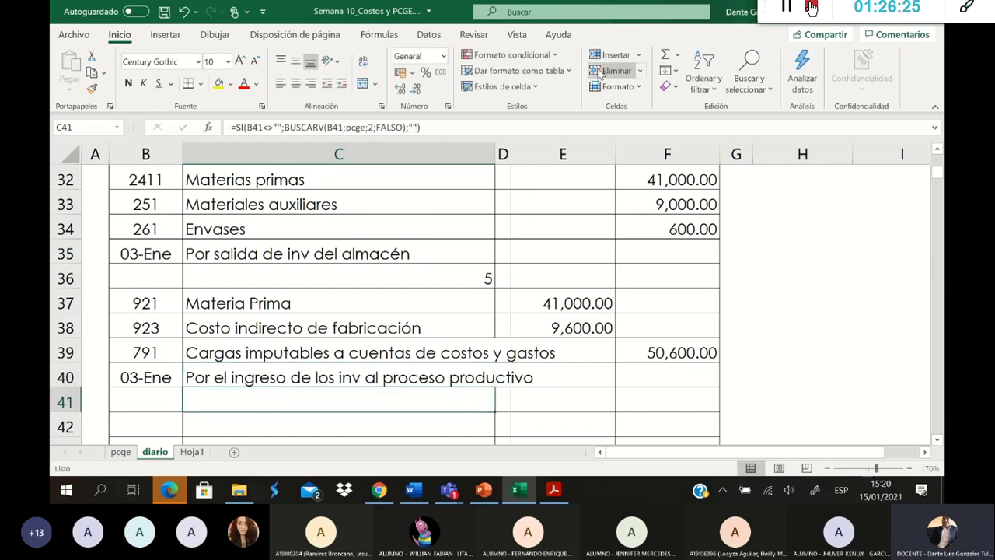
pyautogui.click(221, 377)
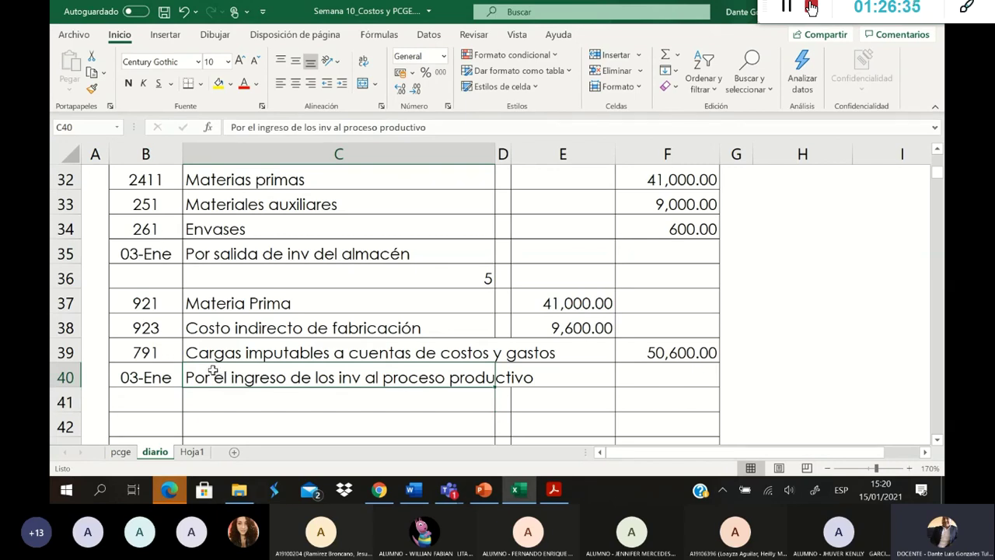
# Step: Number the next journal entry as 6 in cell C41
pyautogui.scroll(-1, 211, 378)
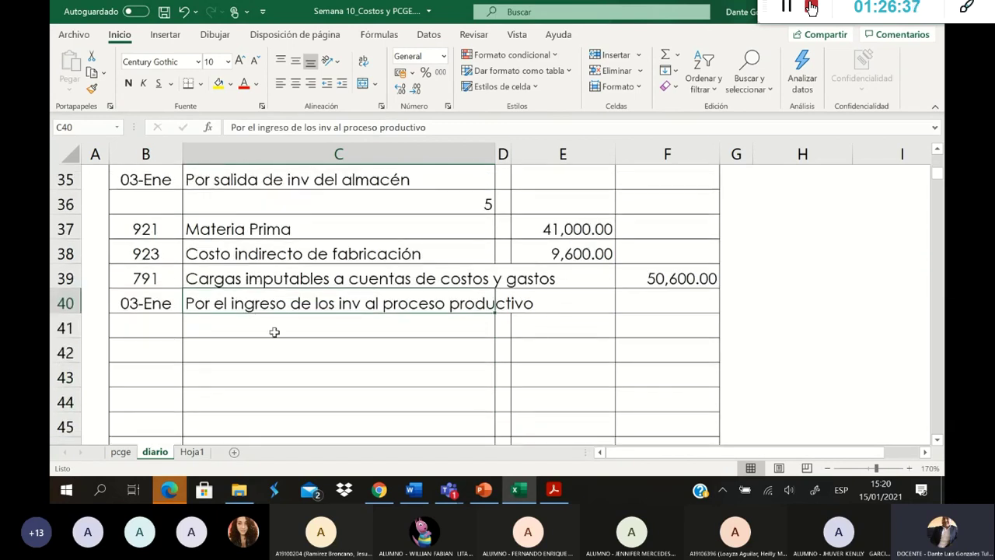
pyautogui.click(211, 329)
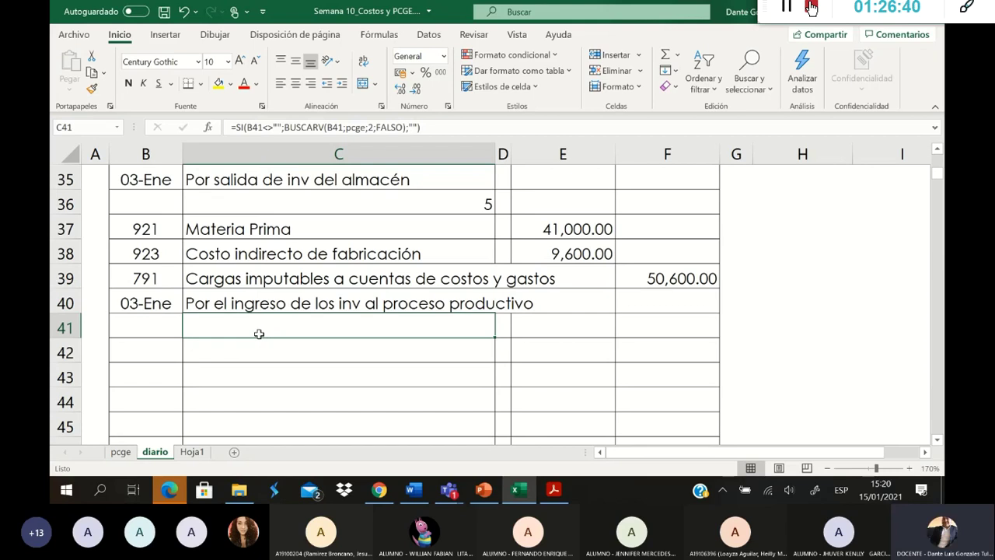
pyautogui.write('6')
pyautogui.press('Return')
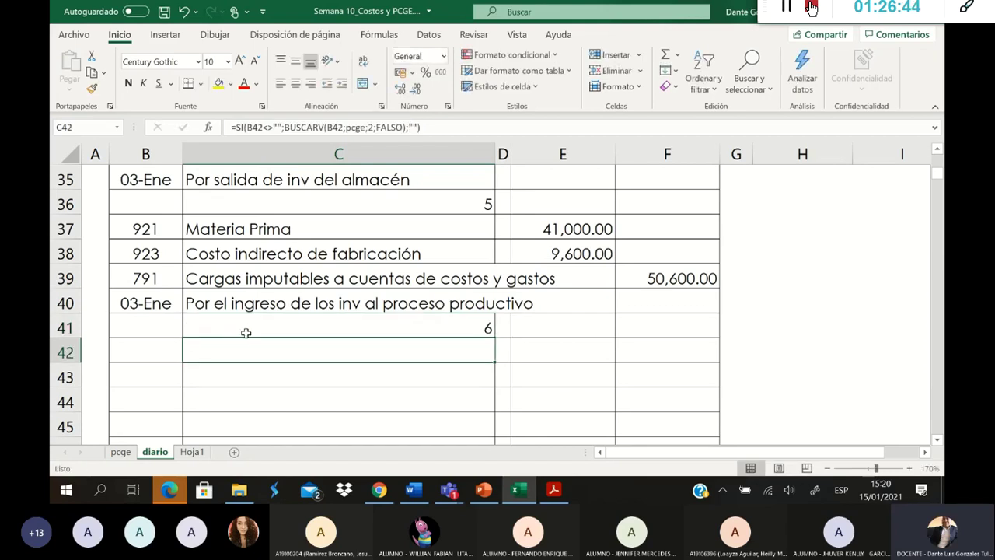
# Step: Review journal entries 1 to 5, and read the case's paragraph on operating personnel costs in the Word document
pyautogui.scroll(9, 241, 332)
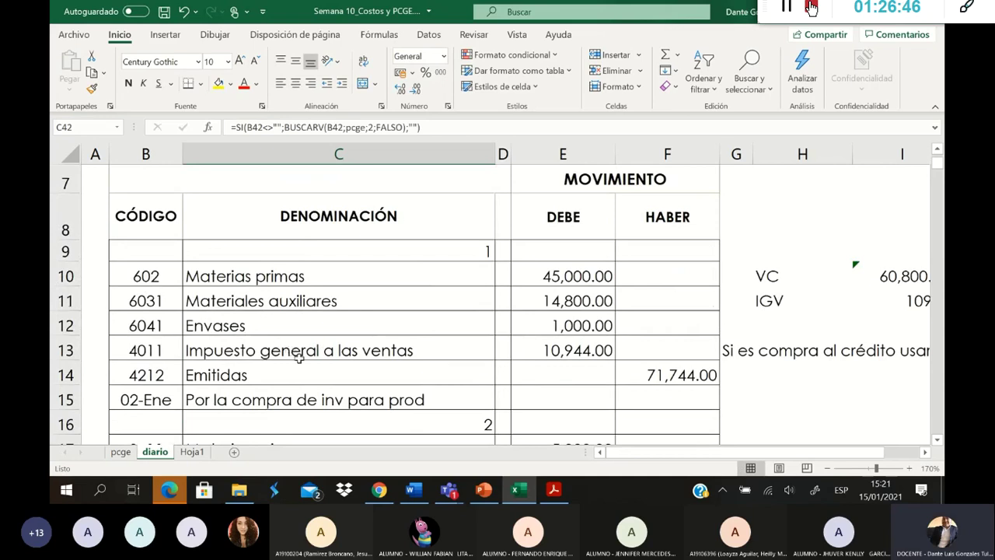
pyautogui.scroll(-2, 311, 334)
pyautogui.scroll(-2, 312, 328)
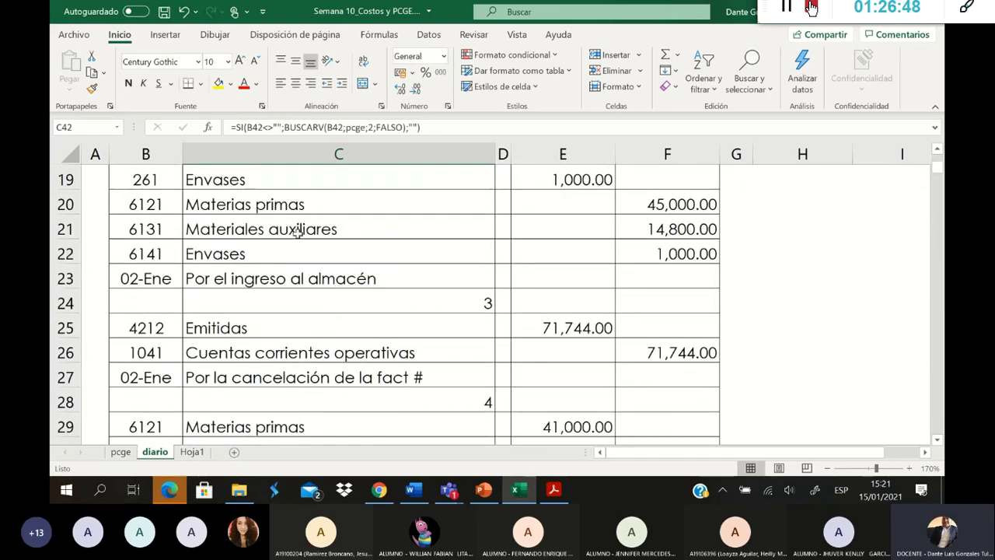
pyautogui.scroll(-2, 296, 249)
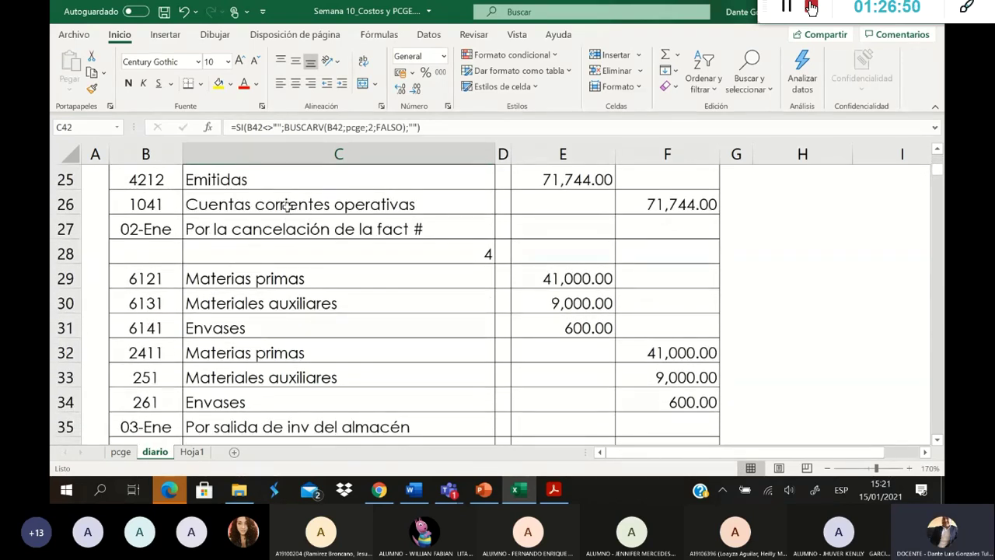
pyautogui.scroll(-2, 295, 210)
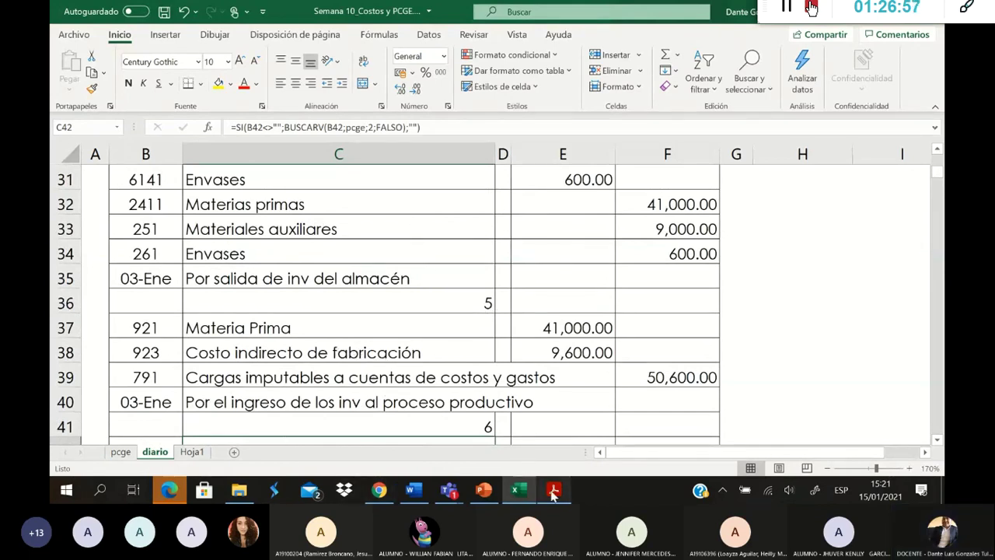
pyautogui.moveTo(448, 496)
pyautogui.click(413, 490)
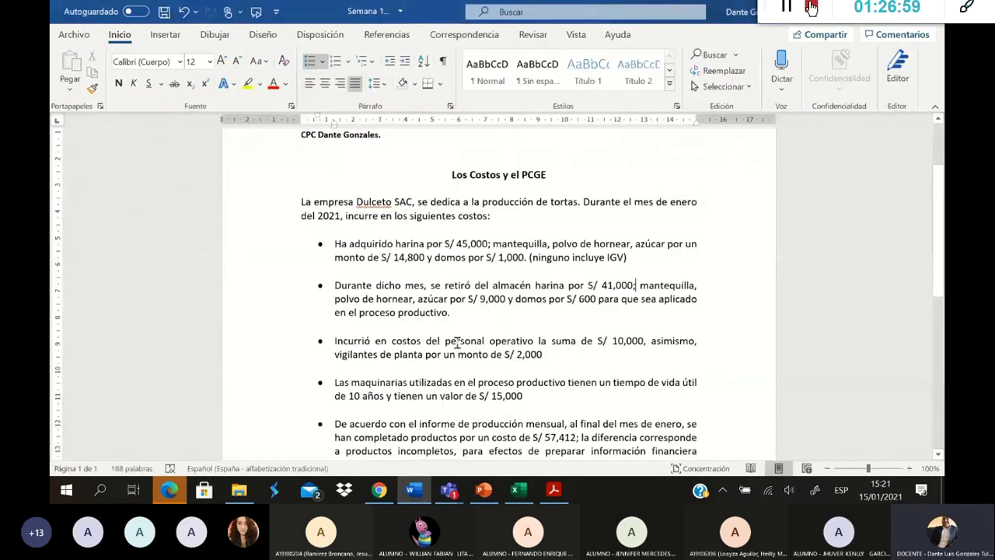
pyautogui.scroll(-1, 455, 343)
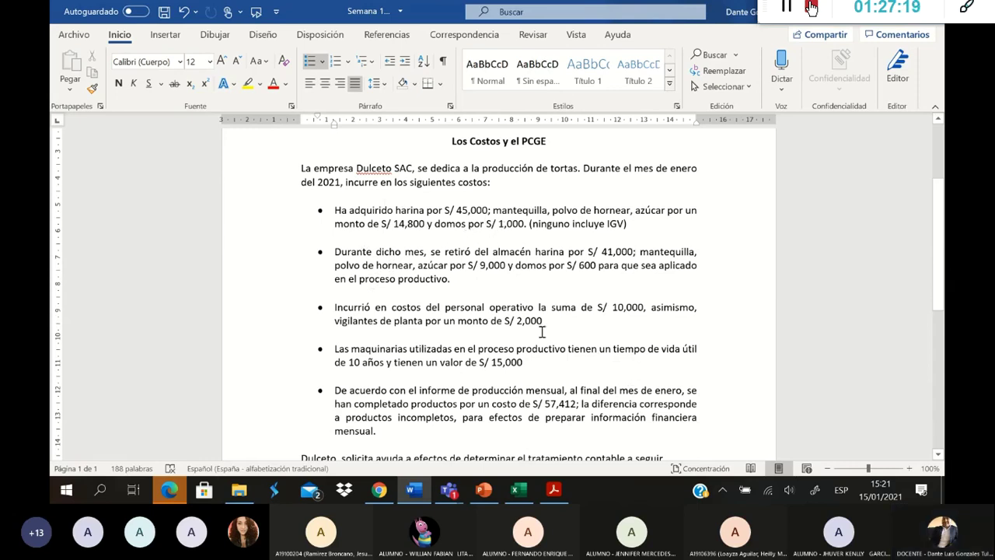
# Step: Return to the Excel journal and select cell H42 beside entry 6
pyautogui.click(521, 490)
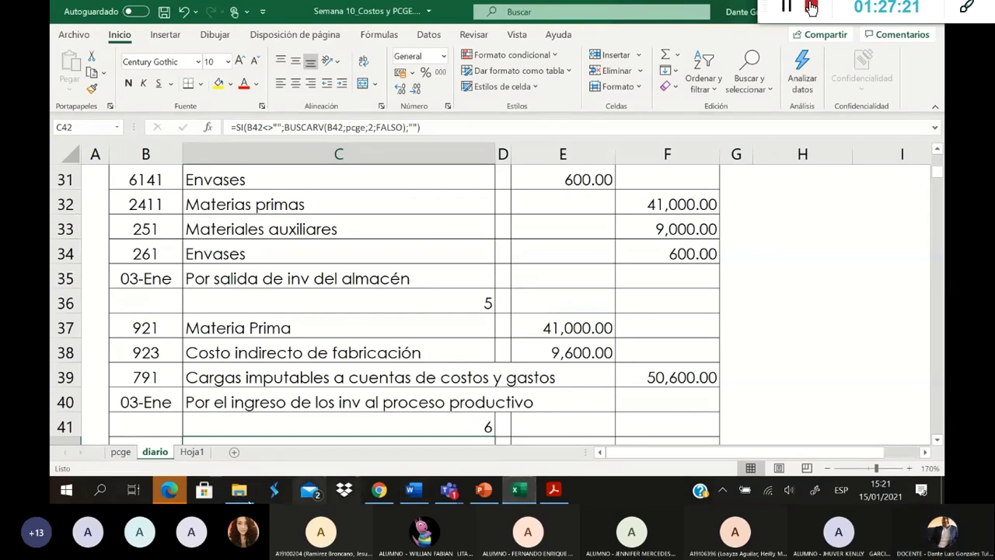
pyautogui.click(237, 492)
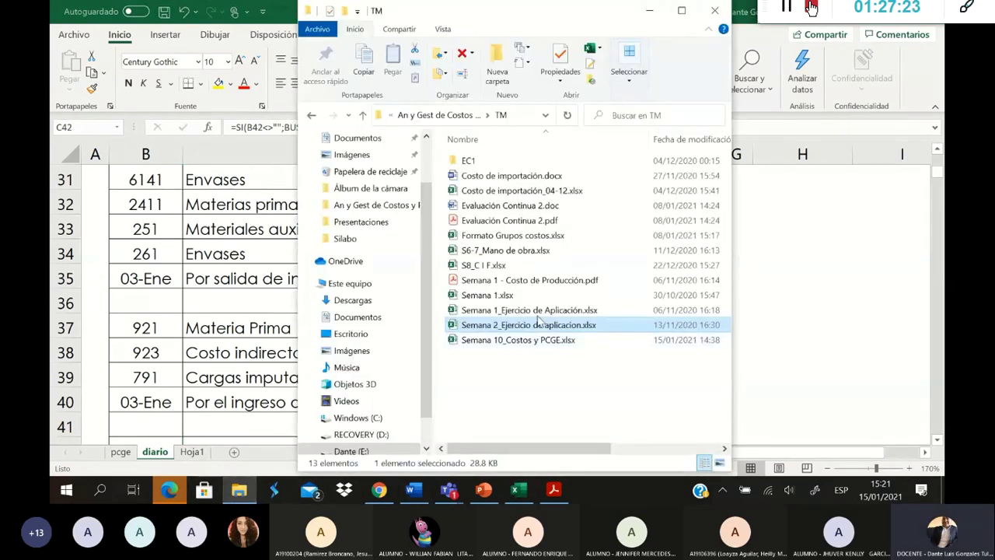
pyautogui.hotkey('alt', 'Tab')
pyautogui.scroll(-2, 453, 361)
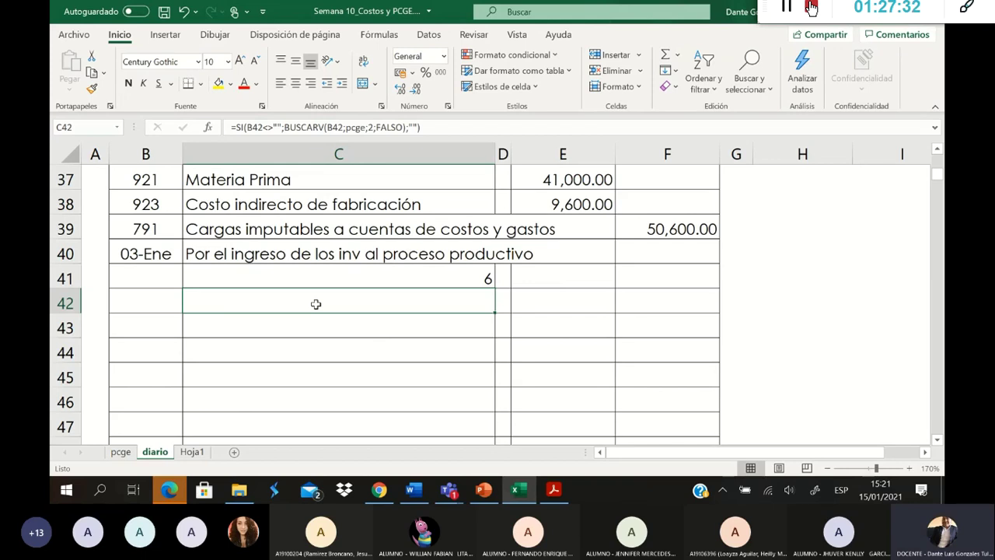
pyautogui.click(795, 291)
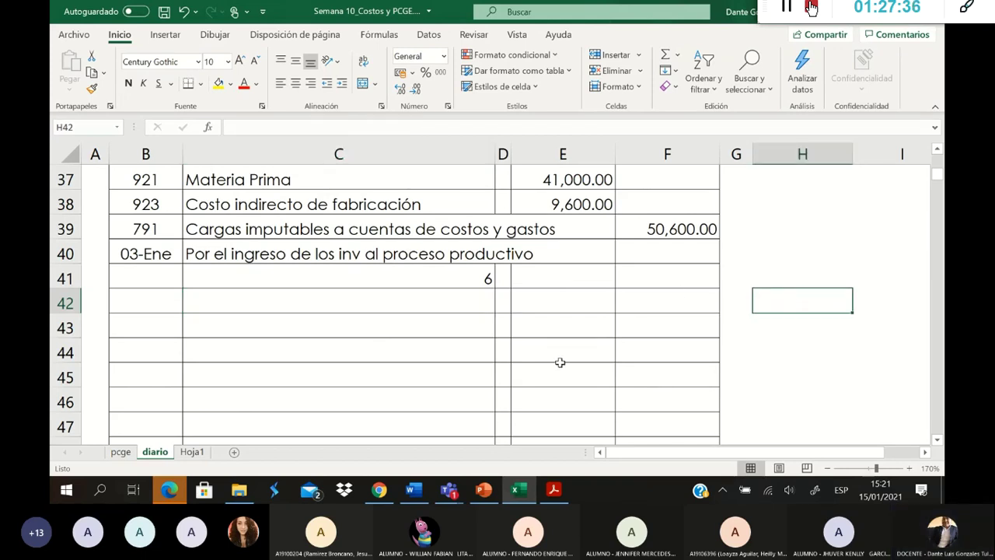
# Step: Switch to the Word case document and replace "costos" with "remuneraciones" in the paragraph about operating personnel
pyautogui.click(410, 492)
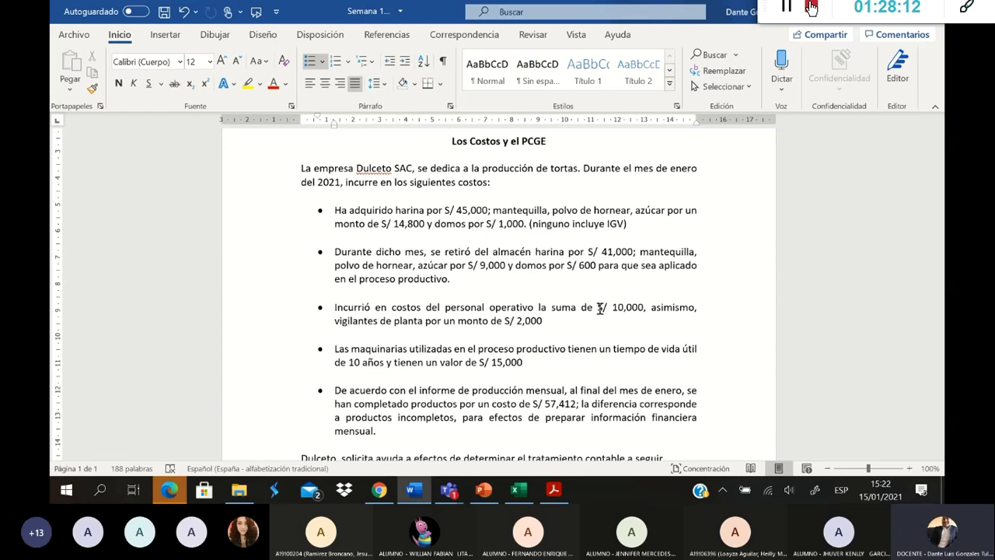
pyautogui.click(425, 306)
pyautogui.press('BackSpace')
pyautogui.press('BackSpace')
pyautogui.press('BackSpace')
pyautogui.press('BackSpace')
pyautogui.press('BackSpace')
pyautogui.press('BackSpace')
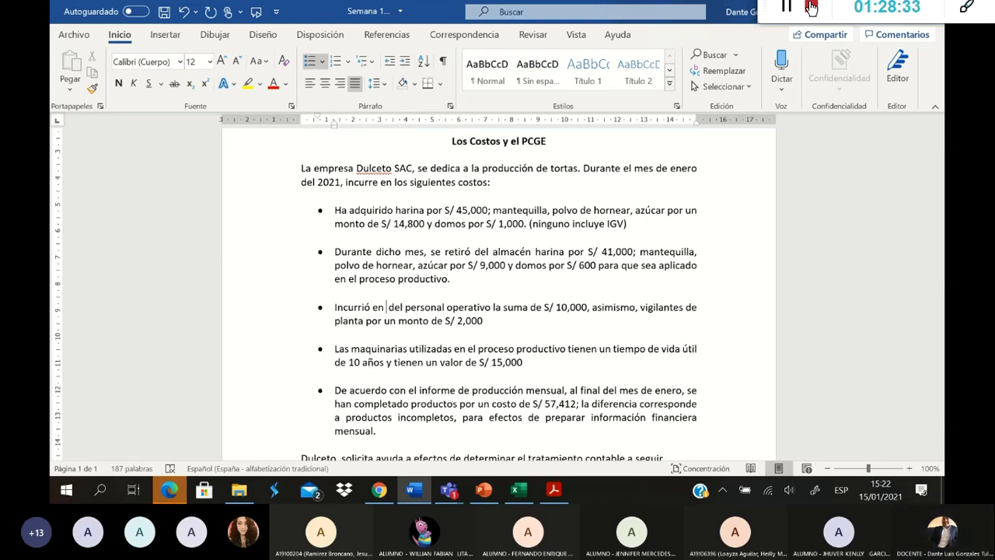
pyautogui.write('re')
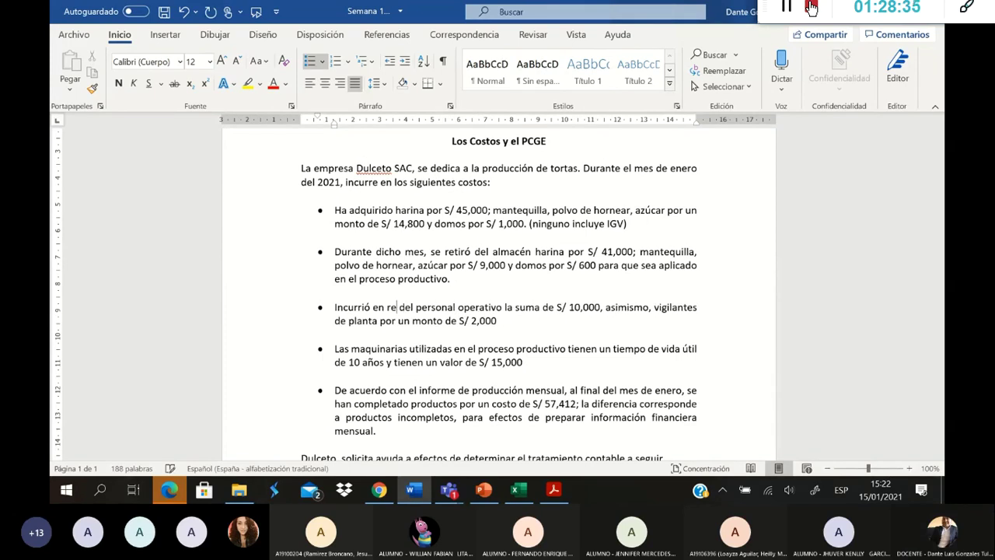
pyautogui.write('mu')
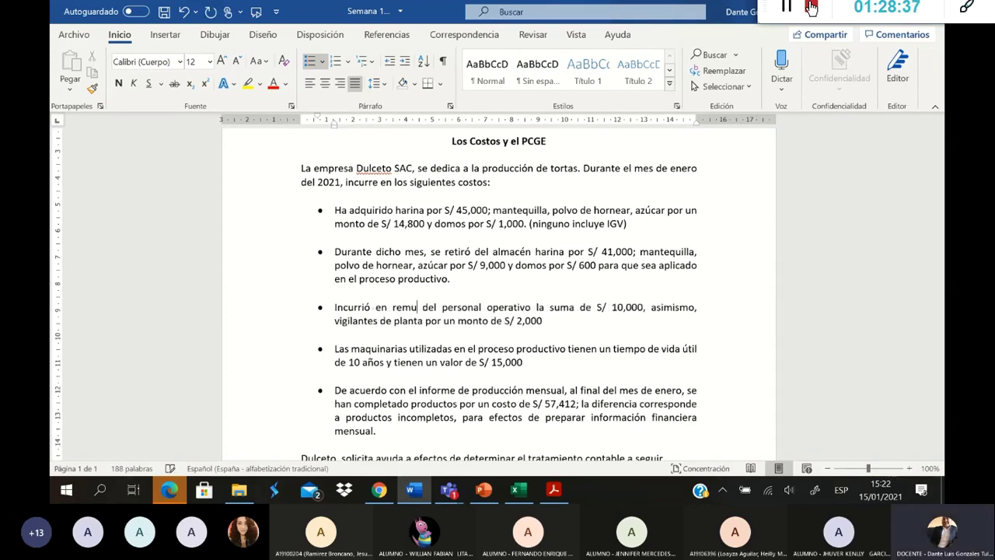
pyautogui.write('neraciones')
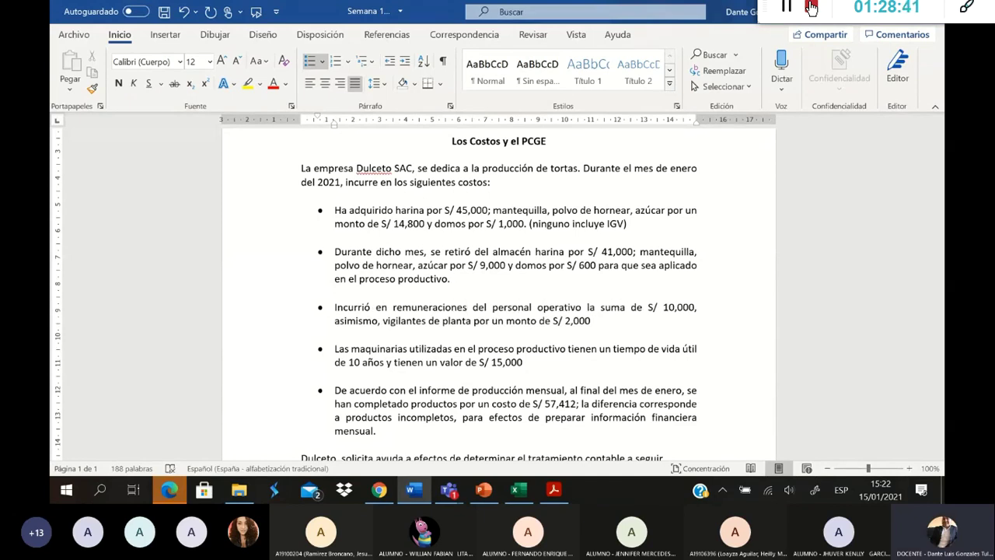
# Step: Remove "un monto de" before S/ 2,000 so the phrase reads "vigilantes de planta por S/ 2,000"
pyautogui.press('Right')
pyautogui.press('Right')
pyautogui.press('Right')
pyautogui.press('Right')
pyautogui.press('Right')
pyautogui.press('Right')
pyautogui.press('Right')
pyautogui.press('Right')
pyautogui.press('Right')
pyautogui.press('Right')
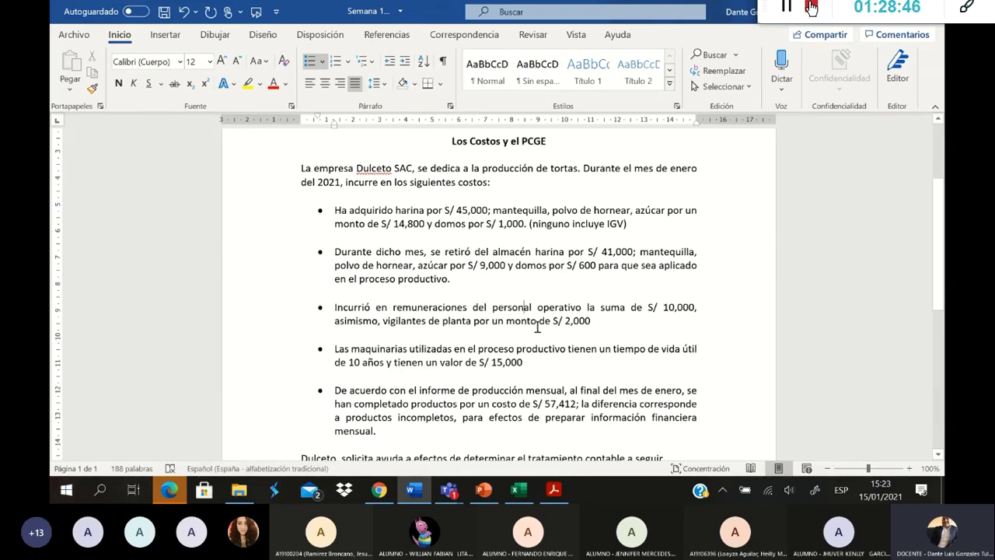
pyautogui.click(538, 321)
pyautogui.press('BackSpace')
pyautogui.press('BackSpace')
pyautogui.press('BackSpace')
pyautogui.press('BackSpace')
pyautogui.press('BackSpace')
pyautogui.press('BackSpace')
pyautogui.press('BackSpace')
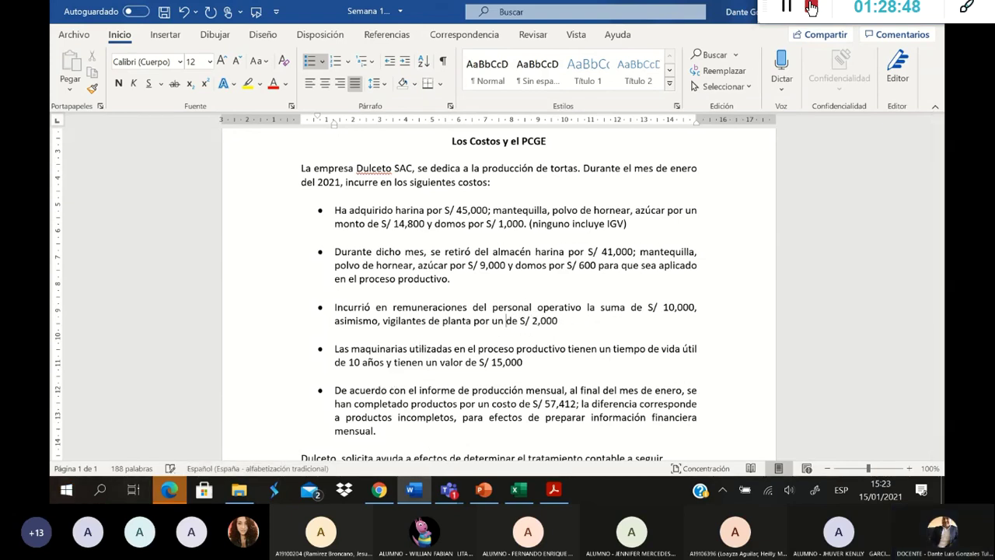
pyautogui.press('BackSpace')
pyautogui.press('Delete')
pyautogui.press('Delete')
pyautogui.press('Delete')
pyautogui.press('Delete')
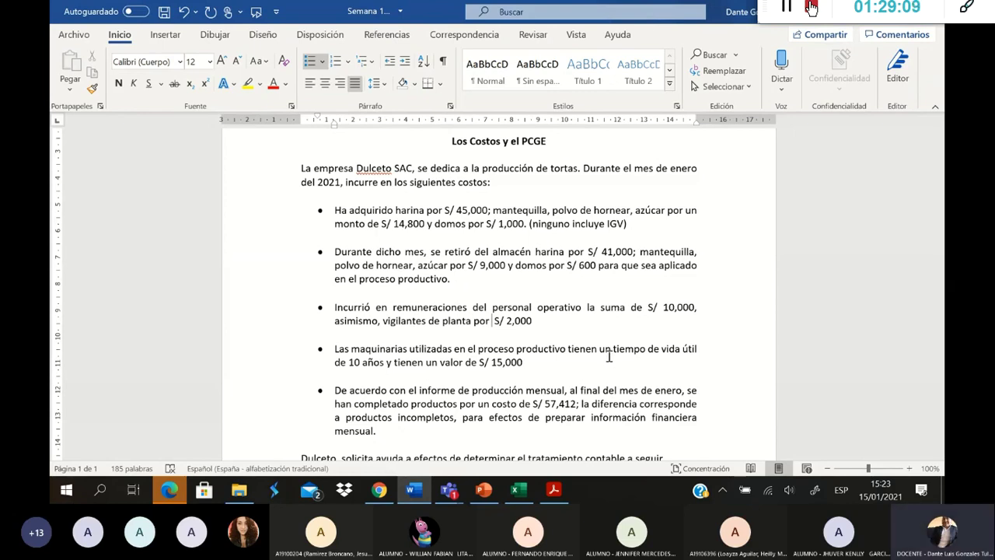
# Step: Switch to the Excel journal and enter the row label "Operarios" in cell H43 for the payroll calculation
pyautogui.click(519, 490)
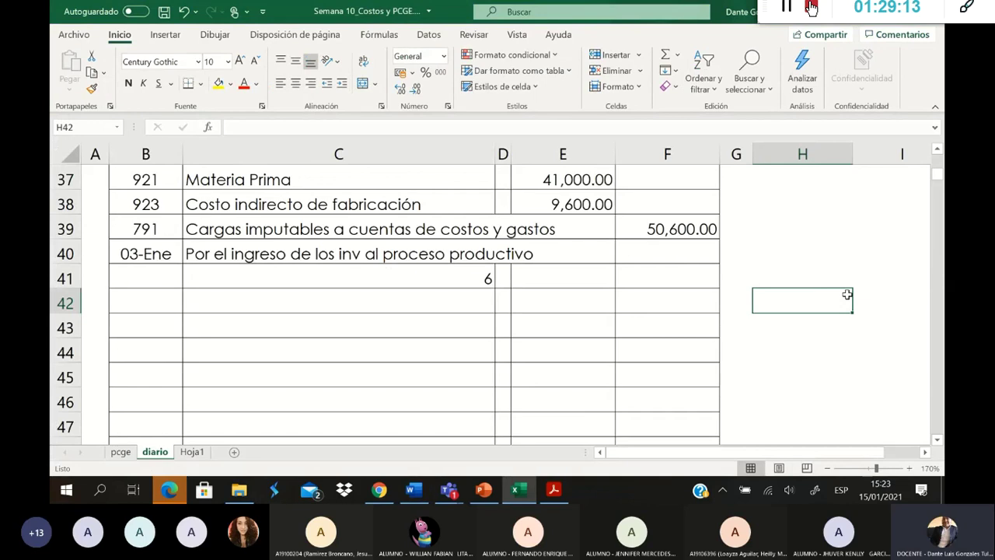
pyautogui.press('Down')
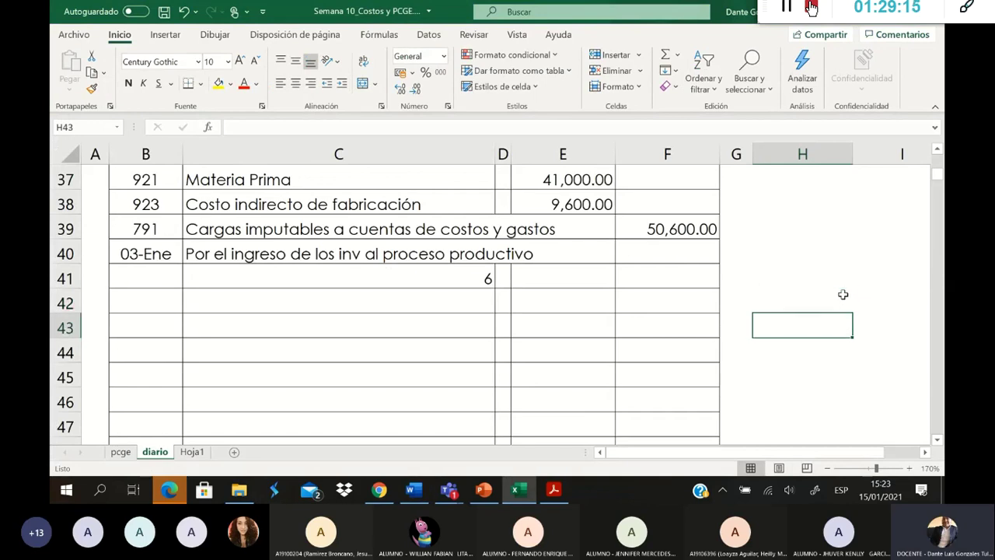
pyautogui.write('Op')
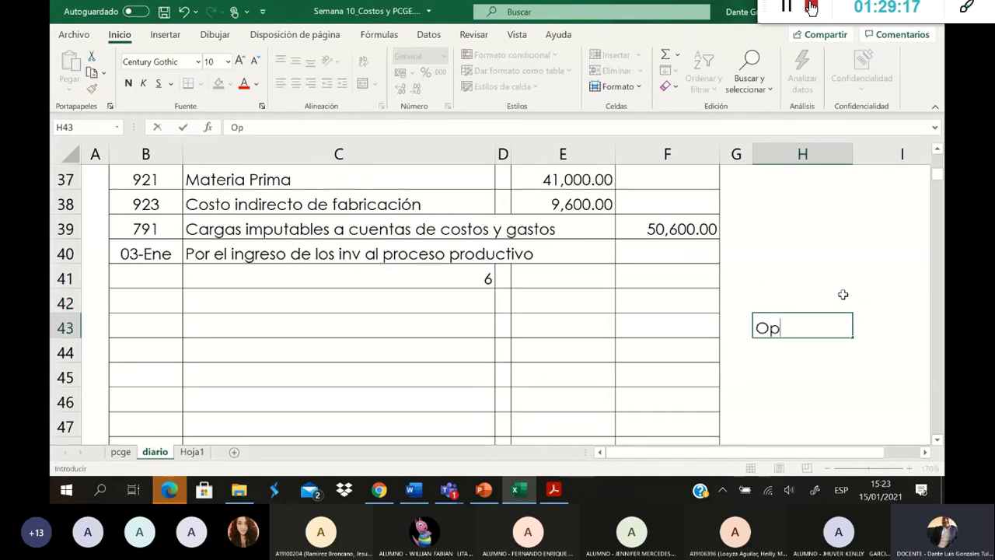
pyautogui.write('erat')
pyautogui.press('BackSpace')
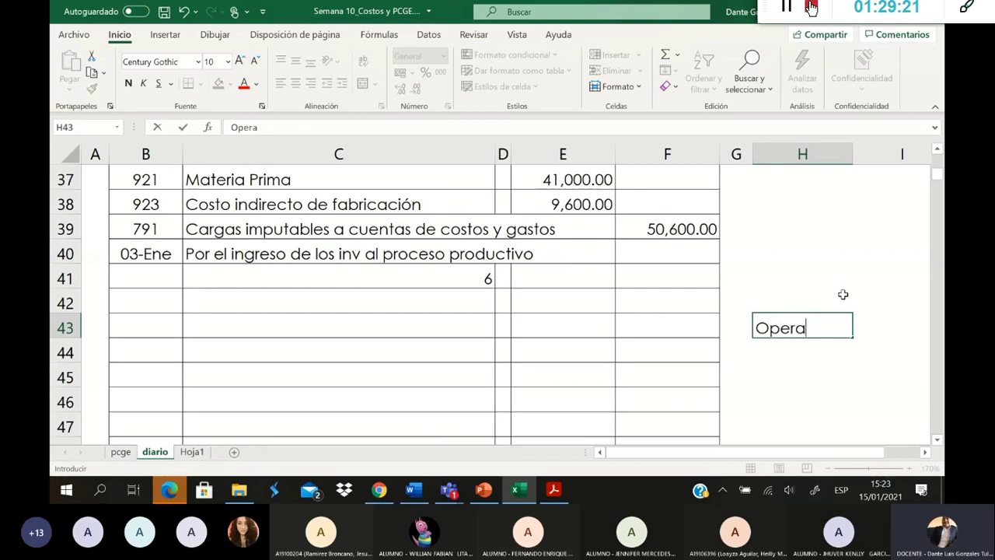
pyautogui.write('rios')
pyautogui.press('Tab')
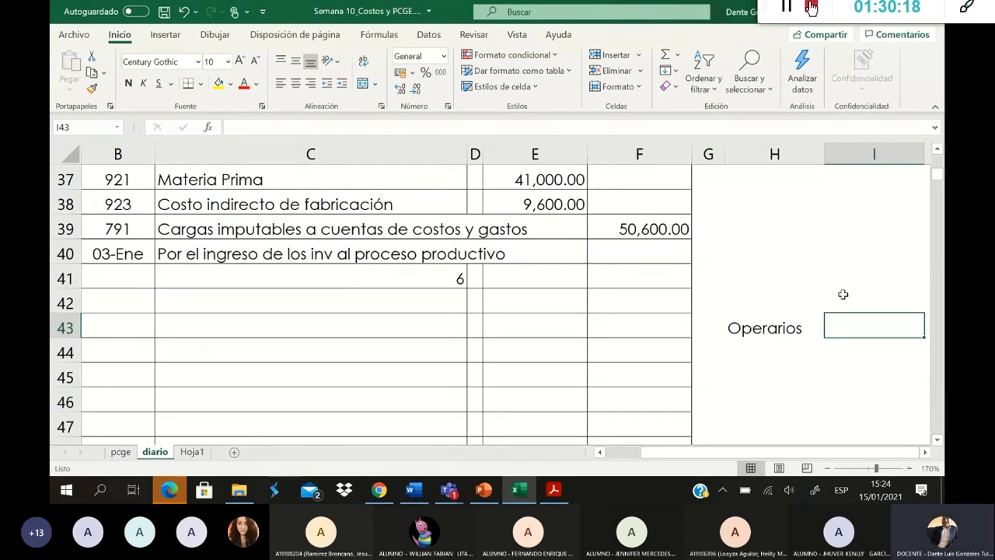
# Step: Add the column heading "R. bruta" in cell I42 and enter 10000 for Operarios in cell I43
pyautogui.press('Up')
pyautogui.press('Up')
pyautogui.write('R')
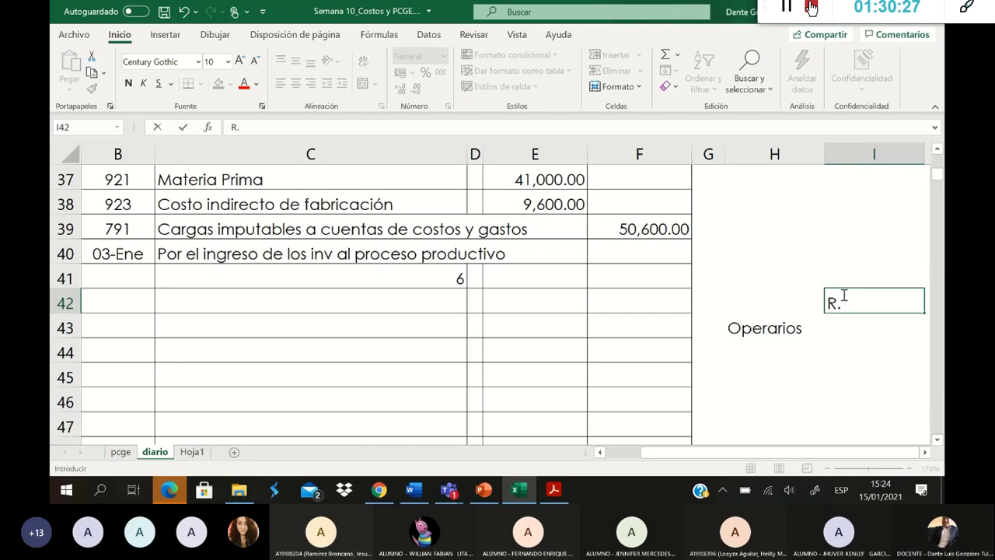
pyautogui.write('bruta')
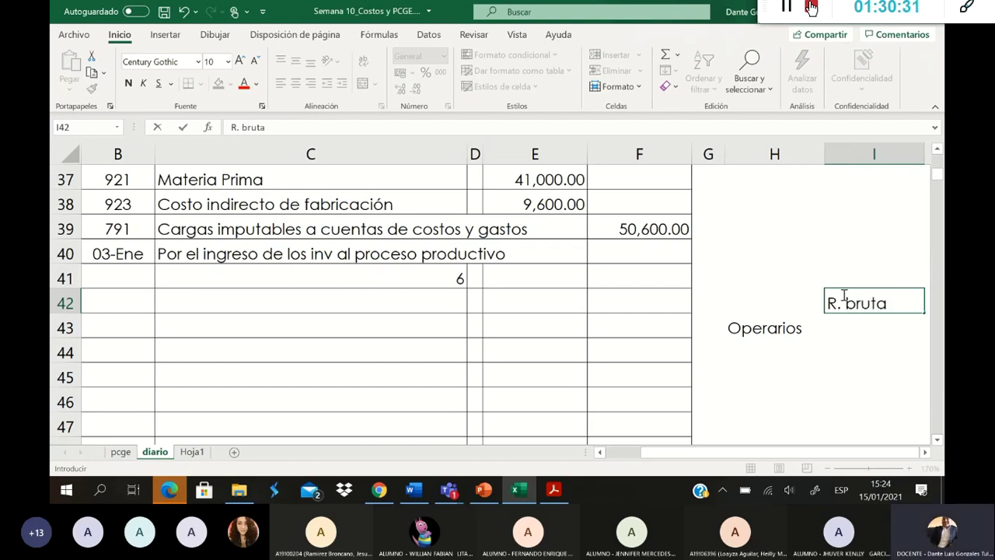
pyautogui.press('Return')
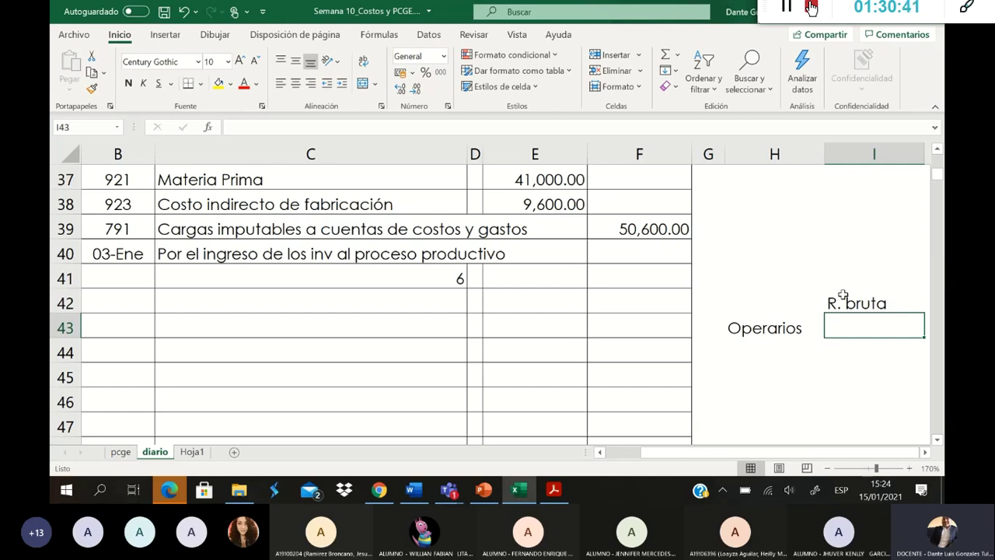
pyautogui.write('10000')
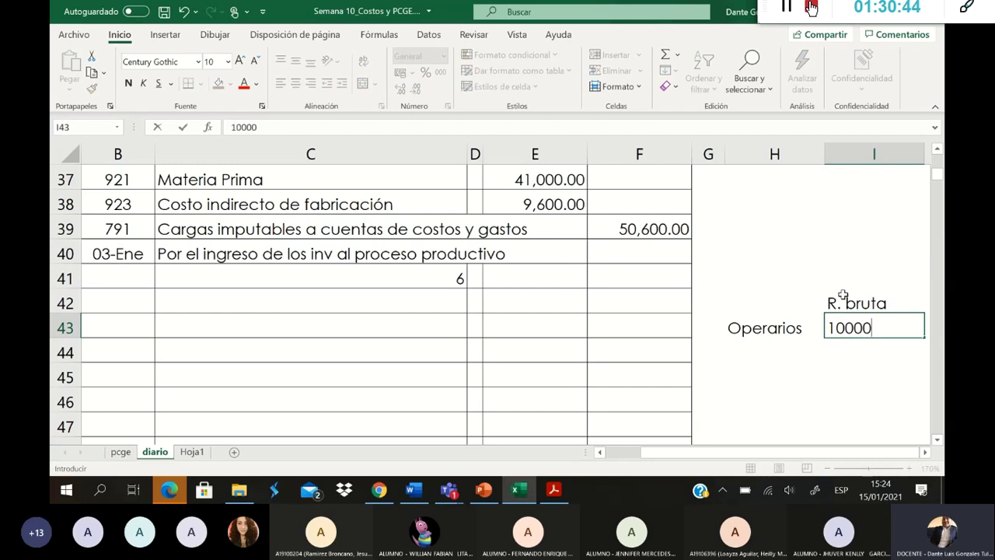
pyautogui.press('Return')
# Step: Add a "Vigilante" row label in cell H44 and enter 2000 as its gross pay in I44
pyautogui.press('Left')
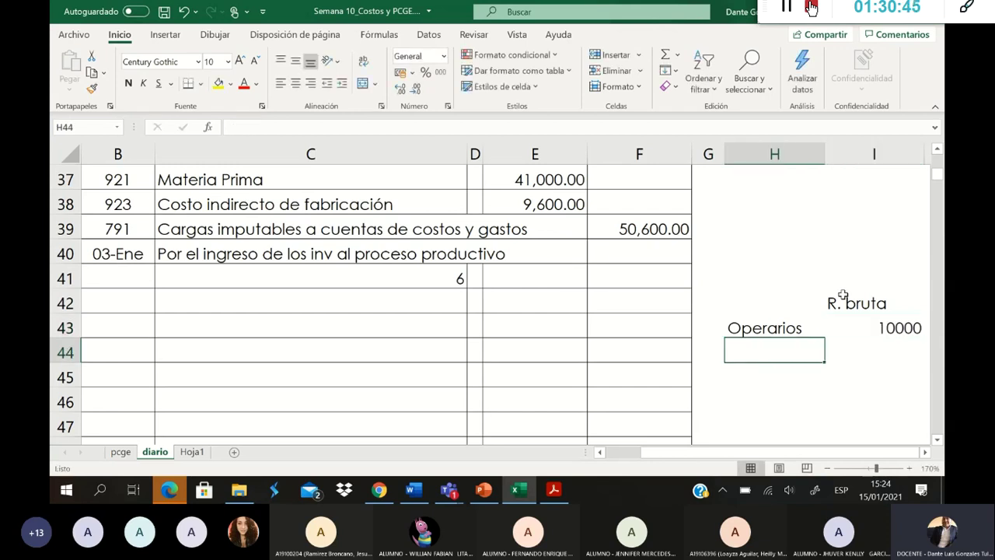
pyautogui.write('V')
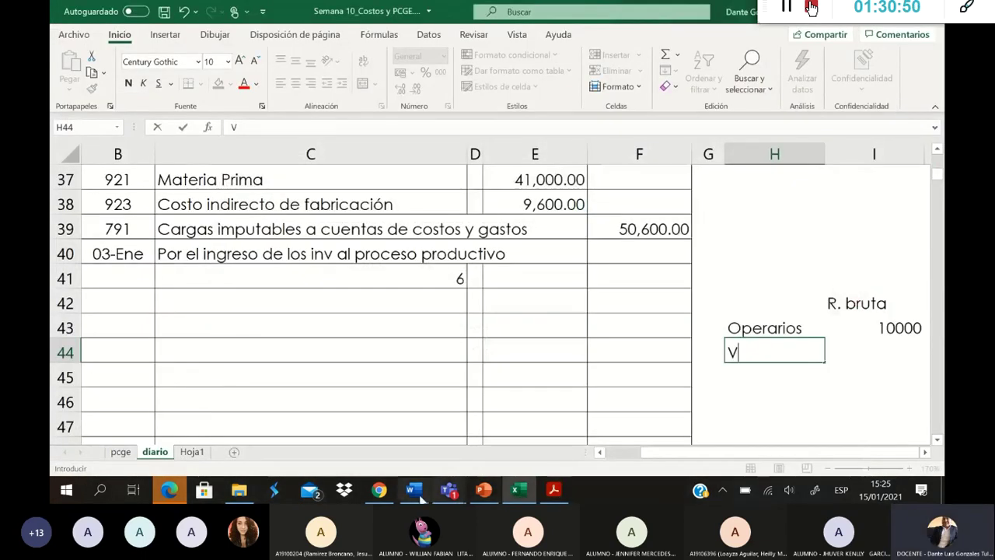
pyautogui.click(415, 492)
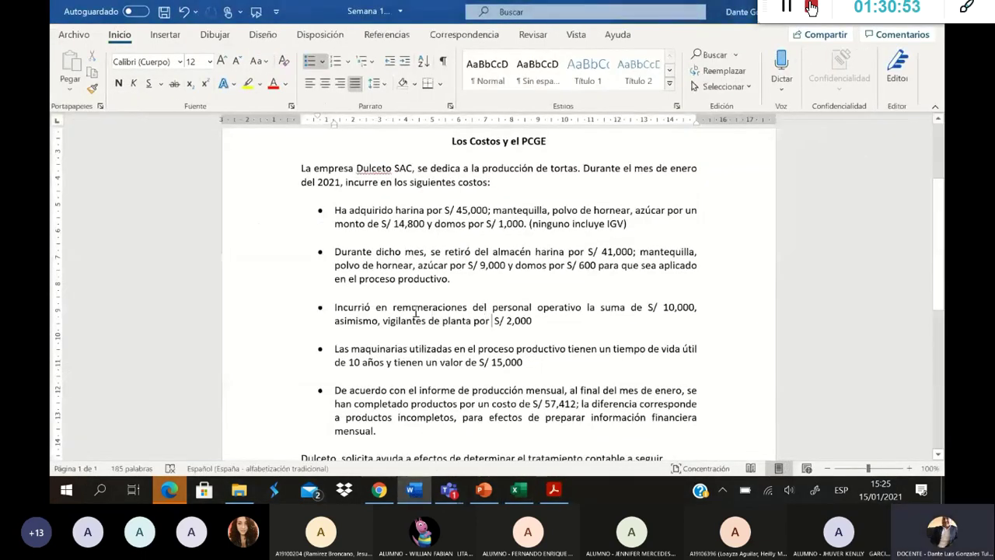
pyautogui.hotkey('alt', 'Tab')
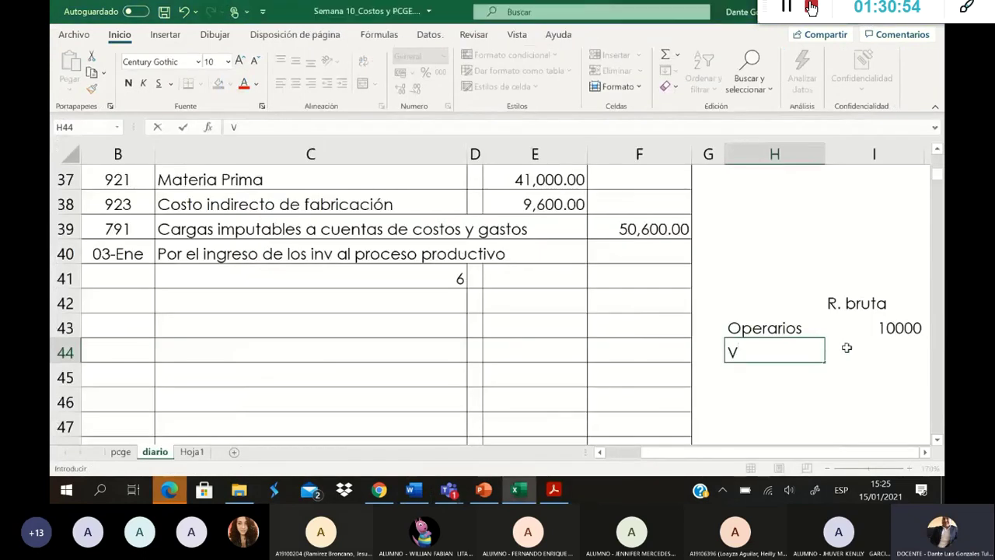
pyautogui.write('igila')
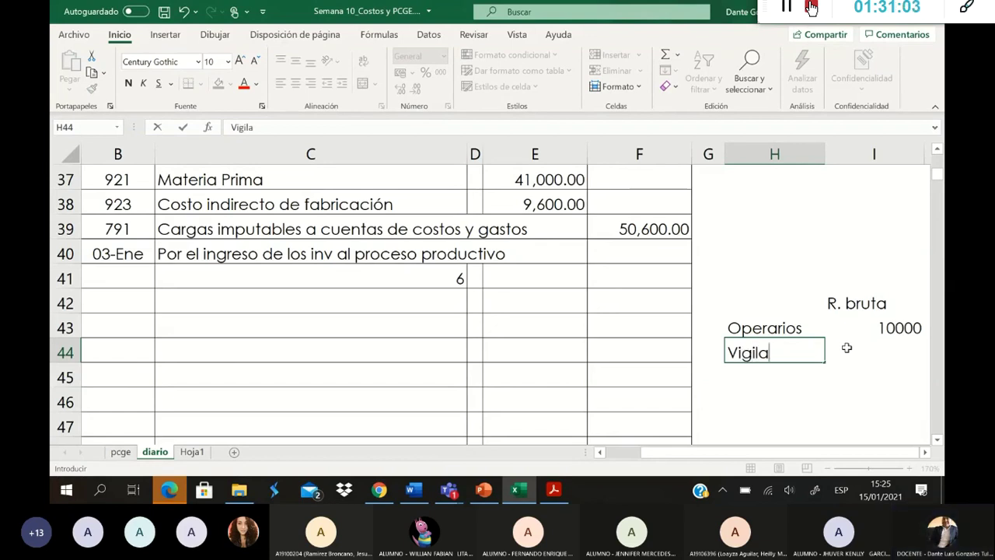
pyautogui.write('nte')
pyautogui.press('Tab')
pyautogui.press('Tab')
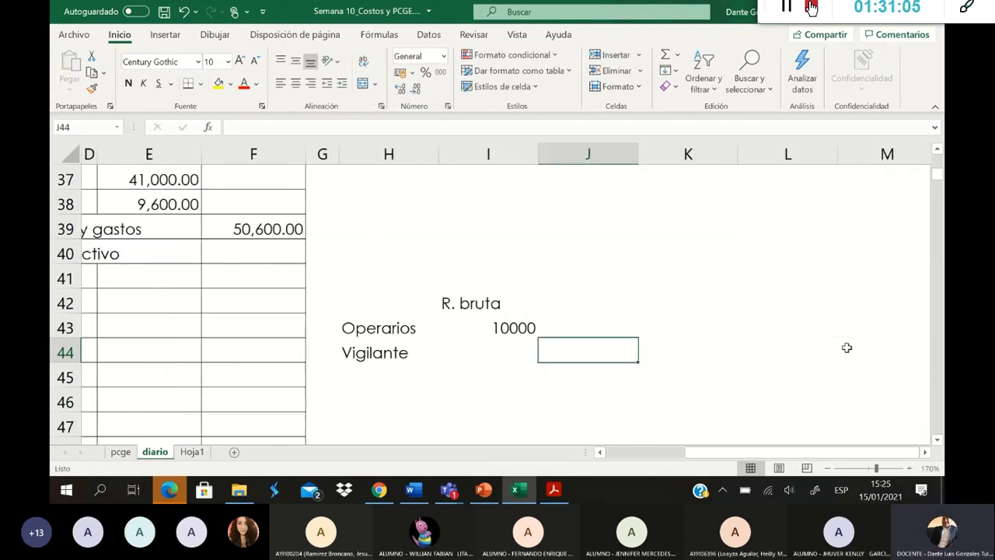
pyautogui.press('Left')
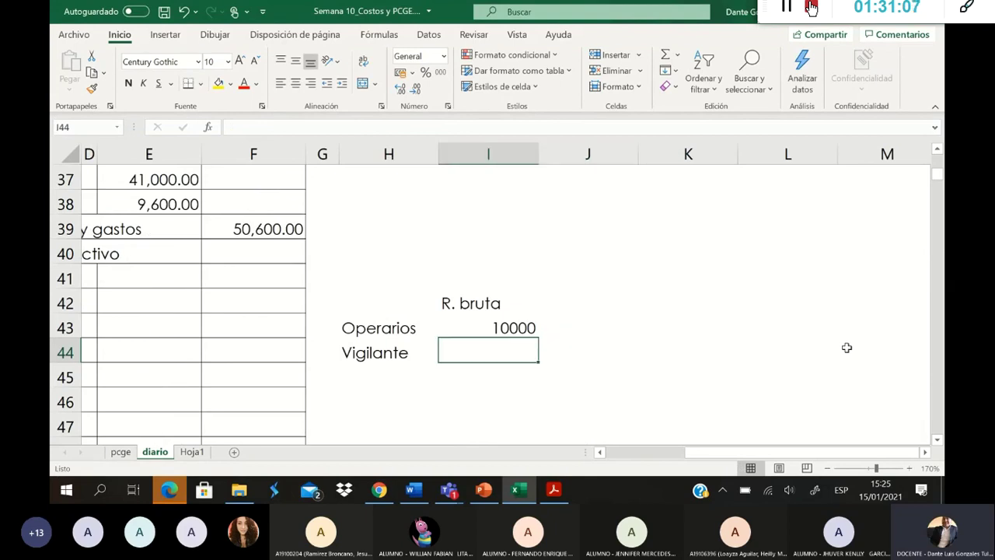
pyautogui.write('2000')
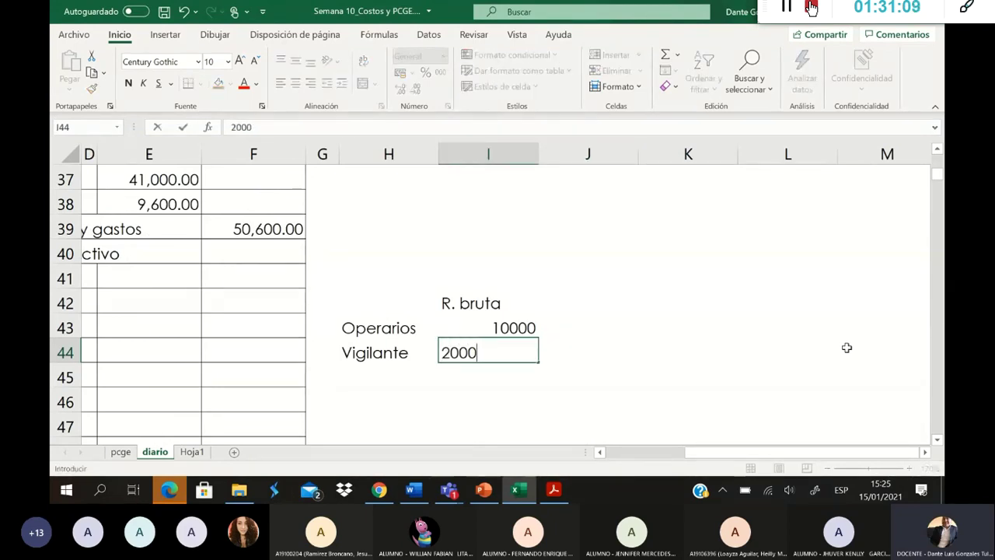
pyautogui.press('Tab')
# Step: Add the column heading "ONP" in cell J42
pyautogui.press('Up')
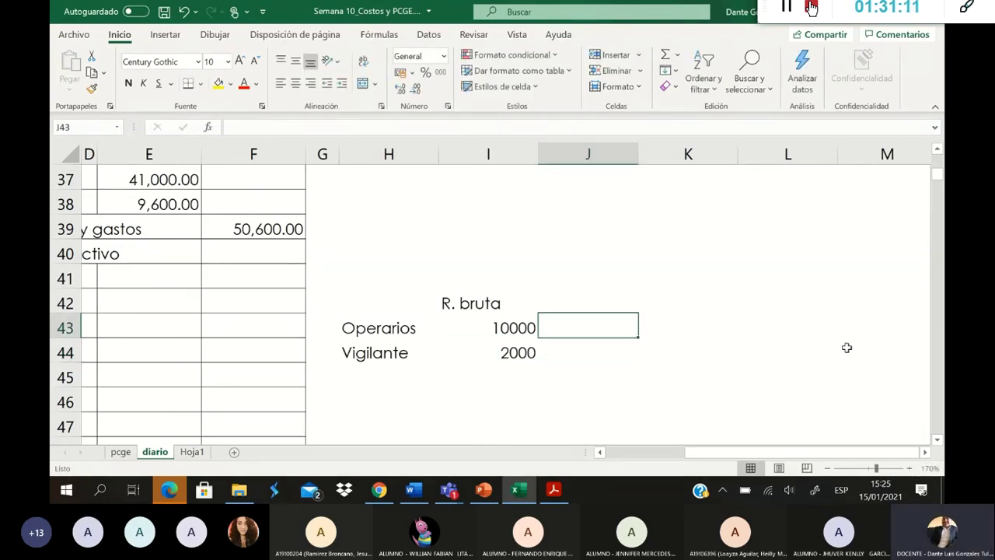
pyautogui.press('Up')
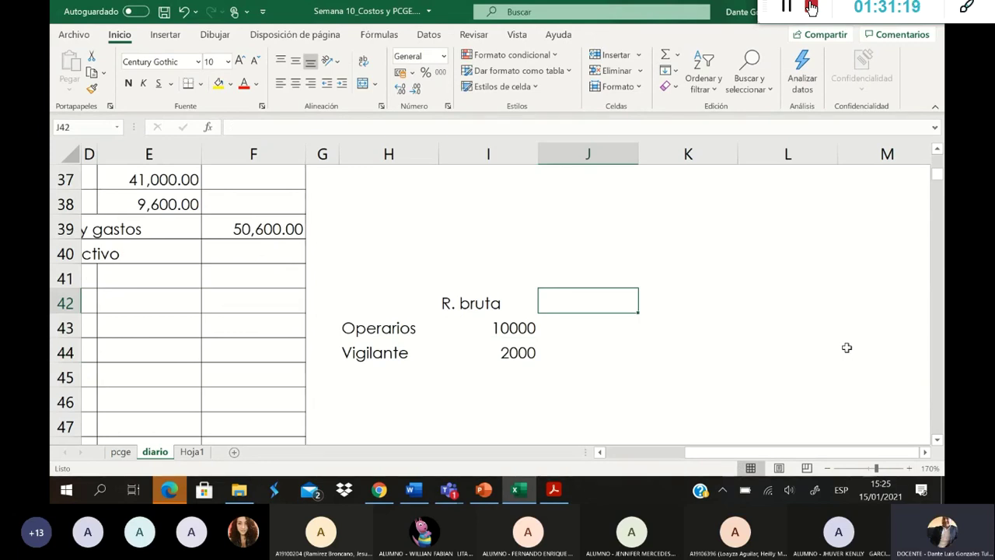
pyautogui.write('ONP')
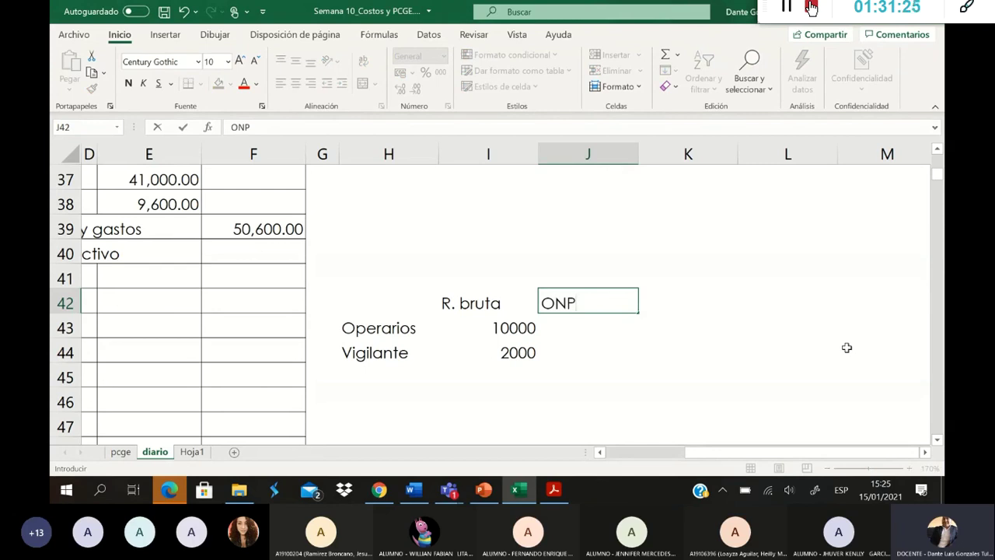
pyautogui.press('Return')
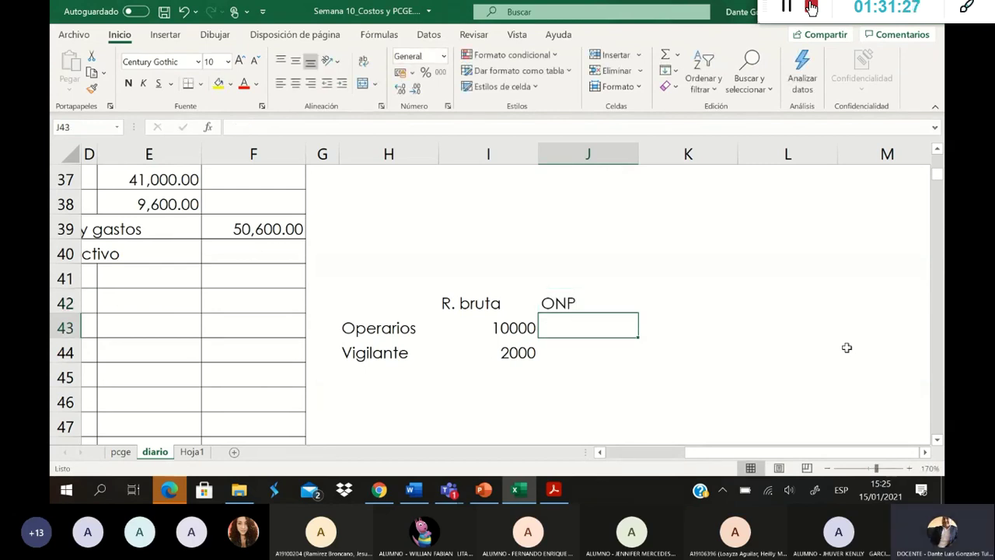
# Step: Calculate ONP as 13% of gross pay for Operarios in J43 and for Vigilante in J44
pyautogui.write('=')
pyautogui.press('Left')
pyautogui.write('*1')
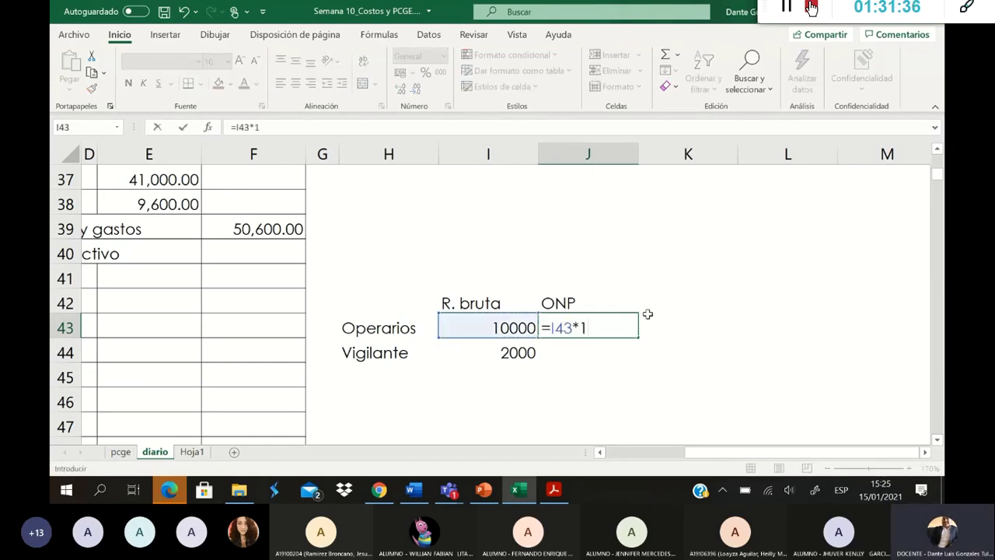
pyautogui.write('3%')
pyautogui.press('Return')
pyautogui.write('=')
pyautogui.press('Left')
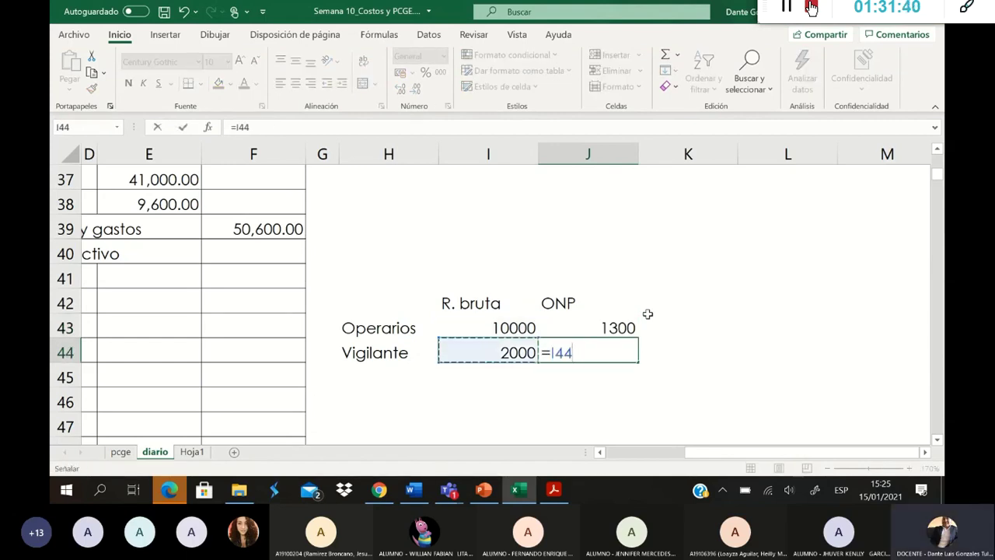
pyautogui.write('*13%')
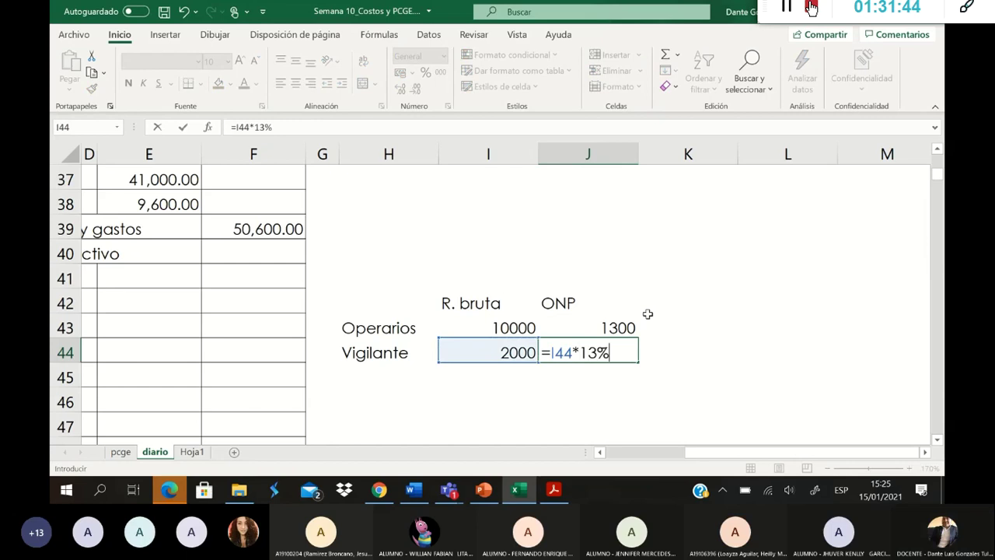
pyautogui.press('Return')
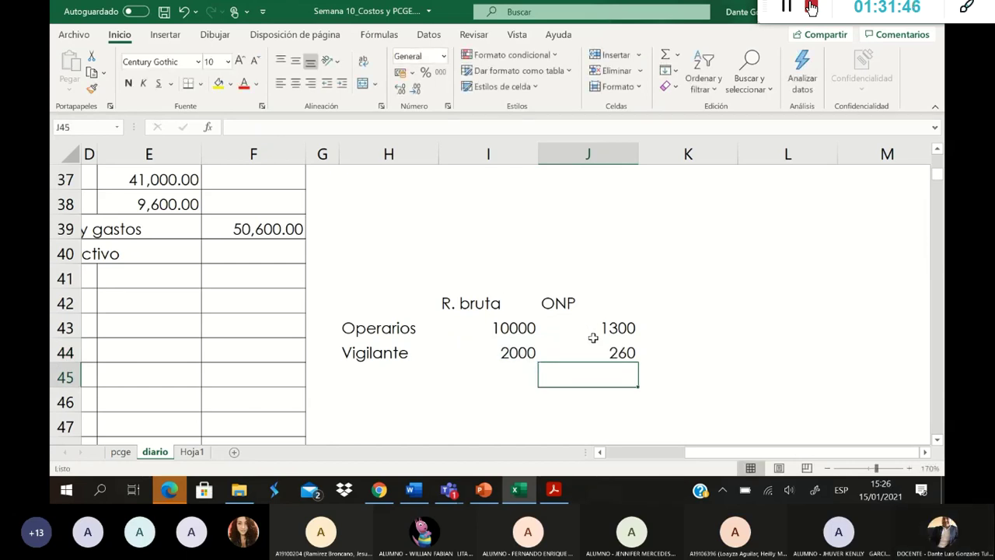
# Step: Add the column heading "R. Neta" in cell K42
pyautogui.click(680, 304)
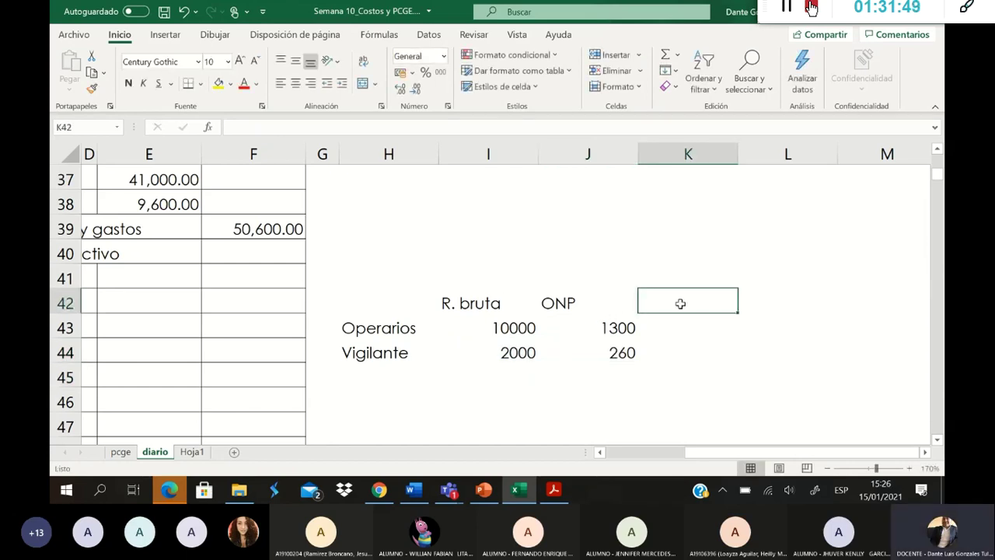
pyautogui.write('R. Neta')
pyautogui.press('Return')
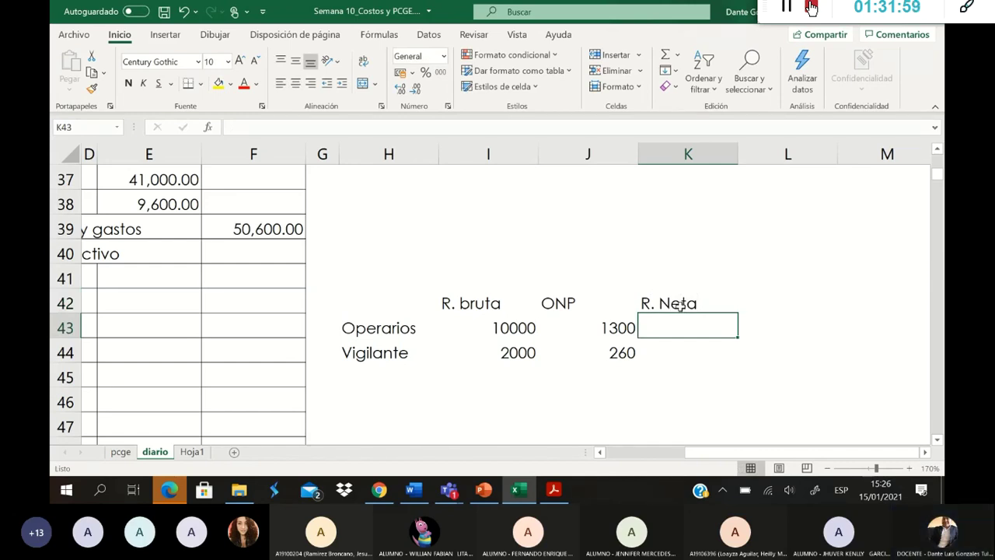
# Step: Capitalize the gross pay heading in cell I42 so it reads "R. Bruta"
pyautogui.click(473, 304)
pyautogui.doubleClick(470, 304)
pyautogui.press('BackSpace')
pyautogui.write('B')
pyautogui.press('Return')
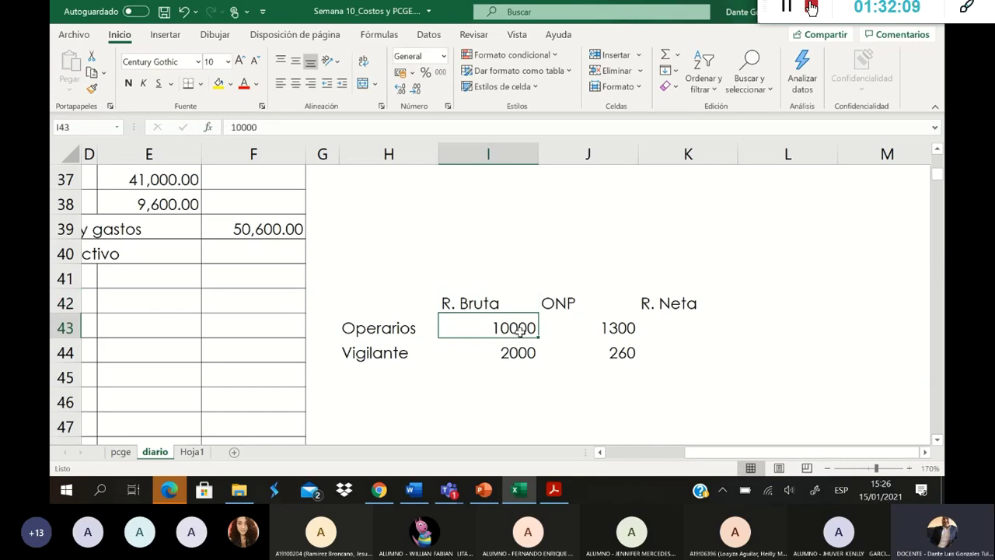
# Step: Sum the Operarios gross pay and ONP in K43 with AutoSum and copy the formula down to K44
pyautogui.press('Right')
pyautogui.press('Right')
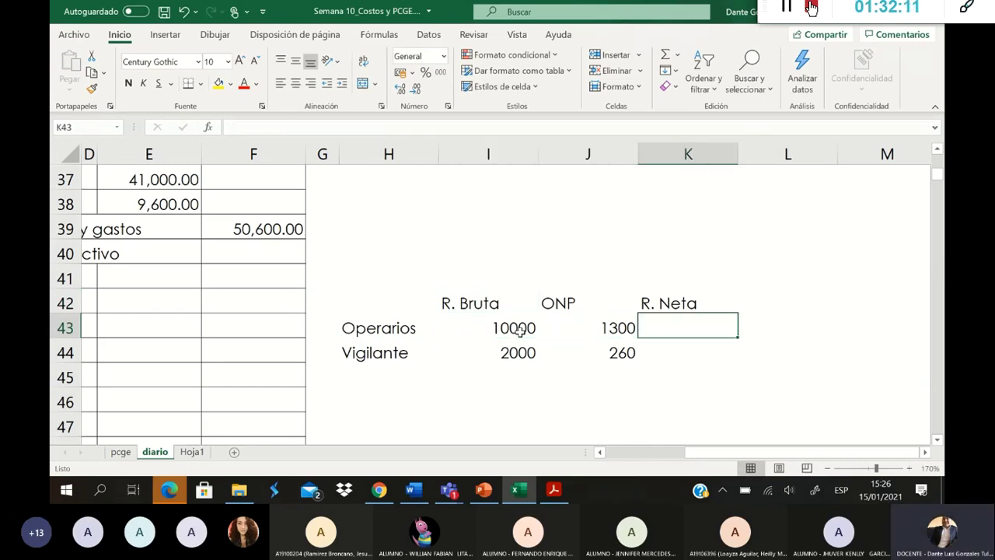
pyautogui.click(666, 56)
pyautogui.press('Return')
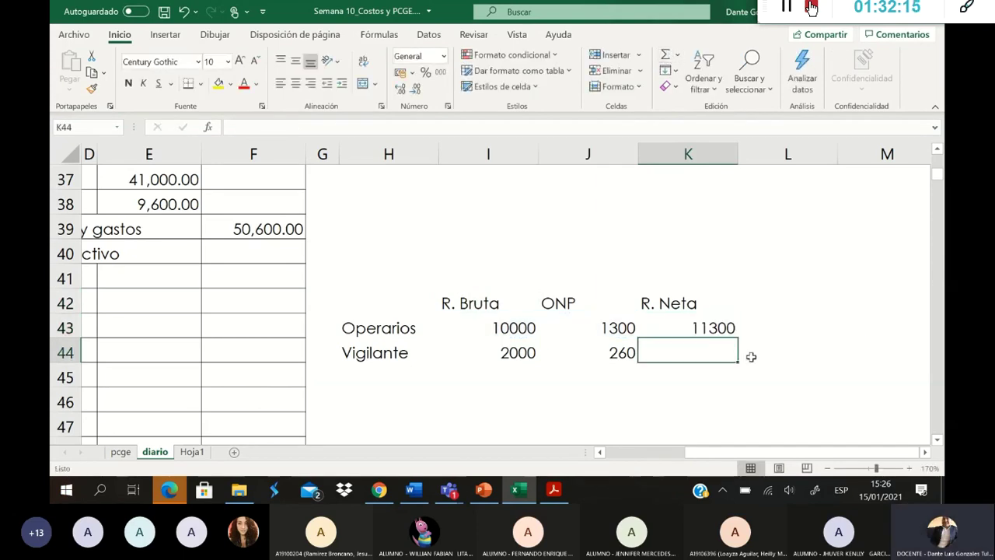
pyautogui.click(710, 330)
pyautogui.moveTo(737, 338); pyautogui.dragTo(736, 353)
# Step: Enter the group heading "Cargas Sociales - Beneficios Sociales" in cell L41
pyautogui.click(780, 325)
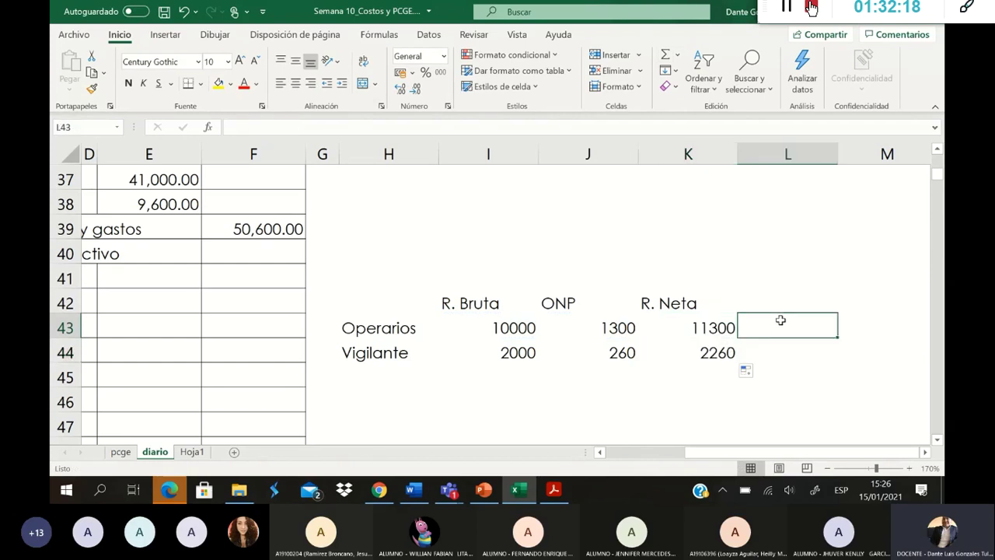
pyautogui.click(777, 276)
pyautogui.click(780, 250)
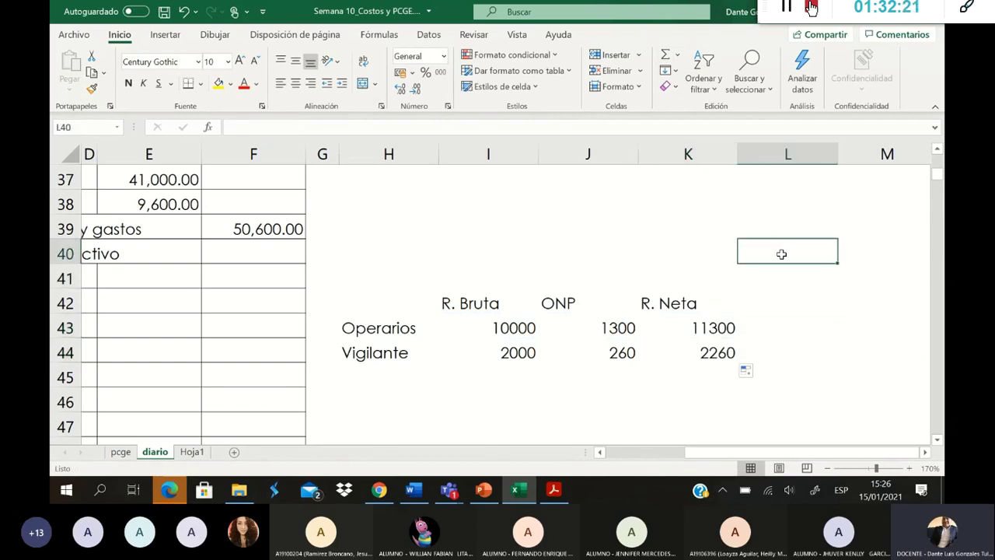
pyautogui.press('Down')
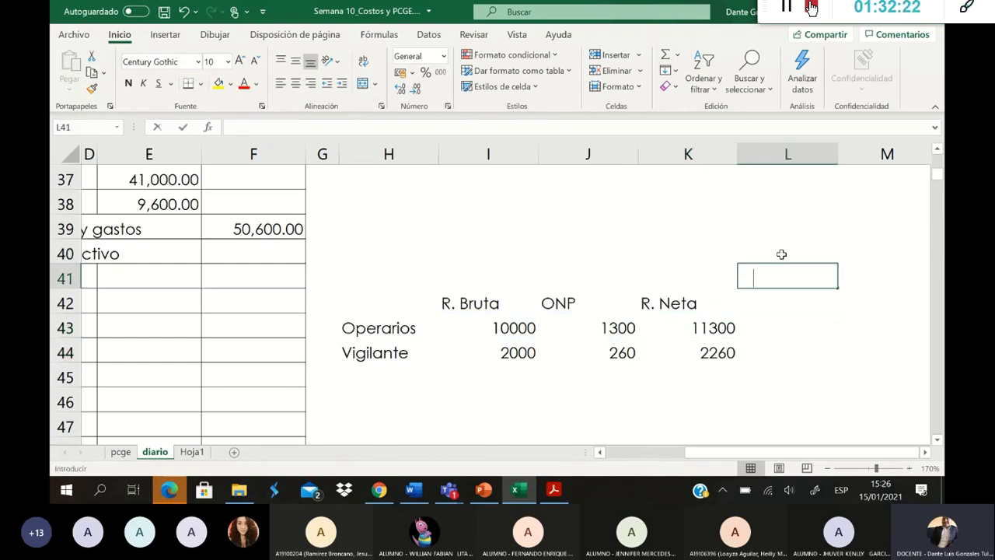
pyautogui.write('Cargas Sociales - Beneficios Sociales')
pyautogui.press('Return')
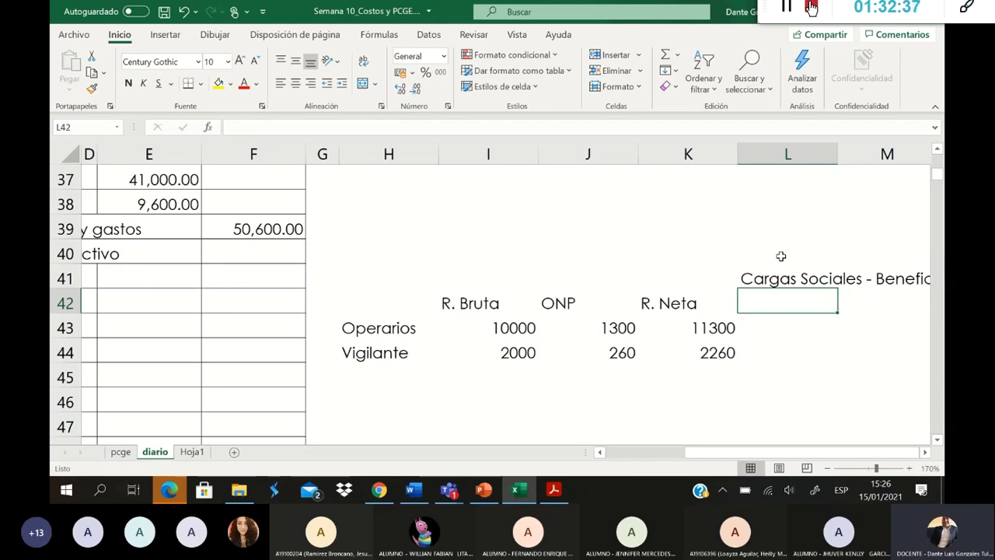
# Step: Add the column headings "Grat" in cell L42 and "Bonificación" in cell M42
pyautogui.write('Grat')
pyautogui.press('Tab')
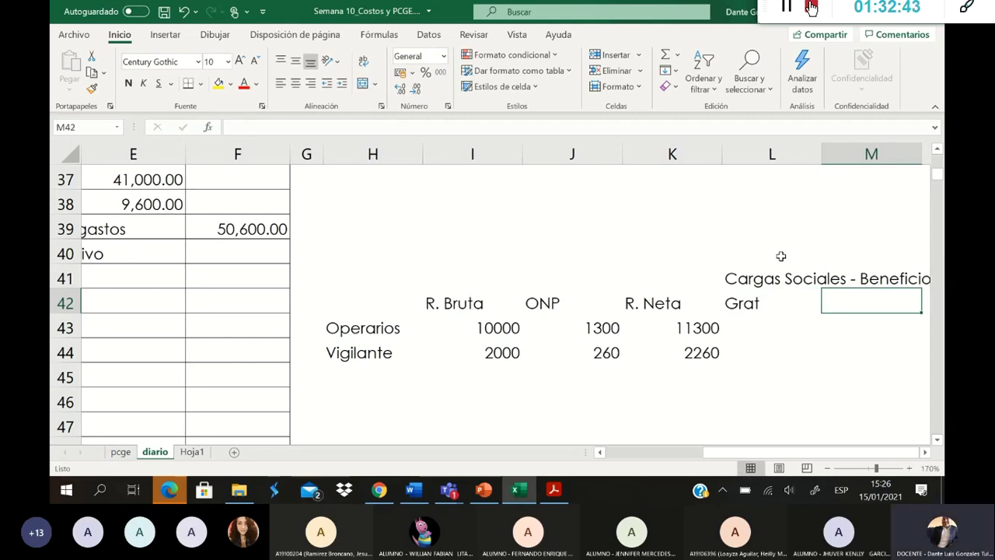
pyautogui.write('Bo')
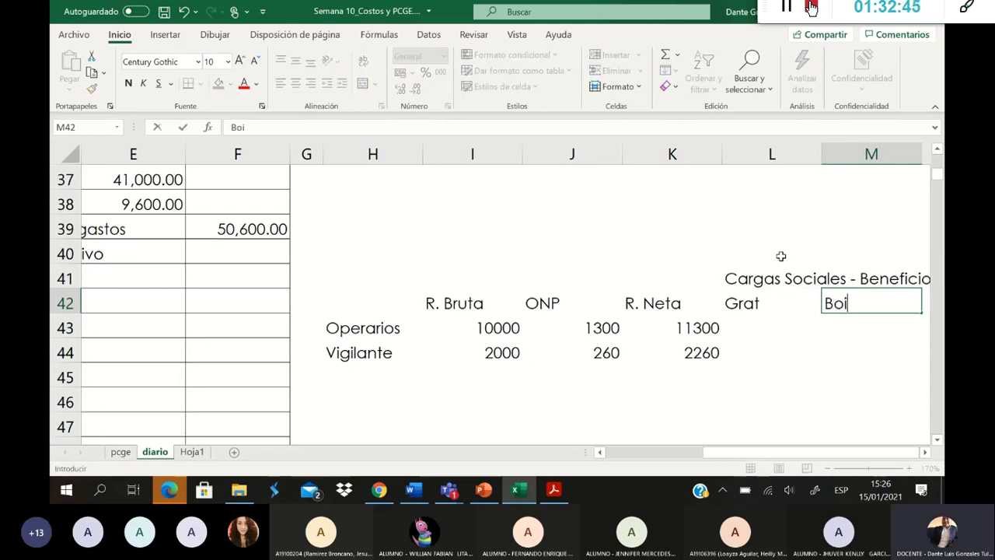
pyautogui.write('nific')
pyautogui.press('BackSpace')
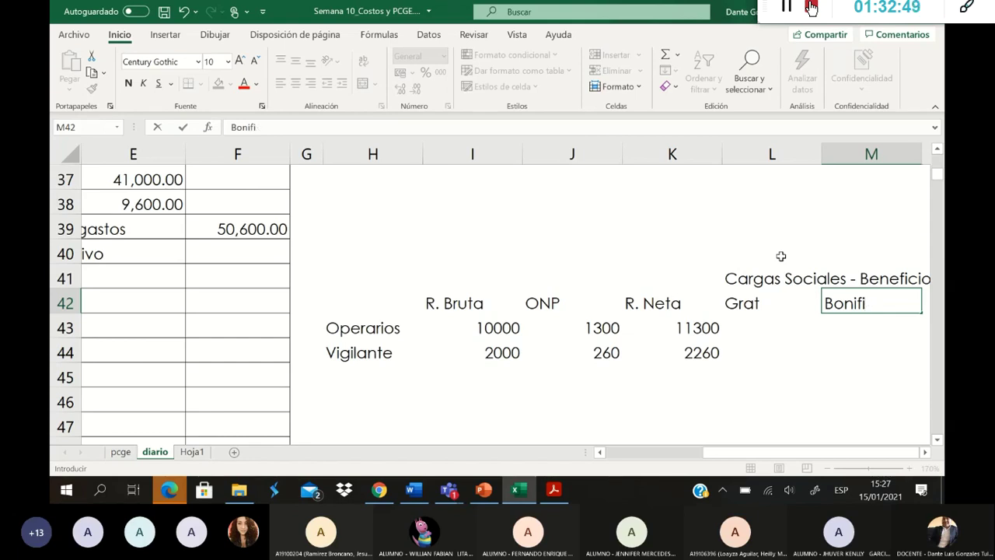
pyautogui.write('cación')
pyautogui.press('Tab')
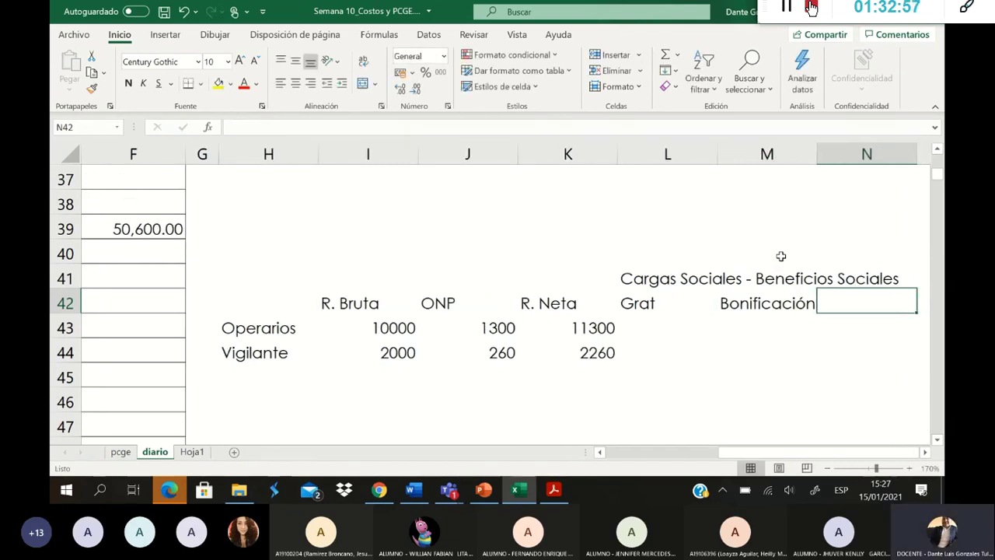
# Step: Add the column headings "CTS" in cell N42 and "EsSalud" in cell O42
pyautogui.write('CTS')
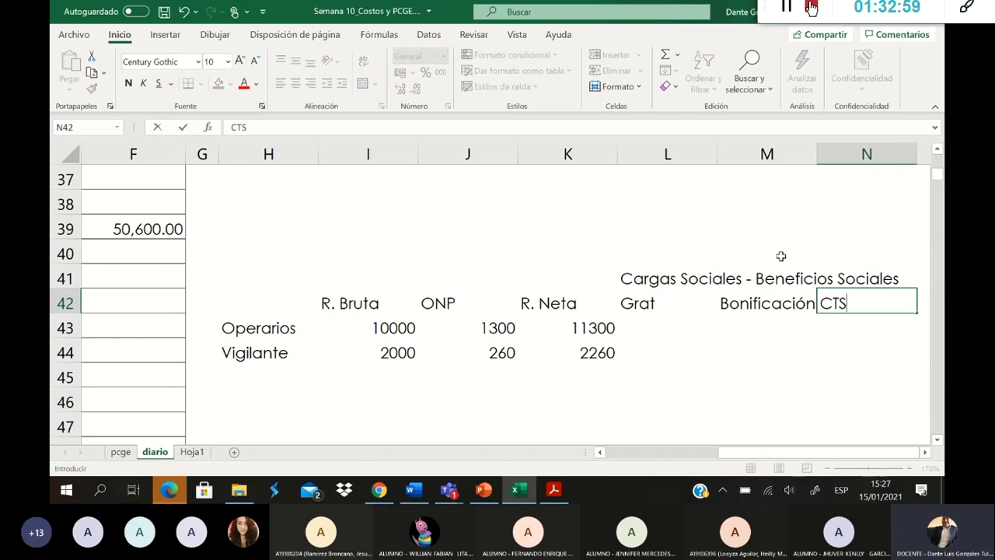
pyautogui.press('Tab')
pyautogui.write('ES')
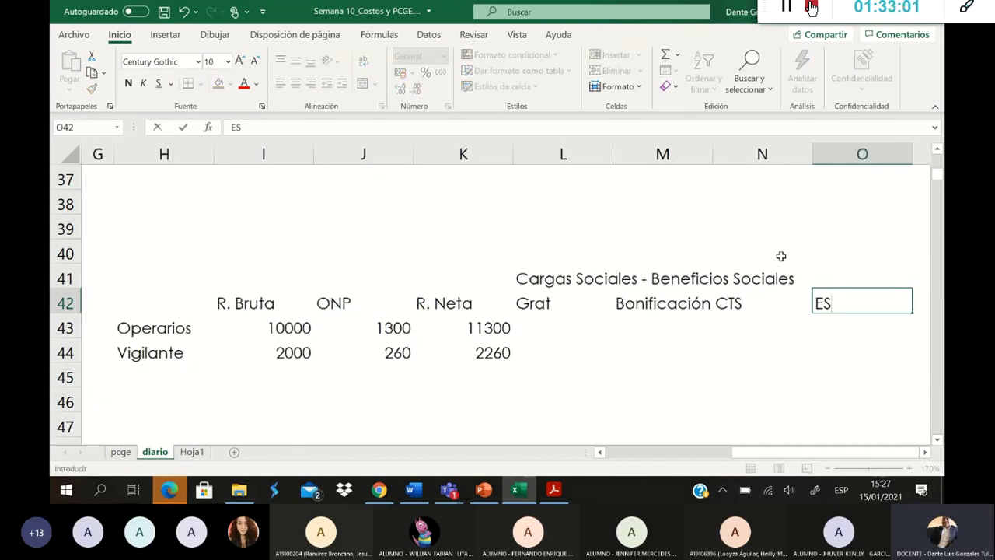
pyautogui.press('BackSpace')
pyautogui.write('sSalud')
pyautogui.press('Return')
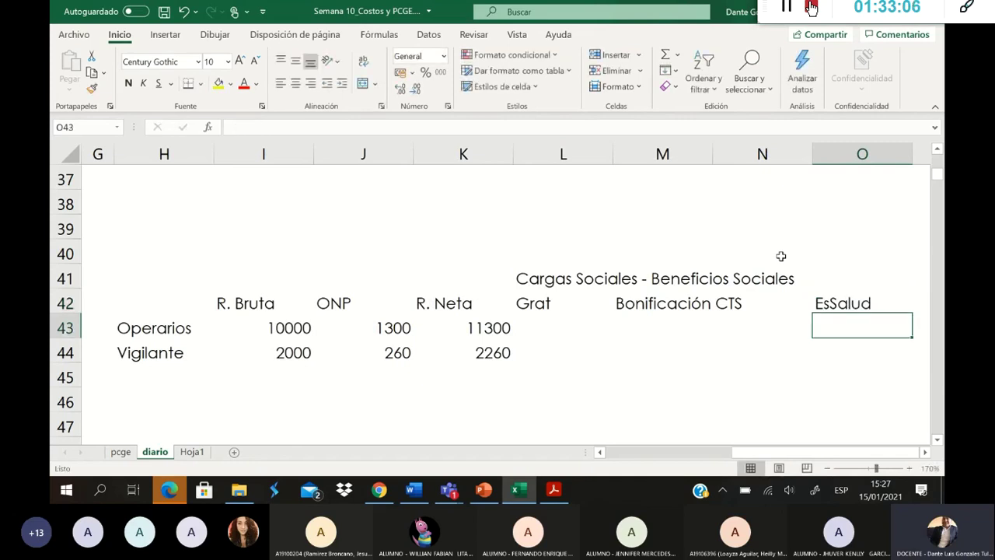
# Step: Move the "Cargas Sociales - Beneficios Sociales" heading up to L40 and select the emptied cell L41
pyautogui.click(554, 278)
pyautogui.moveTo(564, 267); pyautogui.dragTo(573, 256)
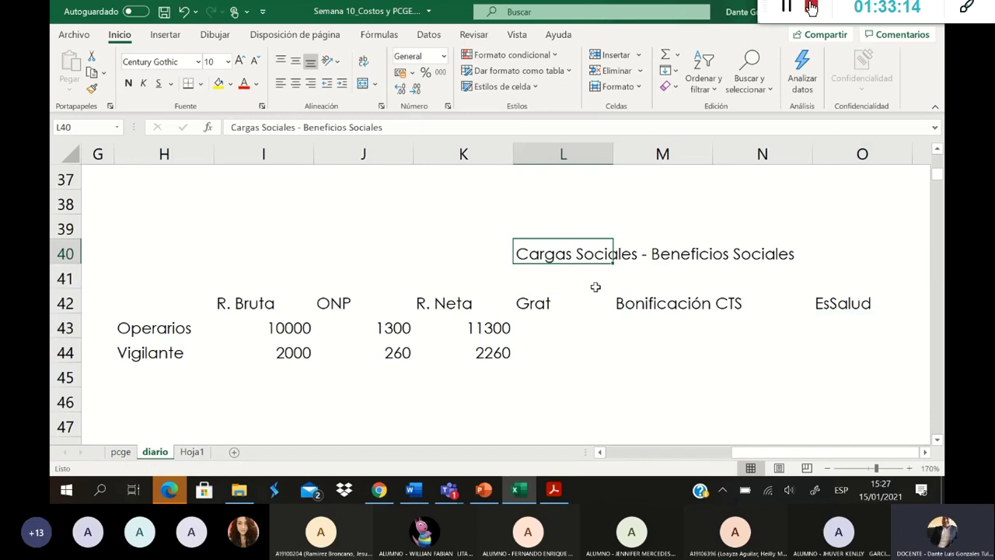
pyautogui.moveTo(818, 455)
pyautogui.mouseDown()
pyautogui.moveTo(803, 451)
pyautogui.moveTo(818, 454)
pyautogui.mouseUp()
pyautogui.click(560, 293)
pyautogui.click(557, 272)
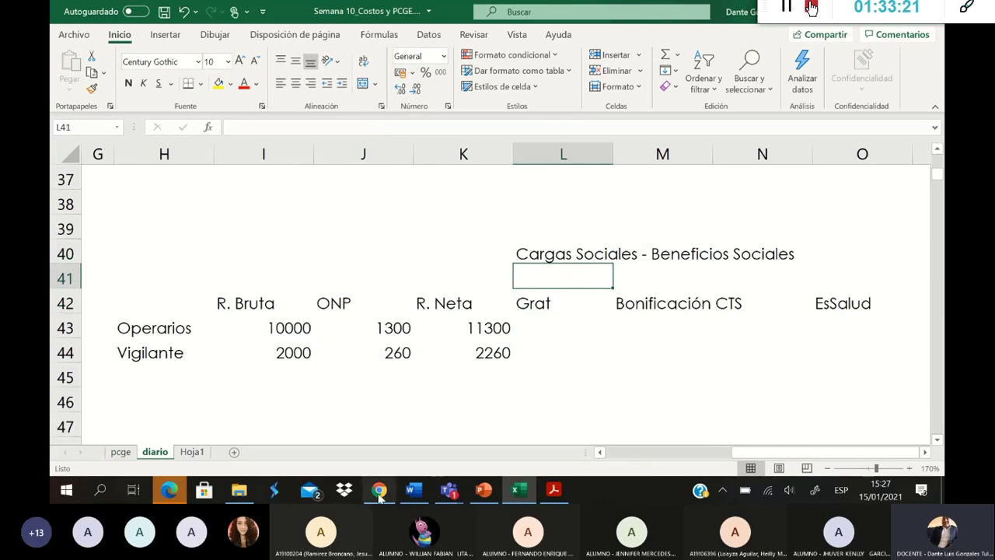
# Step: Open the workbook S6-7_Mano de obra.xlsx from the TM folder and return to the journal workbook
pyautogui.click(239, 489)
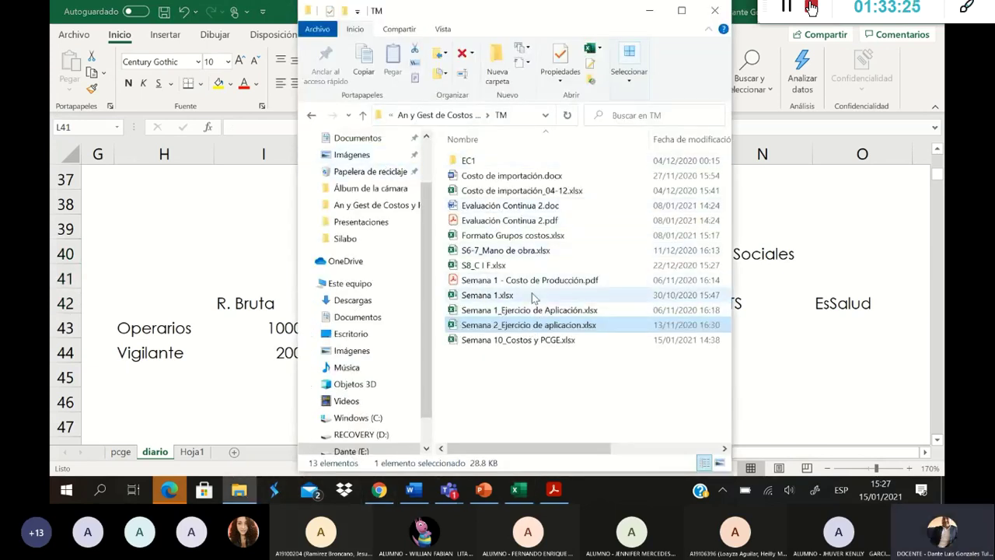
pyautogui.click(521, 257)
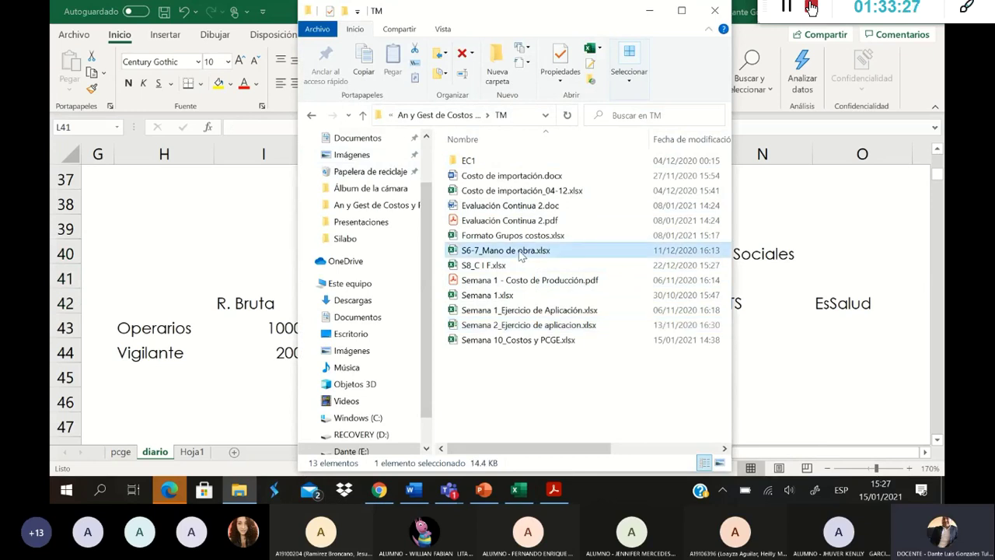
pyautogui.doubleClick(521, 257)
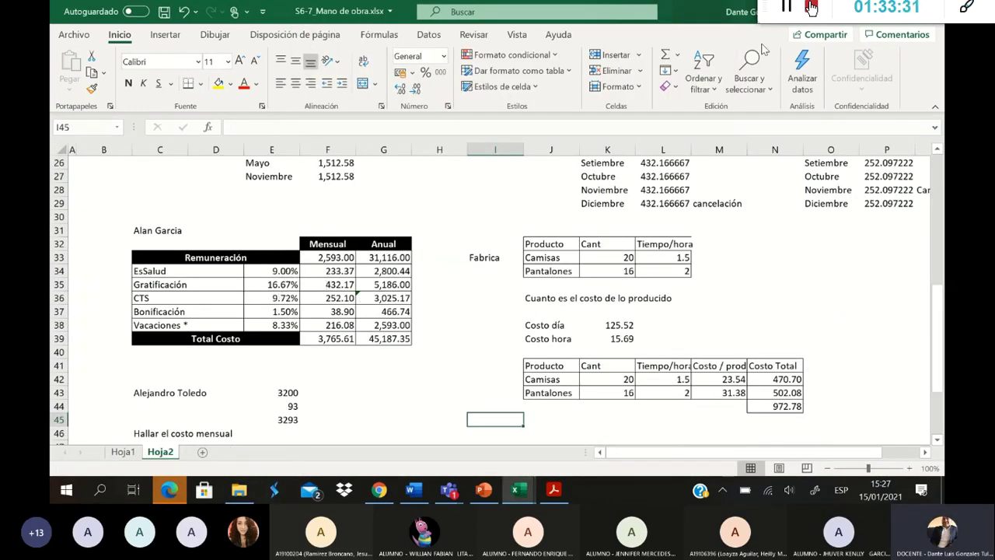
pyautogui.hotkey('ctrl', 'Tab')
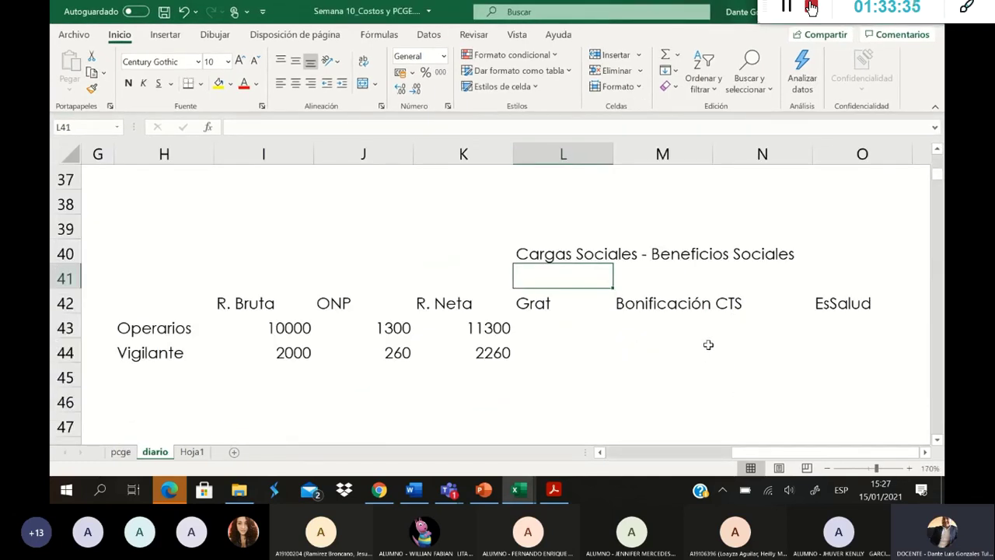
pyautogui.click(552, 325)
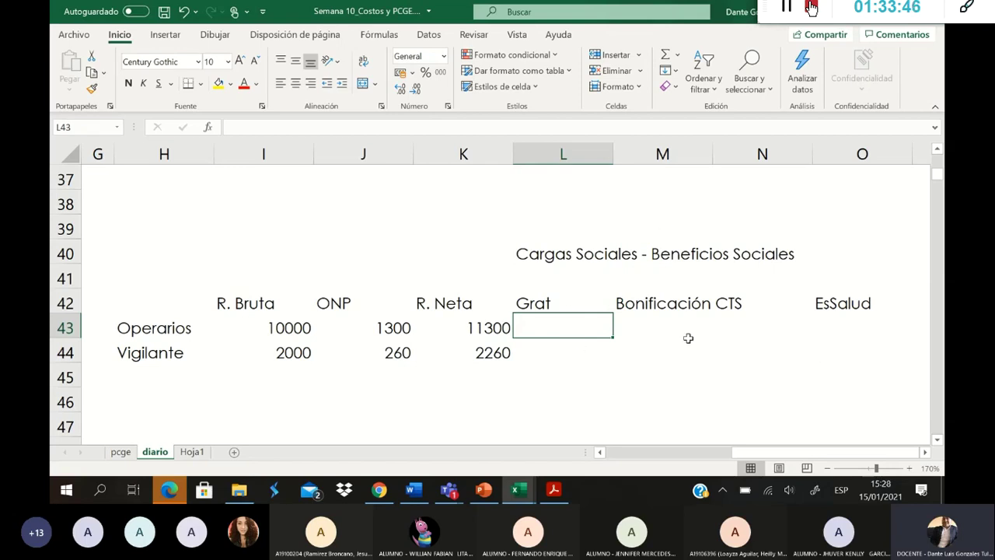
pyautogui.click(596, 293)
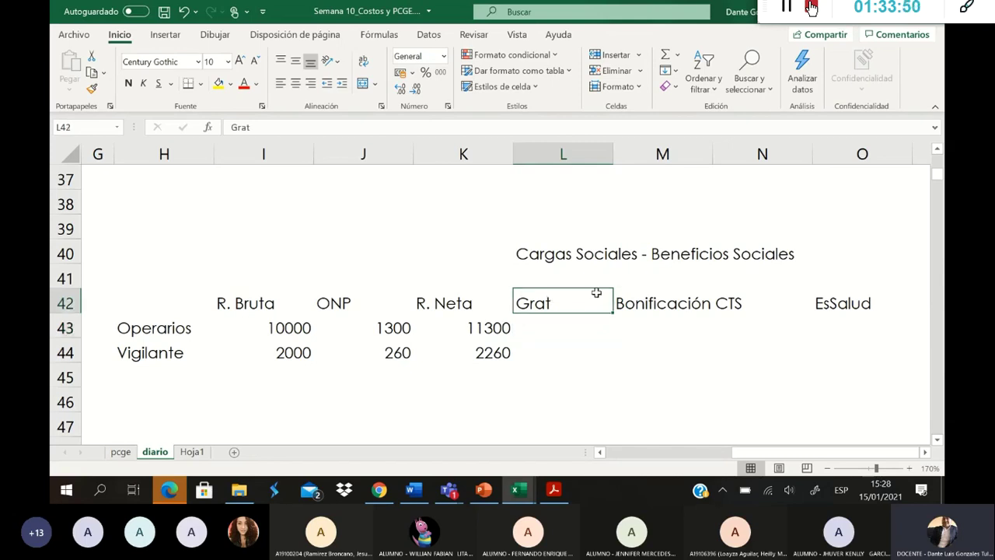
pyautogui.click(637, 292)
pyautogui.click(753, 295)
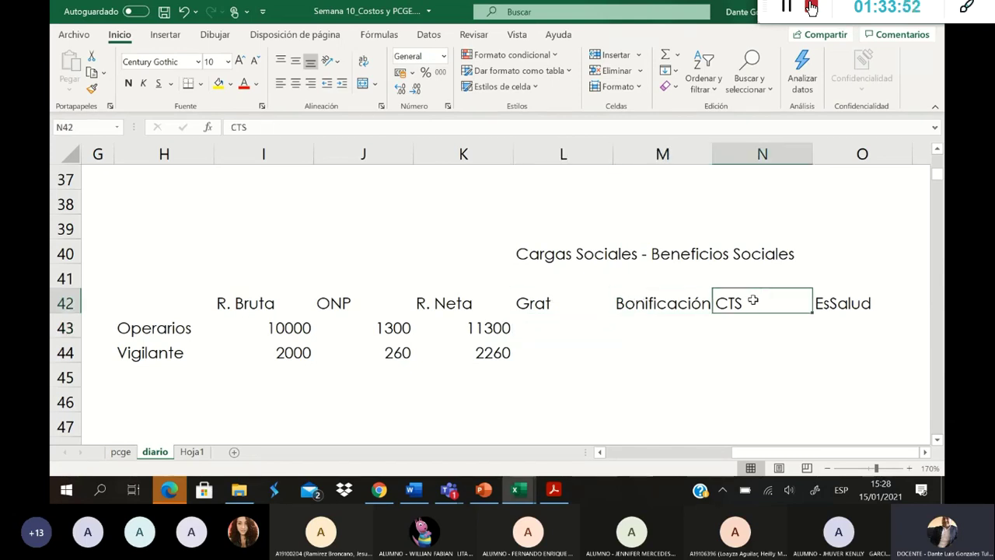
pyautogui.click(850, 306)
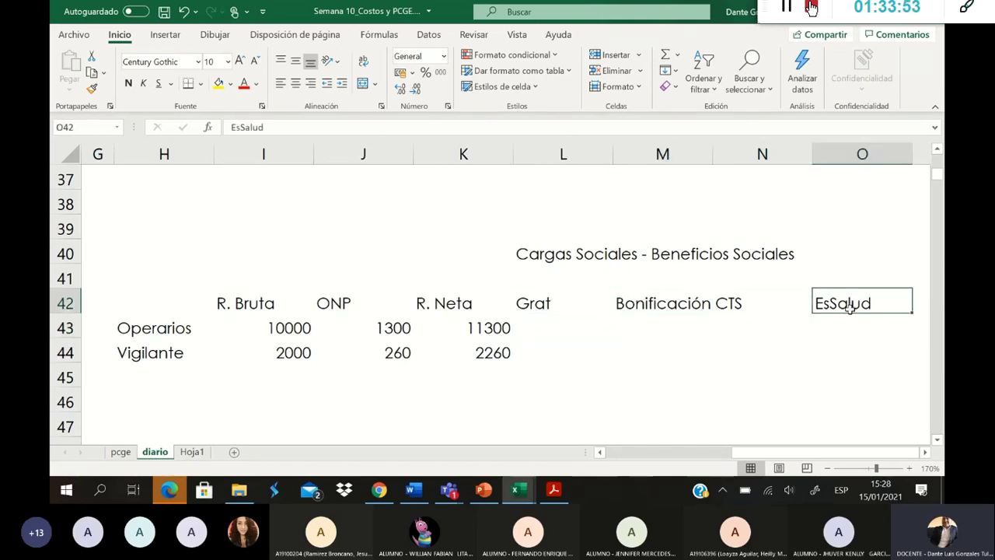
# Step: Review the social benefit percentages on Hoja2 of S6-7_Mano de obra.xlsx and return to the diario sheet
pyautogui.click(510, 490)
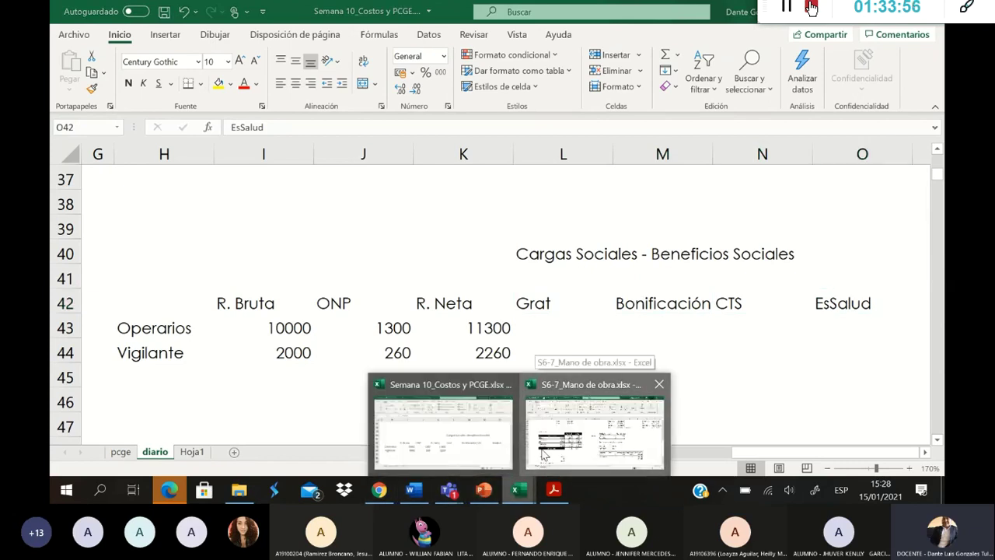
pyautogui.click(544, 455)
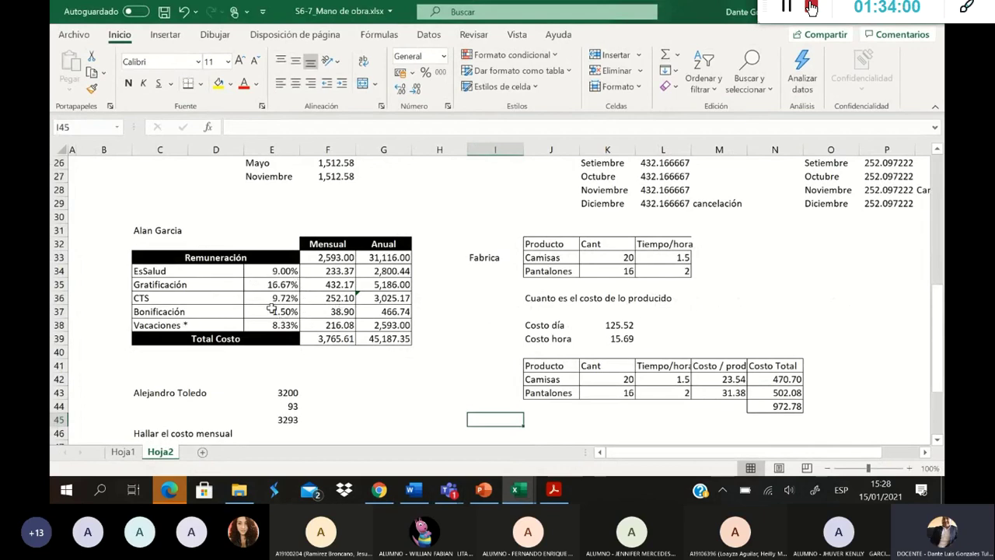
pyautogui.scroll(8, 272, 308)
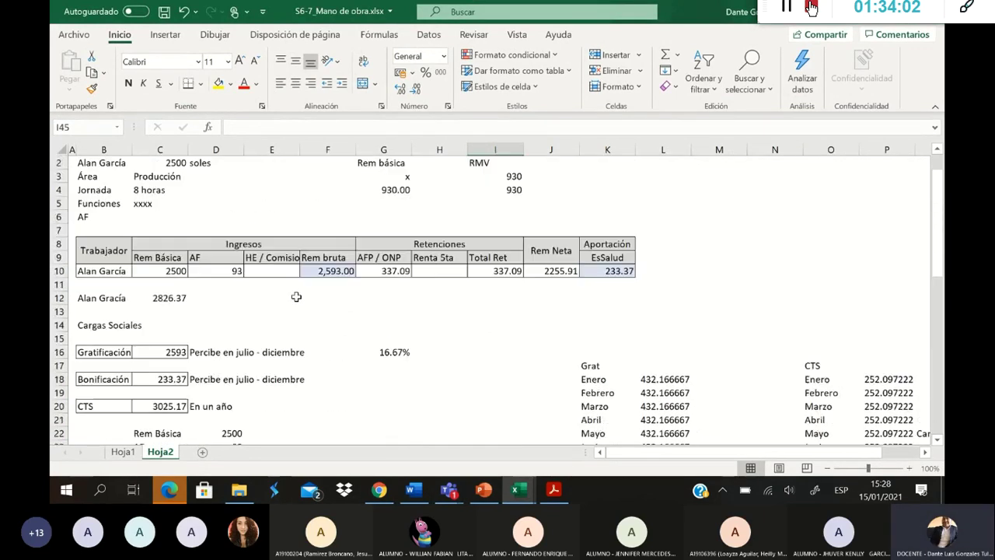
pyautogui.scroll(-9, 294, 299)
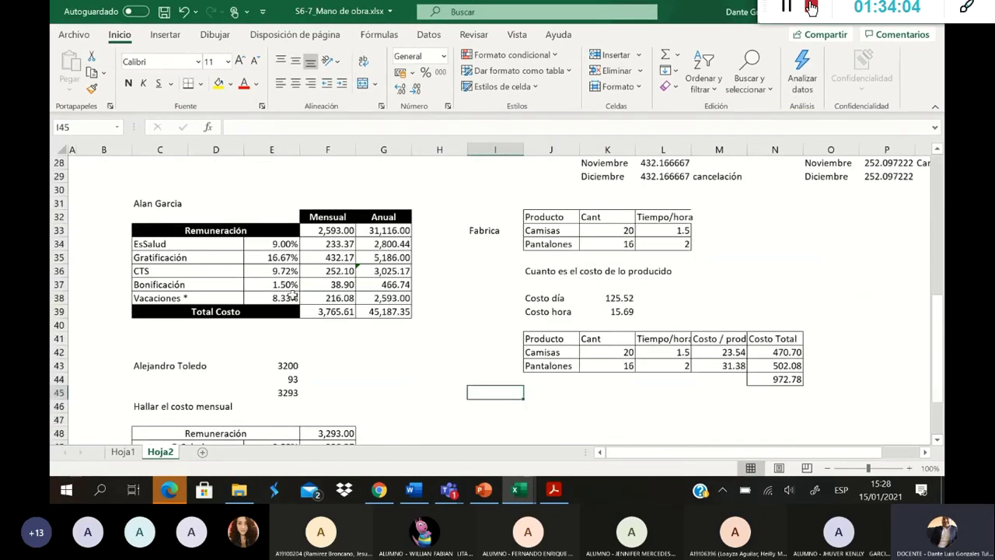
pyautogui.hotkey('alt', 'Tab')
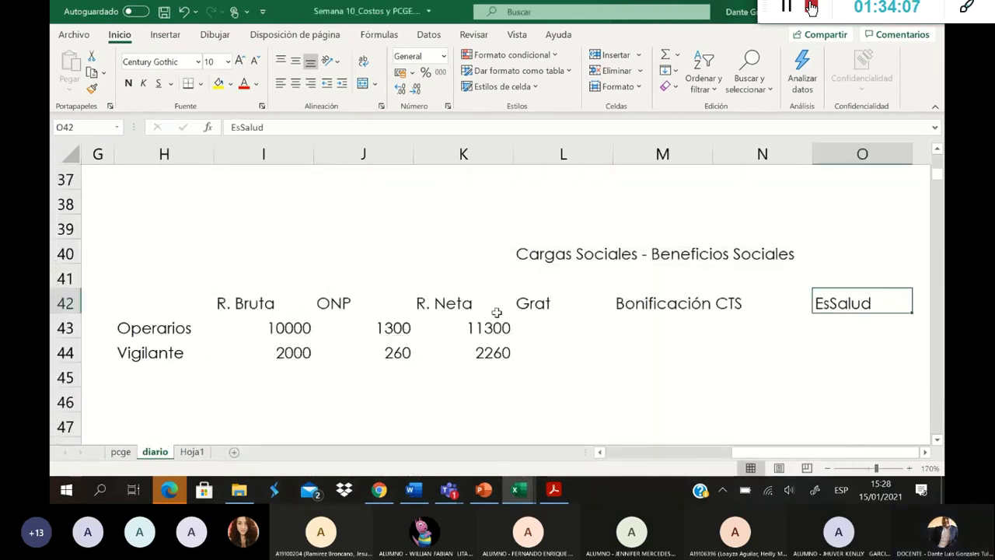
# Step: Enter the EsSalud rate of 9% in cell O41, above its heading
pyautogui.click(537, 282)
pyautogui.click(837, 282)
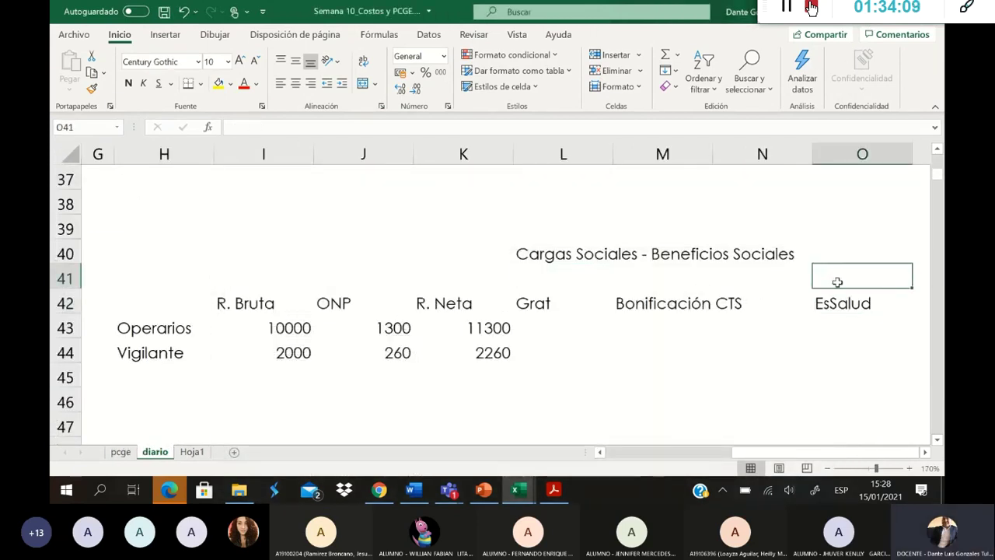
pyautogui.write('9%')
pyautogui.press('Return')
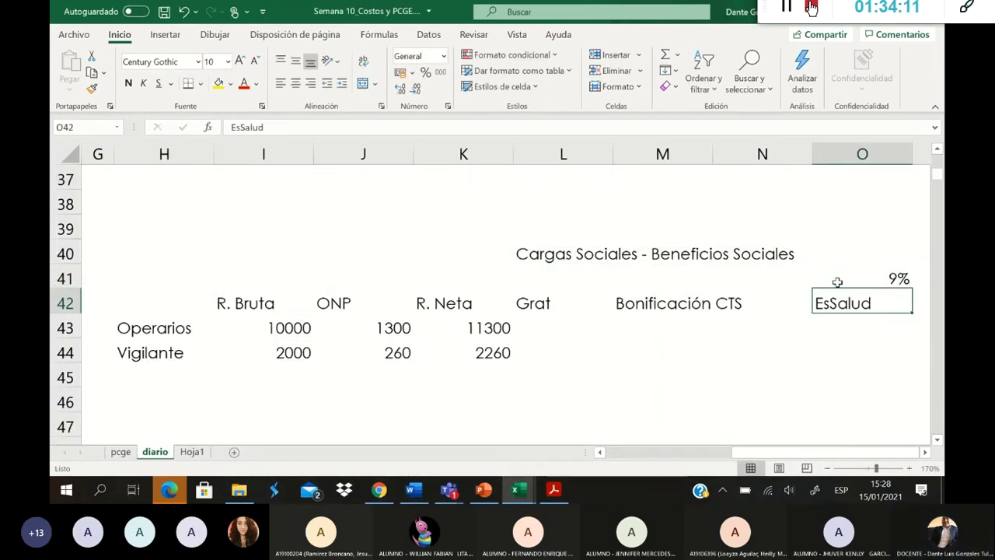
# Step: Enter 16.67% in cell N41, above the CTS heading
pyautogui.press('Up')
pyautogui.press('Left')
pyautogui.write('16')
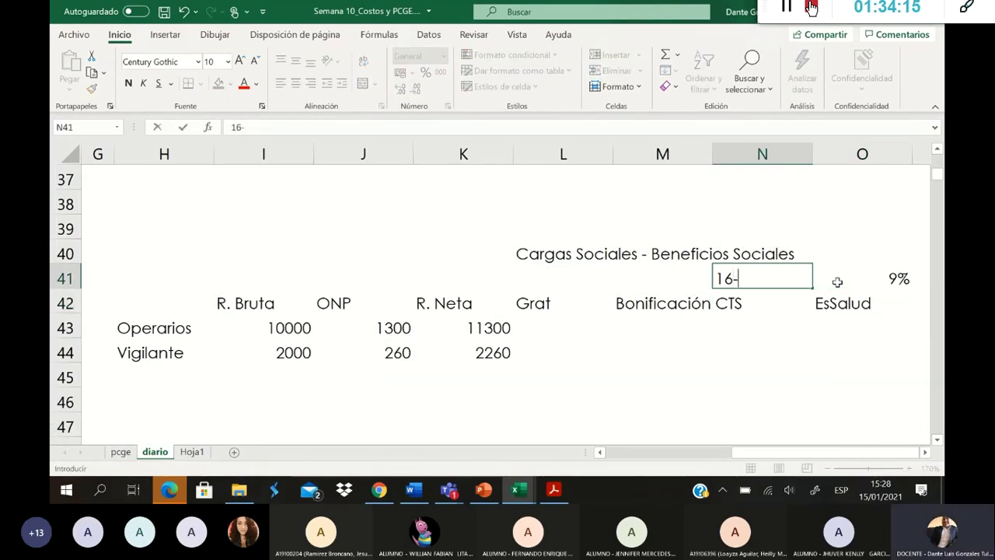
pyautogui.write('-67%')
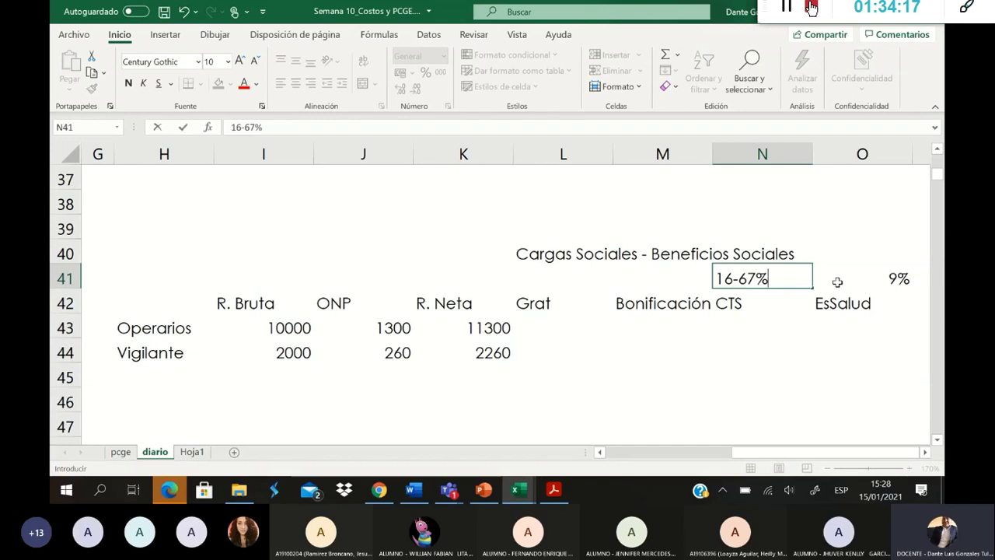
pyautogui.press('Left')
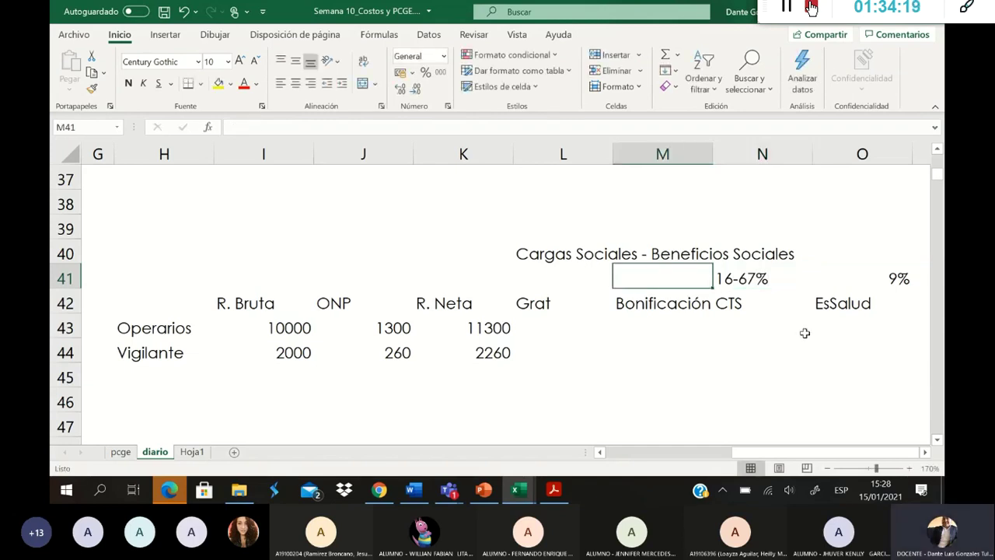
pyautogui.doubleClick(734, 280)
pyautogui.press('BackSpace')
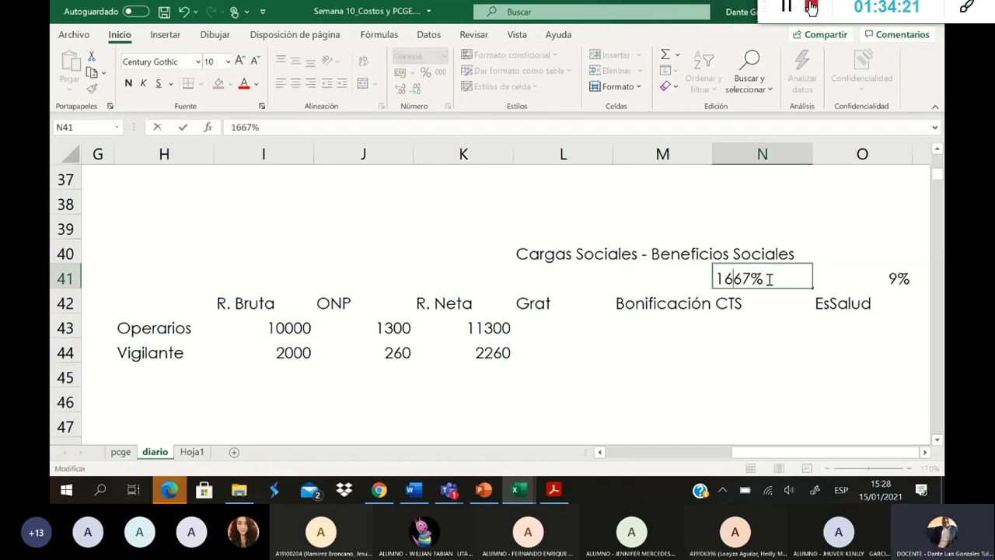
pyautogui.write('.')
pyautogui.press('Return')
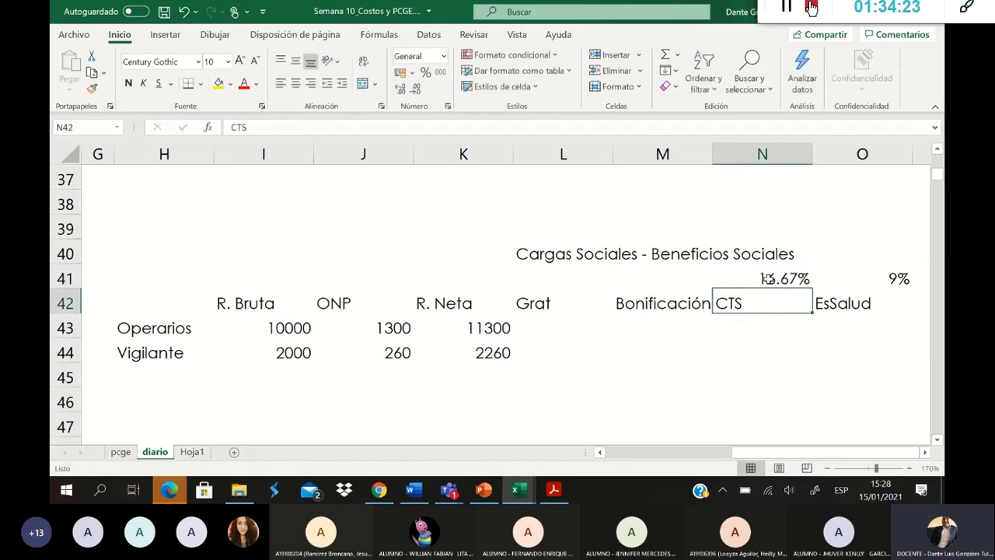
# Step: Enter the Bonificación rate of 1.5% in cell M41, above its heading
pyautogui.press('Left')
pyautogui.press('Up')
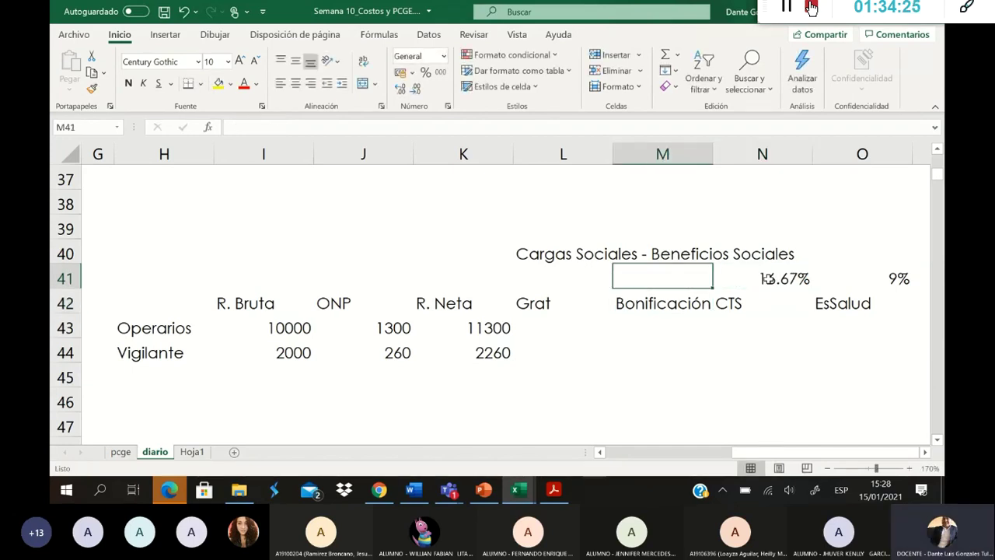
pyautogui.write('1.5%')
pyautogui.hotkey('ctrl', 'Return')
pyautogui.press('Return')
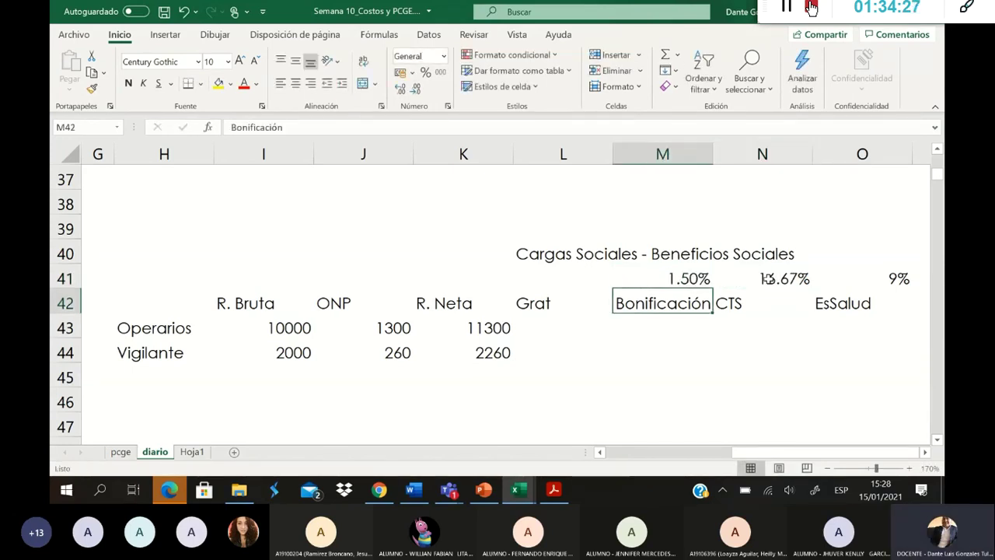
# Step: Check the Gratificación and CTS percentages in the S6-7_Mano de obra.xlsx rate table and return to the diario sheet
pyautogui.press('Left')
pyautogui.press('Up')
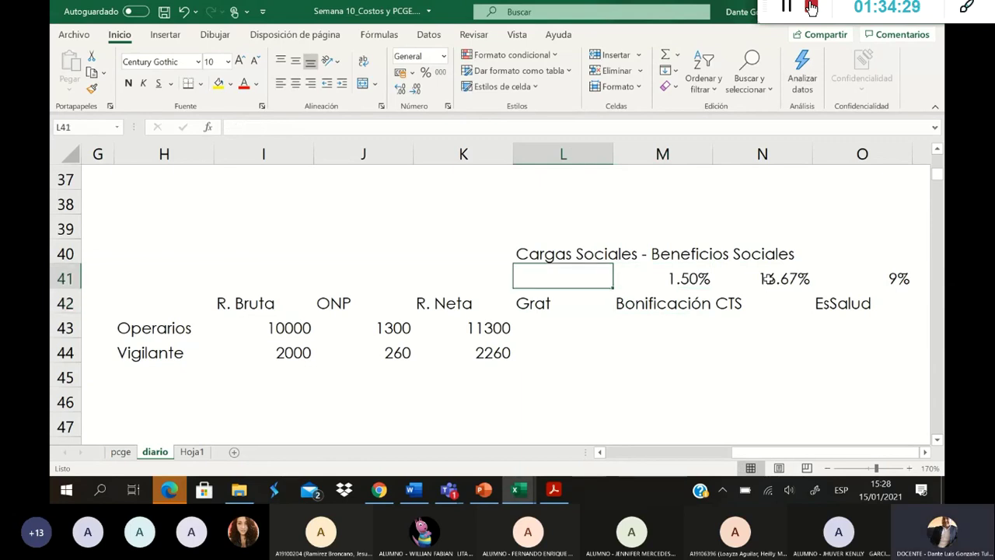
pyautogui.click(514, 487)
pyautogui.click(628, 422)
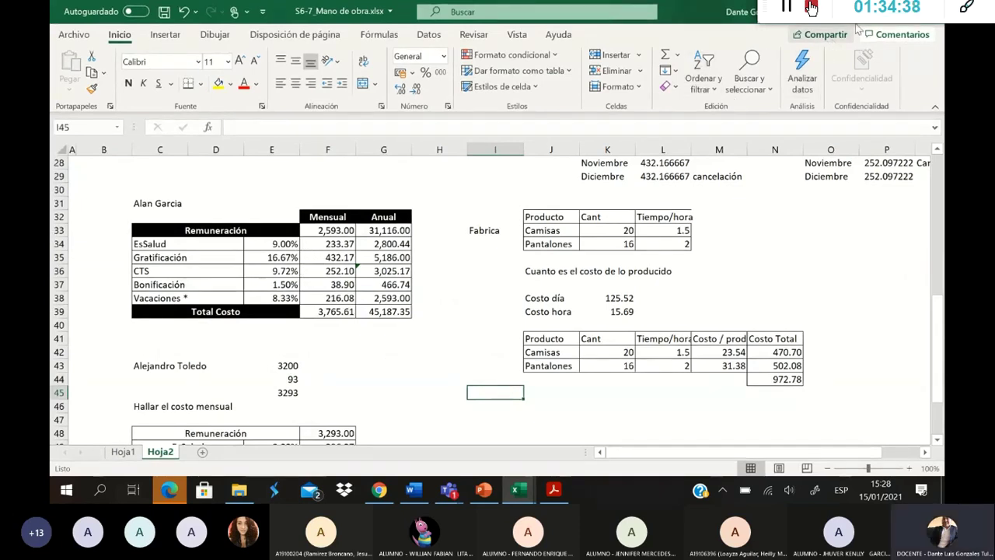
pyautogui.hotkey('alt', 'Tab')
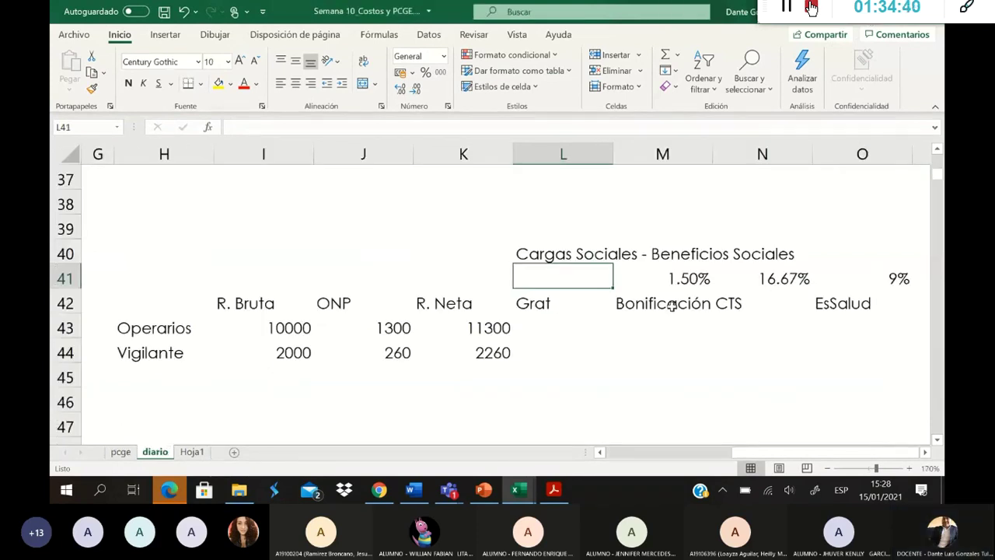
# Step: Move the 16.67% rate from cell N41 to L41, above the Grat heading
pyautogui.click(767, 279)
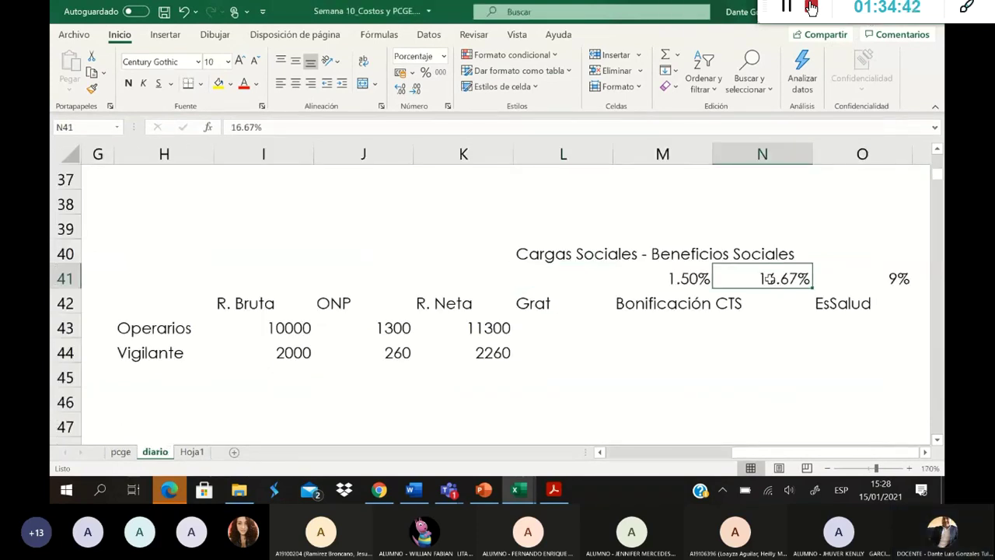
pyautogui.hotkey('ctrl', 'c')
pyautogui.click(522, 280)
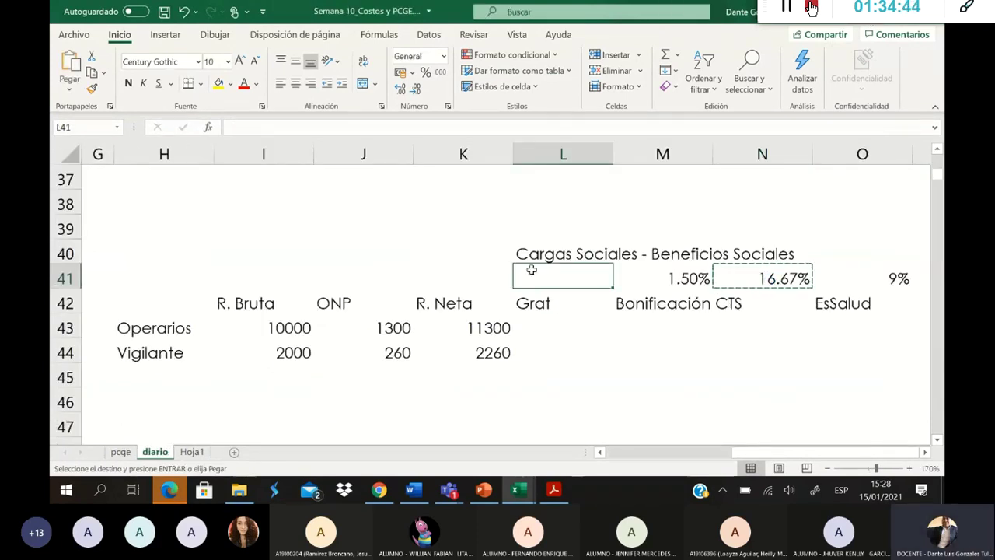
pyautogui.hotkey('ctrl', 'v')
# Step: Enter the CTS rate of 9.72% in cell N41
pyautogui.click(793, 275)
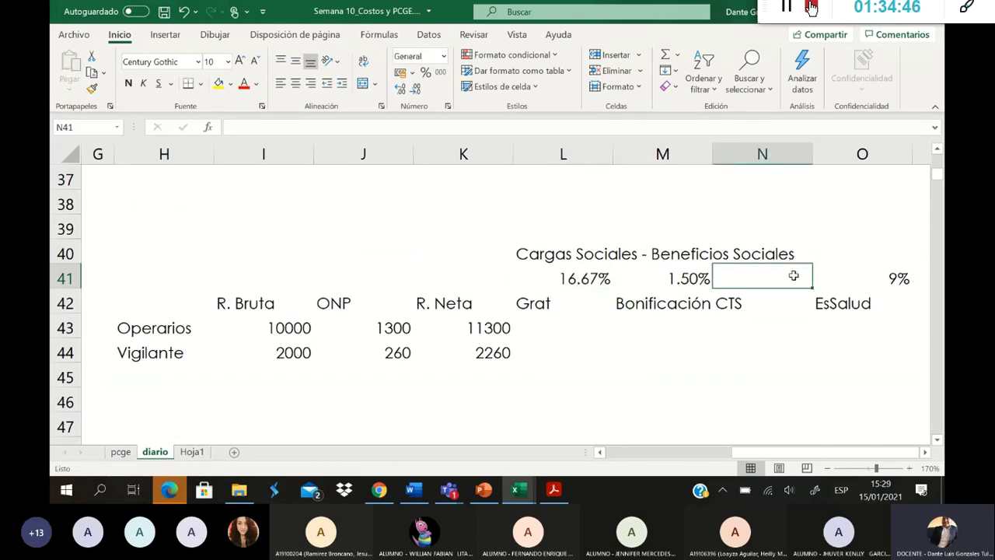
pyautogui.write('9.7')
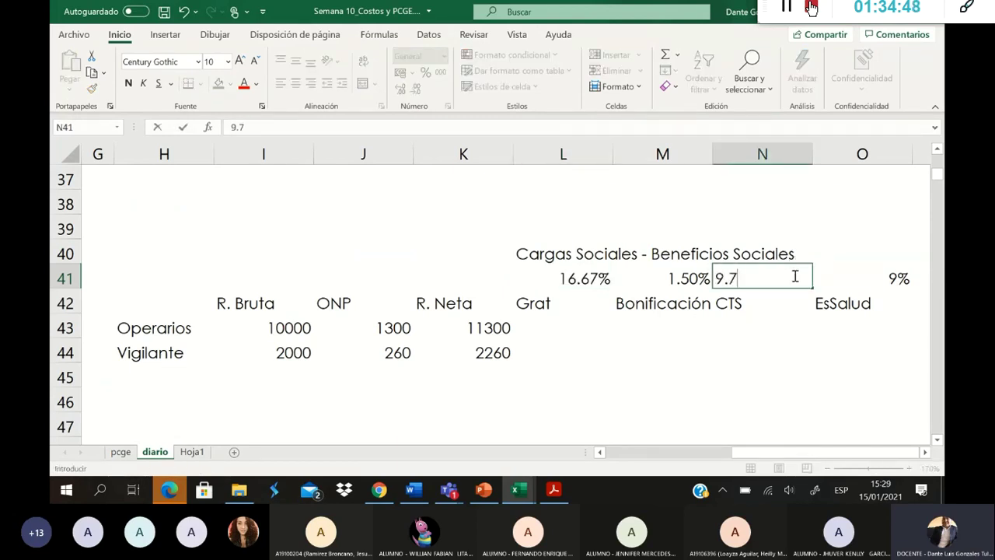
pyautogui.write('2%')
pyautogui.press('Return')
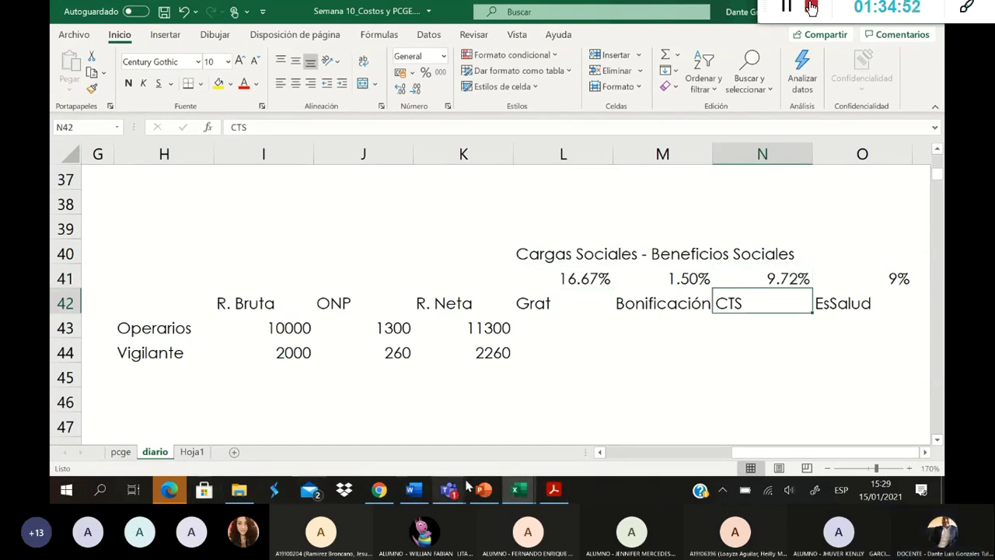
# Step: Compare the rates in row 41, including EsSalud, with the rate table in S6-7_Mano de obra.xlsx
pyautogui.click(536, 492)
pyautogui.click(595, 432)
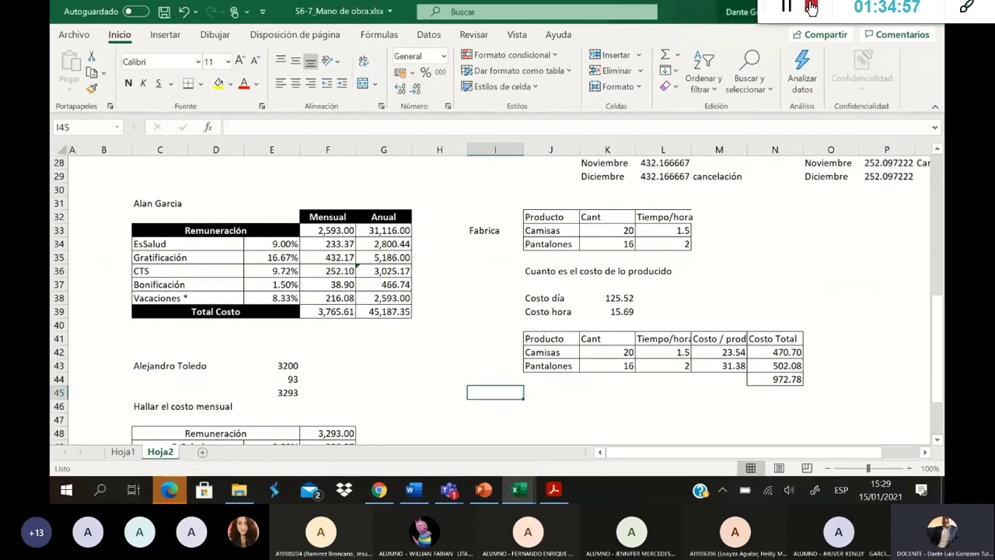
pyautogui.hotkey('alt', 'Tab')
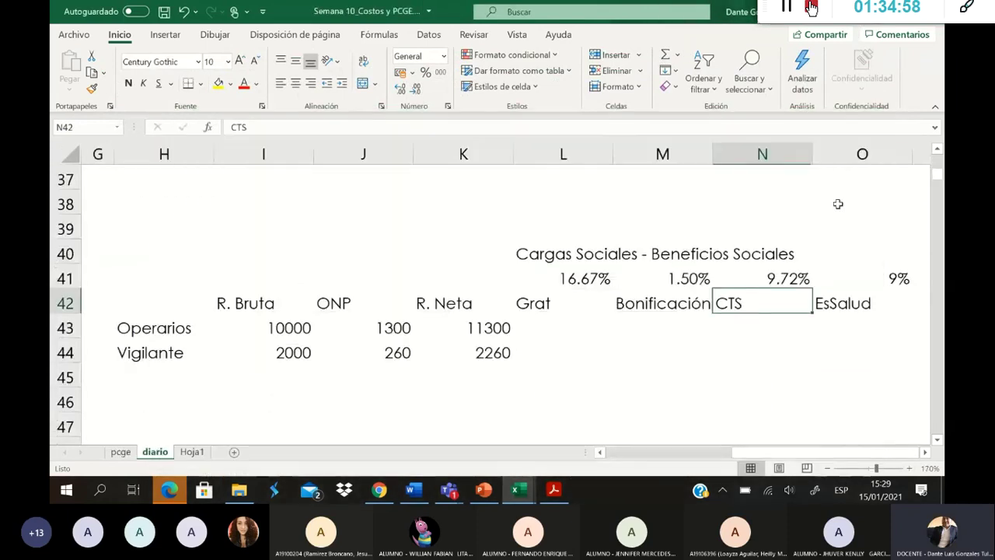
pyautogui.click(884, 283)
pyautogui.click(873, 307)
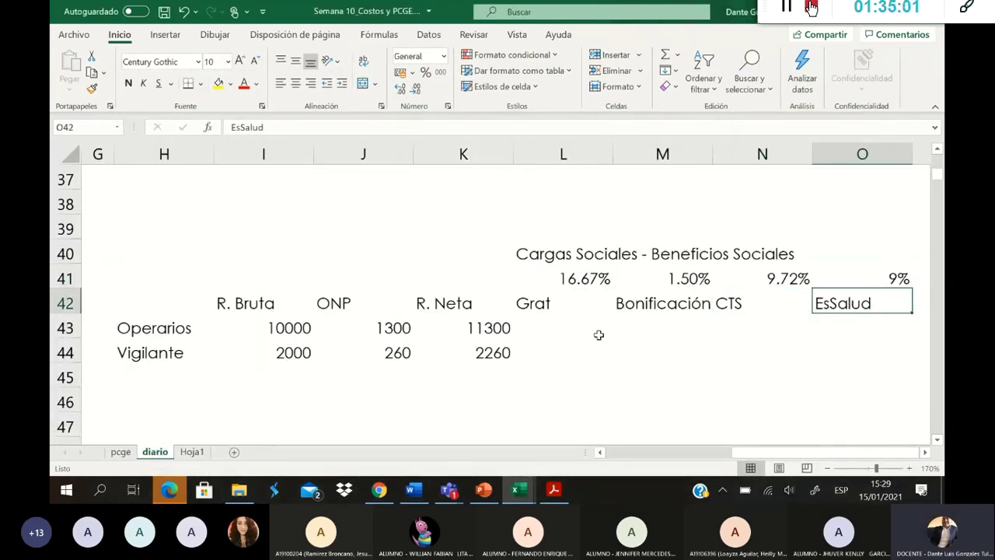
# Step: Calculate the operators' Grat in L43 by multiplying gross pay by the rate above, with the formula =I43*L41
pyautogui.click(576, 318)
pyautogui.write('=')
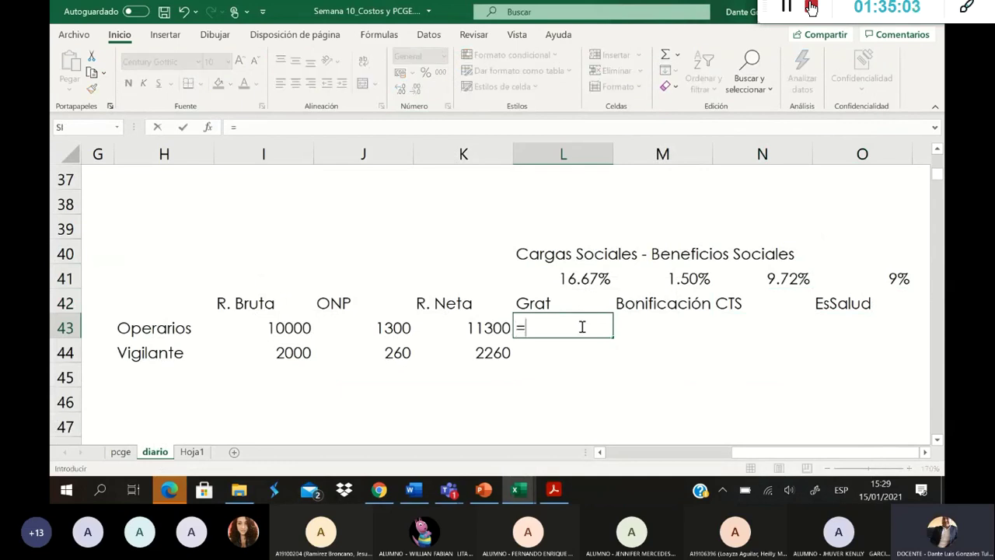
pyautogui.press('Left')
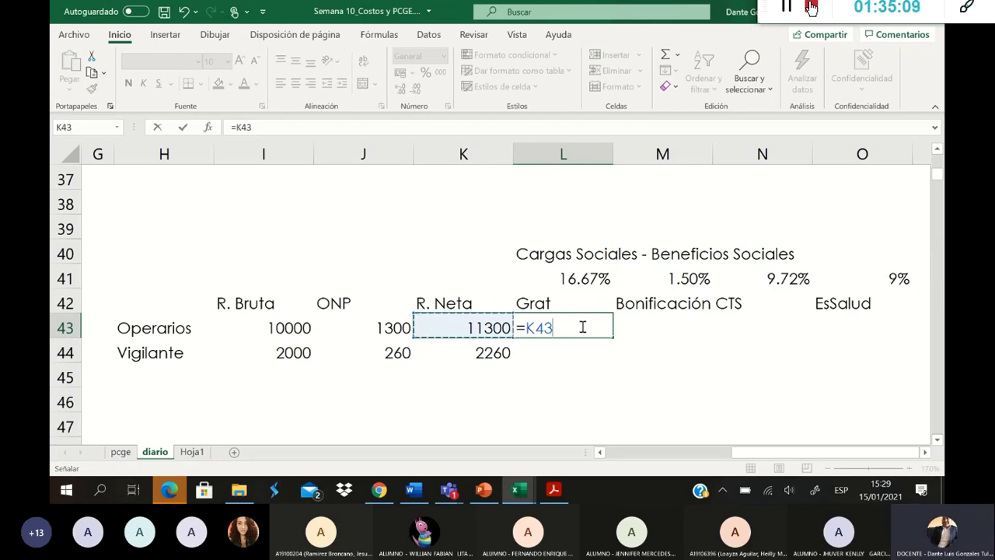
pyautogui.press('Left')
pyautogui.press('Left')
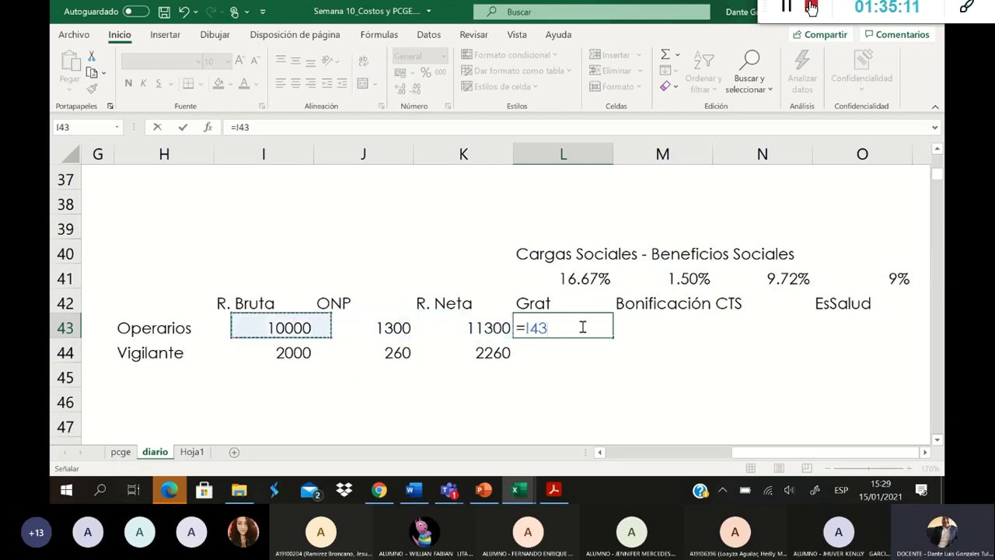
pyautogui.write('*')
pyautogui.click(582, 282)
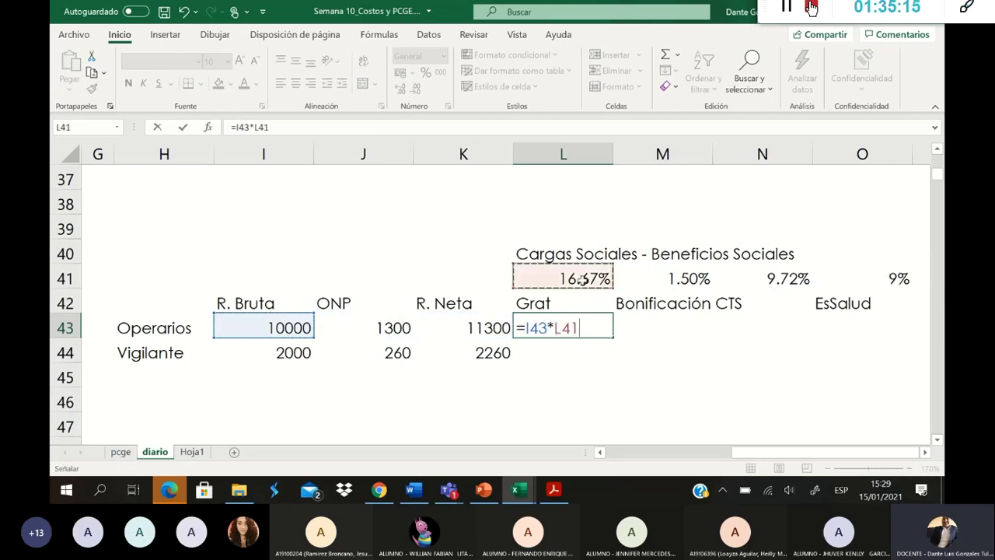
pyautogui.press('Return')
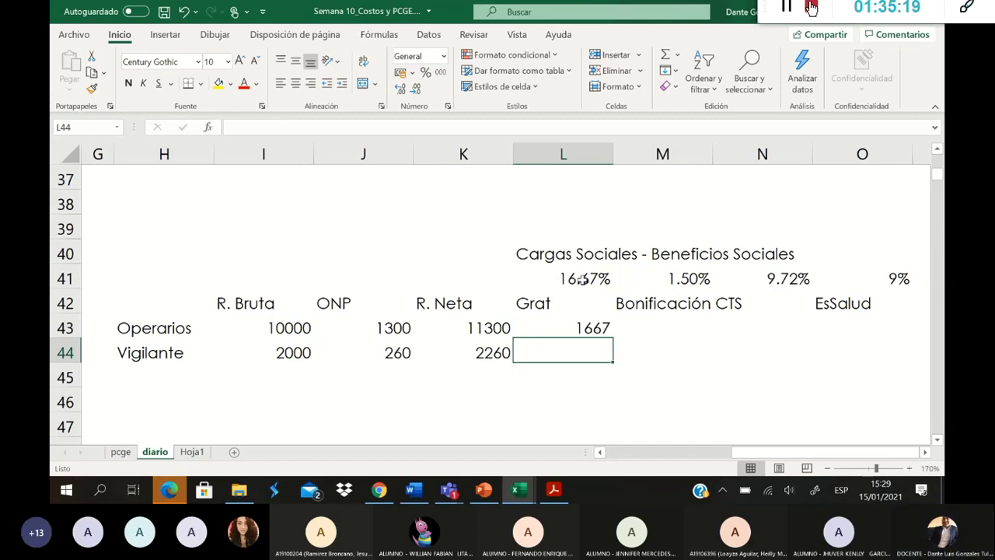
# Step: Make the gross pay reference absolute in L43 (=$I$43*L41) and fill the formula across to the EsSalud column, O43
pyautogui.click(584, 328)
pyautogui.doubleClick(545, 329)
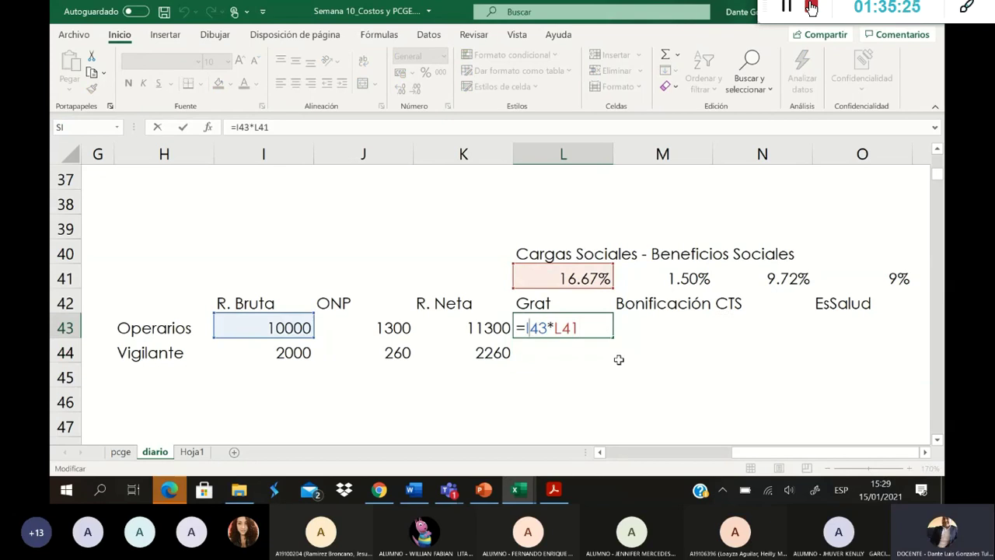
pyautogui.press('F4')
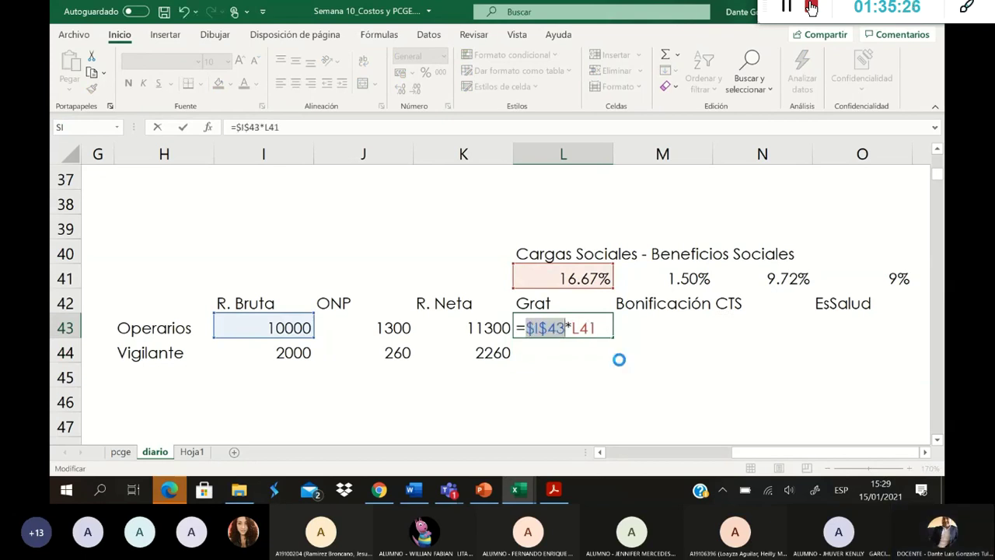
pyautogui.press('Return')
pyautogui.click(600, 327)
pyautogui.moveTo(614, 336); pyautogui.dragTo(882, 322)
pyautogui.click(601, 328)
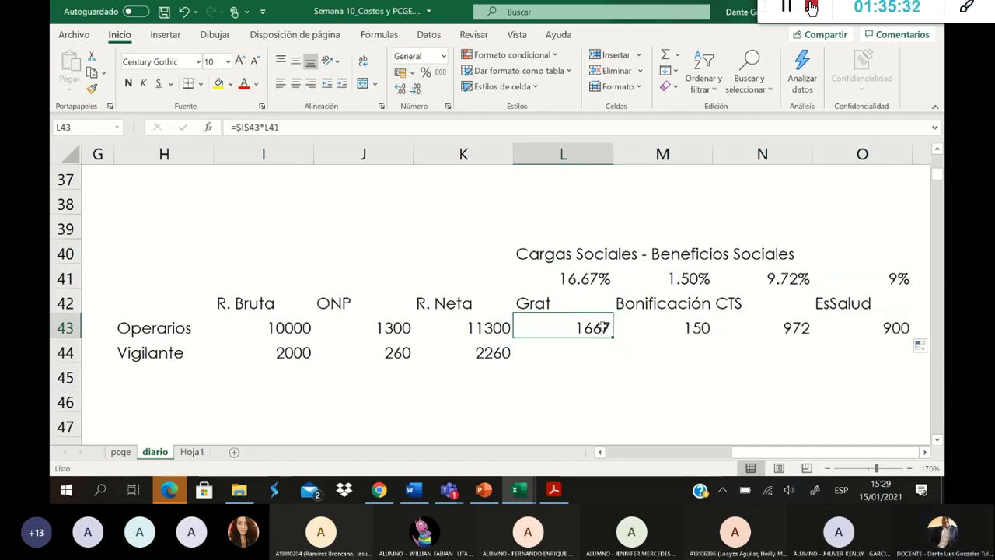
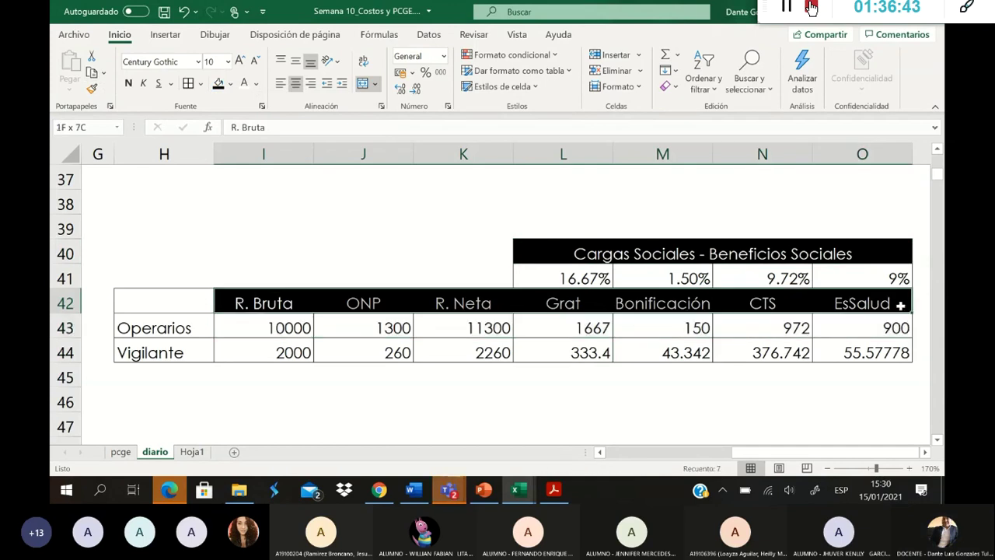
# Step: Apply bold to the payroll table headings from R. Bruta to EsSalud in row 42
pyautogui.click(129, 83)
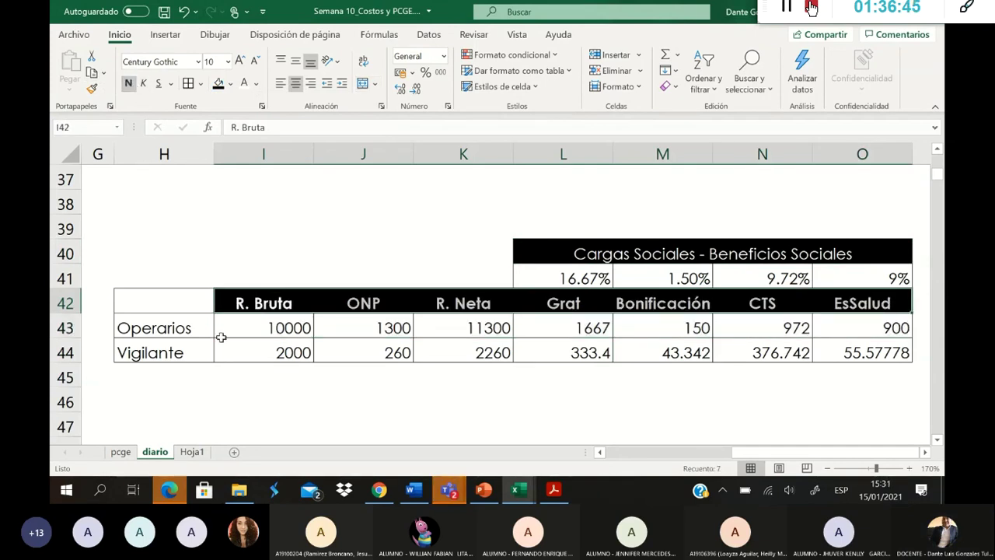
pyautogui.click(224, 376)
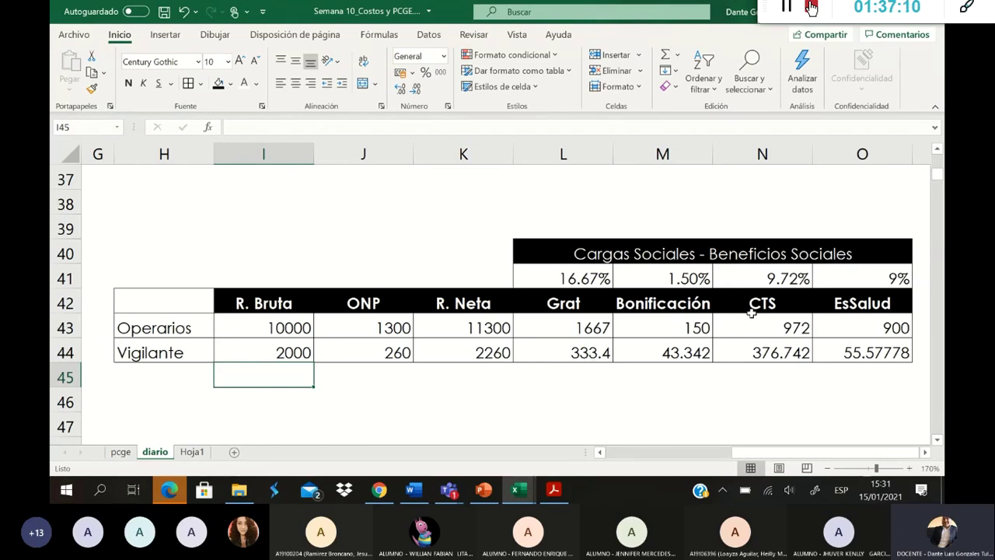
# Step: Review the payroll table headings and the operators' gross and net pay in row 43
pyautogui.click(917, 295)
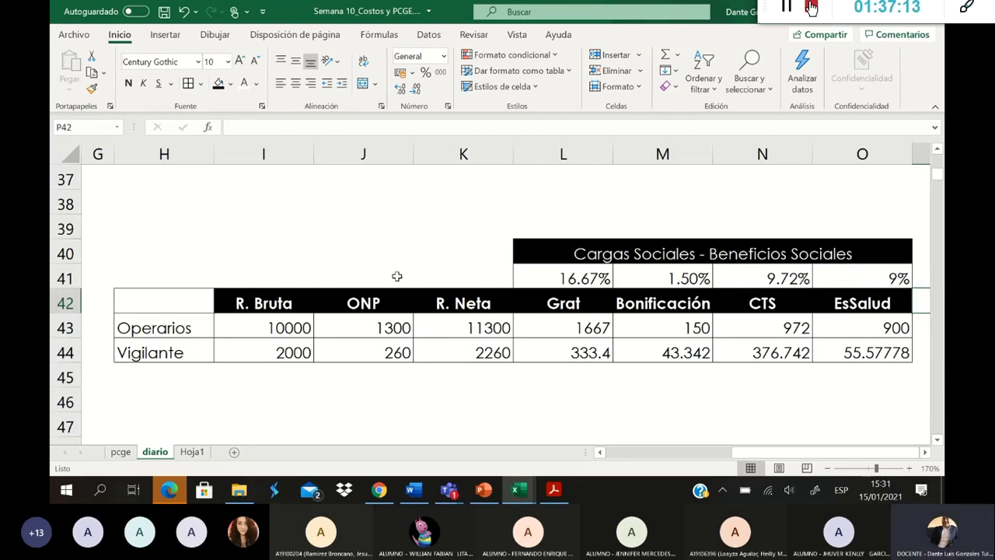
pyautogui.click(178, 330)
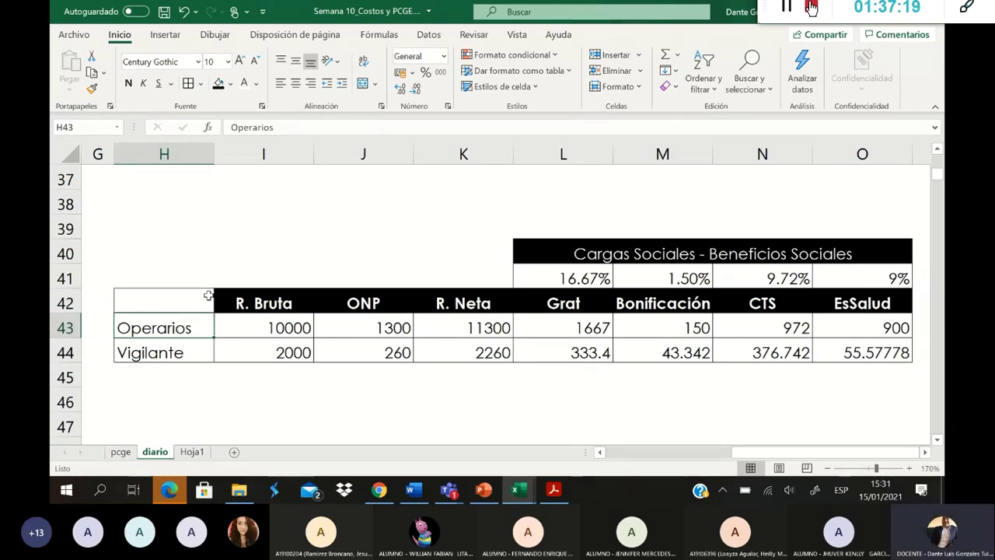
pyautogui.click(898, 303)
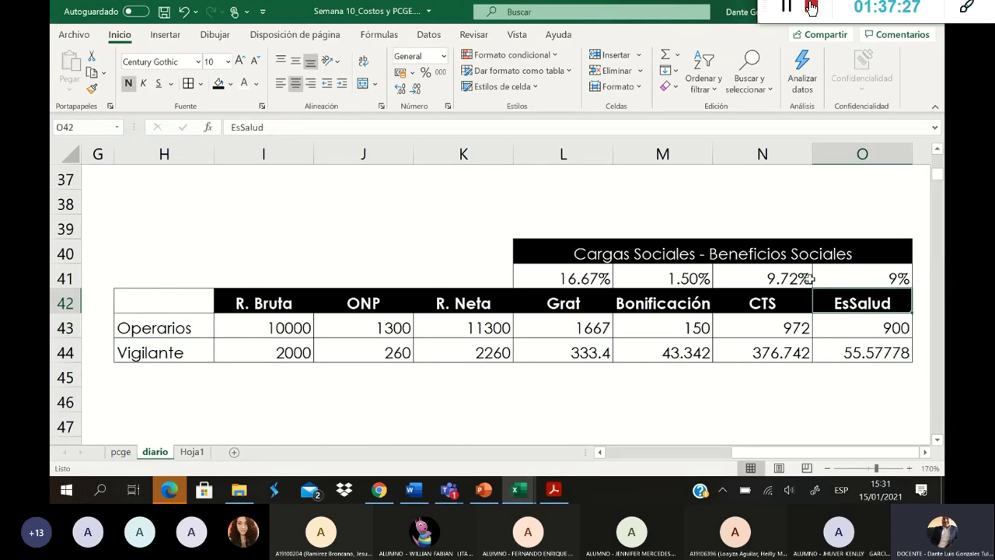
pyautogui.click(173, 330)
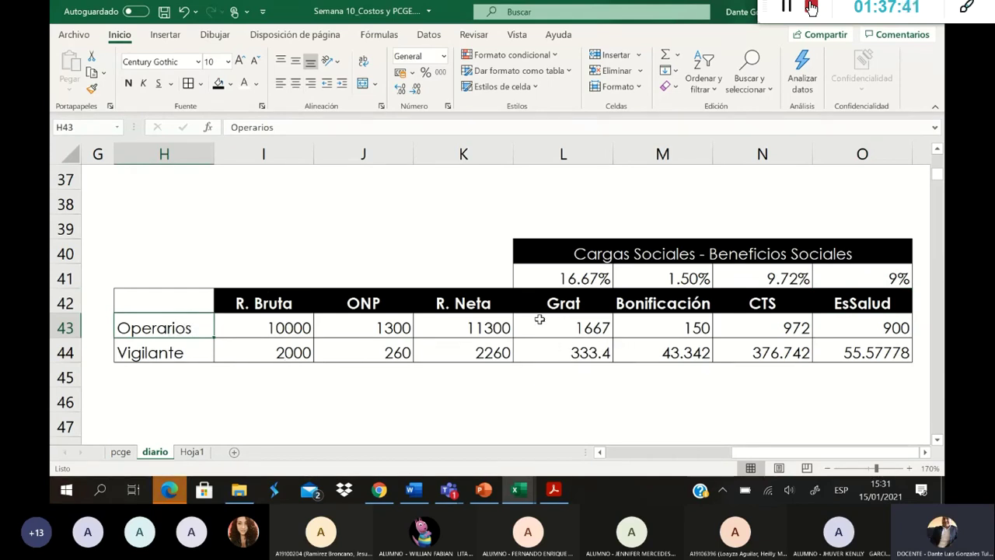
pyautogui.click(300, 326)
pyautogui.click(486, 327)
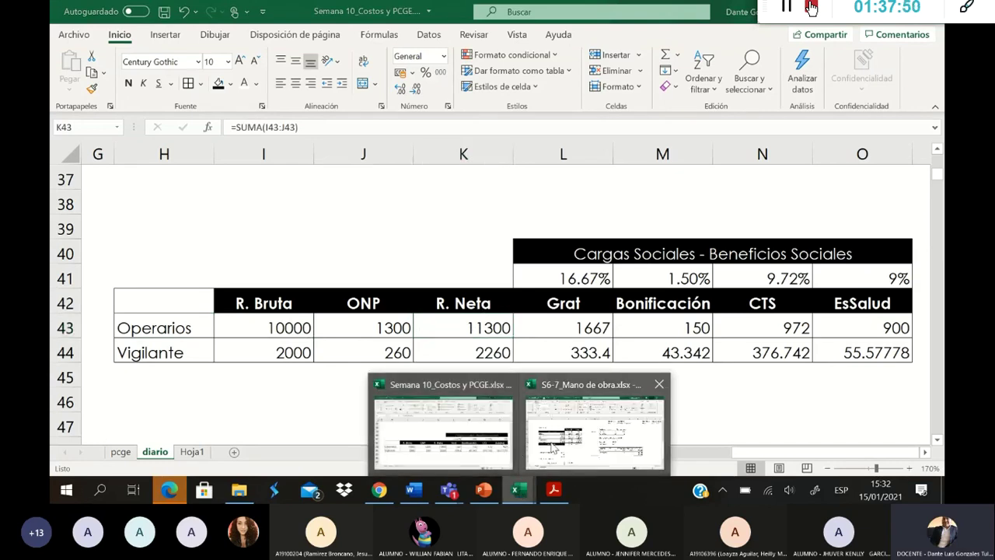
# Step: Check the Vacaciones rate in S6-7_Mano de obra.xlsx and the remuneration item in the Word case, returning to the diario sheet
pyautogui.hotkey('alt', 'Tab')
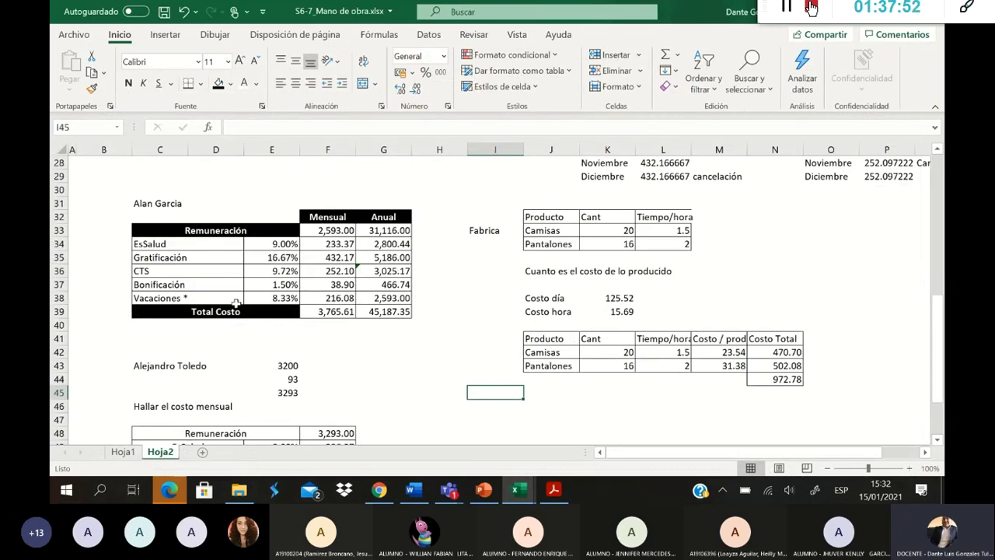
pyautogui.click(292, 300)
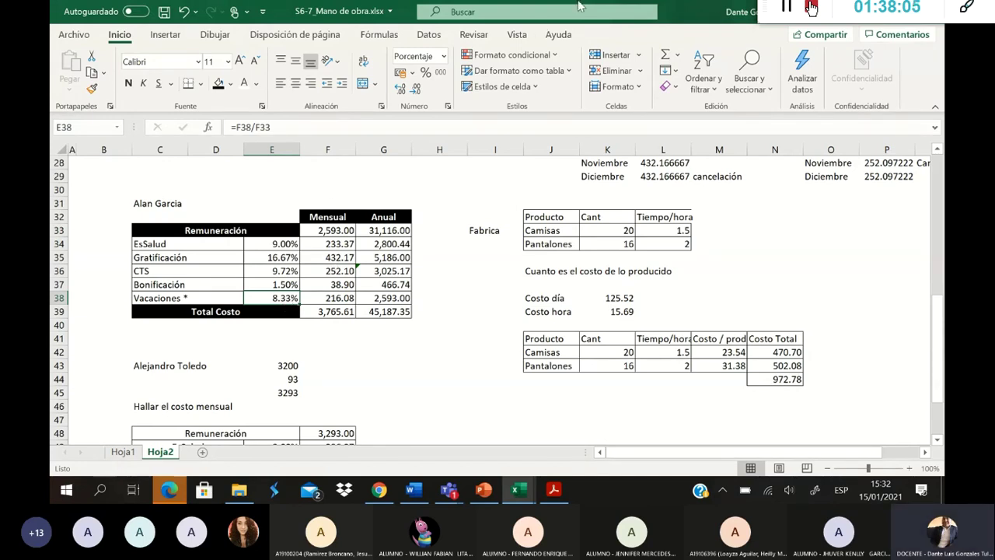
pyautogui.hotkey('alt', 'Tab')
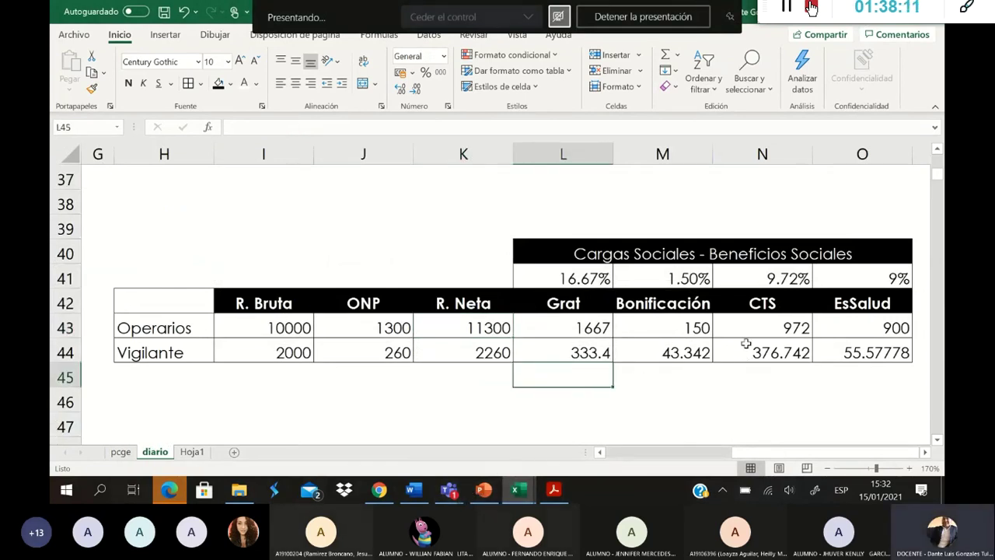
pyautogui.click(925, 335)
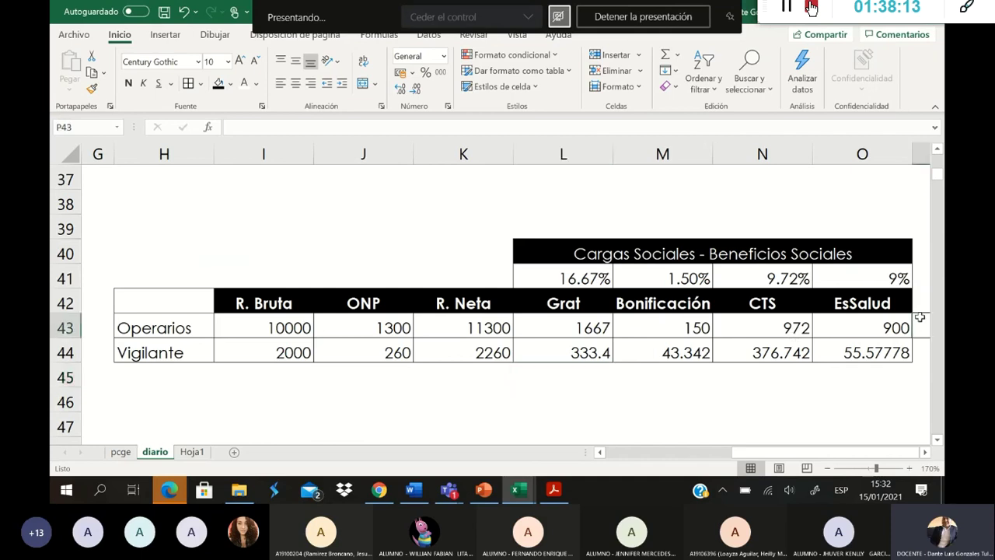
pyautogui.click(915, 308)
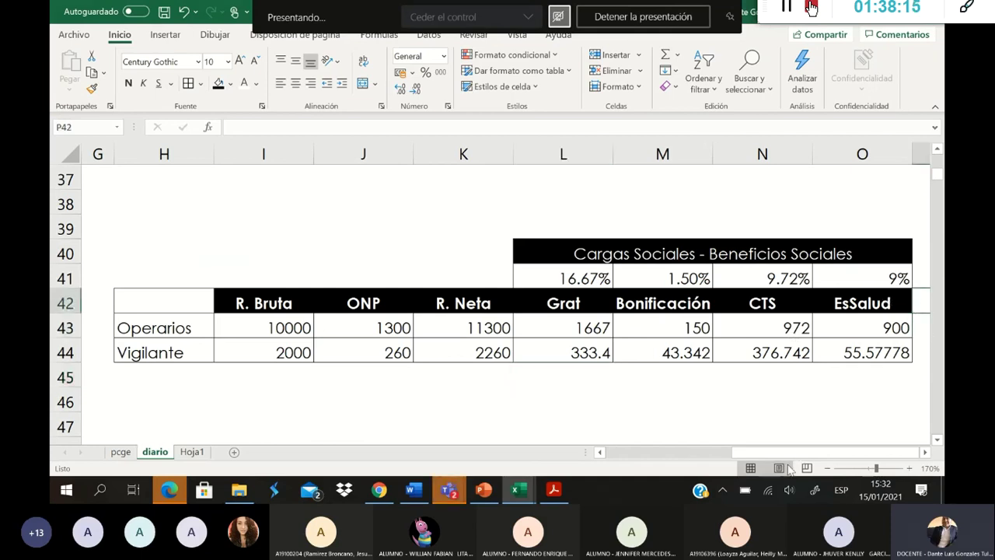
pyautogui.click(413, 490)
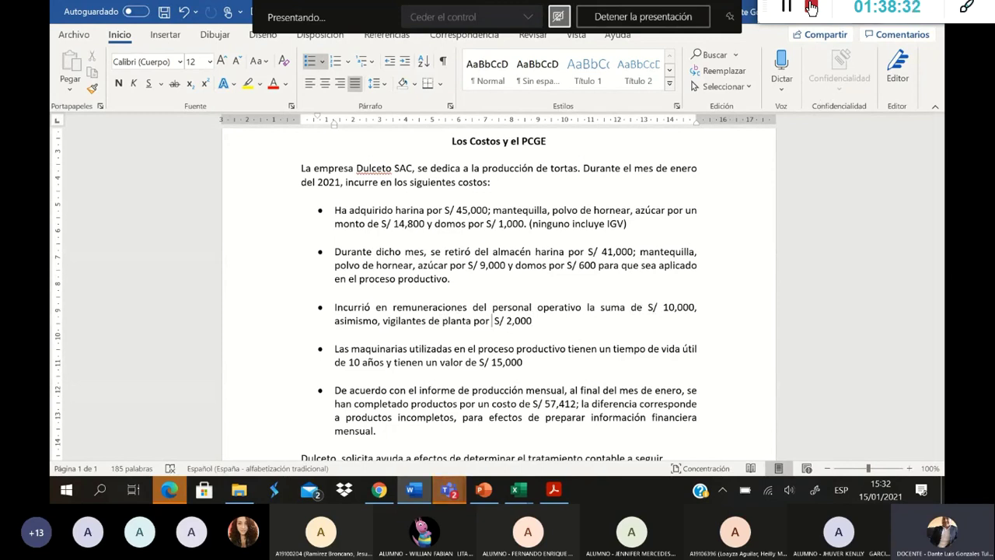
pyautogui.hotkey('alt', 'Tab')
# Step: Compare the benefit rates in L41:O41 with the operators' gross pay and calculated benefits in row 43
pyautogui.click(282, 325)
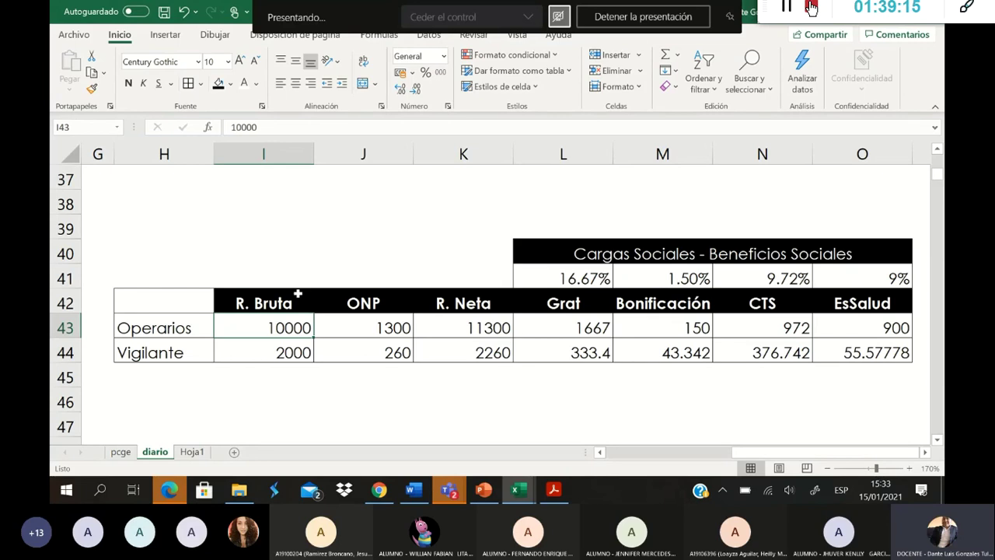
pyautogui.moveTo(520, 276); pyautogui.dragTo(909, 268)
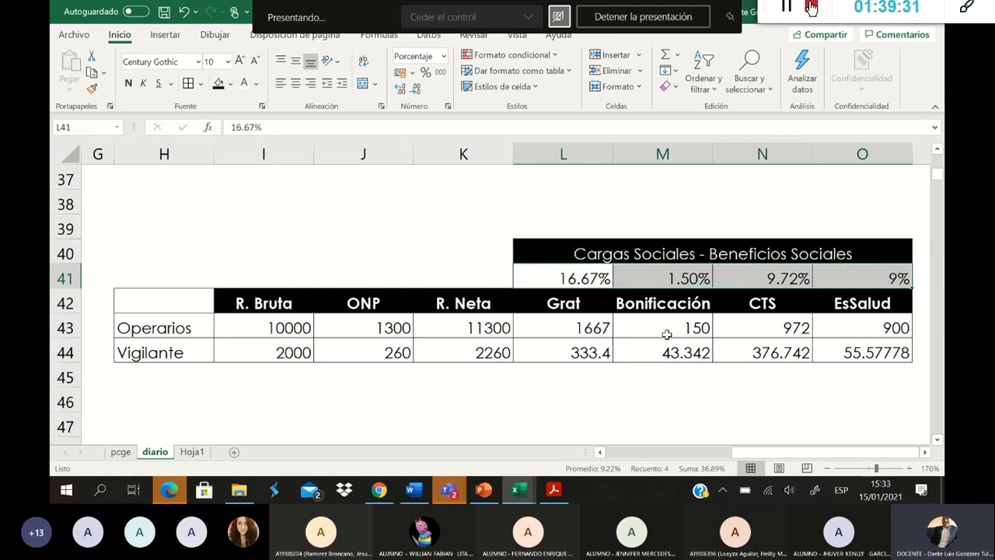
pyautogui.click(780, 279)
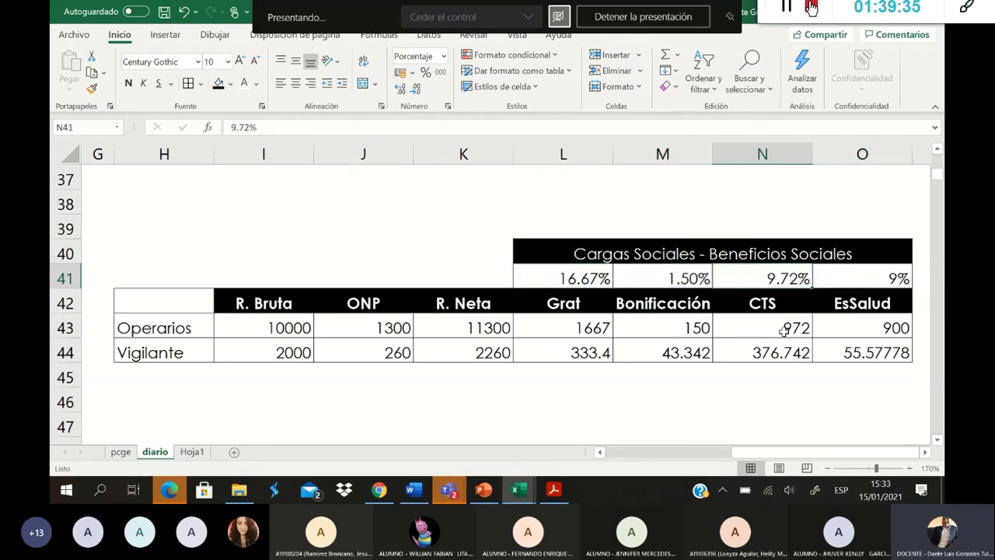
pyautogui.click(865, 283)
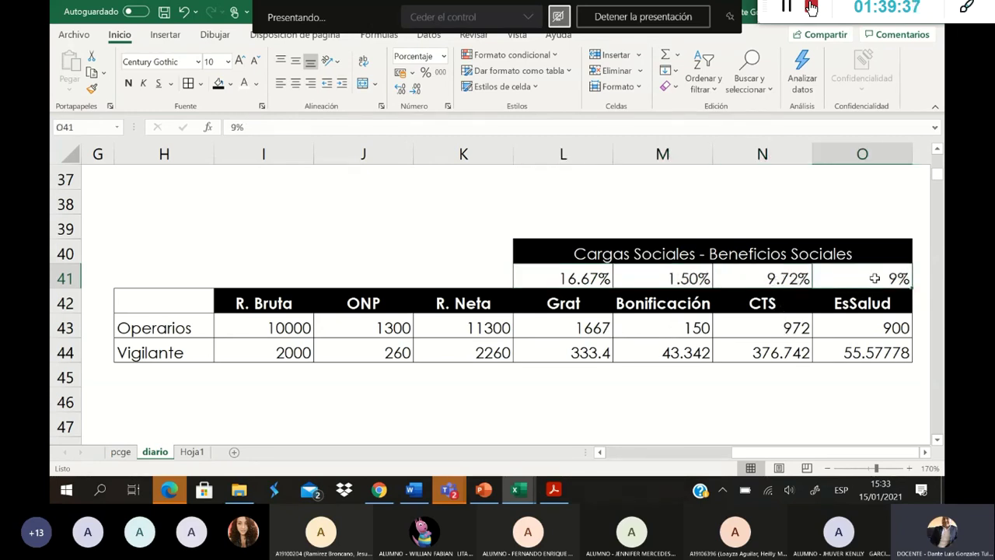
pyautogui.click(881, 329)
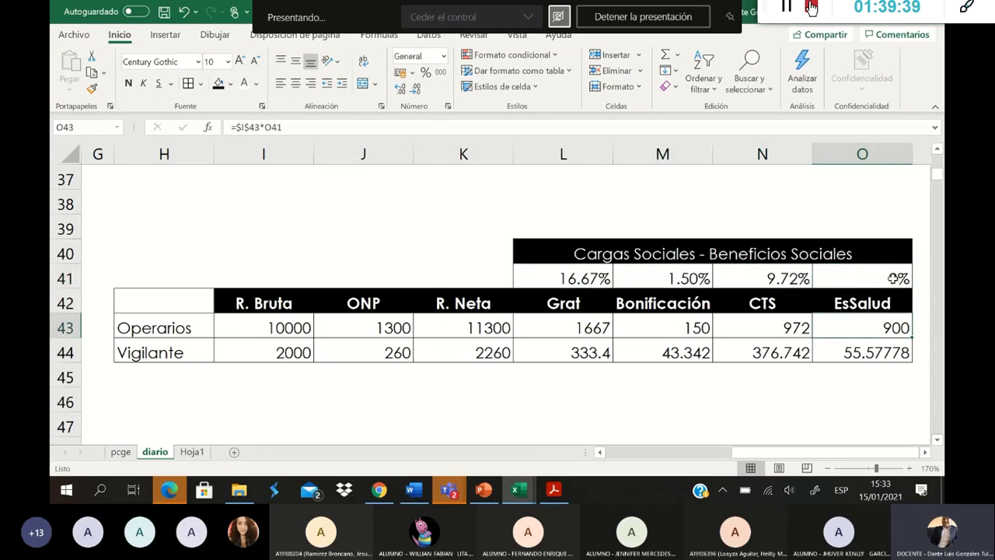
pyautogui.click(896, 278)
pyautogui.click(898, 327)
pyautogui.moveTo(597, 269); pyautogui.dragTo(880, 269)
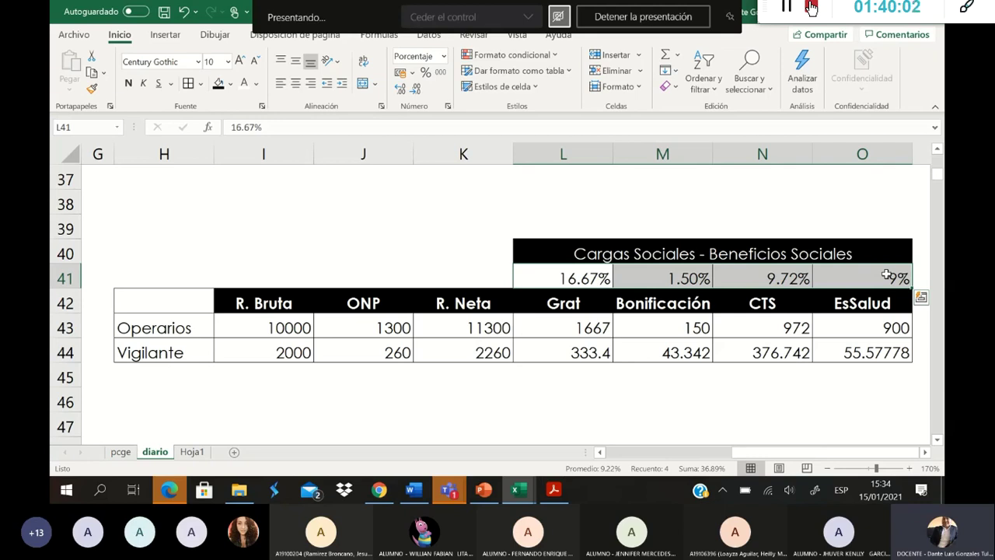
pyautogui.click(280, 327)
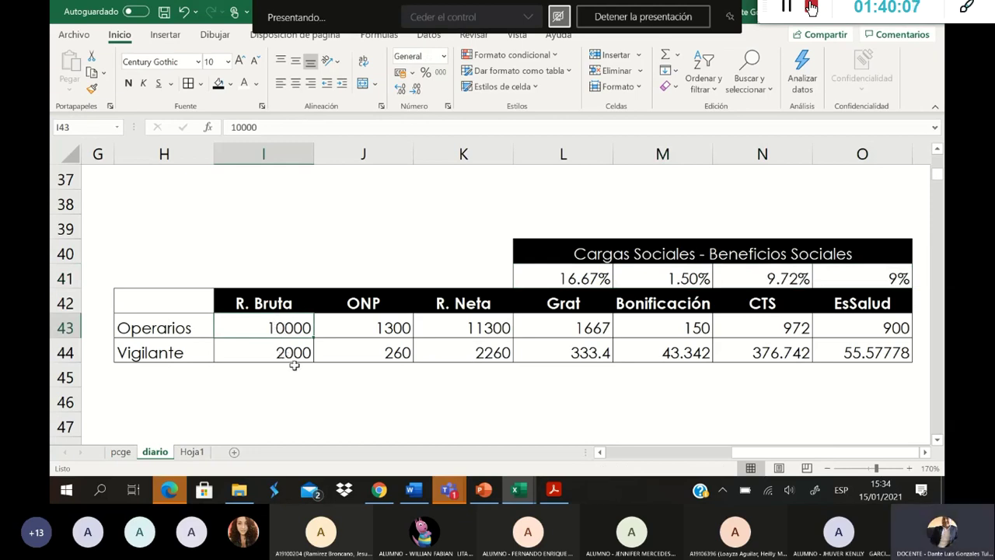
# Step: Remove the bold from the payroll table headings in I42:O42
pyautogui.scroll(-2, 294, 364)
pyautogui.scroll(1, 260, 330)
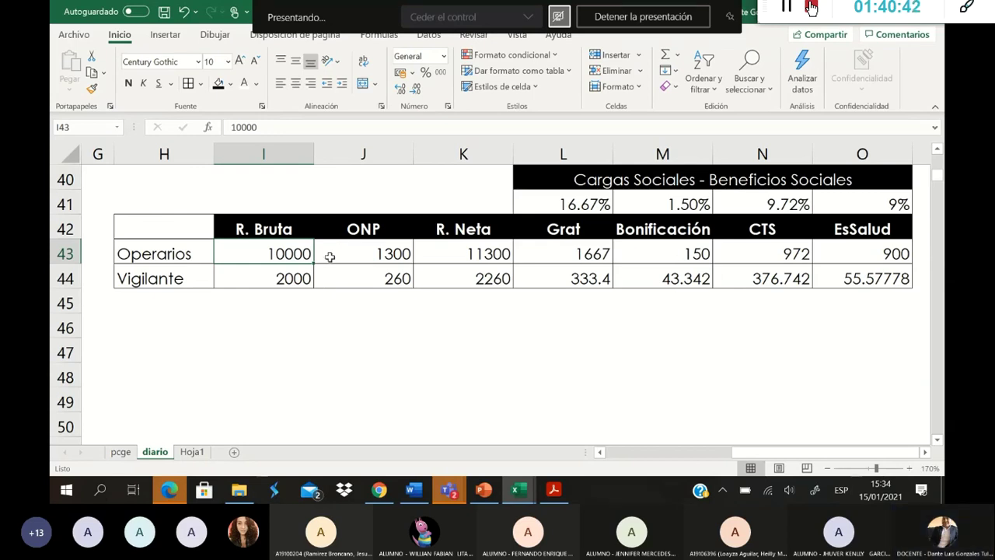
pyautogui.click(289, 230)
pyautogui.moveTo(289, 230); pyautogui.dragTo(838, 227)
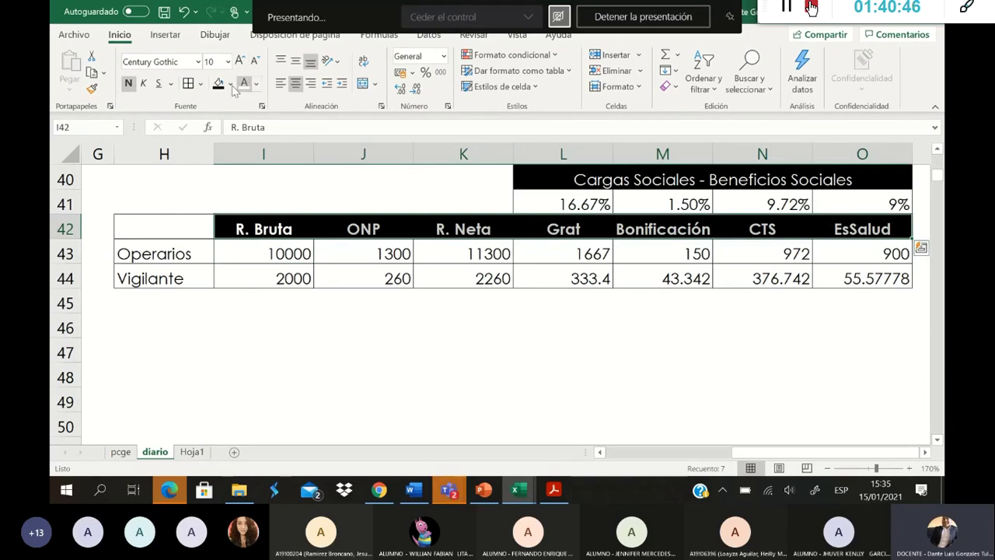
pyautogui.click(128, 83)
pyautogui.click(339, 325)
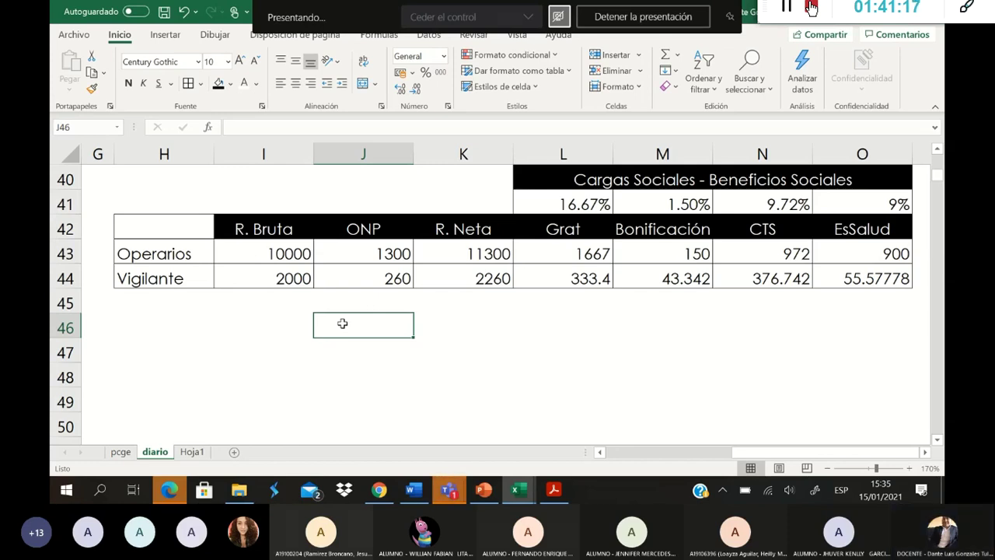
# Step: Correct R. Neta in K43 so that ONP is deducted from R. Bruta, and apply the same calculation to K44
pyautogui.click(484, 254)
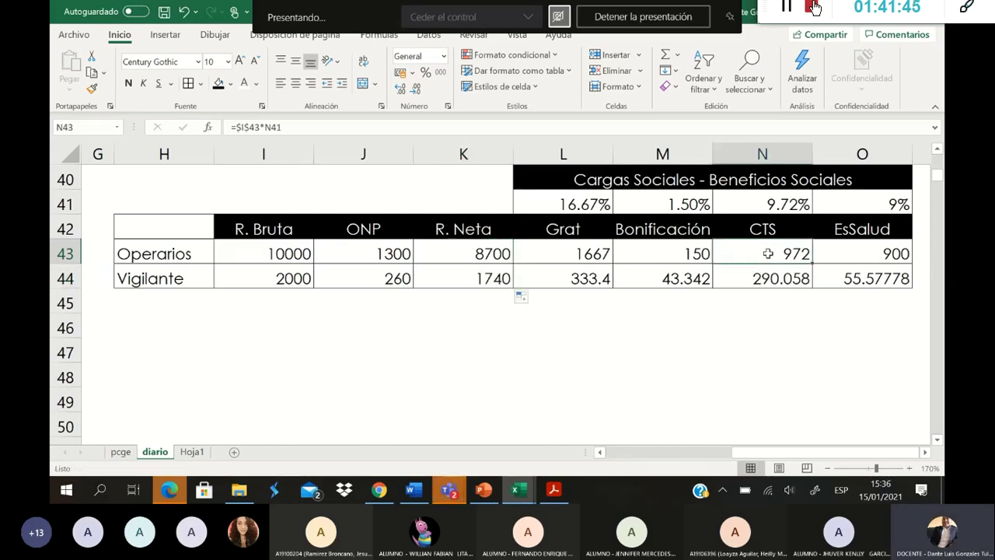
pyautogui.click(776, 277)
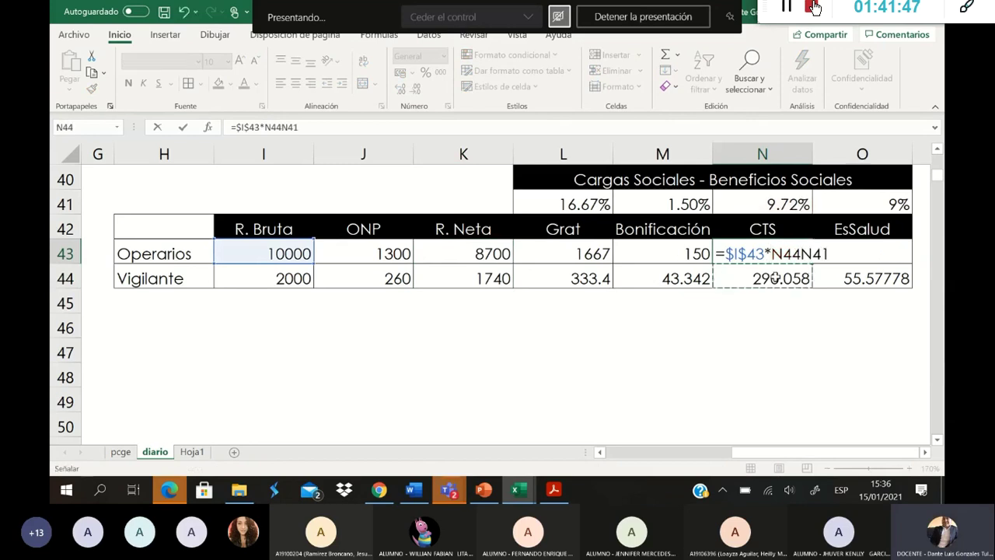
pyautogui.press('BackSpace')
pyautogui.press('BackSpace')
pyautogui.press('BackSpace')
pyautogui.hotkey('ctrl', 'Return')
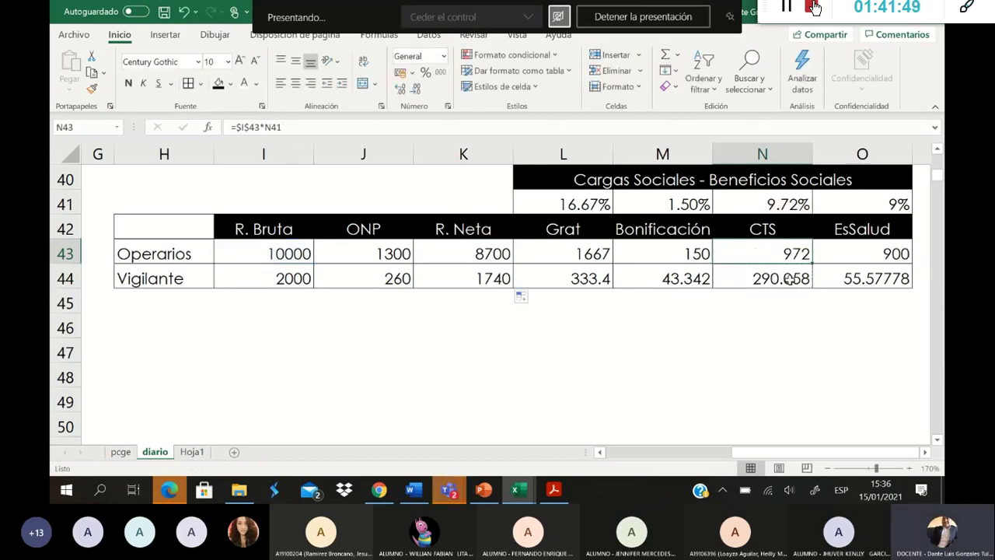
# Step: Inspect the Vigilante formulas for CTS, Grat and Bonificación in row 44 to find their wrong cell references
pyautogui.doubleClick(769, 280)
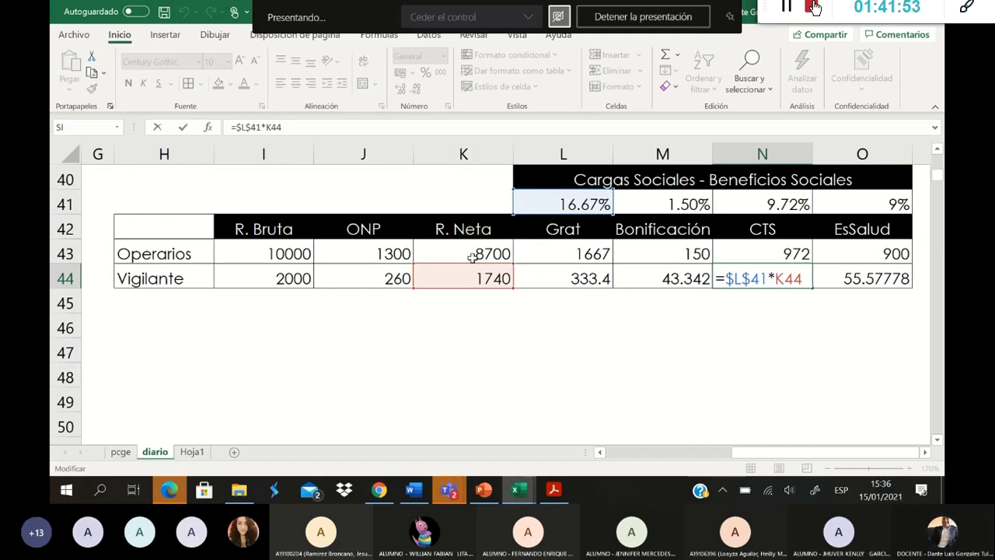
pyautogui.click(553, 278)
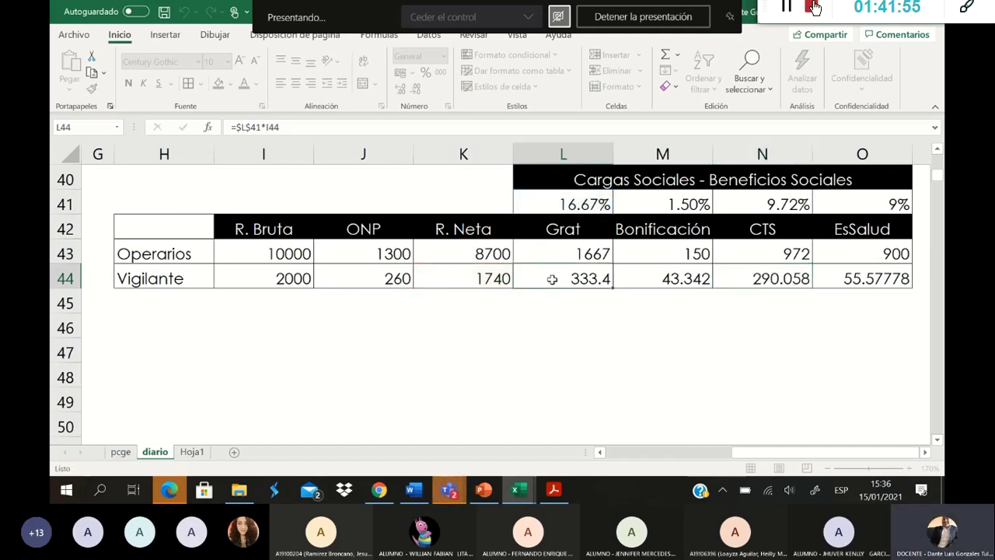
pyautogui.doubleClick(554, 278)
pyautogui.click(564, 325)
pyautogui.click(735, 281)
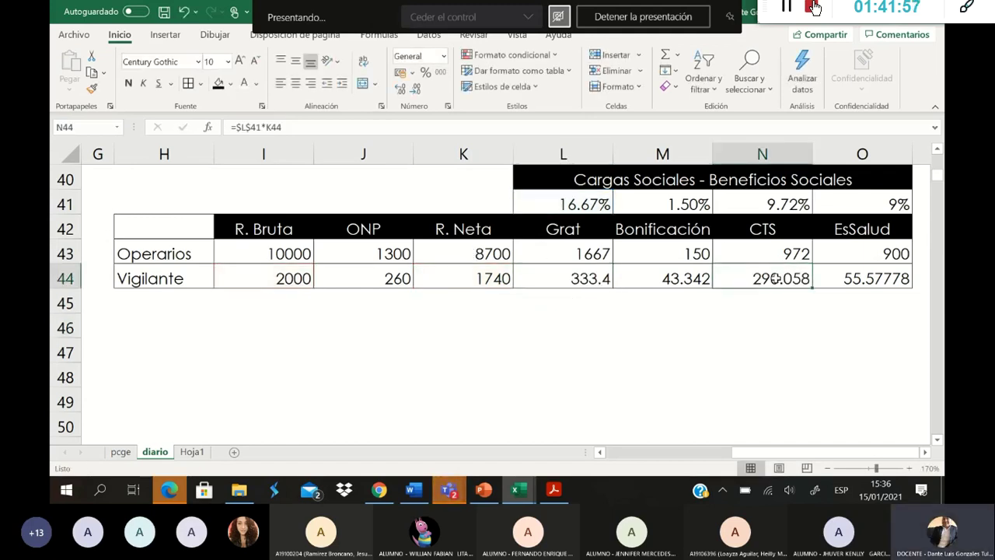
pyautogui.doubleClick(683, 282)
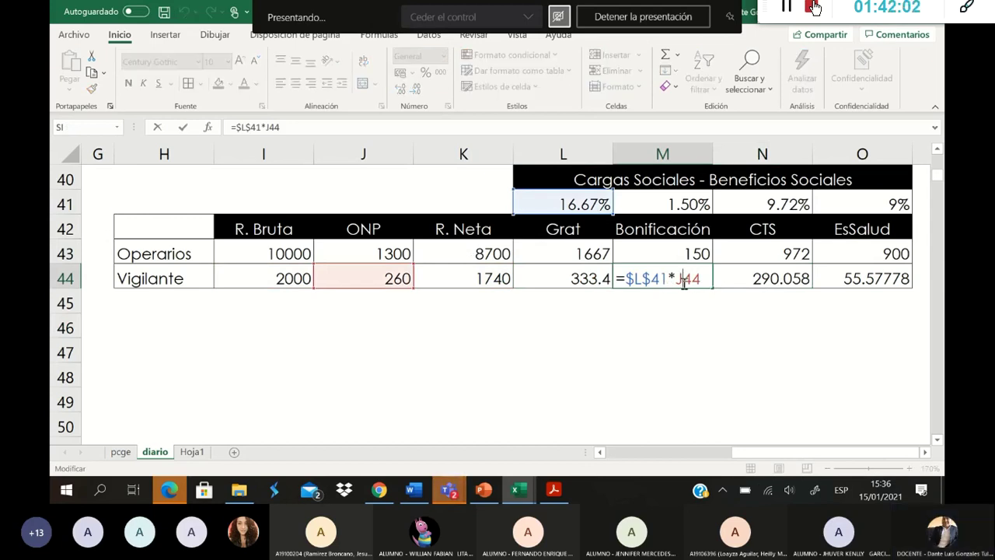
pyautogui.press('Return')
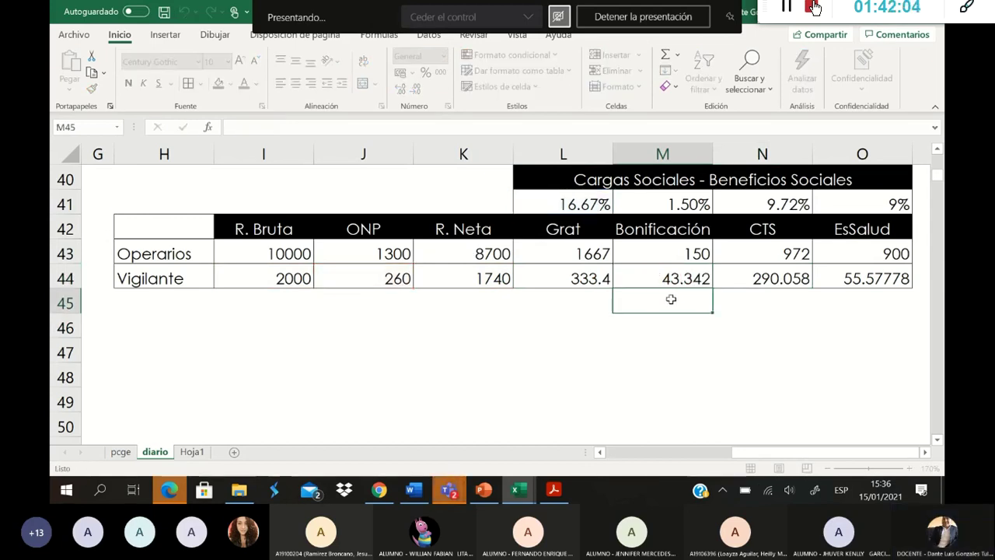
# Step: Clear the social benefit formulas for Operarios and Vigilante in L43:O44
pyautogui.click(733, 281)
pyautogui.moveTo(611, 285); pyautogui.dragTo(889, 298)
pyautogui.press('Delete')
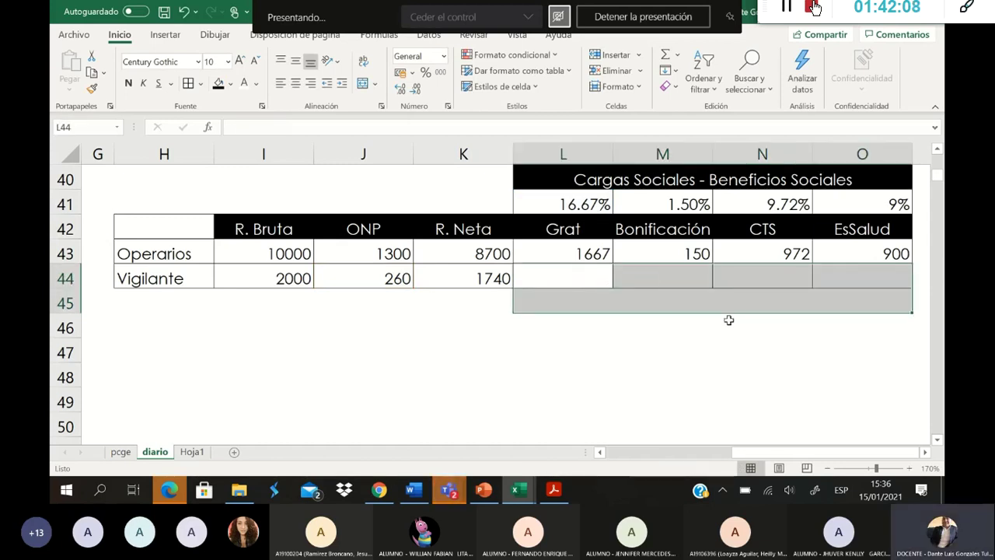
pyautogui.moveTo(575, 255); pyautogui.dragTo(911, 269)
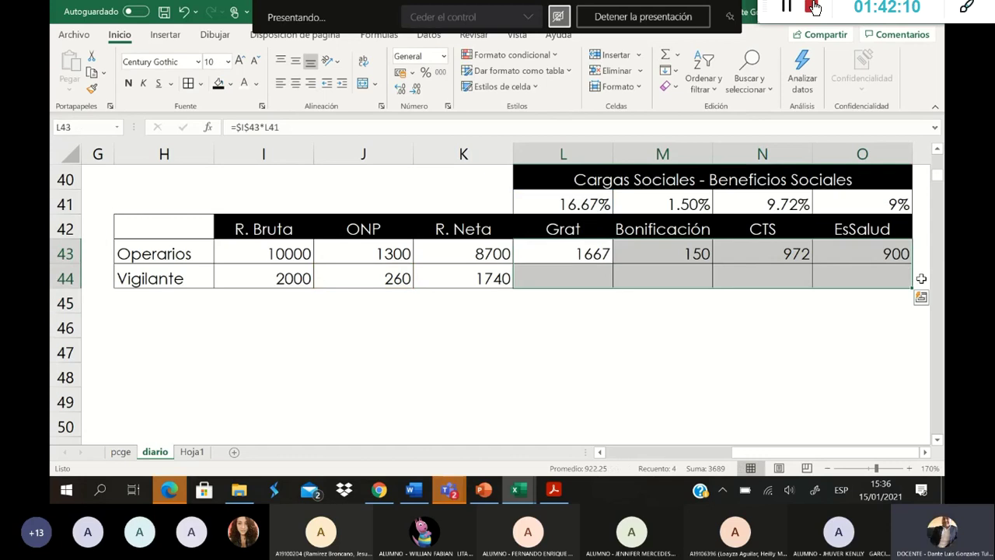
pyautogui.press('Delete')
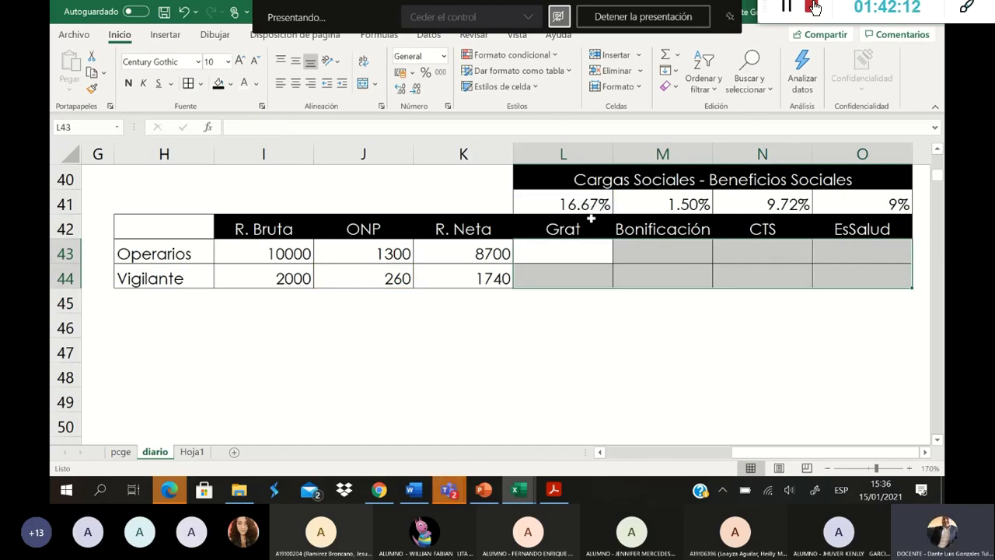
# Step: Calculate the Operarios Grat in L43 as =$I$43*L41, with an absolute reference to R. Bruta
pyautogui.click(573, 248)
pyautogui.write('=')
pyautogui.press('Left')
pyautogui.press('Left')
pyautogui.press('Left')
pyautogui.press('Left')
pyautogui.press('Right')
pyautogui.write('*')
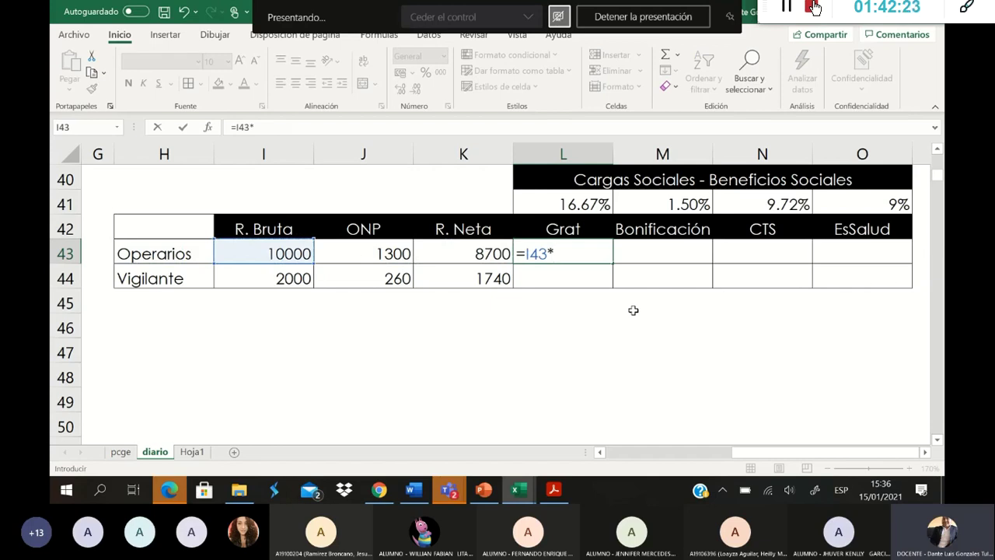
pyautogui.click(564, 211)
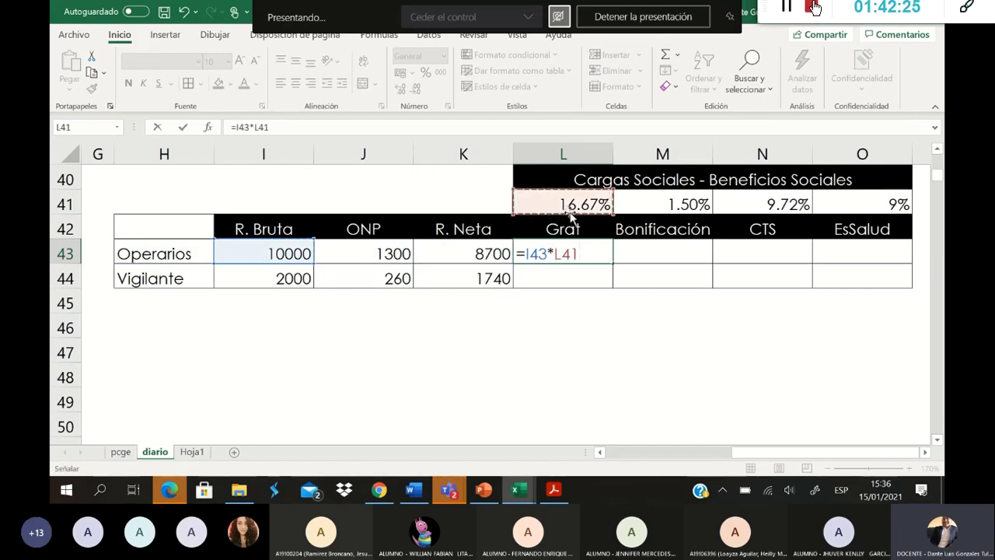
pyautogui.click(532, 254)
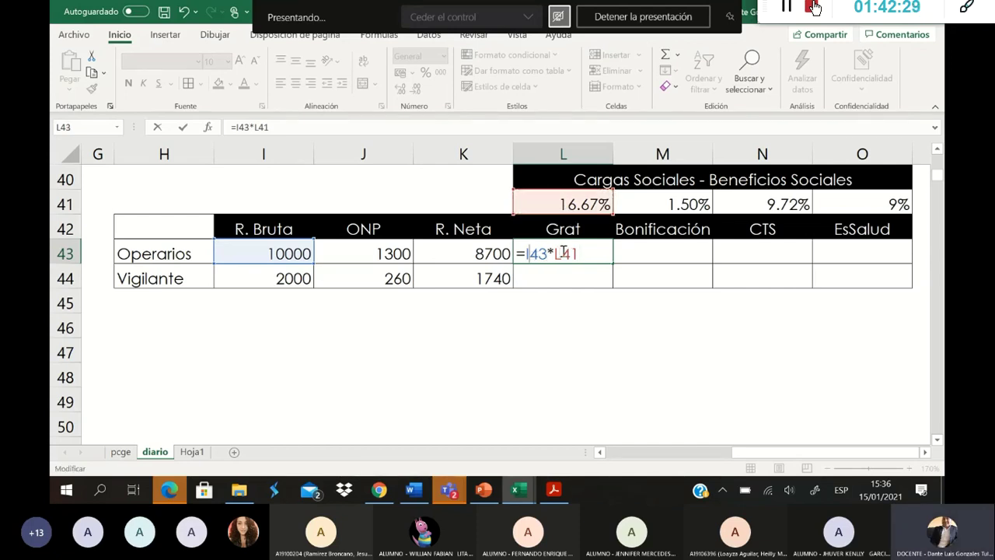
pyautogui.press('F4')
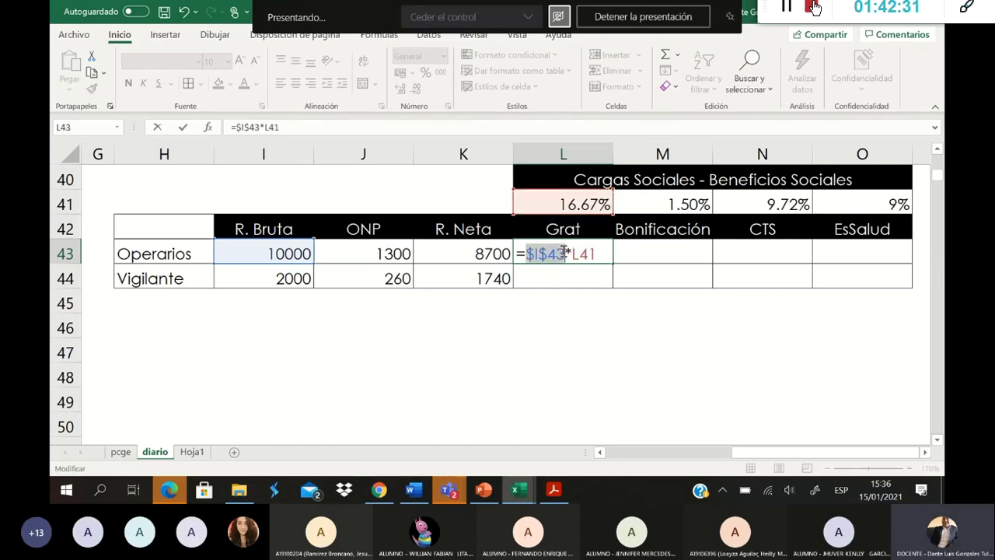
pyautogui.press('Return')
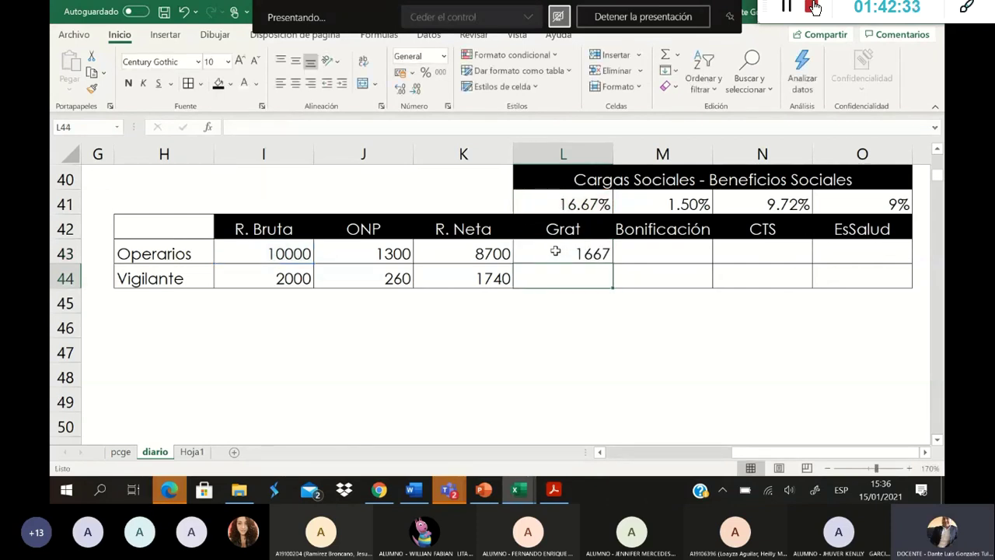
# Step: Fill the Operarios Grat formula across to Bonificación, CTS and EsSalud in M43:O43 and check the copied references
pyautogui.click(563, 254)
pyautogui.moveTo(614, 266); pyautogui.dragTo(880, 258)
pyautogui.doubleClick(880, 257)
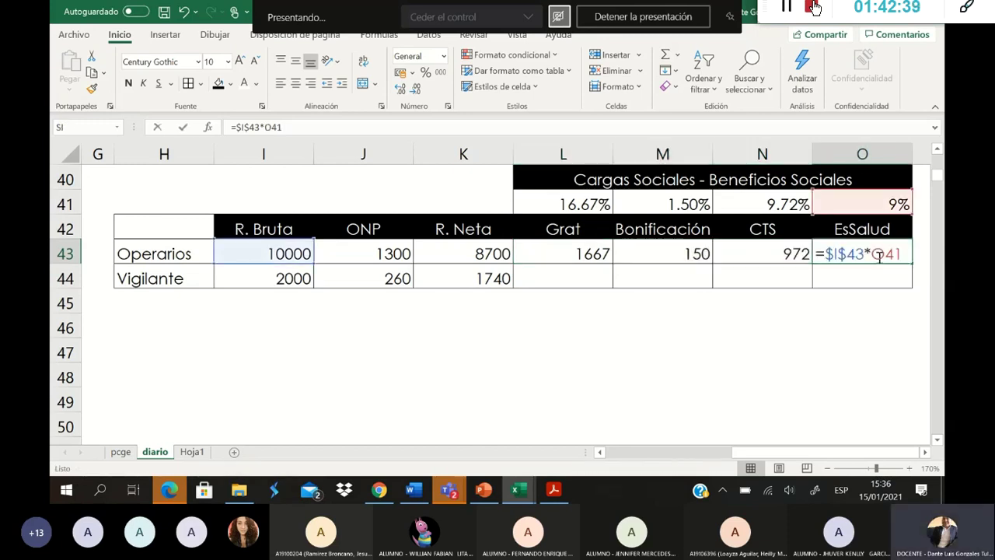
pyautogui.click(780, 257)
pyautogui.doubleClick(783, 255)
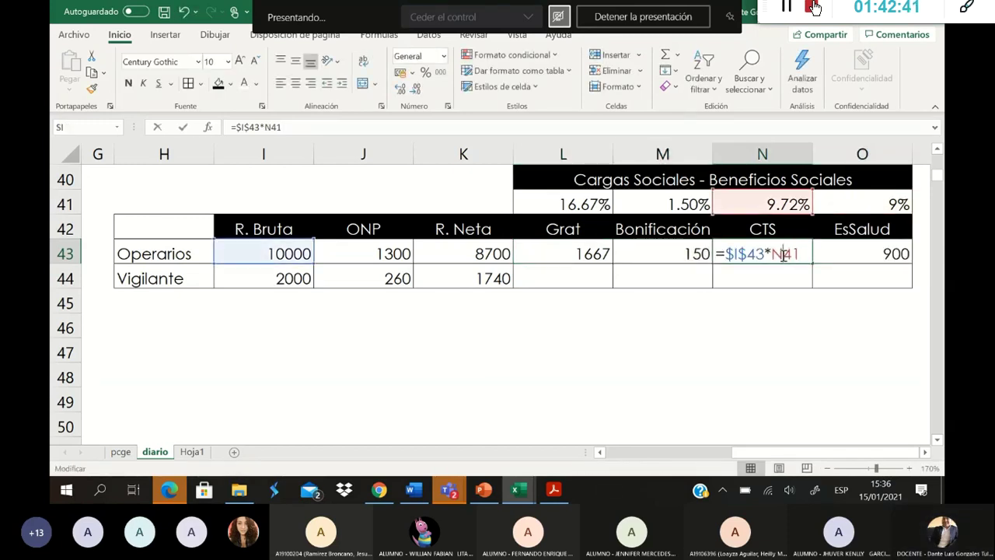
pyautogui.click(657, 252)
pyautogui.doubleClick(657, 252)
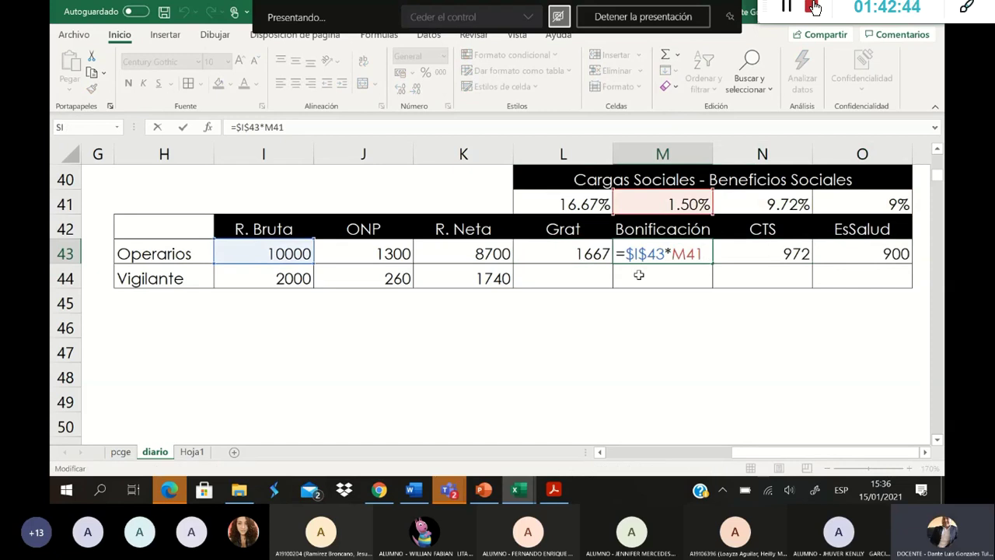
pyautogui.click(747, 254)
pyautogui.doubleClick(748, 254)
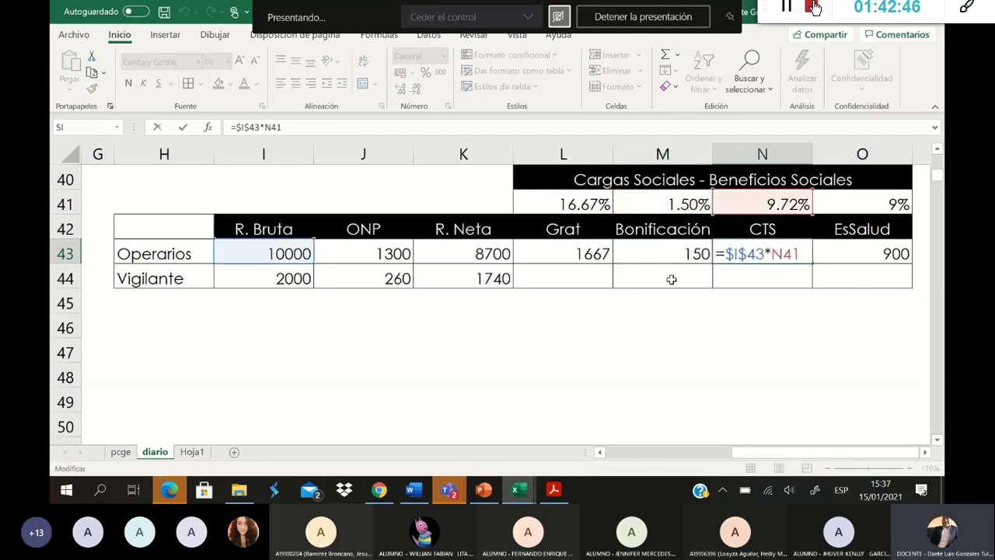
# Step: Calculate the Vigilante Grat in L44 as =$I$44*L41, with an absolute reference to R. Bruta
pyautogui.click(583, 273)
pyautogui.write('=')
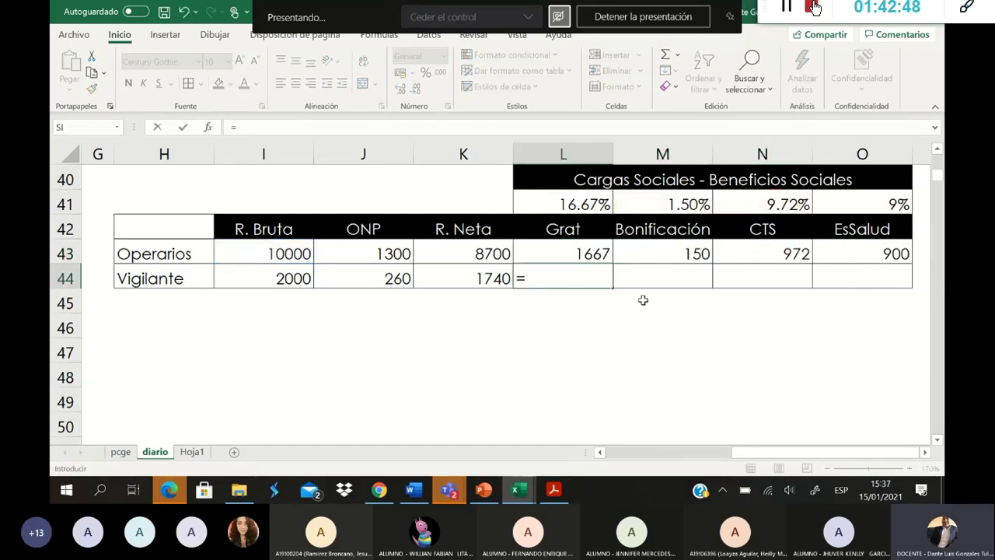
pyautogui.click(308, 287)
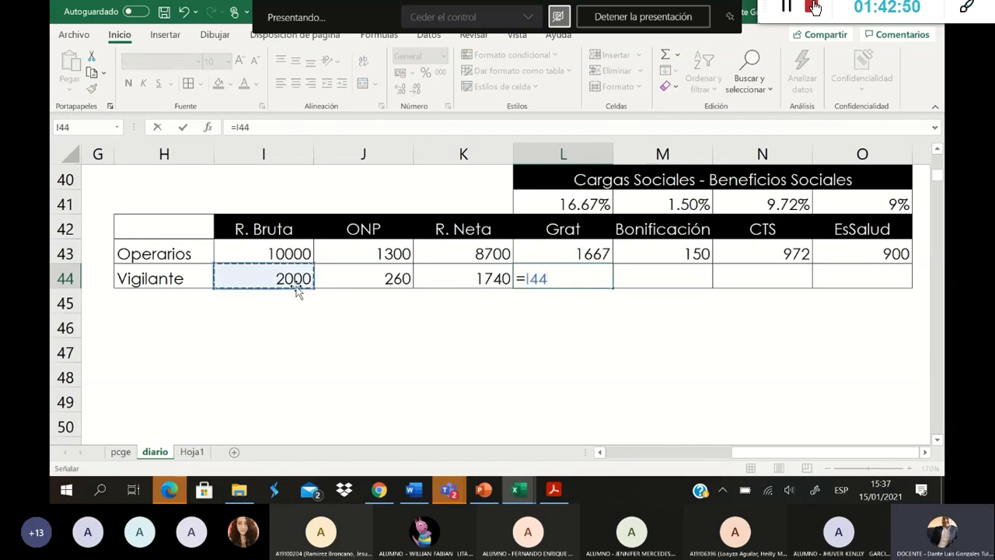
pyautogui.write('*')
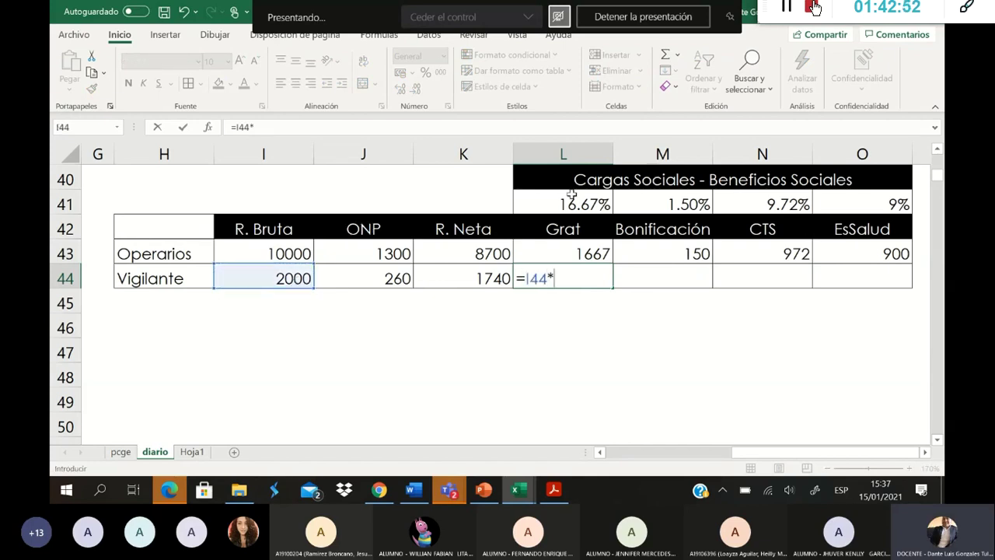
pyautogui.click(574, 201)
pyautogui.click(533, 276)
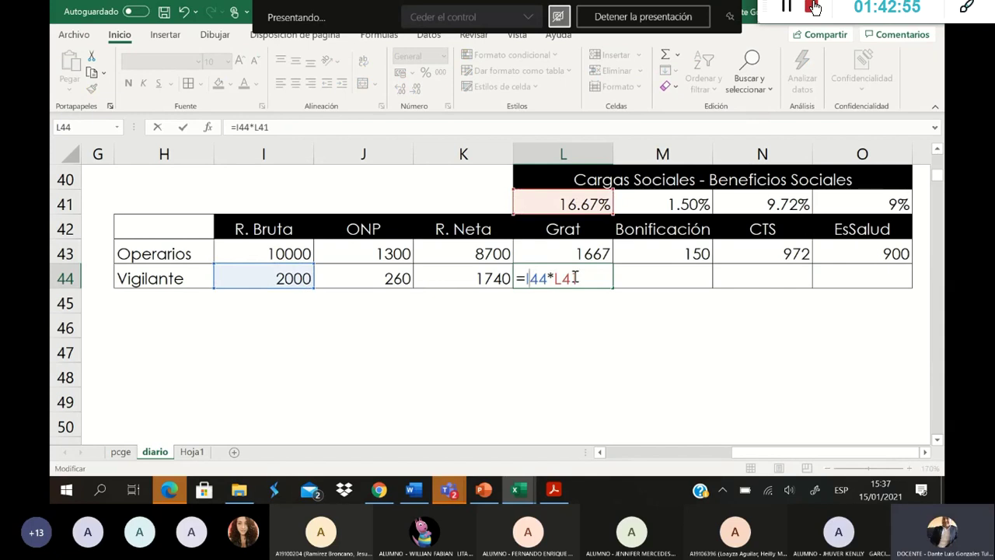
pyautogui.press('F4')
pyautogui.press('Return')
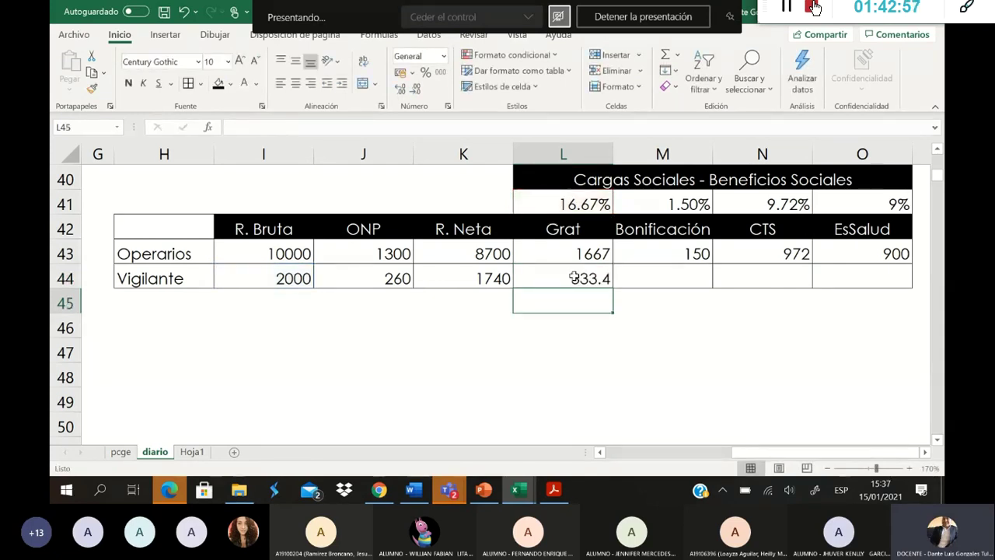
# Step: Fill the Vigilante Grat formula across to Bonificación, CTS and EsSalud in M44:O44 and check the copied references
pyautogui.click(571, 277)
pyautogui.moveTo(613, 287); pyautogui.dragTo(891, 291)
pyautogui.doubleClick(700, 280)
pyautogui.doubleClick(735, 278)
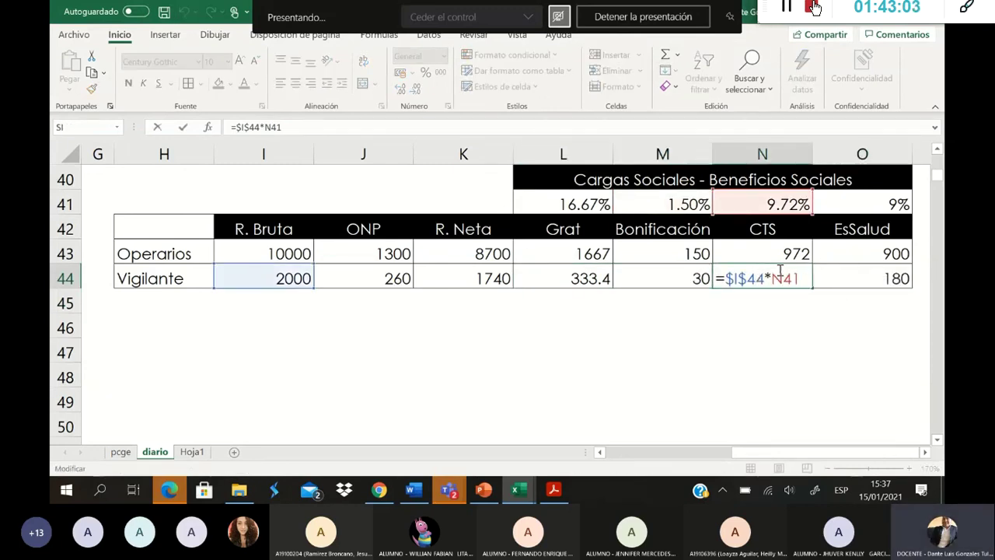
pyautogui.click(882, 278)
pyautogui.doubleClick(882, 278)
pyautogui.click(839, 321)
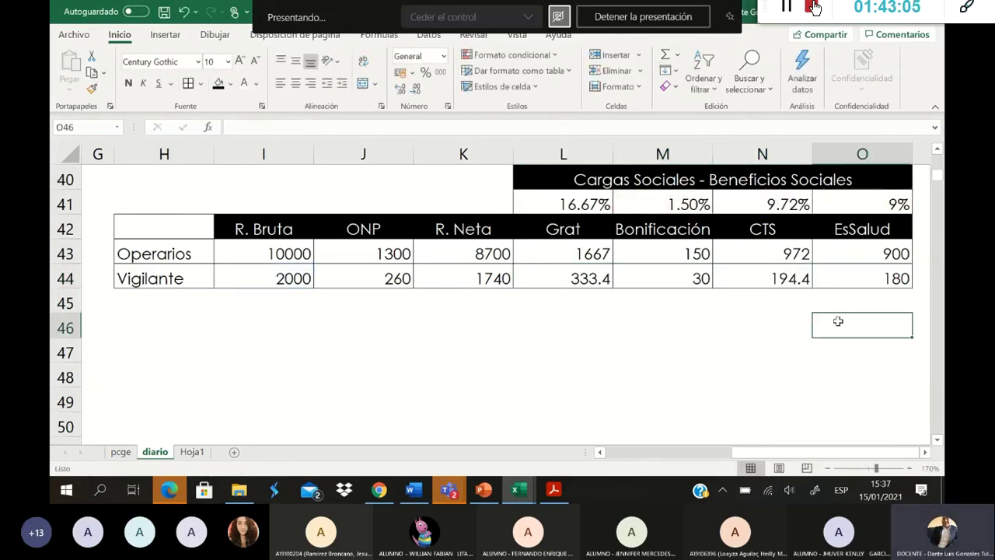
# Step: Compare the R. Neta calculation with the AFP / ONP and Total Ret formulas in row 10 of Hoja2 in S6-7_Mano de obra.xlsx
pyautogui.click(493, 254)
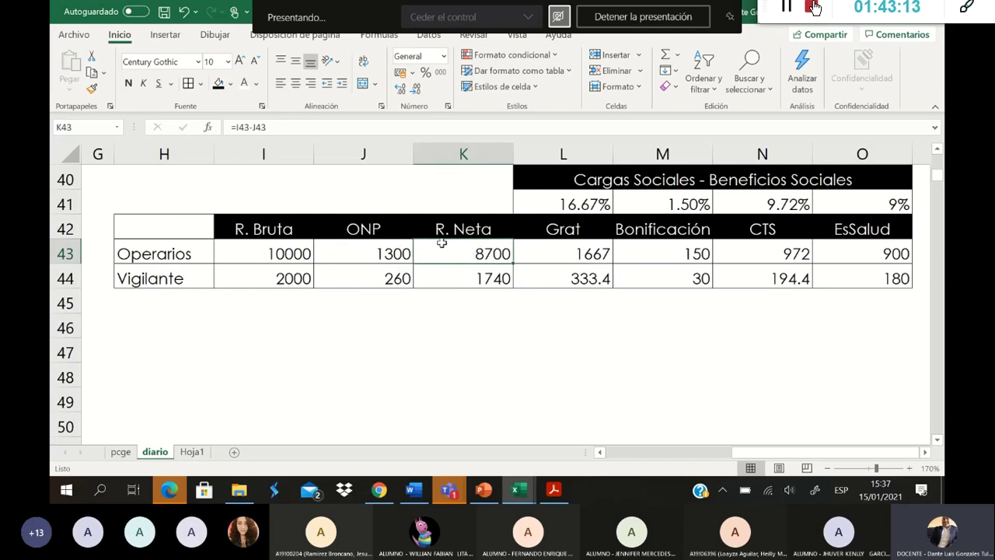
pyautogui.click(385, 200)
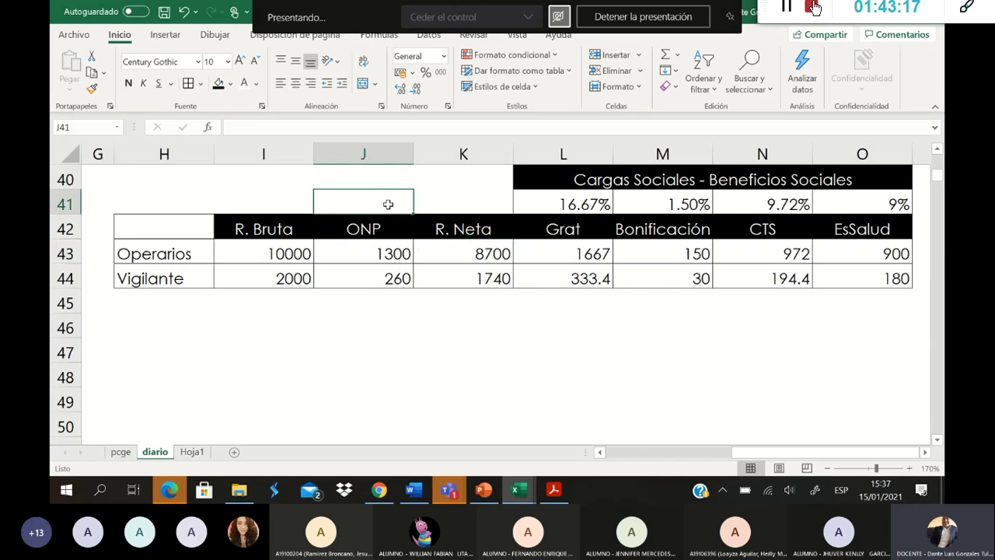
pyautogui.click(462, 203)
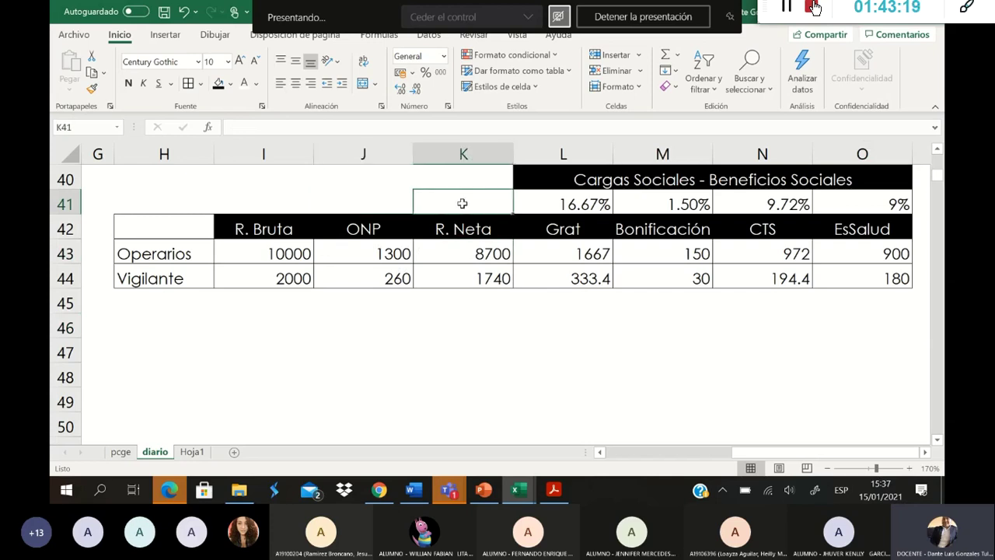
pyautogui.click(523, 493)
pyautogui.click(554, 430)
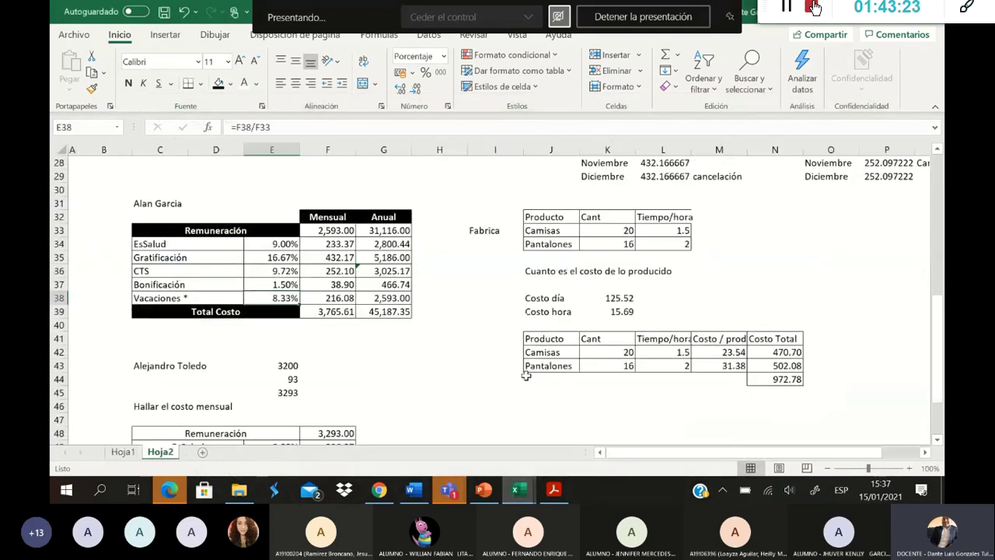
pyautogui.scroll(10, 526, 375)
pyautogui.scroll(2, 526, 375)
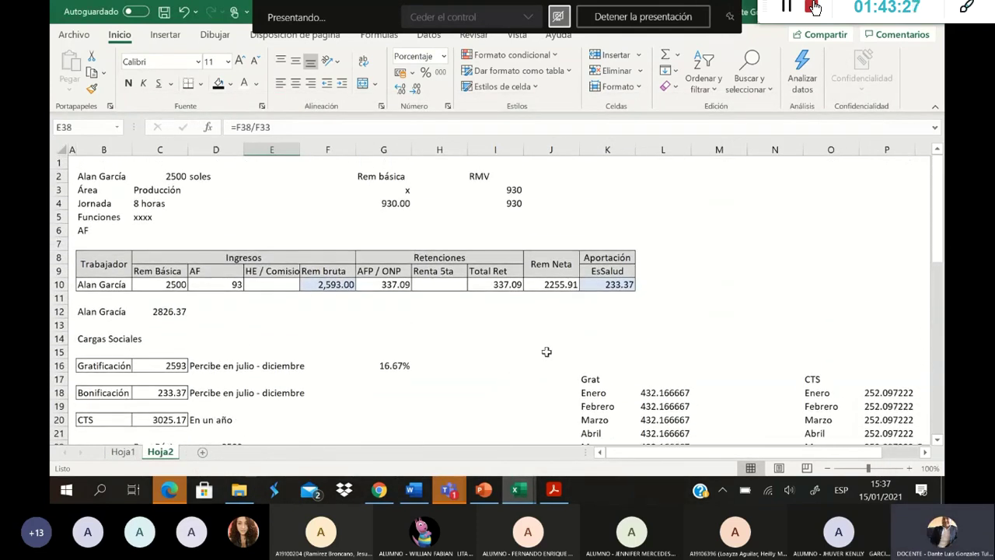
pyautogui.click(398, 285)
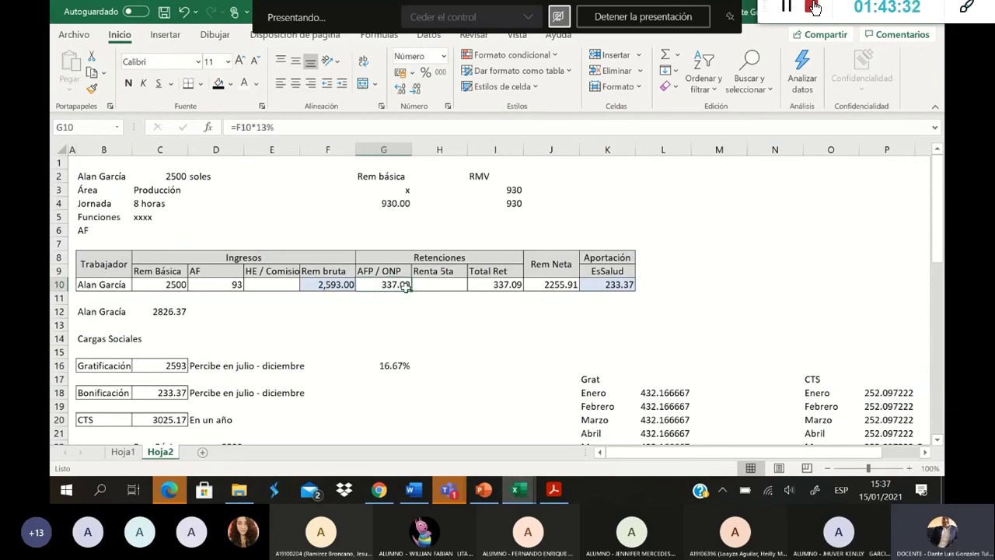
pyautogui.scroll(-1, 430, 290)
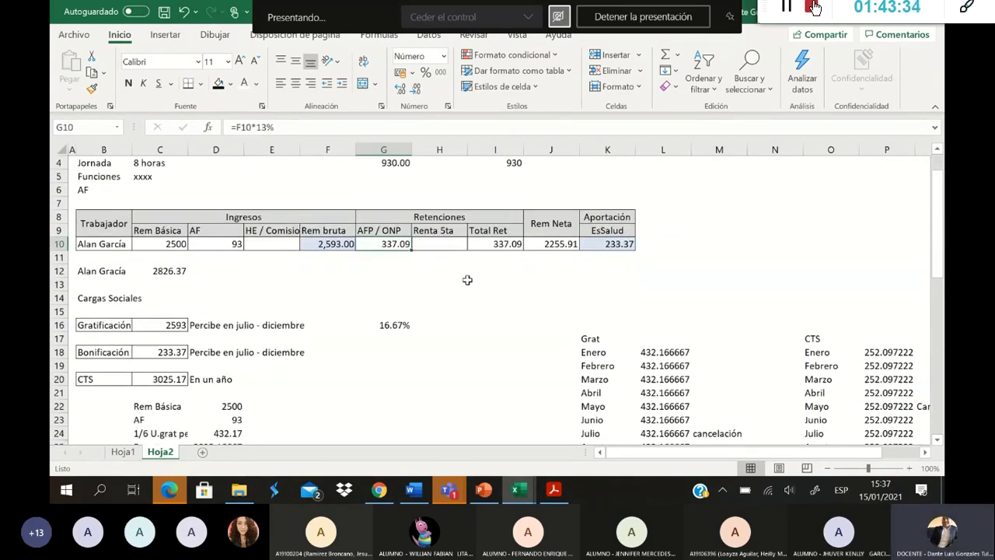
pyautogui.click(505, 244)
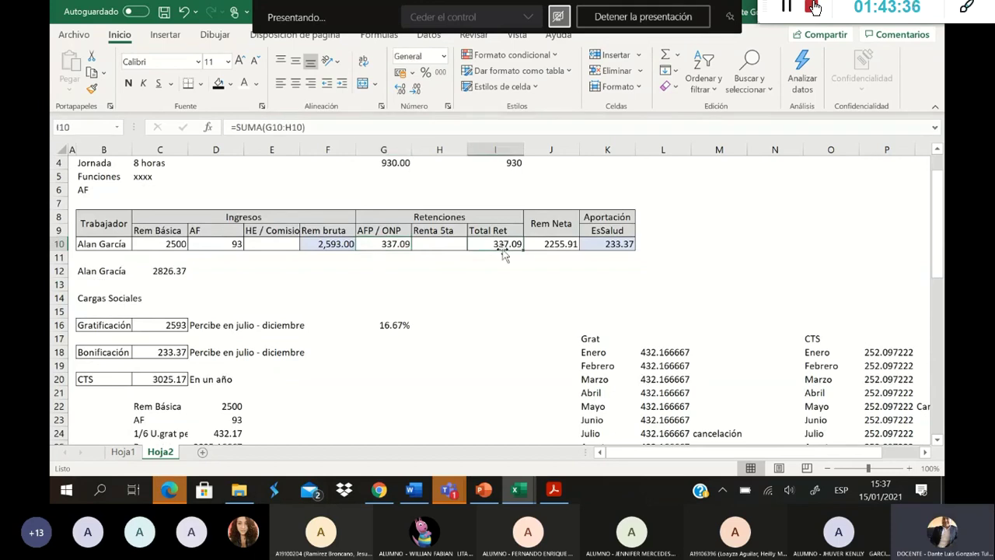
# Step: Switch to the journal workbook and examine the Grat, Bonificación, CTS and EsSalud rates in the Cargas Sociales table
pyautogui.click(549, 245)
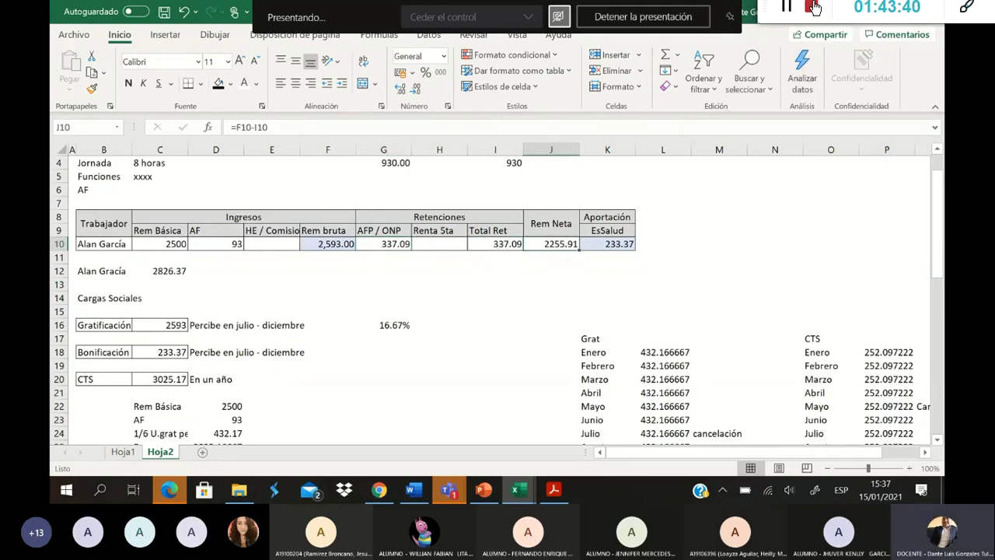
pyautogui.hotkey('alt', 'Tab')
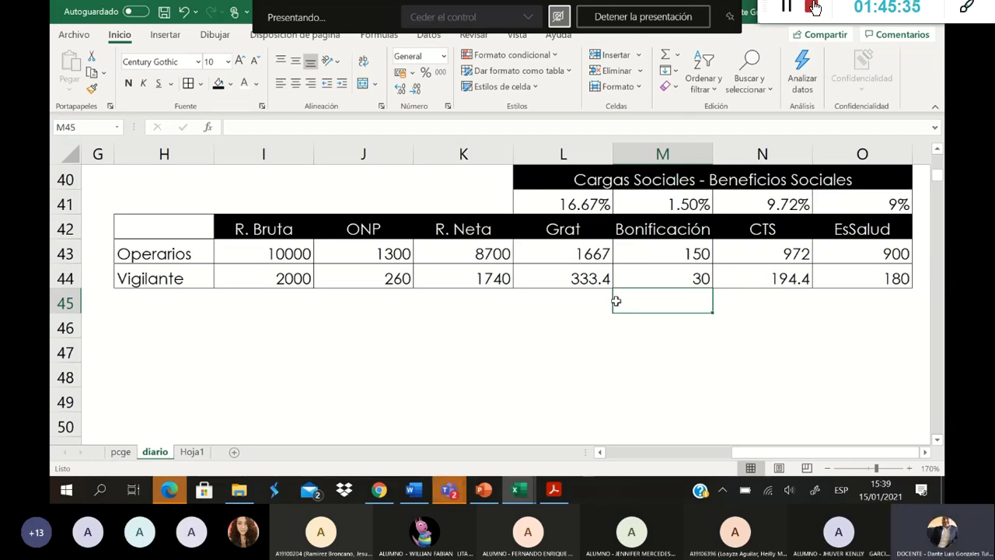
pyautogui.click(584, 208)
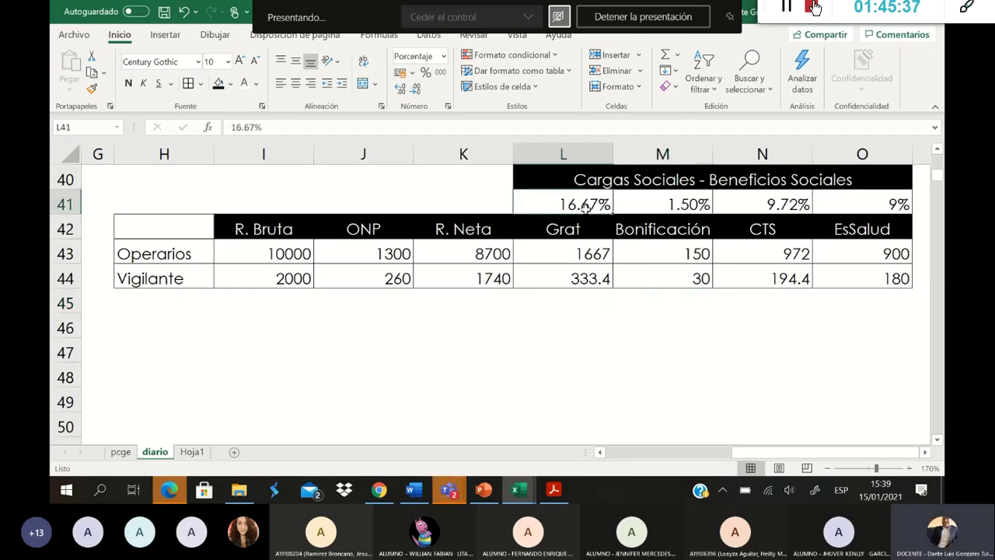
pyautogui.click(770, 208)
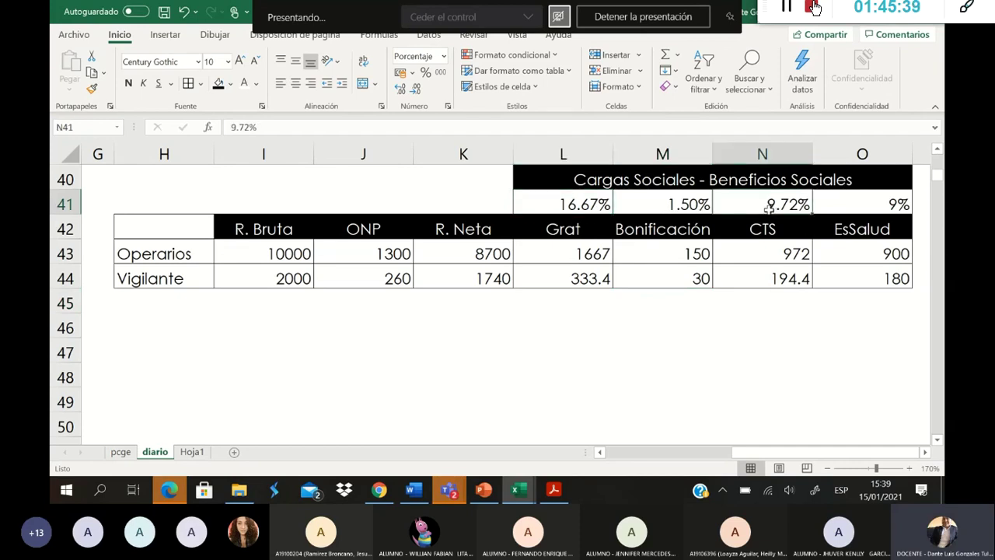
pyautogui.click(855, 204)
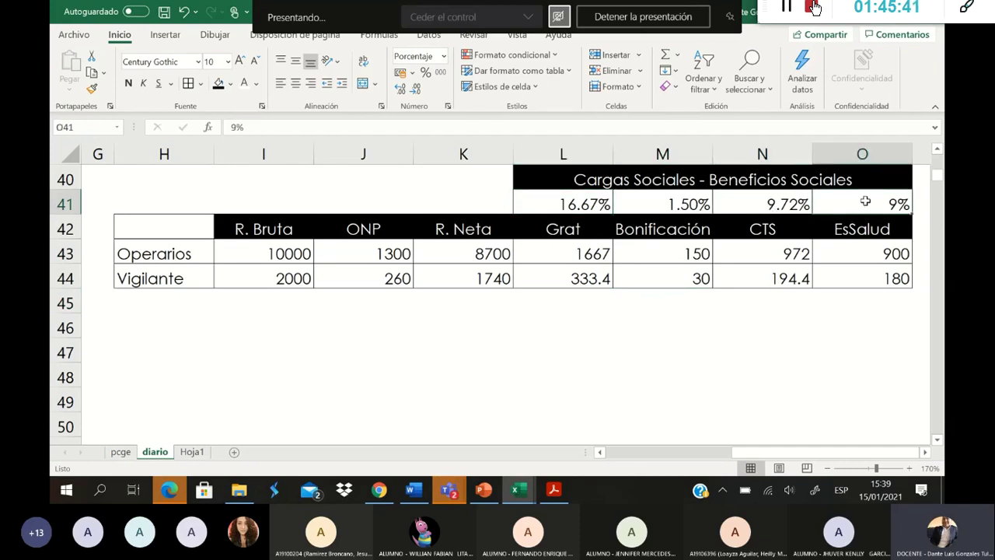
pyautogui.click(699, 210)
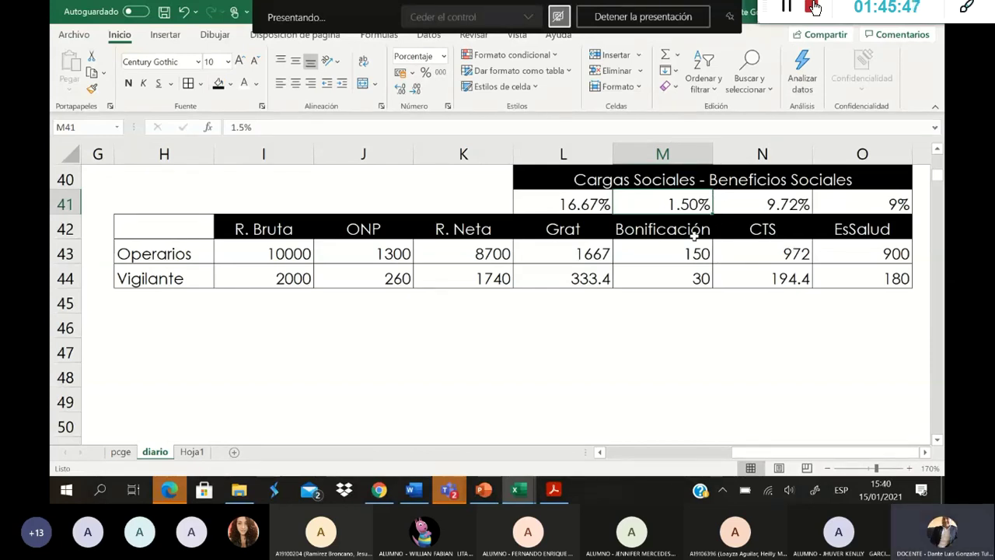
pyautogui.click(919, 222)
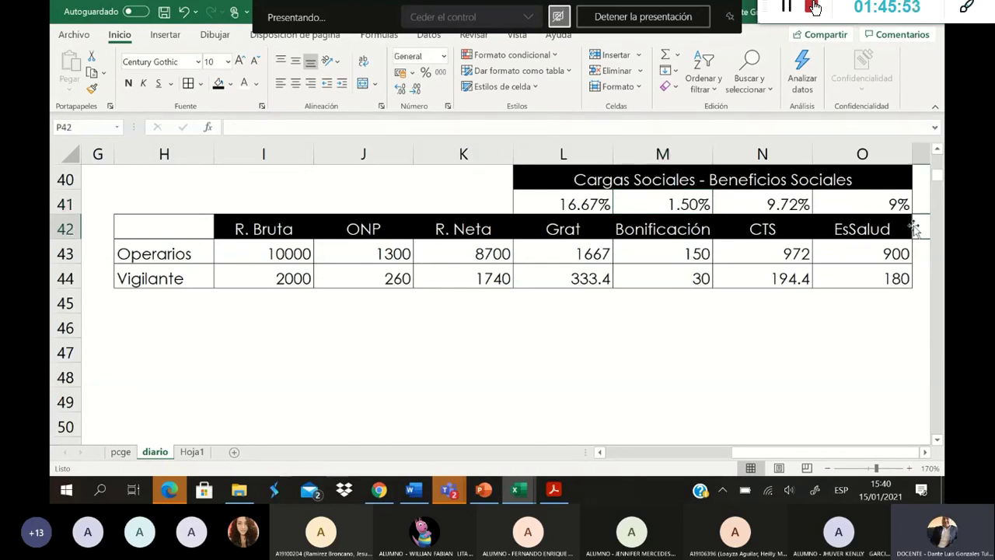
pyautogui.click(202, 257)
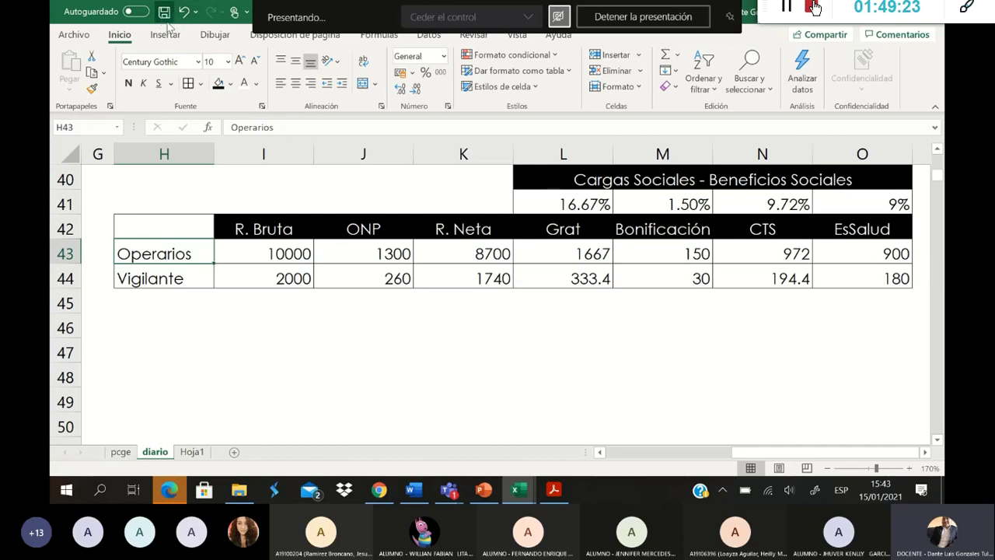
# Step: Go to the journal columns of the diario sheet and select the code cell B42, under entry number 6
pyautogui.moveTo(825, 454); pyautogui.dragTo(717, 466)
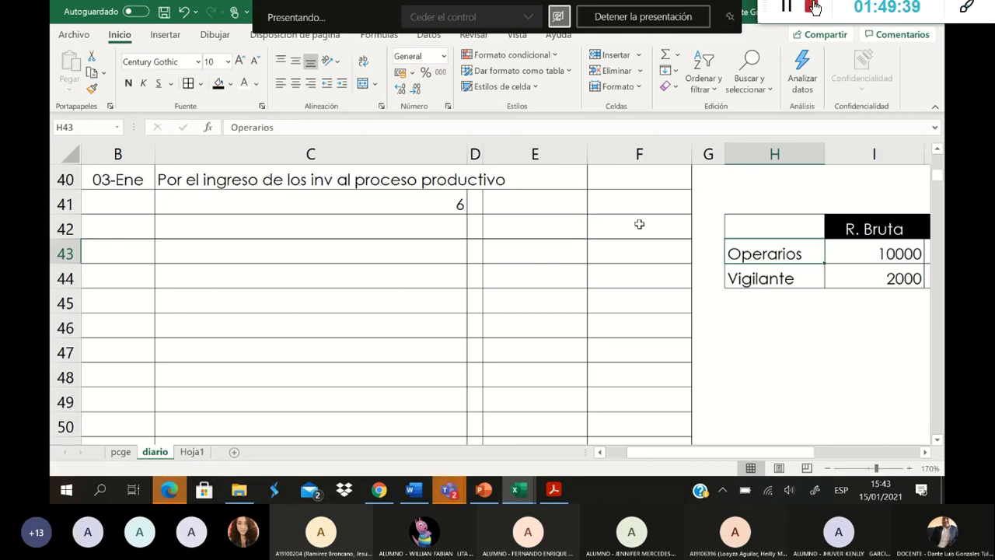
pyautogui.scroll(1, 523, 264)
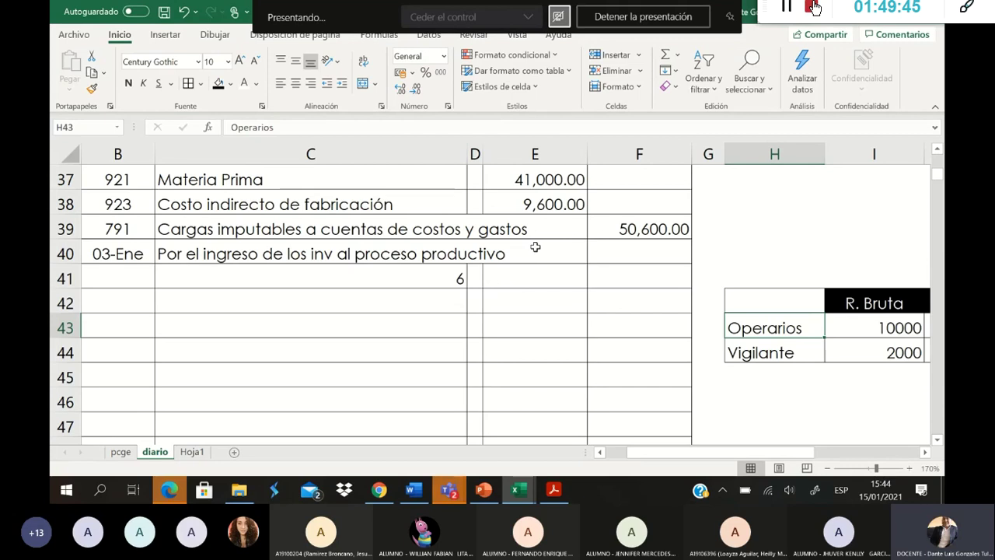
pyautogui.click(149, 306)
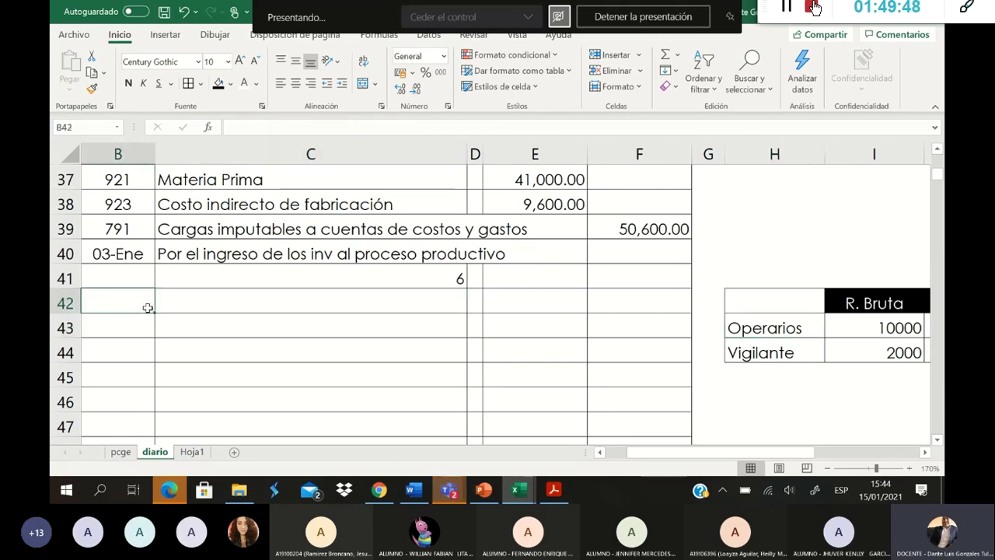
# Step: Close the open Microsoft Edge window without leaving the spreadsheet
pyautogui.click(181, 495)
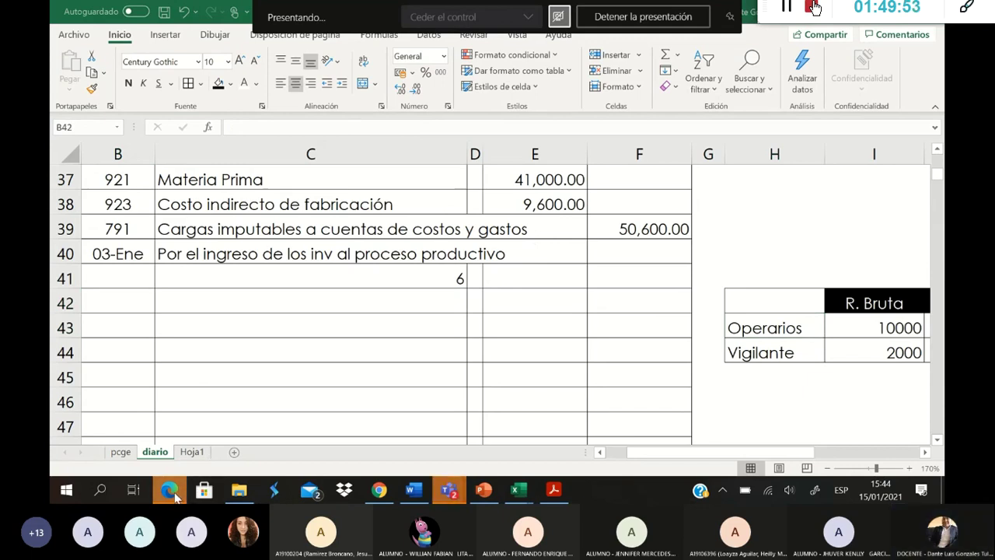
pyautogui.rightClick(177, 495)
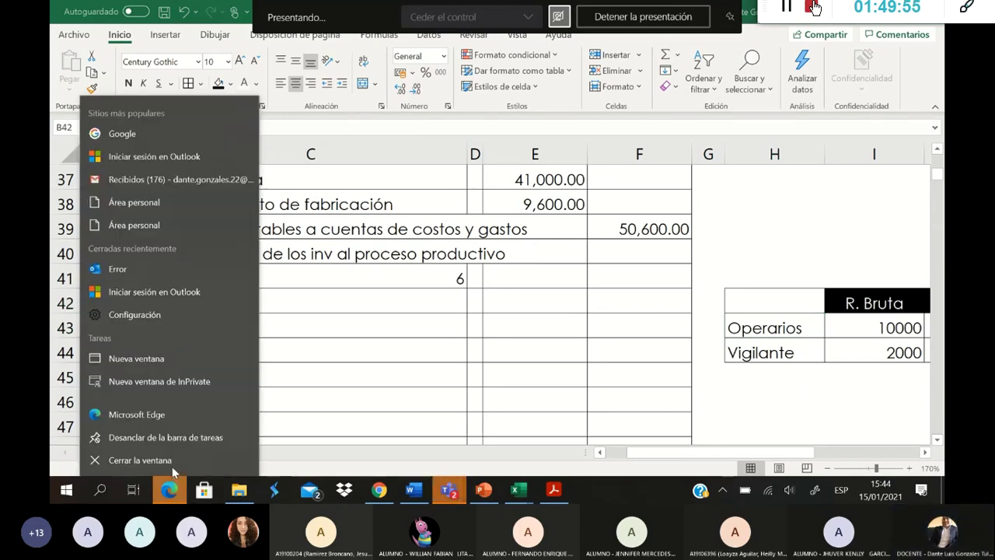
pyautogui.click(173, 465)
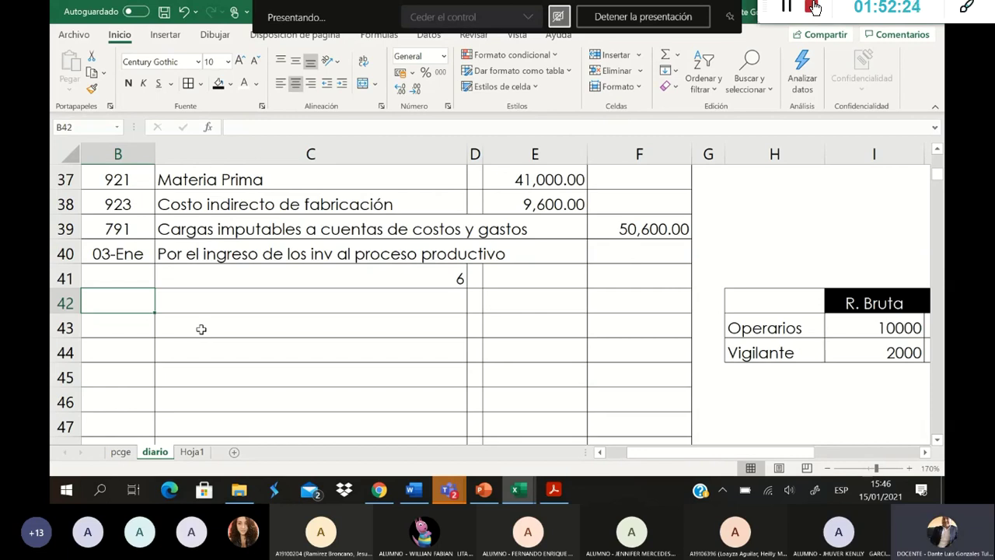
# Step: Enter account code 6211 in cell B42 as the first line of journal entry 6
pyautogui.hscroll(-1, 200, 329)
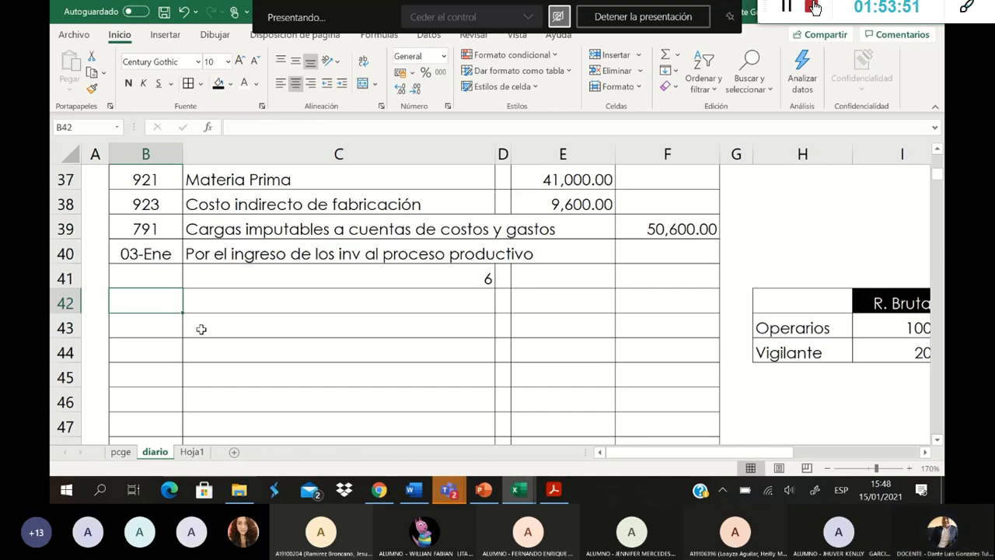
pyautogui.write('622')
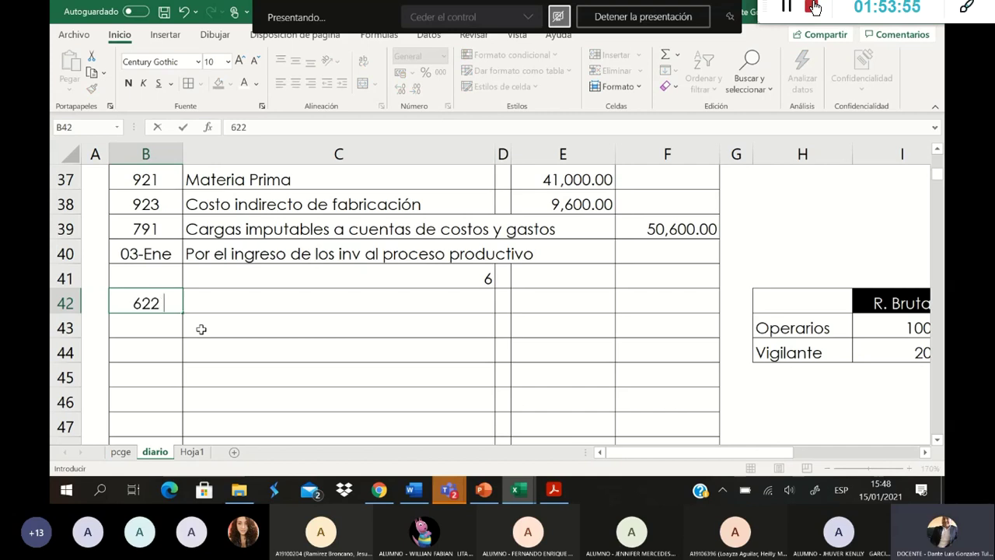
pyautogui.write('1')
pyautogui.press('BackSpace')
pyautogui.press('BackSpace')
pyautogui.write('11')
pyautogui.press('Return')
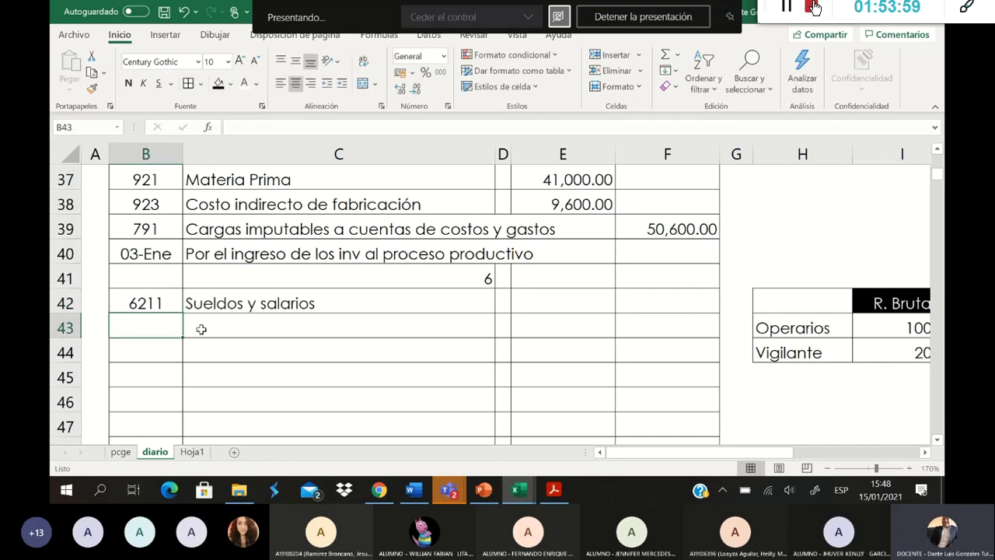
# Step: Try account code 62111 in cell B42, and restore it to 6211
pyautogui.press('Up')
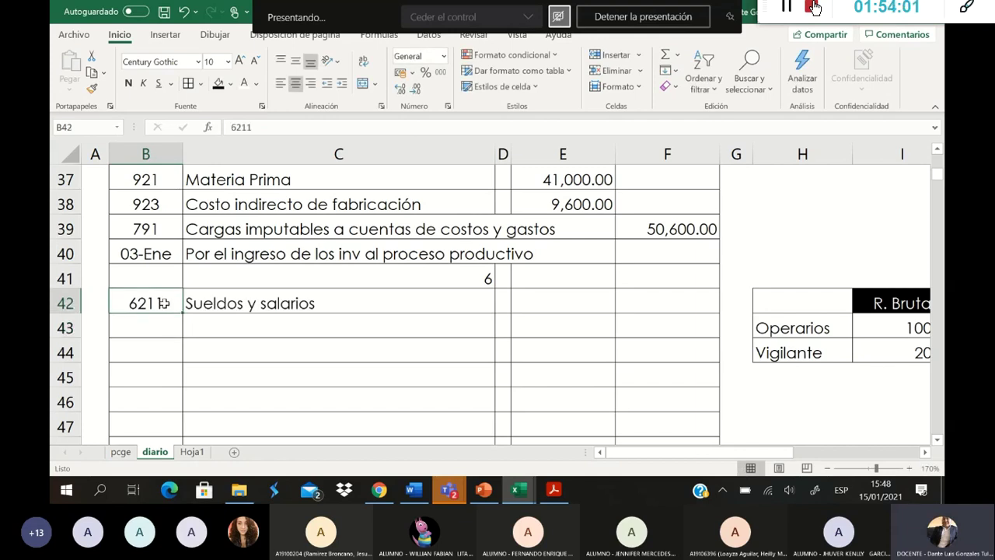
pyautogui.doubleClick(178, 303)
pyautogui.write('1')
pyautogui.press('Return')
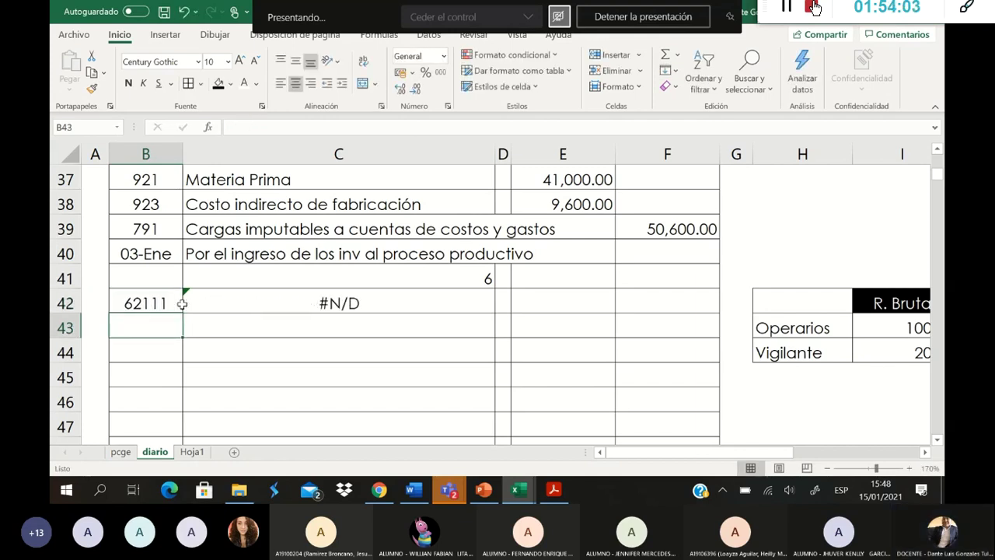
pyautogui.click(182, 304)
pyautogui.write('62')
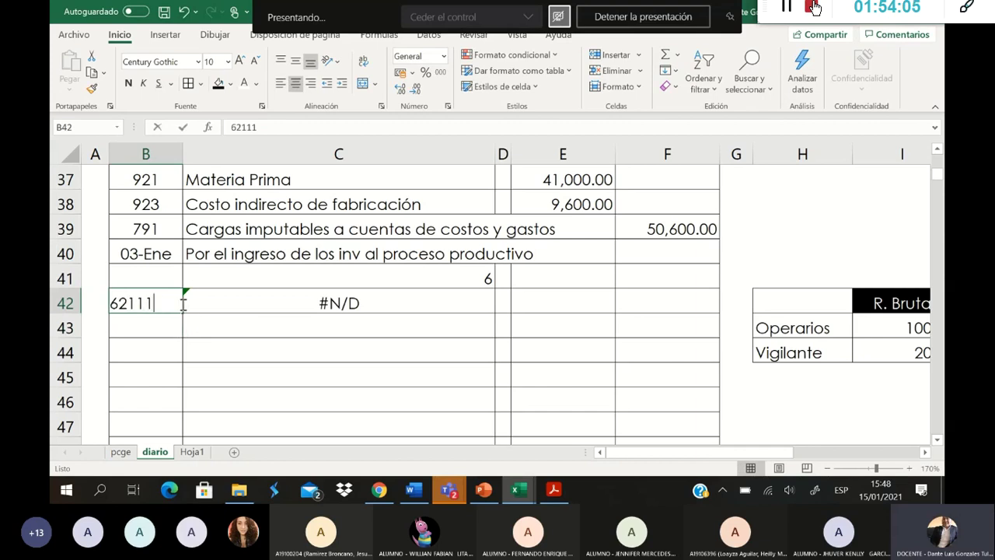
pyautogui.write('11')
# Step: Link the debit amount in E42 to the cell below the R. Bruta values with the formula =I45
pyautogui.press('Tab')
pyautogui.press('Tab')
pyautogui.press('Tab')
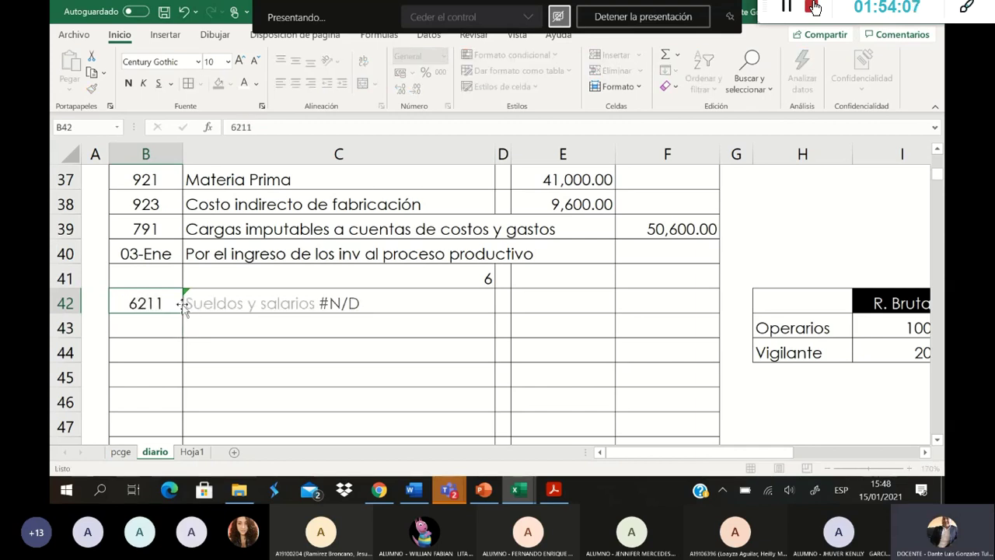
pyautogui.write('=')
pyautogui.press('Right')
pyautogui.press('Right')
pyautogui.press('Right')
pyautogui.press('Right')
pyautogui.press('Right')
pyautogui.press('Right')
pyautogui.press('Right')
pyautogui.press('Right')
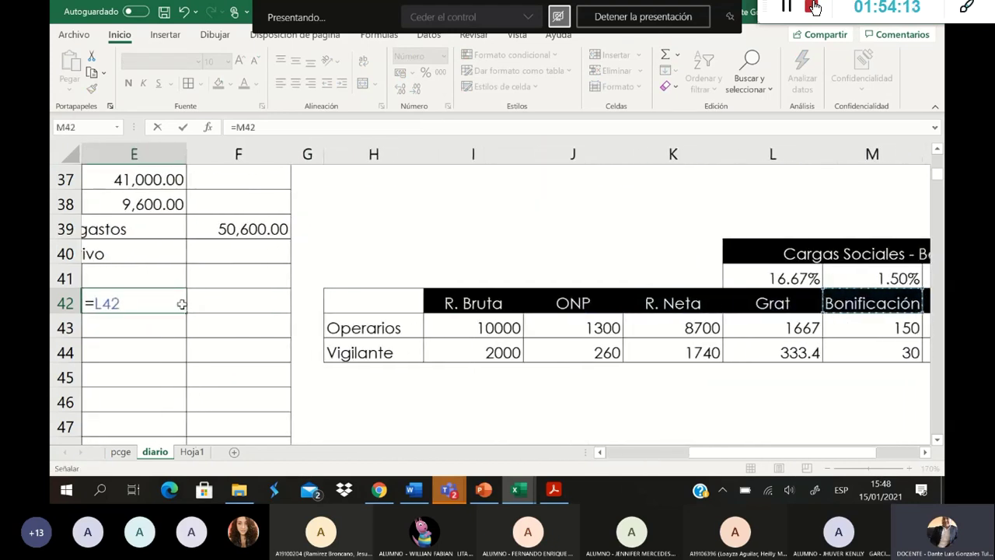
pyautogui.press('Down')
pyautogui.press('Down')
pyautogui.press('Down')
pyautogui.press('Down')
pyautogui.press('Left')
pyautogui.press('Left')
pyautogui.press('Left')
pyautogui.press('Left')
pyautogui.press('Up')
pyautogui.press('Up')
pyautogui.press('Down')
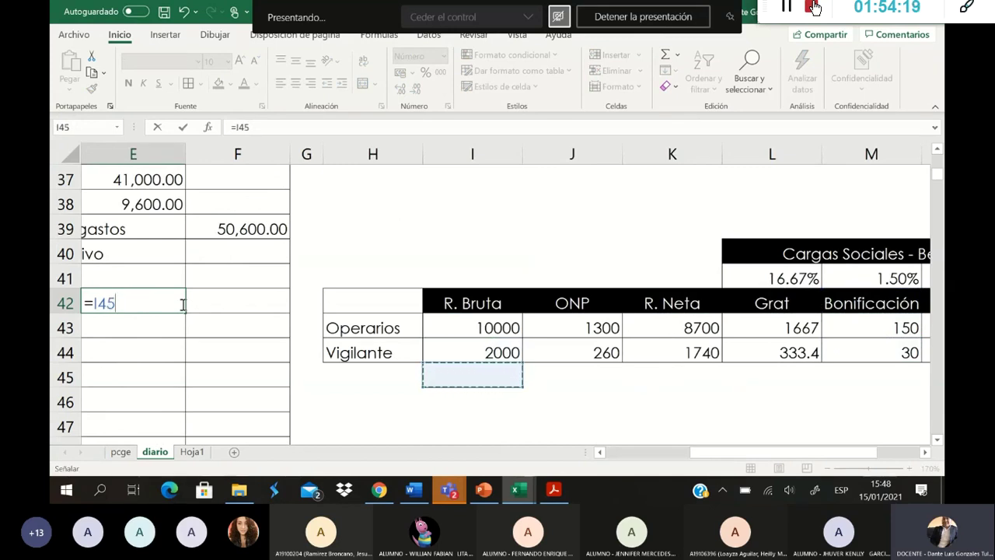
pyautogui.press('Return')
# Step: Total the R. Bruta column in I45 with =SUMA(I43:I44) and fill the formula across to the EsSalud column, O45
pyautogui.click(460, 378)
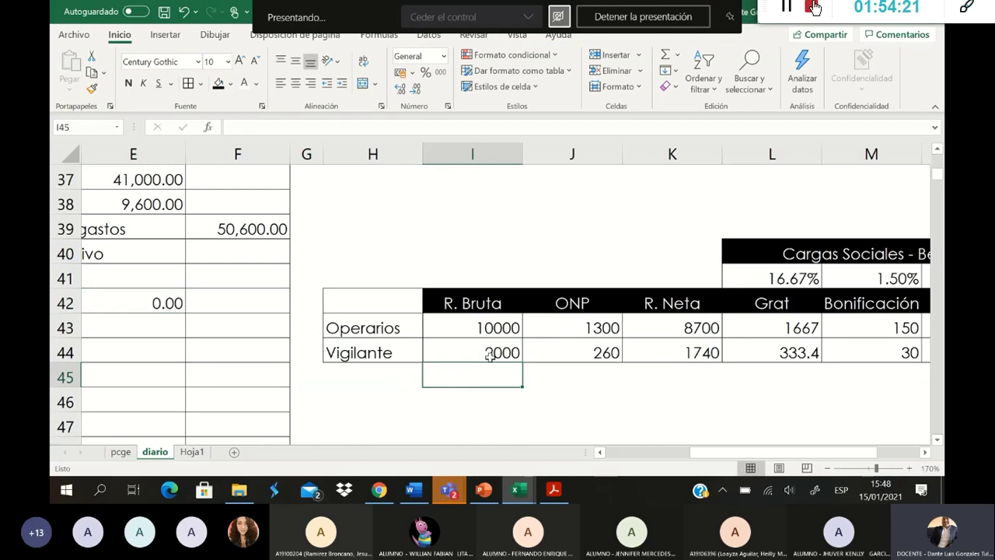
pyautogui.click(665, 56)
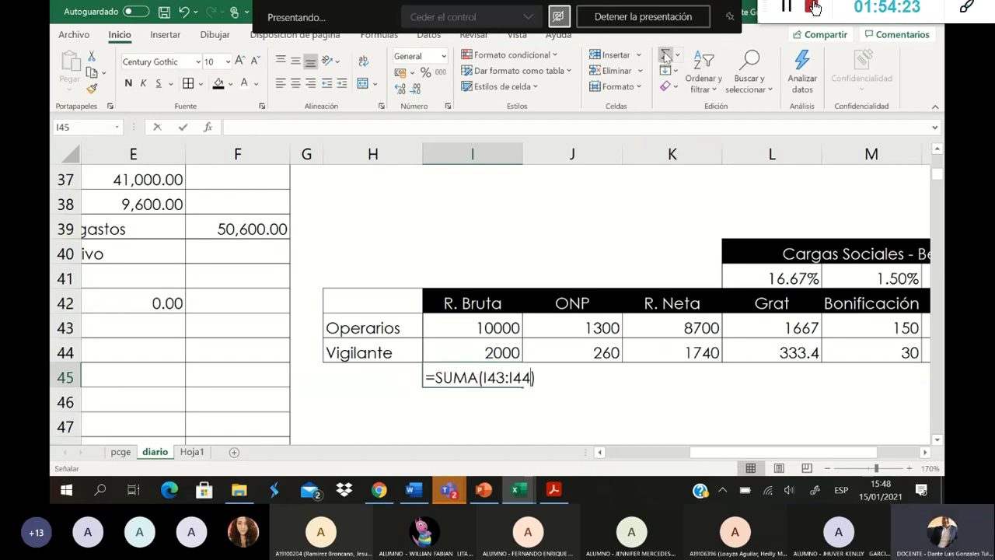
pyautogui.press('Return')
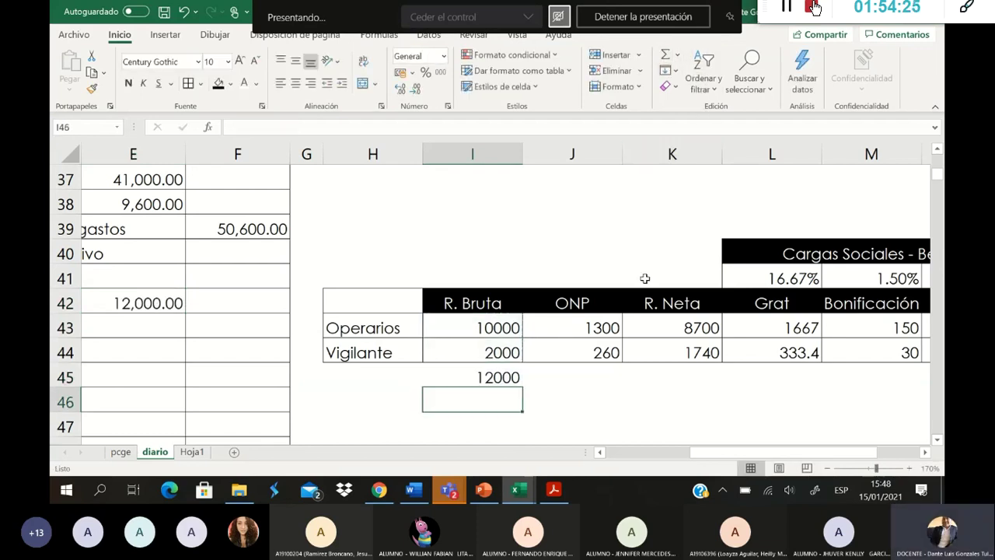
pyautogui.click(520, 375)
pyautogui.moveTo(530, 379); pyautogui.dragTo(764, 387)
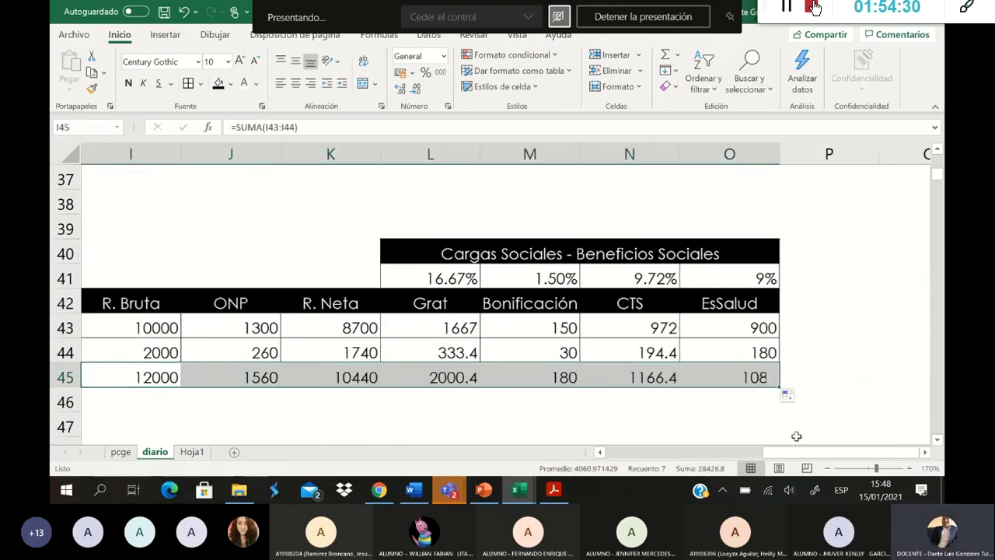
# Step: Label the payroll table's sum row "Total" in cell H45
pyautogui.moveTo(760, 453); pyautogui.dragTo(626, 457)
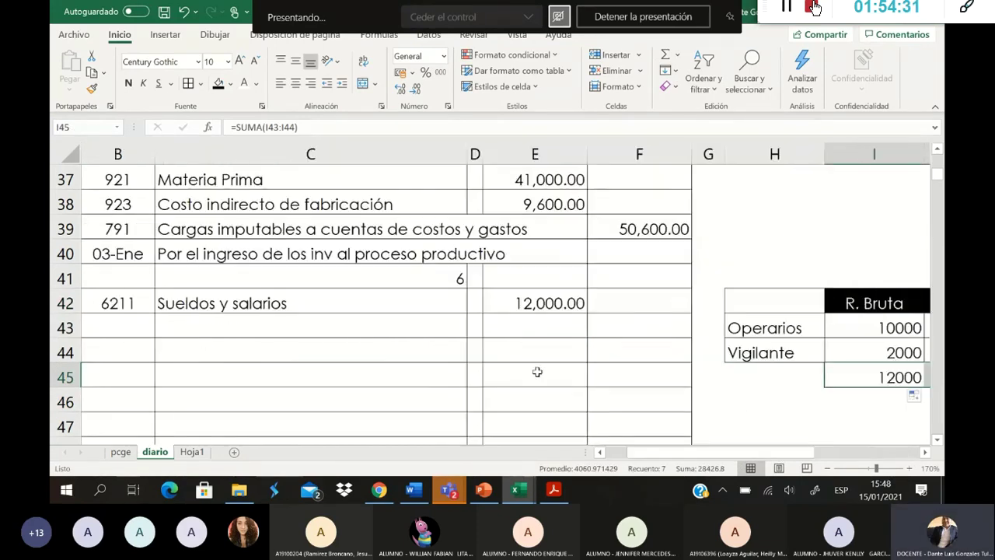
pyautogui.click(810, 376)
pyautogui.write('Total')
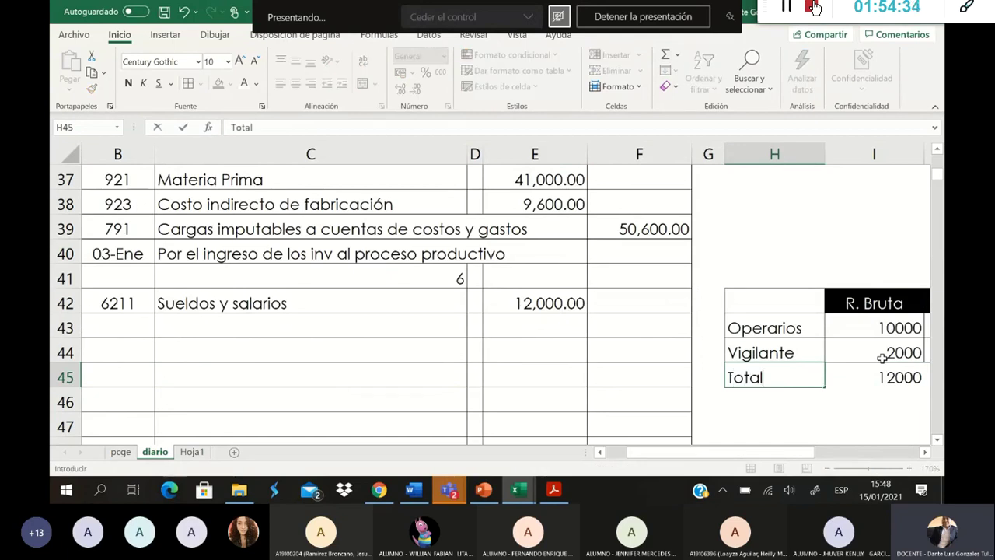
pyautogui.press('Return')
# Step: Apply borders and right alignment to the total row H45:O45, and align the Total label in H45 to the left
pyautogui.moveTo(807, 453); pyautogui.dragTo(844, 455)
pyautogui.moveTo(389, 380); pyautogui.dragTo(765, 379)
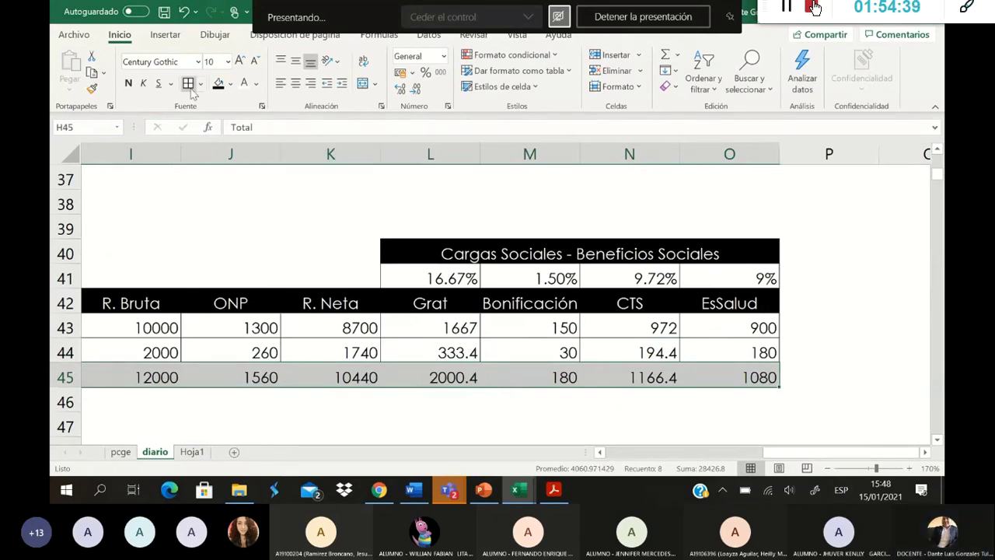
pyautogui.hscroll(-3, 272, 86)
pyautogui.click(310, 83)
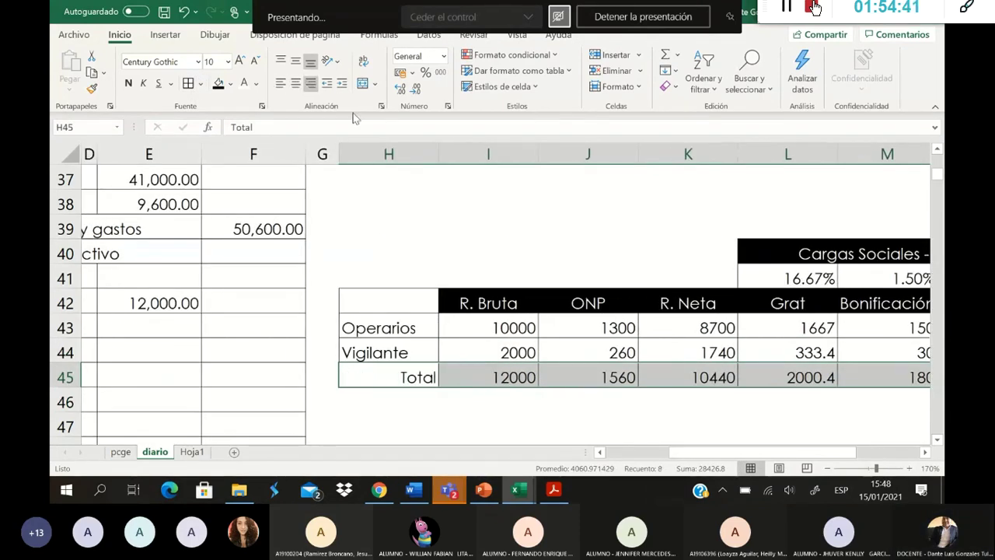
pyautogui.click(411, 386)
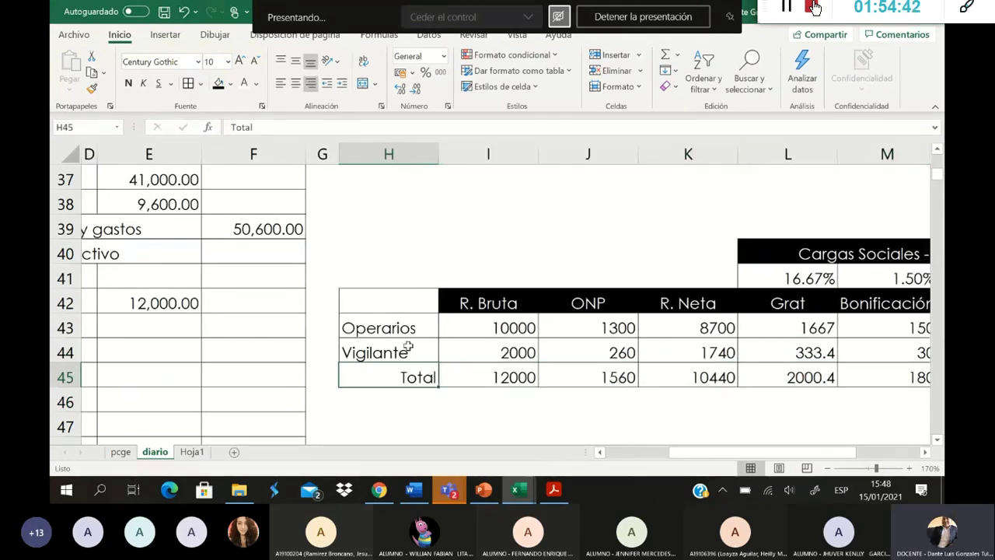
pyautogui.click(280, 83)
# Step: Make the total row H45:O45 bold and return to the empty journal lines below Sueldos y salarios
pyautogui.moveTo(719, 453); pyautogui.dragTo(760, 458)
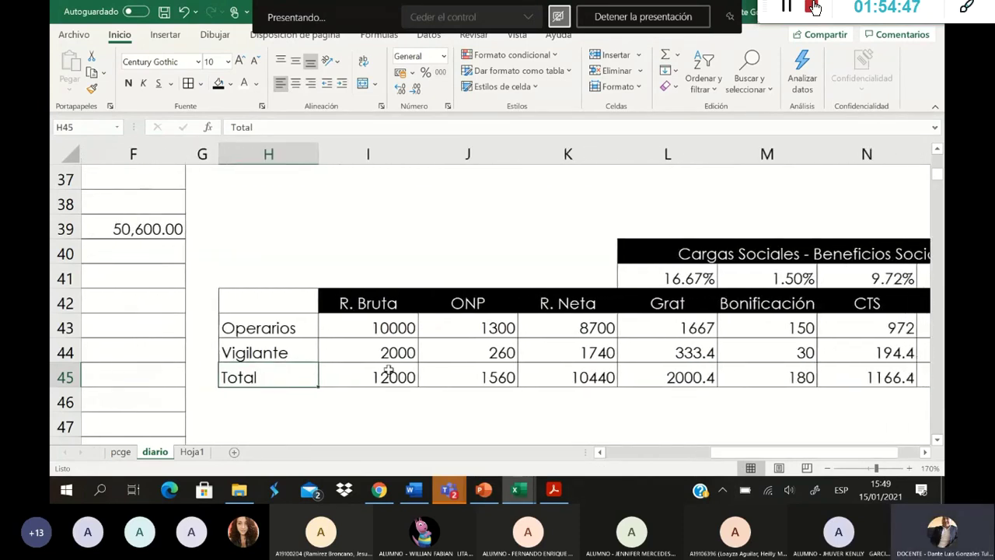
pyautogui.moveTo(307, 373); pyautogui.dragTo(741, 380)
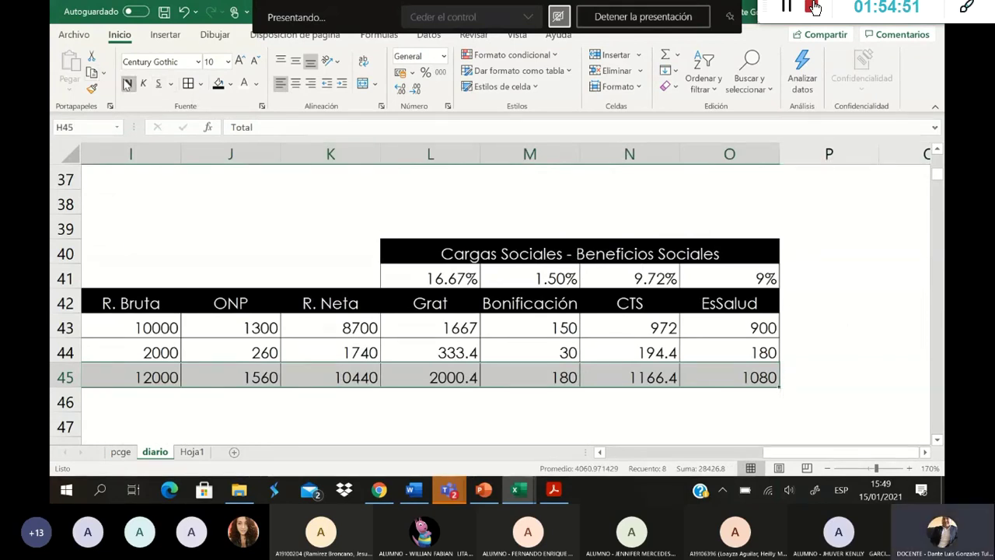
pyautogui.hscroll(-3, 687, 389)
pyautogui.moveTo(689, 452); pyautogui.dragTo(531, 427)
pyautogui.click(407, 358)
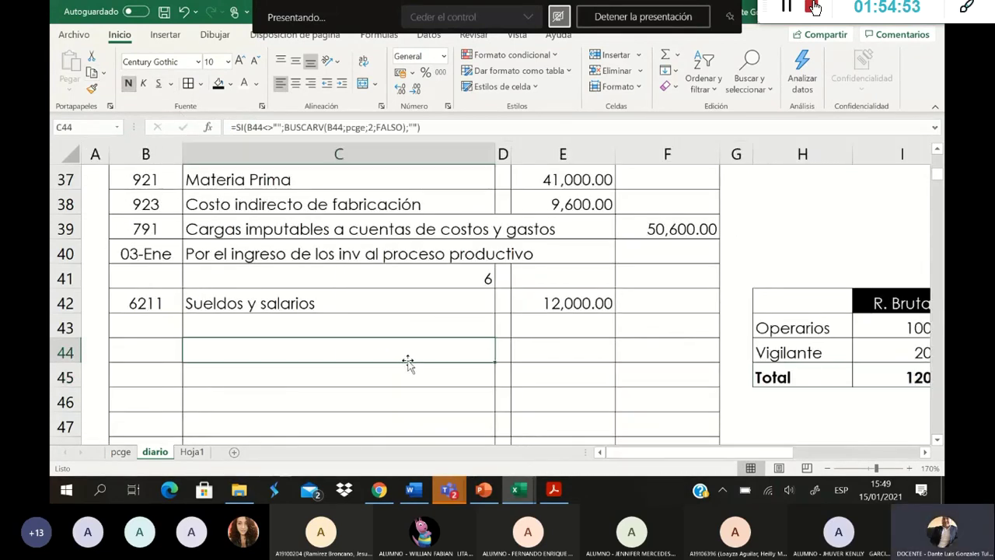
# Step: Enter account code 6271 in B43, on the journal line below Sueldos y salarios
pyautogui.click(180, 328)
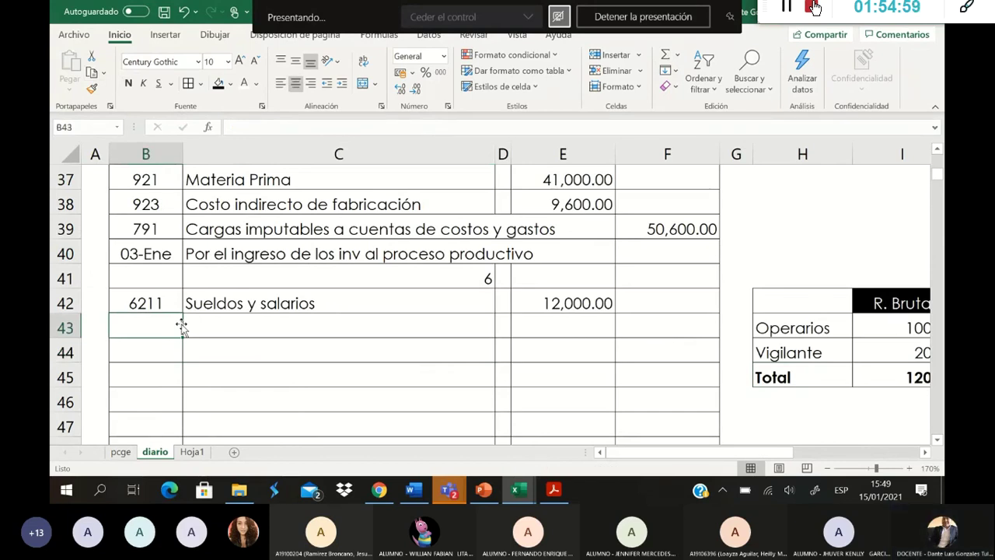
pyautogui.write('6271')
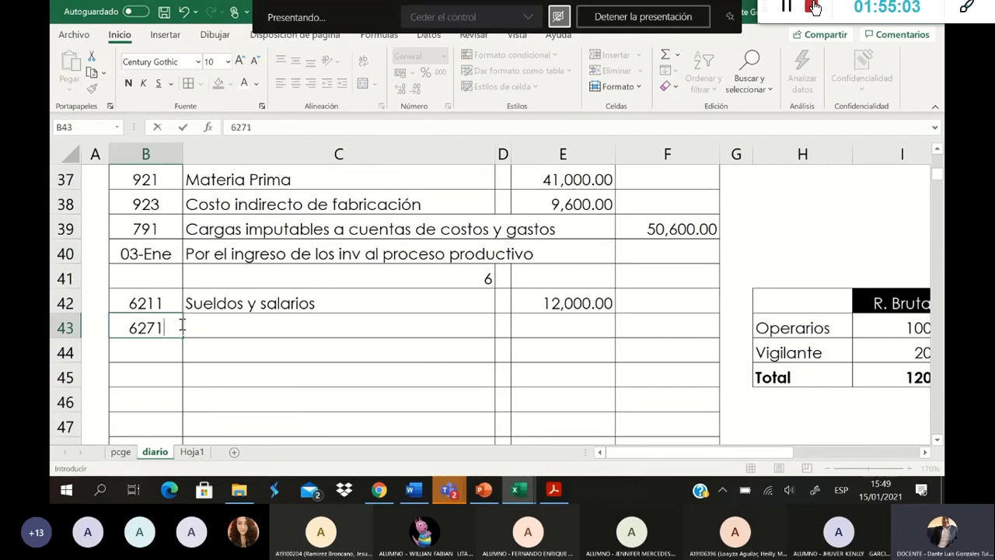
pyautogui.press('Tab')
pyautogui.press('Tab')
pyautogui.press('Tab')
pyautogui.press('Tab')
pyautogui.hotkey('shift', 'Tab')
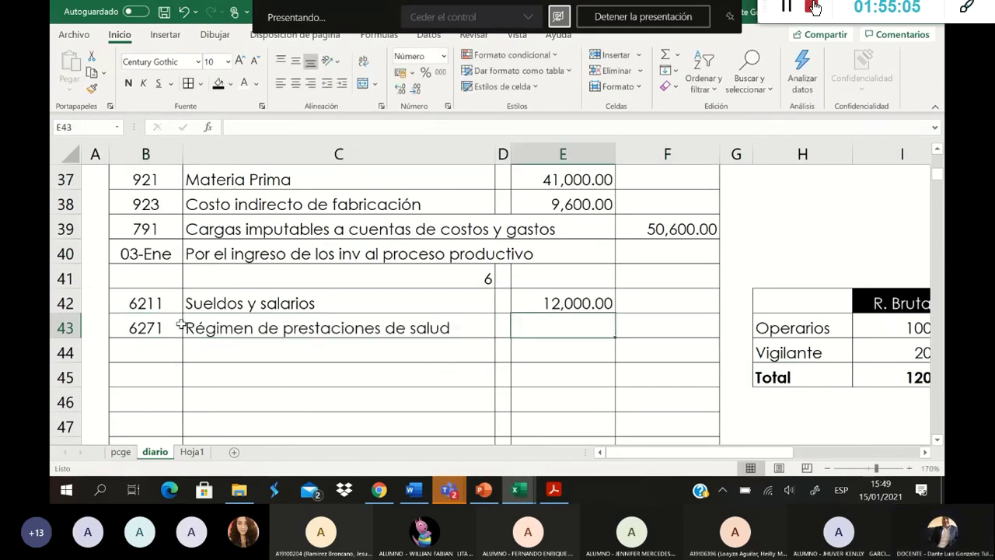
# Step: Check the EsSalud total in the payroll table and enter 1080 as the debit of account 6271 in E43
pyautogui.press('Right')
pyautogui.press('Right')
pyautogui.press('Right')
pyautogui.press('Right')
pyautogui.press('Right')
pyautogui.press('Right')
pyautogui.press('Right')
pyautogui.press('Right')
pyautogui.press('Right')
pyautogui.press('Right')
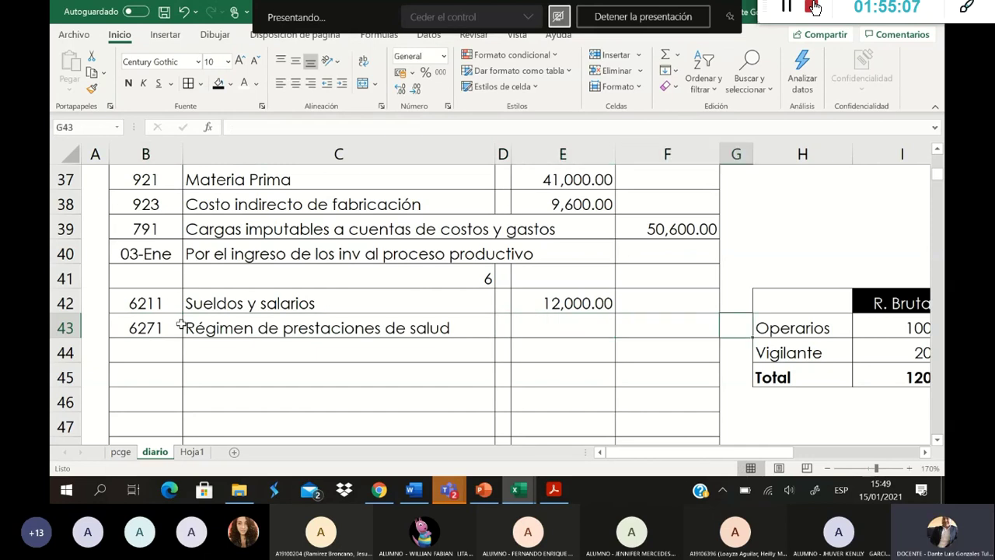
pyautogui.press('Right')
pyautogui.press('Right')
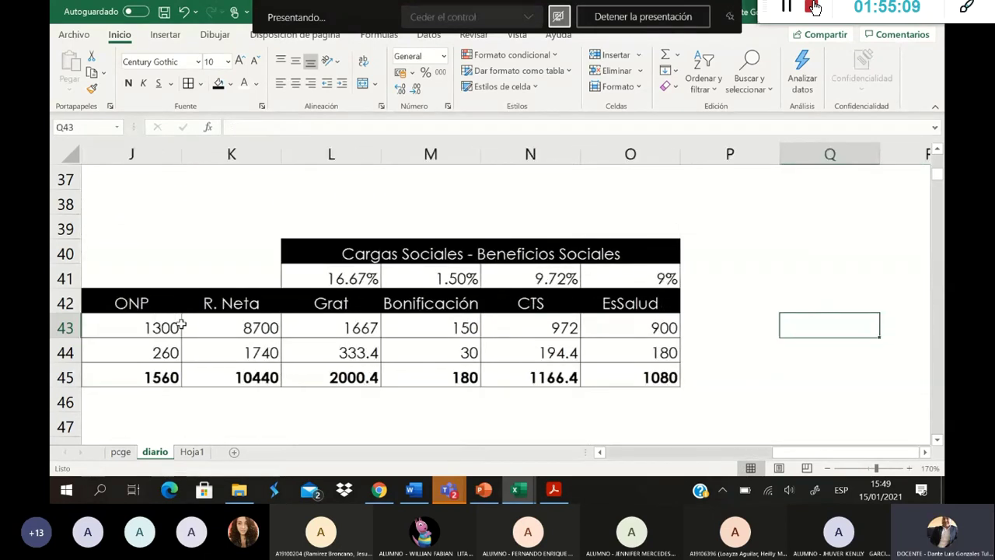
pyautogui.press('Left')
pyautogui.press('Down')
pyautogui.press('Down')
pyautogui.press('Left')
pyautogui.press('Left')
pyautogui.press('Left')
pyautogui.press('Left')
pyautogui.press('Left')
pyautogui.press('Left')
pyautogui.press('Left')
pyautogui.press('Left')
pyautogui.press('Left')
pyautogui.press('Left')
pyautogui.press('Left')
pyautogui.press('Left')
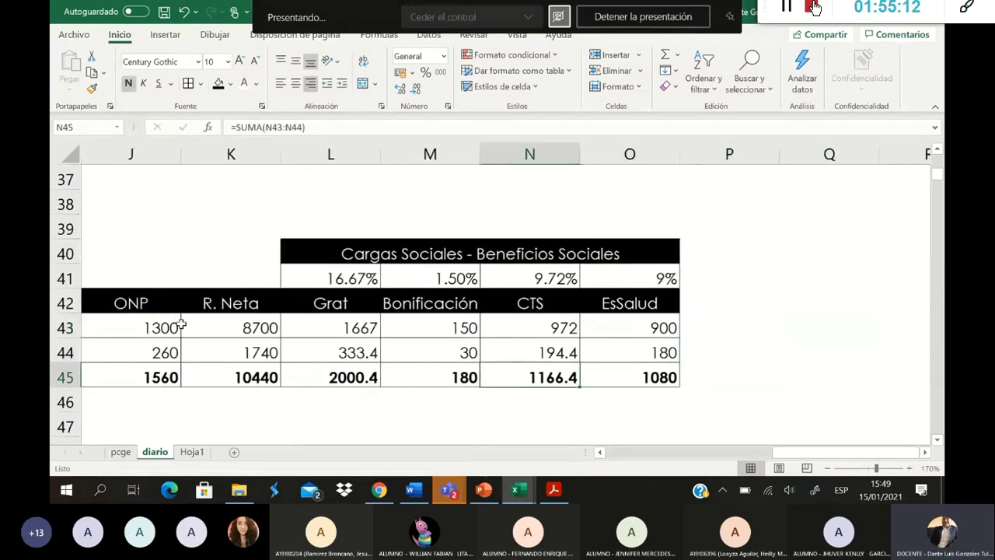
pyautogui.press('Up')
pyautogui.press('Up')
pyautogui.press('Right')
pyautogui.write('1080')
pyautogui.press('Return')
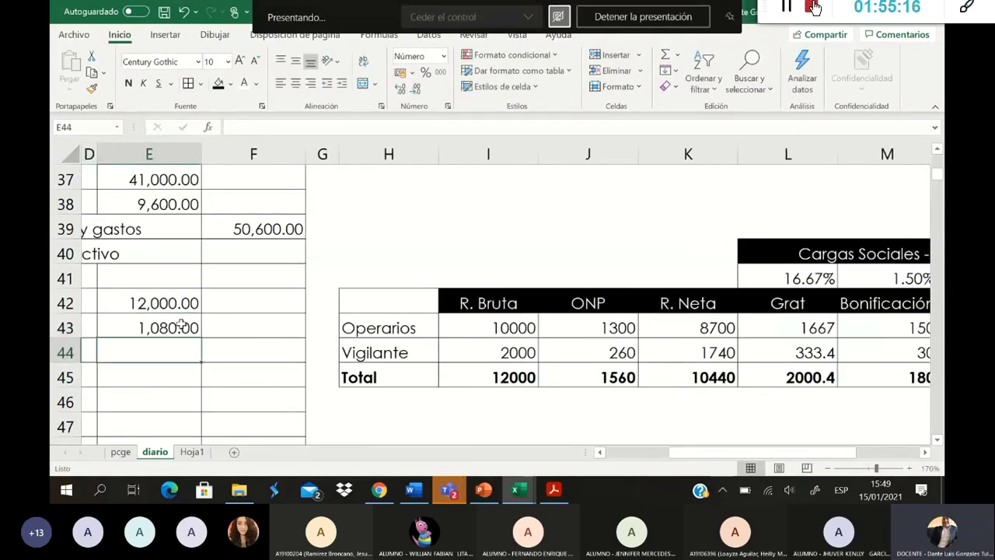
# Step: Enter account code 6214 for Gratificaciones on the next journal line, in B44
pyautogui.press('Left')
pyautogui.press('Left')
pyautogui.press('Left')
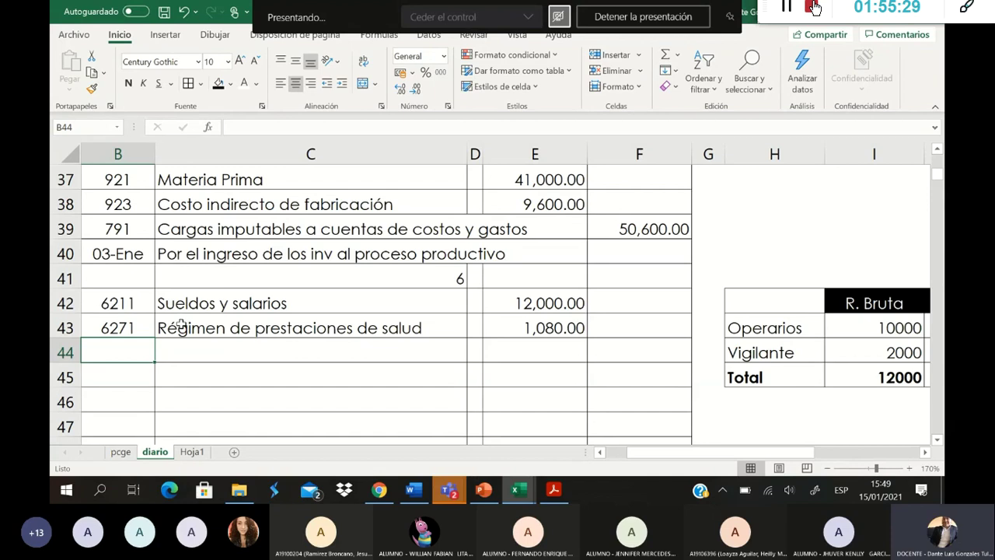
pyautogui.write('6214')
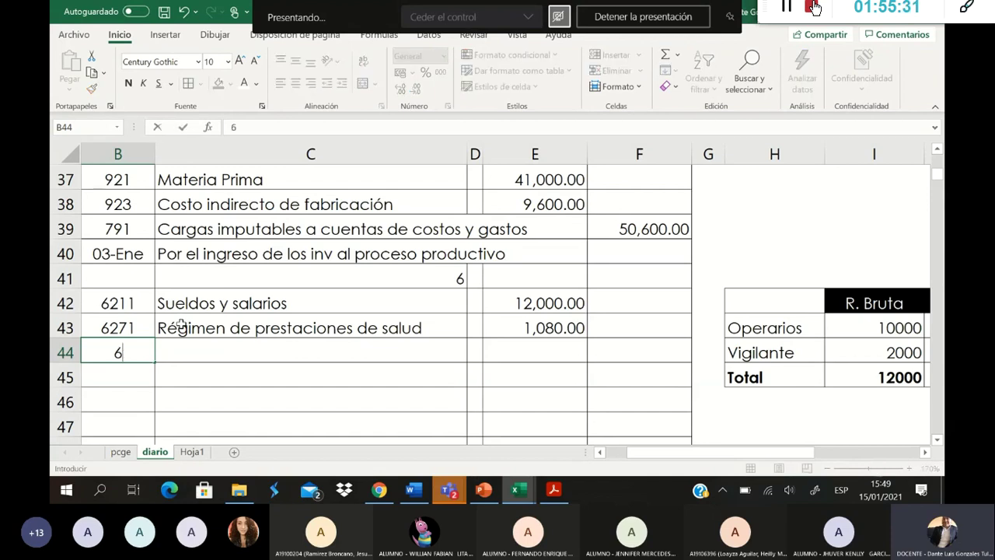
pyautogui.press('Tab')
pyautogui.write('G')
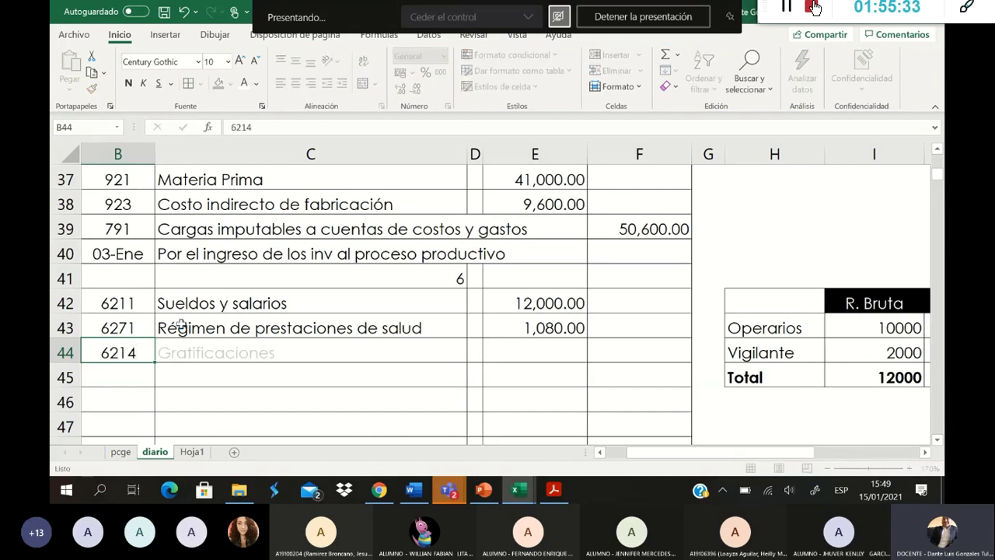
pyautogui.press('Tab')
pyautogui.press('Tab')
# Step: Copy the Grat total from L45 and paste it as a value into E44, the debit of account 6214
pyautogui.press('Right')
pyautogui.press('Right')
pyautogui.press('Right')
pyautogui.press('Right')
pyautogui.press('Right')
pyautogui.press('Right')
pyautogui.press('Right')
pyautogui.press('Right')
pyautogui.press('Right')
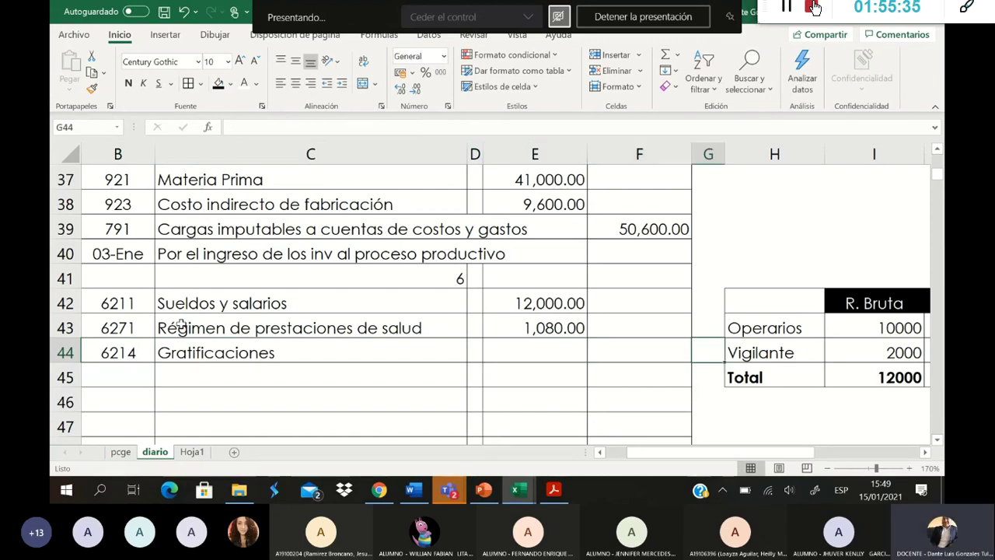
pyautogui.press('Right')
pyautogui.press('Down')
pyautogui.press('Left')
pyautogui.press('Left')
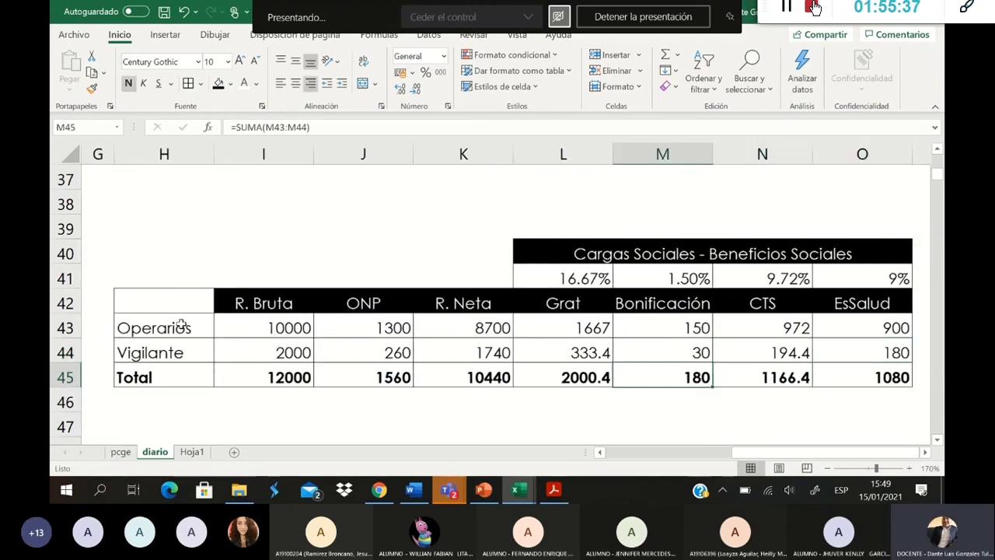
pyautogui.press('Left')
pyautogui.hotkey('ctrl', 'c')
pyautogui.press('Left')
pyautogui.press('Left')
pyautogui.press('Left')
pyautogui.press('Left')
pyautogui.press('Left')
pyautogui.press('Left')
pyautogui.press('Left')
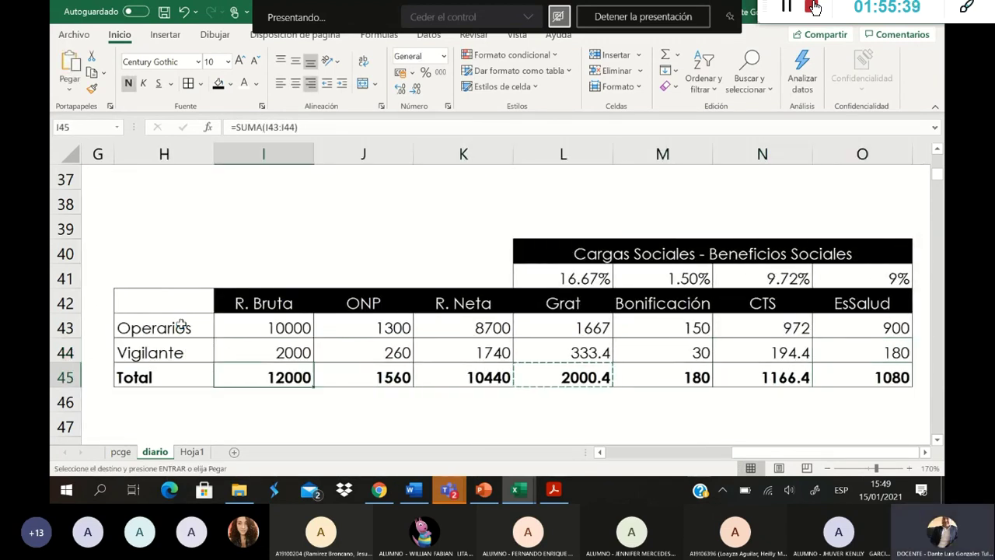
pyautogui.press('Up')
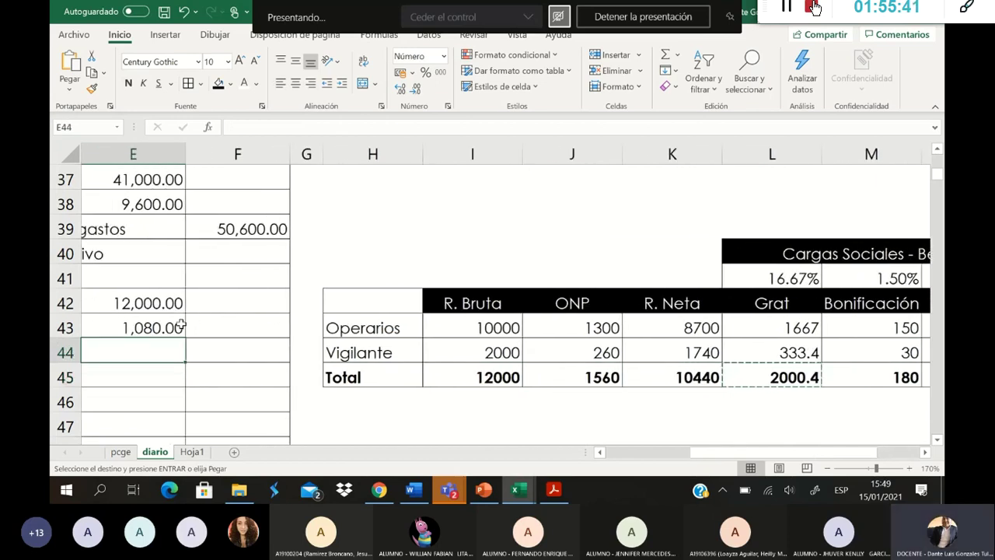
pyautogui.rightClick(158, 350)
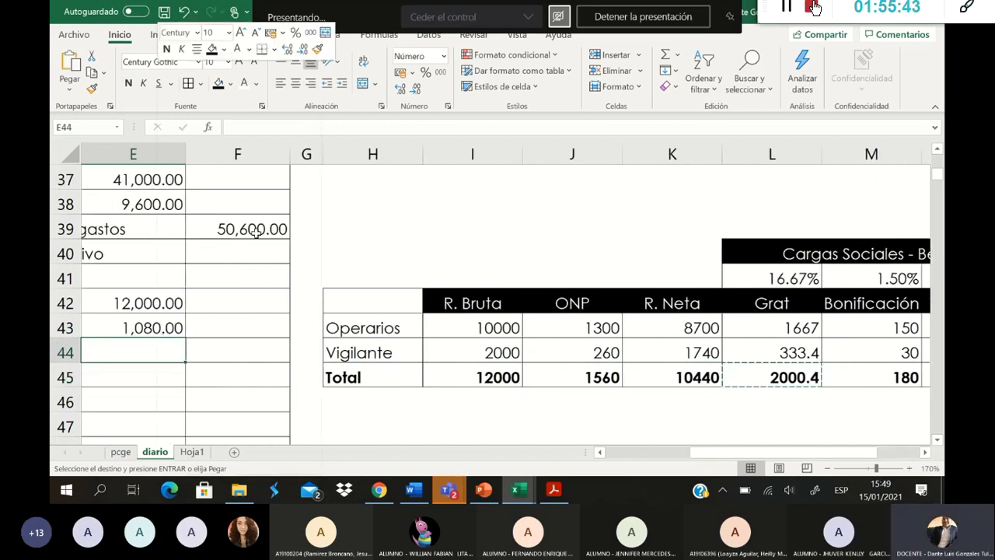
pyautogui.click(213, 147)
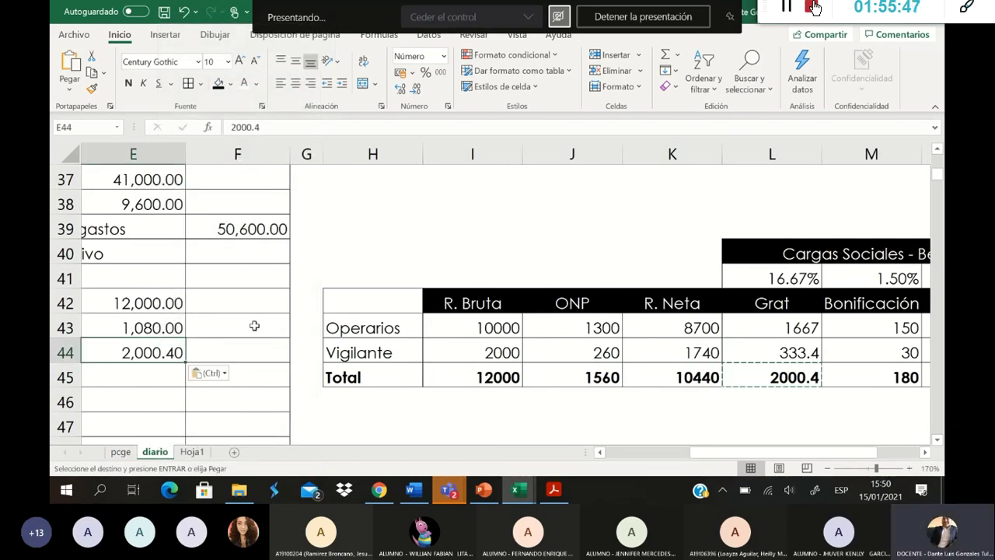
# Step: Examine the payroll table's total row across the Grat, Bonificación and CTS columns
pyautogui.press('Home')
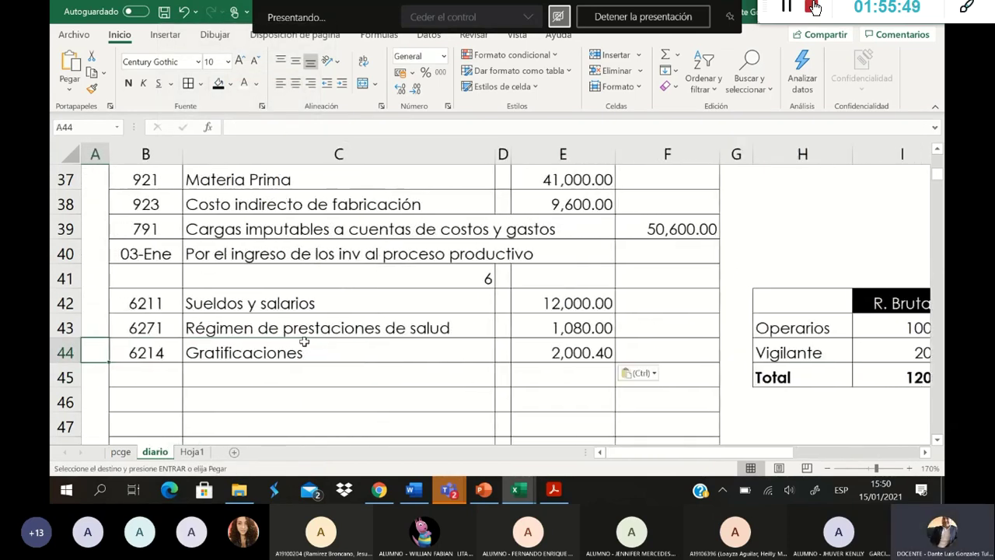
pyautogui.press('Down')
pyautogui.press('Right')
pyautogui.press('Right')
pyautogui.press('Right')
pyautogui.press('Right')
pyautogui.press('Right')
pyautogui.press('Right')
pyautogui.press('Right')
pyautogui.press('Right')
pyautogui.press('Right')
pyautogui.press('Right')
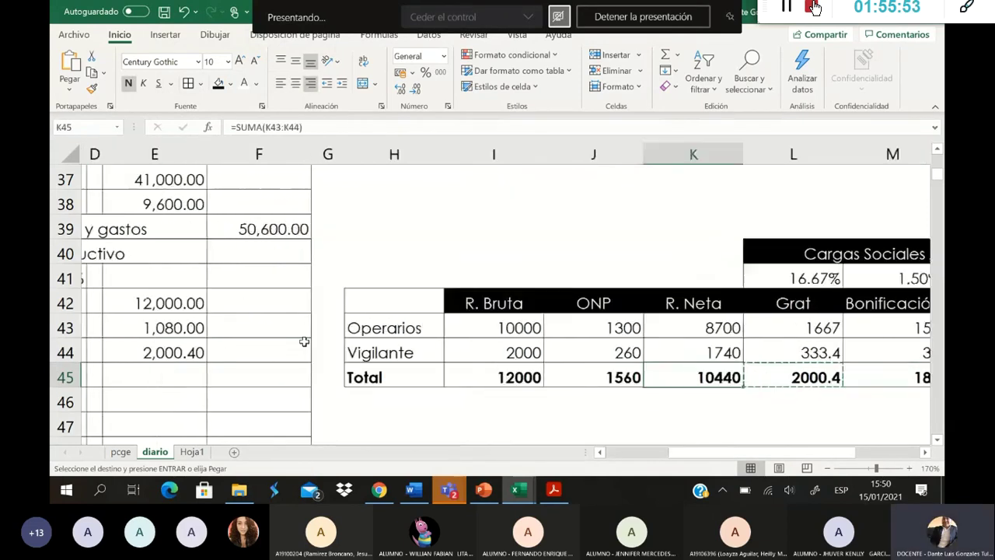
pyautogui.press('Right')
pyautogui.press('Right')
pyautogui.press('Right')
pyautogui.press('Right')
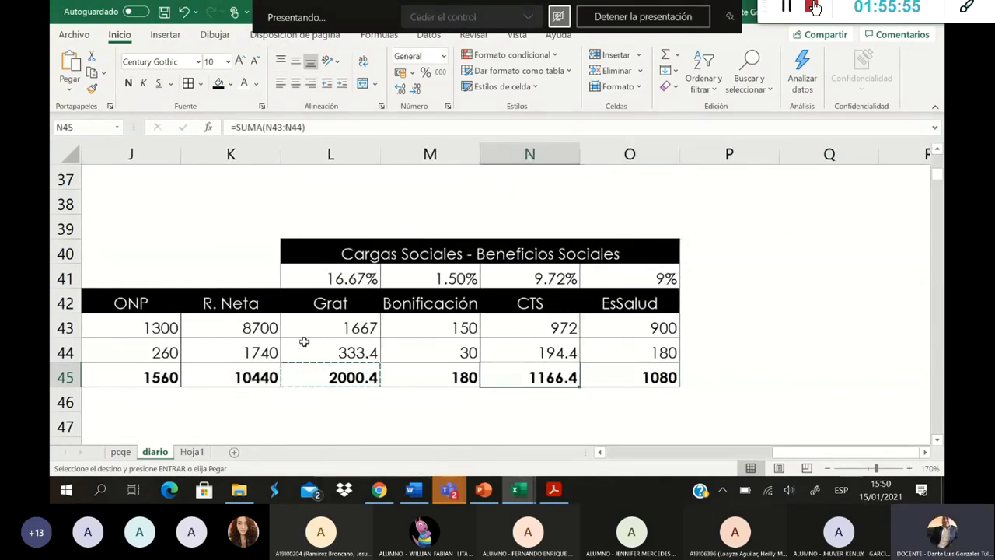
pyautogui.press('Left')
pyautogui.press('Left')
pyautogui.press('Left')
pyautogui.press('Left')
pyautogui.press('Right')
pyautogui.press('Right')
pyautogui.press('Right')
pyautogui.press('Left')
pyautogui.press('Left')
pyautogui.press('Left')
pyautogui.press('Left')
pyautogui.press('Left')
# Step: Enter account code 6291 for Compensación por tiempo de servicio in B45, below Gratificaciones
pyautogui.press('Home')
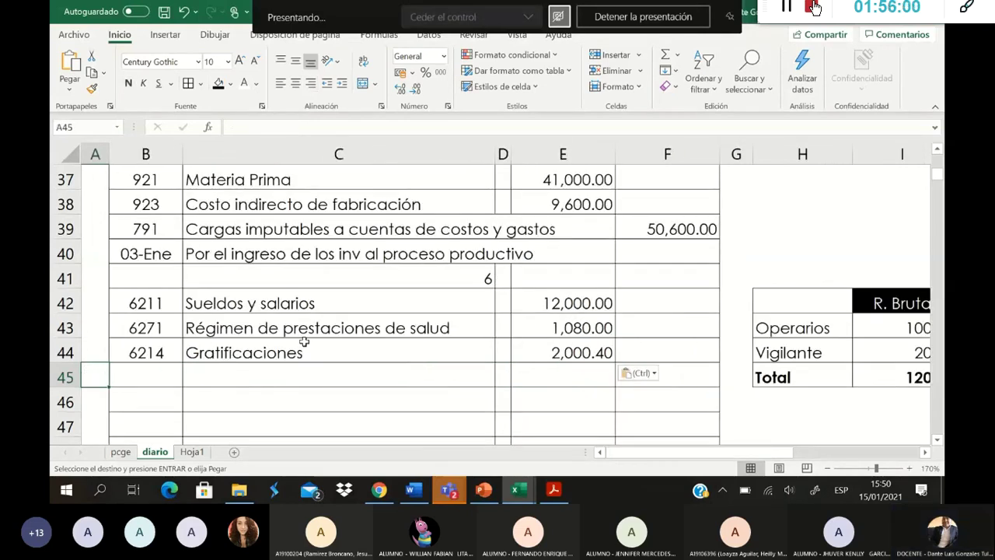
pyautogui.press('Down')
pyautogui.press('Right')
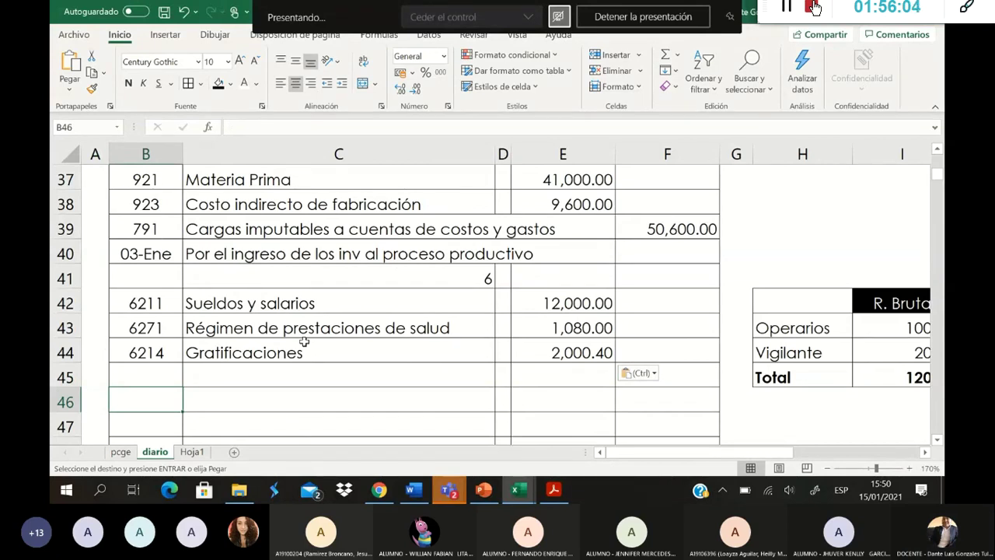
pyautogui.press('Up')
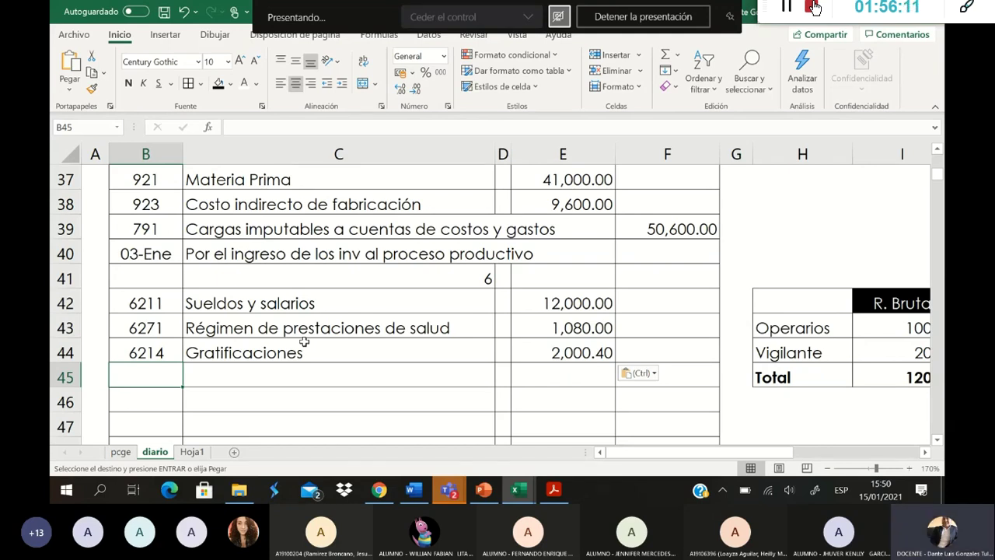
pyautogui.write('62')
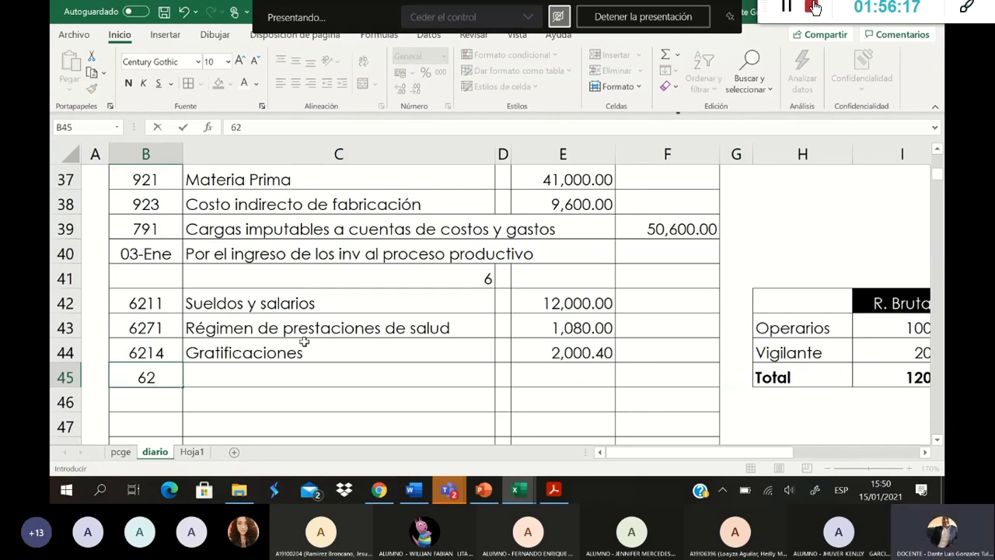
pyautogui.write('91')
pyautogui.press('Tab')
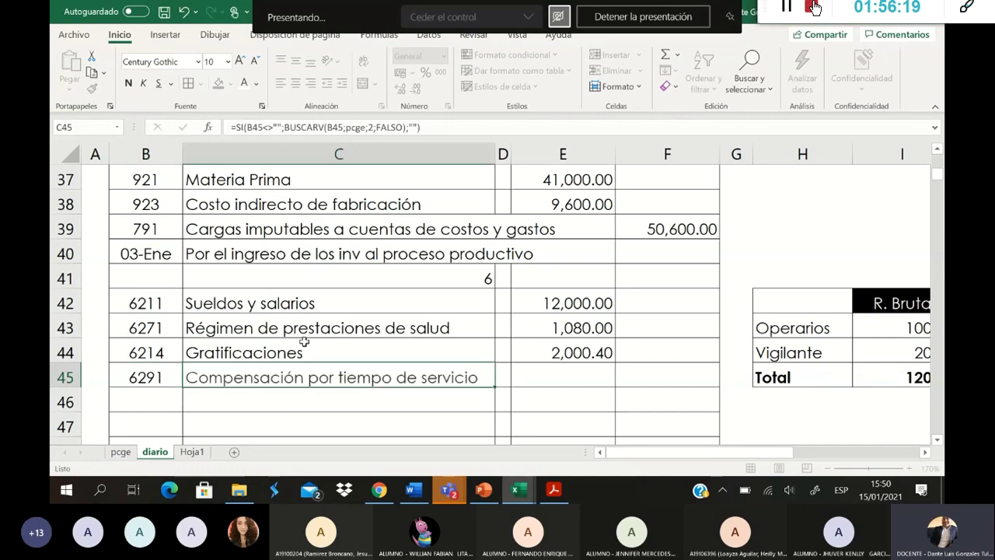
# Step: Copy the CTS total from N45 and paste it into E45 as a plain value, replacing the pasted formula
pyautogui.press('Tab')
pyautogui.press('Tab')
pyautogui.press('Tab')
pyautogui.hotkey('shift', 'Tab')
pyautogui.press('Tab')
pyautogui.press('Tab')
pyautogui.press('Tab')
pyautogui.press('Tab')
pyautogui.press('Tab')
pyautogui.press('Tab')
pyautogui.press('Tab')
pyautogui.press('Tab')
pyautogui.press('Tab')
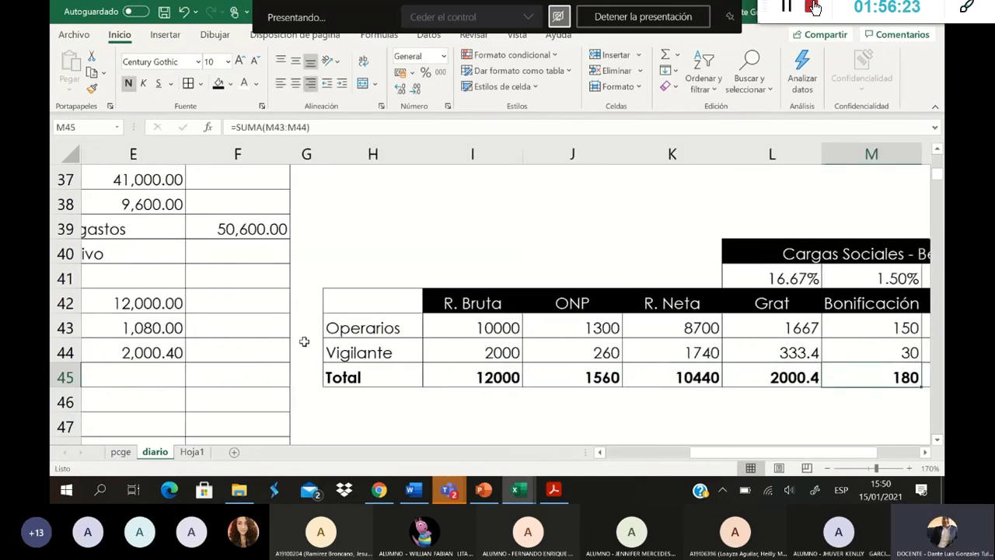
pyautogui.hotkey('ctrl', 'c')
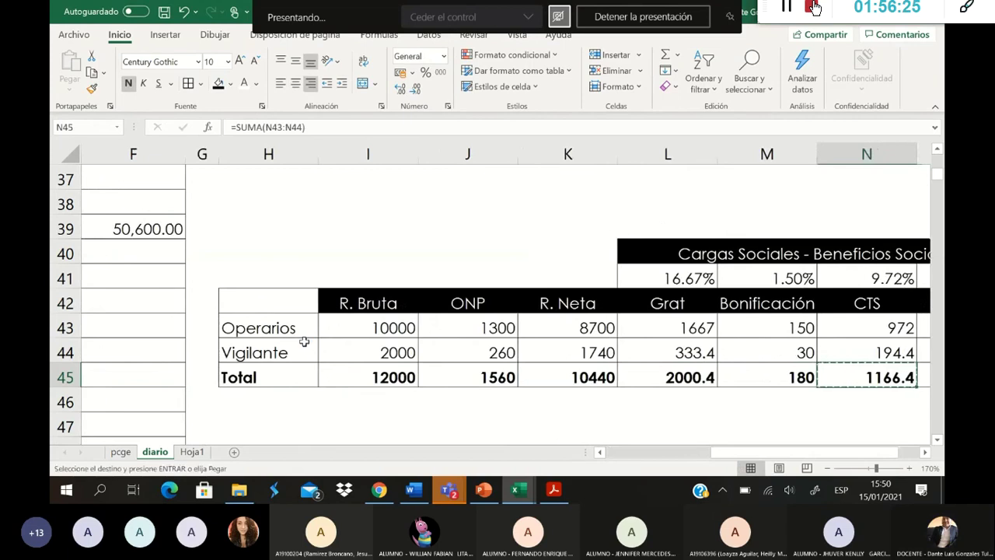
pyautogui.press('Left')
pyautogui.press('Left')
pyautogui.press('Left')
pyautogui.press('Left')
pyautogui.press('Left')
pyautogui.press('Left')
pyautogui.press('Left')
pyautogui.press('Left')
pyautogui.press('Left')
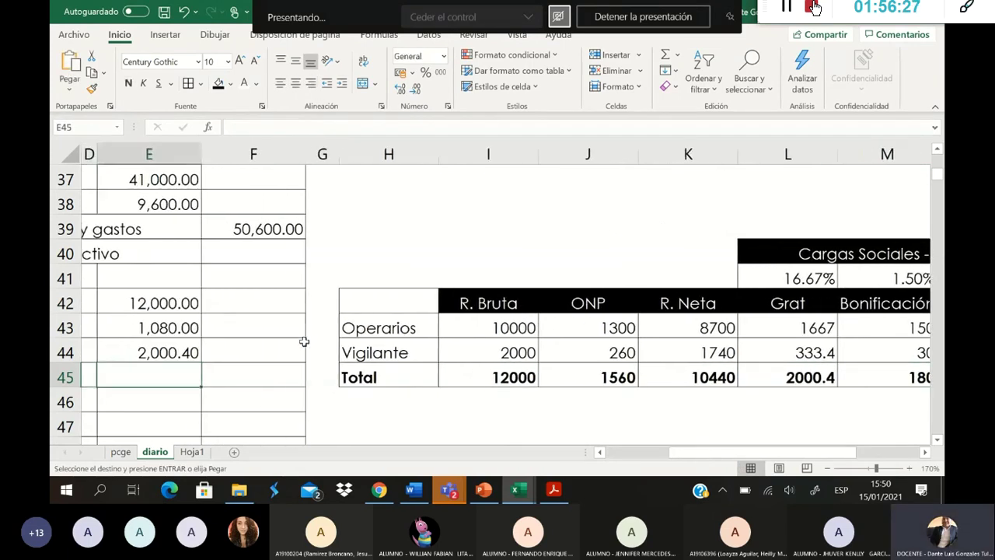
pyautogui.rightClick(174, 380)
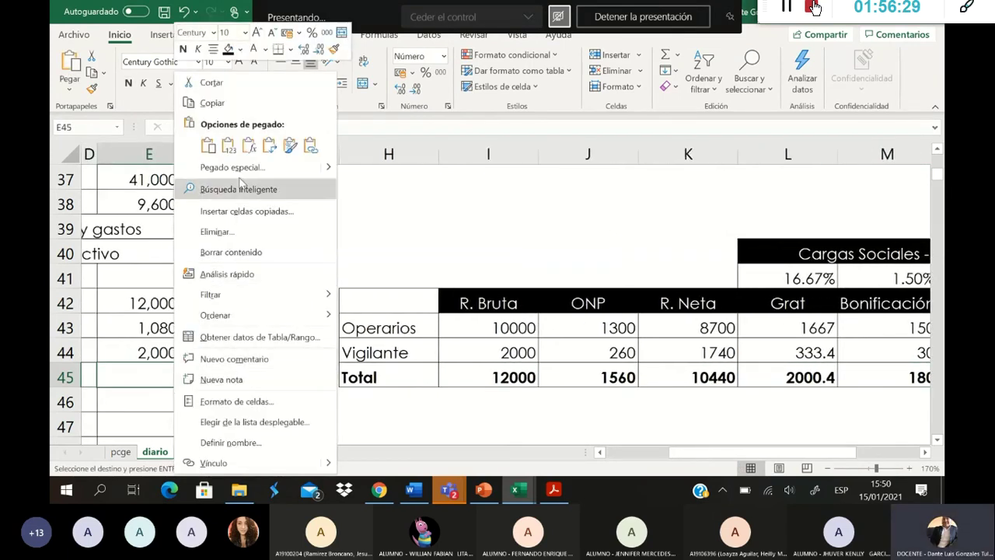
pyautogui.click(209, 143)
pyautogui.hotkey('ctrl', 'z')
pyautogui.hotkey('ctrl', 'z')
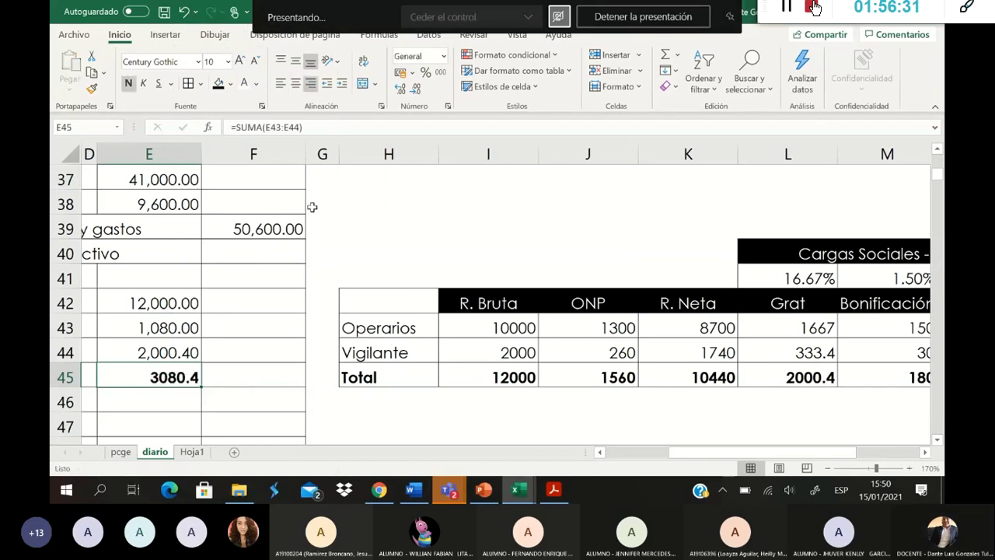
pyautogui.hotkey('ctrl', 'y')
pyautogui.hotkey('ctrl', 'y')
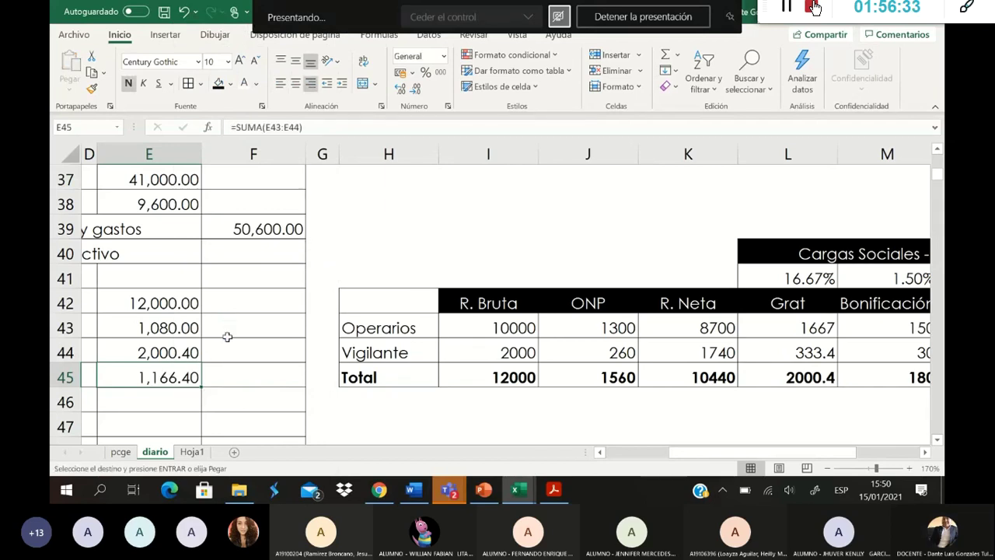
pyautogui.click(236, 367)
pyautogui.moveTo(836, 456); pyautogui.dragTo(768, 456)
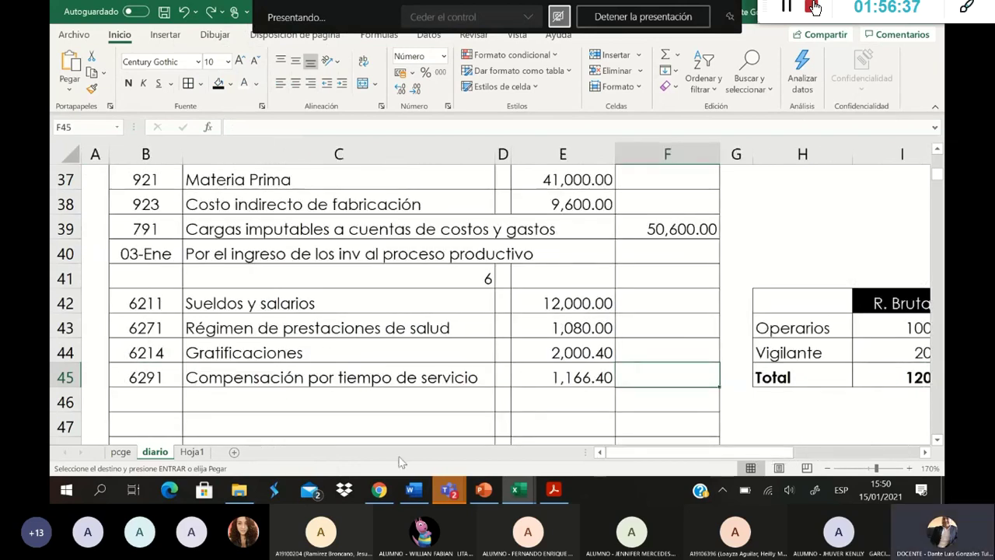
pyautogui.press('Escape')
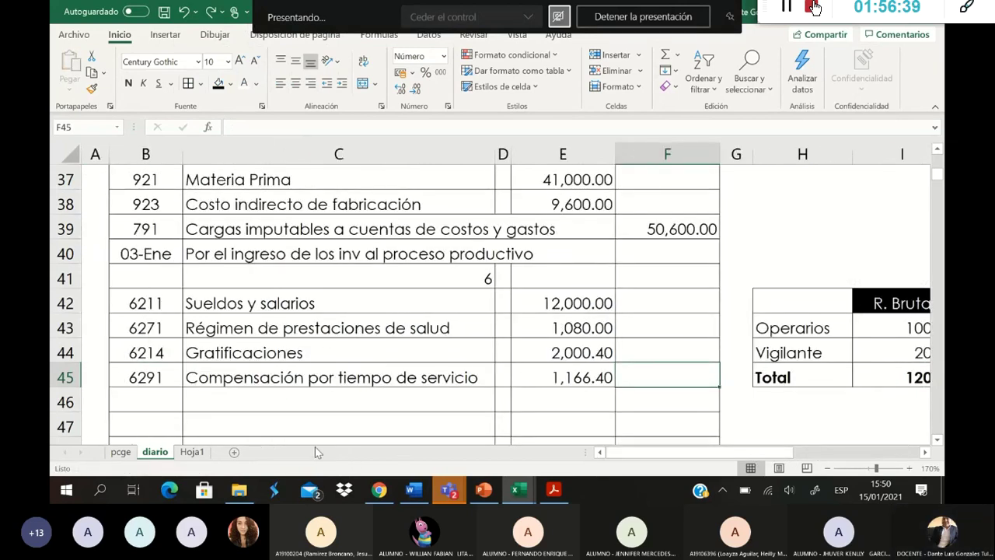
# Step: Review the R. Bruta, ONP and R. Neta totals in the payroll table
pyautogui.moveTo(720, 452); pyautogui.dragTo(811, 455)
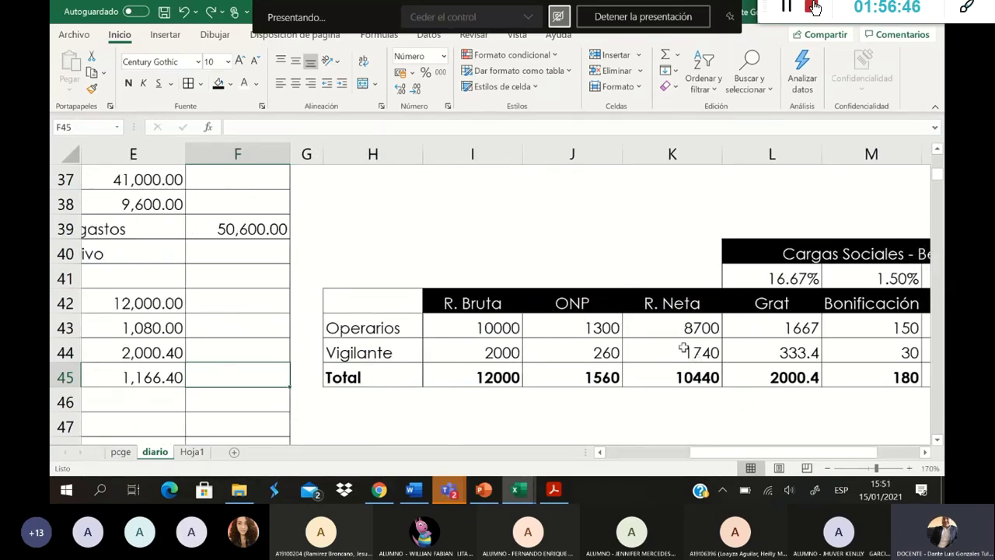
pyautogui.click(609, 396)
pyautogui.click(666, 402)
pyautogui.click(596, 393)
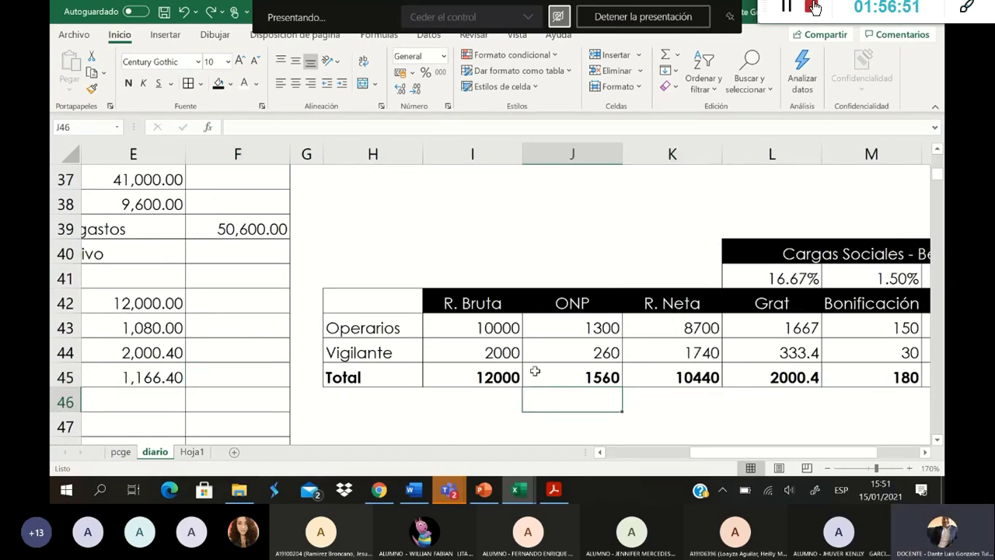
pyautogui.click(498, 372)
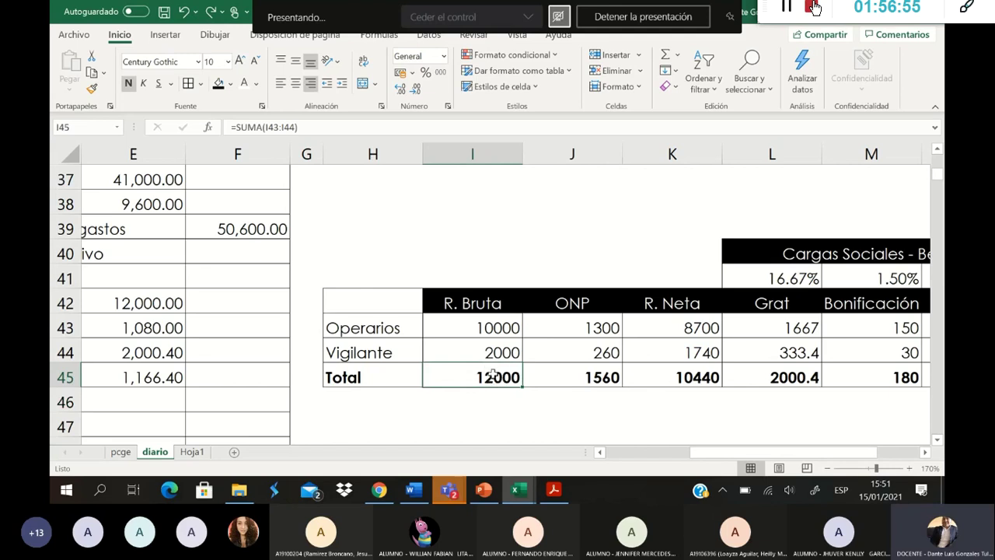
# Step: Check the ONP and R. Neta totals together against the R. Bruta total in the payroll table
pyautogui.click(598, 377)
pyautogui.click(685, 377)
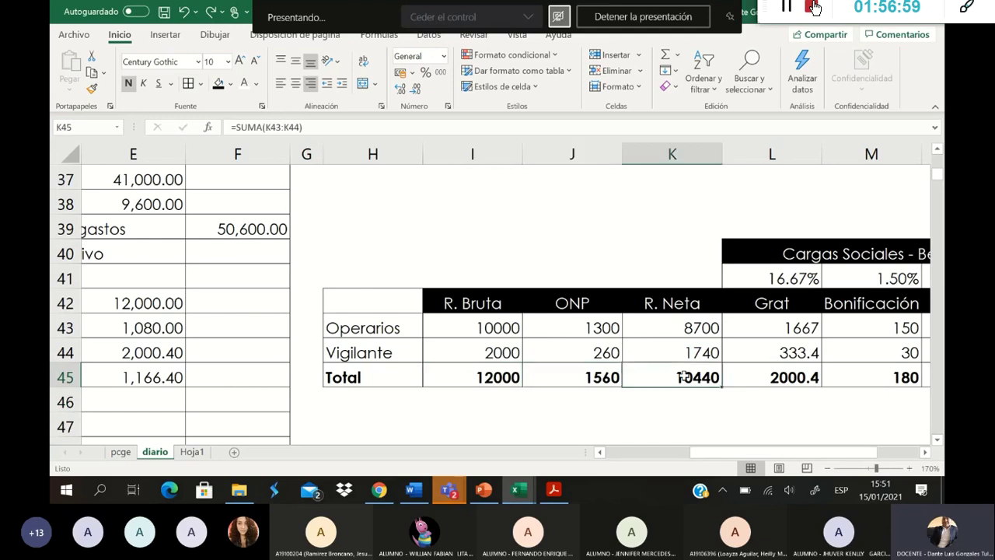
pyautogui.moveTo(610, 378); pyautogui.dragTo(657, 378)
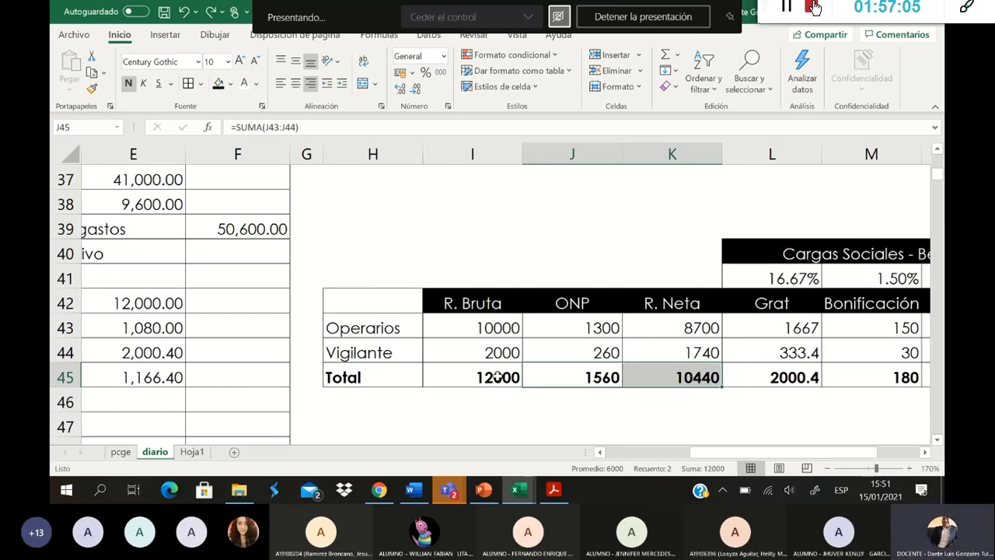
pyautogui.click(488, 376)
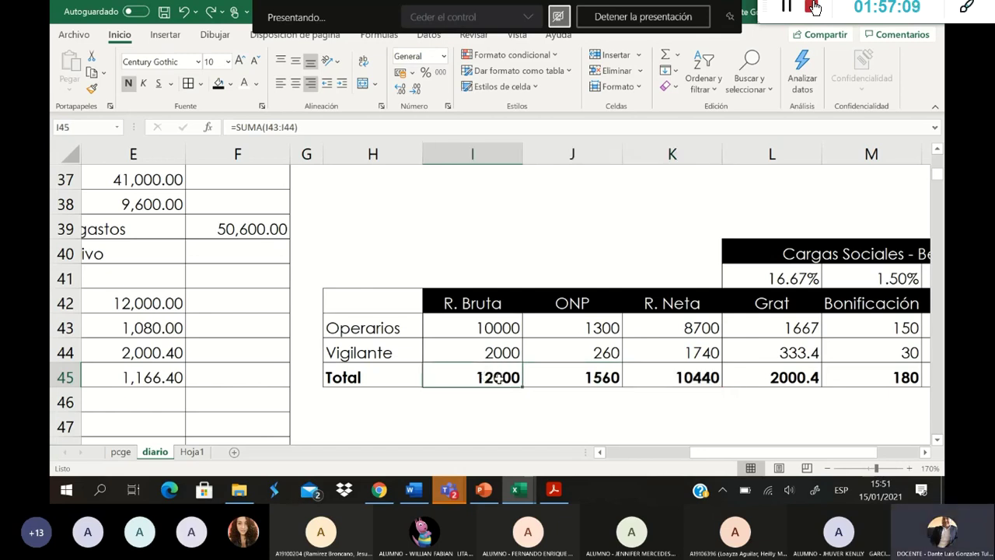
pyautogui.moveTo(553, 380); pyautogui.dragTo(703, 378)
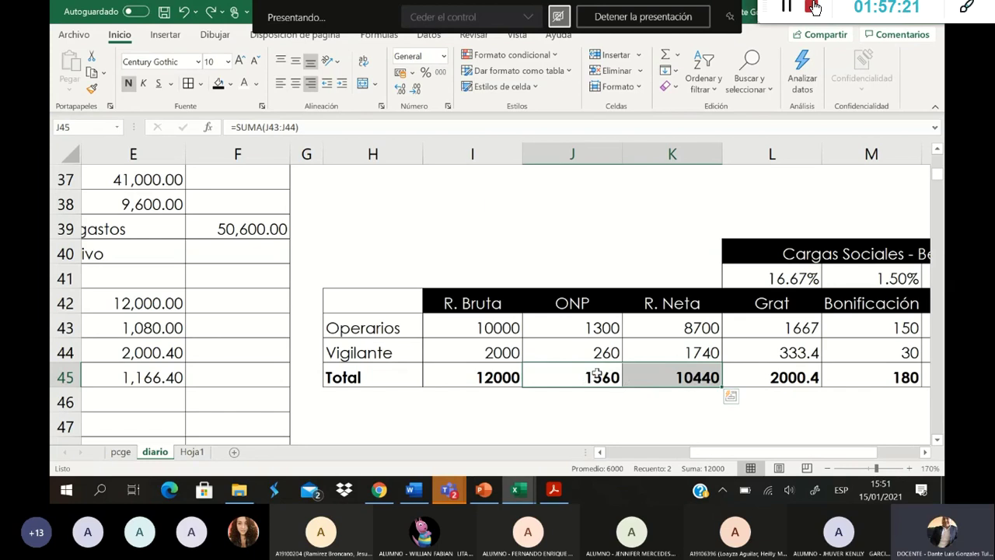
pyautogui.click(484, 376)
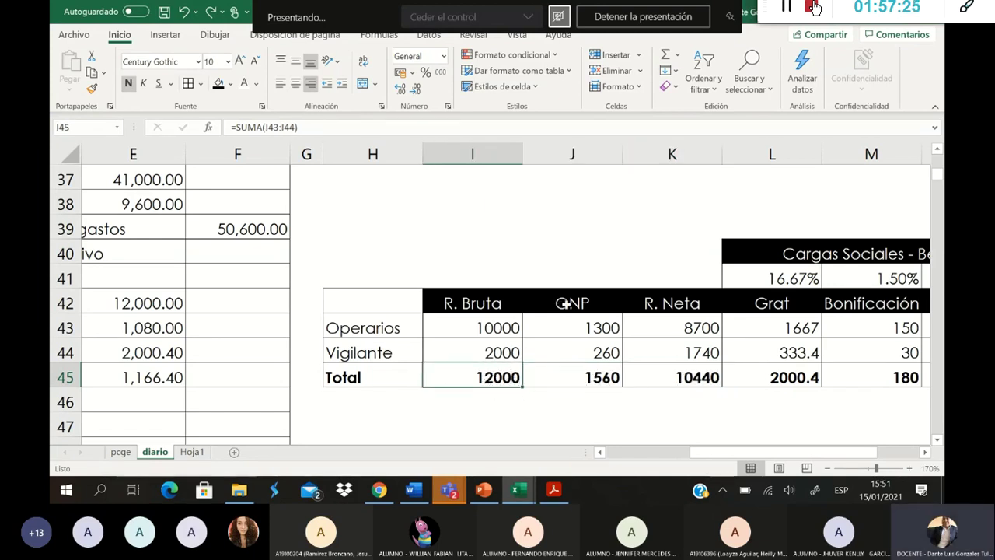
pyautogui.click(597, 376)
pyautogui.click(669, 379)
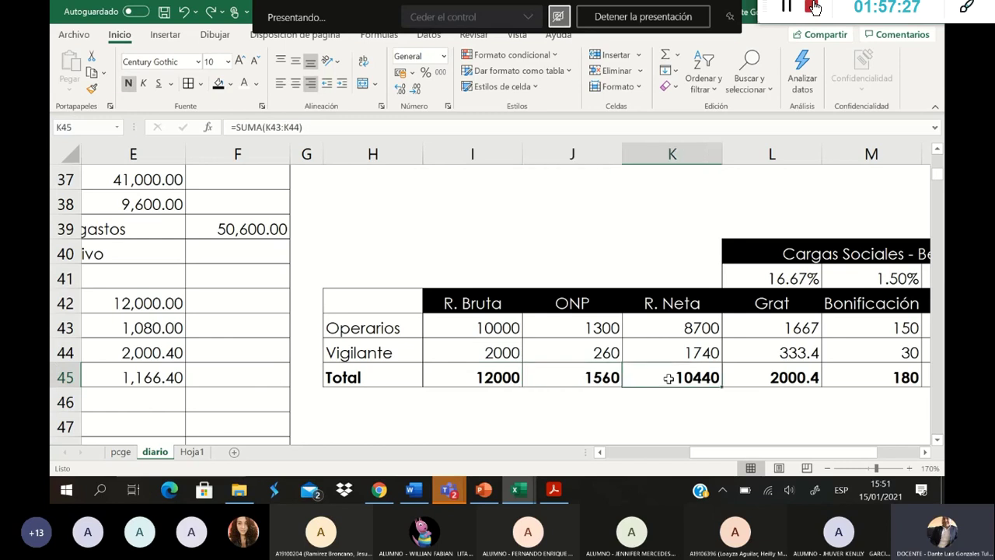
# Step: Examine the Grat, Bonificación, CTS and EsSalud columns under Cargas Sociales - Beneficios Sociales
pyautogui.moveTo(749, 456); pyautogui.dragTo(638, 447)
pyautogui.moveTo(716, 452)
pyautogui.mouseDown()
pyautogui.moveTo(875, 444)
pyautogui.moveTo(714, 437)
pyautogui.mouseUp()
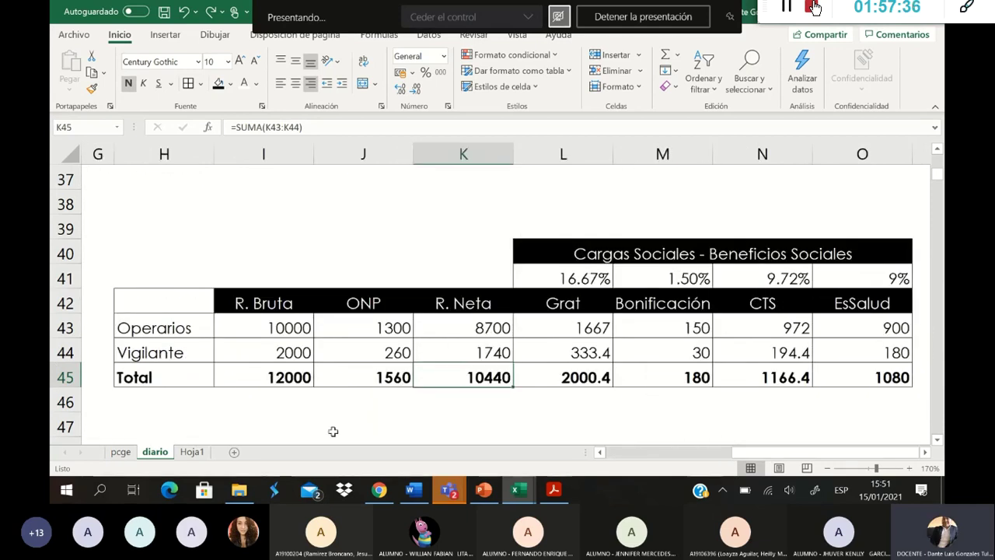
pyautogui.click(280, 403)
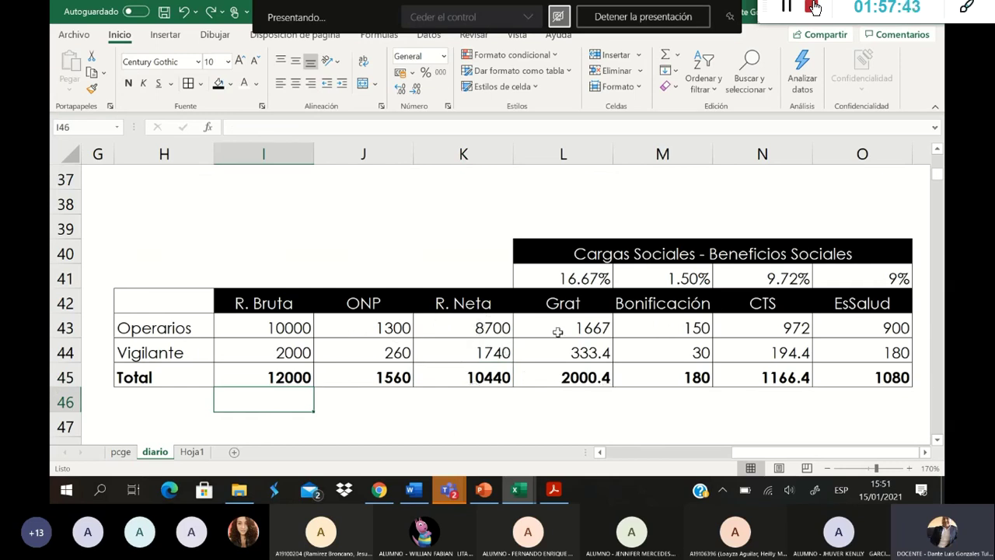
pyautogui.click(583, 391)
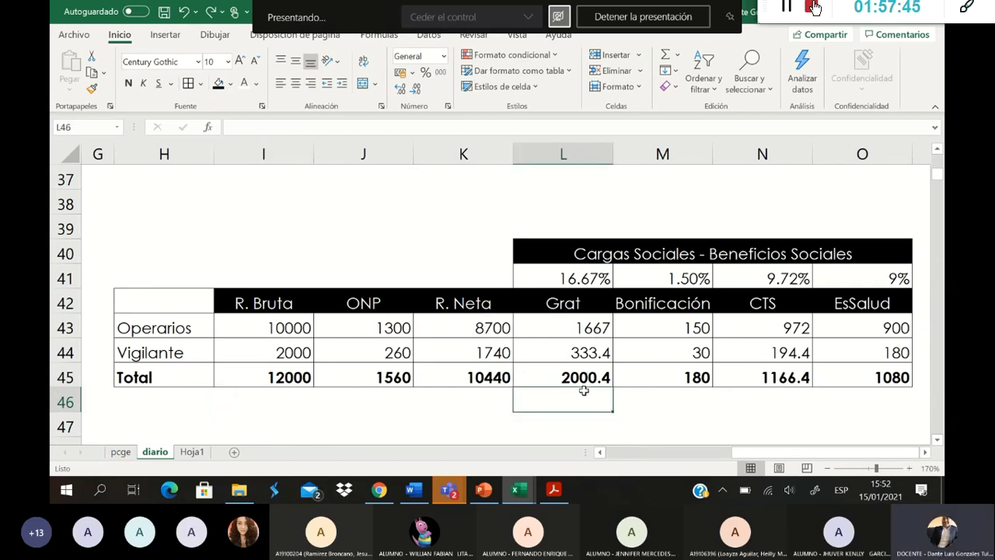
pyautogui.click(689, 397)
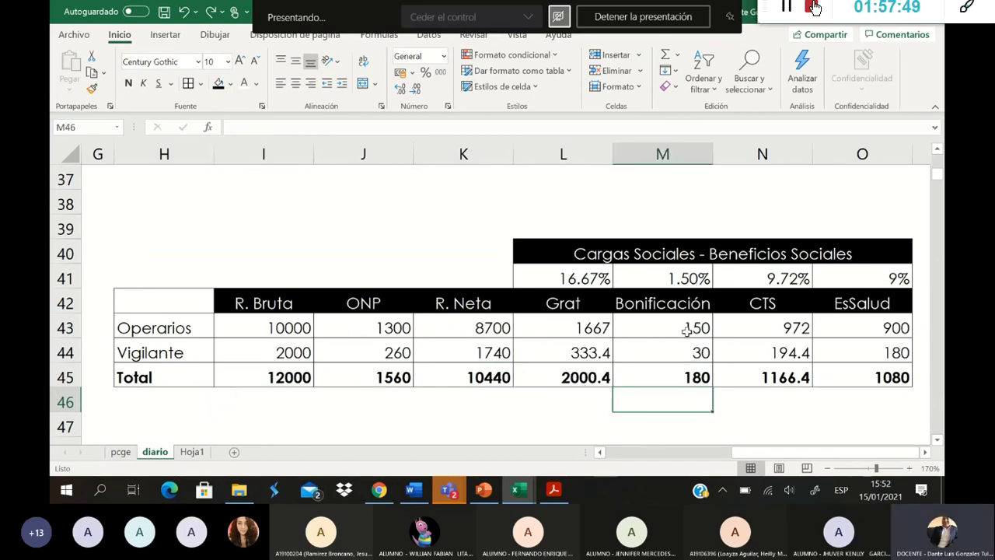
pyautogui.click(779, 302)
pyautogui.click(836, 301)
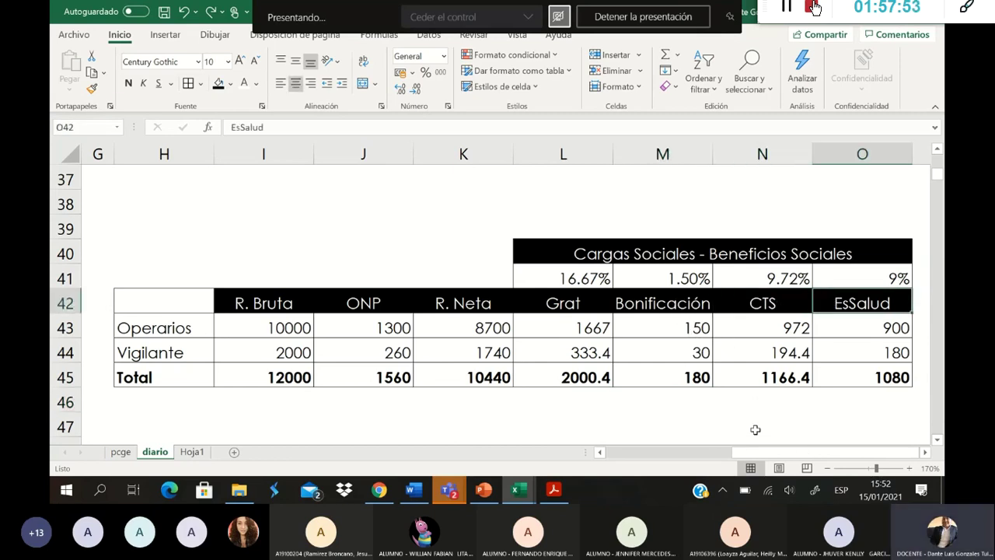
# Step: Enter account code 622 for Otras remuneraciones in B46, below Compensación por tiempo de servicio
pyautogui.moveTo(750, 451); pyautogui.dragTo(545, 453)
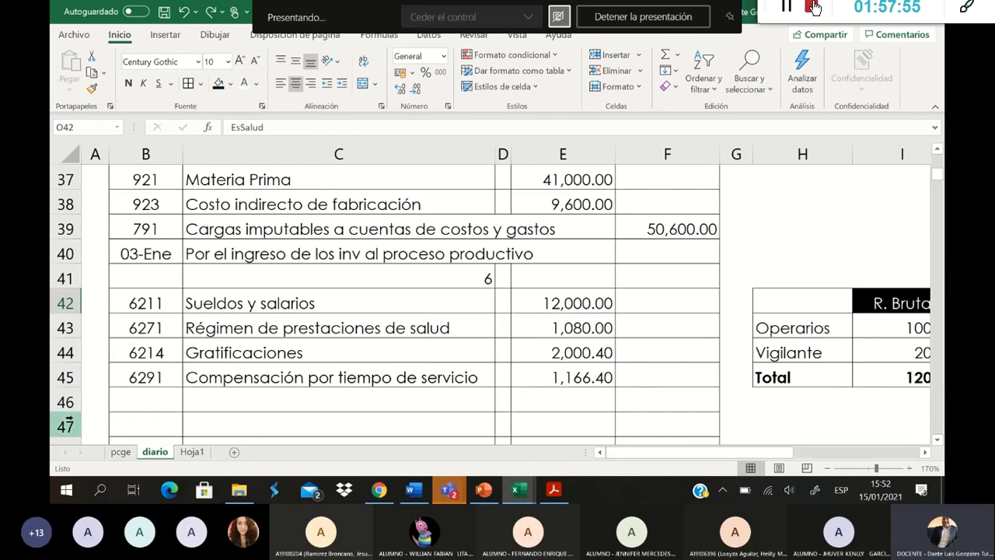
pyautogui.click(150, 403)
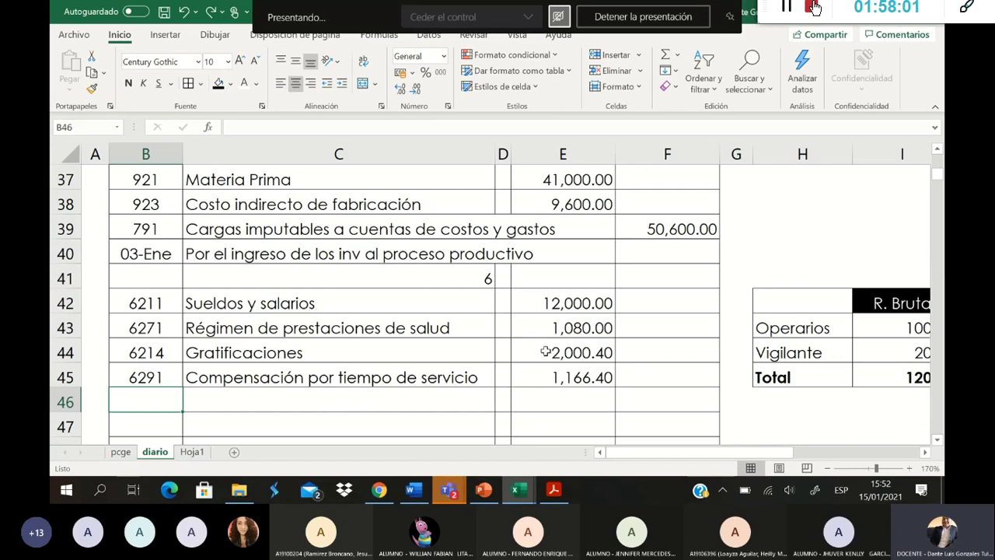
pyautogui.write('622')
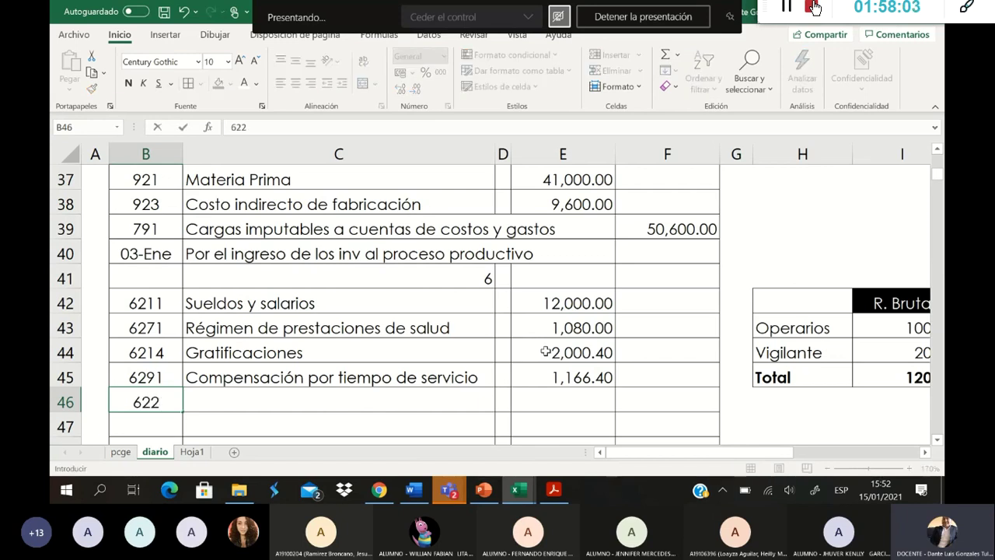
pyautogui.press('Tab')
pyautogui.press('Tab')
pyautogui.press('Tab')
pyautogui.press('Tab')
pyautogui.press('Tab')
pyautogui.press('Tab')
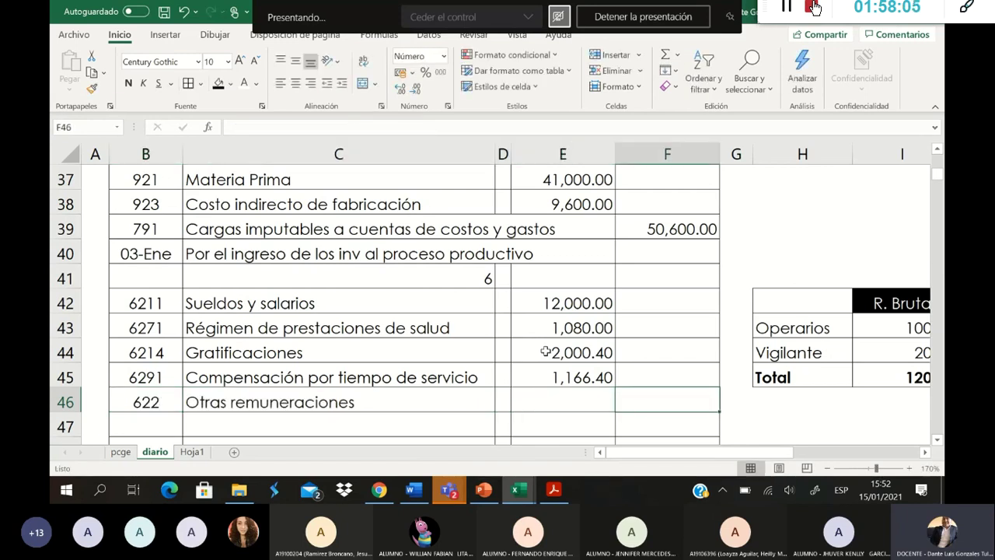
# Step: Enter the Bonificación total, 180, as the debit for Otras remuneraciones in E46
pyautogui.press('Tab')
pyautogui.press('Tab')
pyautogui.press('Tab')
pyautogui.press('Tab')
pyautogui.press('Tab')
pyautogui.press('Tab')
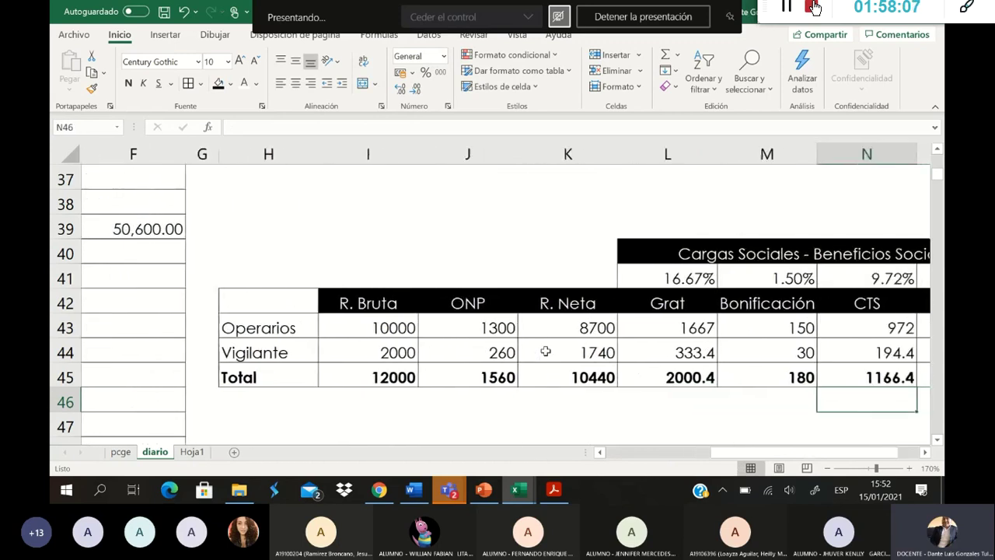
pyautogui.press('Left')
pyautogui.press('Left')
pyautogui.press('Left')
pyautogui.press('Left')
pyautogui.press('Left')
pyautogui.press('Left')
pyautogui.press('Left')
pyautogui.press('Left')
pyautogui.press('Left')
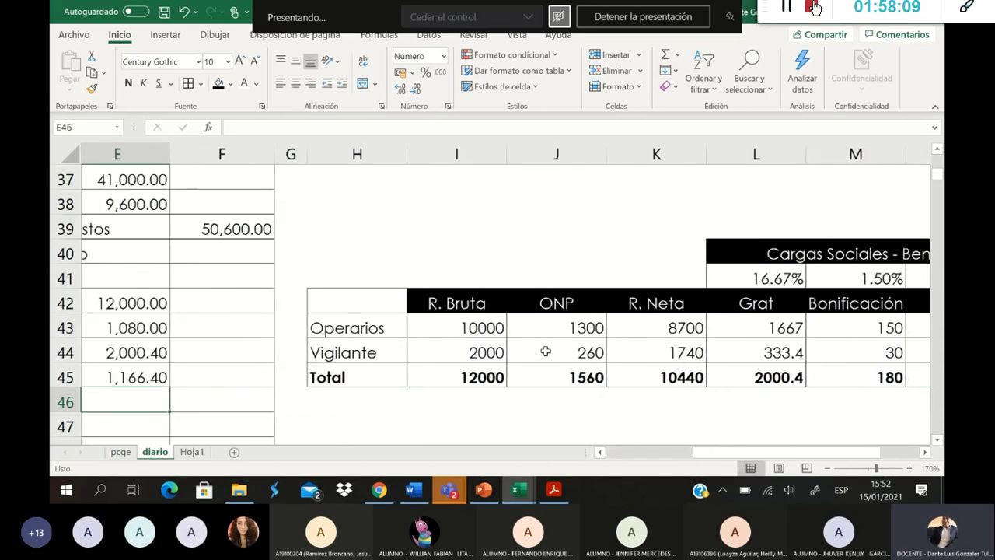
pyautogui.write('180')
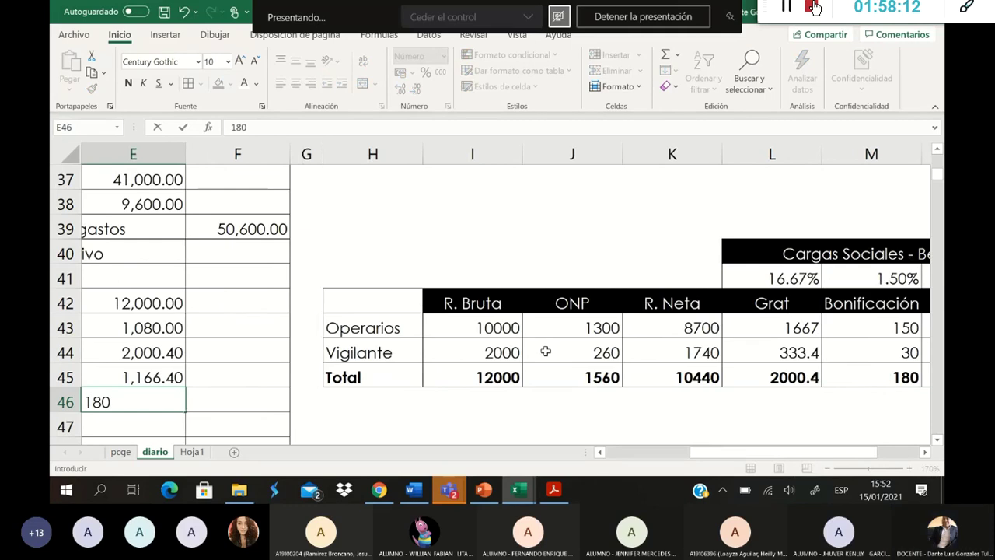
pyautogui.press('Left')
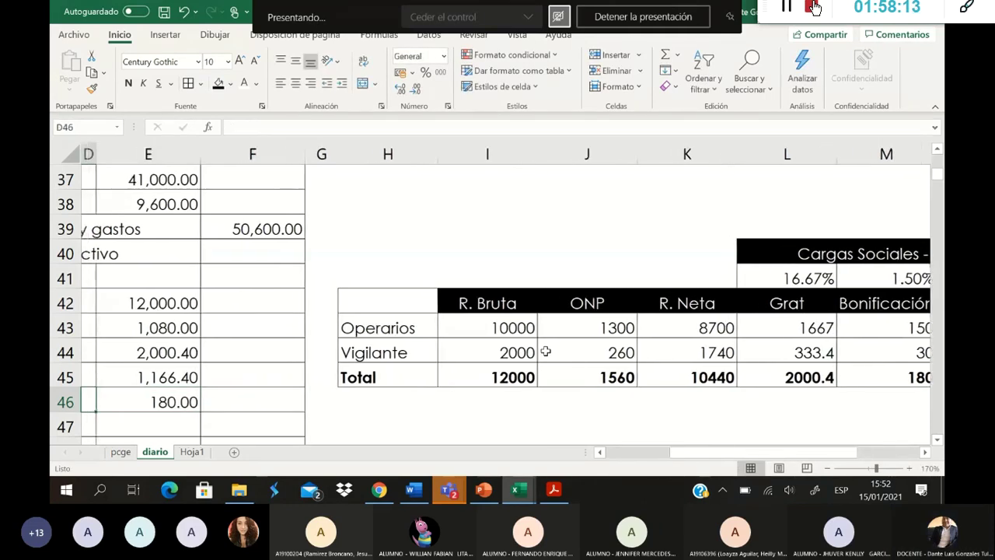
pyautogui.press('Left')
pyautogui.press('Left')
pyautogui.press('Left')
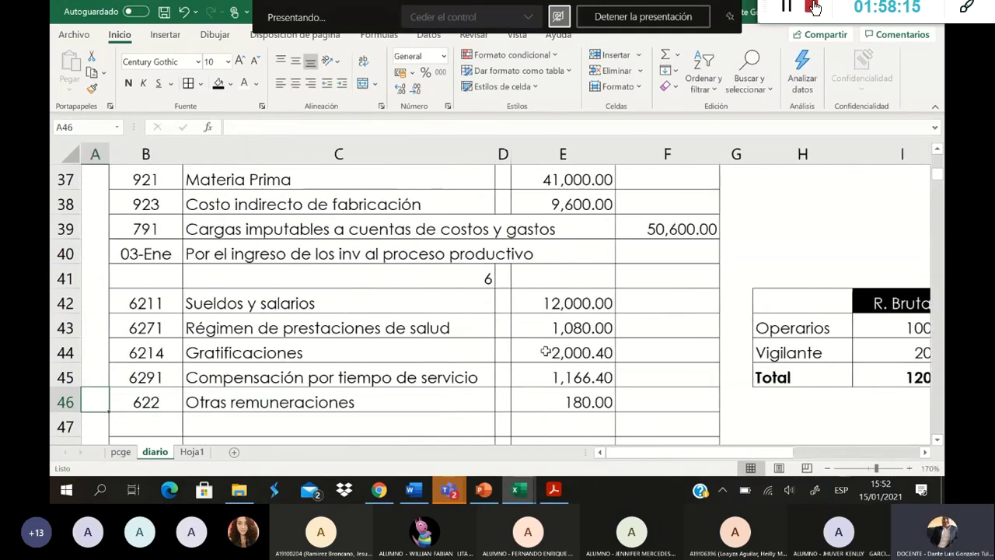
# Step: Review the payroll table's total row from R. Bruta across to CTS
pyautogui.press('Right')
pyautogui.press('Right')
pyautogui.press('Right')
pyautogui.press('Right')
pyautogui.press('Right')
pyautogui.press('Right')
pyautogui.press('Right')
pyautogui.press('Right')
pyautogui.press('Right')
pyautogui.press('Right')
pyautogui.press('Right')
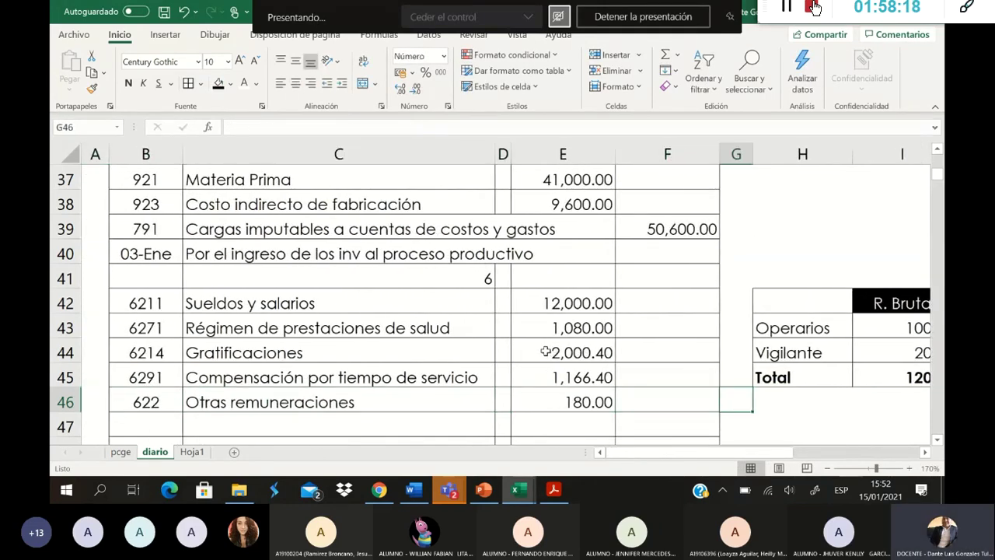
pyautogui.press('Right')
pyautogui.press('Right')
pyautogui.press('Right')
pyautogui.press('Left')
pyautogui.press('Left')
pyautogui.press('Left')
pyautogui.press('Left')
pyautogui.press('Left')
pyautogui.press('Left')
pyautogui.press('Left')
pyautogui.press('Left')
pyautogui.press('Left')
pyautogui.press('Left')
pyautogui.press('Right')
pyautogui.press('Up')
pyautogui.press('Right')
pyautogui.press('Right')
pyautogui.press('Right')
pyautogui.press('Right')
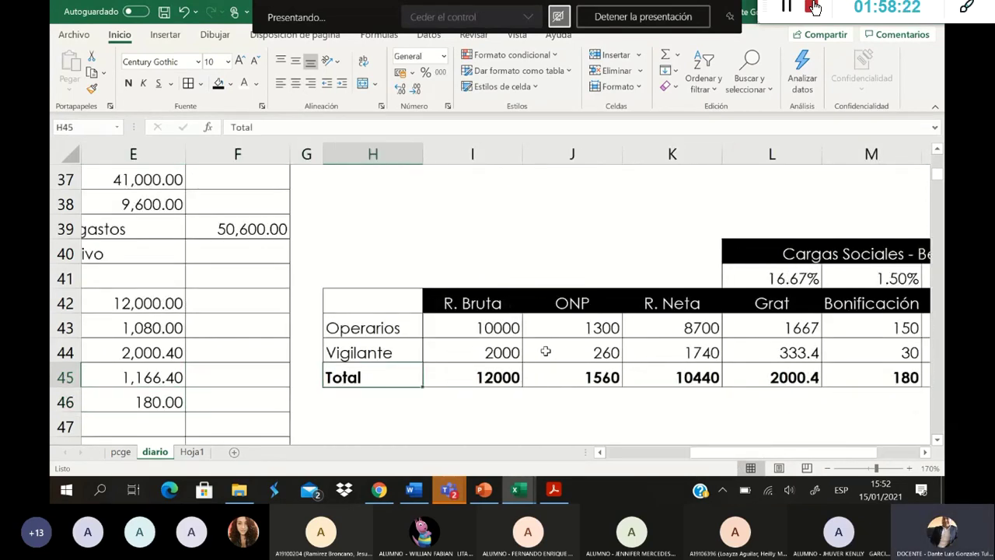
pyautogui.press('Right')
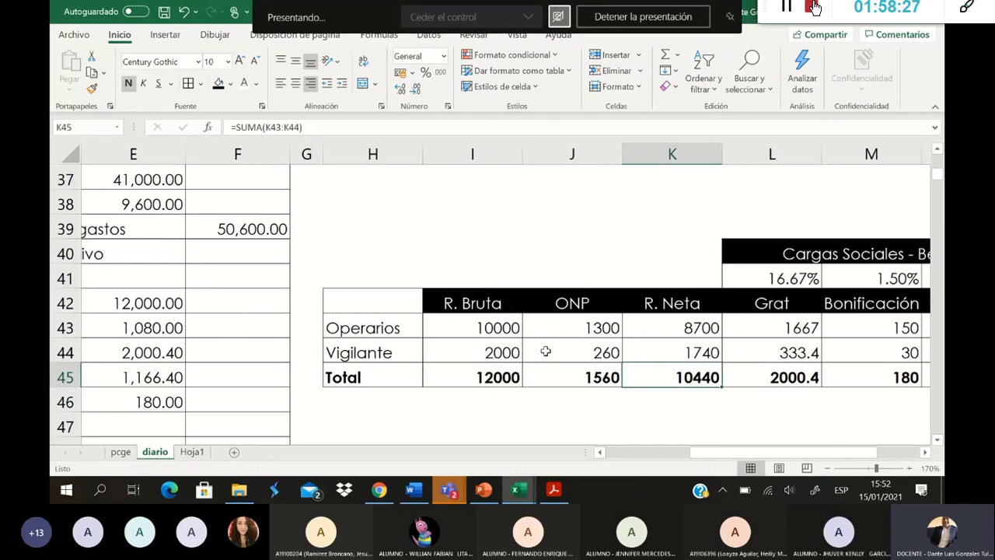
pyautogui.press('Right')
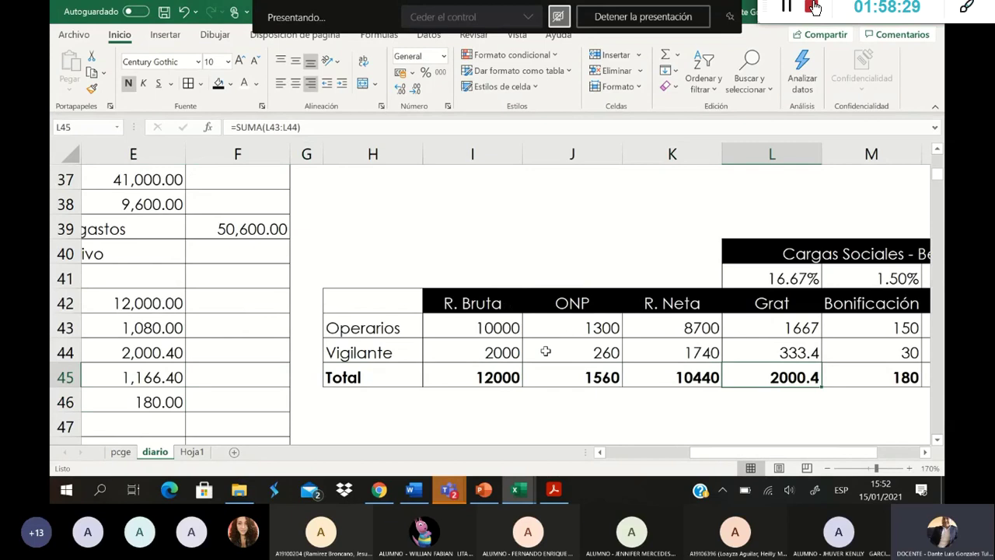
pyautogui.press('Right')
pyautogui.press('Right')
pyautogui.press('Right')
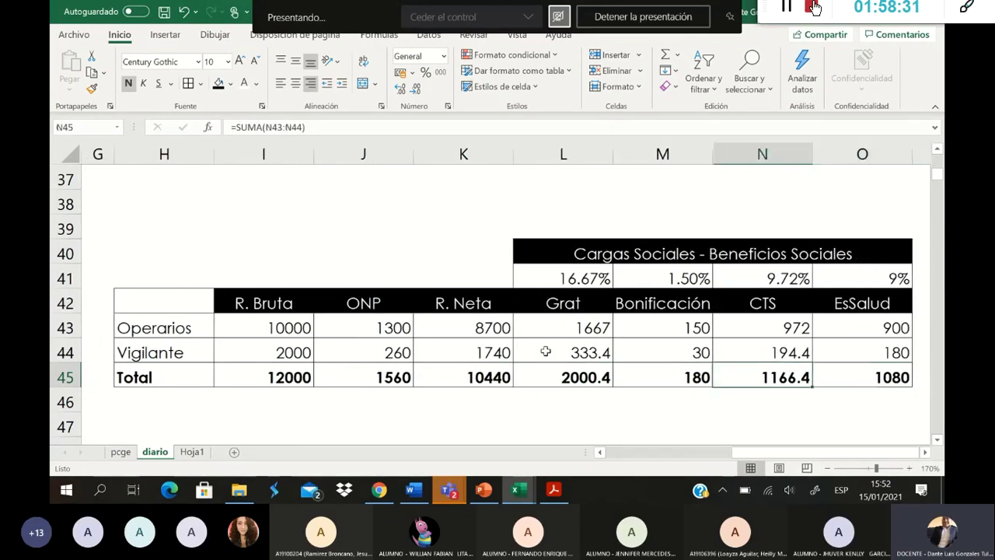
# Step: Enter account code 4031 for ESSALUD in B47 with a credit of 1080 in F47
pyautogui.press('Left')
pyautogui.press('Left')
pyautogui.press('Left')
pyautogui.press('Left')
pyautogui.press('Left')
pyautogui.press('Left')
pyautogui.press('Left')
pyautogui.press('Left')
pyautogui.press('Left')
pyautogui.press('Left')
pyautogui.press('Left')
pyautogui.press('Left')
pyautogui.press('Left')
pyautogui.press('Left')
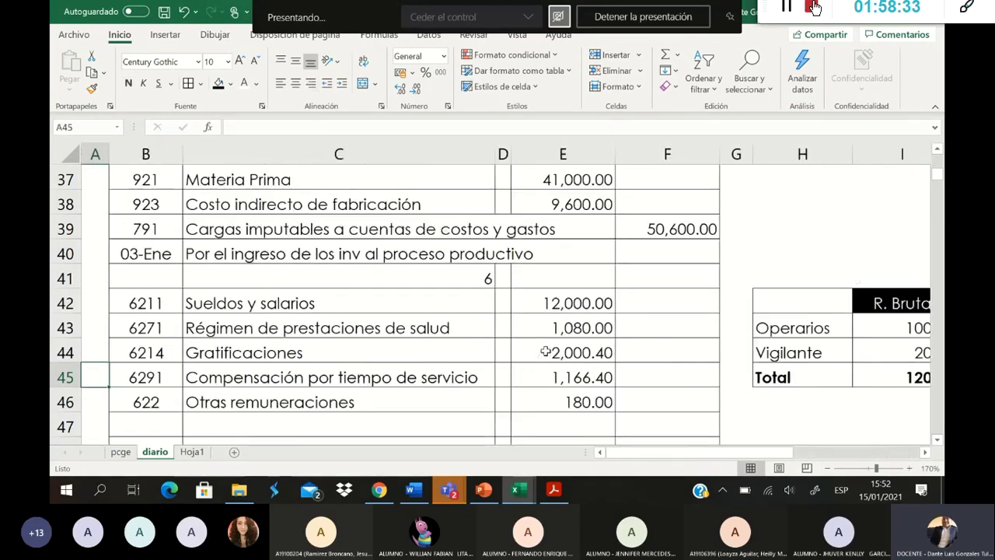
pyautogui.press('Down')
pyautogui.press('Down')
pyautogui.press('Right')
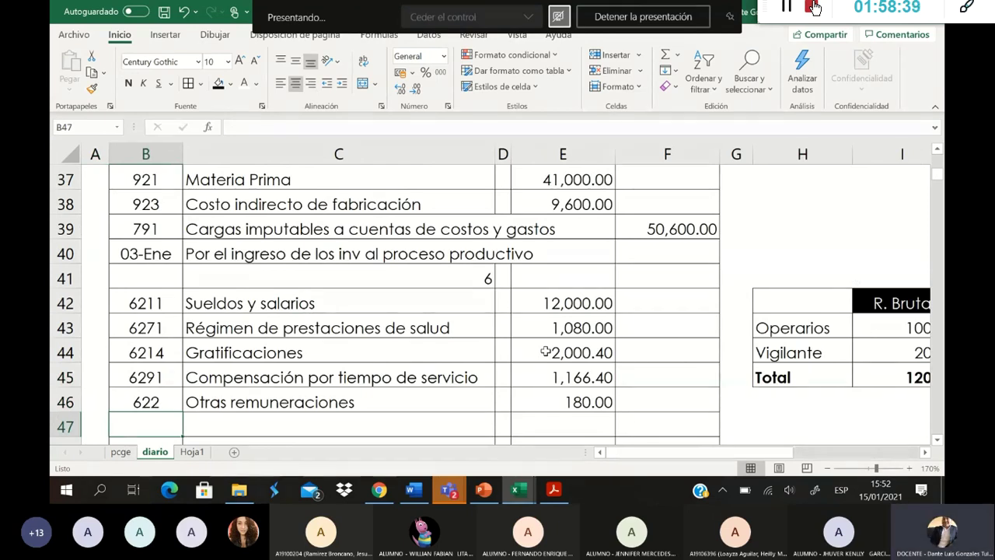
pyautogui.write('4031')
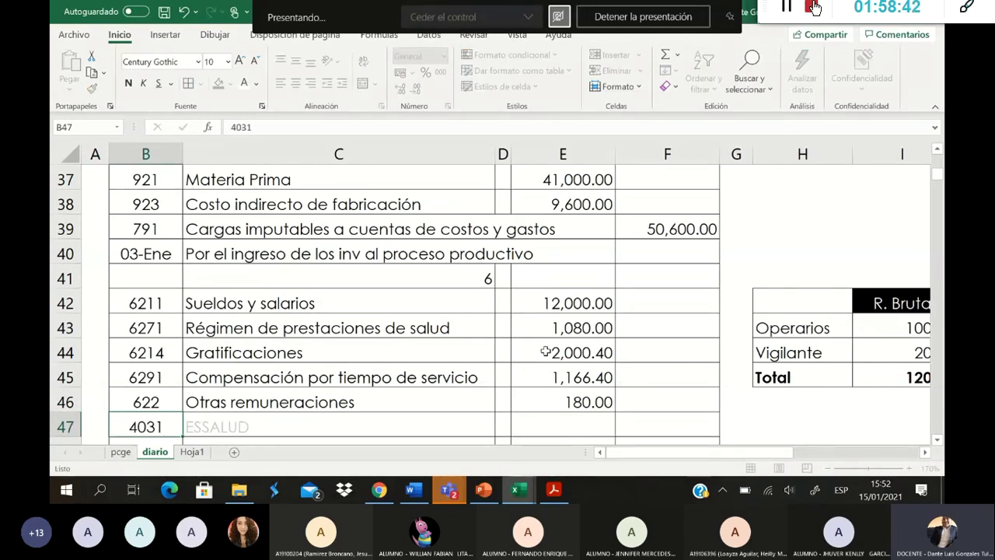
pyautogui.press('Tab')
pyautogui.press('Tab')
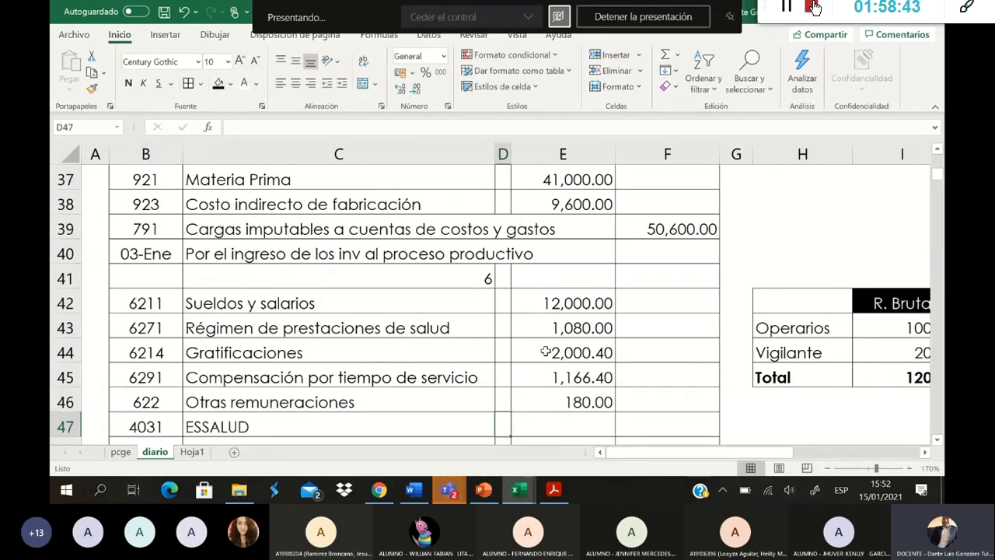
pyautogui.press('Tab')
pyautogui.press('Tab')
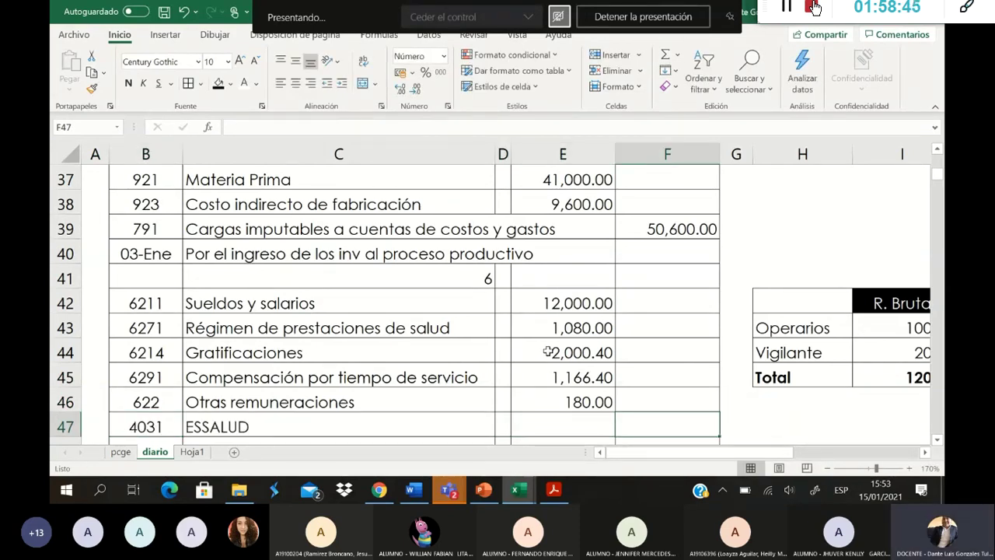
pyautogui.write('1080')
pyautogui.press('Return')
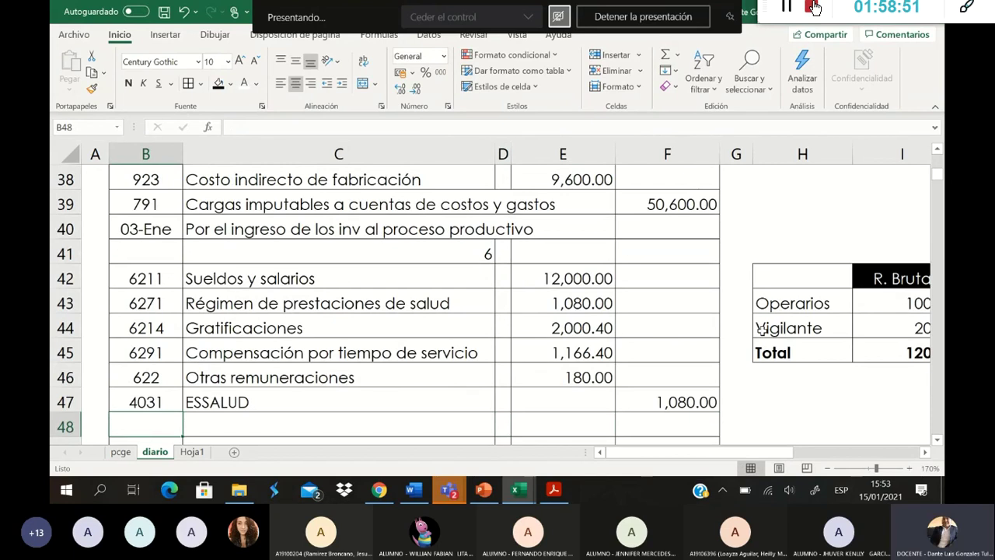
# Step: Check the ONP total in the payroll table and enter account code 4032 for ONP in B48
pyautogui.moveTo(774, 455); pyautogui.dragTo(863, 457)
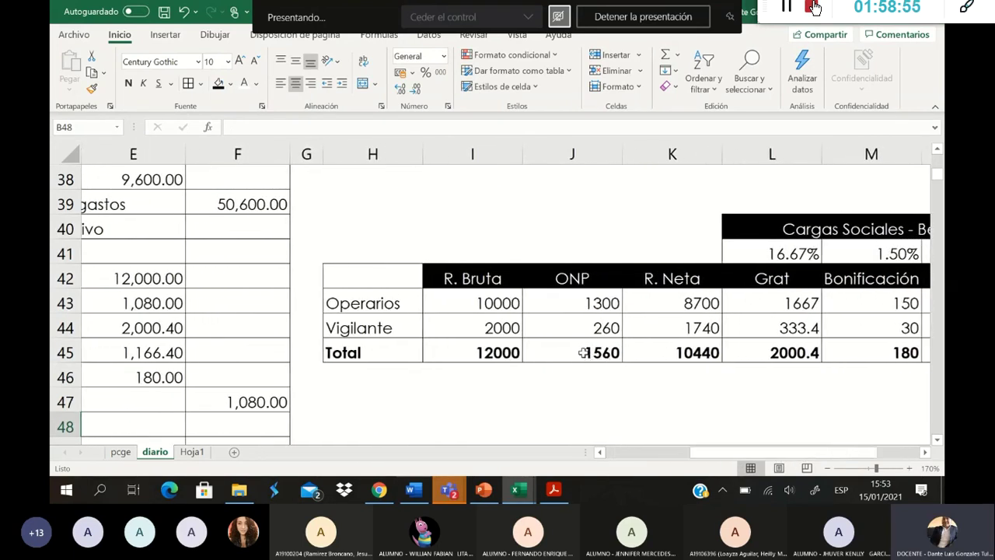
pyautogui.moveTo(704, 455); pyautogui.dragTo(634, 461)
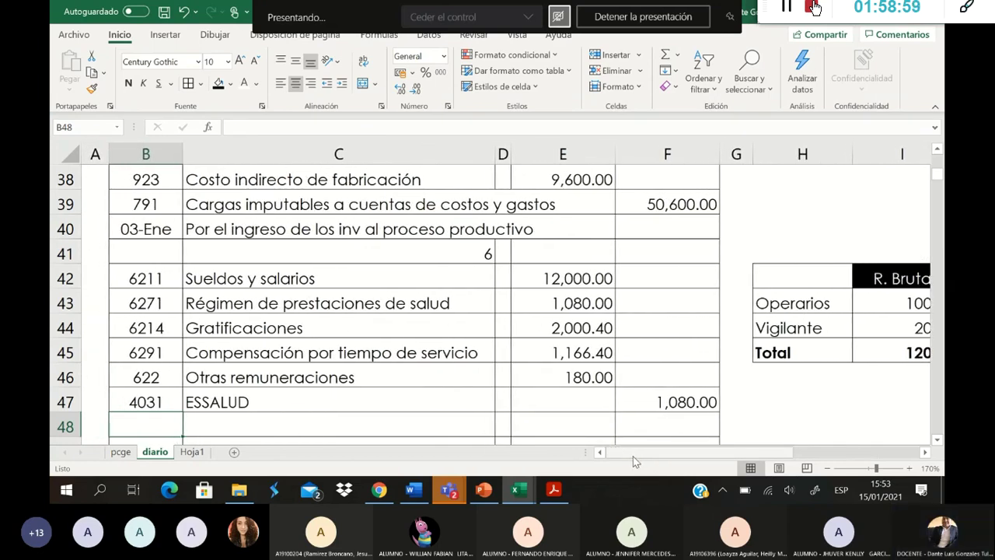
pyautogui.write('4032')
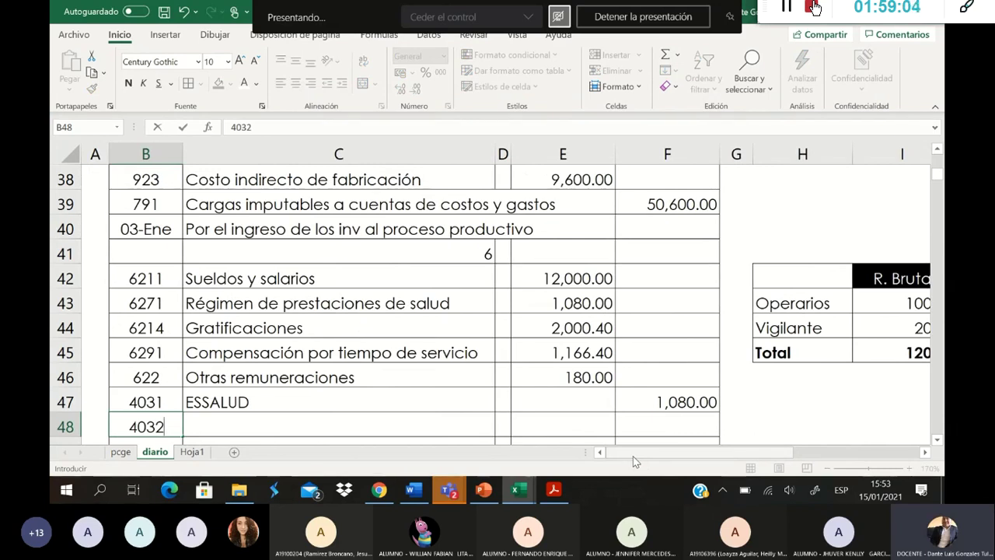
pyautogui.press('Tab')
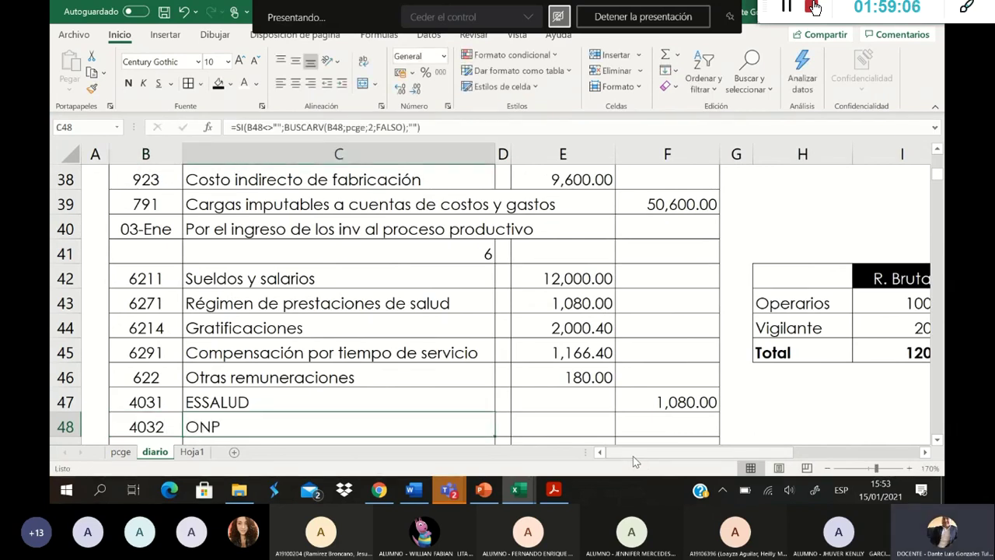
# Step: Enter the payroll table's ONP total, 1560, as the credit for ONP in F48
pyautogui.press('Tab')
pyautogui.press('Tab')
pyautogui.press('Tab')
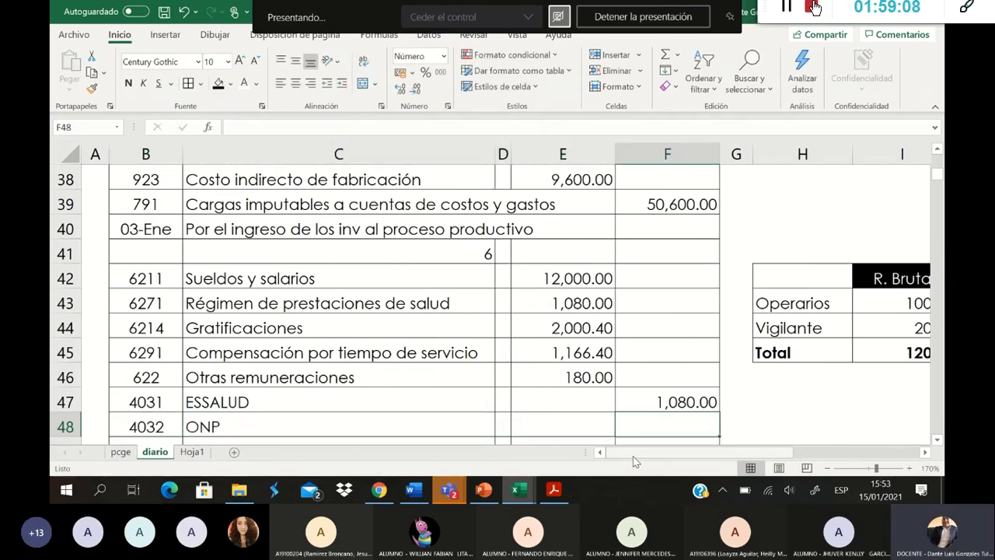
pyautogui.press('Tab')
pyautogui.press('Tab')
pyautogui.press('Tab')
pyautogui.press('Tab')
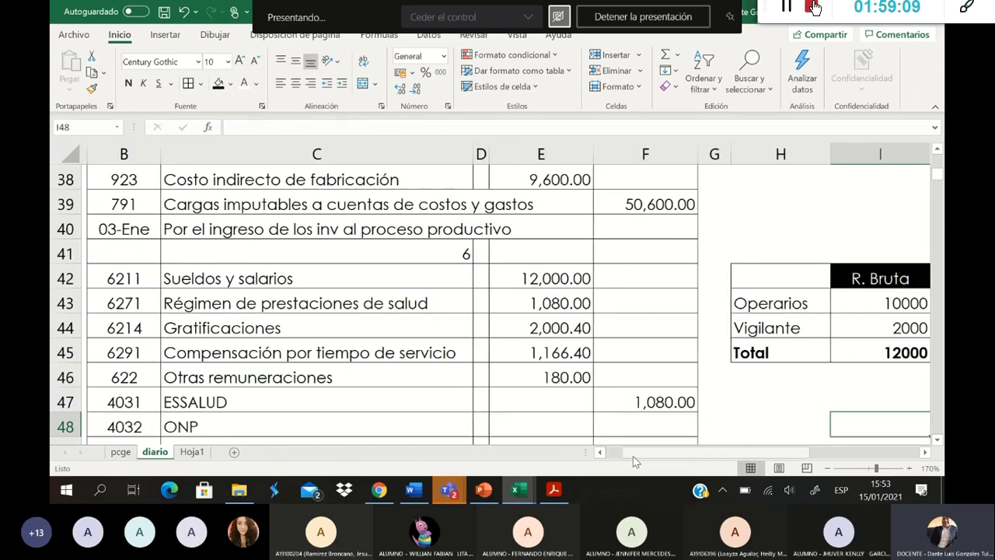
pyautogui.press('Left')
pyautogui.press('Left')
pyautogui.press('Left')
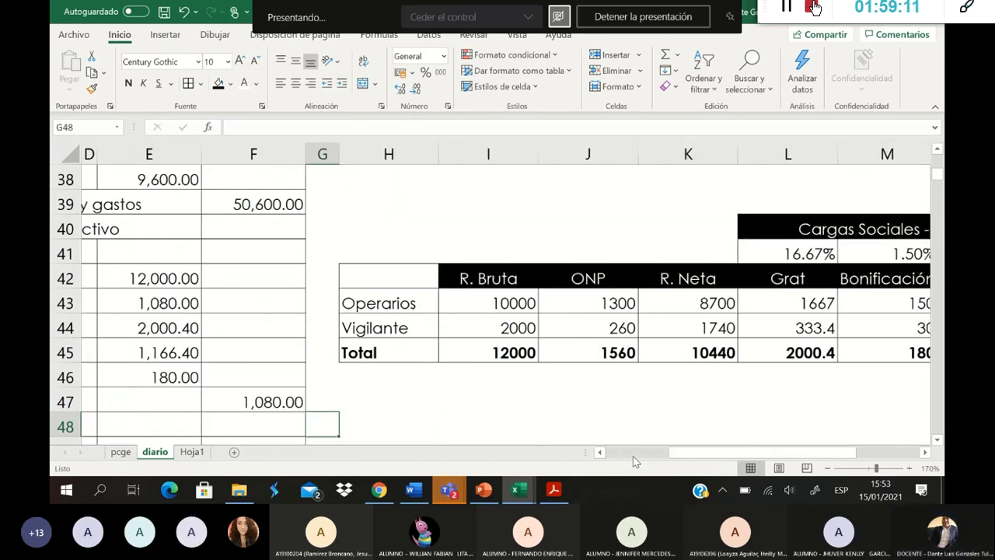
pyautogui.press('Left')
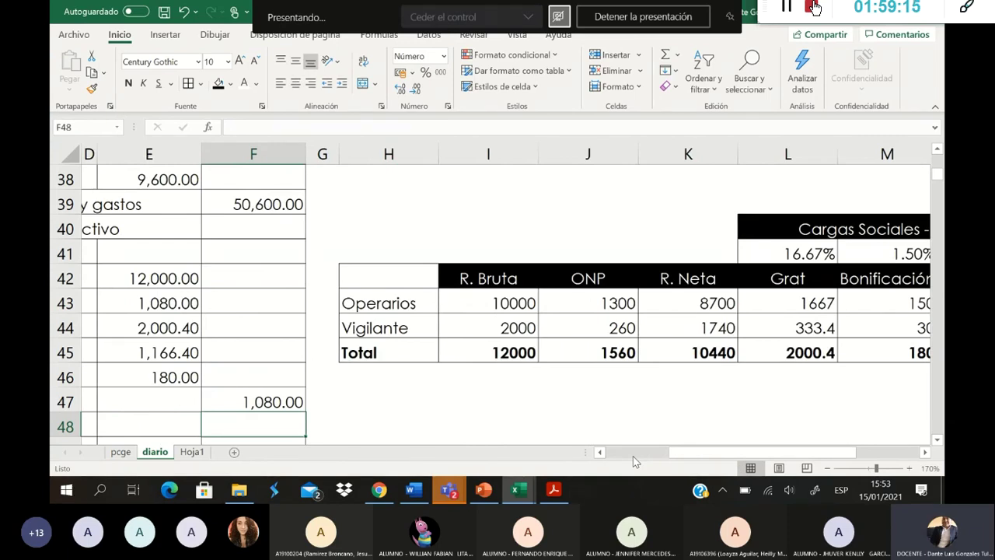
pyautogui.write('1560')
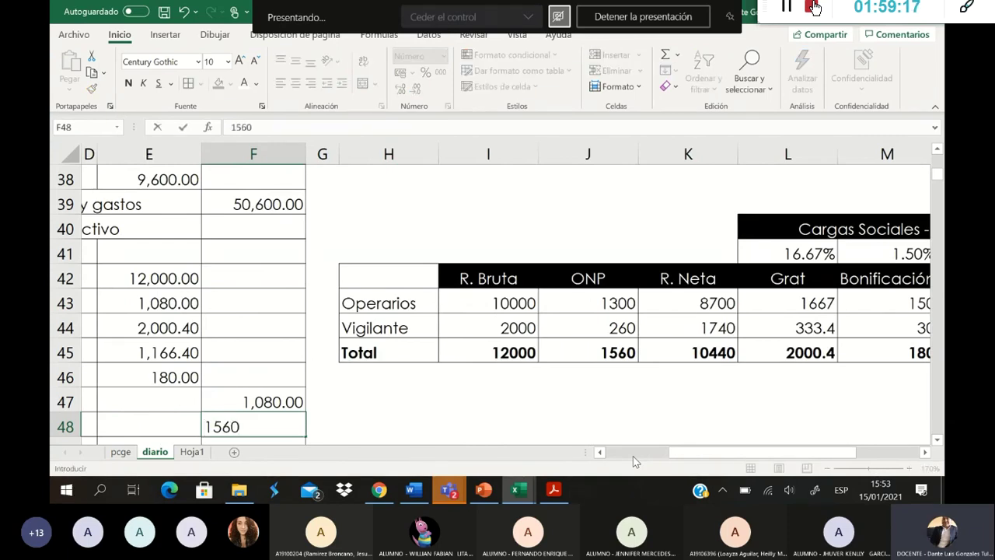
pyautogui.press('Tab')
# Step: Check the R. Neta total in the payroll table for the next credit line
pyautogui.press('Left')
pyautogui.press('Left')
pyautogui.press('Left')
pyautogui.press('Left')
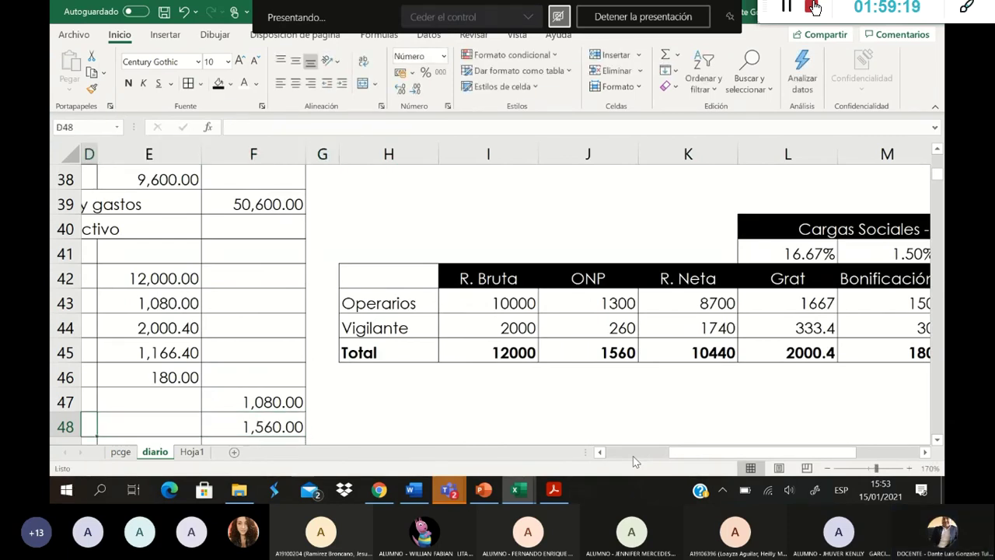
pyautogui.press('Left')
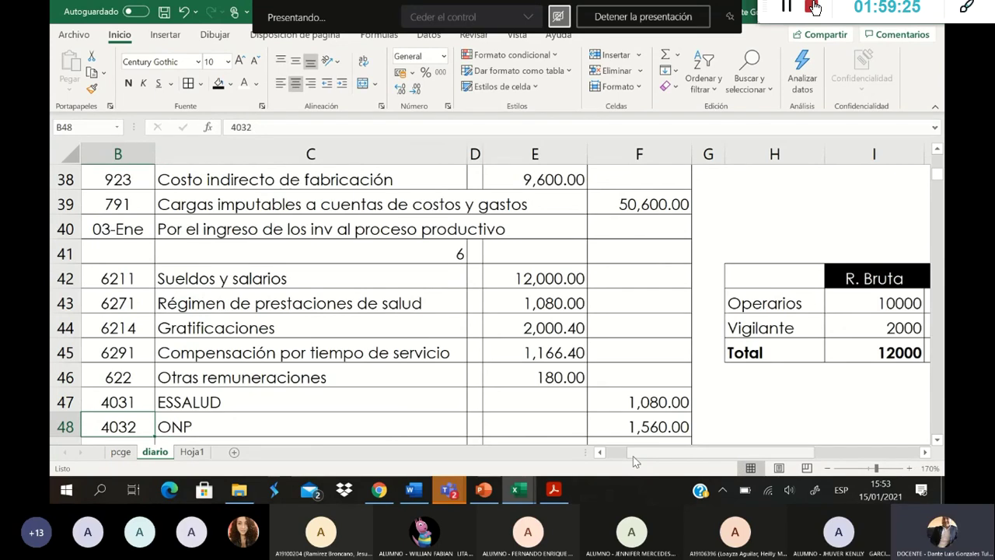
pyautogui.press('Right')
pyautogui.press('Right')
pyautogui.press('Right')
pyautogui.press('Right')
pyautogui.press('Right')
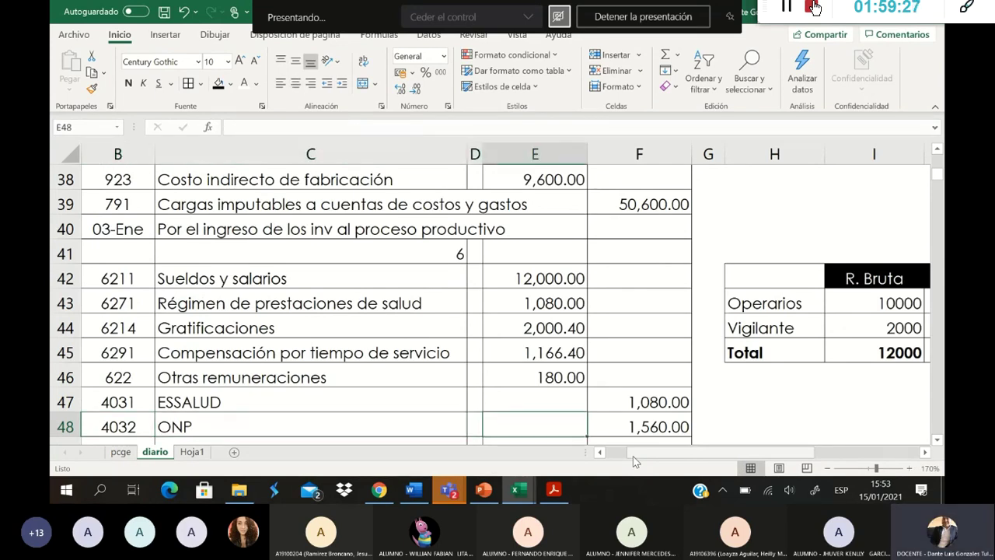
pyautogui.press('Right')
pyautogui.press('Right')
pyautogui.press('Right')
pyautogui.press('Right')
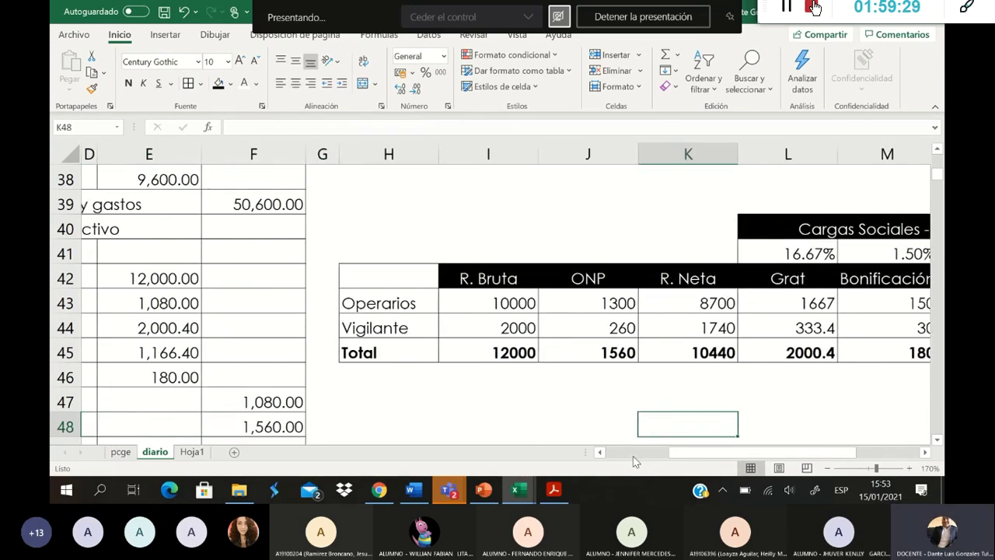
pyautogui.press('Up')
pyautogui.press('Up')
pyautogui.press('Up')
pyautogui.press('Down')
pyautogui.press('Down')
pyautogui.press('Down')
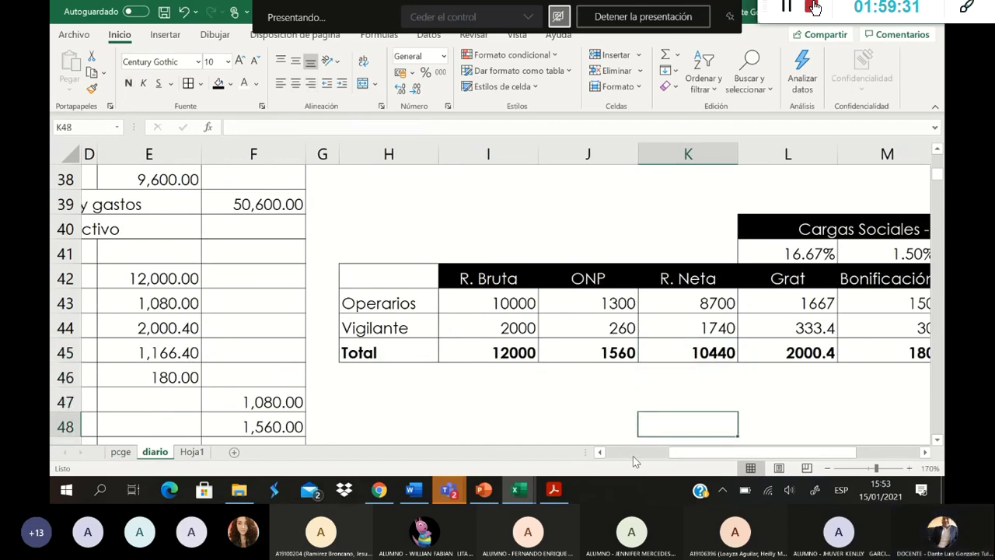
# Step: Enter account code 4111 for Sueldos y salarios por pagar in B49
pyautogui.press('Left')
pyautogui.press('Left')
pyautogui.press('Left')
pyautogui.press('Left')
pyautogui.press('Left')
pyautogui.press('Left')
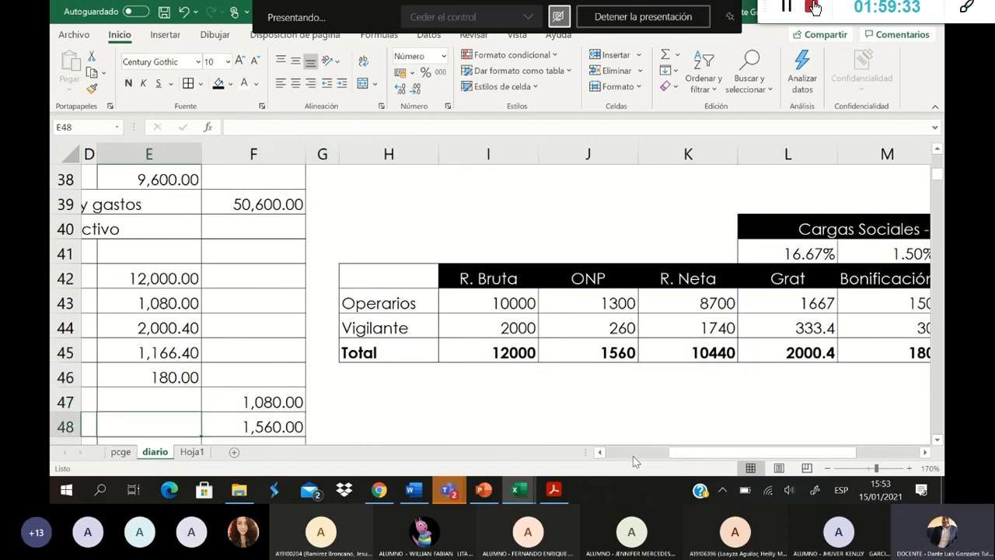
pyautogui.press('Left')
pyautogui.press('Left')
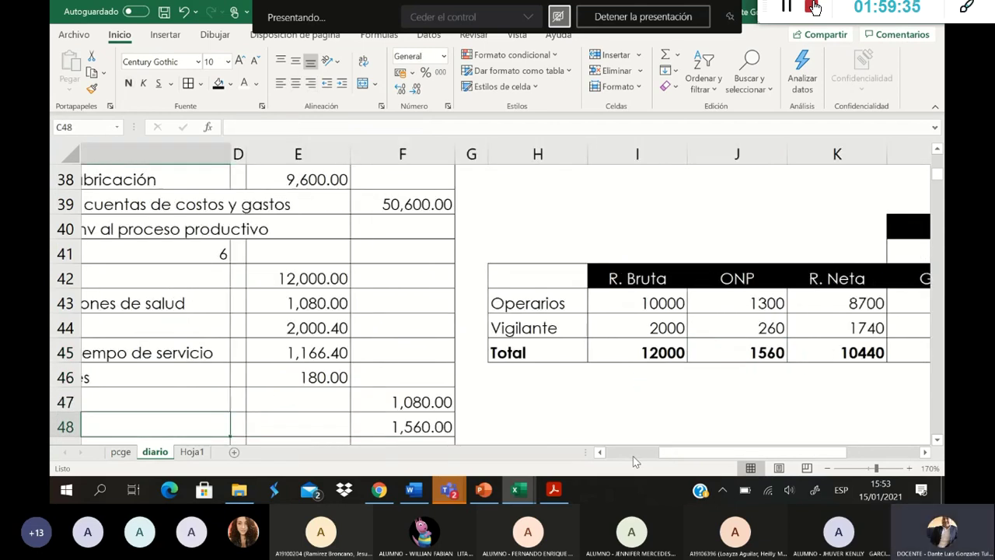
pyautogui.press('Left')
pyautogui.press('Down')
pyautogui.write('4111')
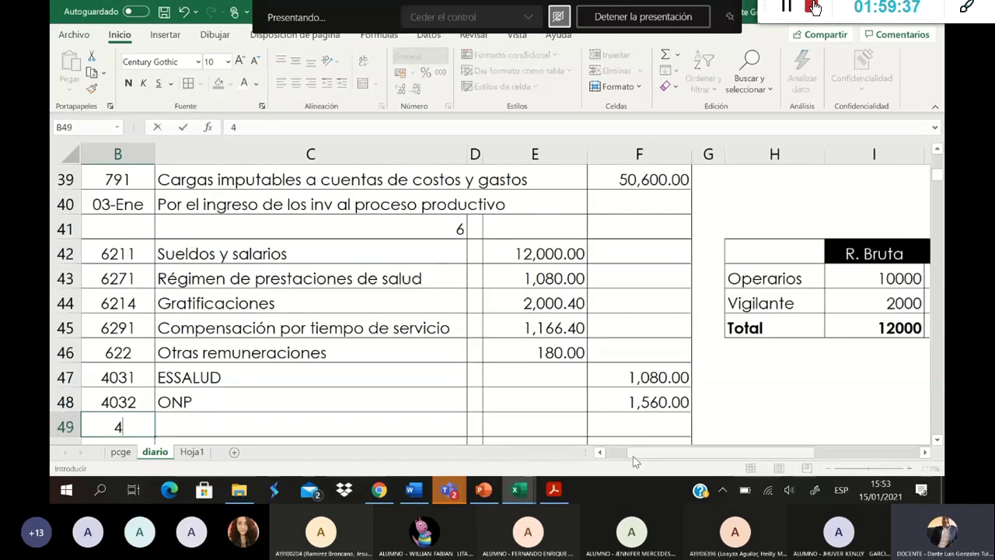
pyautogui.press('Right')
# Step: Review the R. Bruta and ONP totals in the payroll table and select credit cell F49 for Sueldos y salarios por pagar
pyautogui.press('Right')
pyautogui.press('Right')
pyautogui.press('Right')
pyautogui.press('Right')
pyautogui.press('Right')
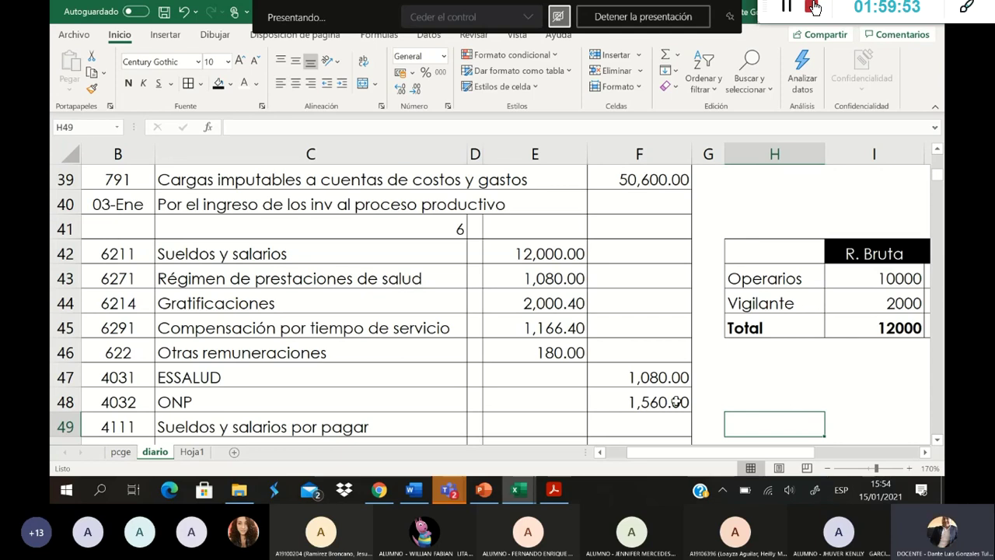
pyautogui.hscroll(4, 592, 357)
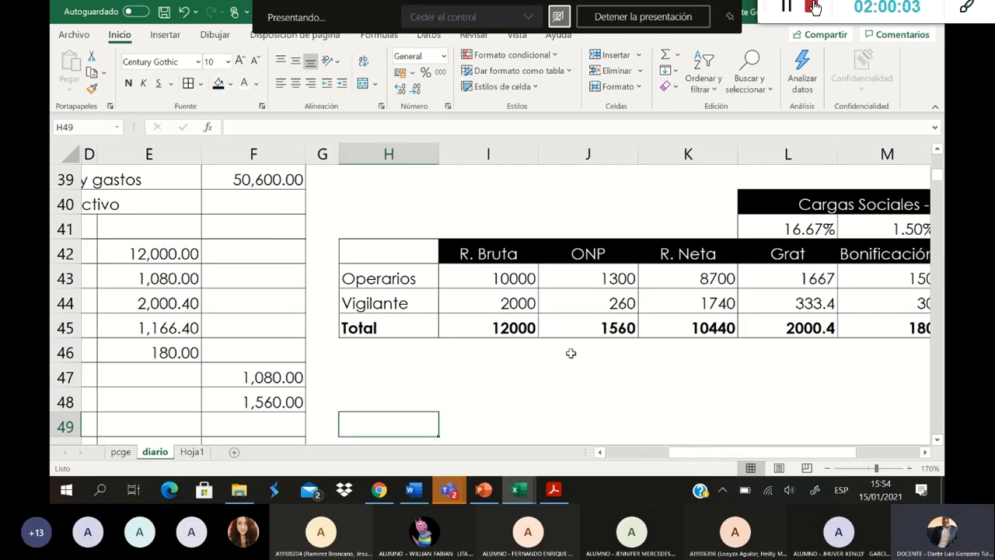
pyautogui.click(517, 344)
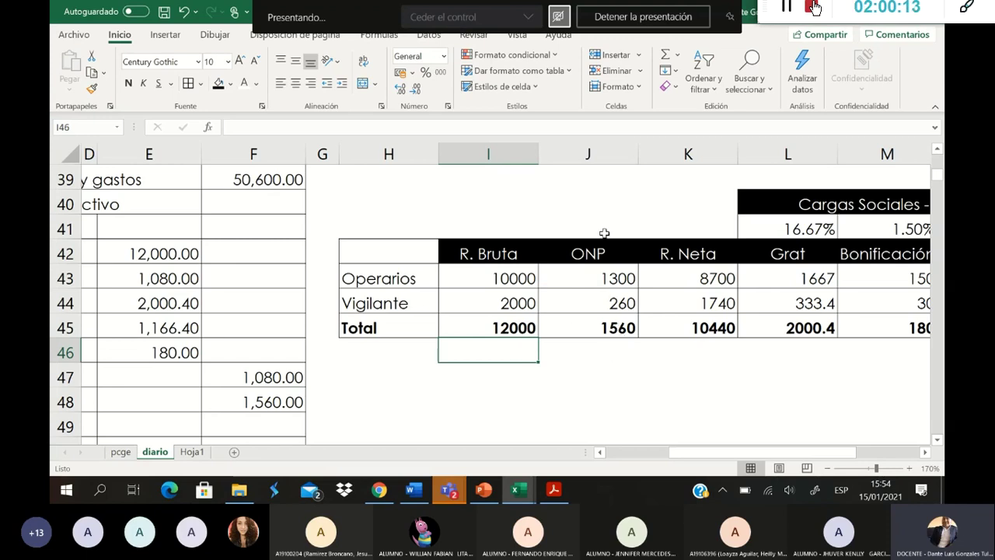
pyautogui.click(606, 327)
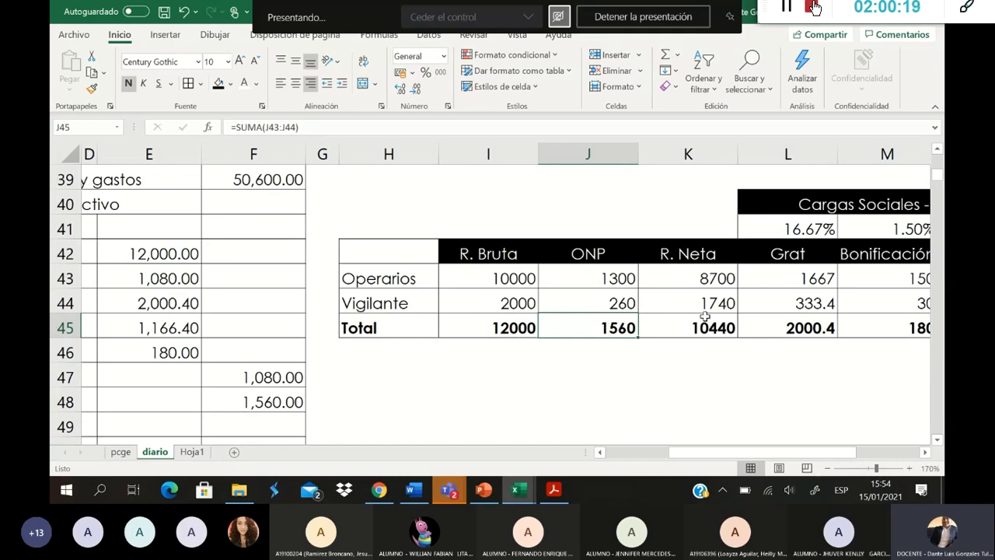
pyautogui.moveTo(738, 443); pyautogui.dragTo(774, 420)
pyautogui.click(847, 326)
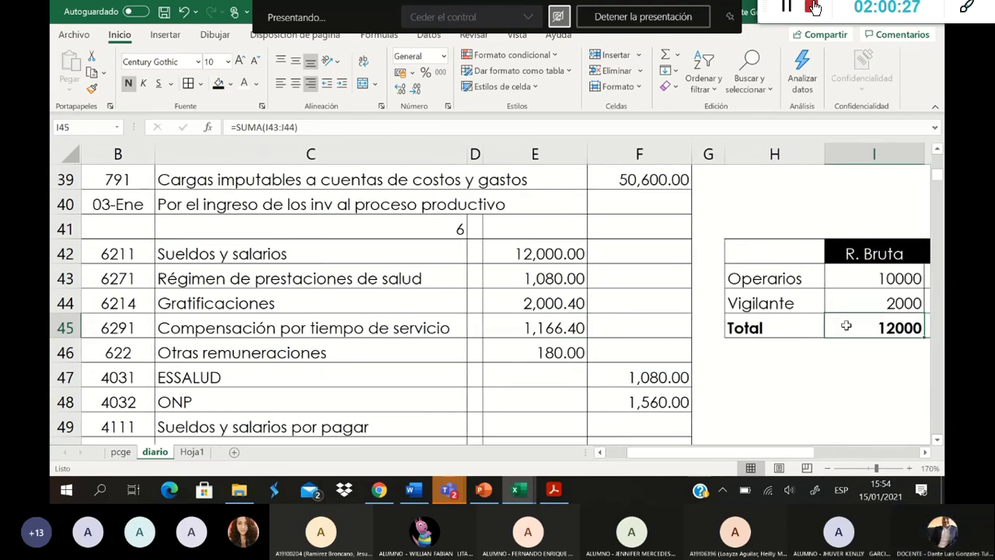
pyautogui.click(626, 424)
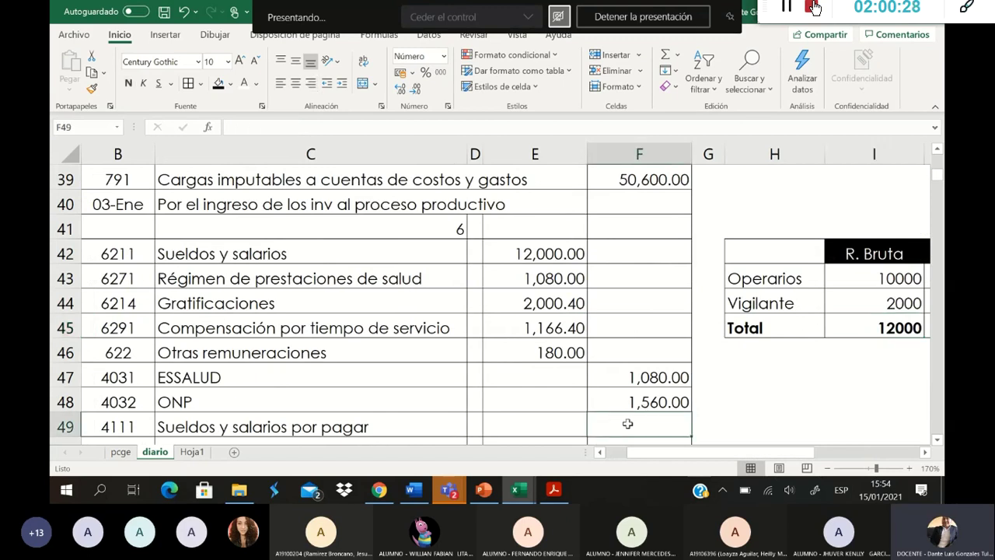
pyautogui.click(286, 428)
pyautogui.click(619, 426)
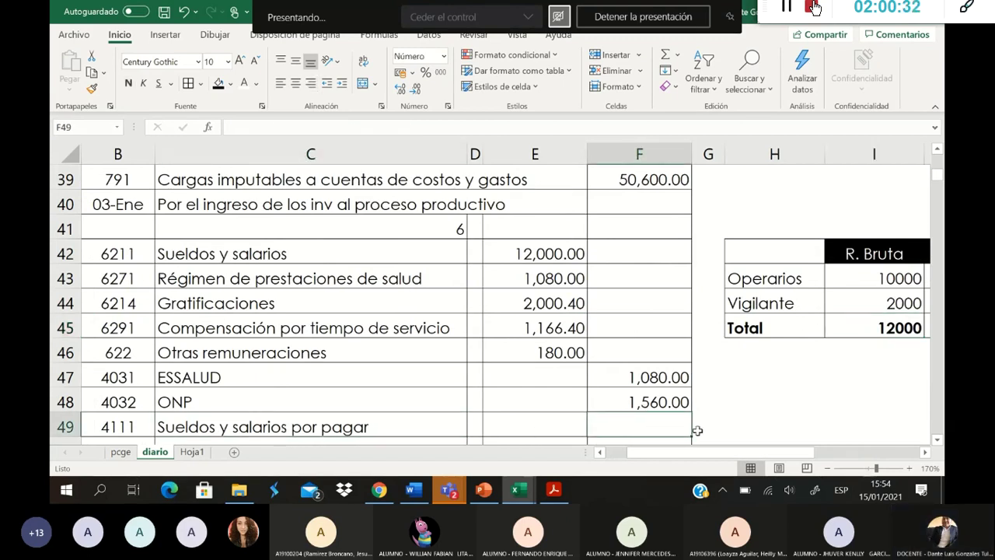
pyautogui.write('=')
pyautogui.press('Right')
pyautogui.press('Right')
pyautogui.press('Right')
pyautogui.press('Right')
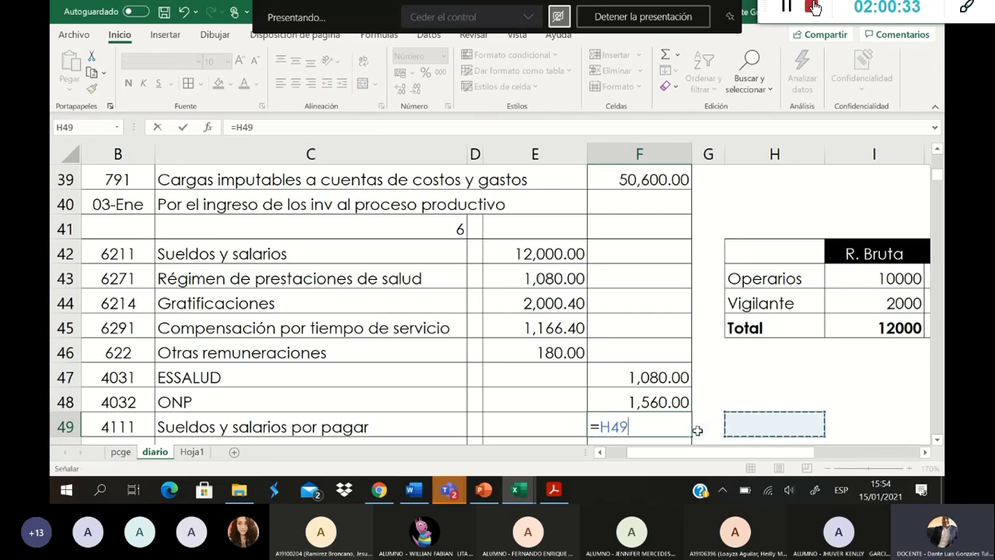
pyautogui.press('Left')
pyautogui.press('Left')
pyautogui.press('Left')
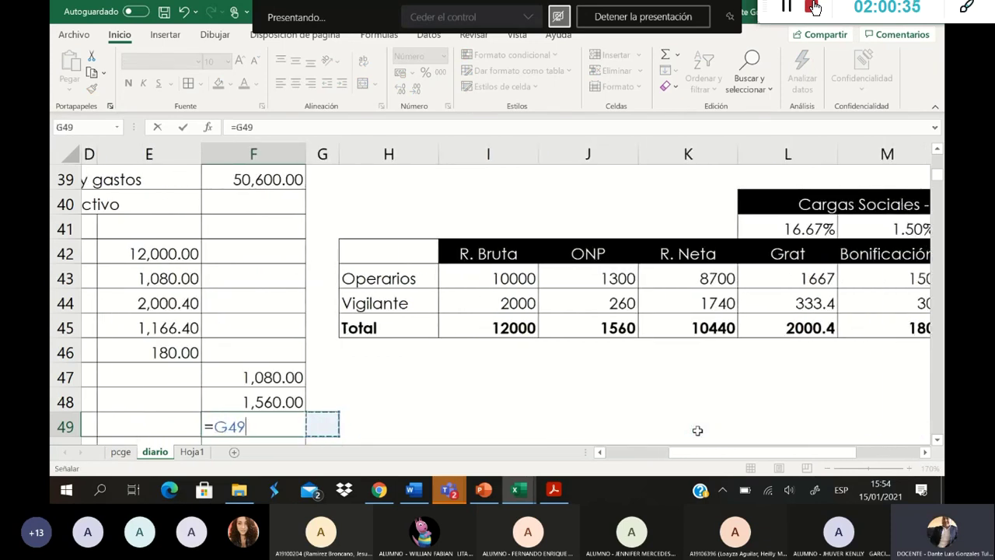
pyautogui.press('Escape')
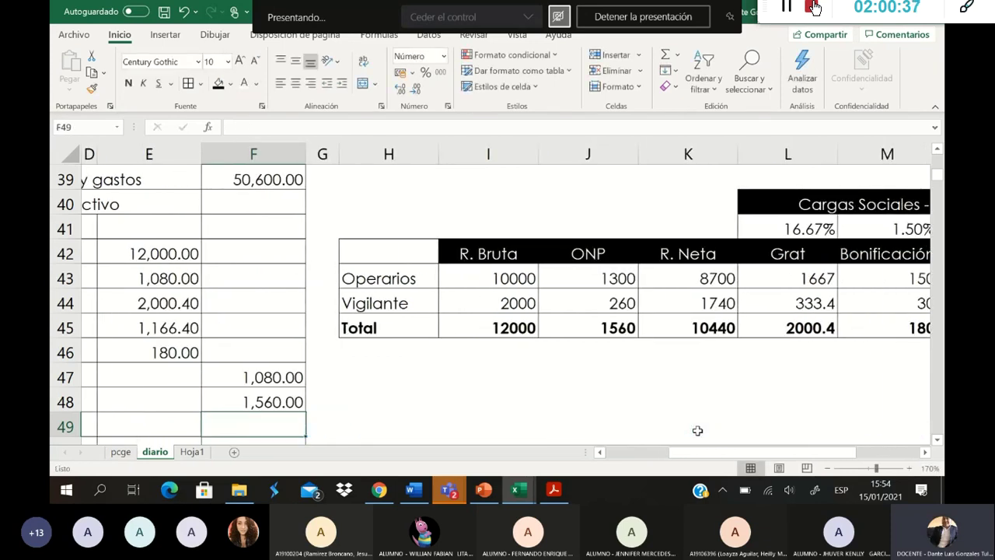
# Step: Enter the R. Neta total, 10440, as the credit for Sueldos y salarios por pagar in F49
pyautogui.write('10,440')
pyautogui.press('Return')
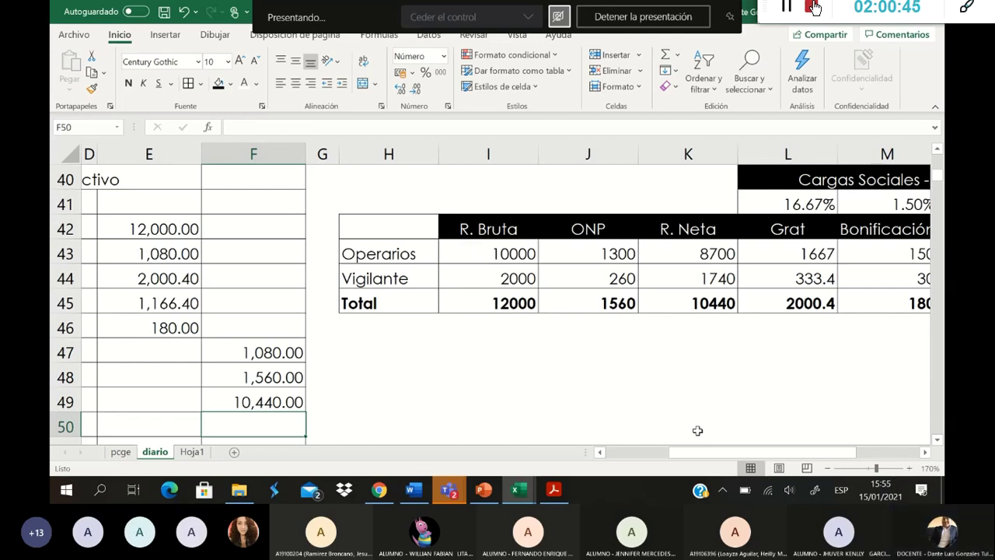
# Step: Enter account code 4114 for Gratificaciones por pagar in B50
pyautogui.press('Left')
pyautogui.press('Left')
pyautogui.press('Left')
pyautogui.press('Left')
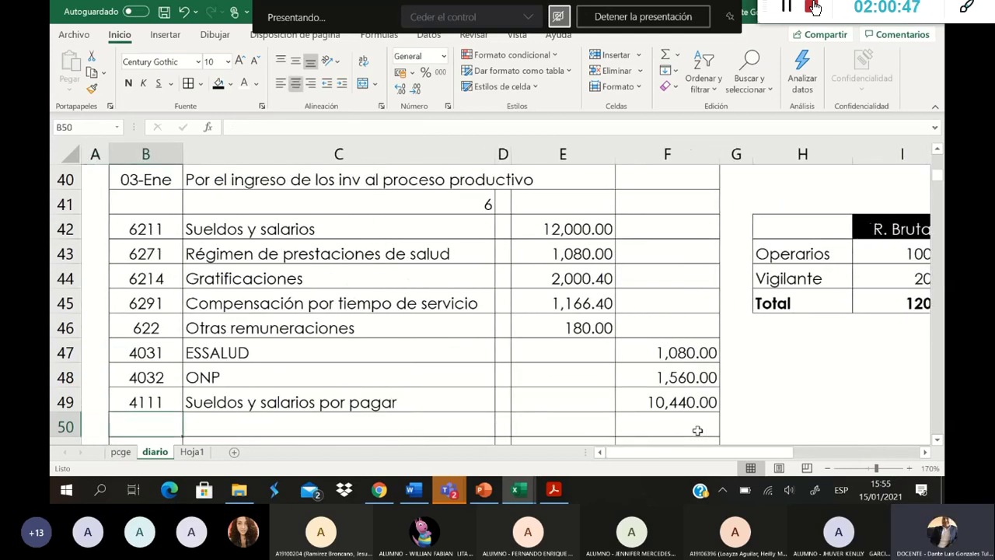
pyautogui.press('Right')
pyautogui.press('Right')
pyautogui.press('Right')
pyautogui.press('Left')
pyautogui.press('Left')
pyautogui.press('Left')
pyautogui.press('Left')
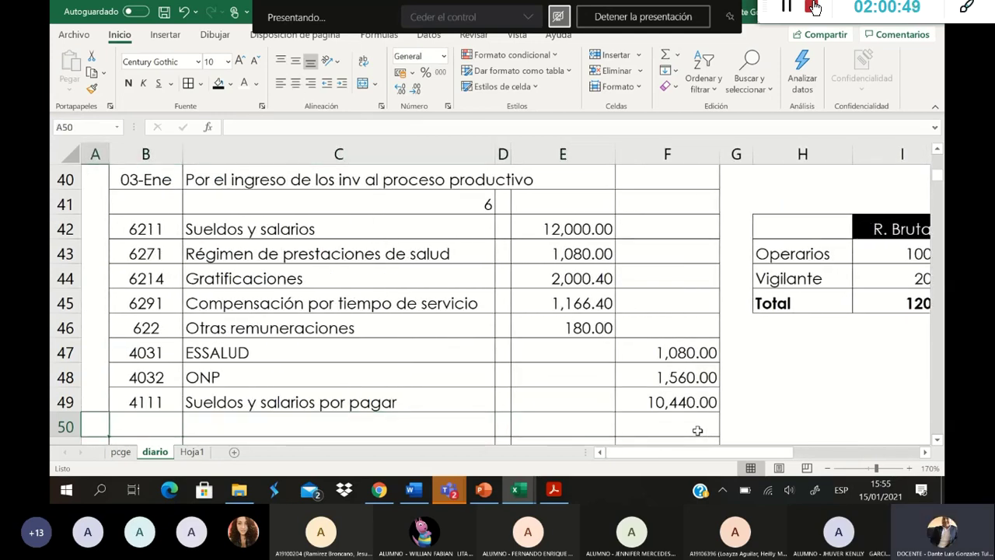
pyautogui.press('Right')
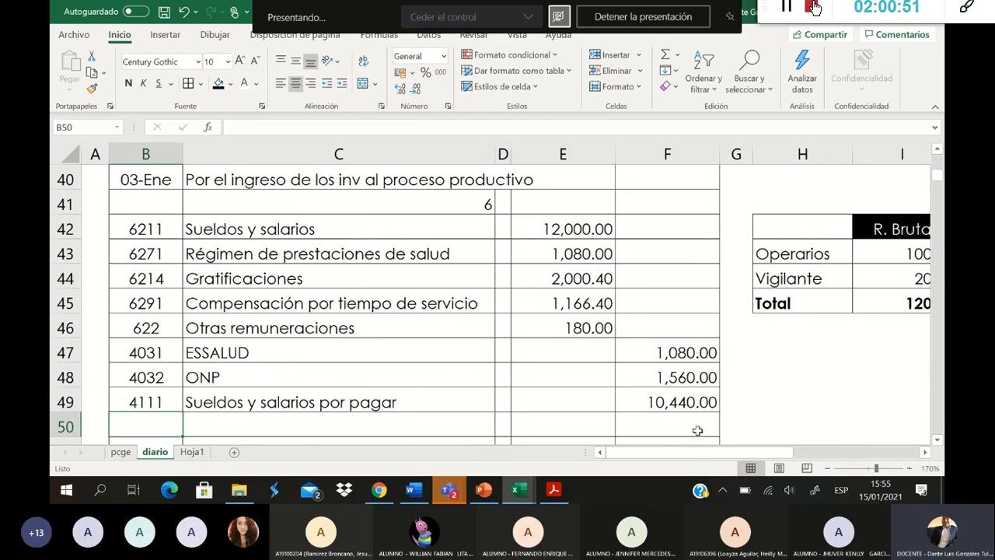
pyautogui.write('4114')
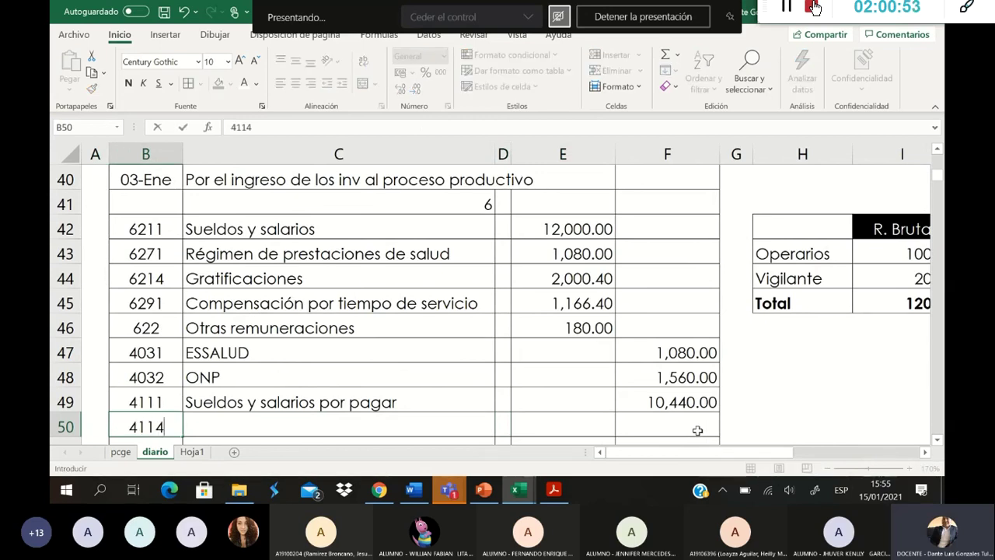
pyautogui.press('Right')
# Step: Enter 2000.40 as the credit for Gratificaciones por pagar in F50
pyautogui.press('Right')
pyautogui.press('Right')
pyautogui.press('Right')
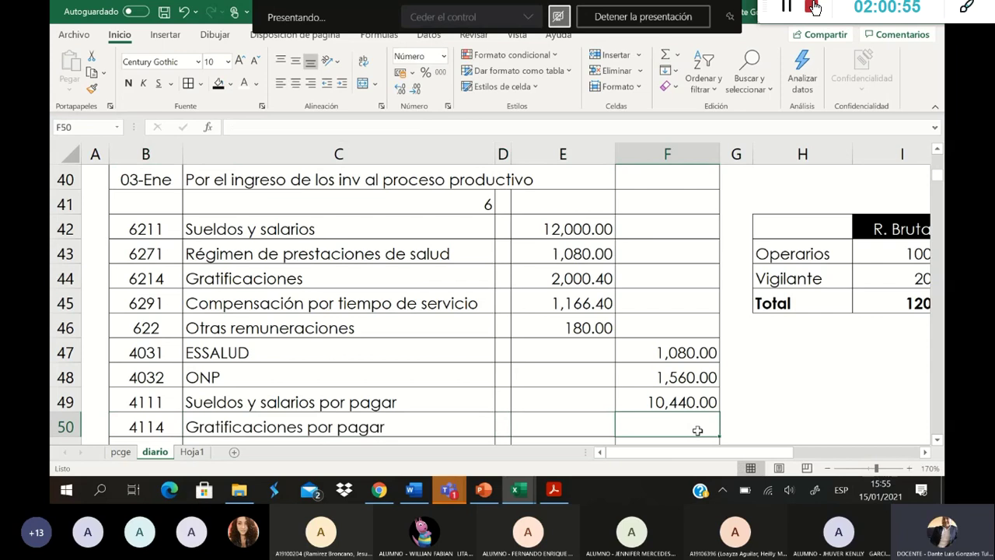
pyautogui.write('2000')
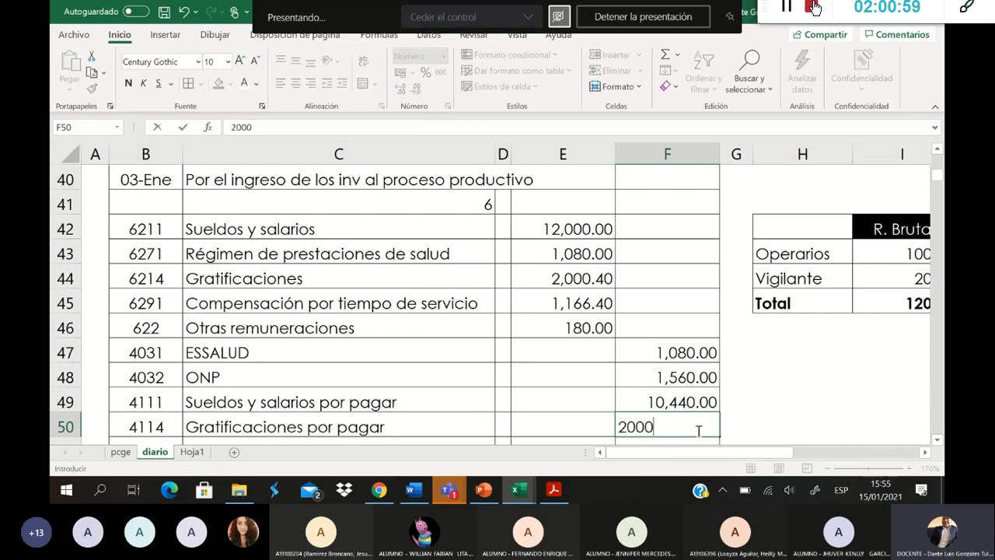
pyautogui.write('.40')
pyautogui.press('Return')
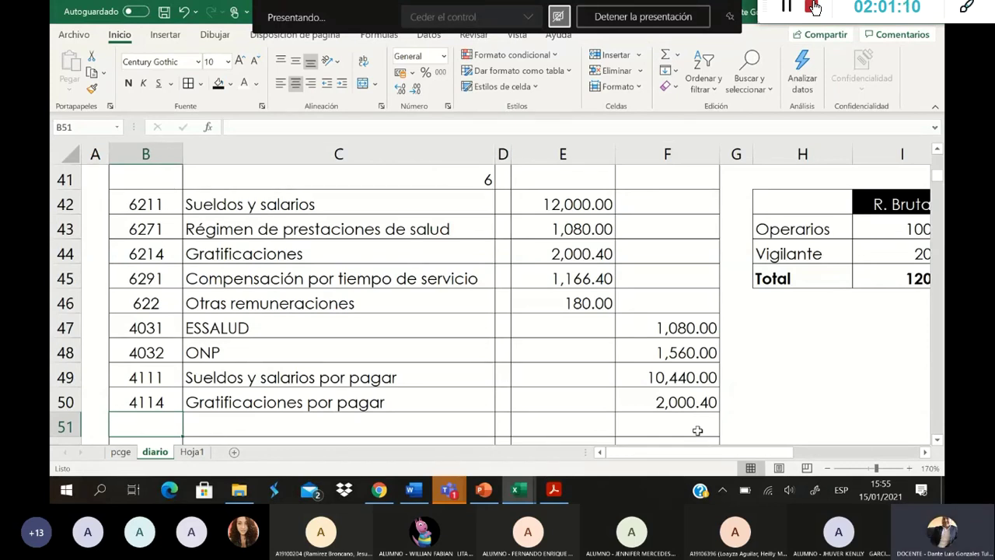
# Step: Enter account code 4151 for Compensación por tiempo de servicios in B51
pyautogui.write('415')
pyautogui.press('Return')
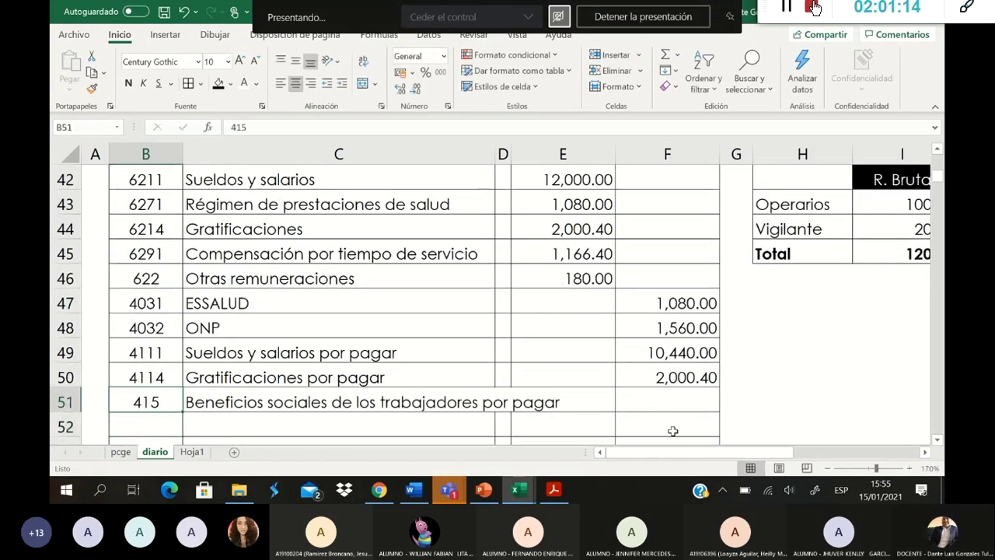
pyautogui.doubleClick(165, 403)
pyautogui.write('1')
pyautogui.press('Return')
# Step: Enter 1166.4 as the credit for Compensación por tiempo de servicios in F51
pyautogui.press('Up')
pyautogui.press('Right')
pyautogui.press('Right')
pyautogui.press('Right')
pyautogui.press('Right')
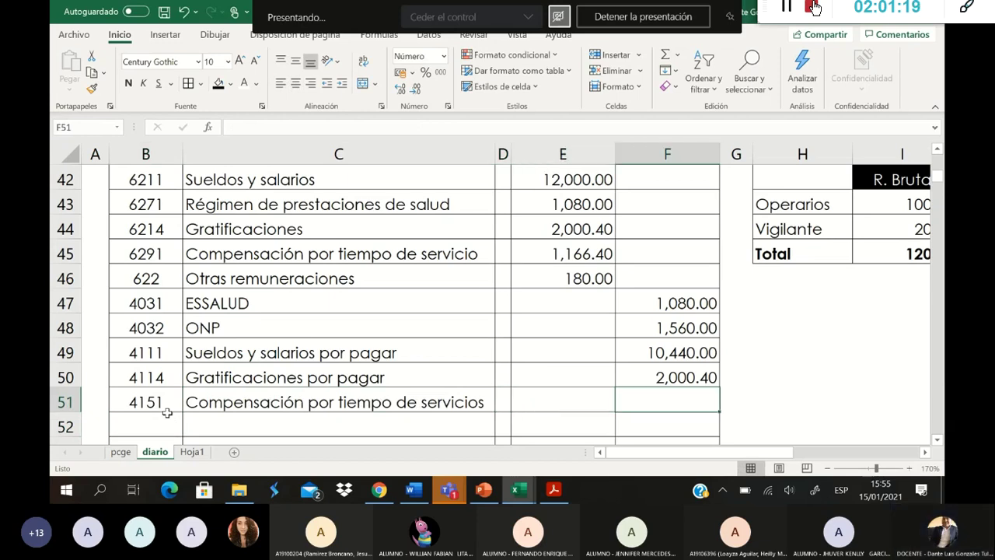
pyautogui.write('1,166')
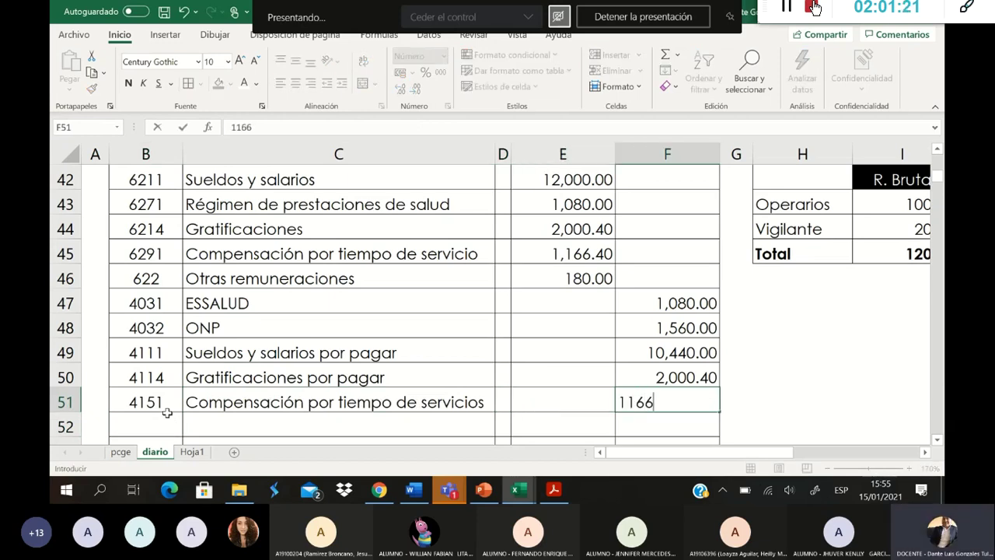
pyautogui.write('.4')
pyautogui.press('Return')
pyautogui.press('Left')
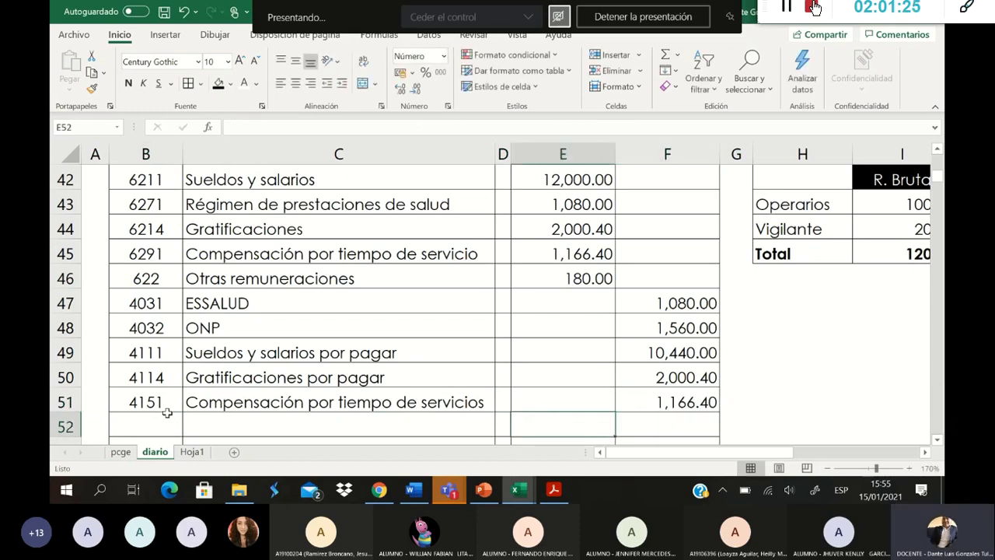
# Step: Enter account code 419 for Otras remuneraciones y participaciones por pagar in B52
pyautogui.click(168, 417)
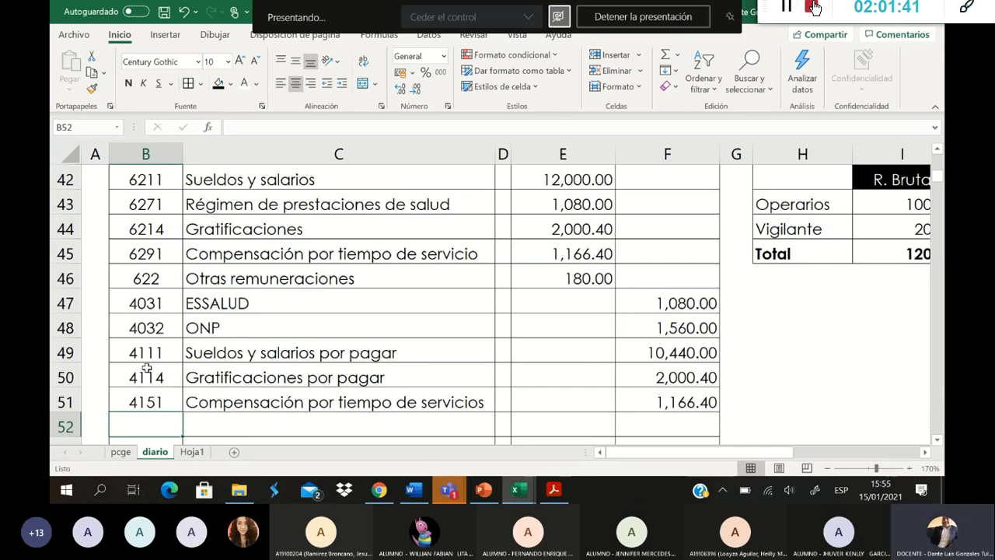
pyautogui.write('4191')
pyautogui.press('Return')
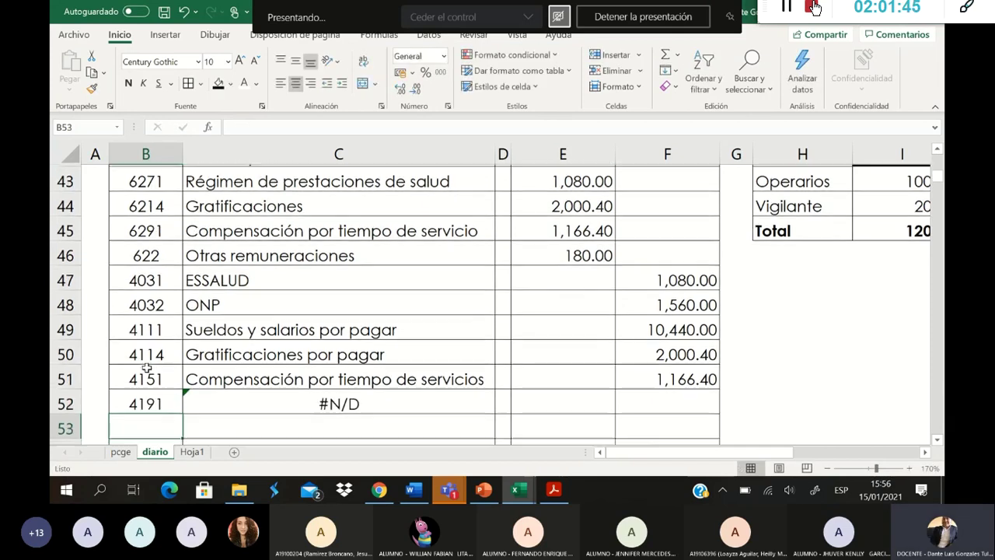
pyautogui.press('Up')
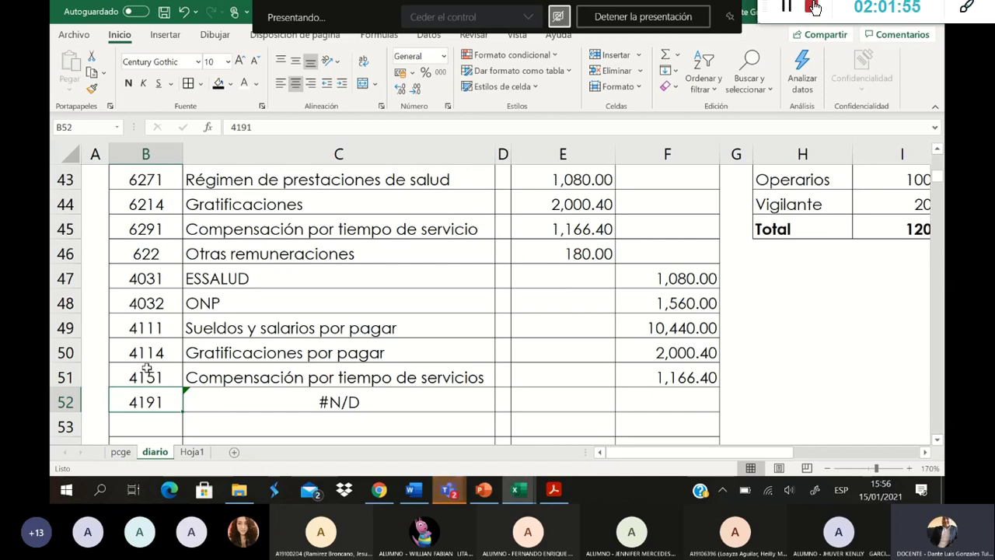
pyautogui.scroll(1, 165, 328)
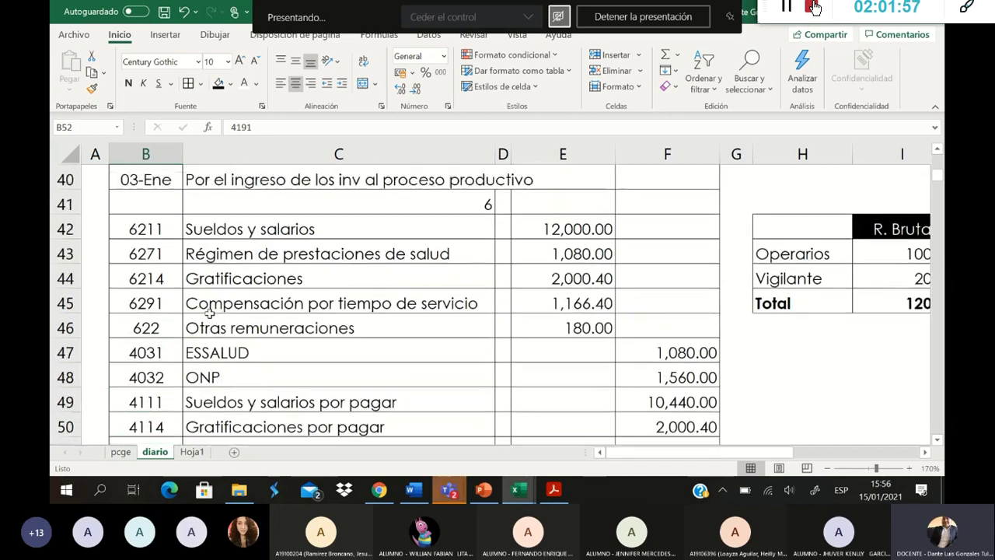
pyautogui.scroll(-1, 163, 373)
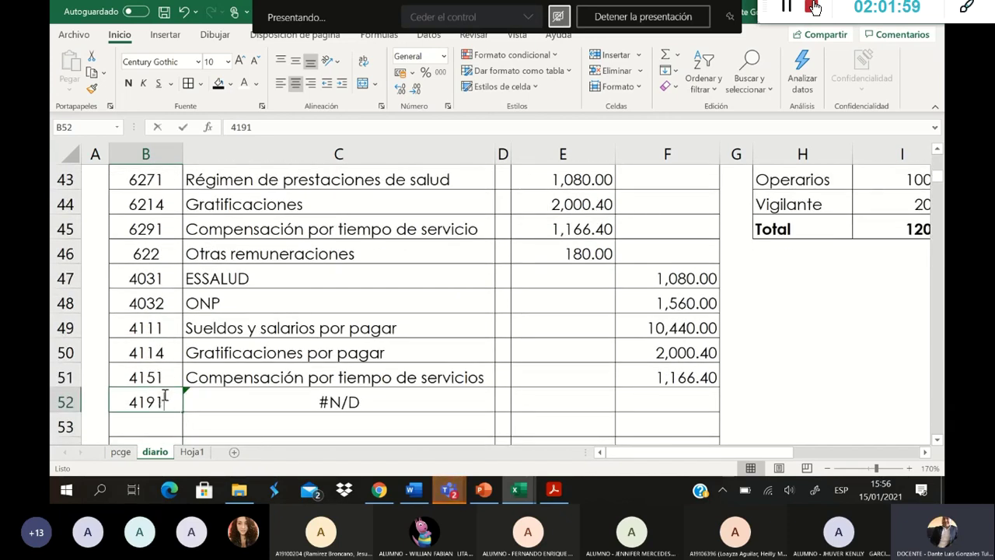
pyautogui.doubleClick(160, 402)
pyautogui.press('BackSpace')
pyautogui.press('Return')
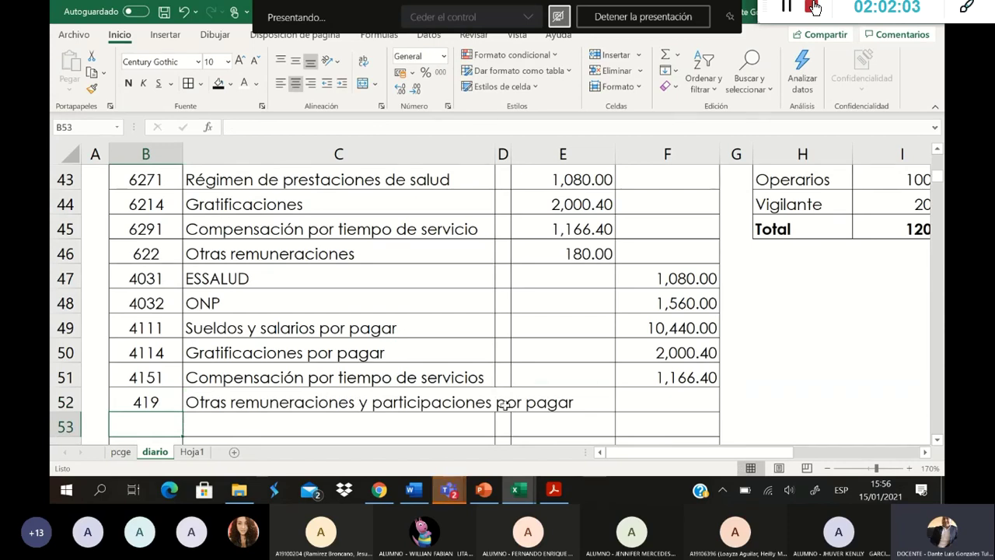
# Step: Enter 180 as the credit for Otras remuneraciones y participaciones por pagar in F52
pyautogui.scroll(-1, 501, 404)
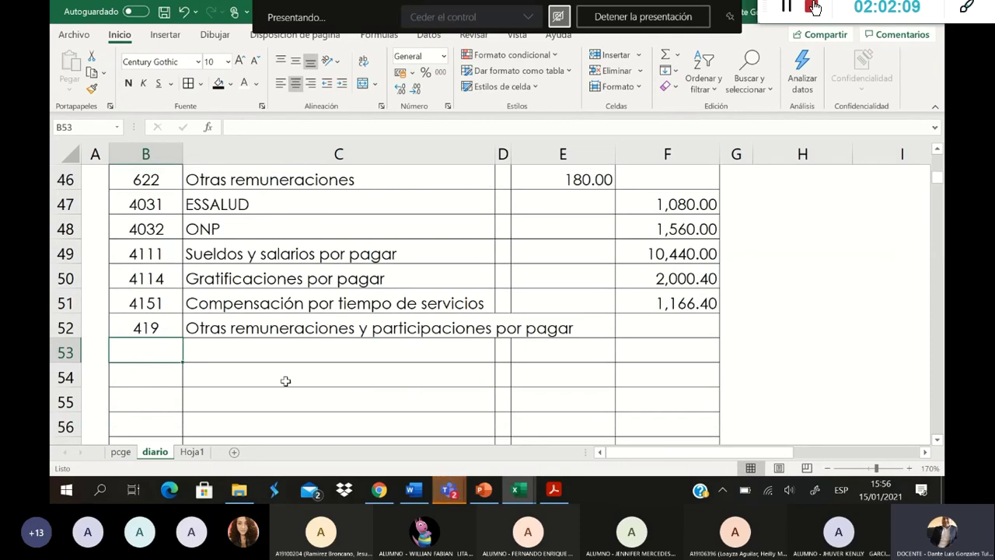
pyautogui.click(583, 354)
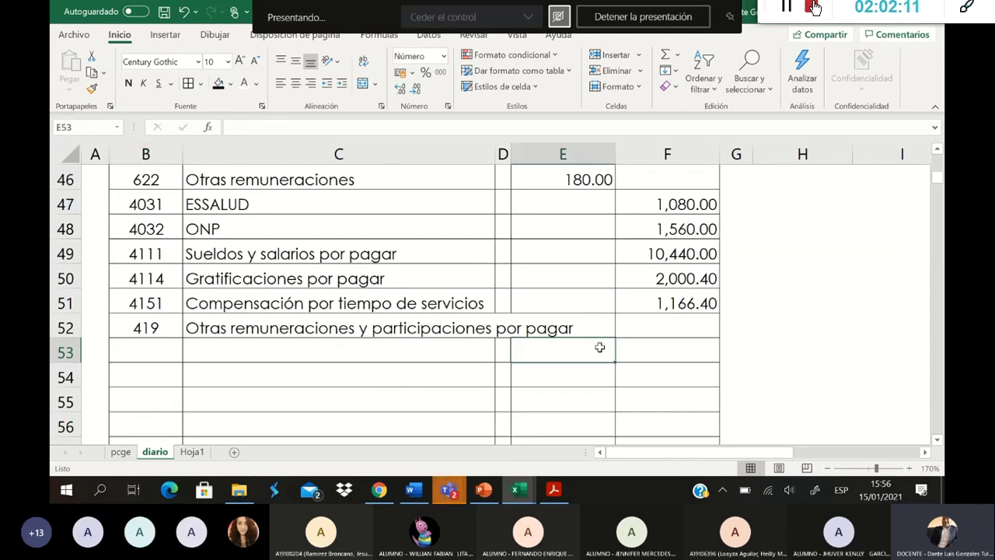
pyautogui.click(643, 332)
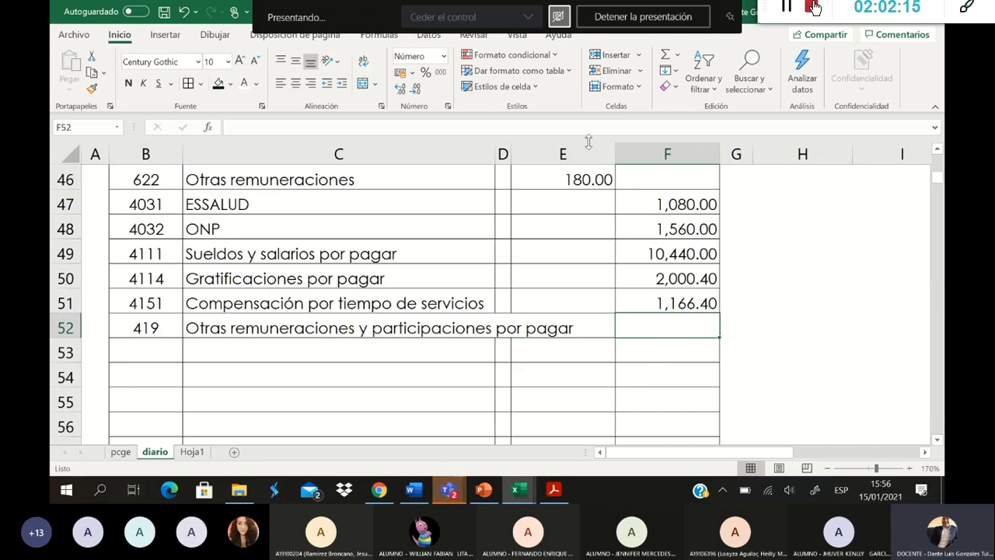
pyautogui.scroll(1, 574, 176)
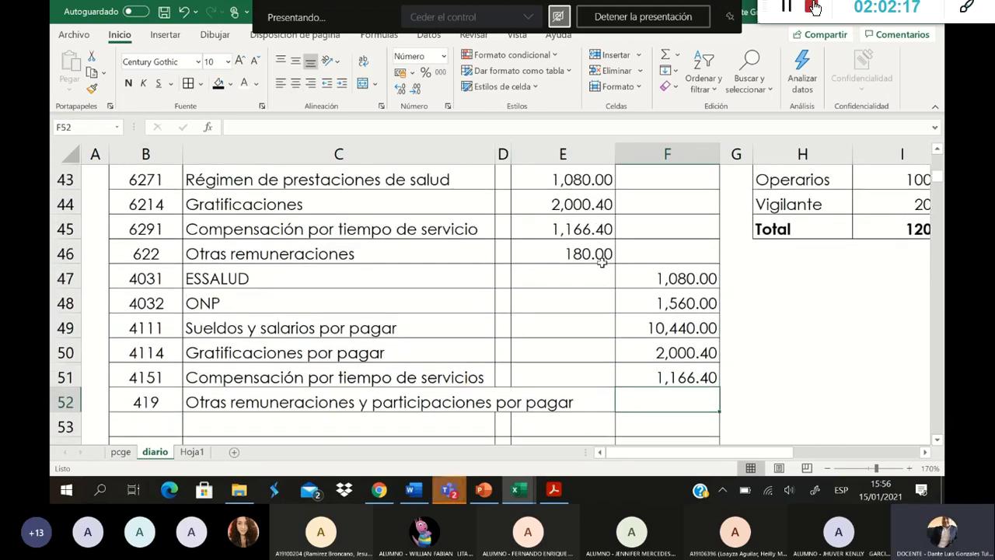
pyautogui.write('180')
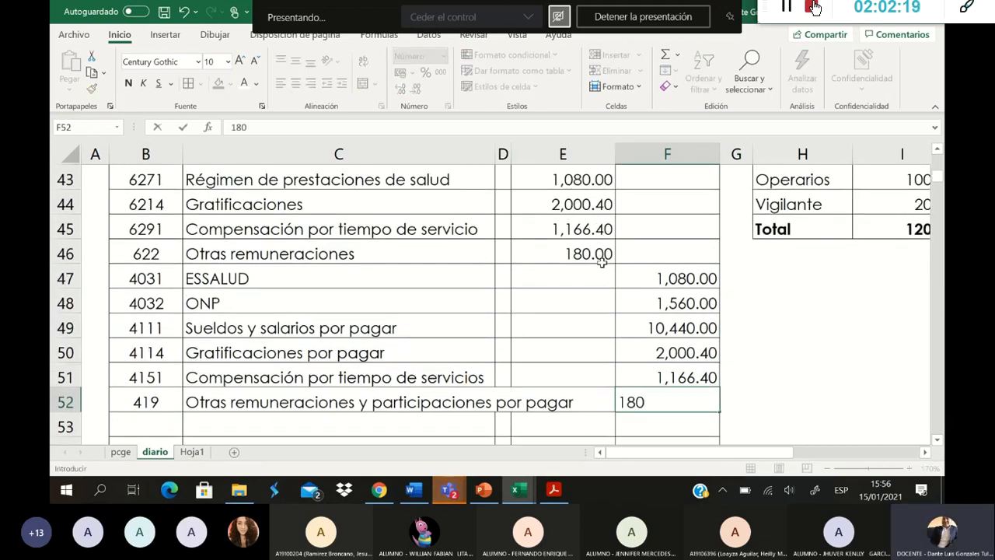
pyautogui.press('Return')
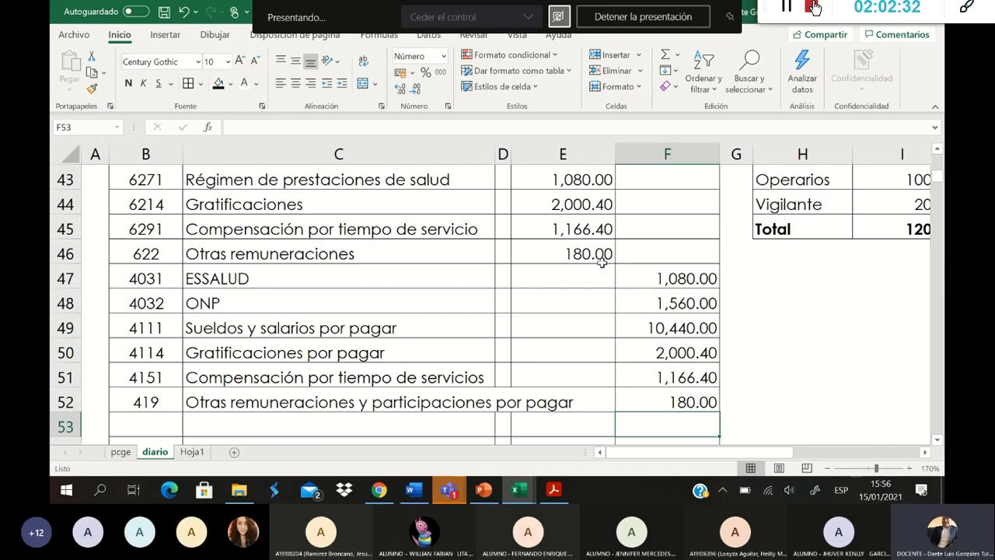
# Step: Enter the date 31-01 in B53 for the closing line of entry 6
pyautogui.click(166, 425)
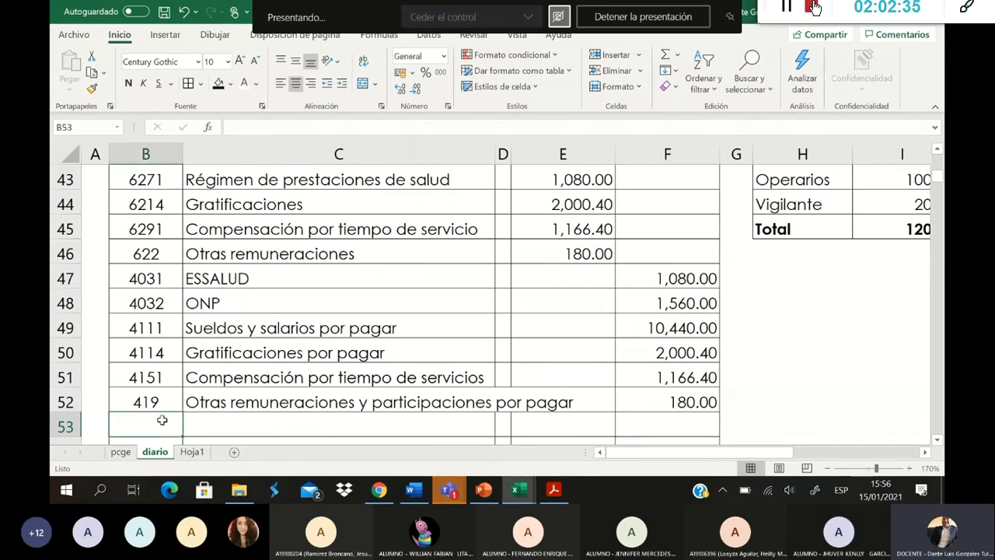
pyautogui.write('31')
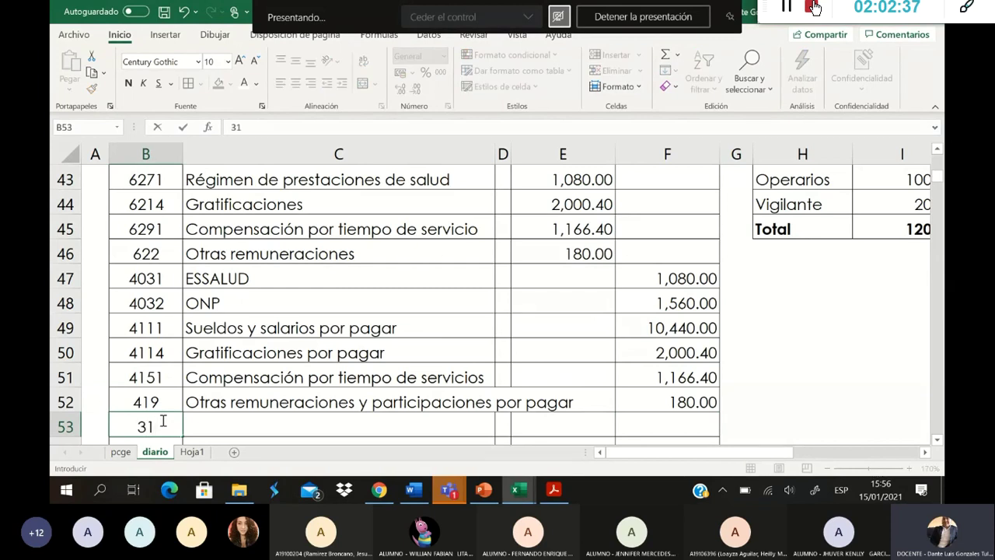
pyautogui.write('-01')
pyautogui.press('Tab')
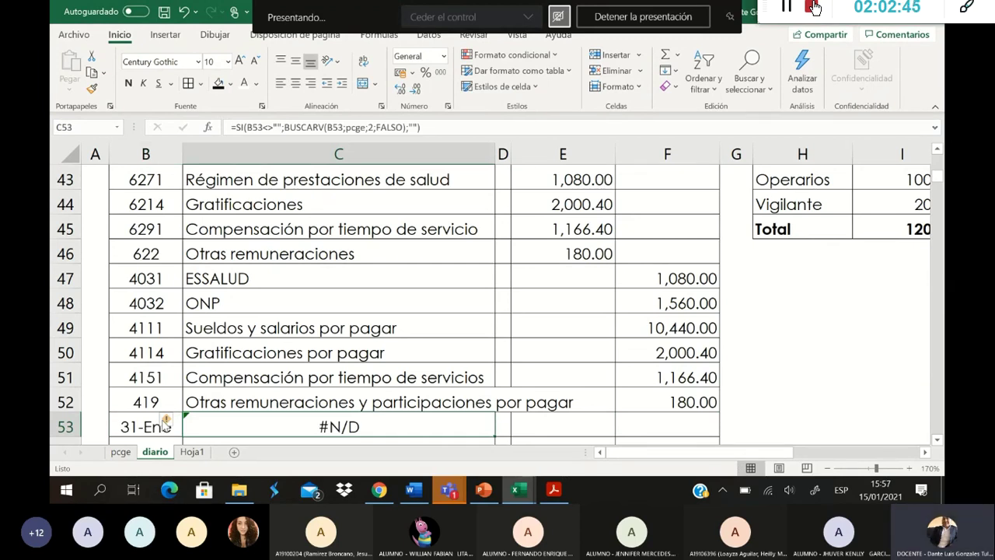
# Step: Replace the lookup formula in C53 with the description "Por el registro del costo del personal de prod"
pyautogui.press('F2')
pyautogui.press('Escape')
pyautogui.write('Por')
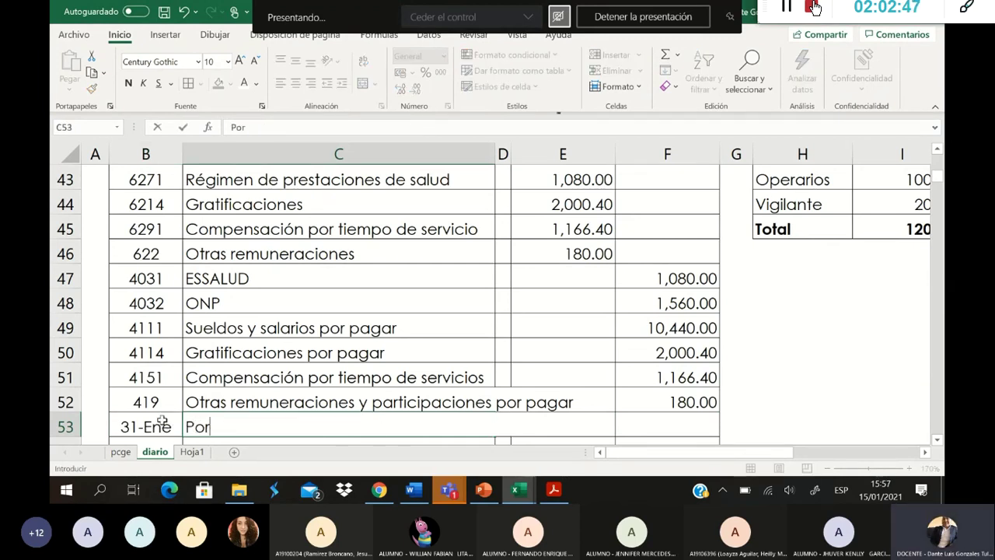
pyautogui.write(' el res')
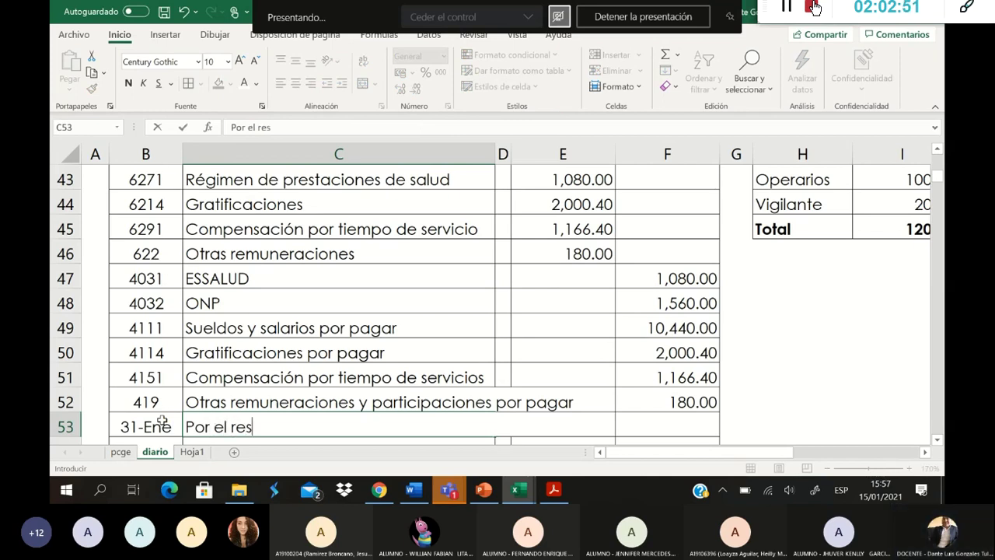
pyautogui.press('BackSpace')
pyautogui.write('gi')
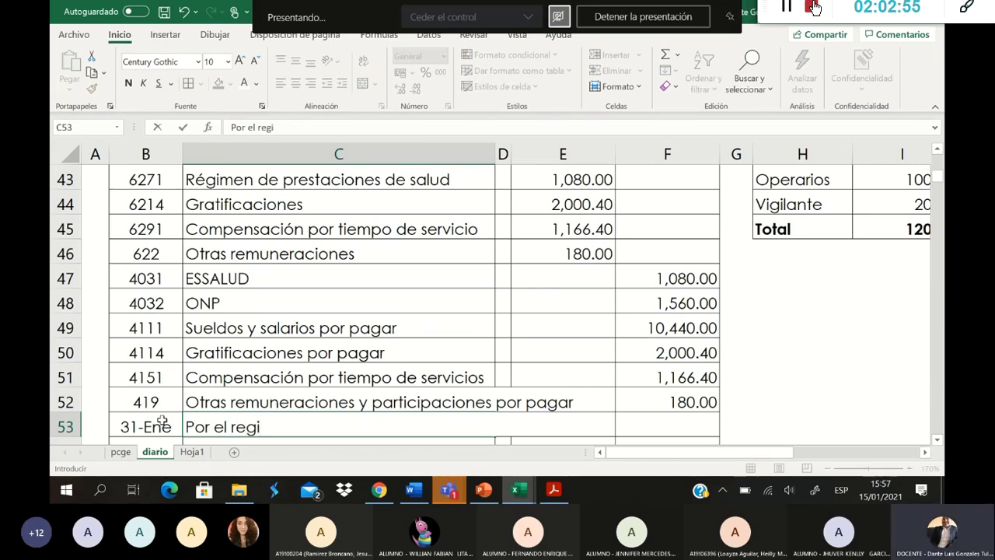
pyautogui.write('stro')
pyautogui.scroll(1, 797, 259)
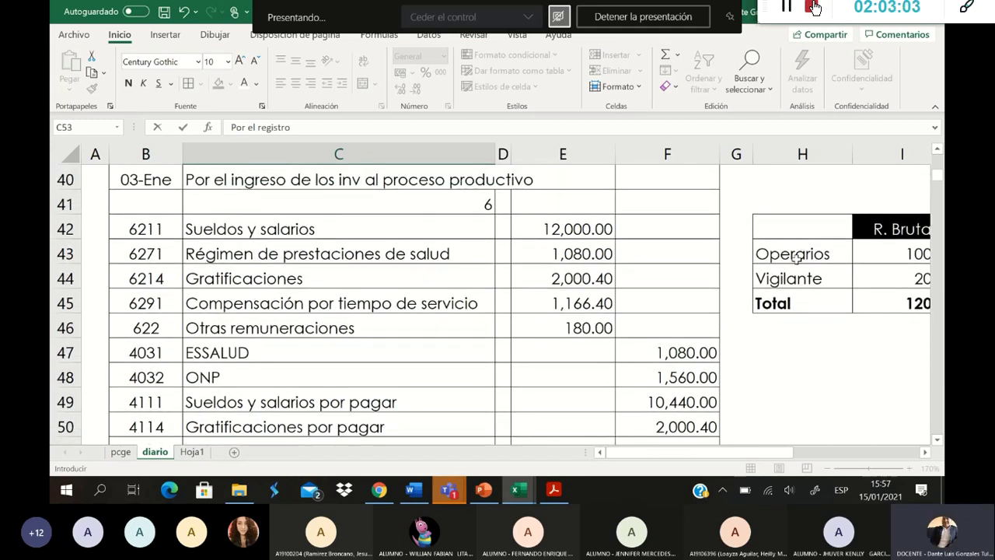
pyautogui.scroll(-2, 797, 258)
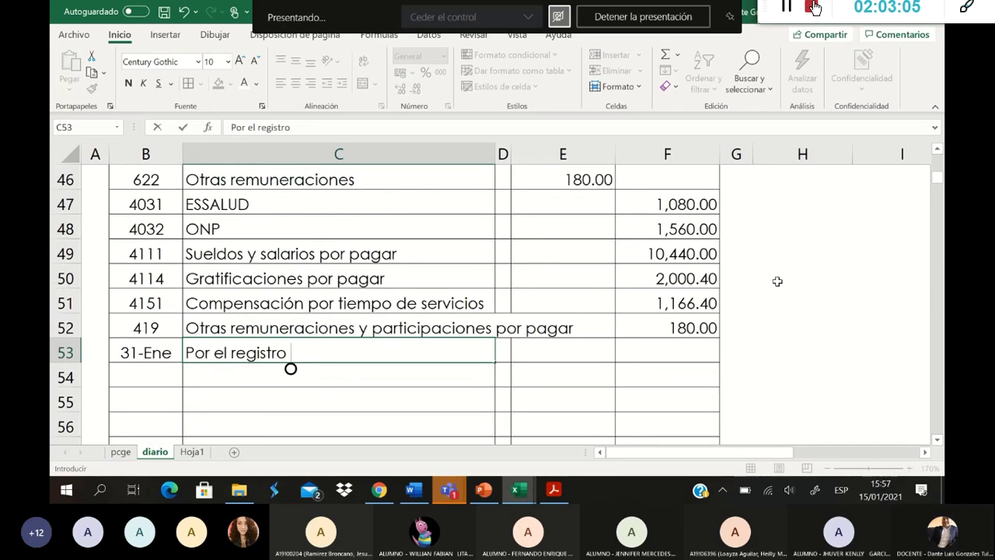
pyautogui.write('del costo')
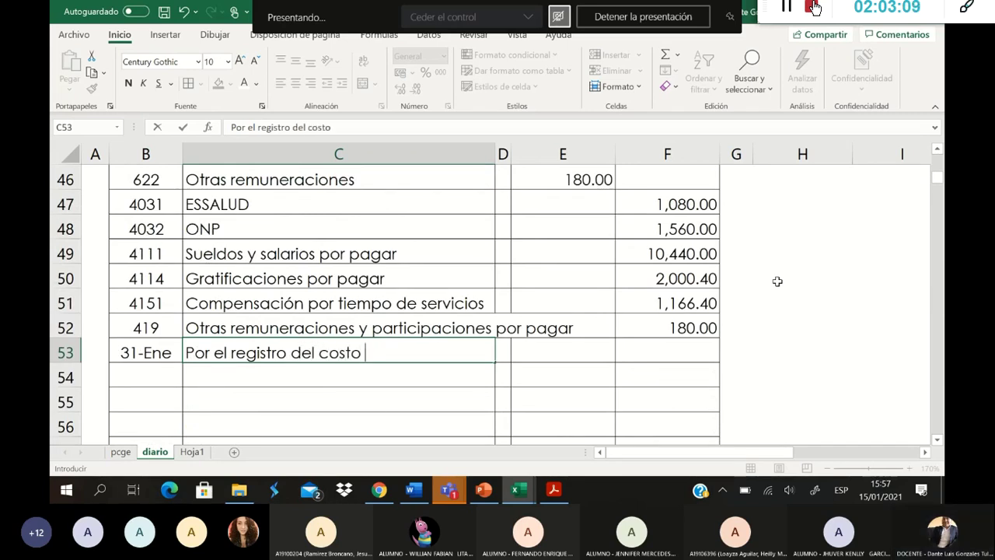
pyautogui.write(' de ')
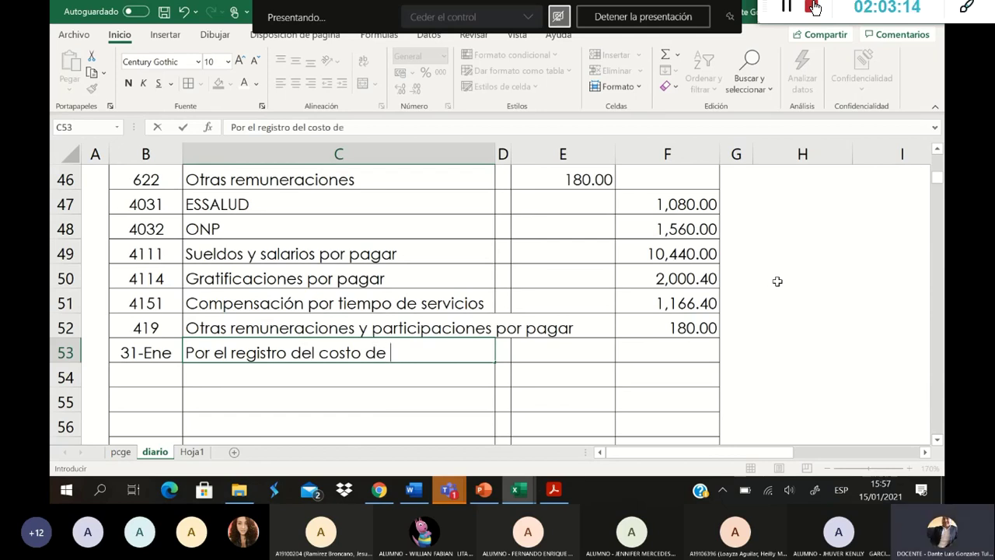
pyautogui.write('l peroo')
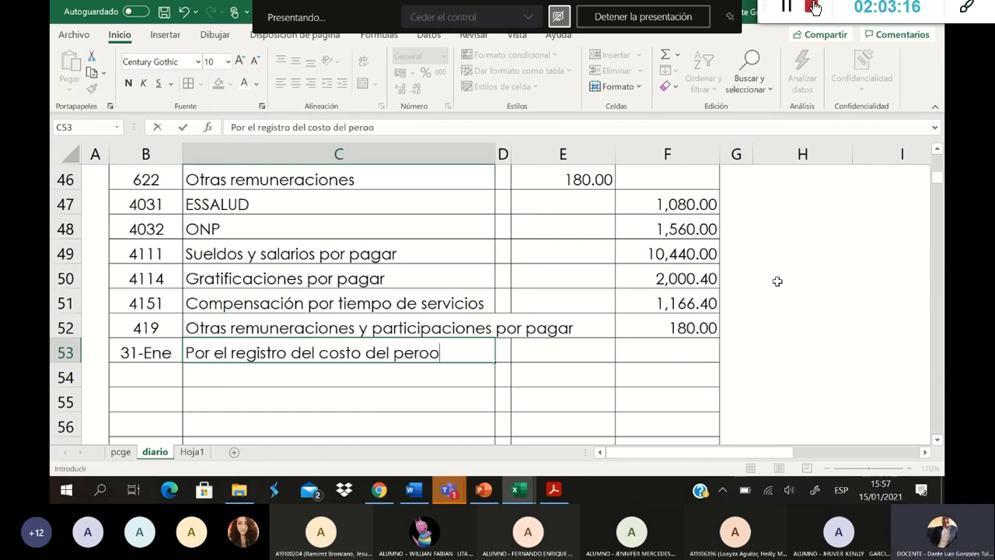
pyautogui.press('BackSpace')
pyautogui.press('BackSpace')
pyautogui.write('si')
pyautogui.write('on')
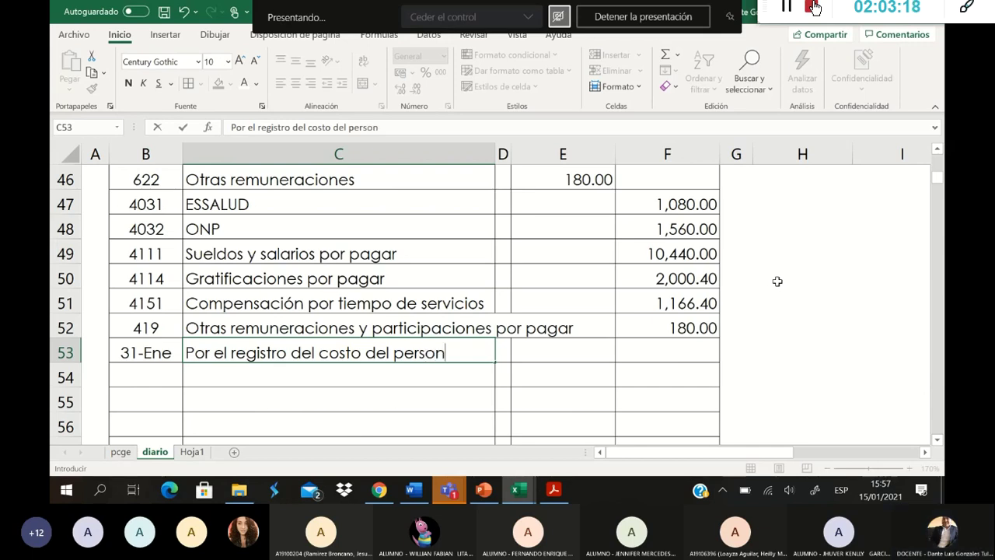
pyautogui.write('al de pro')
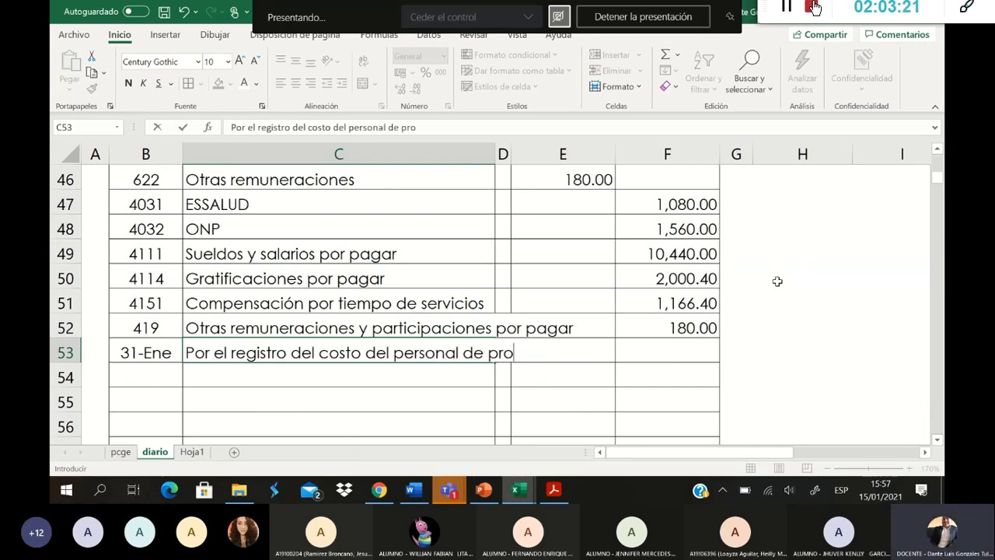
pyautogui.write('d')
pyautogui.hotkey('ctrl', 'Return')
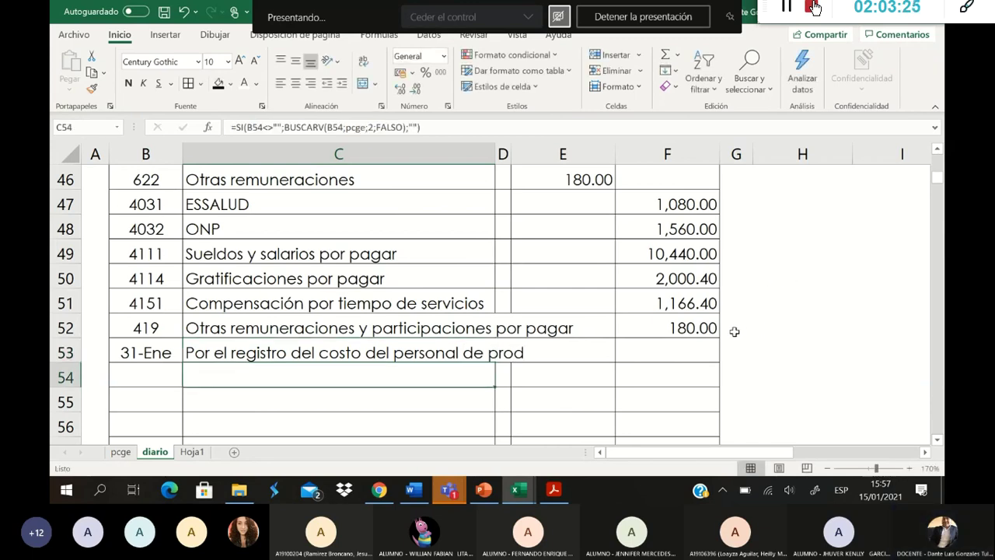
# Step: Enter 7 in C54 as the number of the next journal entry
pyautogui.scroll(2, 734, 328)
pyautogui.scroll(-1, 731, 320)
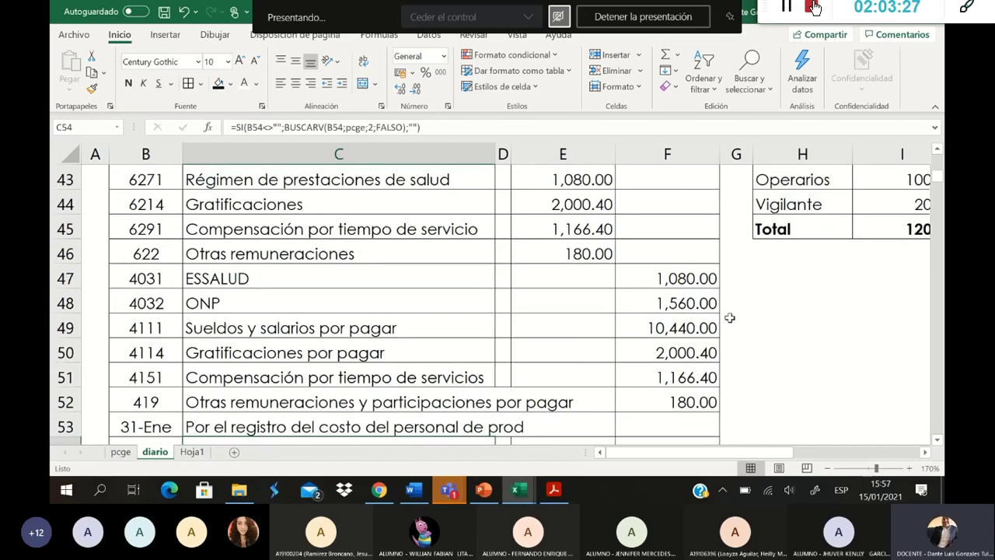
pyautogui.scroll(-1, 729, 318)
pyautogui.write('7')
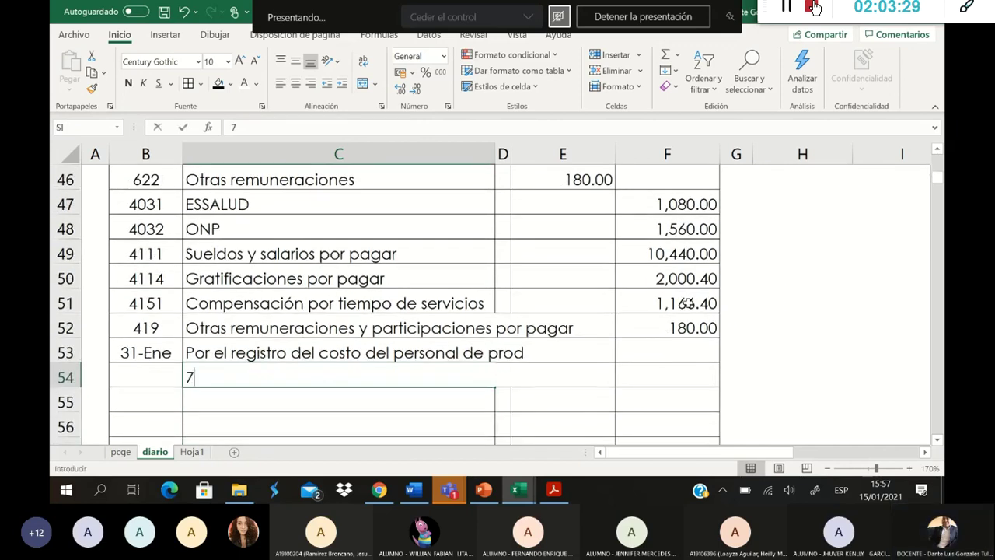
pyautogui.press('Return')
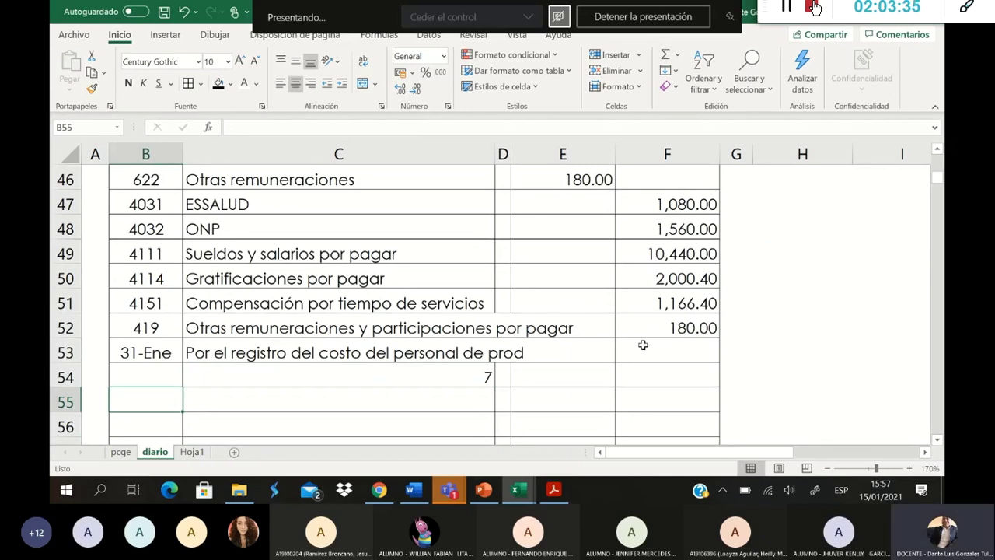
# Step: Compare the sum of entry 6's debits in E42:E46 with the sum of its credits in F47:F52
pyautogui.scroll(2, 640, 337)
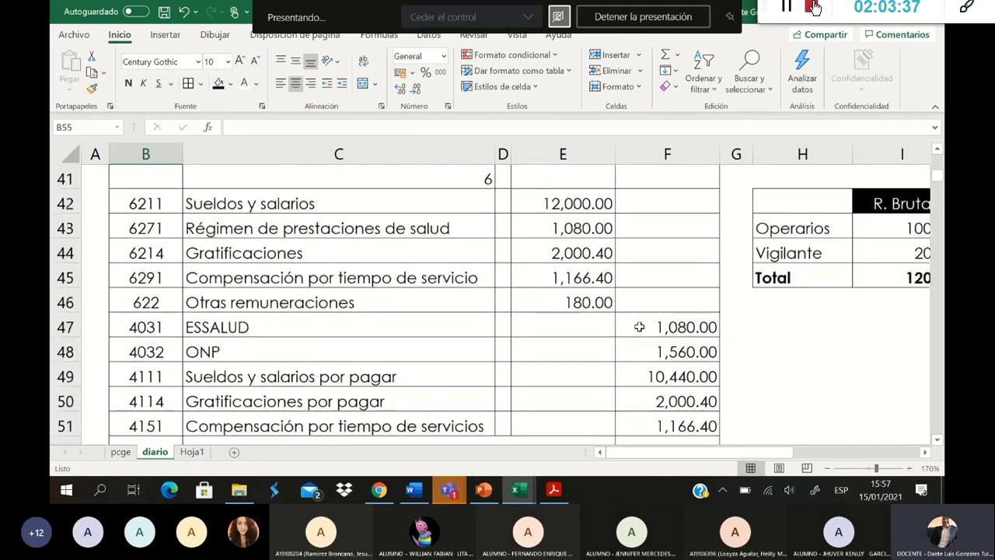
pyautogui.moveTo(585, 229); pyautogui.dragTo(588, 326)
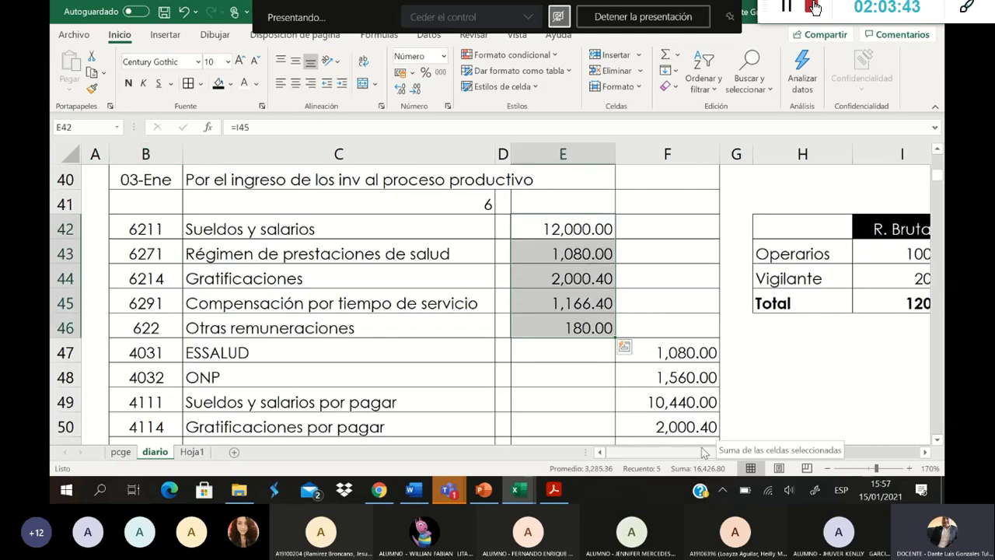
pyautogui.scroll(-2, 674, 254)
pyautogui.moveTo(675, 206); pyautogui.dragTo(685, 327)
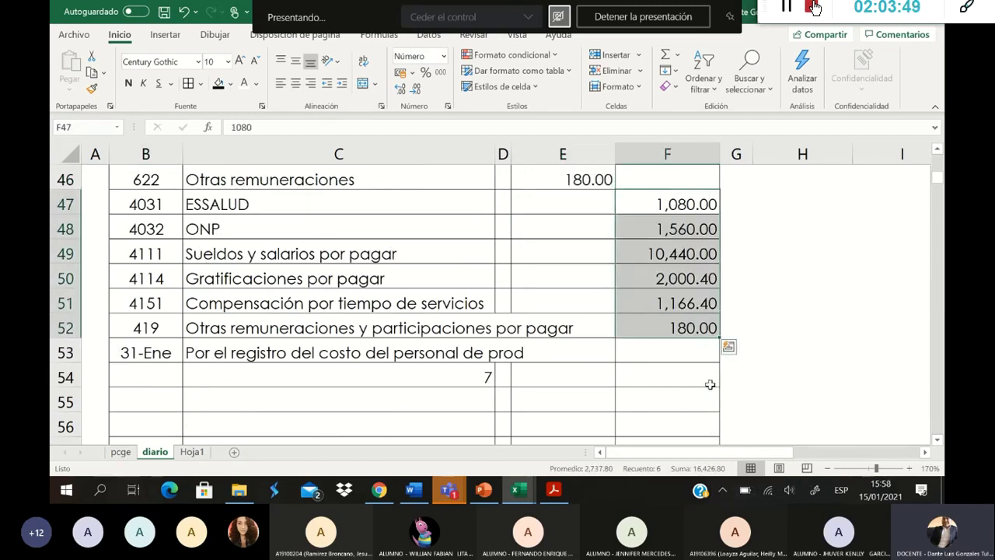
# Step: Enter account 4111 in B55 as the first line of entry 7 and debit it 10440 in E55
pyautogui.click(157, 403)
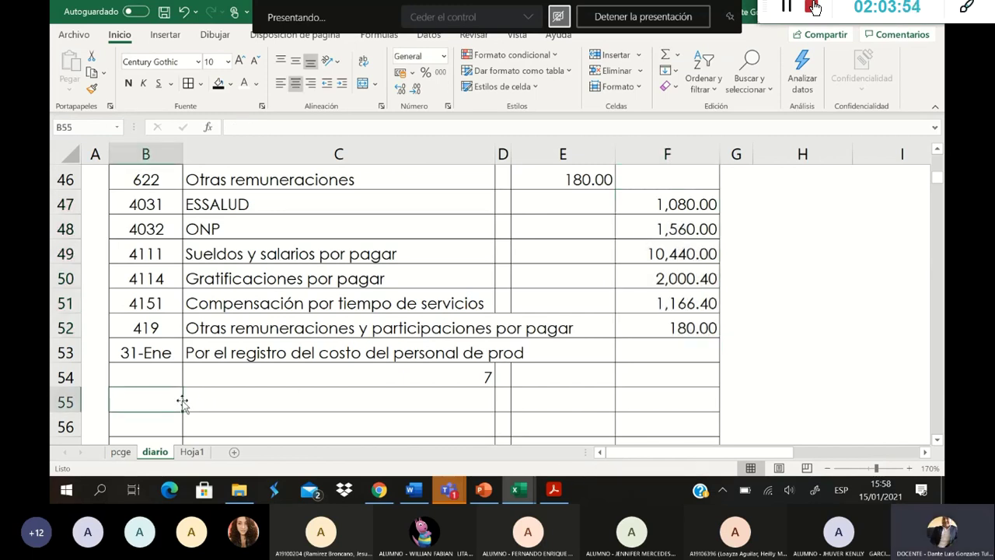
pyautogui.write('4111')
pyautogui.press('Tab')
pyautogui.press('Tab')
pyautogui.press('Tab')
pyautogui.press('Tab')
pyautogui.hotkey('shift', 'Tab')
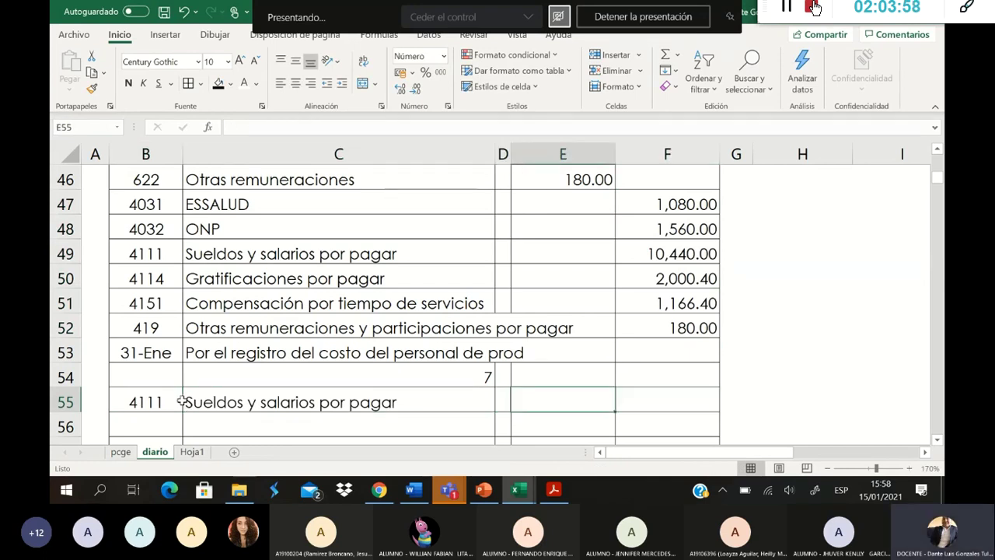
pyautogui.write('10,440')
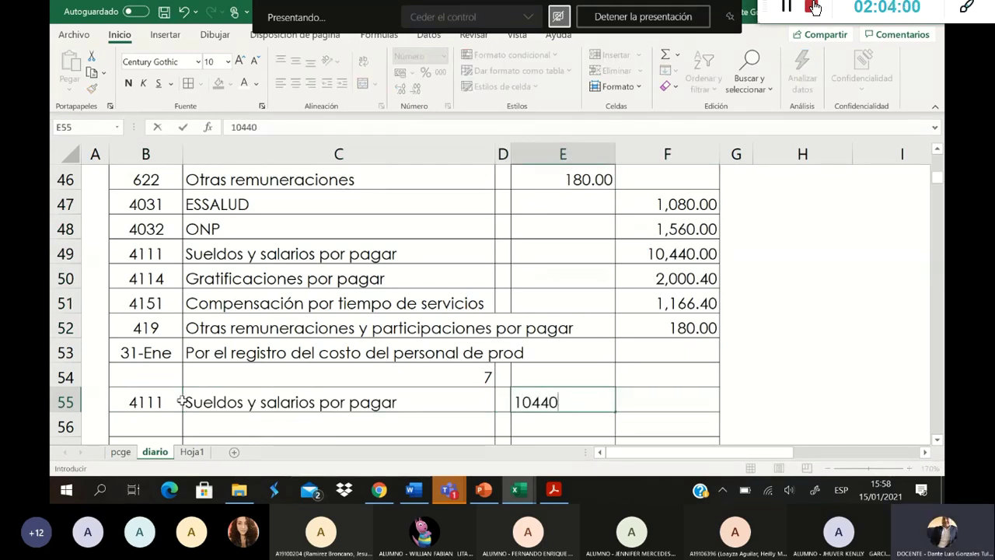
pyautogui.press('Return')
# Step: Enter account 1041 in B56 and credit it in F56 with a formula referencing the debit in E55
pyautogui.press('Left')
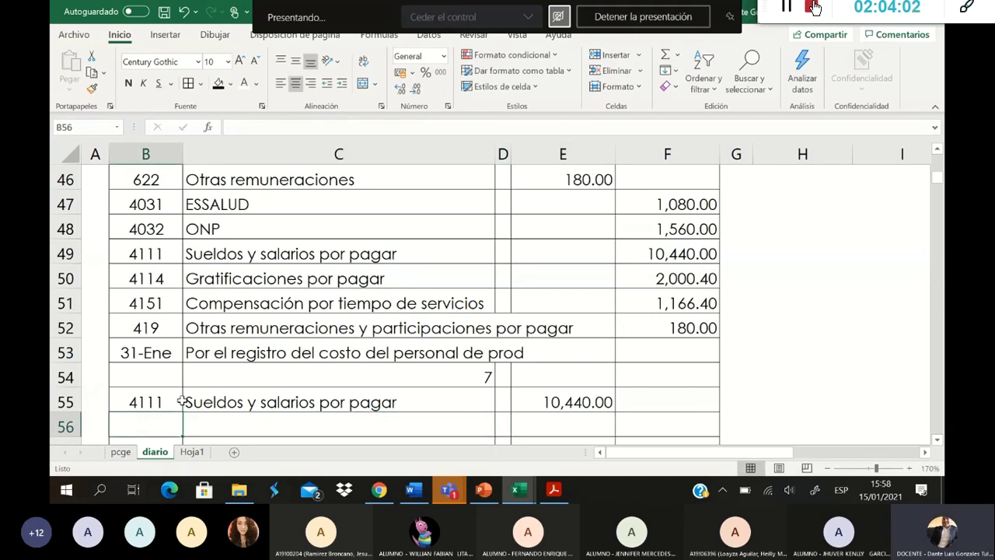
pyautogui.write('1041')
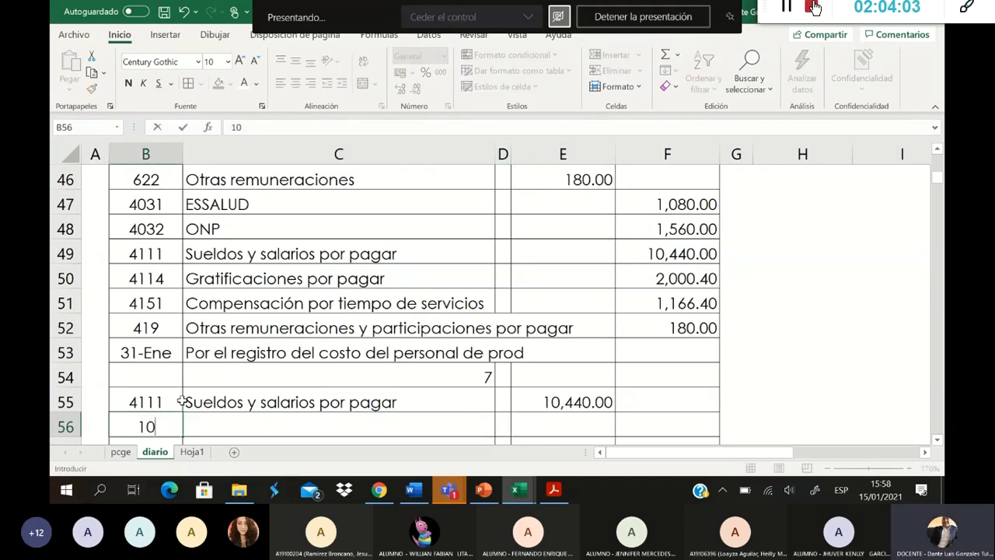
pyautogui.press('Right')
pyautogui.press('Right')
pyautogui.press('Right')
pyautogui.press('Right')
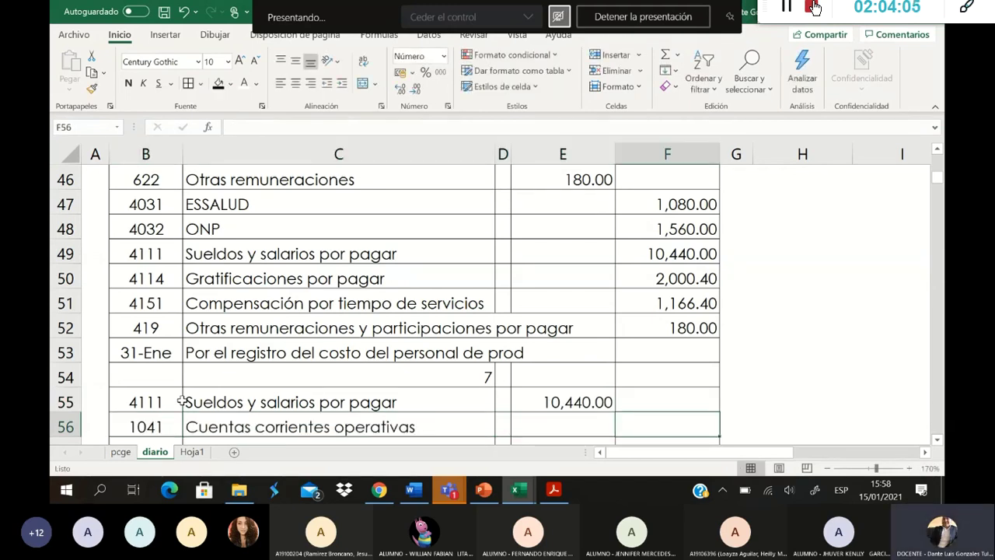
pyautogui.write('=')
pyautogui.press('Left')
pyautogui.press('Up')
pyautogui.press('Return')
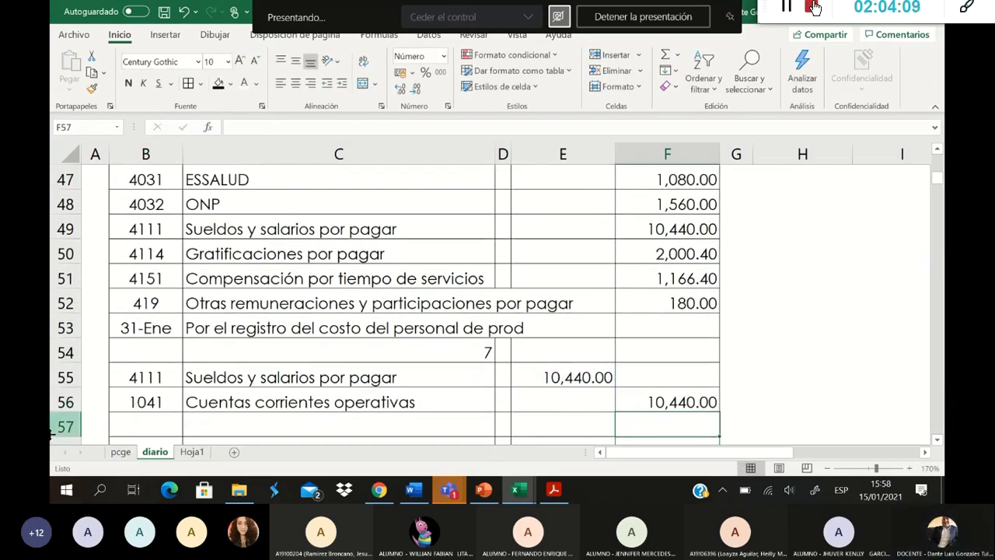
# Step: Close entry 7 in row 57 with the date 31-01 and the description "Por el pago" in place of the lookup formula
pyautogui.click(175, 420)
pyautogui.write('31-01')
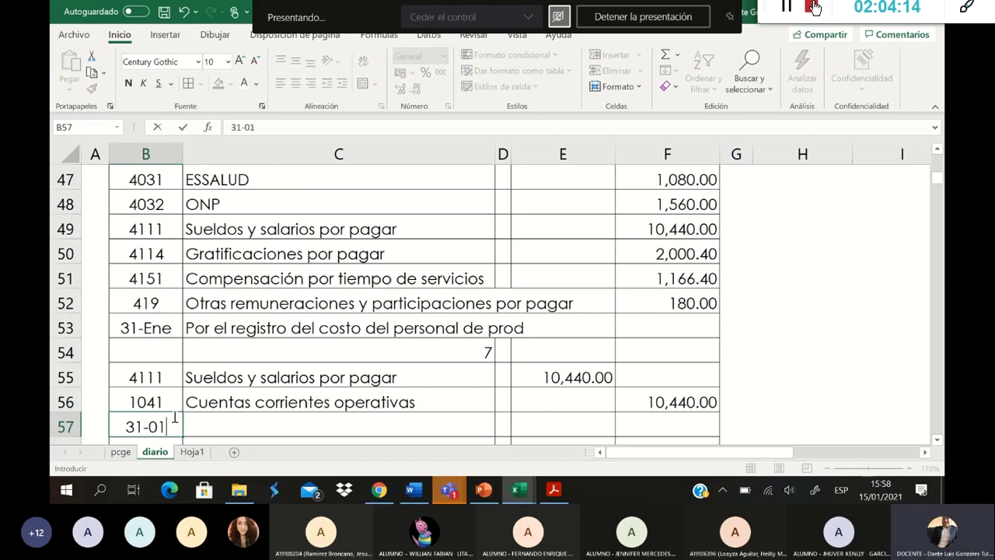
pyautogui.press('Tab')
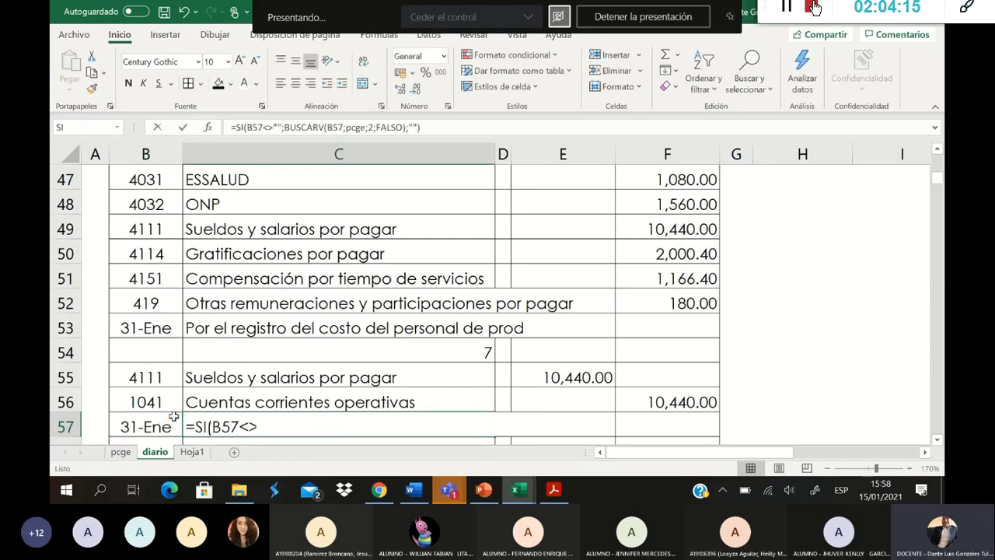
pyautogui.write('Por el pago')
pyautogui.press('Tab')
pyautogui.press('Tab')
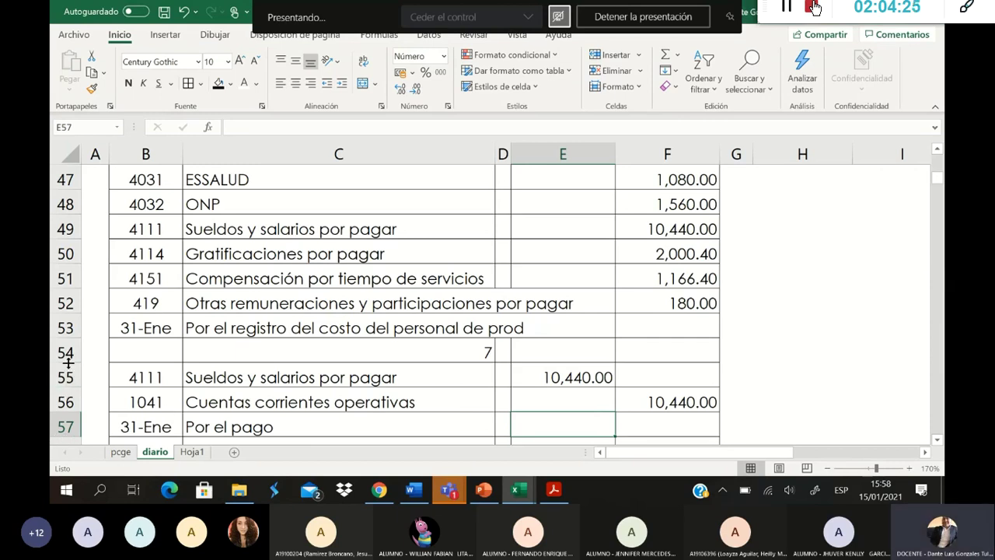
# Step: Check the Operarios and Vigilante rows of the payroll table against the remuneration paragraph in the Word case statement
pyautogui.scroll(2, 66, 360)
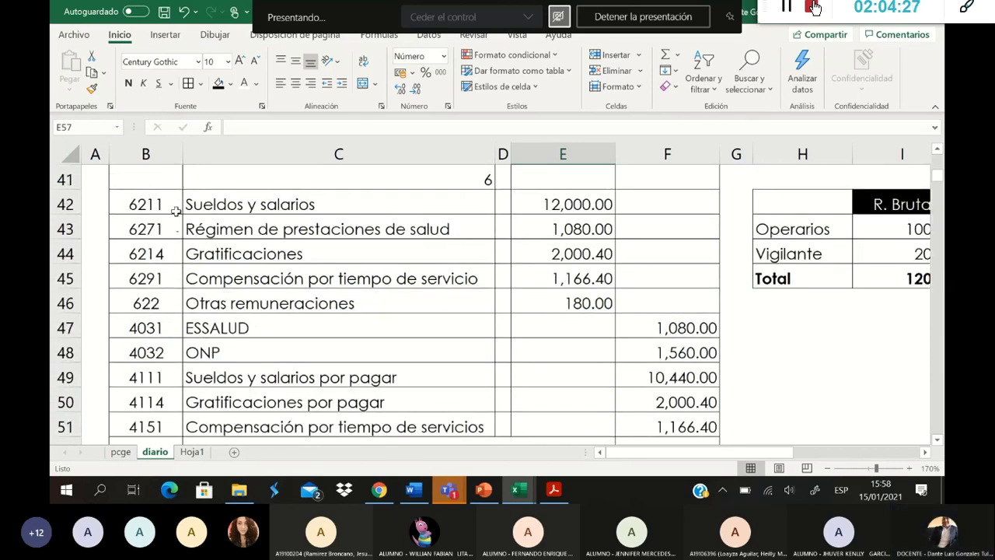
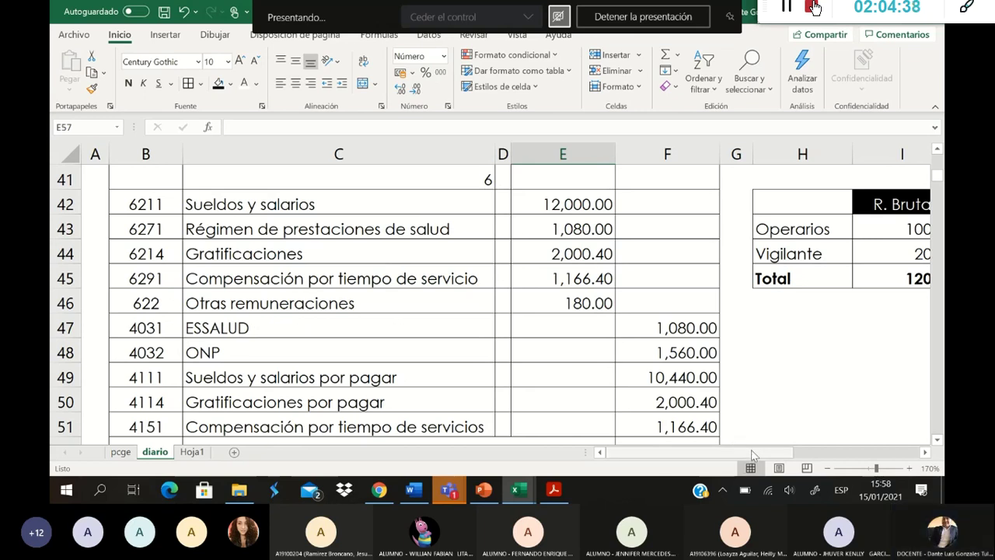
pyautogui.moveTo(753, 454); pyautogui.dragTo(806, 437)
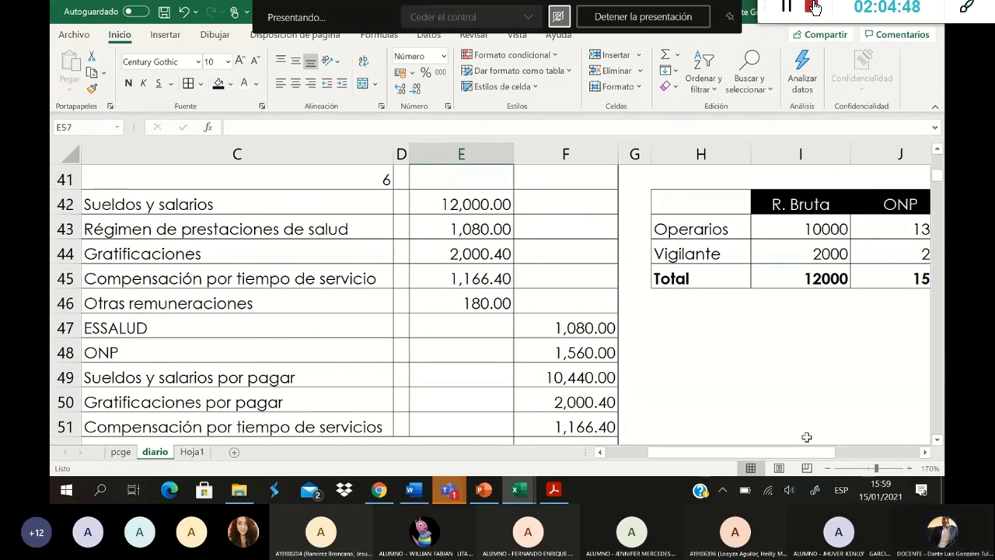
pyautogui.moveTo(809, 452); pyautogui.dragTo(854, 435)
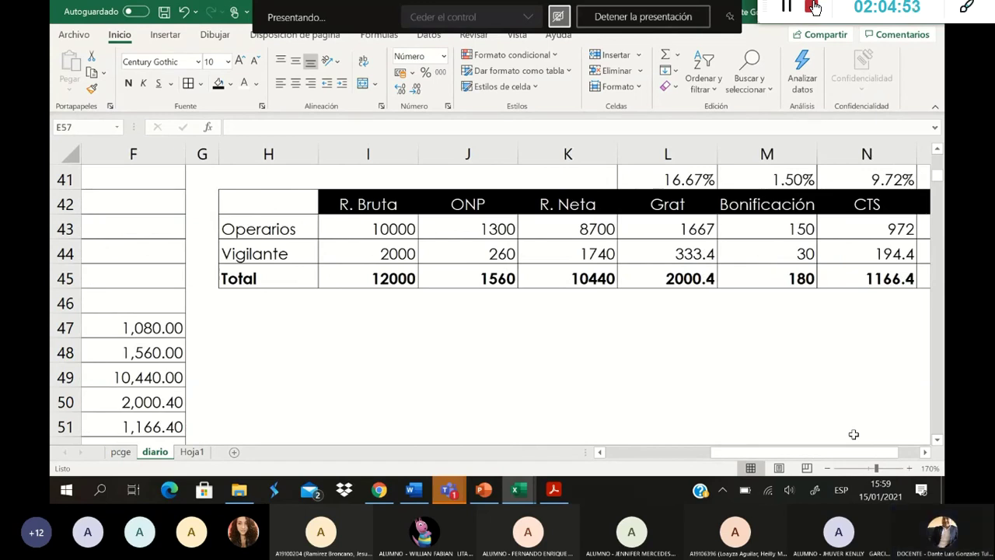
pyautogui.click(311, 231)
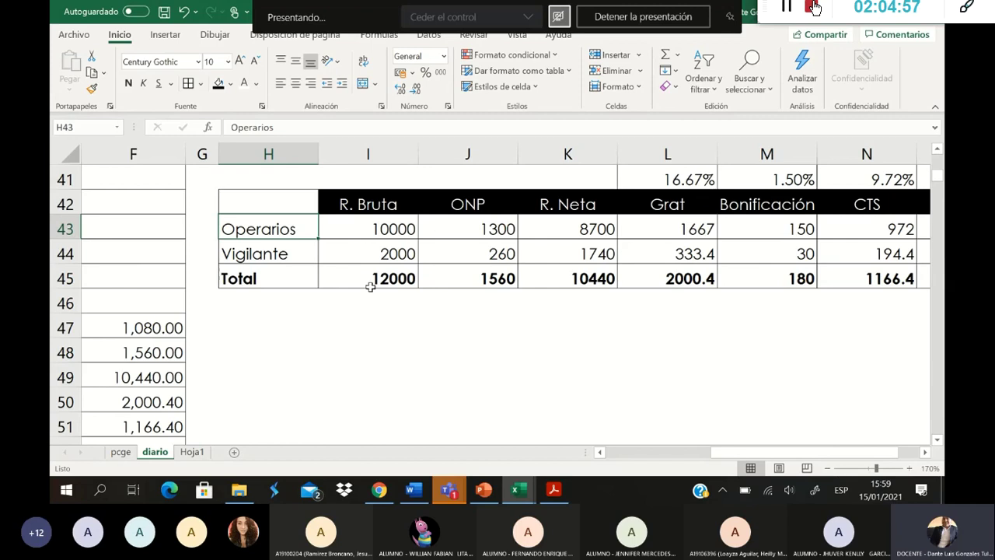
pyautogui.click(288, 259)
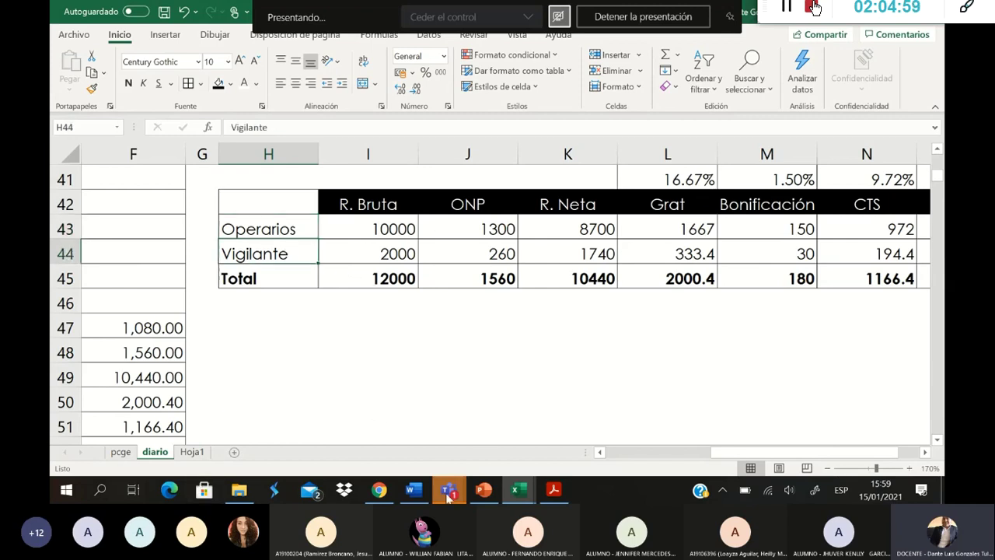
pyautogui.click(414, 490)
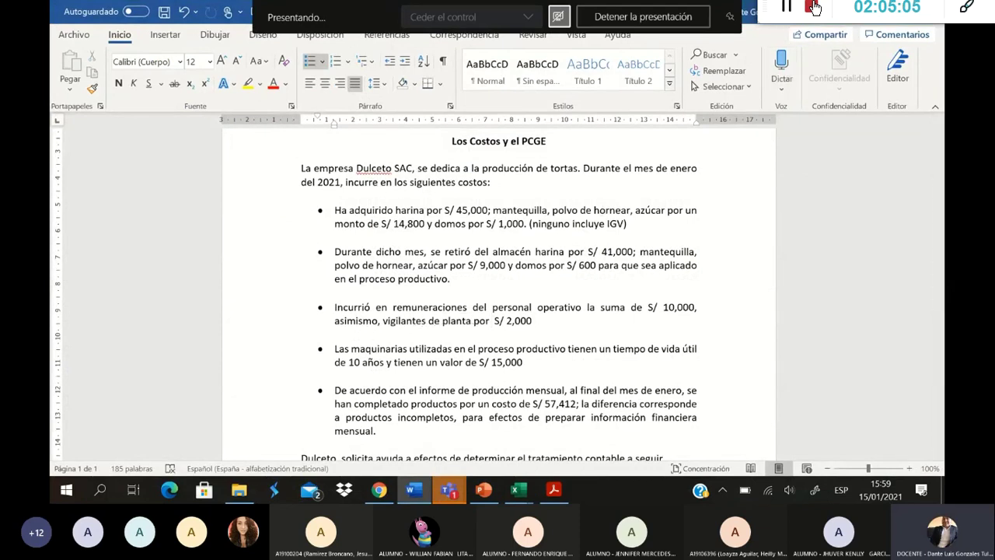
pyautogui.hotkey('alt', 'Tab')
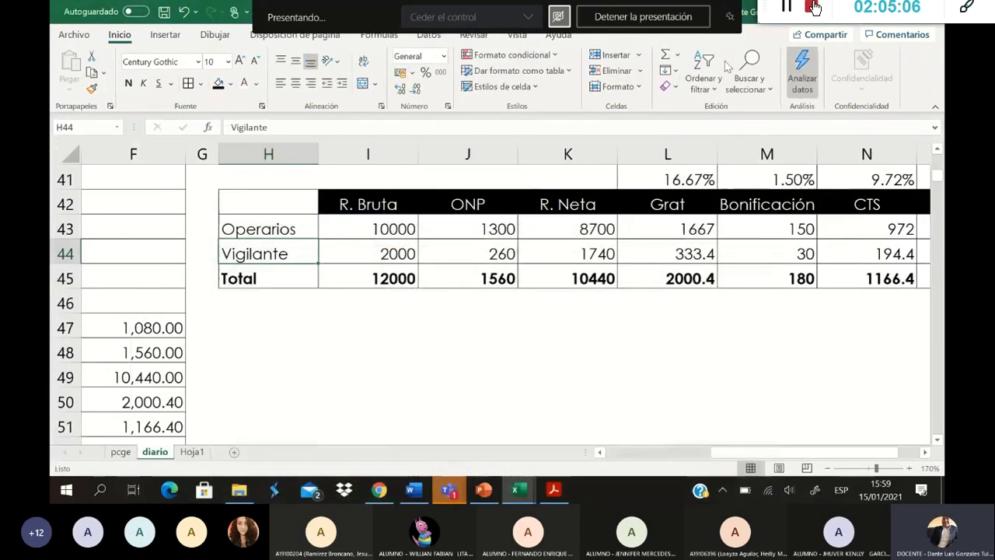
# Step: Examine the payroll table's social charges across to EsSalud and compare its Operarios and Vigilante rows
pyautogui.click(731, 18)
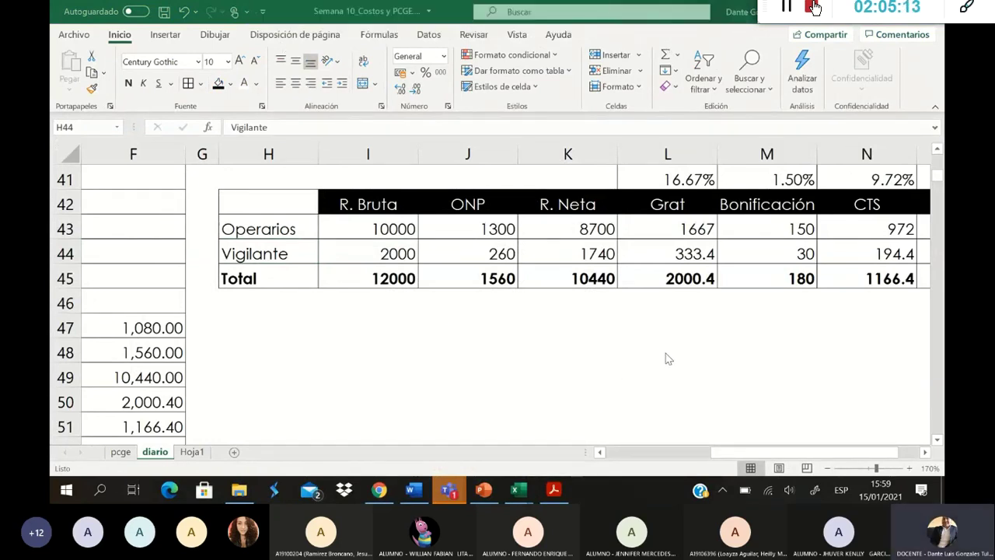
pyautogui.click(805, 452)
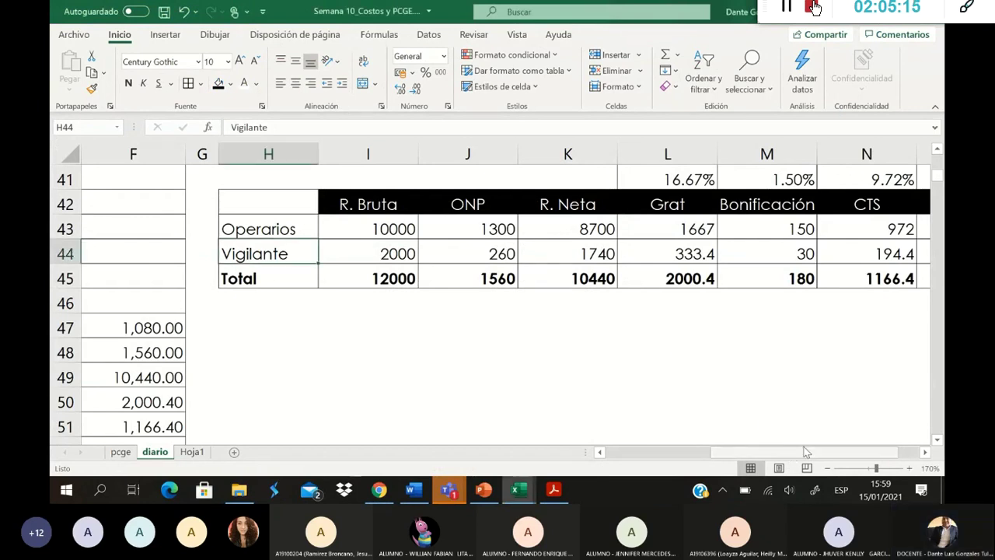
pyautogui.moveTo(818, 449); pyautogui.dragTo(861, 455)
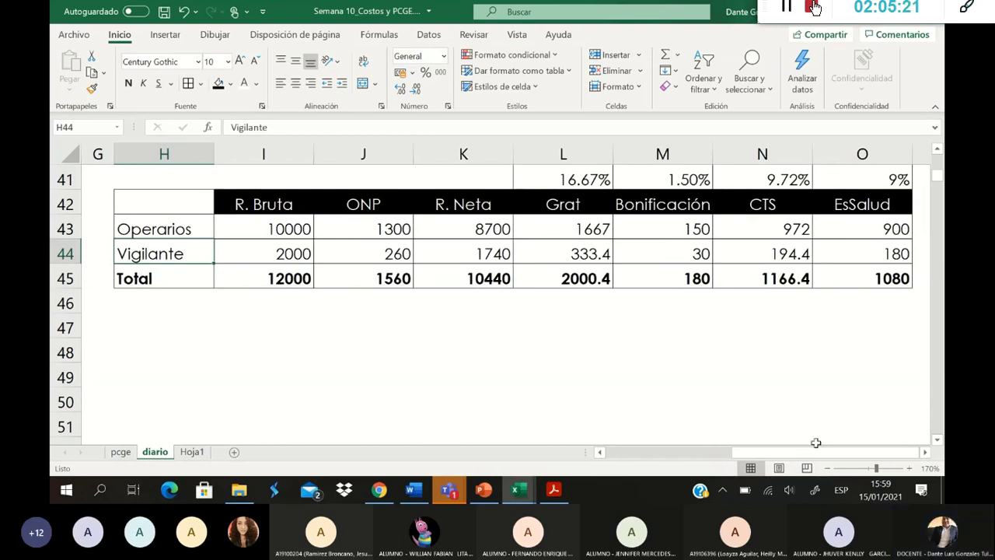
pyautogui.moveTo(800, 440); pyautogui.dragTo(766, 451)
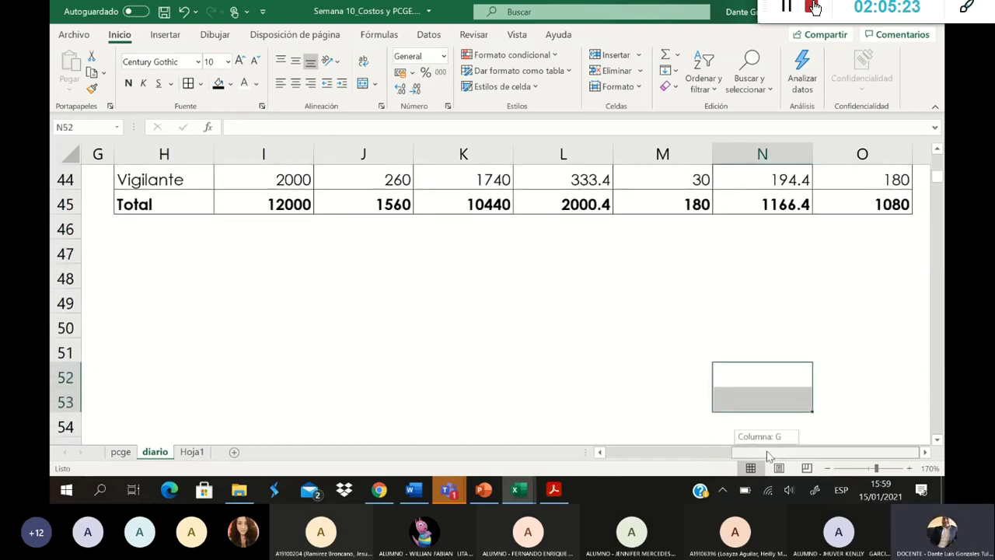
pyautogui.hscroll(-1, 713, 407)
pyautogui.scroll(3, 713, 407)
pyautogui.click(259, 371)
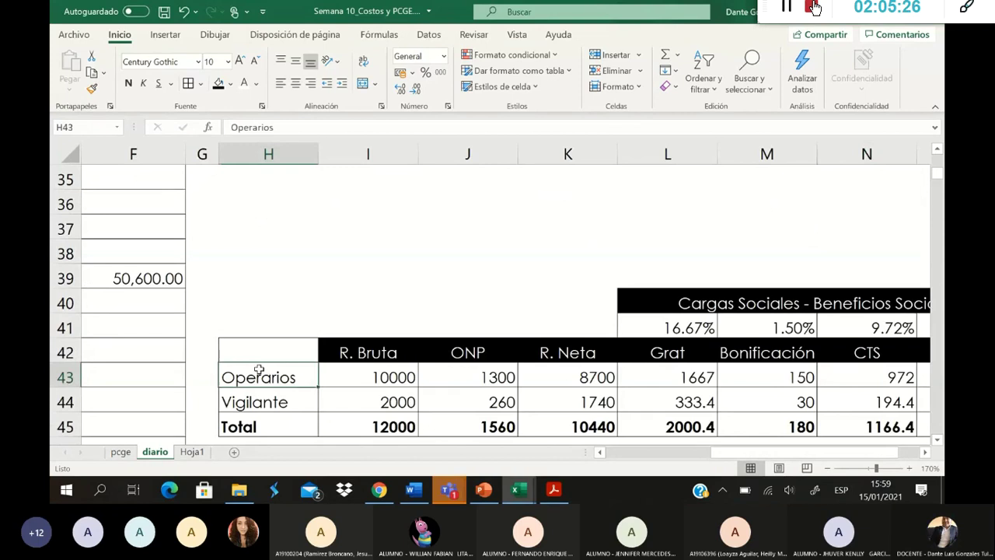
pyautogui.click(284, 394)
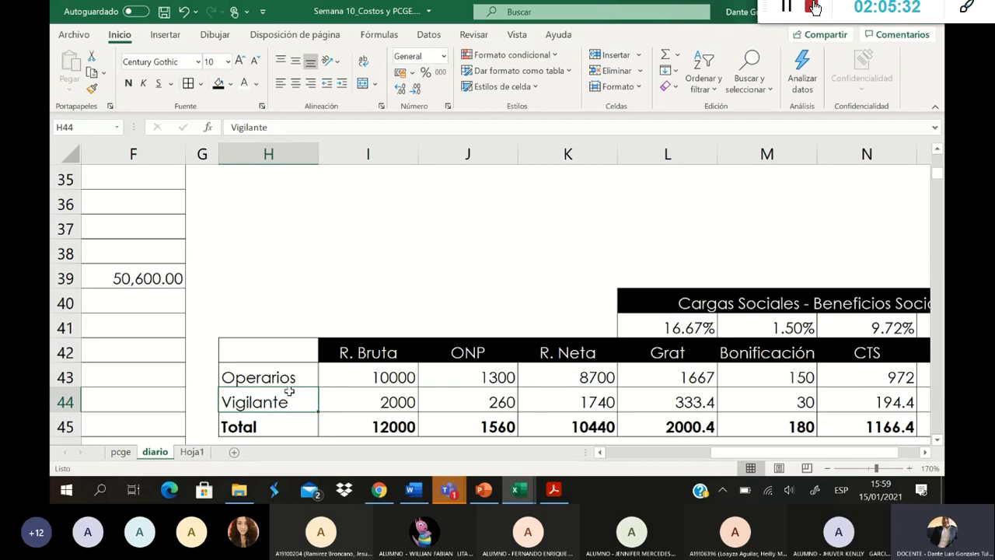
pyautogui.click(299, 379)
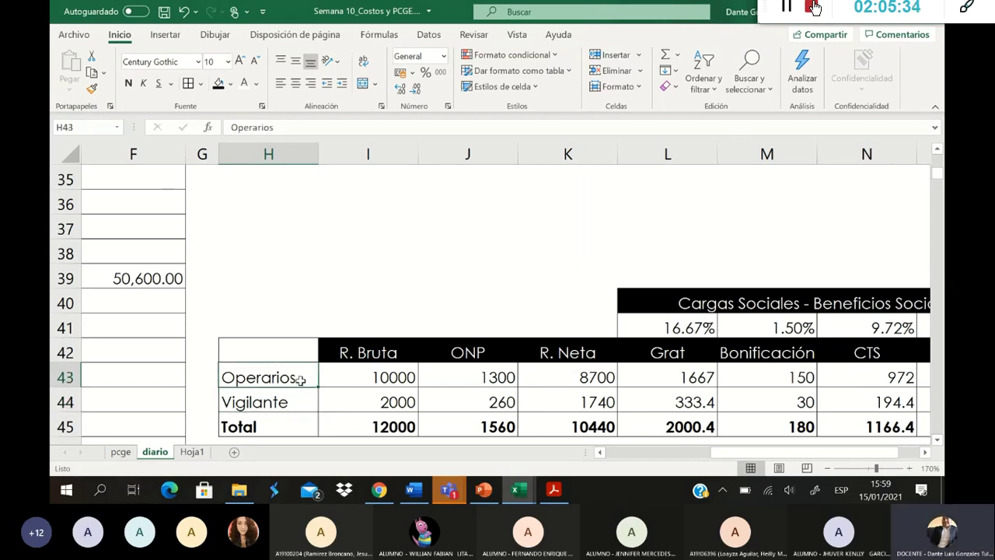
pyautogui.click(300, 400)
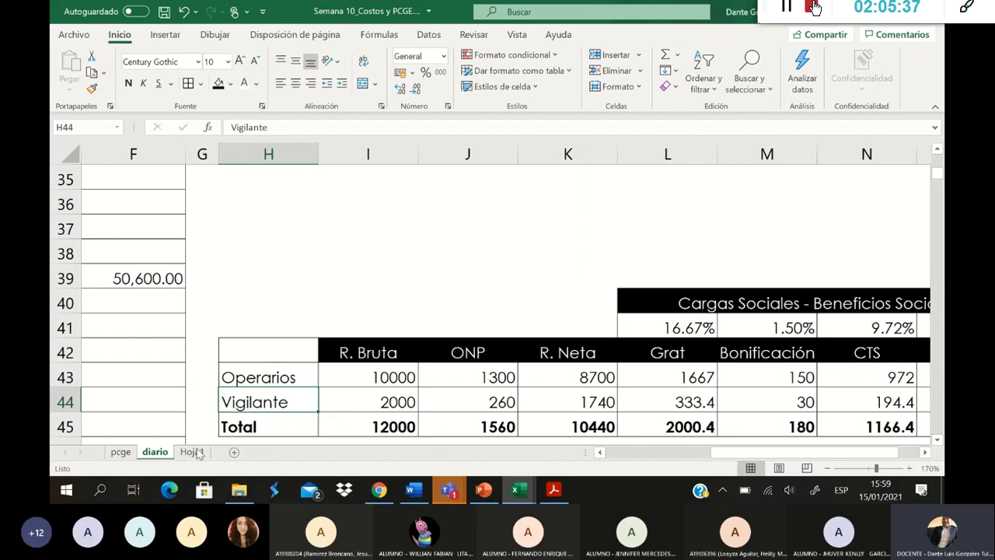
# Step: Add account code 9231 in B1780 of the pcge sheet, below Costo indirecto de fabricación
pyautogui.click(119, 457)
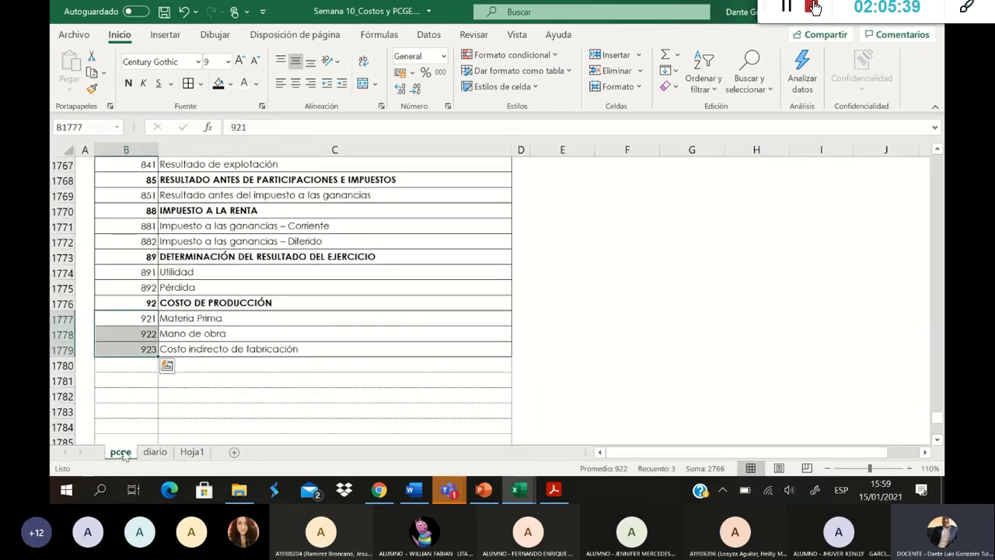
pyautogui.click(221, 378)
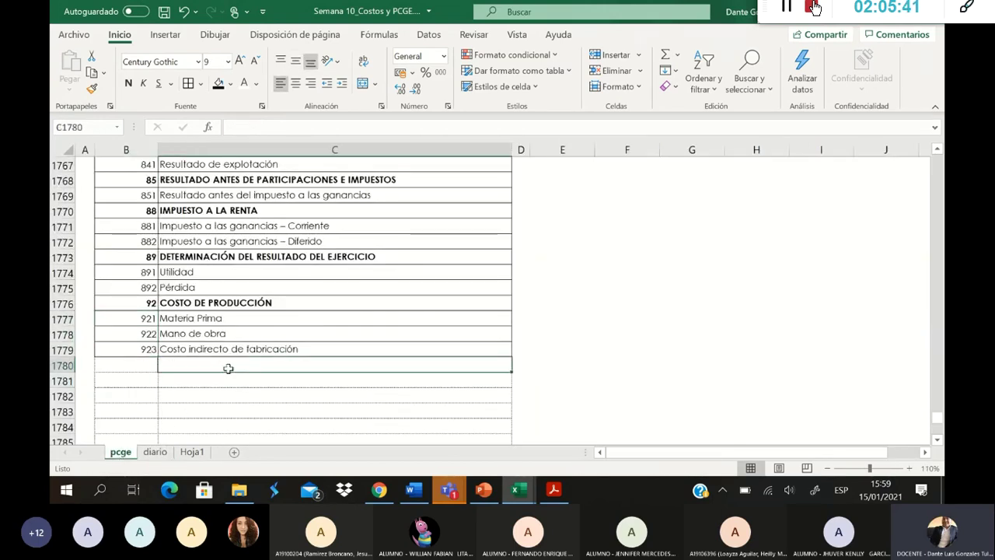
pyautogui.click(139, 369)
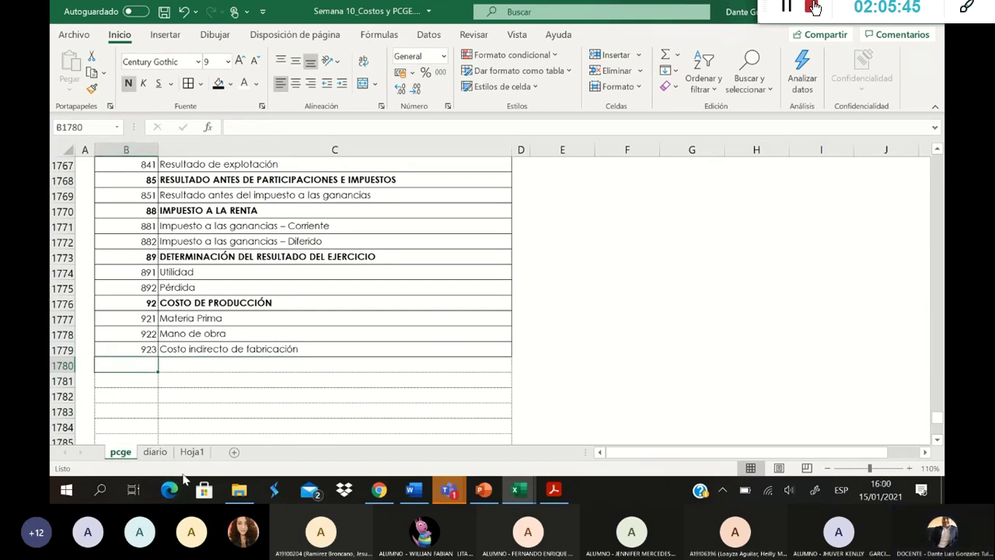
pyautogui.write('92')
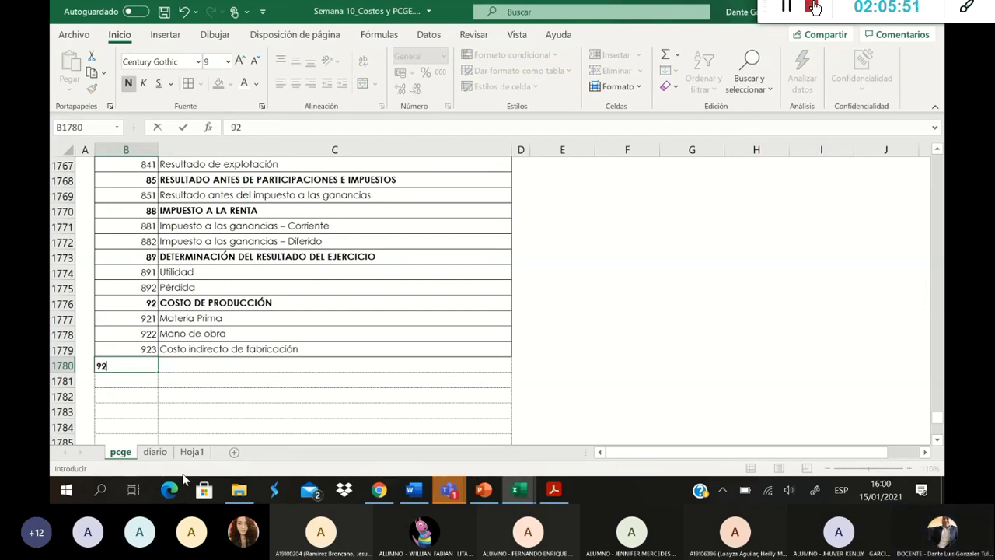
pyautogui.write('31')
pyautogui.press('Tab')
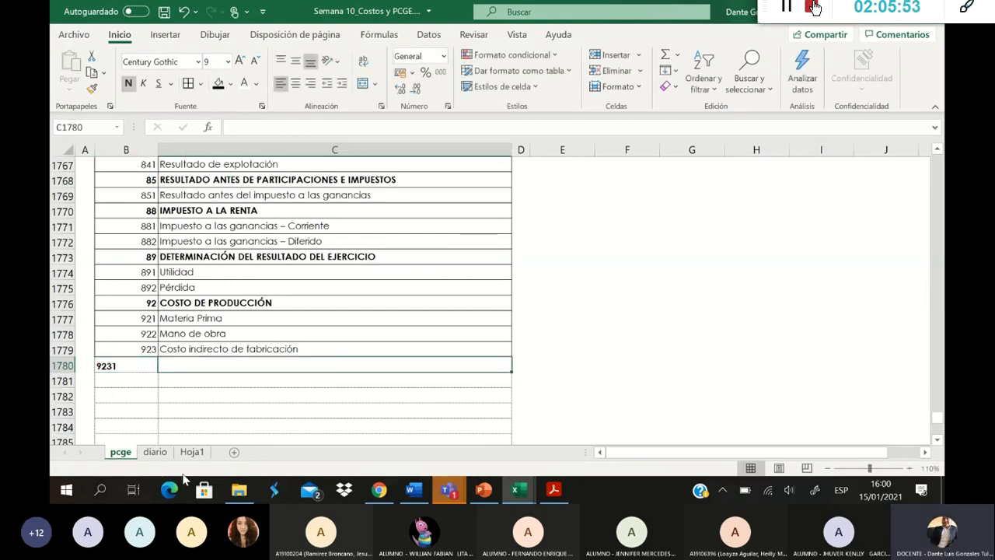
# Step: Name account 9231 "Materia Prima indirecta" in C1780 of the pcge sheet
pyautogui.write('M')
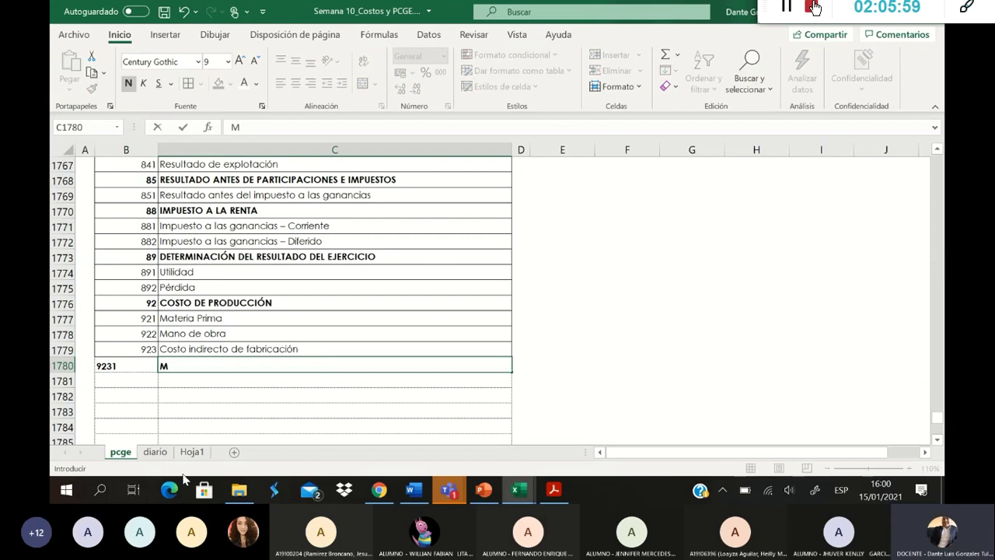
pyautogui.write('ateria')
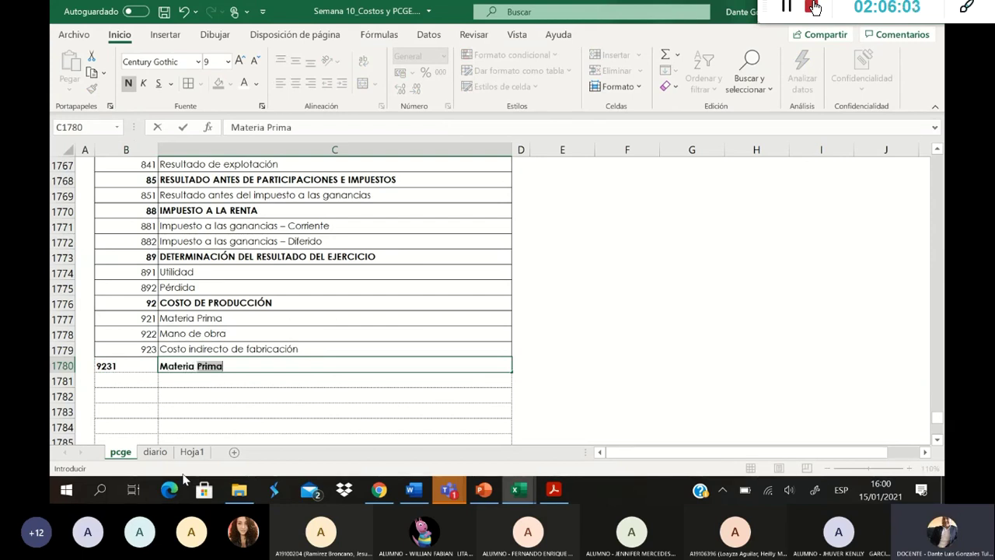
pyautogui.hotkey('ctrl', 'Return')
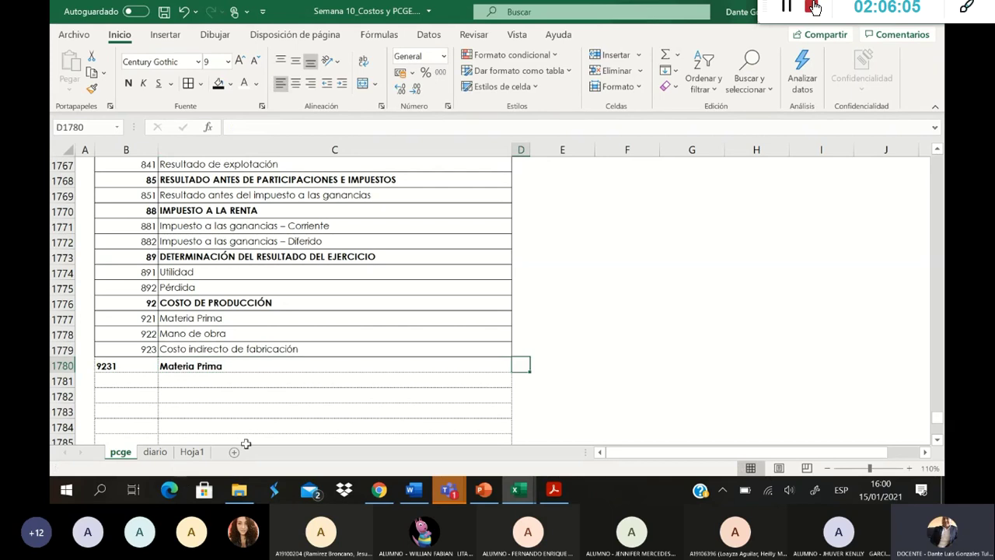
pyautogui.doubleClick(287, 364)
pyautogui.write('indirecta')
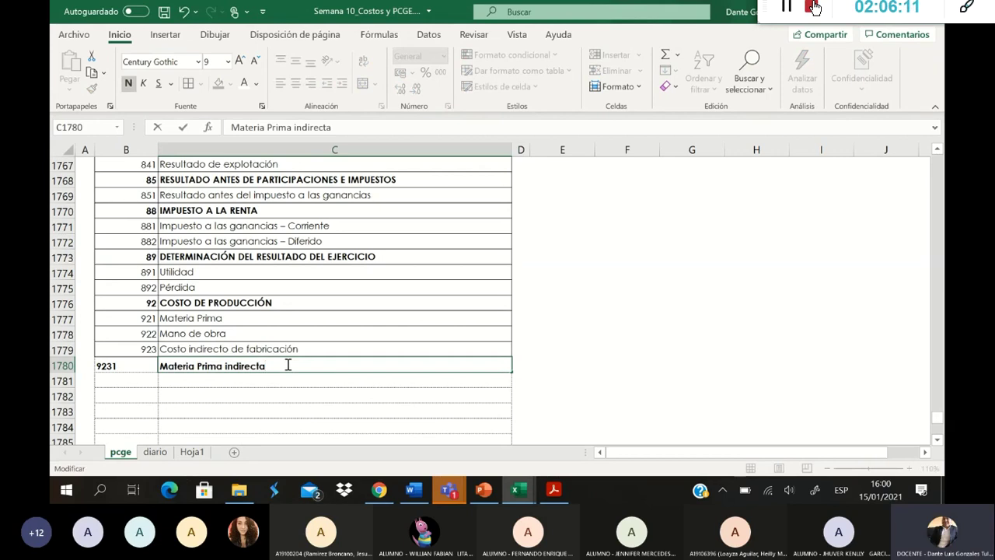
pyautogui.press('Return')
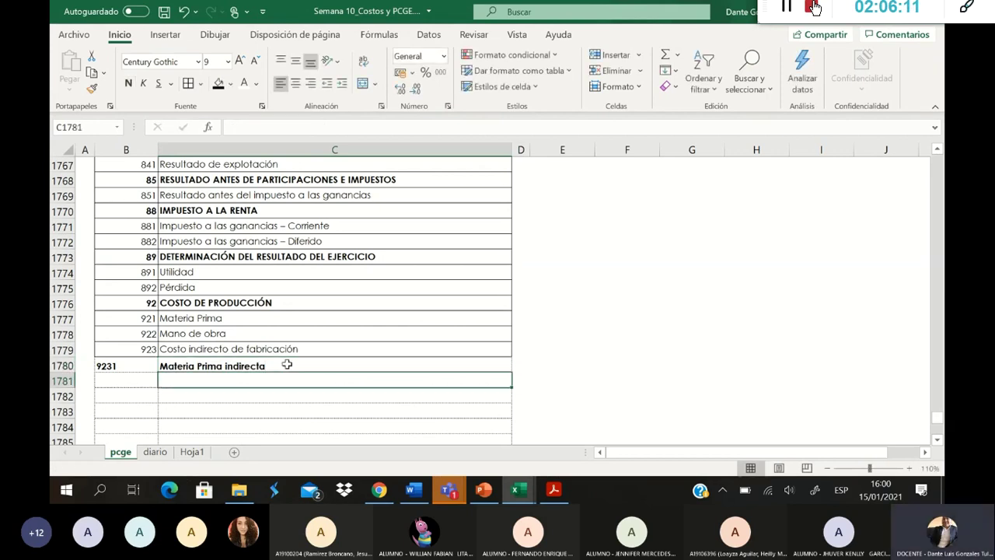
# Step: Add account 9232 with the name "Mano indirecta" in row 1781, below Materia Prima indirecta
pyautogui.write('M')
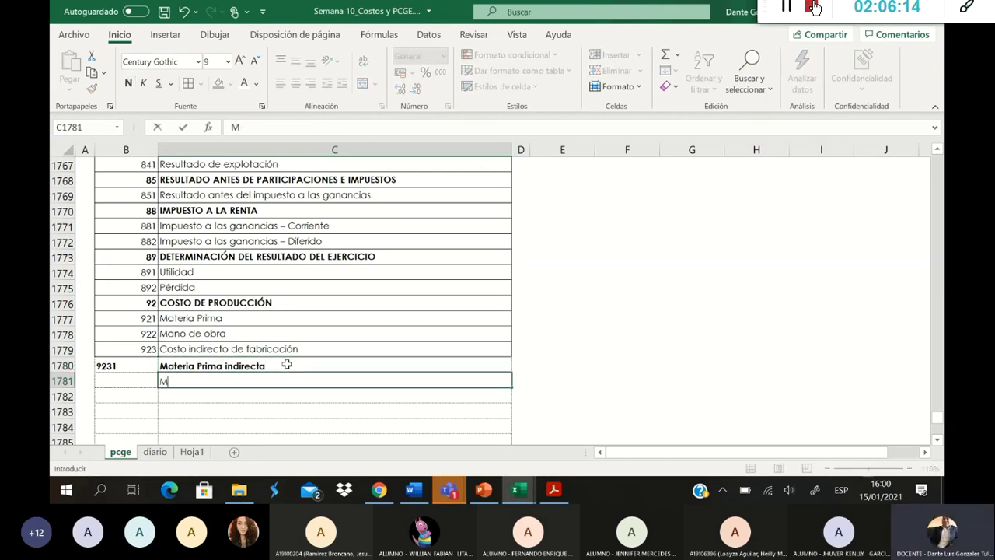
pyautogui.write('ano indo')
pyautogui.write('recta')
pyautogui.press('Return')
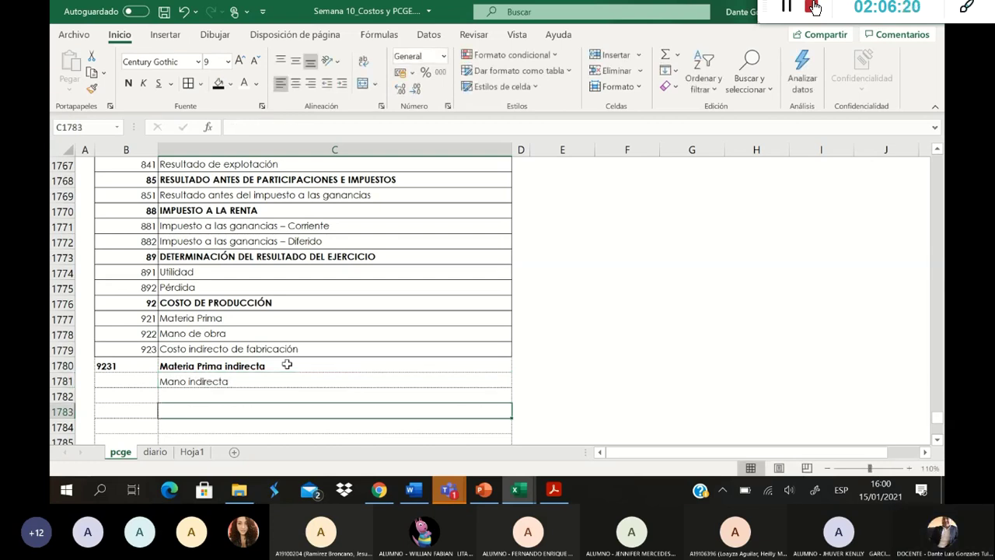
pyautogui.press('Up')
pyautogui.press('Down')
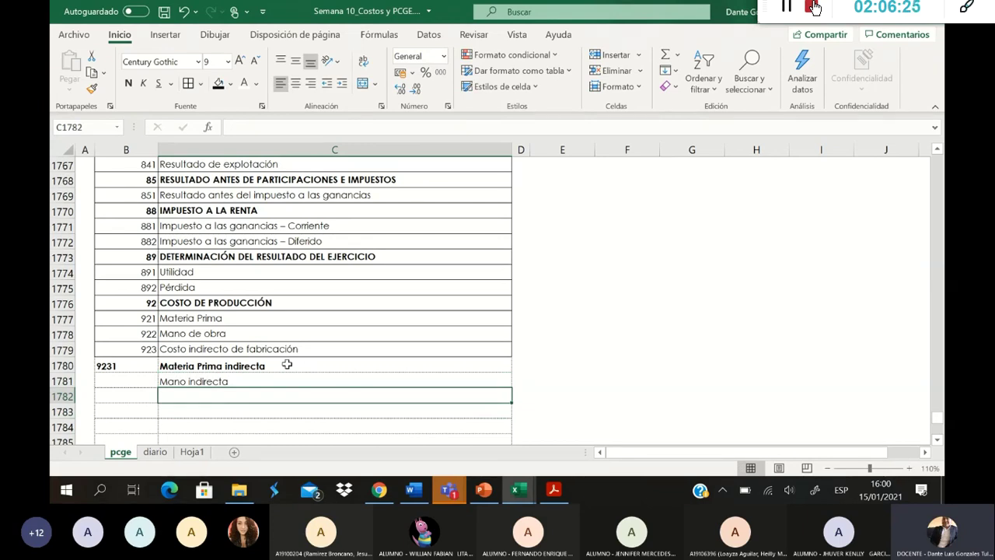
pyautogui.click(133, 380)
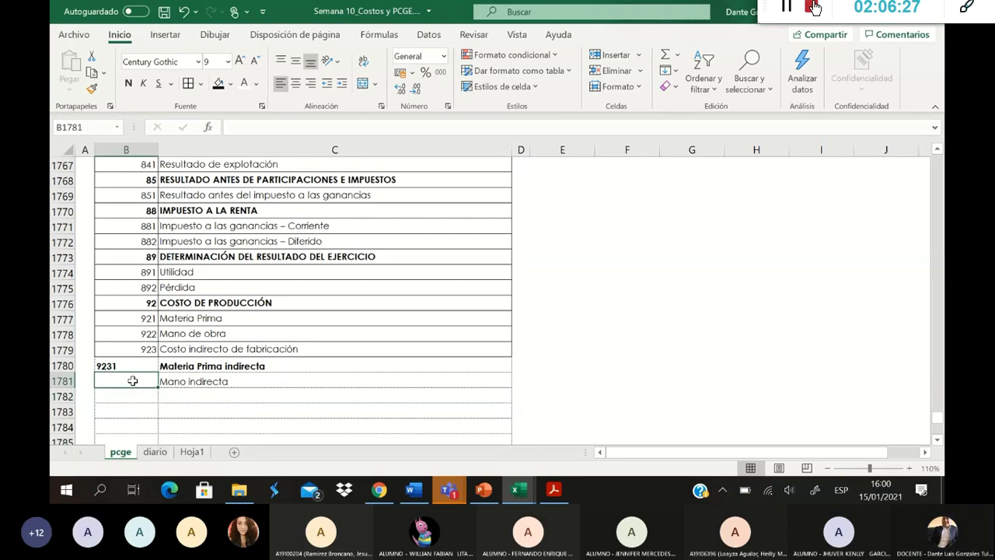
pyautogui.write('9231')
pyautogui.press('BackSpace')
pyautogui.write('2')
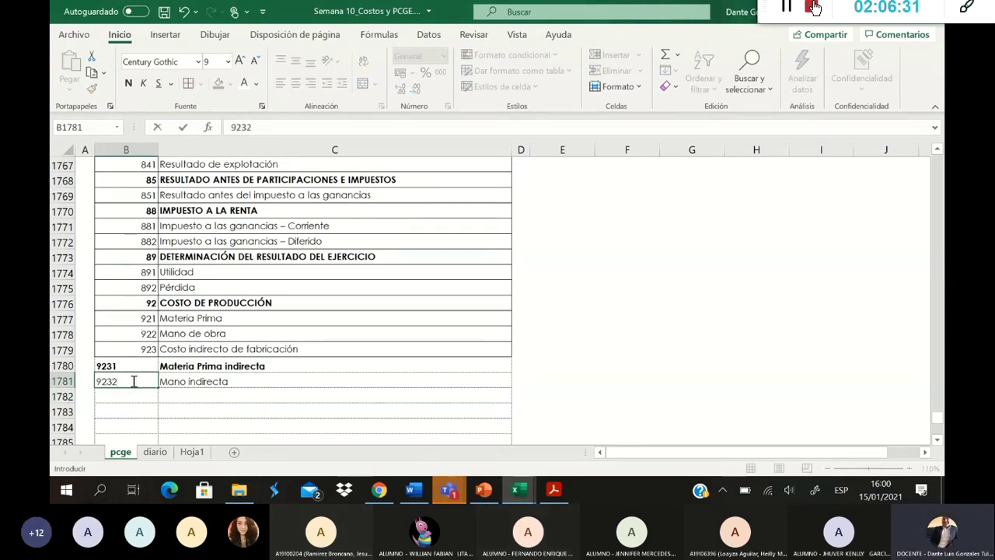
# Step: Copy the formatting of the Mano de obra row (B1778:C1778) onto accounts 9231 and 9232 in rows 1780 and 1781
pyautogui.click(138, 335)
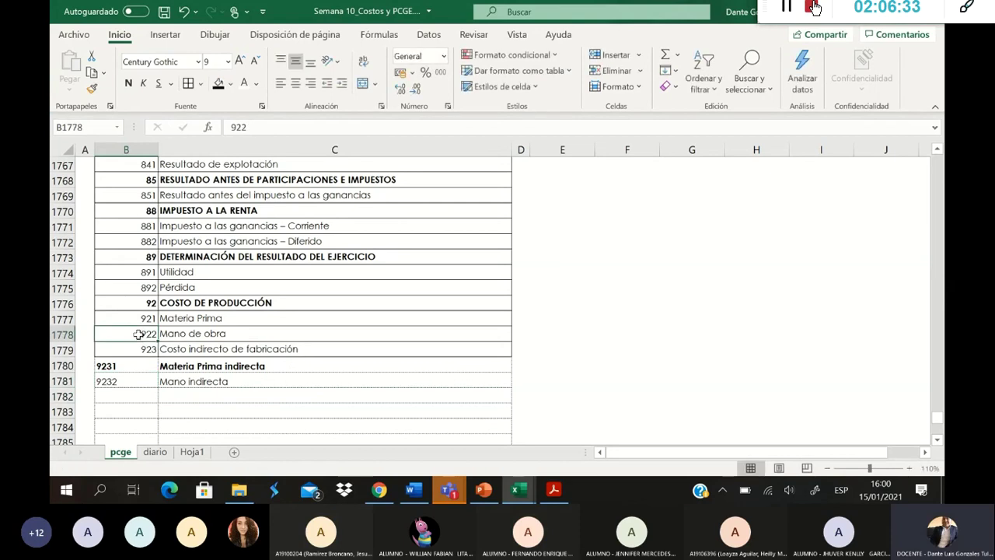
pyautogui.moveTo(139, 335); pyautogui.dragTo(175, 335)
pyautogui.click(92, 88)
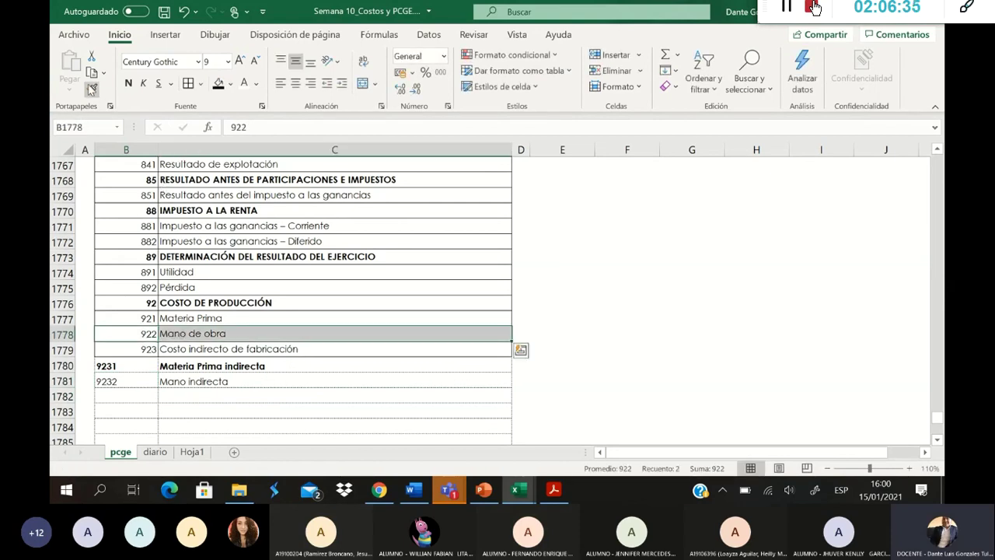
pyautogui.moveTo(109, 365)
pyautogui.mouseDown()
pyautogui.moveTo(166, 382)
pyautogui.moveTo(221, 382)
pyautogui.mouseUp()
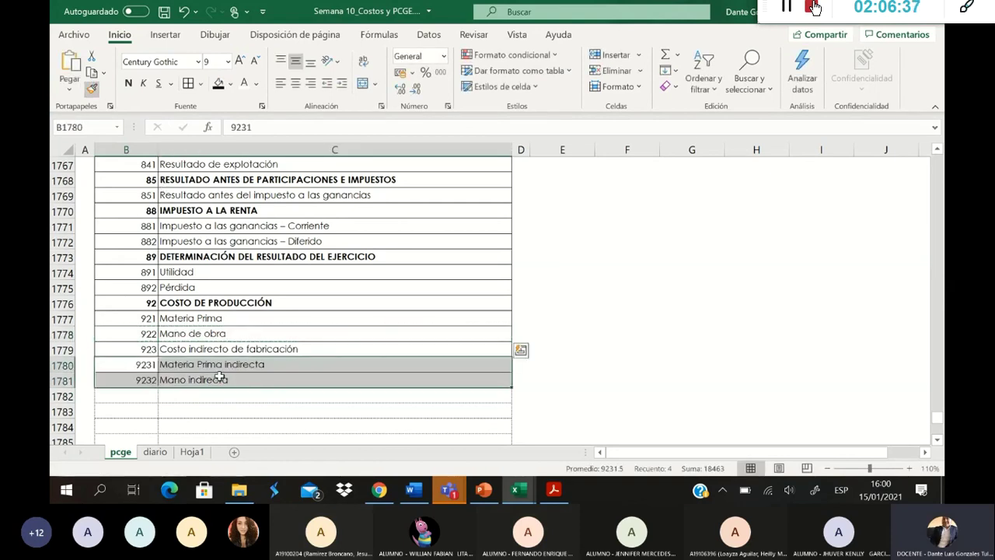
# Step: Enter the account name "OCF" in C1782, below Mano indirecta, and save the workbook
pyautogui.click(234, 391)
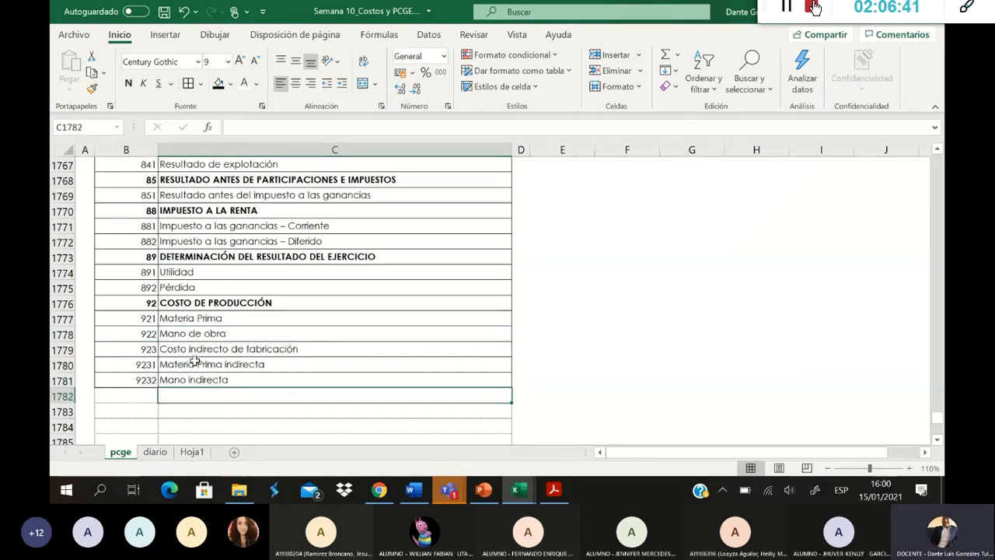
pyautogui.write('OC')
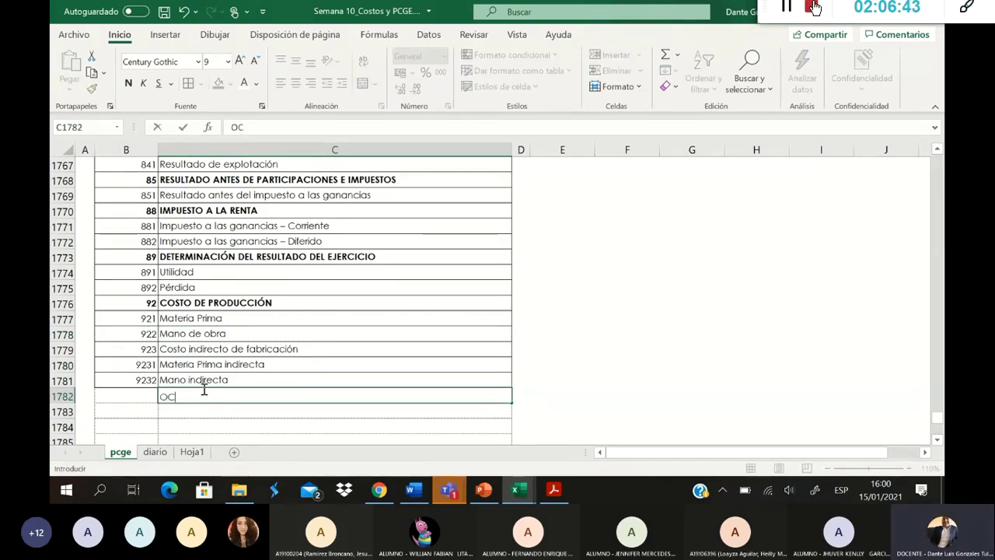
pyautogui.write('F')
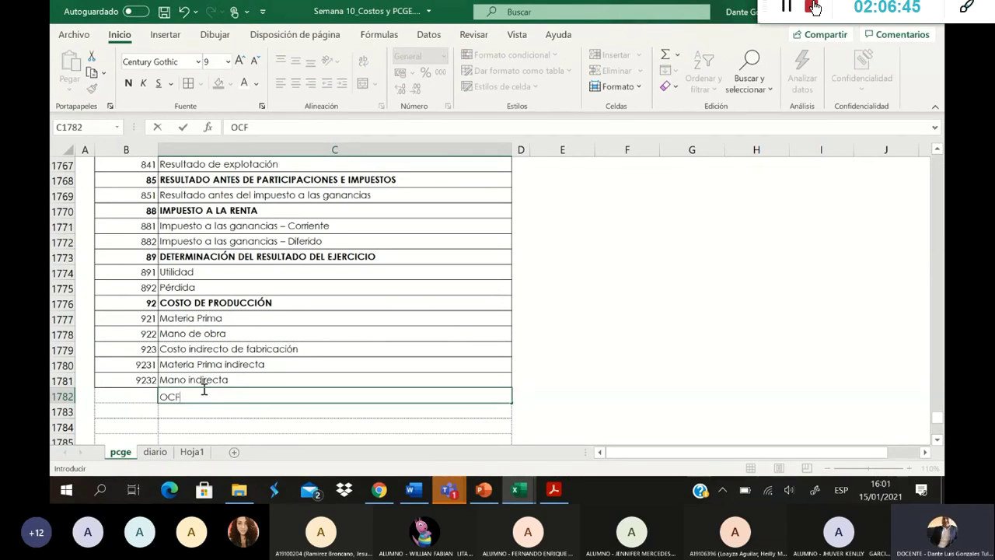
pyautogui.press('Left')
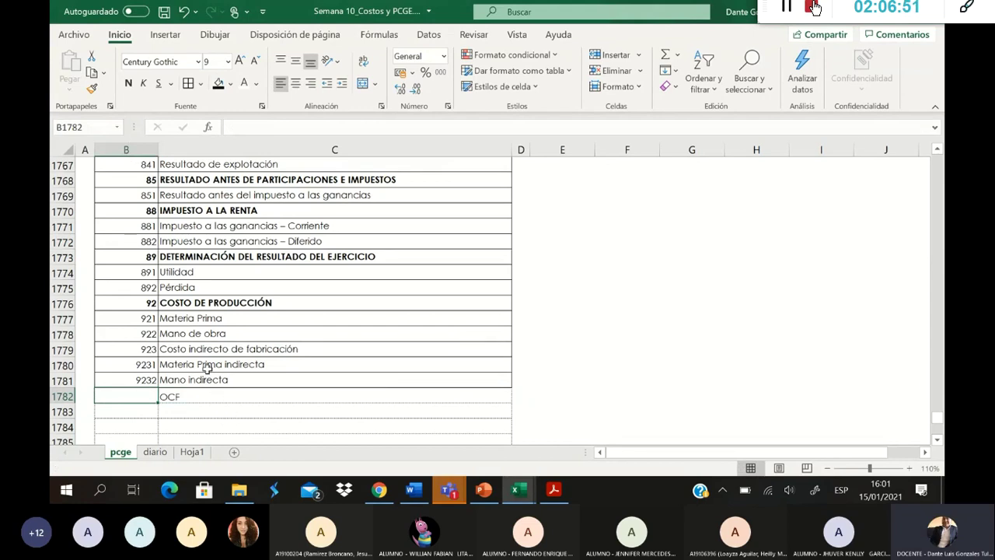
pyautogui.scroll(-1, 219, 386)
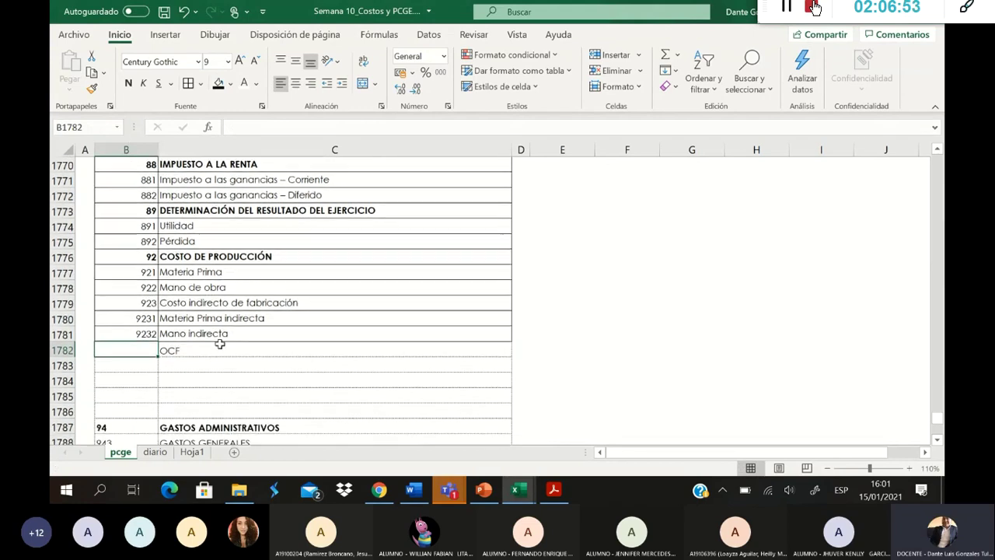
pyautogui.scroll(-3, 214, 413)
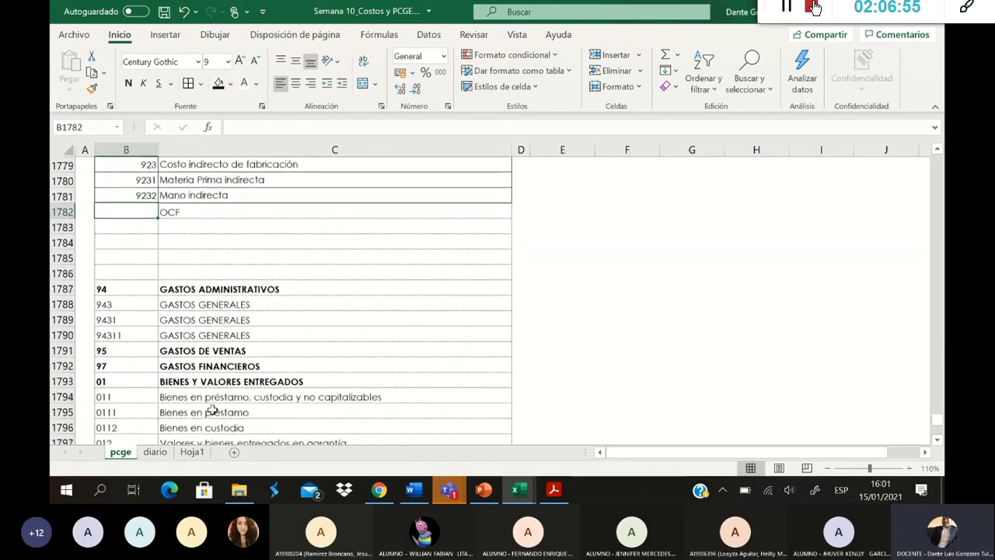
pyautogui.scroll(2, 213, 400)
pyautogui.hotkey('ctrl', 's')
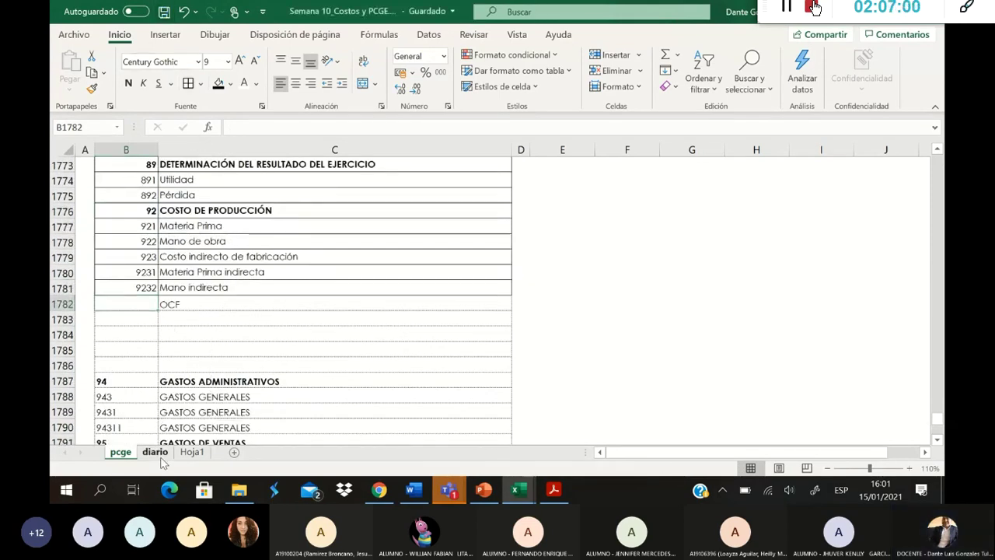
# Step: Start journal entry 8 in the diario sheet by entering its number 8 in C58, below the payment entry
pyautogui.click(155, 452)
pyautogui.scroll(-1, 332, 303)
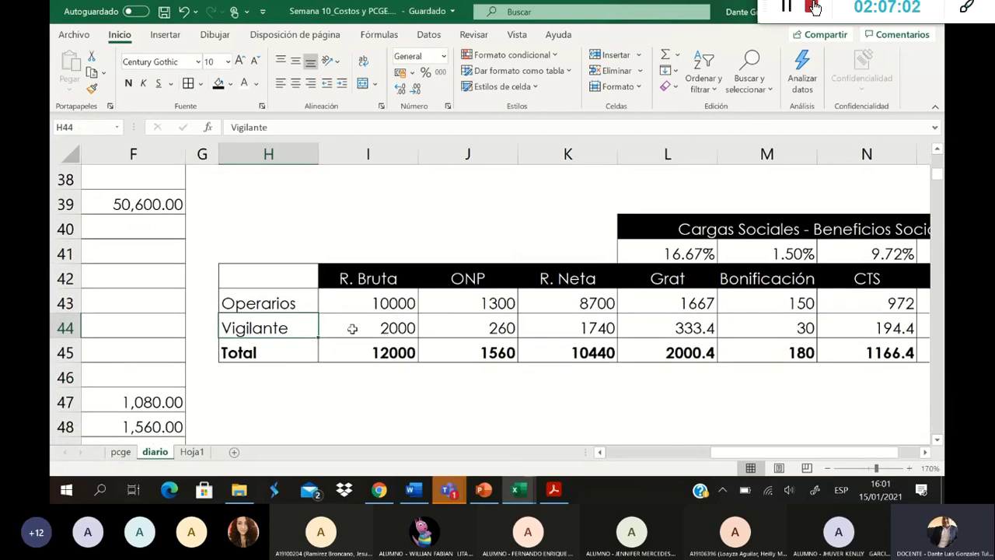
pyautogui.click(286, 303)
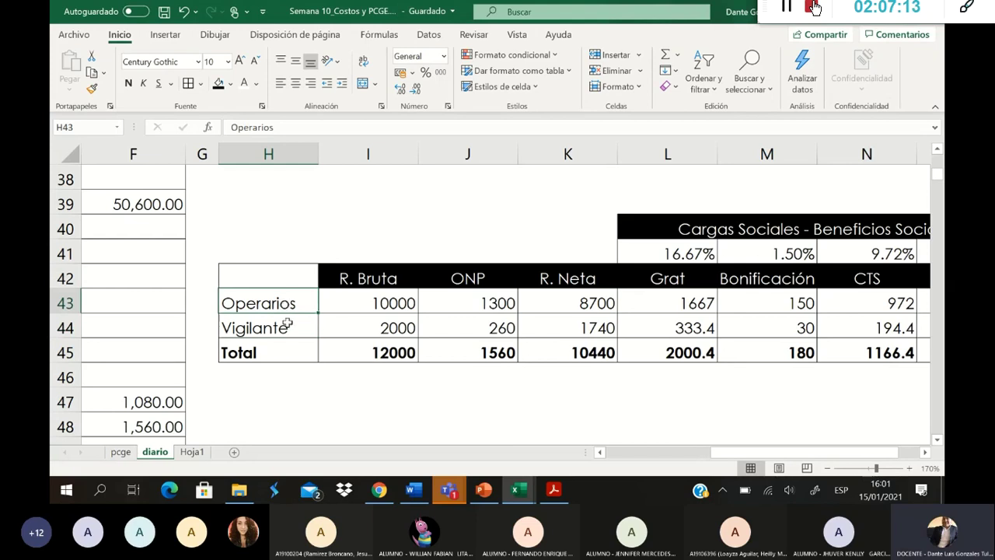
pyautogui.click(289, 330)
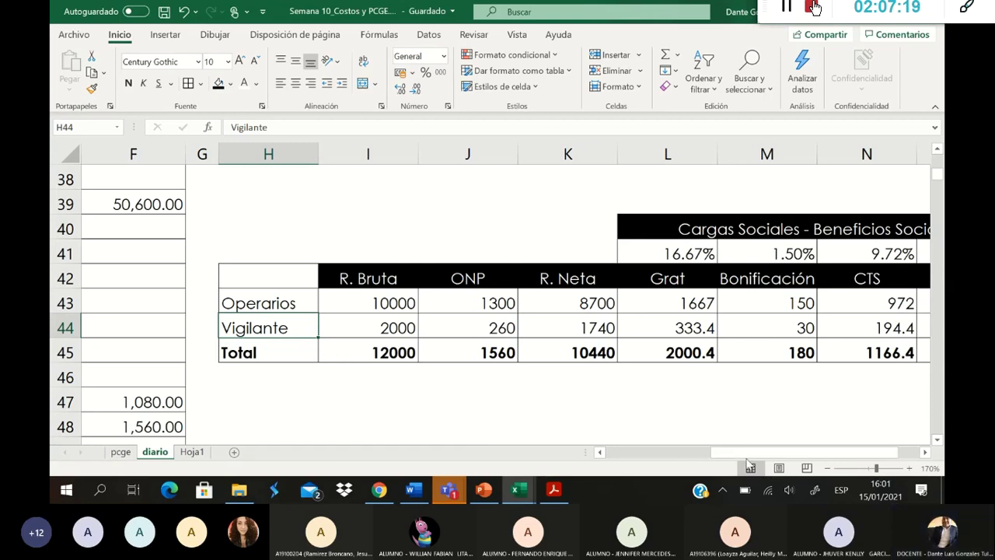
pyautogui.moveTo(753, 452); pyautogui.dragTo(636, 457)
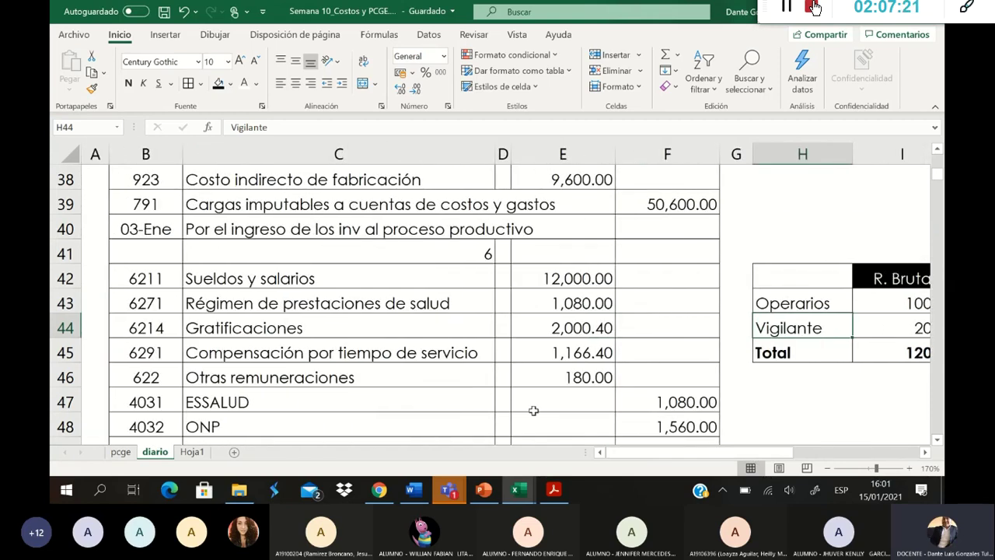
pyautogui.scroll(-3, 526, 388)
pyautogui.scroll(-3, 527, 388)
pyautogui.scroll(2, 525, 386)
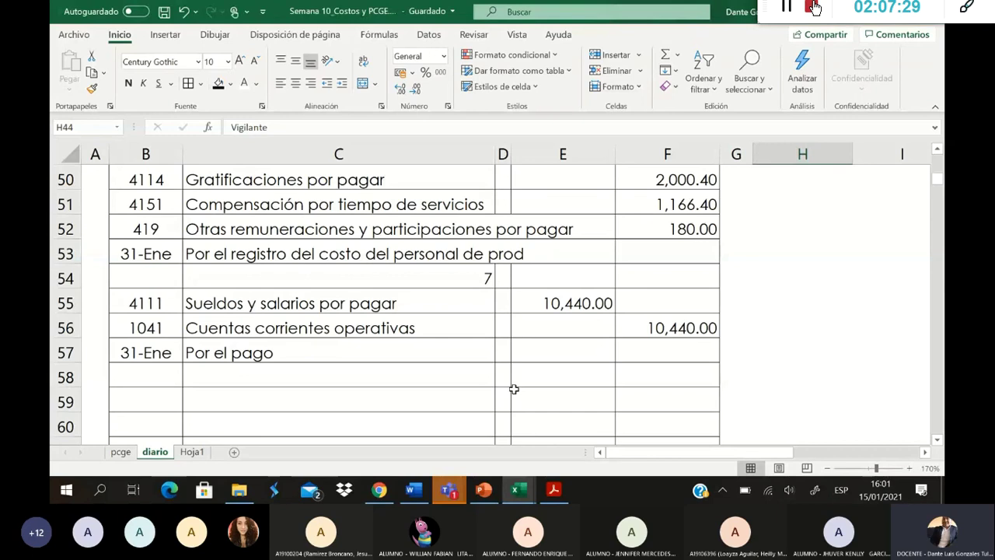
pyautogui.click(460, 381)
pyautogui.write('8')
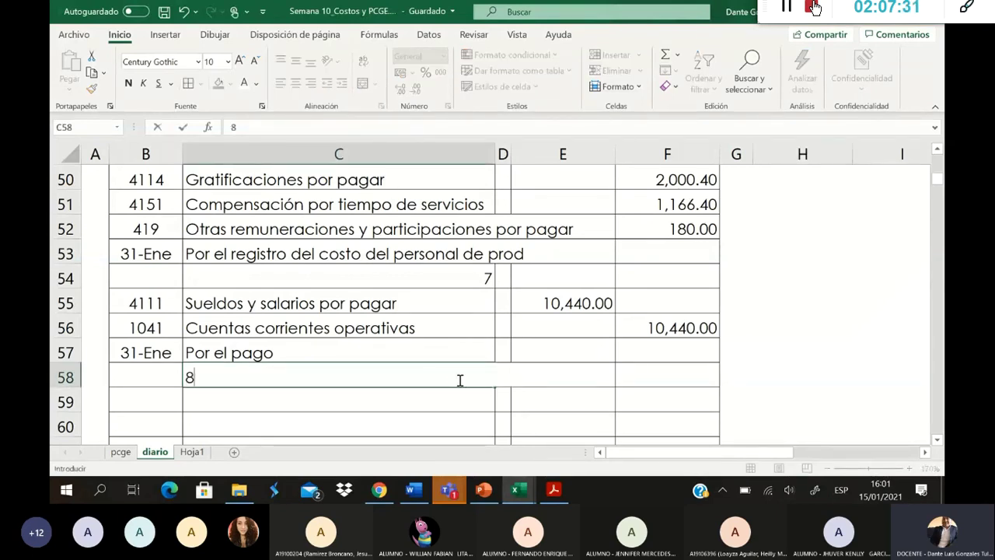
pyautogui.press('Return')
pyautogui.press('Return')
# Step: Examine the expense accounts of entry 6 in B42:B46 alongside the payroll table with its social charges
pyautogui.scroll(2, 490, 387)
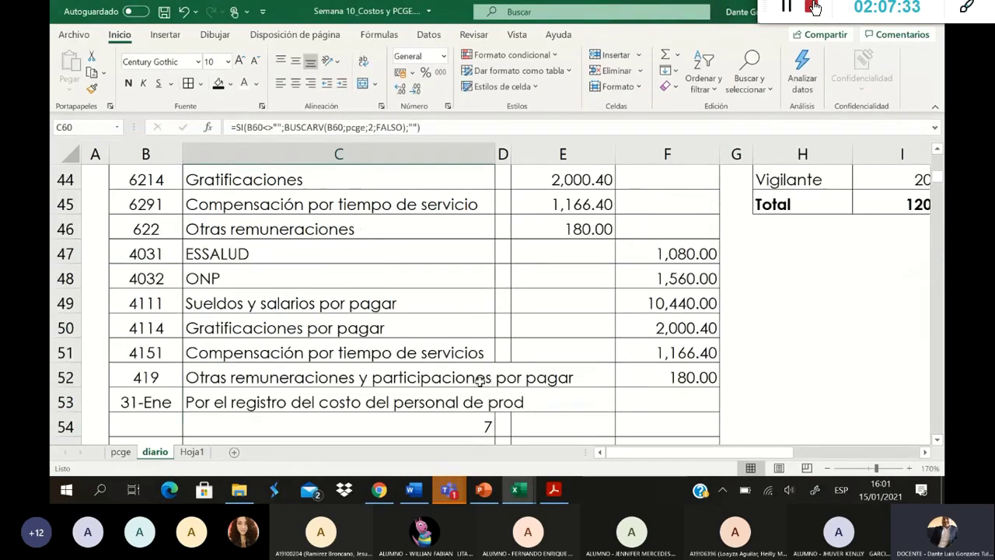
pyautogui.scroll(2, 480, 381)
pyautogui.moveTo(163, 283); pyautogui.dragTo(177, 386)
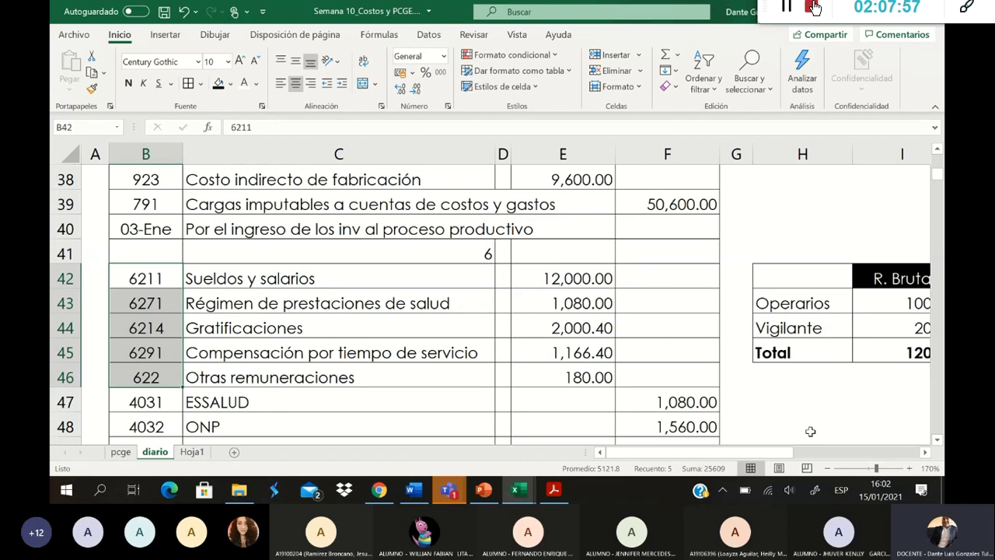
pyautogui.moveTo(795, 460); pyautogui.dragTo(911, 440)
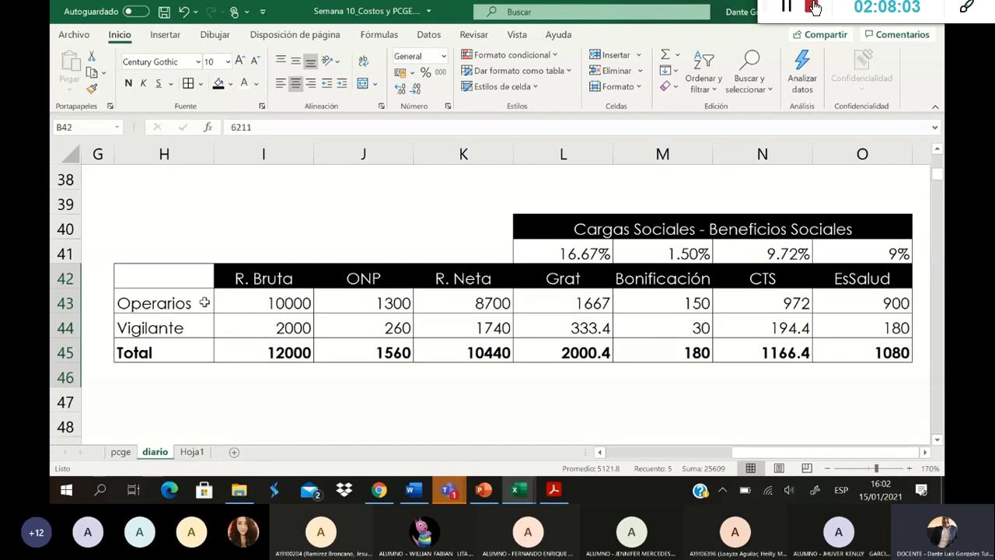
# Step: Format the payroll table amounts in I43:O45 as Número with 2 decimal places and a thousands separator
pyautogui.moveTo(248, 303); pyautogui.dragTo(883, 353)
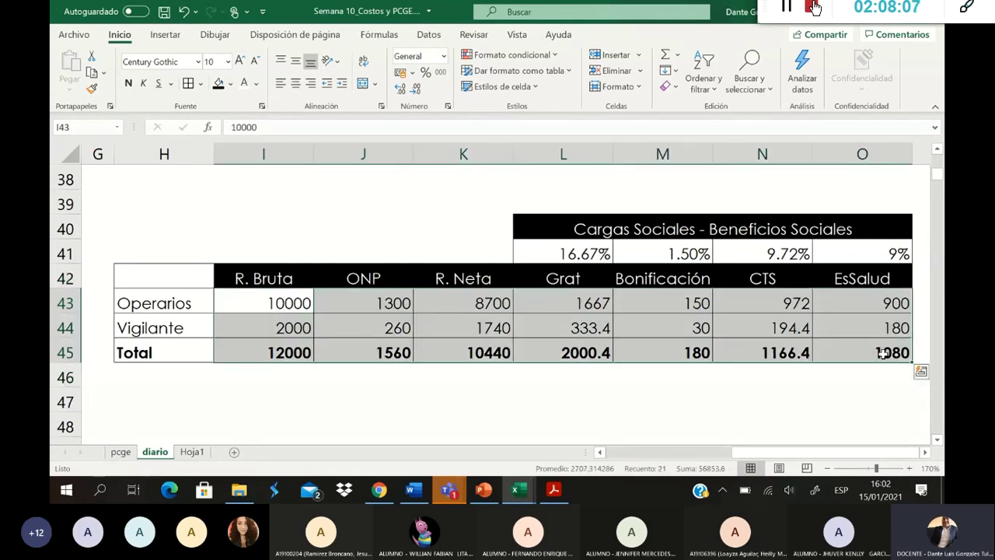
pyautogui.rightClick(372, 297)
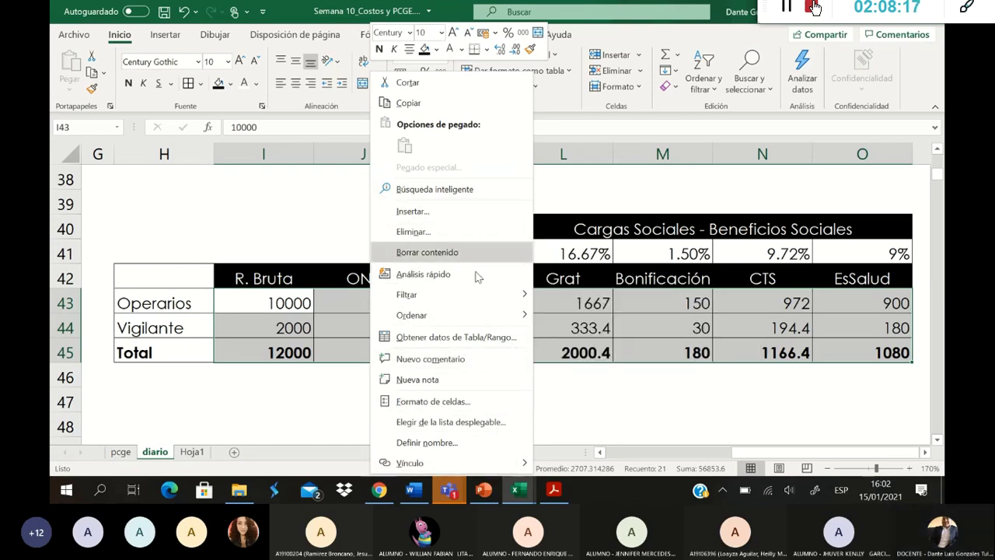
pyautogui.press('Escape')
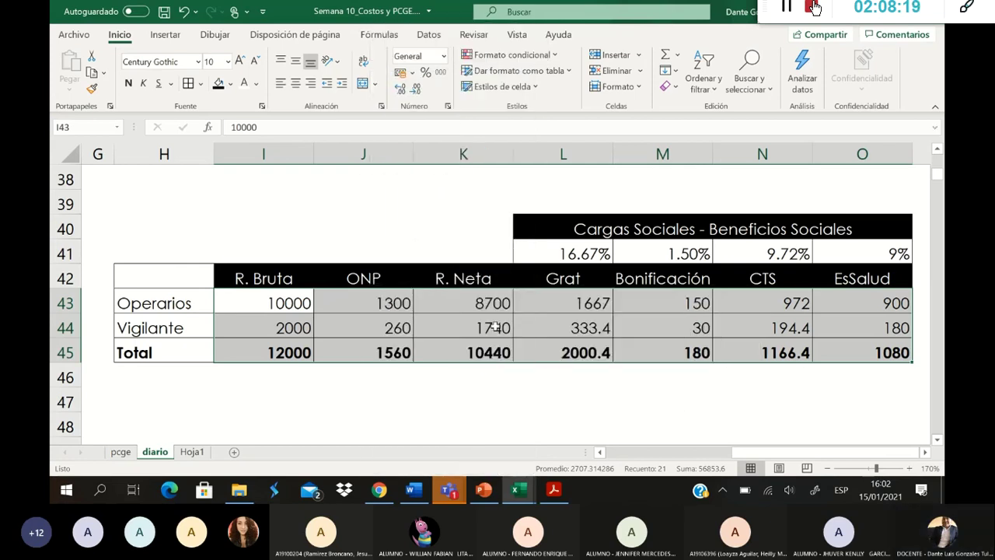
pyautogui.hotkey('ctrl', '1')
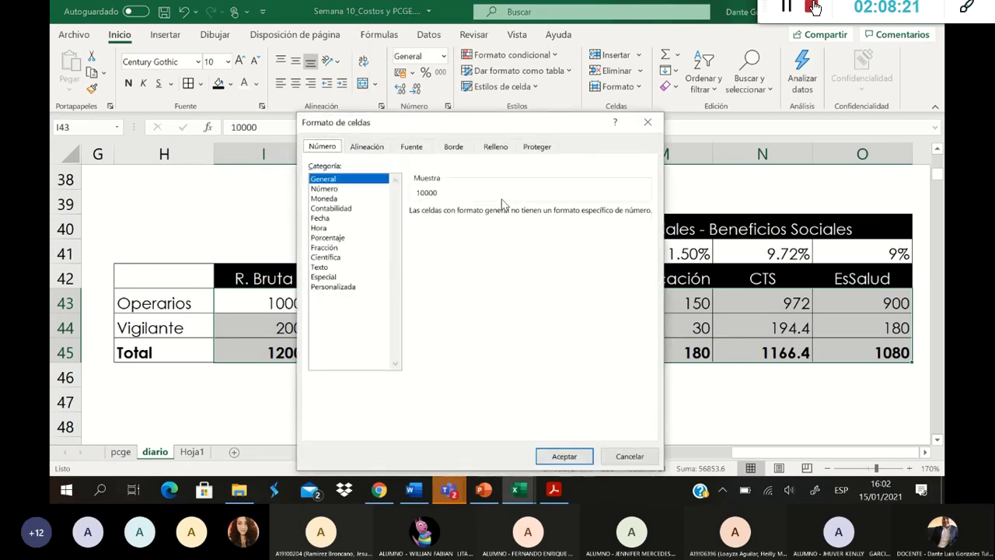
pyautogui.click(361, 191)
pyautogui.click(439, 231)
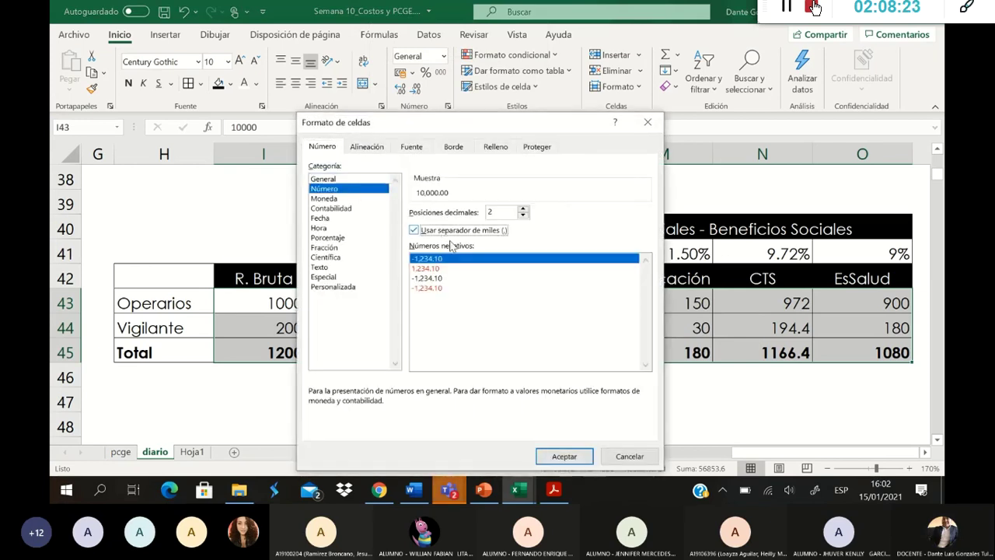
pyautogui.click(563, 456)
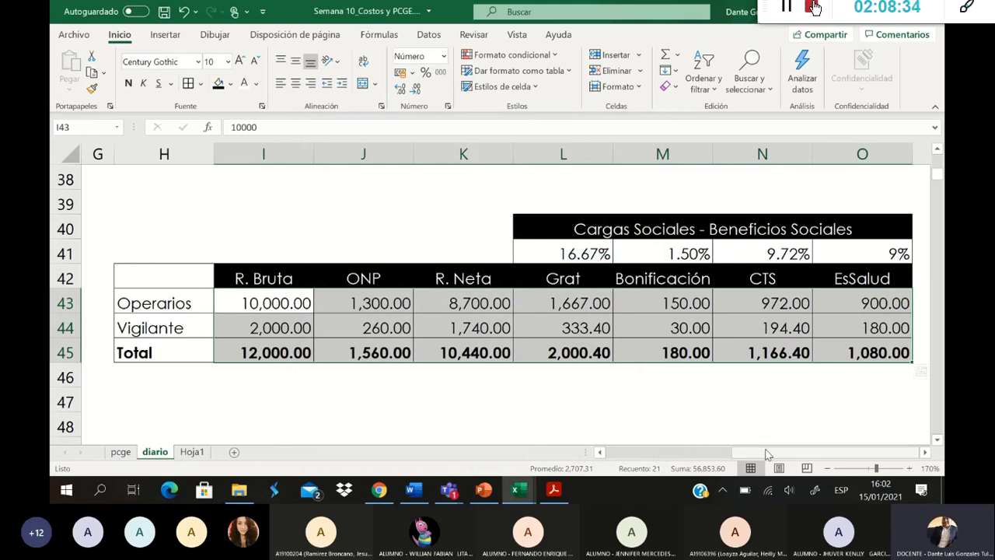
# Step: Label the payroll rows with their cost accounts, entering 922 in G43 beside Operarios and 923 in G44 beside Vigilante
pyautogui.click(925, 452)
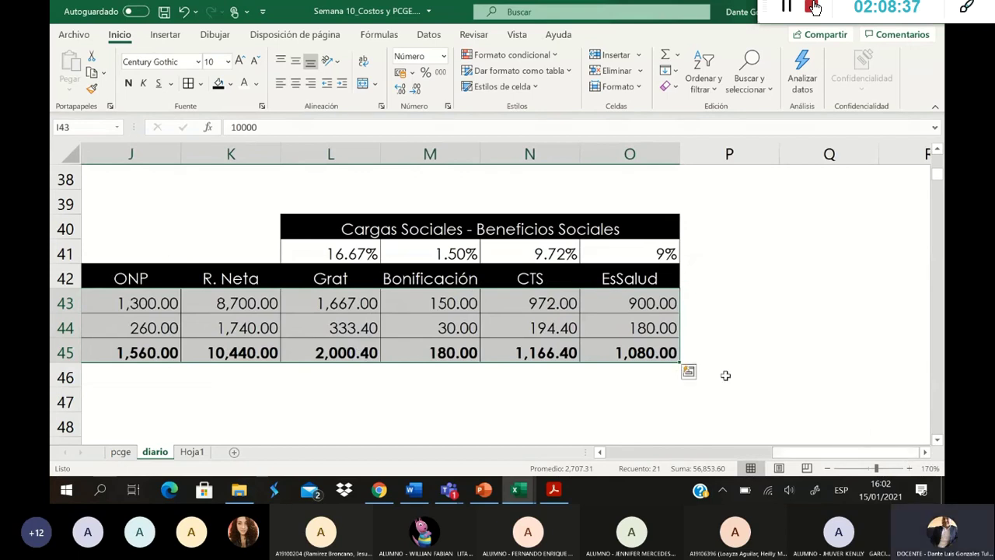
pyautogui.click(709, 277)
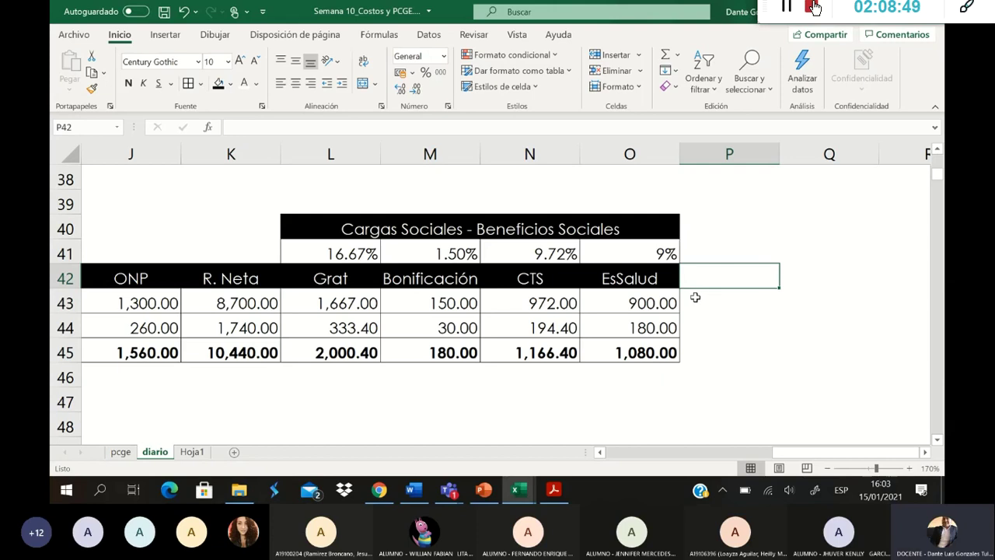
pyautogui.moveTo(785, 452); pyautogui.dragTo(661, 453)
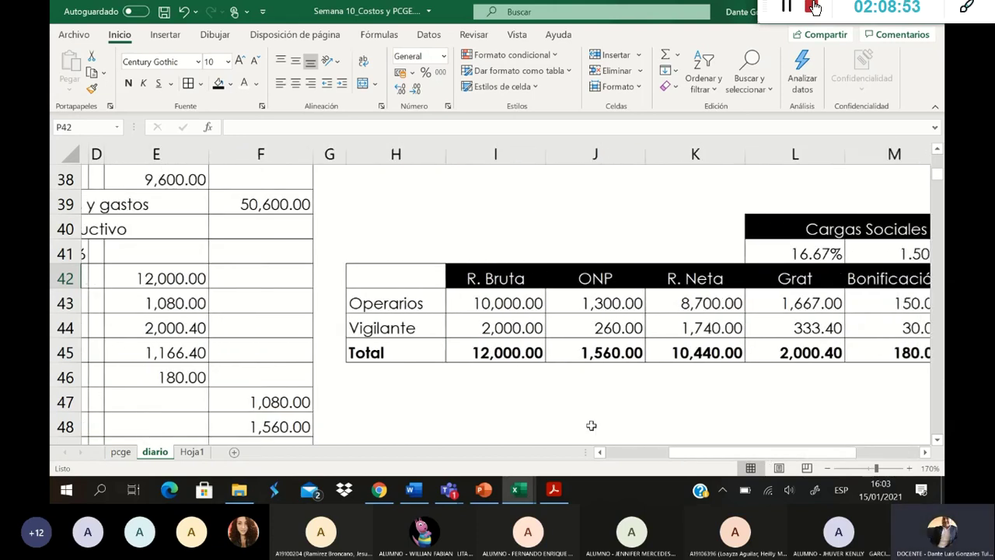
pyautogui.click(331, 303)
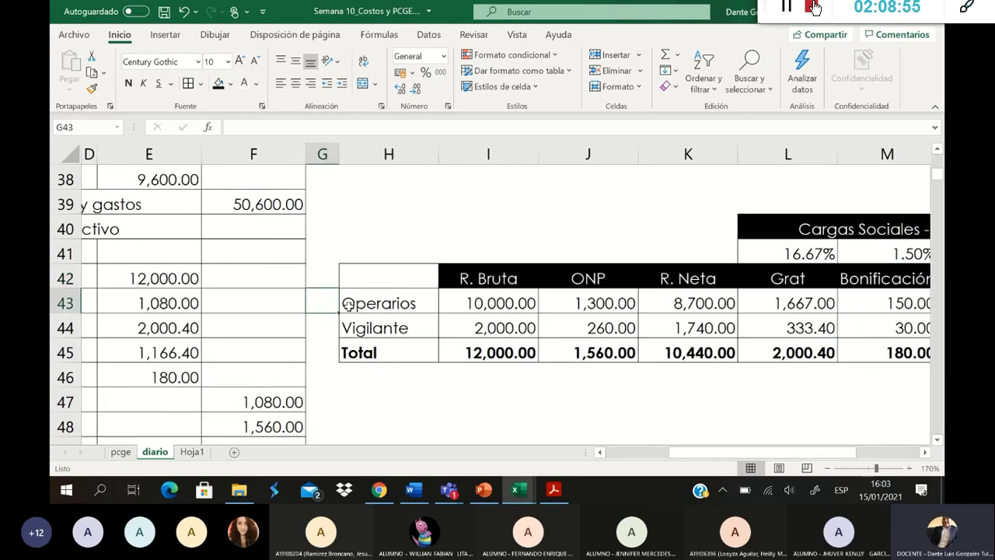
pyautogui.write('9')
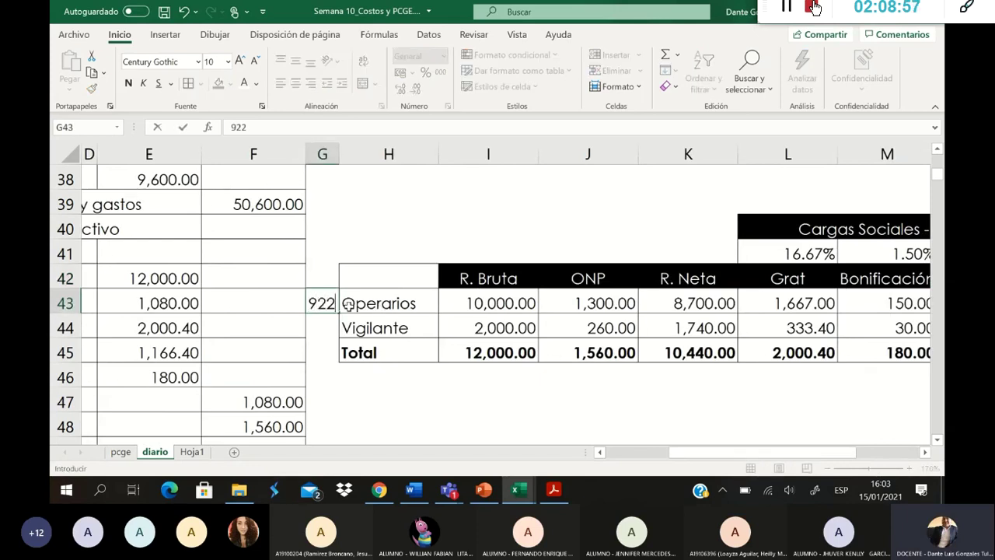
pyautogui.write('22')
pyautogui.press('Return')
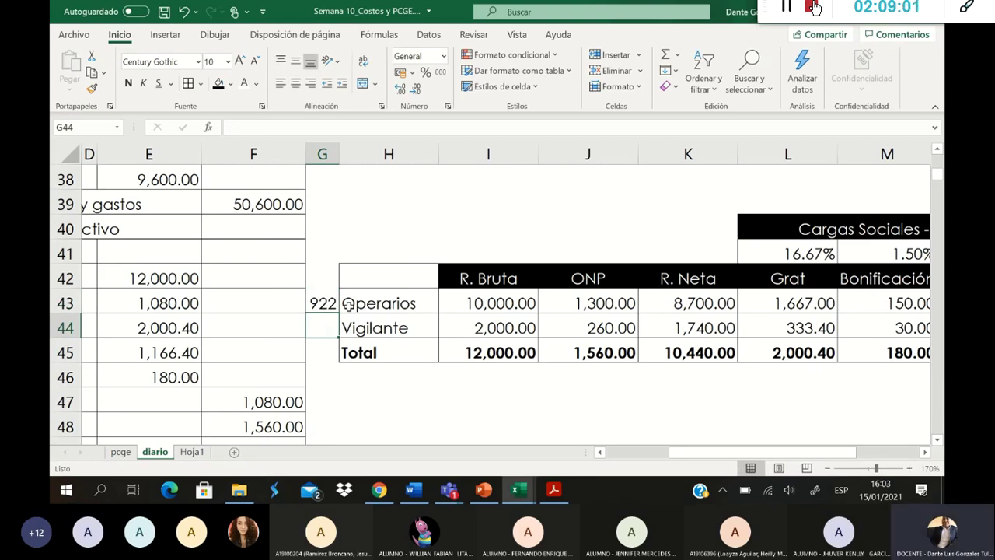
pyautogui.write('92')
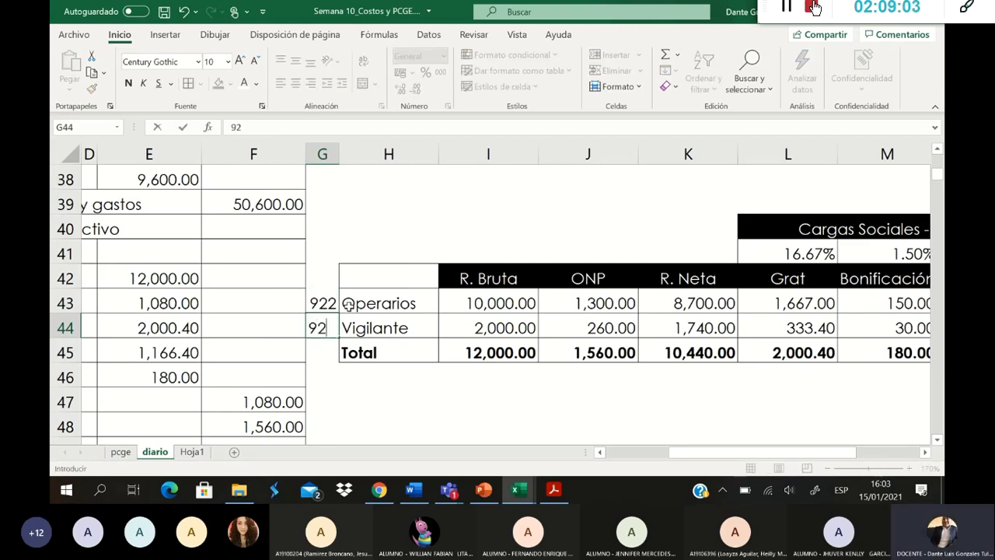
pyautogui.write('3')
pyautogui.press('Return')
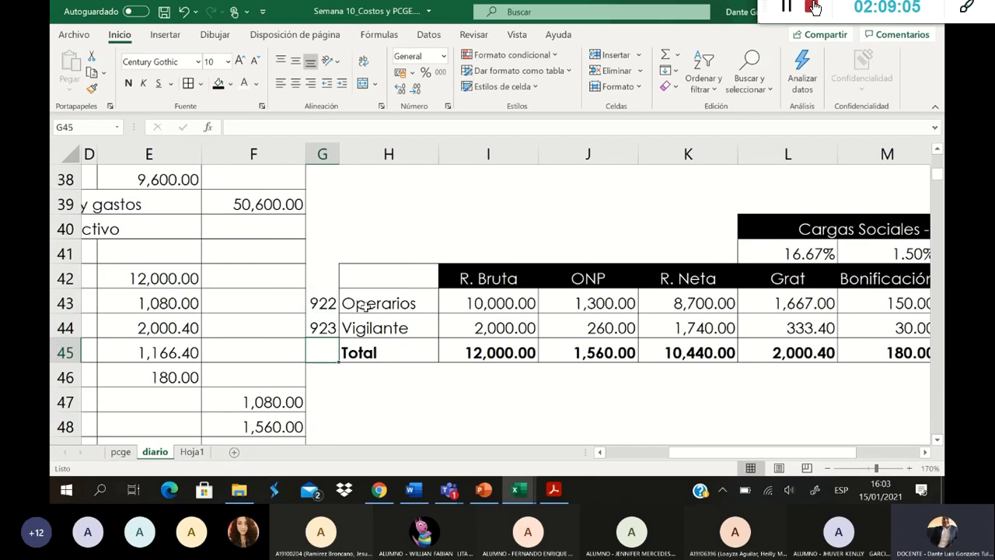
pyautogui.click(354, 307)
pyautogui.press('Down')
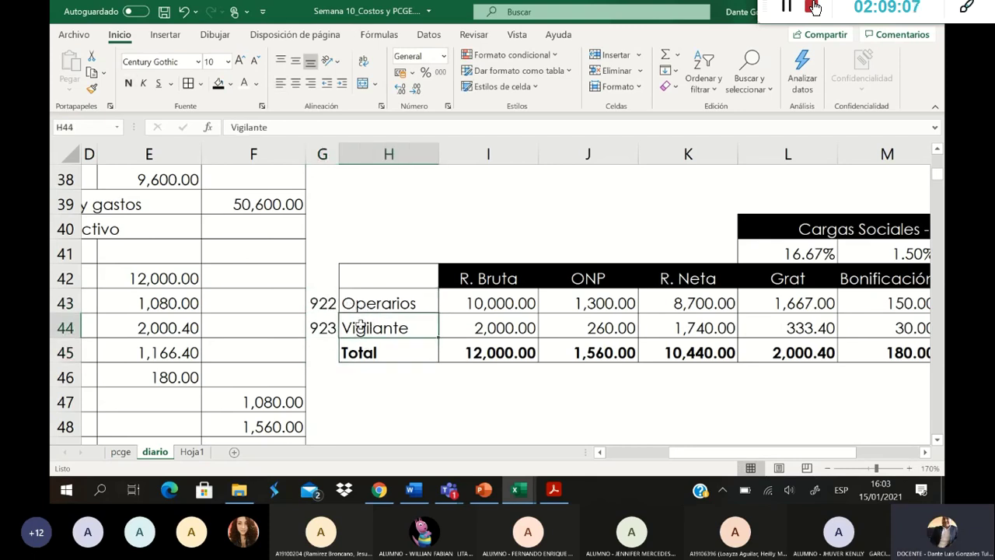
pyautogui.click(331, 306)
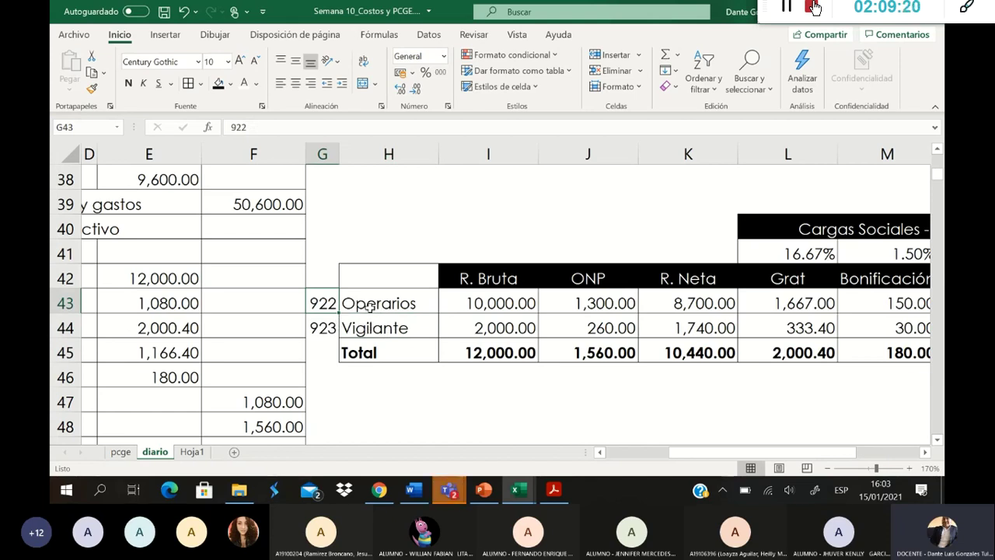
# Step: Add the column headings 922 in P42 and 923 in Q42, beside EsSalud in the payroll table
pyautogui.moveTo(720, 452); pyautogui.dragTo(912, 457)
pyautogui.hscroll(3, 723, 309)
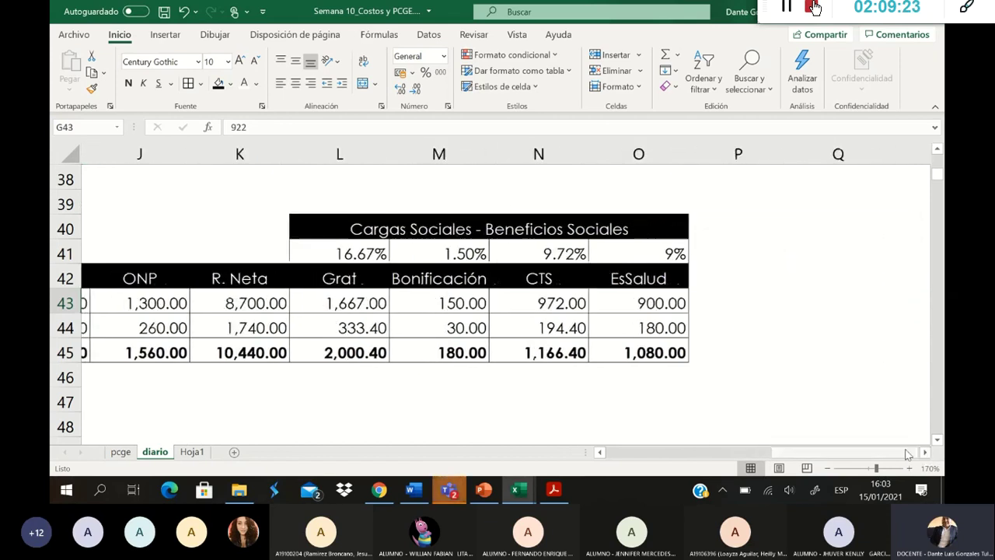
pyautogui.click(724, 310)
pyautogui.click(712, 266)
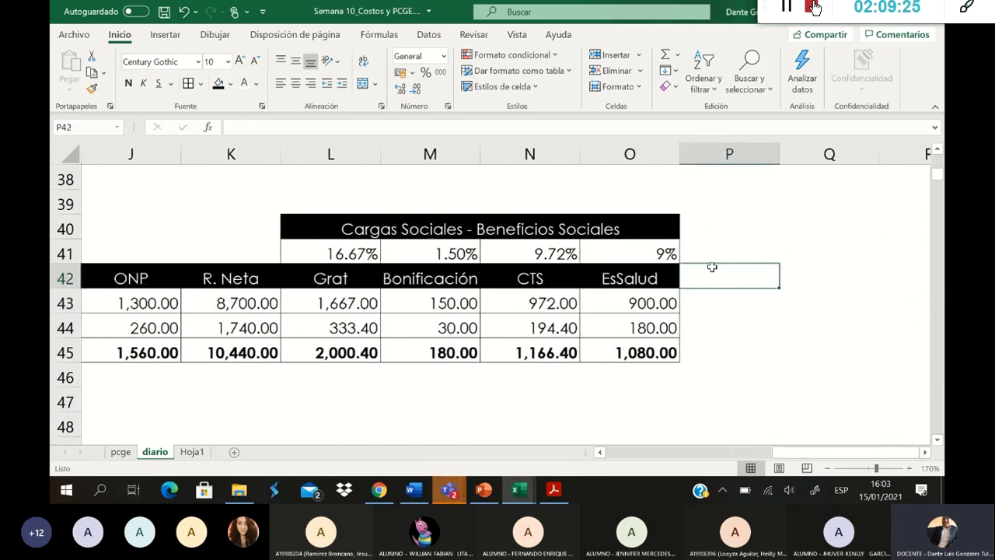
pyautogui.write('922')
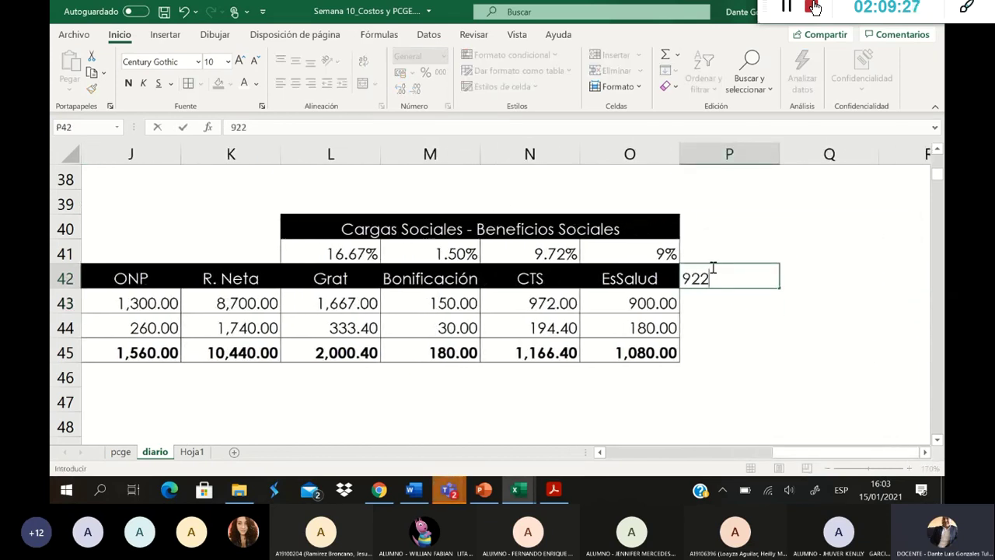
pyautogui.press('Tab')
pyautogui.write('923')
pyautogui.press('Return')
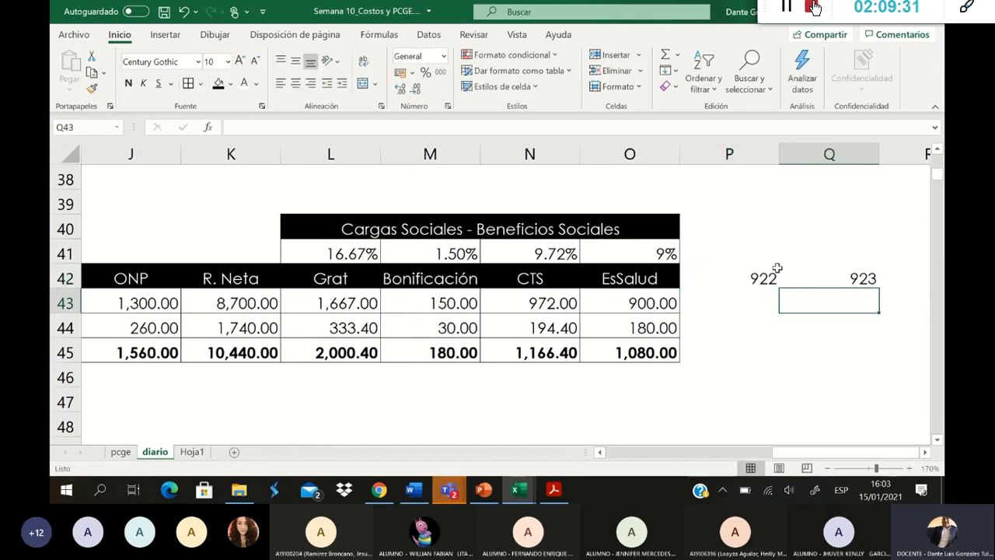
# Step: Fill the headings P42:Q42 with gray and apply all borders to the new columns P42:Q45
pyautogui.moveTo(776, 268); pyautogui.dragTo(812, 278)
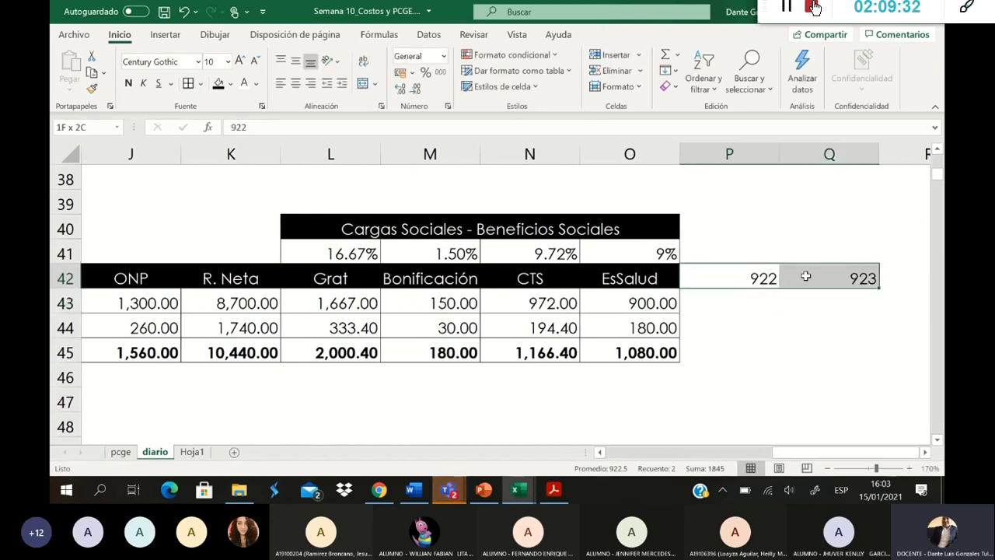
pyautogui.click(231, 83)
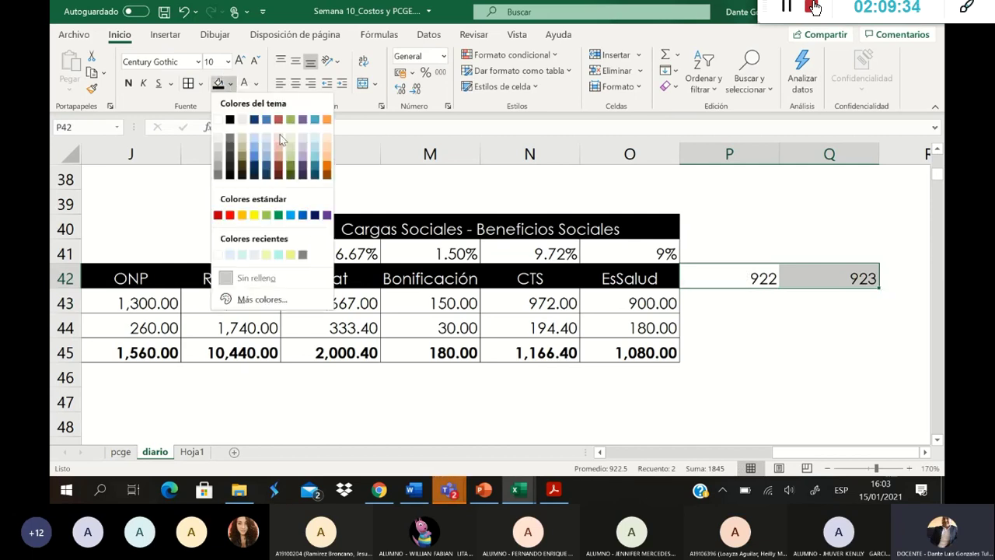
pyautogui.click(219, 157)
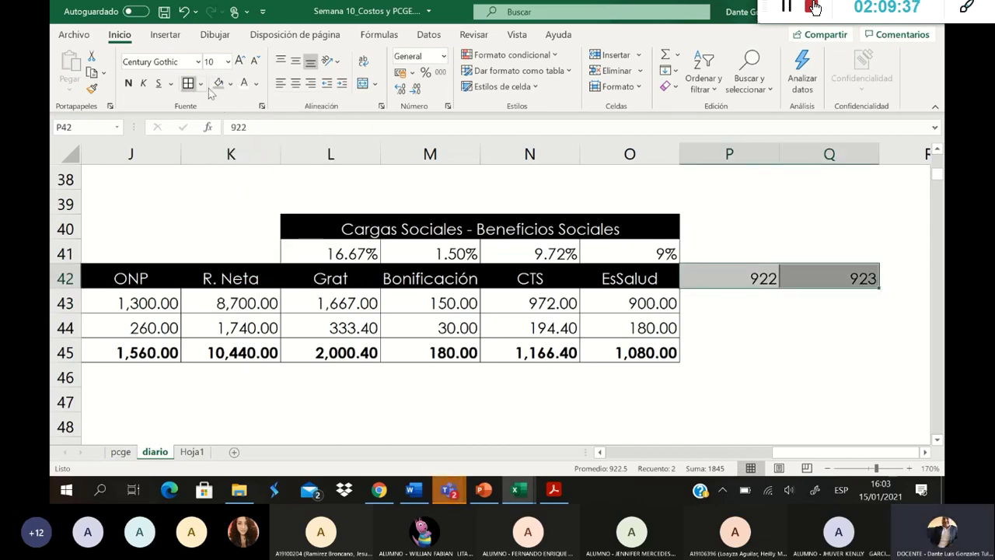
pyautogui.moveTo(718, 304); pyautogui.dragTo(824, 349)
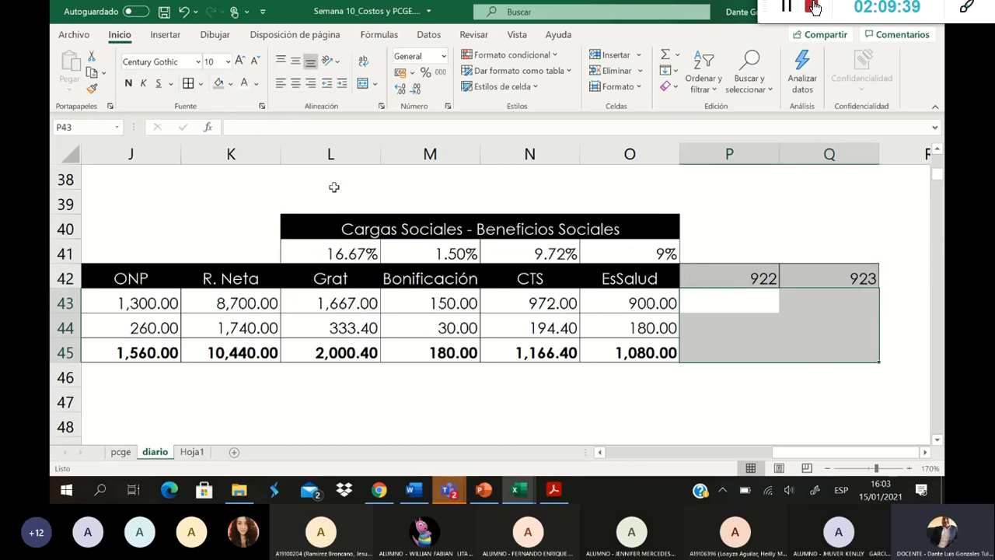
pyautogui.click(767, 331)
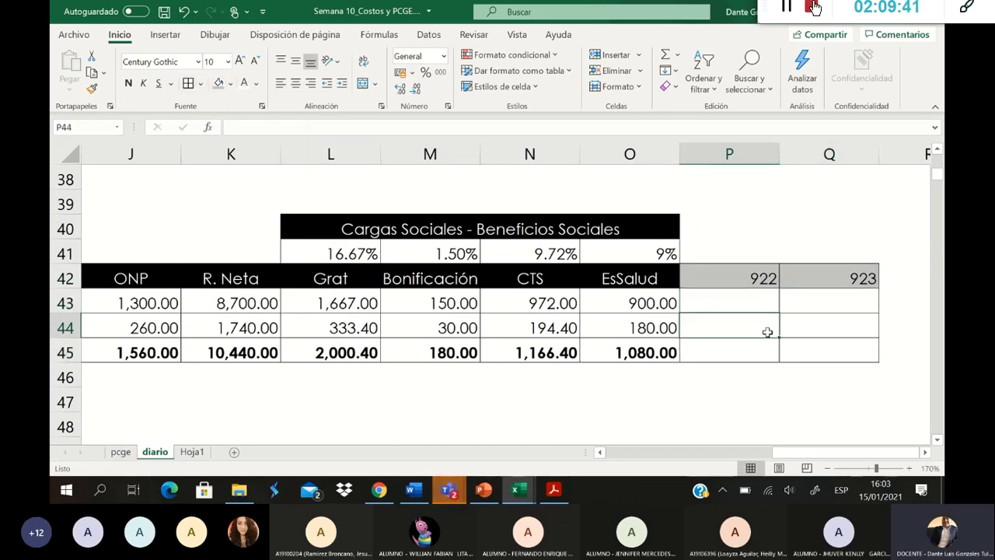
# Step: Enter account codes 922 in B59 and 923 in B60 as the first lines of journal entry 8
pyautogui.moveTo(847, 452); pyautogui.dragTo(639, 452)
pyautogui.scroll(-2, 300, 403)
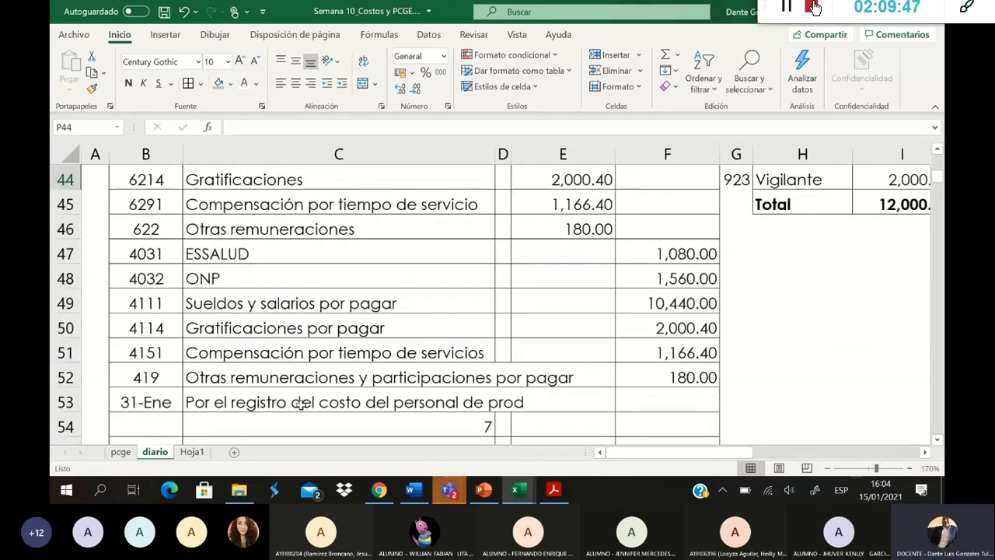
pyautogui.scroll(-2, 300, 403)
pyautogui.scroll(2, 256, 374)
pyautogui.scroll(-4, 222, 327)
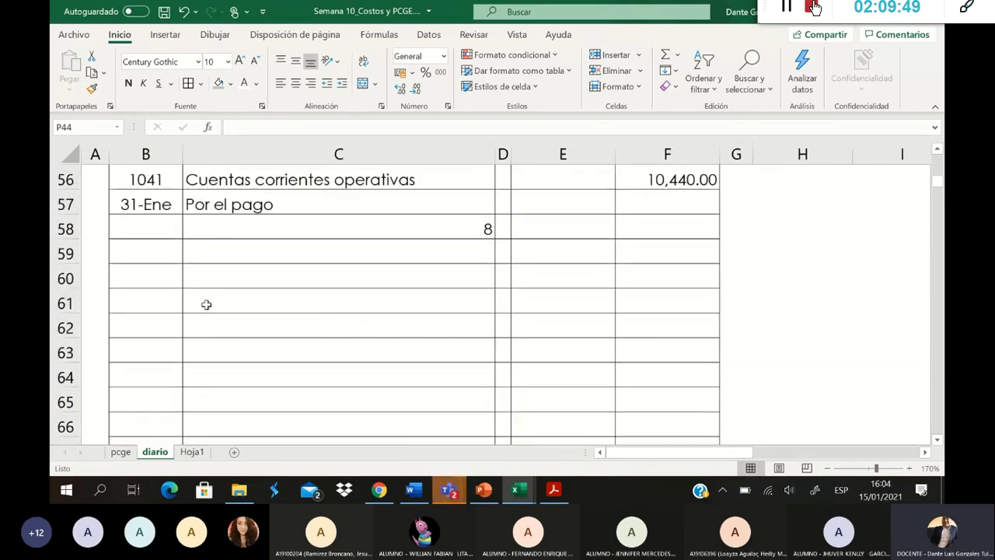
pyautogui.click(173, 253)
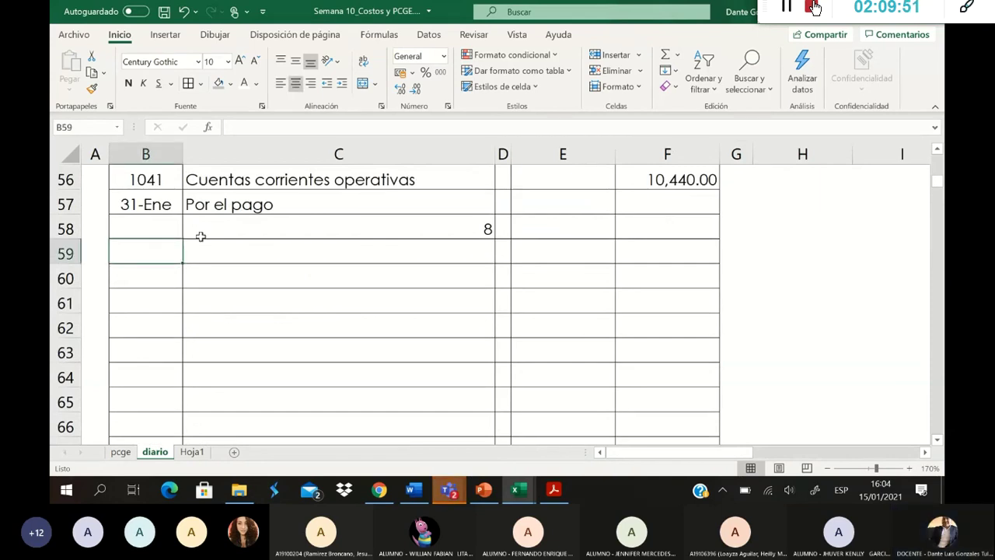
pyautogui.write('922')
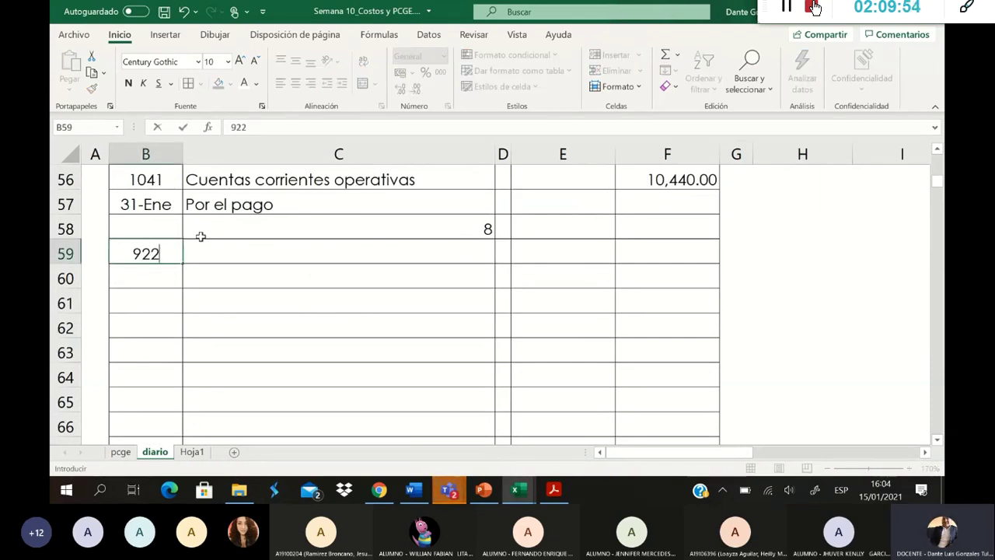
pyautogui.press('Return')
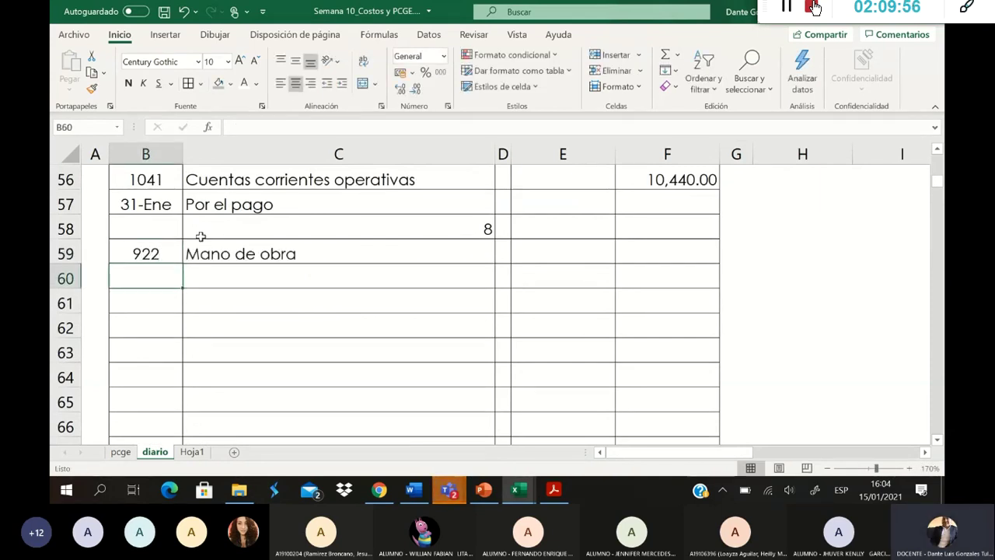
pyautogui.write('923')
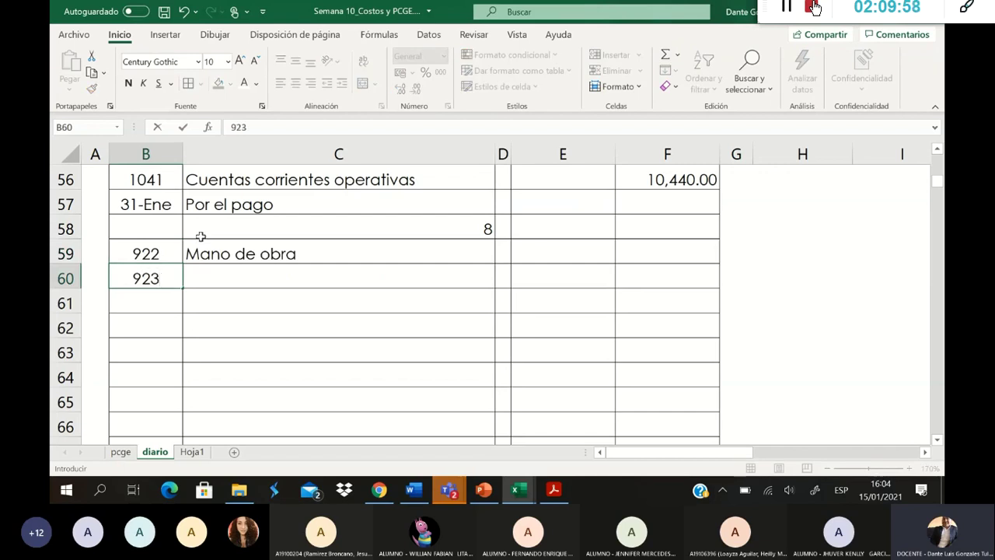
pyautogui.press('Tab')
pyautogui.scroll(4, 453, 335)
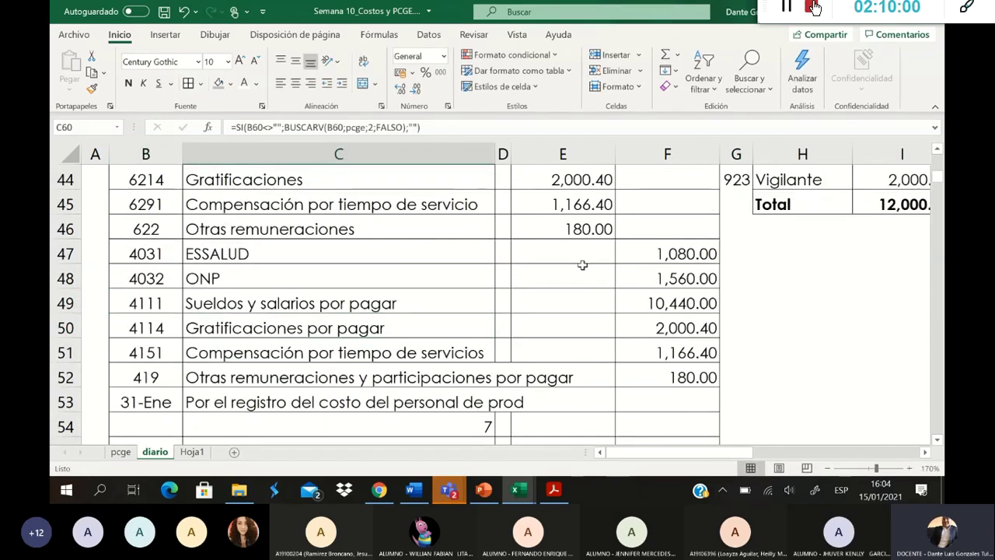
pyautogui.scroll(2, 582, 265)
pyautogui.scroll(-6, 570, 302)
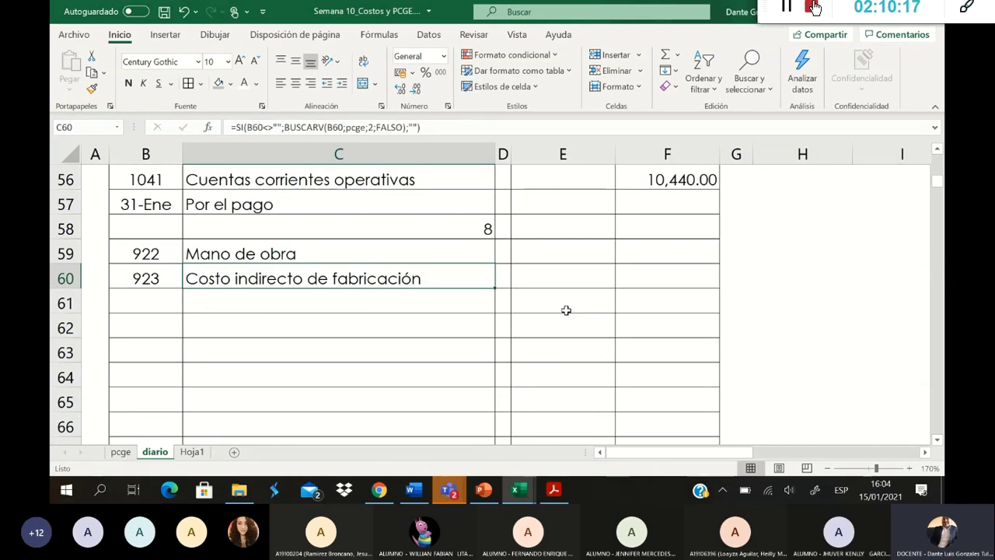
# Step: Calculate the Operarios cost for account 922 in P43 with the formula =I43+L43+M43+N43+O43
pyautogui.moveTo(710, 453); pyautogui.dragTo(939, 443)
pyautogui.scroll(6, 798, 344)
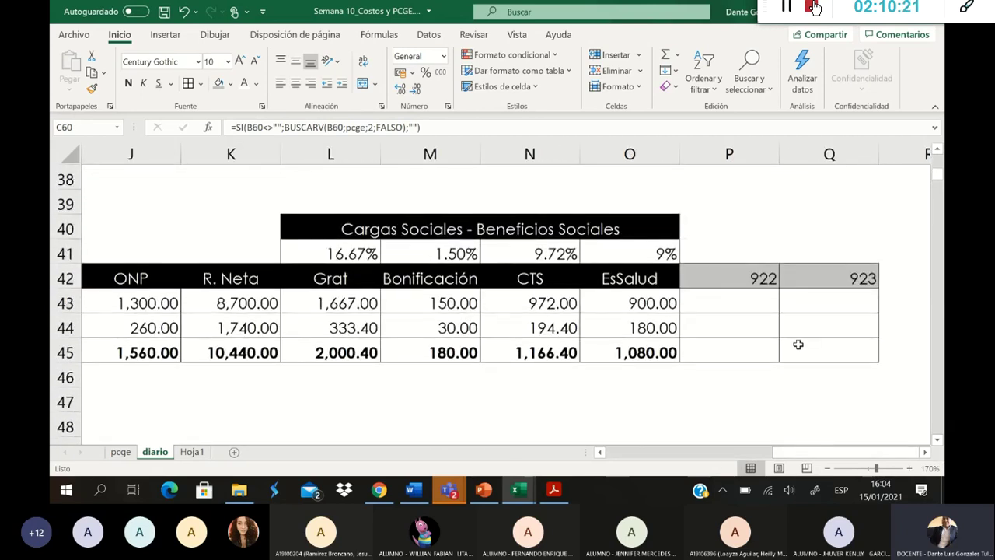
pyautogui.click(767, 296)
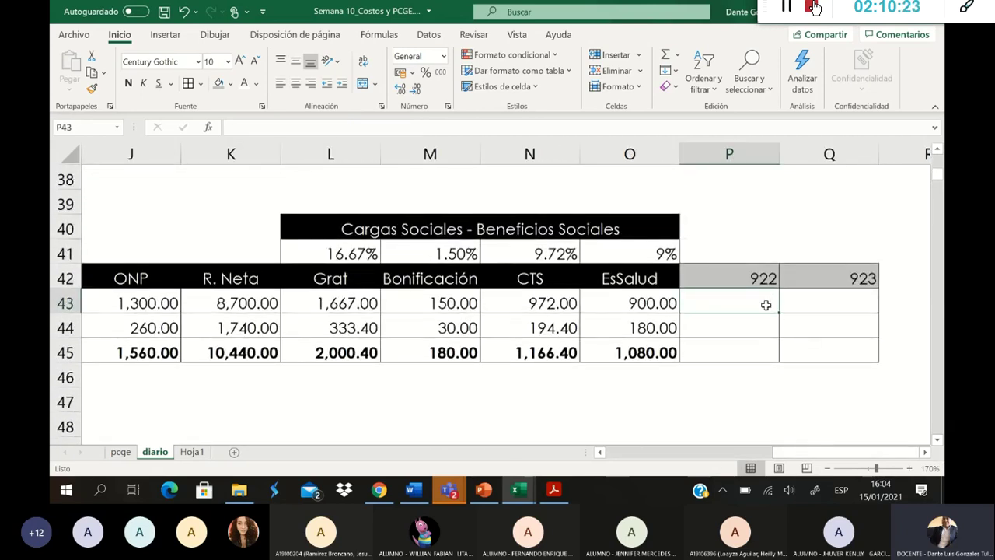
pyautogui.moveTo(795, 452)
pyautogui.mouseDown()
pyautogui.moveTo(765, 455)
pyautogui.moveTo(789, 452)
pyautogui.mouseUp()
pyautogui.write('=')
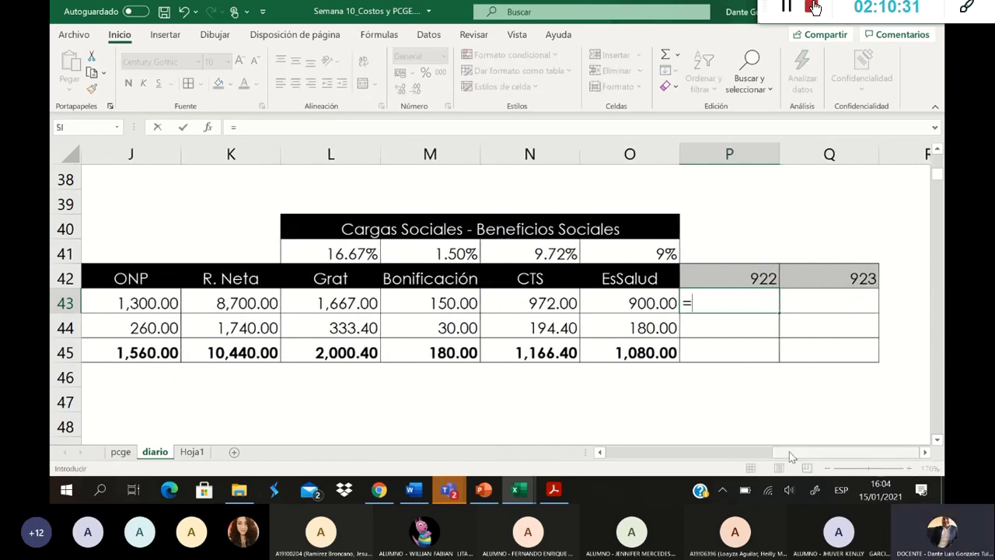
pyautogui.press('Left')
pyautogui.press('Left')
pyautogui.press('Left')
pyautogui.press('Left')
pyautogui.press('Left')
pyautogui.press('Left')
pyautogui.press('Left')
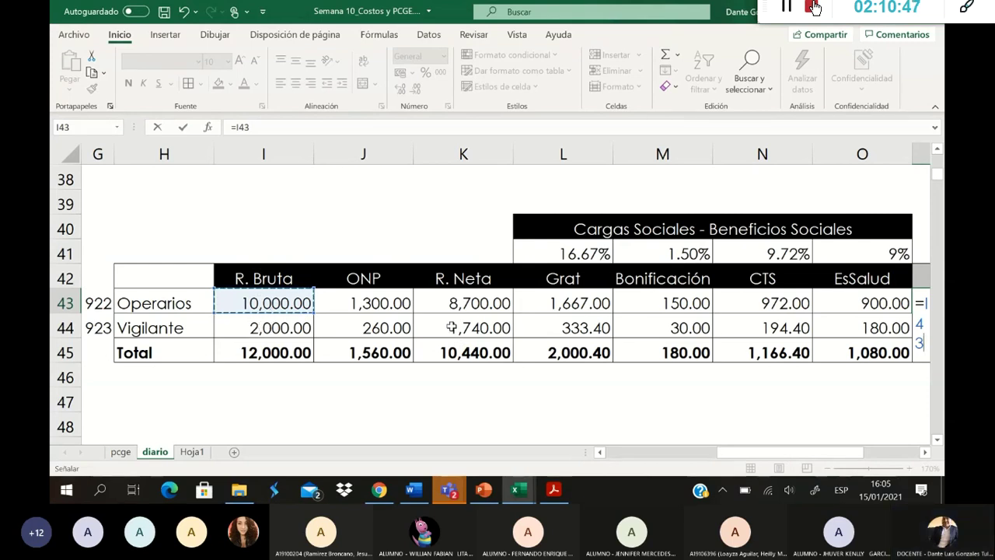
pyautogui.write('+')
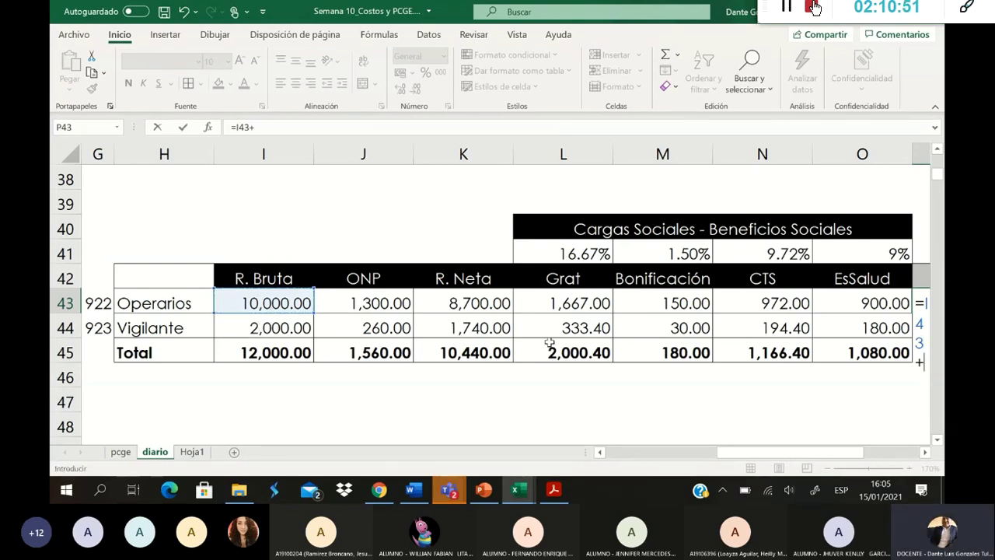
pyautogui.click(573, 302)
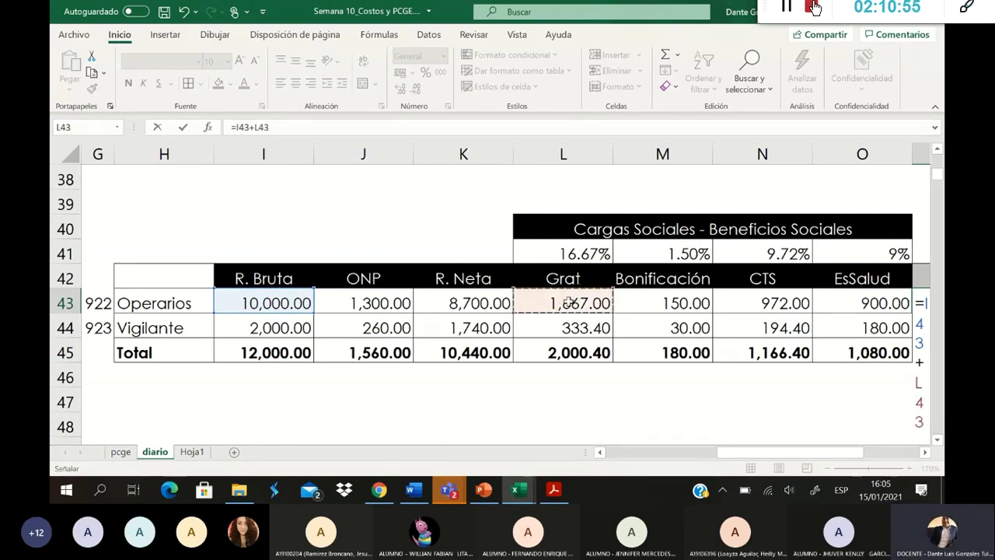
pyautogui.write('+')
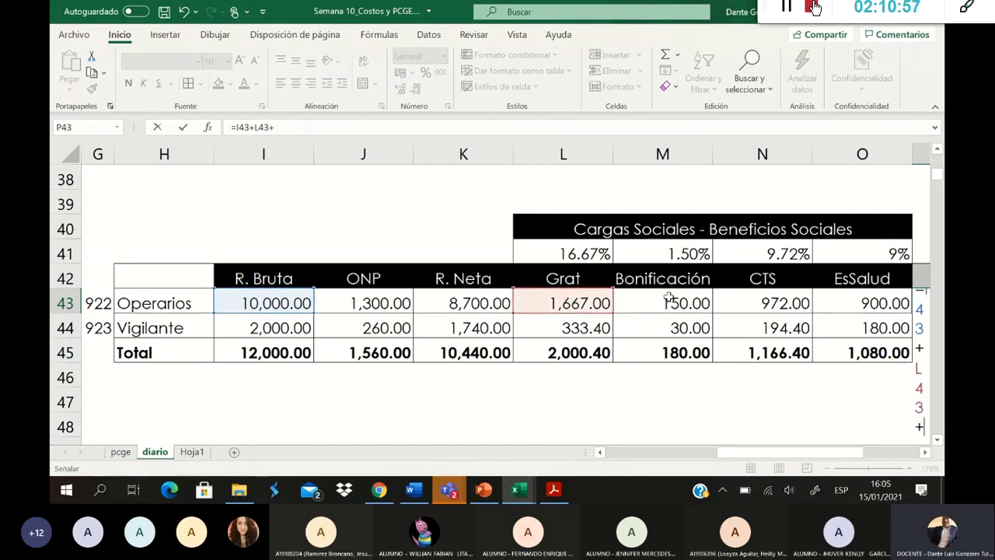
pyautogui.click(673, 301)
pyautogui.write('+')
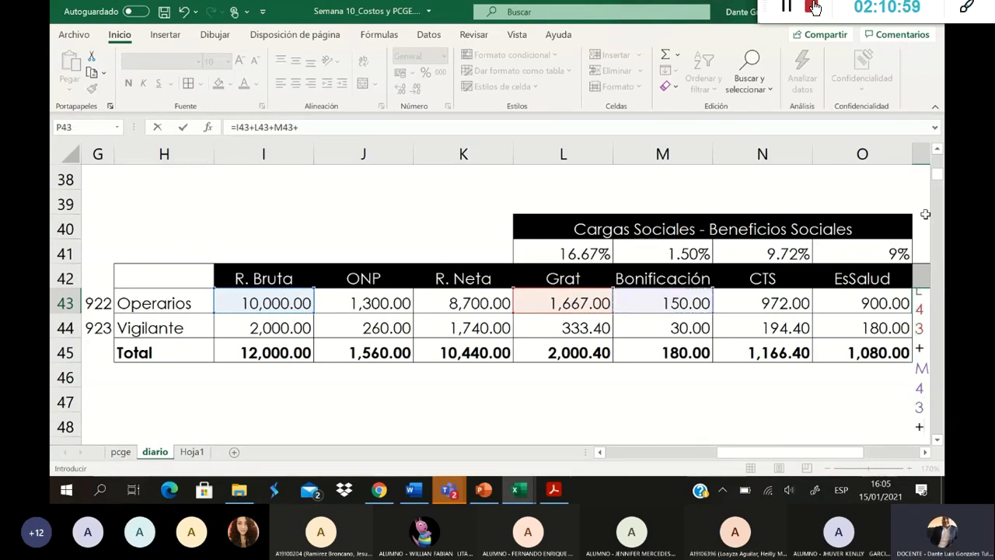
pyautogui.click(780, 303)
pyautogui.write('+')
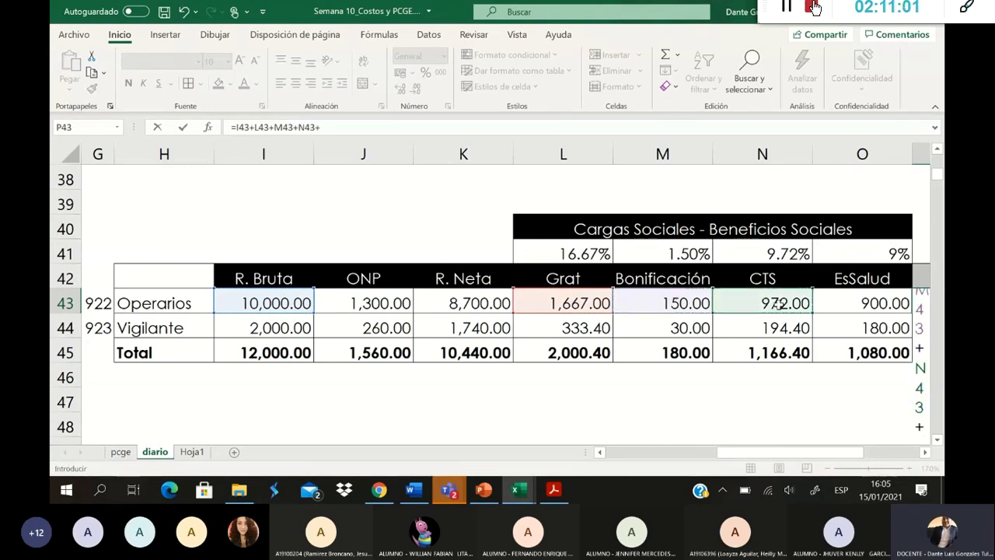
pyautogui.click(853, 307)
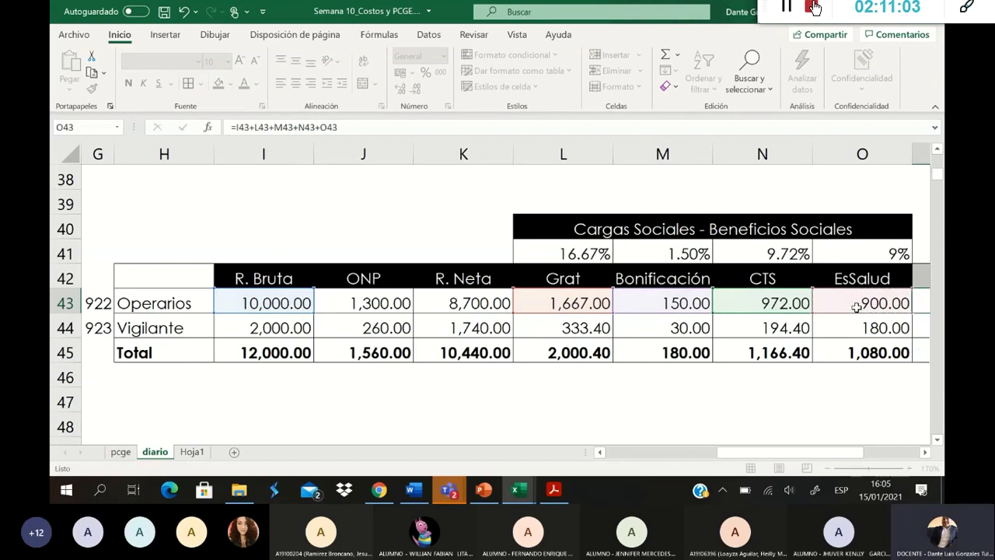
pyautogui.press('Return')
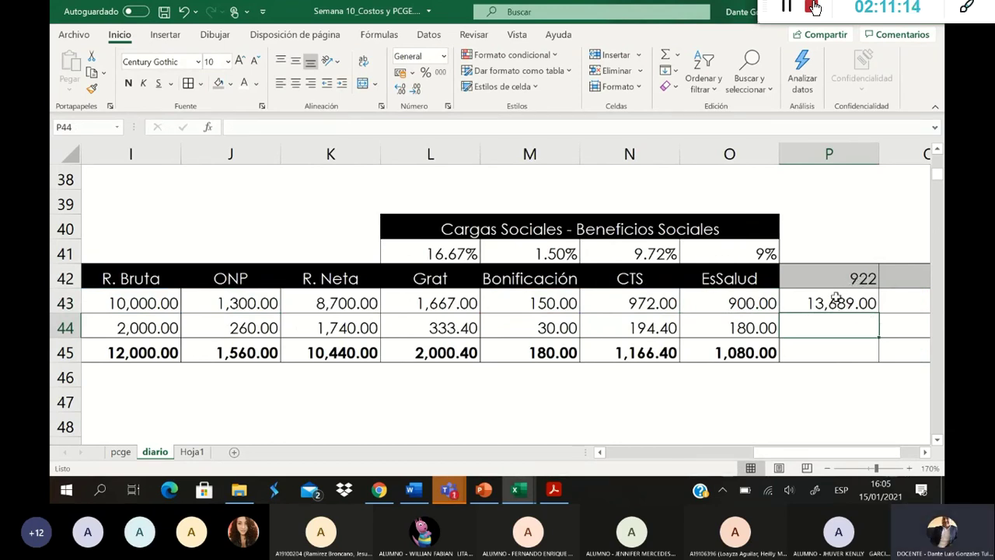
# Step: Calculate the Vigilante cost for account 923 in Q44 with the formula =I44+L44+M44+N44+O44
pyautogui.moveTo(839, 453); pyautogui.dragTo(859, 459)
pyautogui.click(848, 321)
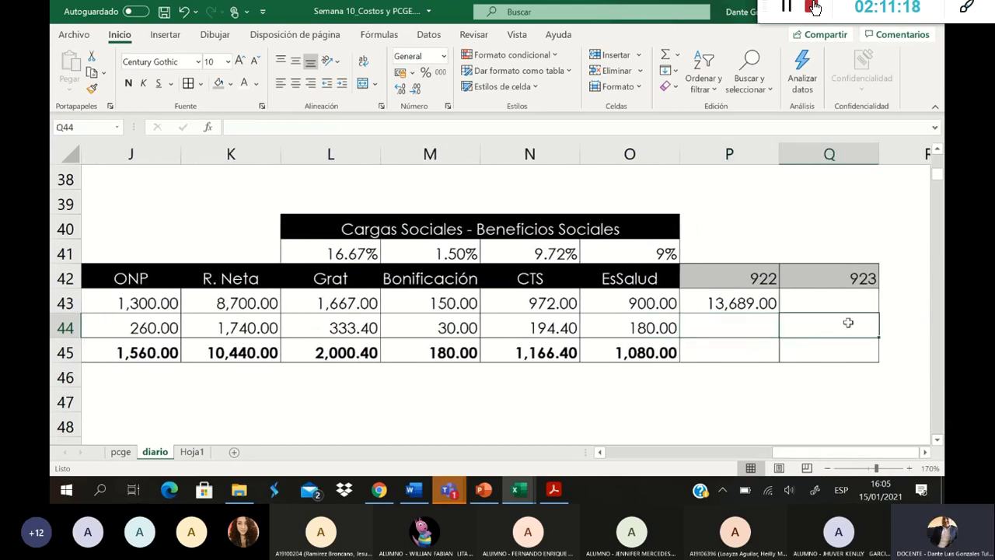
pyautogui.write('=')
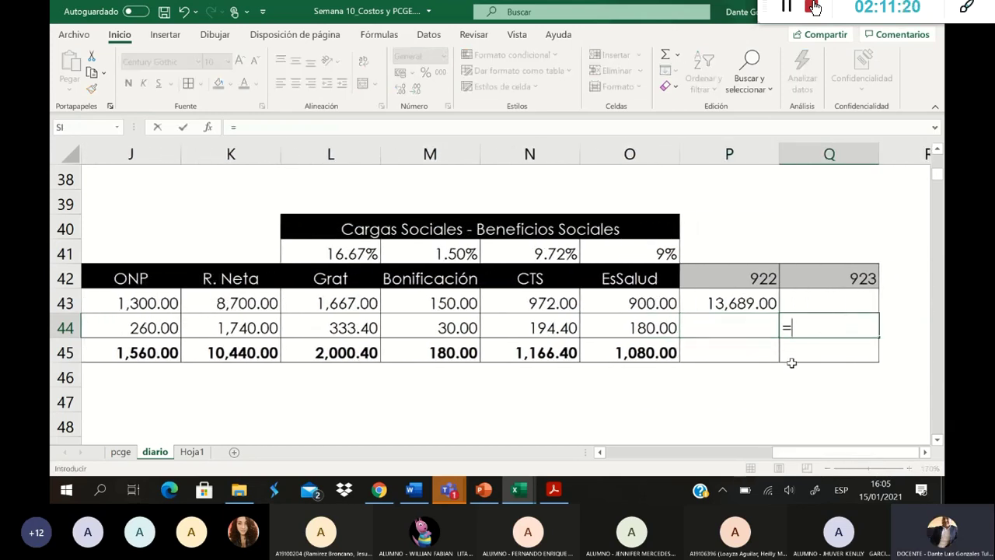
pyautogui.moveTo(848, 453); pyautogui.dragTo(727, 466)
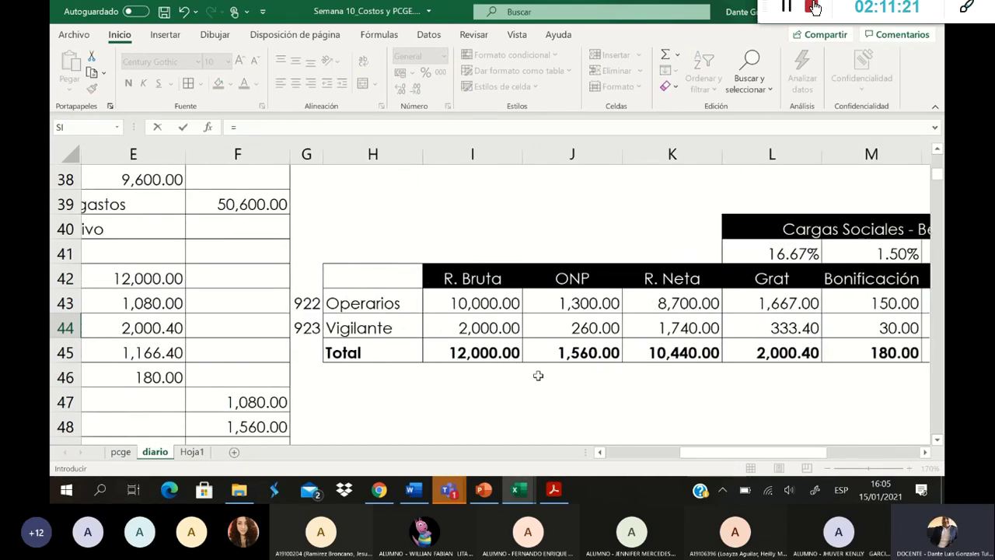
pyautogui.click(511, 330)
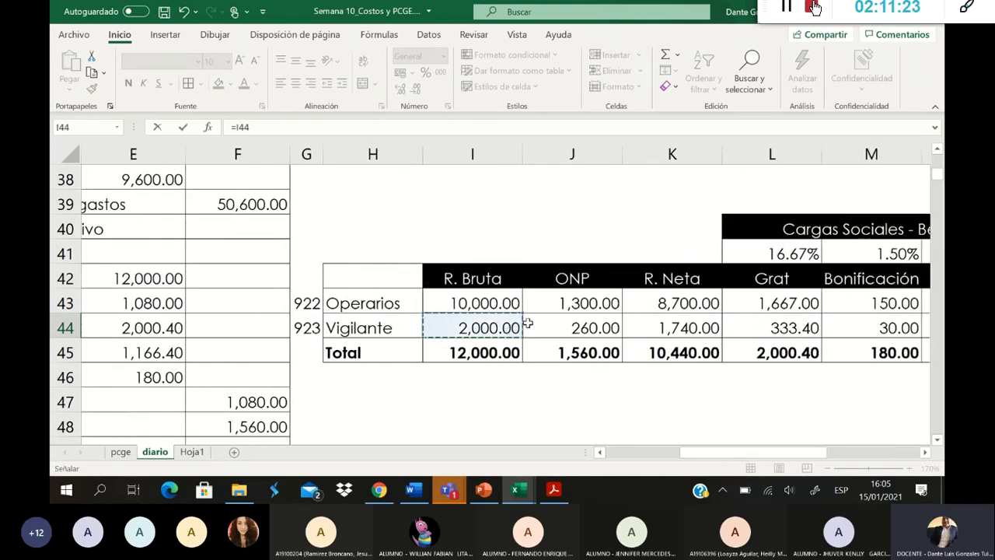
pyautogui.write('+')
pyautogui.click(760, 324)
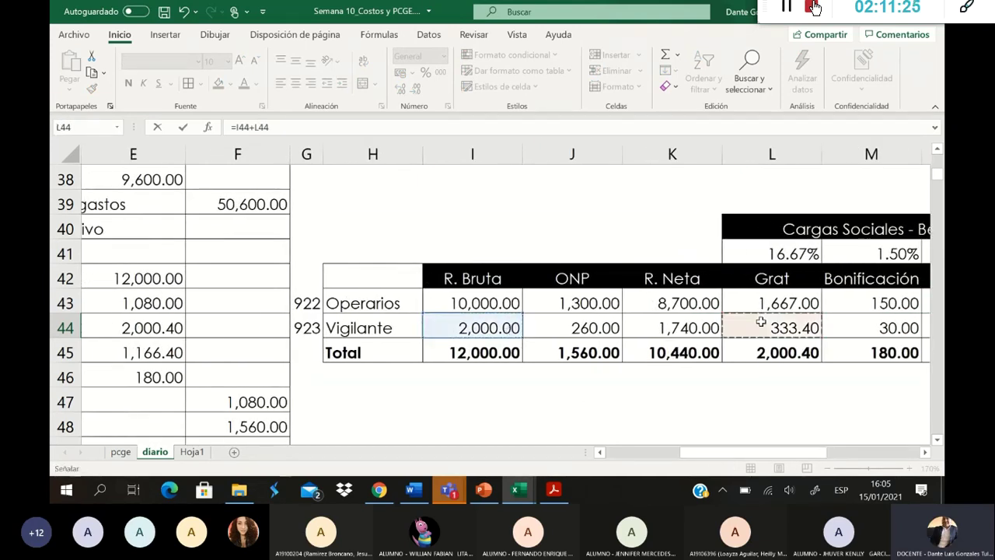
pyautogui.write('+')
pyautogui.click(854, 322)
pyautogui.write('+')
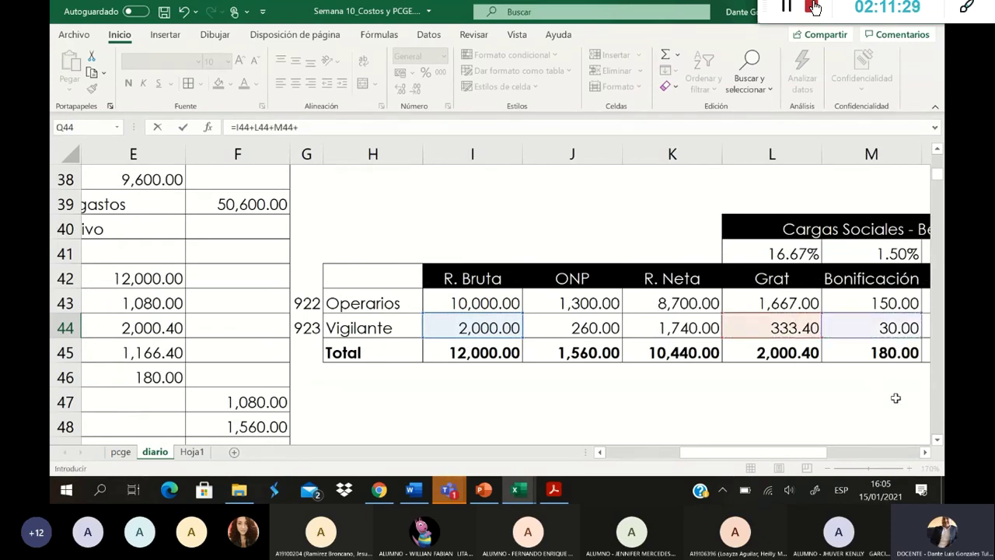
pyautogui.click(924, 452)
pyautogui.click(924, 451)
pyautogui.click(785, 325)
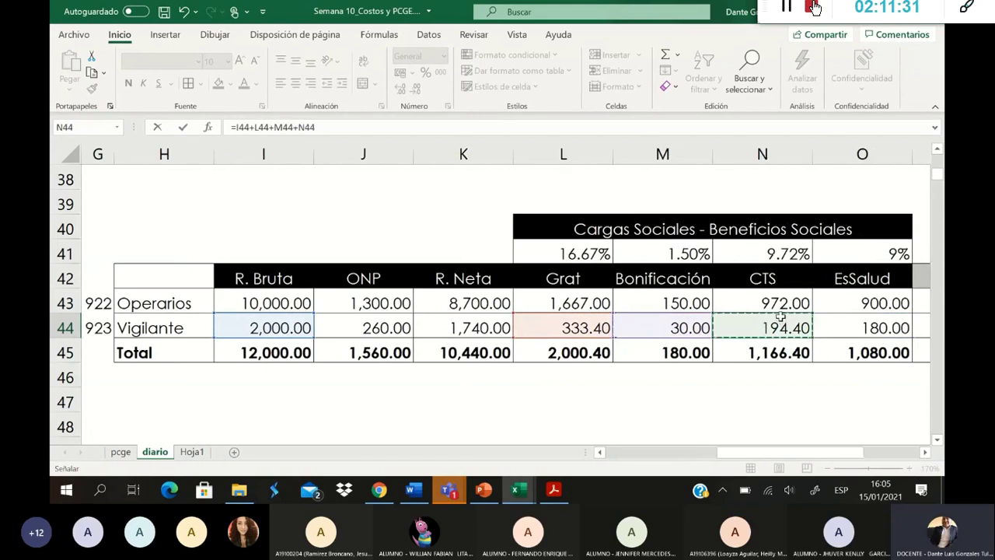
pyautogui.write('+')
pyautogui.click(886, 322)
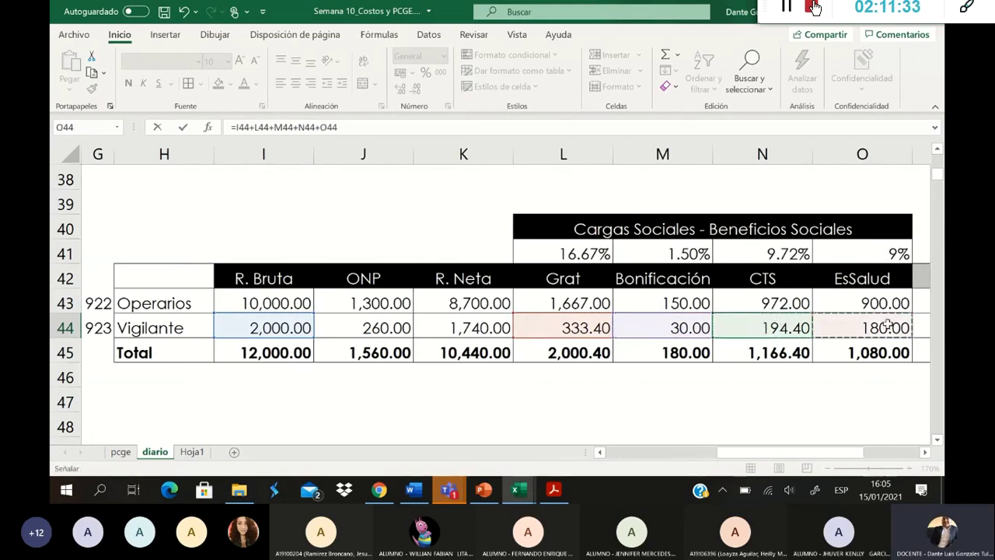
pyautogui.press('Return')
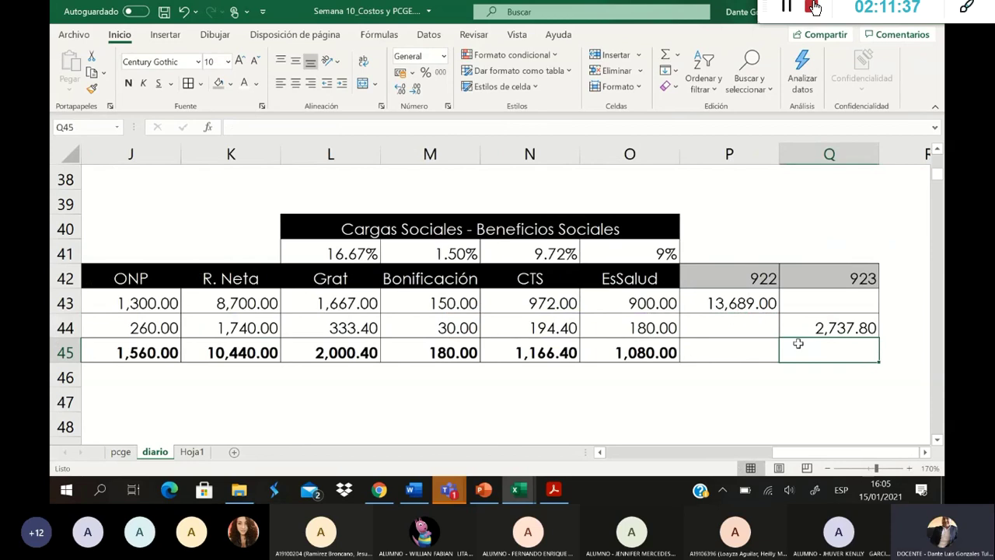
# Step: Total the 922 and 923 columns in the Total row with =SUMA(P43:P44) in P45 and =SUMA(Q43:Q44) in Q45
pyautogui.click(762, 349)
pyautogui.click(667, 56)
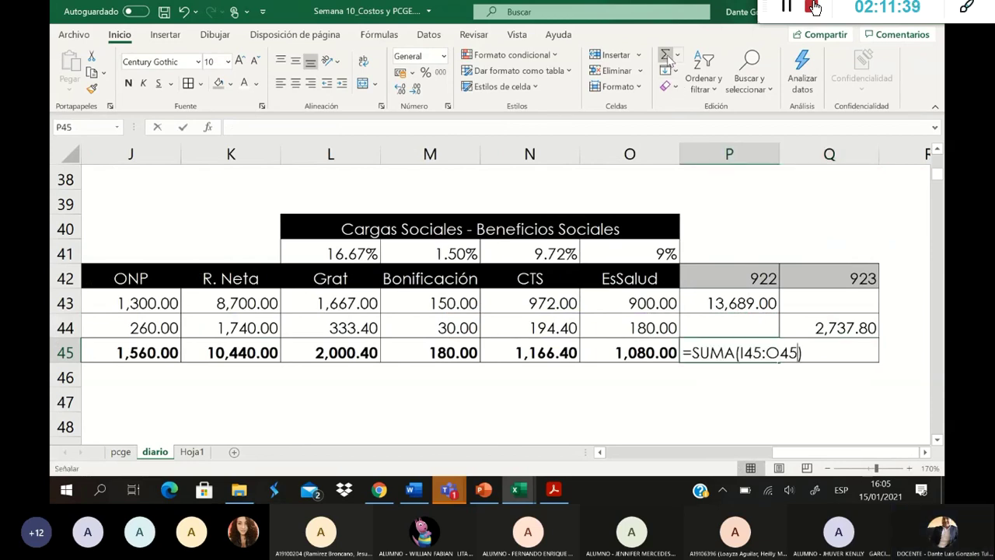
pyautogui.moveTo(735, 304); pyautogui.dragTo(737, 321)
pyautogui.press('Return')
pyautogui.click(829, 347)
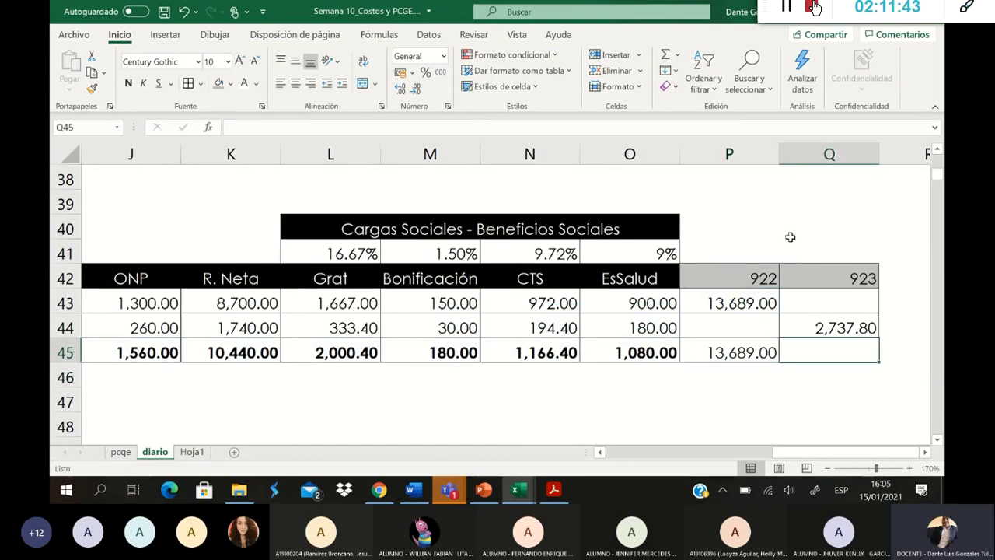
pyautogui.click(666, 56)
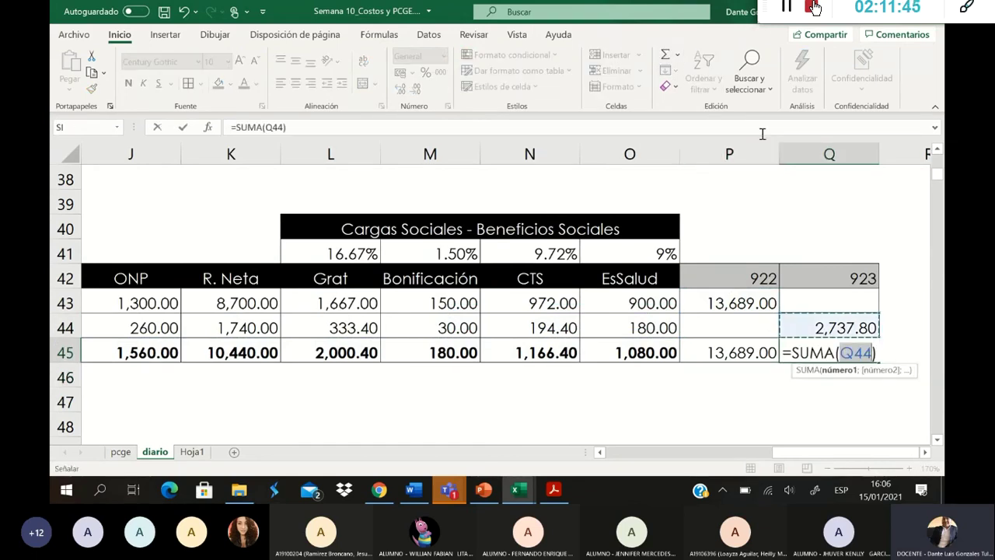
pyautogui.moveTo(847, 308); pyautogui.dragTo(849, 321)
pyautogui.press('Return')
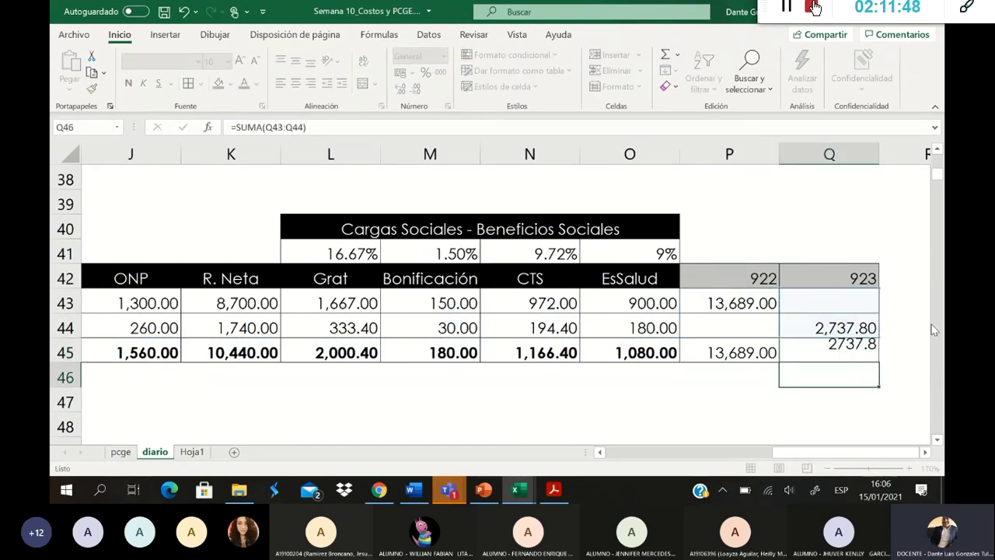
# Step: Link the Mano de obra debit of entry 8 in E59 to the payroll table's 922 total with =P45
pyautogui.moveTo(822, 452); pyautogui.dragTo(603, 452)
pyautogui.scroll(-4, 497, 416)
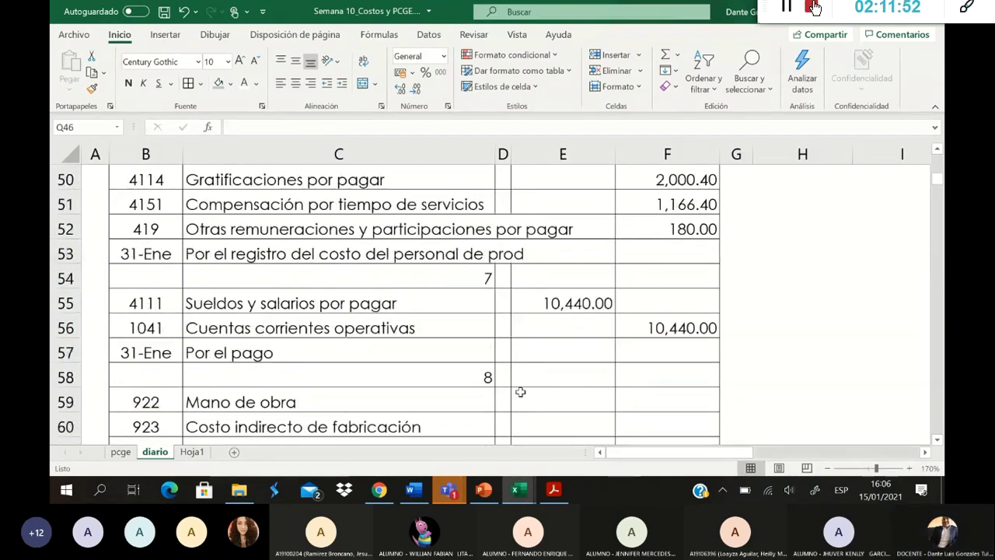
pyautogui.scroll(-1, 520, 392)
pyautogui.click(573, 319)
pyautogui.write('=')
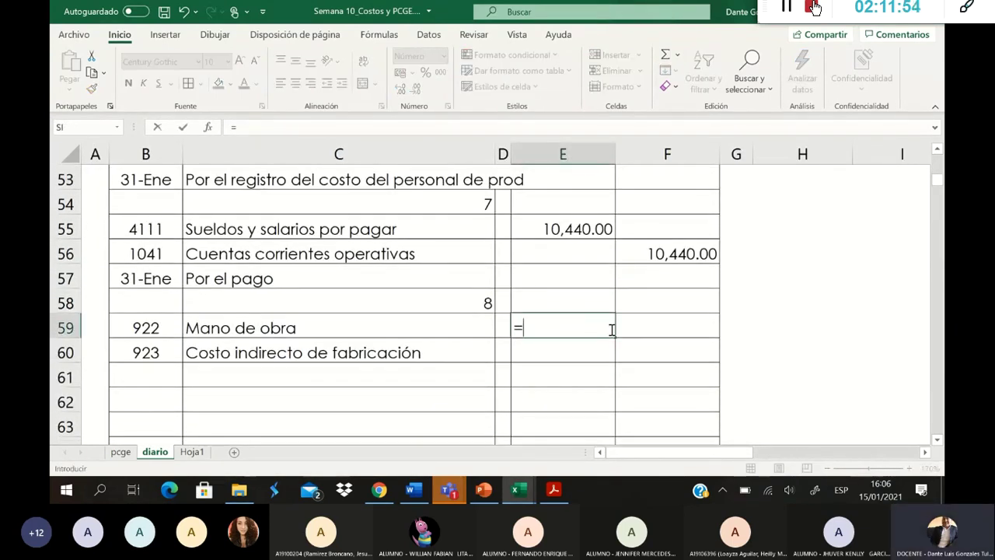
pyautogui.moveTo(686, 453); pyautogui.dragTo(837, 454)
pyautogui.scroll(3, 839, 405)
pyautogui.scroll(1, 838, 349)
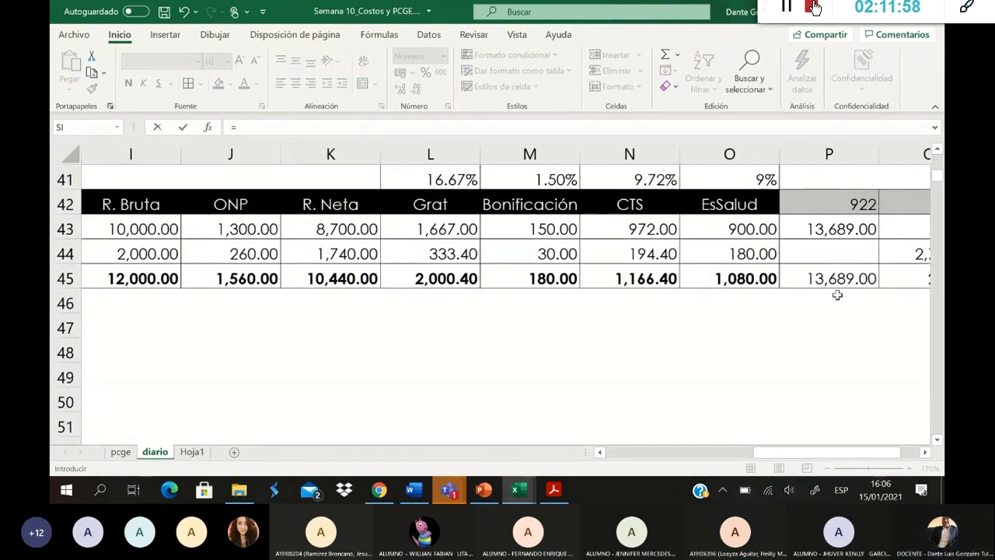
pyautogui.click(838, 283)
pyautogui.press('Return')
# Step: Link the Costo indirecto de fabricación debit in E60 to the payroll table's 923 total with =Q45
pyautogui.press('Left')
pyautogui.press('Left')
pyautogui.press('Right')
pyautogui.press('Right')
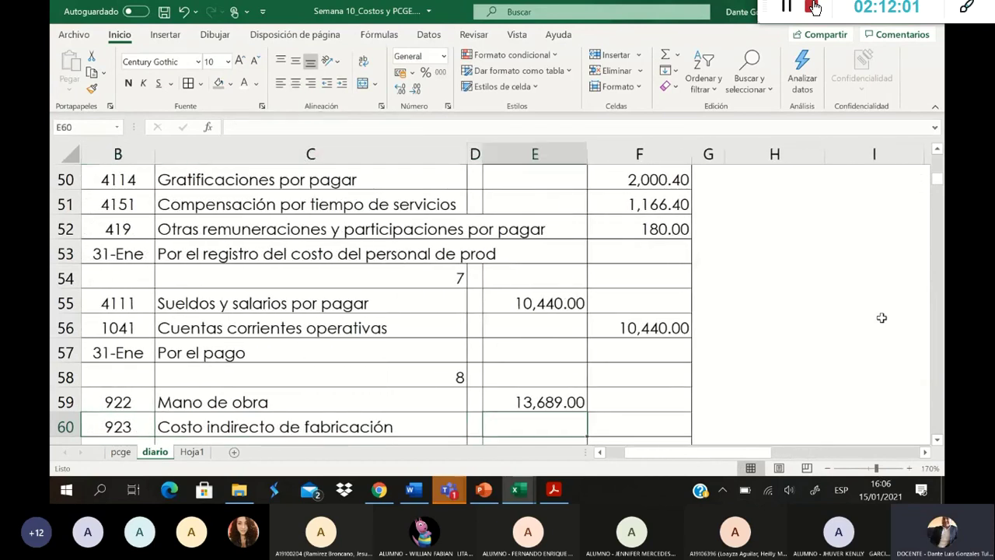
pyautogui.write('=')
pyautogui.moveTo(747, 452); pyautogui.dragTo(863, 449)
pyautogui.scroll(2, 848, 426)
pyautogui.scroll(3, 848, 426)
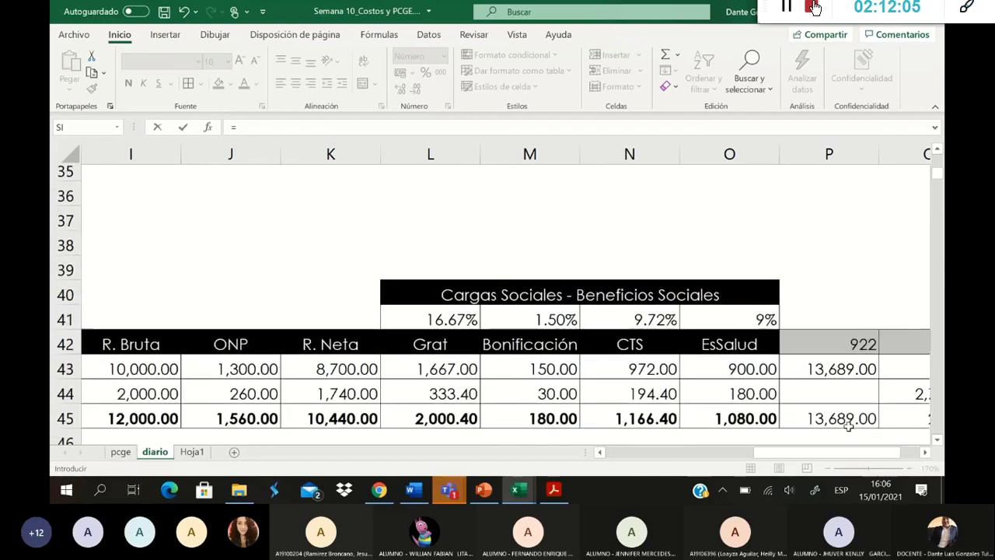
pyautogui.click(904, 424)
pyautogui.press('Return')
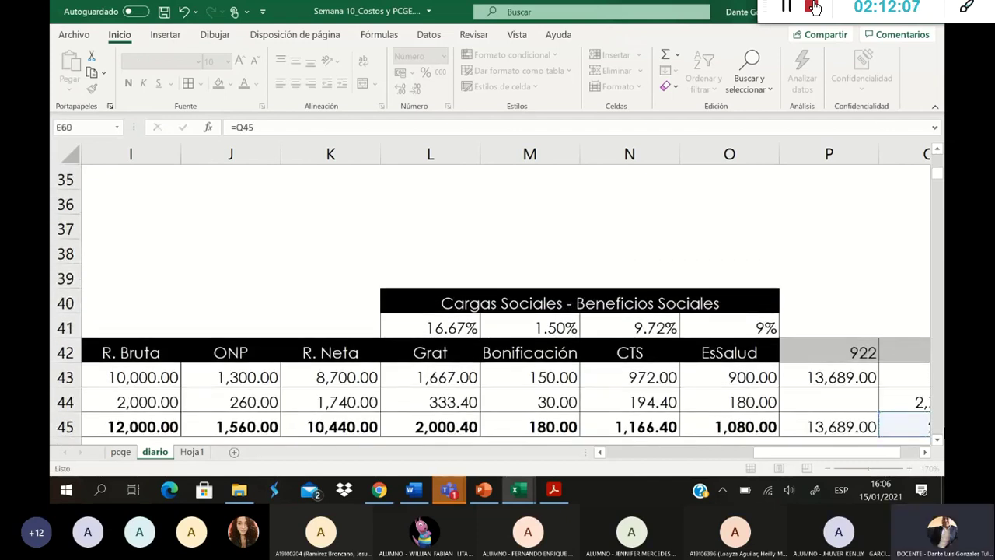
pyautogui.moveTo(828, 456); pyautogui.dragTo(772, 451)
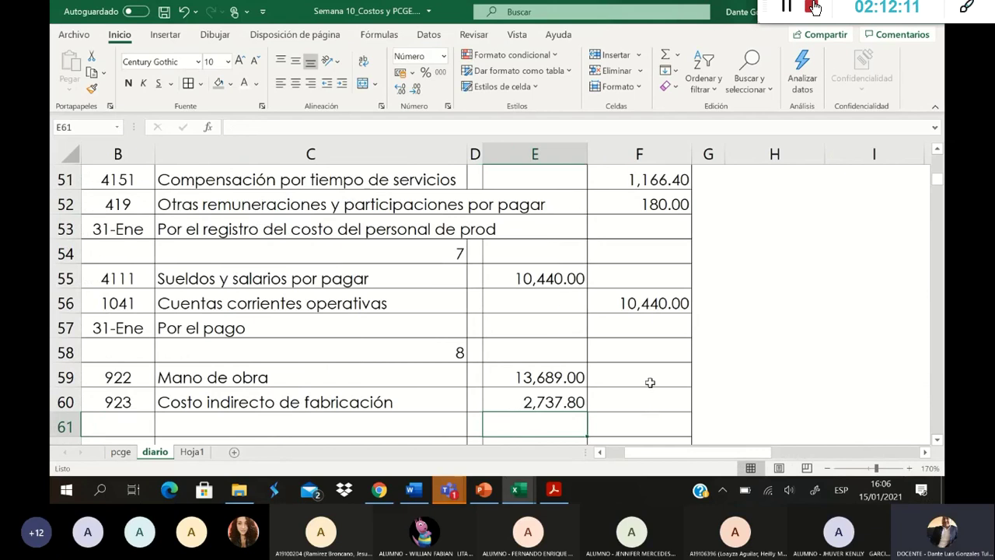
# Step: Sum the two debits of entry 8, E59:E60, in the helper cell H59 with the SUMA function
pyautogui.scroll(-1, 544, 319)
pyautogui.moveTo(552, 300); pyautogui.dragTo(549, 333)
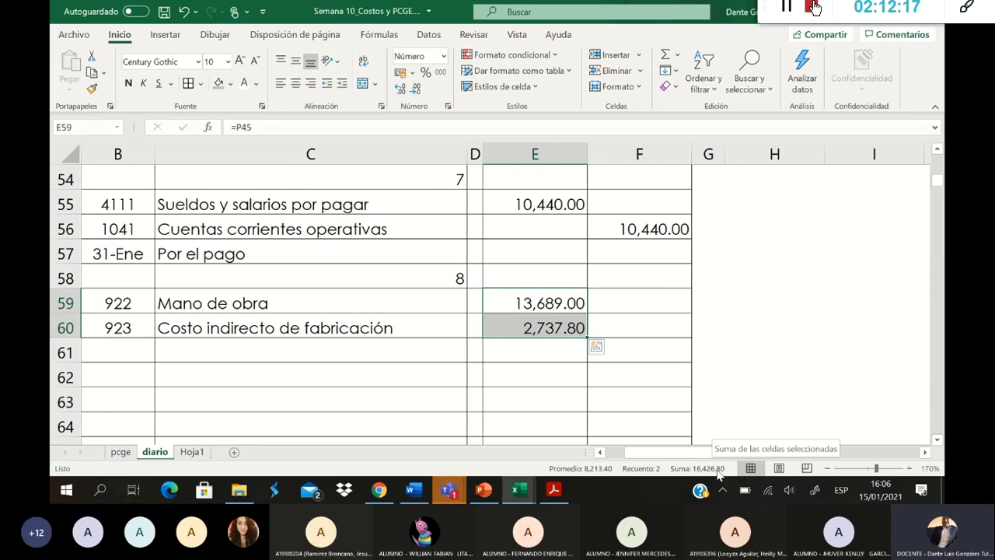
pyautogui.click(714, 304)
pyautogui.click(743, 294)
pyautogui.write('=SUMA(')
pyautogui.moveTo(575, 304); pyautogui.dragTo(552, 326)
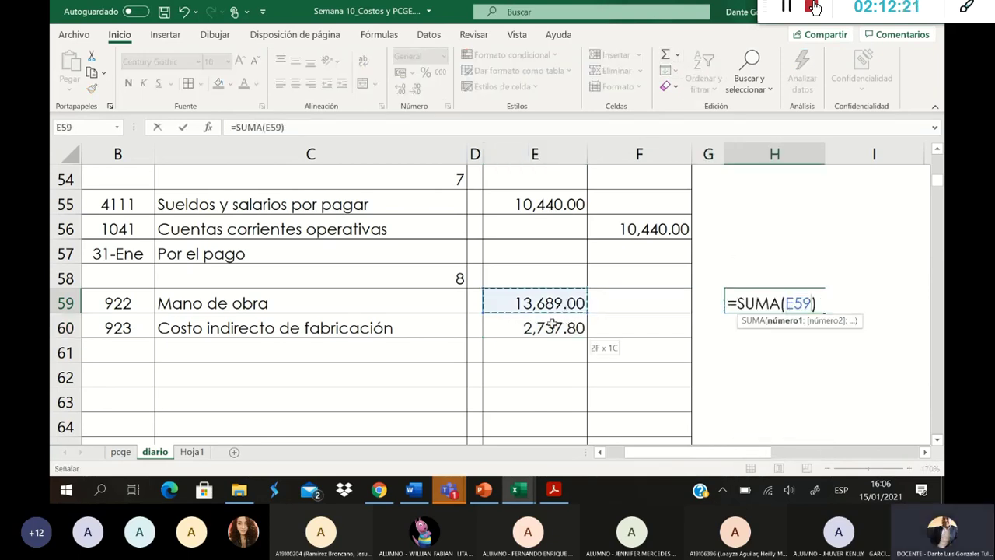
pyautogui.press('Return')
pyautogui.scroll(2, 665, 336)
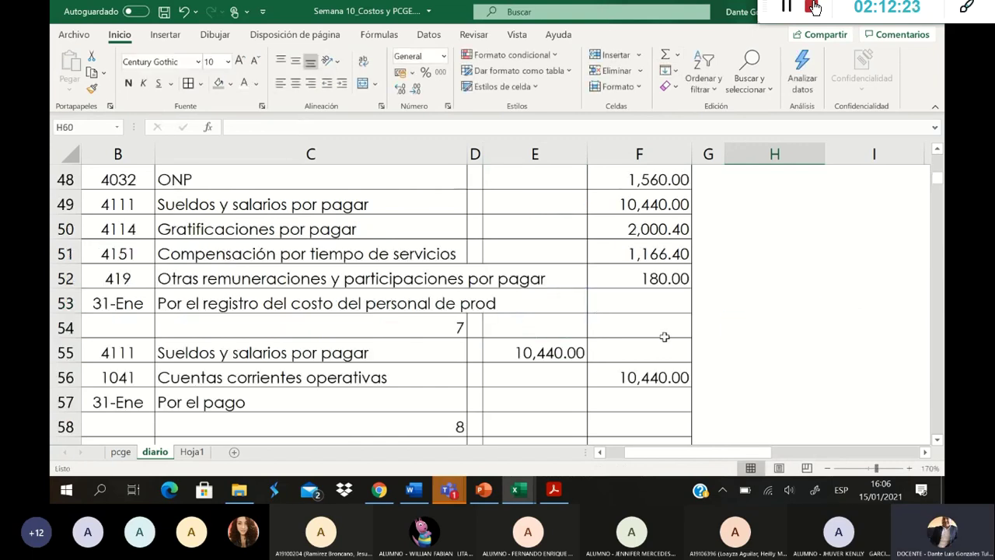
pyautogui.scroll(-2, 758, 365)
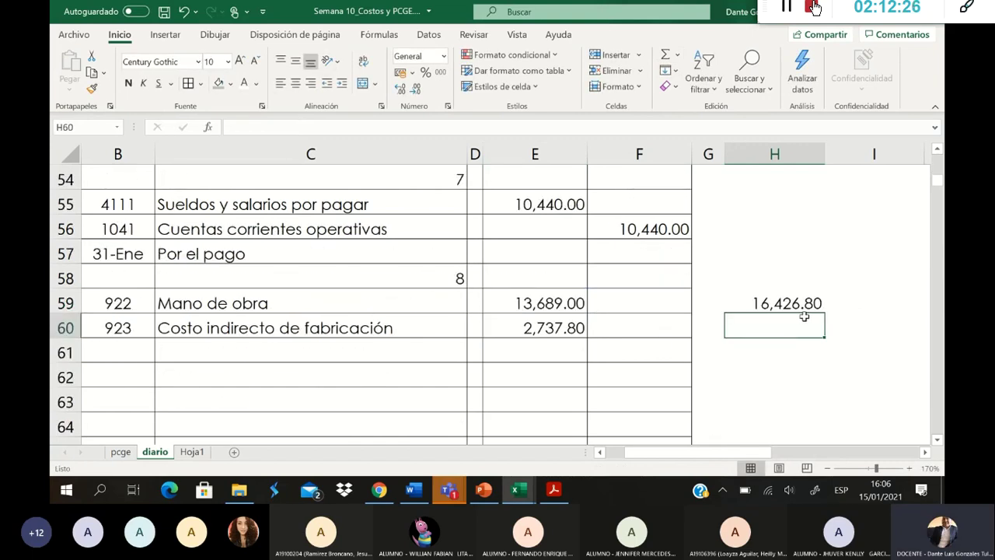
# Step: Sum the five debits of entry 6, E42:E46, in the helper cell H57 with the SUMA function
pyautogui.click(790, 263)
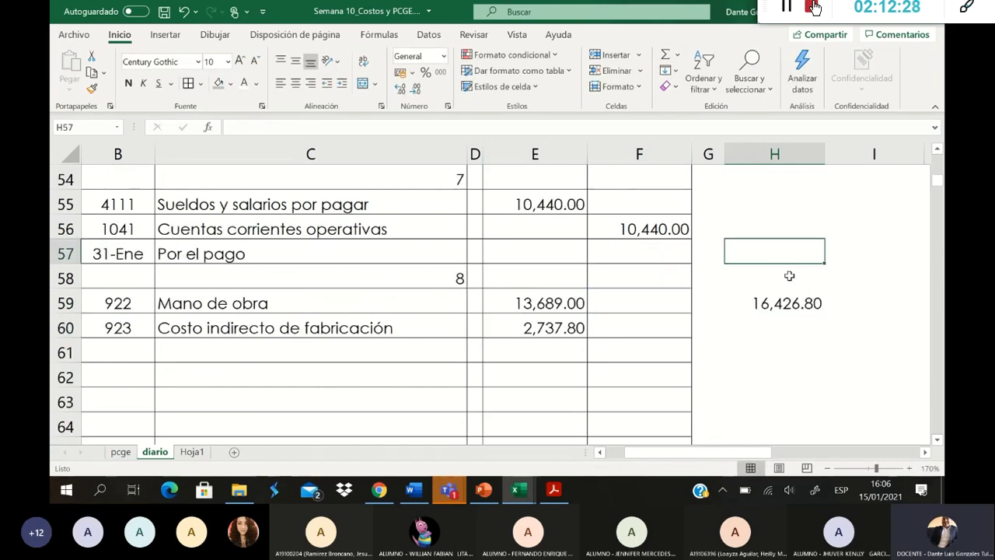
pyautogui.write('=')
pyautogui.press('Escape')
pyautogui.click(667, 56)
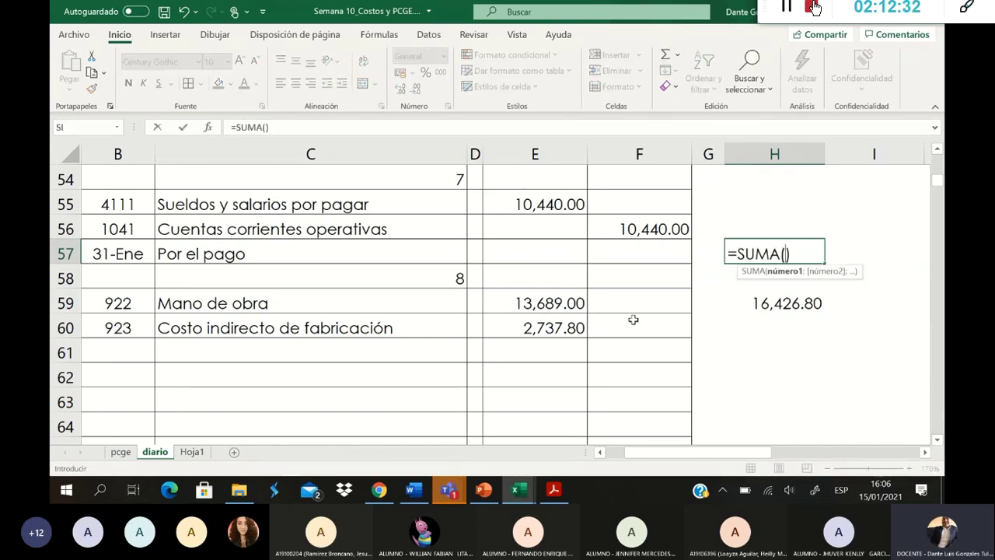
pyautogui.scroll(2, 633, 318)
pyautogui.scroll(3, 633, 320)
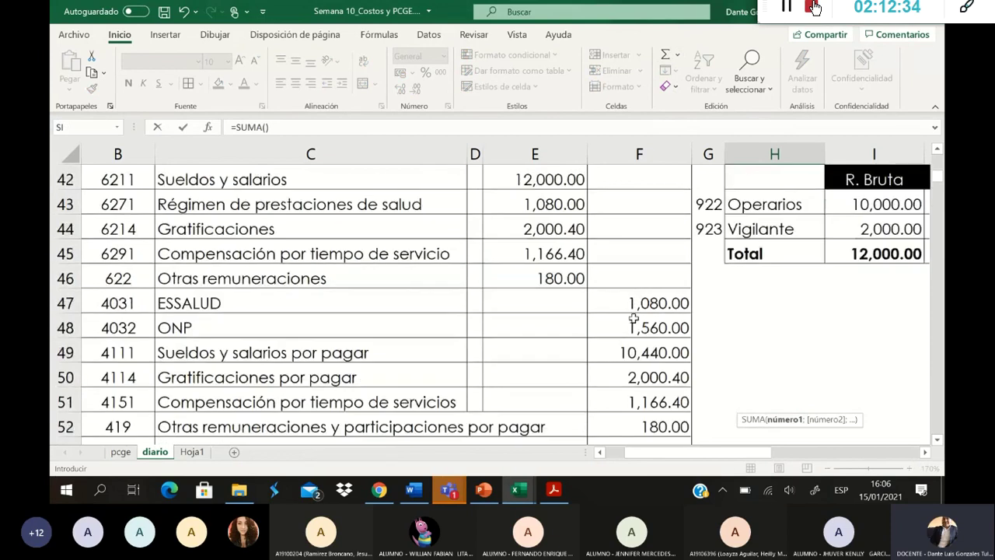
pyautogui.moveTo(568, 256); pyautogui.dragTo(607, 364)
pyautogui.press('Return')
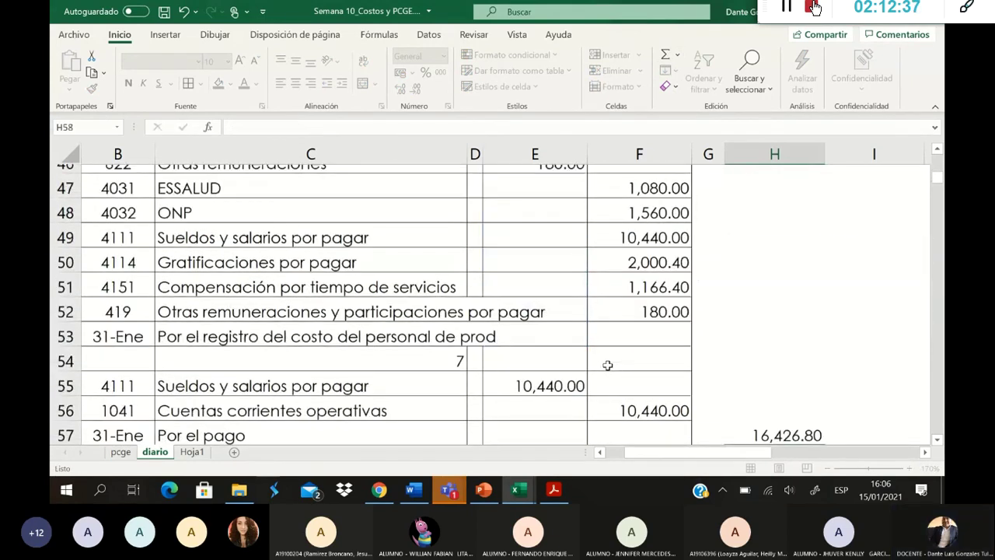
# Step: Compare the helper totals in H57 and H59, and clear both from column H
pyautogui.scroll(-1, 743, 402)
pyautogui.moveTo(739, 303); pyautogui.dragTo(787, 418)
pyautogui.click(853, 359)
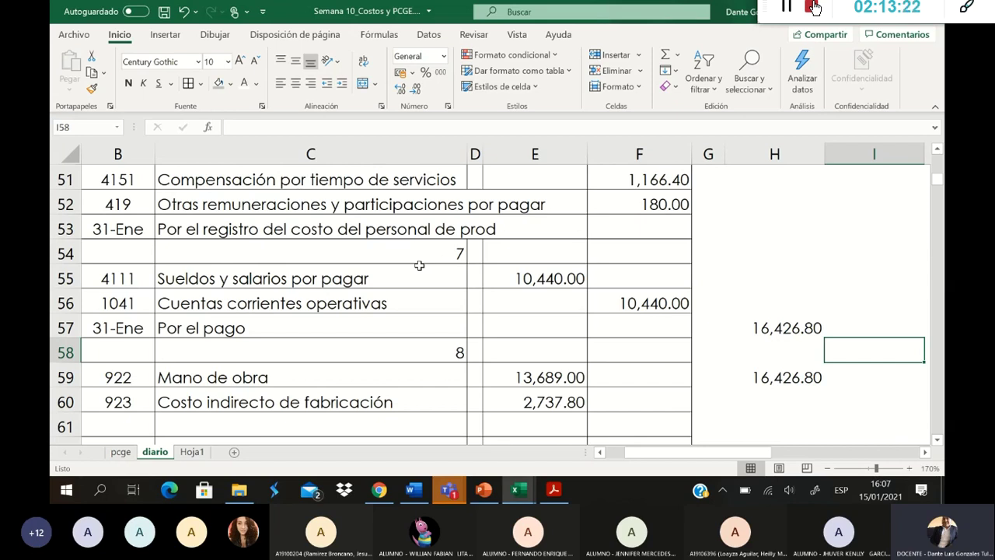
pyautogui.moveTo(757, 277); pyautogui.dragTo(778, 424)
pyautogui.press('Delete')
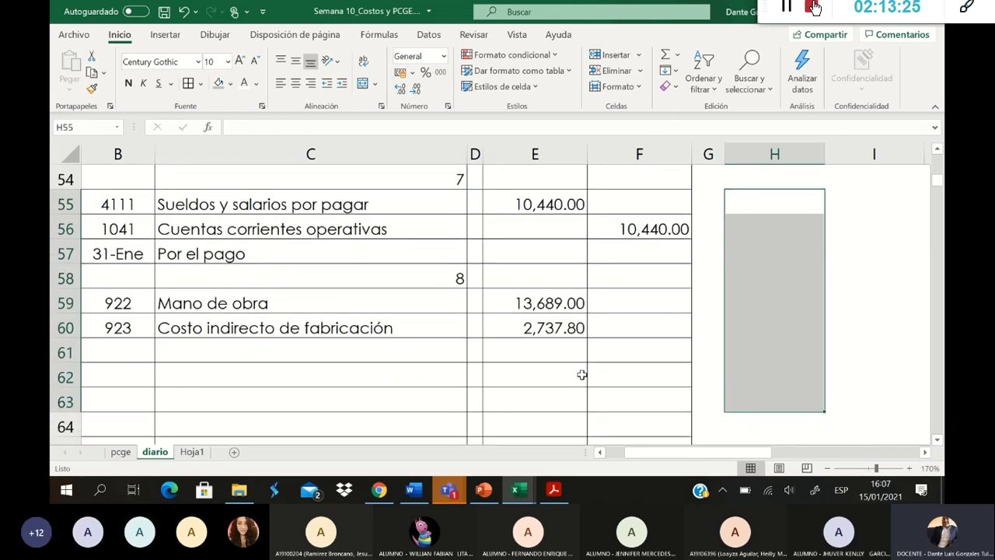
# Step: Enter account code 791 in B61 as the credit line of entry 8
pyautogui.click(110, 358)
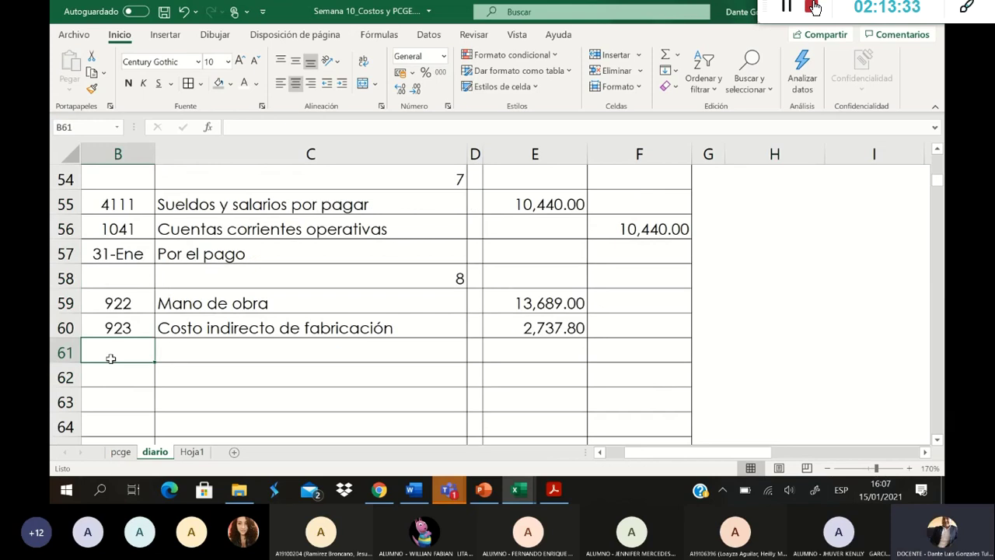
pyautogui.write('791')
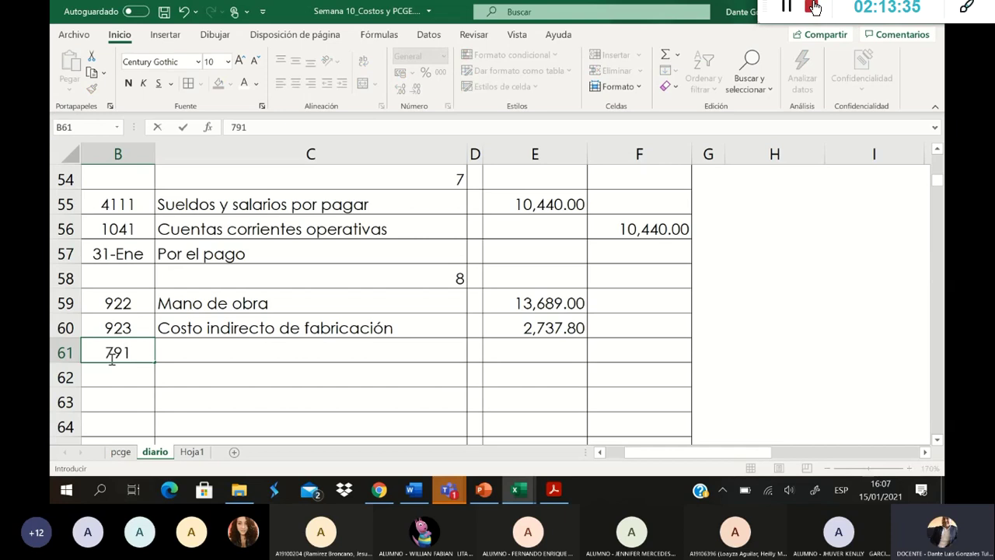
pyautogui.press('Tab')
pyautogui.press('Tab')
pyautogui.press('Tab')
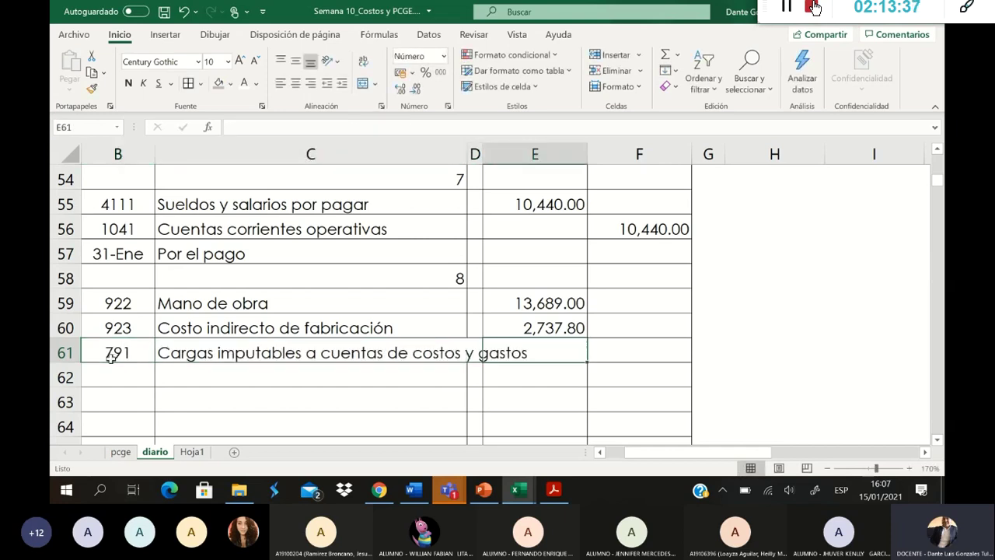
# Step: Calculate the credit for account 791 in F61 by adding the two debits of entry 8 with =E59+E60
pyautogui.press('Tab')
pyautogui.write('=')
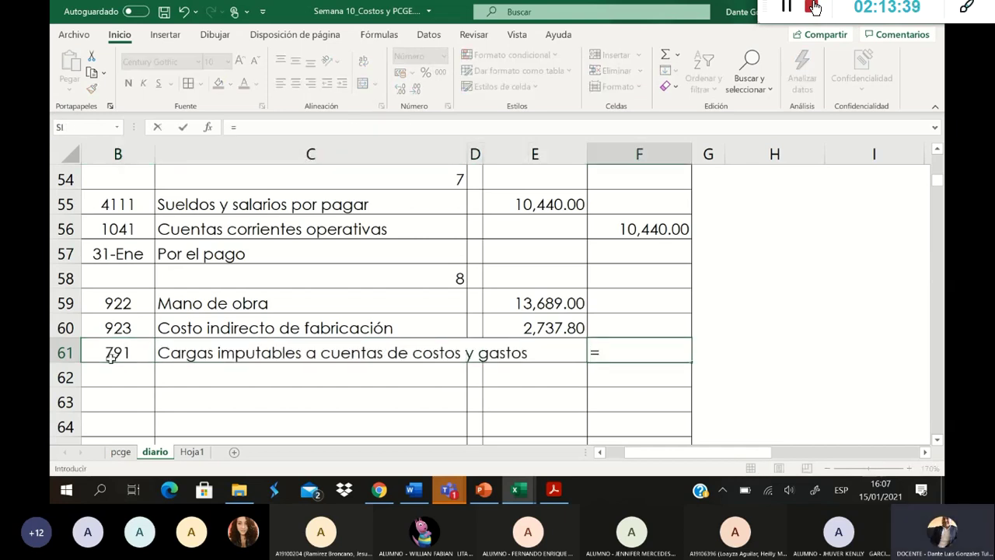
pyautogui.press('Up')
pyautogui.press('Up')
pyautogui.press('Left')
pyautogui.write('+')
pyautogui.press('Up')
pyautogui.press('Left')
pyautogui.press('Return')
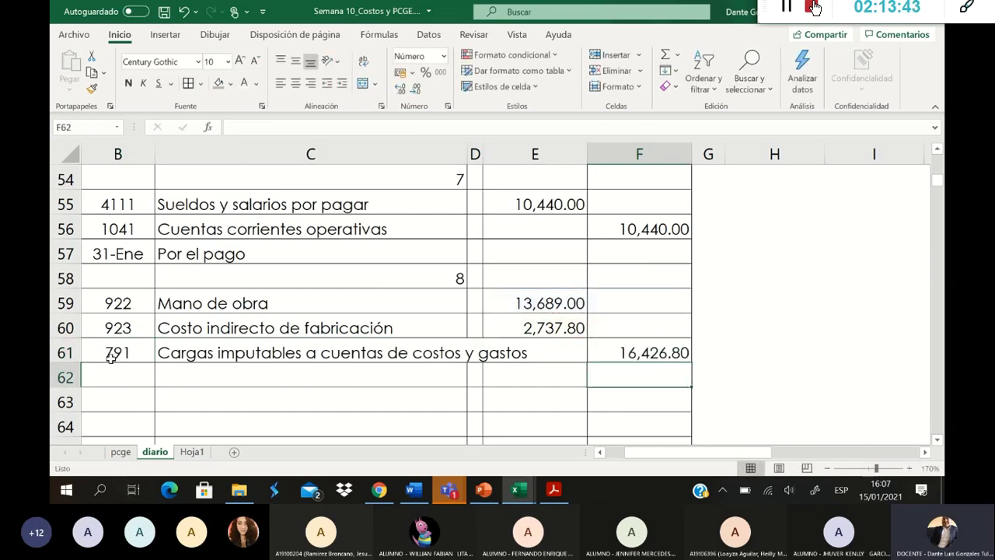
# Step: Date entry 8 by entering 31-01 in B62
pyautogui.press('Left')
pyautogui.press('Left')
pyautogui.press('Left')
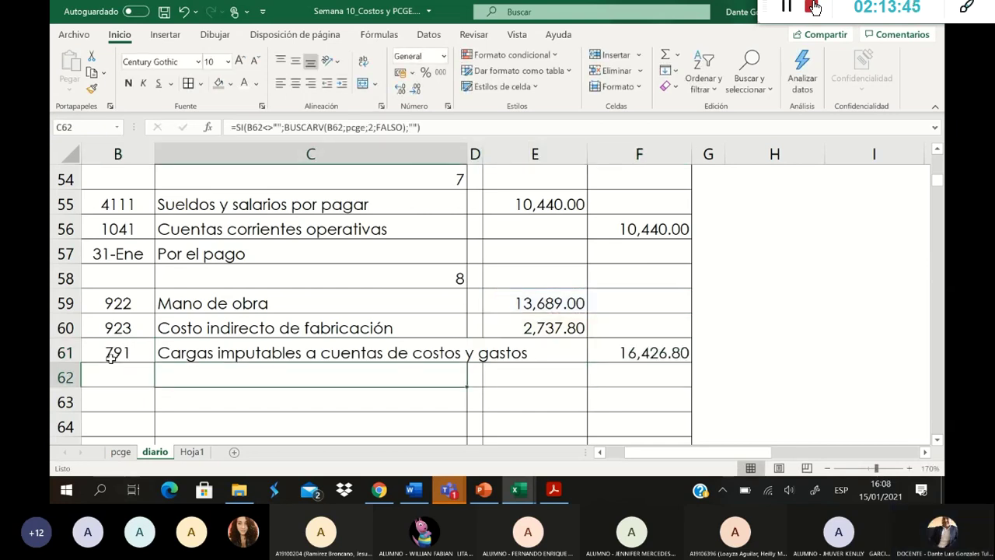
pyautogui.press('Left')
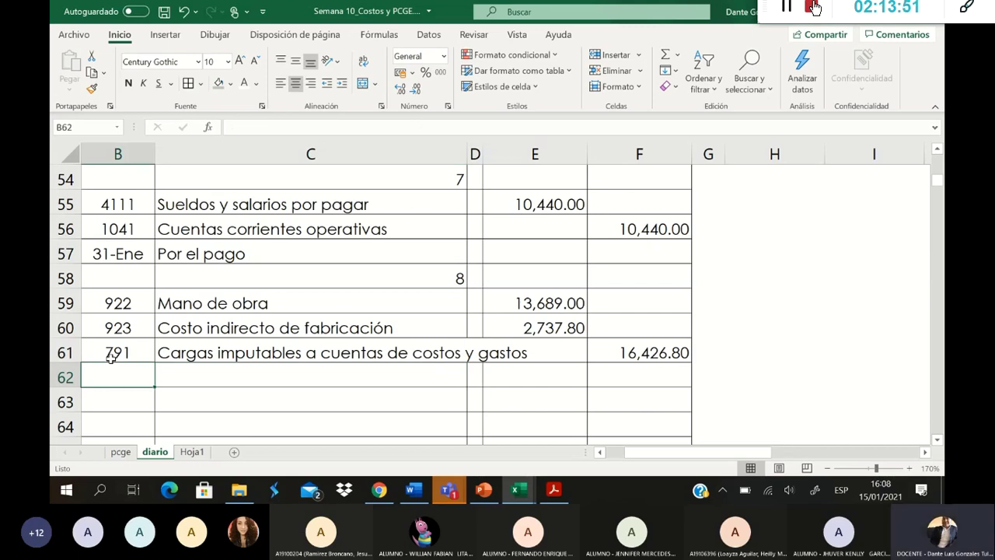
pyautogui.write('31-01')
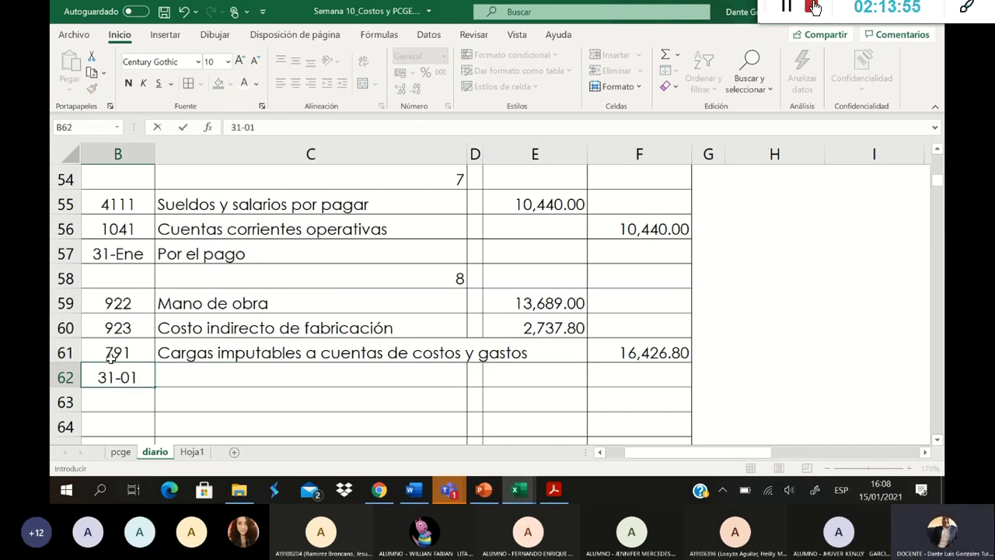
pyautogui.press('Tab')
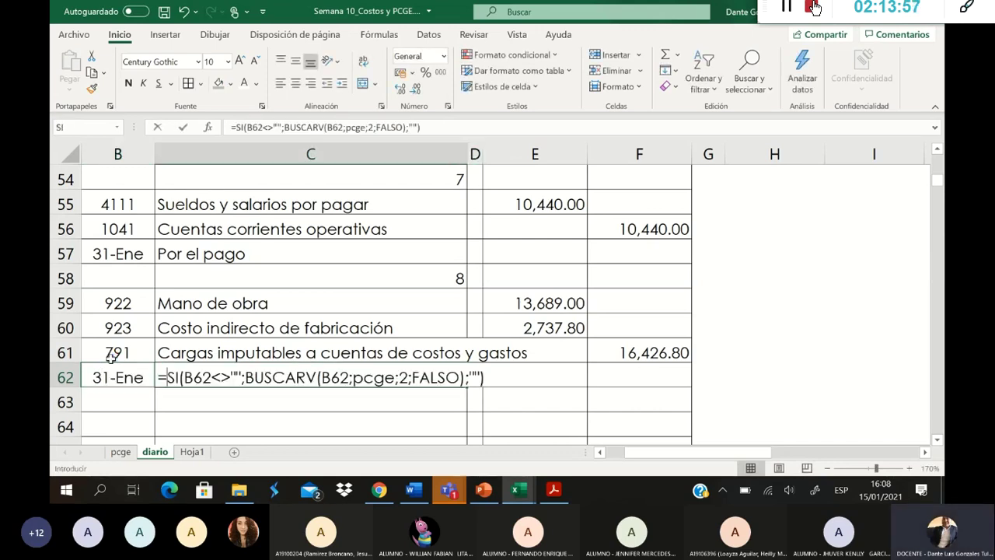
# Step: Write the description "Por el destino del costo del pers de prod" for entry 8 in C62 and save the workbook
pyautogui.write('Por ')
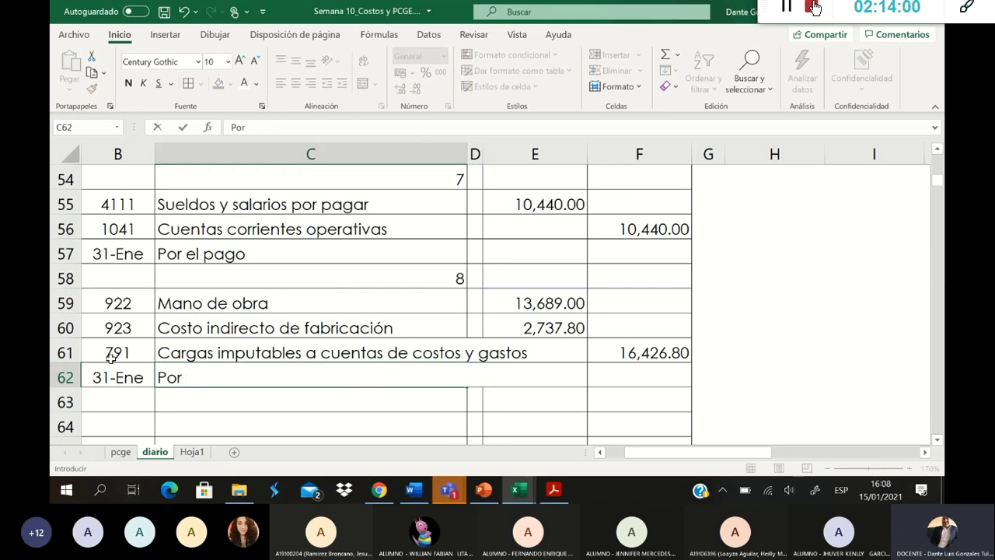
pyautogui.write('el des')
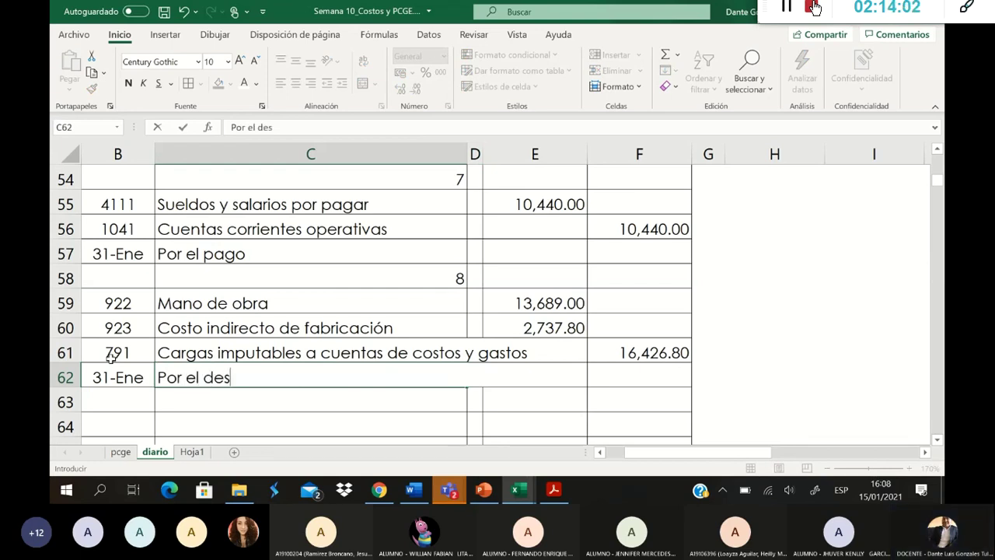
pyautogui.write('tino de ')
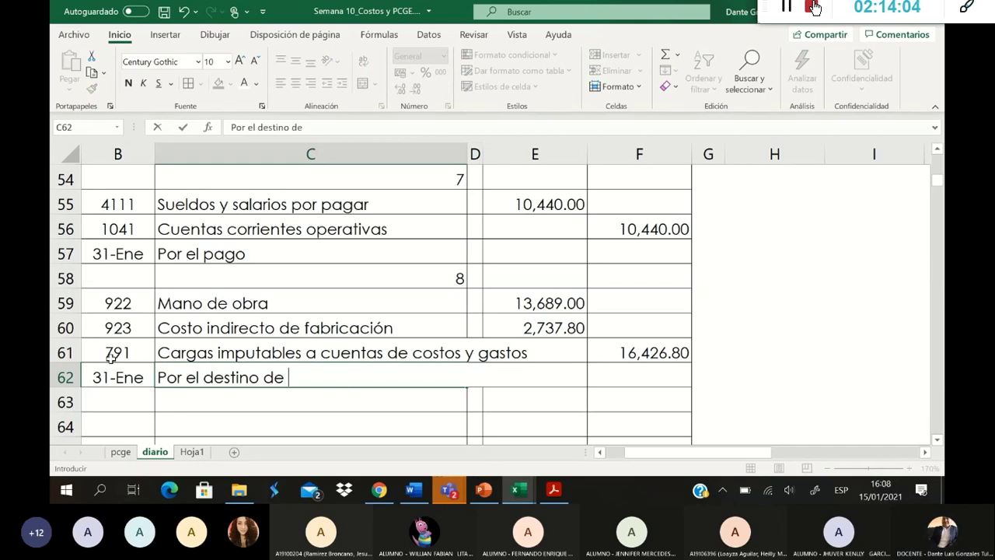
pyautogui.write('l c')
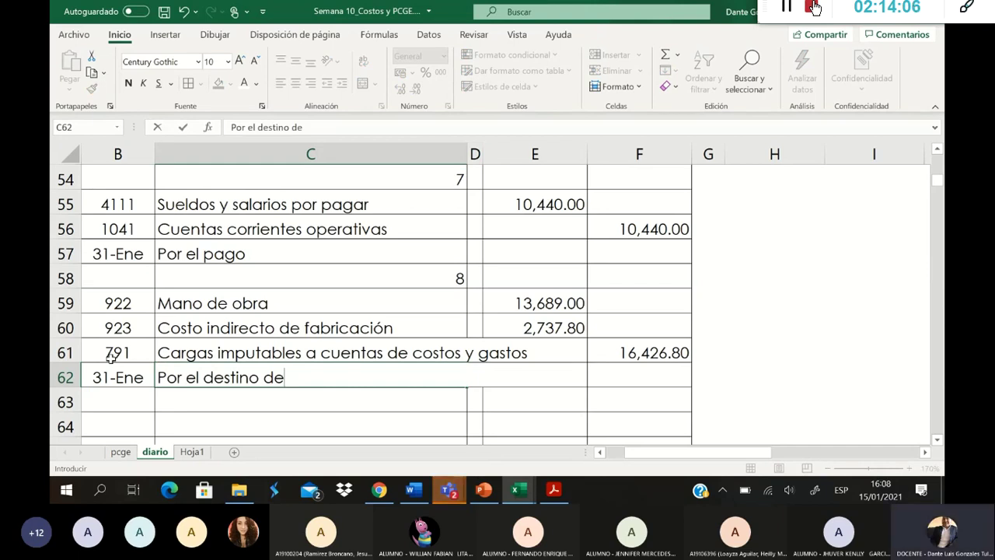
pyautogui.write('osto')
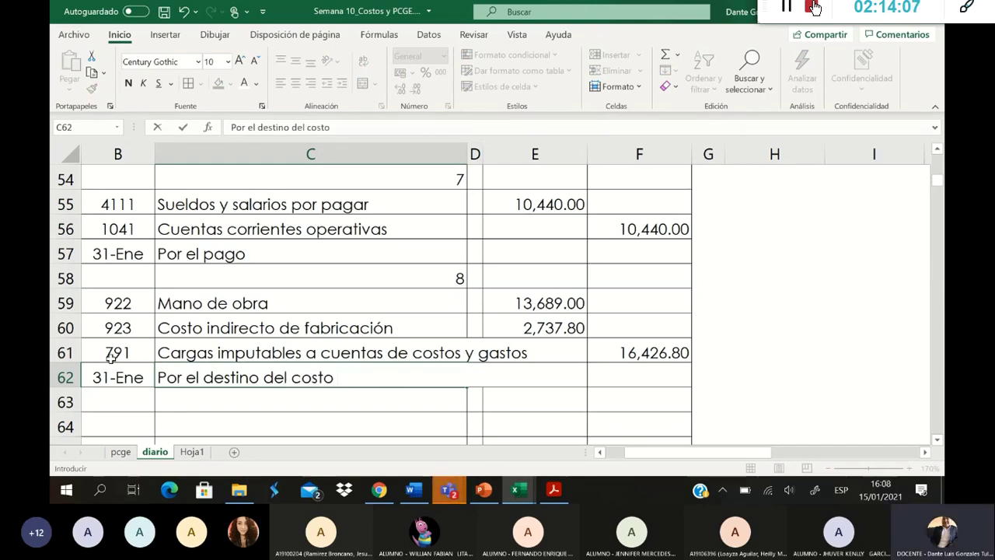
pyautogui.write(' de p')
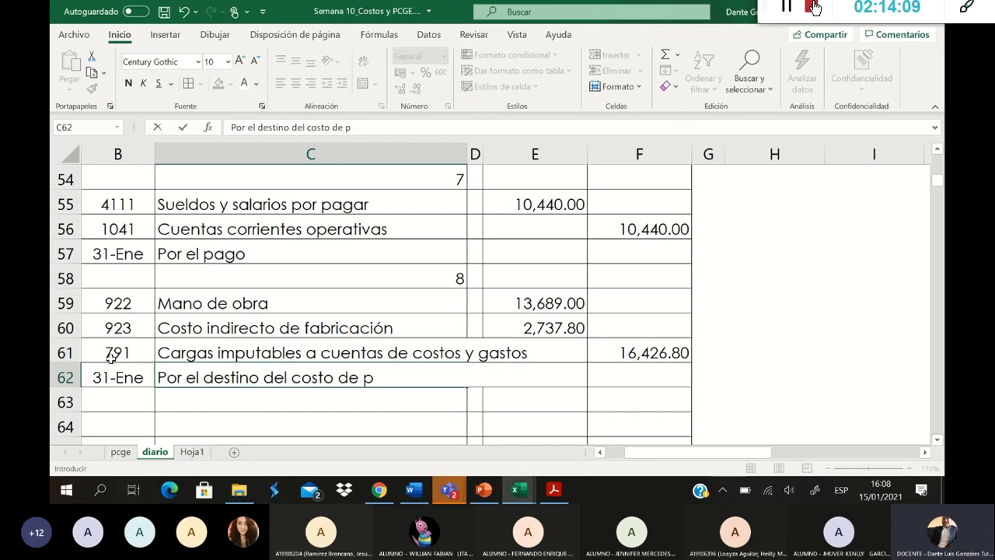
pyautogui.scroll(1, 350, 230)
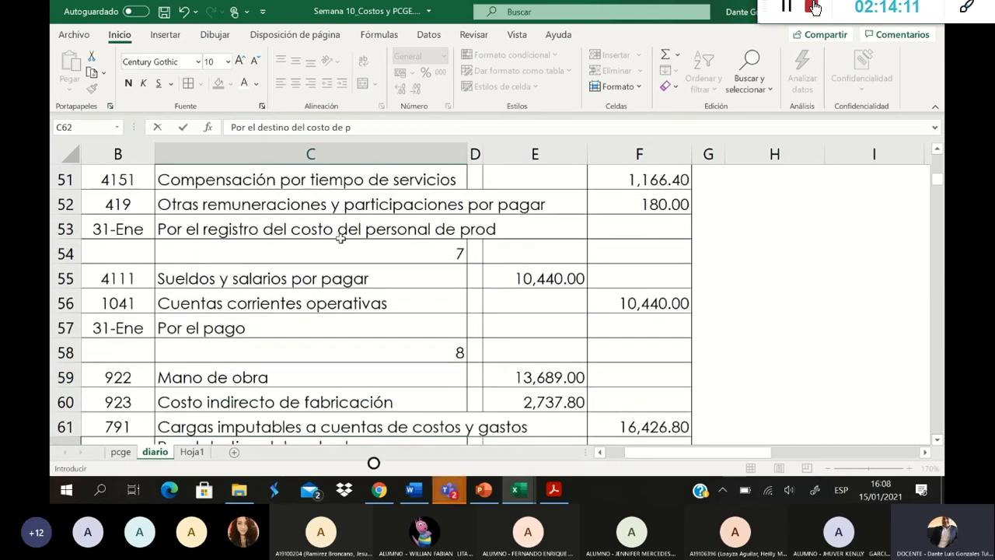
pyautogui.scroll(-2, 350, 230)
pyautogui.click(376, 303)
pyautogui.write('l')
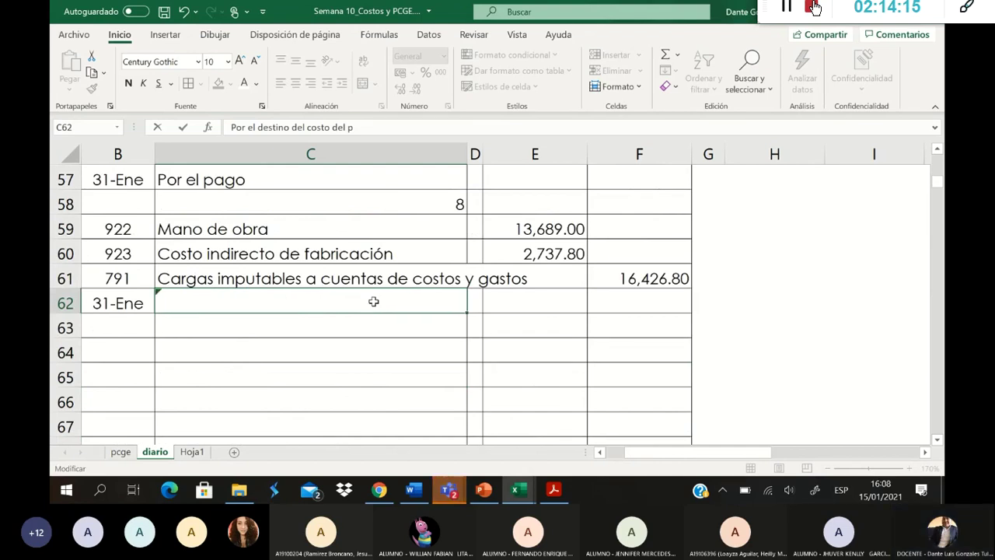
pyautogui.scroll(1, 372, 303)
pyautogui.scroll(1, 370, 292)
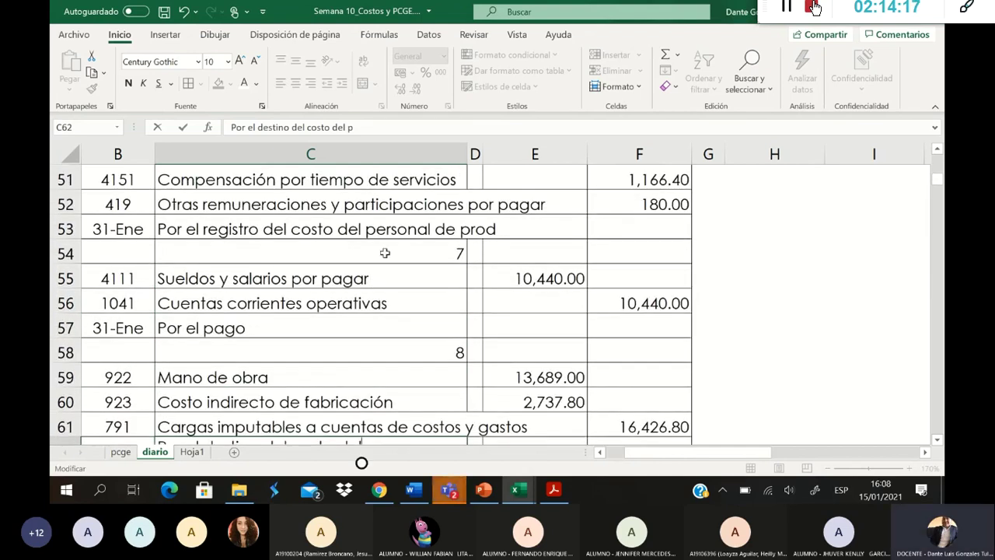
pyautogui.scroll(-1, 399, 257)
pyautogui.scroll(-1, 399, 256)
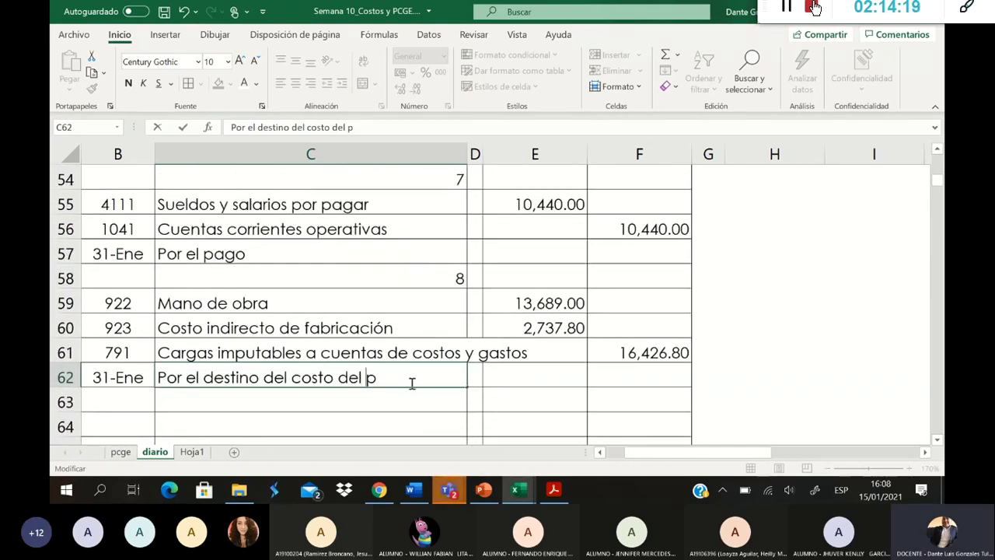
pyautogui.write('r e')
pyautogui.press('BackSpace')
pyautogui.press('BackSpace')
pyautogui.write('er')
pyautogui.press('BackSpace')
pyautogui.write('s de prod')
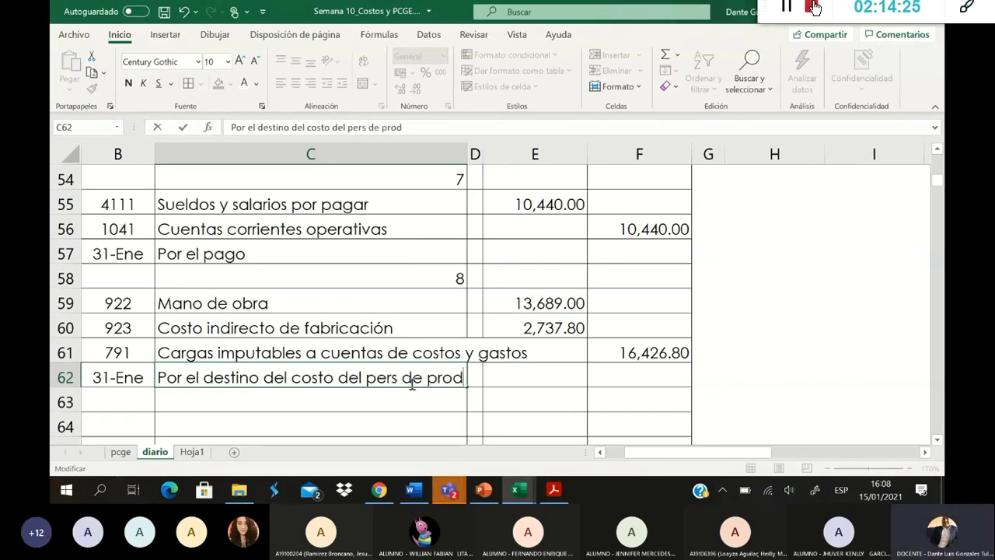
pyautogui.press('Return')
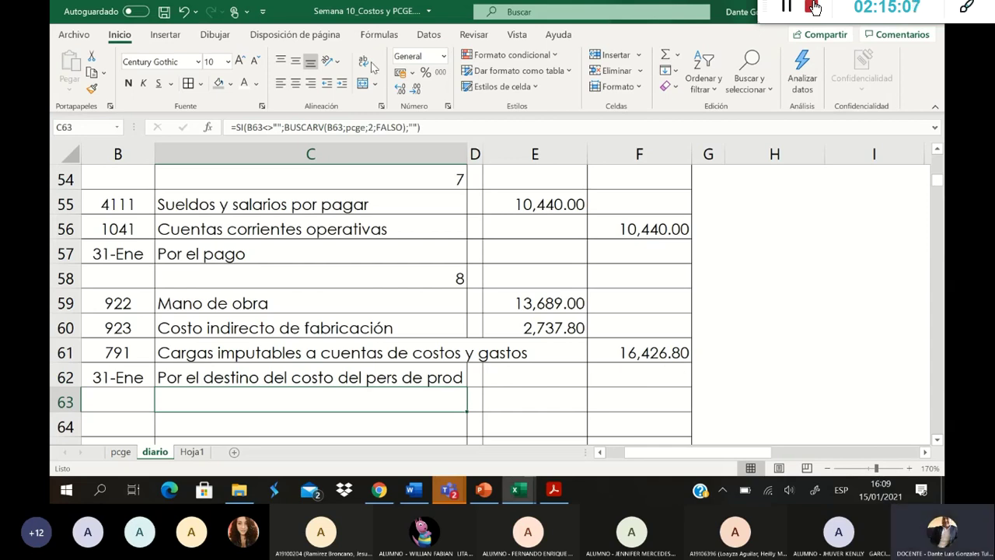
pyautogui.click(163, 13)
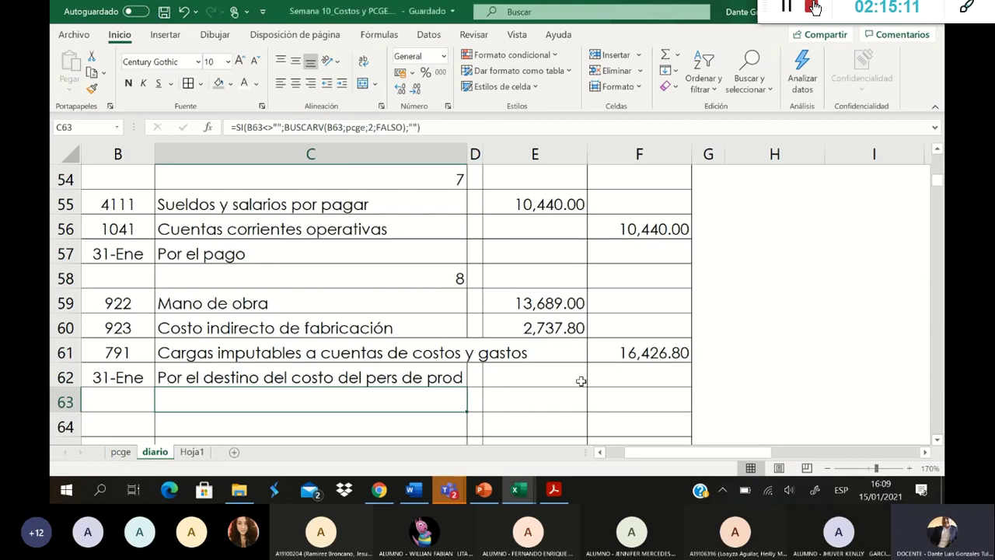
# Step: Number the next journal entry as 9 in C63
pyautogui.scroll(-2, 584, 384)
pyautogui.scroll(1, 584, 384)
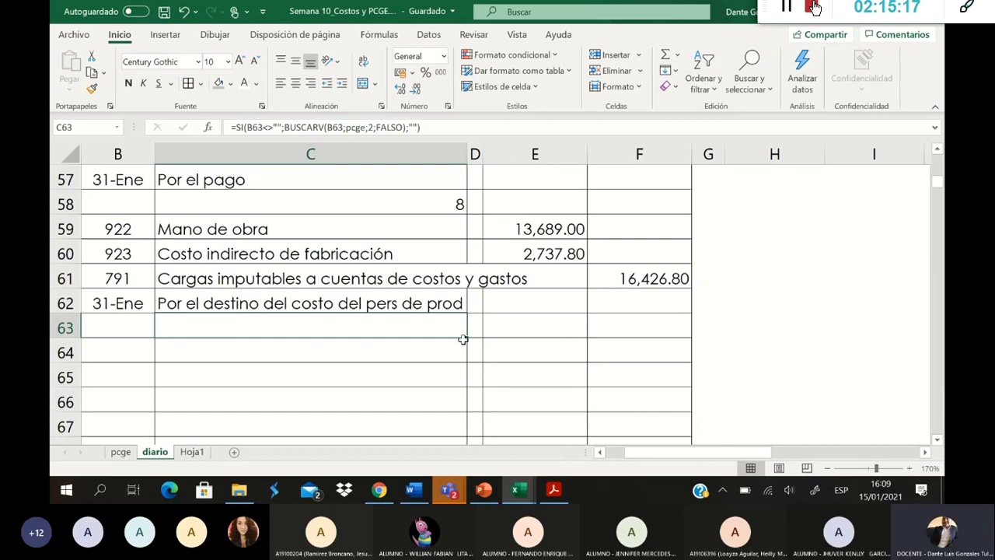
pyautogui.write('9')
pyautogui.press('Return')
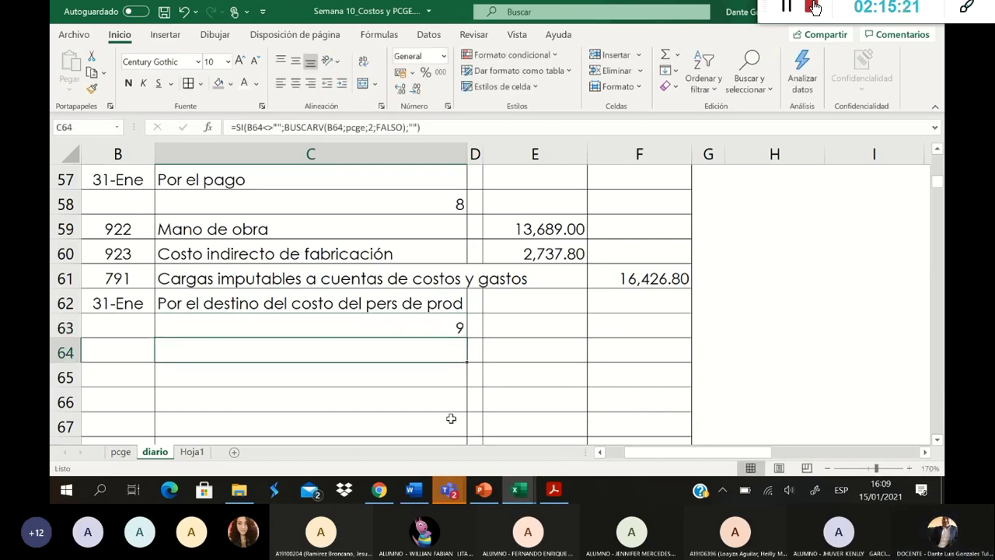
# Step: Review the earlier payroll entries, consult the machinery item of the case in the Word document, and return to the Excel workbook
pyautogui.scroll(2, 451, 419)
pyautogui.scroll(2, 451, 419)
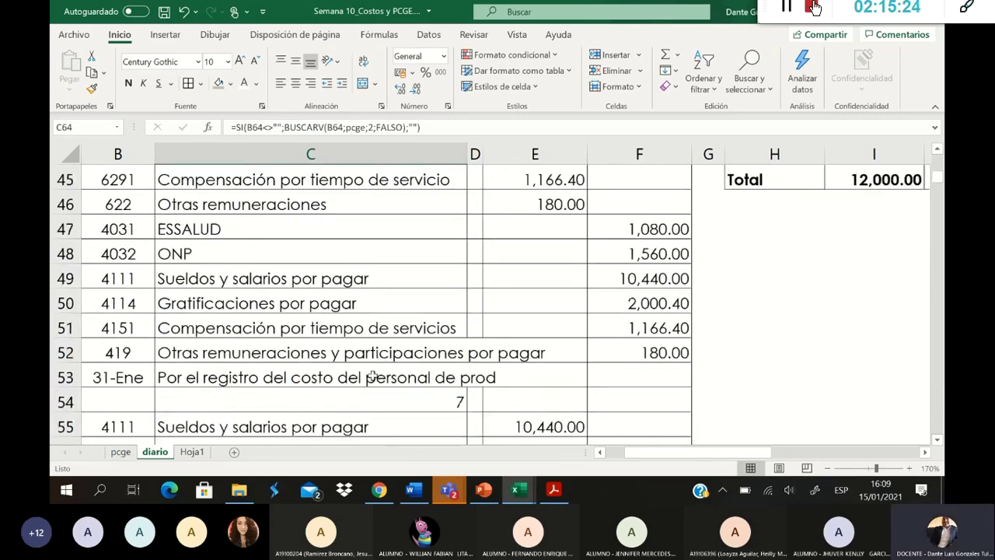
pyautogui.scroll(2, 336, 279)
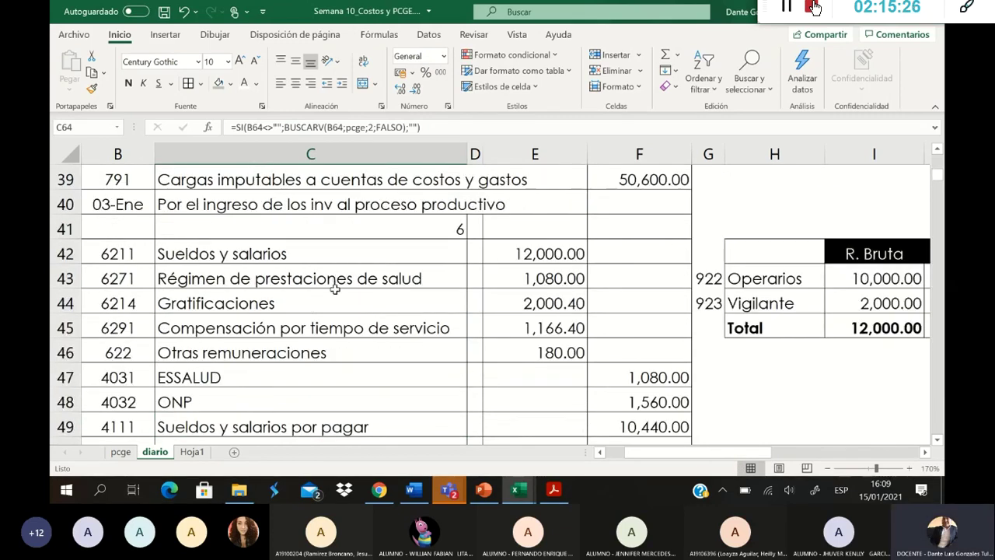
pyautogui.scroll(-5, 336, 284)
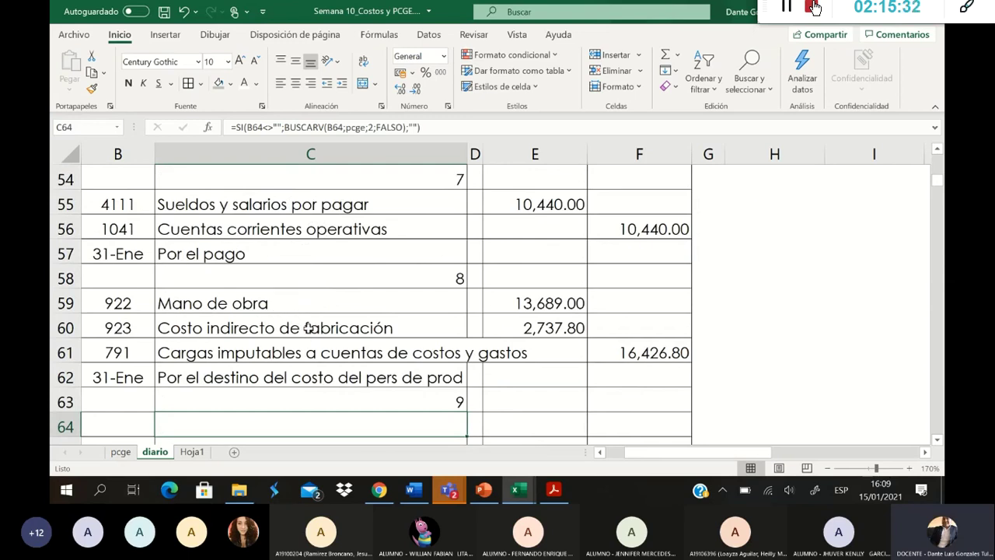
pyautogui.click(419, 490)
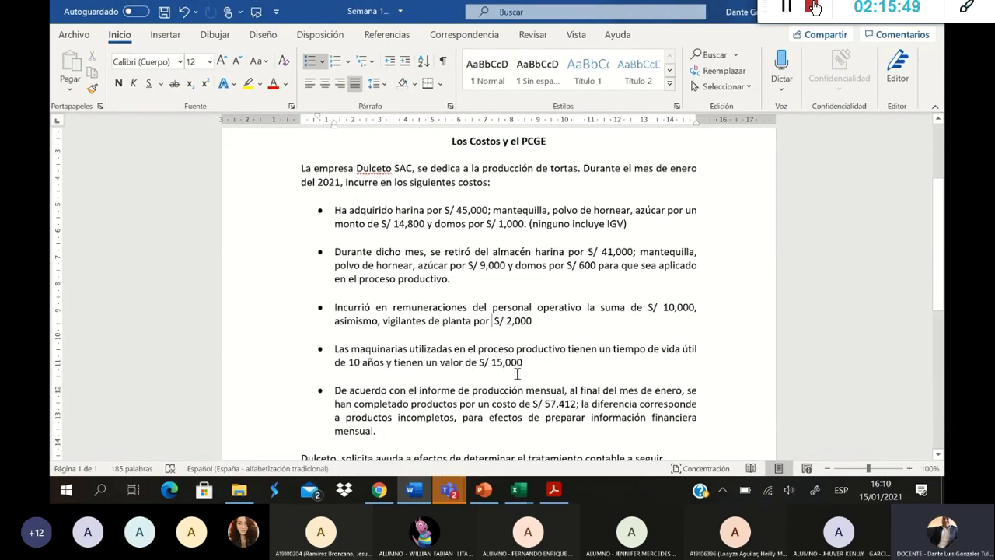
pyautogui.hotkey('alt', 'Tab')
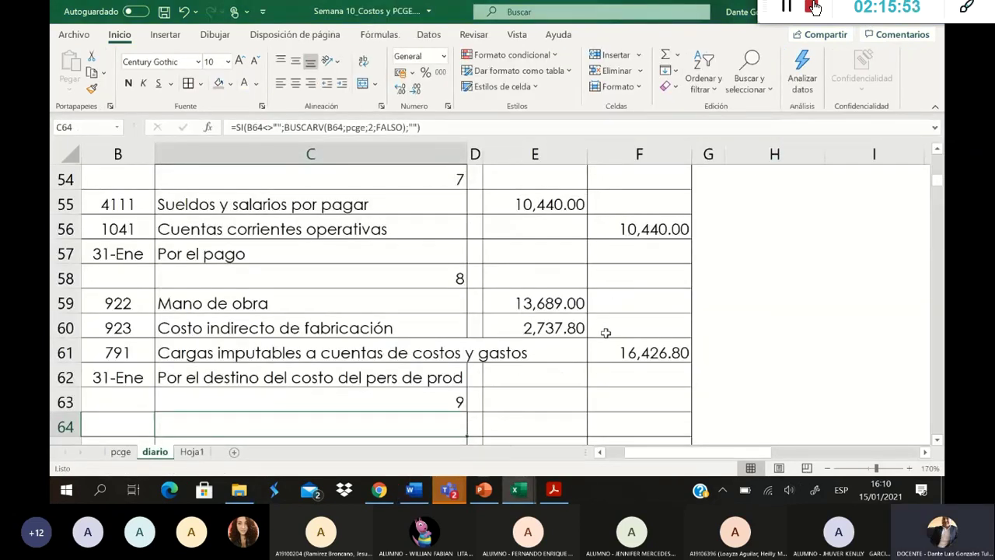
# Step: Check the machinery item in the Word case, then return to Excel and enter "Valor de ad" in H58 with 30000 in I58
pyautogui.scroll(-1, 622, 311)
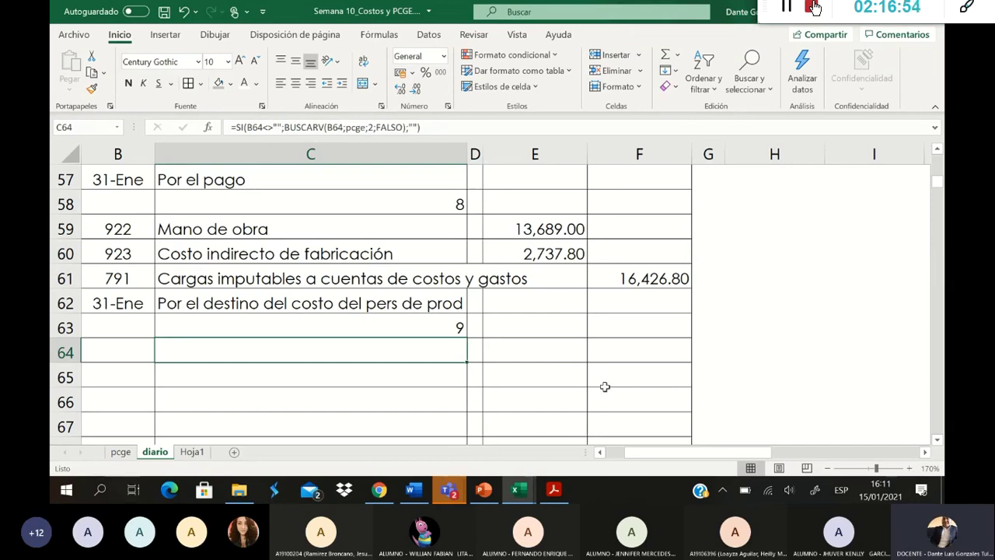
pyautogui.scroll(2, 801, 249)
pyautogui.scroll(-1, 799, 251)
pyautogui.moveTo(766, 453); pyautogui.dragTo(785, 453)
pyautogui.click(742, 282)
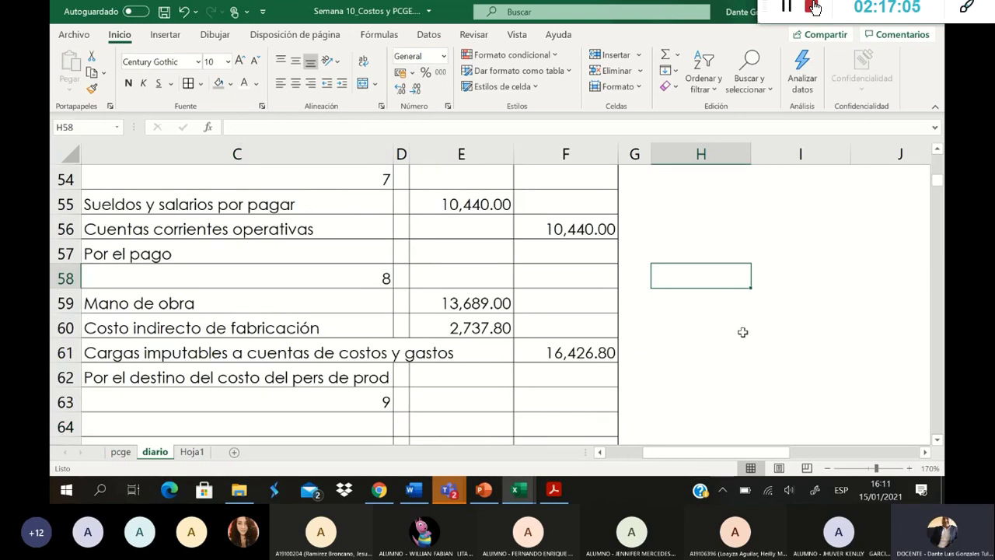
pyautogui.click(425, 491)
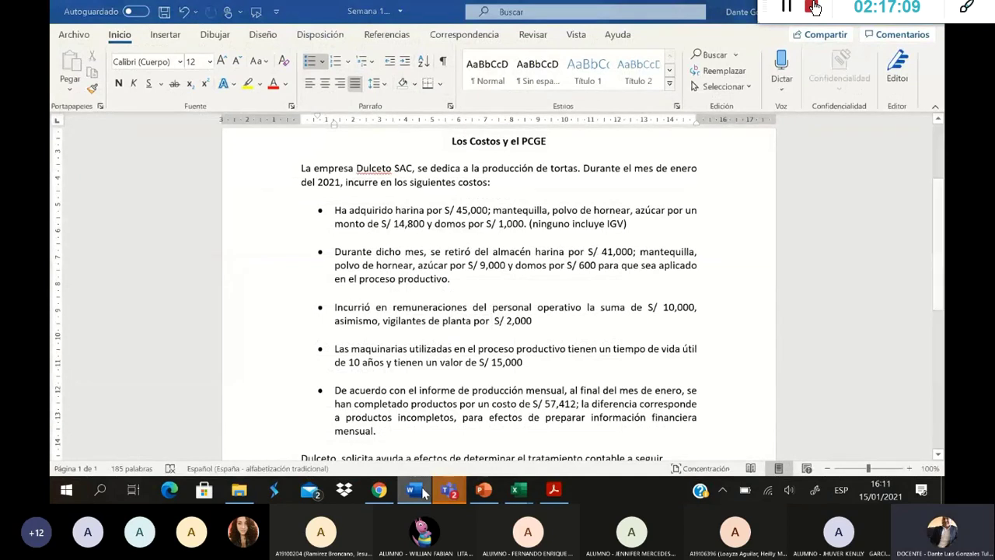
pyautogui.click(424, 491)
pyautogui.write('Valor de ad')
pyautogui.press('Tab')
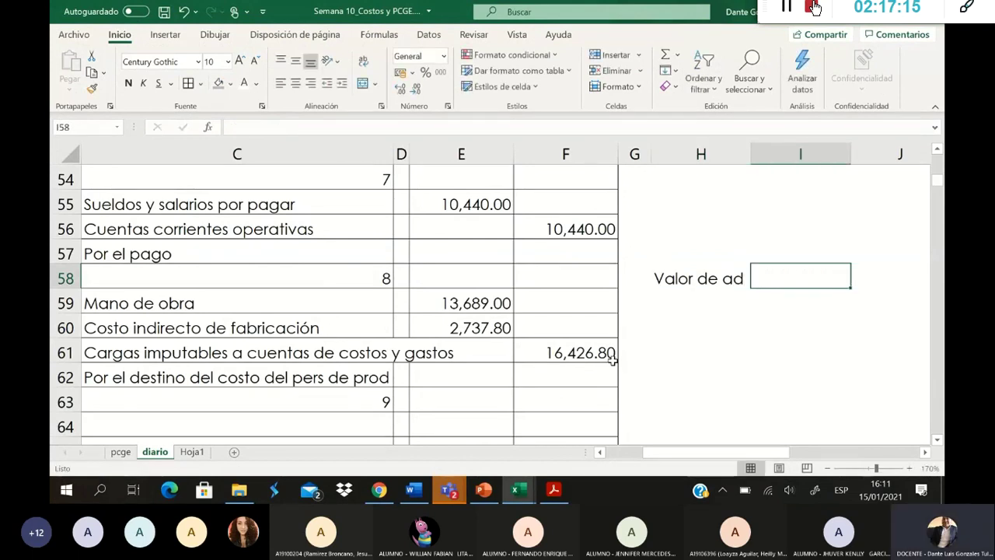
pyautogui.write('30000')
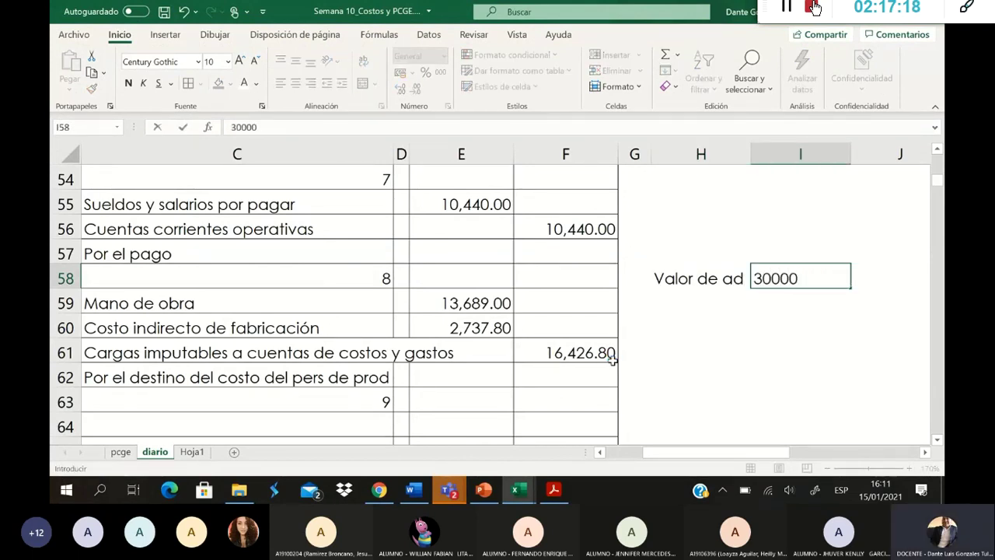
pyautogui.press('Return')
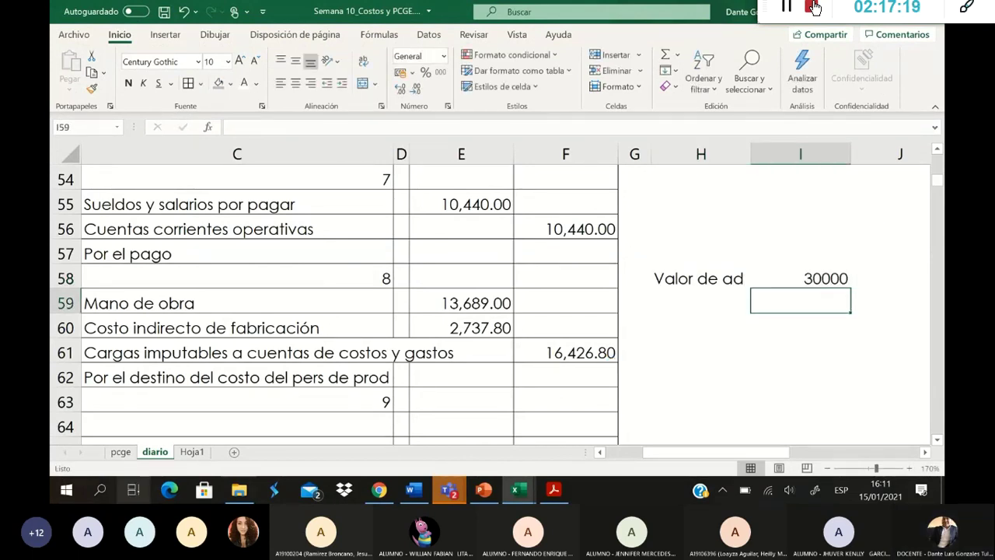
# Step: Recheck the machinery's useful life in Word and enter "Tiempo de vida útil" in H59 with "10 años" in I59
pyautogui.click(714, 300)
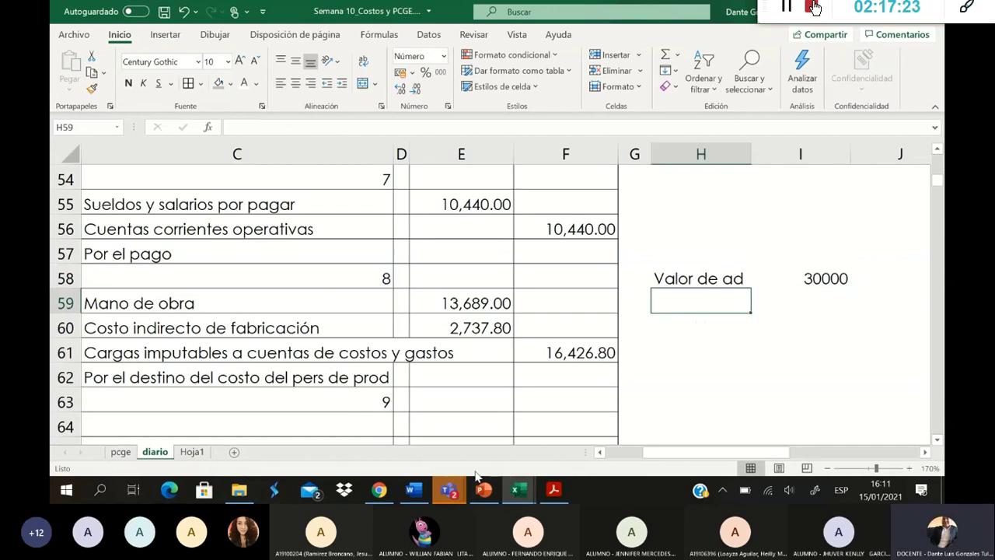
pyautogui.click(415, 490)
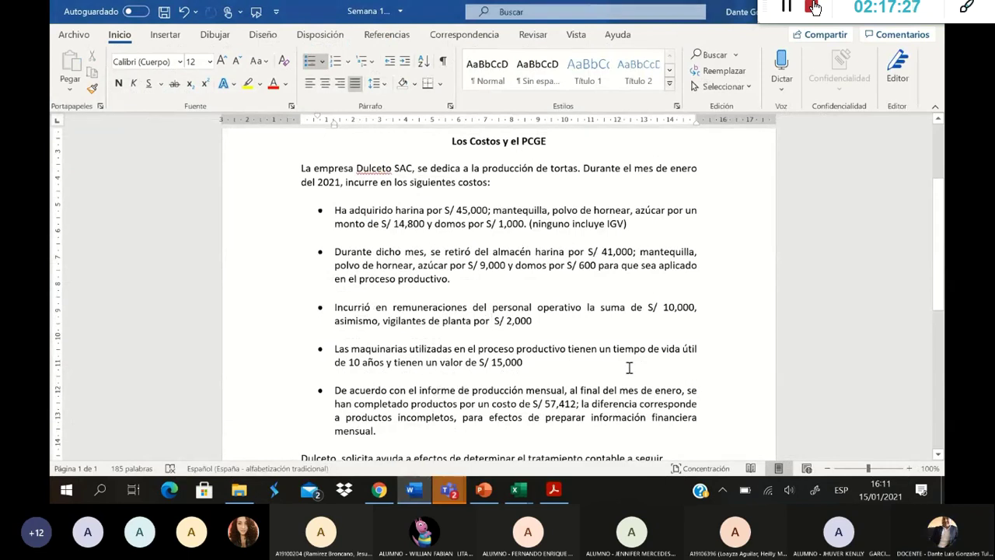
pyautogui.hotkey('alt', 'Tab')
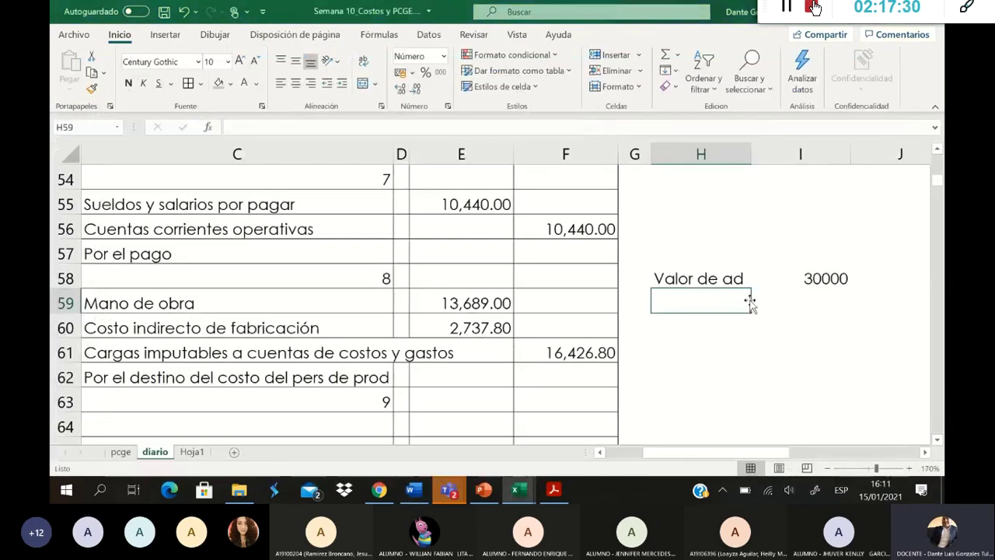
pyautogui.write('Tiempo de vida ')
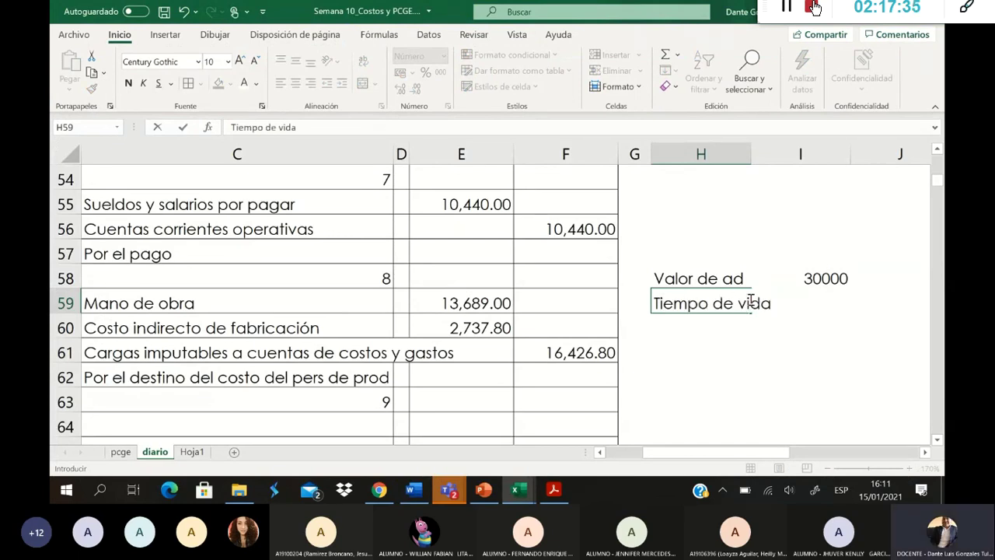
pyautogui.write('útil')
pyautogui.press('Tab')
pyautogui.press('Tab')
pyautogui.press('Left')
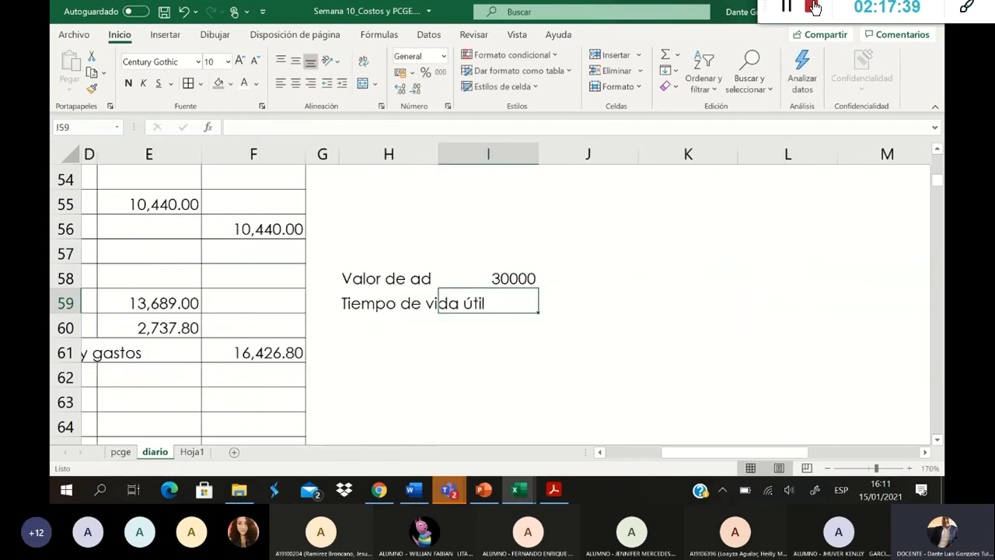
pyautogui.write('10')
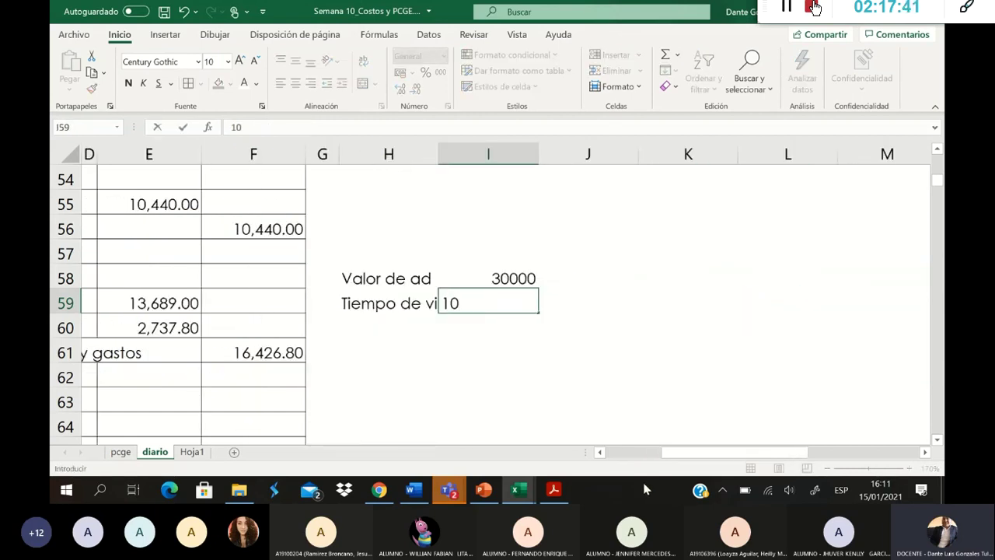
pyautogui.write(' años')
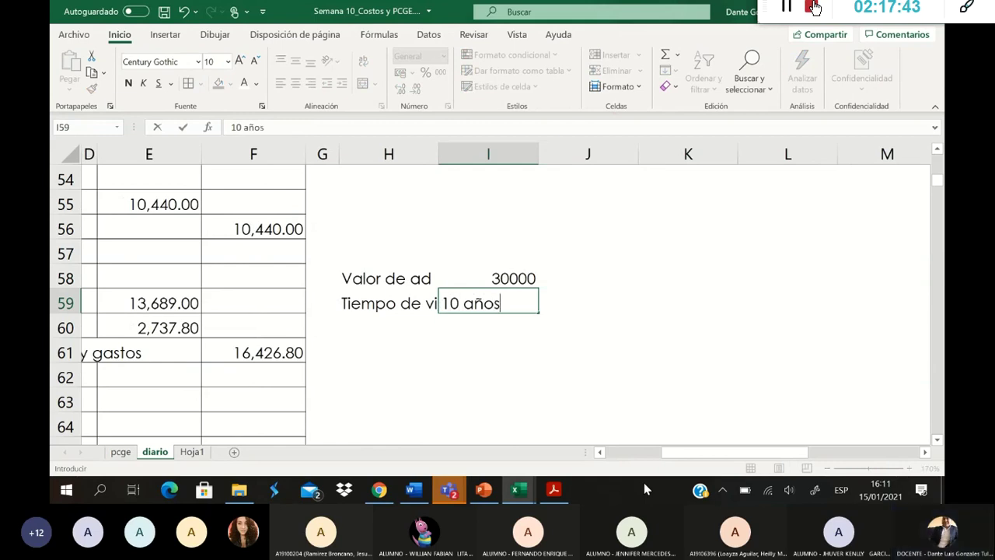
pyautogui.press('Return')
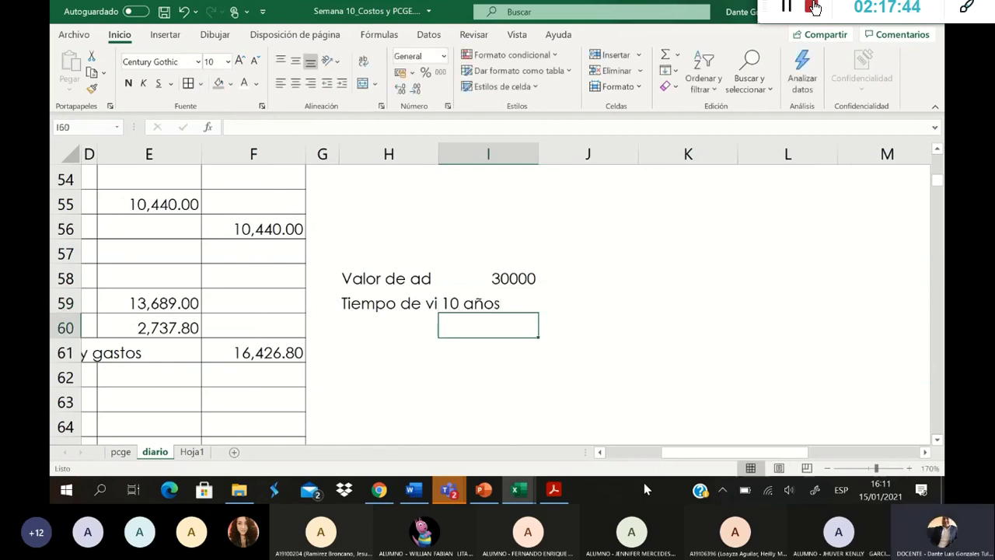
# Step: Right-align the "10 años" value in I59 and move the values in I58:I59 to J58:J59
pyautogui.click(529, 299)
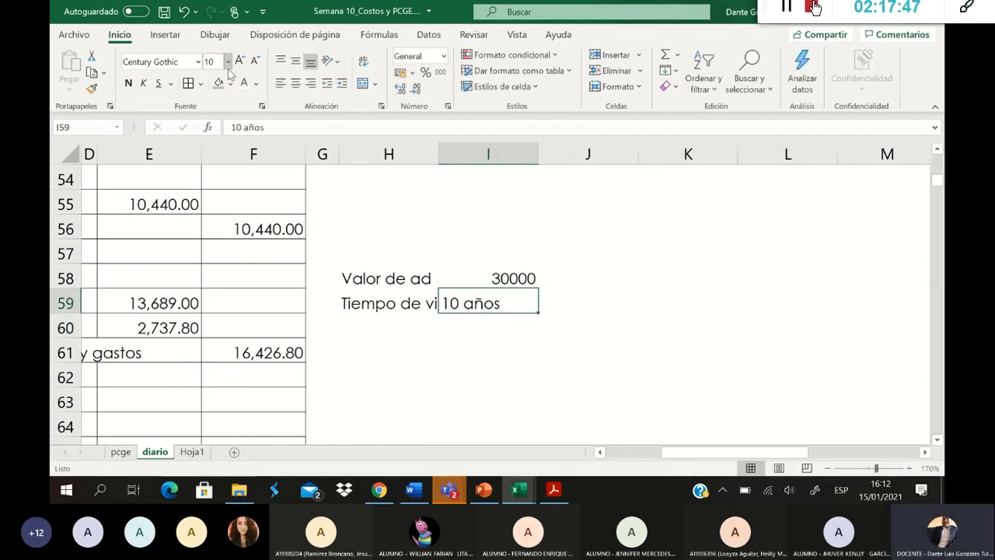
pyautogui.click(310, 82)
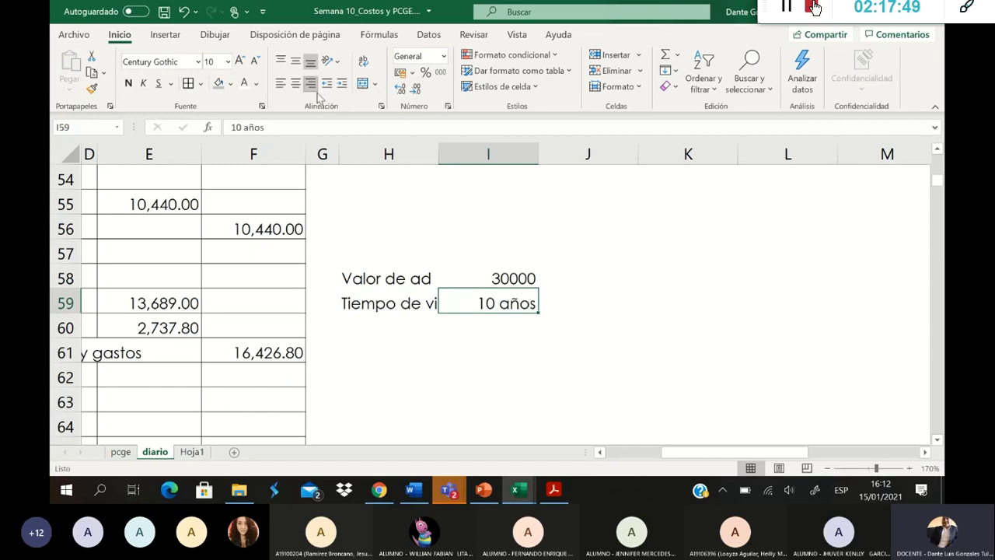
pyautogui.click(412, 420)
pyautogui.moveTo(508, 278); pyautogui.dragTo(504, 302)
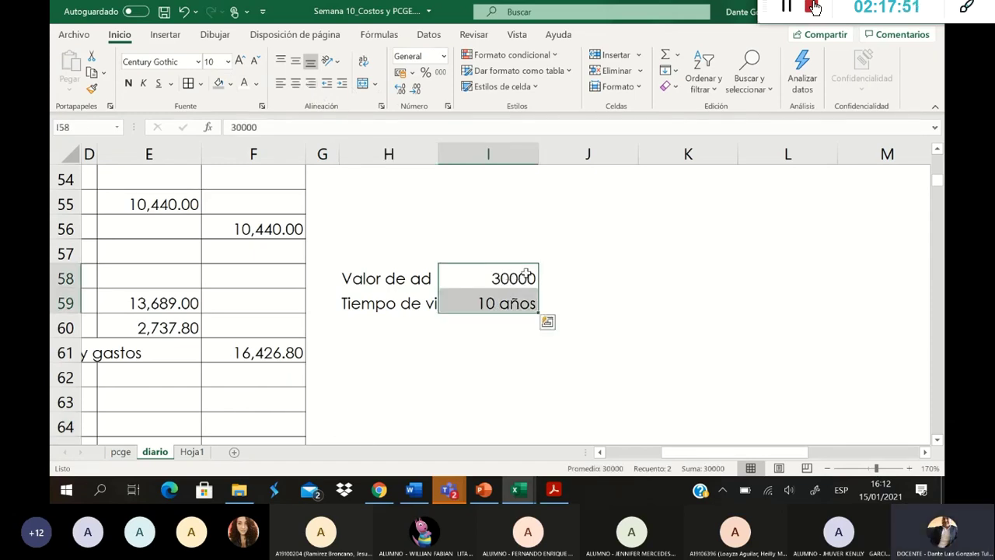
pyautogui.moveTo(528, 264); pyautogui.dragTo(570, 270)
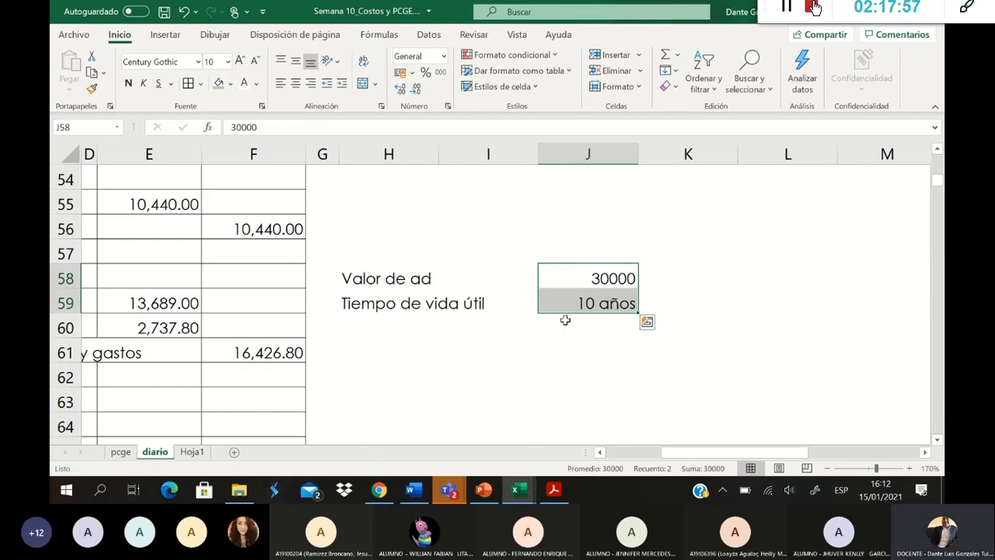
# Step: Enter the 10% depreciation rate in K59, beside the useful life of the machinery
pyautogui.click(649, 304)
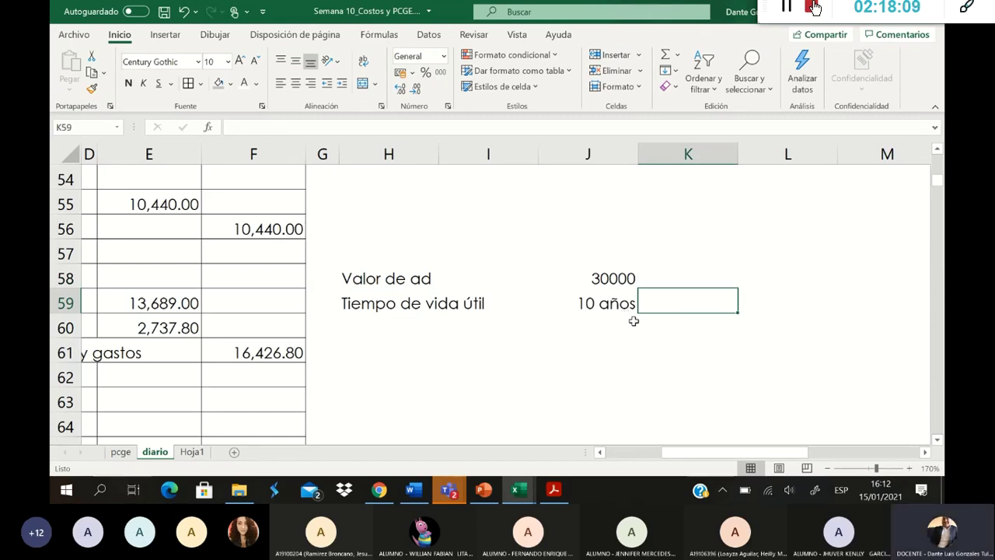
pyautogui.write('10')
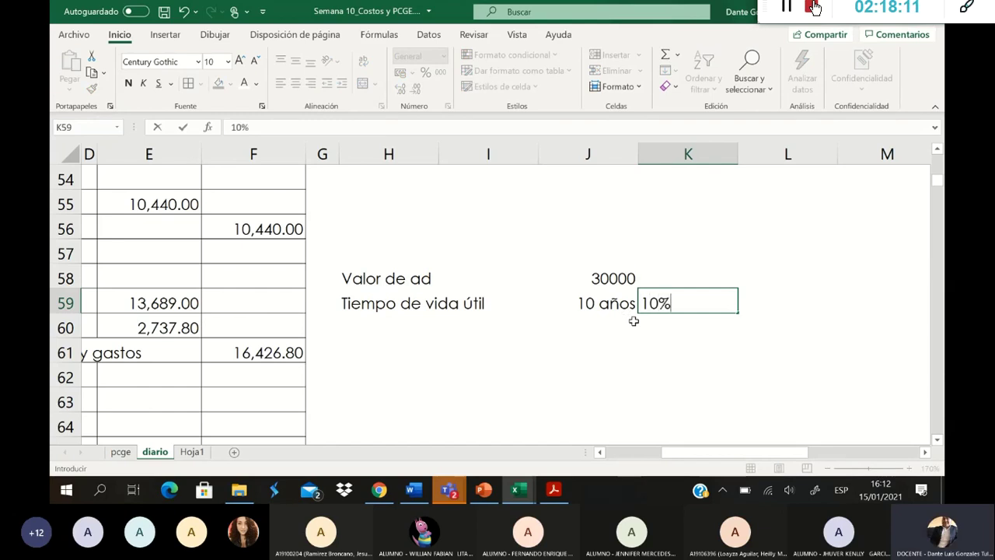
pyautogui.write('%')
pyautogui.press('Return')
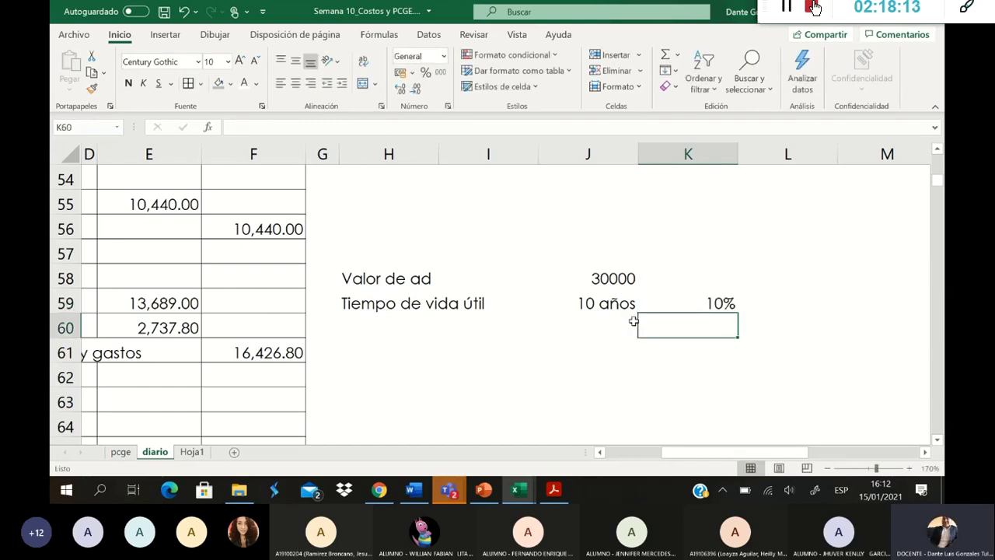
# Step: Label the depreciation row "Máquina" in H61 and add the column heading "Anual" in I60
pyautogui.click(427, 356)
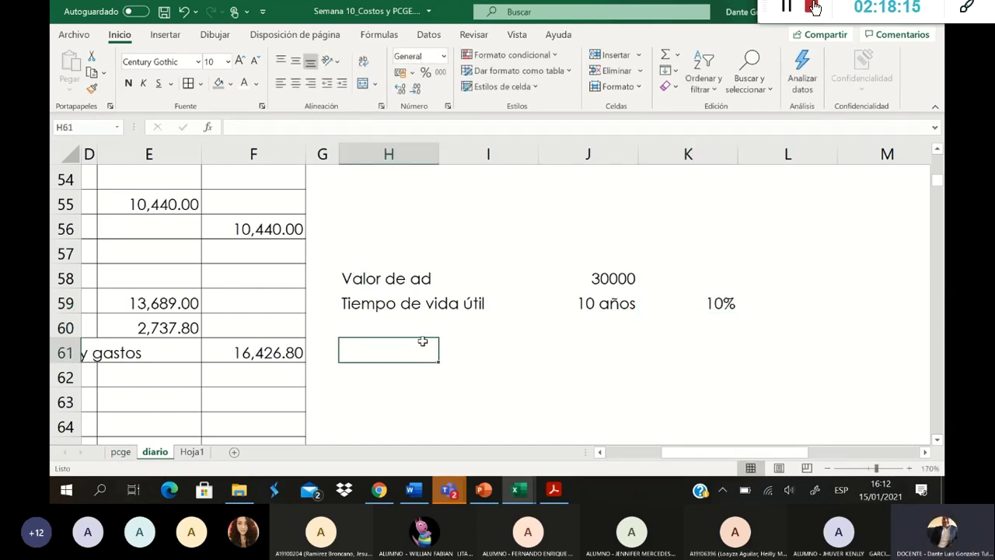
pyautogui.write('Maquina')
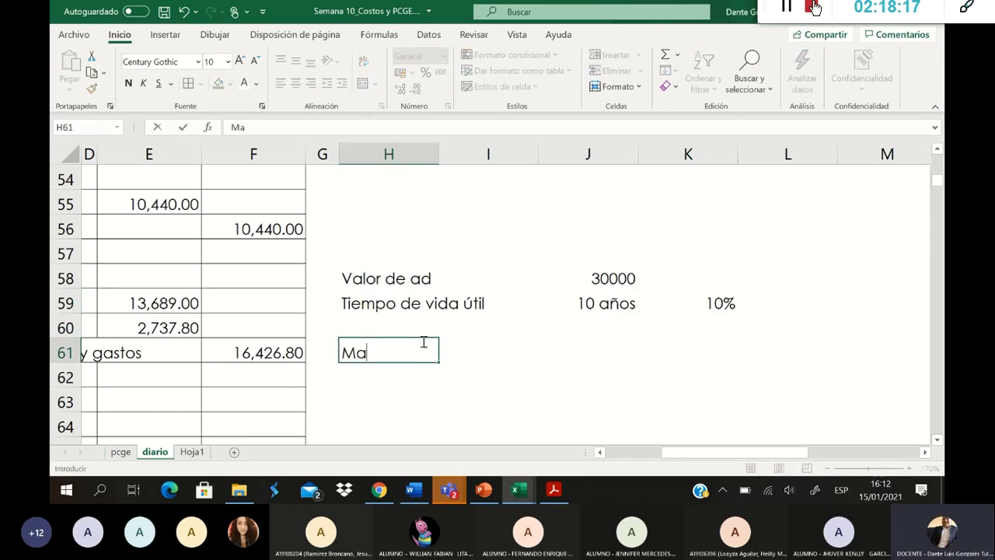
pyautogui.press('BackSpace')
pyautogui.press('BackSpace')
pyautogui.press('BackSpace')
pyautogui.press('BackSpace')
pyautogui.press('BackSpace')
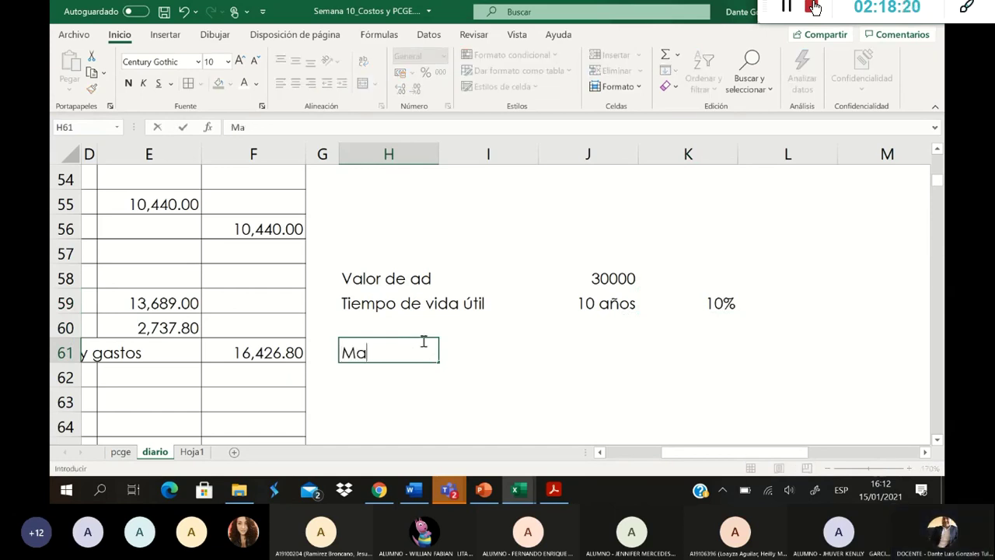
pyautogui.write('áquin')
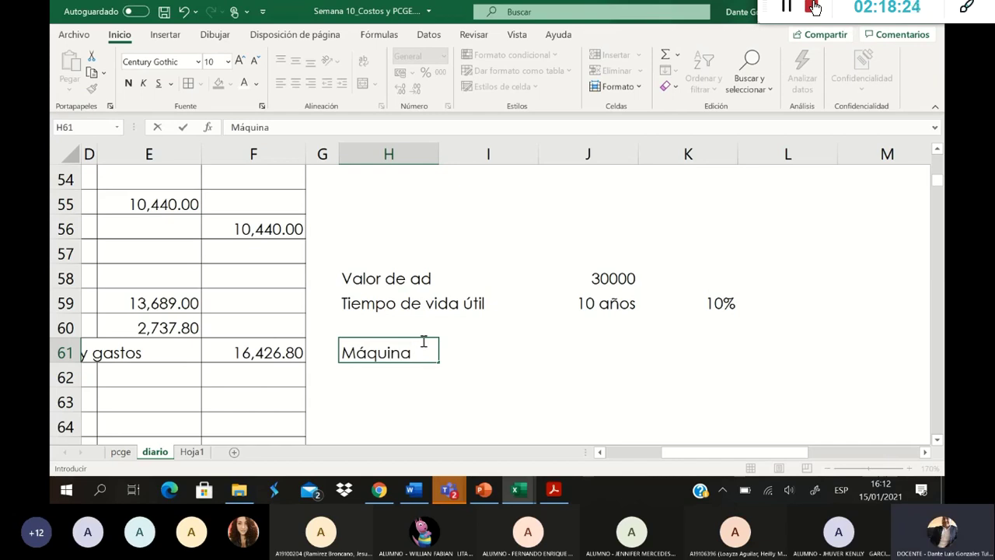
pyautogui.press('Tab')
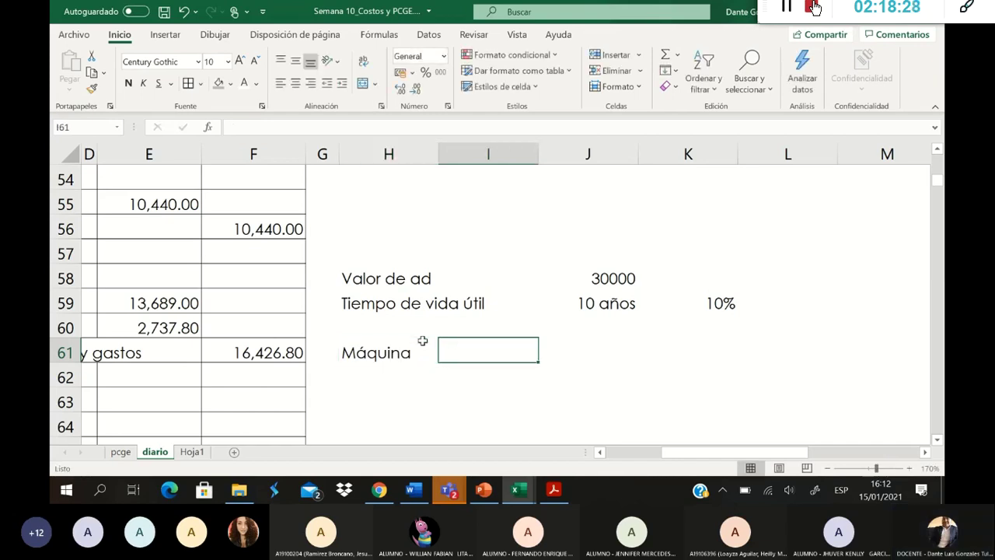
pyautogui.press('Up')
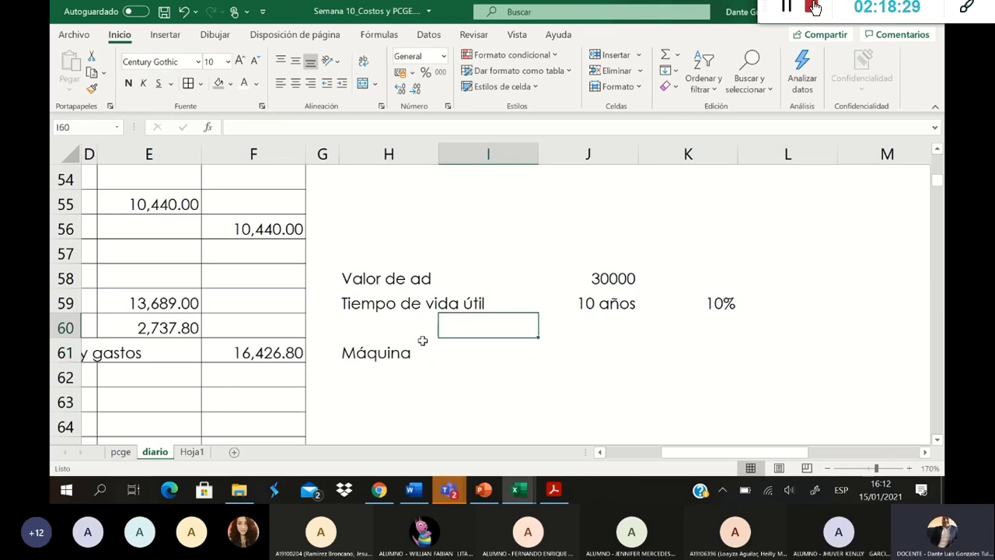
pyautogui.write('Anual')
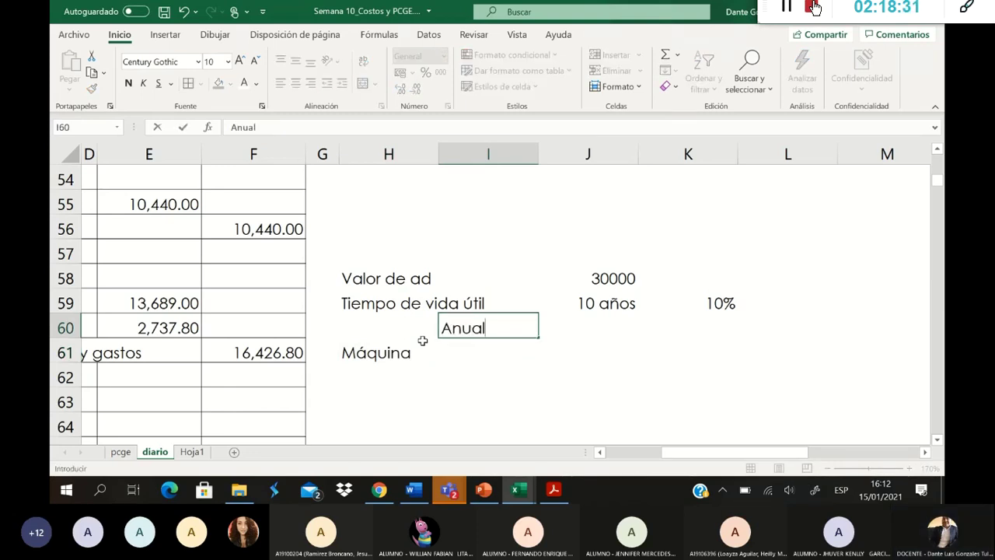
pyautogui.press('Return')
# Step: Calculate the machine's annual depreciation in I61 with the formula =J58*K59
pyautogui.write('=')
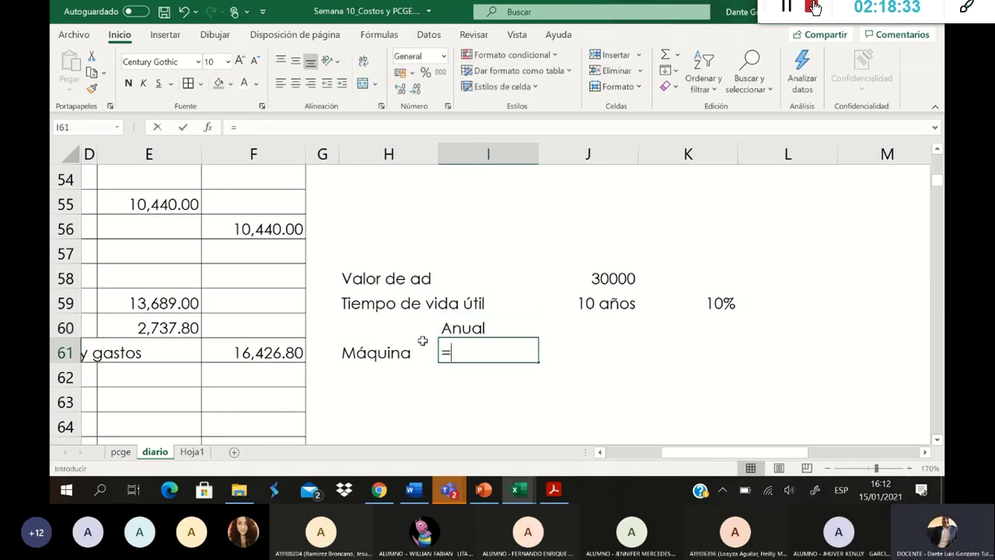
pyautogui.click(626, 279)
pyautogui.write('*')
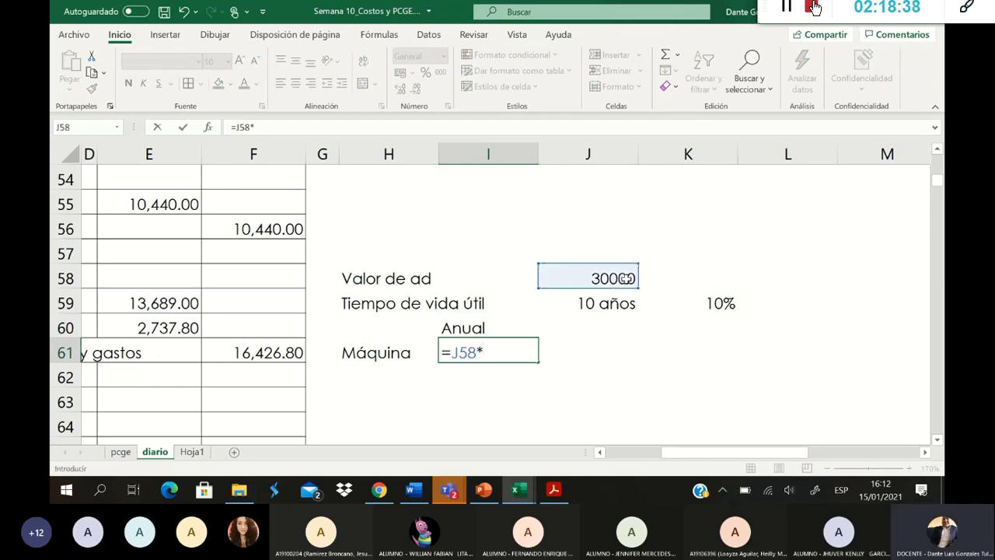
pyautogui.click(709, 308)
pyautogui.press('Return')
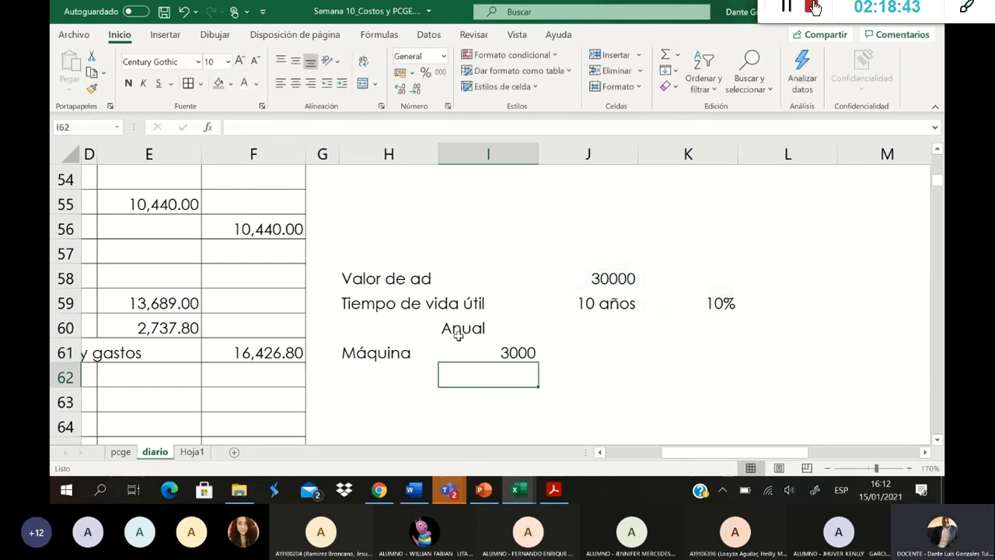
pyautogui.click(523, 354)
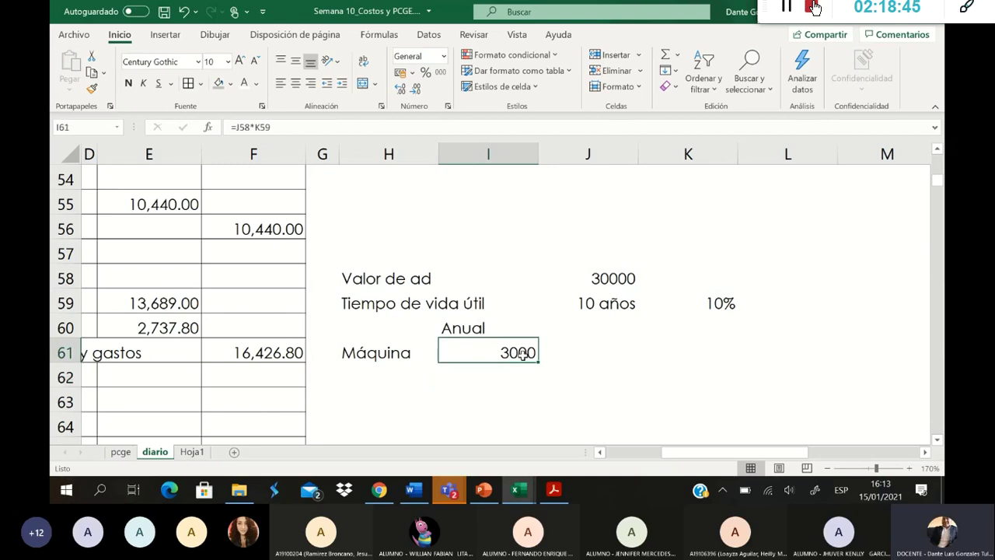
pyautogui.click(581, 331)
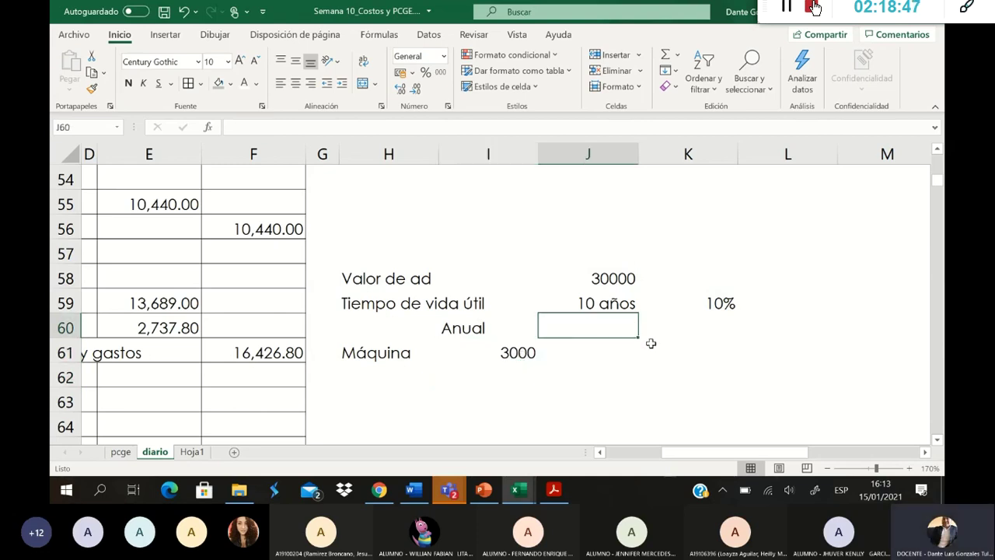
# Step: Add a "Mensual" heading in J60 and calculate the machine's monthly depreciation in J61 as the annual amount divided by 12
pyautogui.write('Mensual')
pyautogui.press('Return')
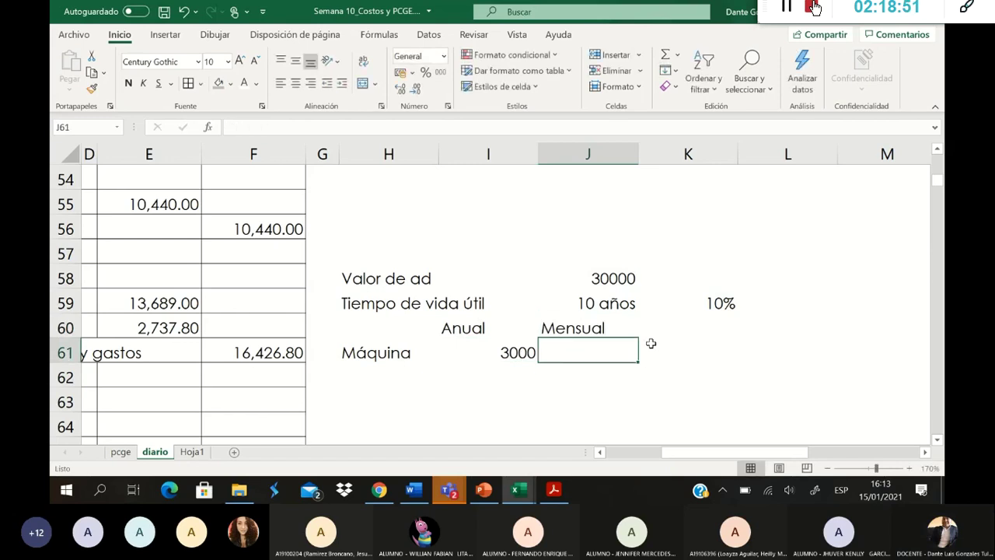
pyautogui.write('=')
pyautogui.press('Left')
pyautogui.write('/12')
pyautogui.press('Return')
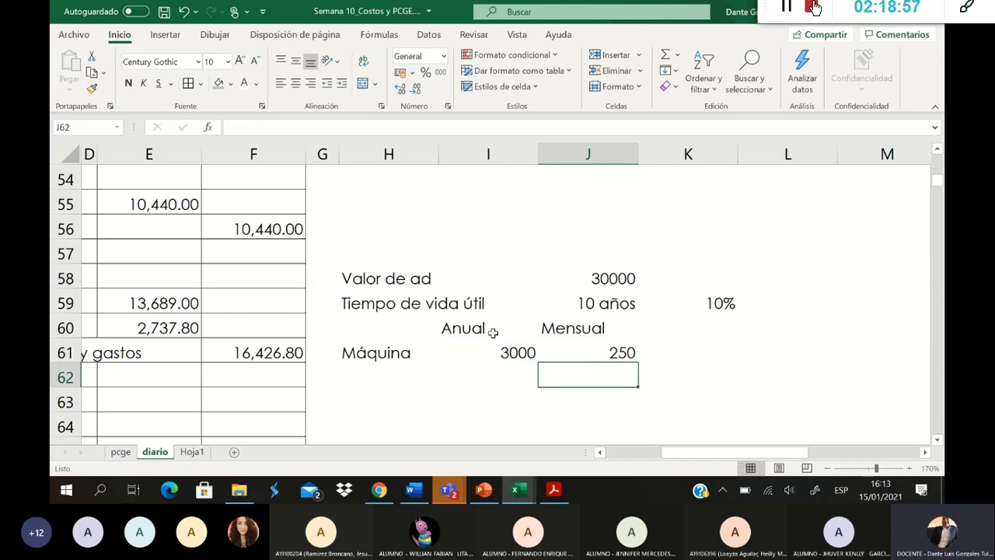
# Step: Apply borders to all cells of the annual and monthly depreciation table, H60:J61
pyautogui.moveTo(493, 333); pyautogui.dragTo(583, 346)
pyautogui.moveTo(379, 327); pyautogui.dragTo(564, 356)
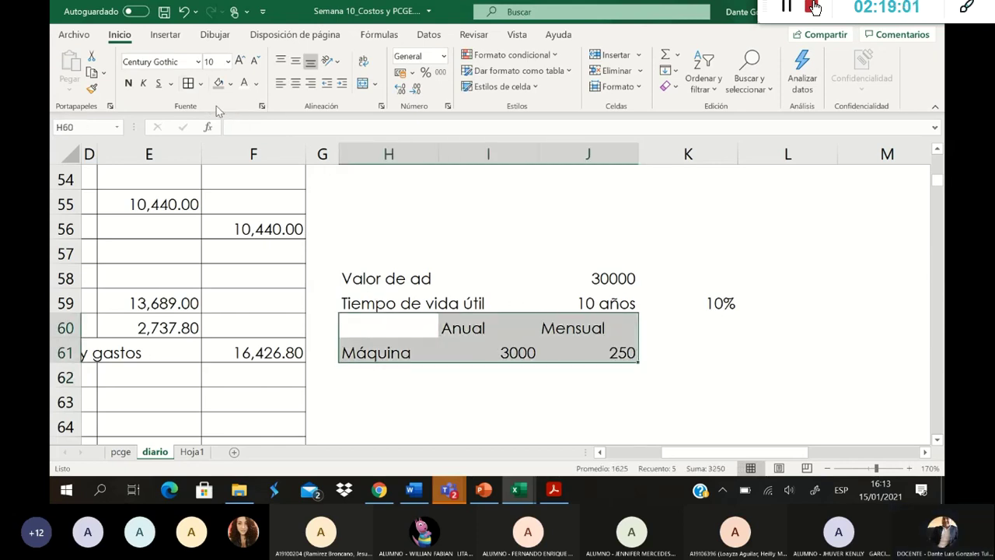
pyautogui.click(188, 83)
pyautogui.click(458, 350)
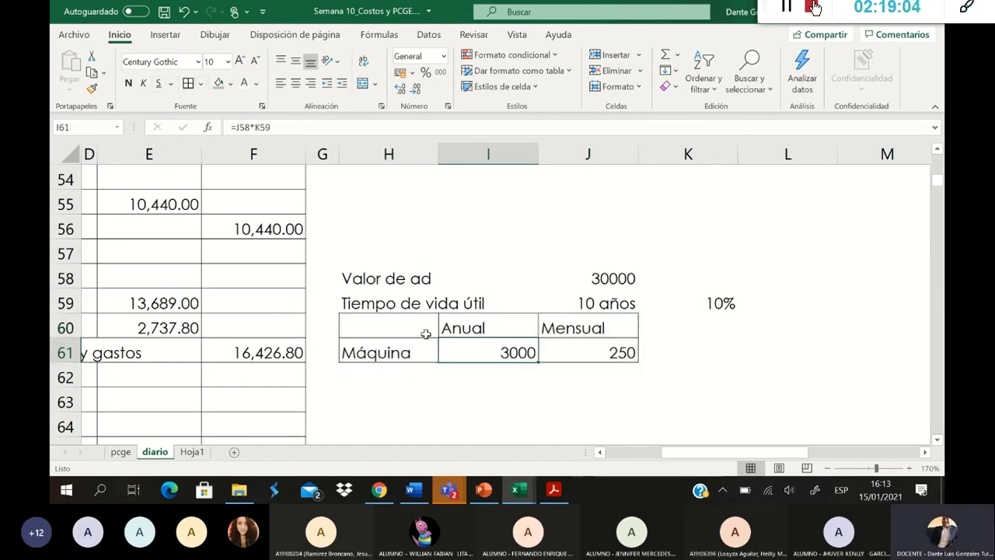
# Step: Enter the heading "Bien" in H60, above Máquina
pyautogui.click(426, 334)
pyautogui.write('C')
pyautogui.press('BackSpace')
pyautogui.write('Ben')
pyautogui.press('BackSpace')
pyautogui.press('BackSpace')
pyautogui.write('ien')
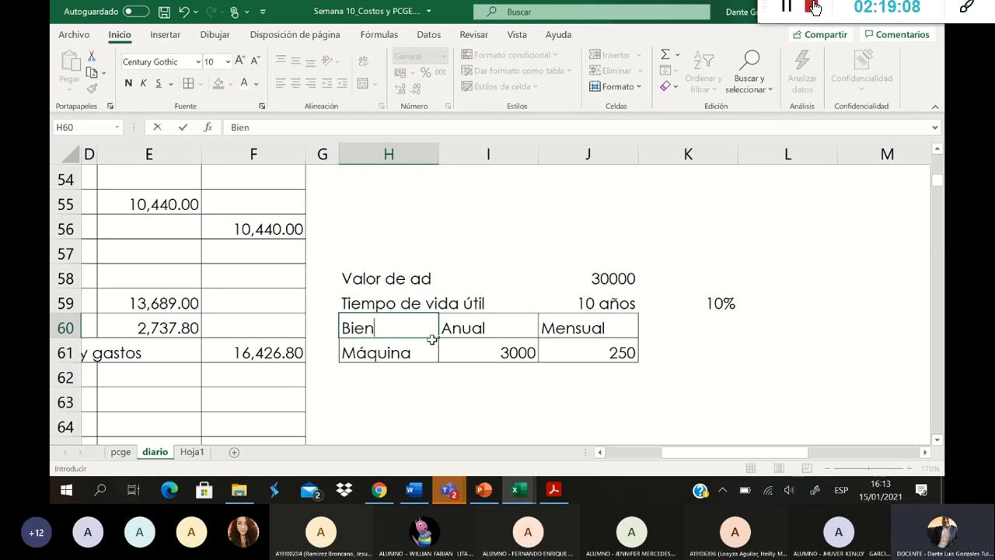
pyautogui.press('Return')
# Step: Move the depreciation calculation down to rows 63–67, leaving an empty row between the useful life line and the bordered table
pyautogui.moveTo(410, 320); pyautogui.dragTo(561, 352)
pyautogui.moveTo(667, 453)
pyautogui.mouseDown()
pyautogui.moveTo(628, 455)
pyautogui.moveTo(704, 455)
pyautogui.moveTo(684, 455)
pyautogui.mouseUp()
pyautogui.moveTo(393, 281); pyautogui.dragTo(662, 344)
pyautogui.moveTo(563, 367); pyautogui.dragTo(615, 284)
pyautogui.scroll(1, 611, 342)
pyautogui.click(607, 354)
pyautogui.moveTo(428, 333); pyautogui.dragTo(584, 376)
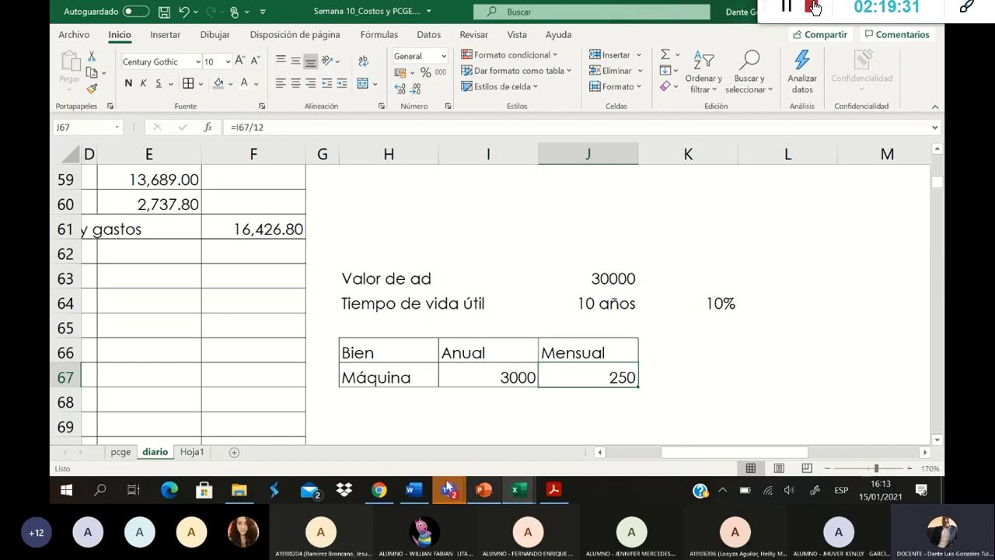
# Step: Check the machinery data in the Word case document, return to the Excel workbook and set the acquisition value in J63 to 15000
pyautogui.click(414, 489)
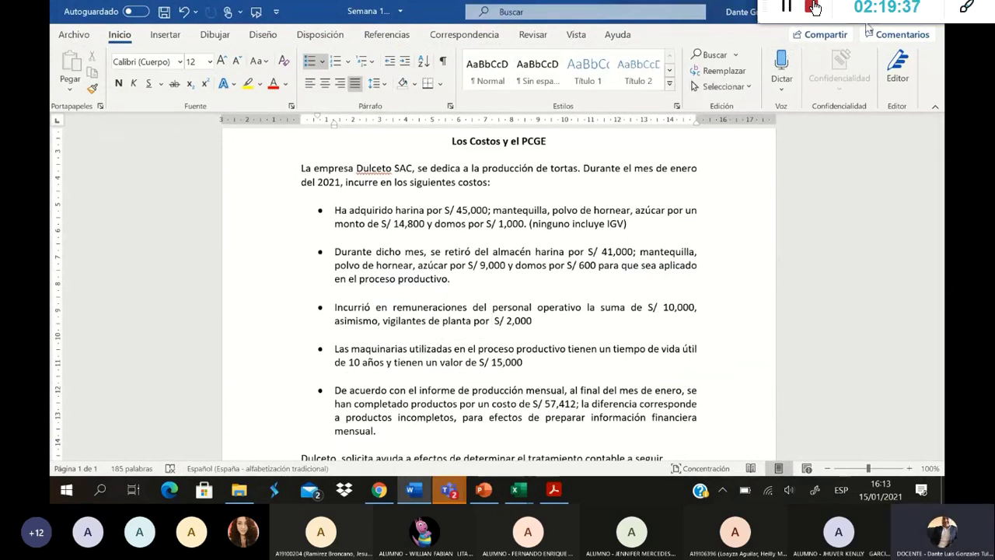
pyautogui.hotkey('alt', 'Tab')
pyautogui.click(614, 278)
pyautogui.press('BackSpace')
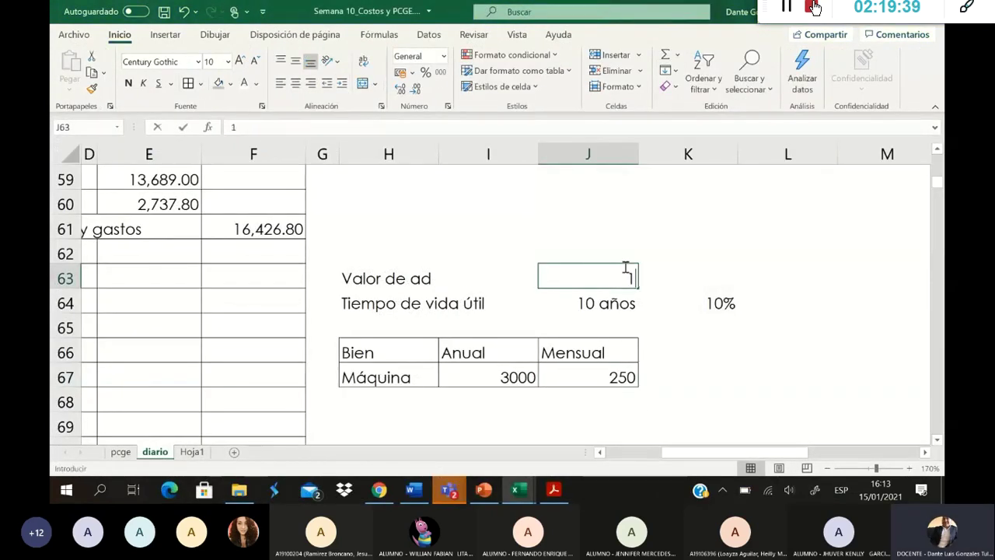
pyautogui.write('15000')
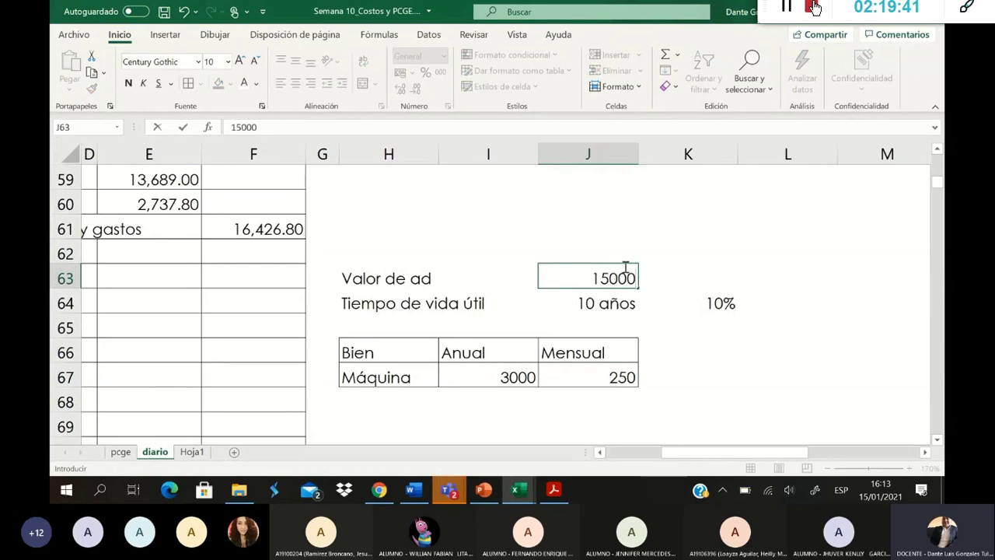
pyautogui.press('Return')
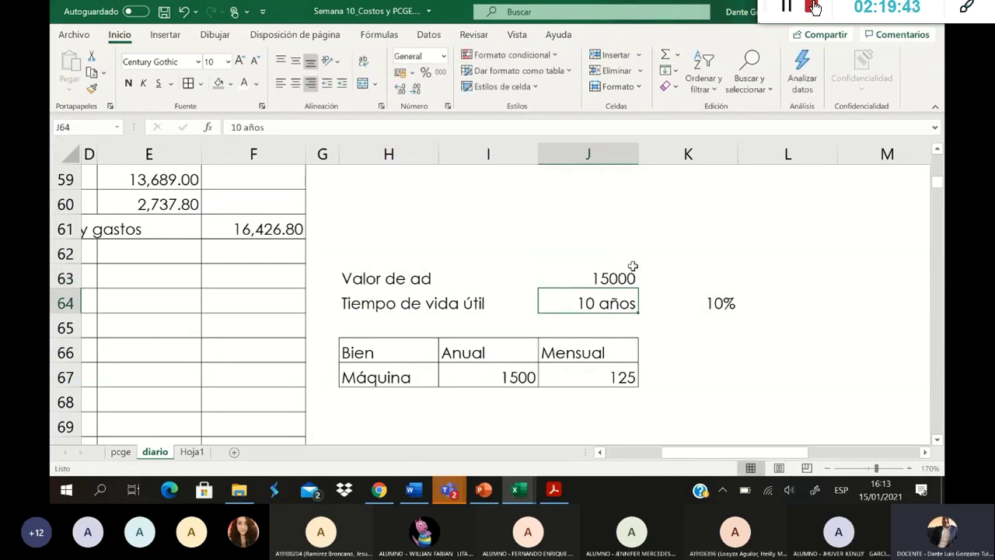
# Step: Review the annual and monthly depreciation formulas, and fill the Mensual heading and its amount, J66:J67, with grey
pyautogui.click(525, 375)
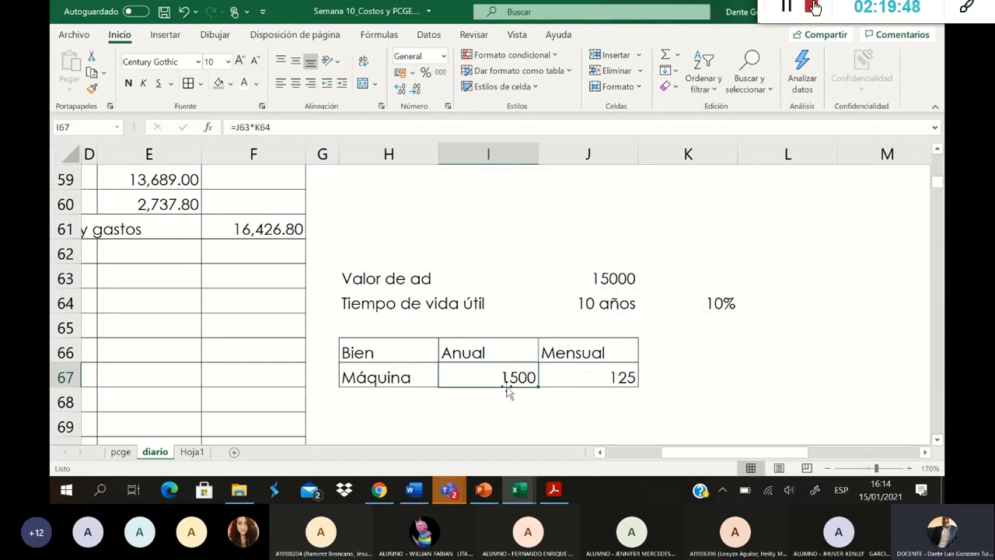
pyautogui.click(580, 378)
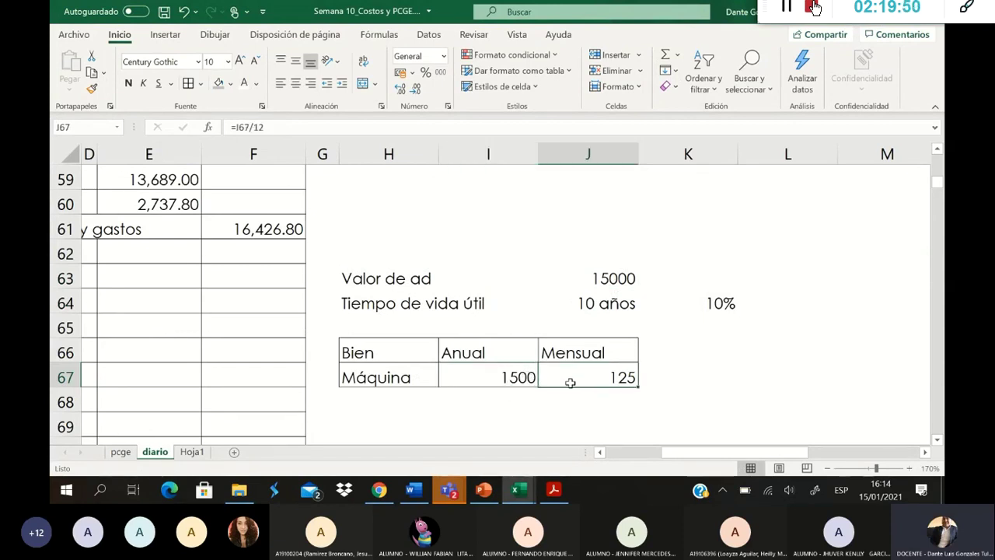
pyautogui.click(575, 399)
pyautogui.scroll(-1, 597, 334)
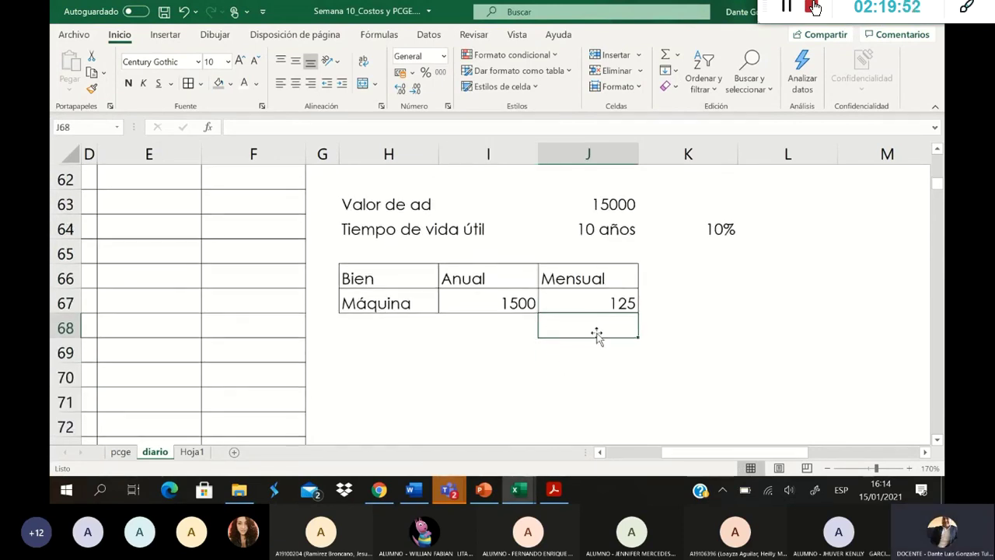
pyautogui.moveTo(608, 282); pyautogui.dragTo(603, 303)
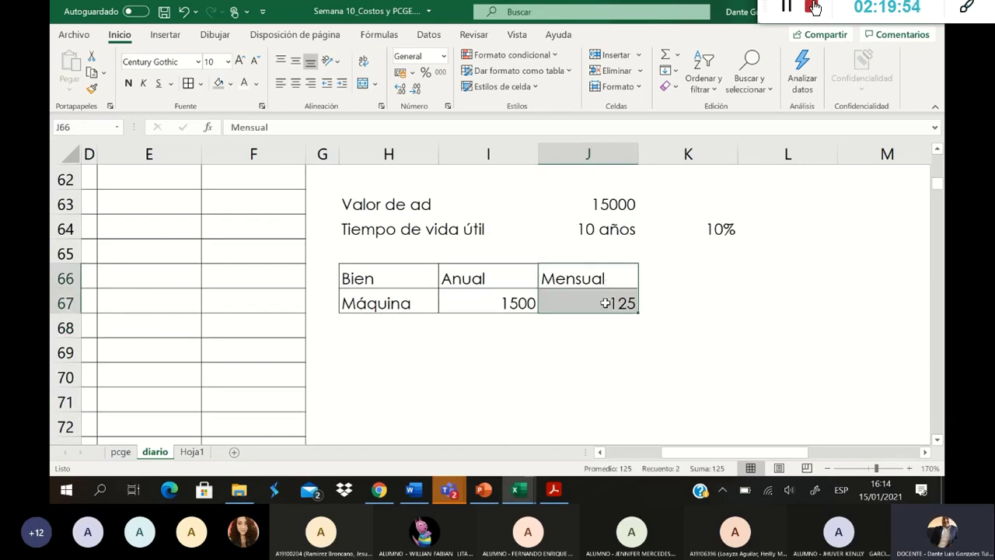
pyautogui.click(220, 83)
pyautogui.click(491, 374)
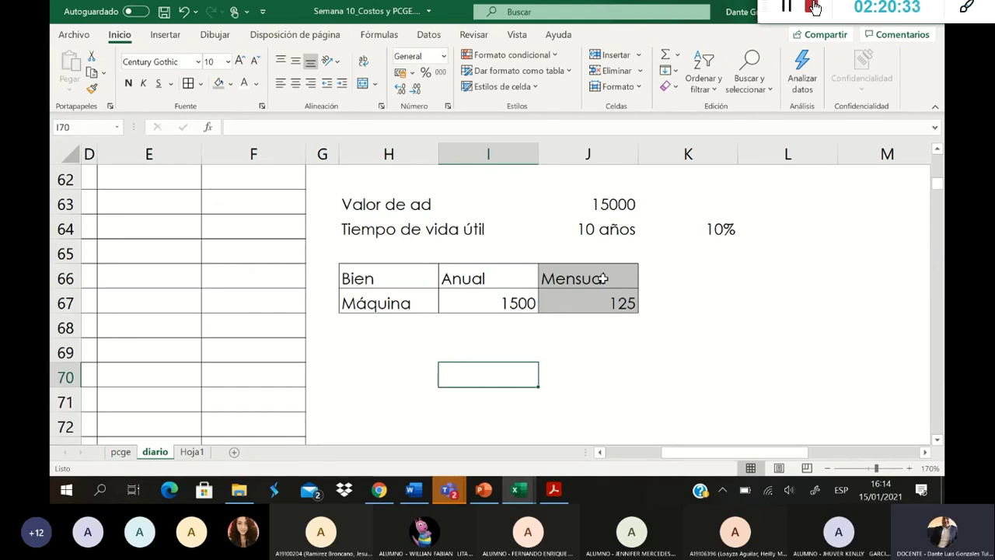
# Step: Enter account code 68 in B64 under journal entry 9 and refine it to 68412
pyautogui.press('Left')
pyautogui.press('Left')
pyautogui.press('Left')
pyautogui.press('Left')
pyautogui.press('Left')
pyautogui.press('Left')
pyautogui.press('Left')
pyautogui.press('Left')
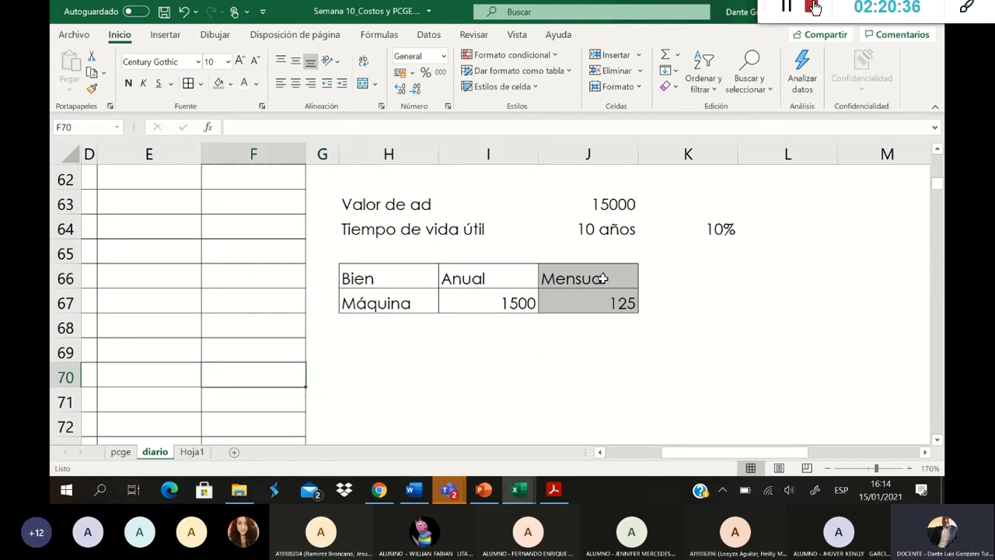
pyautogui.press('Up')
pyautogui.press('Up')
pyautogui.press('Up')
pyautogui.press('Up')
pyautogui.press('Up')
pyautogui.press('Up')
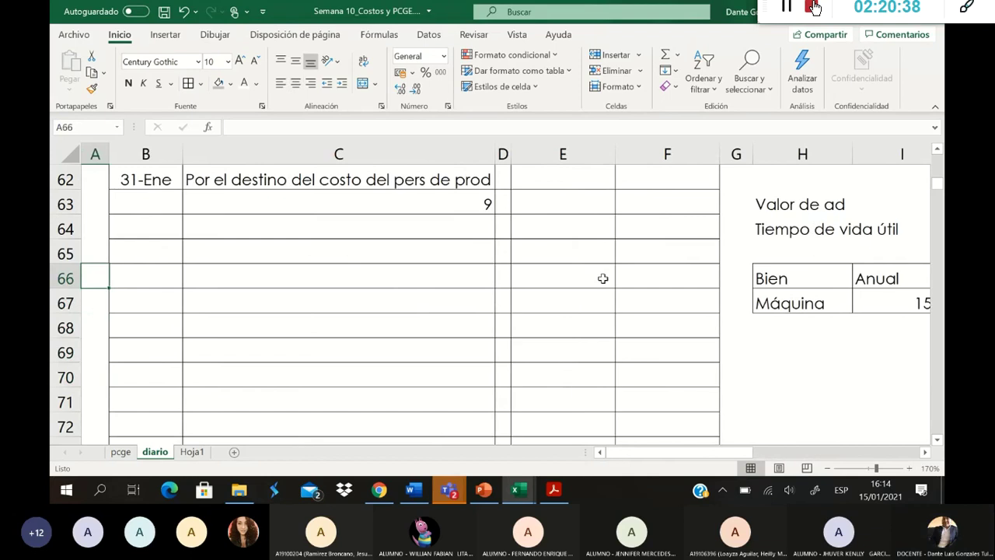
pyautogui.press('Right')
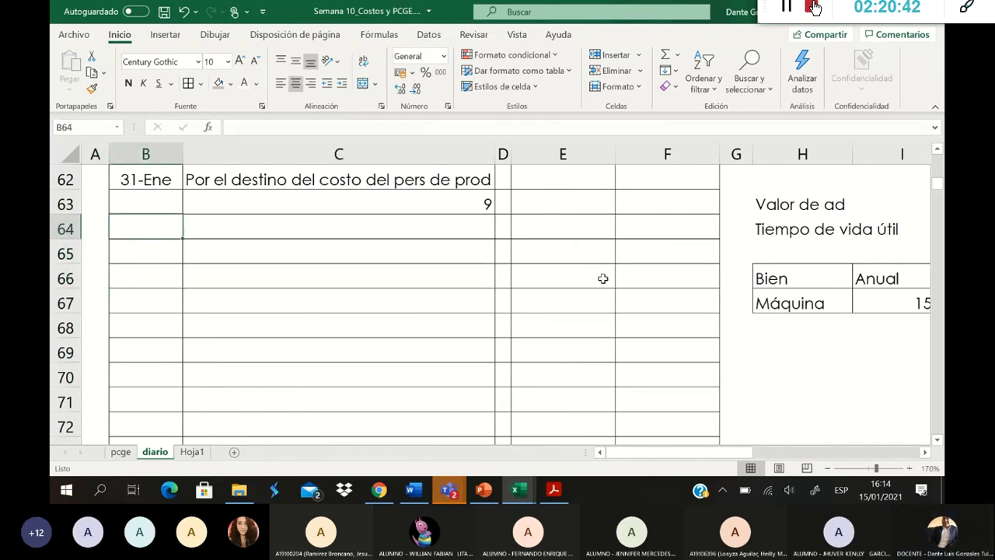
pyautogui.write('68')
pyautogui.press('Return')
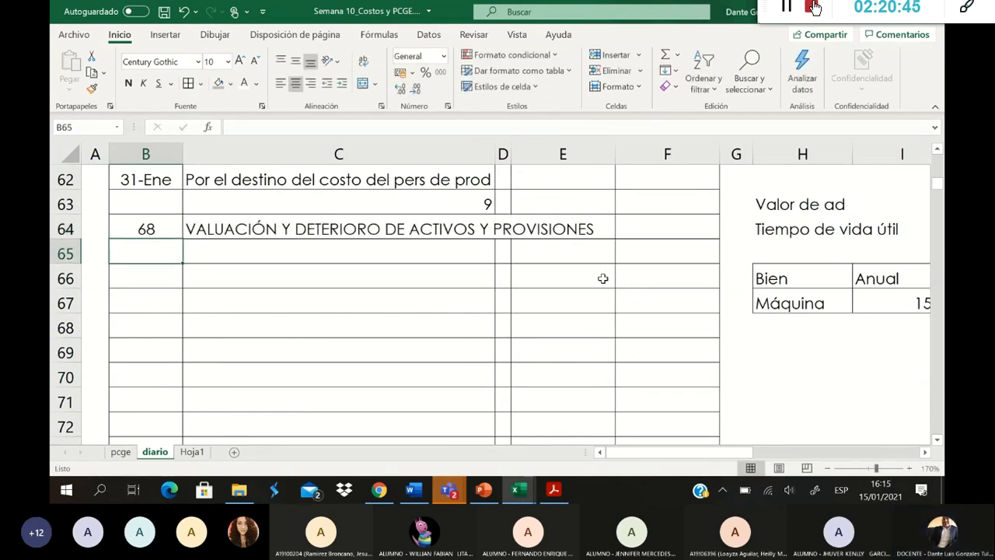
pyautogui.press('Up')
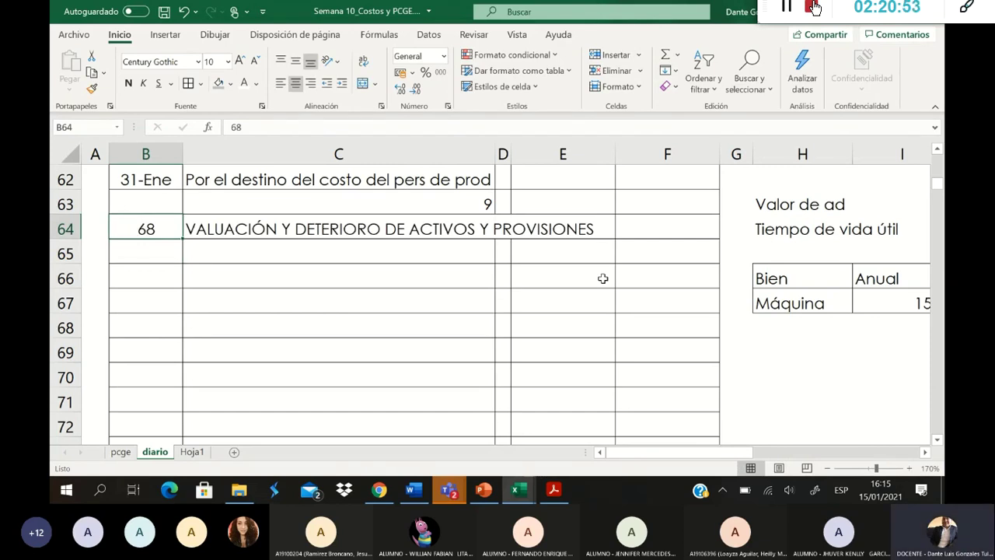
pyautogui.write('68')
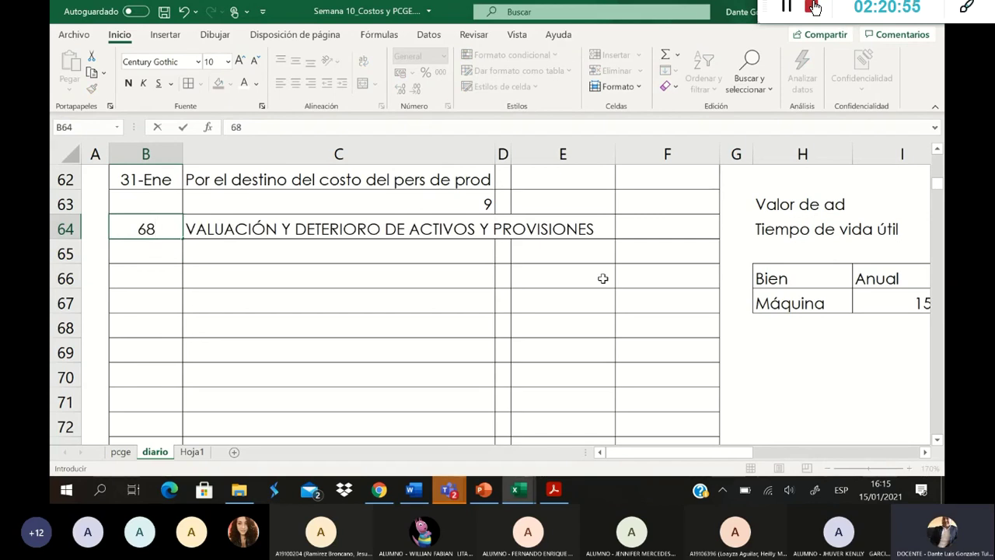
pyautogui.write('412')
pyautogui.press('Tab')
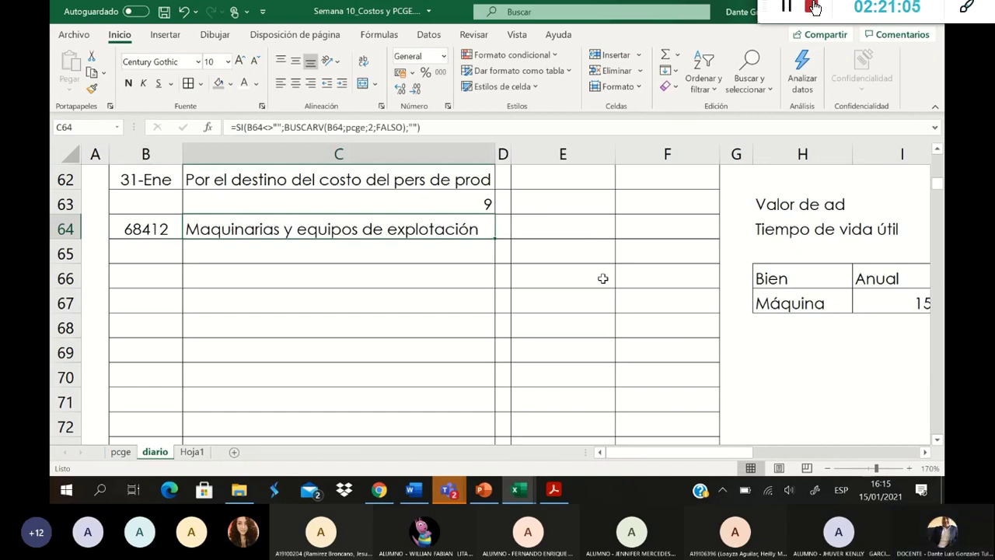
# Step: Check the monthly depreciation in the side table and enter 125 as the debit for account 68412 in E64
pyautogui.press('Right')
pyautogui.press('Right')
pyautogui.press('Right')
pyautogui.press('Right')
pyautogui.press('Right')
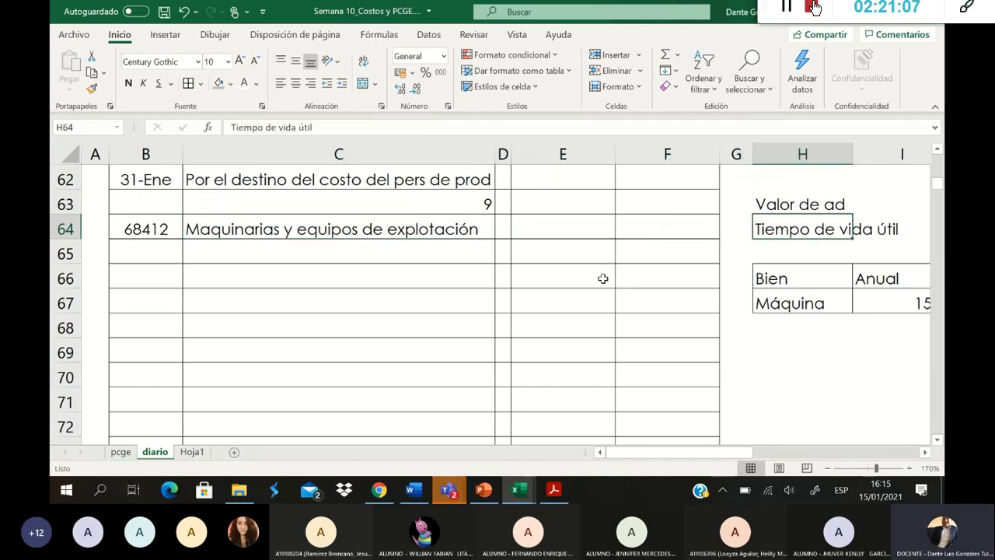
pyautogui.press('Right')
pyautogui.press('Right')
pyautogui.press('Right')
pyautogui.press('Right')
pyautogui.press('Left')
pyautogui.press('Left')
pyautogui.press('Left')
pyautogui.press('Left')
pyautogui.press('Left')
pyautogui.press('Left')
pyautogui.press('Left')
pyautogui.press('Left')
pyautogui.press('Left')
pyautogui.press('Left')
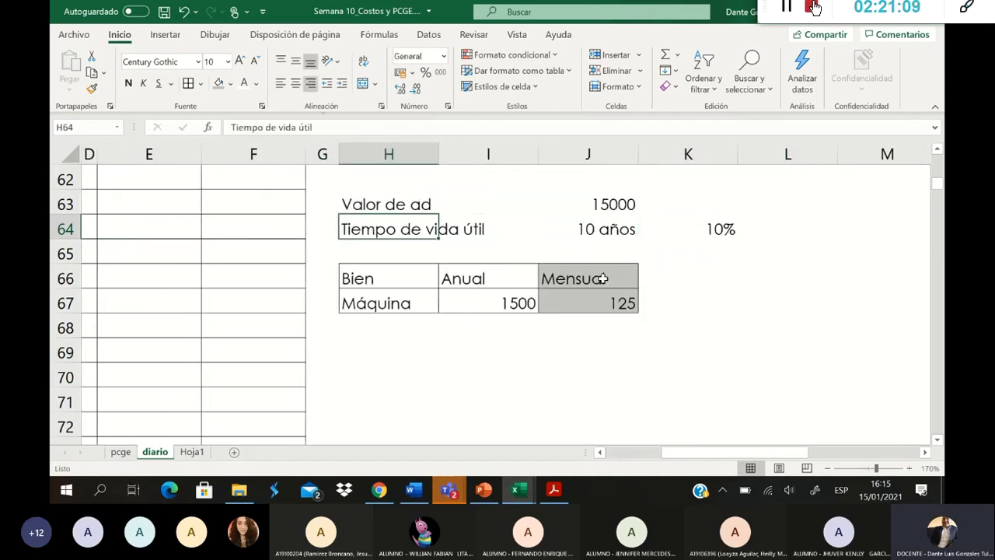
pyautogui.press('Right')
pyautogui.press('Right')
pyautogui.press('Right')
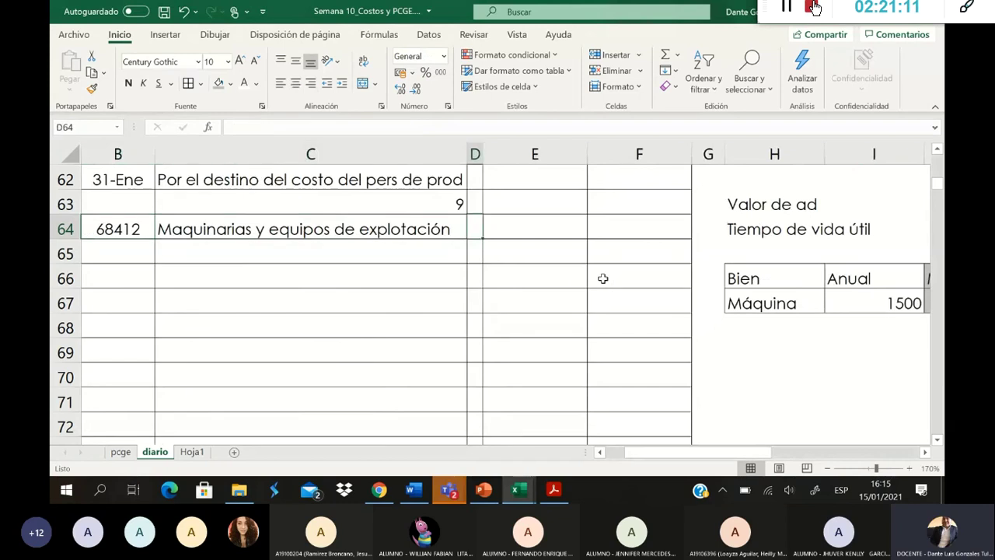
pyautogui.write('125')
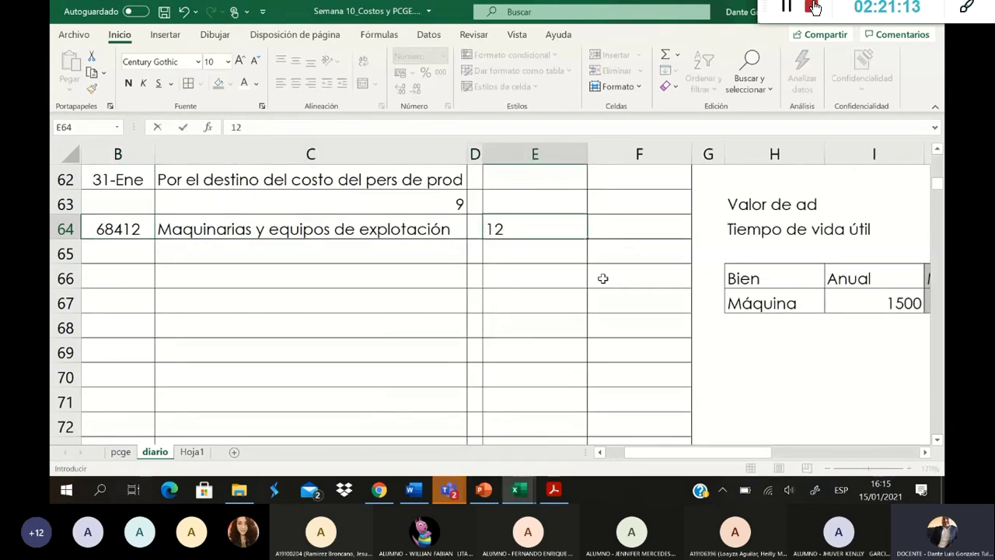
pyautogui.press('Return')
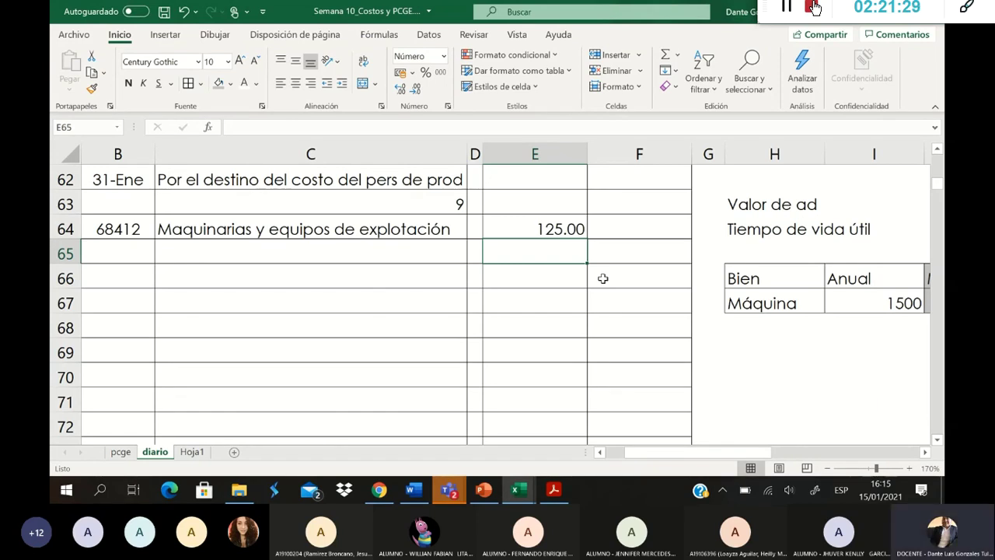
# Step: Enter account code 39 in B65 and refine it to 39524
pyautogui.press('Left')
pyautogui.press('Left')
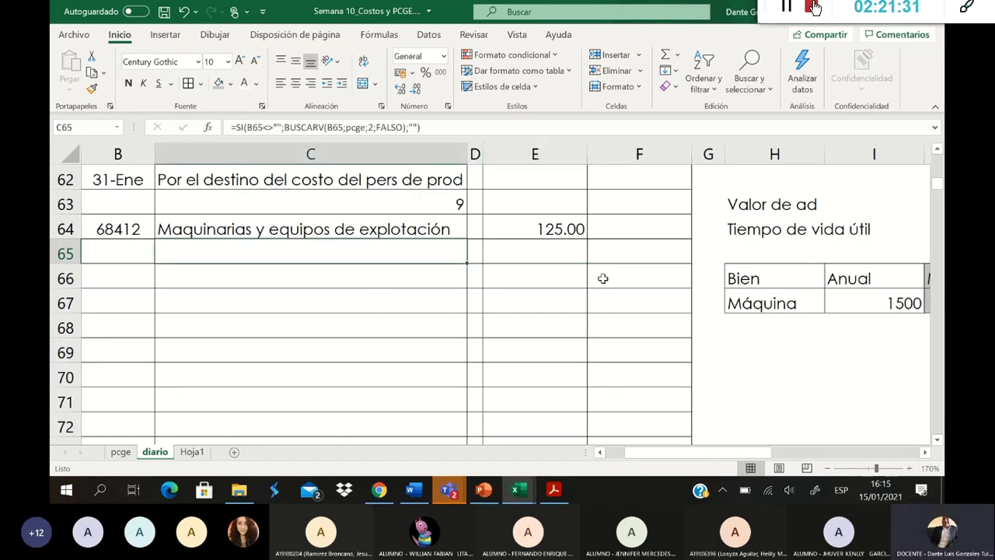
pyautogui.press('Left')
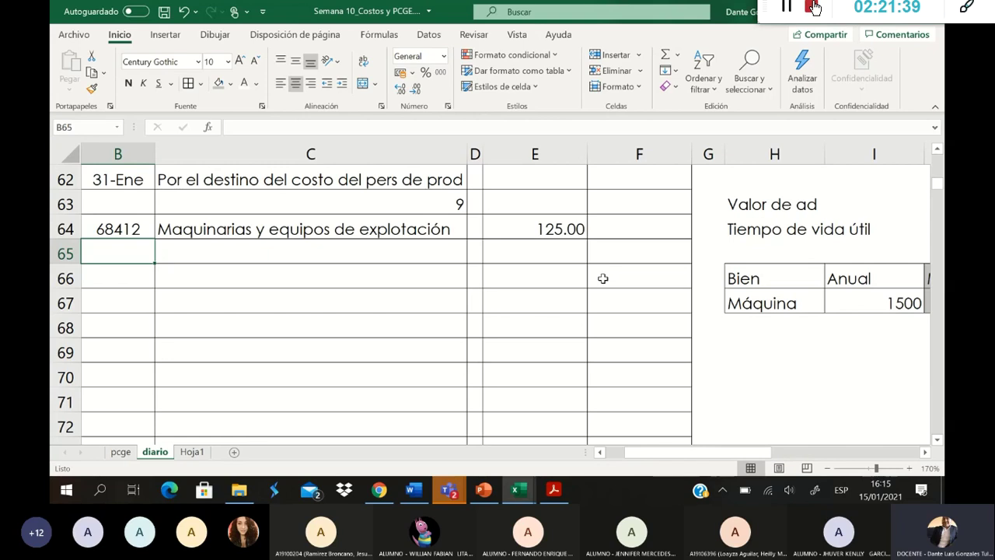
pyautogui.write('39')
pyautogui.press('Return')
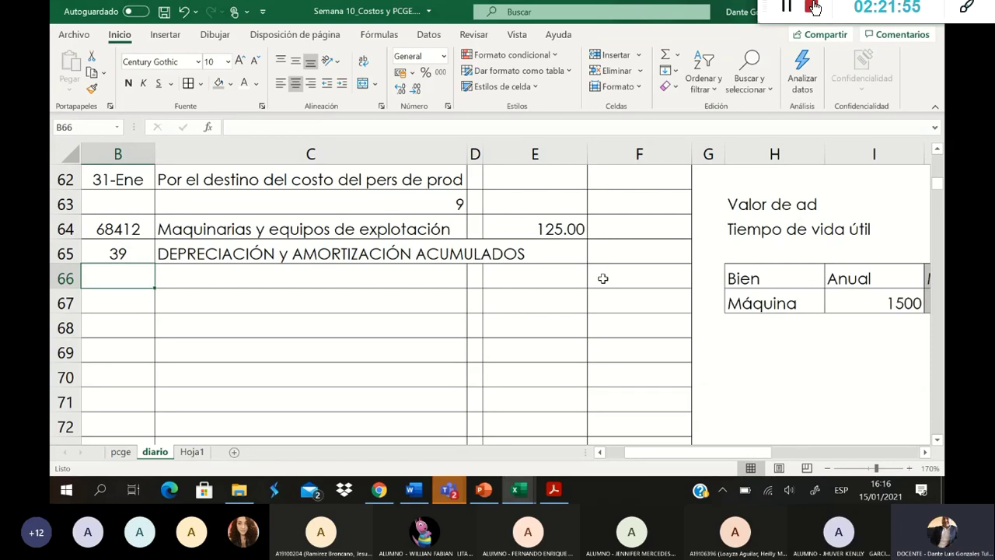
pyautogui.press('Up')
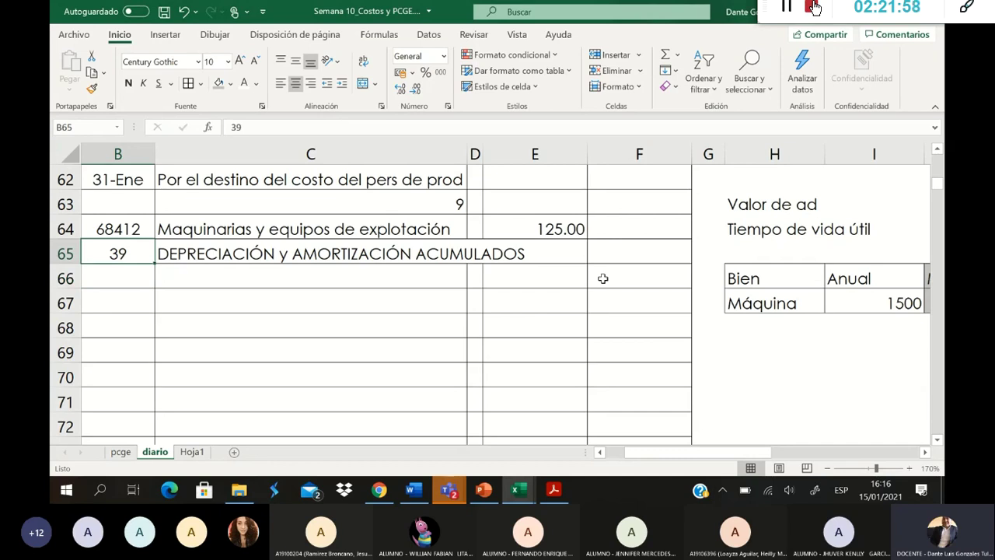
pyautogui.write('39')
pyautogui.press('BackSpace')
pyautogui.write('9')
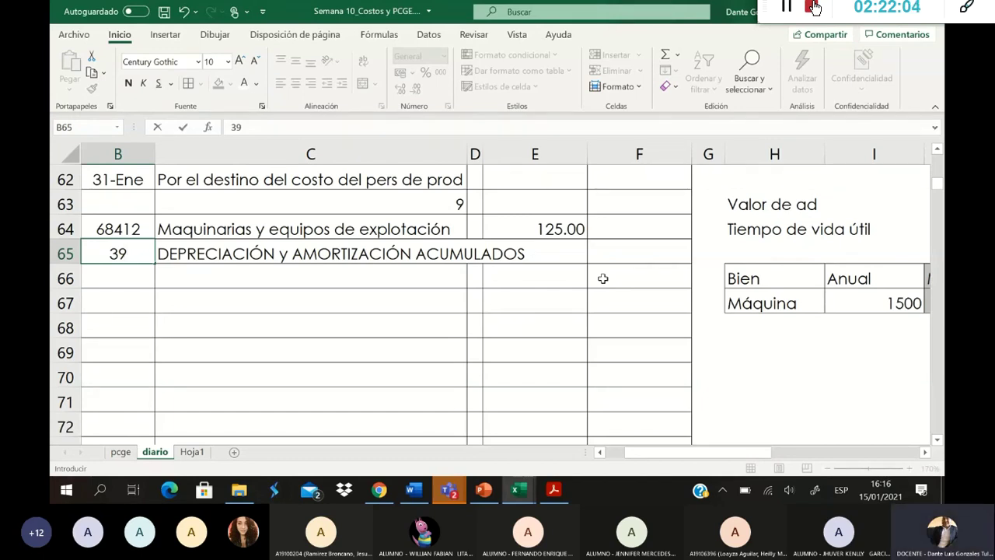
pyautogui.write('524')
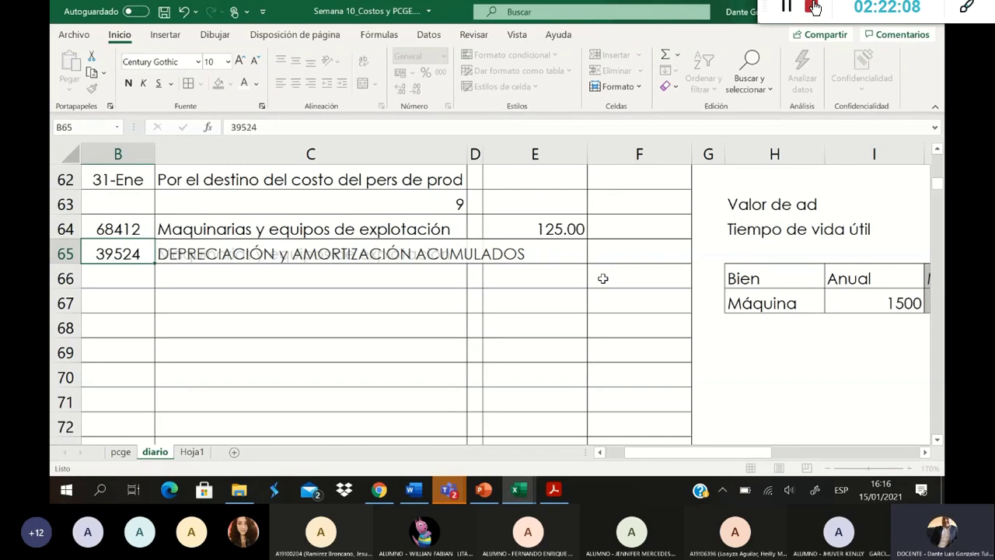
pyautogui.press('Return')
# Step: Enter 125 as the credit for account 39524 in F65
pyautogui.press('Left')
pyautogui.press('Up')
pyautogui.press('Right')
pyautogui.press('Right')
pyautogui.press('Right')
pyautogui.press('Right')
pyautogui.press('Right')
pyautogui.write('125')
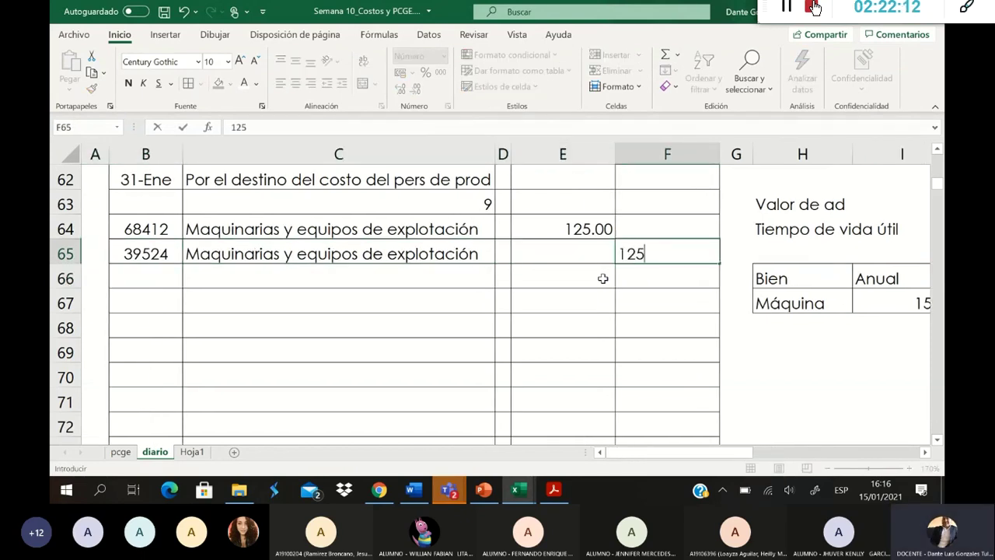
pyautogui.press('Return')
pyautogui.press('Left')
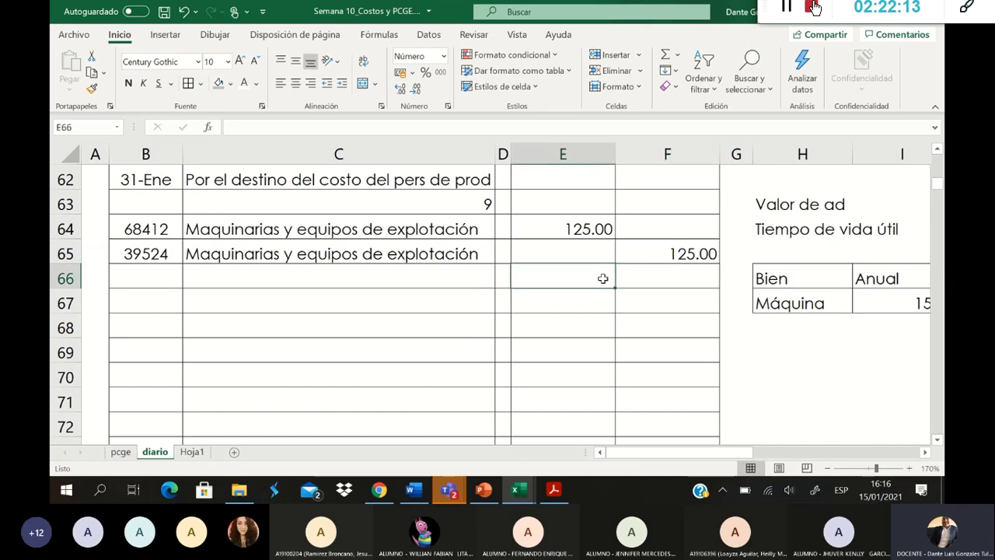
# Step: Enter the description "Por la dep de la maq para enero" for journal entry 9 in C66
pyautogui.press('Left')
pyautogui.press('Left')
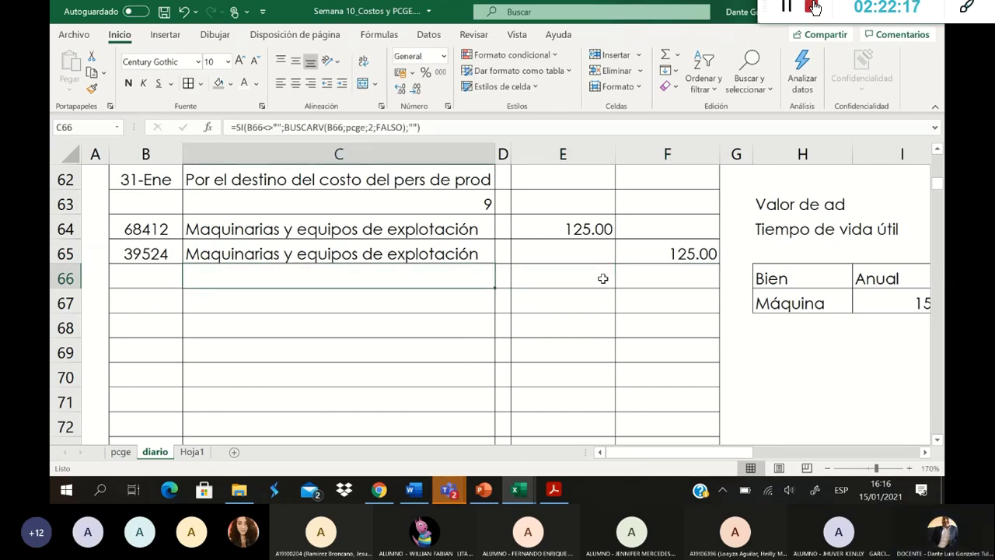
pyautogui.write('Por la dep ')
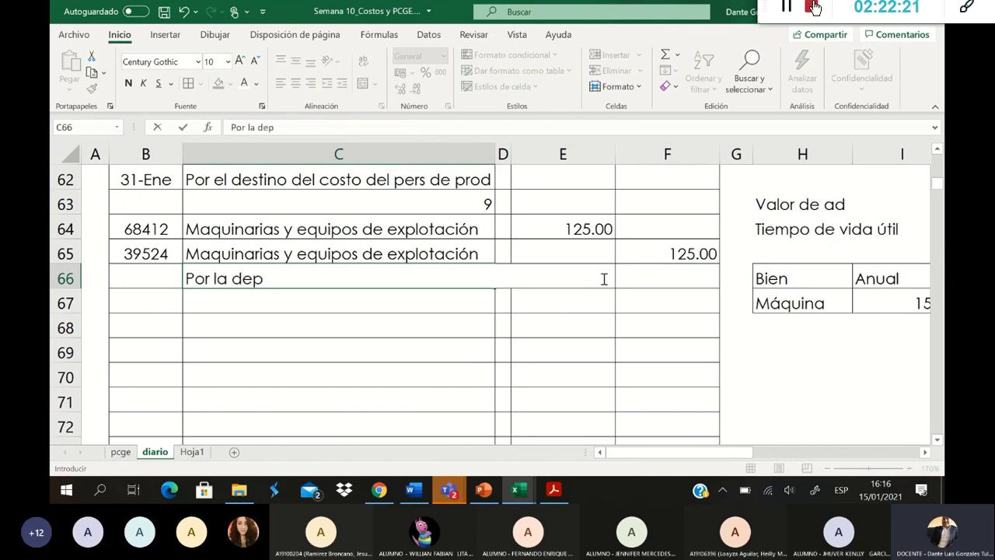
pyautogui.write('de la ma')
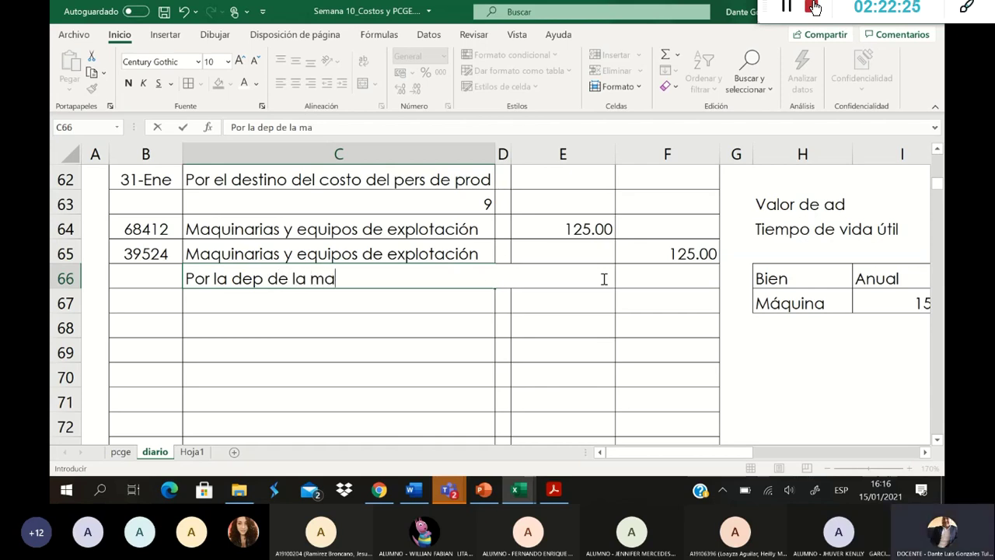
pyautogui.write('q para enero}')
pyautogui.press('Return')
pyautogui.press('Up')
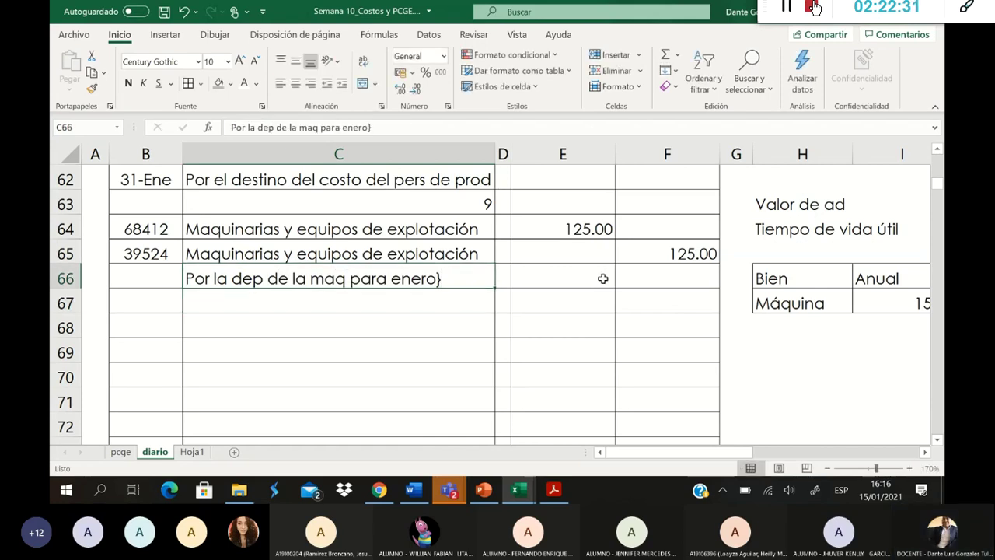
pyautogui.doubleClick(468, 278)
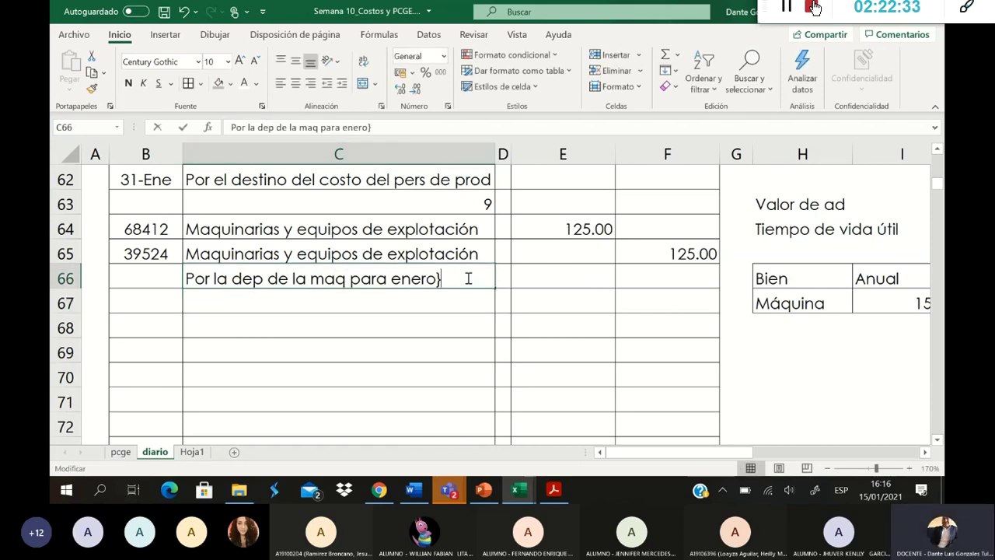
pyautogui.press('BackSpace')
# Step: Date journal entry 9 as 31-Ene in B66
pyautogui.click(155, 280)
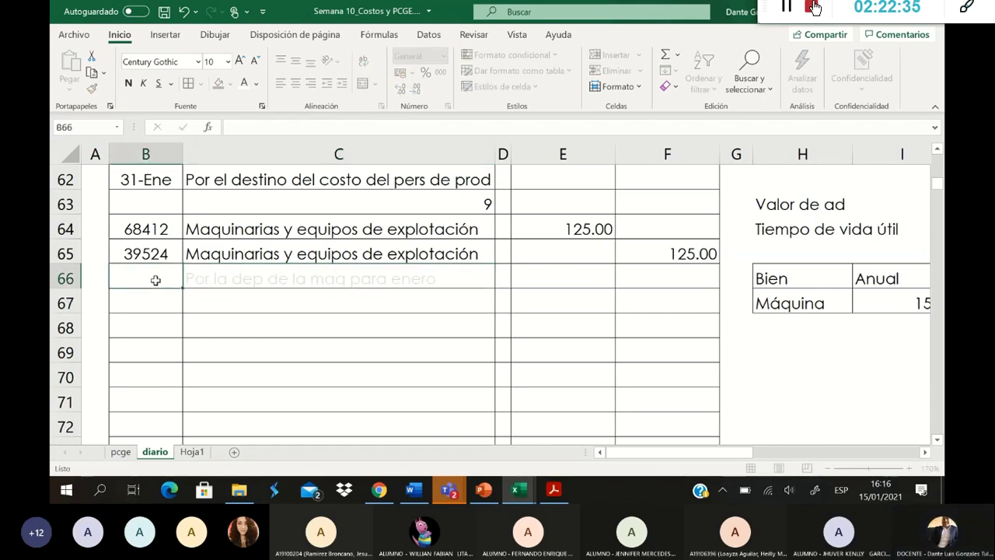
pyautogui.write('31-Ene')
pyautogui.press('Return')
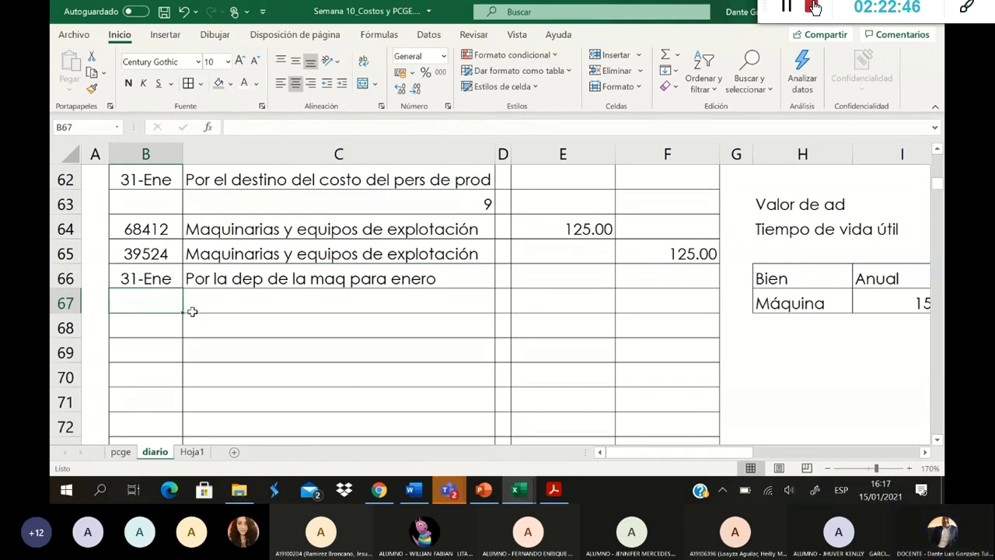
# Step: Check the Dulceto SAC case in the Word document and number the next journal entry 10 in C67 of the Excel journal
pyautogui.click(424, 486)
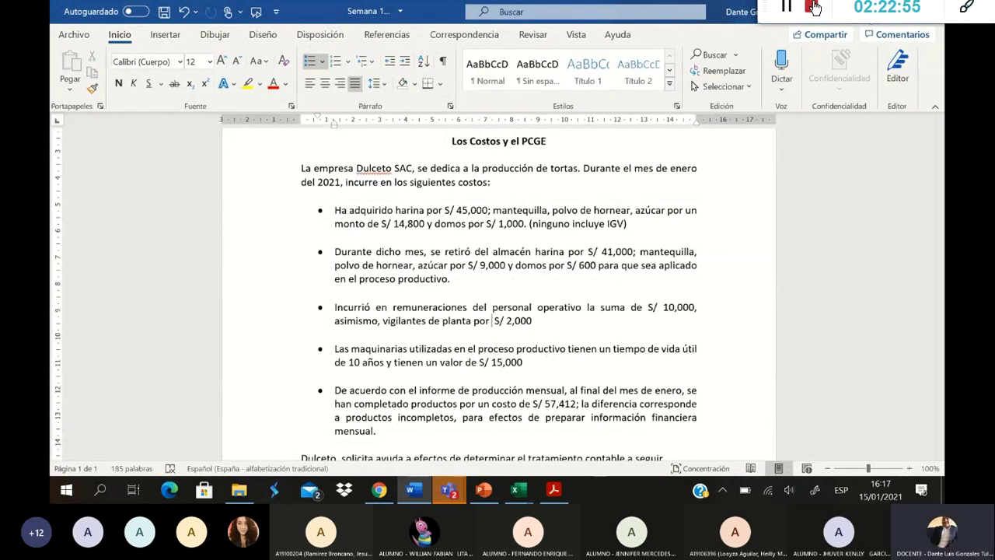
pyautogui.hotkey('alt', 'Tab')
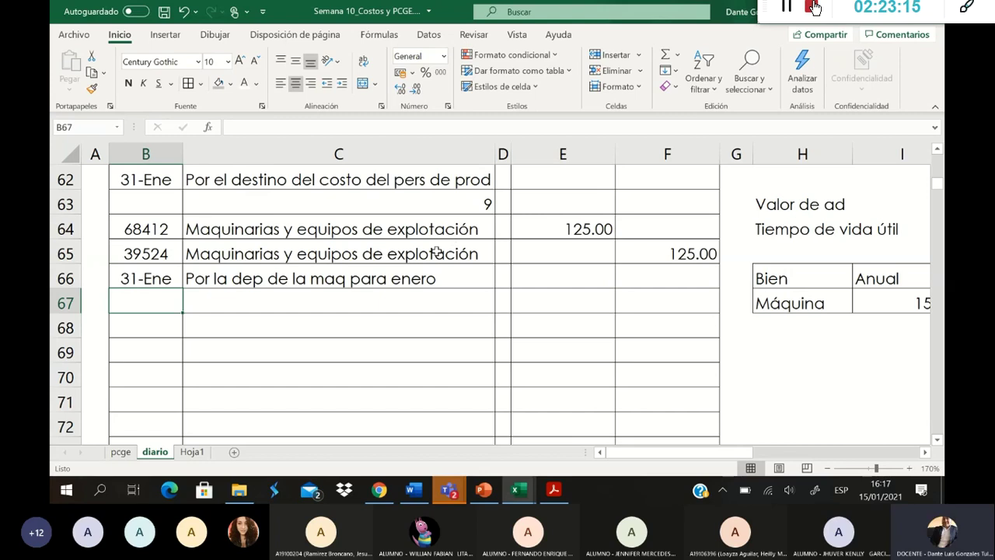
pyautogui.press('Right')
pyautogui.write('19')
pyautogui.press('BackSpace')
pyautogui.write('0')
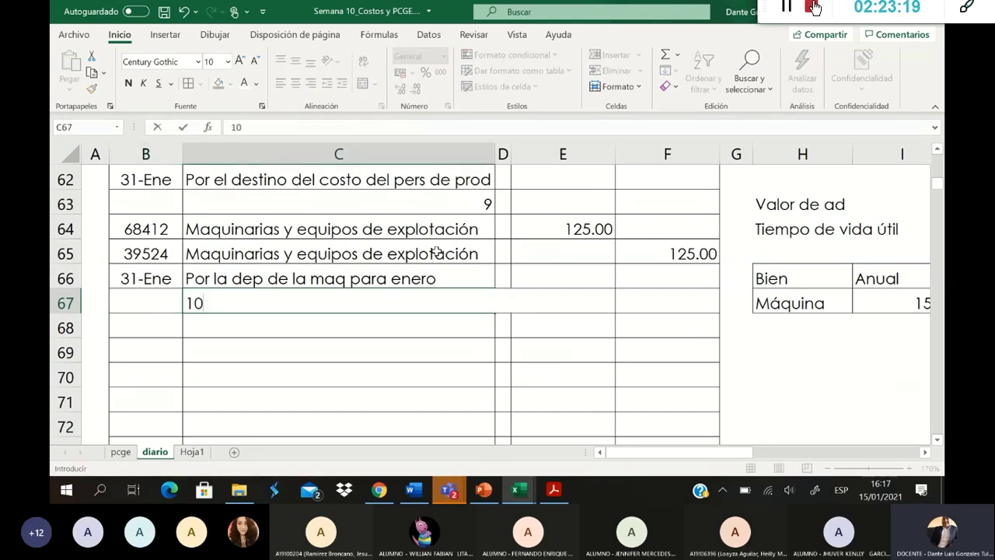
pyautogui.press('Return')
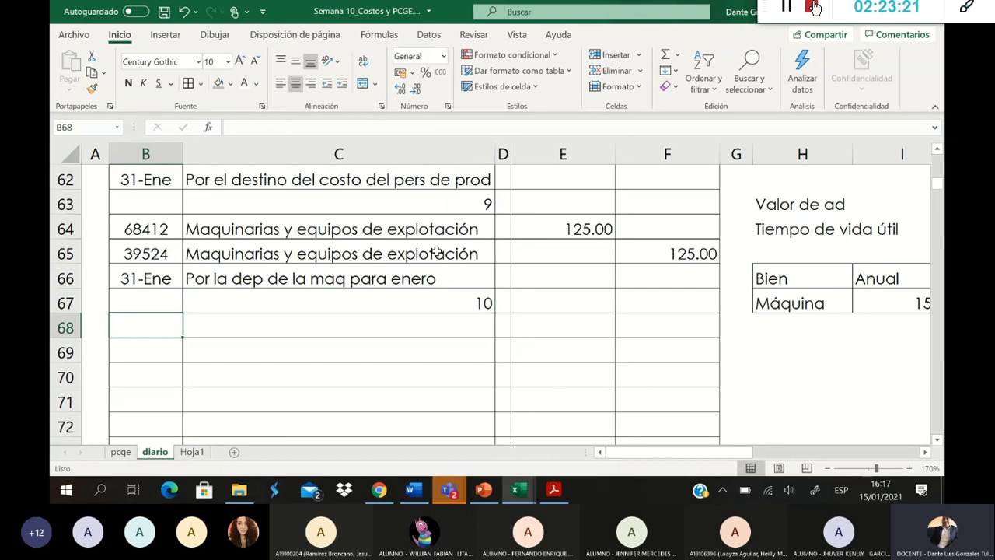
# Step: Enter account code 923 in B68 under journal entry 10
pyautogui.write('92')
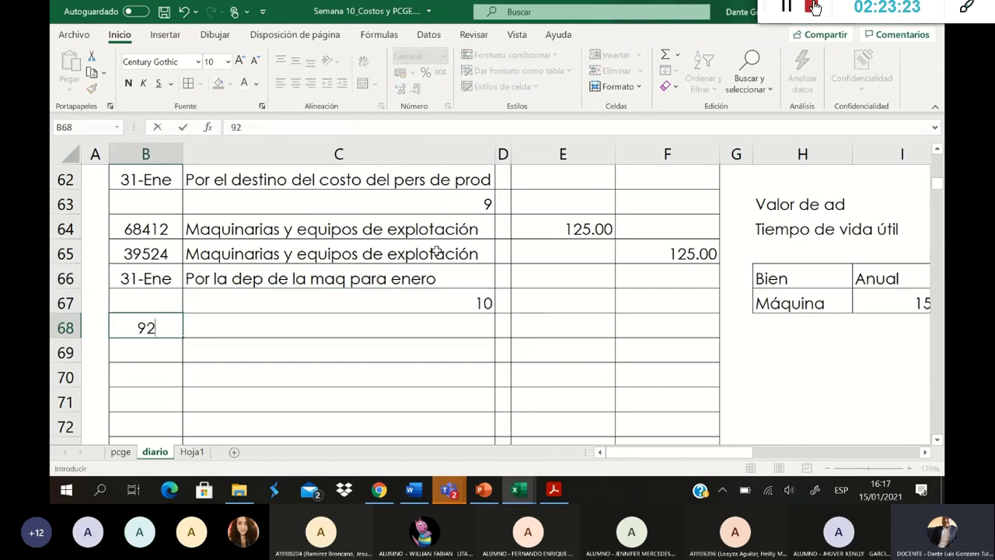
pyautogui.write('3')
pyautogui.press('Return')
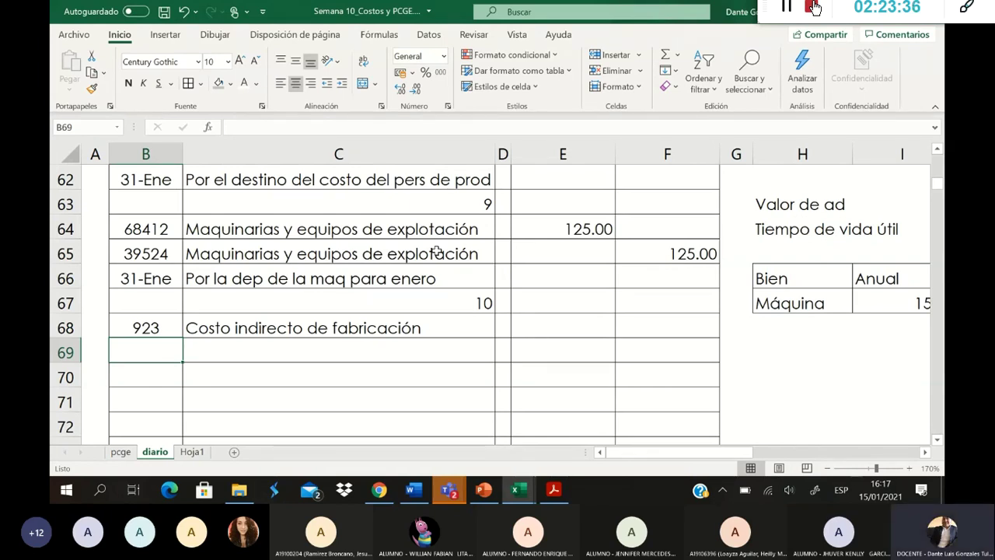
# Step: Add account 9233 "Depreciación del periodo" to row 1782 of the pcge sheet, replacing the OCF description
pyautogui.click(120, 452)
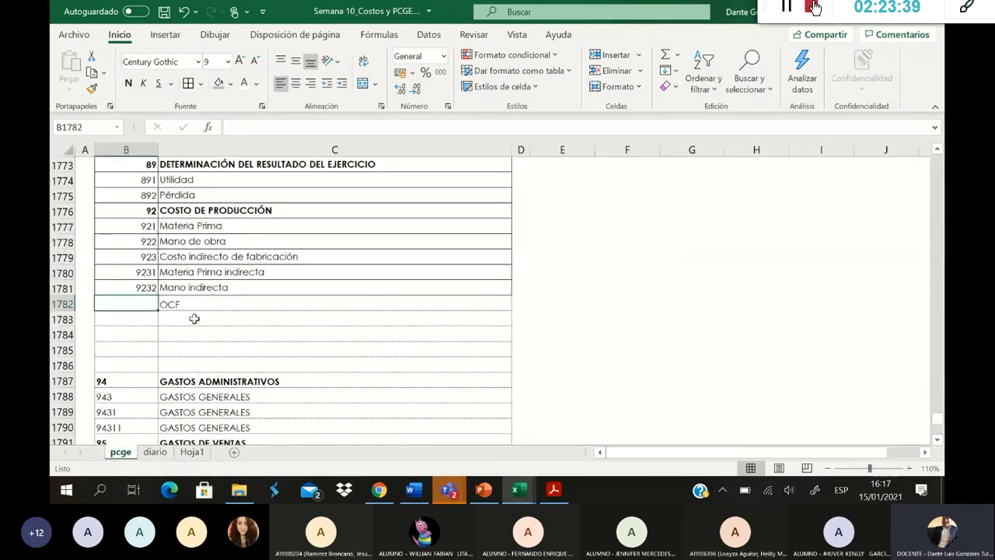
pyautogui.write('9231')
pyautogui.press('BackSpace')
pyautogui.write('3')
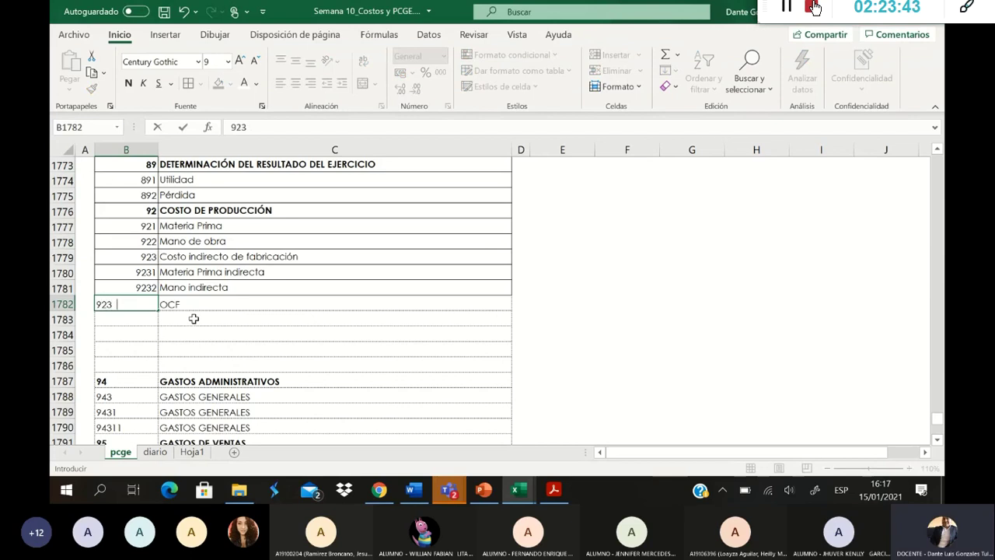
pyautogui.press('Tab')
pyautogui.write('Depreciaci')
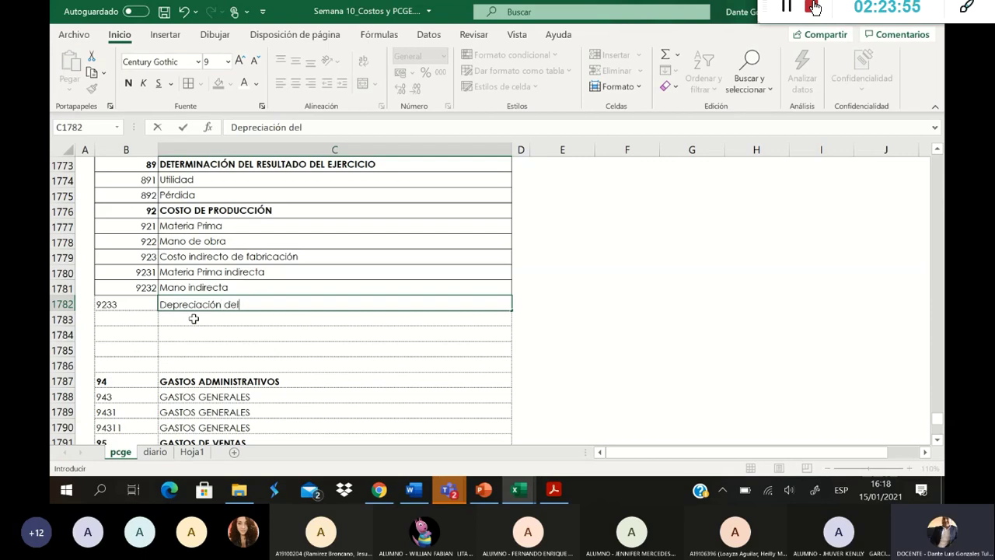
pyautogui.write('del periodo')
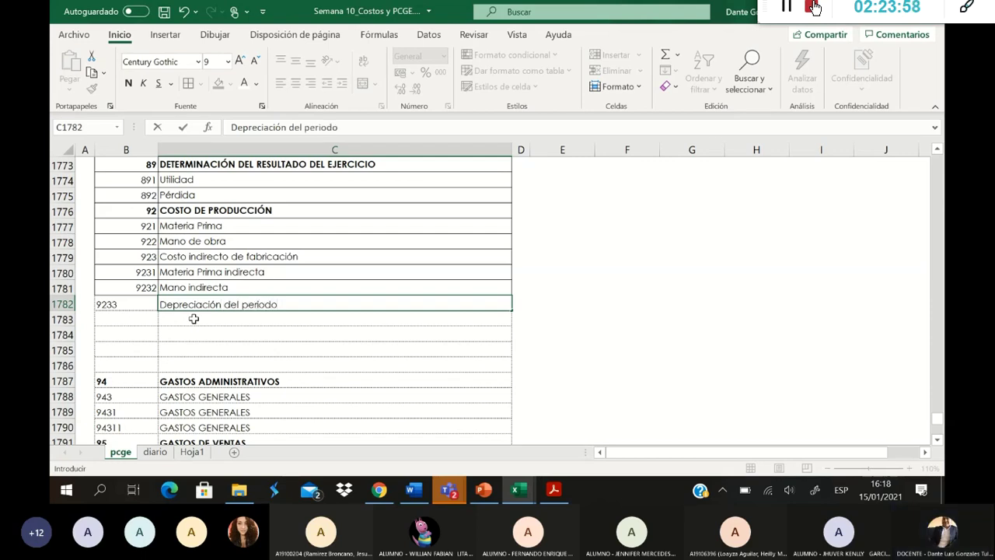
pyautogui.press('Return')
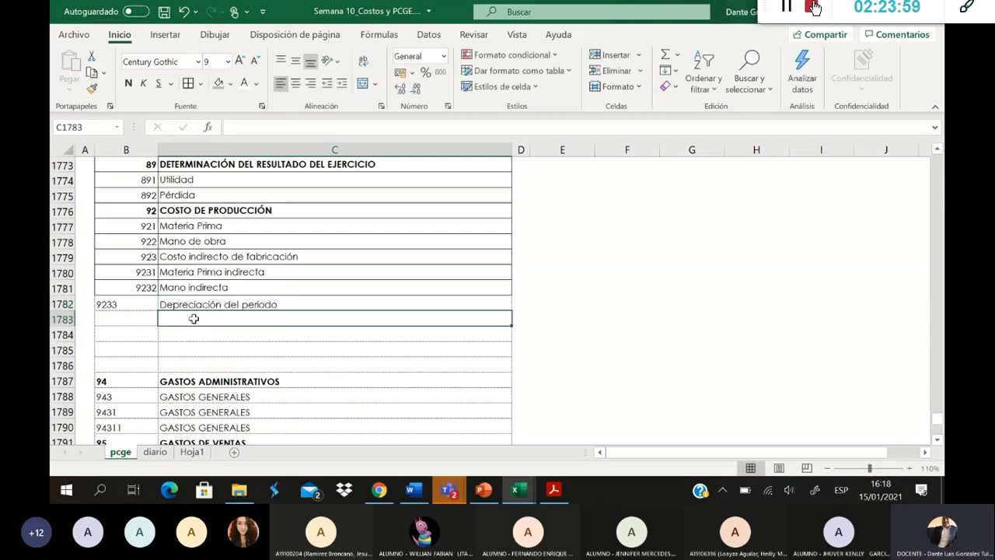
# Step: Apply solid borders to the 9233 account row and right-align its code in B1782
pyautogui.moveTo(152, 302); pyautogui.dragTo(204, 305)
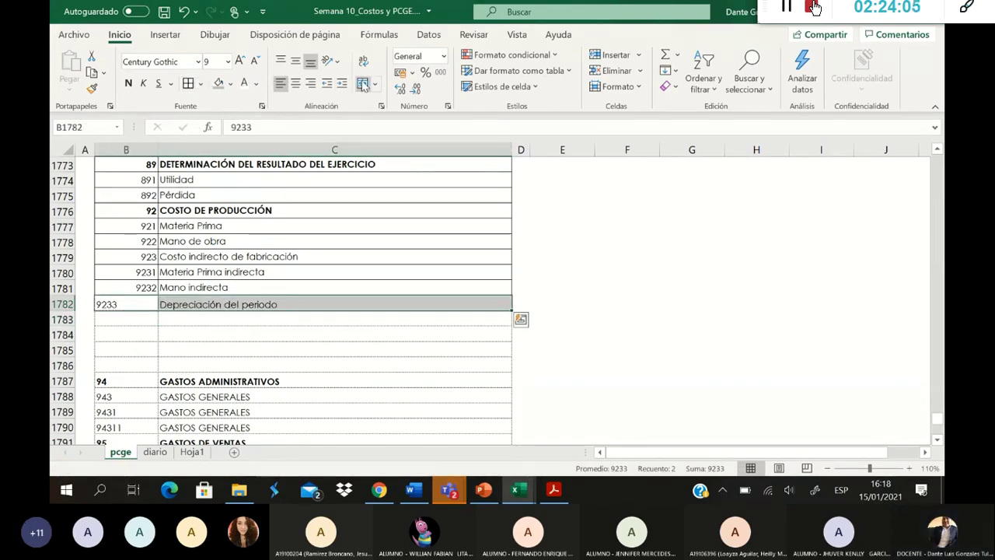
pyautogui.click(128, 303)
pyautogui.click(311, 83)
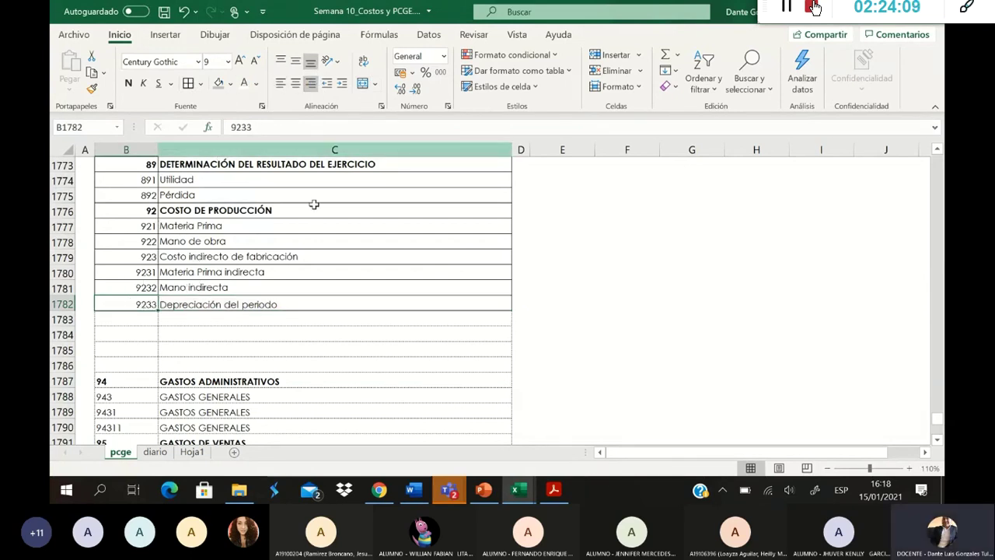
pyautogui.click(342, 241)
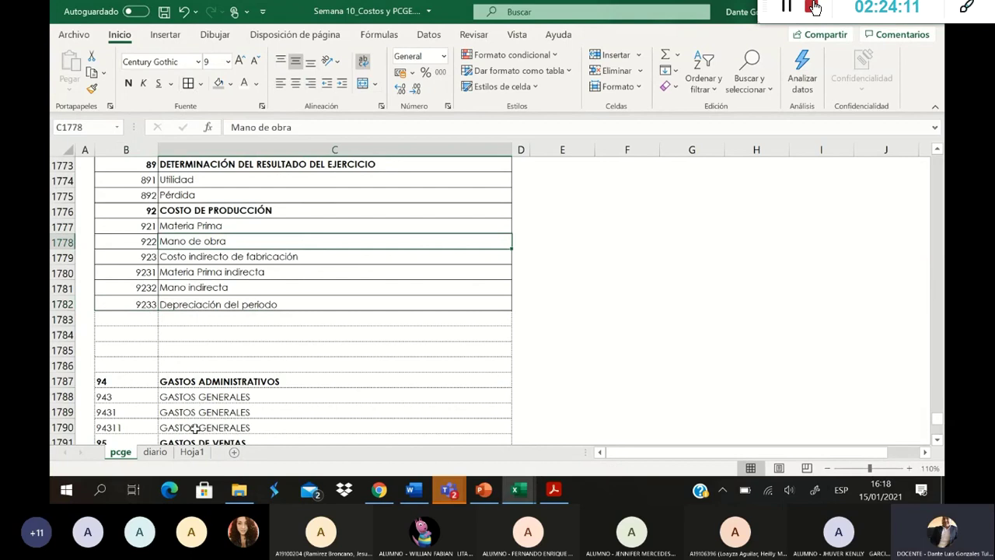
# Step: Review the earlier entries in the diario sheet and enter 125 as the debit for account 923 in E68
pyautogui.click(192, 458)
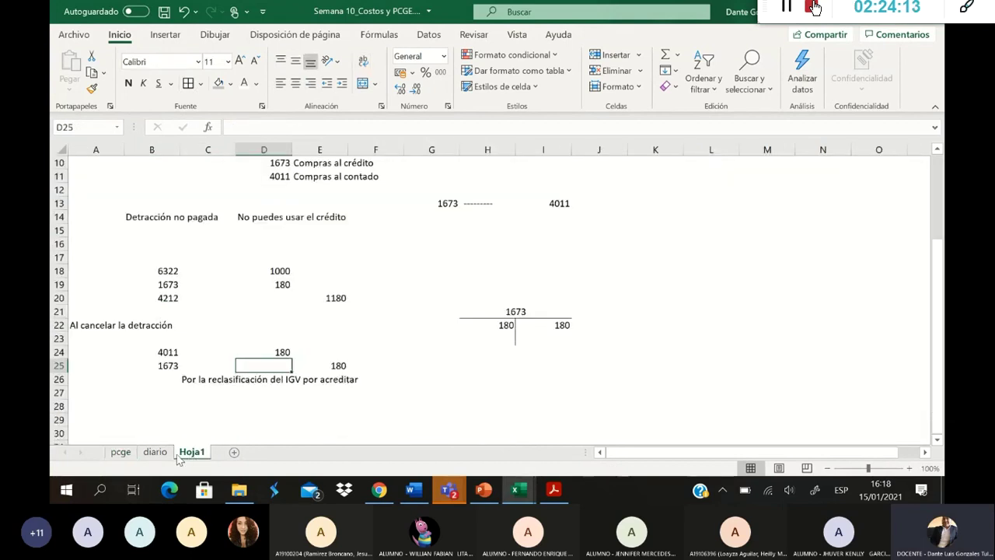
pyautogui.click(164, 459)
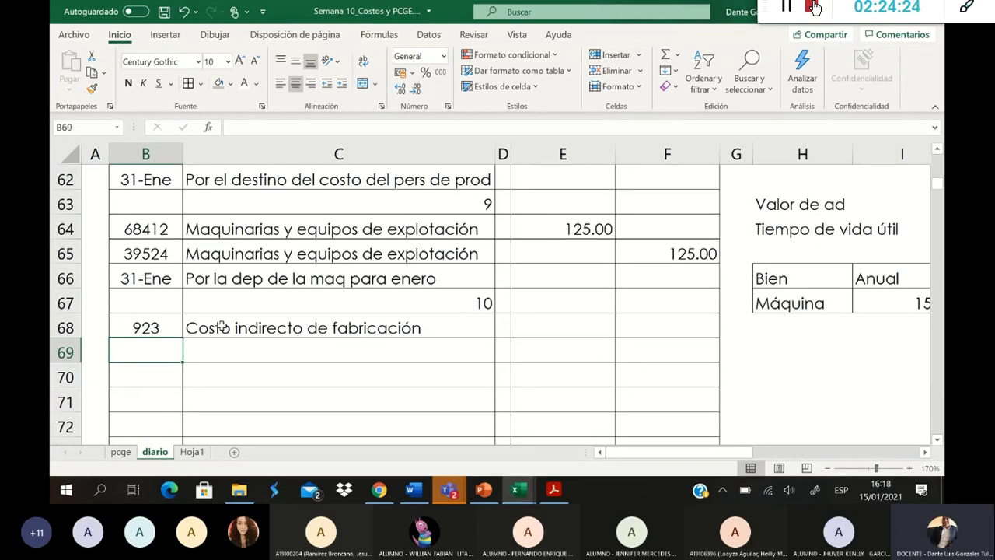
pyautogui.scroll(6, 208, 327)
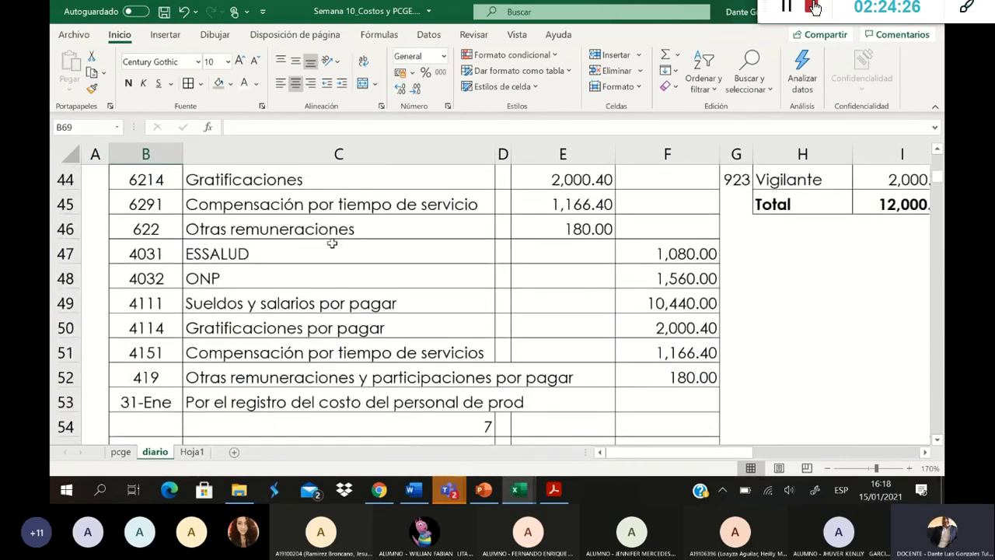
pyautogui.scroll(-7, 332, 243)
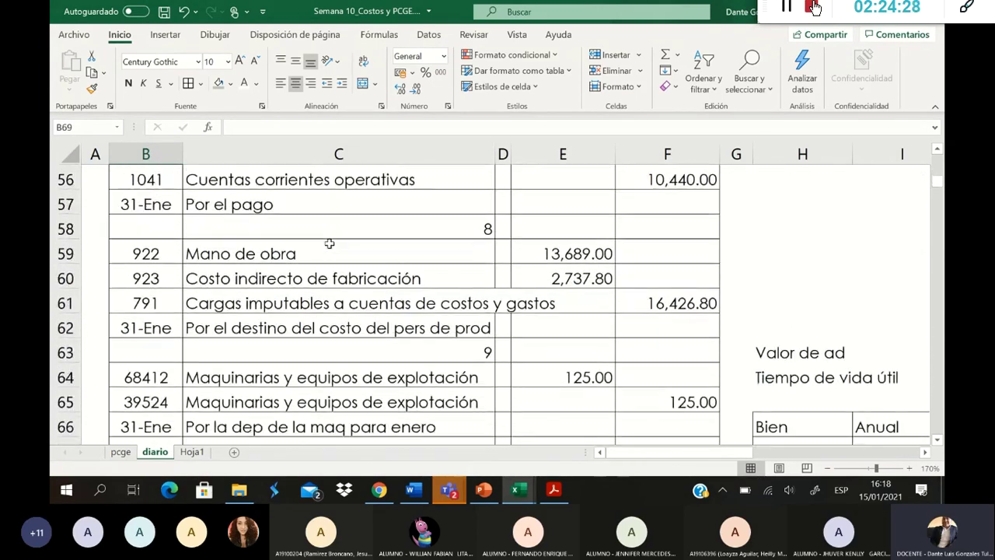
pyautogui.scroll(-2, 329, 243)
pyautogui.scroll(3, 329, 242)
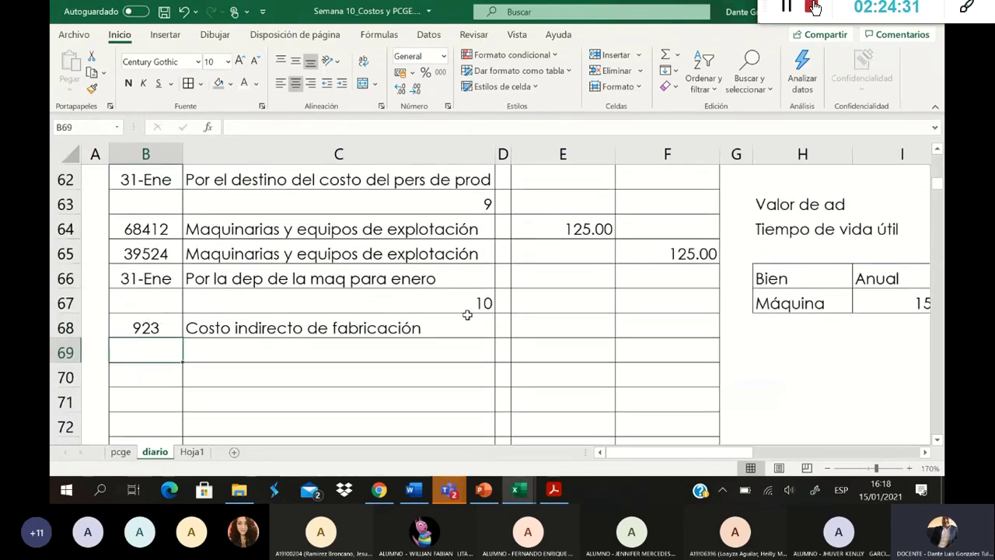
pyautogui.click(552, 330)
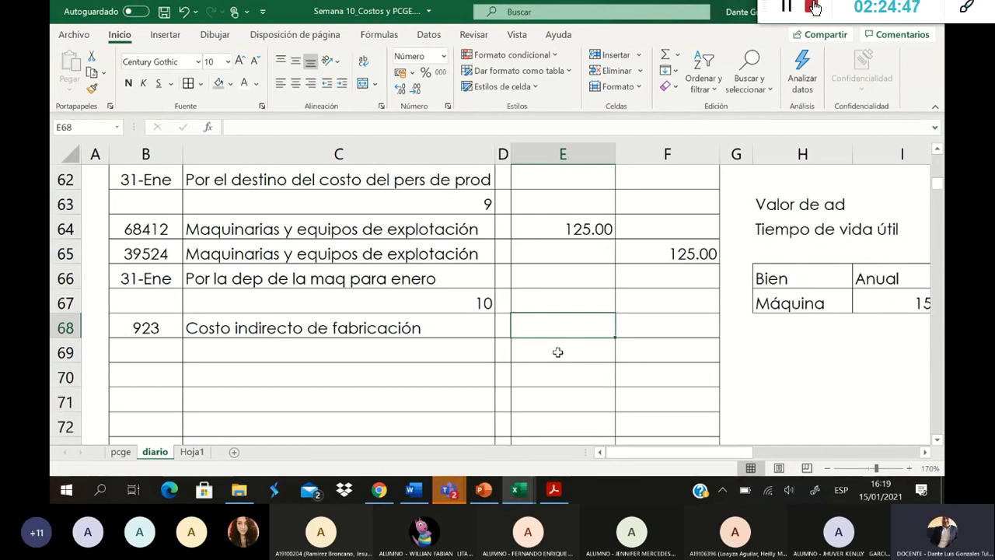
pyautogui.write('125')
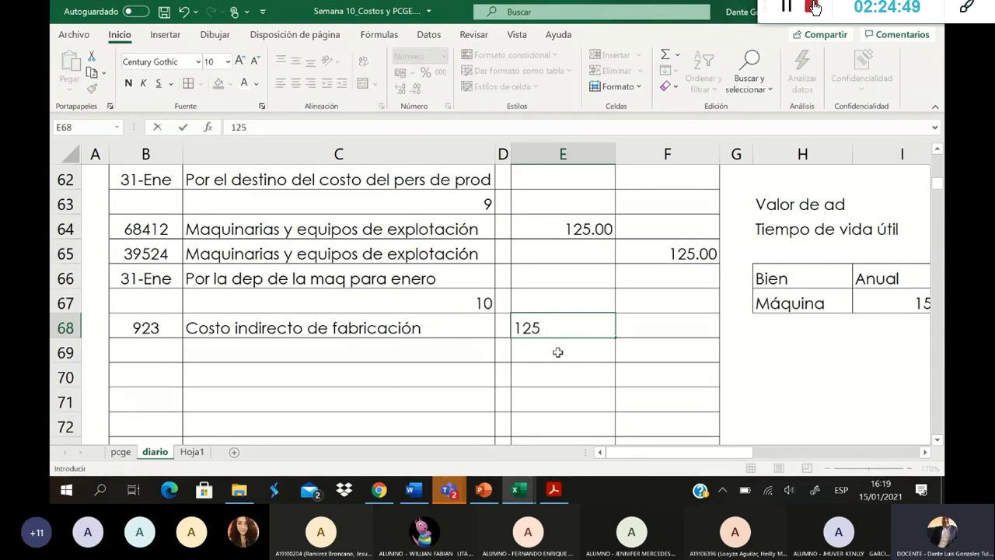
pyautogui.press('Return')
# Step: Enter account code 791 in B69 under journal entry 10
pyautogui.press('Left')
pyautogui.press('Left')
pyautogui.press('Left')
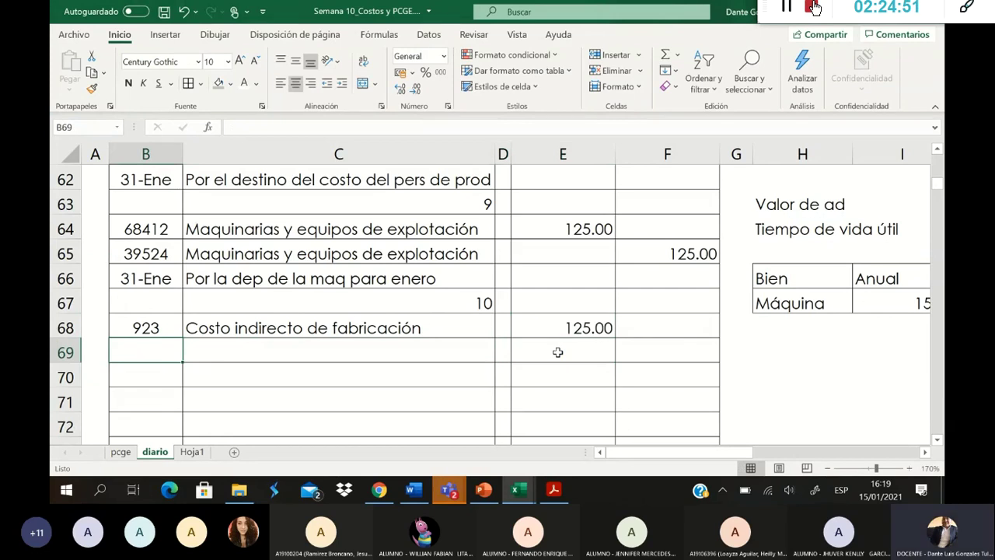
pyautogui.write('79')
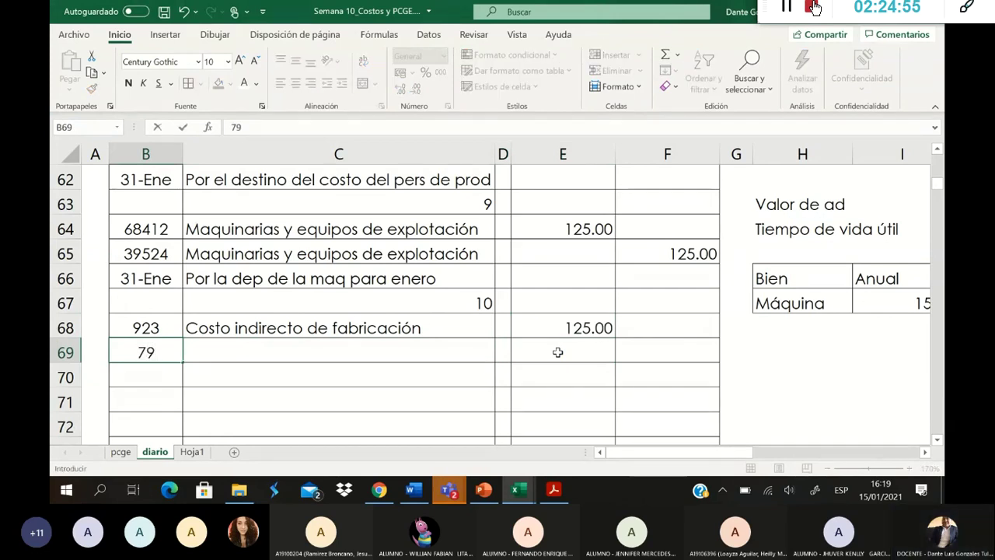
pyautogui.write('1')
pyautogui.press('Tab')
pyautogui.write('Ca')
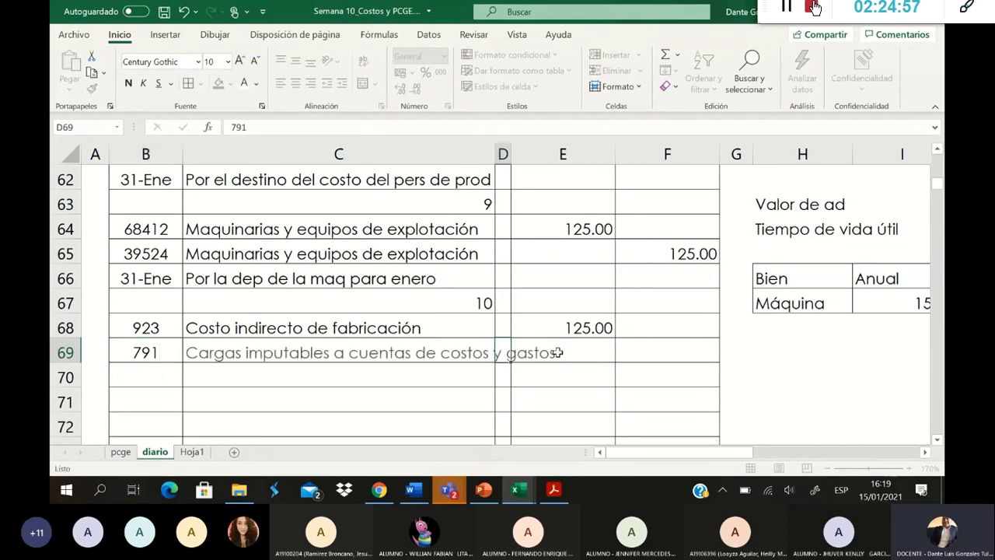
# Step: Enter 125 as the credit for account 791 in F69
pyautogui.press('Tab')
pyautogui.press('Tab')
pyautogui.press('Tab')
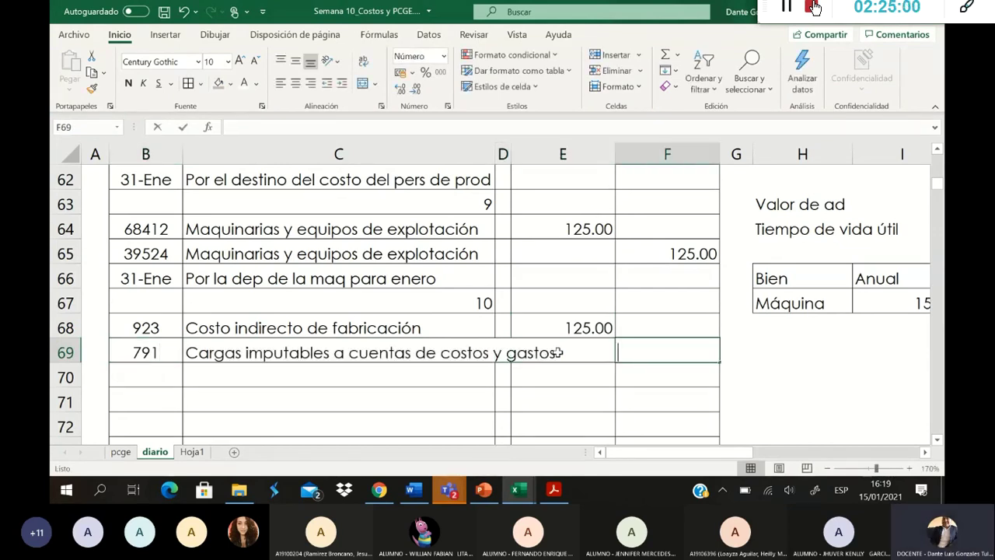
pyautogui.write('125')
pyautogui.press('Return')
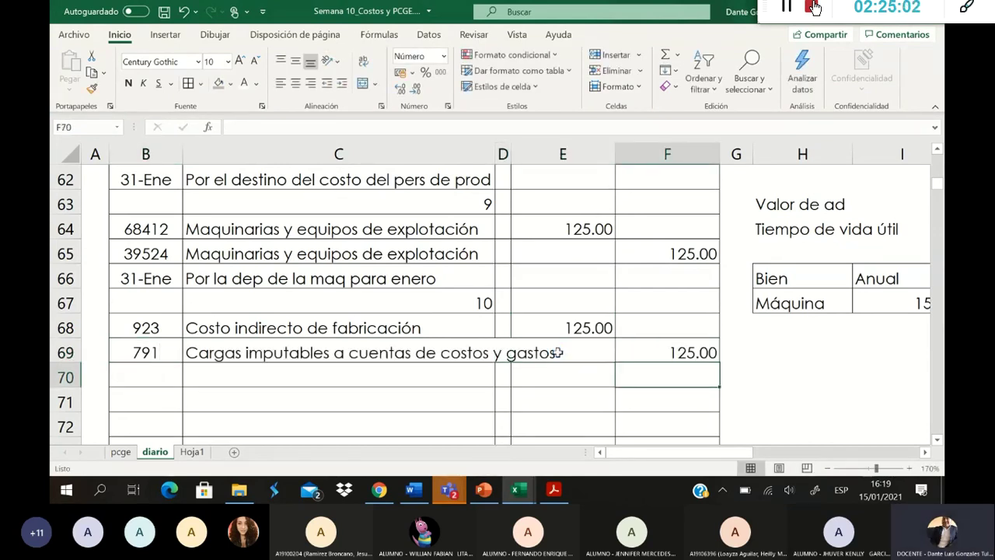
# Step: Enter the date 31-01 in B70 to close journal entry 10
pyautogui.click(443, 395)
pyautogui.click(167, 377)
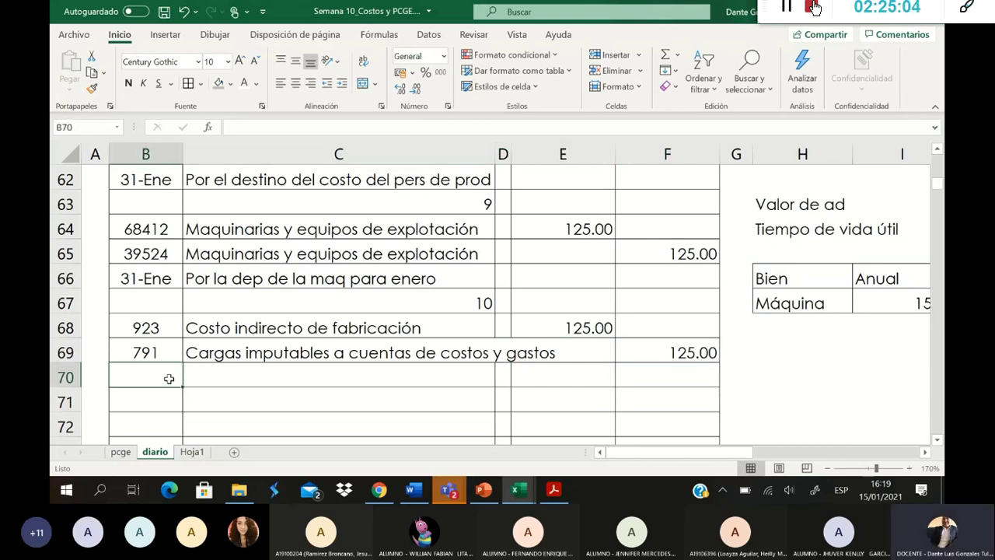
pyautogui.write('31')
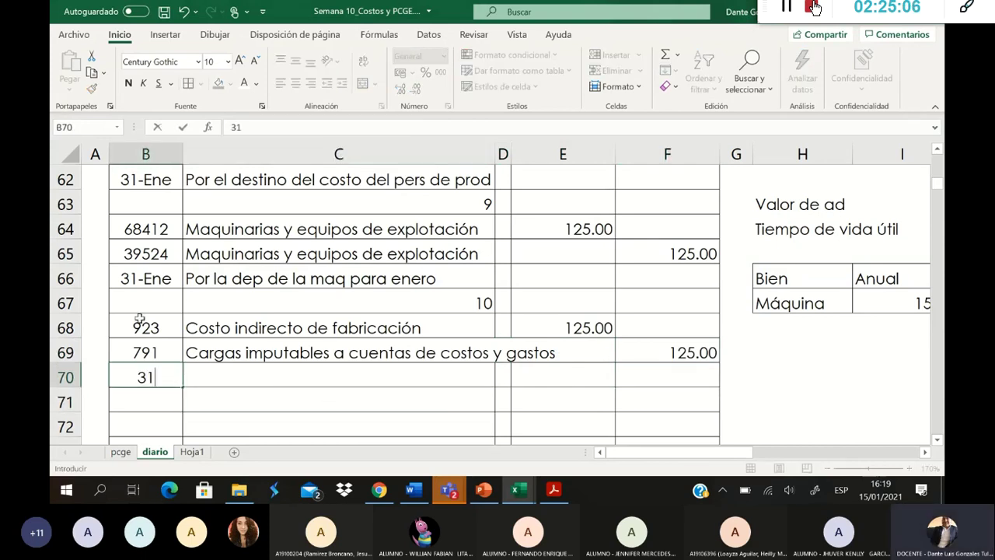
pyautogui.write('-01')
pyautogui.press('Tab')
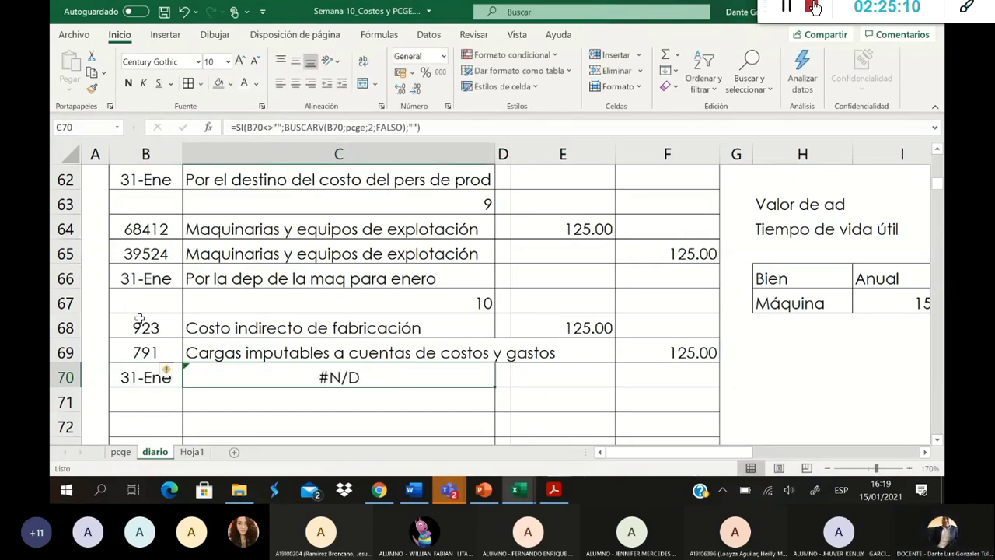
# Step: Replace the lookup formula in C70 with the description "Por el destino de la dep del periodo"
pyautogui.write('Por el')
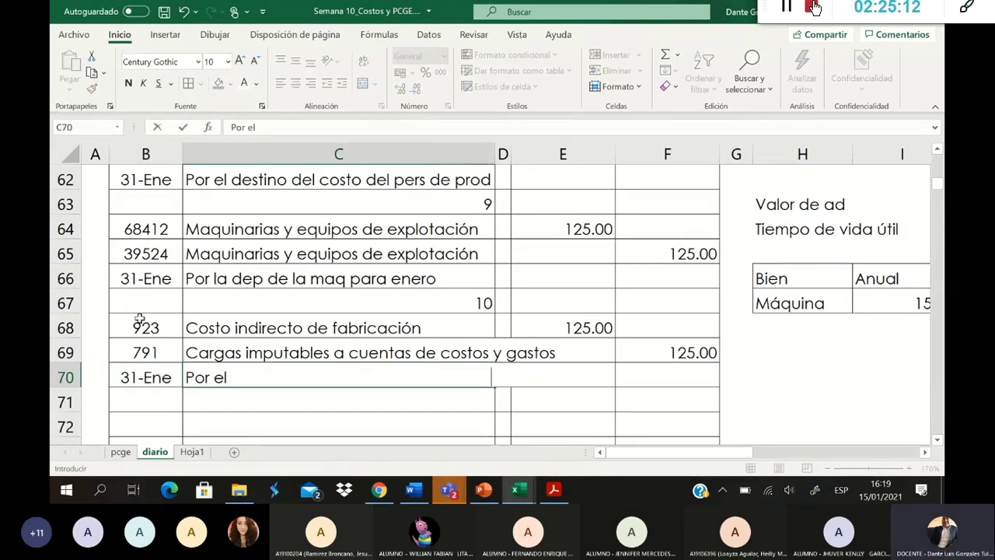
pyautogui.write(' destin')
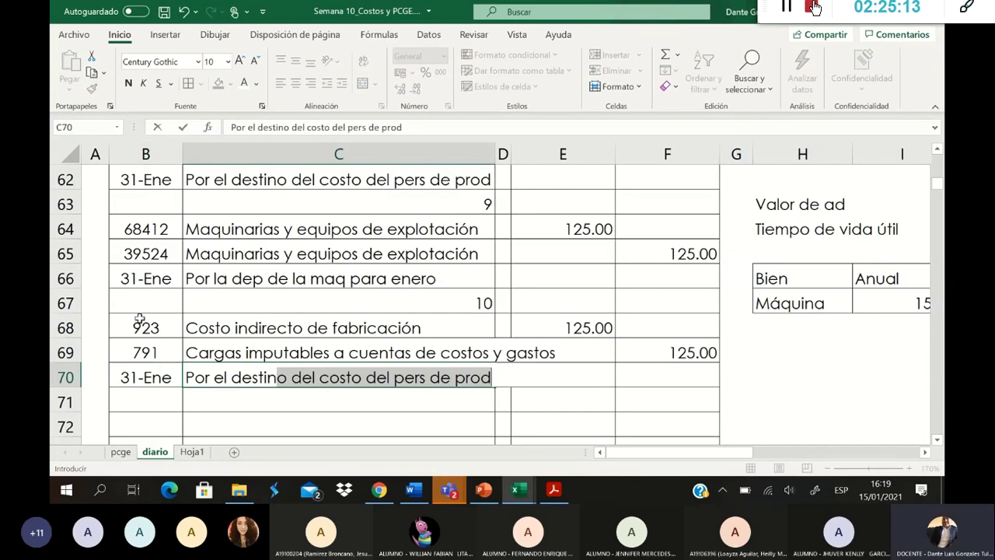
pyautogui.write('o')
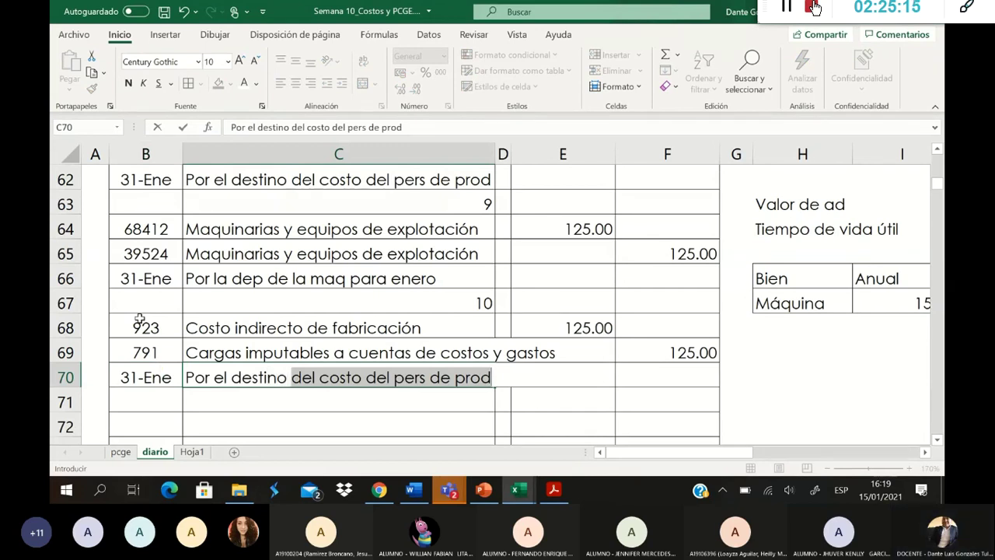
pyautogui.write(' de ña')
pyautogui.press('BackSpace')
pyautogui.press('BackSpace')
pyautogui.write('la dep del pero')
pyautogui.press('BackSpace')
pyautogui.write('iodo')
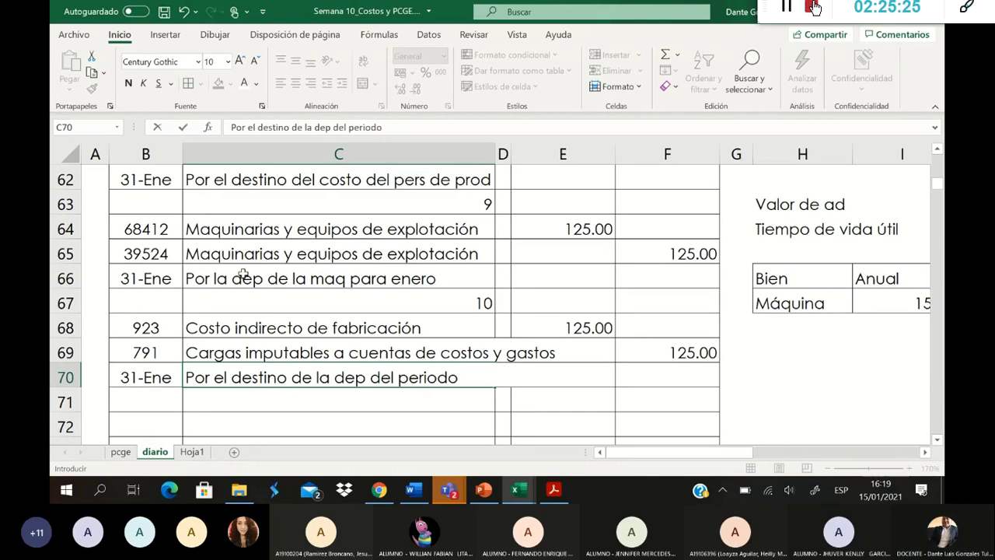
pyautogui.click(354, 287)
pyautogui.click(382, 377)
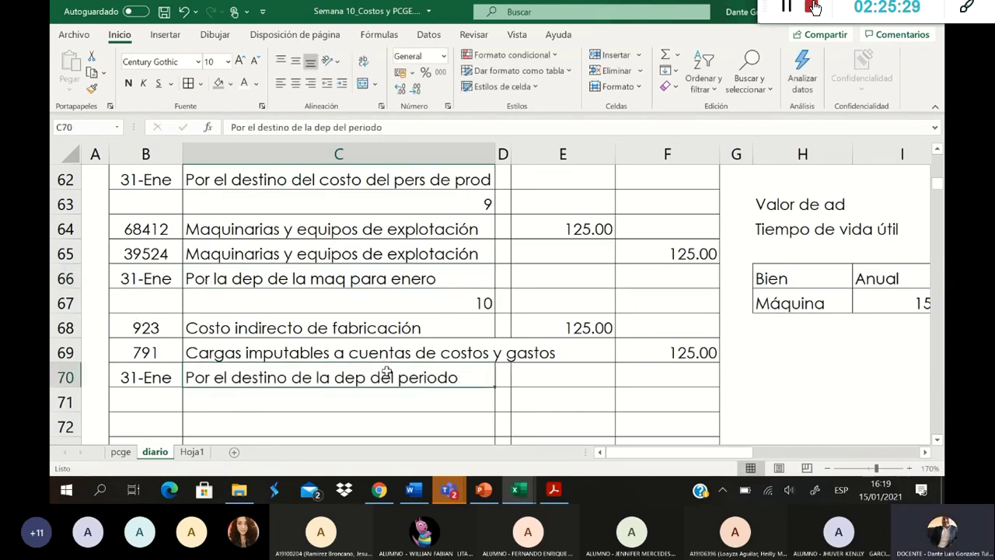
# Step: Append "-ene" to the description of journal entry 10 in C70
pyautogui.doubleClick(468, 377)
pyautogui.write('-')
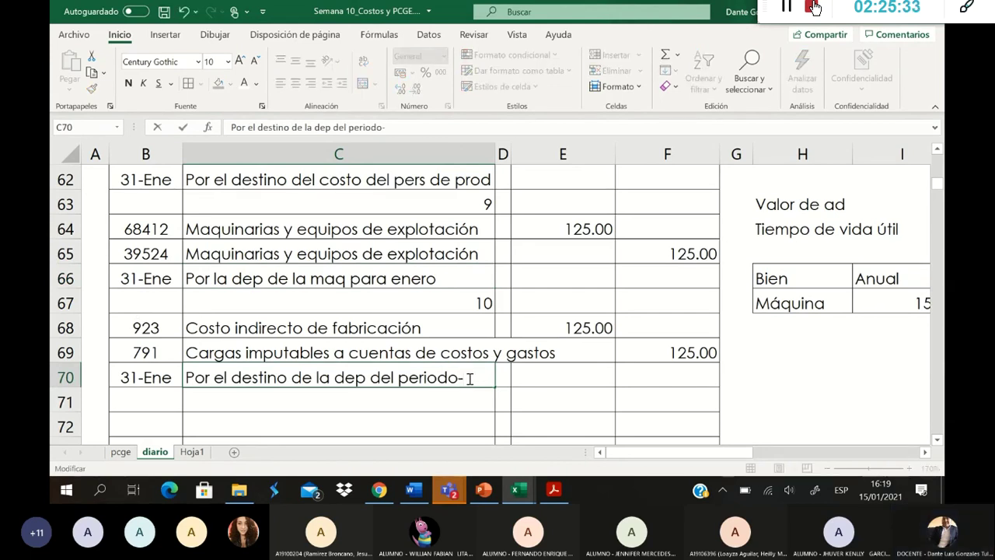
pyautogui.write('eb}n')
pyautogui.write('e')
pyautogui.press('BackSpace')
pyautogui.press('BackSpace')
pyautogui.press('BackSpace')
pyautogui.press('BackSpace')
pyautogui.write('ne')
pyautogui.press('Return')
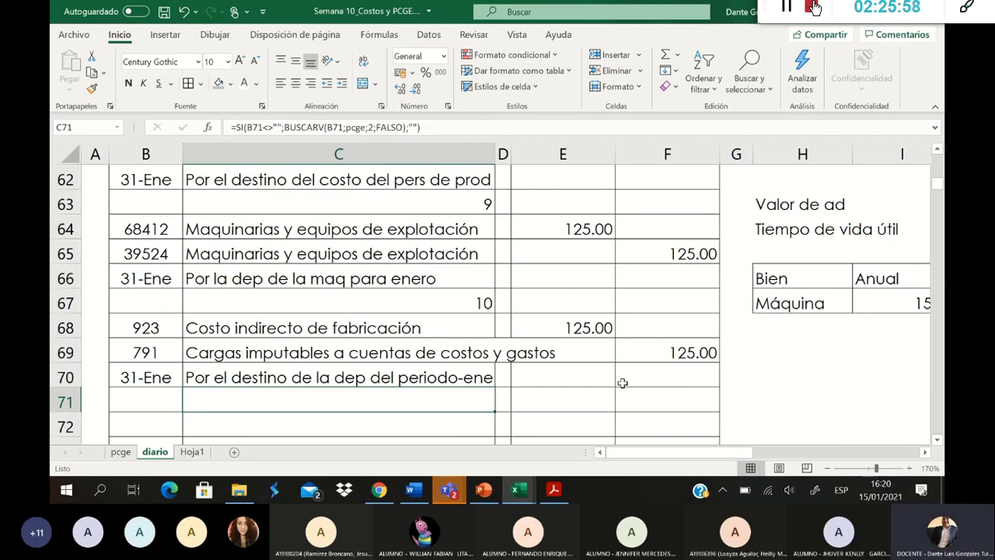
# Step: Total the debit column in E72 by summing E9:E70 and extend the formula to the credit column in F72
pyautogui.scroll(-1, 622, 383)
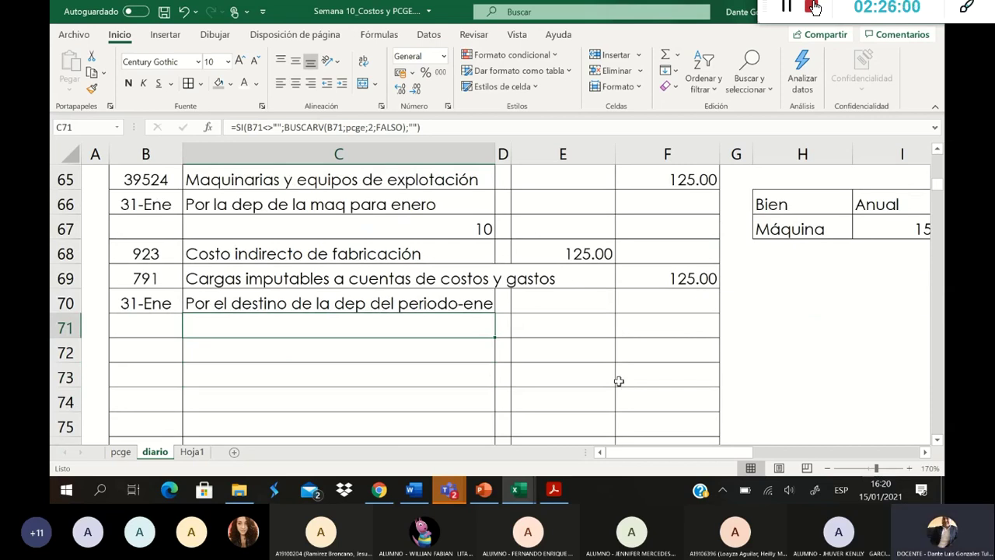
pyautogui.click(578, 354)
pyautogui.click(666, 54)
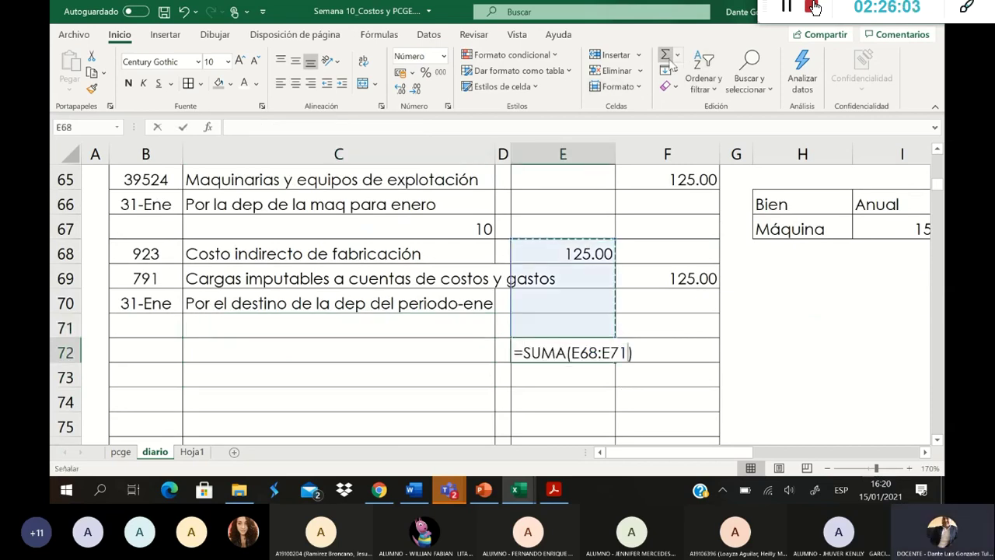
pyautogui.scroll(7, 573, 282)
pyautogui.scroll(8, 573, 283)
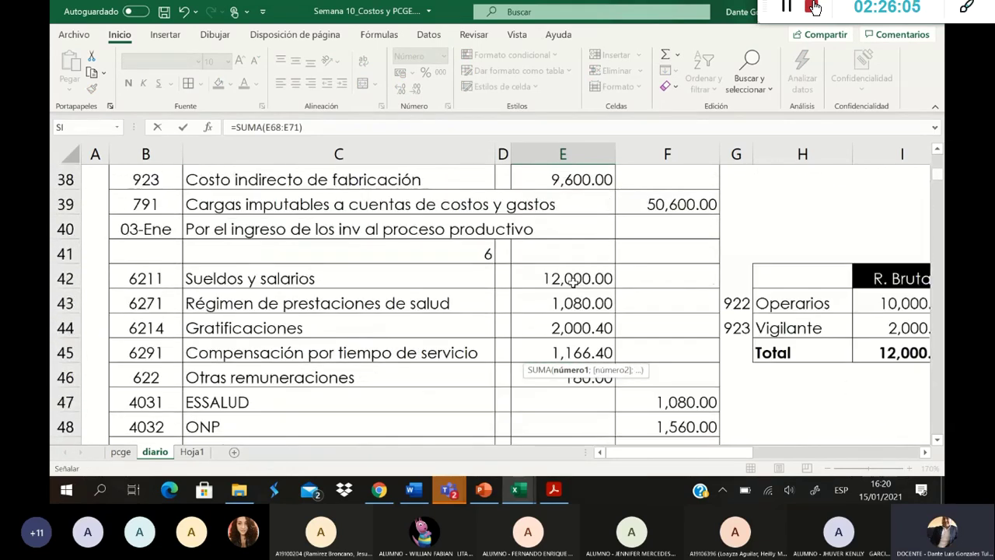
pyautogui.scroll(4, 573, 282)
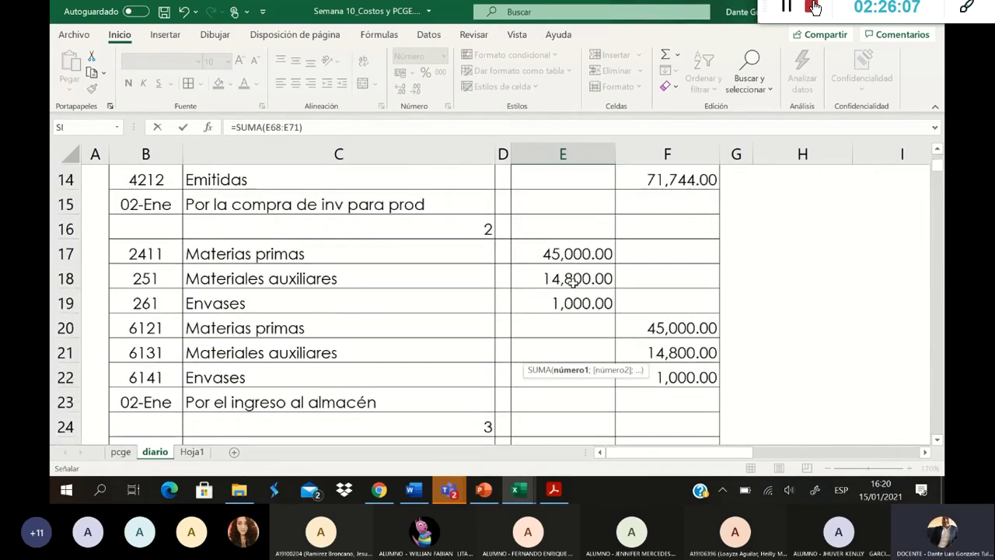
pyautogui.click(575, 224)
pyautogui.moveTo(586, 261); pyautogui.dragTo(594, 332)
pyautogui.press('Return')
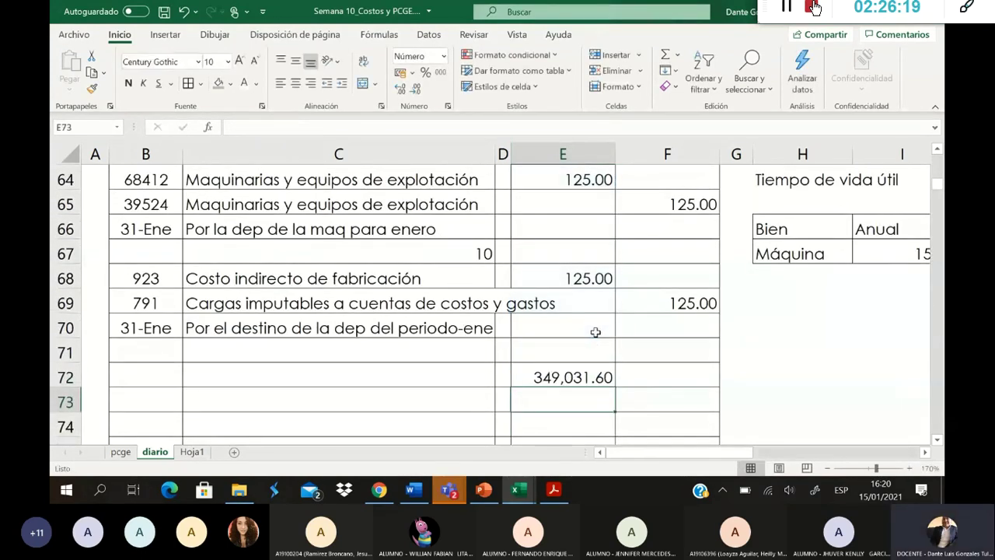
pyautogui.press('Up')
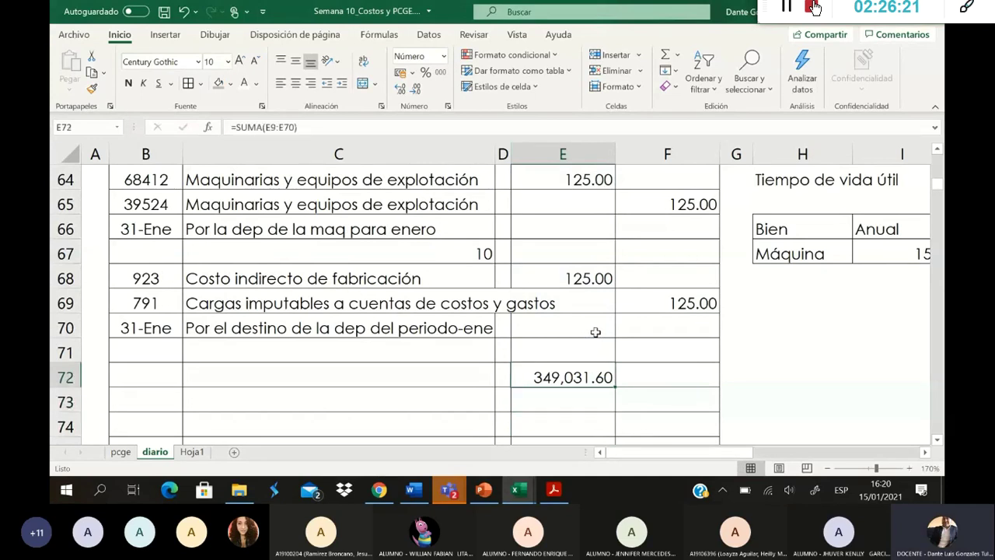
pyautogui.moveTo(615, 386); pyautogui.dragTo(677, 382)
pyautogui.click(595, 378)
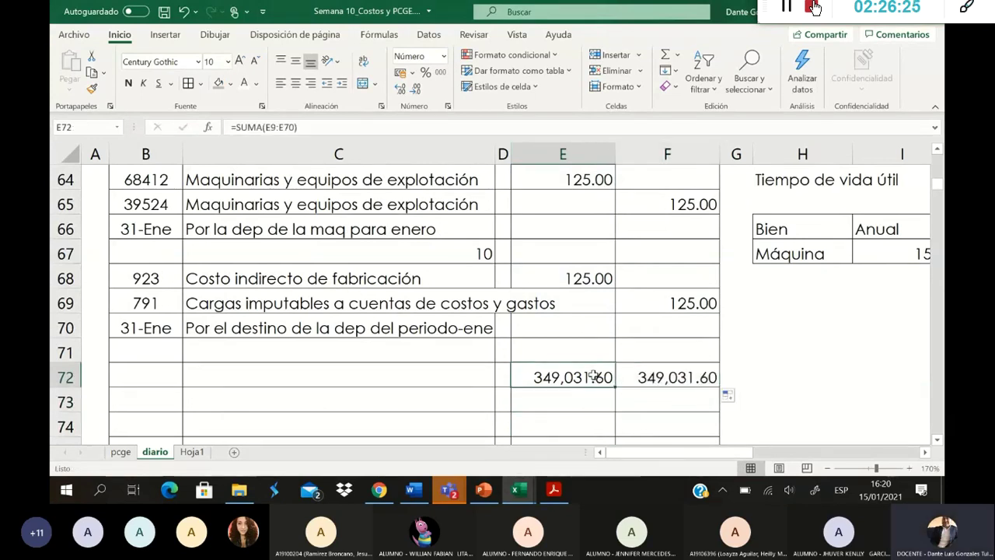
# Step: Apply bottom borders to the totals in E72:F72 and to the cells above them in E71:F71
pyautogui.moveTo(595, 377); pyautogui.dragTo(678, 378)
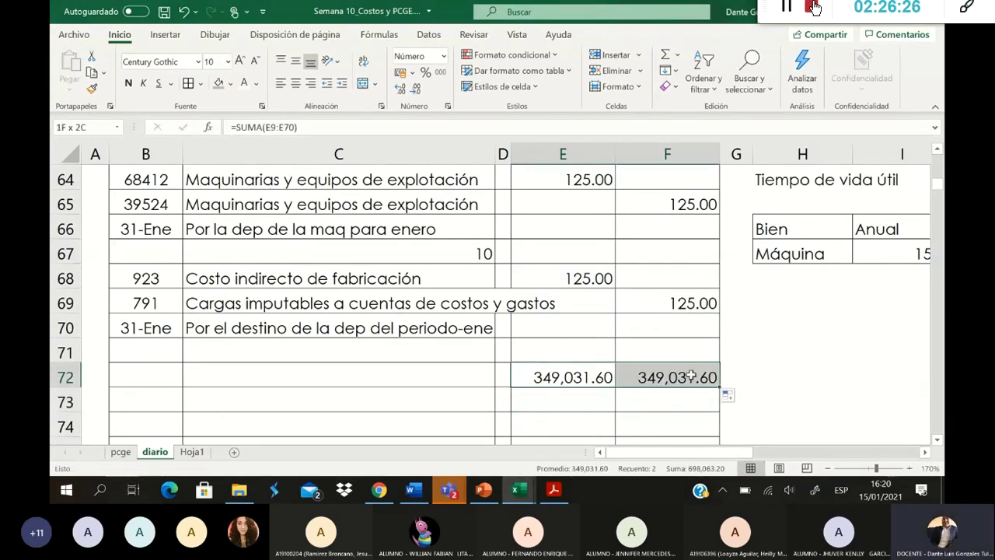
pyautogui.click(201, 83)
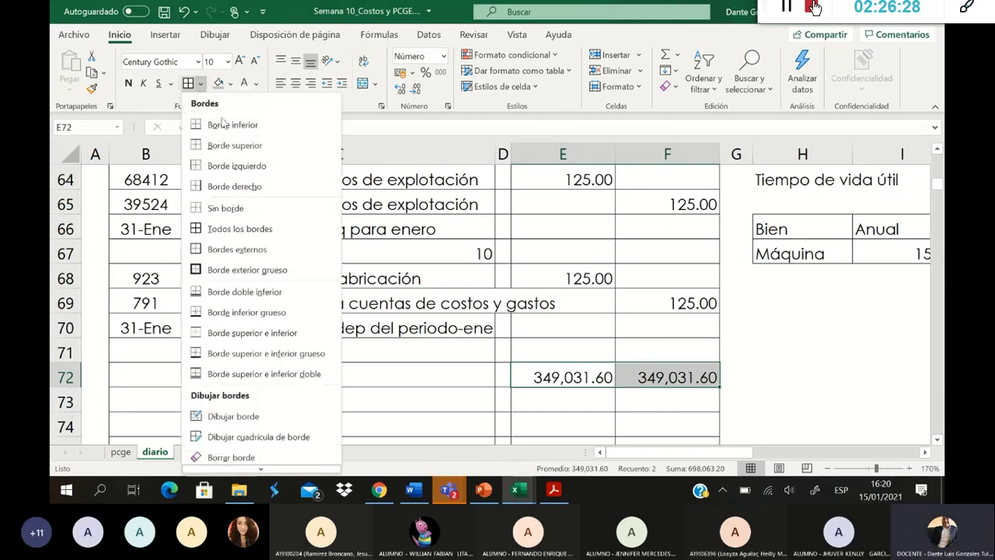
pyautogui.click(276, 312)
pyautogui.moveTo(546, 351); pyautogui.dragTo(613, 349)
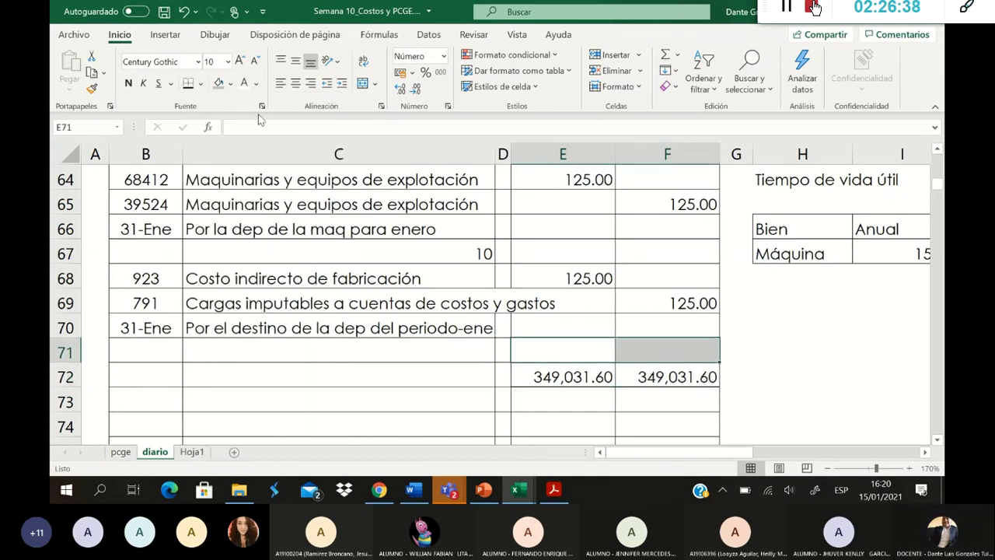
pyautogui.click(536, 311)
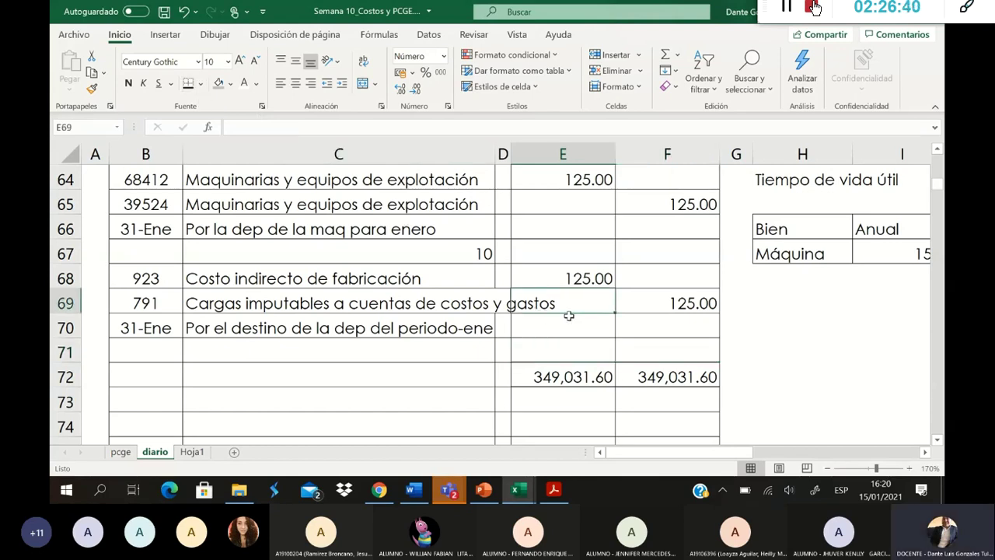
# Step: Review the whole journal from entry 1 down to the debit and credit totals below entry 10
pyautogui.scroll(-1, 568, 315)
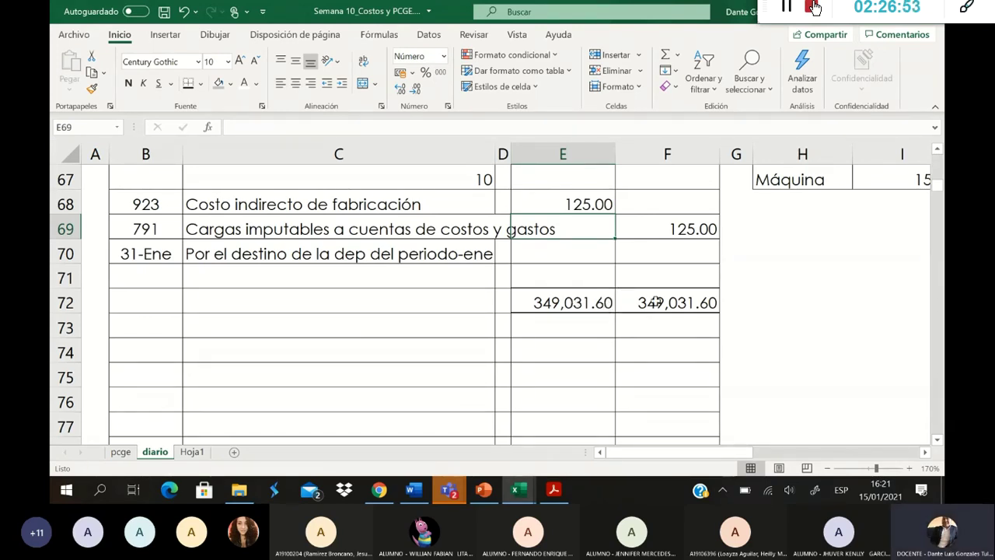
pyautogui.scroll(18, 664, 305)
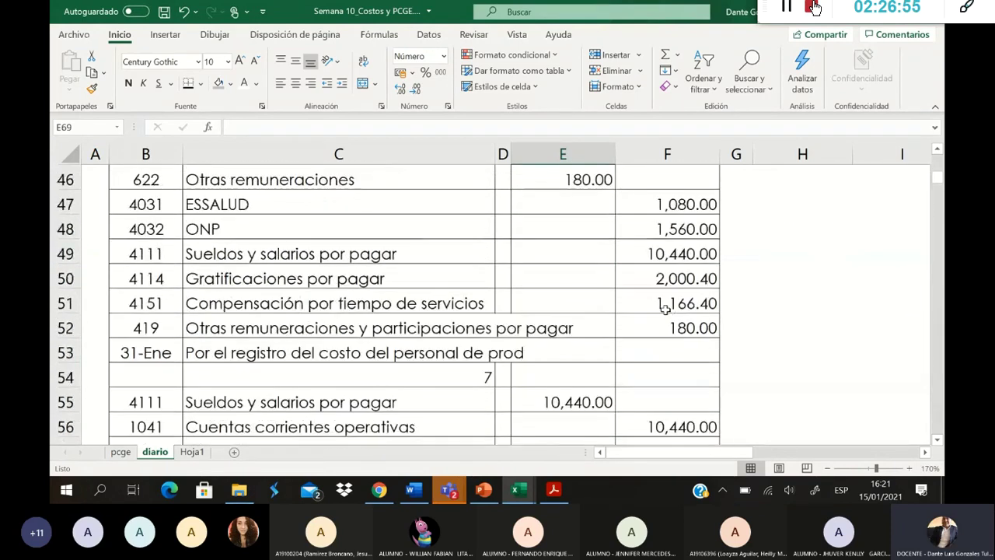
pyautogui.scroll(2, 664, 311)
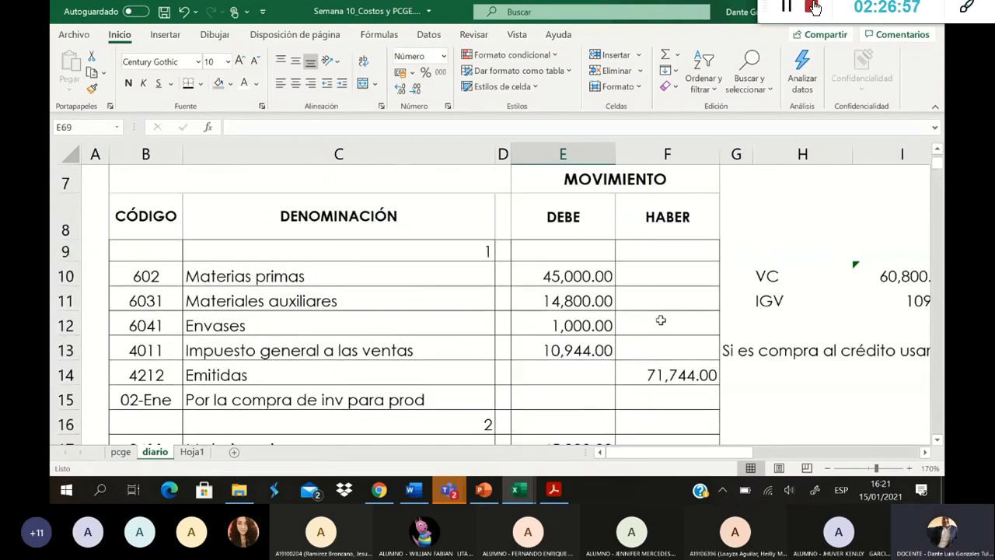
pyautogui.scroll(-10, 660, 319)
pyautogui.scroll(-7, 661, 325)
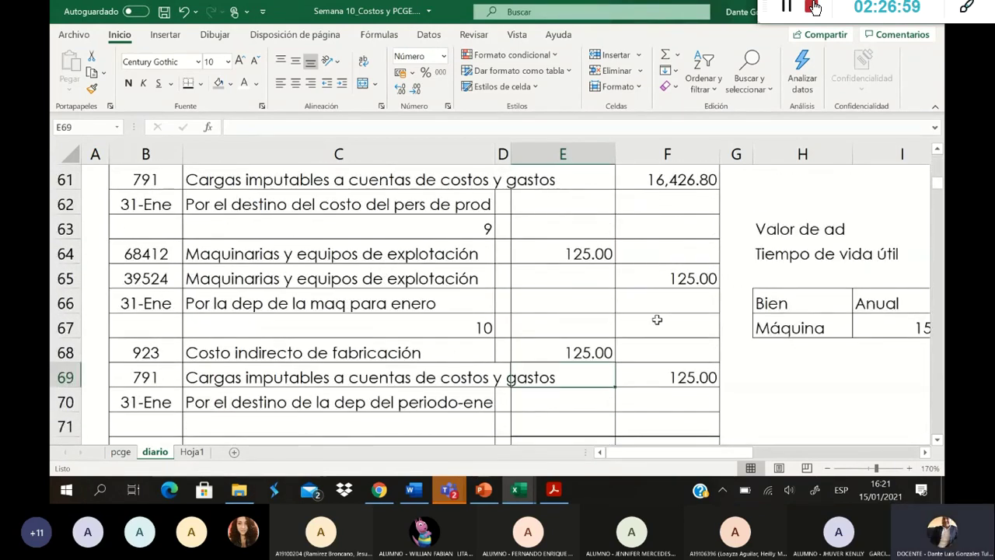
pyautogui.scroll(-4, 643, 280)
pyautogui.scroll(1, 642, 296)
pyautogui.scroll(1, 647, 298)
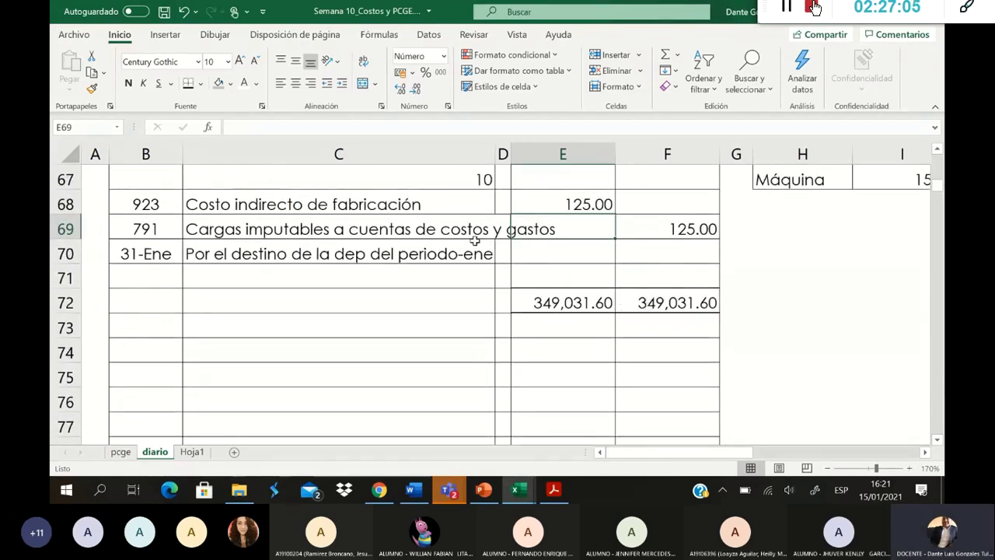
pyautogui.click(539, 259)
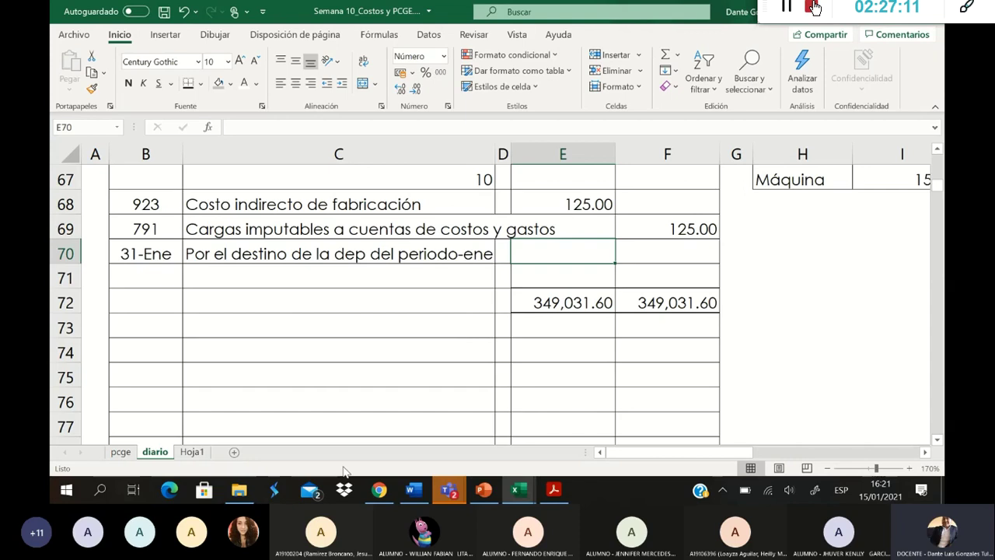
# Step: Switch to the Word case document and highlight the last bullet about the monthly production report
pyautogui.click(415, 489)
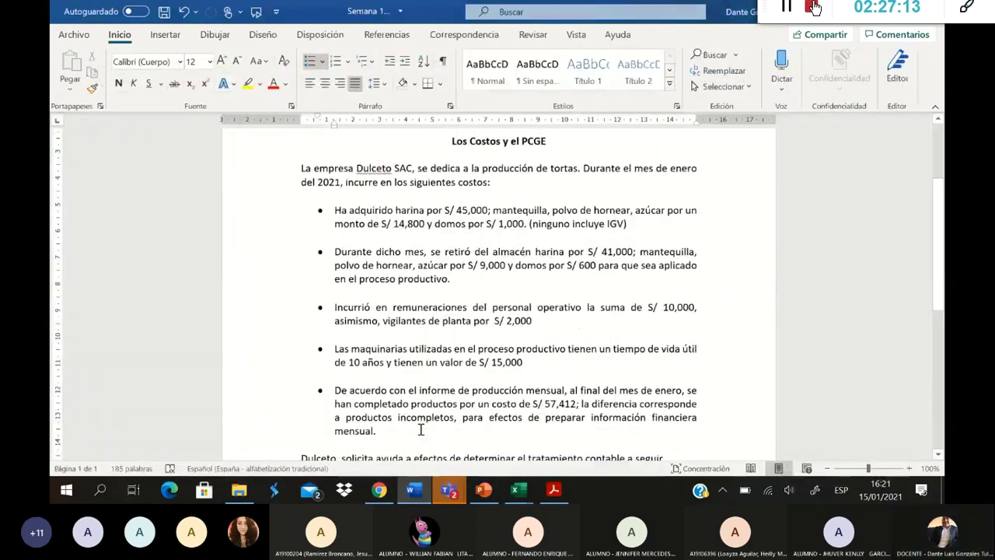
pyautogui.scroll(-1, 420, 439)
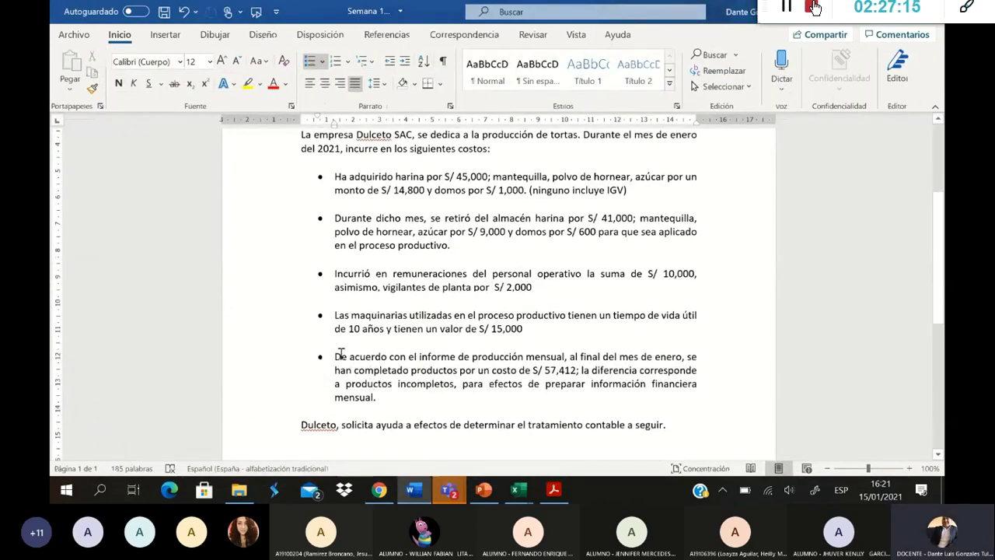
pyautogui.moveTo(334, 356); pyautogui.dragTo(381, 398)
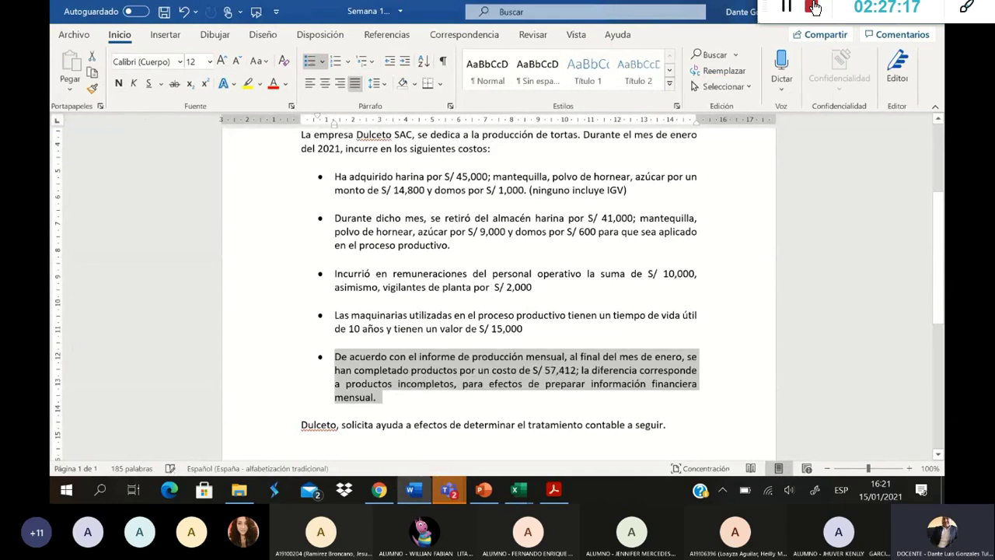
# Step: Return to the Excel journal and delete the totals row 72
pyautogui.hotkey('alt', 'Tab')
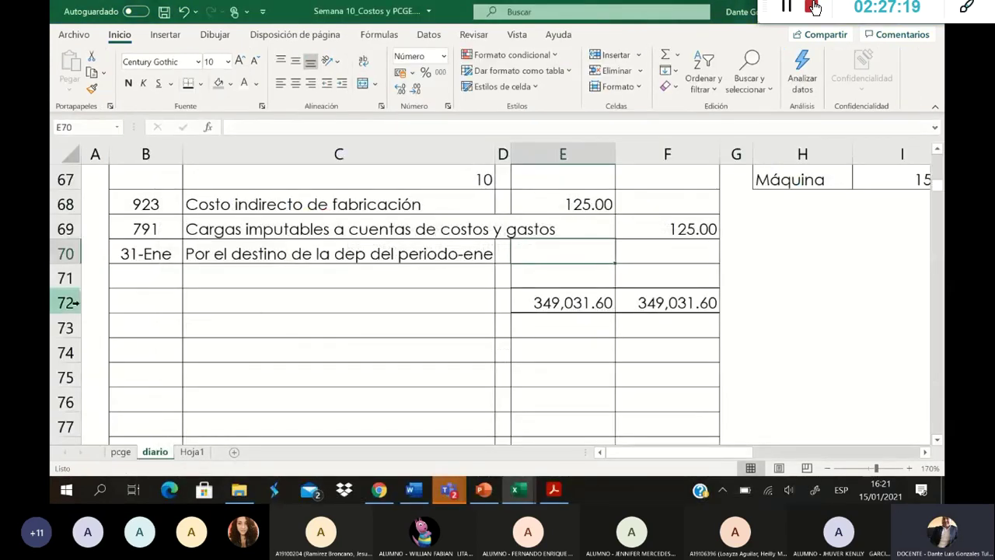
pyautogui.rightClick(69, 302)
pyautogui.click(113, 185)
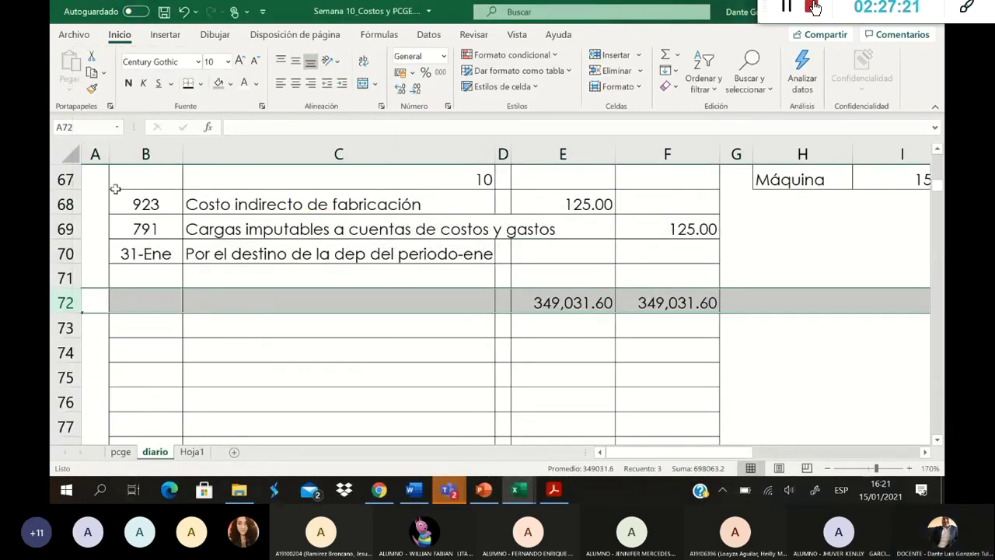
# Step: Switch back to the Word case document and read the costs of completed and incomplete products
pyautogui.click(412, 490)
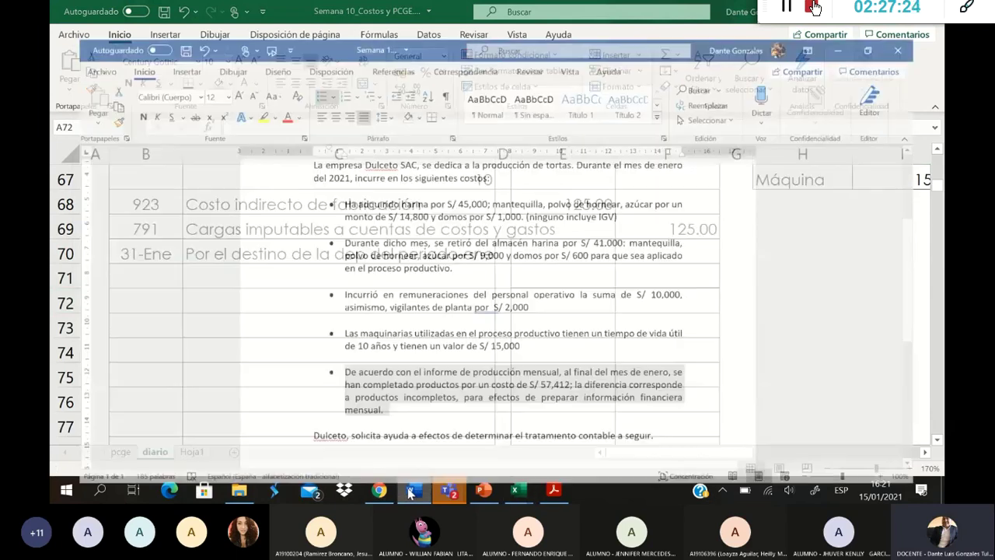
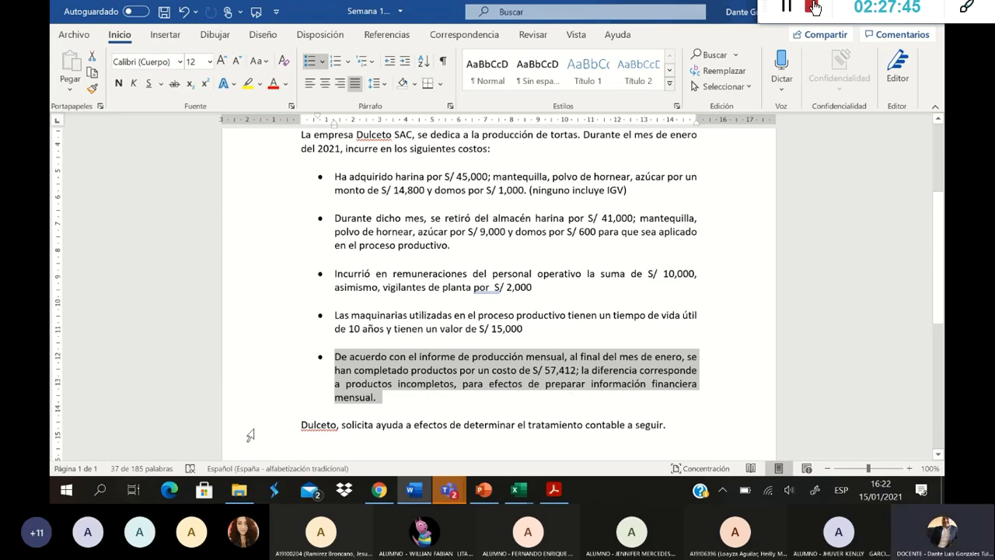
pyautogui.moveTo(523, 490)
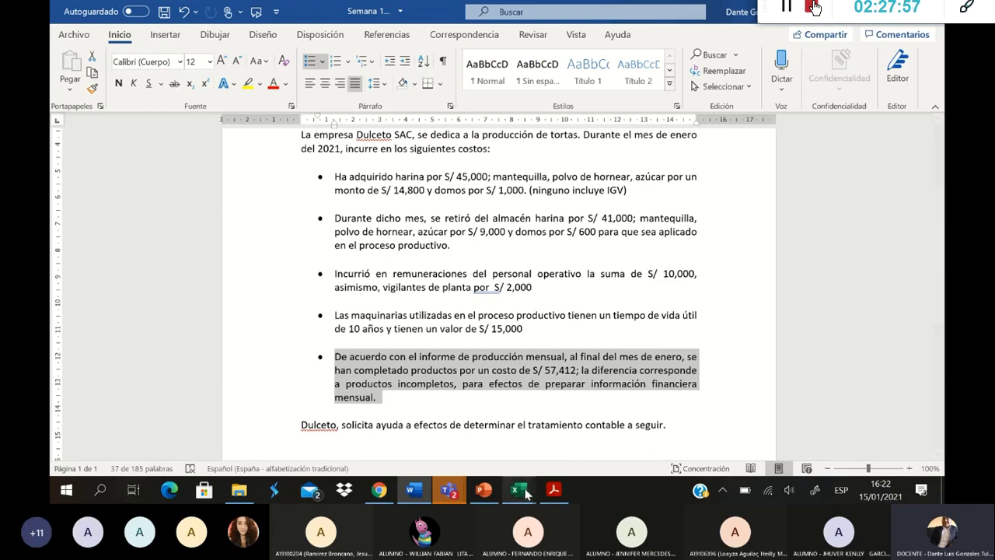
# Step: Switch back to the Excel journal and delete the empty row 71 below entry 10
pyautogui.click(444, 432)
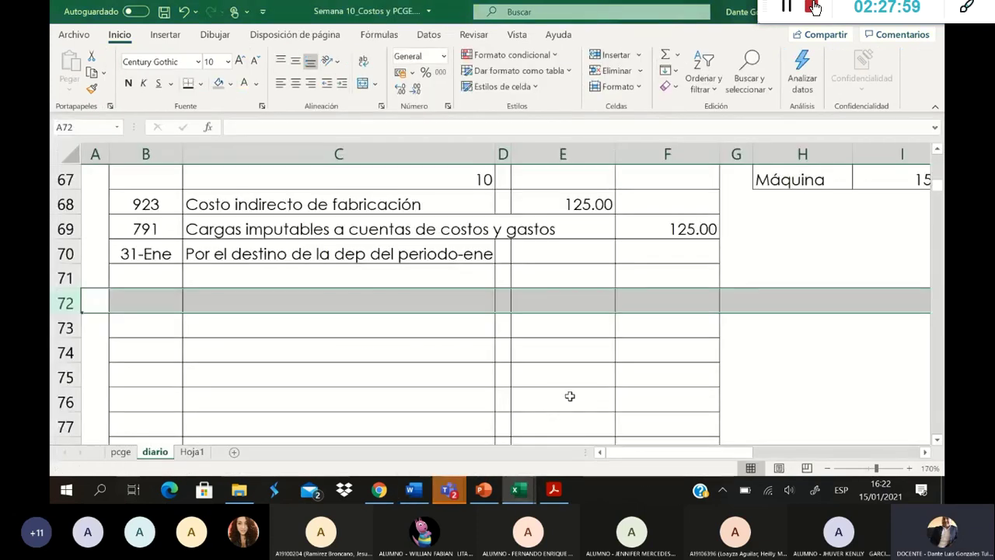
pyautogui.scroll(1, 763, 332)
pyautogui.click(792, 333)
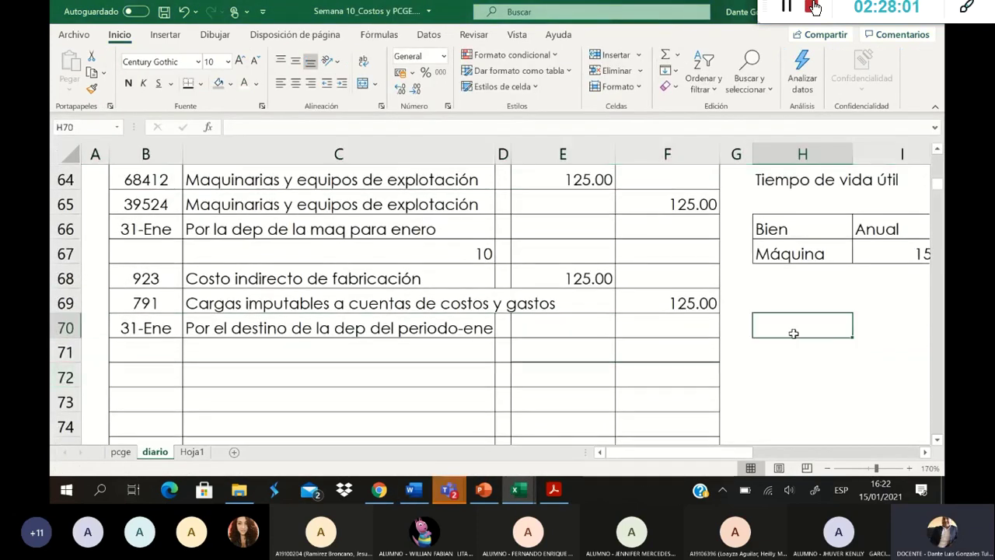
pyautogui.rightClick(67, 357)
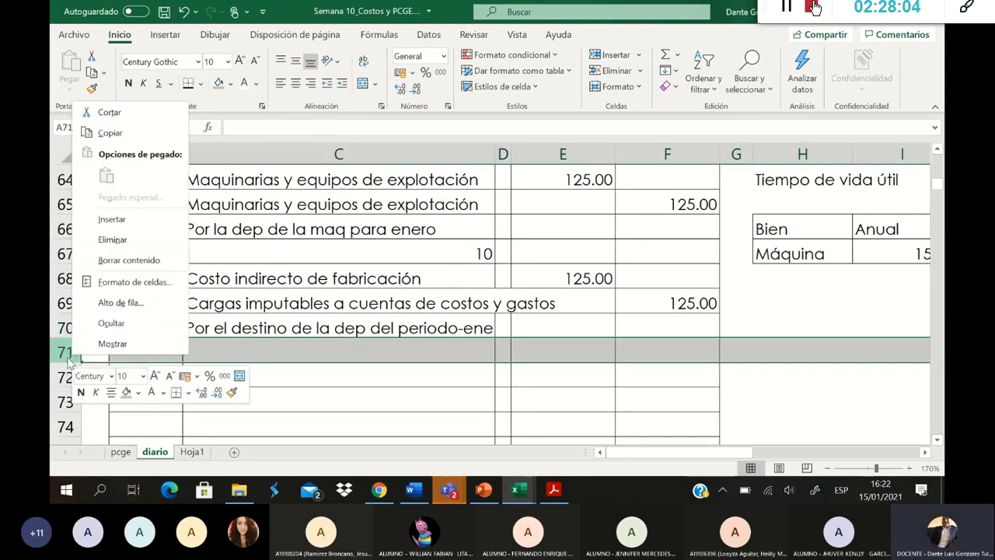
pyautogui.click(113, 240)
pyautogui.click(749, 368)
# Step: Enter the heading "Costo de producción acumulado" in cell H70, beside the journal
pyautogui.moveTo(731, 452); pyautogui.dragTo(770, 462)
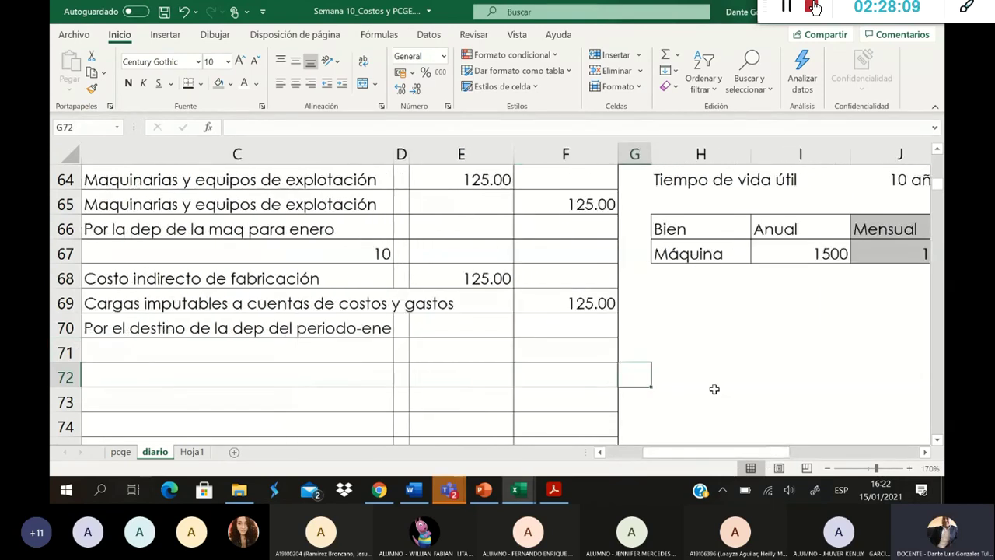
pyautogui.click(702, 324)
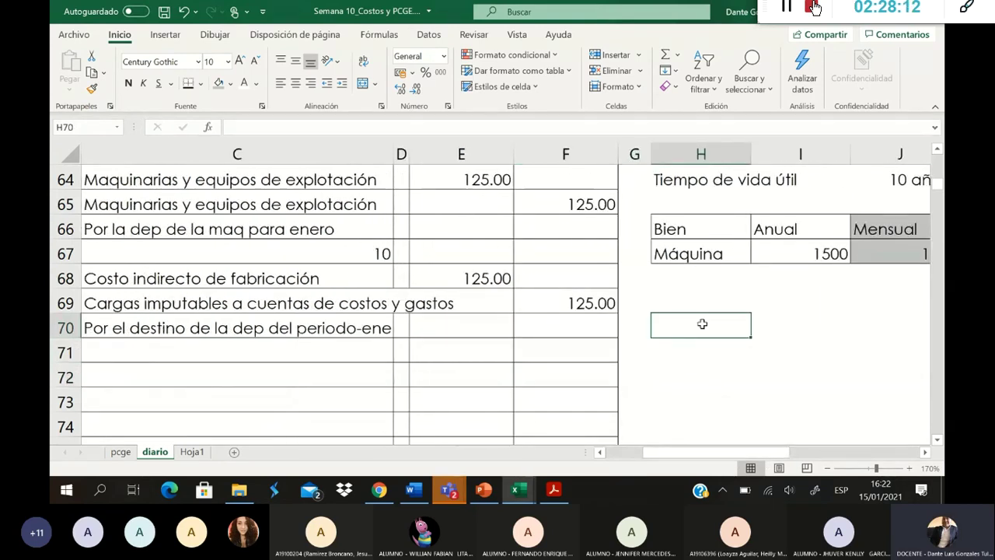
pyautogui.write('Costo ac')
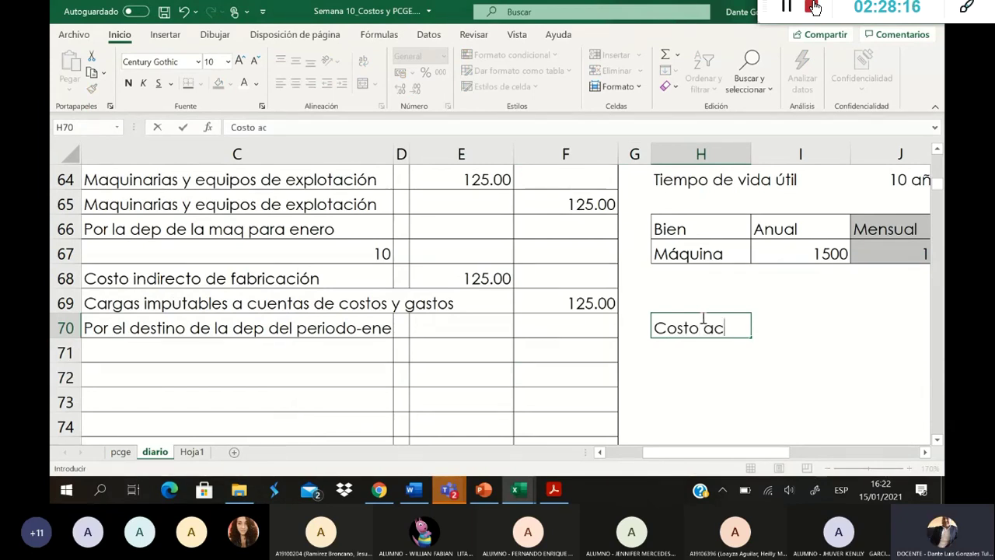
pyautogui.write('umulado')
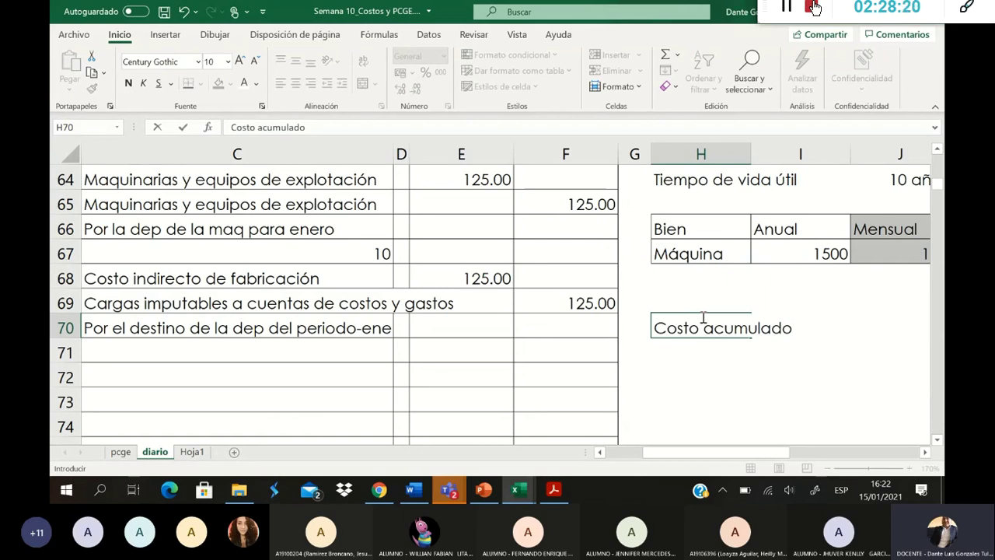
pyautogui.click(706, 327)
pyautogui.write('de pro')
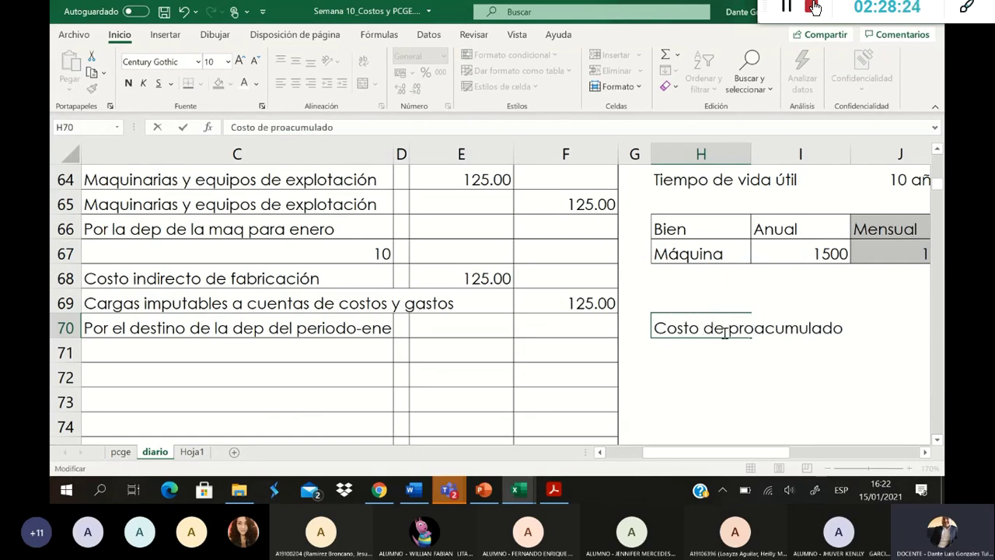
pyautogui.write('ducción')
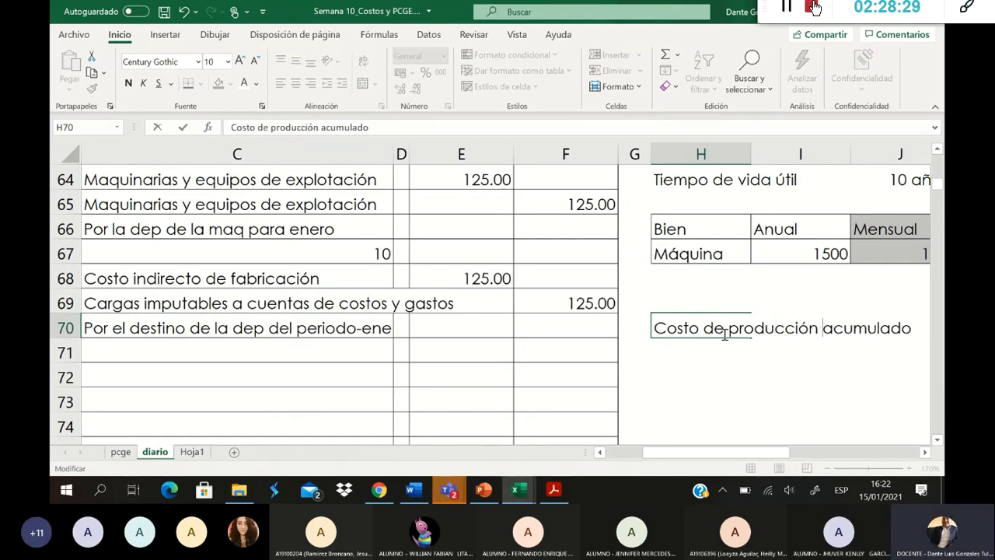
pyautogui.press('Return')
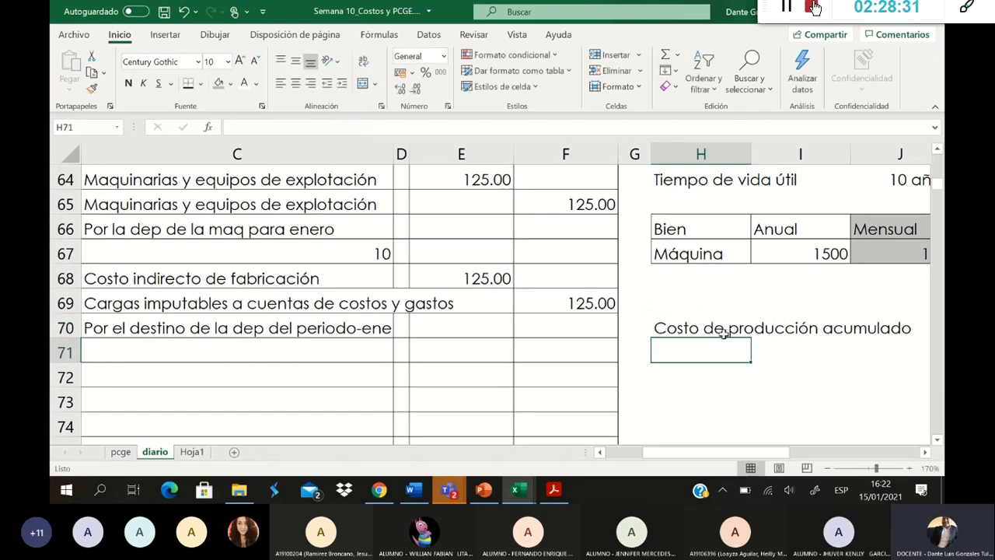
# Step: Enter the label "Materia prima directa" in H72 under the heading, correcting the misspelled "prima"
pyautogui.press('Return')
pyautogui.write('Materia')
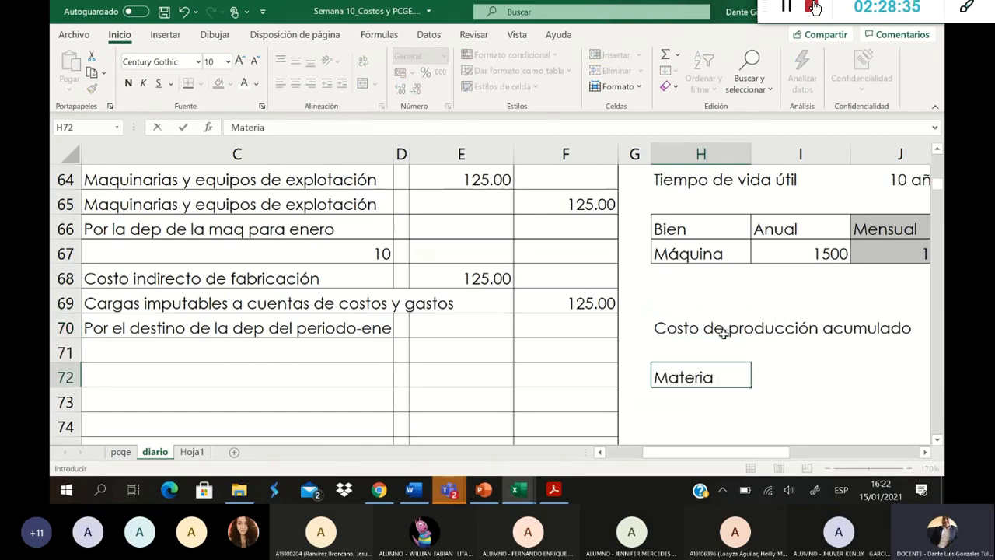
pyautogui.write(' pri,a')
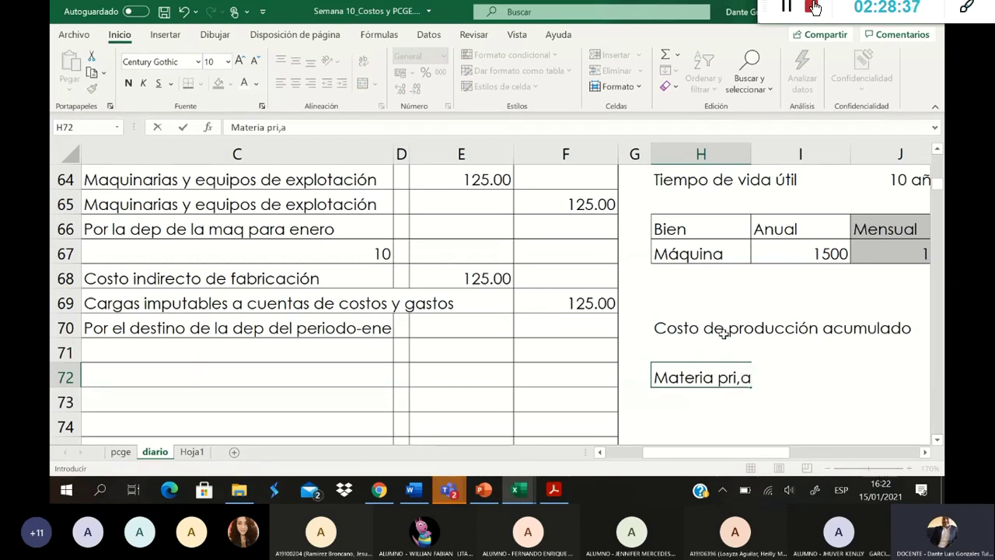
pyautogui.write(' directa')
pyautogui.click(766, 377)
pyautogui.press('BackSpace')
pyautogui.write('m')
pyautogui.press('Return')
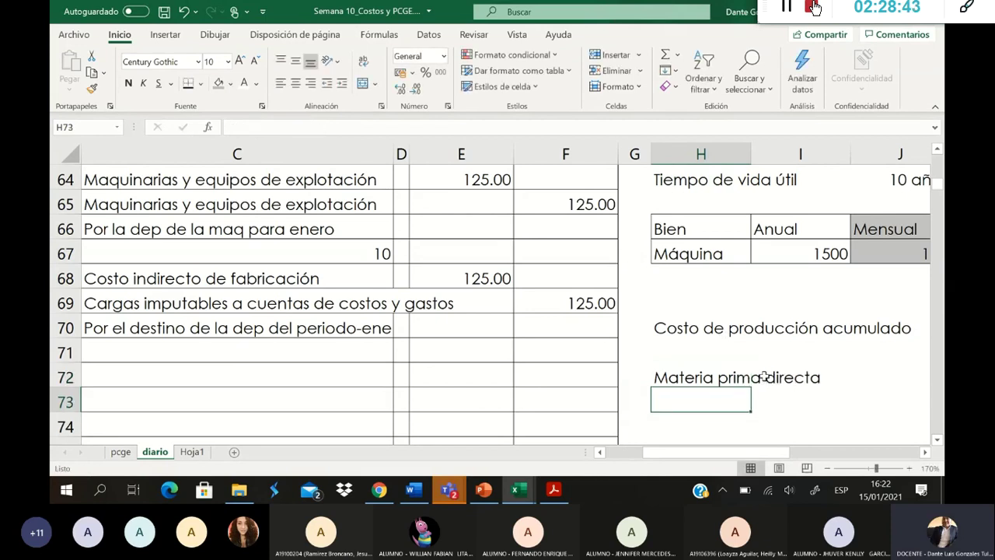
# Step: Enter the label "Mano de obra directa" in H73, below the direct raw material label
pyautogui.write('Mano de obra ')
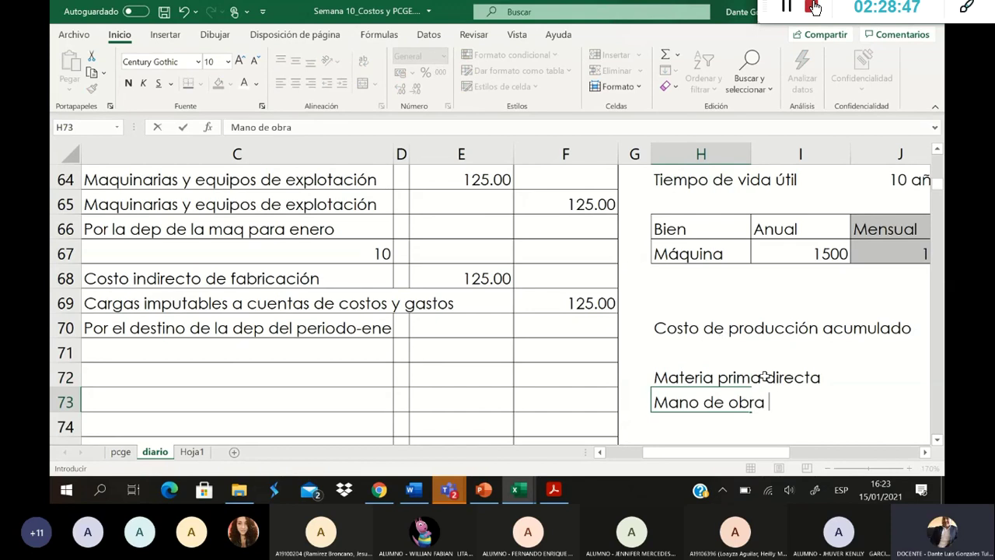
pyautogui.write('direct')
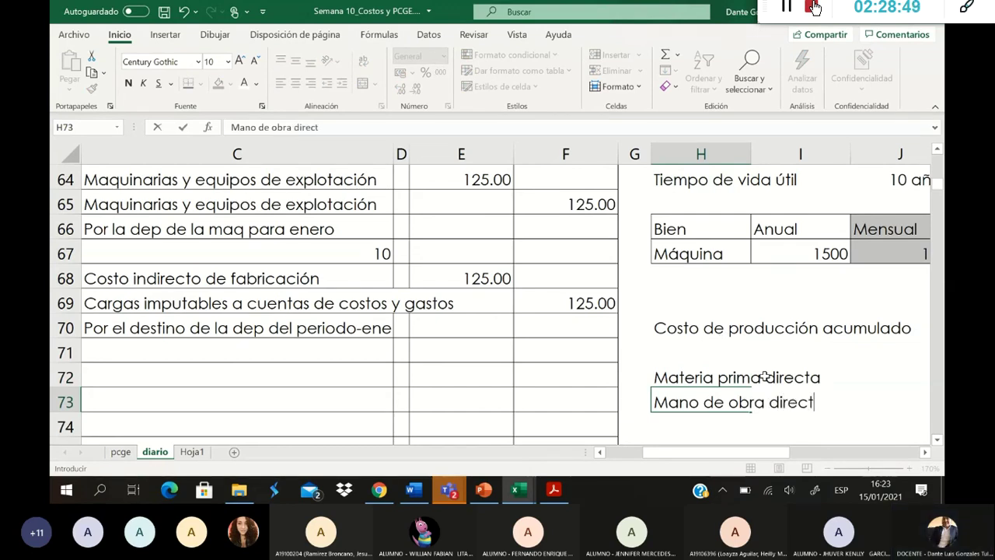
pyautogui.write('a')
pyautogui.press('Return')
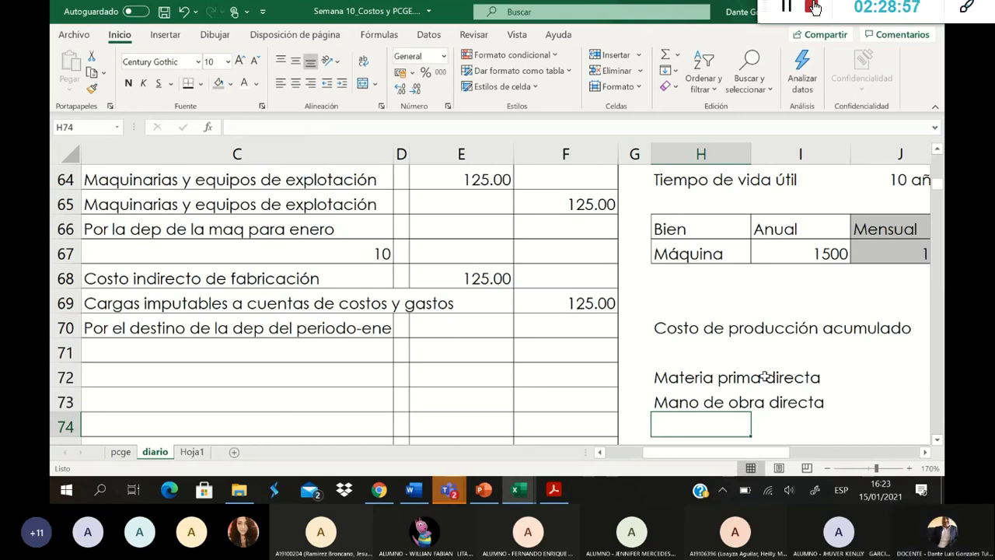
# Step: Move "Mano de obra directa" down to H74 and enter "Materia prima indirecta" in the freed cell H73
pyautogui.scroll(-1, 756, 377)
pyautogui.click(722, 329)
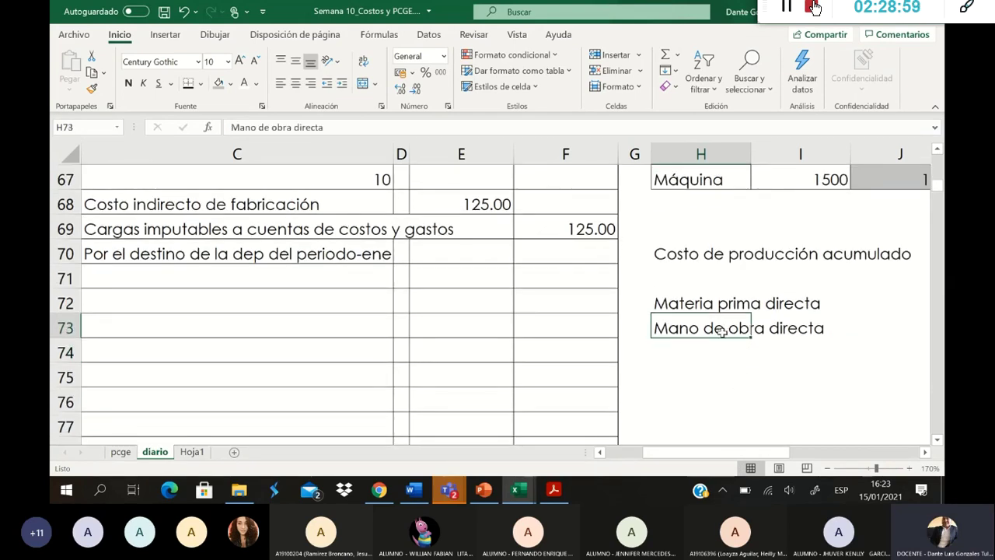
pyautogui.moveTo(723, 337); pyautogui.dragTo(725, 355)
pyautogui.click(702, 330)
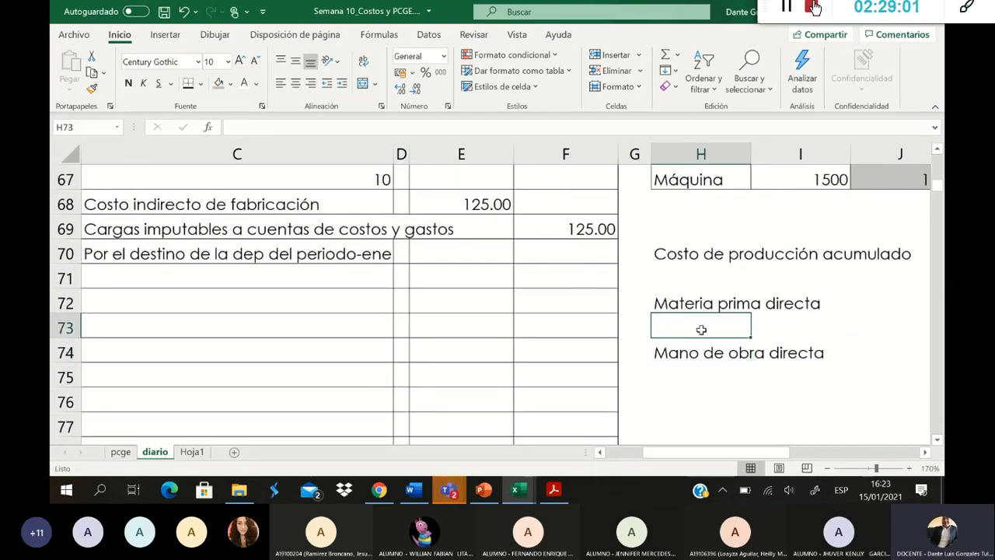
pyautogui.write('Materia')
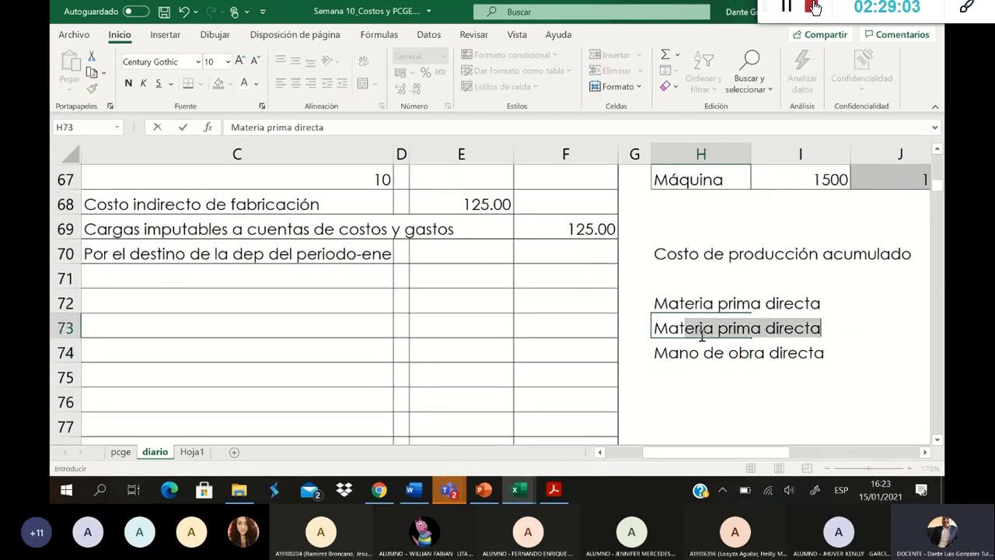
pyautogui.write(' prima ')
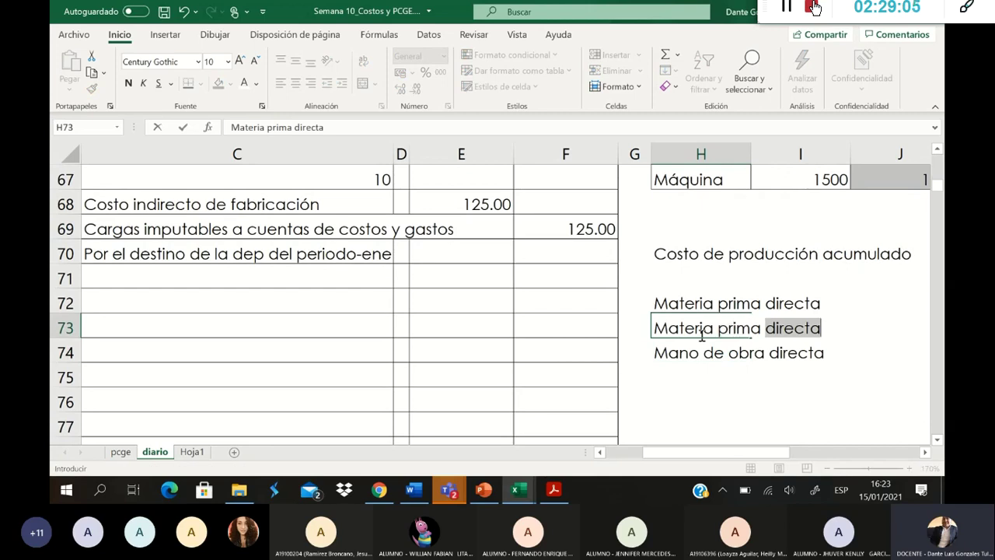
pyautogui.write('indirec')
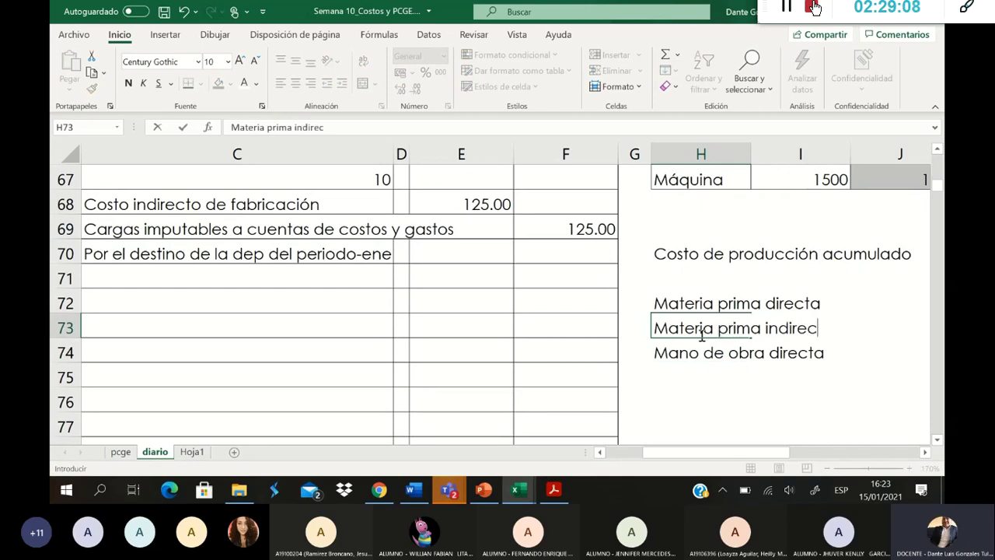
pyautogui.press('Return')
# Step: Enter "Mano de obra indirecta" in H75 and check the production cost accounts under 92 in the pcge sheet
pyautogui.press('Down')
pyautogui.press('Down')
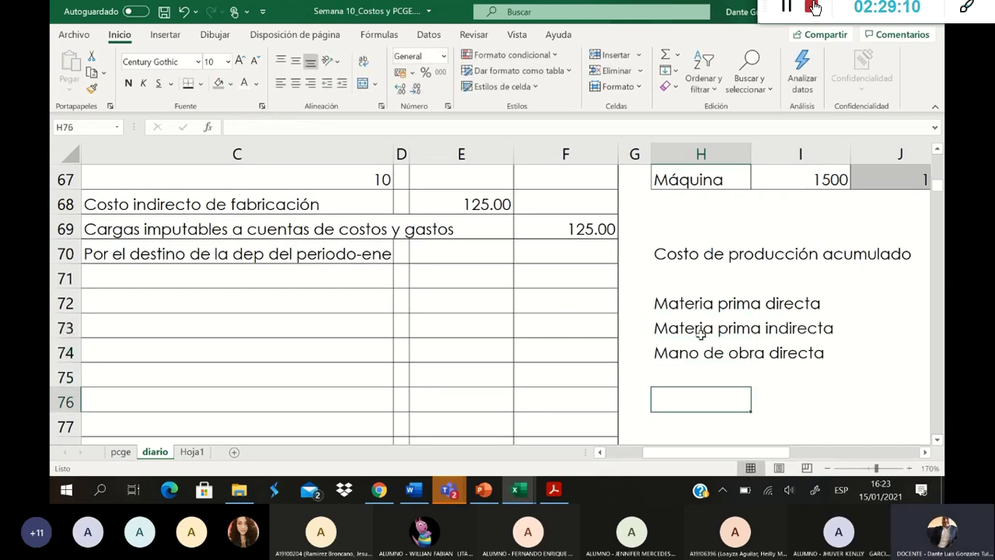
pyautogui.press('Up')
pyautogui.write('Ma')
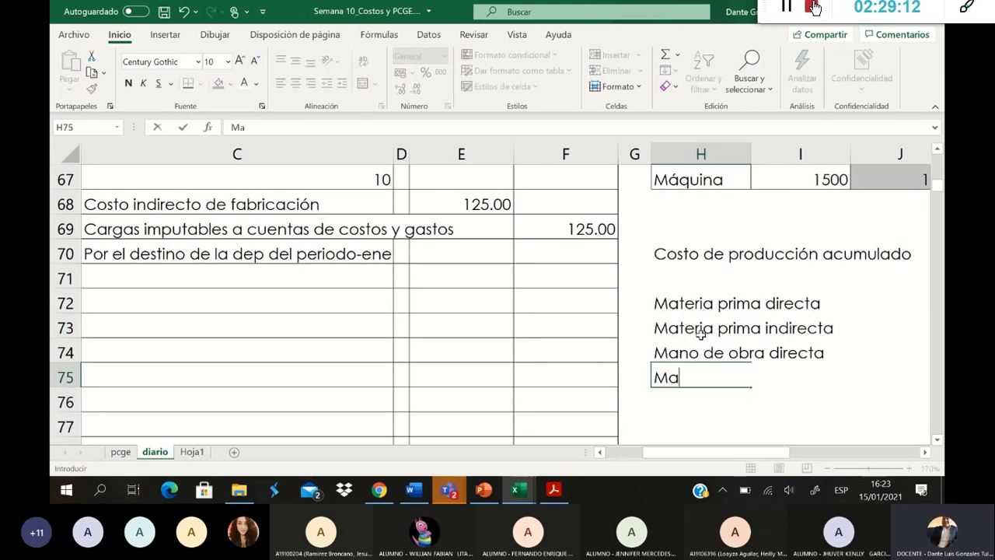
pyautogui.write('no de obra ind')
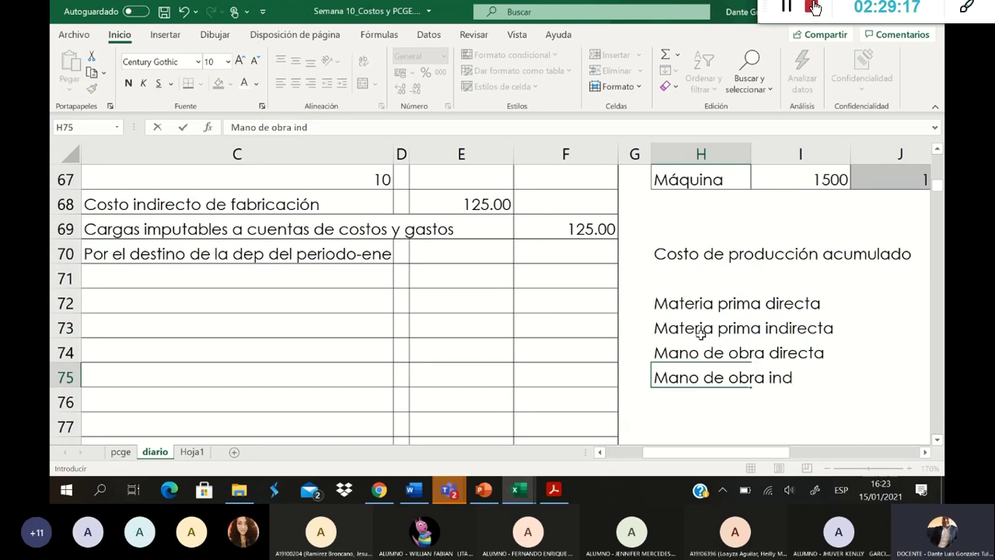
pyautogui.write('irecta')
pyautogui.press('Return')
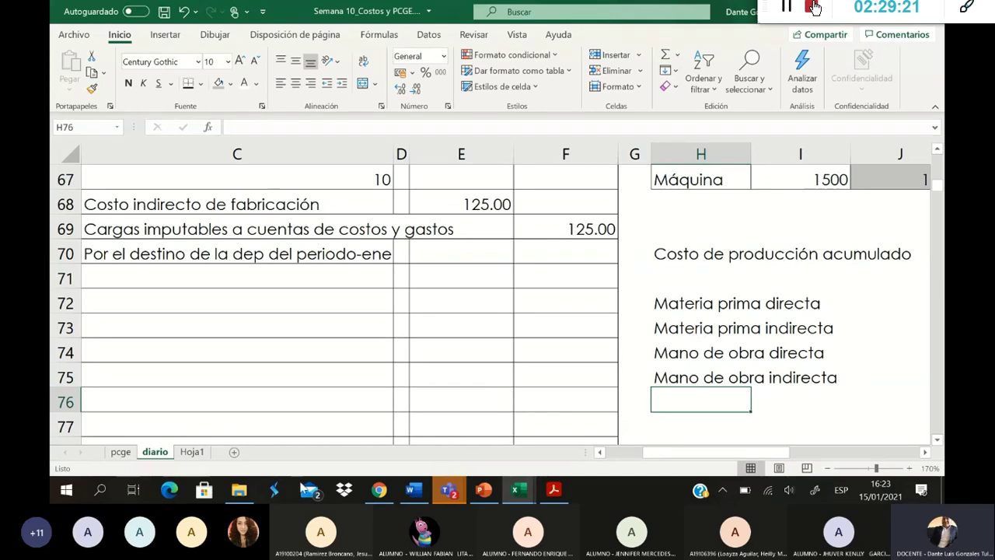
pyautogui.click(121, 451)
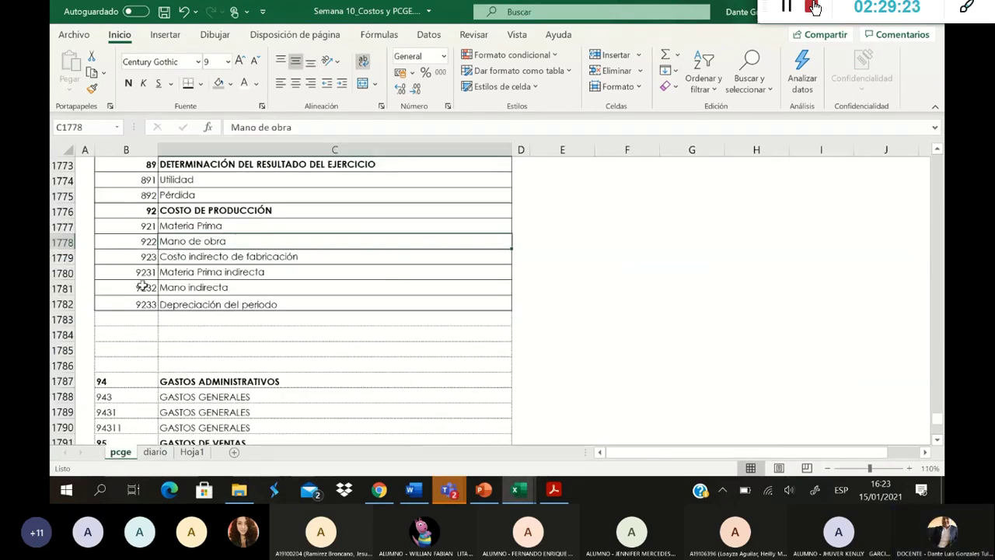
pyautogui.click(154, 451)
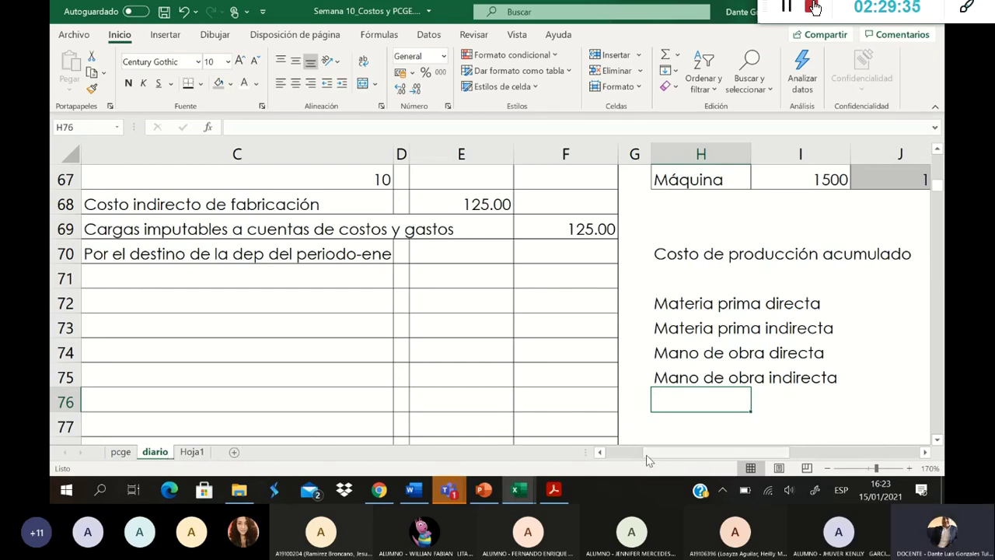
# Step: Link J72, the direct raw material amount, to the raw materials debit of entry 4 with =E29
pyautogui.hscroll(5, 649, 460)
pyautogui.hscroll(-2, 655, 407)
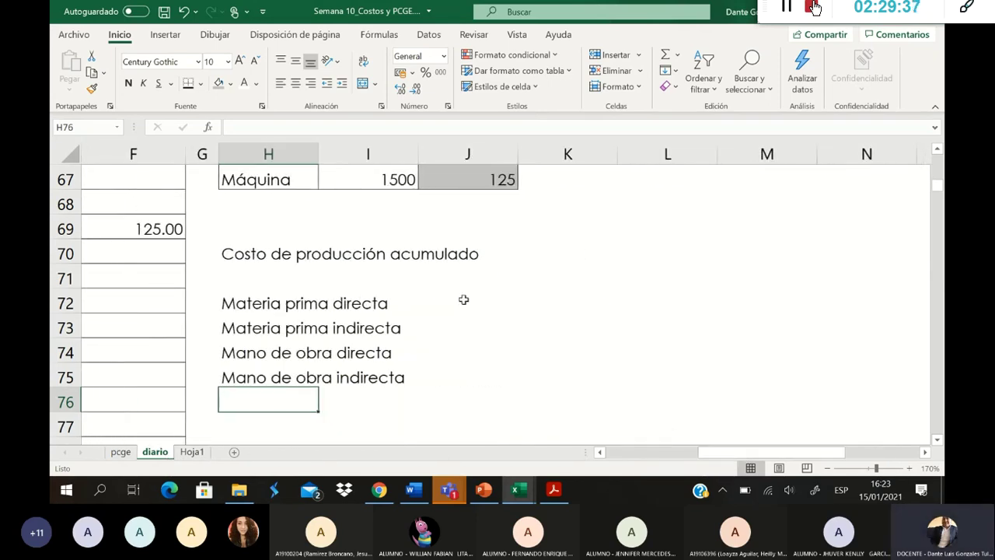
pyautogui.click(507, 309)
pyautogui.write('=')
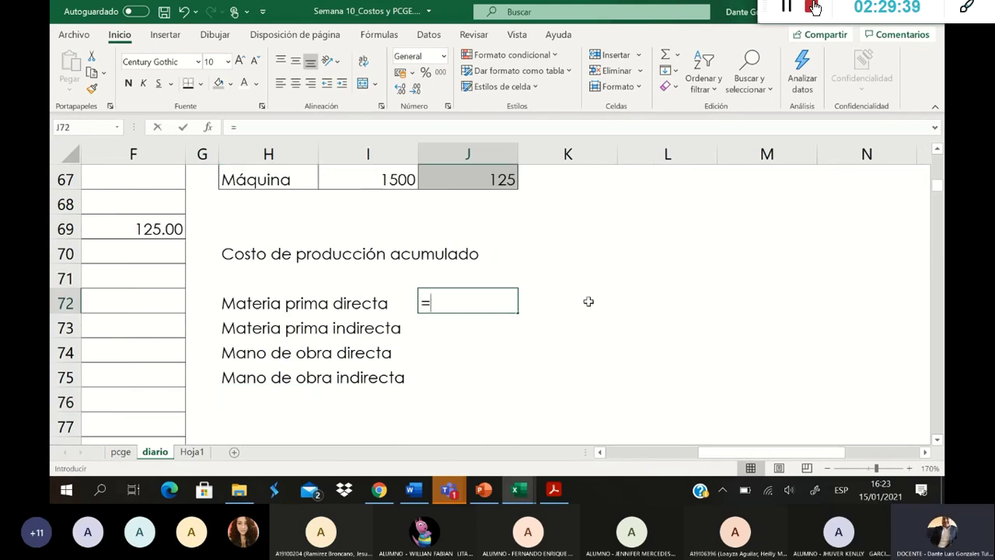
pyautogui.moveTo(742, 461); pyautogui.dragTo(689, 460)
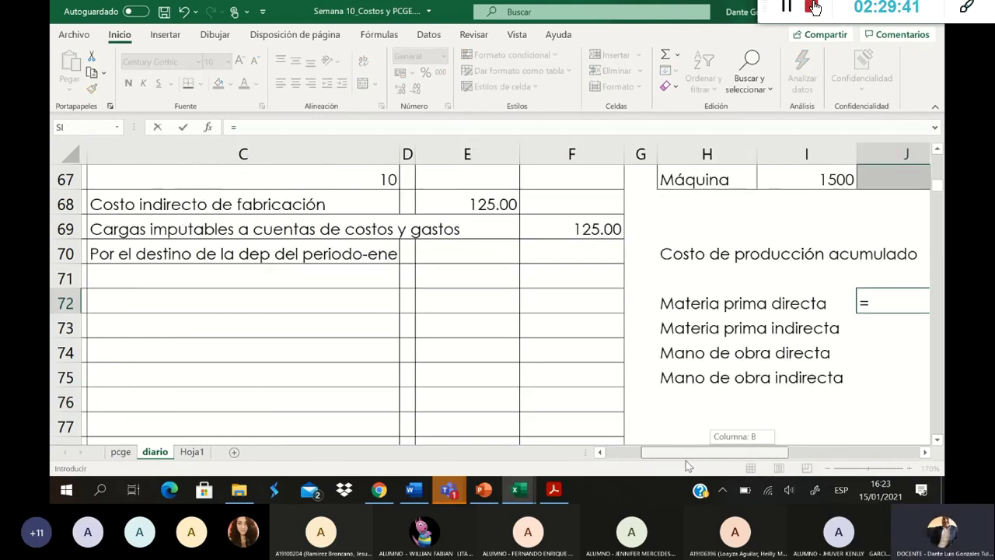
pyautogui.scroll(9, 660, 411)
pyautogui.scroll(7, 664, 408)
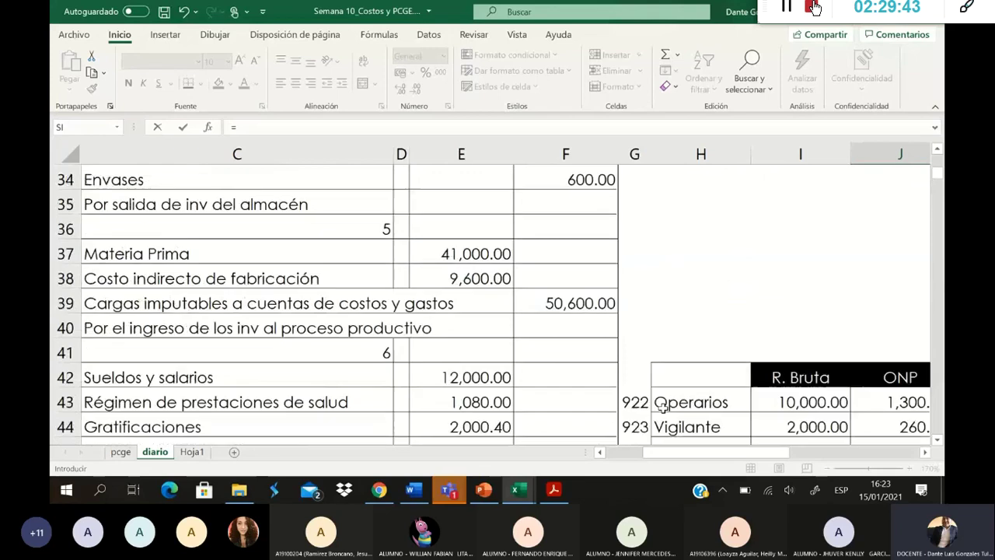
pyautogui.scroll(4, 664, 409)
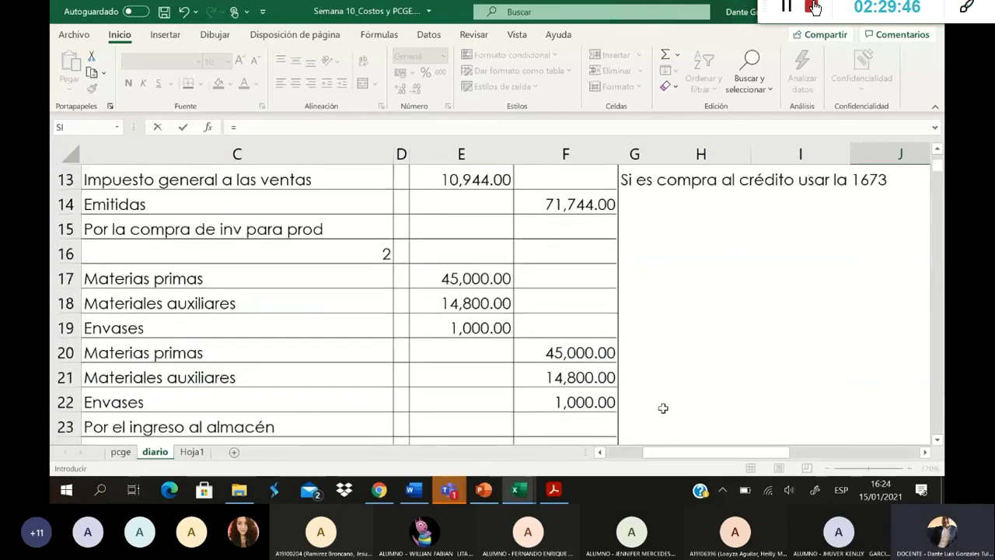
pyautogui.scroll(-1, 614, 403)
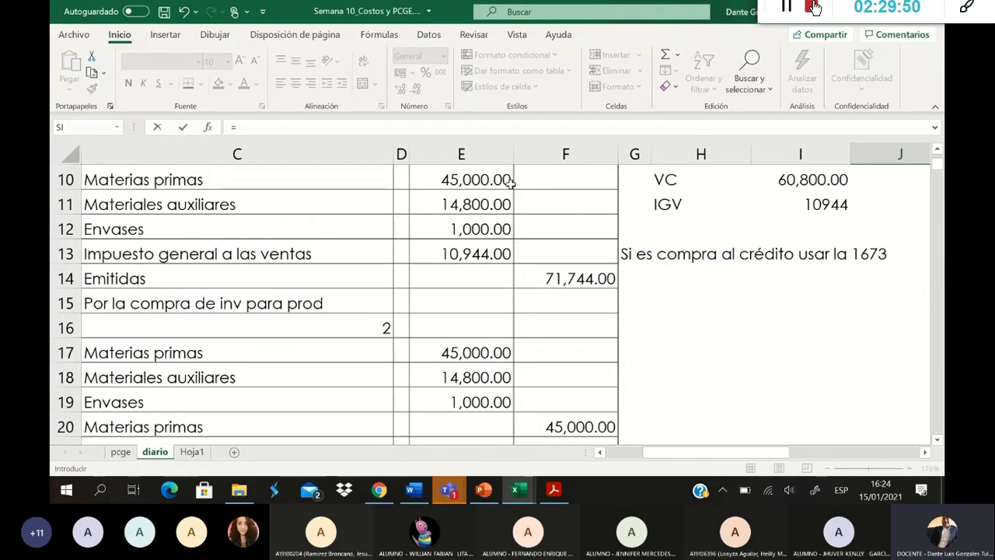
pyautogui.scroll(-1, 511, 237)
pyautogui.scroll(1, 512, 229)
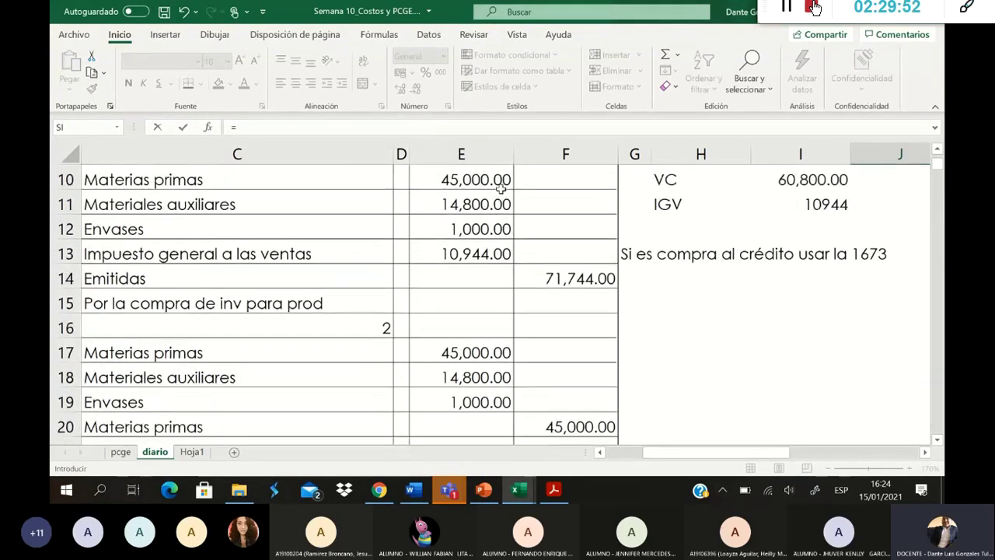
pyautogui.scroll(-1, 506, 204)
pyautogui.scroll(-4, 504, 205)
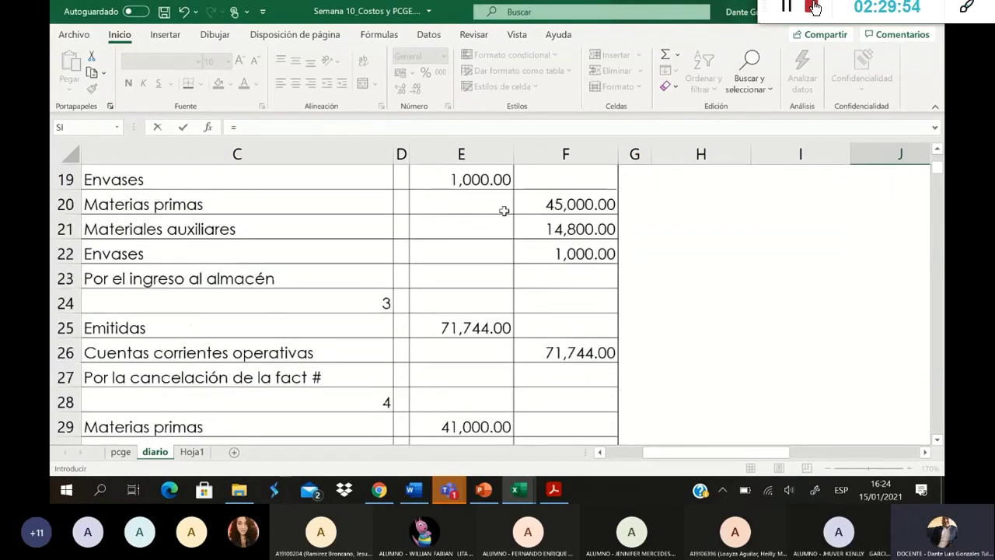
pyautogui.click(486, 352)
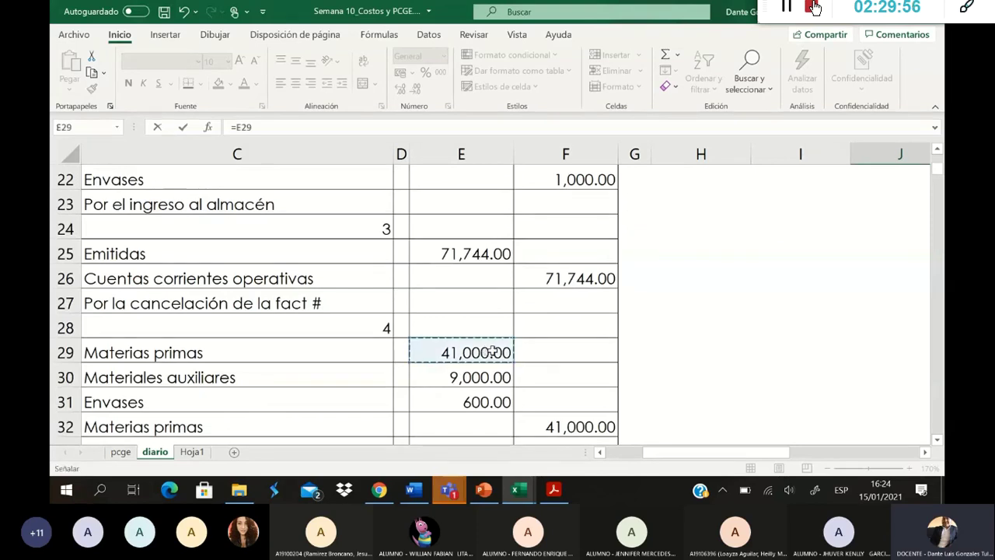
pyautogui.press('Return')
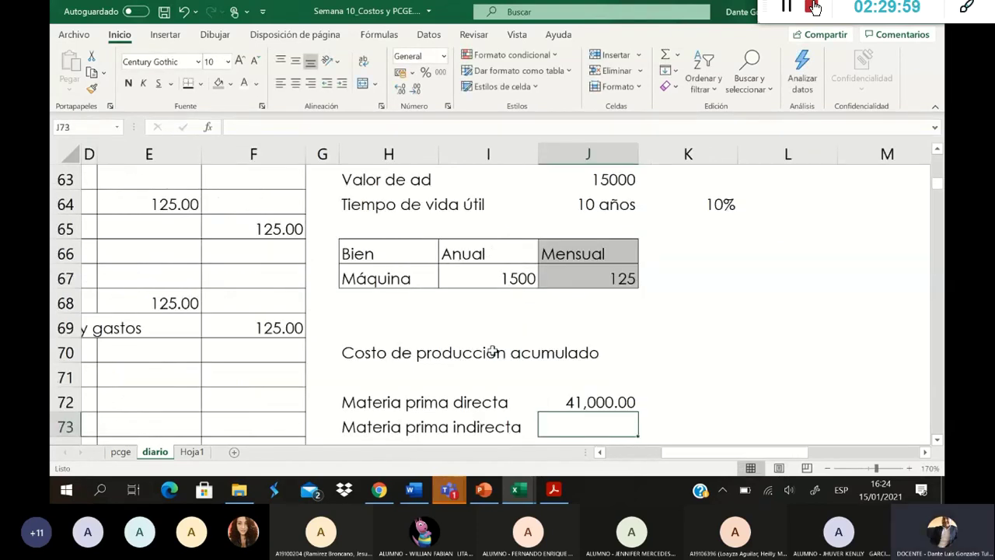
# Step: Fill J73 for indirect raw material with the sum of entry 4's auxiliary materials and packaging debits, =E30+E31
pyautogui.write('=')
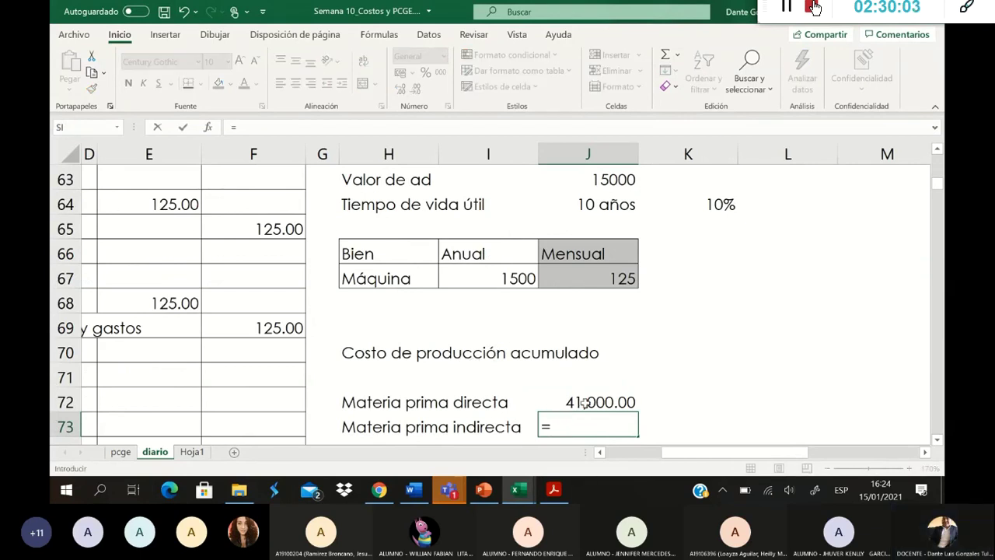
pyautogui.scroll(-1, 640, 427)
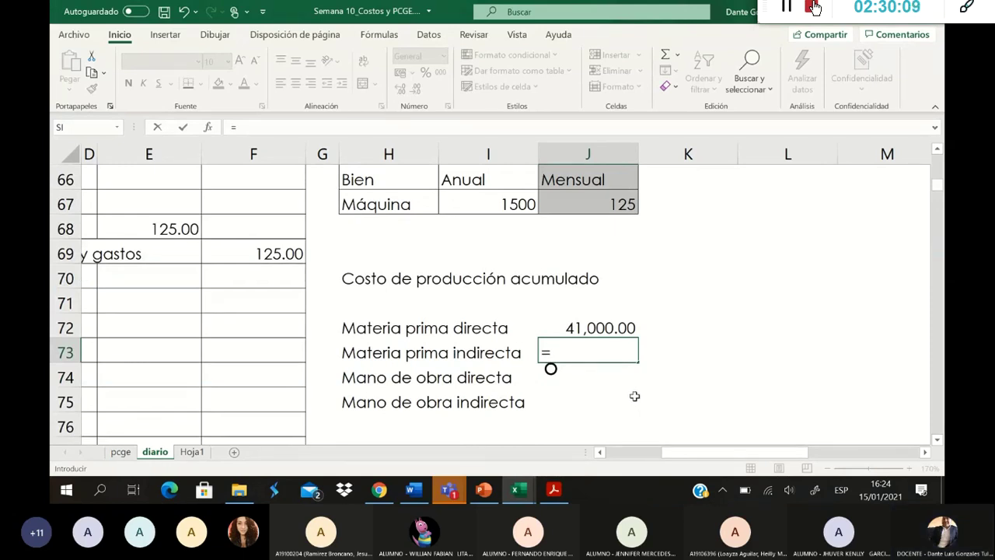
pyautogui.scroll(5, 634, 396)
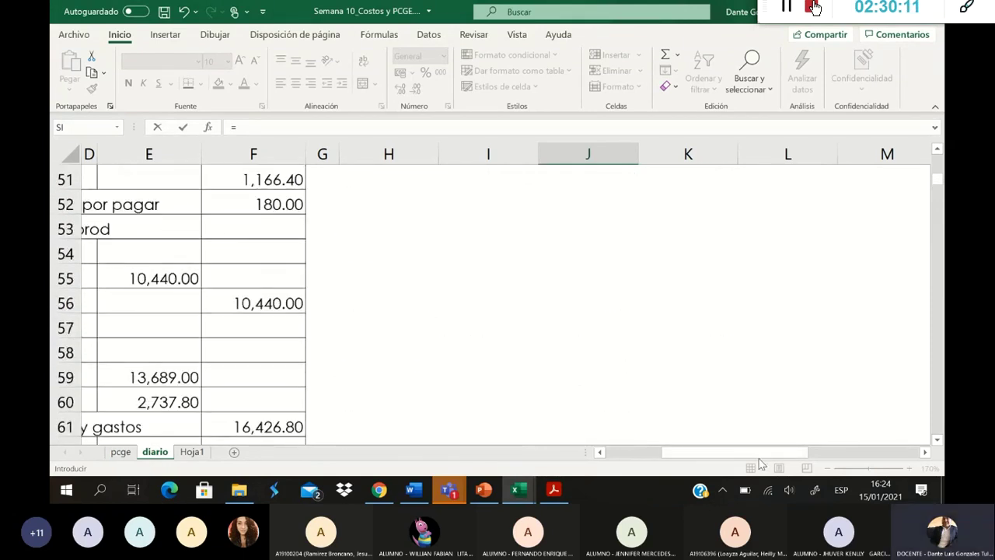
pyautogui.moveTo(723, 452); pyautogui.dragTo(667, 453)
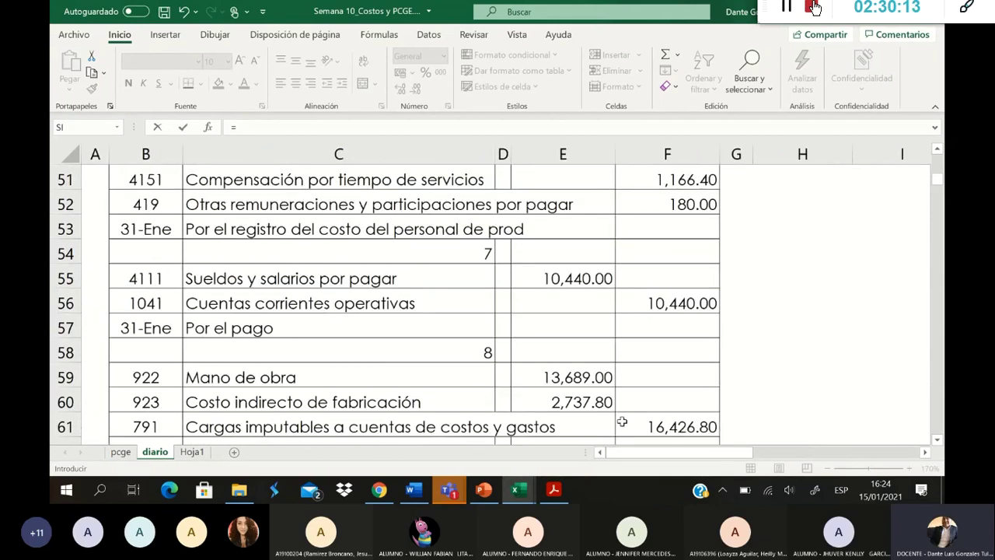
pyautogui.scroll(3, 622, 420)
pyautogui.scroll(7, 622, 420)
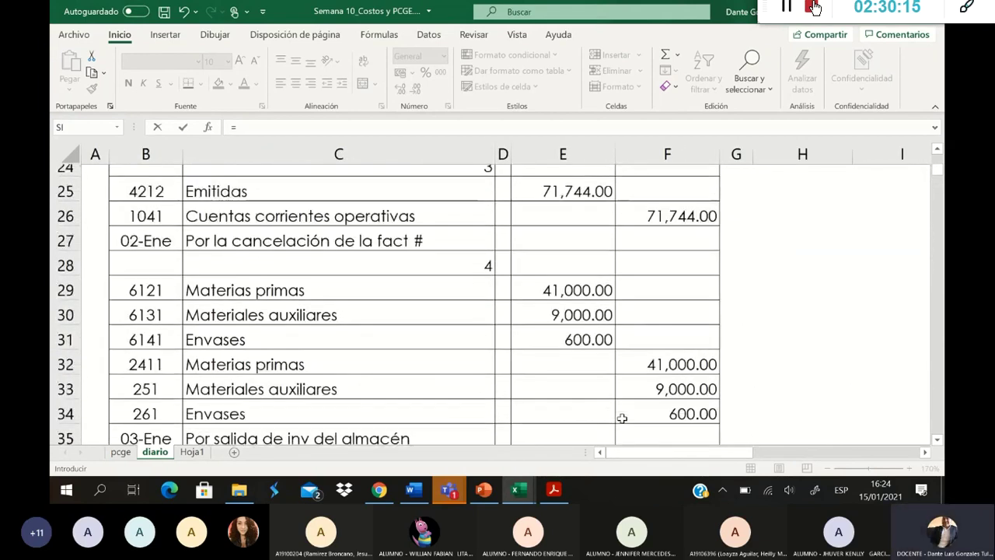
pyautogui.scroll(-2, 622, 419)
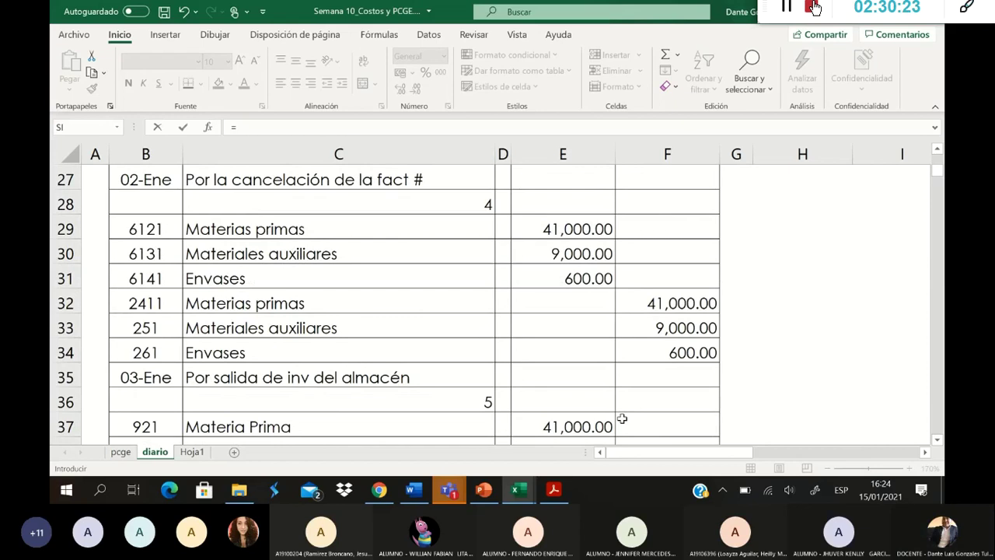
pyautogui.scroll(-4, 622, 419)
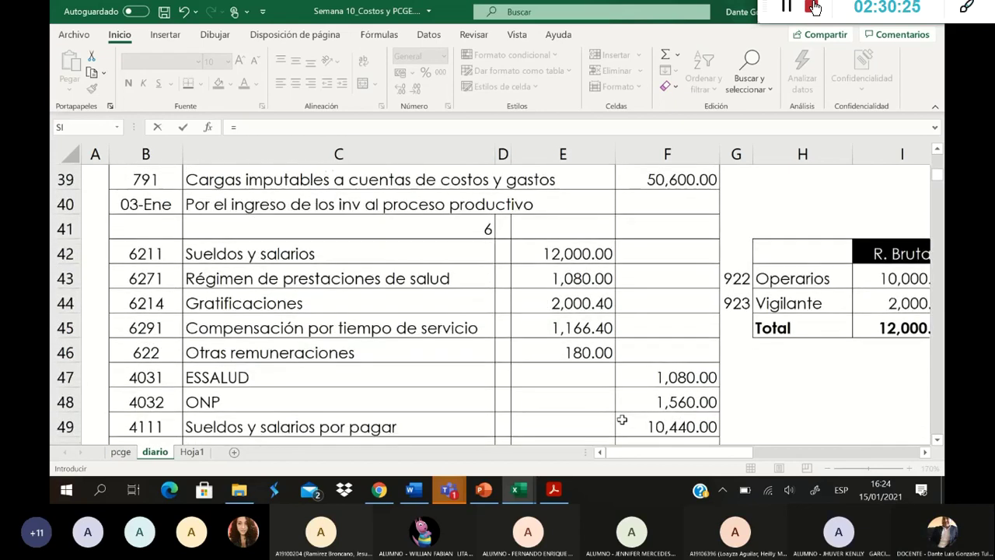
pyautogui.scroll(4, 622, 419)
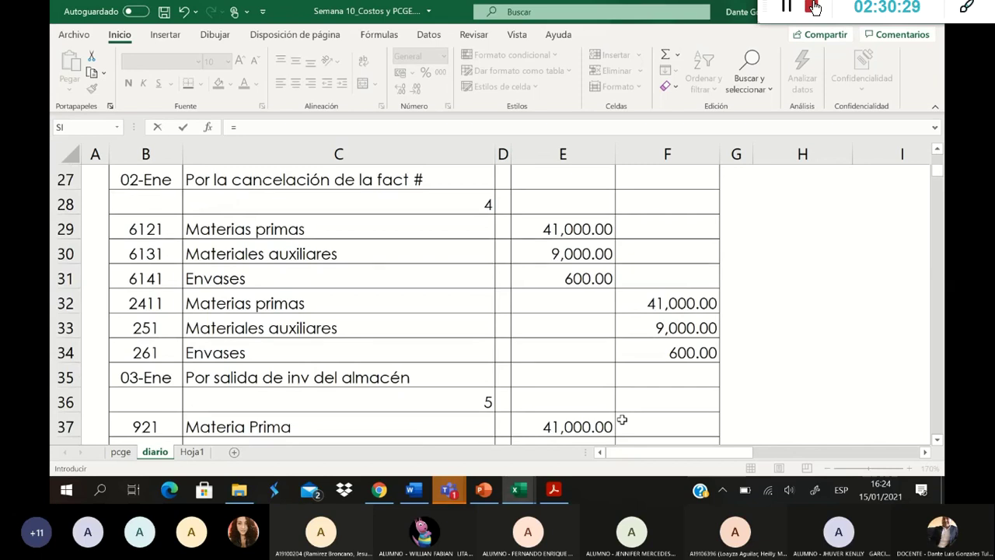
pyautogui.click(595, 260)
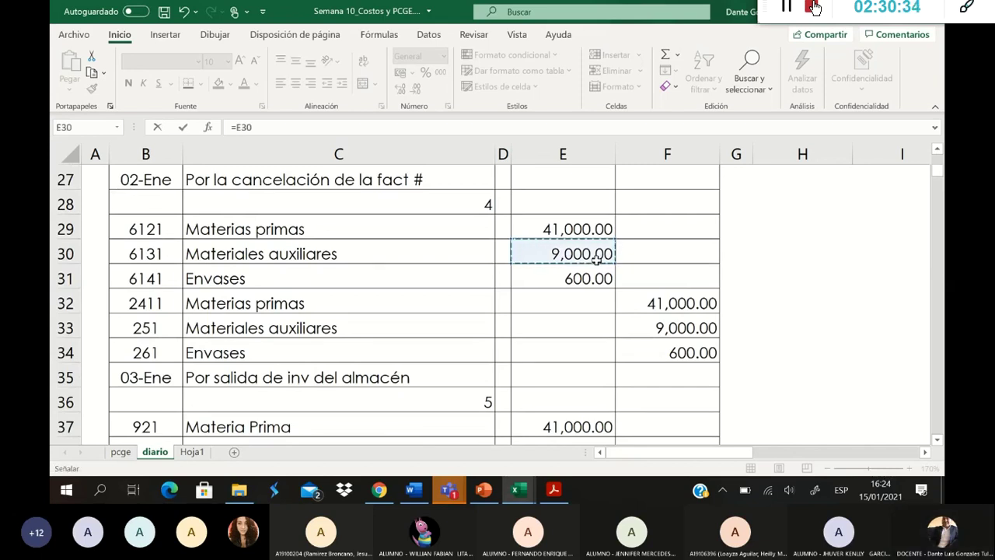
pyautogui.write('+')
pyautogui.click(549, 283)
pyautogui.press('Return')
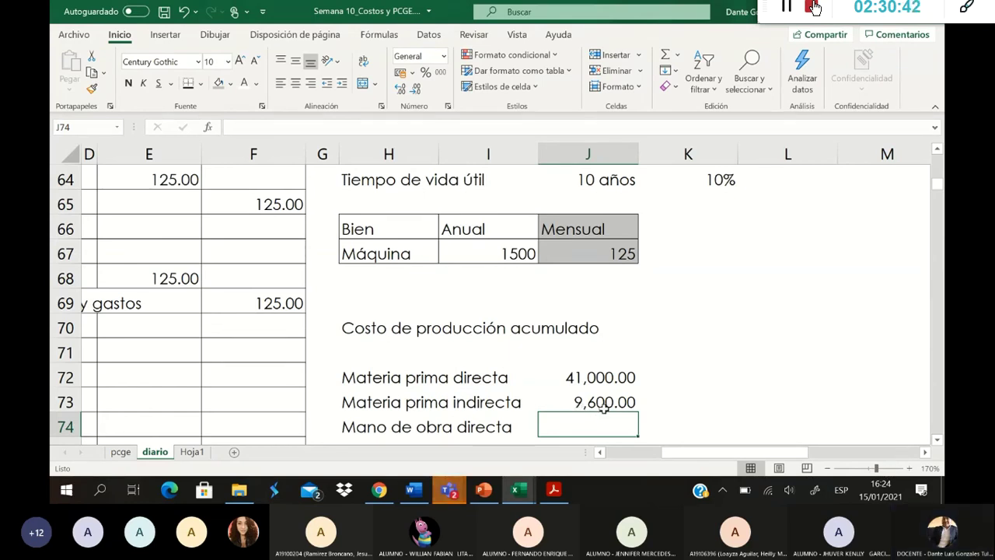
# Step: Link J74, the direct labour amount, to the "Mano de obra" debit of entry 8 in E59
pyautogui.scroll(-1, 604, 405)
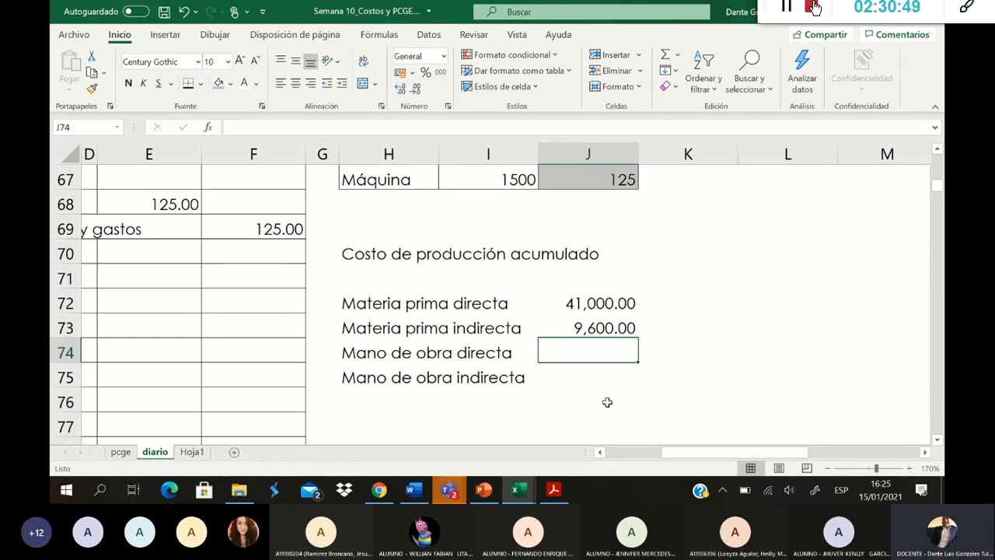
pyautogui.write('=')
pyautogui.scroll(1, 553, 387)
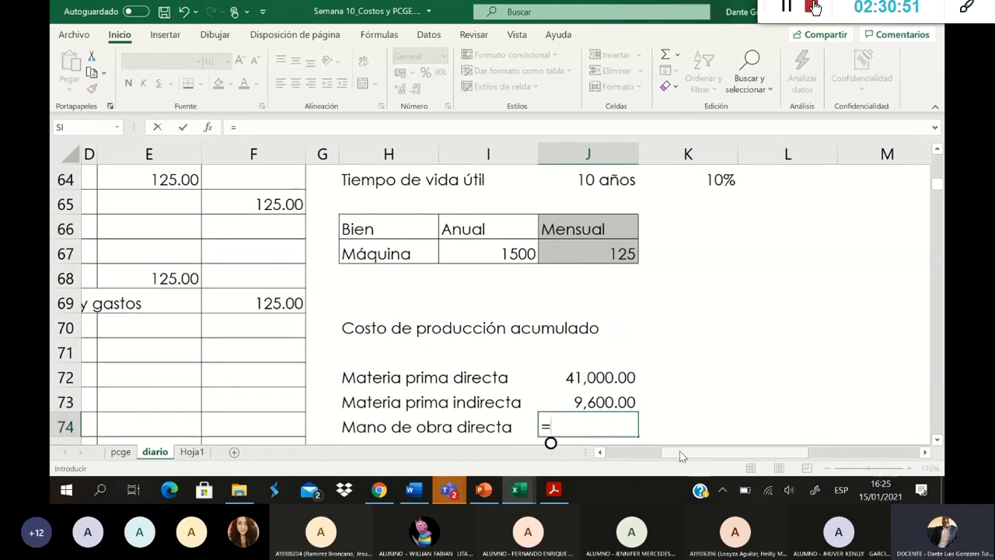
pyautogui.moveTo(680, 457); pyautogui.dragTo(635, 453)
pyautogui.scroll(3, 627, 407)
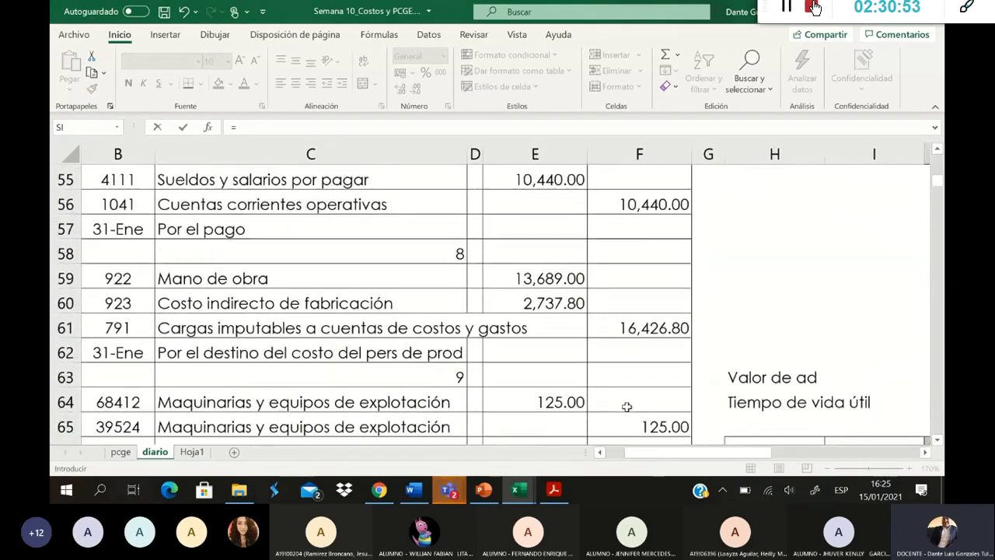
pyautogui.click(569, 282)
pyautogui.press('Return')
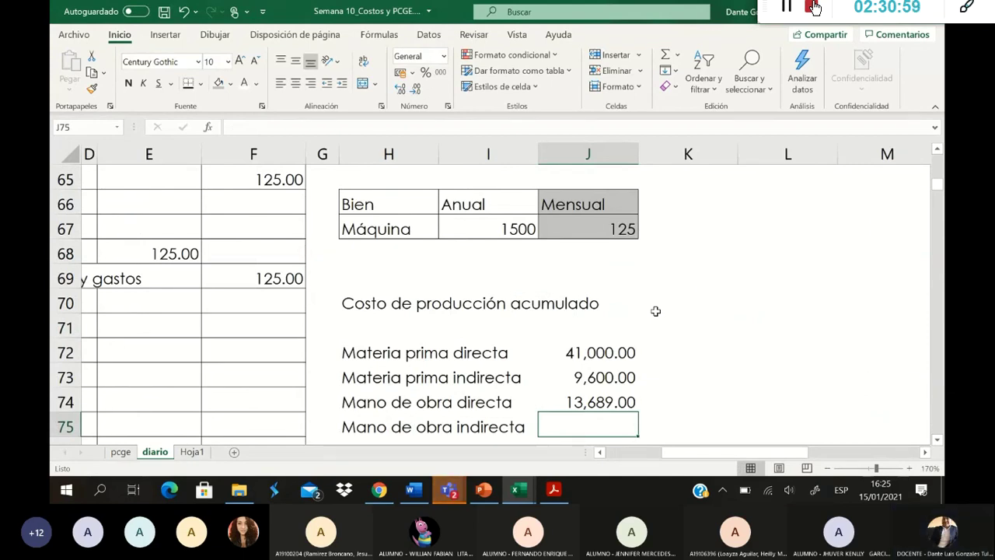
# Step: Link J75, the indirect labour amount, to the indirect manufacturing cost debit of entry 8 with =E60
pyautogui.write('=')
pyautogui.scroll(3, 684, 350)
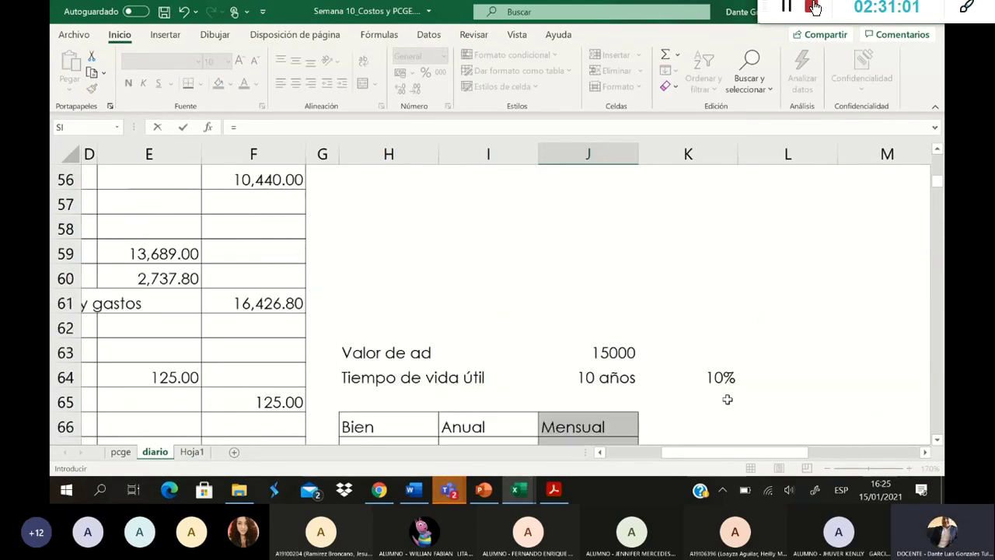
pyautogui.moveTo(702, 461); pyautogui.dragTo(640, 451)
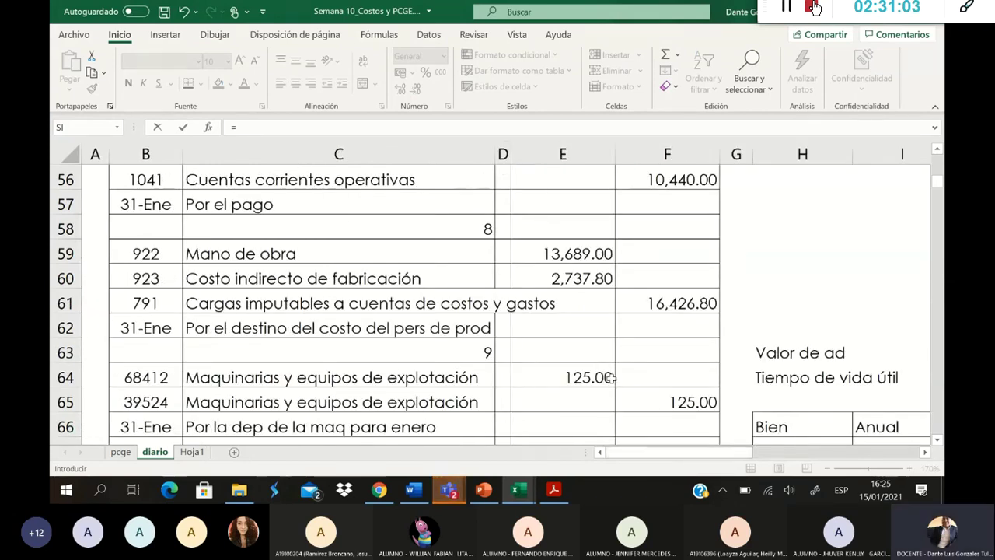
pyautogui.click(604, 279)
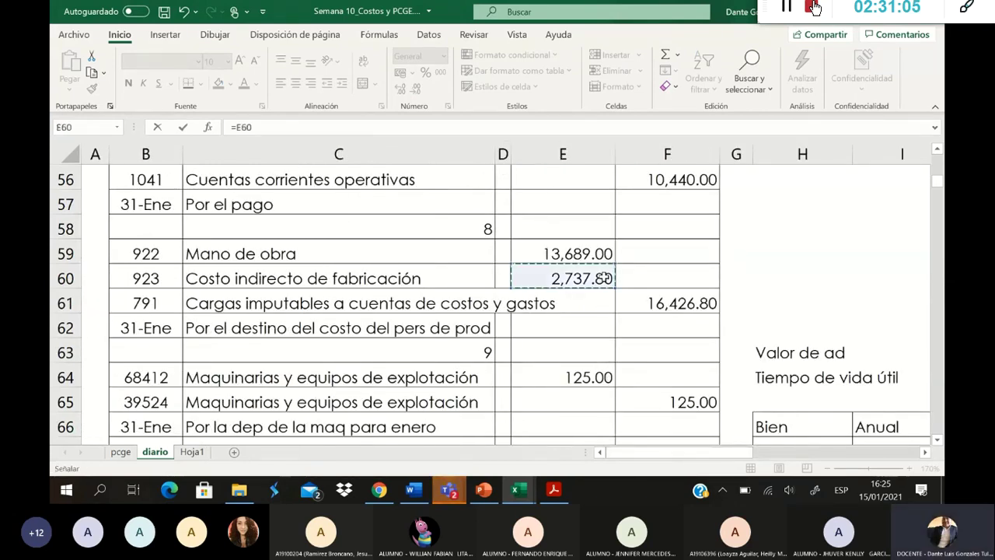
pyautogui.press('Return')
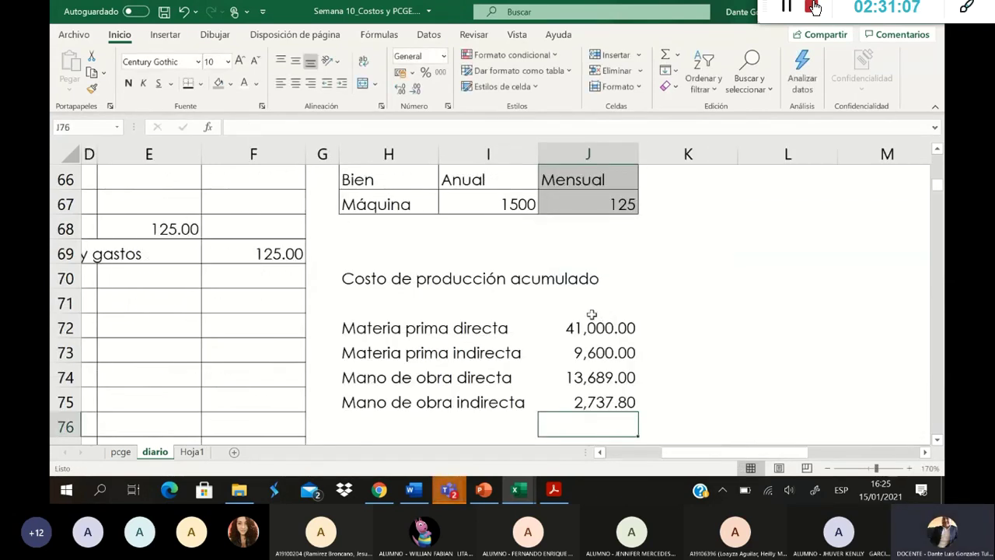
# Step: Change the indirect manufacturing cost account code in B60 of entry 8 to 9232 and check the description formula in C60
pyautogui.moveTo(735, 453); pyautogui.dragTo(678, 453)
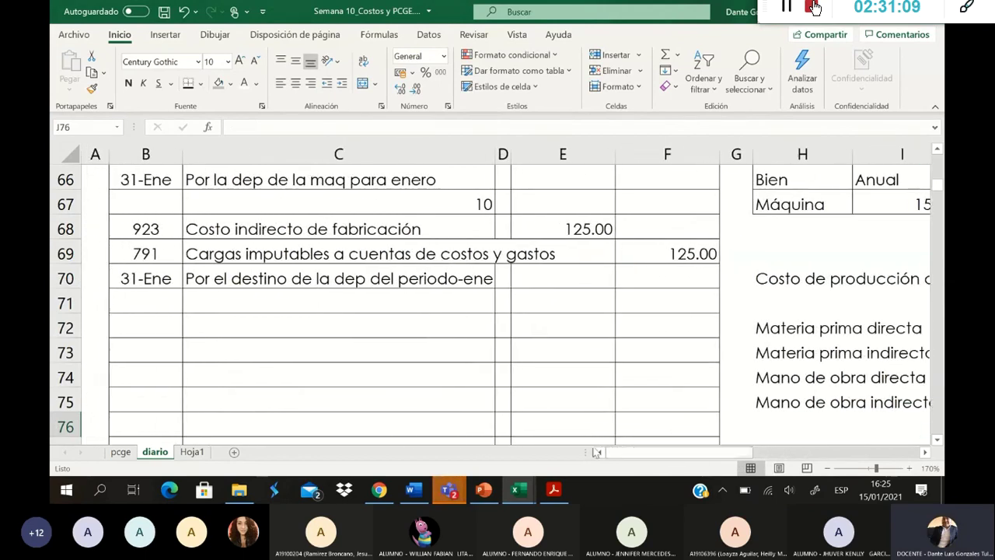
pyautogui.scroll(2, 467, 386)
pyautogui.scroll(2, 466, 387)
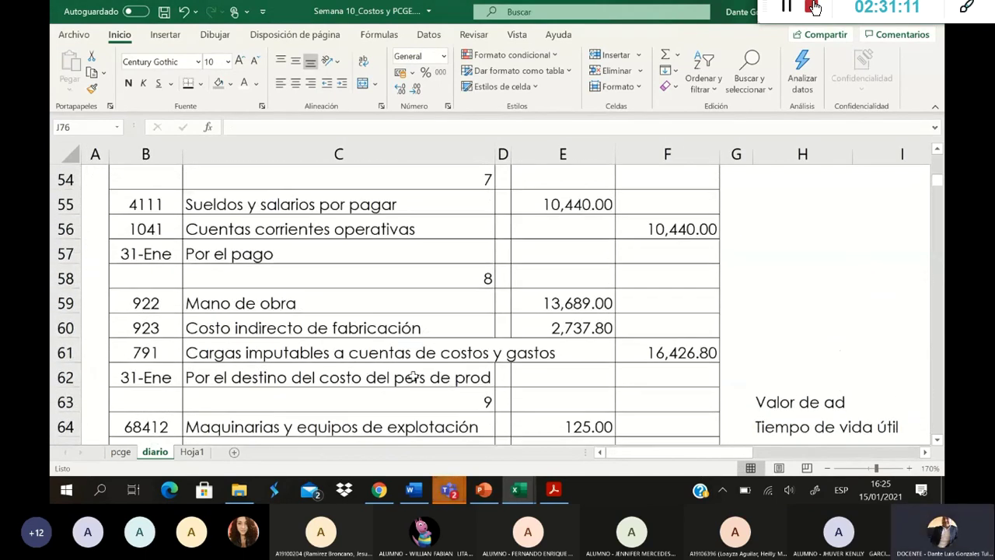
pyautogui.doubleClick(160, 327)
pyautogui.write('2')
pyautogui.press('Return')
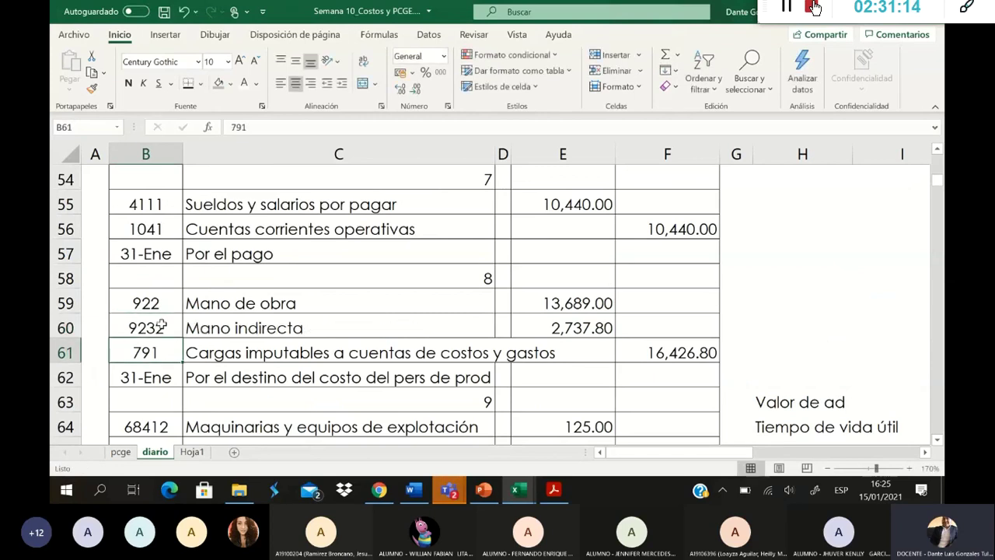
pyautogui.click(244, 322)
pyautogui.scroll(2, 246, 321)
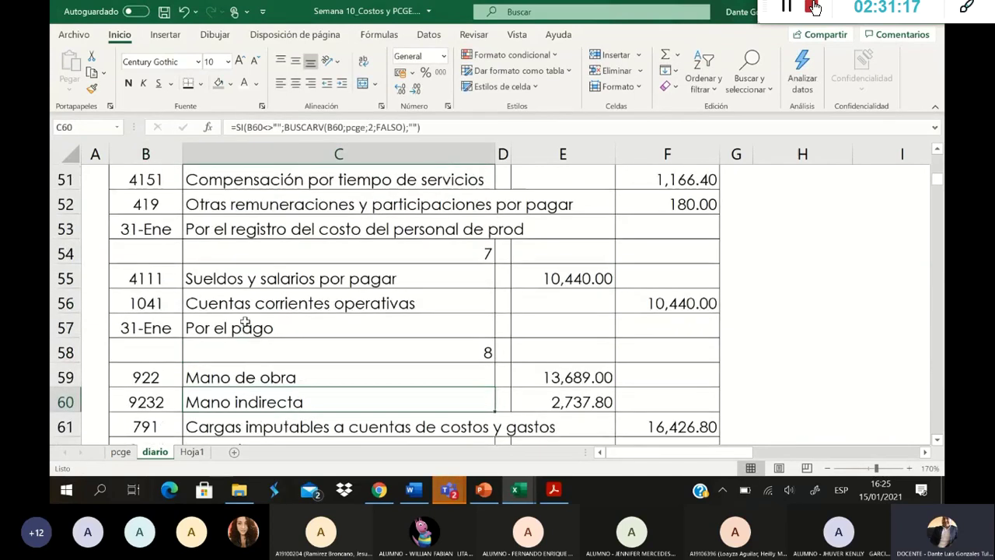
pyautogui.scroll(-2, 246, 322)
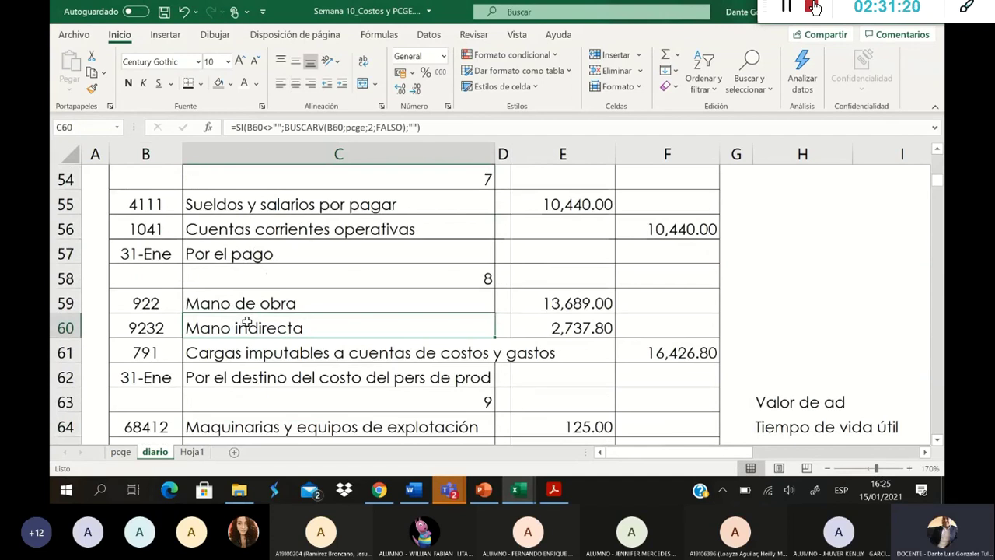
# Step: Change the indirect manufacturing cost account code in B68 of entry 10 to 9233
pyautogui.scroll(-3, 248, 321)
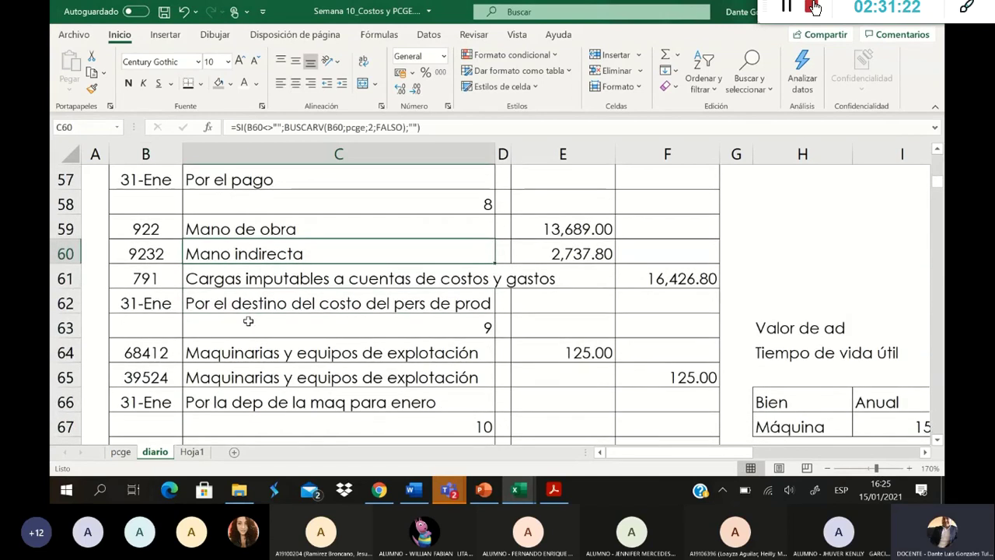
pyautogui.scroll(-1, 247, 322)
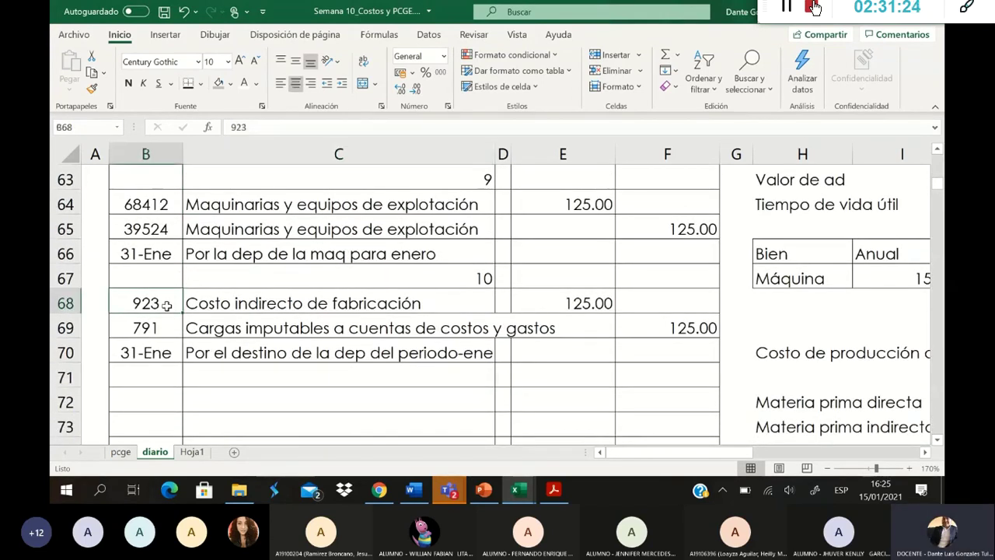
pyautogui.doubleClick(167, 306)
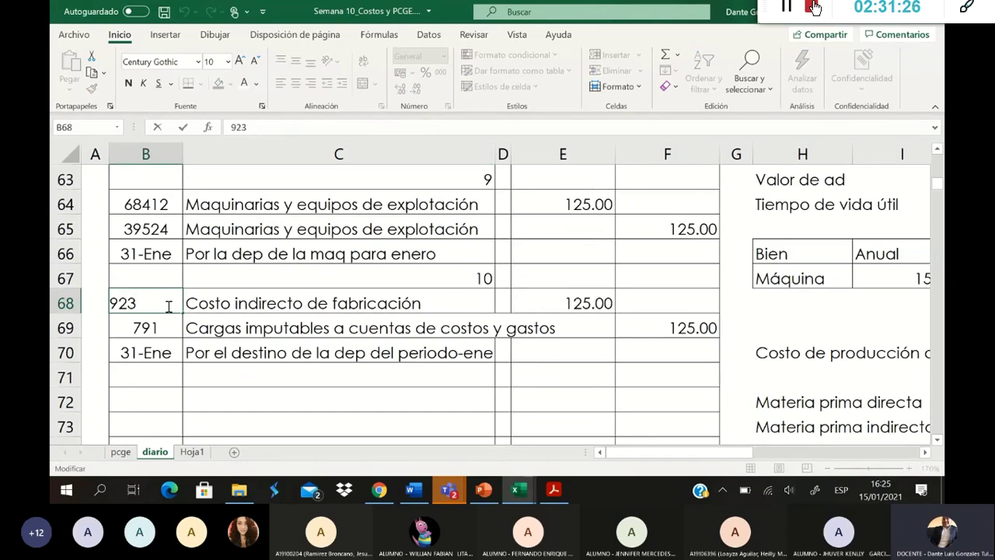
pyautogui.press('Return')
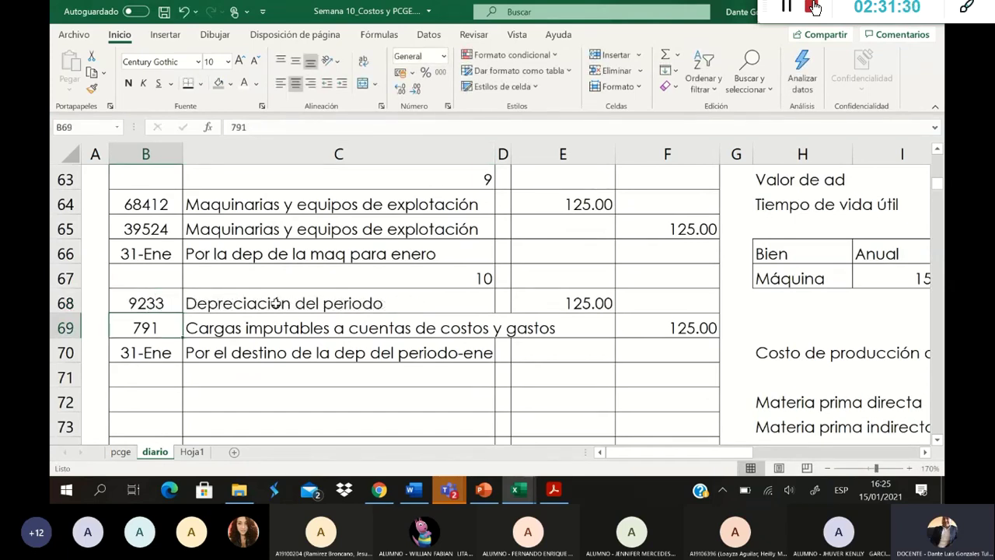
# Step: Change the indirect manufacturing cost account code in B38 of entry 5 to 9231
pyautogui.scroll(8, 276, 303)
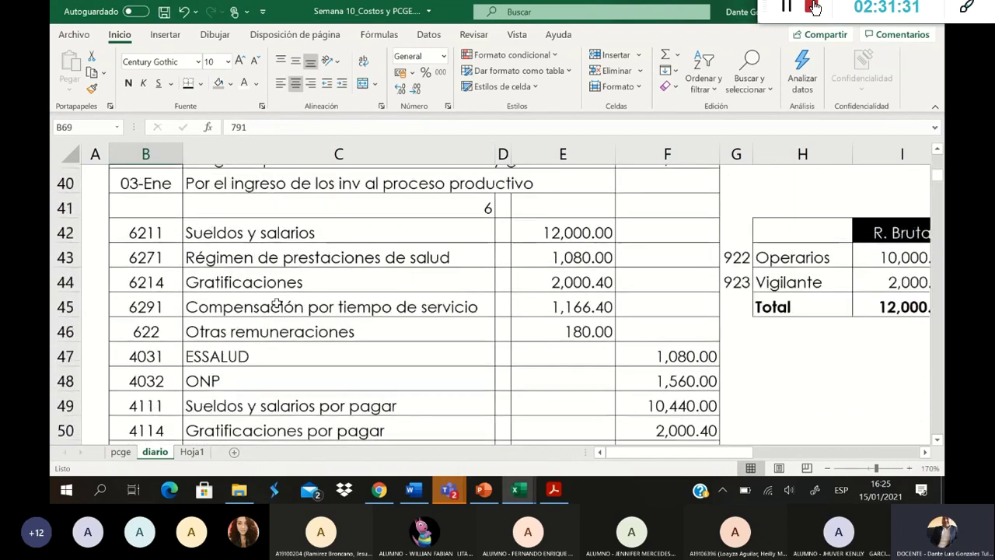
pyautogui.scroll(1, 276, 305)
pyautogui.click(197, 252)
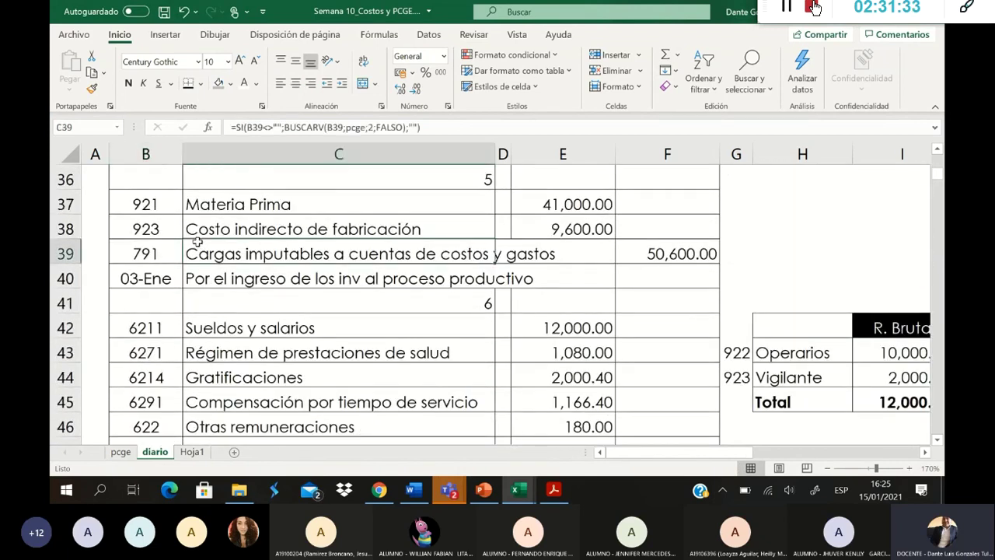
pyautogui.click(168, 229)
pyautogui.doubleClick(168, 229)
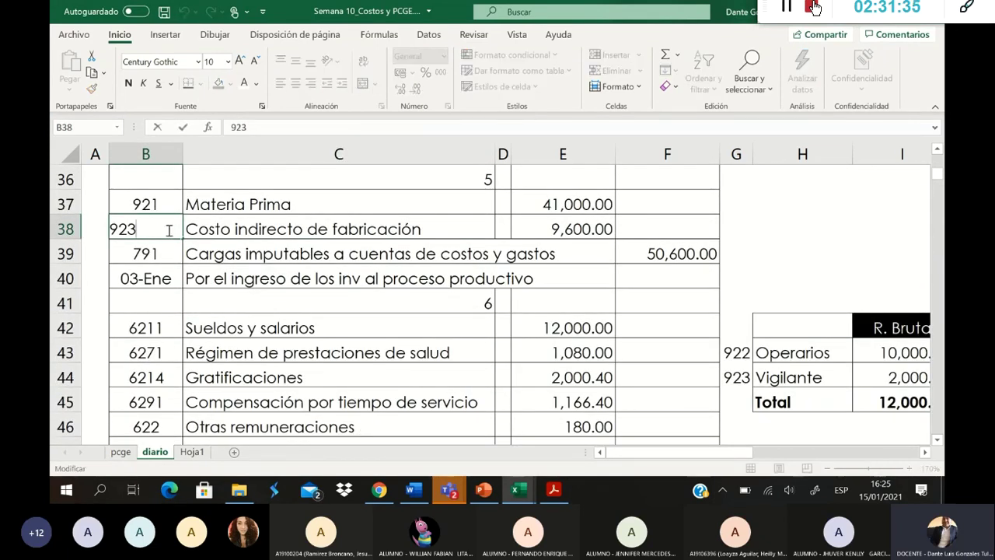
pyautogui.write('1')
pyautogui.press('Return')
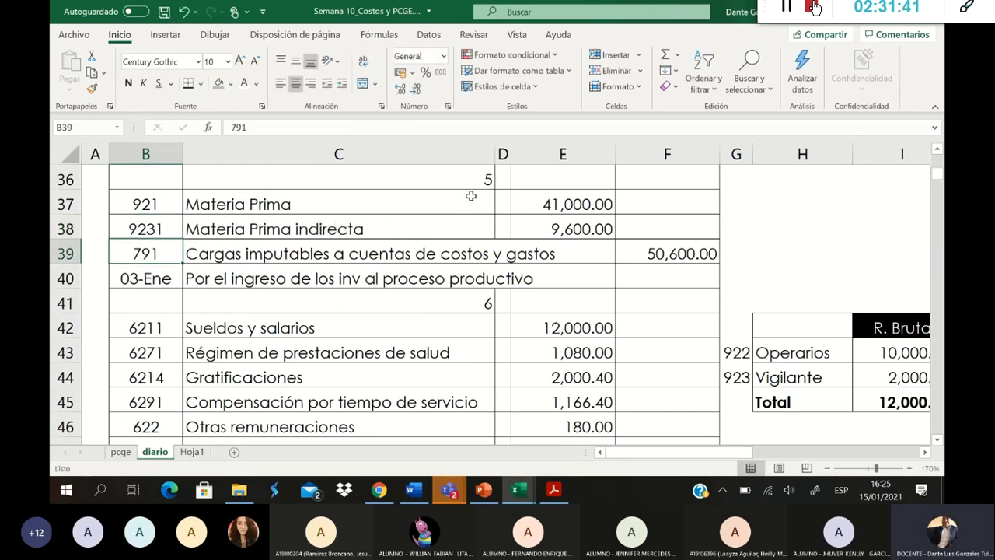
# Step: Clear the direct and indirect raw material amounts in J72:J73 of the accumulated production cost summary
pyautogui.scroll(-11, 915, 206)
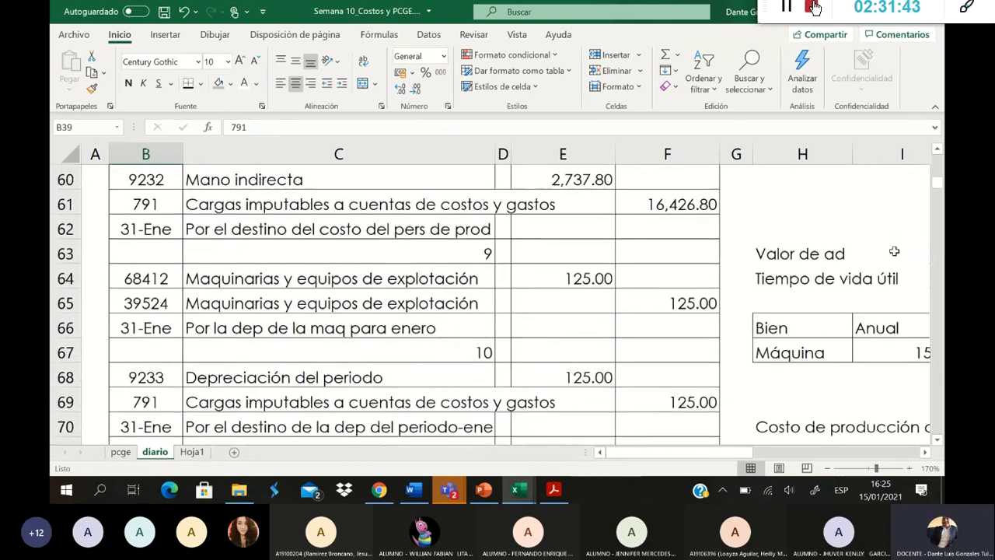
pyautogui.hscroll(5, 633, 452)
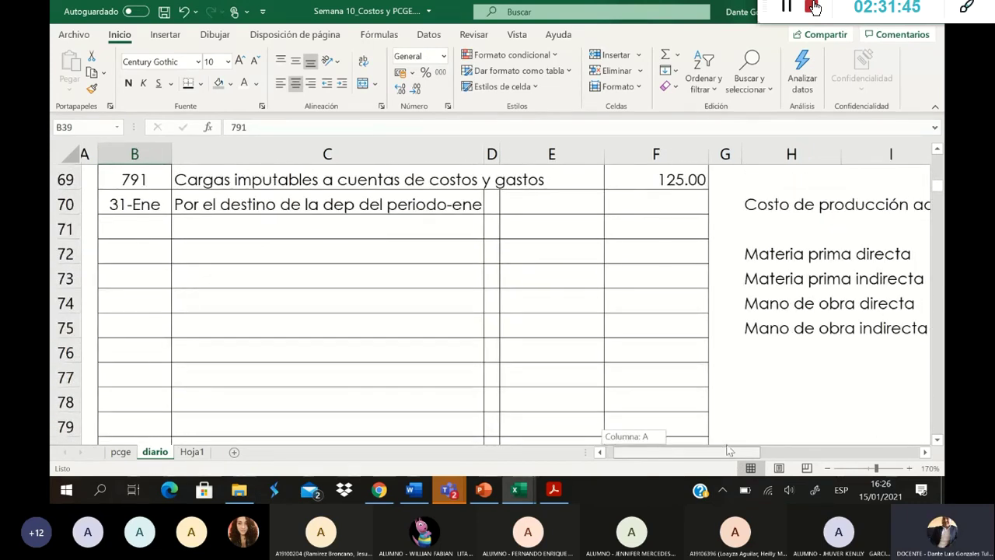
pyautogui.moveTo(510, 259); pyautogui.dragTo(501, 279)
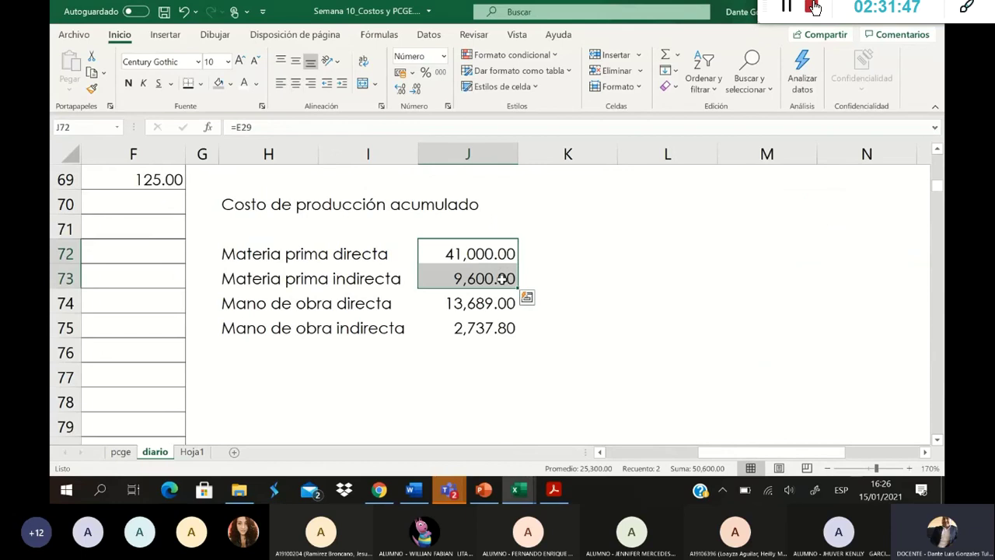
pyautogui.press('Delete')
# Step: Try to link the direct raw material amount in J72 to a journal debit with =E59
pyautogui.click(501, 279)
pyautogui.press('Up')
pyautogui.write('=')
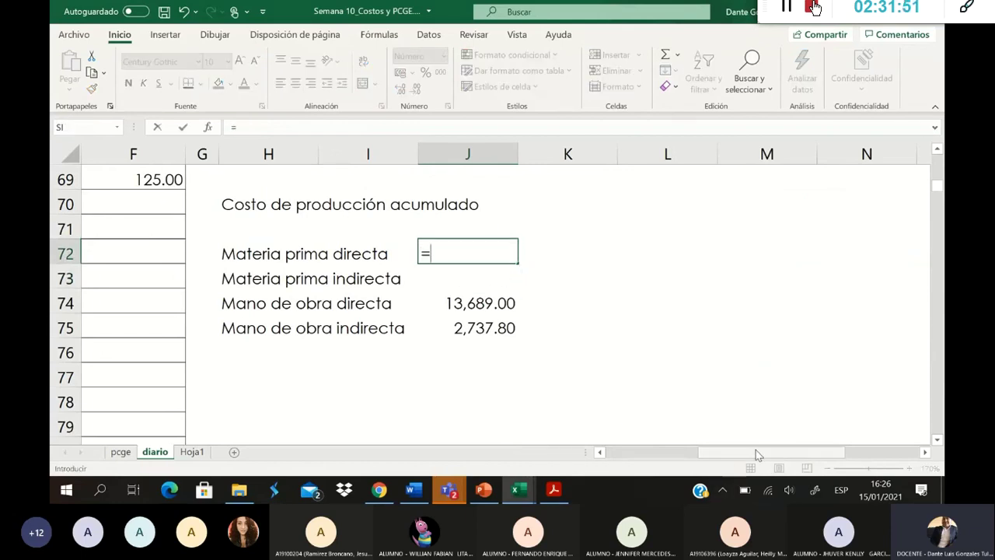
pyautogui.hscroll(-5, 649, 452)
pyautogui.scroll(10, 638, 420)
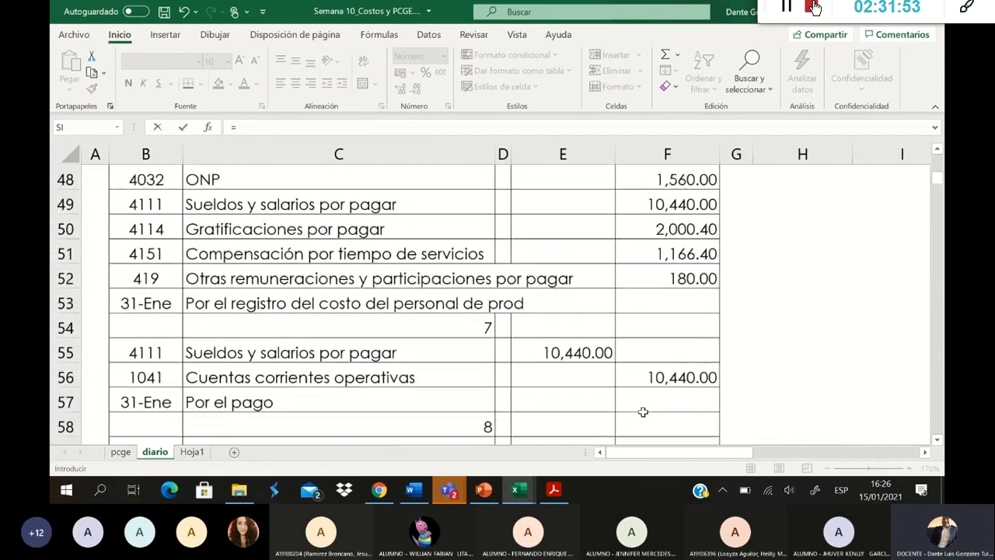
pyautogui.scroll(6, 643, 412)
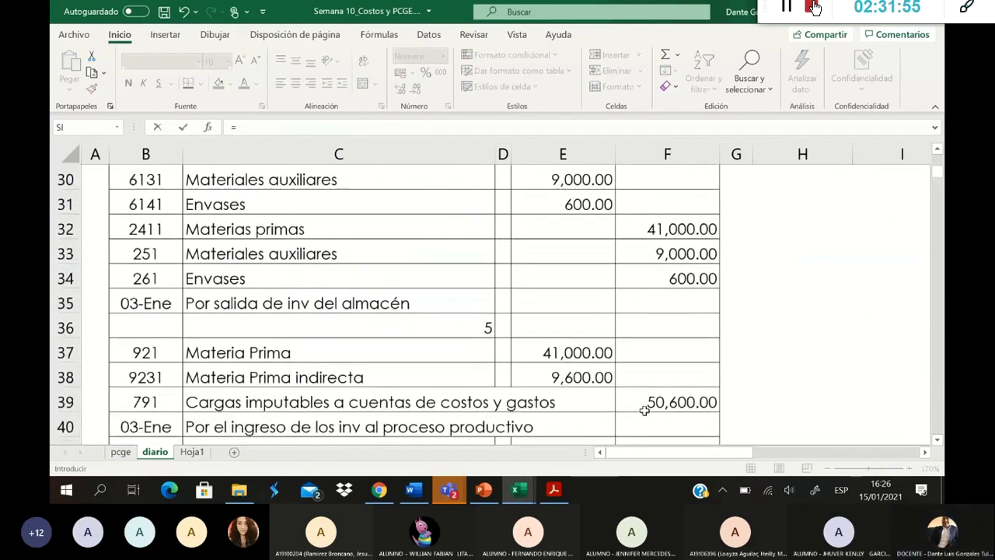
pyautogui.scroll(5, 644, 411)
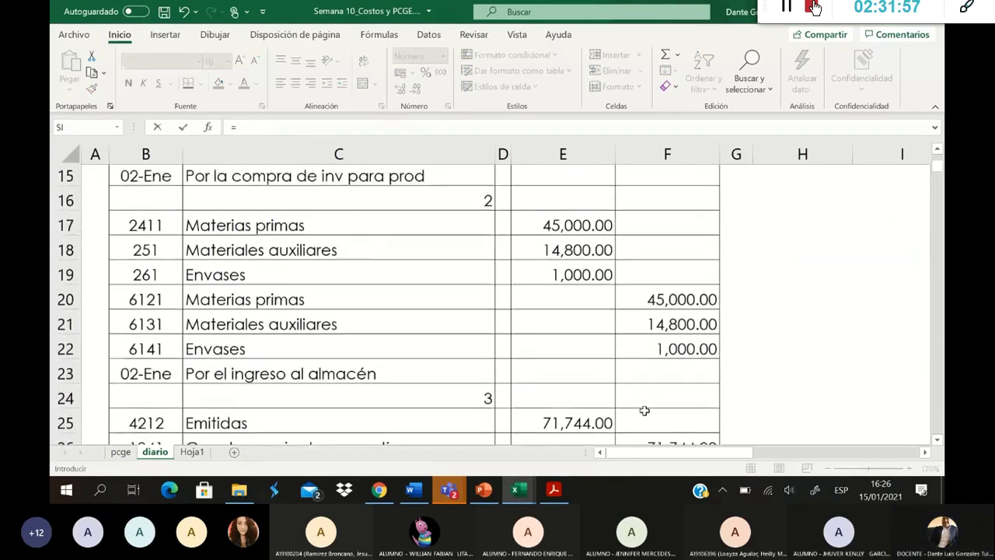
pyautogui.scroll(-14, 645, 411)
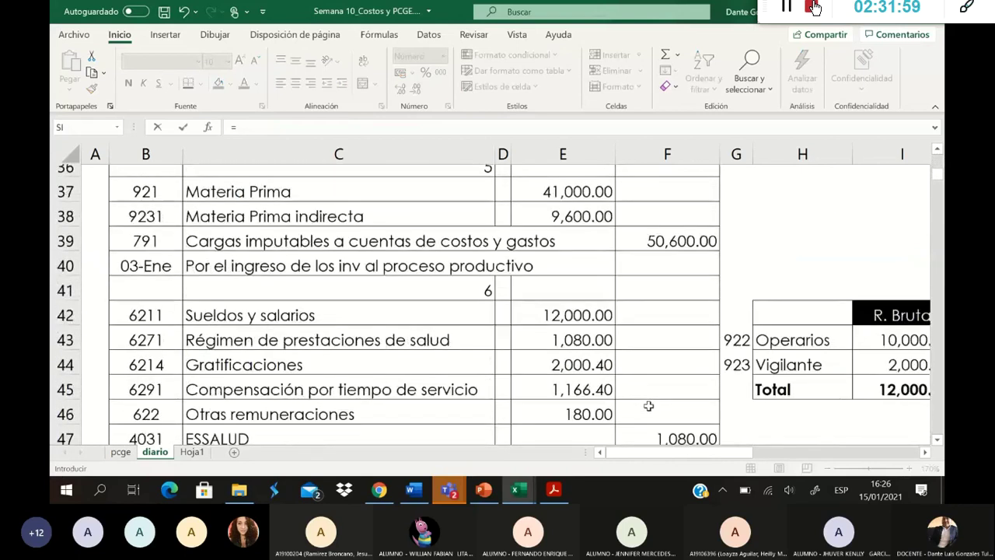
pyautogui.scroll(-3, 649, 406)
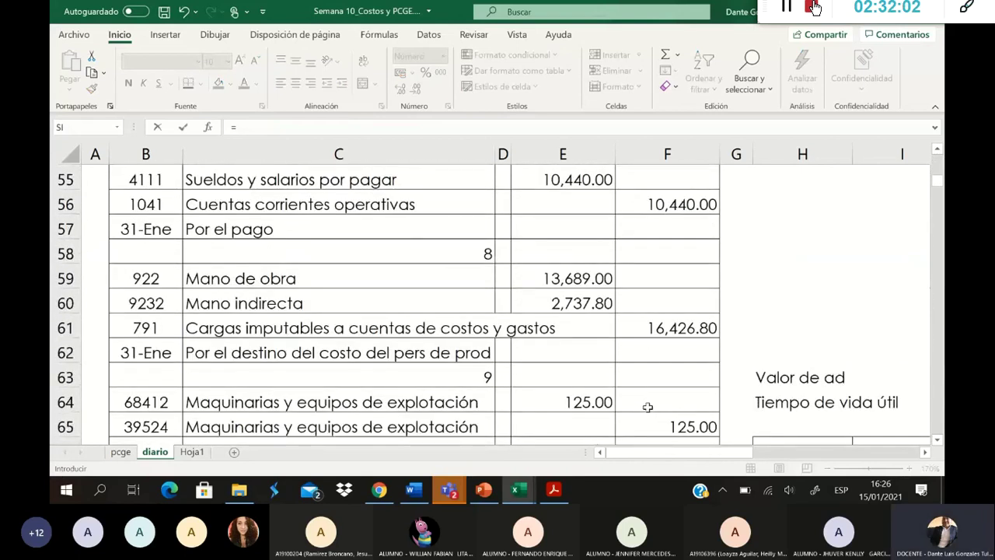
pyautogui.click(600, 204)
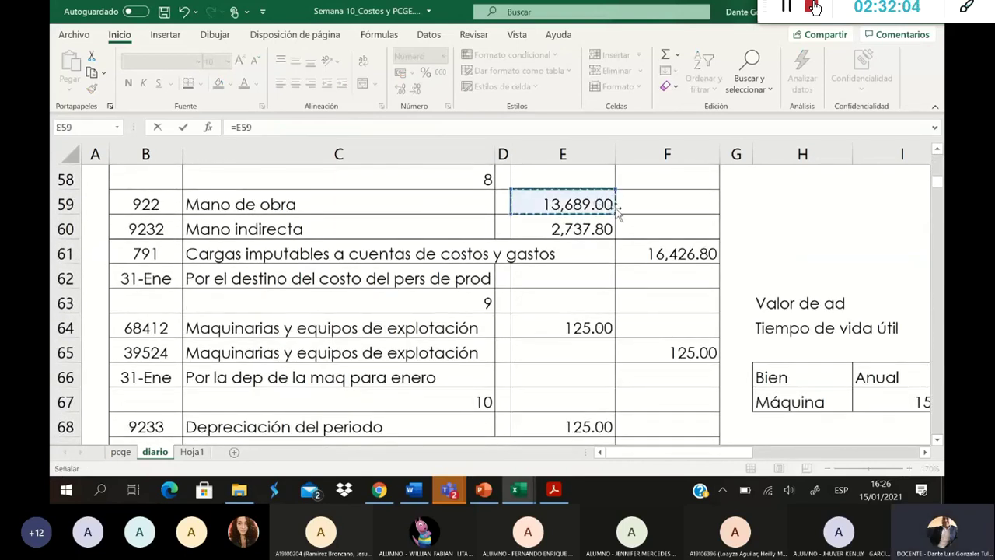
pyautogui.press('Return')
pyautogui.write('=')
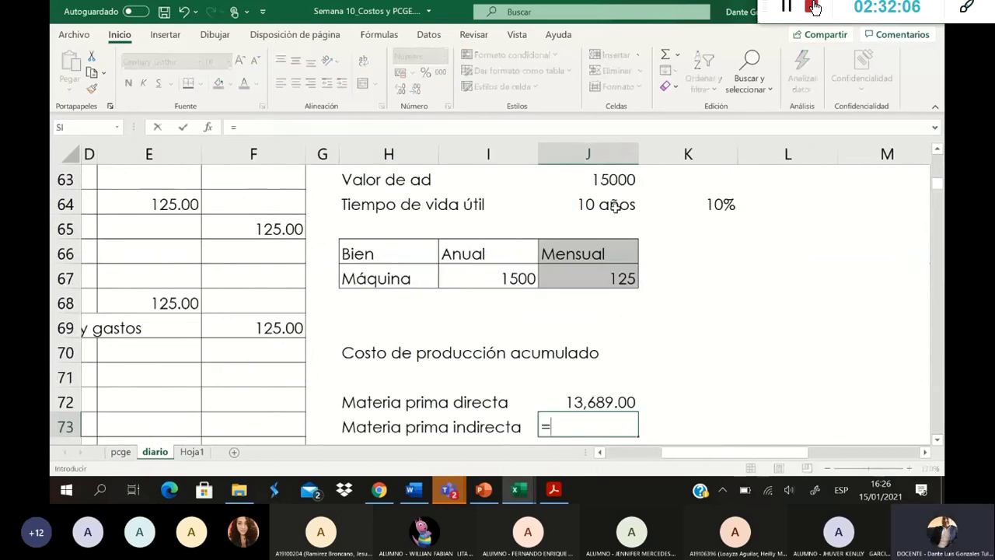
pyautogui.press('Escape')
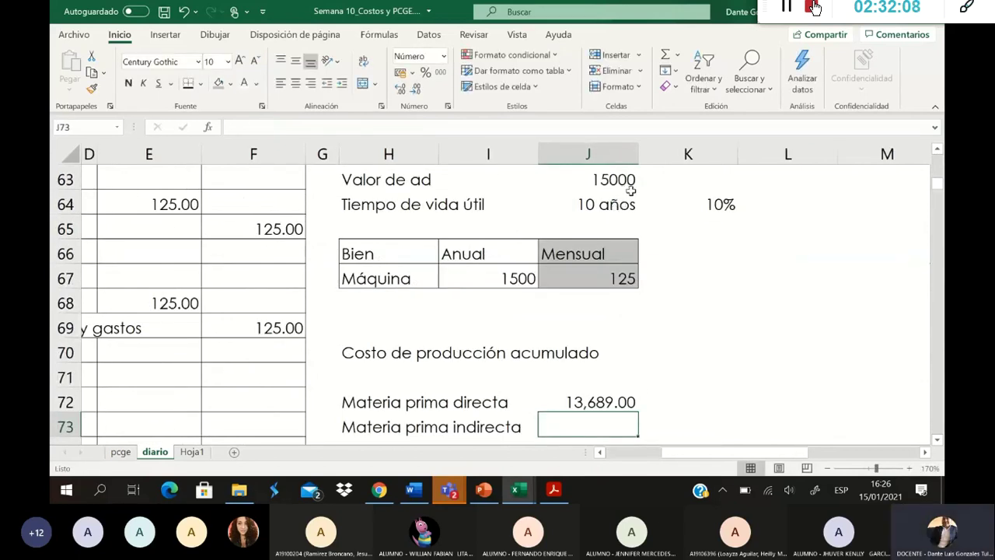
# Step: Move the mistaken direct raw material link from J72 to J73 and delete it there
pyautogui.click(619, 403)
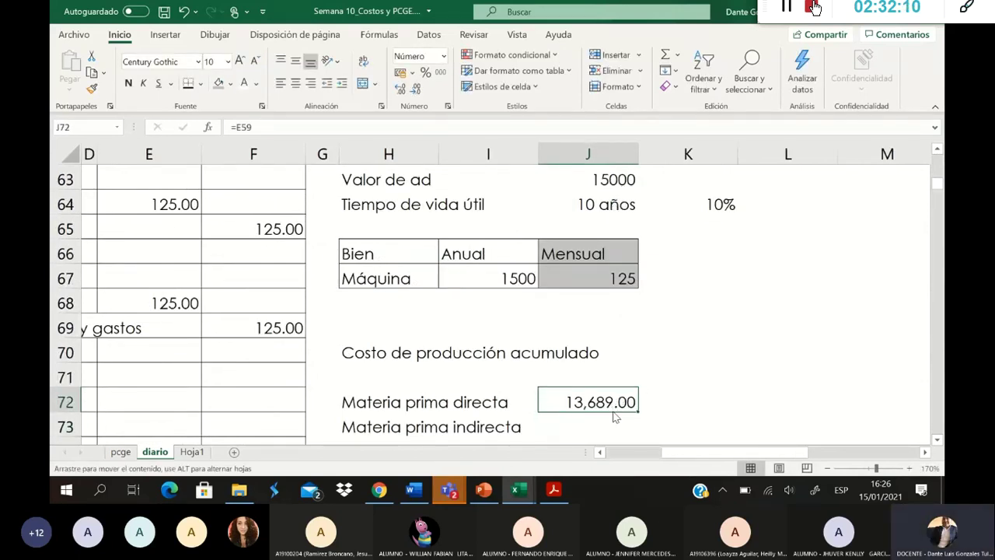
pyautogui.moveTo(614, 416); pyautogui.dragTo(614, 434)
pyautogui.click(628, 406)
pyautogui.scroll(-2, 587, 395)
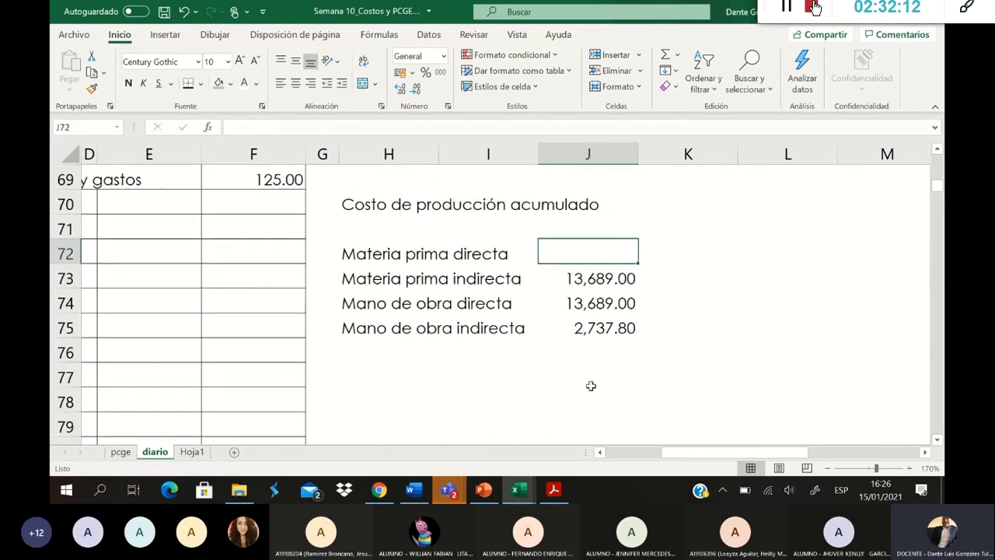
pyautogui.click(625, 276)
pyautogui.press('Delete')
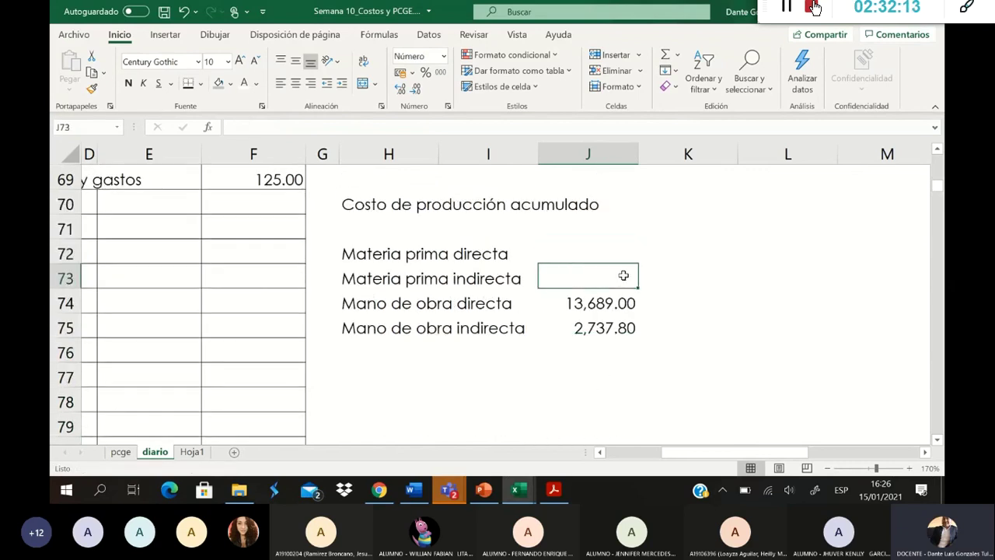
# Step: Link J72, the direct raw material amount, to the "Materia Prima" debit of entry 5 with =E37
pyautogui.press('Up')
pyautogui.write('=')
pyautogui.moveTo(675, 448); pyautogui.dragTo(619, 450)
pyautogui.scroll(6, 581, 390)
pyautogui.scroll(5, 581, 391)
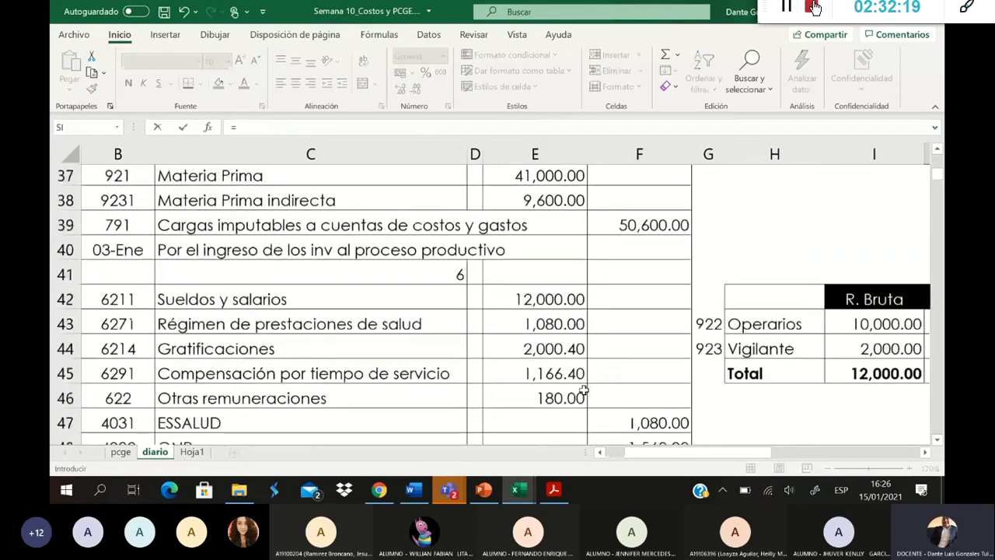
pyautogui.scroll(2, 583, 390)
pyautogui.click(566, 278)
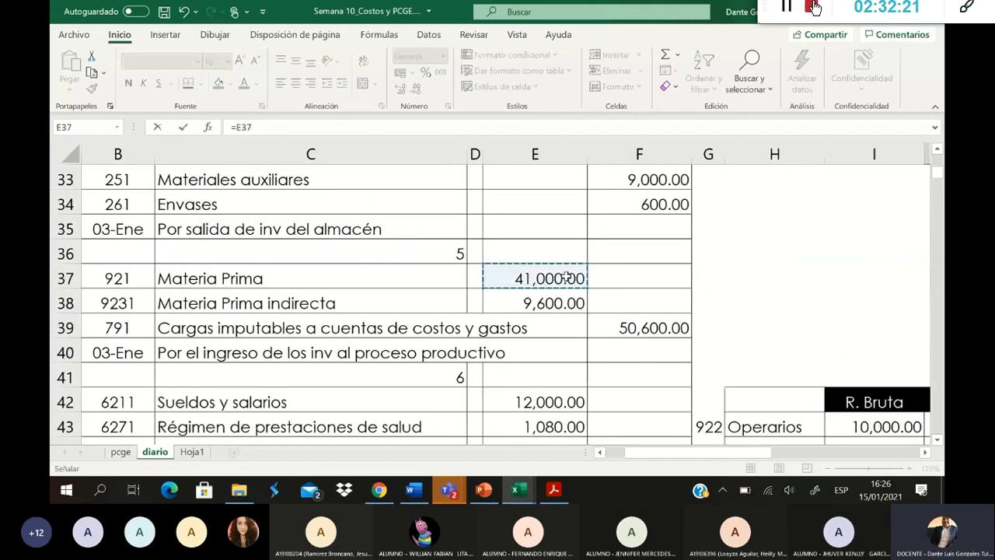
pyautogui.press('Return')
# Step: Copy the J72 formula down to J73 so indirect raw material refers to E38 of entry 5
pyautogui.click(624, 402)
pyautogui.moveTo(638, 410); pyautogui.dragTo(631, 422)
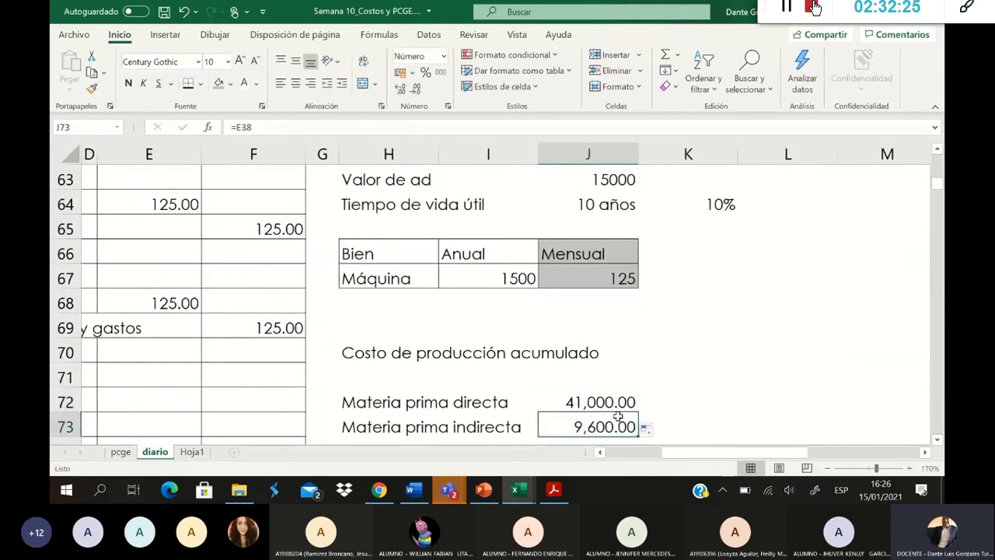
pyautogui.scroll(-2, 750, 400)
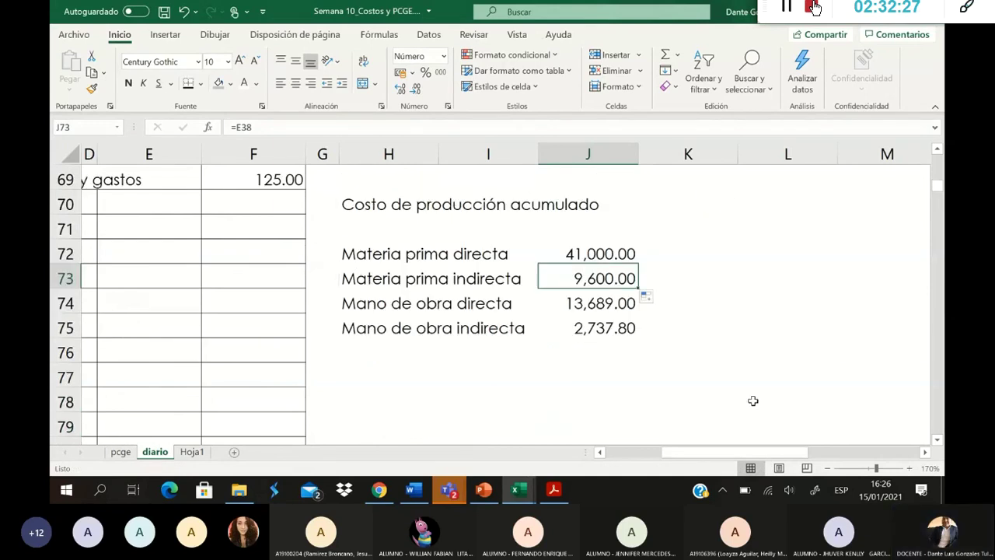
# Step: Review the 92 cost account codes and descriptions in entries 5, 8 and 10, and look at their listing in the pcge sheet
pyautogui.moveTo(731, 452); pyautogui.dragTo(670, 452)
pyautogui.scroll(1, 529, 404)
pyautogui.scroll(11, 517, 400)
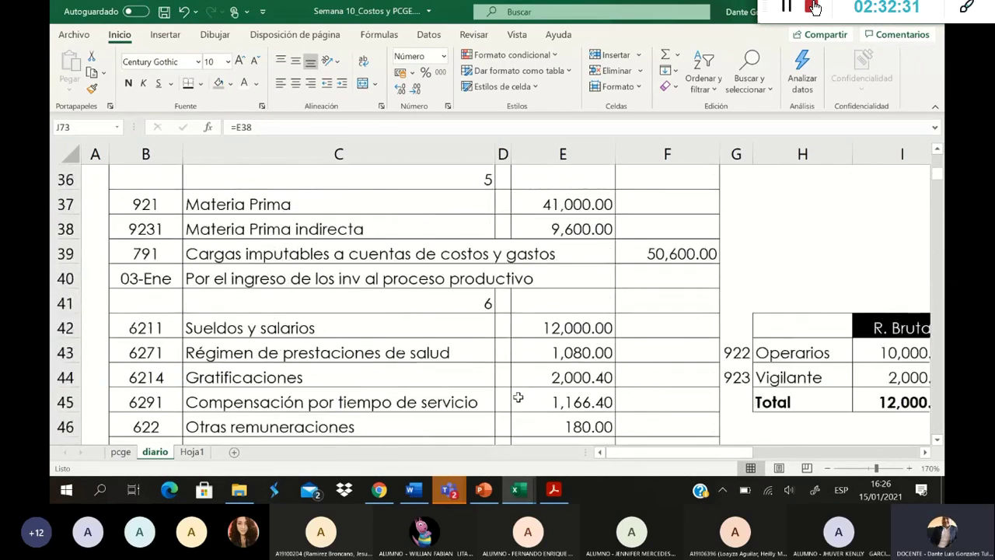
pyautogui.moveTo(143, 276); pyautogui.dragTo(171, 302)
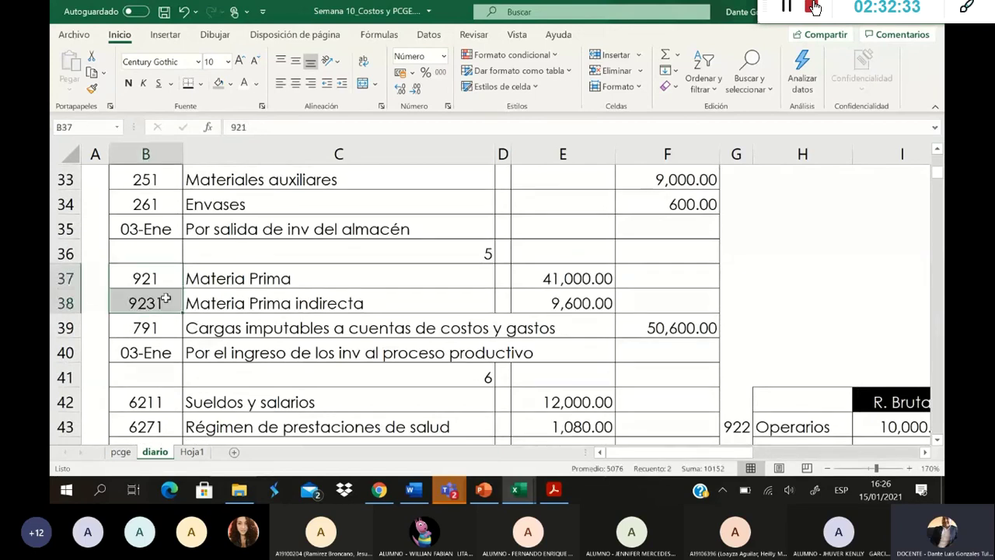
pyautogui.scroll(-3, 584, 285)
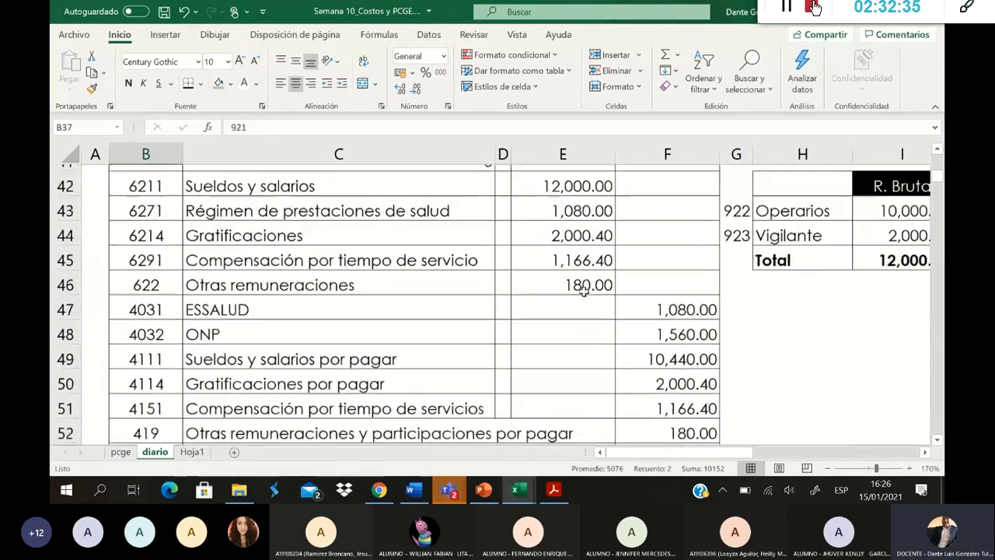
pyautogui.scroll(2, 584, 291)
pyautogui.scroll(-4, 584, 292)
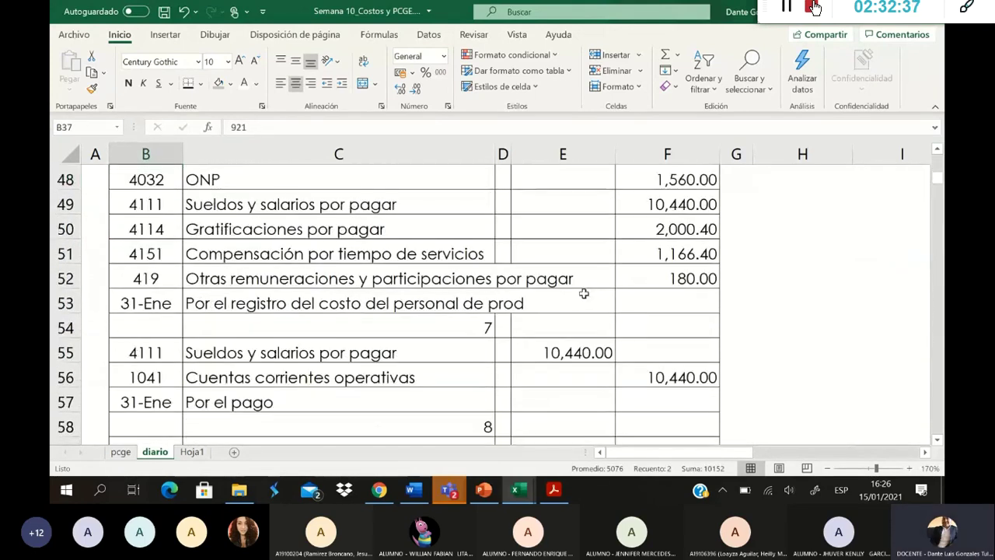
pyautogui.scroll(1, 584, 294)
pyautogui.scroll(-2, 584, 294)
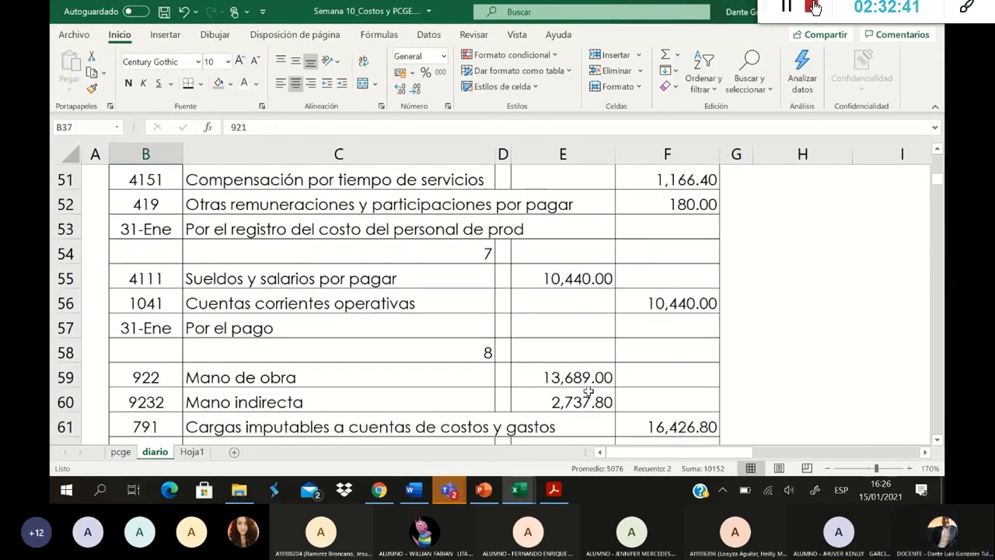
pyautogui.click(270, 404)
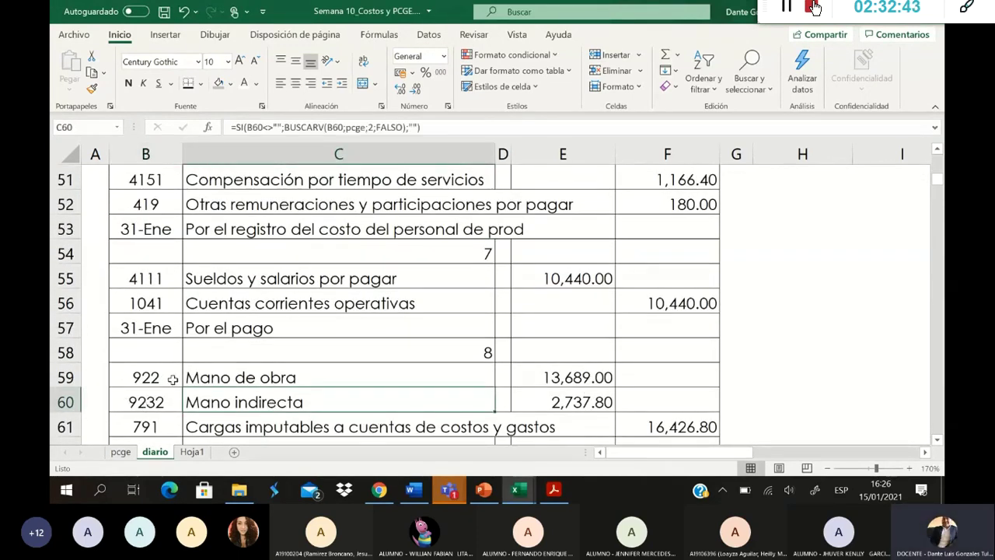
pyautogui.scroll(-4, 172, 379)
pyautogui.click(269, 306)
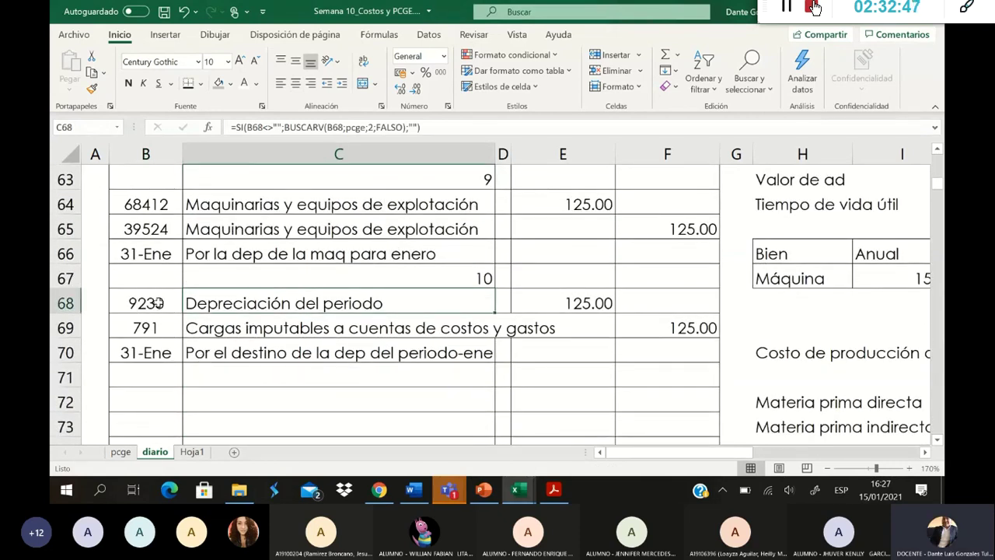
pyautogui.click(122, 452)
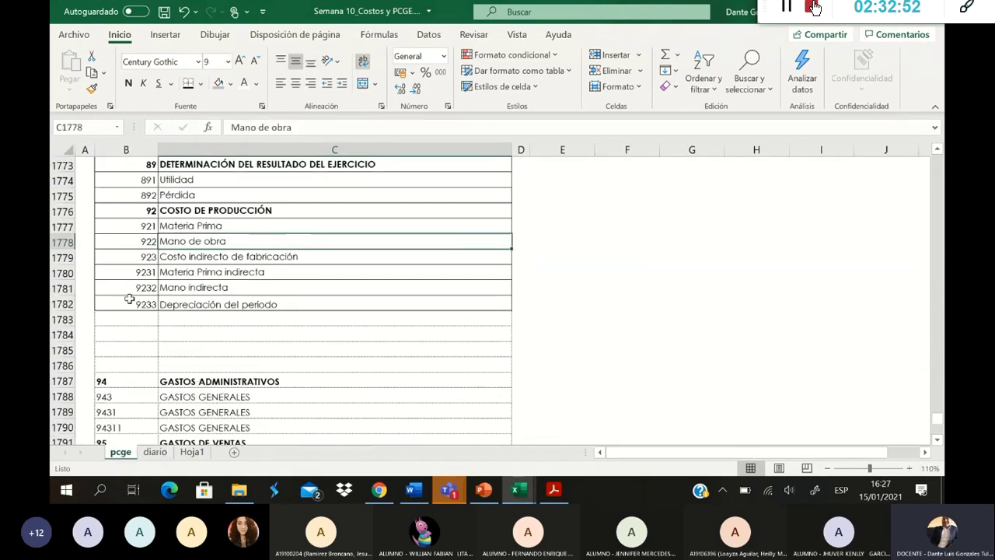
# Step: Correct the description of account 9232 in C1781 of the pcge sheet to "Mano de obra indirecta"
pyautogui.click(143, 272)
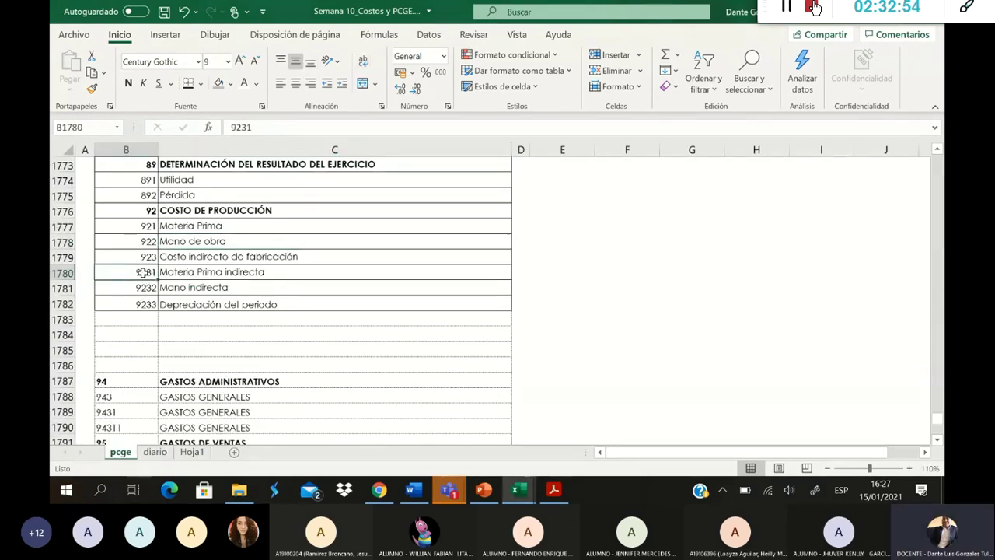
pyautogui.click(199, 272)
pyautogui.click(209, 288)
pyautogui.click(222, 304)
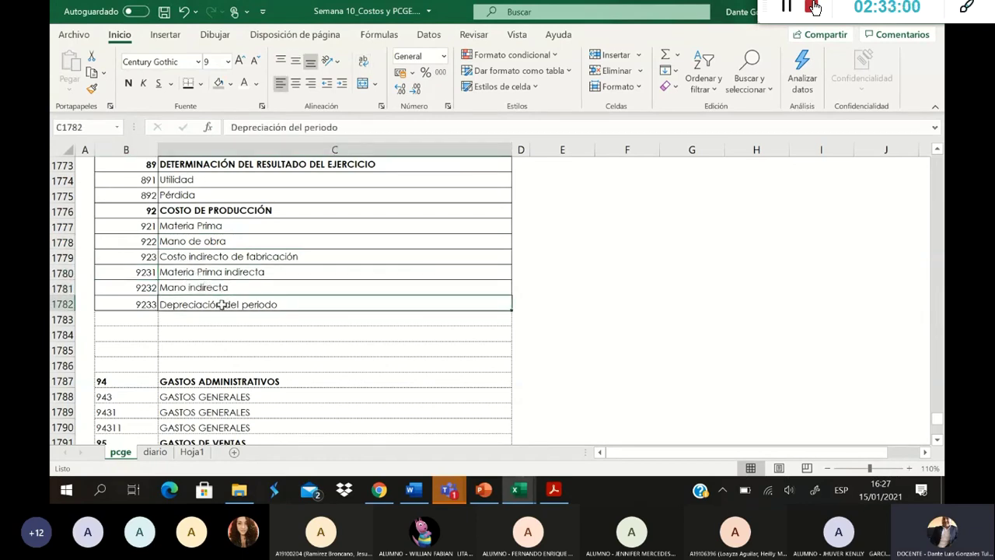
pyautogui.doubleClick(188, 288)
pyautogui.write('d e obra')
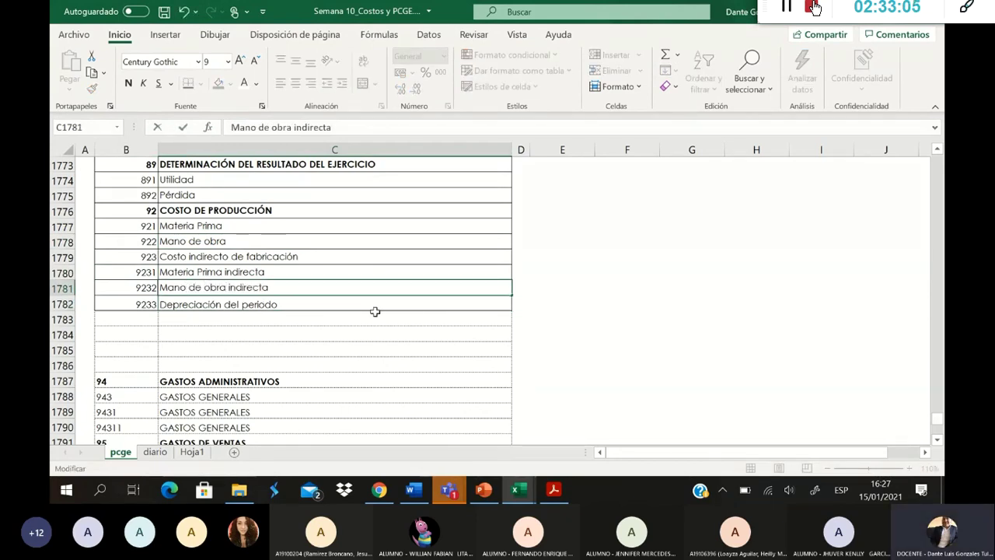
pyautogui.hotkey('shift', 'Return')
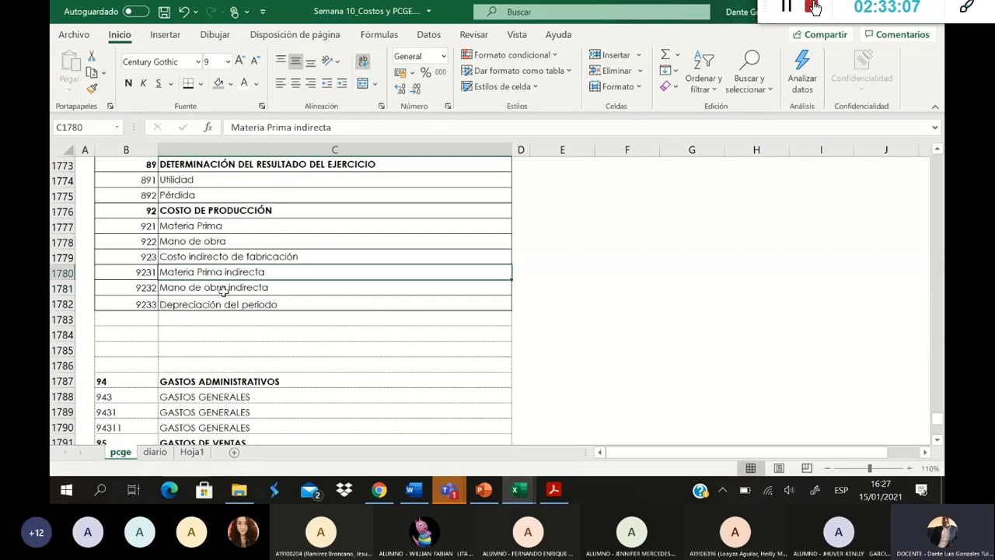
pyautogui.click(218, 315)
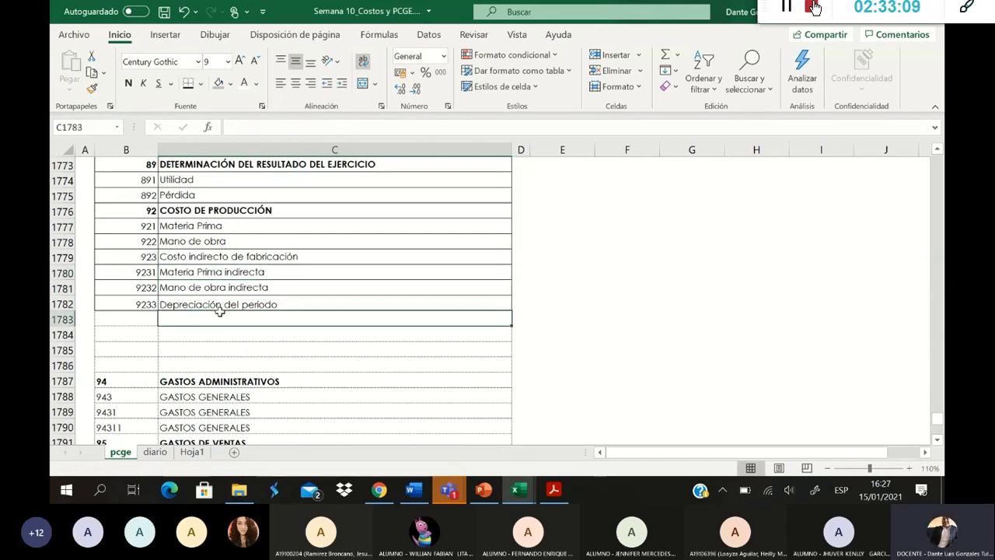
# Step: In the diario sheet's cost summary, enter account code 921 in K72 and the label "MP" in L72 for direct raw material
pyautogui.hotkey('ctrl', 'pagedown')
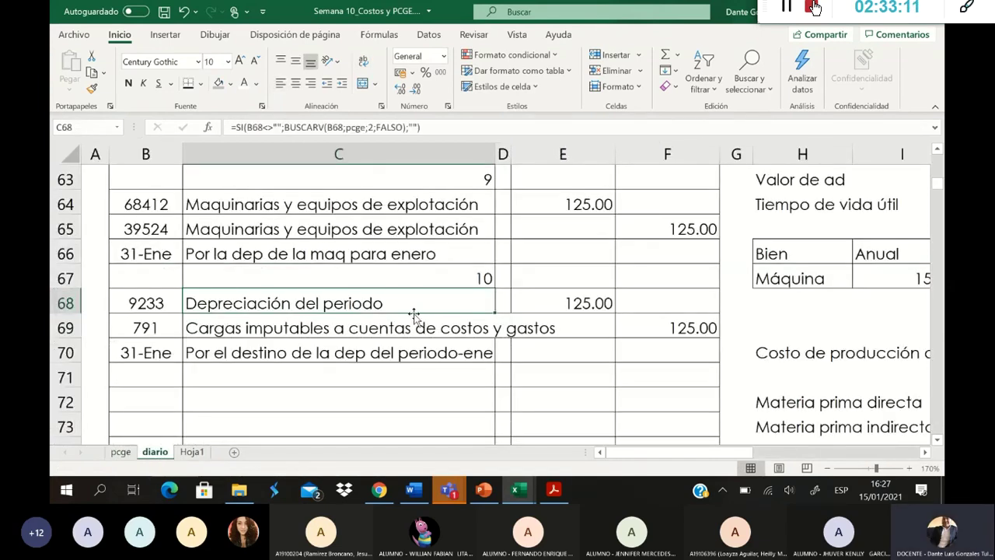
pyautogui.scroll(-1, 711, 398)
pyautogui.moveTo(707, 462); pyautogui.dragTo(758, 448)
pyautogui.scroll(-1, 732, 396)
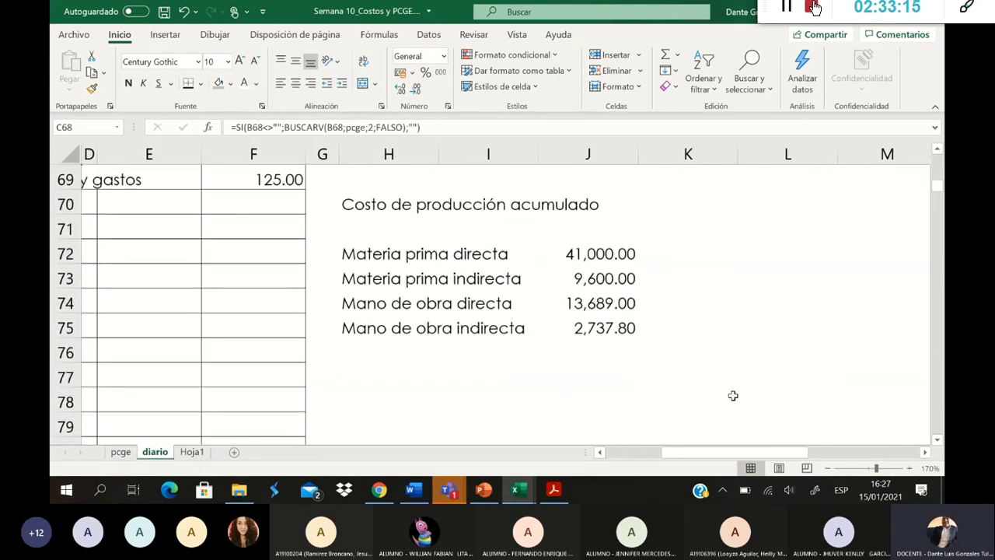
pyautogui.click(728, 259)
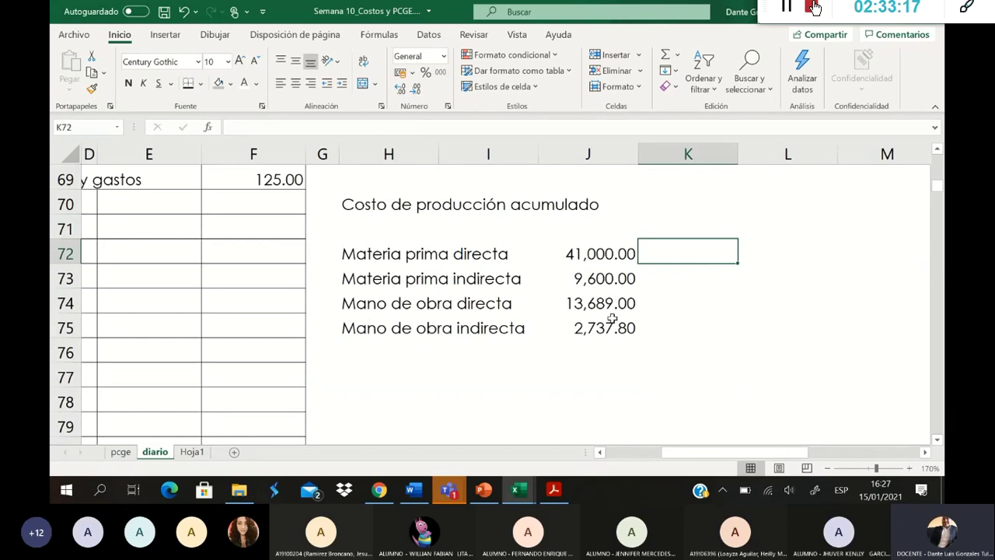
pyautogui.write('921')
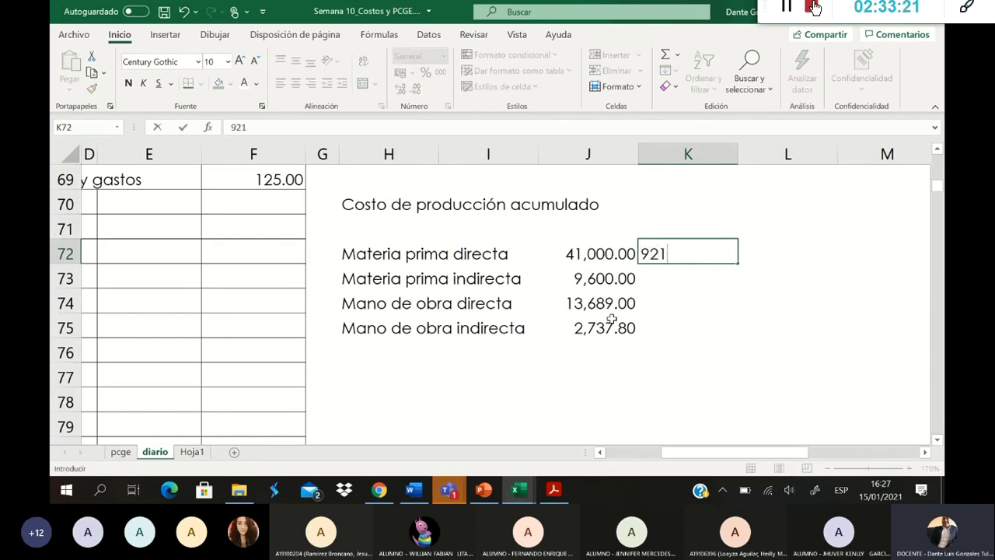
pyautogui.press('Up')
pyautogui.press('Down')
pyautogui.press('Down')
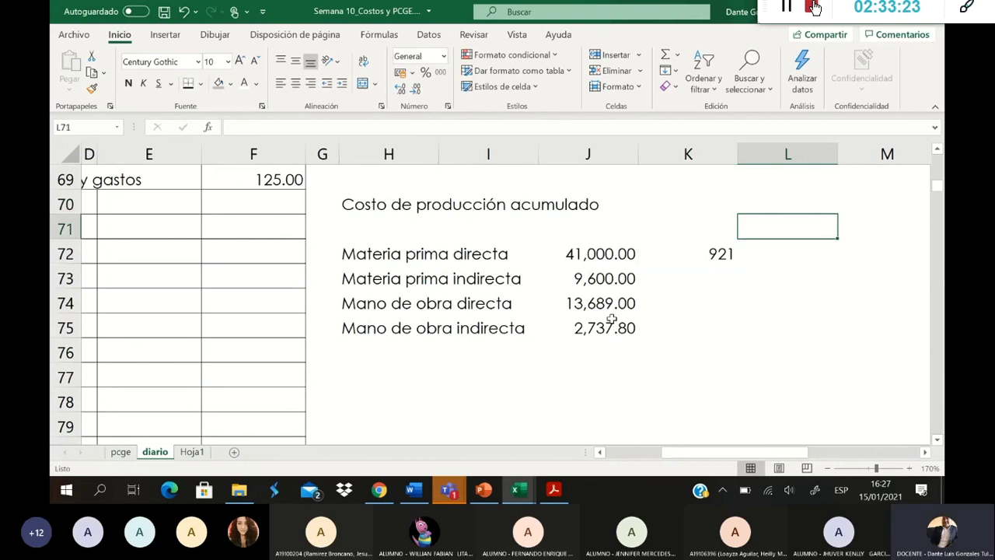
pyautogui.write('MP')
pyautogui.press('Return')
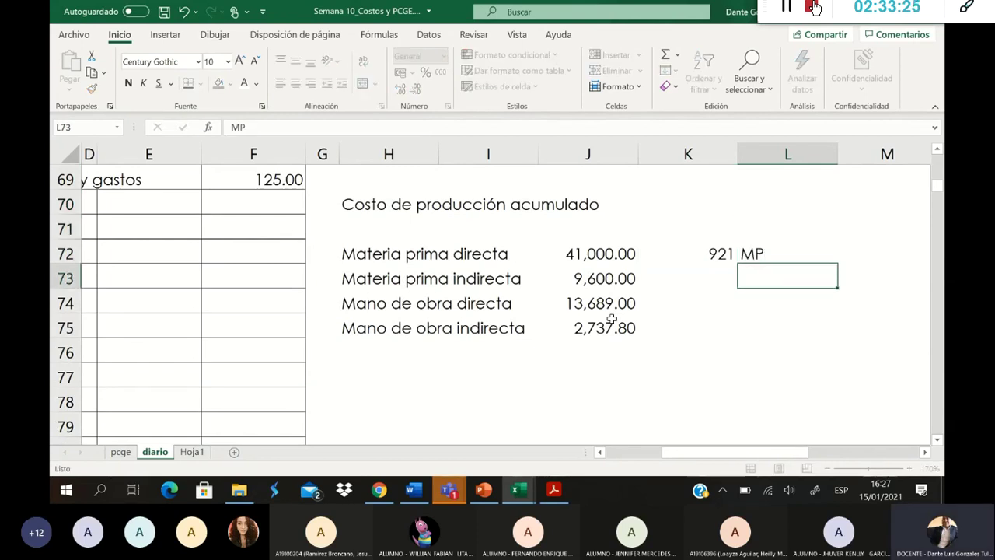
# Step: Enter account code 9231 in K73 and the label "MPI" in L73 for indirect raw material
pyautogui.press('Left')
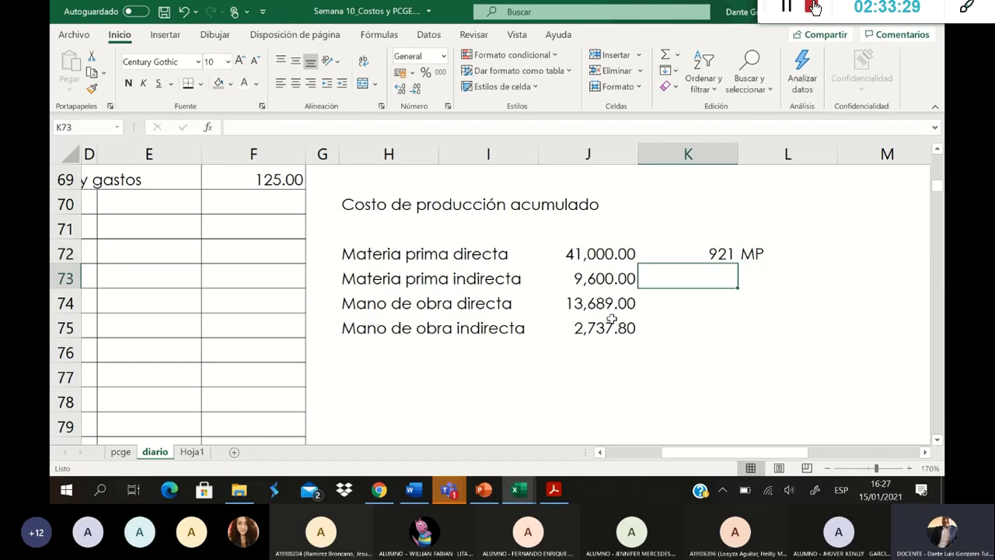
pyautogui.write('2')
pyautogui.write('923')
pyautogui.write('1')
pyautogui.press('Tab')
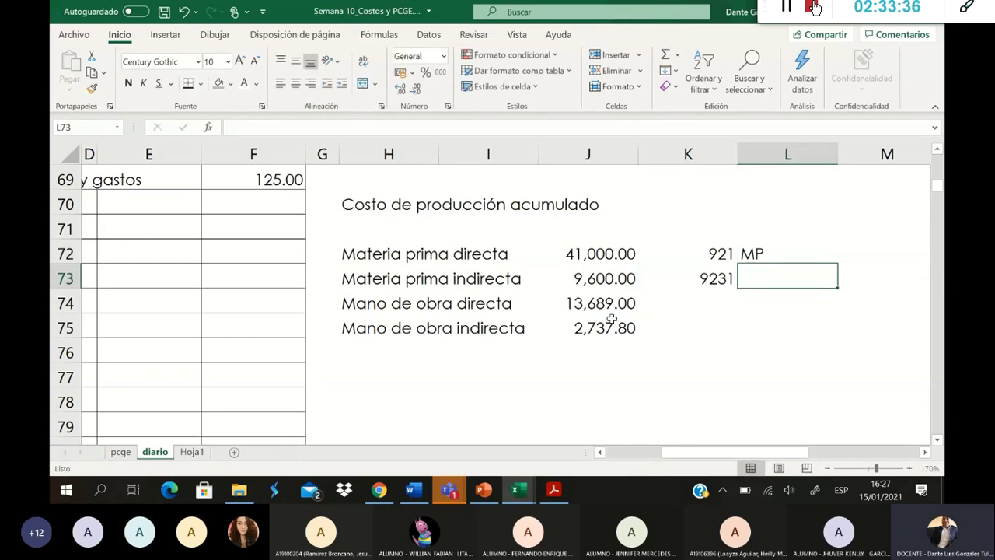
pyautogui.write('MPI')
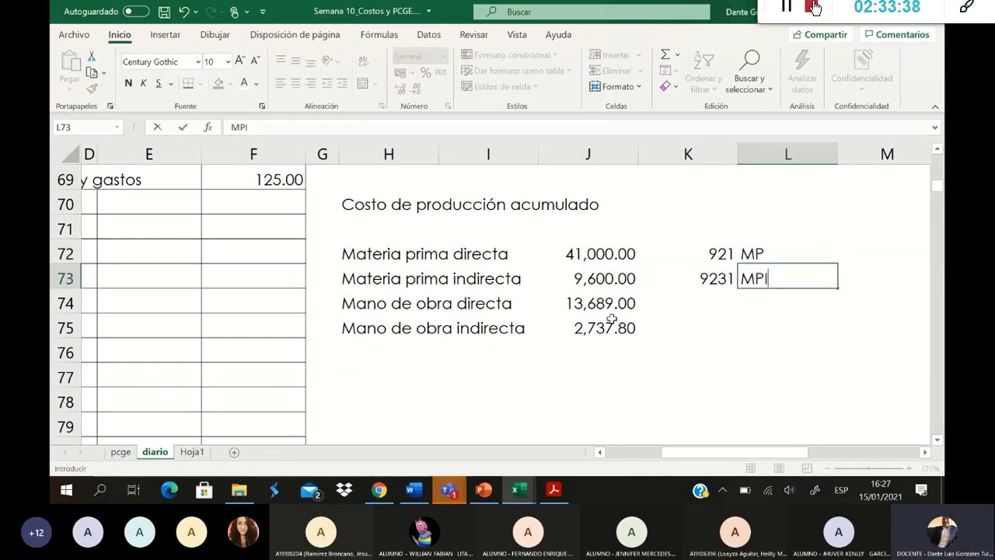
pyautogui.press('Return')
# Step: Enter account code 922 in K74 and the label "MO" in L74 for direct labour
pyautogui.press('Left')
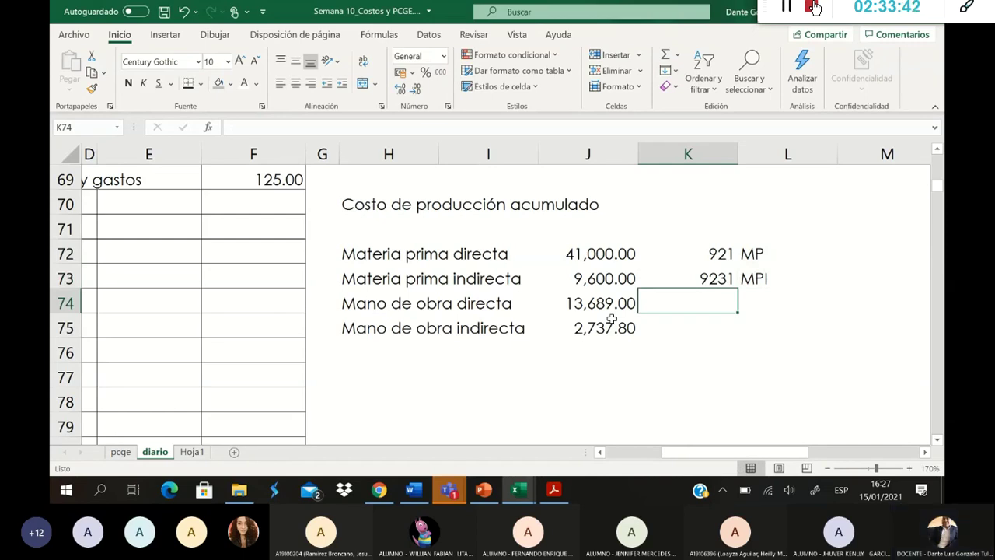
pyautogui.write('922')
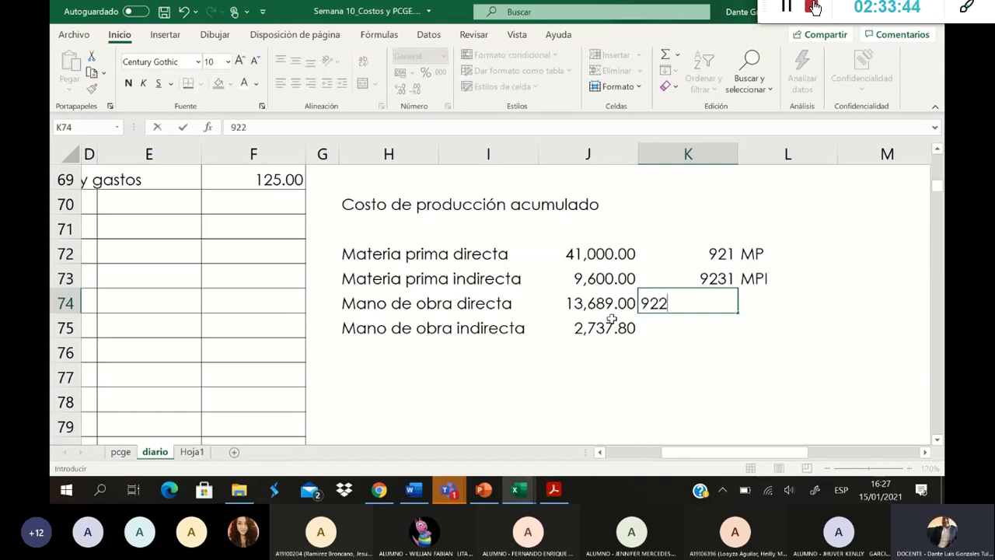
pyautogui.press('Tab')
pyautogui.write('MO')
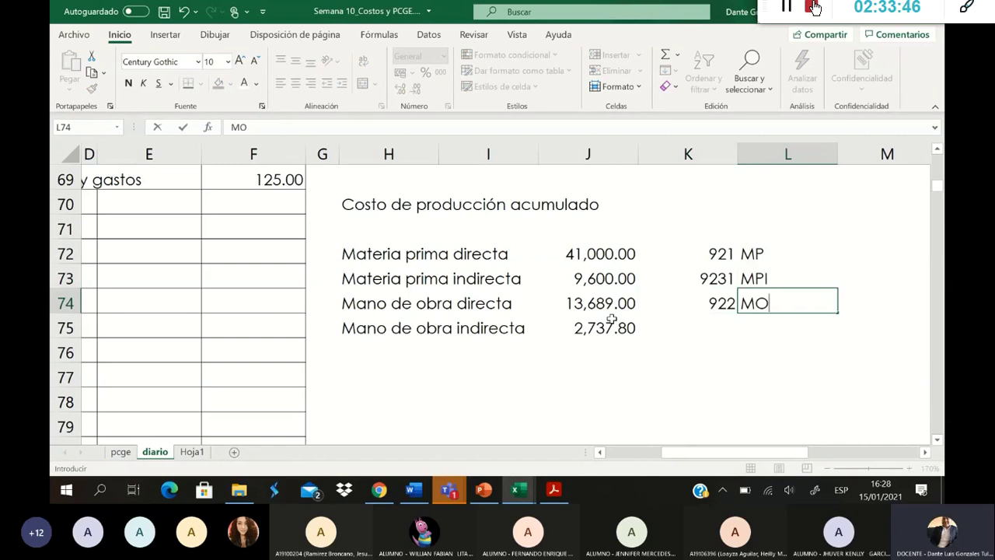
pyautogui.press('Return')
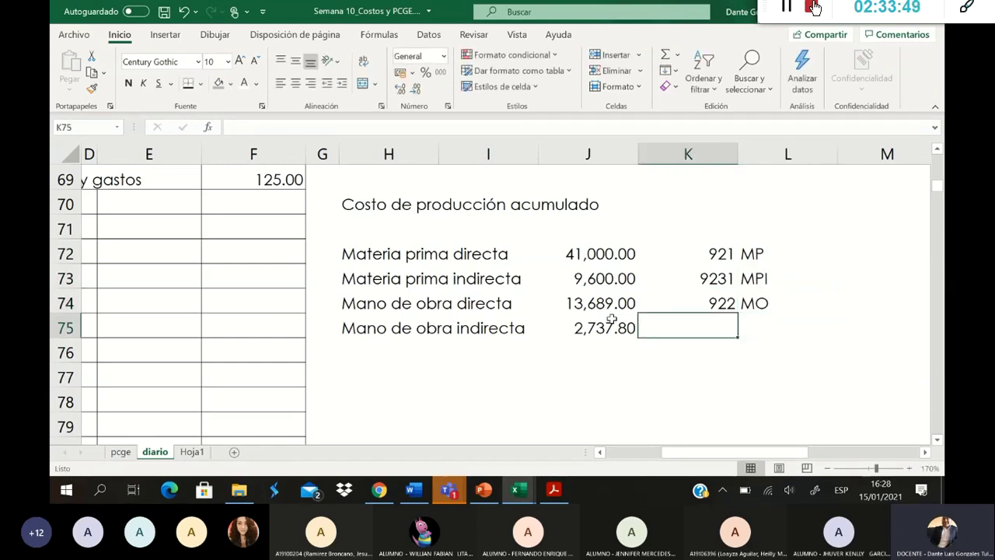
# Step: Enter account code 9232 in K75 and the label "MOI" in L75 for indirect labour
pyautogui.write(')')
pyautogui.press('BackSpace')
pyautogui.write('922')
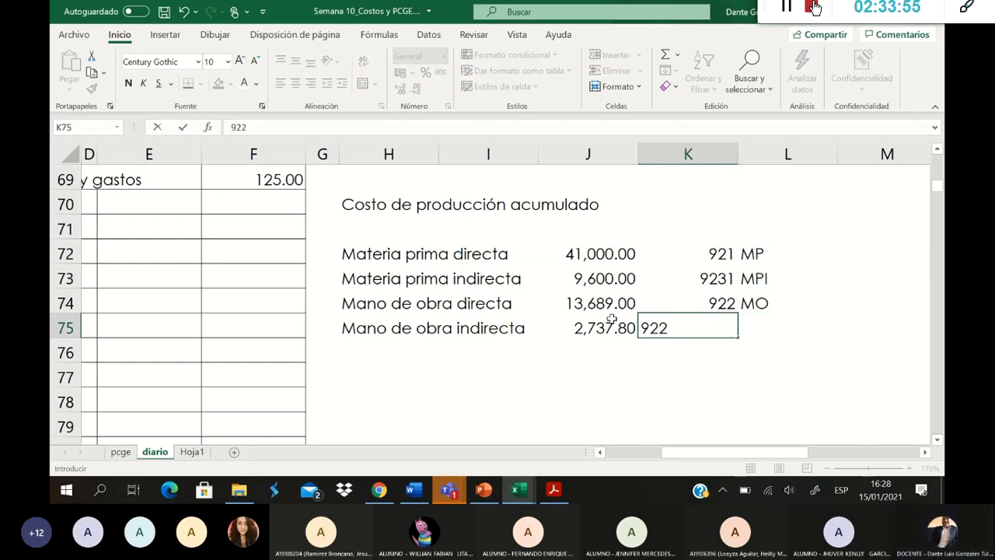
pyautogui.press('BackSpace')
pyautogui.write('32')
pyautogui.press('Return')
pyautogui.press('Up')
pyautogui.press('Right')
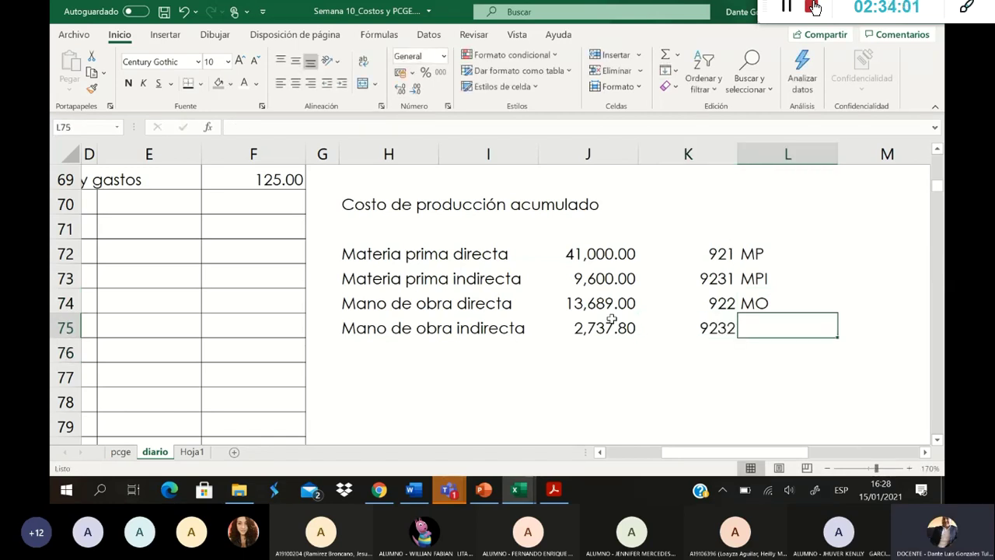
pyautogui.write('MOI')
pyautogui.press('Return')
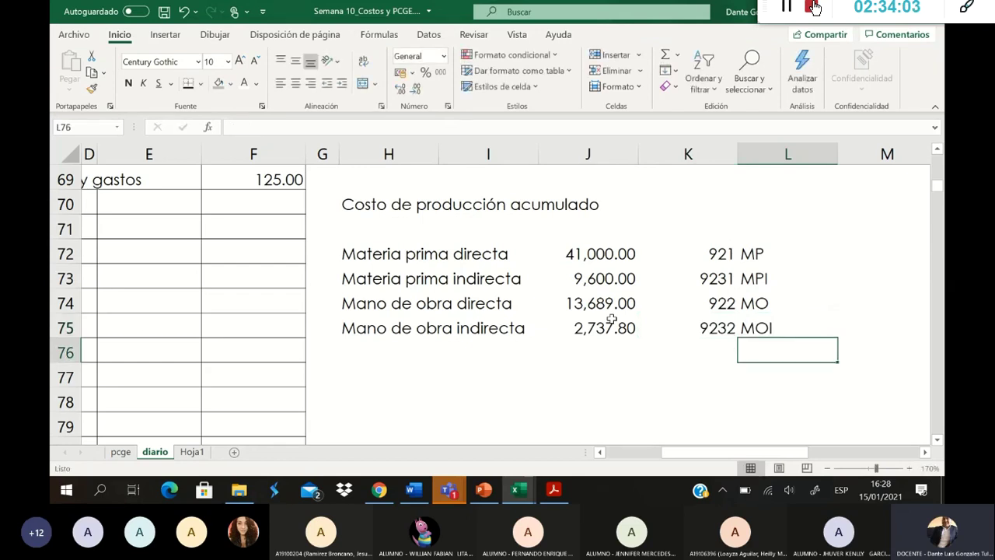
pyautogui.moveTo(719, 278); pyautogui.dragTo(769, 279)
pyautogui.moveTo(715, 328); pyautogui.dragTo(815, 342)
pyautogui.click(600, 367)
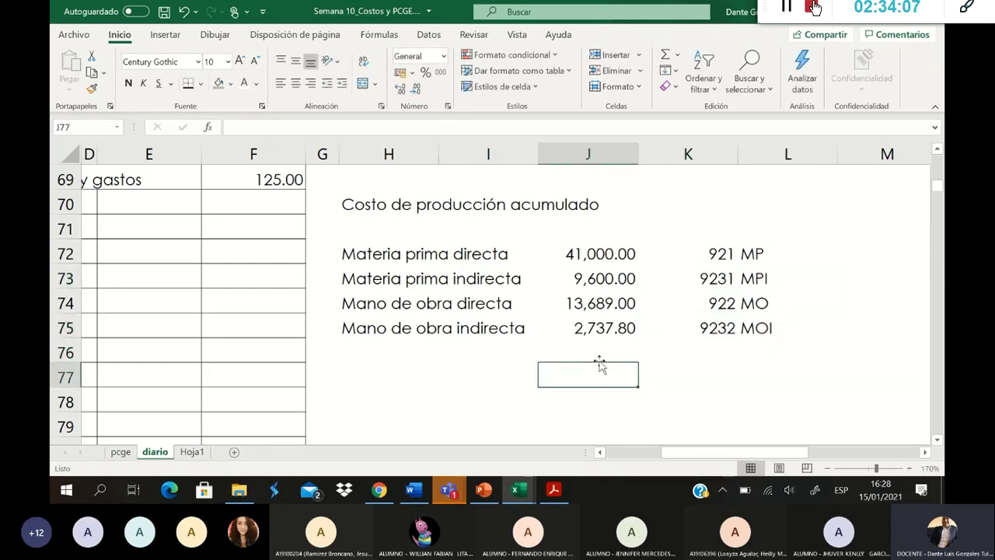
# Step: Add a "Depreciación" row label in H76, directly below indirect labour in the cost summary
pyautogui.click(447, 355)
pyautogui.click(401, 345)
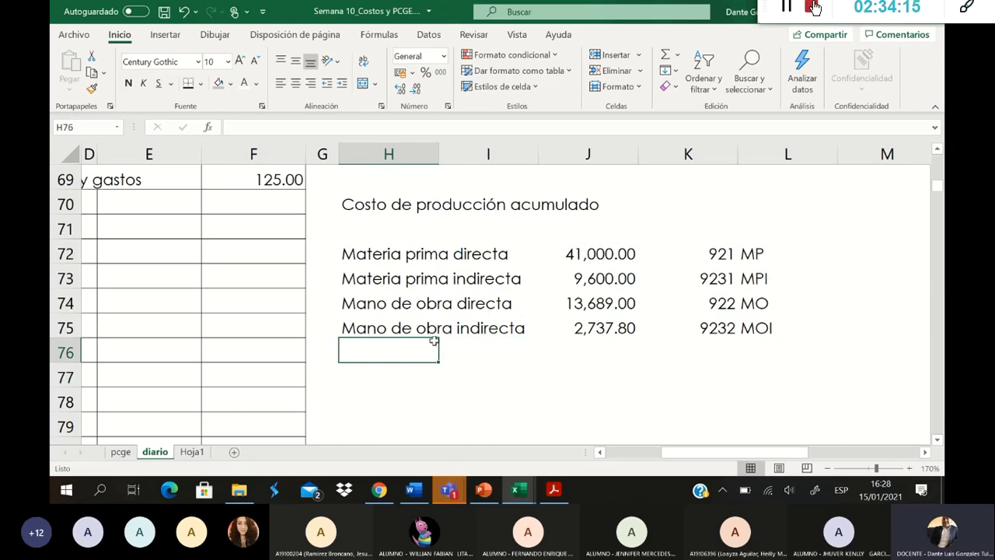
pyautogui.press('Left')
pyautogui.click(434, 342)
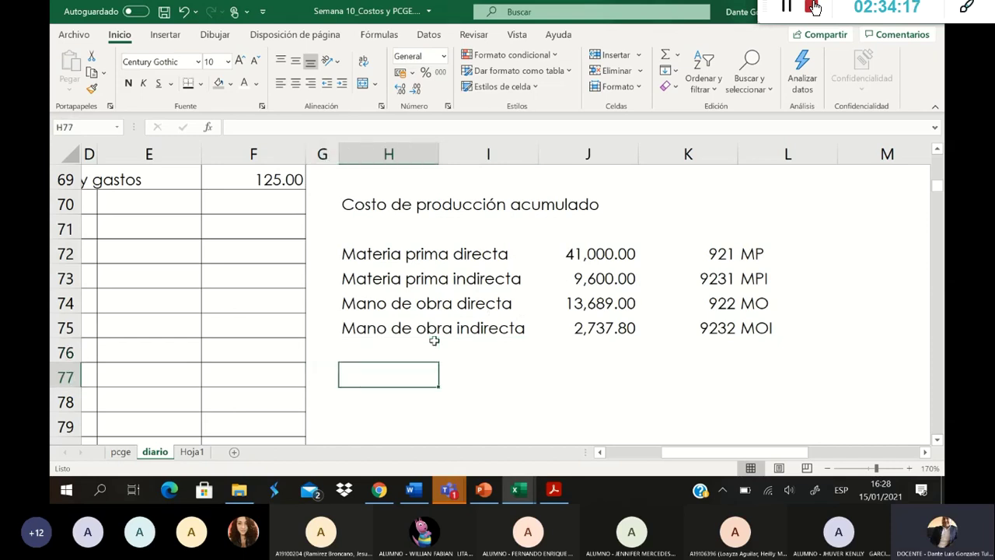
pyautogui.write('Dep')
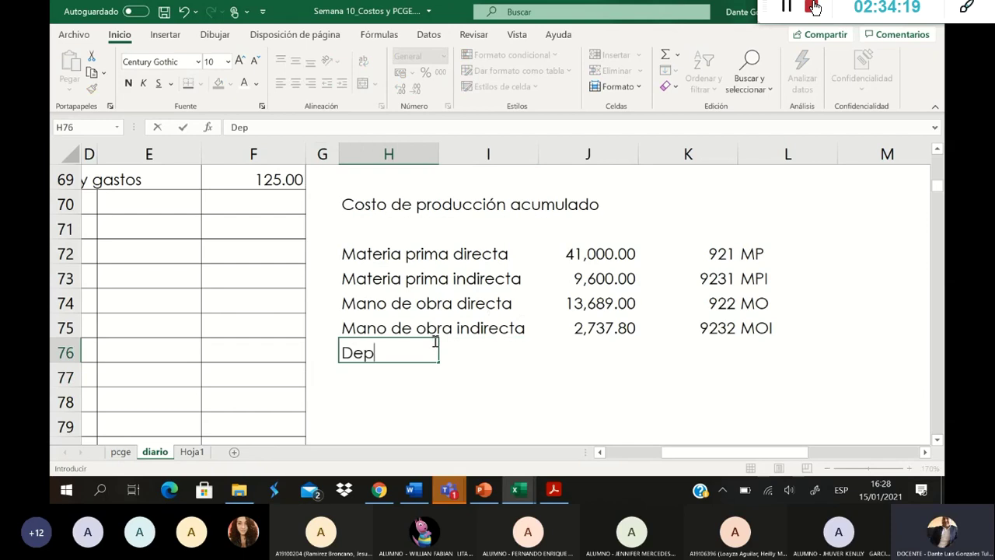
pyautogui.write('reciación')
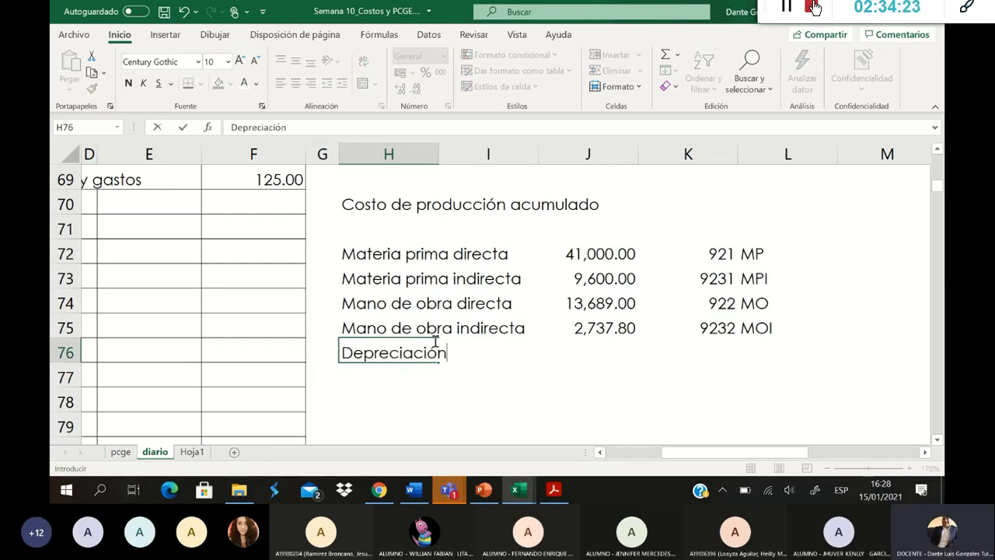
# Step: Link J76, the depreciation amount, to the "Depreciación del periodo" debit of entry 10 with =E68
pyautogui.press('Tab')
pyautogui.press('Tab')
pyautogui.write('=')
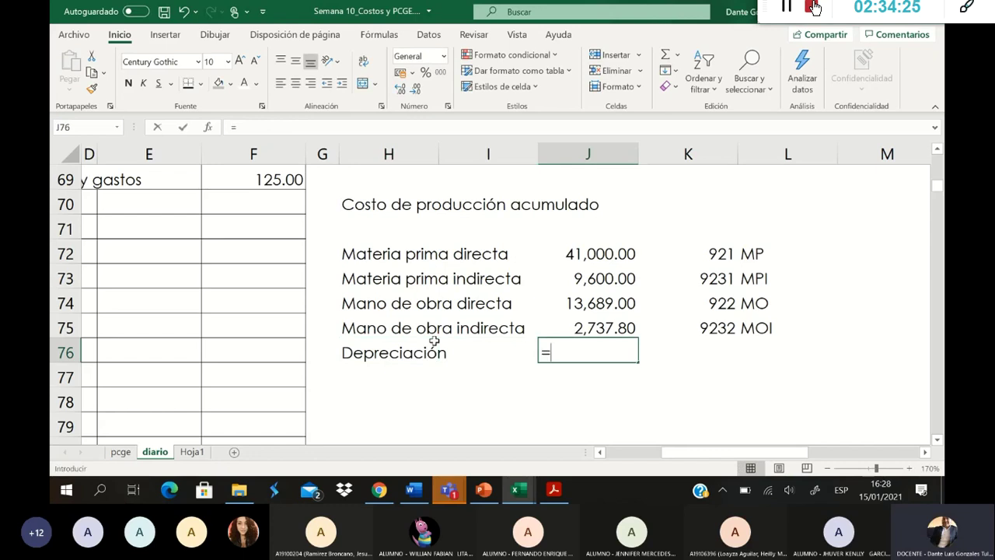
pyautogui.moveTo(682, 460); pyautogui.dragTo(628, 459)
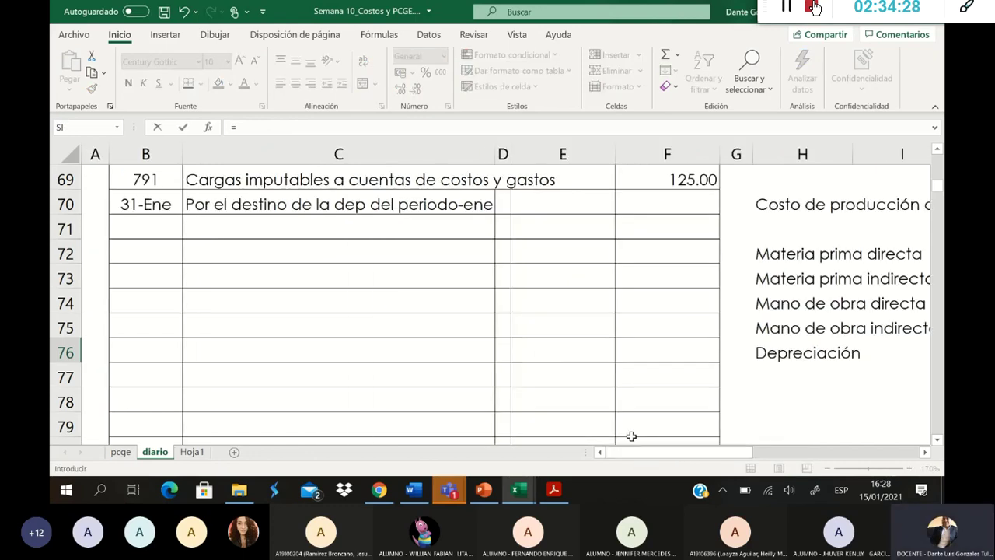
pyautogui.scroll(2, 628, 403)
pyautogui.click(591, 304)
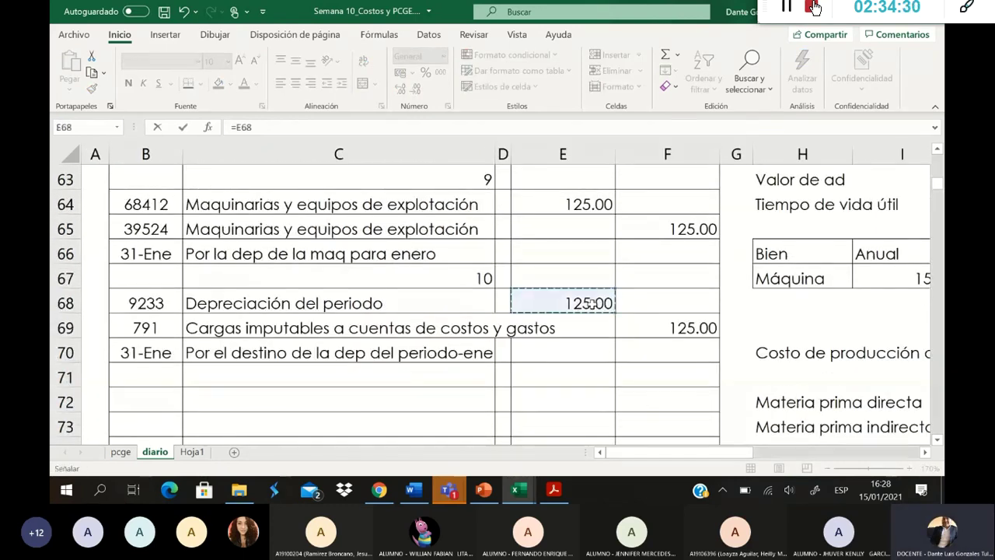
pyautogui.press('Tab')
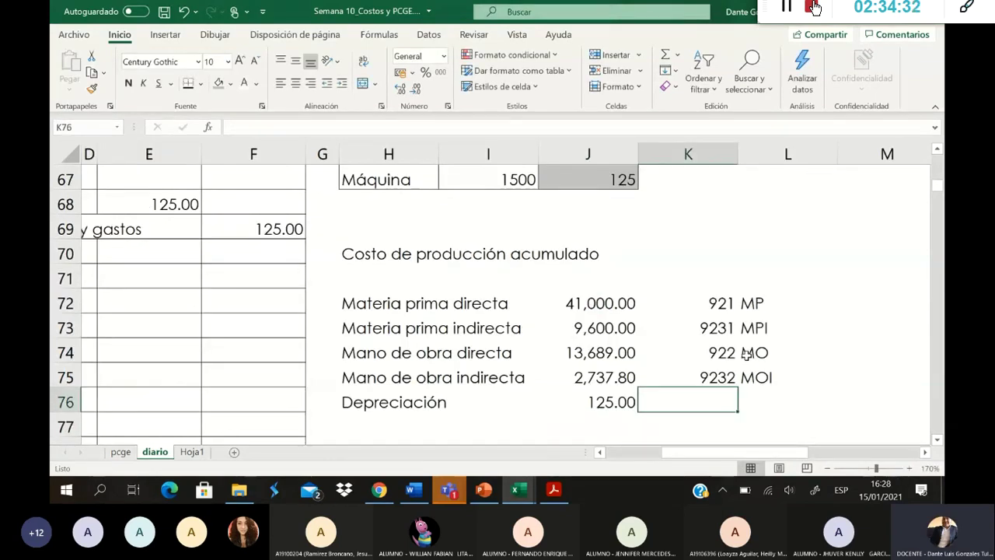
# Step: Enter account code 9233 in K76 and the label "Dep del periodo" in L76 for depreciation
pyautogui.write('92')
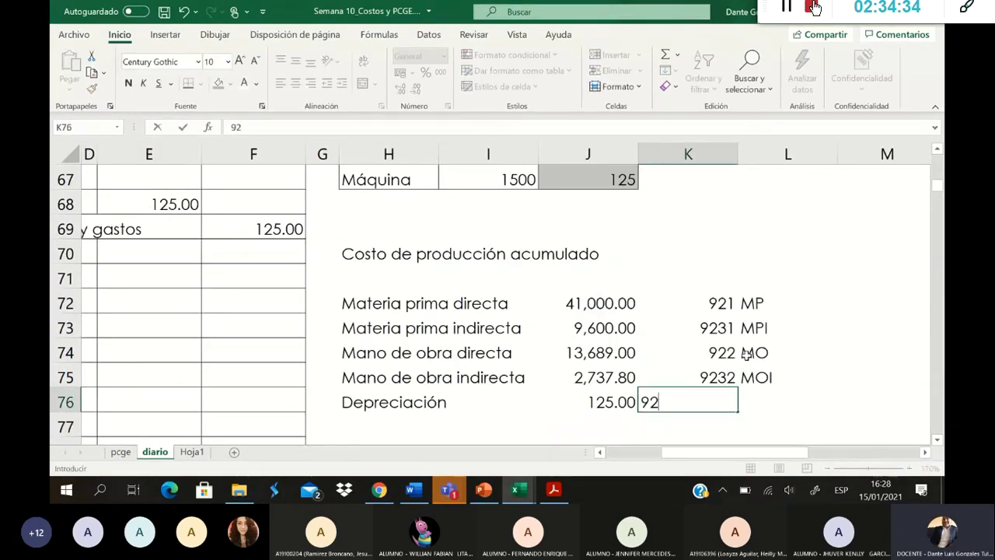
pyautogui.write('33')
pyautogui.press('Tab')
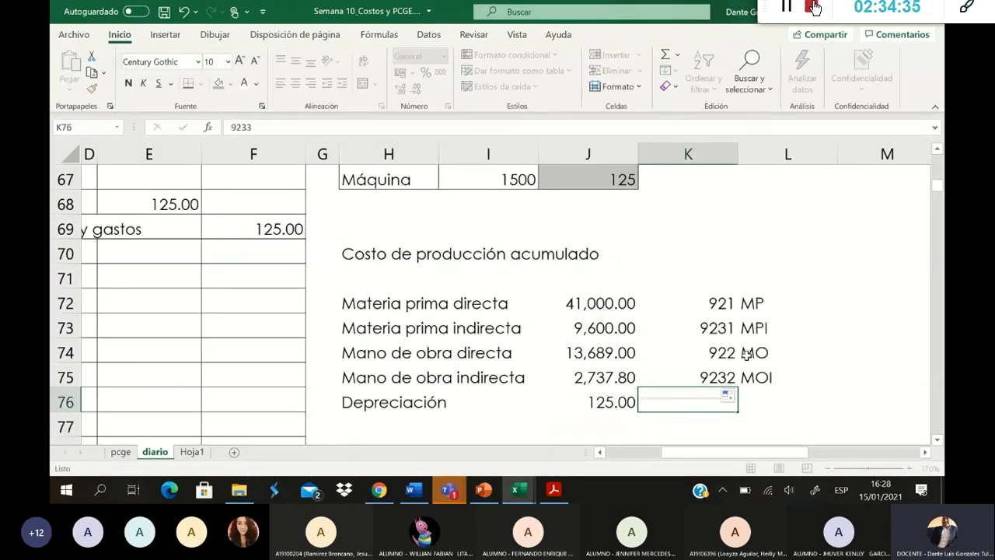
pyautogui.write('Dep')
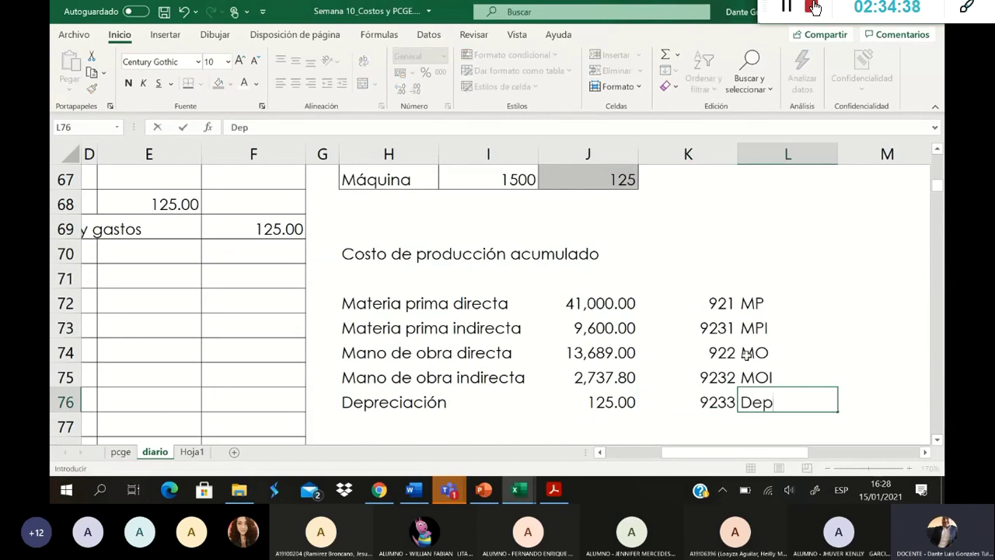
pyautogui.write(' del p')
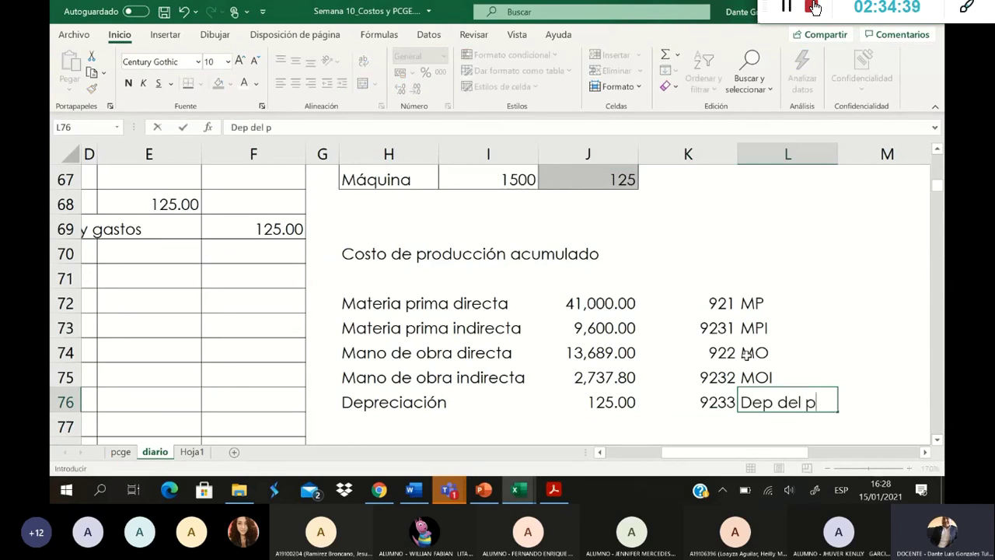
pyautogui.write('erido')
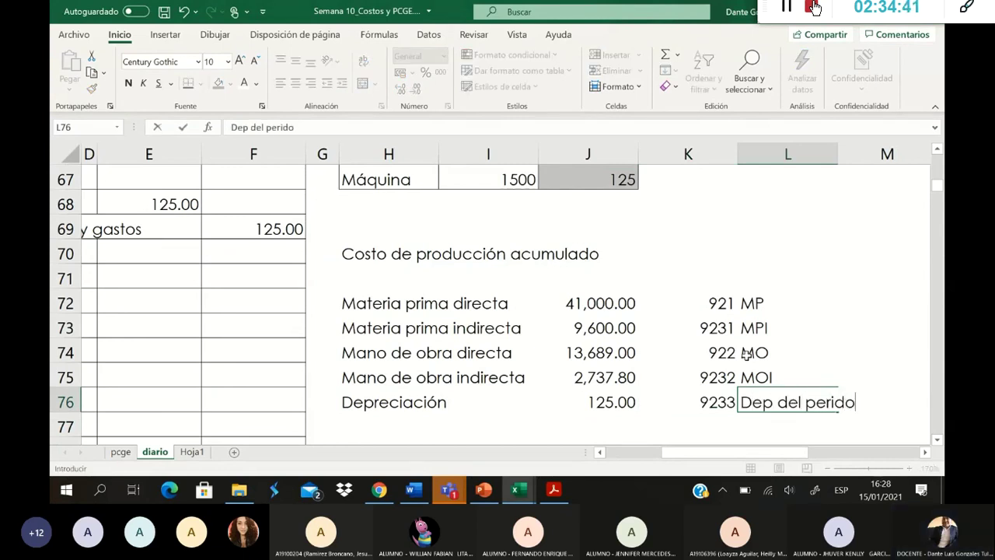
pyautogui.press('BackSpace')
pyautogui.press('BackSpace')
pyautogui.write('odo')
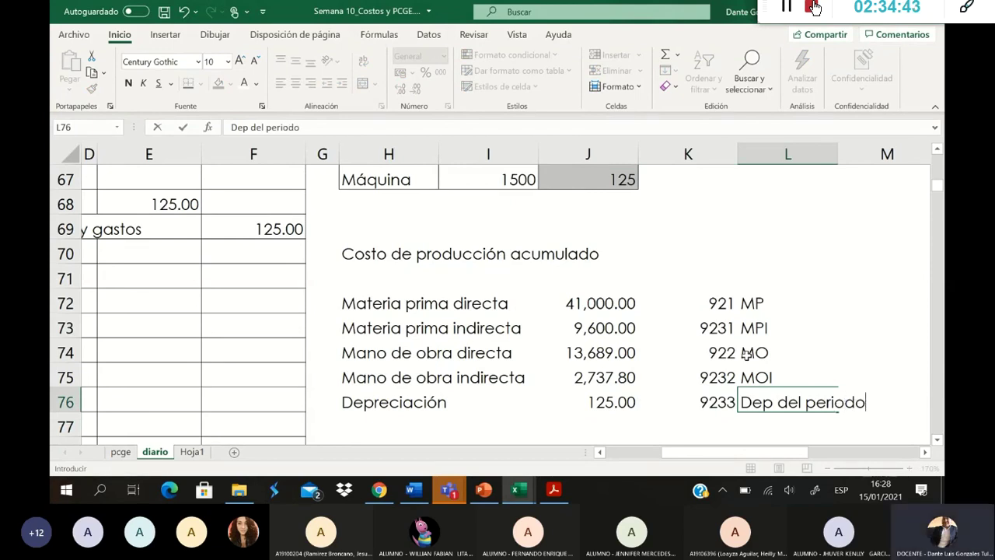
pyautogui.press('Return')
# Step: Add the total row label "Costo acumulado a la prod del periodo ene" in H78, below the cost items
pyautogui.scroll(-2, 744, 366)
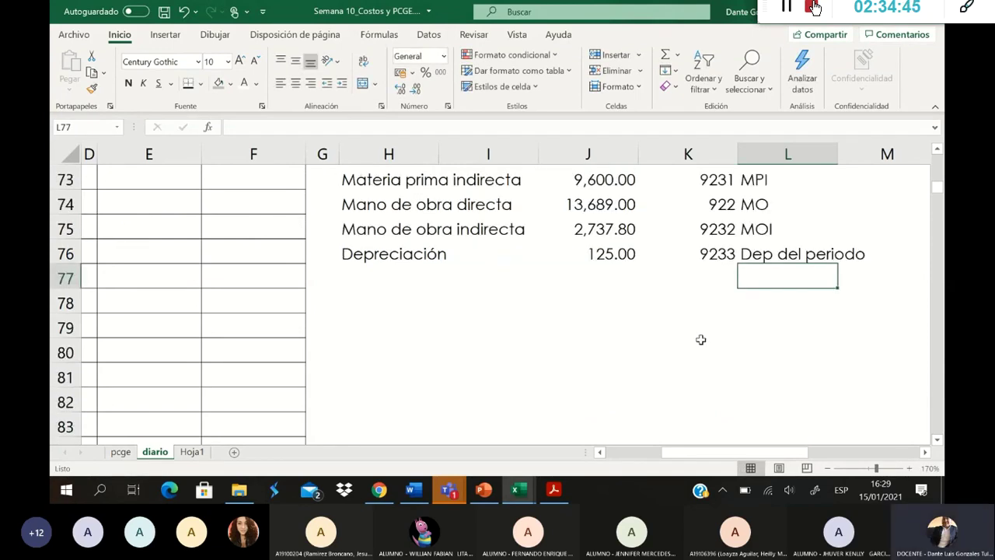
pyautogui.click(401, 301)
pyautogui.write('C')
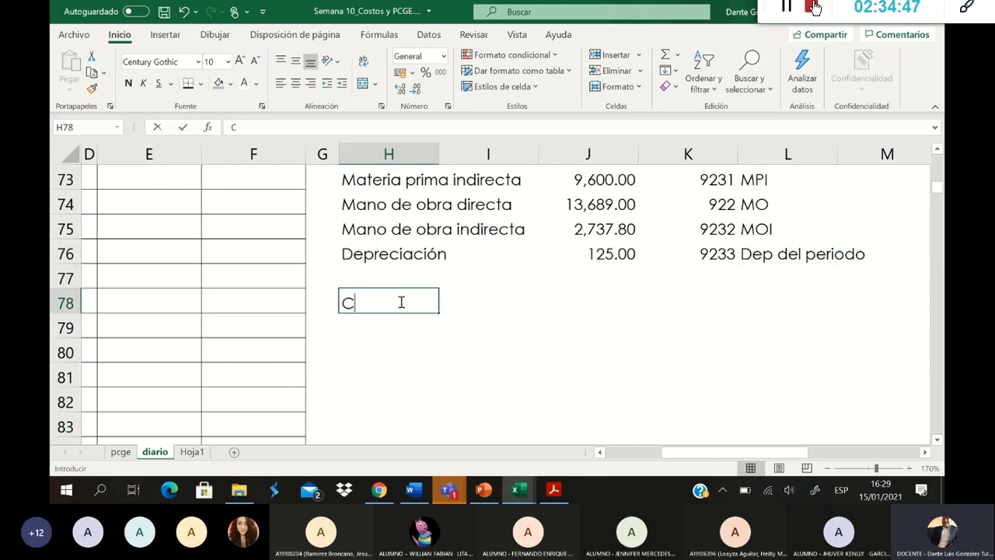
pyautogui.write('osto acumulado')
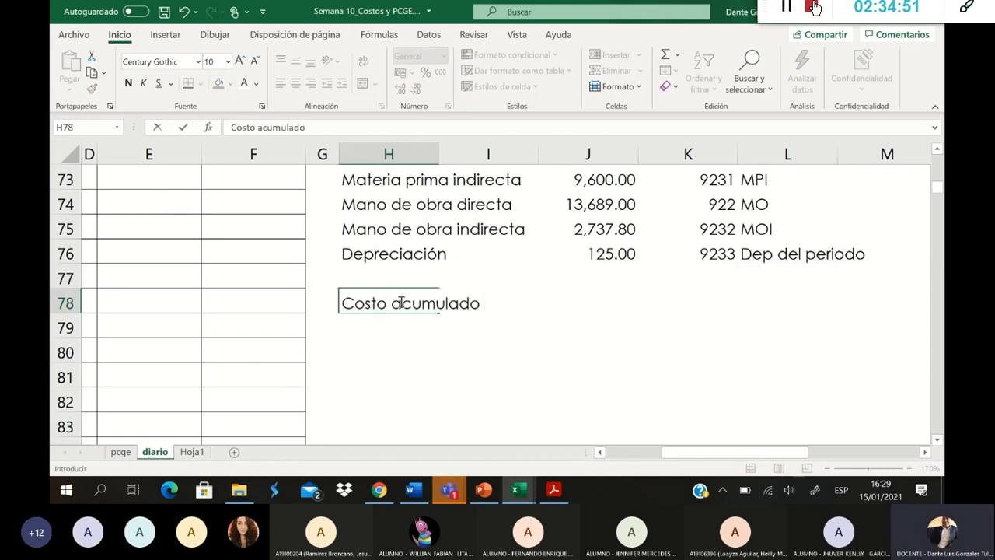
pyautogui.press('BackSpace')
pyautogui.write('a la prod para')
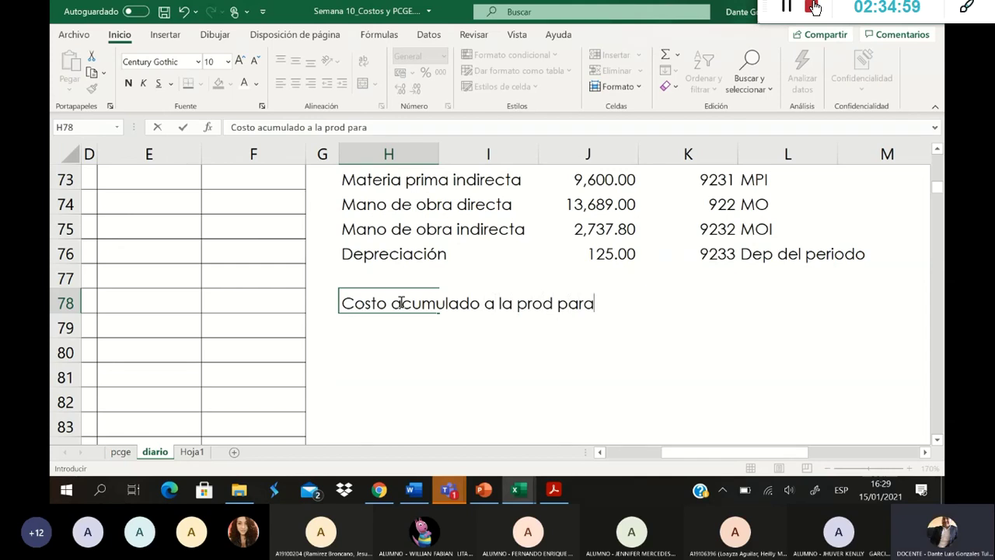
pyautogui.press('BackSpace')
pyautogui.press('BackSpace')
pyautogui.press('BackSpace')
pyautogui.press('BackSpace')
pyautogui.write('prod de')
pyautogui.press('BackSpace')
pyautogui.write('l')
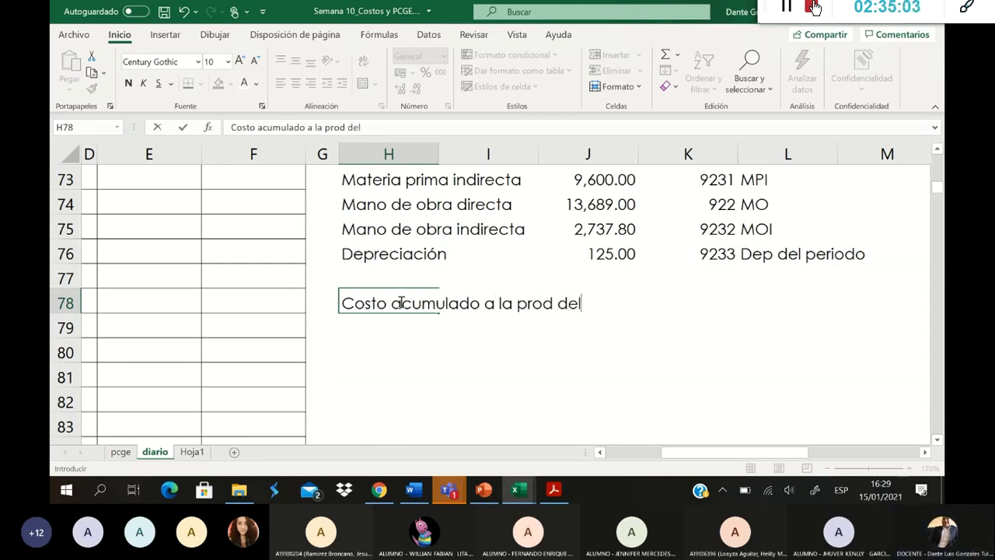
pyautogui.write(' periodo ')
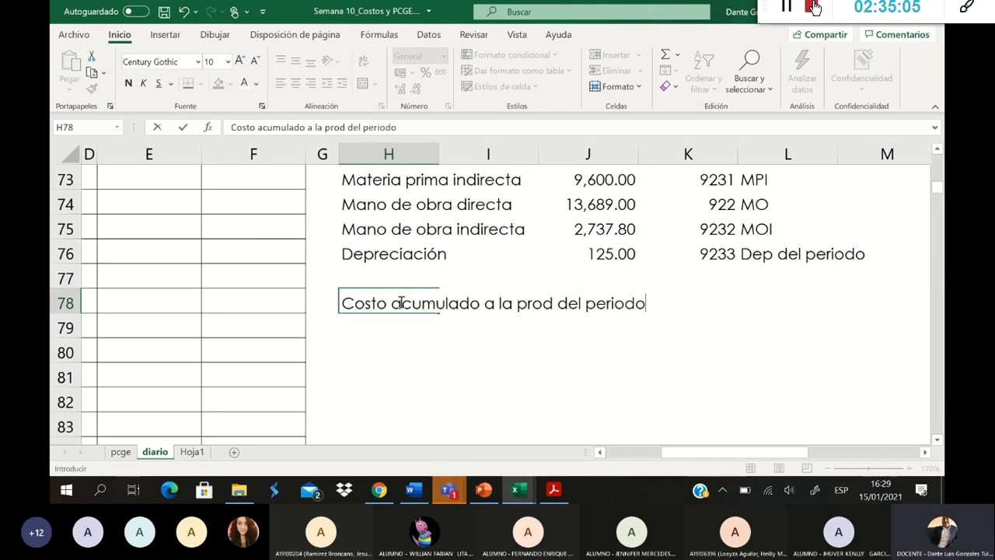
pyautogui.write('ene')
pyautogui.press('Right')
pyautogui.press('Right')
pyautogui.press('Right')
pyautogui.press('Right')
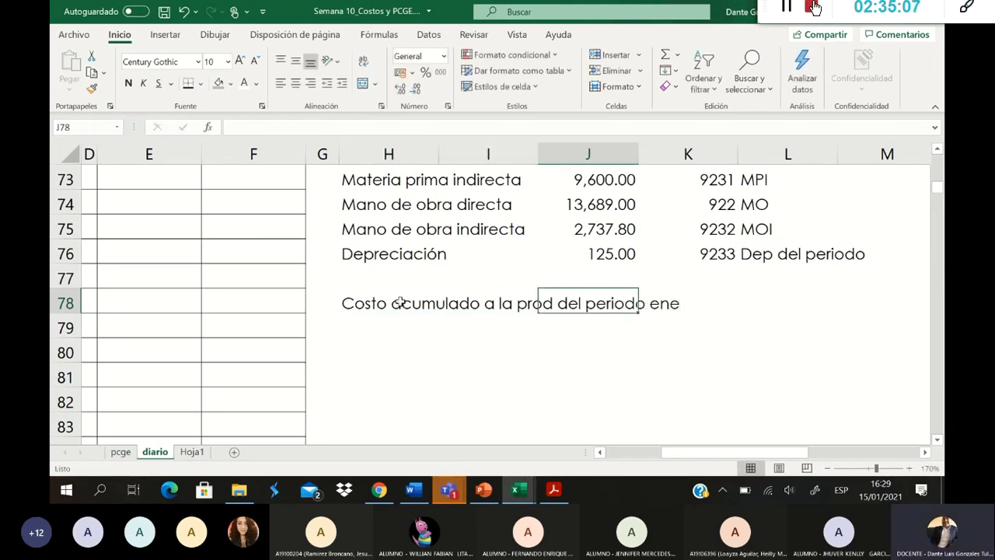
pyautogui.press('Left')
pyautogui.write('<<<')
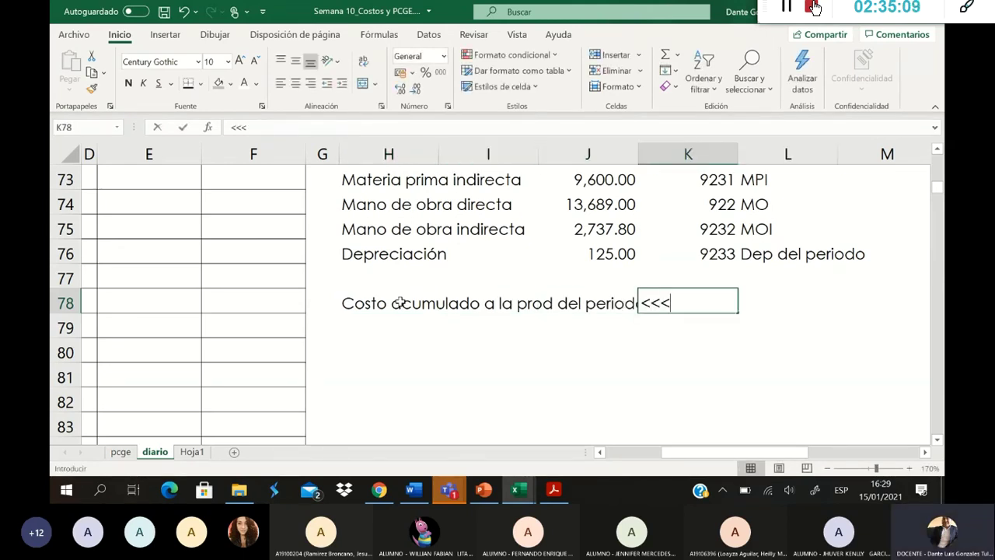
pyautogui.press('Escape')
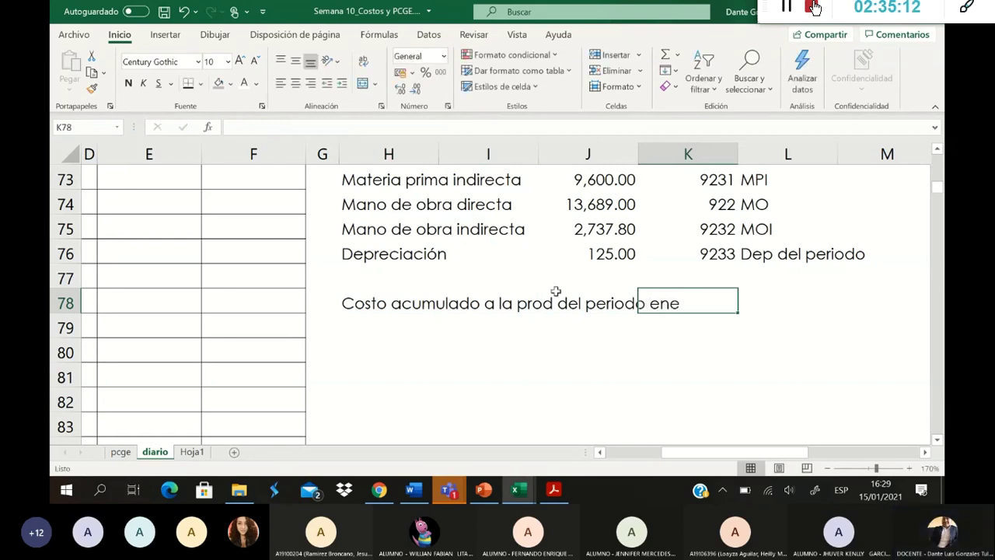
# Step: Total the five production cost amounts in J78 with =SUMA(J72:J76)
pyautogui.click(590, 302)
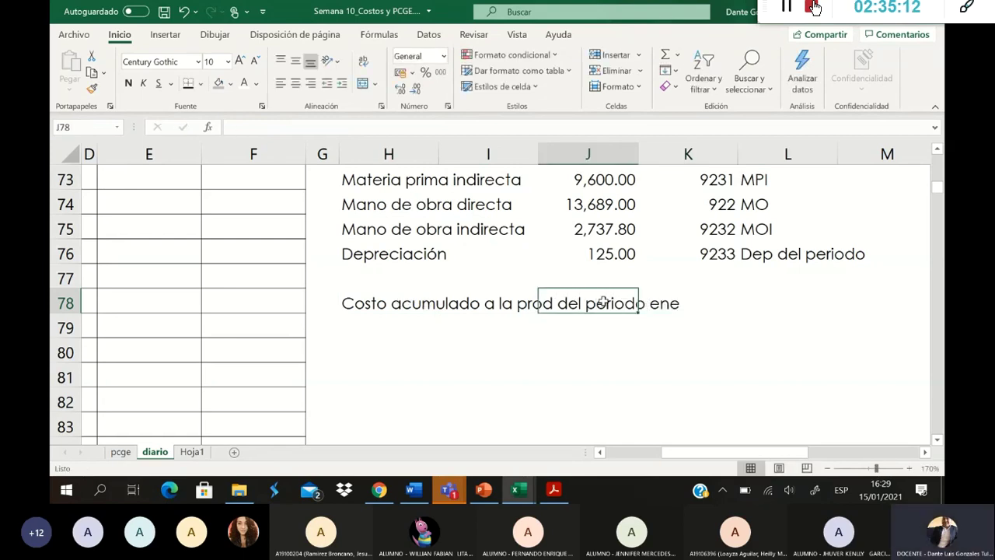
pyautogui.click(665, 54)
pyautogui.scroll(1, 622, 286)
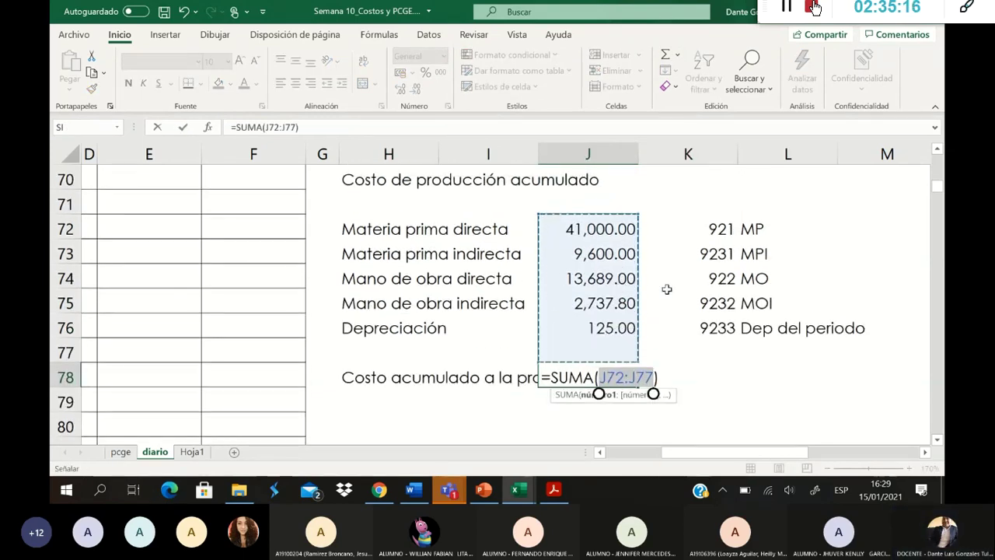
pyautogui.moveTo(619, 227); pyautogui.dragTo(623, 315)
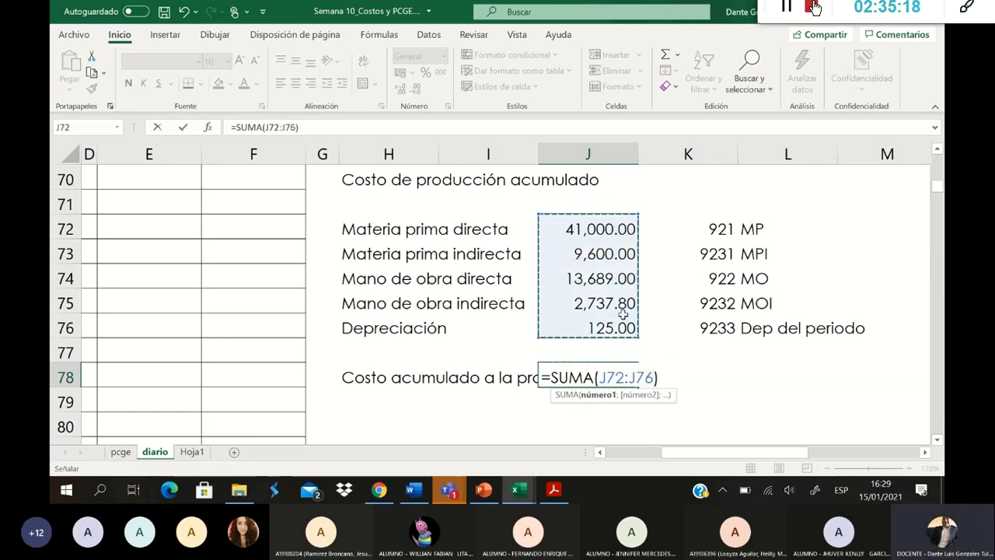
pyautogui.press('Return')
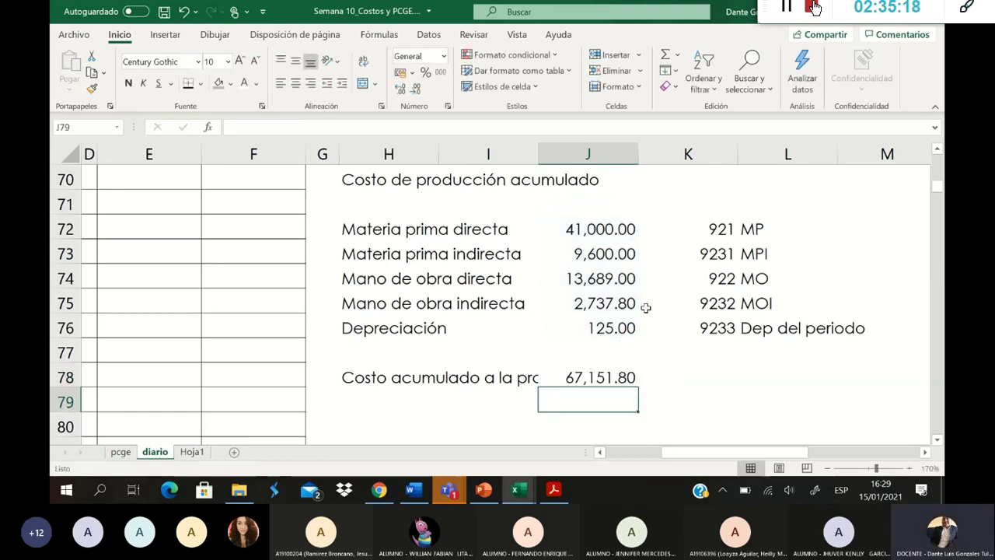
# Step: Merge H78:I79 for the accumulated cost label, with wrapped text aligned to the left and top of the cell
pyautogui.click(383, 377)
pyautogui.moveTo(384, 377); pyautogui.dragTo(387, 401)
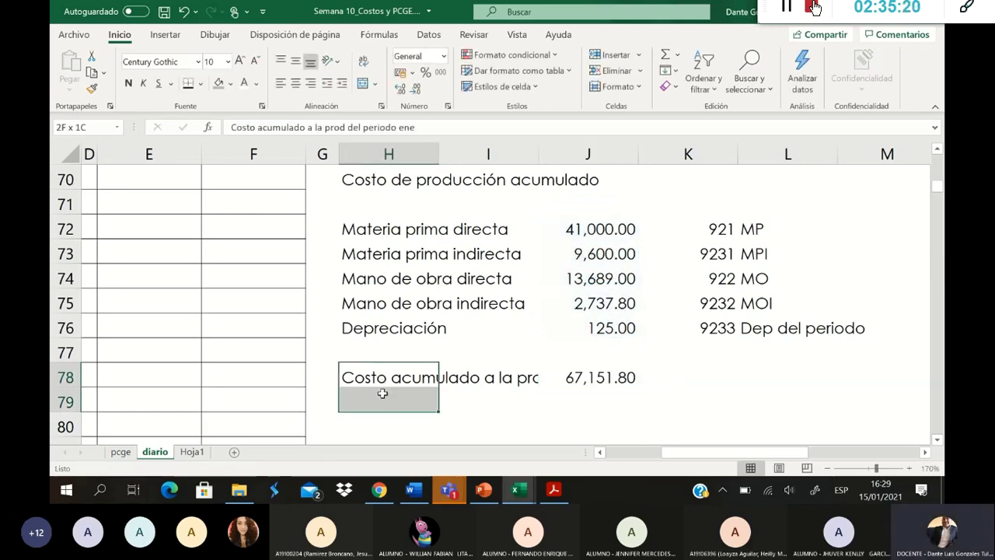
pyautogui.click(364, 83)
pyautogui.click(363, 63)
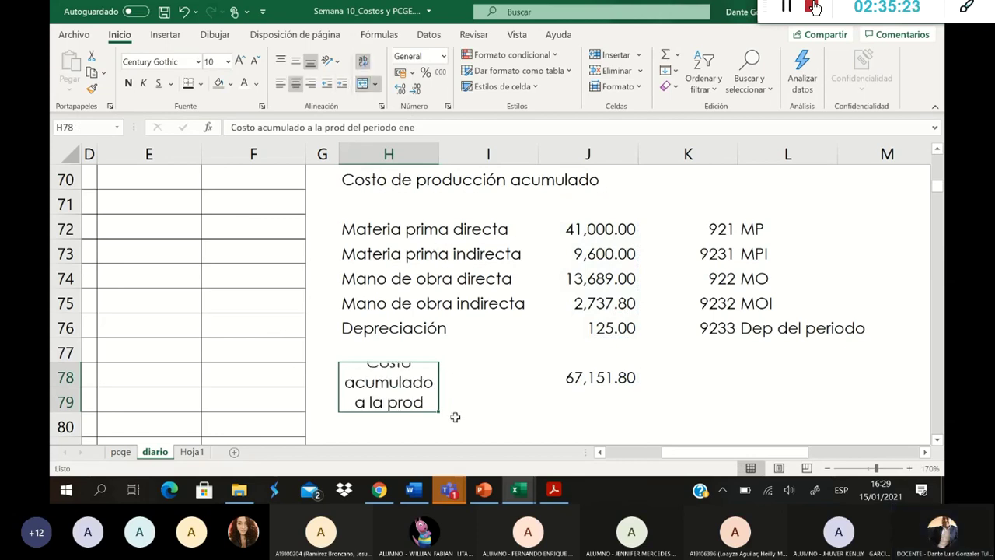
pyautogui.moveTo(441, 391); pyautogui.dragTo(456, 380)
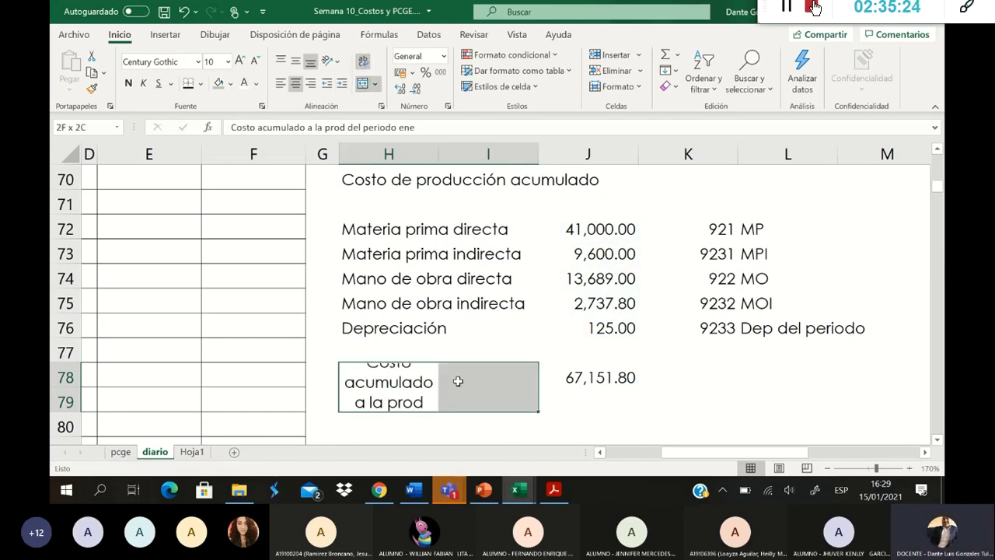
pyautogui.click(363, 83)
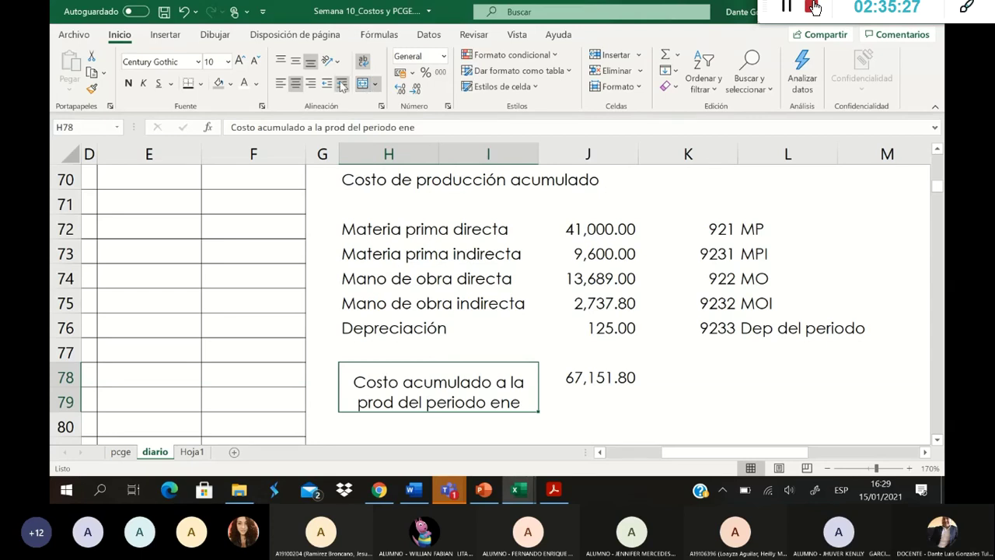
pyautogui.click(280, 83)
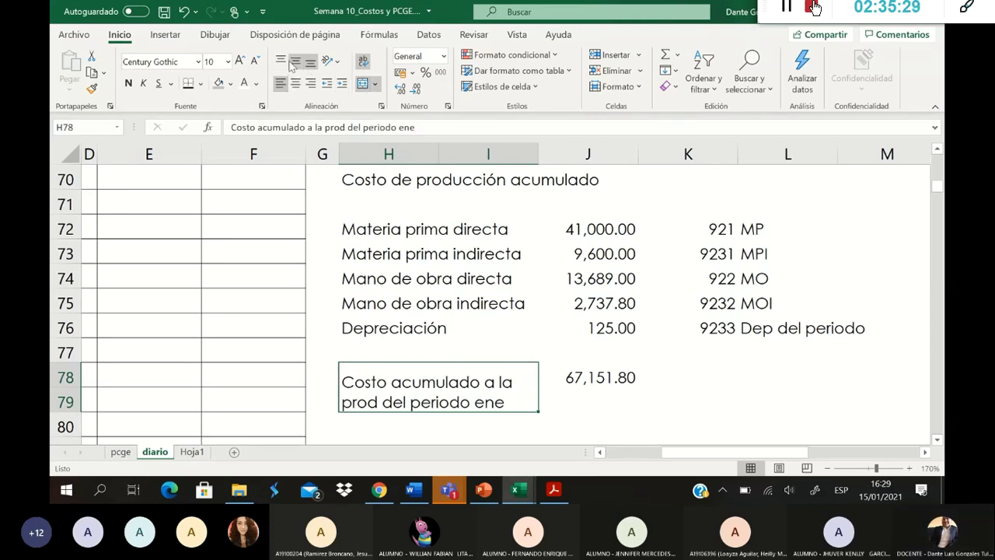
pyautogui.click(282, 62)
# Step: Enter account code 92 in K78 and the label "CP" in L78 for the accumulated cost total
pyautogui.click(700, 378)
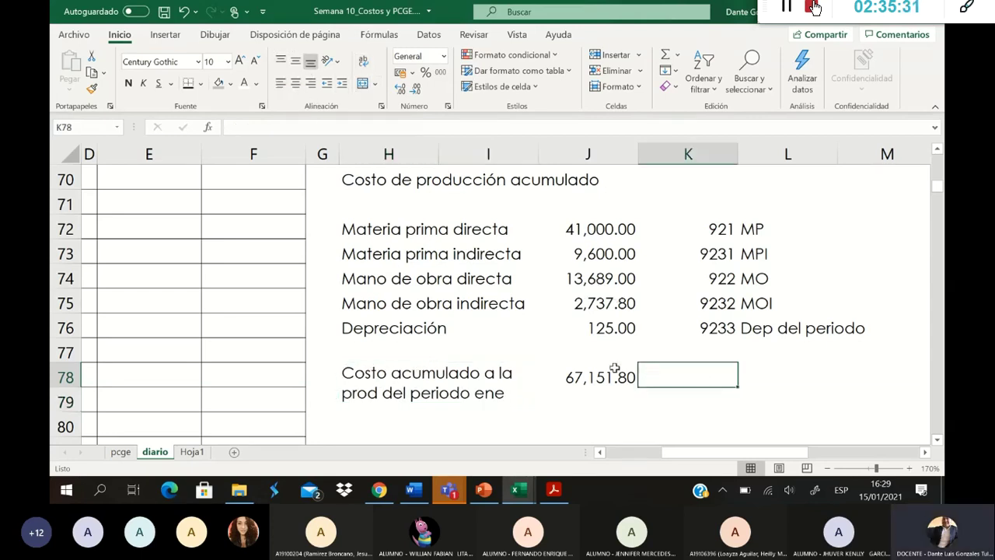
pyautogui.click(626, 378)
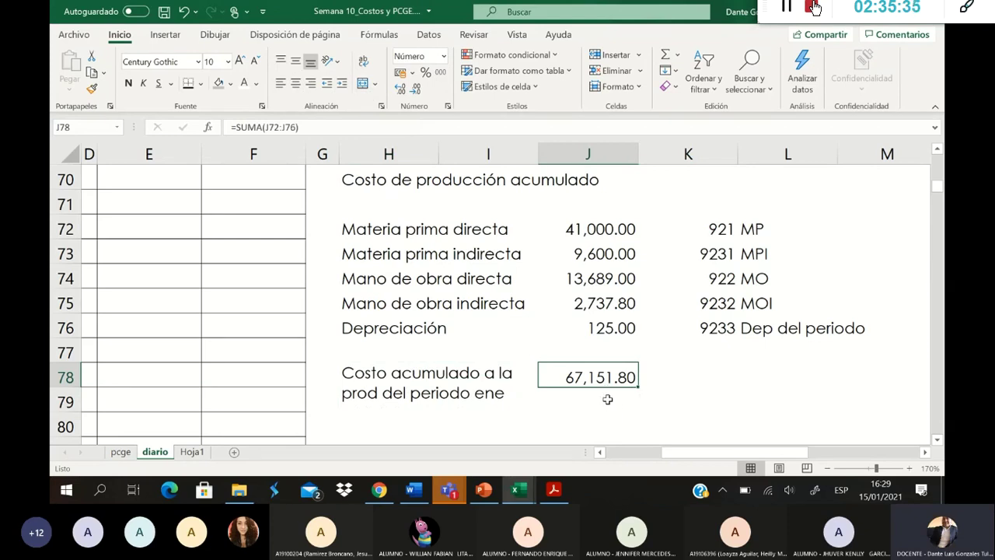
pyautogui.click(685, 381)
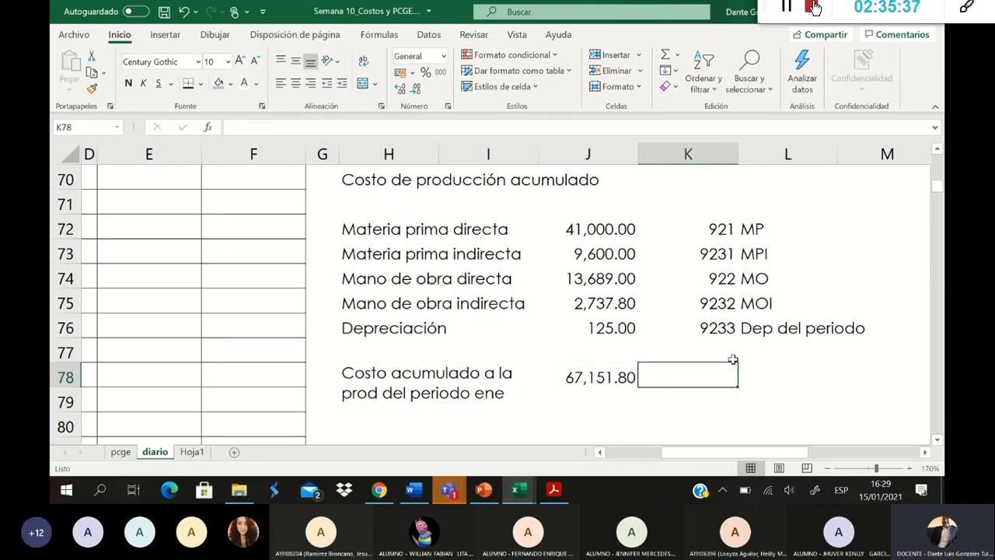
pyautogui.write('92')
pyautogui.press('Tab')
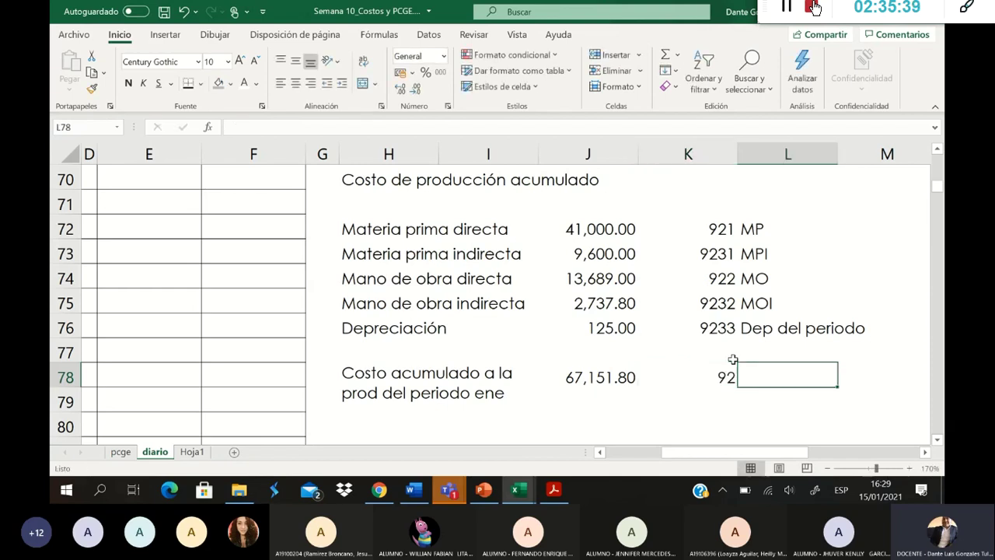
pyautogui.write('CP')
pyautogui.press('Return')
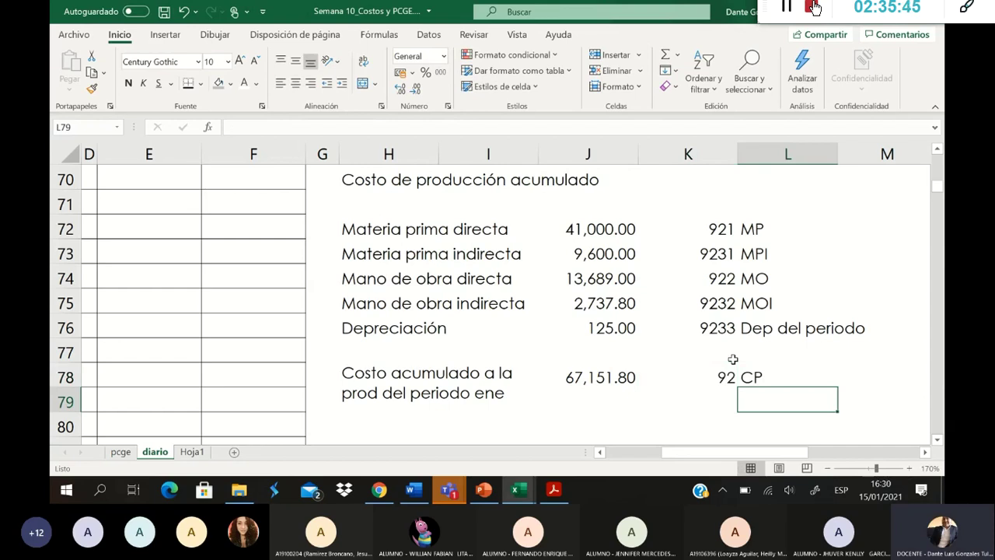
# Step: Add the labels "Producto terminado" in H81 and "Producto en proceso" in H82, below the accumulated cost total
pyautogui.scroll(-1, 729, 366)
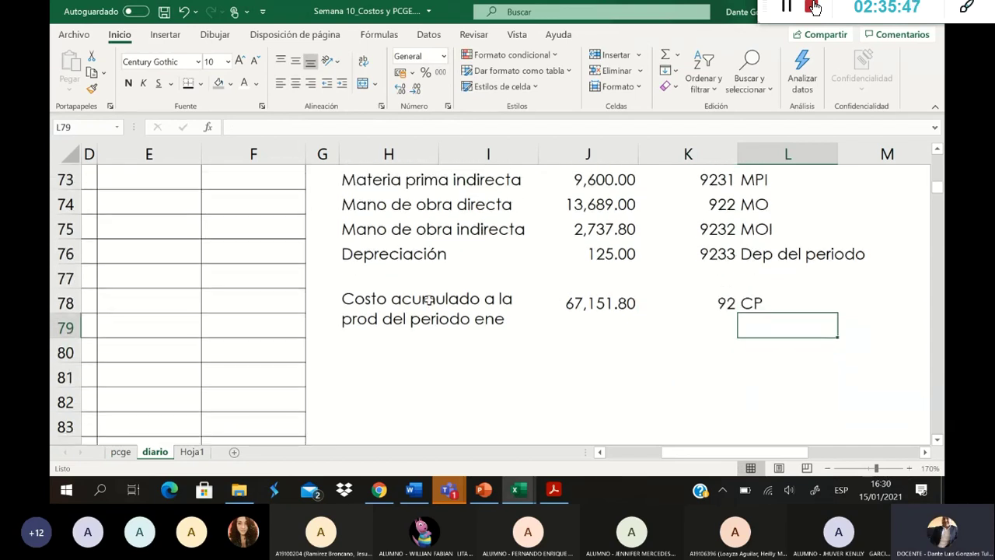
pyautogui.click(429, 300)
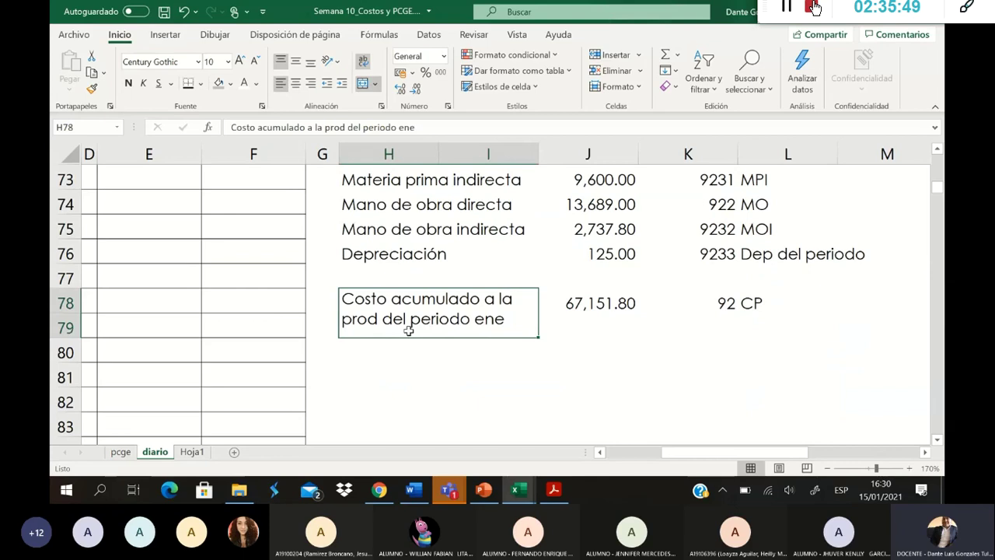
pyautogui.click(605, 307)
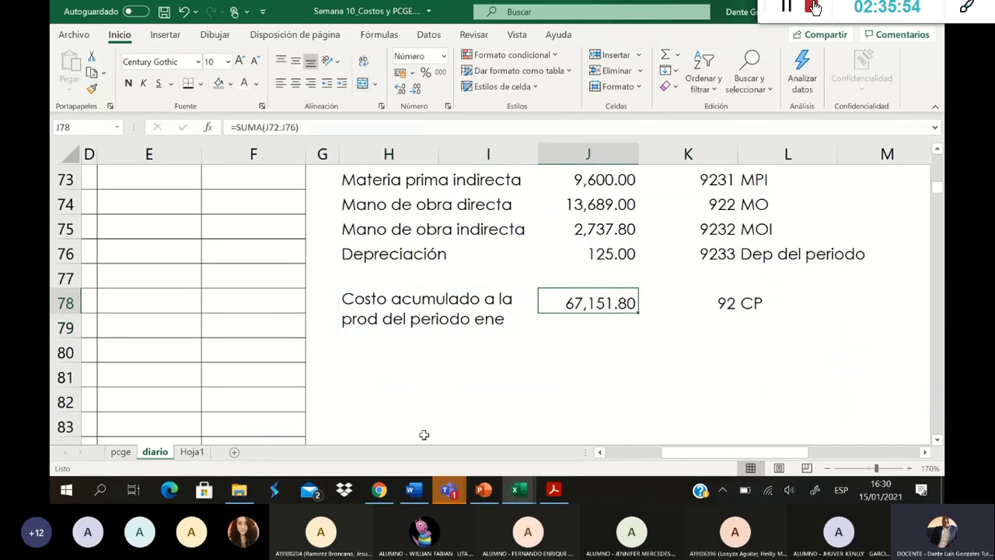
pyautogui.click(363, 360)
pyautogui.click(415, 374)
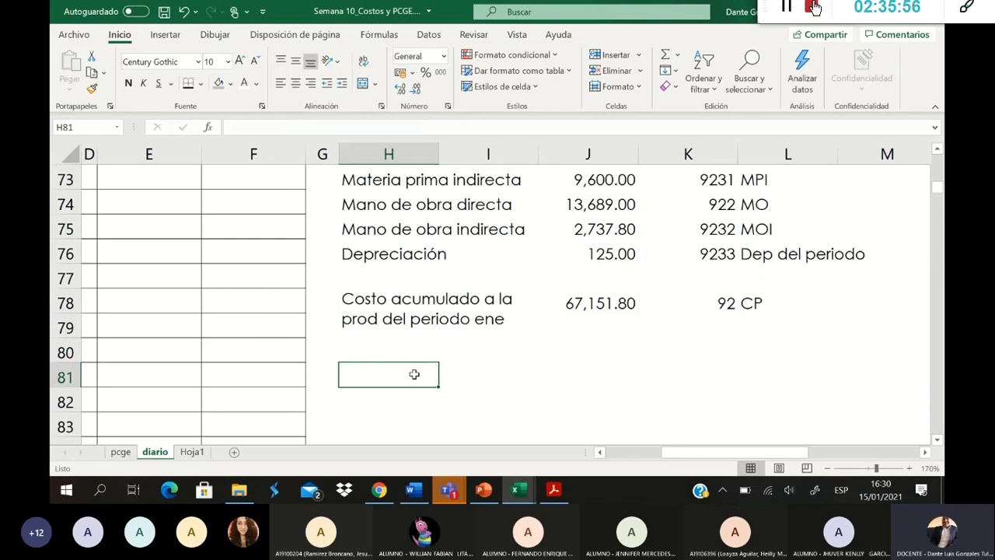
pyautogui.write('Produc')
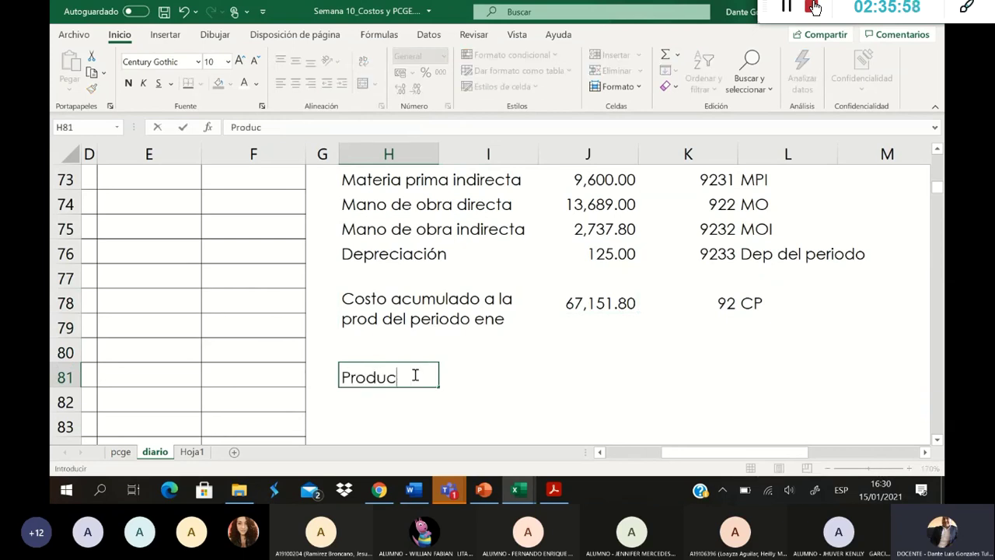
pyautogui.write('to terminado')
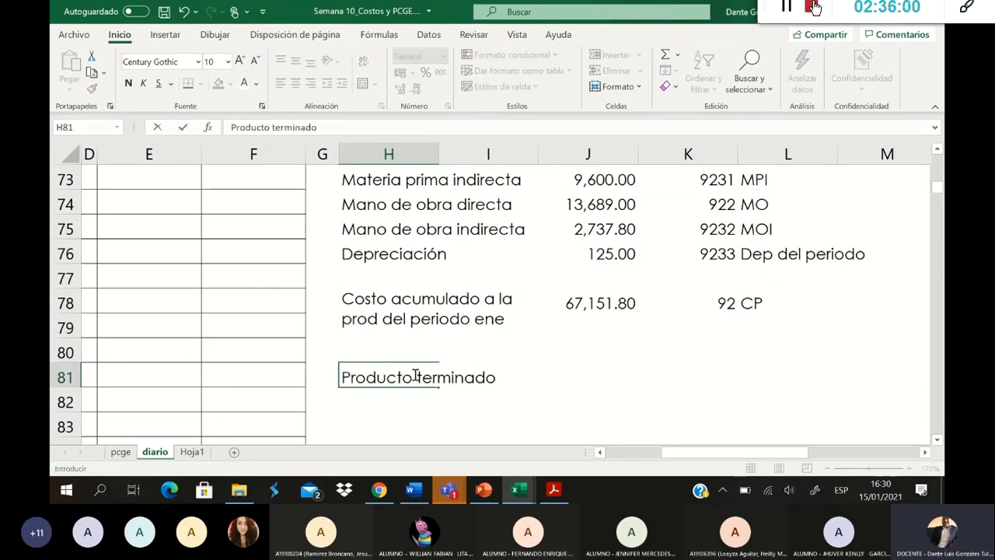
pyautogui.press('Return')
pyautogui.write('Pr')
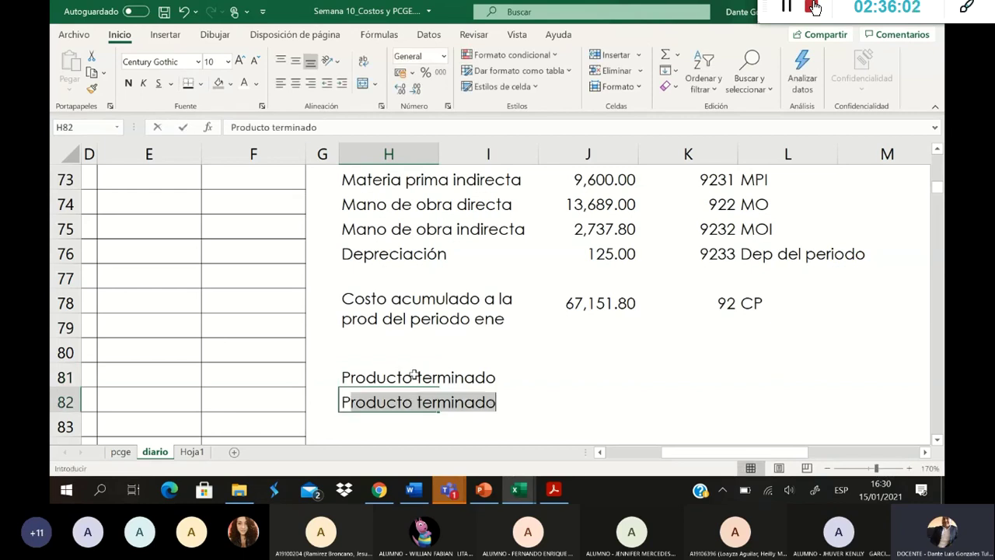
pyautogui.write('oducto ')
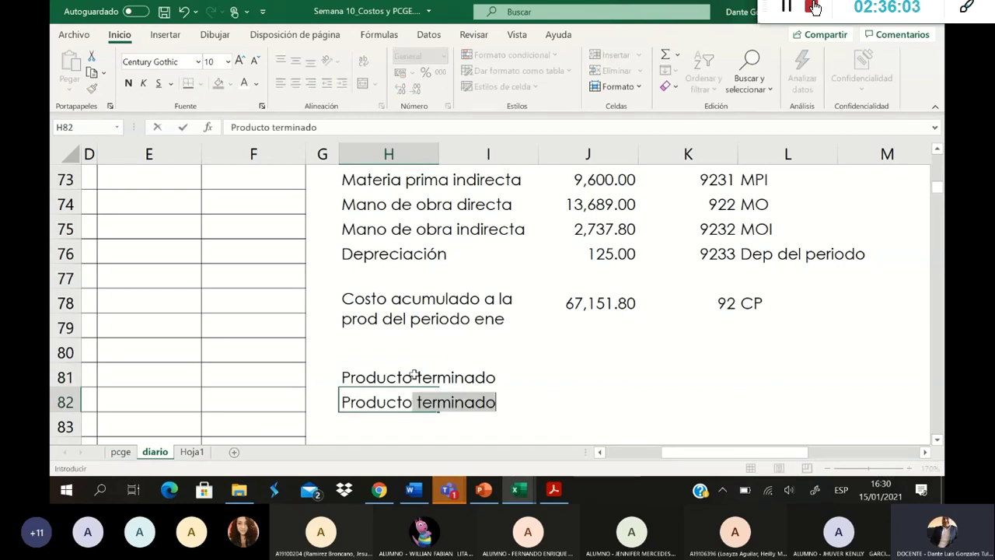
pyautogui.write('en proceso')
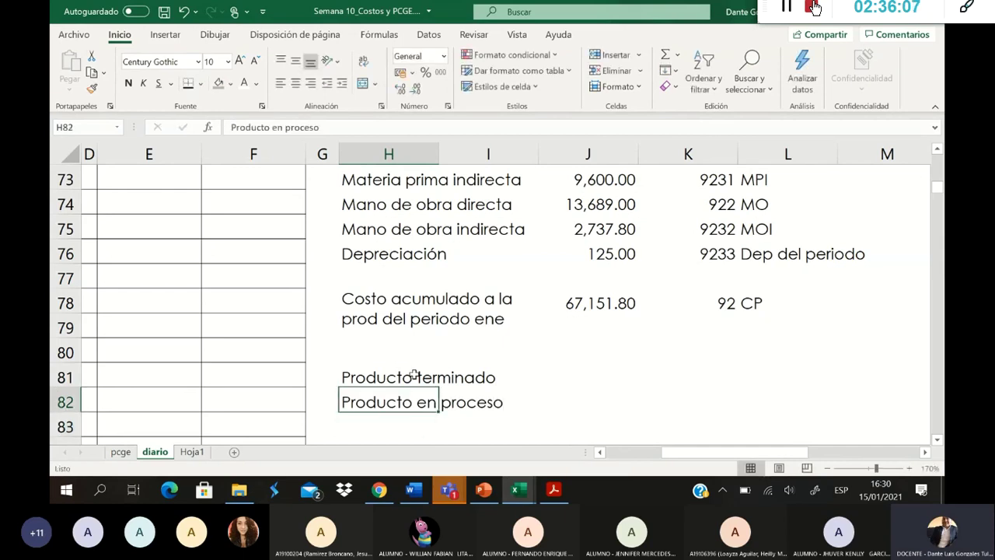
# Step: Consult the production report in the Word case document and enter the finished product cost 57412 in J81 of the Excel sheet
pyautogui.press('Right')
pyautogui.press('Right')
pyautogui.press('Up')
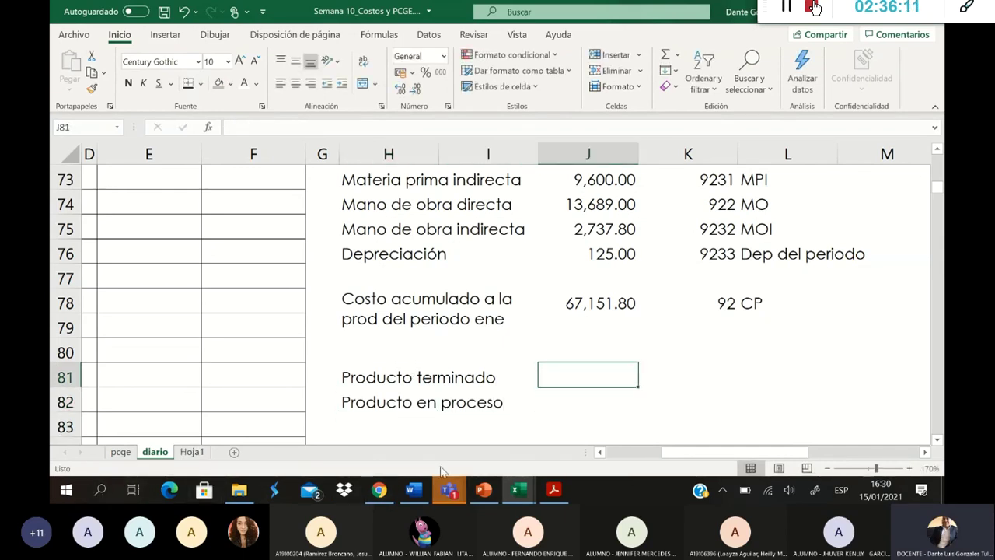
pyautogui.click(414, 489)
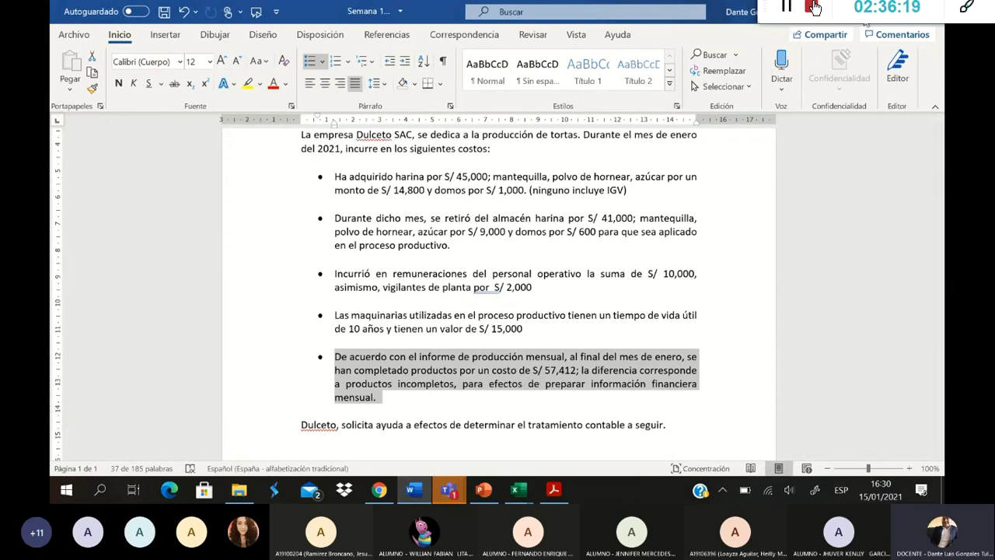
pyautogui.hotkey('alt', 'Tab')
pyautogui.write('5')
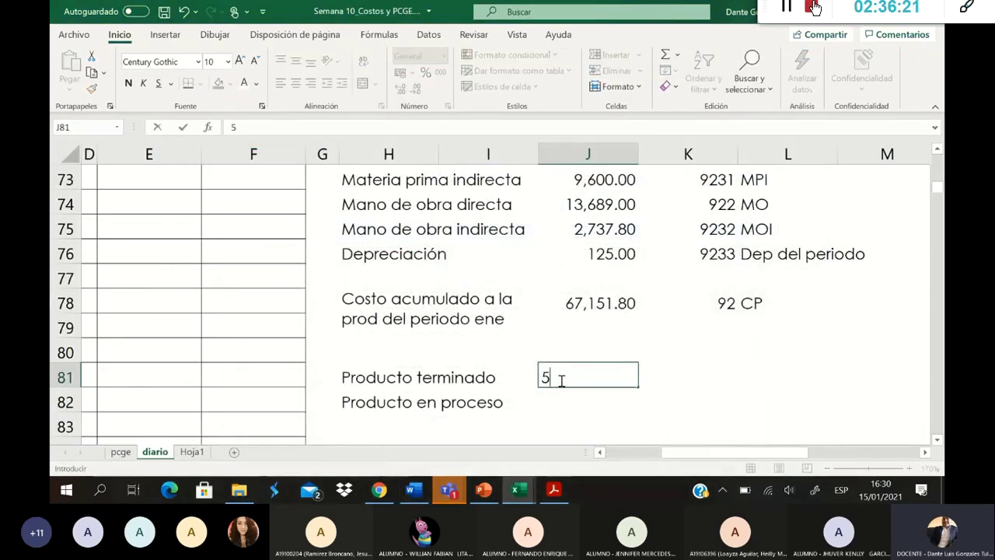
pyautogui.write('7412')
pyautogui.press('Return')
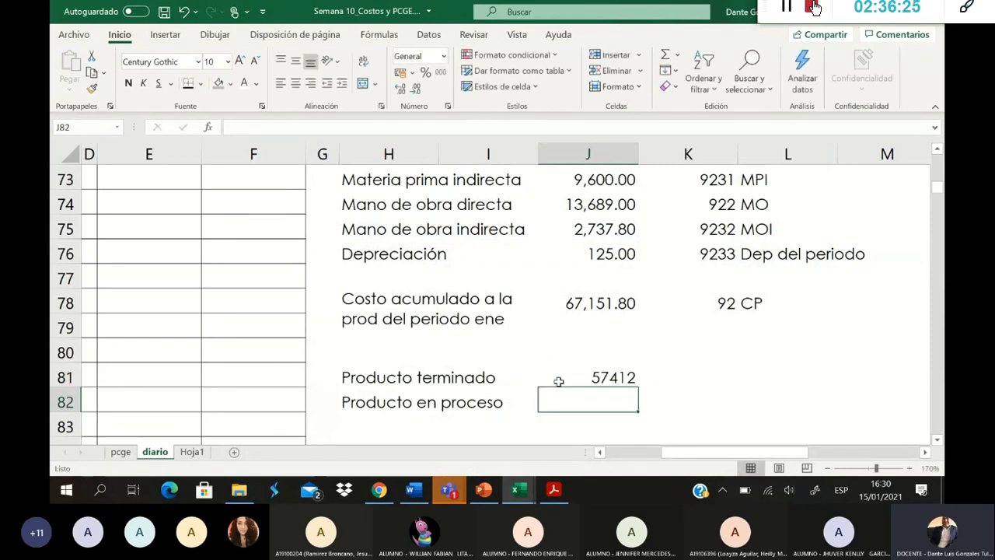
pyautogui.click(426, 489)
pyautogui.click(425, 488)
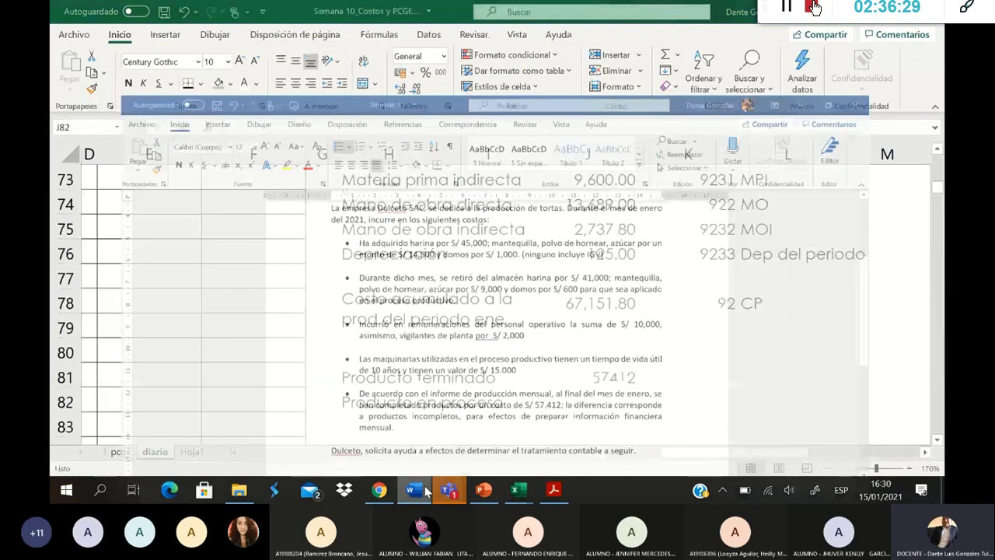
# Step: Copy the number format of the accumulated cost total in J78 onto the finished product amount in J81
pyautogui.click(589, 304)
pyautogui.click(91, 88)
pyautogui.click(606, 379)
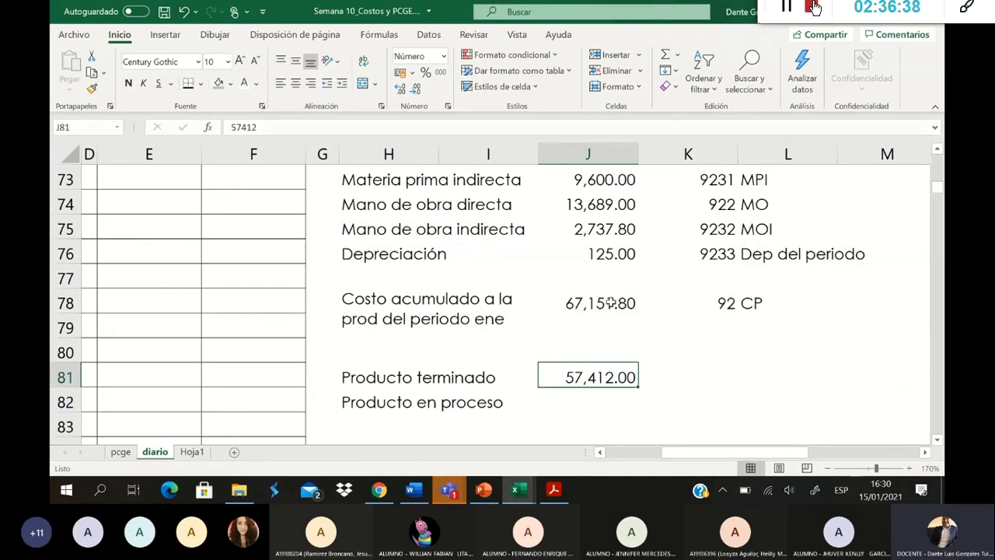
# Step: Calculate the product in process cost in J82 with =J78-J81
pyautogui.click(603, 412)
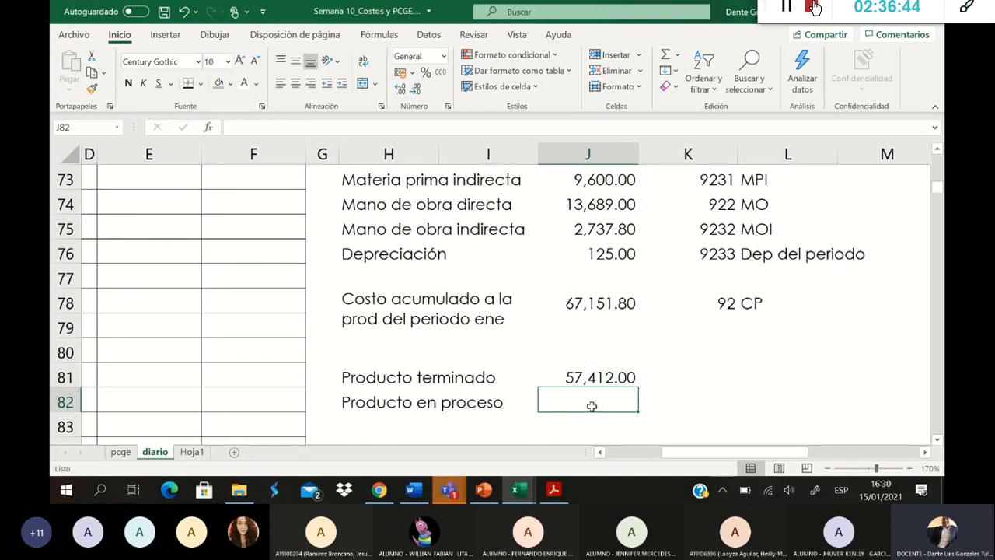
pyautogui.write('=')
pyautogui.press('Up')
pyautogui.press('Up')
pyautogui.press('Up')
pyautogui.press('Up')
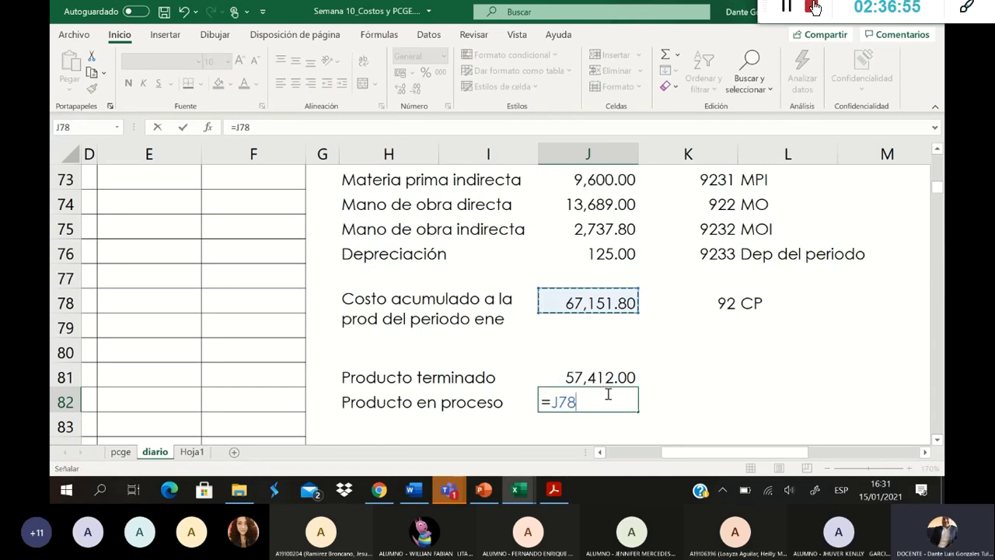
pyautogui.write('-')
pyautogui.click(607, 381)
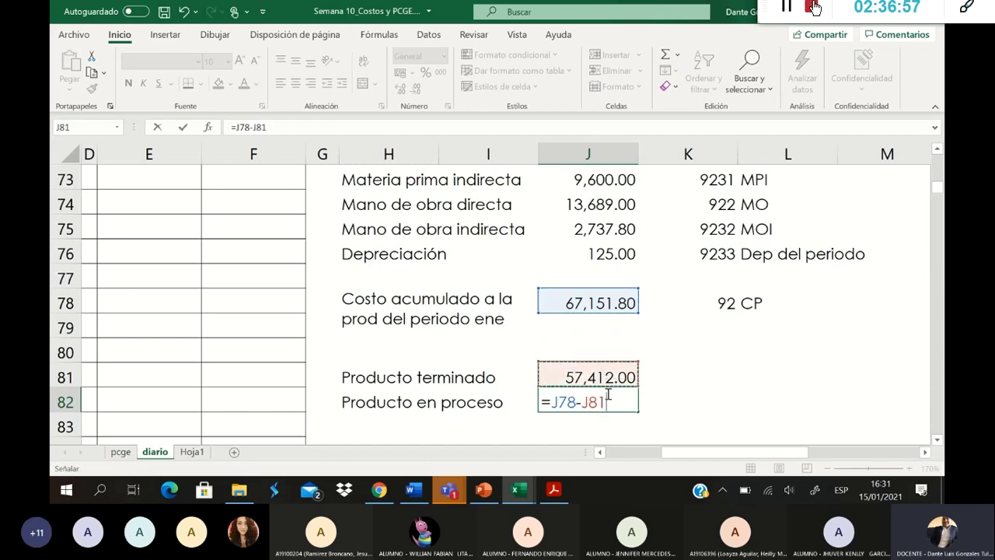
pyautogui.press('Return')
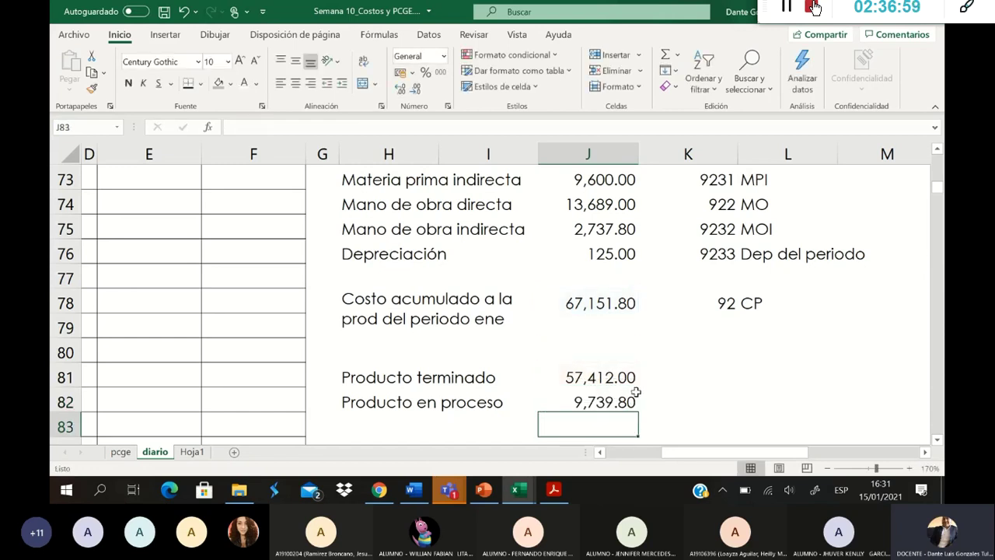
# Step: Start a new journal entry by entering number 11 in C71, below the depreciation destination entry
pyautogui.scroll(-1, 631, 400)
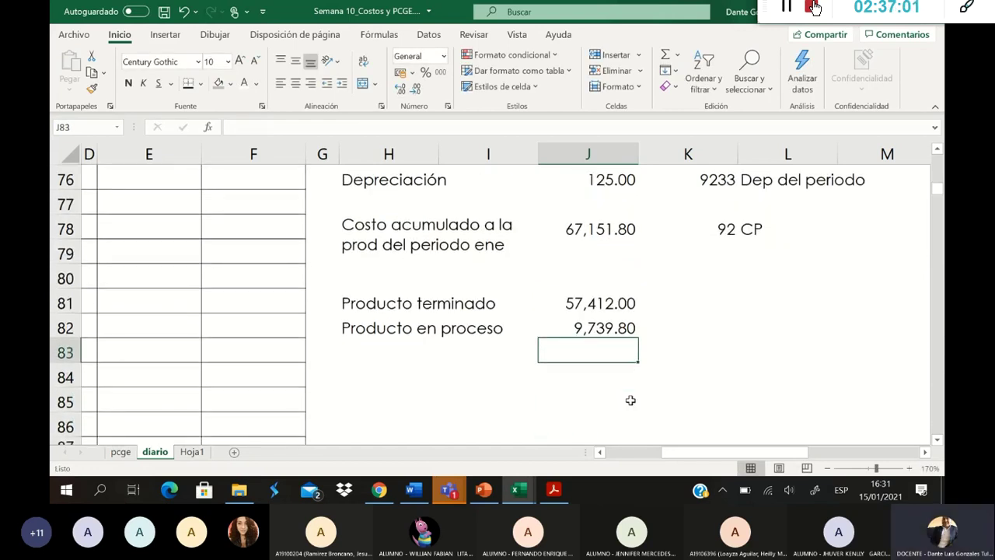
pyautogui.moveTo(688, 451); pyautogui.dragTo(600, 449)
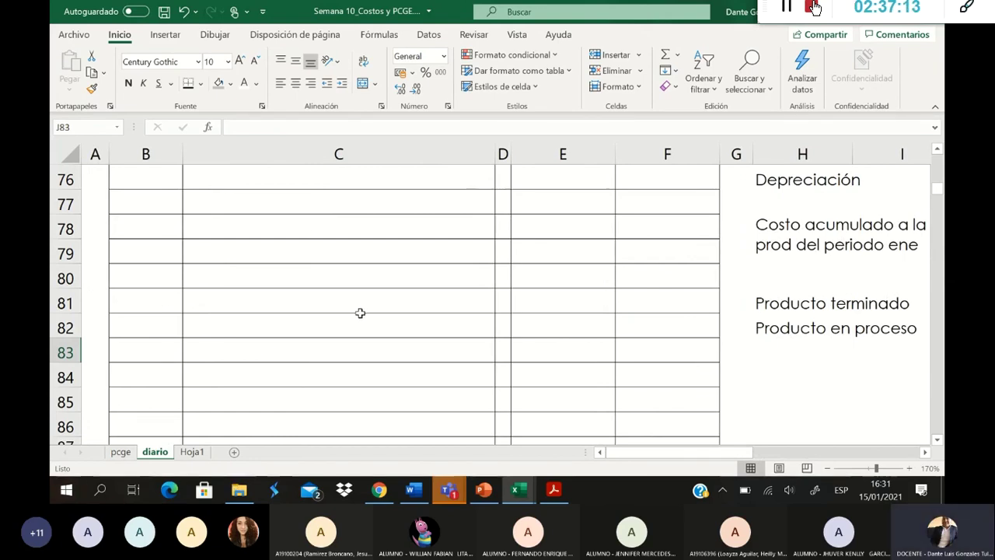
pyautogui.scroll(2, 695, 399)
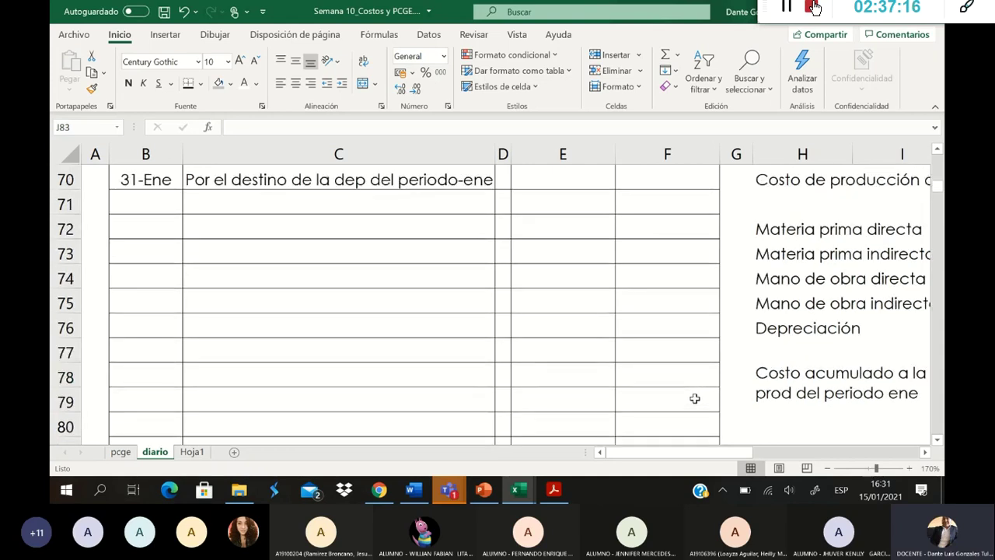
pyautogui.scroll(1, 695, 399)
pyautogui.click(380, 273)
pyautogui.press('F2')
pyautogui.press('Escape')
pyautogui.write('11')
pyautogui.press('Return')
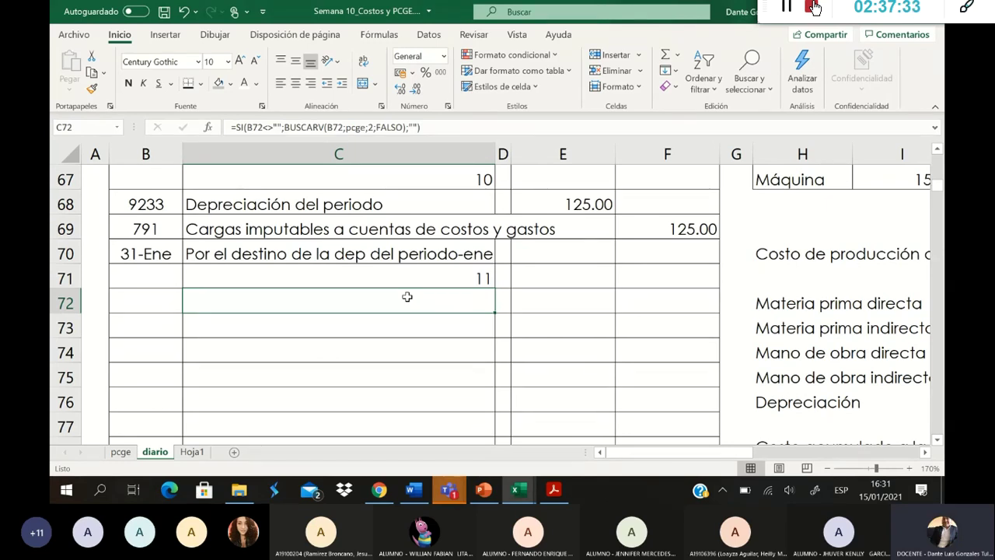
# Step: Enter account code 2111 for finished products in B72 of journal entry 11
pyautogui.press('Left')
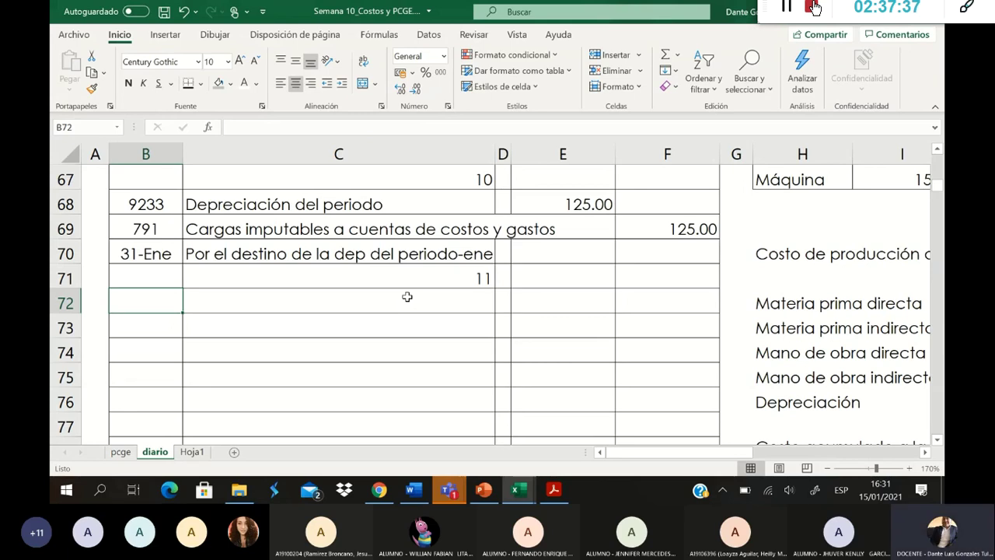
pyautogui.scroll(-2, 668, 276)
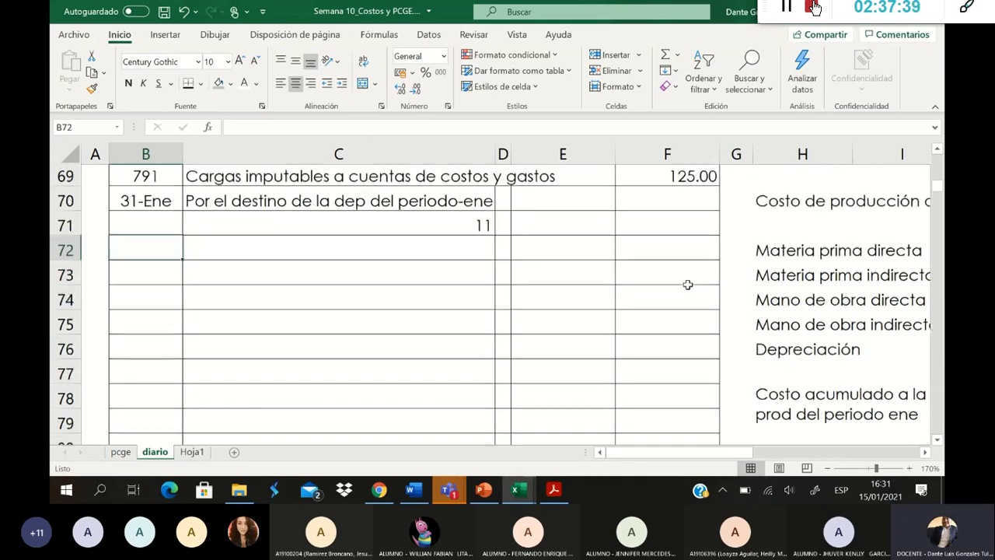
pyautogui.scroll(2, 734, 375)
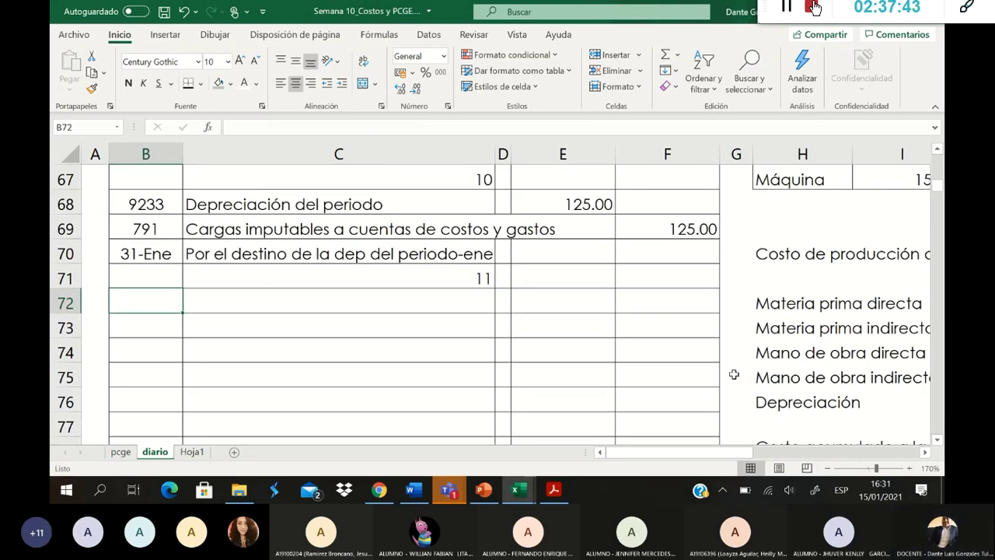
pyautogui.write('21')
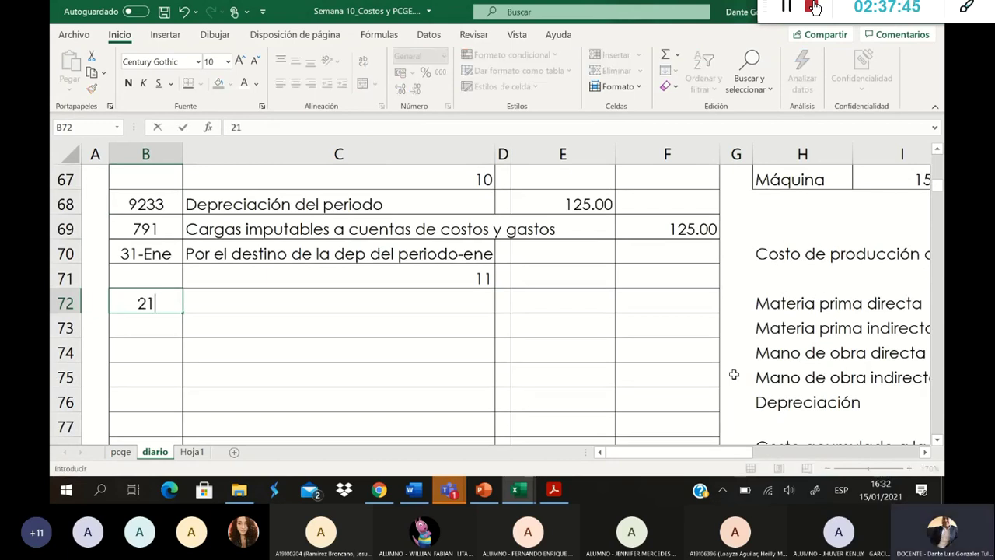
pyautogui.write('11')
pyautogui.press('Tab')
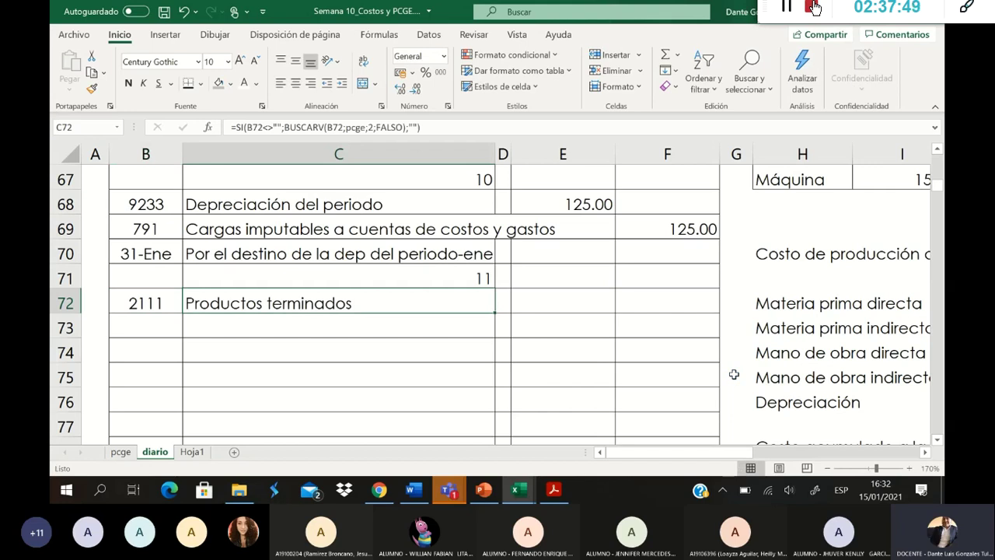
pyautogui.press('Tab')
pyautogui.press('Tab')
pyautogui.write('=')
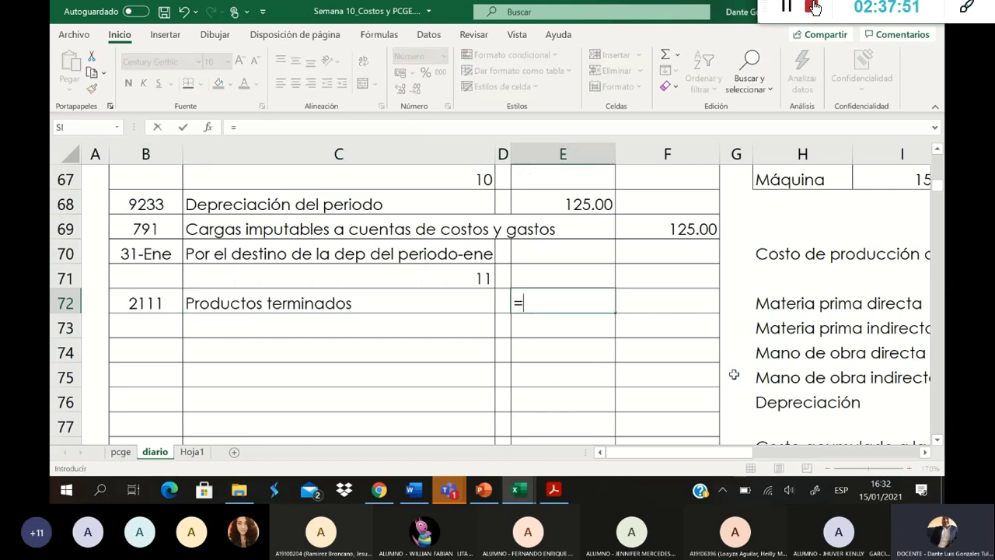
pyautogui.press('BackSpace')
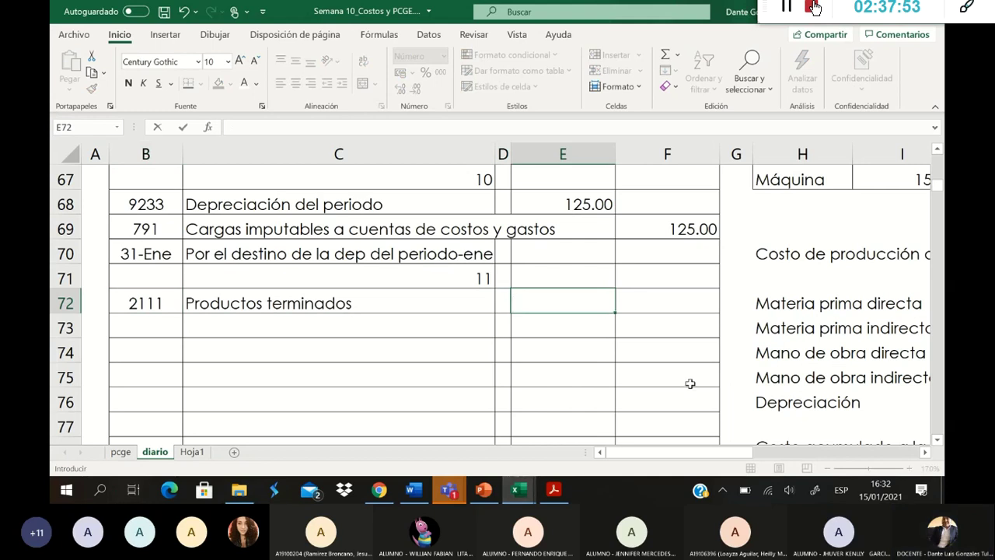
# Step: Copy the finished product amount from J81 and paste it as a value into the debit cell E72
pyautogui.scroll(-3, 777, 404)
pyautogui.moveTo(758, 453); pyautogui.dragTo(819, 453)
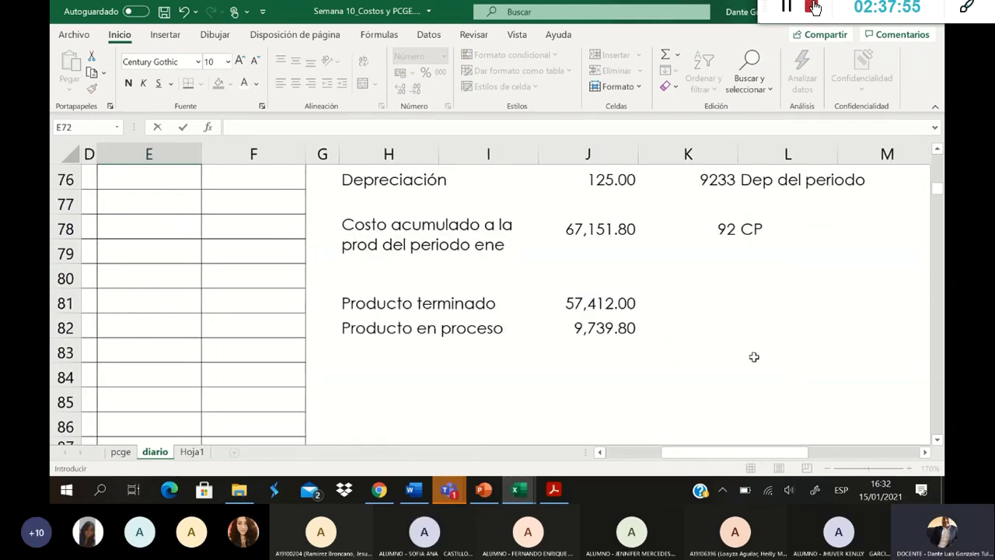
pyautogui.click(603, 305)
pyautogui.hotkey('ctrl', 'c')
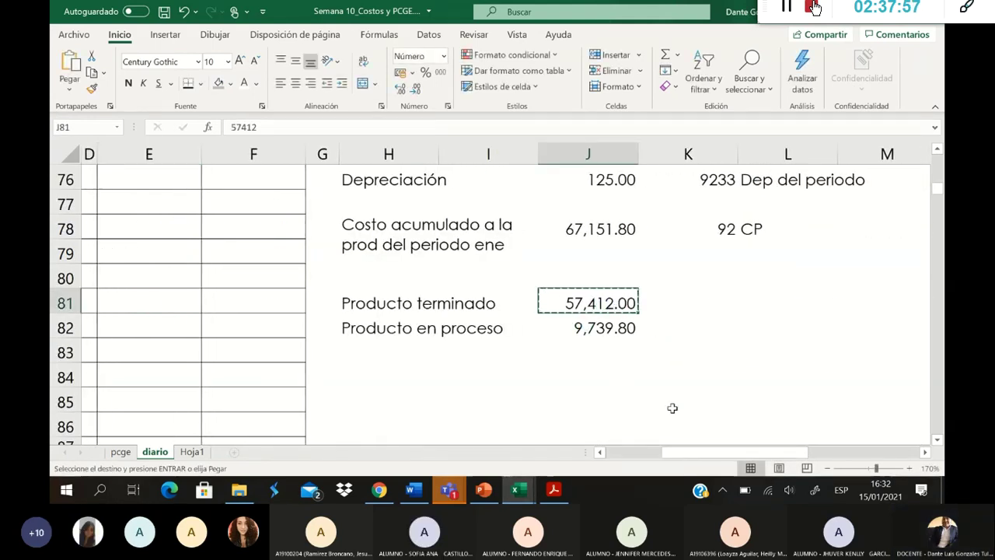
pyautogui.hscroll(-3, 723, 373)
pyautogui.scroll(3, 529, 379)
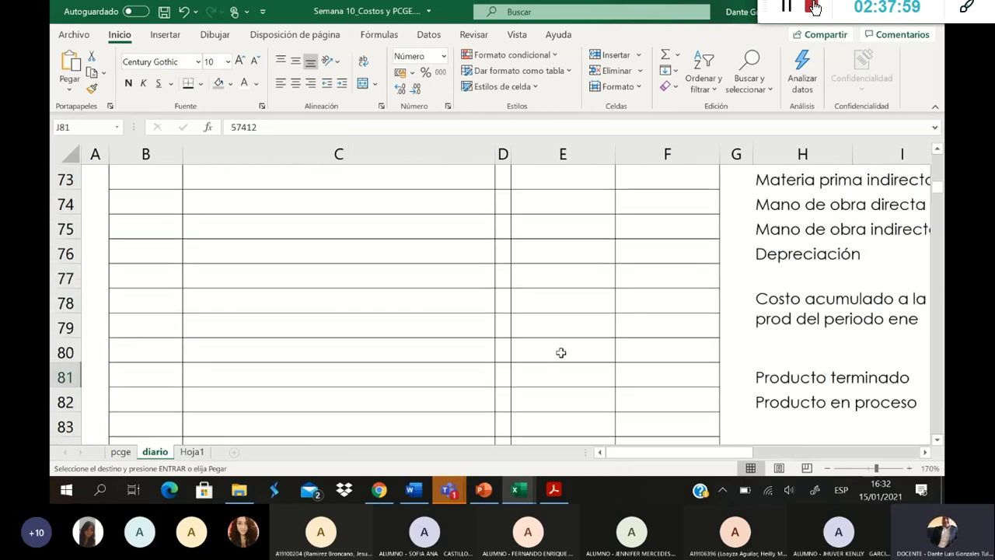
pyautogui.click(562, 302)
pyautogui.rightClick(562, 303)
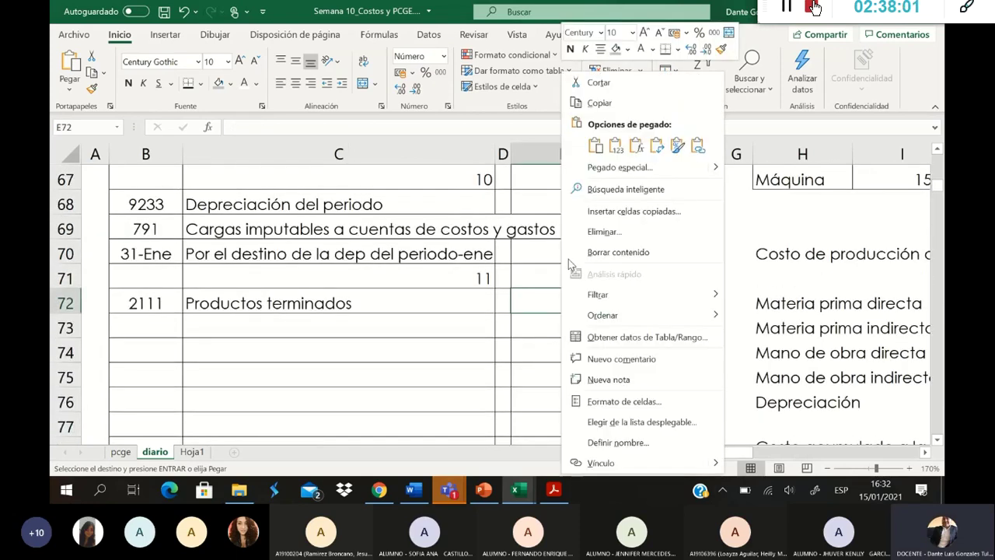
pyautogui.click(616, 145)
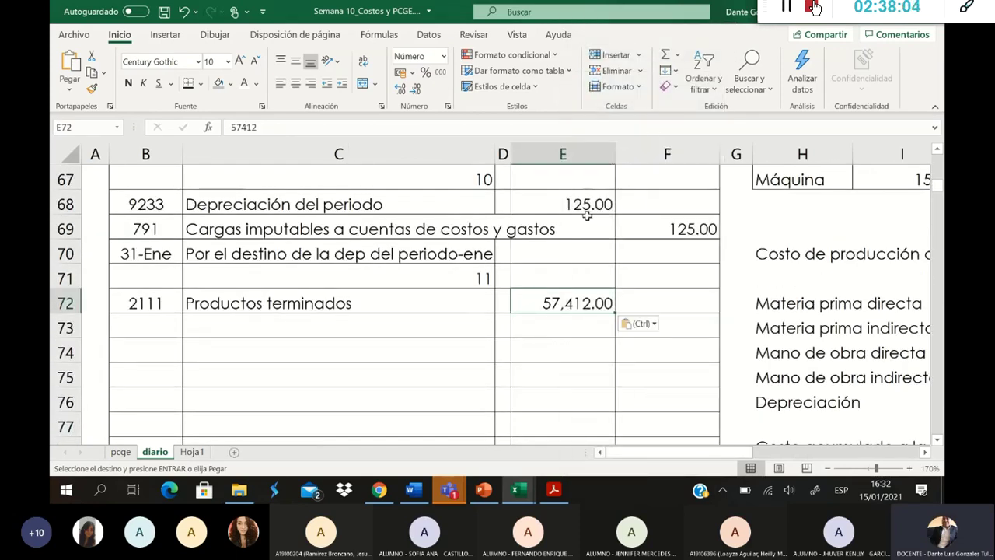
# Step: Enter account code 2311 for products in process in B73 of journal entry 11
pyautogui.click(114, 321)
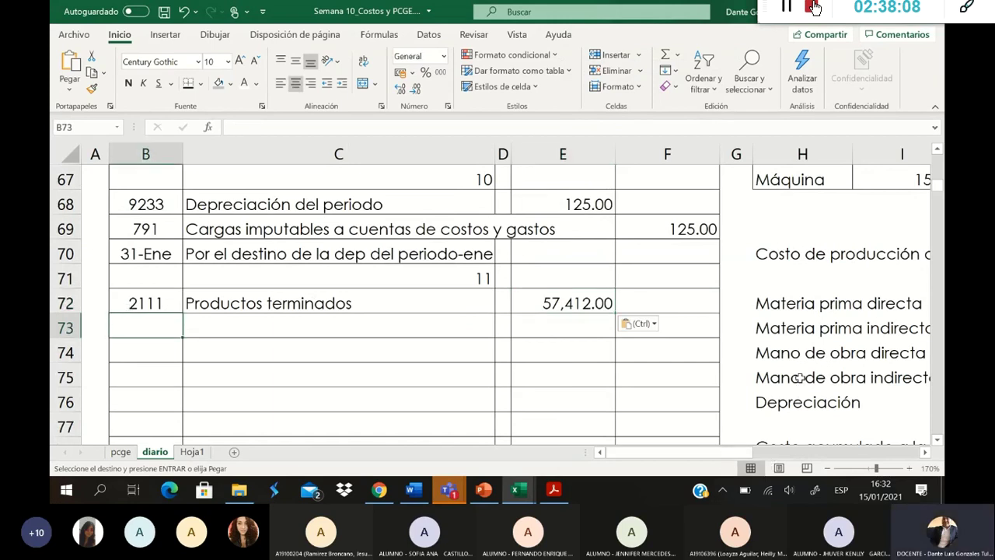
pyautogui.scroll(-1, 802, 375)
pyautogui.scroll(-2, 801, 376)
pyautogui.hscroll(5, 762, 396)
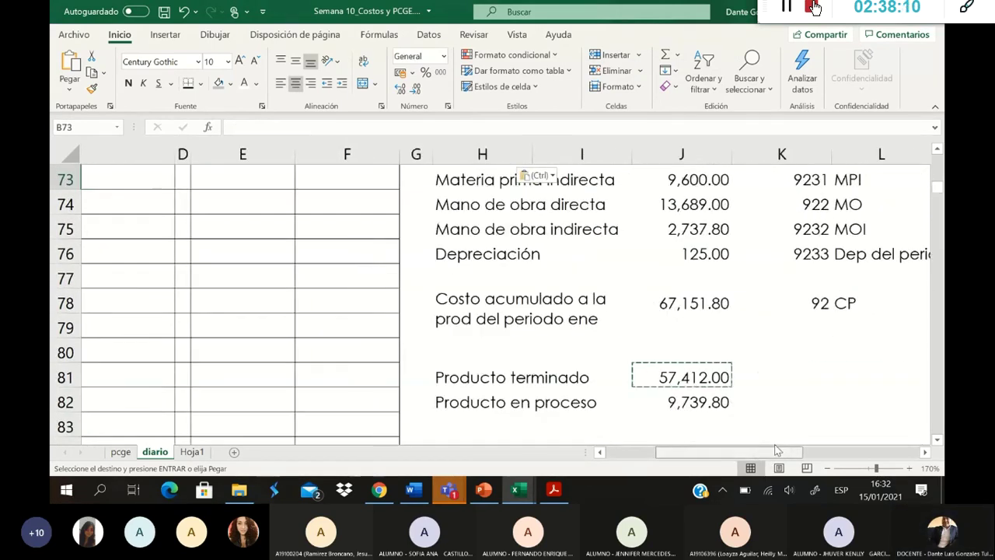
pyautogui.moveTo(665, 452); pyautogui.dragTo(632, 454)
pyautogui.scroll(2, 459, 340)
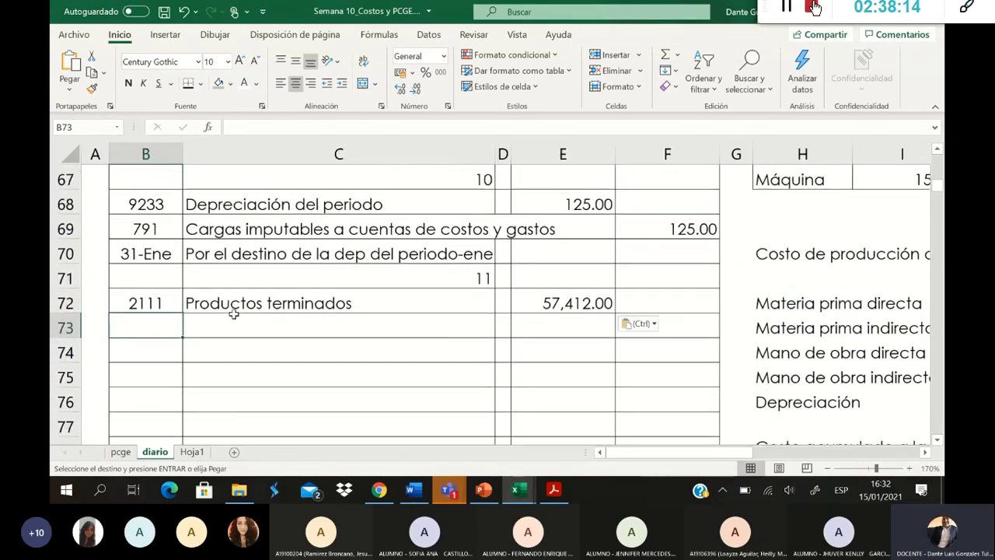
pyautogui.write('23')
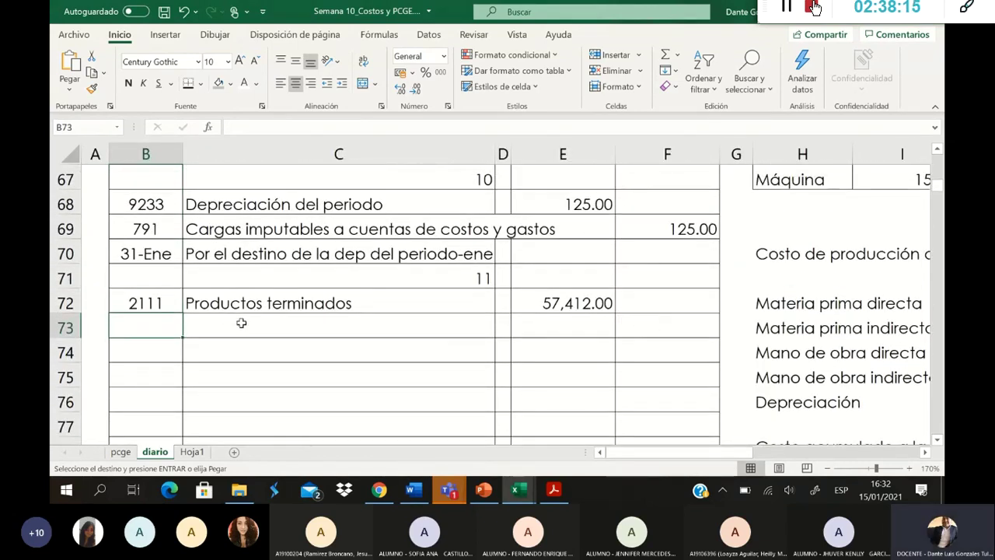
pyautogui.write('11')
pyautogui.click(241, 322)
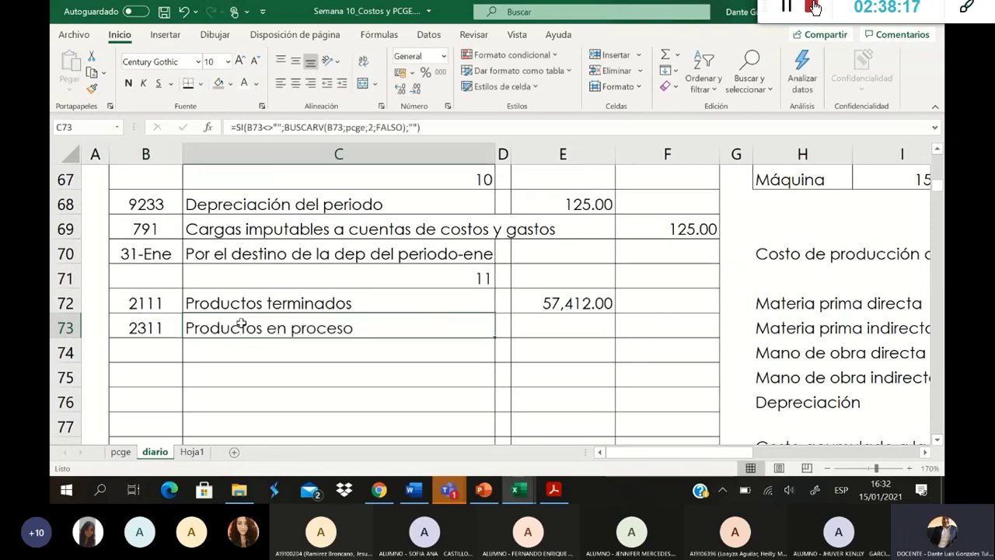
# Step: Copy the product in process amount from J82 and paste it as a value into the debit cell E73
pyautogui.press('Tab')
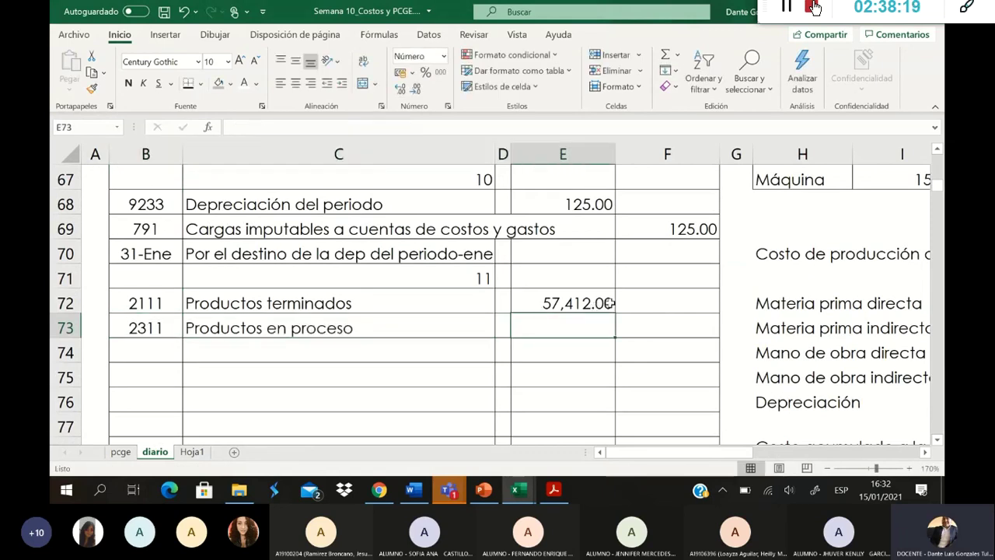
pyautogui.scroll(-3, 241, 325)
pyautogui.moveTo(750, 453); pyautogui.dragTo(704, 455)
pyautogui.click(620, 331)
pyautogui.hotkey('ctrl', 'c')
pyautogui.scroll(1, 526, 344)
pyautogui.scroll(3, 529, 342)
pyautogui.click(557, 403)
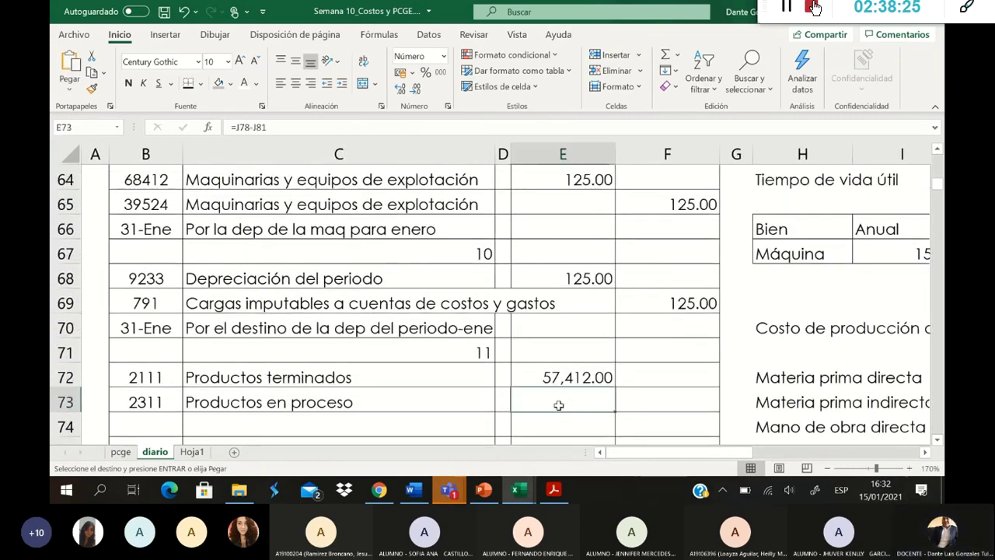
pyautogui.rightClick(559, 402)
pyautogui.click(614, 78)
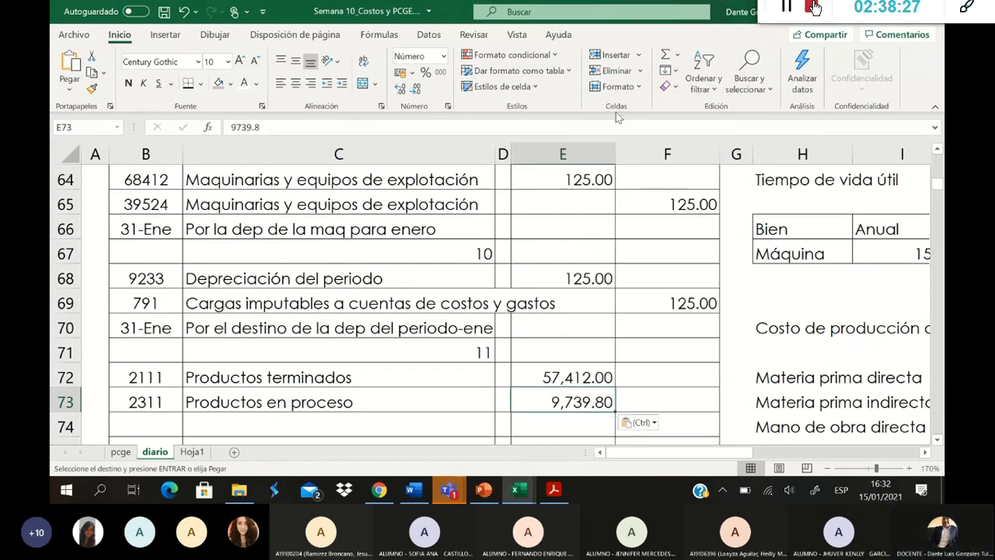
pyautogui.click(572, 280)
pyautogui.scroll(-1, 426, 368)
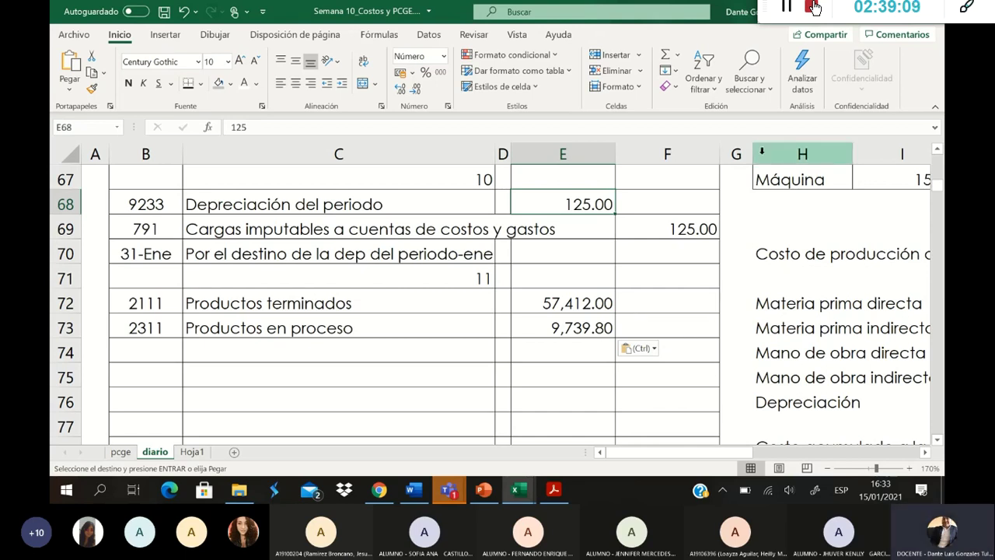
# Step: Switch to the Teams meeting to check the chat and participant list, then return to the Excel journal with the floating call window minimized
pyautogui.click(448, 490)
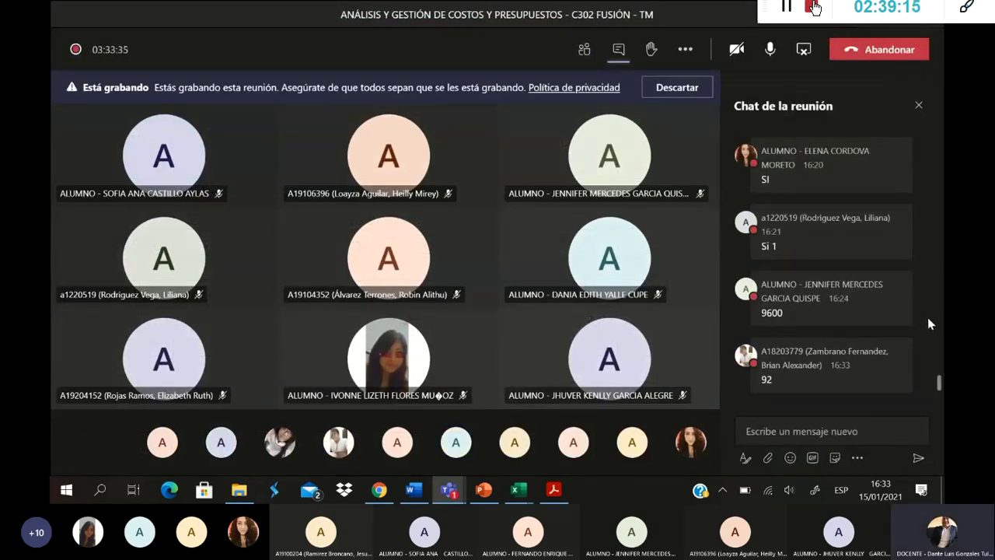
pyautogui.click(584, 55)
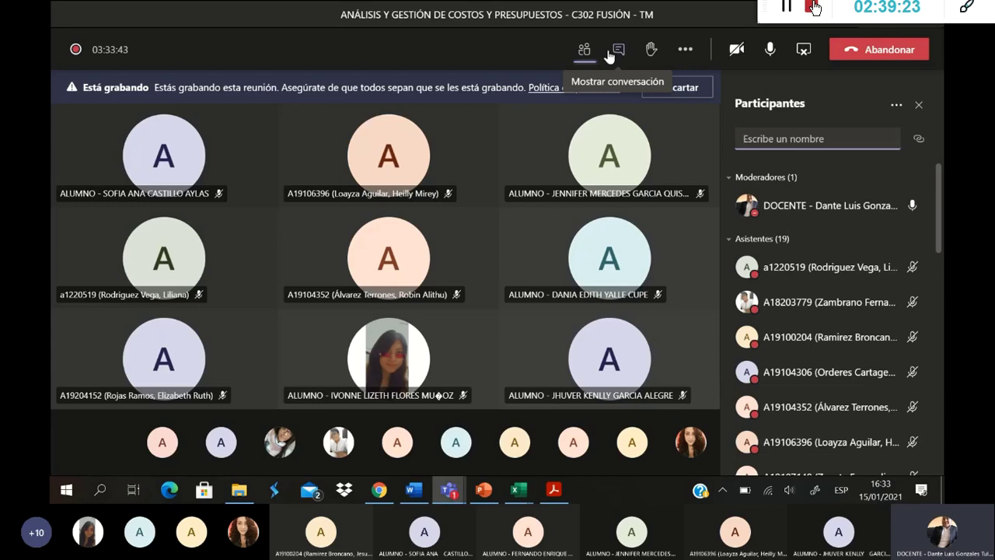
pyautogui.click(614, 53)
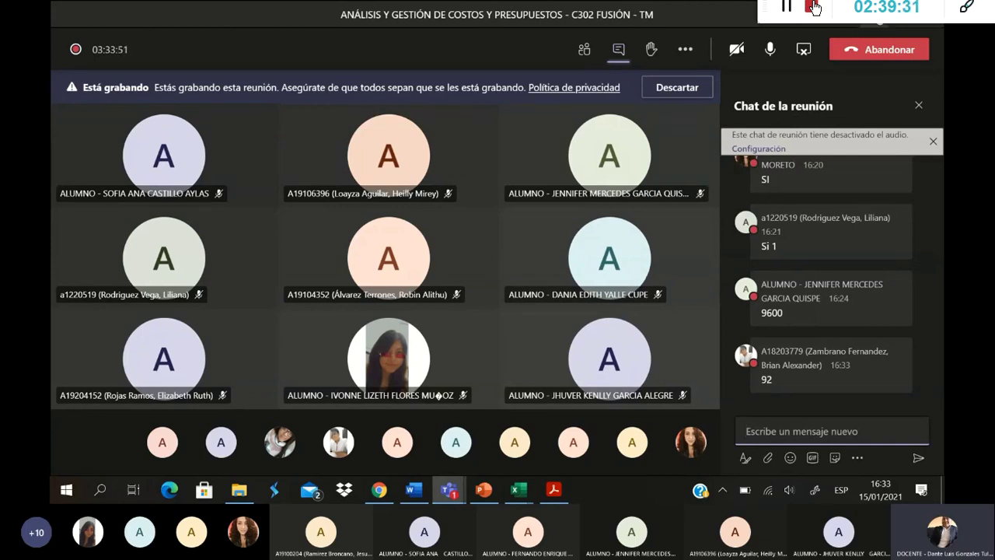
pyautogui.click(880, 27)
pyautogui.scroll(-1, 826, 314)
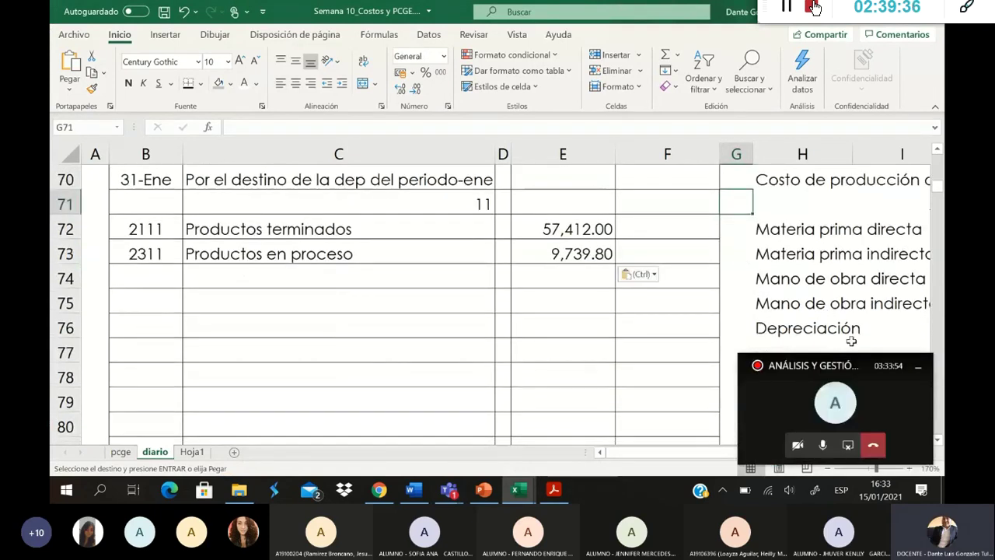
pyautogui.click(921, 372)
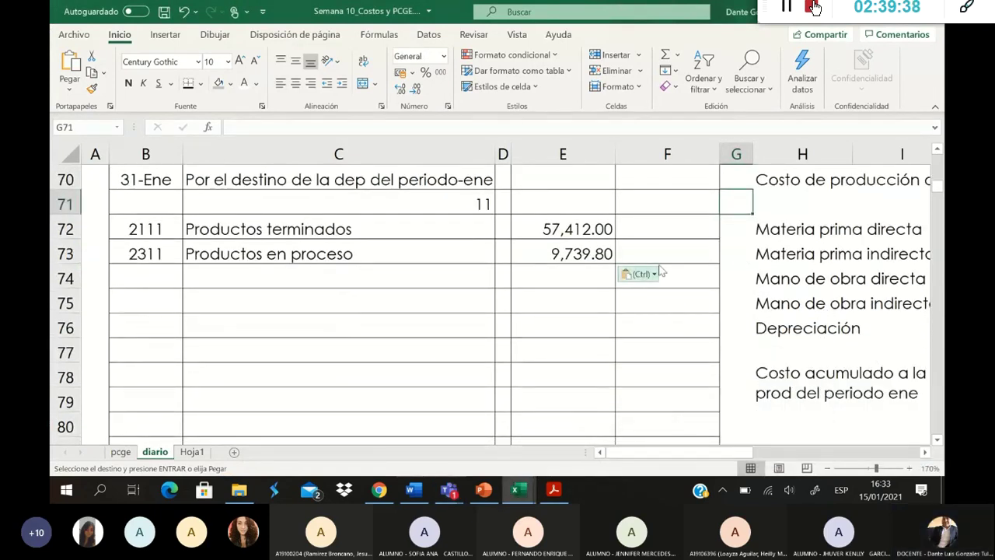
pyautogui.click(698, 253)
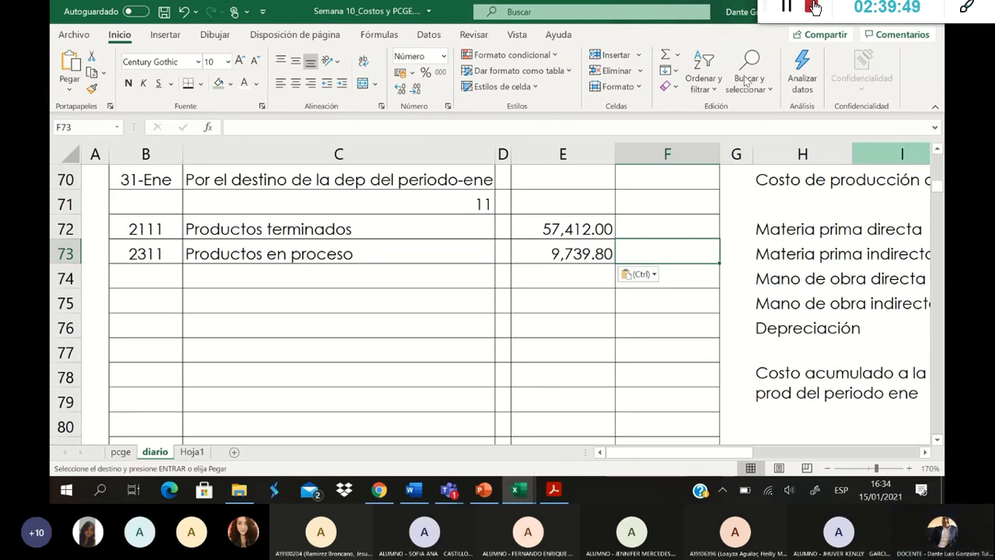
pyautogui.click(135, 285)
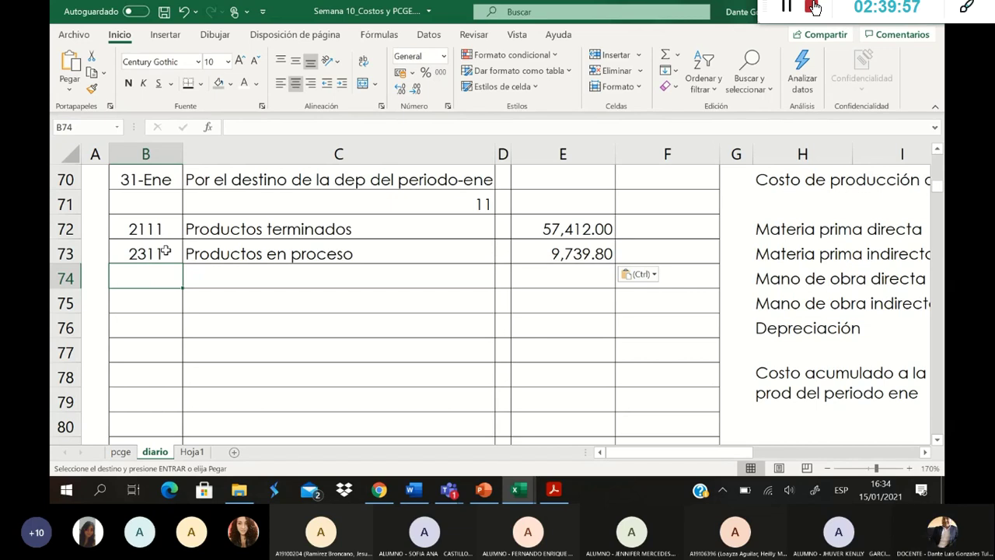
pyautogui.moveTo(159, 231); pyautogui.dragTo(164, 244)
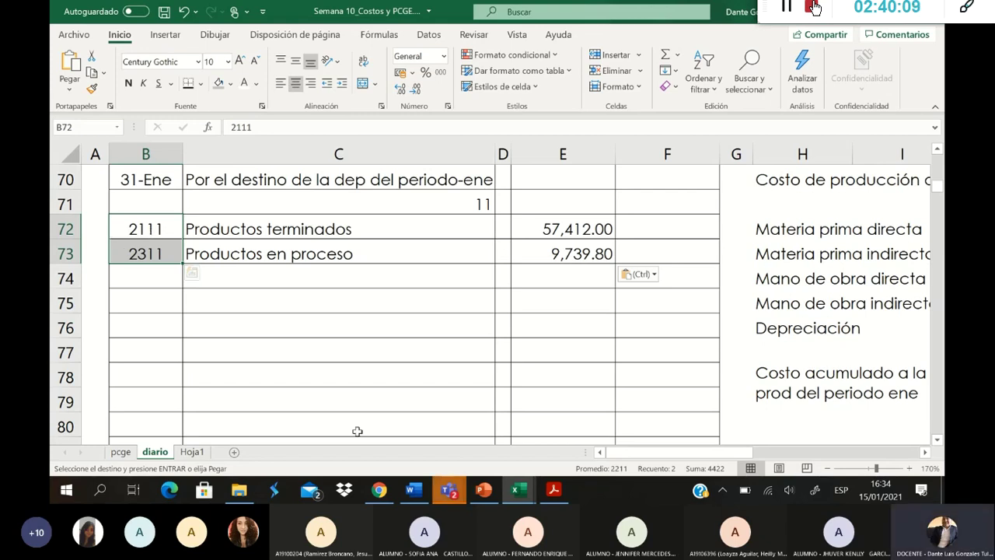
# Step: Switch to the PCGE_2019.pdf in Chrome and examine the content description of account 61, Variación de inventarios
pyautogui.click(369, 496)
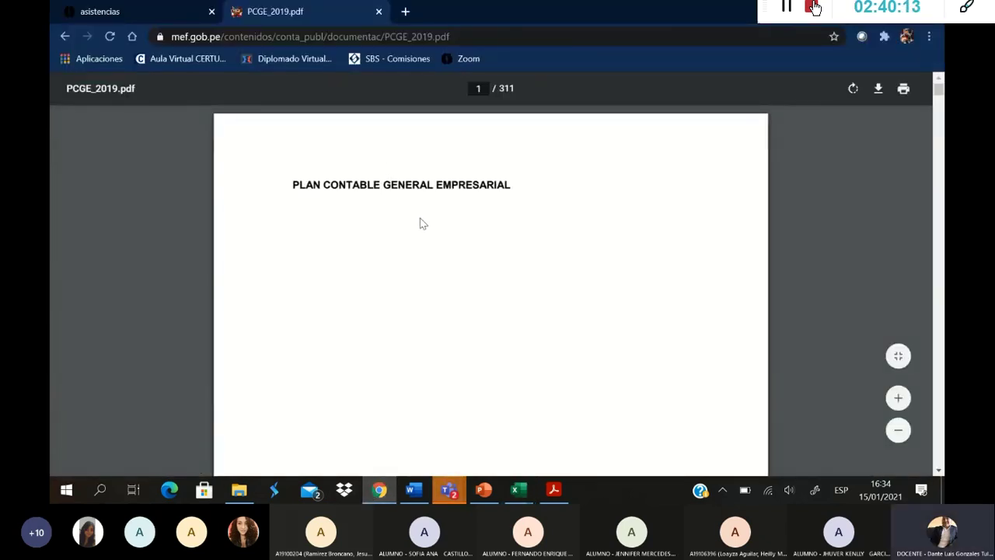
pyautogui.scroll(-1, 422, 225)
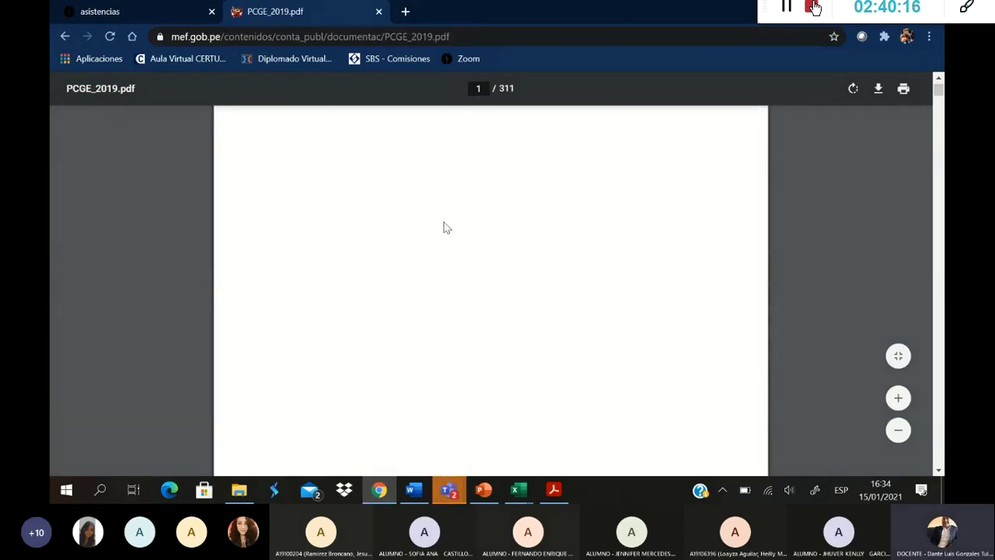
pyautogui.scroll(-15, 442, 233)
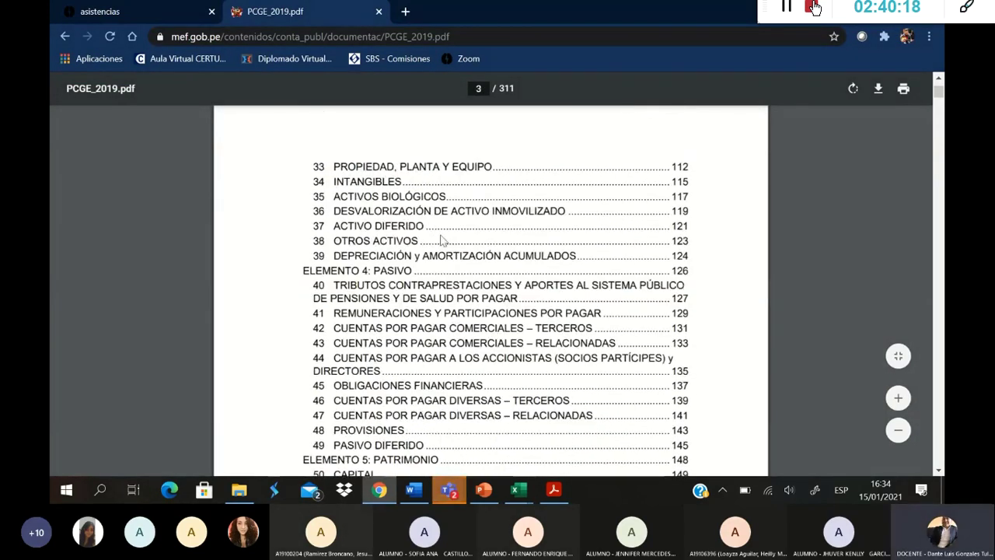
pyautogui.scroll(-10, 440, 241)
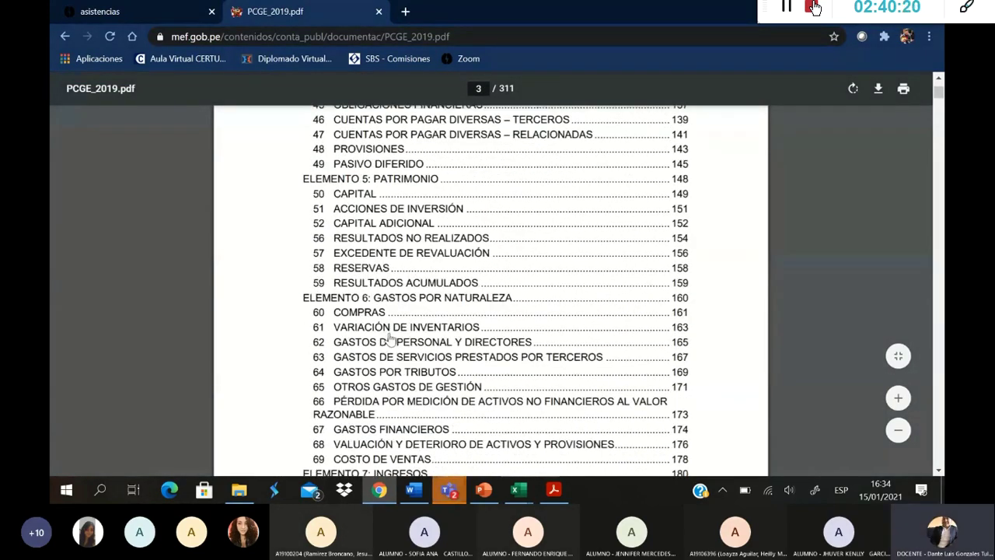
pyautogui.click(398, 333)
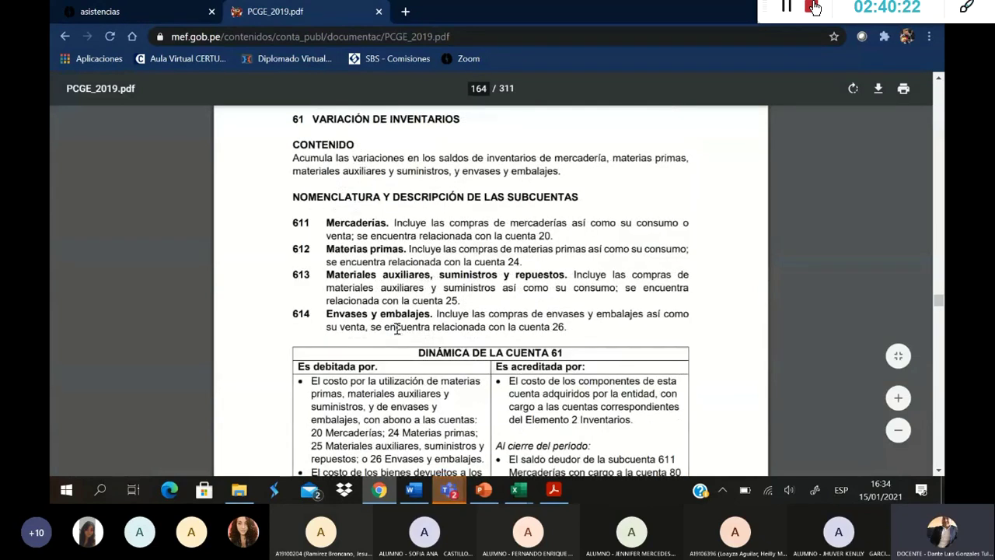
pyautogui.click(898, 398)
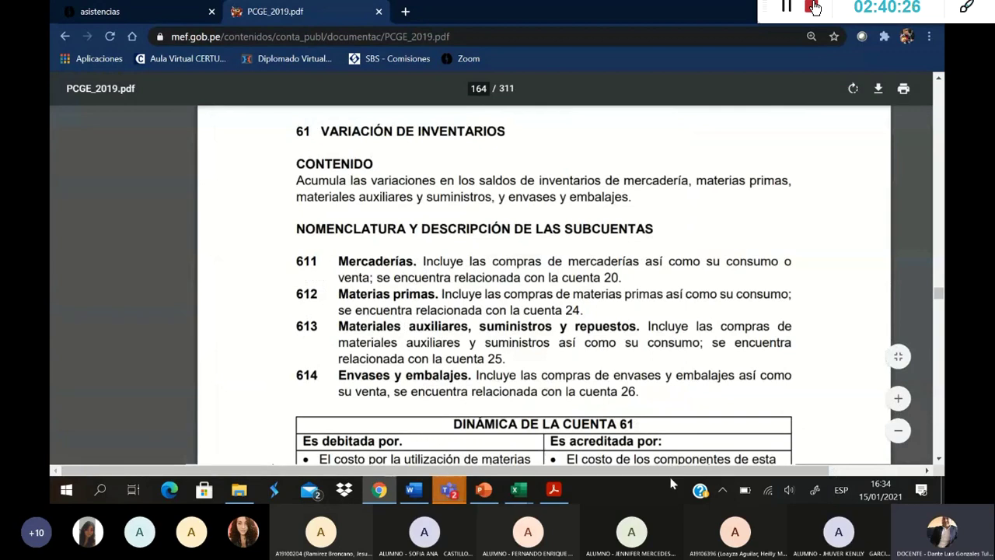
pyautogui.moveTo(674, 471); pyautogui.dragTo(716, 472)
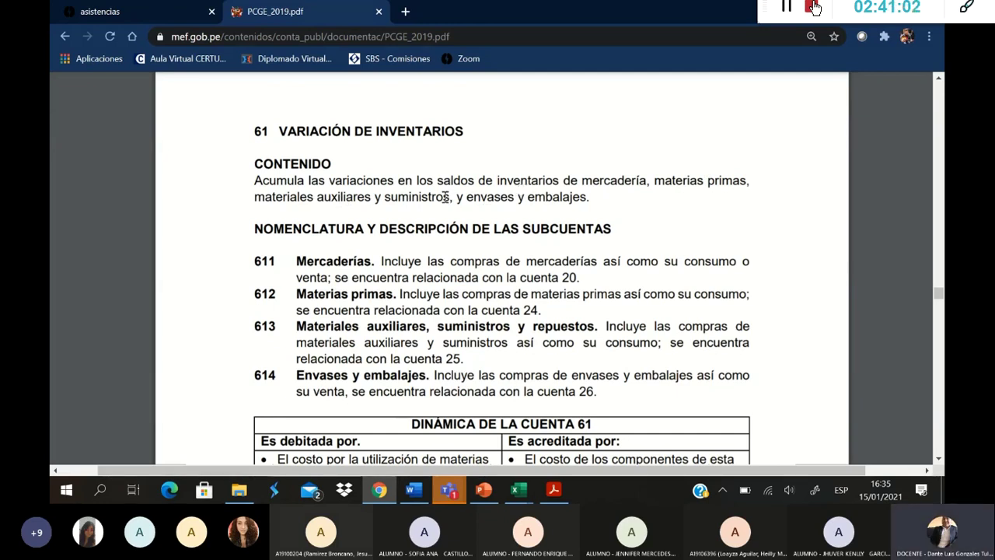
pyautogui.moveTo(256, 181); pyautogui.dragTo(600, 208)
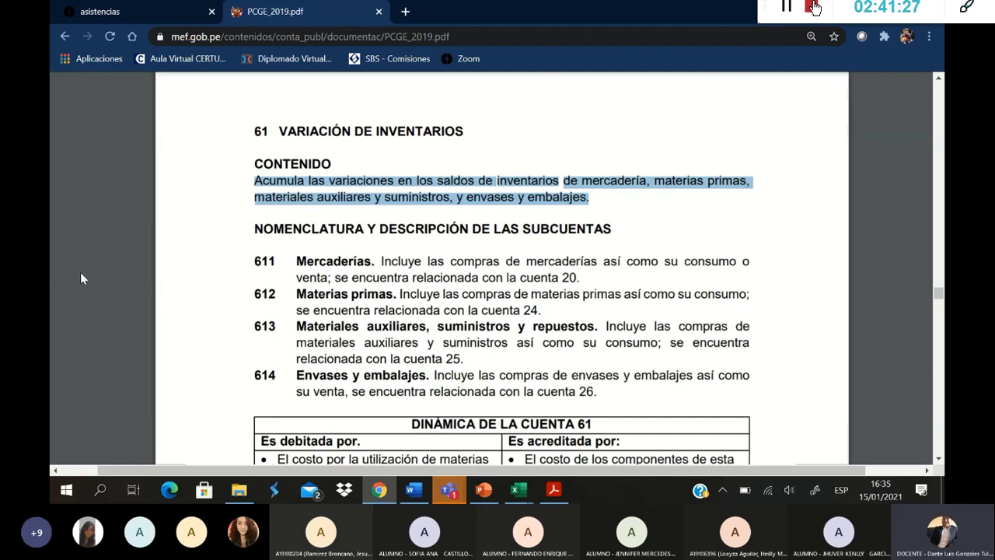
# Step: Go back to the PCGE table of contents and open account 71, Variación de la producción almacenada, to examine its content and subaccounts
pyautogui.scroll(-1, 81, 278)
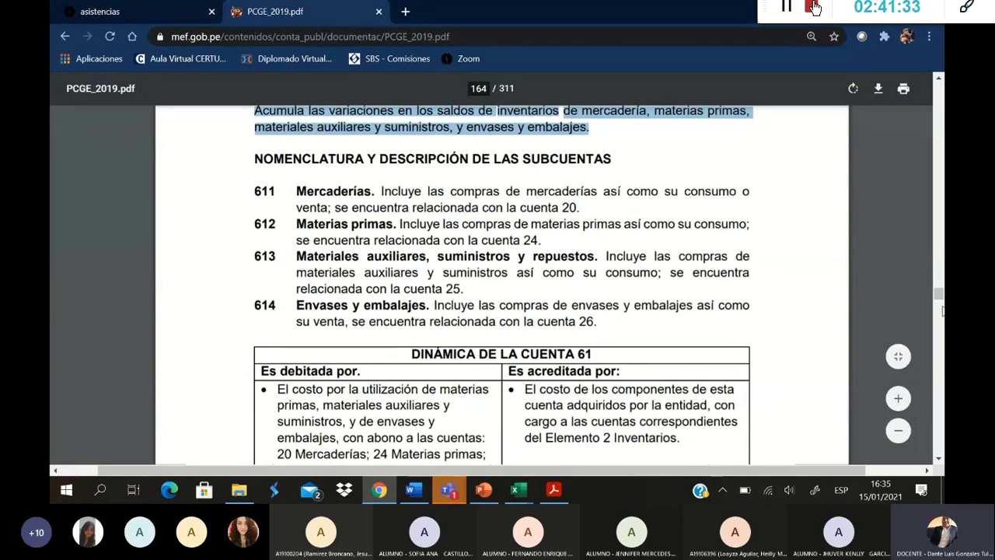
pyautogui.moveTo(939, 294); pyautogui.dragTo(939, 97)
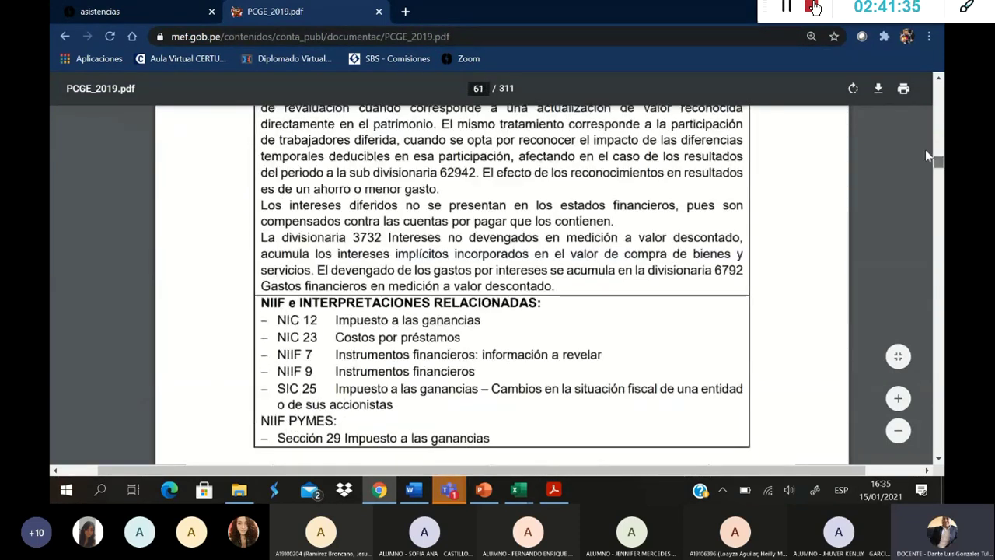
pyautogui.scroll(10, 763, 266)
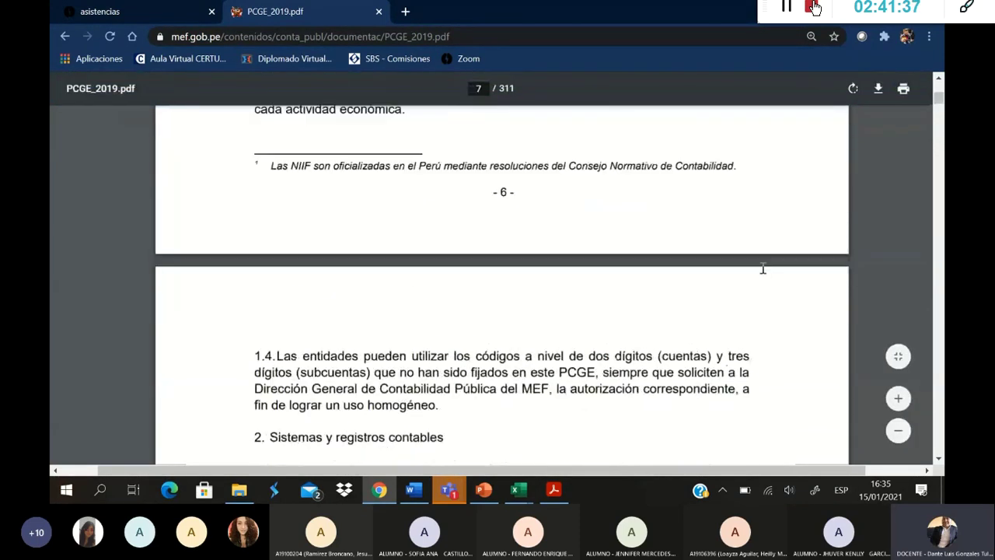
pyautogui.scroll(-12, 766, 277)
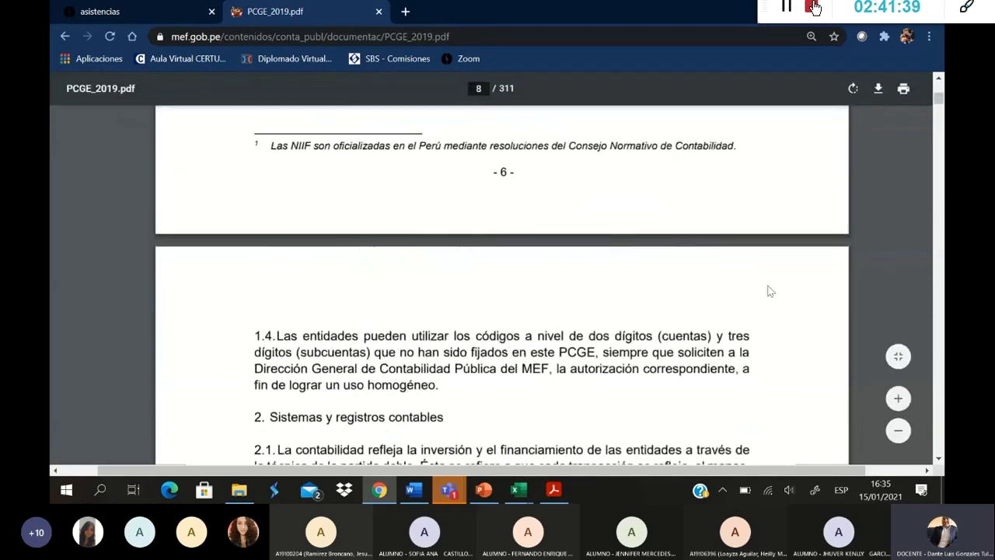
pyautogui.scroll(10, 772, 293)
pyautogui.scroll(20, 772, 292)
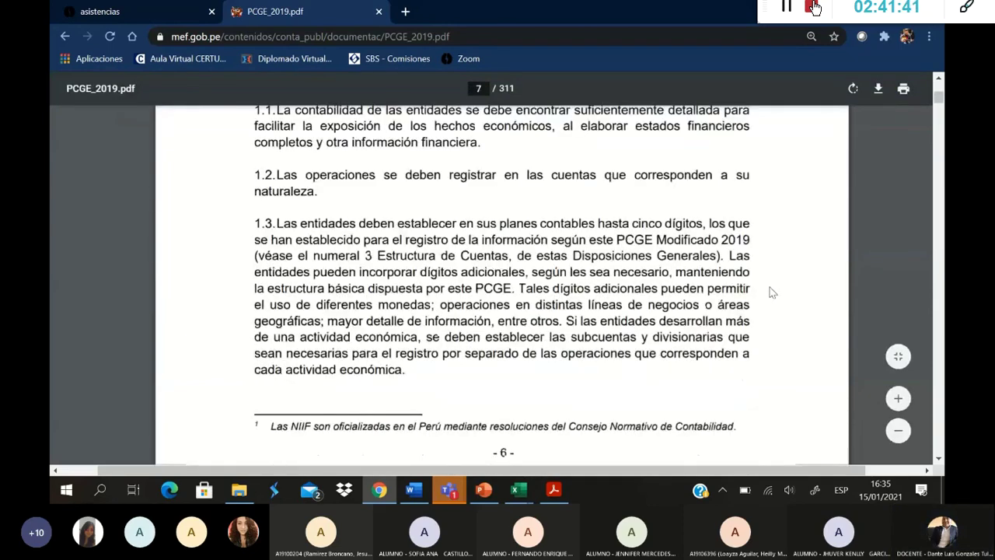
pyautogui.scroll(20, 772, 293)
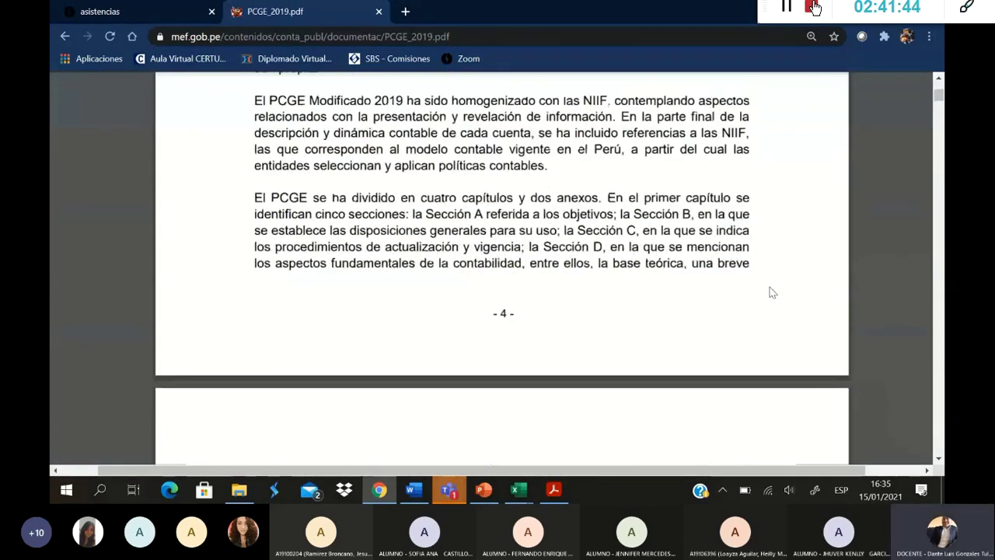
pyautogui.scroll(10, 772, 292)
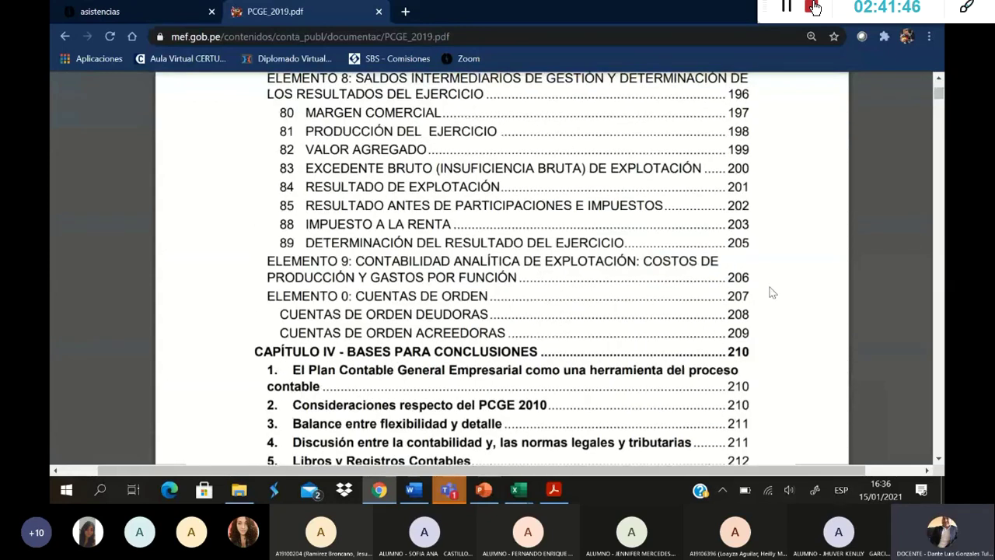
pyautogui.scroll(3, 772, 292)
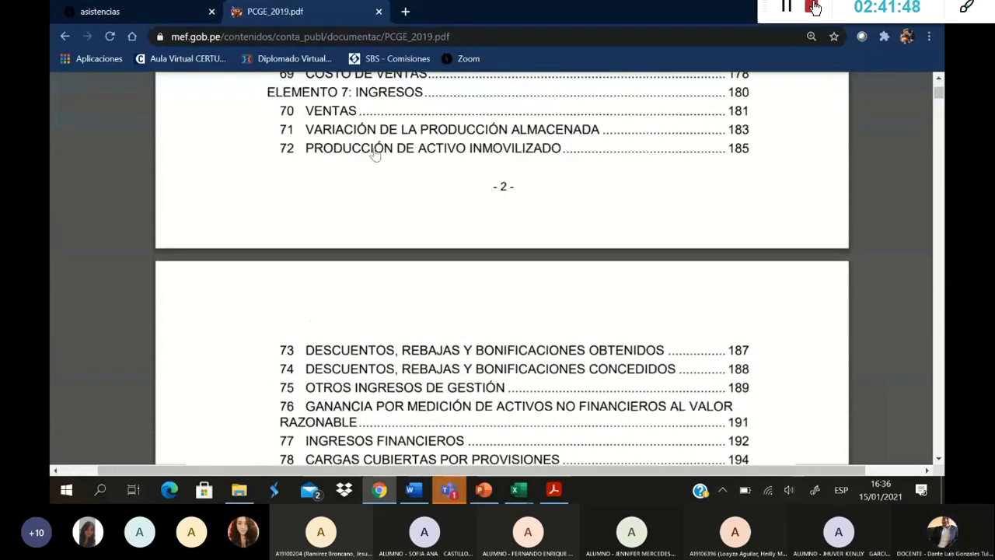
pyautogui.click(348, 138)
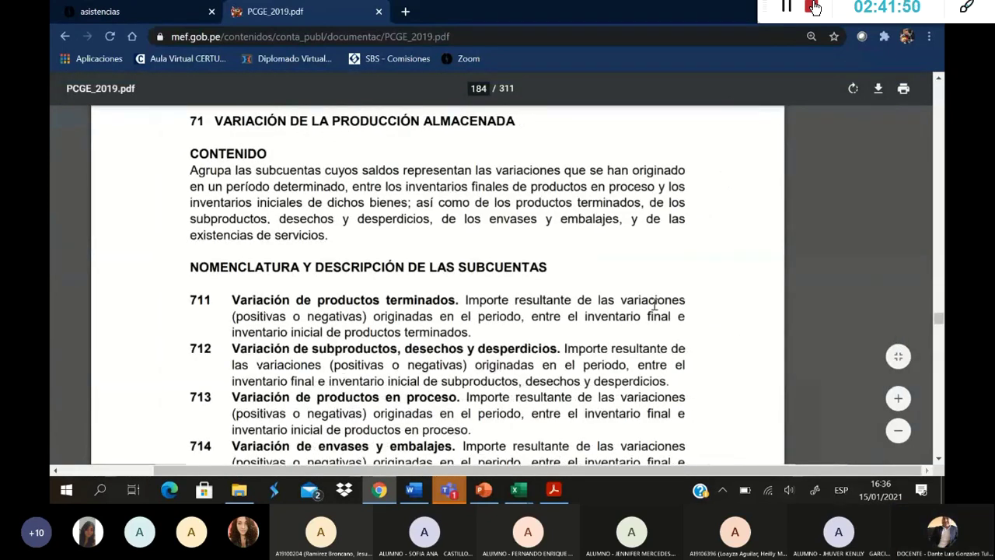
pyautogui.moveTo(685, 471); pyautogui.dragTo(612, 479)
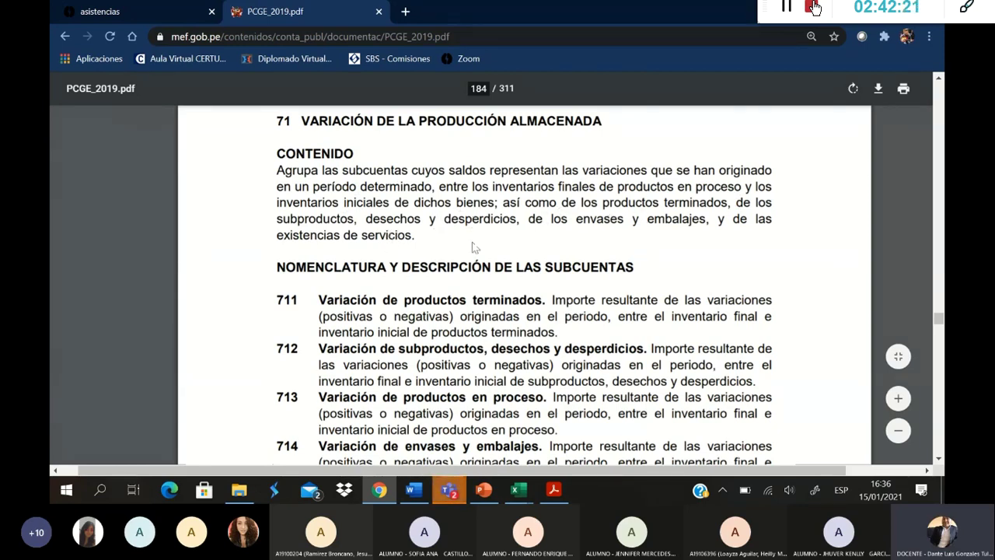
# Step: Highlight the packaging phrase in account 71's content, then switch to the Excel journal and enter account code 711 in B74
pyautogui.moveTo(529, 219); pyautogui.dragTo(692, 226)
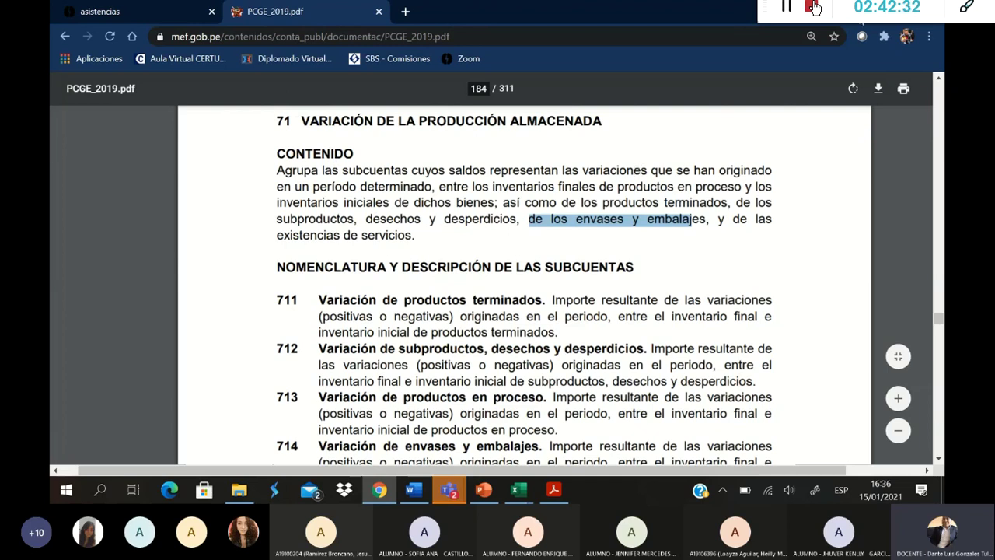
pyautogui.hotkey('alt', 'Tab')
pyautogui.click(142, 274)
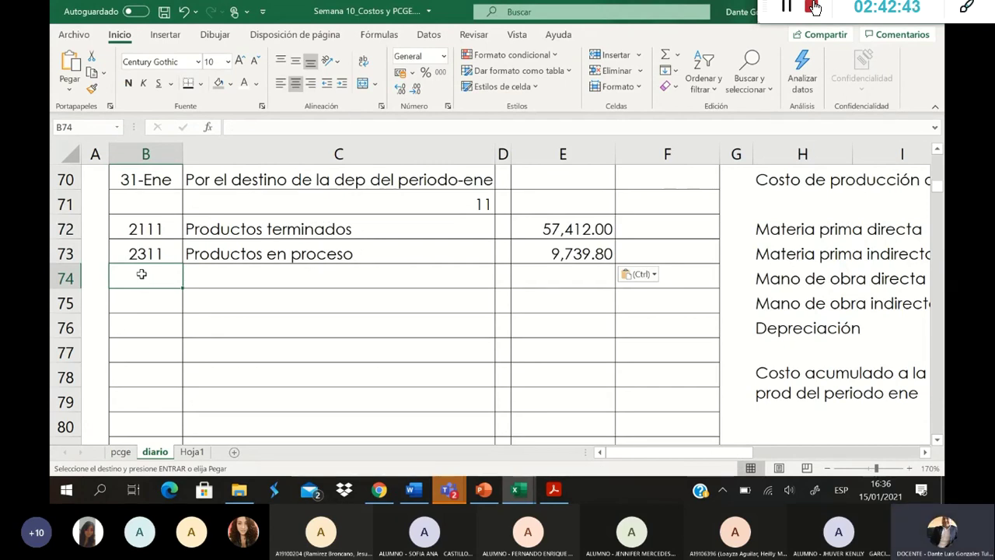
pyautogui.write('7')
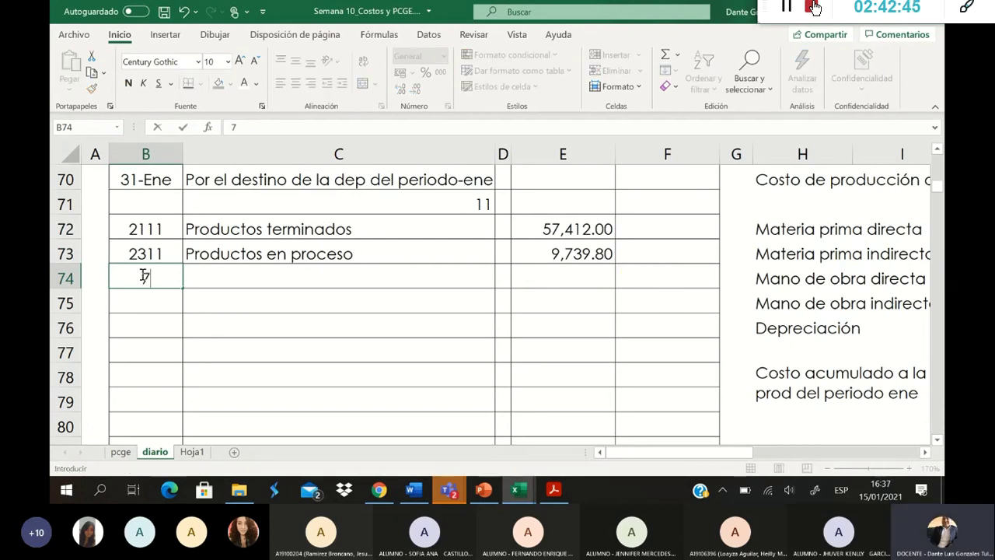
pyautogui.write('11')
pyautogui.press('Return')
pyautogui.press('Down')
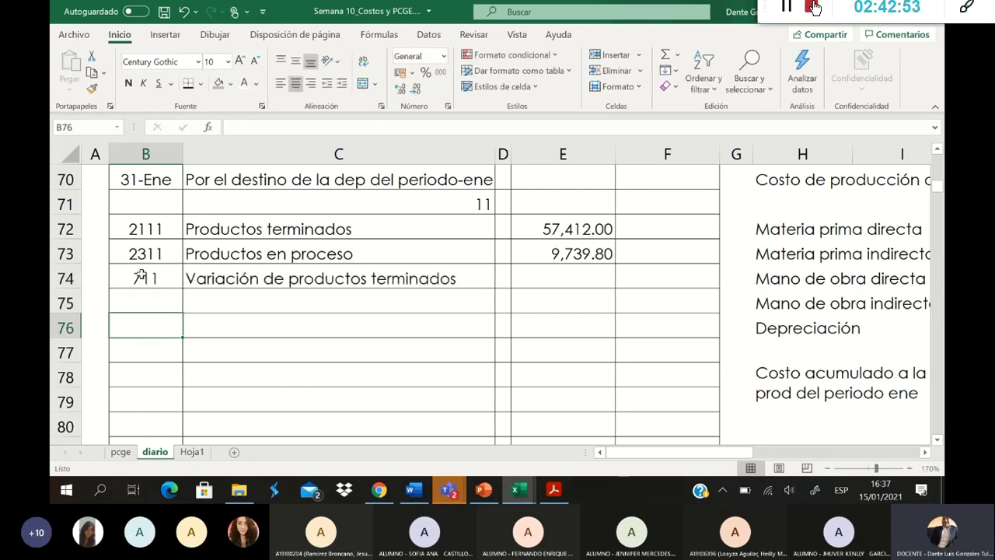
# Step: Link the credit cell F74 to the finished products debit amount with the formula =E72
pyautogui.press('Up')
pyautogui.press('Right')
pyautogui.press('Right')
pyautogui.press('Right')
pyautogui.press('Up')
pyautogui.press('Right')
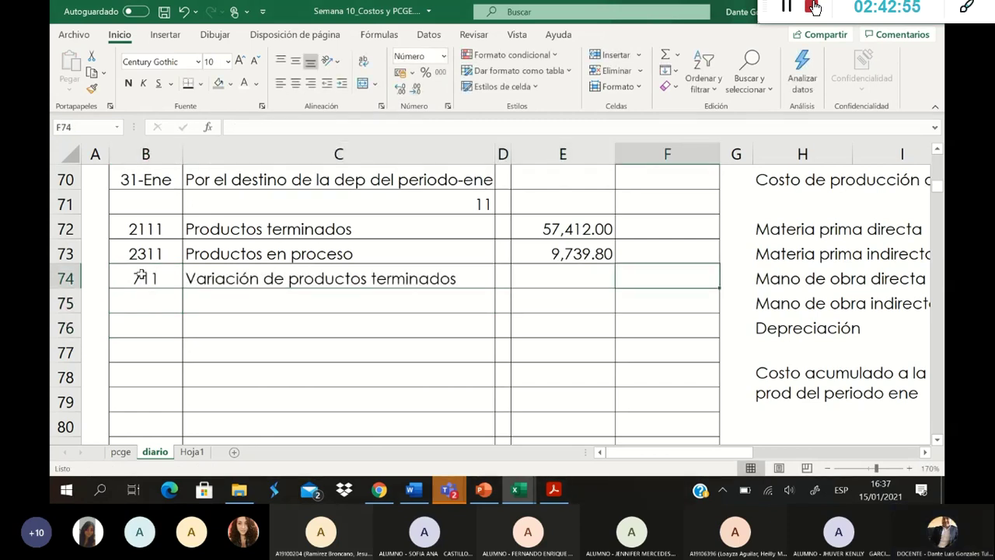
pyautogui.write('=')
pyautogui.press('Up')
pyautogui.press('Up')
pyautogui.press('Up')
pyautogui.press('Left')
pyautogui.press('Down')
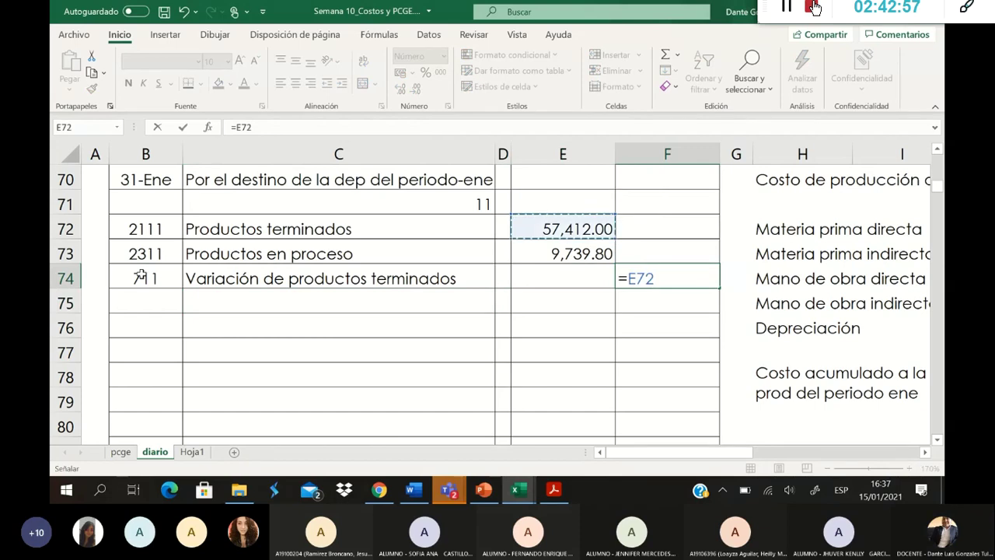
pyautogui.press('Return')
# Step: Enter account code 712 in B75, below the finished products variation line
pyautogui.press('Left')
pyautogui.press('Left')
pyautogui.press('Left')
pyautogui.press('Left')
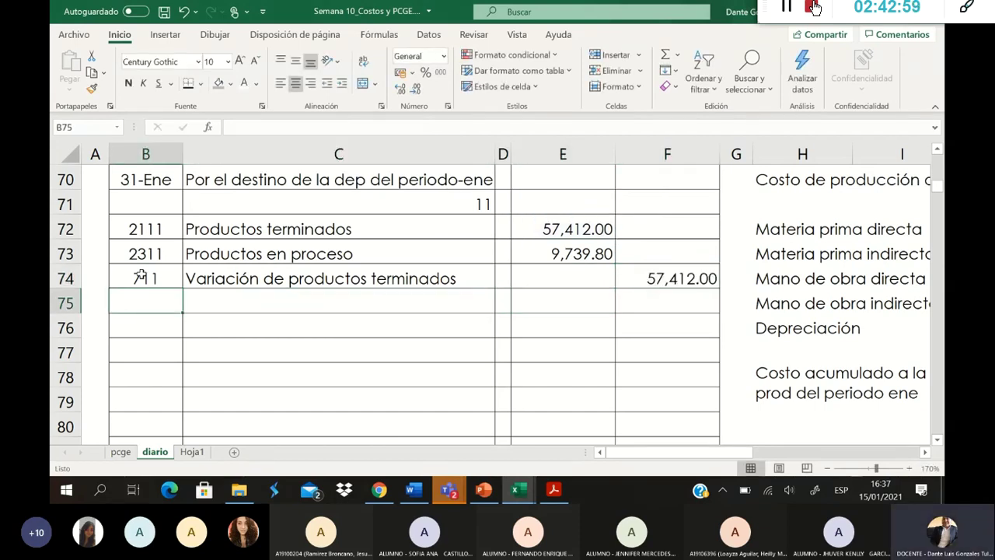
pyautogui.write('71')
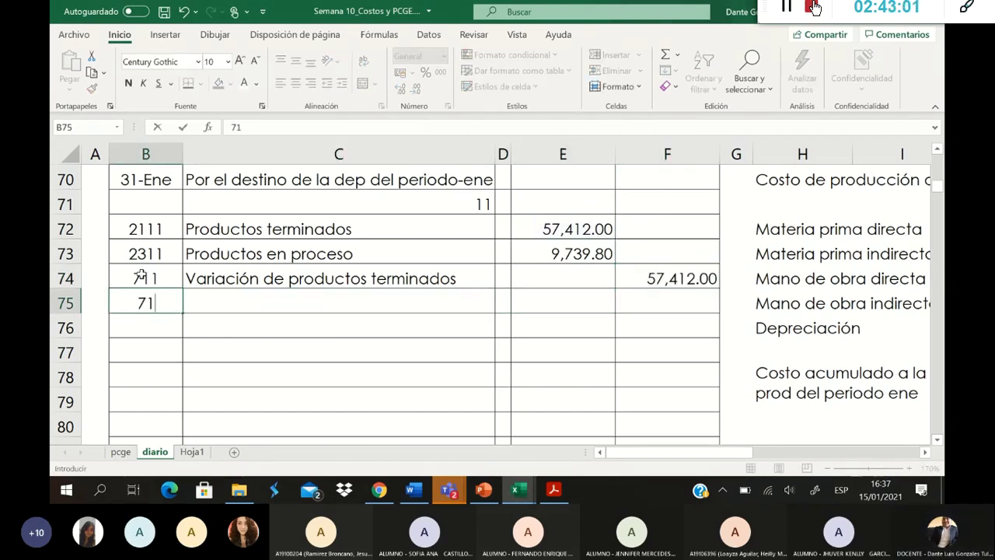
pyautogui.write('2')
pyautogui.press('Return')
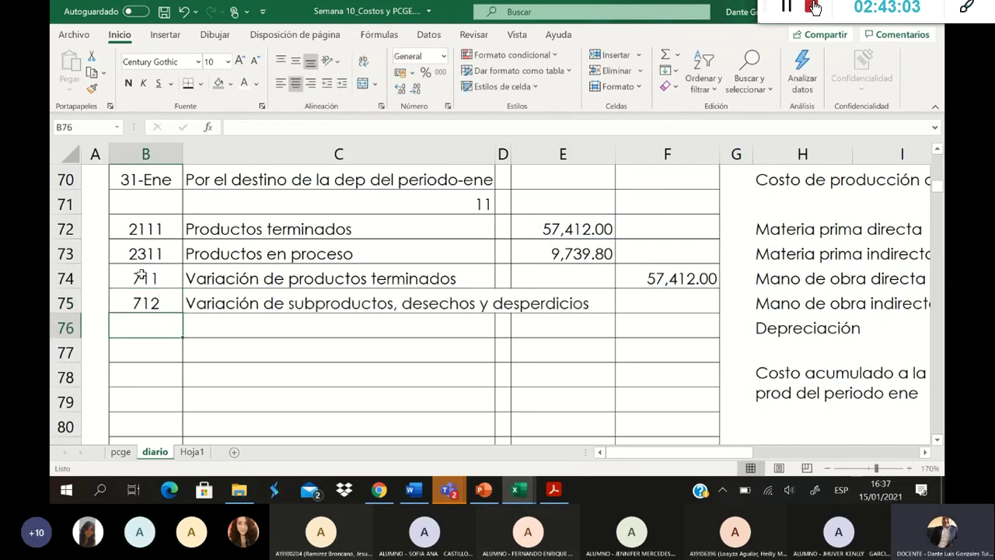
# Step: Correct the account code in B75 to 713
pyautogui.click(104, 294)
pyautogui.click(151, 333)
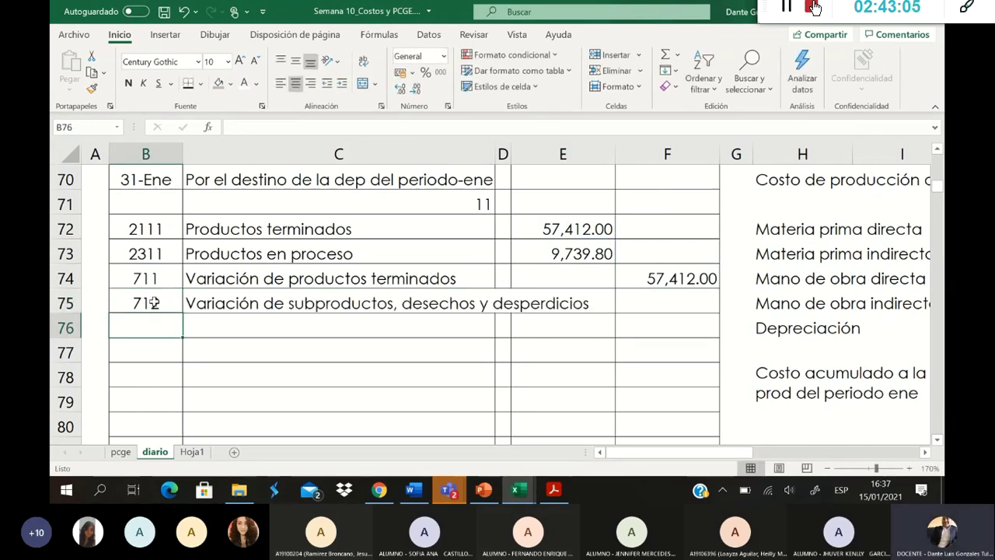
pyautogui.click(155, 303)
pyautogui.doubleClick(161, 302)
pyautogui.press('BackSpace')
pyautogui.write('3')
pyautogui.press('Return')
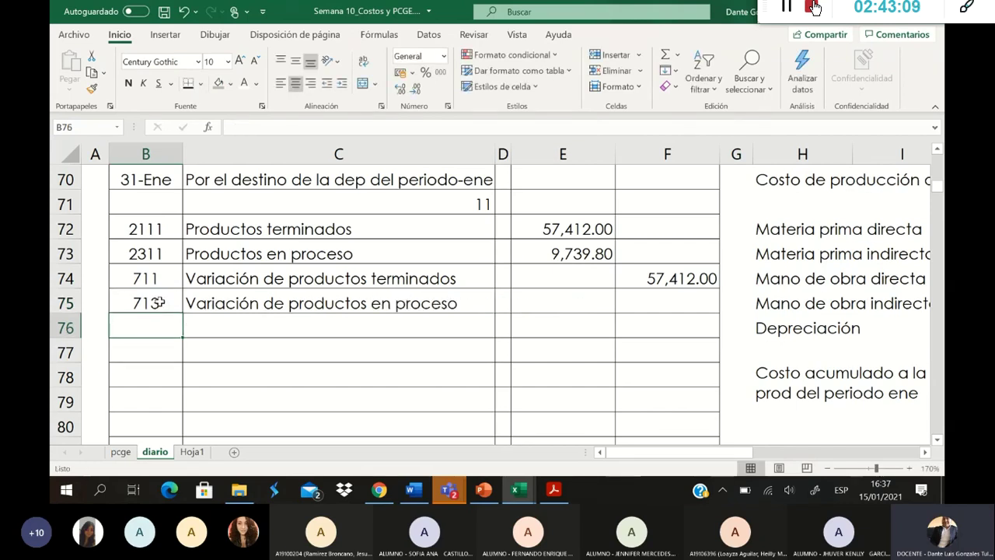
# Step: Link the credit cell F75 to the products in process debit amount in E73
pyautogui.press('Up')
pyautogui.press('Right')
pyautogui.press('Right')
pyautogui.press('Right')
pyautogui.press('Right')
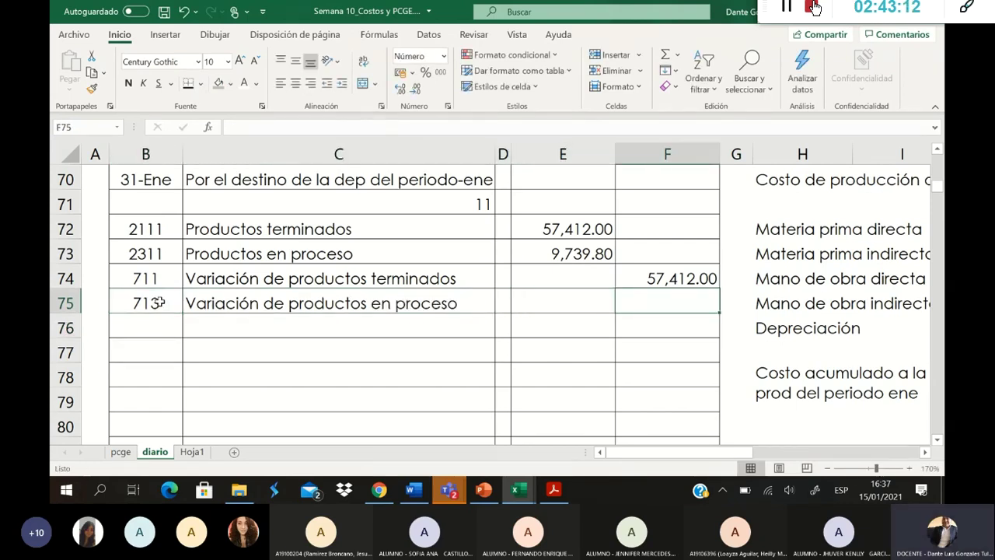
pyautogui.write('=')
pyautogui.press('Up')
pyautogui.press('Up')
pyautogui.press('Left')
pyautogui.press('Return')
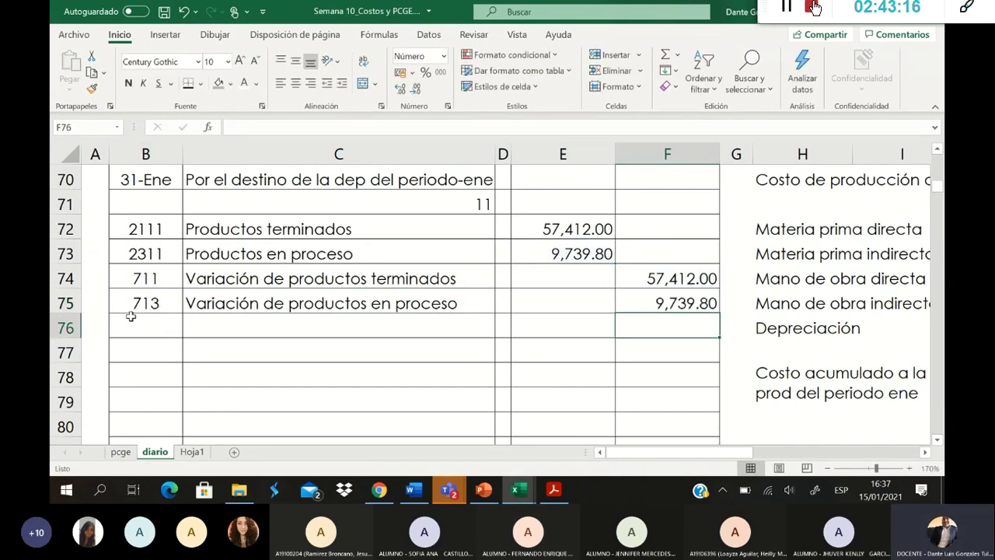
# Step: Enter the date 31-01 in B76 to close journal entry 11
pyautogui.click(136, 319)
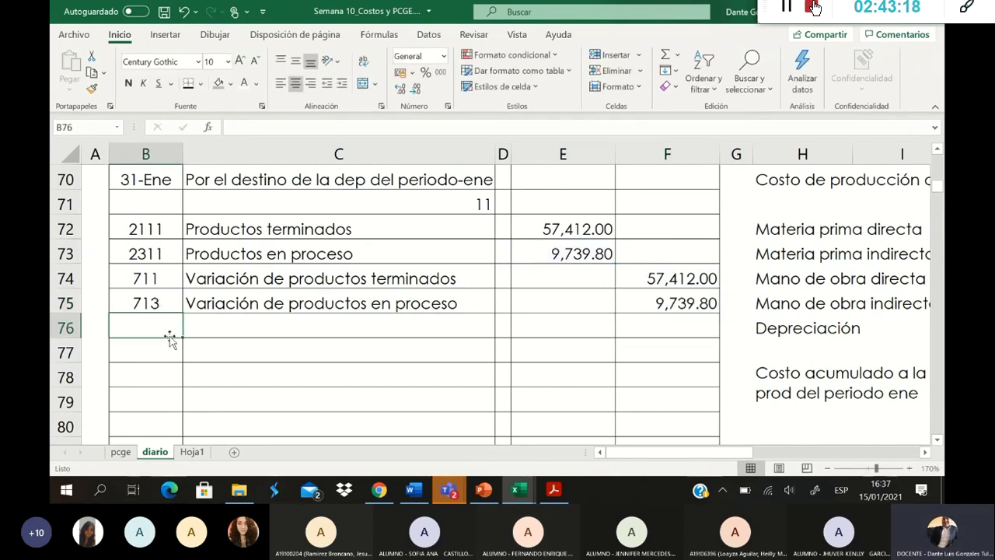
pyautogui.write('31-3')
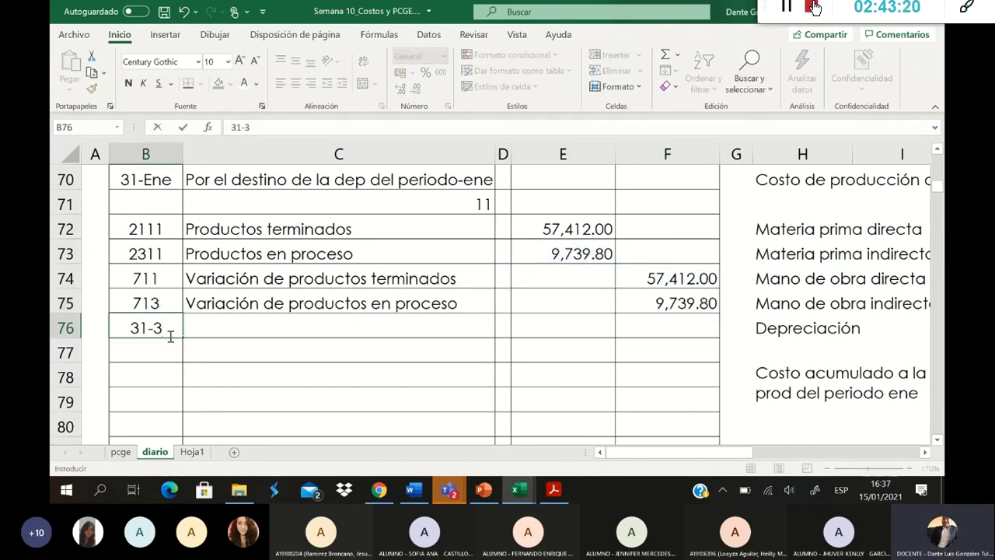
pyautogui.press('BackSpace')
pyautogui.write('01')
pyautogui.press('Tab')
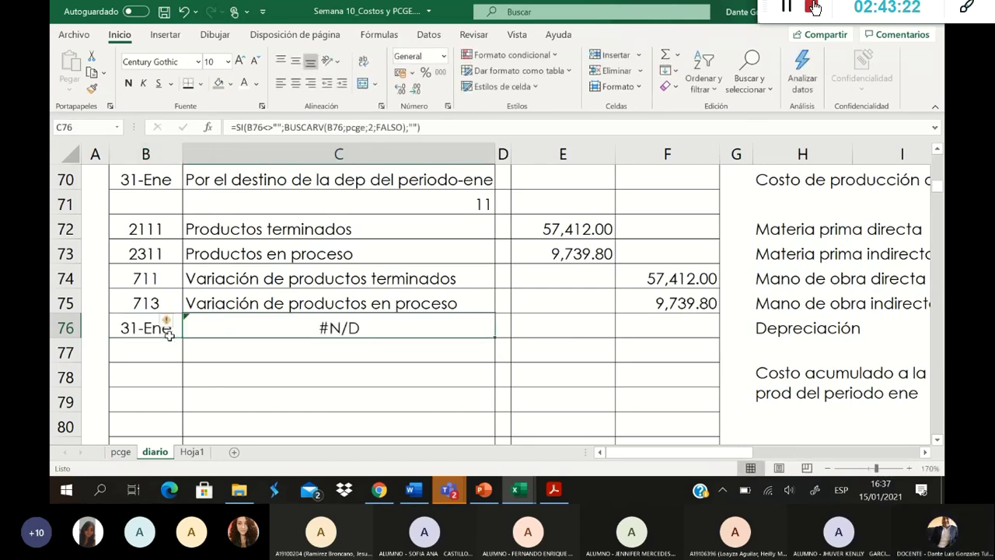
# Step: Replace the lookup formula in C76 with the description "Por el ingreso del PT y PP al almacén"
pyautogui.write('Po ')
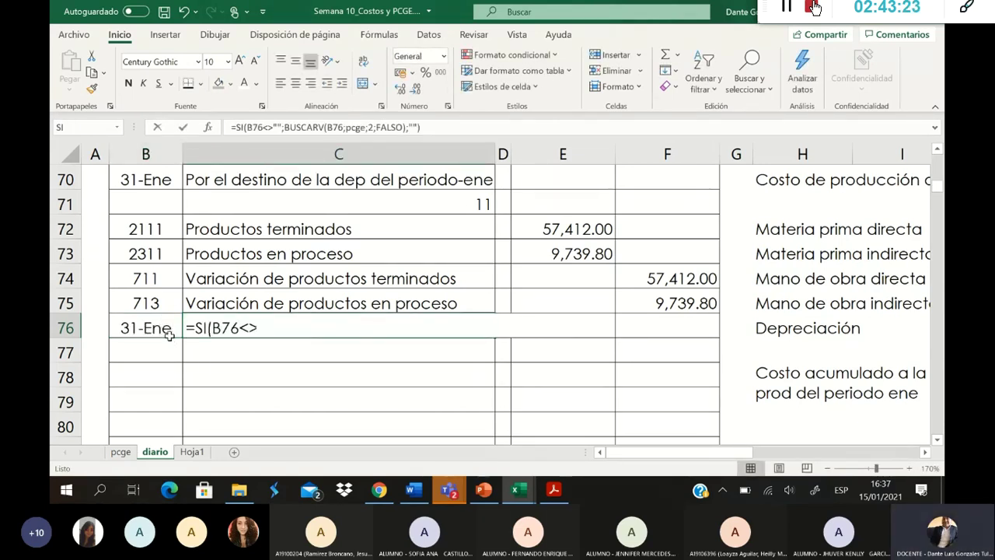
pyautogui.write('r el ingreso de')
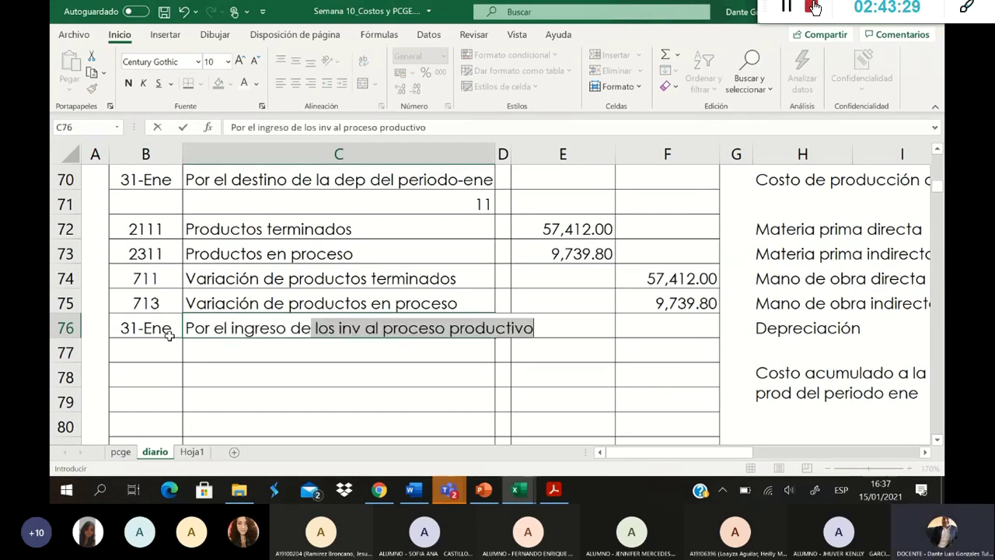
pyautogui.write('l PT')
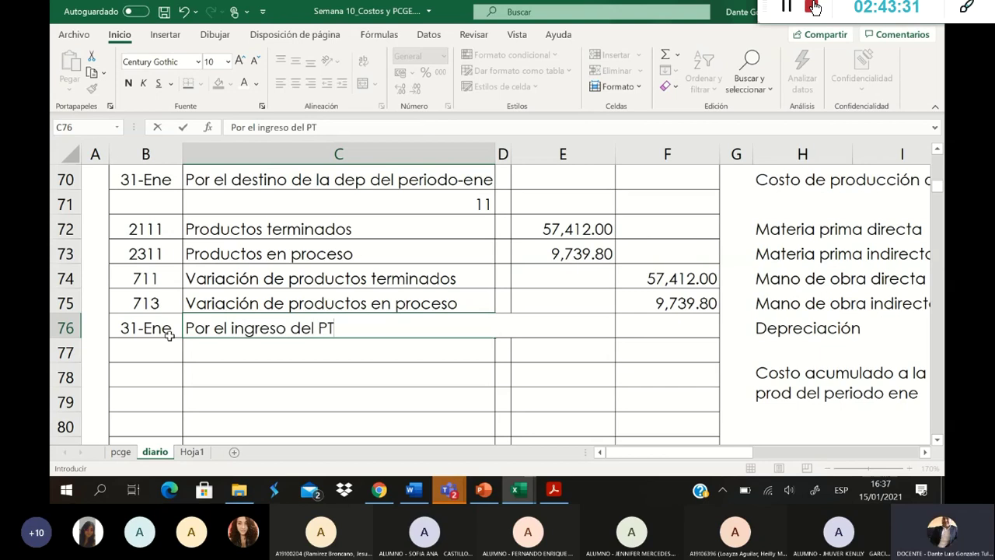
pyautogui.write(' y PP')
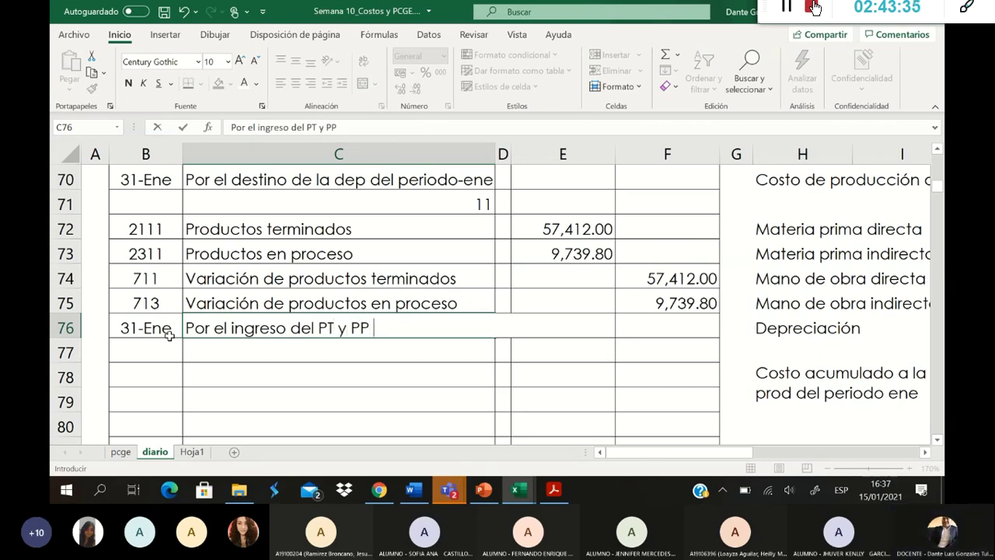
pyautogui.write(' al alc')
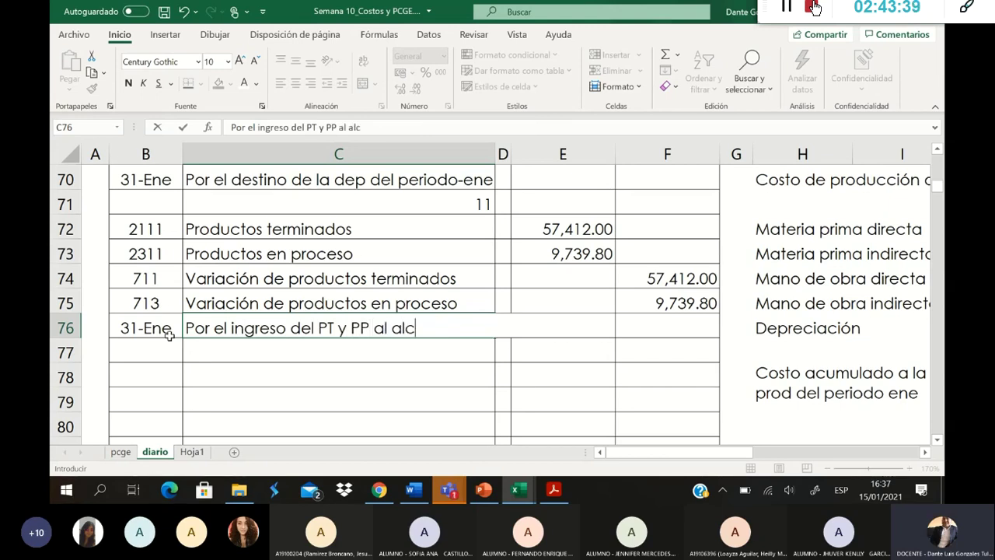
pyautogui.press('BackSpace')
pyautogui.write('macén')
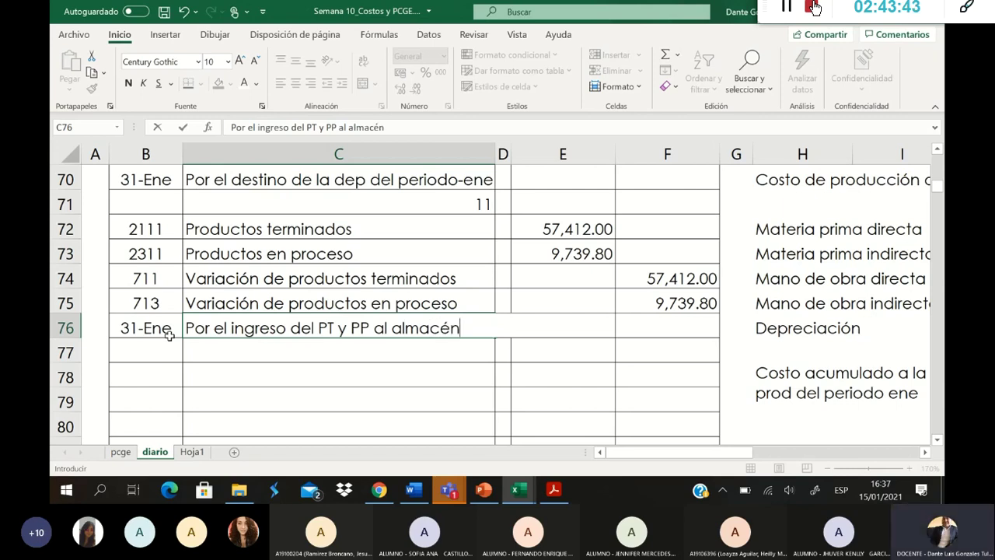
pyautogui.press('Return')
# Step: Total the journal's debit column in E78 with the formula =SUMA(E9:E76)
pyautogui.click(520, 358)
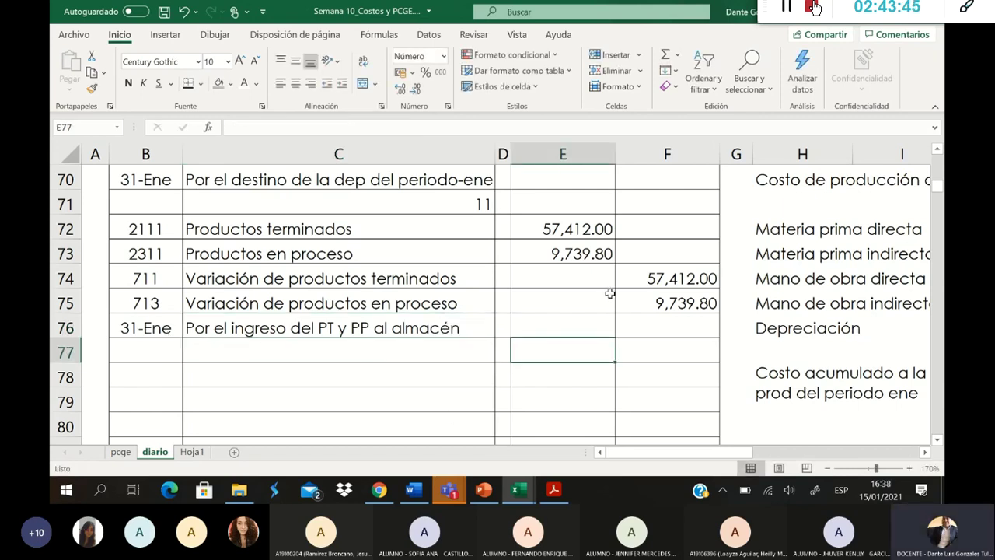
pyautogui.click(559, 380)
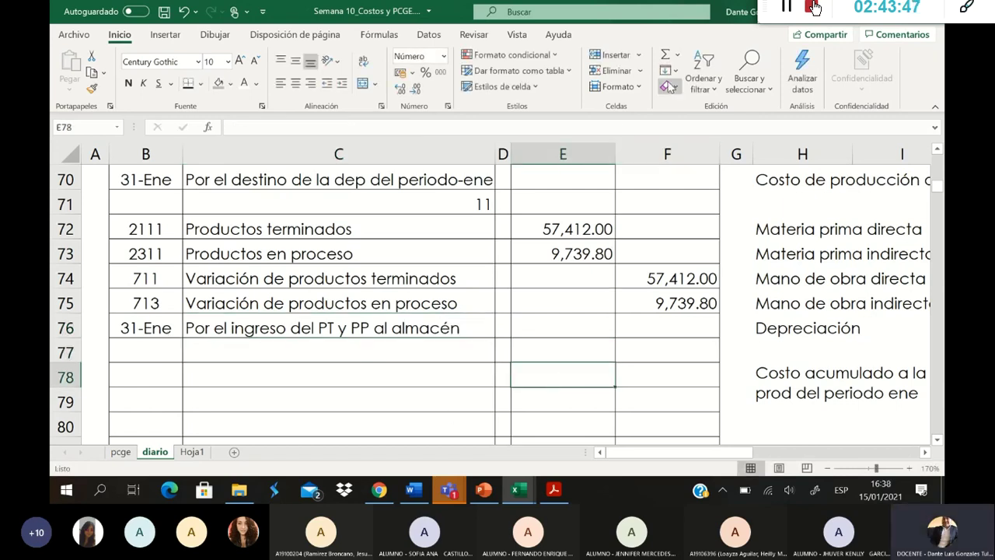
pyautogui.click(665, 56)
pyautogui.scroll(20, 644, 220)
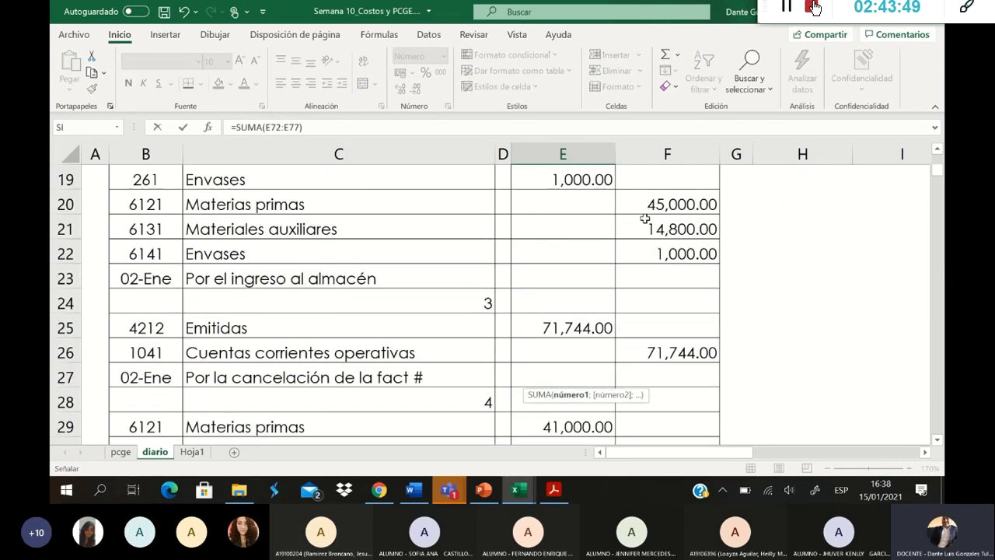
pyautogui.moveTo(578, 254); pyautogui.dragTo(573, 356)
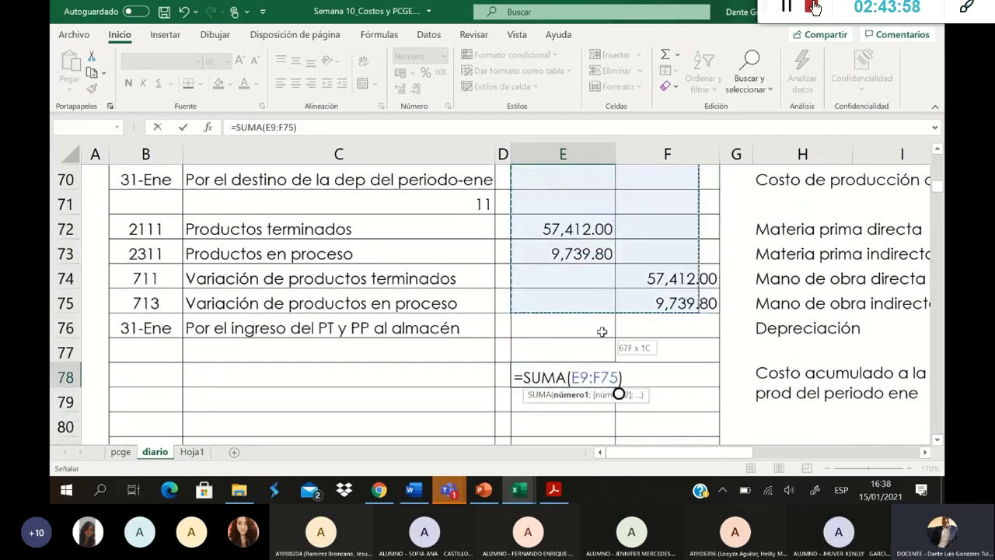
pyautogui.press('Return')
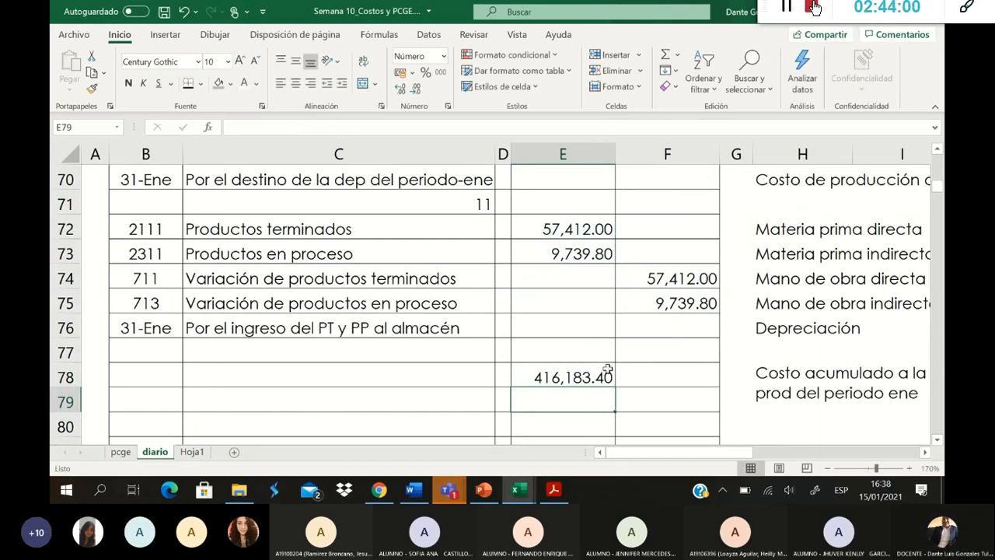
# Step: Fill the debit total formula across to F78 and apply bottom borders to the debit and credit cells in rows 77 and 78
pyautogui.click(608, 377)
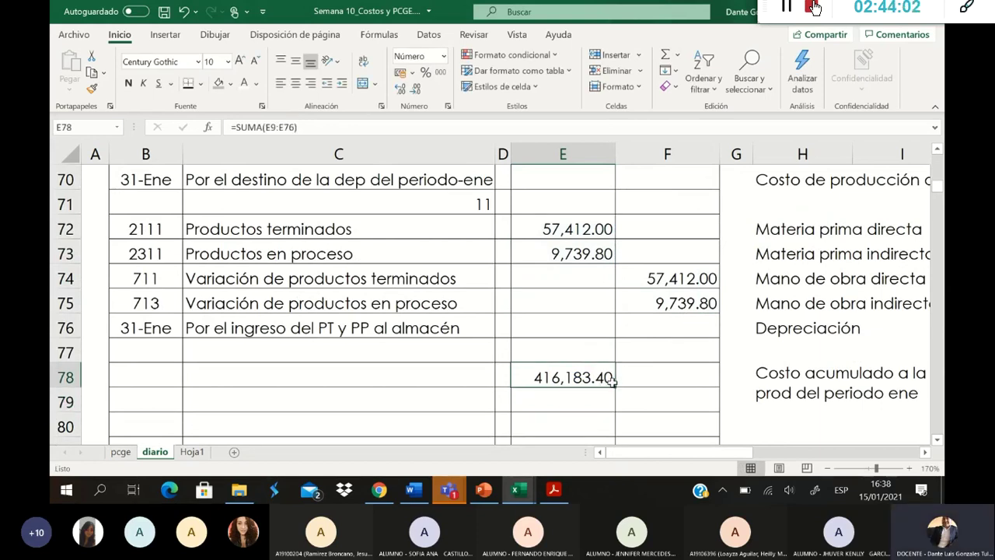
pyautogui.moveTo(617, 389); pyautogui.dragTo(699, 386)
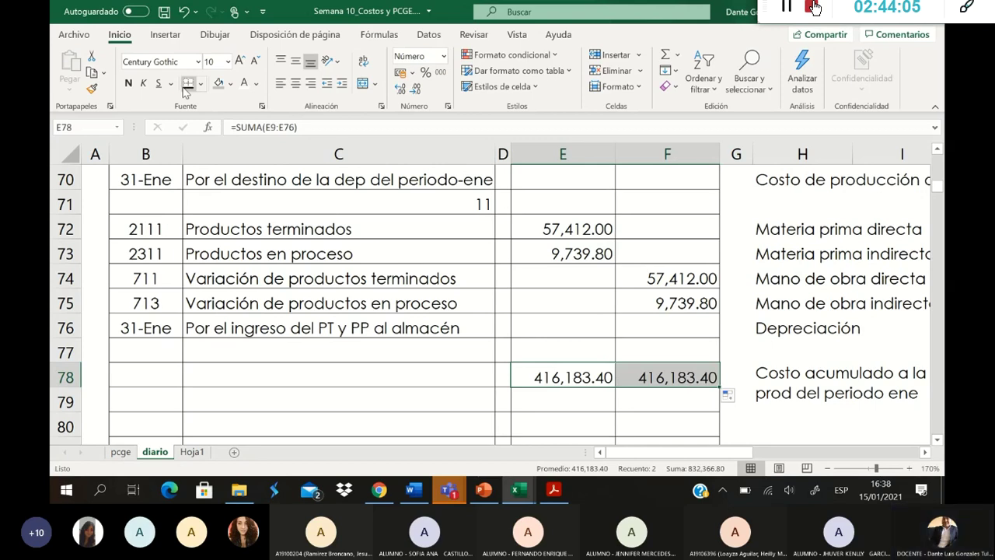
pyautogui.moveTo(544, 346); pyautogui.dragTo(661, 352)
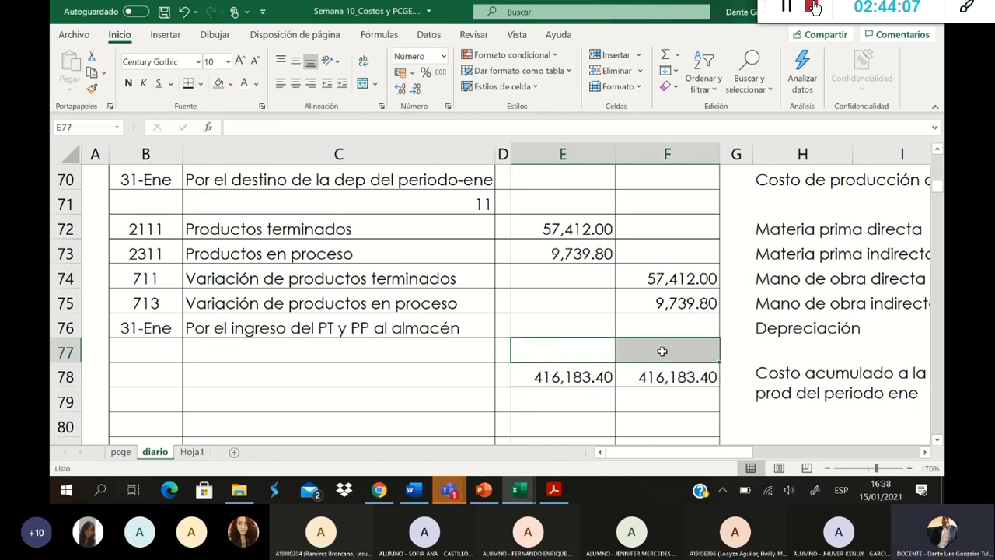
pyautogui.click(190, 87)
# Step: Go back to the start of the journal and save the workbook
pyautogui.click(667, 232)
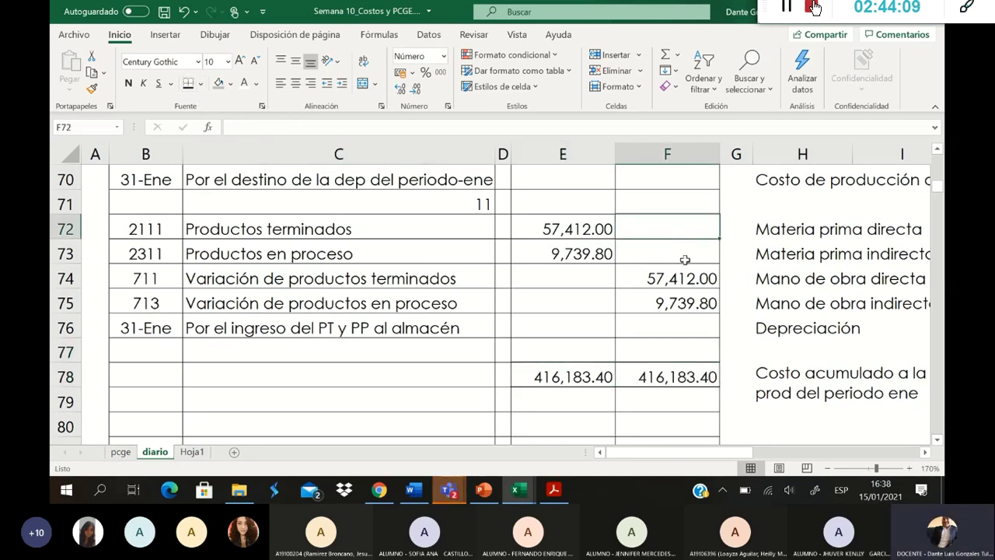
pyautogui.scroll(1, 706, 278)
pyautogui.scroll(20, 708, 282)
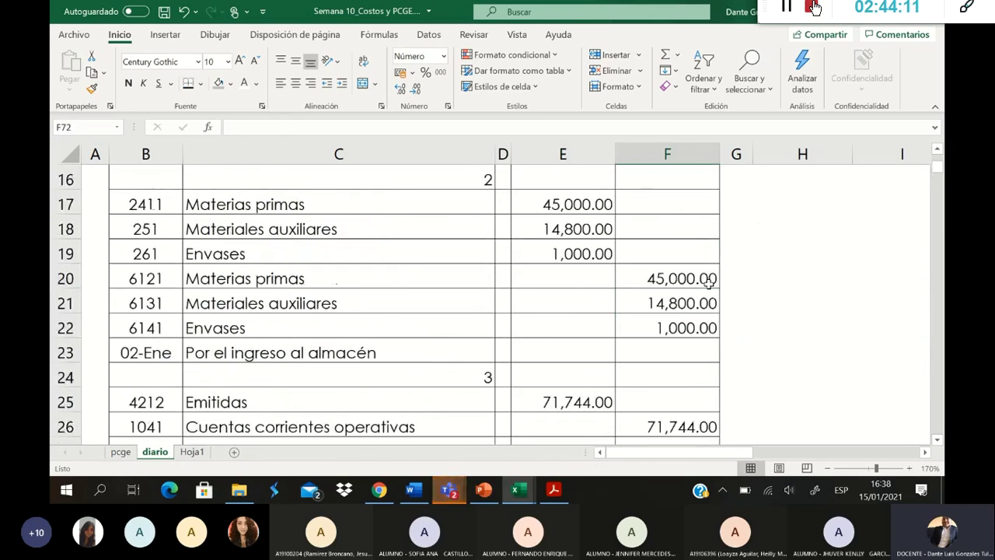
pyautogui.click(164, 12)
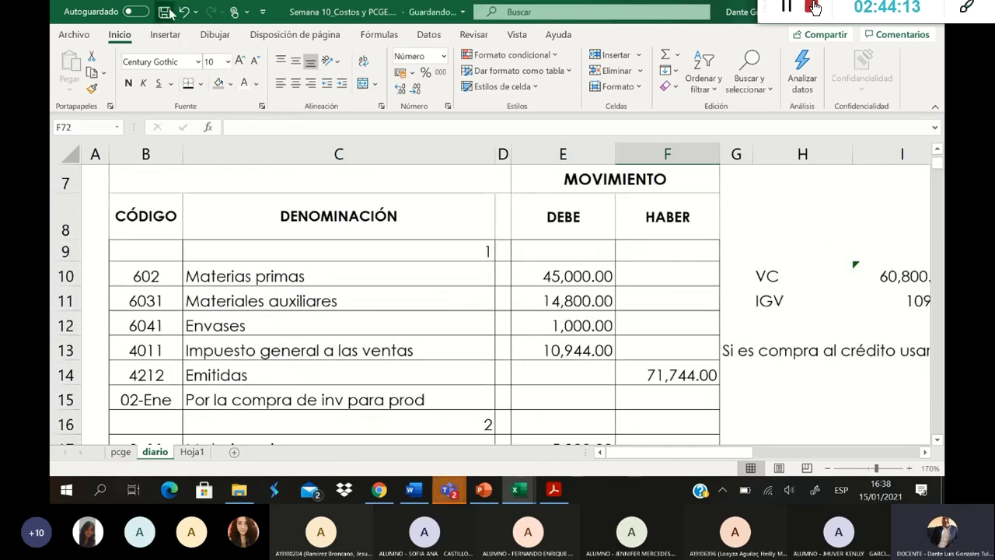
# Step: Leave the workbook and switch to the Teams meeting to check the students' chat messages
pyautogui.click(483, 299)
pyautogui.click(401, 214)
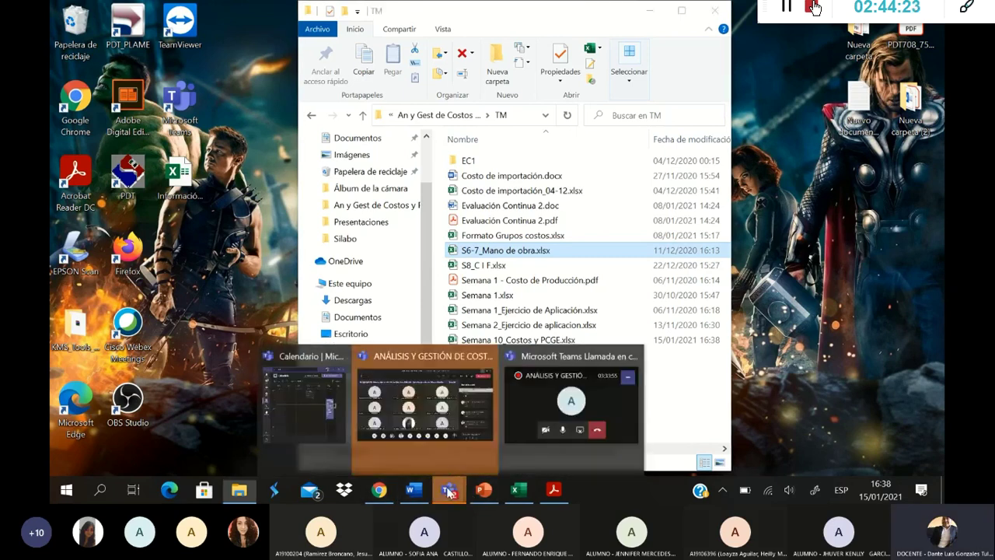
pyautogui.click(440, 420)
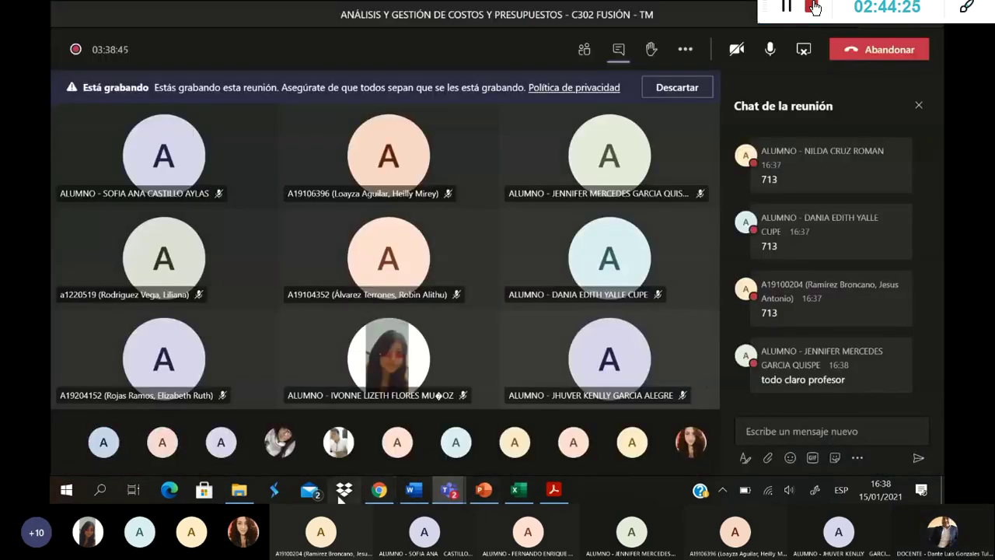
# Step: Attach the file Semana 10_Costos y PCGE.xlsx from the TM folder to the meeting chat and send it
pyautogui.click(247, 496)
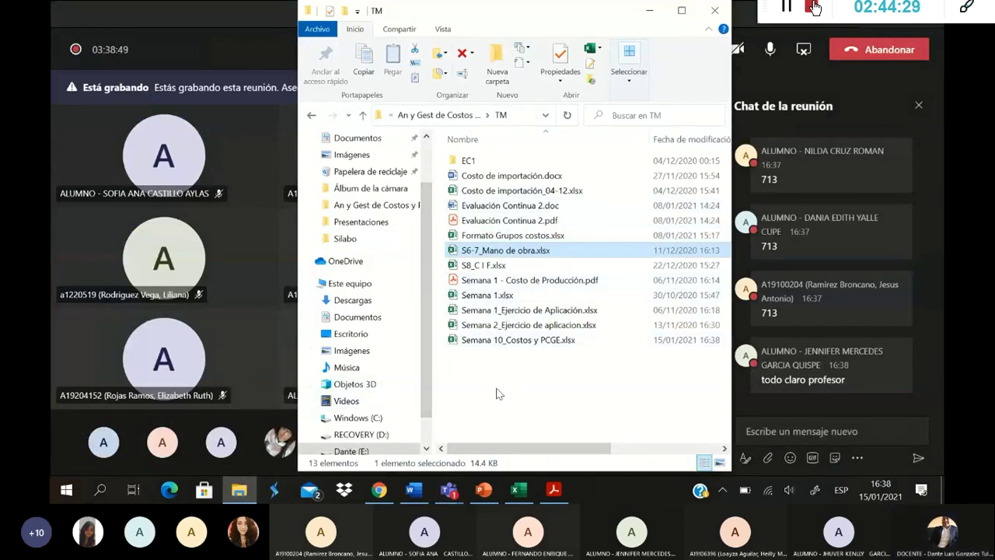
pyautogui.click(515, 345)
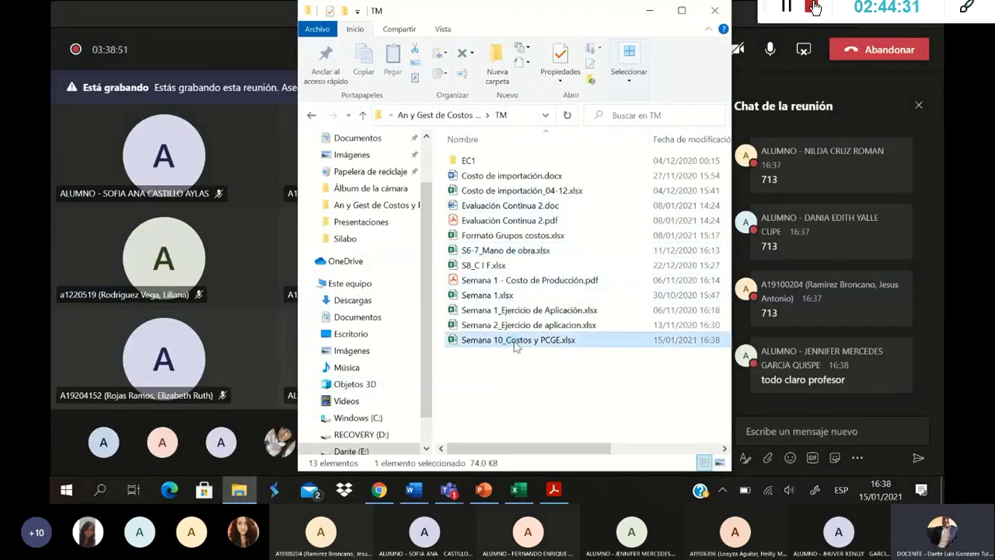
pyautogui.moveTo(515, 348); pyautogui.dragTo(850, 441)
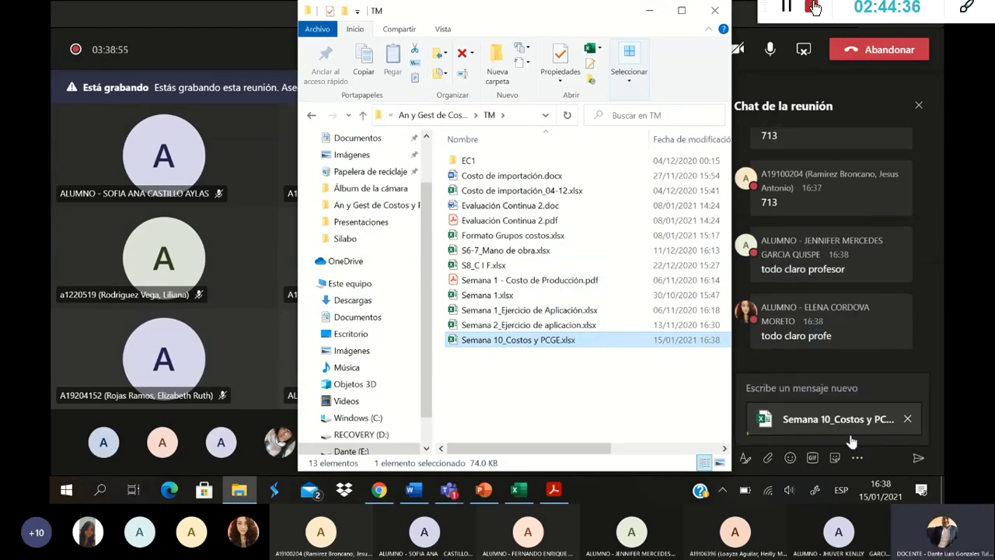
pyautogui.click(650, 12)
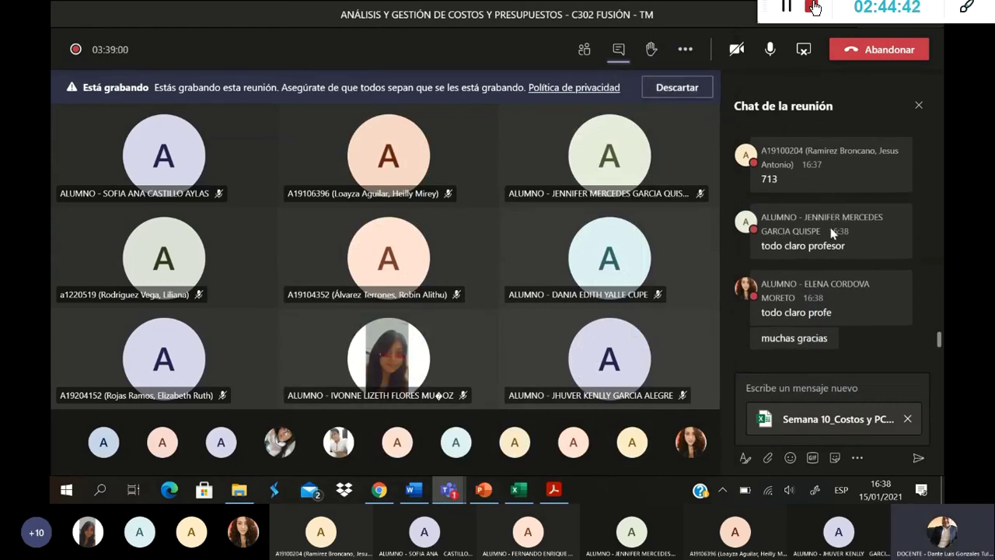
pyautogui.click(920, 460)
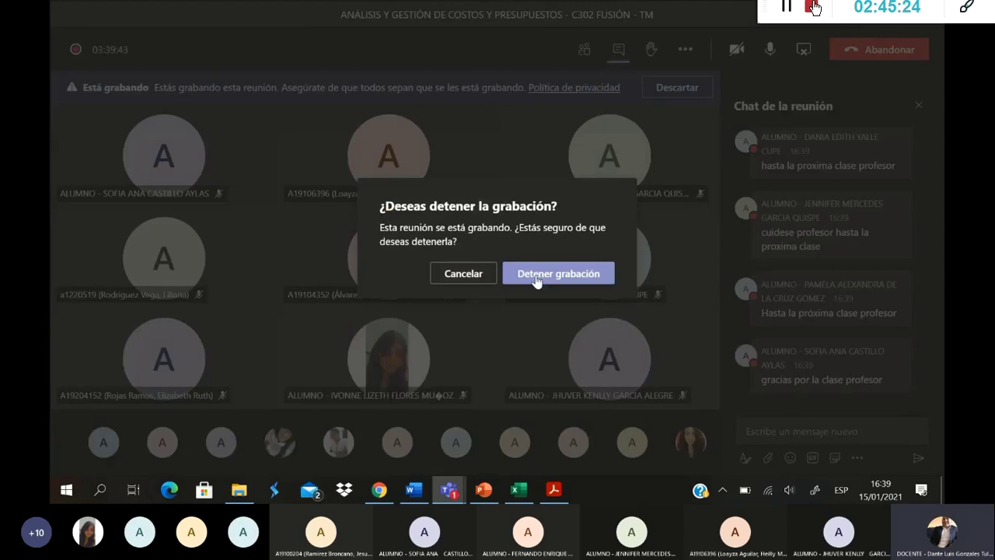
# Step: Stop the meeting recording
pyautogui.click(536, 279)
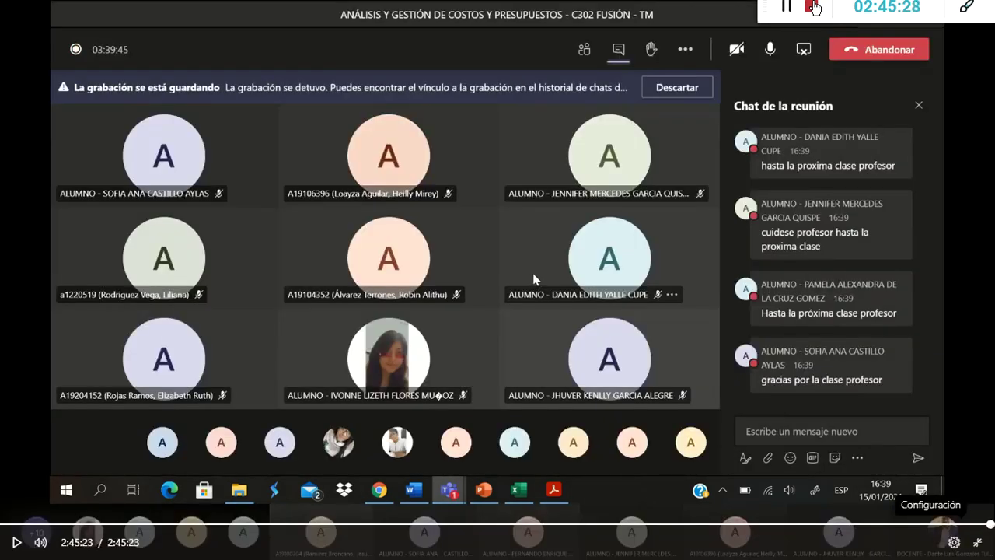